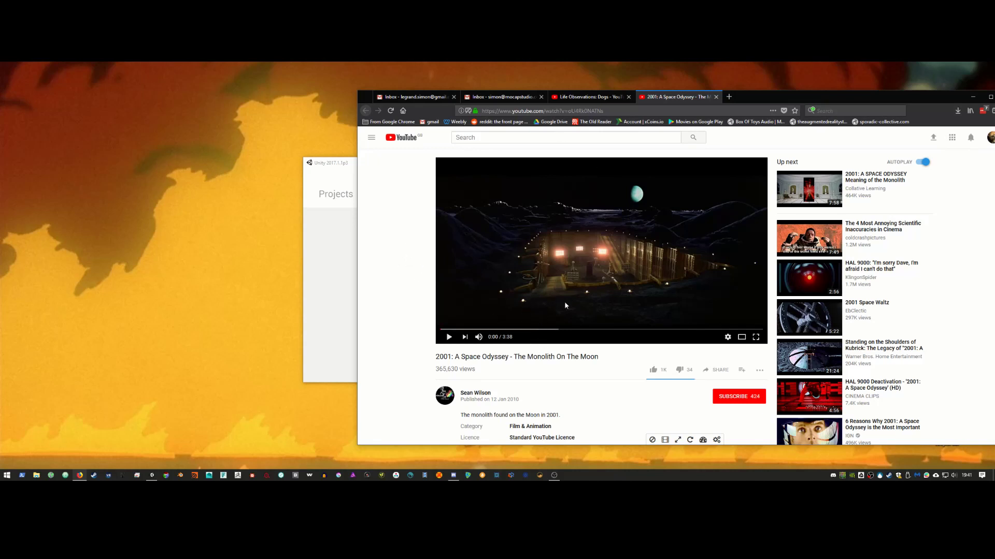
Step: Play The Monolith On The Moon clip full screen at lowered volume and pause at 0:43
click(755, 338)
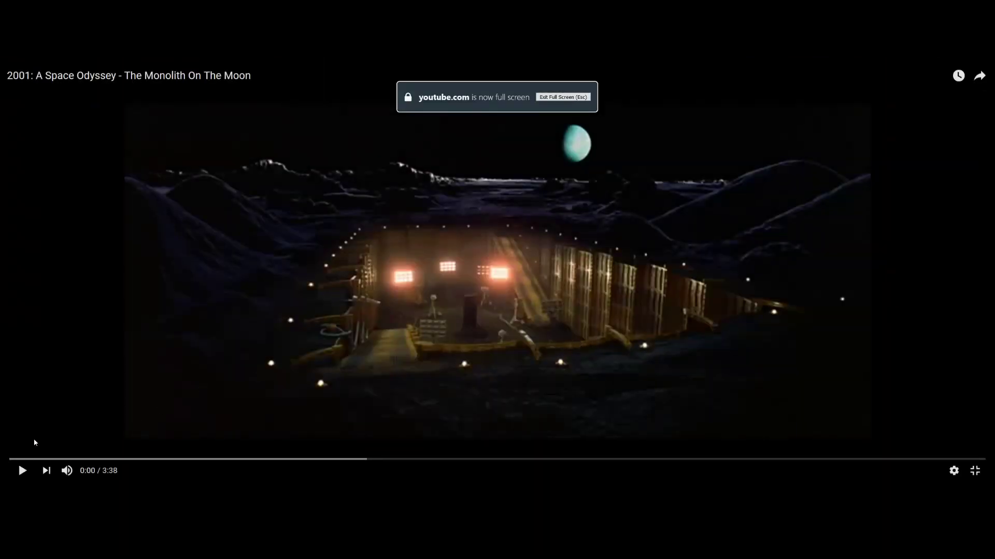
click(21, 470)
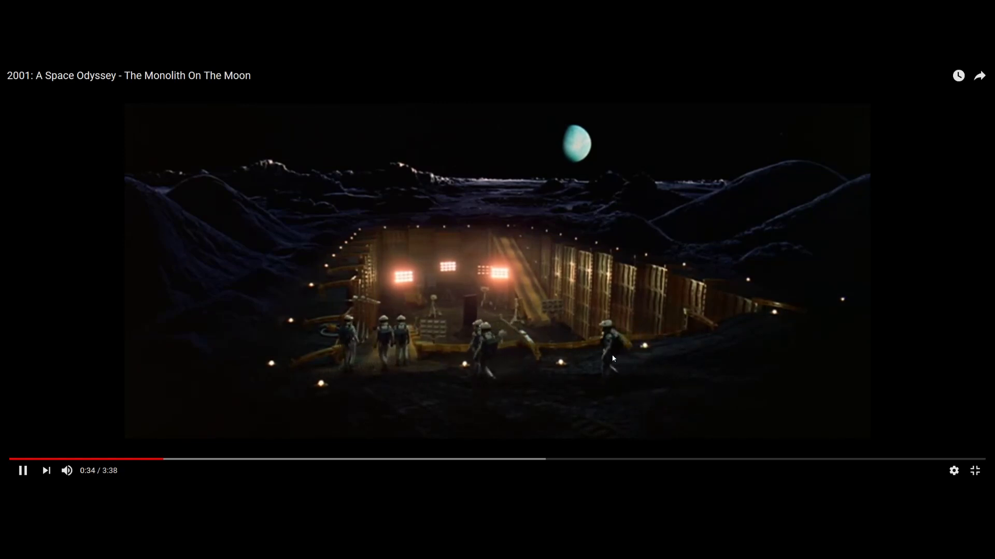
mouse_move(67, 470)
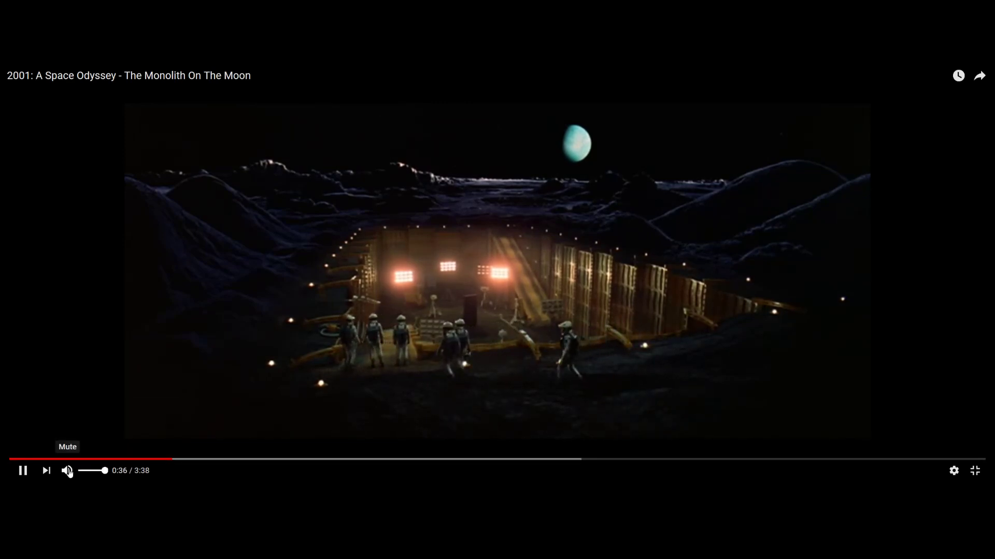
drag(95, 472, 85, 472)
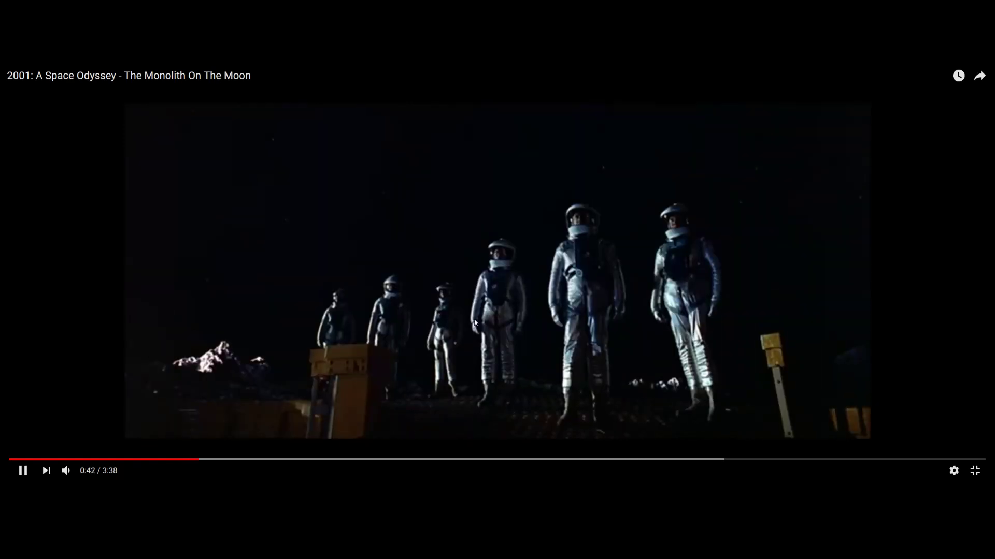
click(611, 298)
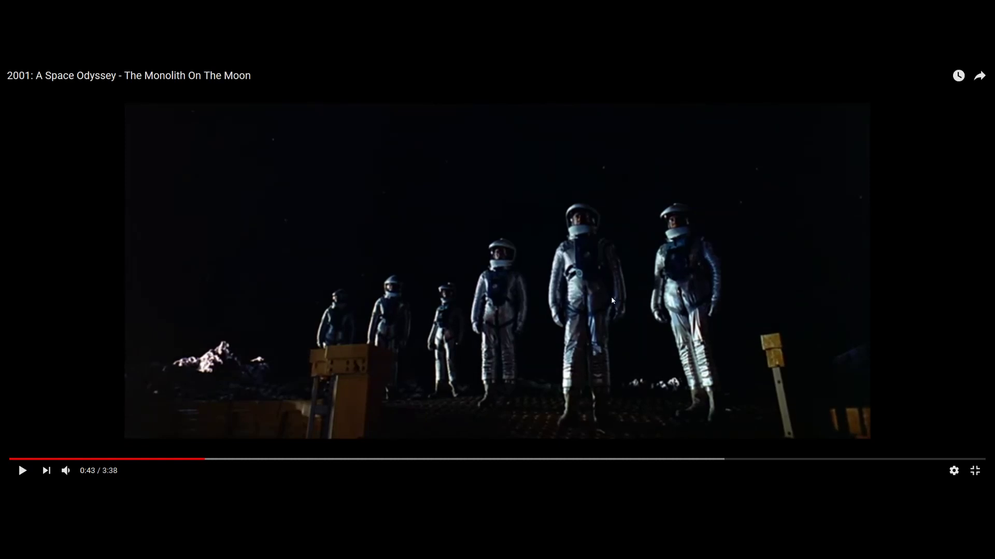
key(Escape)
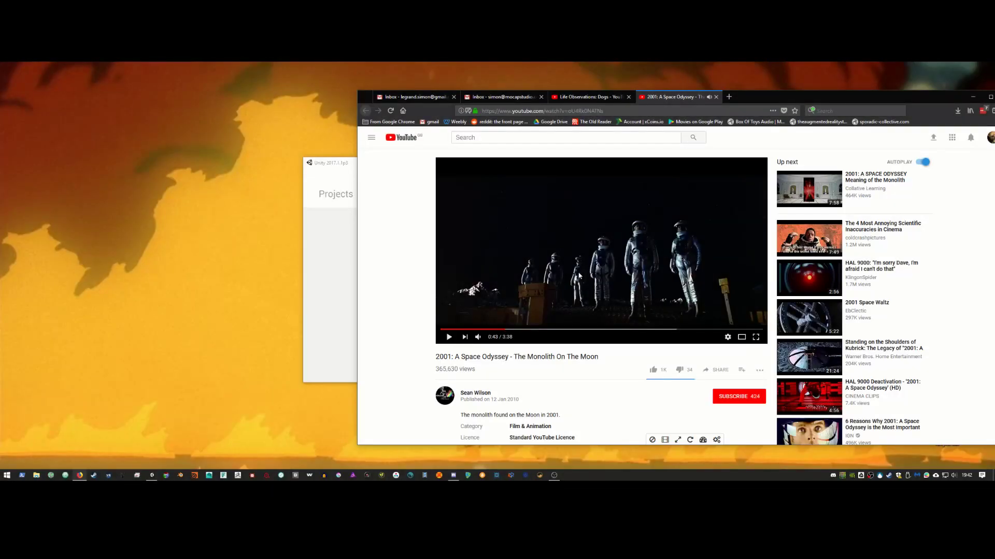
Step: Open Unity's new-project form and copy 'Monolith On The Moon' from the video title
click(332, 171)
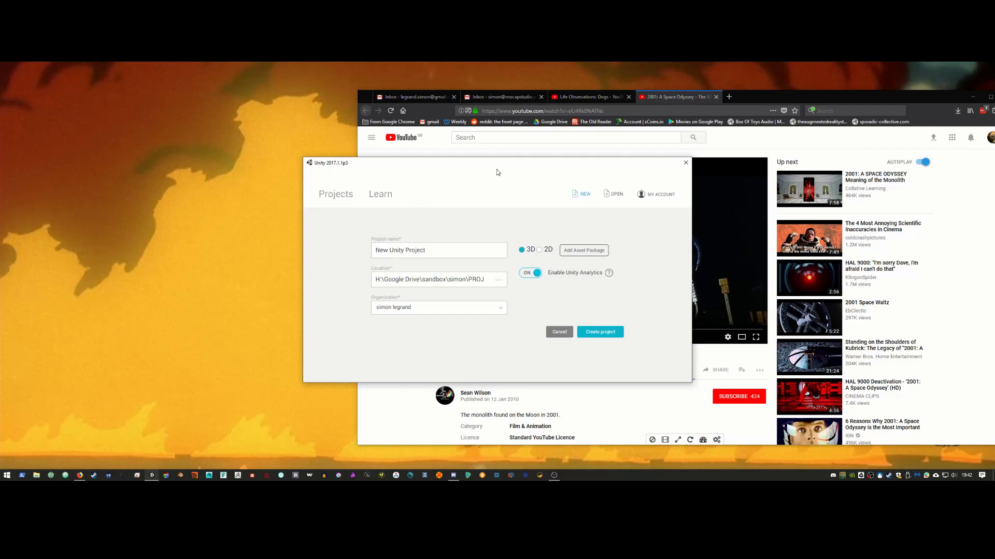
drag(381, 162, 112, 170)
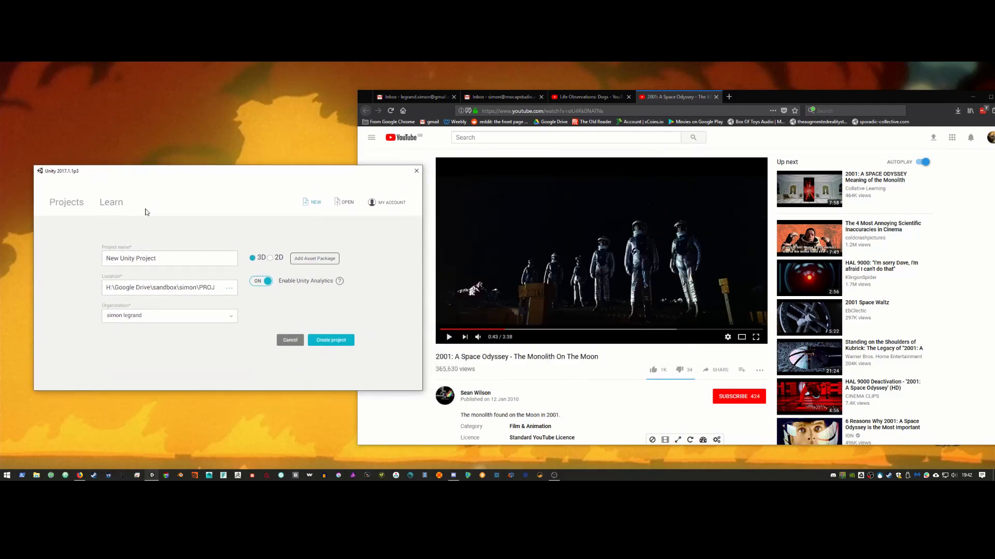
click(437, 357)
drag(451, 357, 529, 358)
double_click(605, 358)
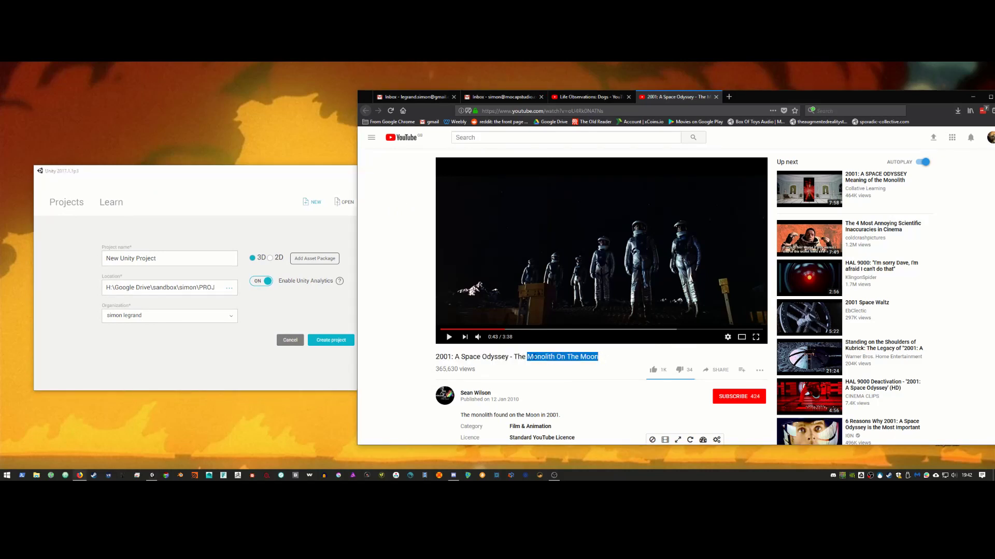
right_click(529, 357)
click(551, 365)
Step: Replace the project name with 'Monolith On The Moon' and create the 3D project
click(166, 256)
double_click(166, 258)
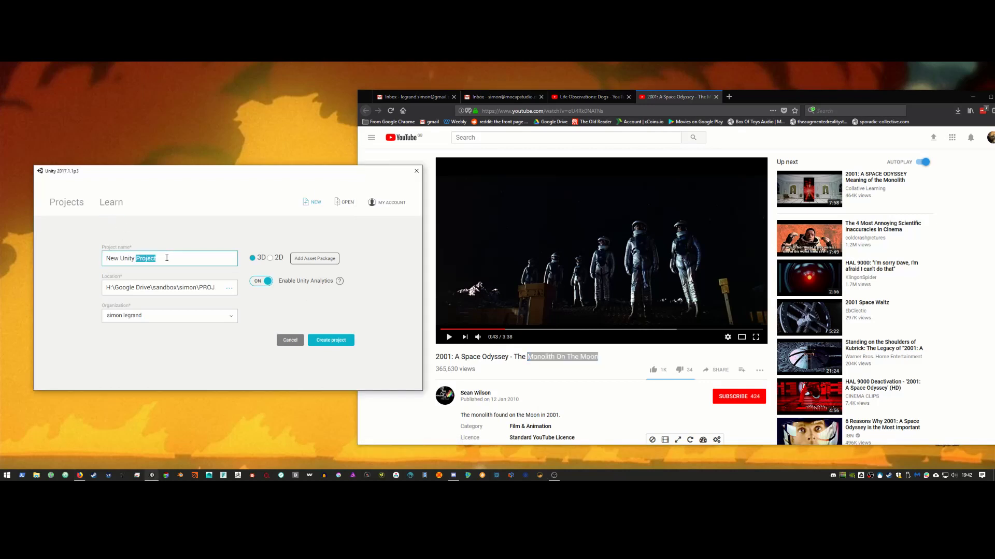
key(ctrl+a)
key(ctrl+v)
click(335, 344)
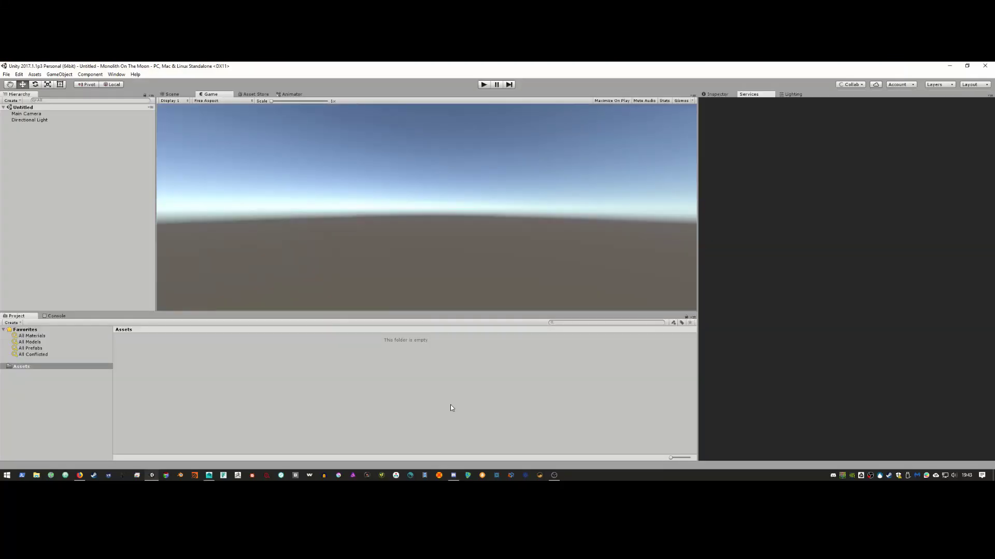
Step: Start Maya 2016, allow its network access, dismiss the Output Window and orbit the empty scene
click(209, 475)
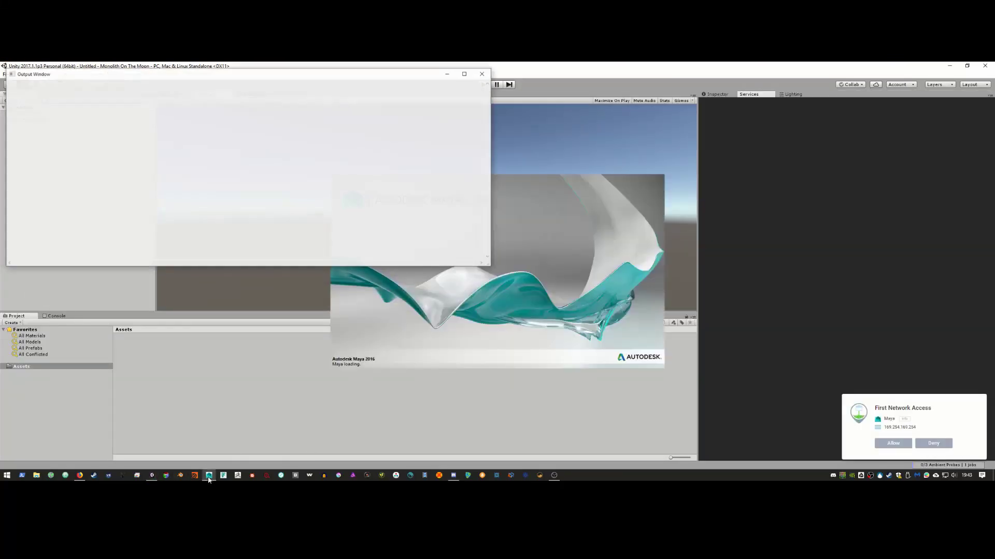
click(894, 441)
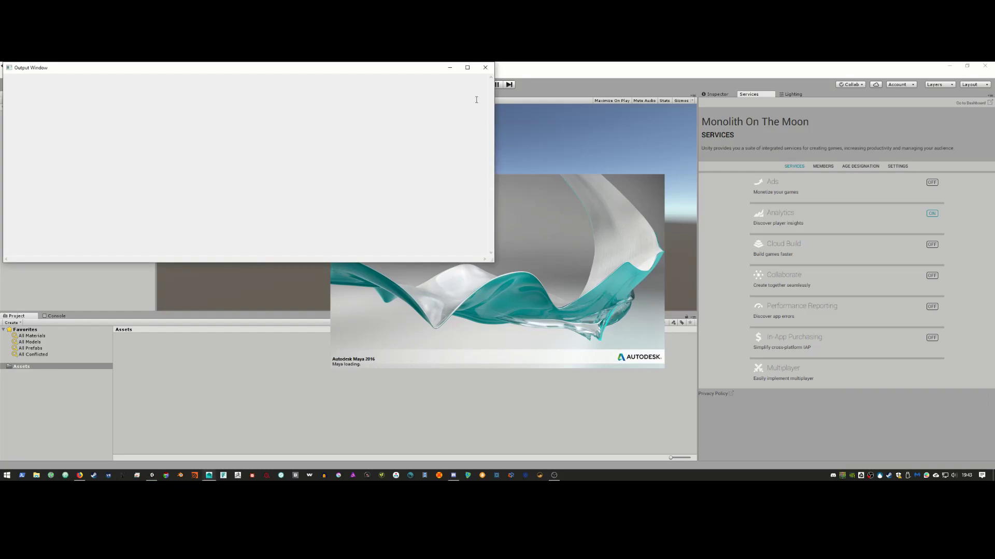
click(485, 67)
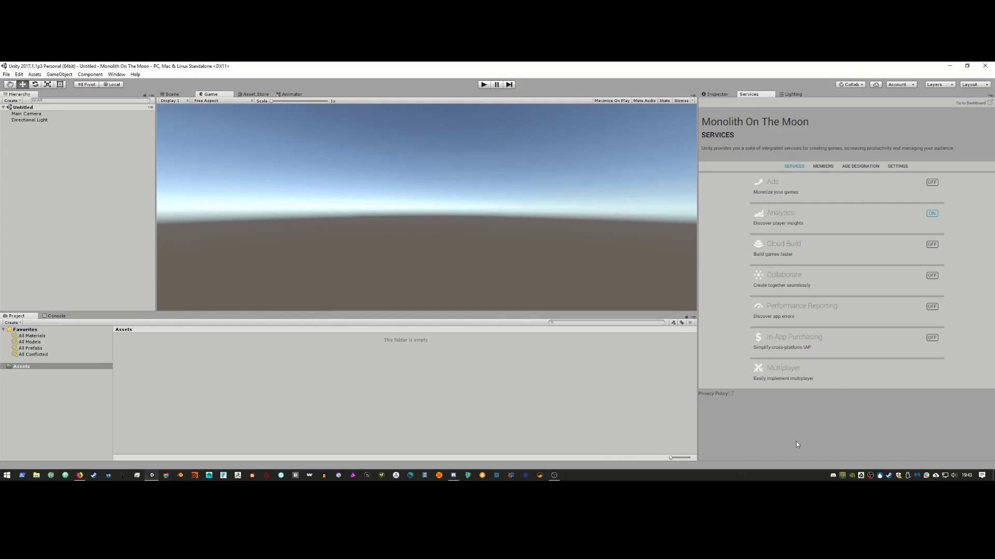
click(554, 475)
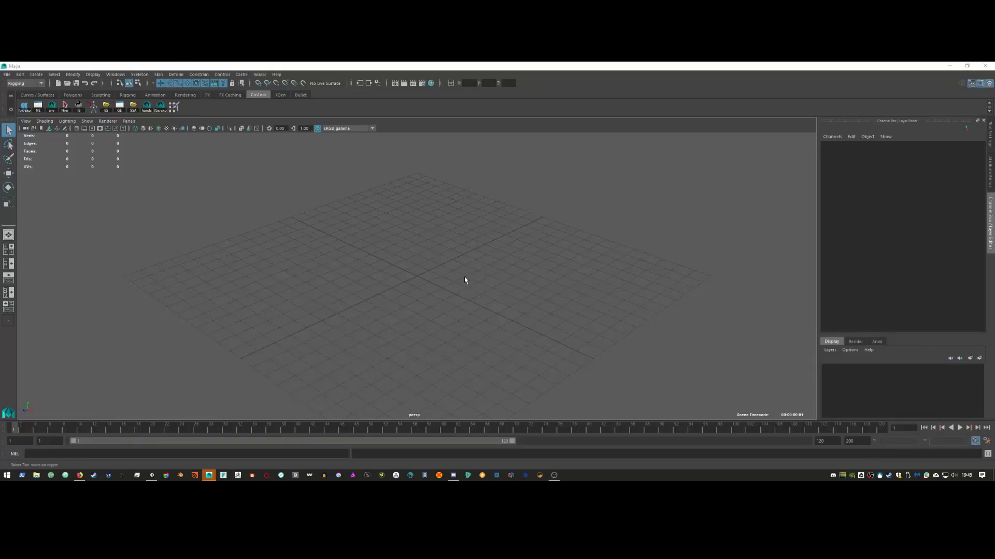
alt+drag(462, 268, 424, 252)
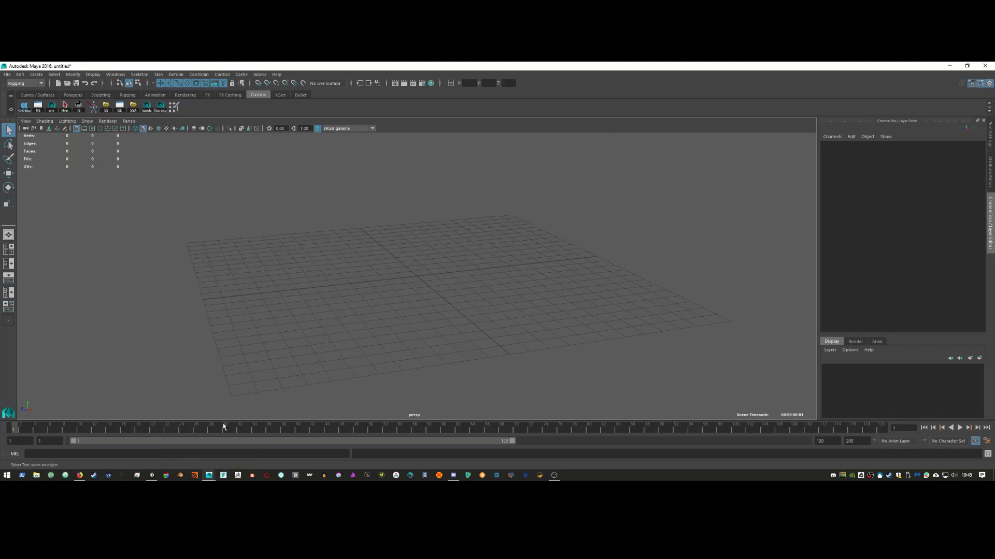
Step: Bring the video to the moonbase shot and snip that frame with Snipping Tool
click(79, 475)
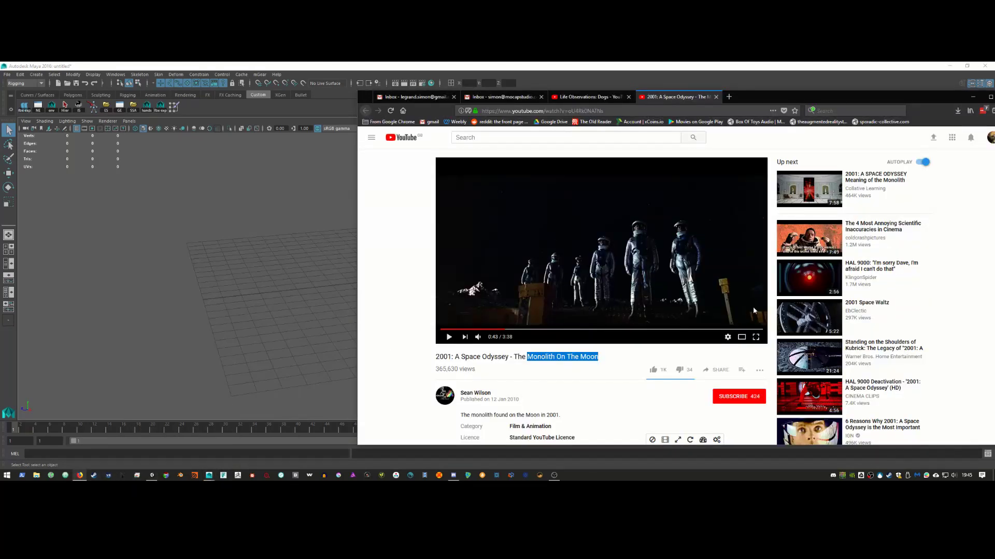
click(742, 337)
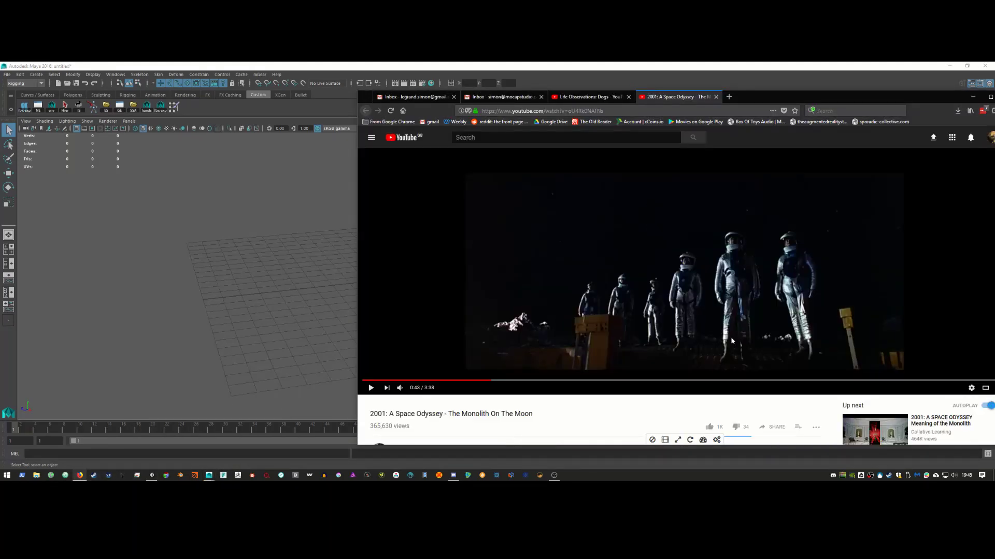
click(401, 381)
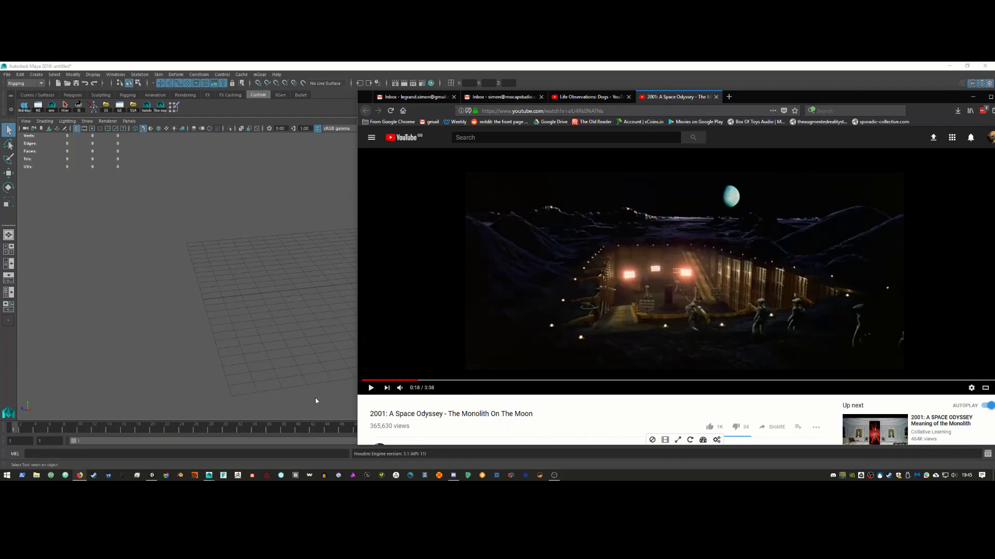
key(super)
text(s)
click(83, 265)
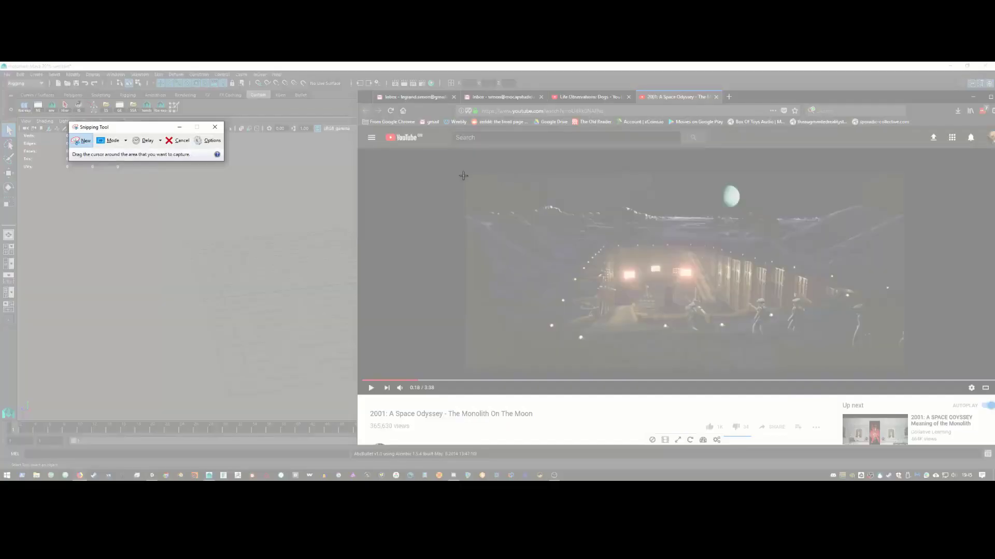
drag(465, 170, 904, 374)
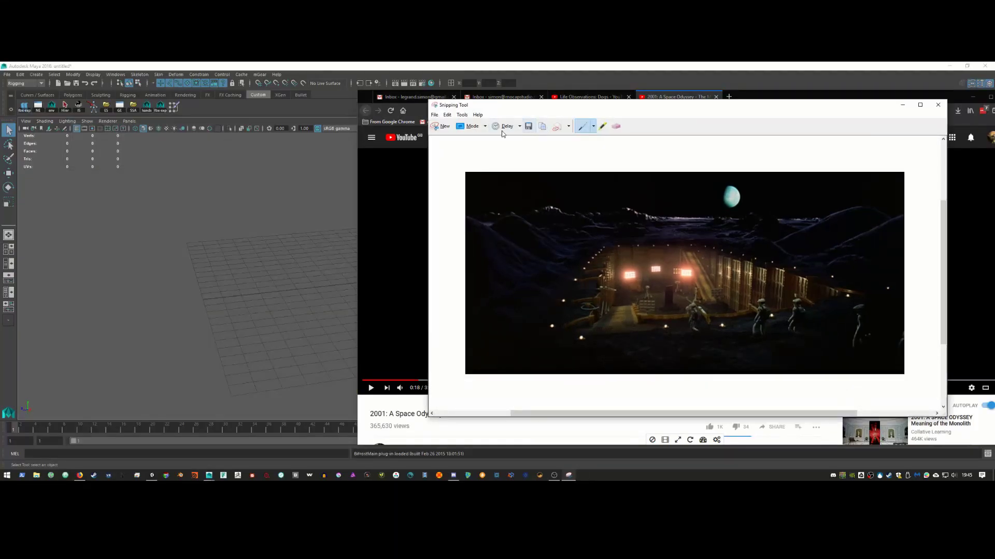
Step: Save the snip to the Desktop as Capture.PNG, close Snipping Tool and minimize Firefox
click(526, 127)
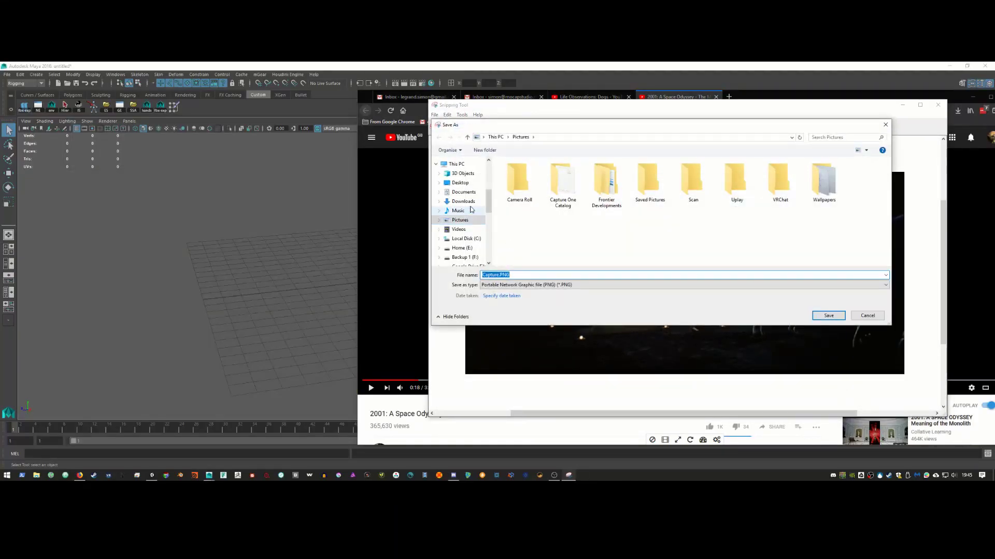
click(460, 182)
click(862, 318)
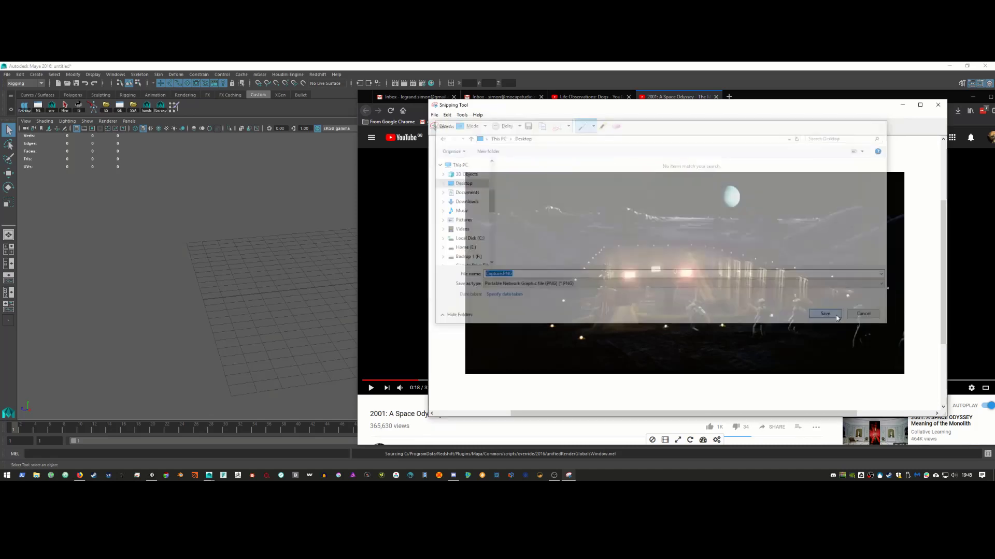
click(937, 105)
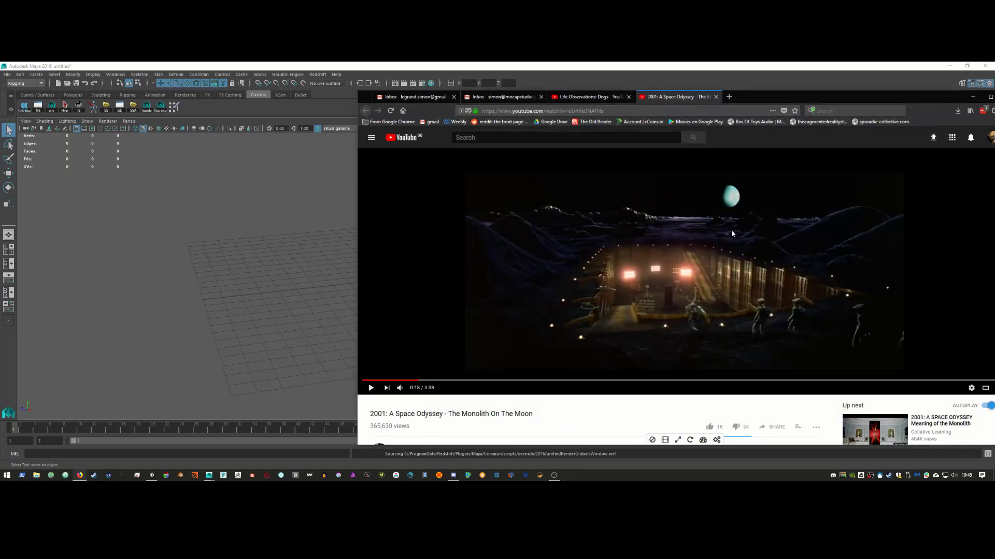
click(973, 97)
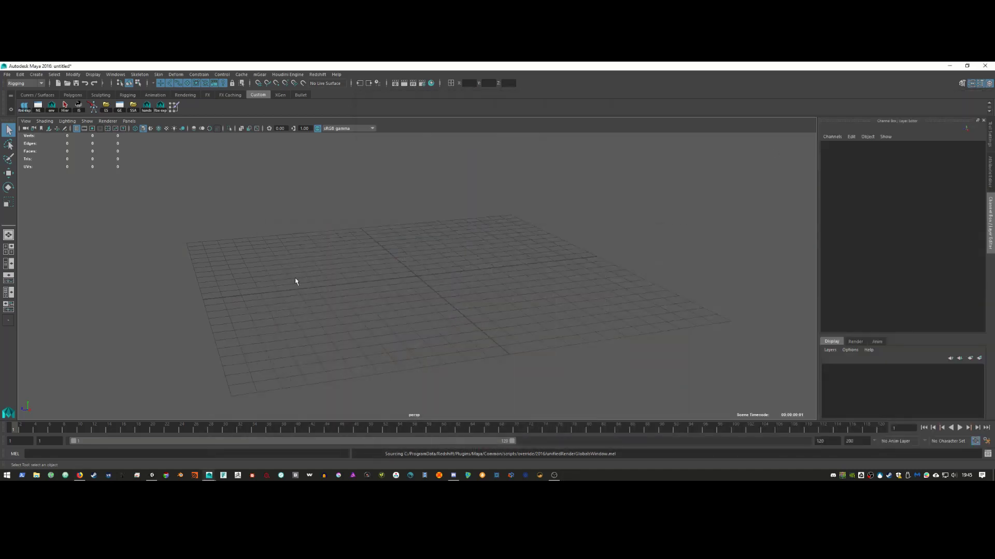
Step: Create camera persp1 from the current view and select it in the Outliner
click(24, 122)
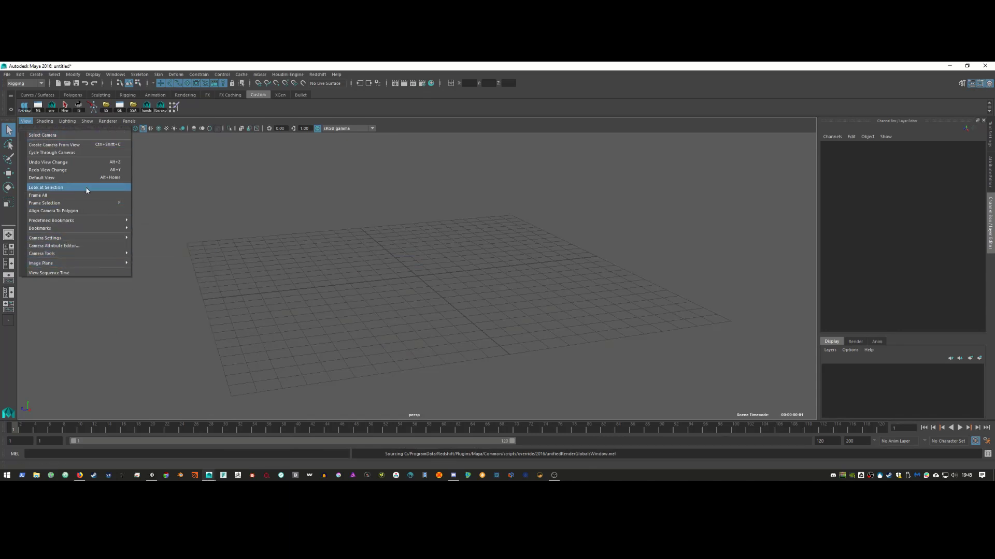
click(86, 144)
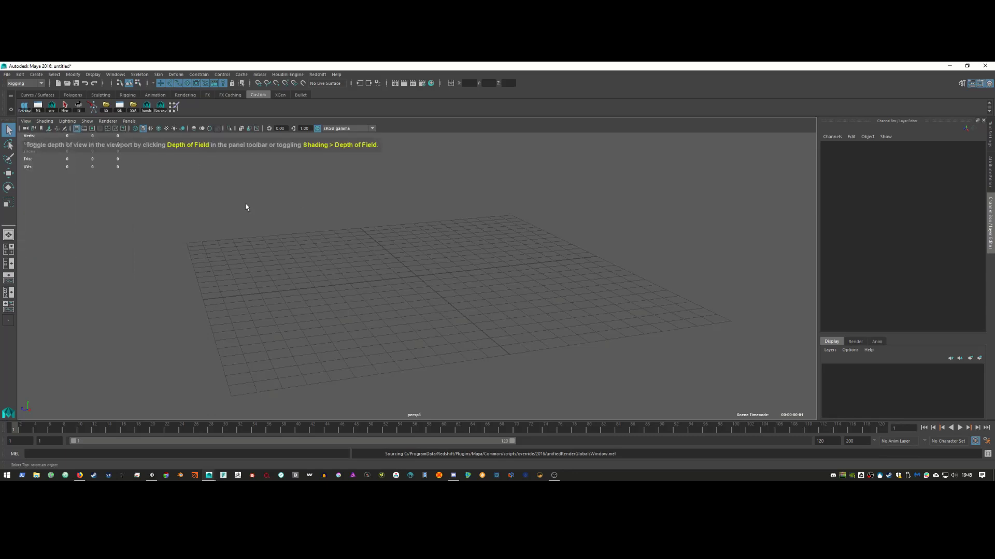
click(9, 264)
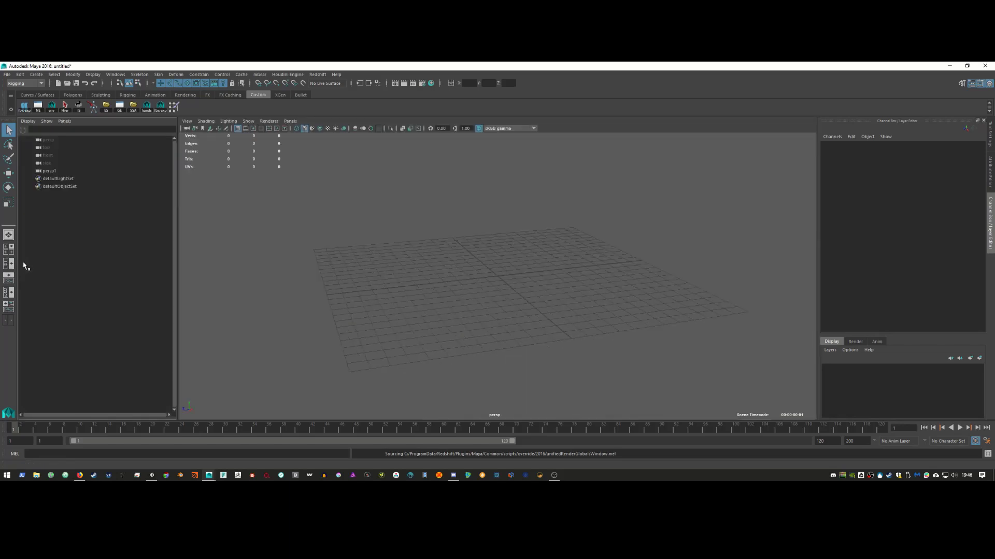
click(78, 171)
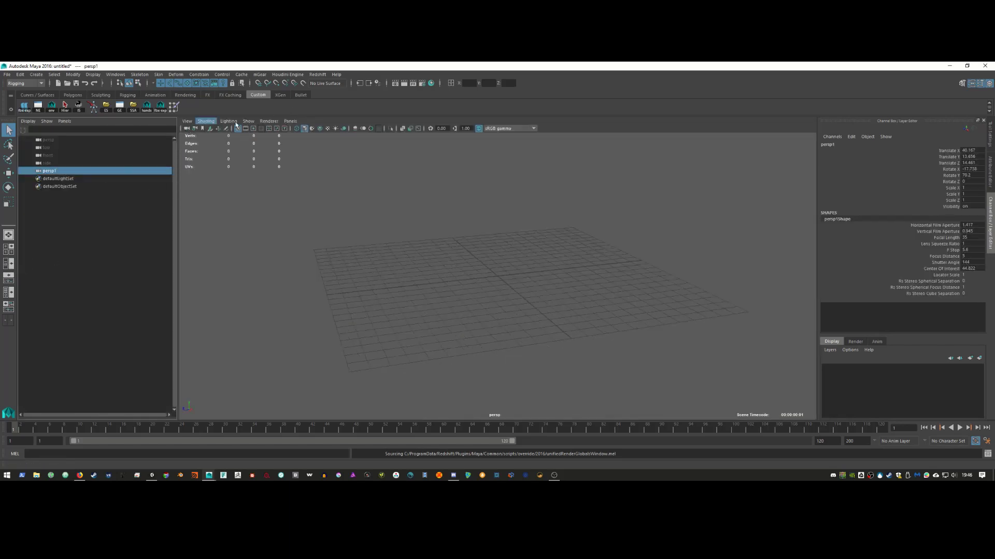
click(187, 120)
Step: Import Desktop/Capture.PNG as the camera's image plane
mouse_move(240, 263)
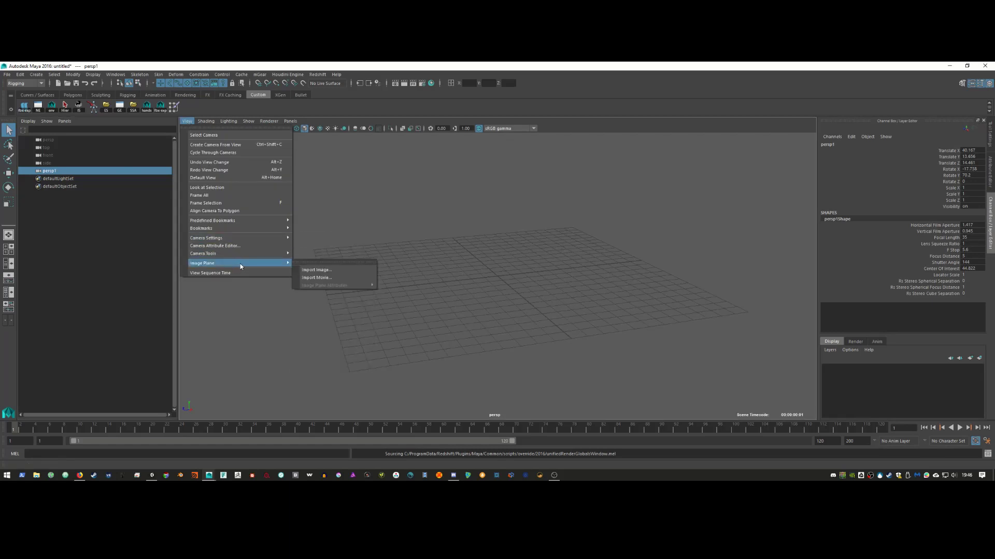
click(339, 269)
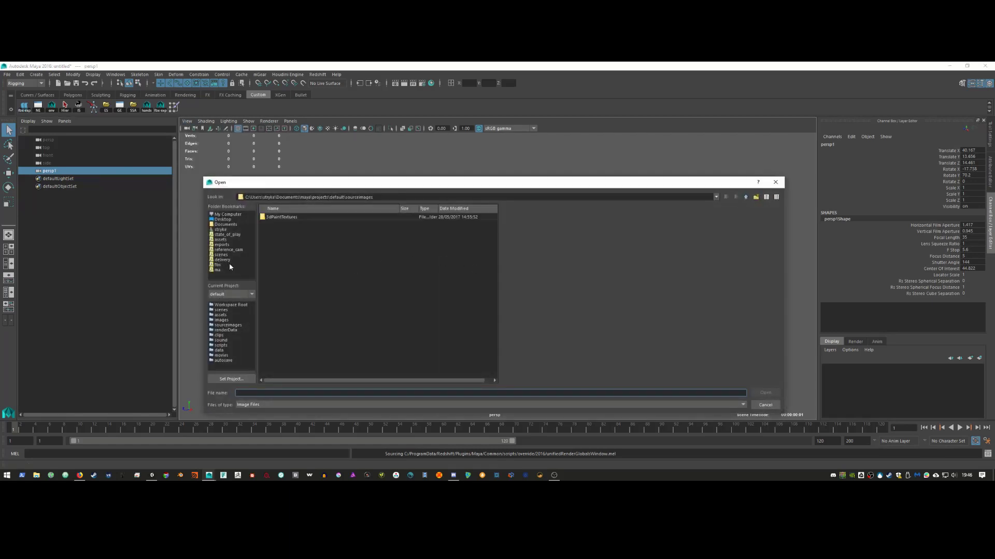
click(227, 214)
click(225, 219)
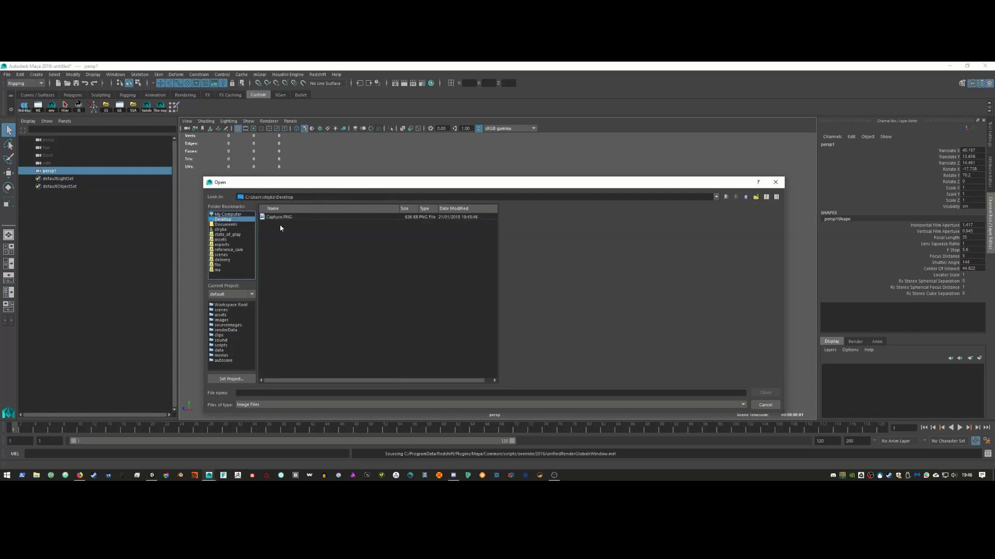
click(288, 216)
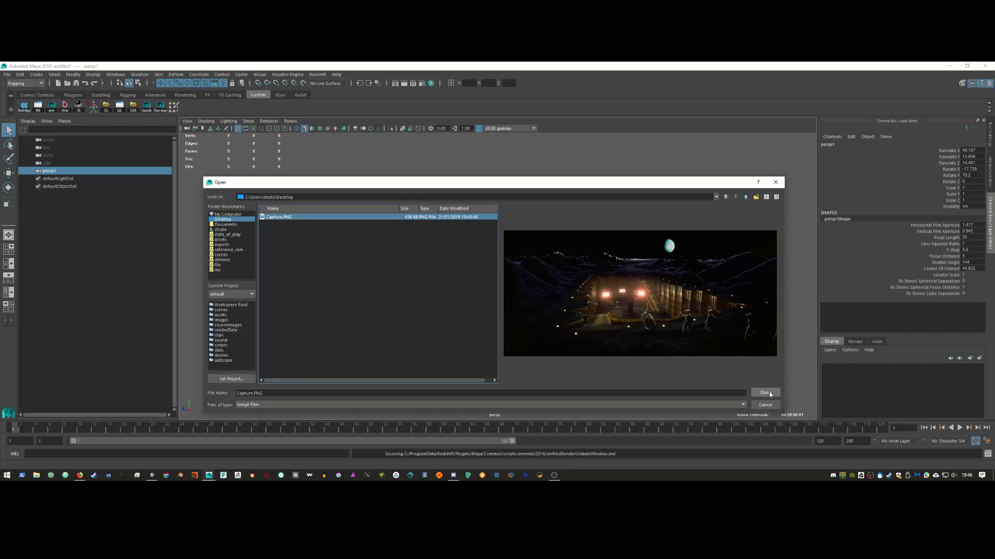
click(771, 392)
Step: Reposition the view over the grid and check the image plane's attributes
alt+drag(507, 299, 519, 302)
mouse_move(519, 302)
alt+right_down()
mouse_move(485, 314)
mouse_move(509, 318)
alt+right_up()
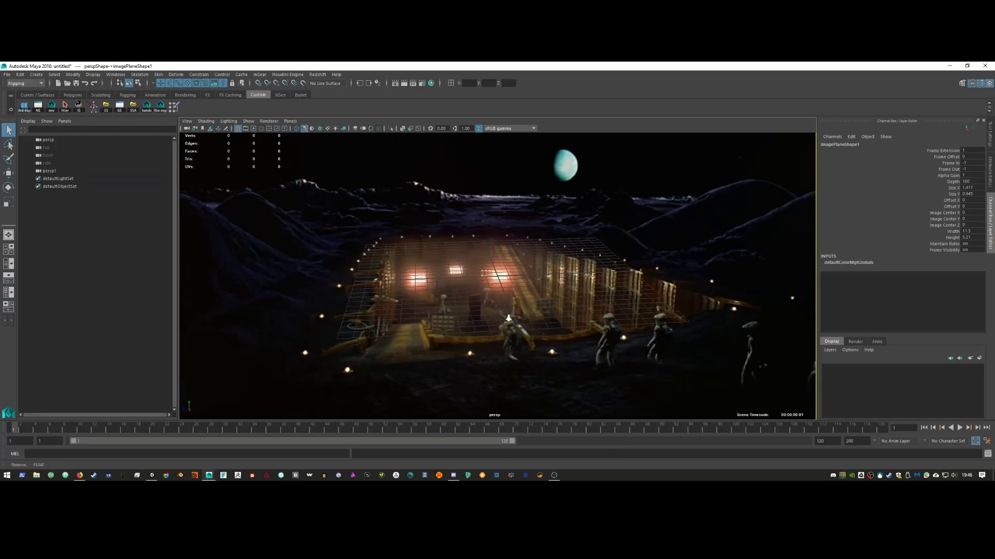
alt+middle_drag(520, 317, 481, 299)
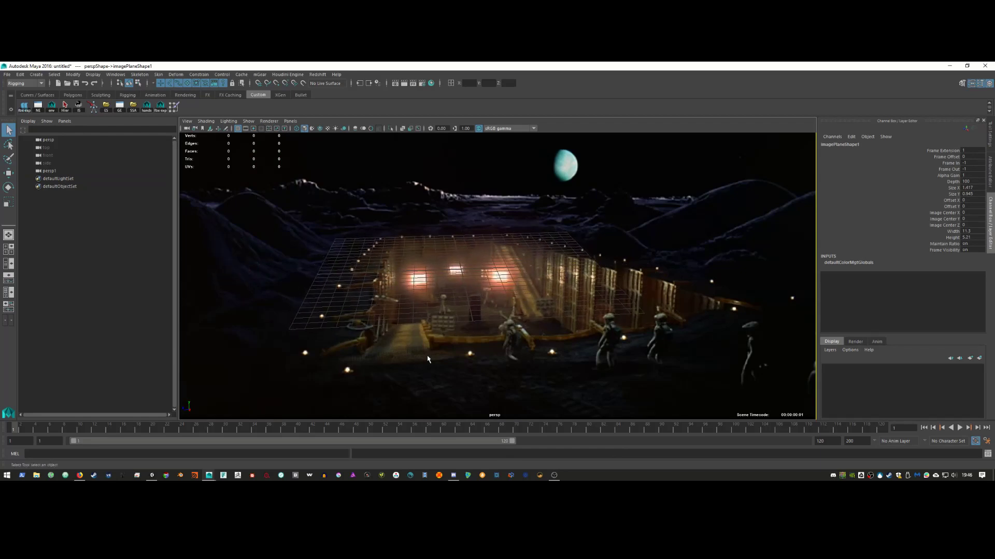
click(991, 169)
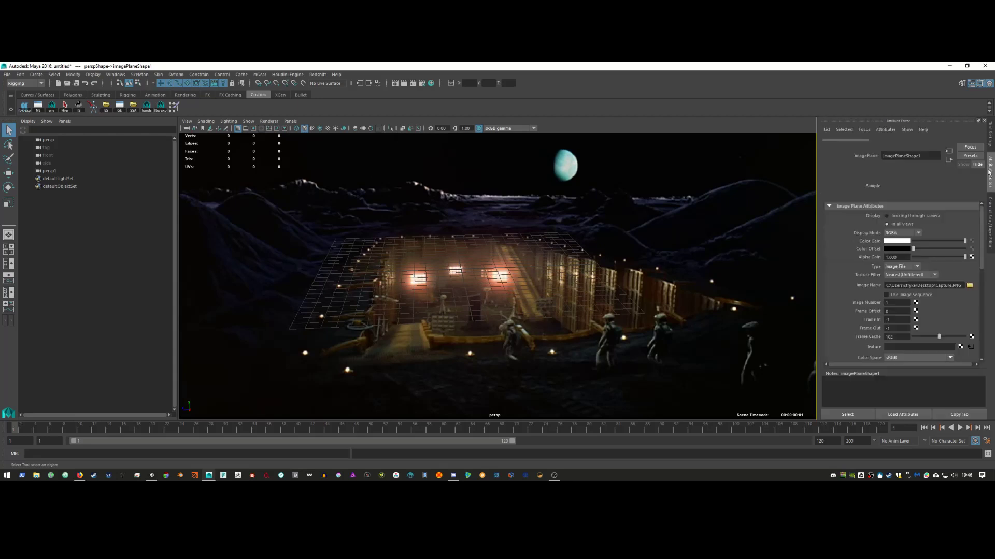
click(988, 227)
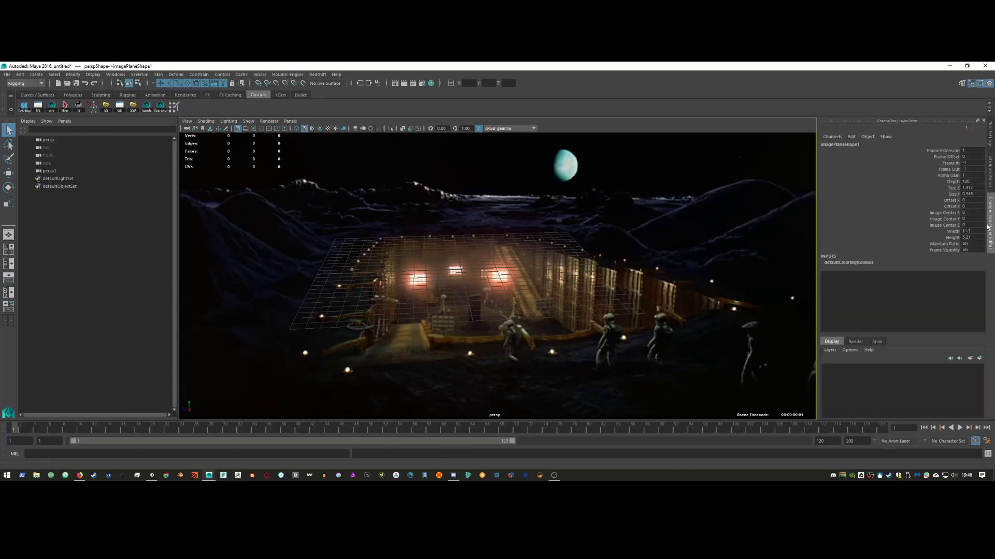
click(989, 135)
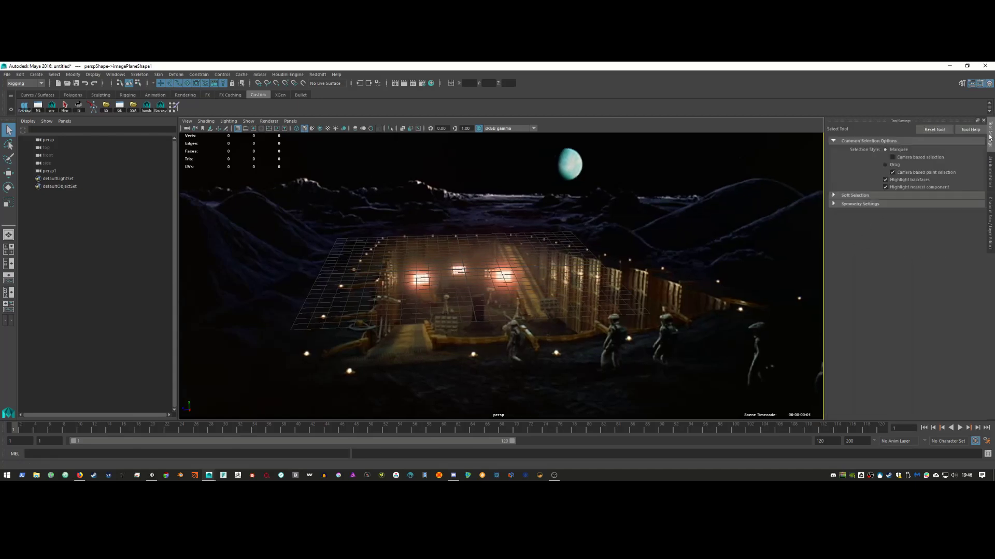
Step: Look through persp1, then switch back to the persp camera and orbit over the grid
click(187, 121)
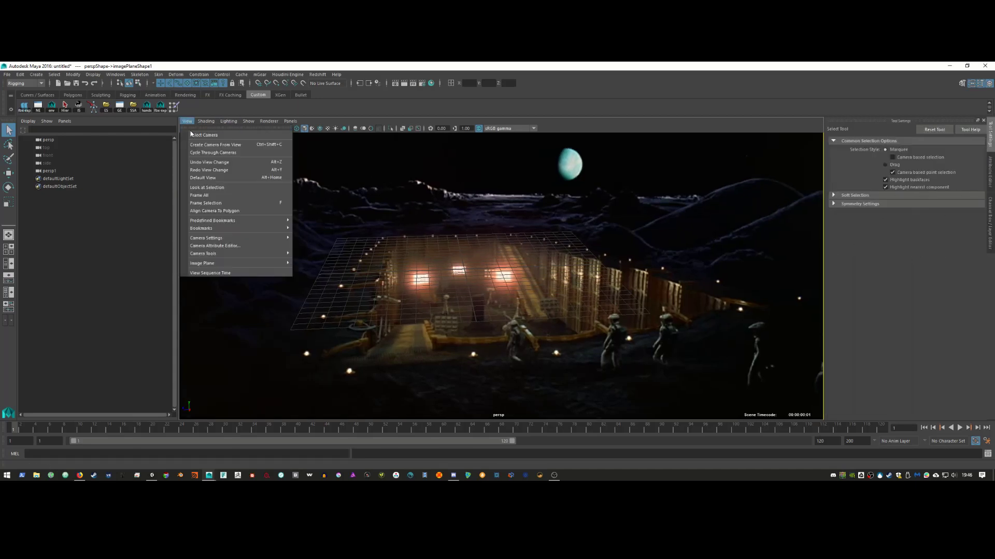
click(207, 135)
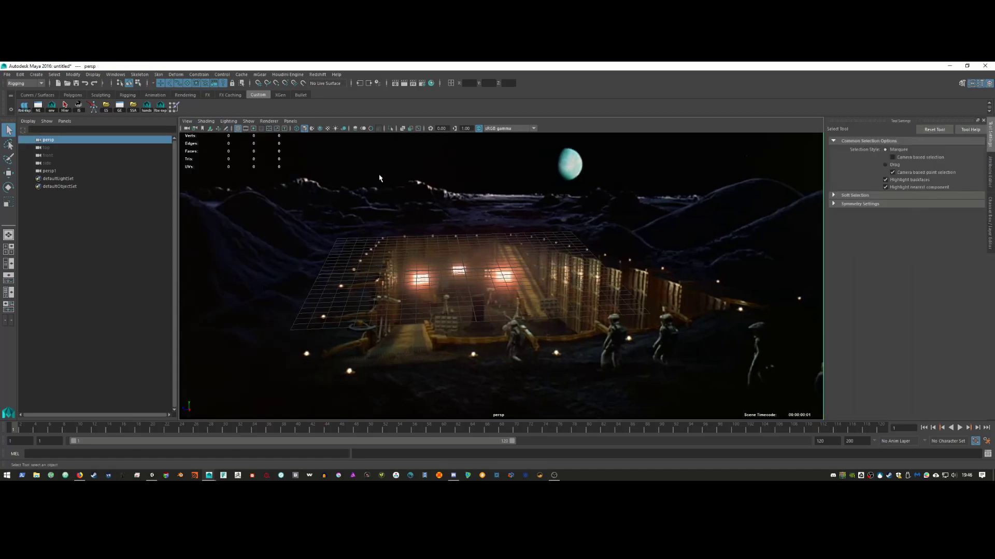
click(284, 121)
mouse_move(331, 128)
click(384, 136)
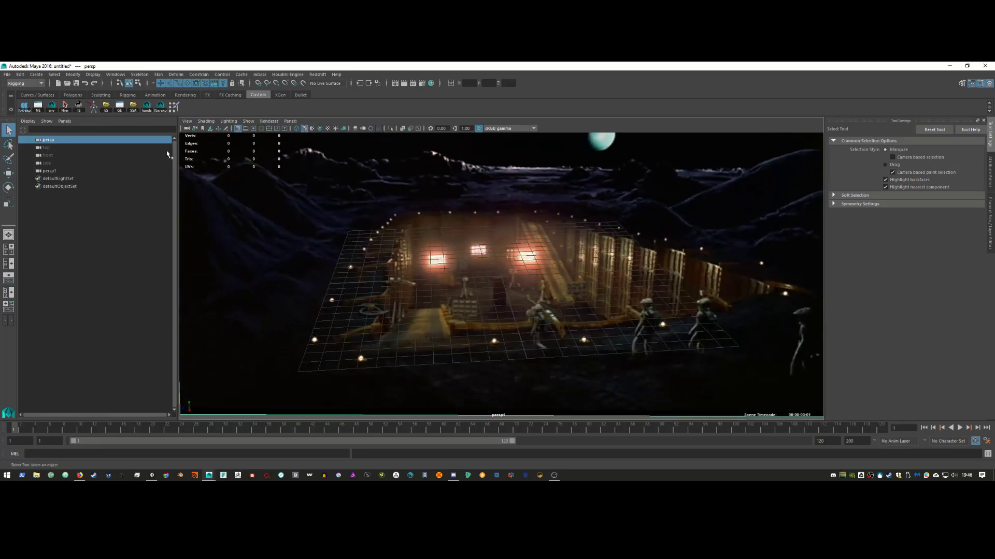
click(187, 121)
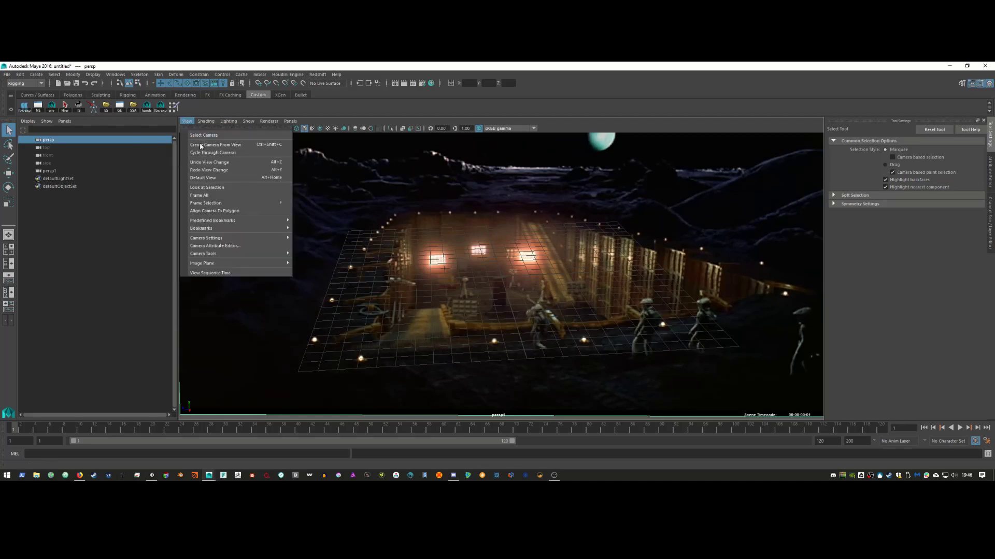
mouse_move(262, 256)
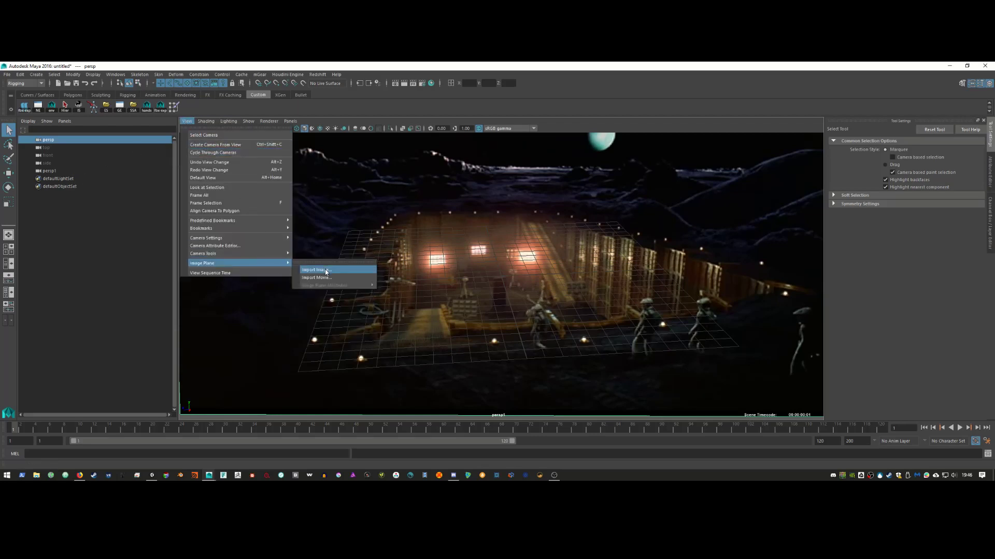
click(290, 120)
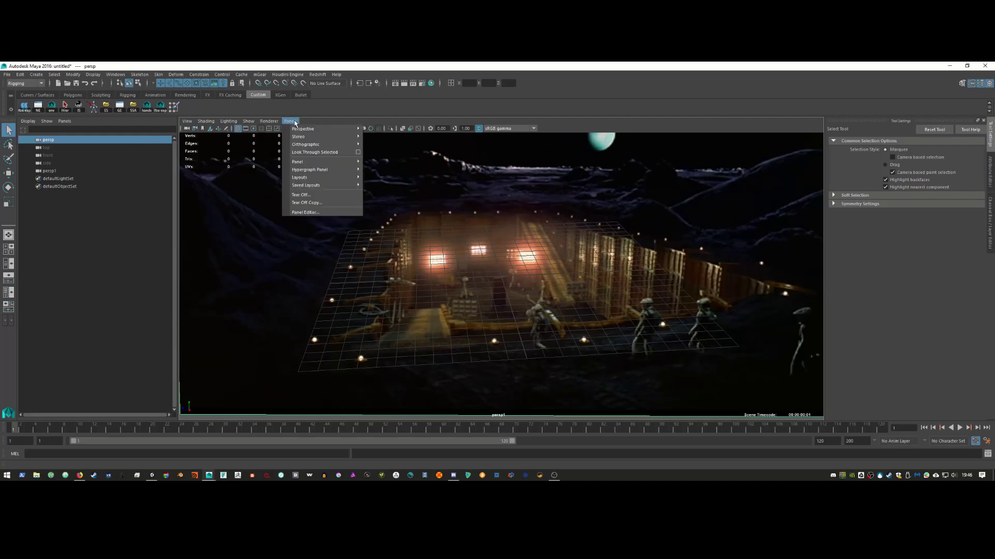
mouse_move(338, 129)
click(394, 137)
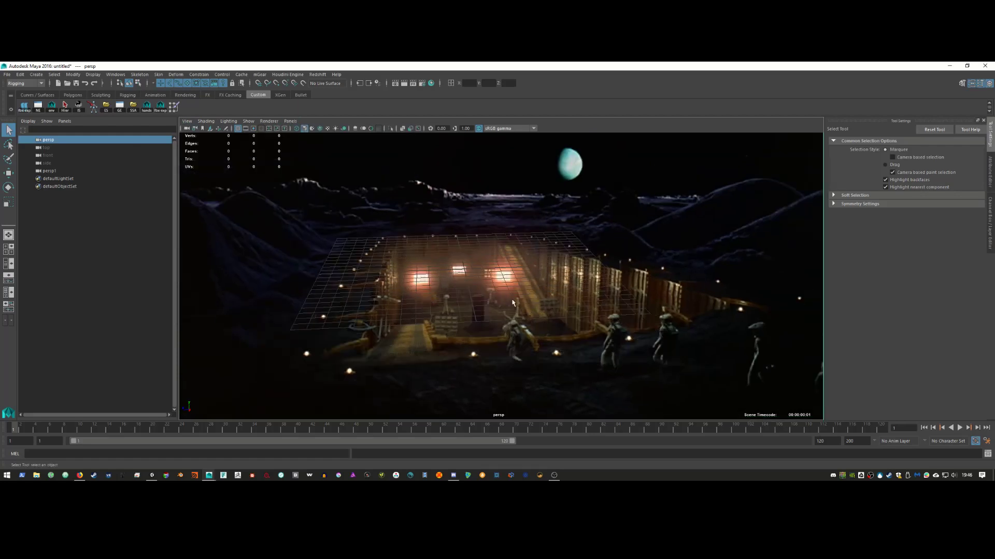
alt+drag(524, 272, 497, 313)
Step: Set perspShape's Focal Length to 18 and tumble the camera toward the photo's floor
click(990, 171)
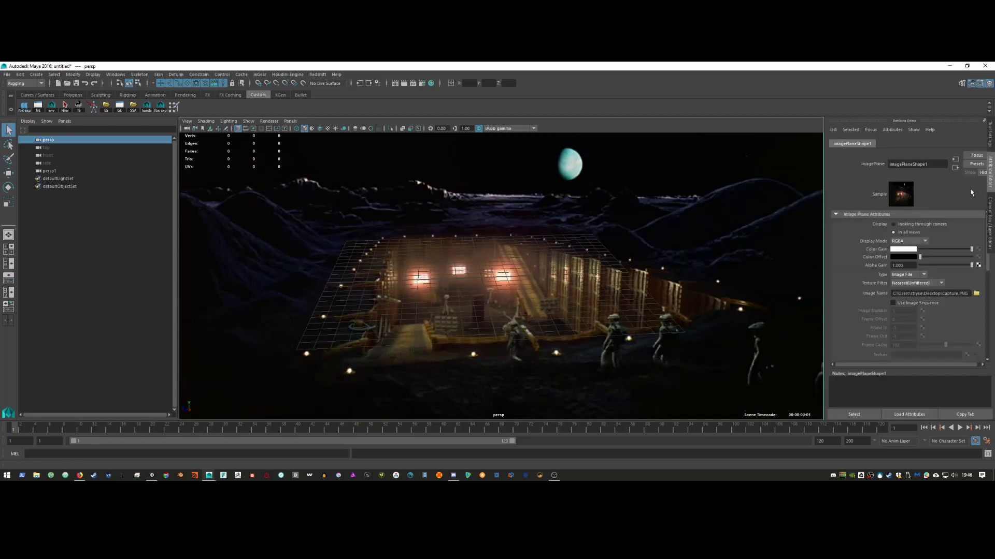
click(842, 294)
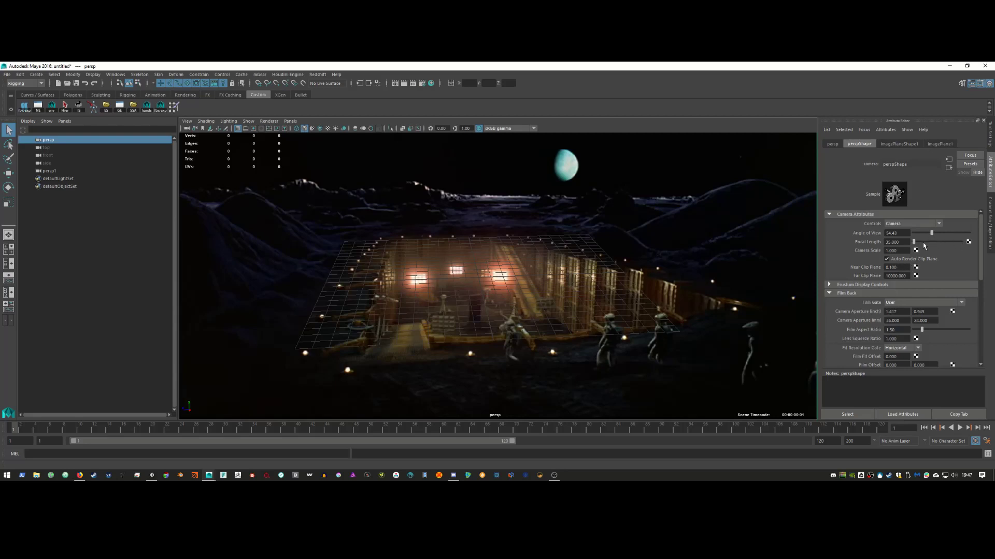
drag(913, 242, 907, 243)
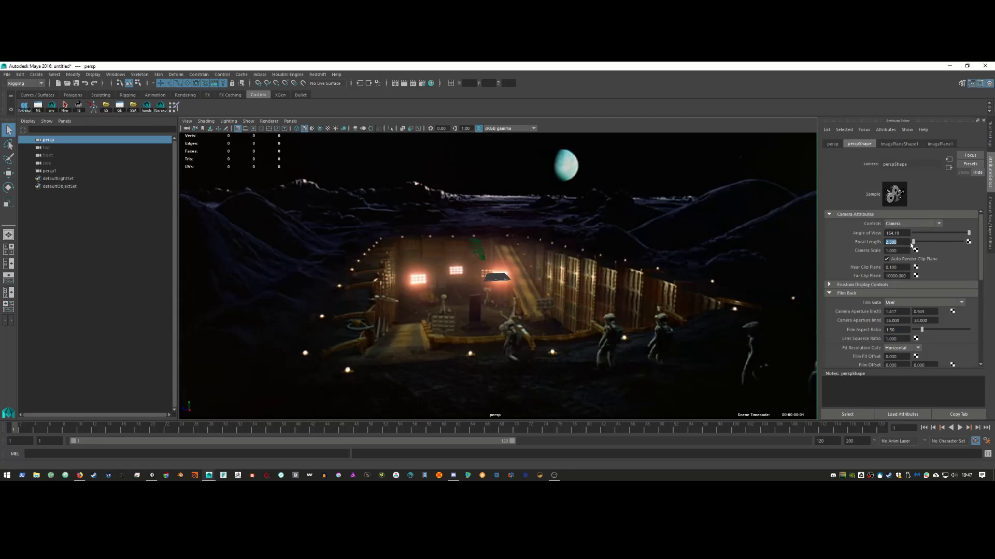
text(18)
key(Return)
alt+drag(632, 315, 646, 318)
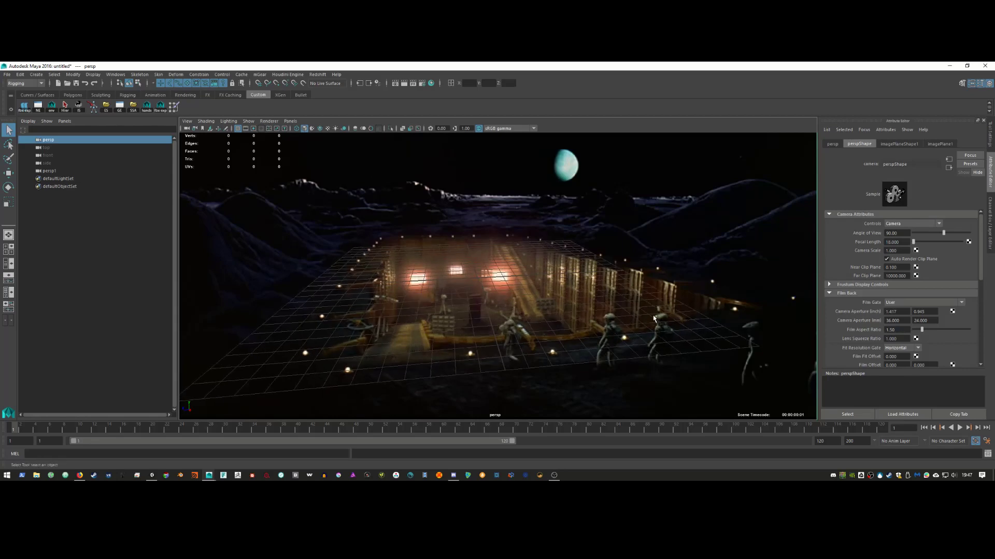
alt+middle_drag(654, 319, 679, 301)
alt+drag(676, 307, 677, 306)
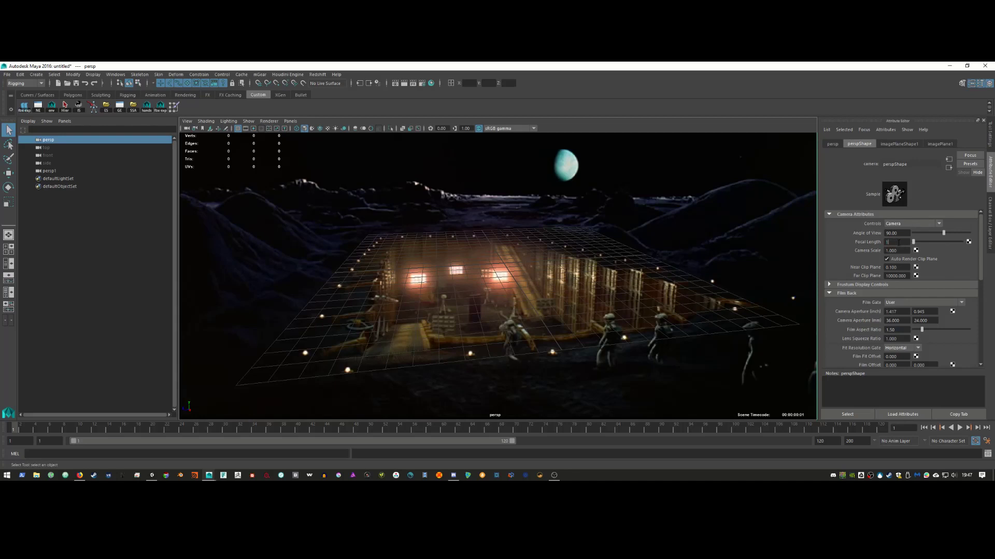
Step: Try focal lengths 12 and 10, then restore 18 and align the grid with the lunar floor
click(898, 242)
text(12)
key(Return)
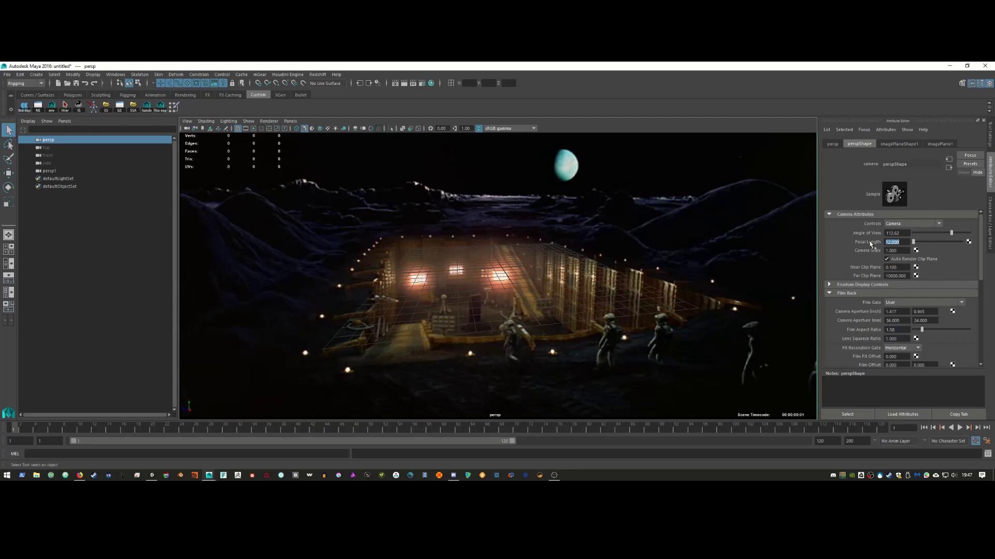
key(Return)
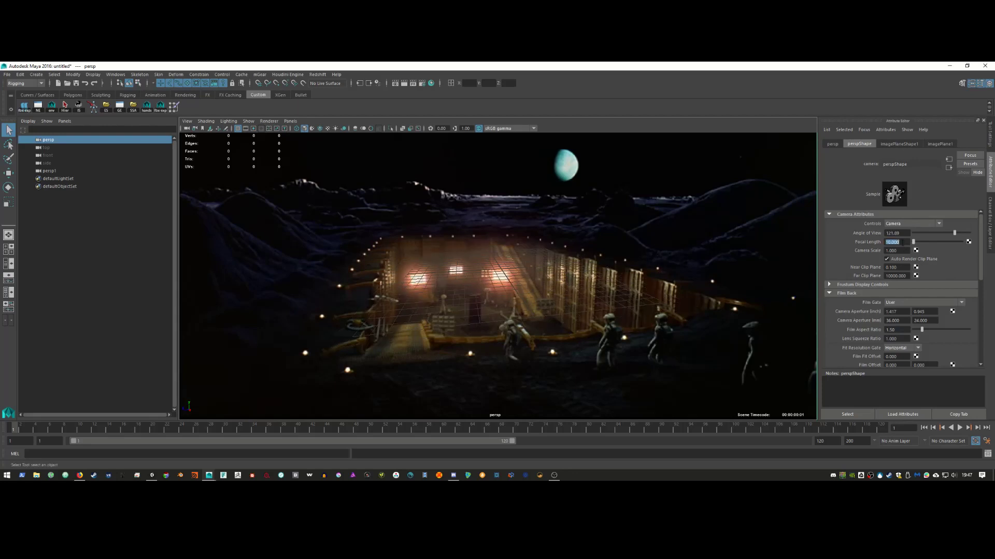
alt+drag(586, 301, 351, 295)
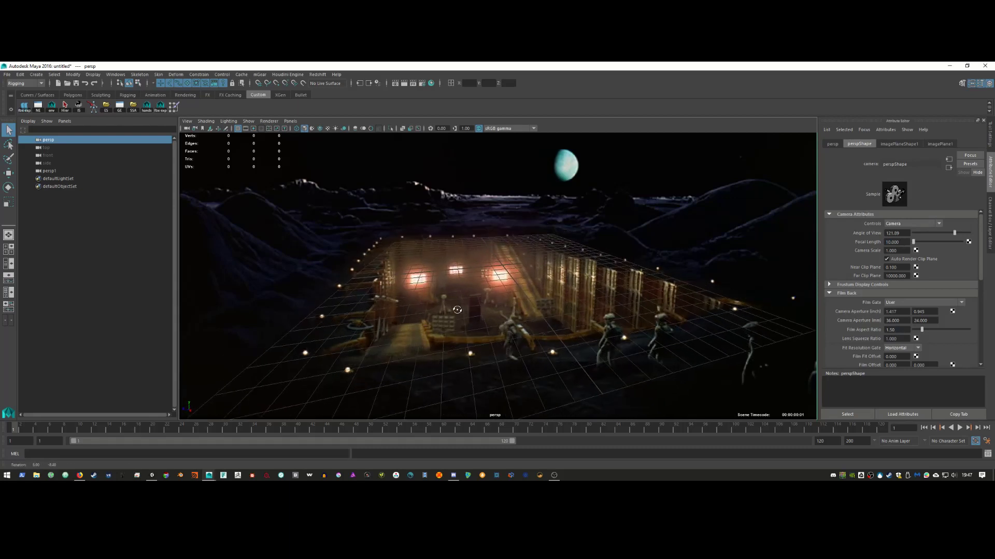
alt+middle_drag(465, 317, 482, 304)
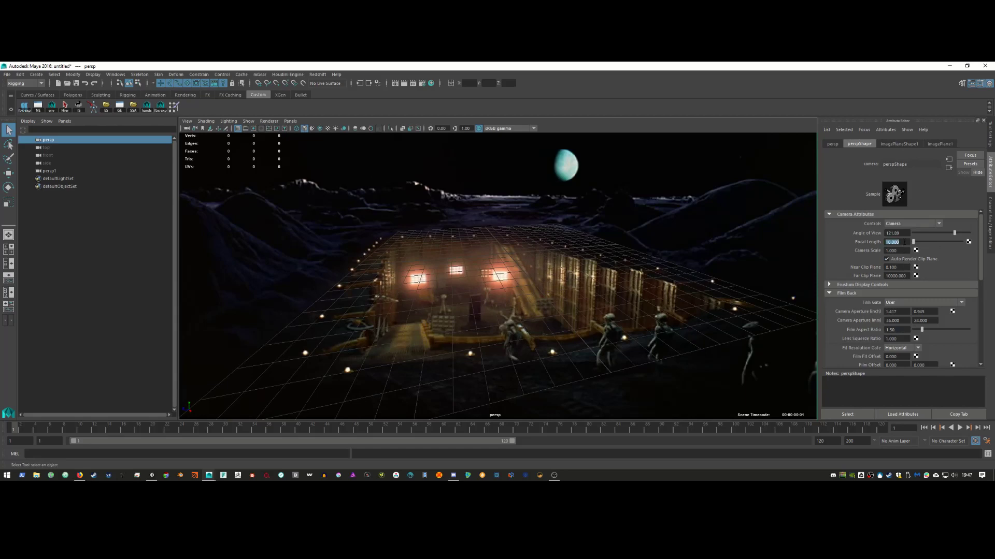
key(Return)
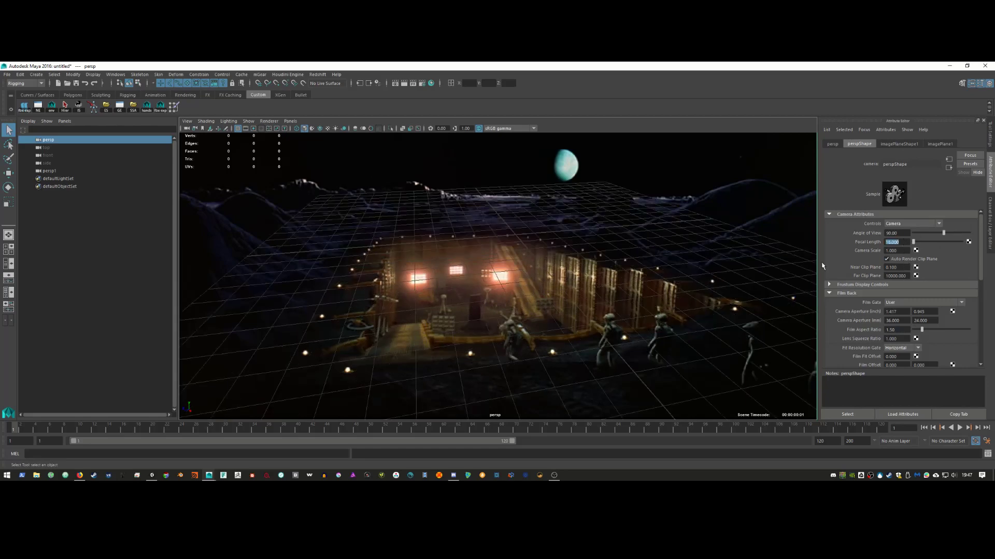
alt+middle_drag(637, 332, 629, 378)
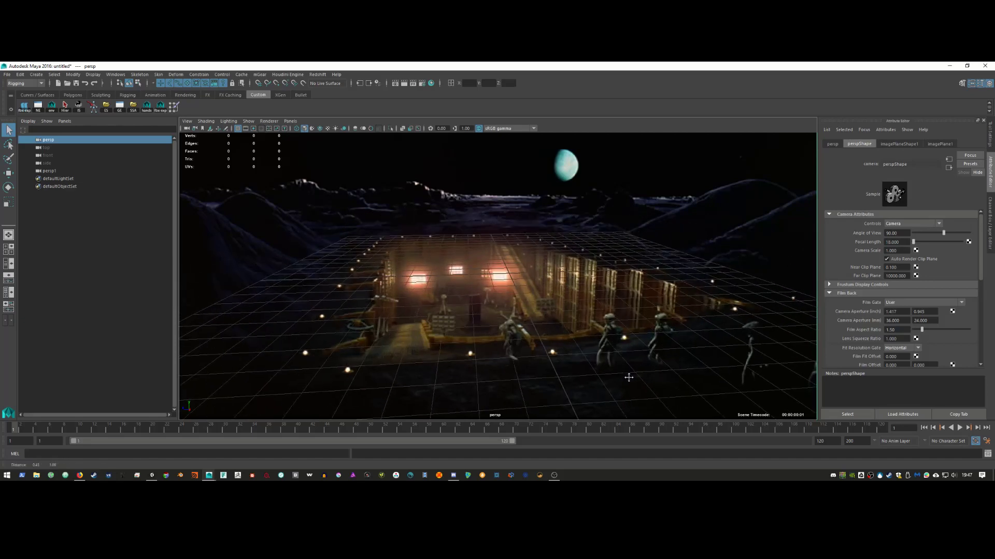
alt+drag(629, 377, 605, 382)
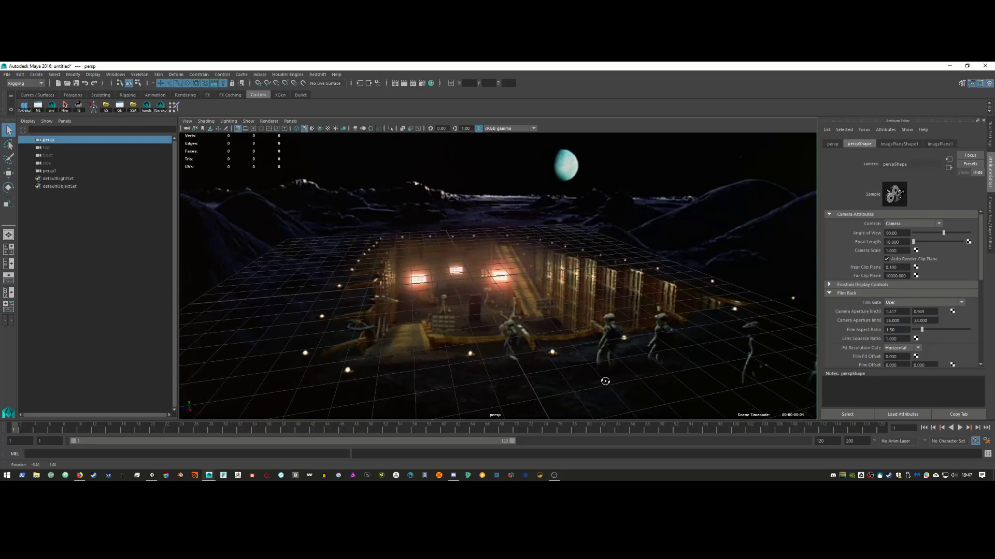
alt+middle_drag(605, 381, 608, 382)
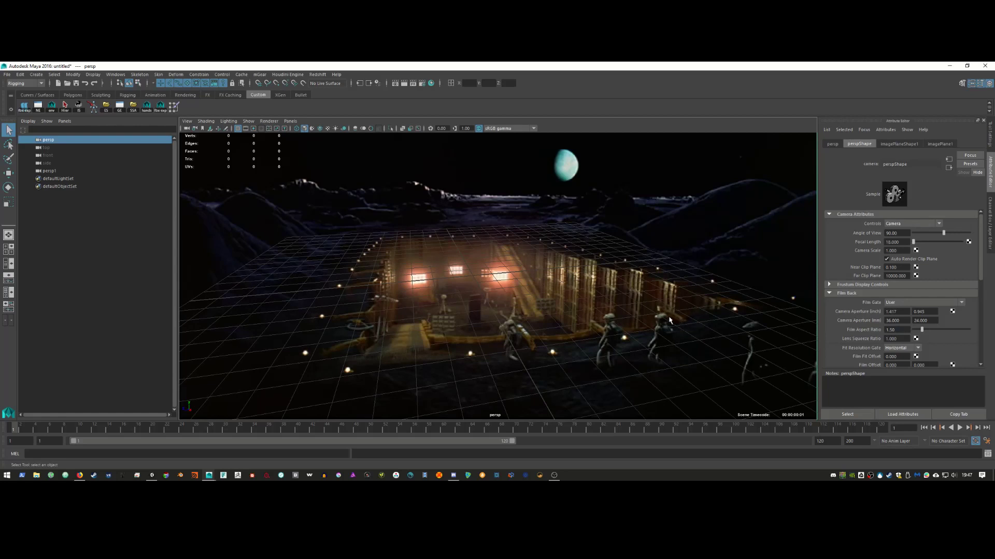
Step: Create a polygon plane and scale it across the whole scene
click(35, 75)
mouse_move(73, 103)
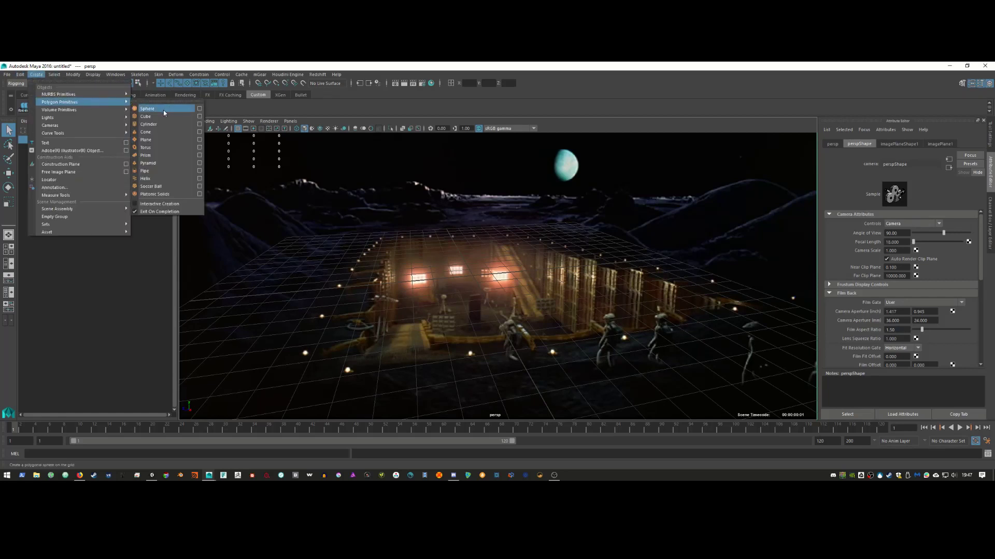
click(161, 145)
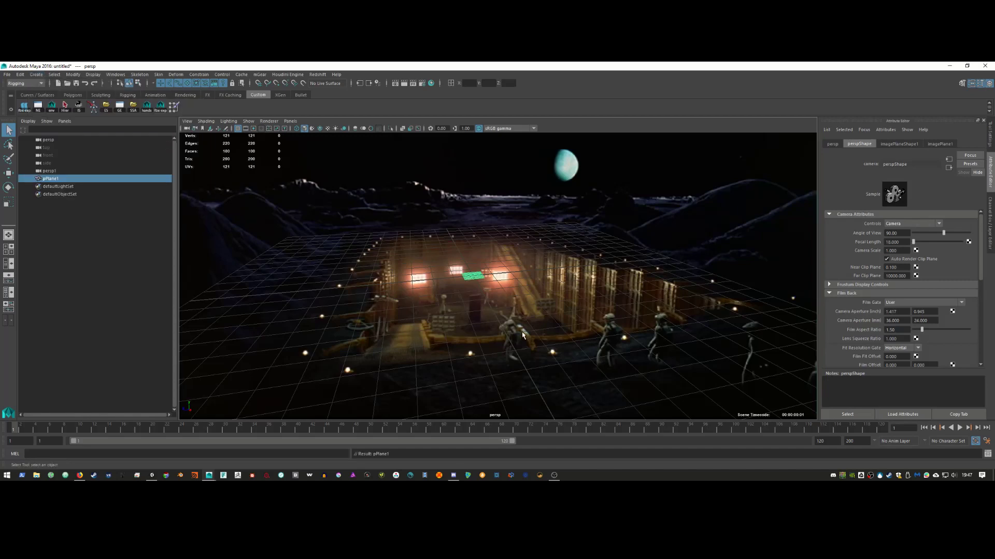
key(r)
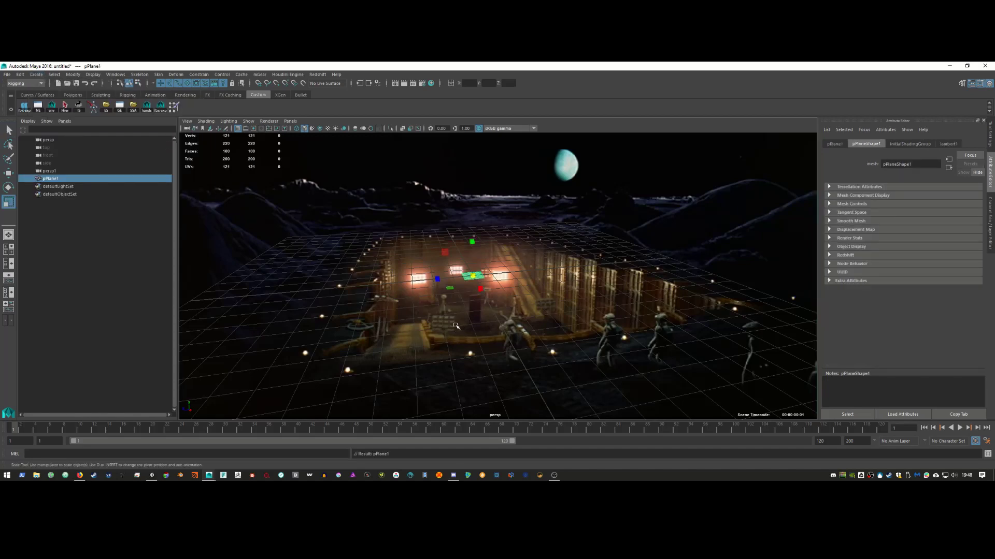
middle_drag(663, 321, 766, 299)
Step: Select the pit faces of the plane and delete them to open a hole
right_drag(533, 256, 533, 276)
click(421, 247)
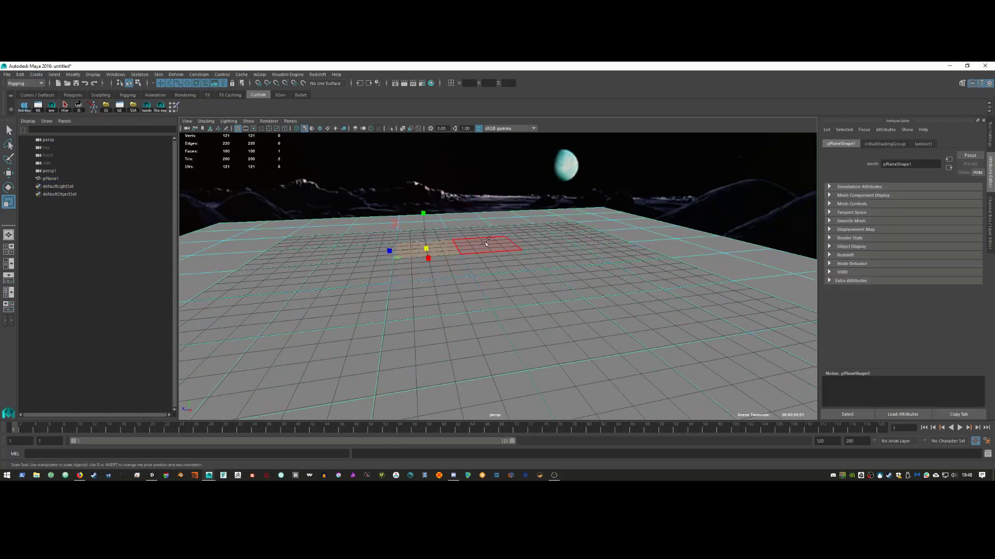
shift+click(485, 242)
shift+click(432, 270)
shift+click(504, 262)
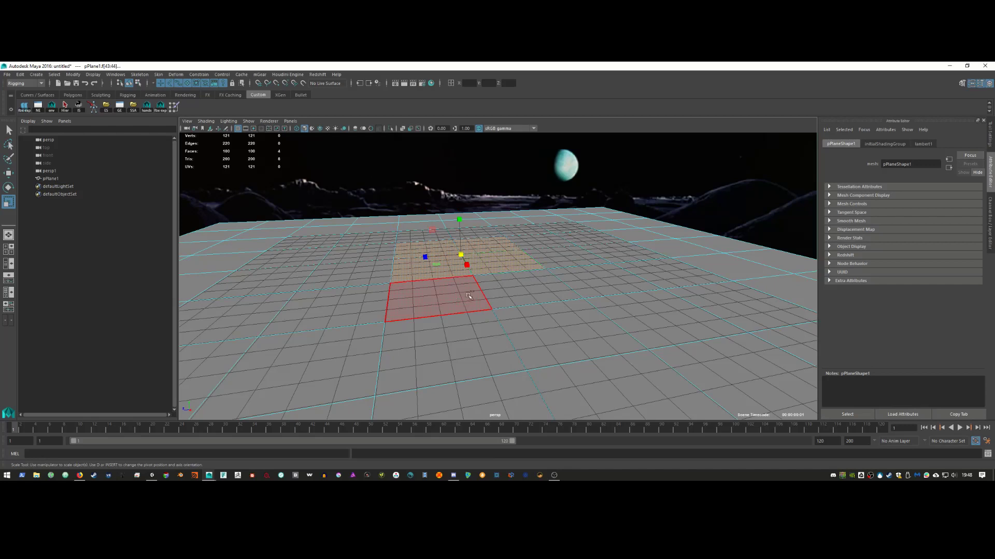
shift+click(444, 298)
shift+click(568, 332)
shift+click(451, 357)
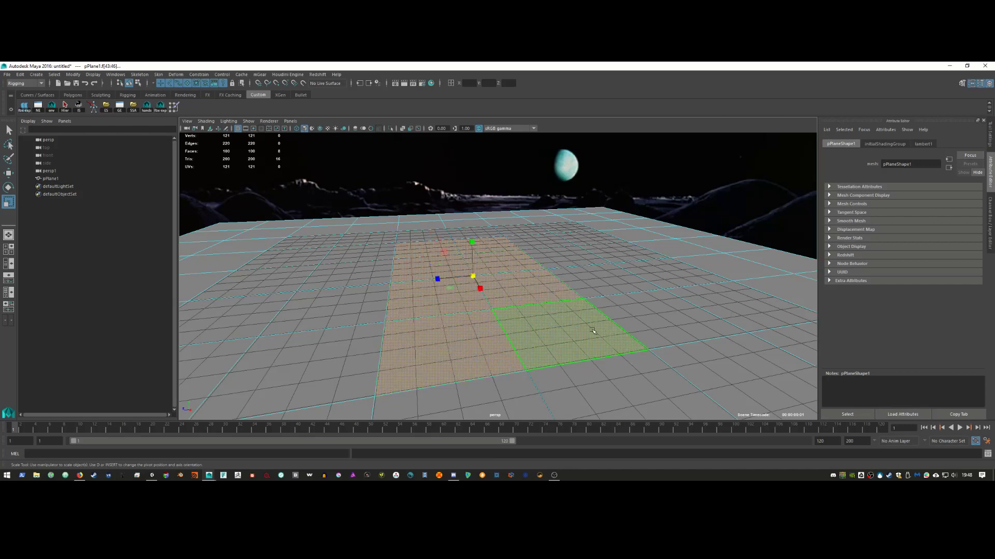
key(Delete)
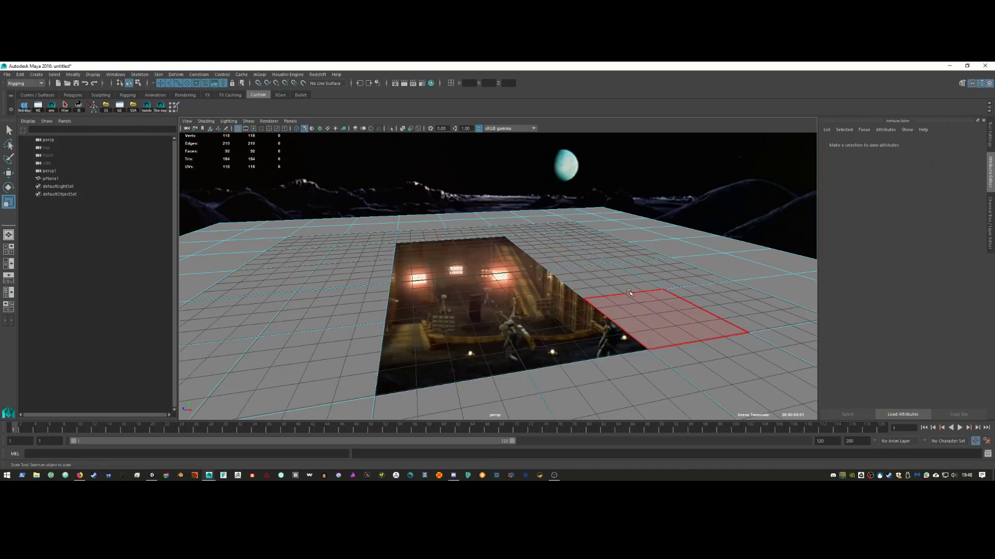
Step: Select the hole's border edge loop and inspect it from closer views
right_drag(617, 296, 617, 240)
double_click(536, 263)
alt+middle_drag(547, 368, 537, 341)
scroll(536, 341, down, 1)
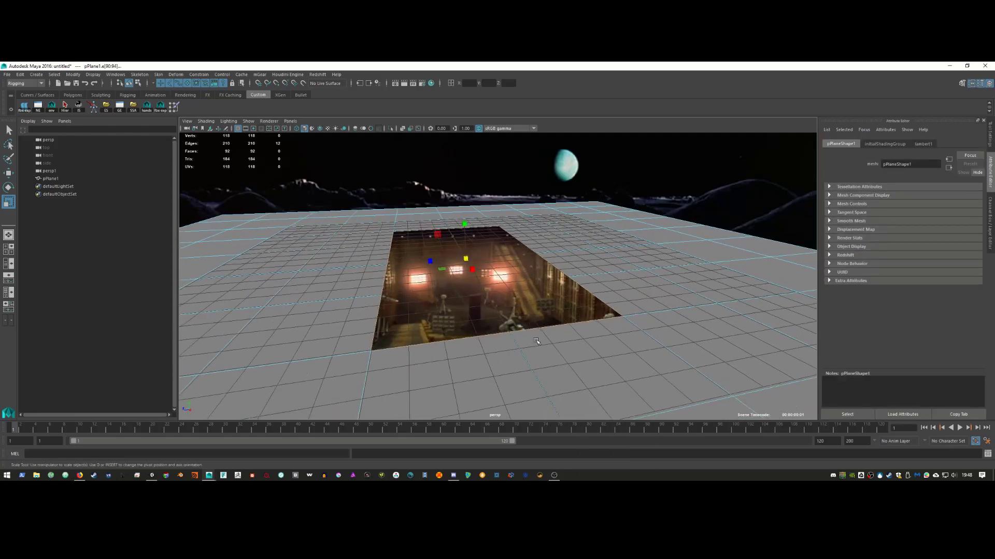
mouse_move(536, 341)
alt+mouse_down()
mouse_move(522, 339)
mouse_move(553, 342)
alt+mouse_up()
alt+right_drag(553, 343, 622, 339)
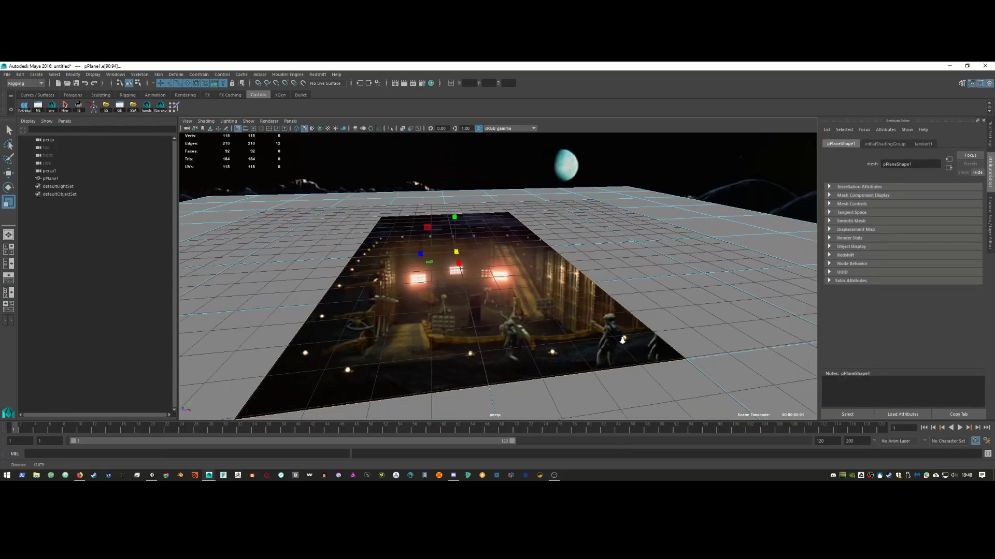
alt+drag(623, 340, 567, 343)
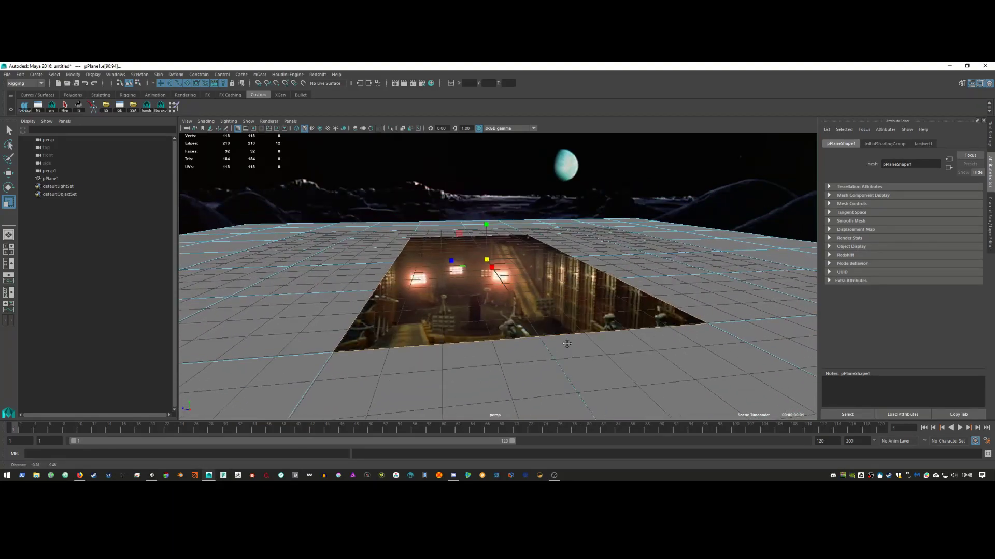
alt+right_drag(568, 343, 560, 304)
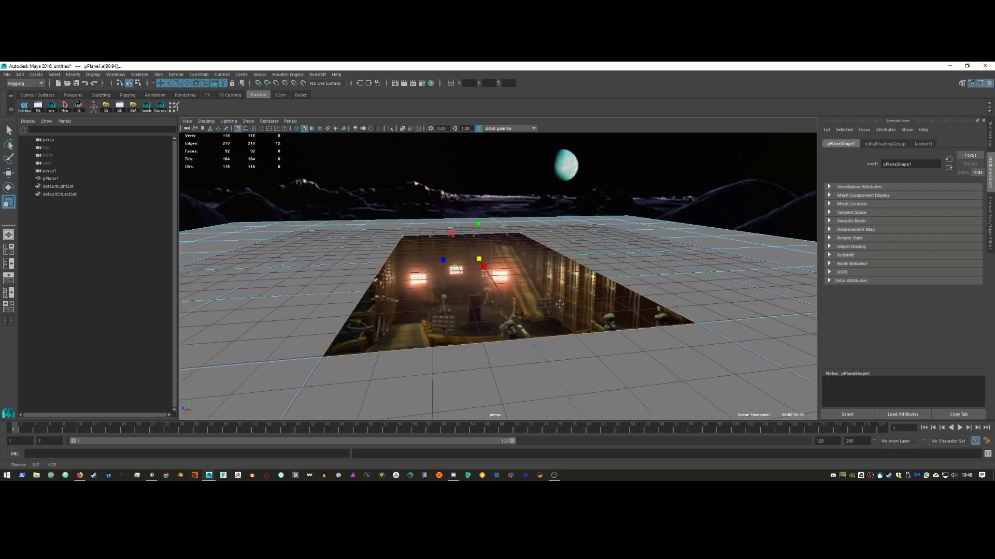
Step: Hide the grid and extrude the ground plane's border edges
right_drag(626, 254, 654, 243)
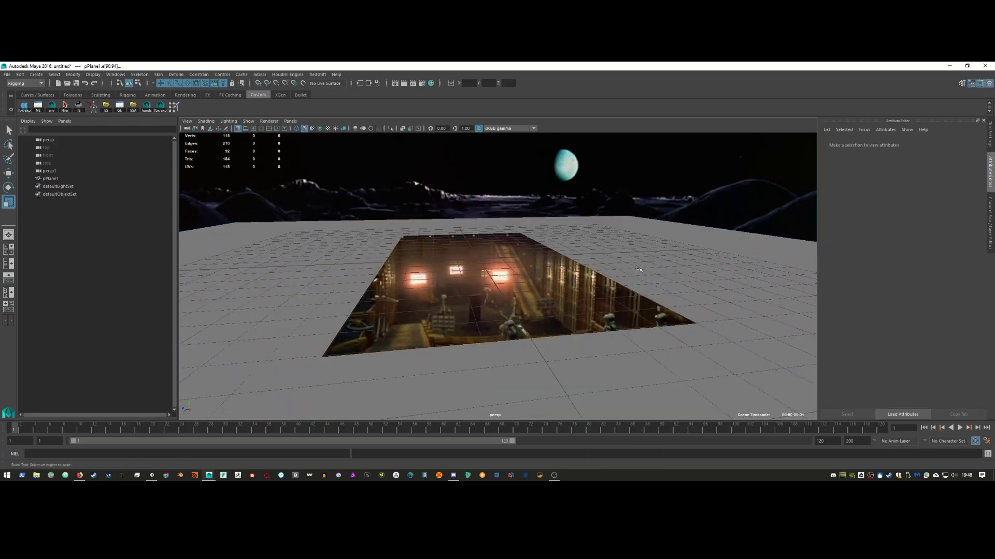
click(358, 236)
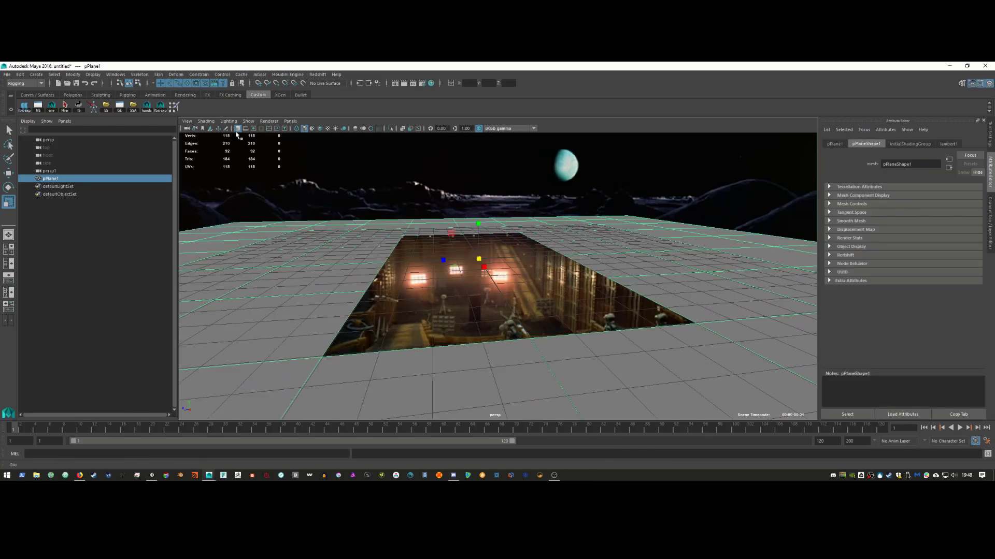
click(237, 128)
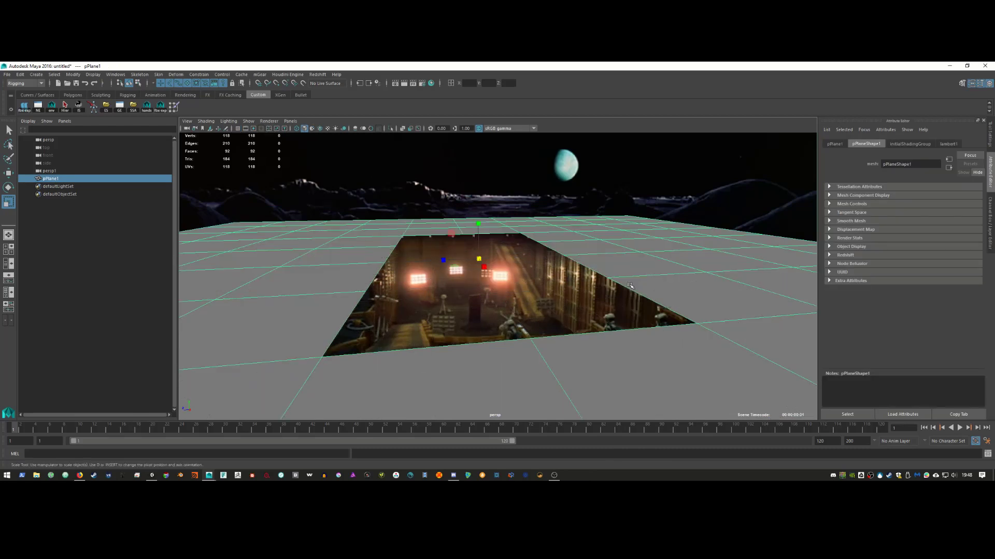
right_drag(663, 259, 663, 236)
shift+right_drag(626, 265, 623, 288)
Step: Scale the extruded border edges outward toward the horizon
key(r)
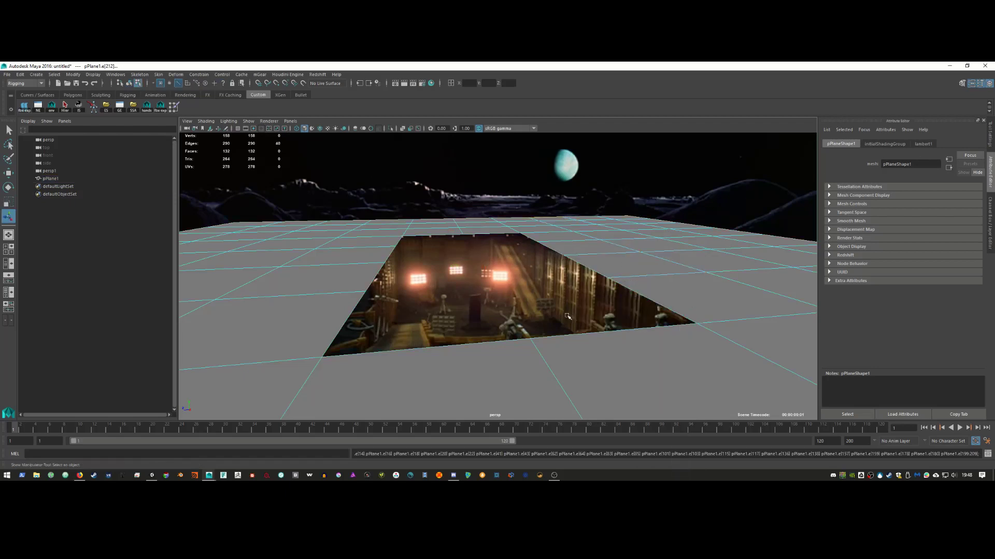
middle_drag(432, 326, 746, 225)
middle_drag(381, 354, 709, 232)
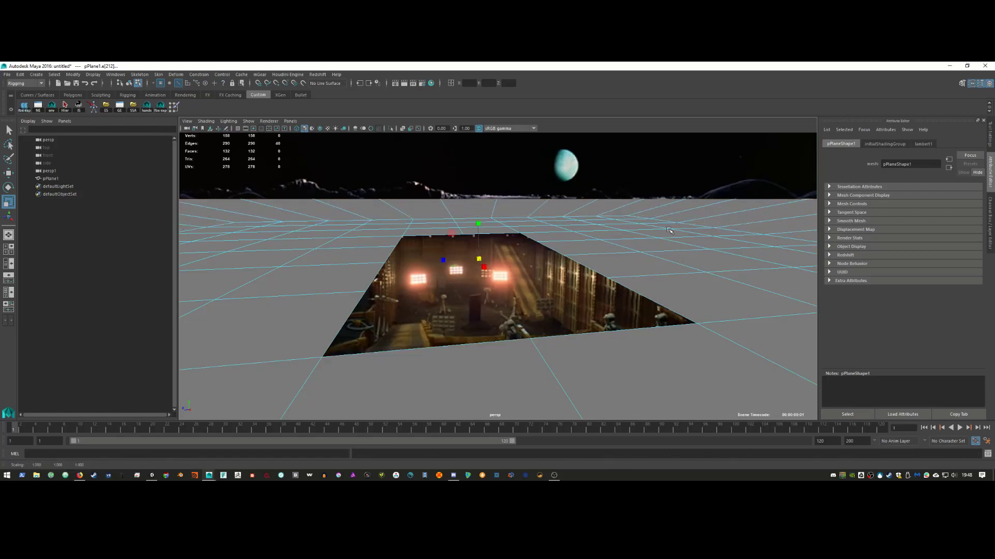
Step: Set imagePlaneShape1's Depth to 1000 via the persp camera
click(186, 128)
click(202, 137)
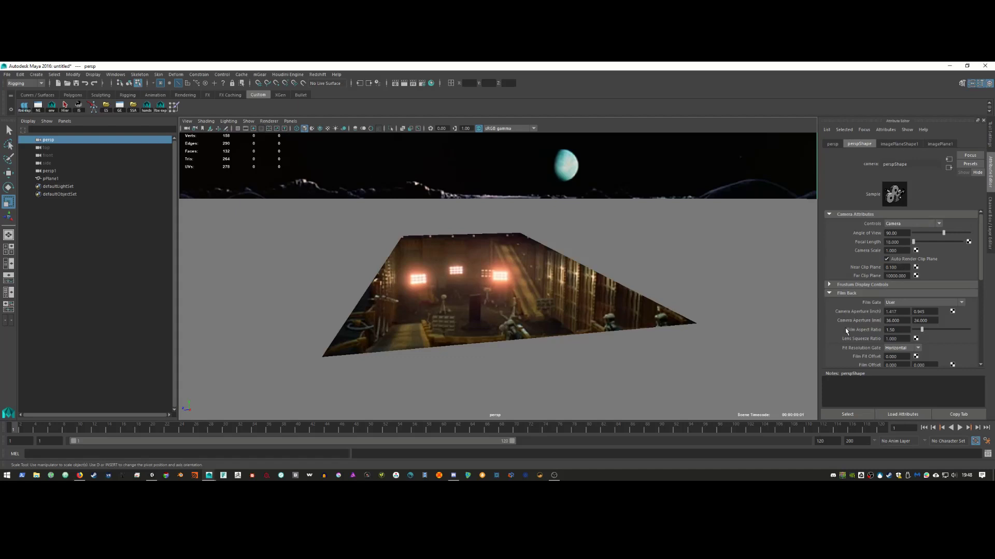
scroll(845, 332, down, 2)
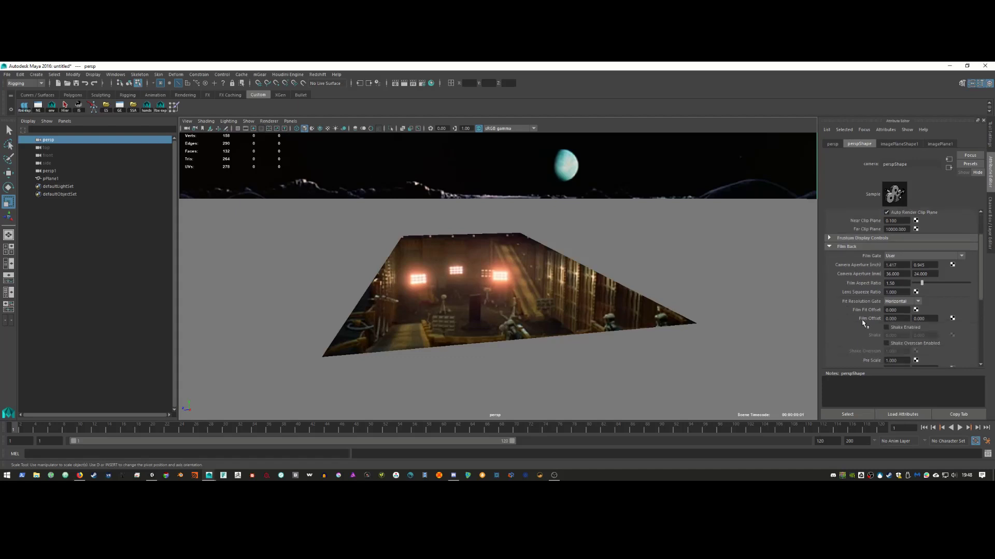
click(899, 143)
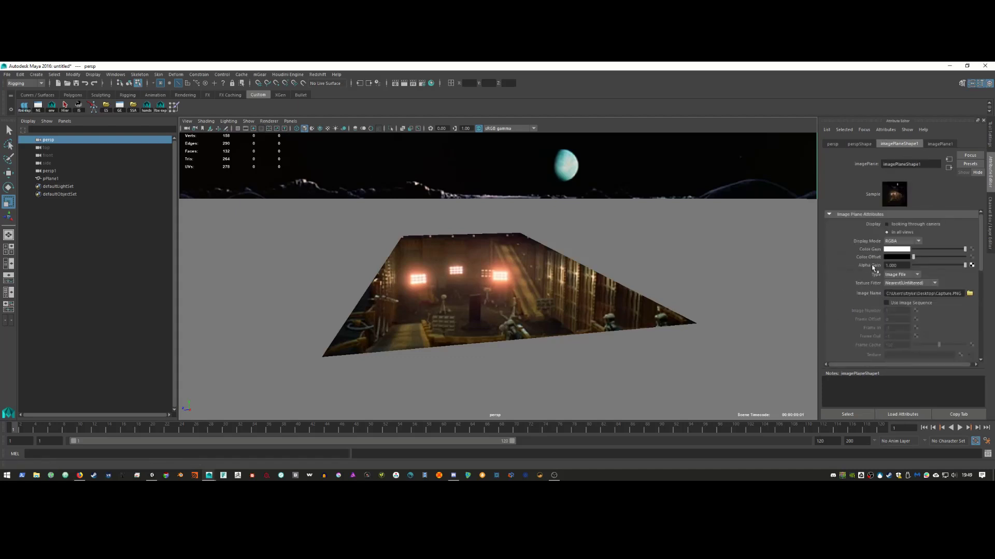
scroll(851, 274, down, 6)
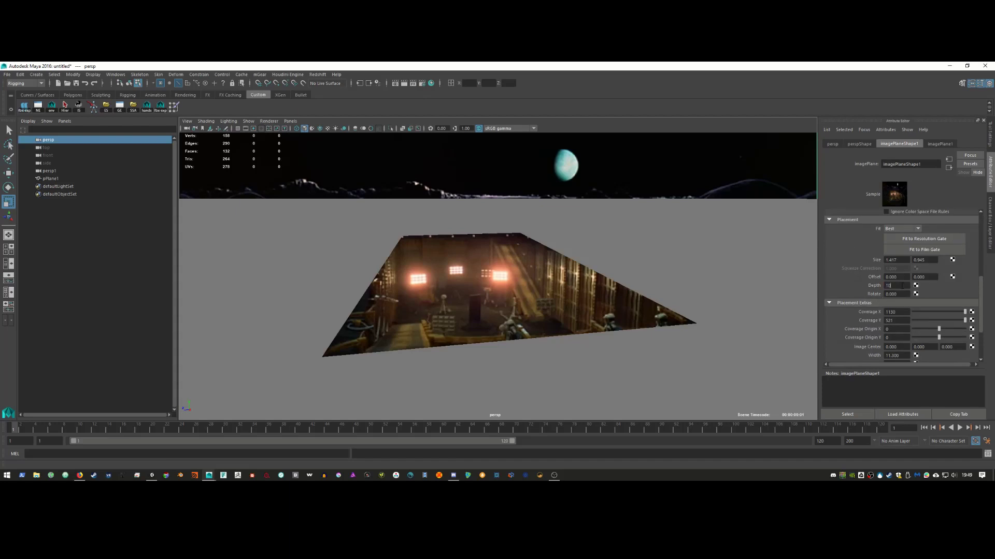
key(Return)
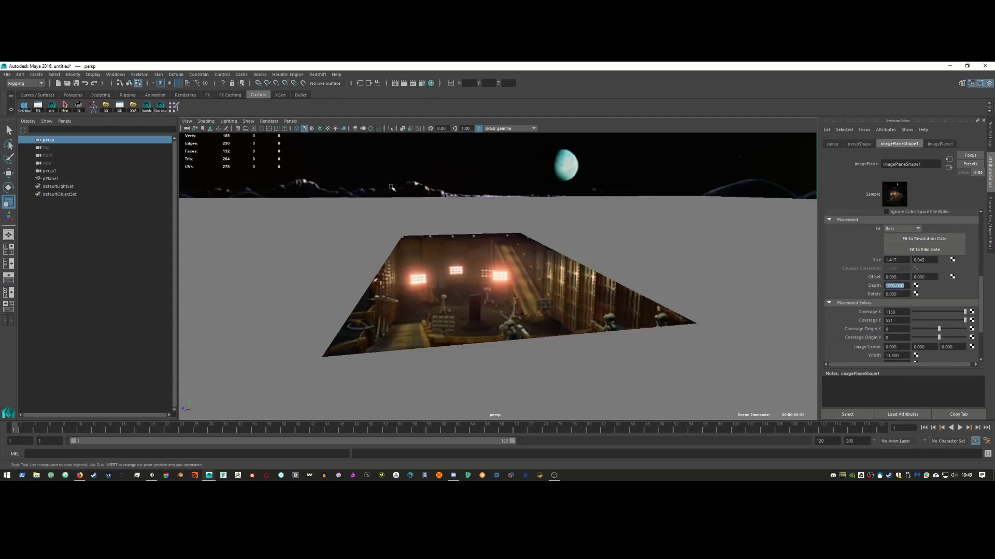
Step: Select the ground plane and pick an edge nearer the camera
click(413, 208)
right_drag(412, 208, 414, 201)
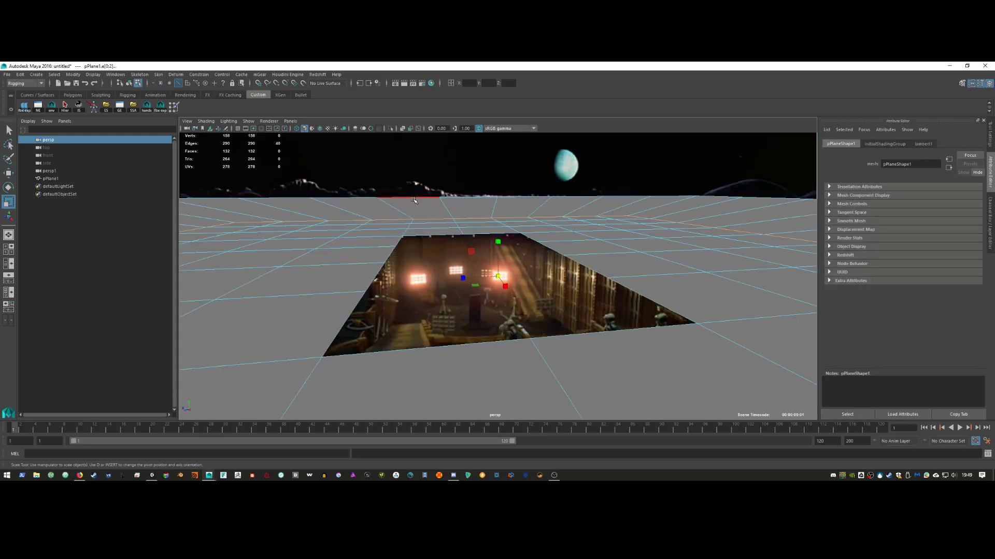
click(425, 223)
middle_click(417, 293)
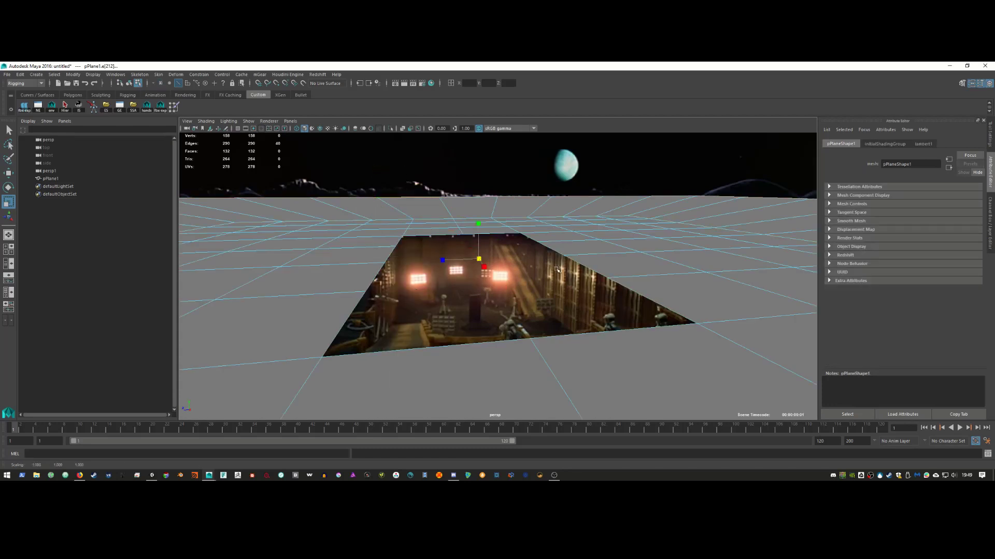
right_drag(605, 216, 643, 203)
click(289, 122)
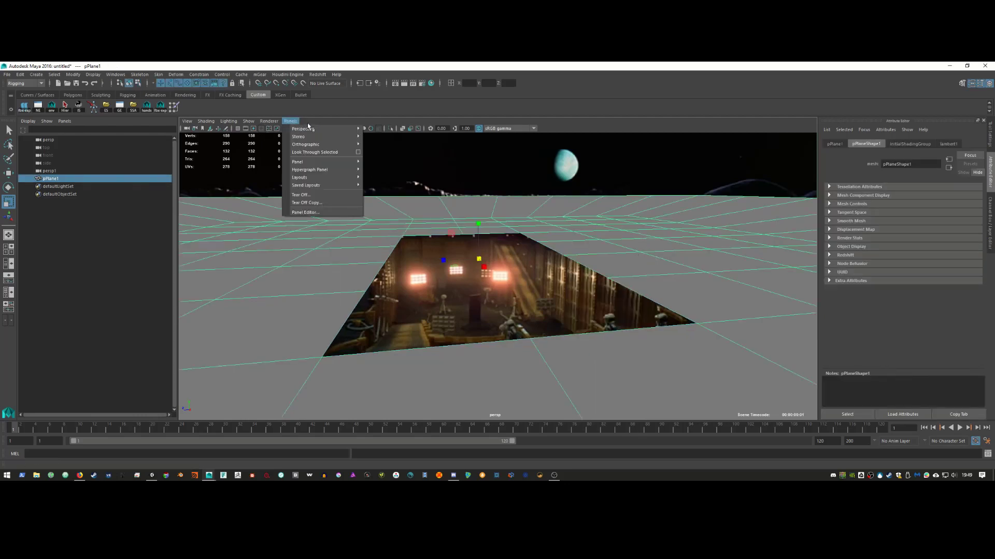
Step: Look through persp1, frame the plane, and select a face strip running from the hole
mouse_move(316, 127)
click(386, 134)
key(f)
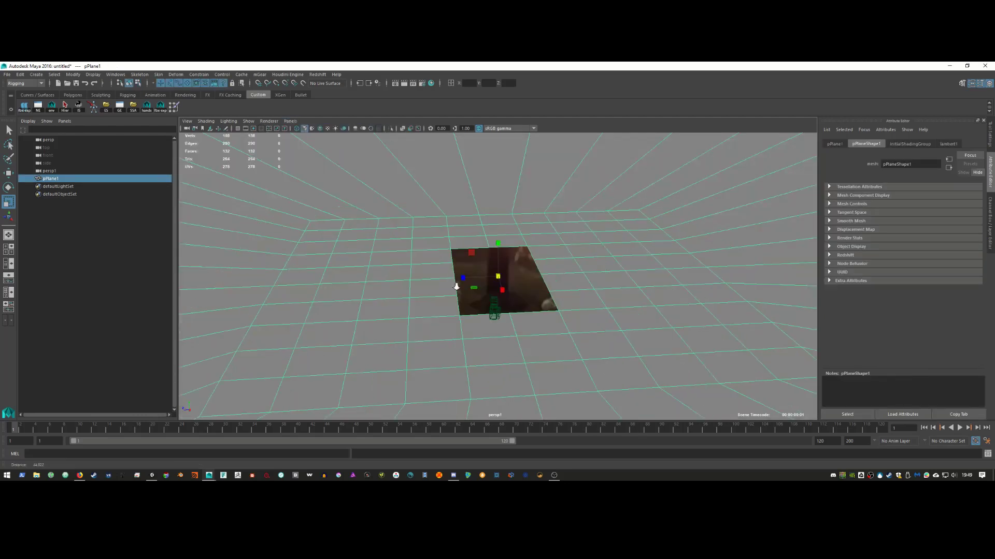
right_drag(566, 259, 573, 234)
click(583, 270)
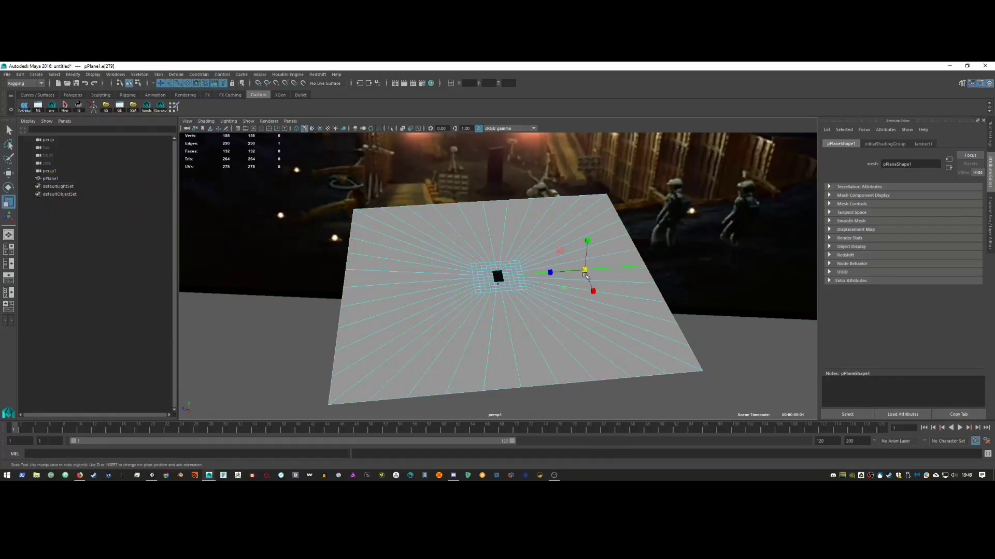
shift+right_drag(583, 272, 513, 305)
click(536, 312)
shift+right_drag(537, 312, 558, 405)
click(540, 325)
double_click(547, 303)
right_drag(549, 272, 568, 286)
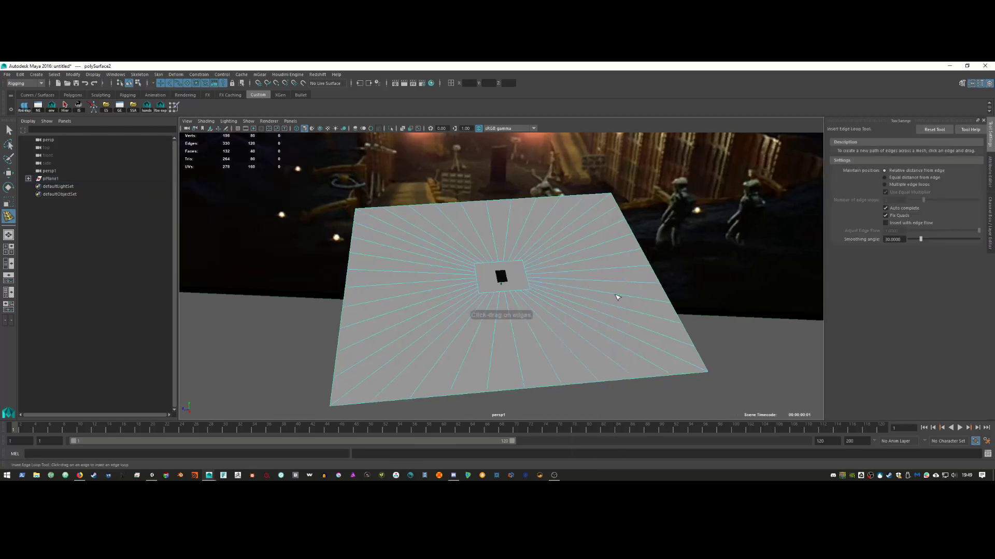
Step: Insert ten concentric edge loops around the hole using Multiple edge loops set to 10
click(886, 184)
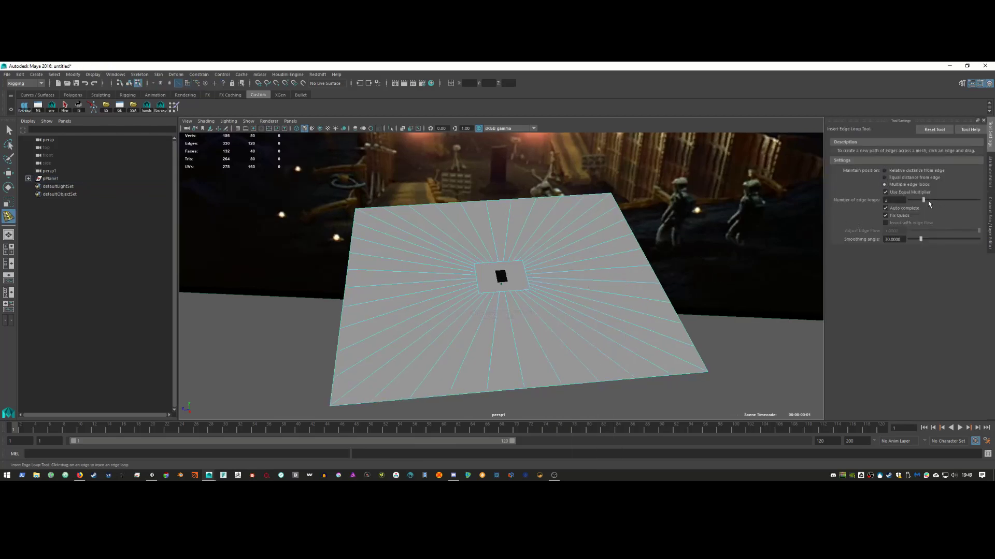
click(595, 293)
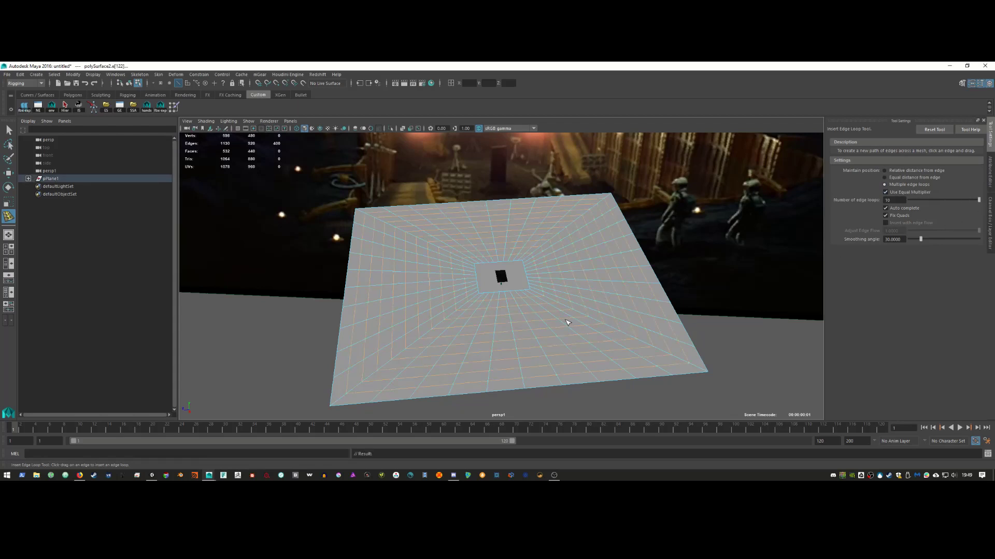
right_drag(555, 265, 591, 248)
key(w)
key(q)
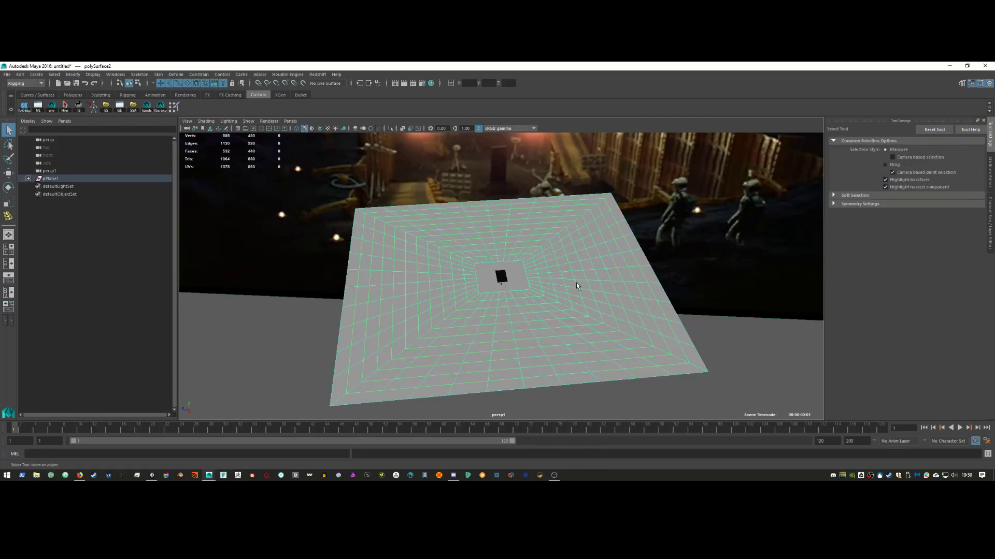
shift+right_drag(577, 287, 561, 331)
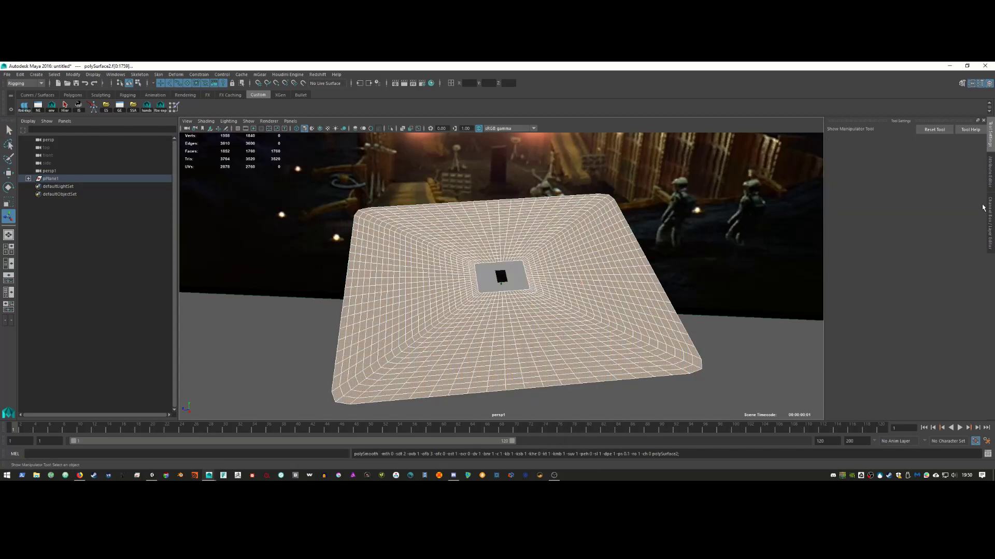
Step: Review the mesh's channel and attribute values, select it as an object, and turn construction history on
click(991, 224)
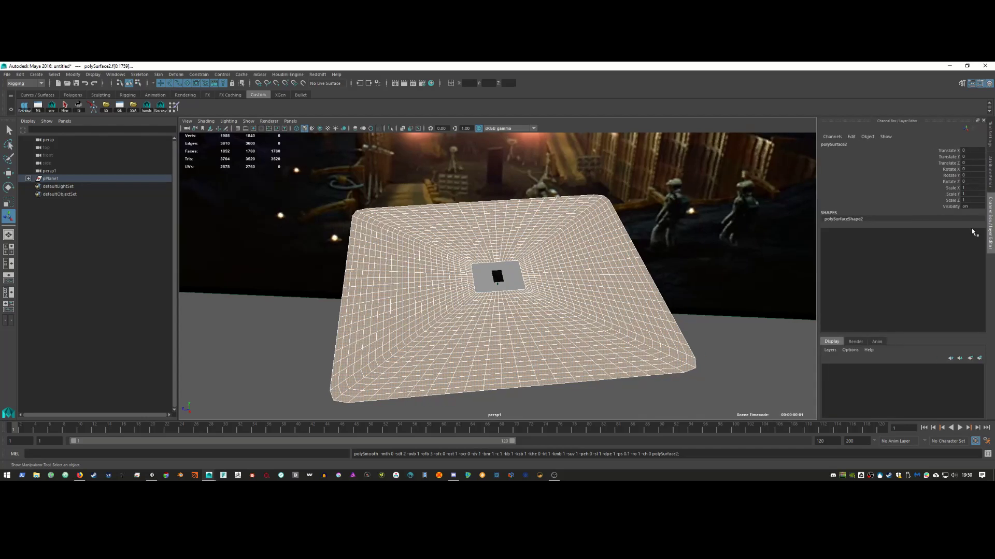
click(988, 179)
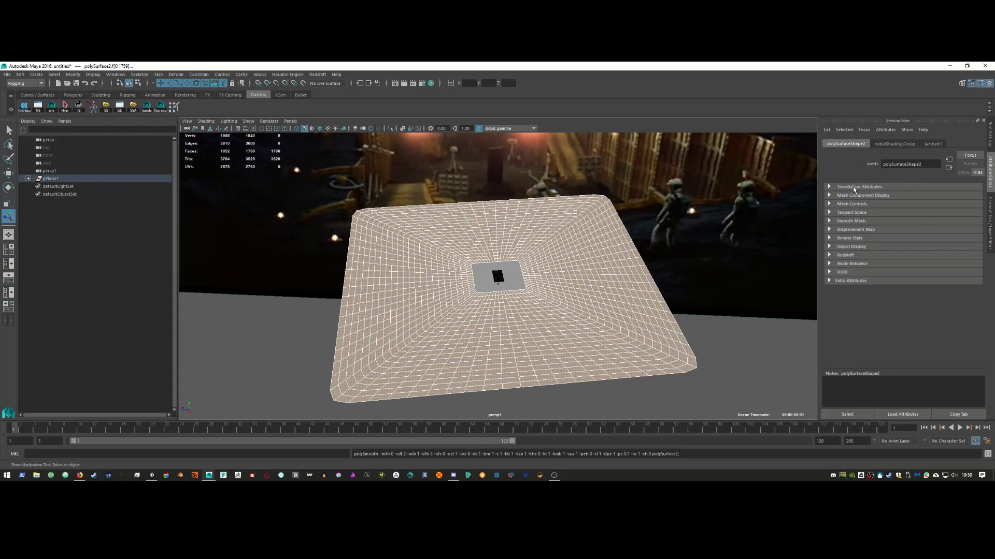
click(988, 212)
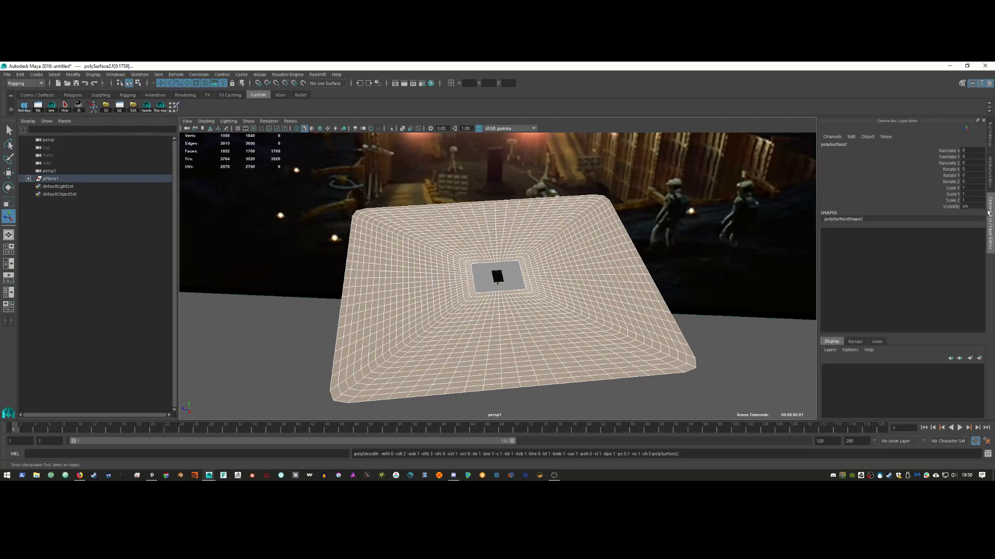
click(989, 176)
key(F8)
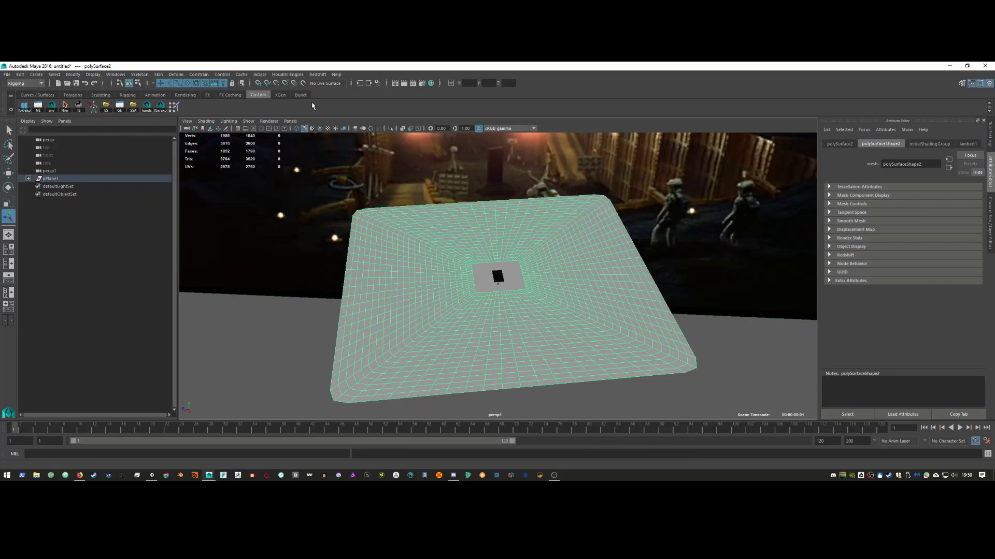
click(378, 83)
Step: Select the large outer plane, polySurface2, and switch to edge mode around the hole
mouse_move(433, 300)
alt+right_down()
mouse_move(530, 296)
mouse_move(619, 313)
mouse_move(426, 288)
alt+right_up()
click(608, 334)
alt+drag(426, 289, 600, 317)
click(640, 309)
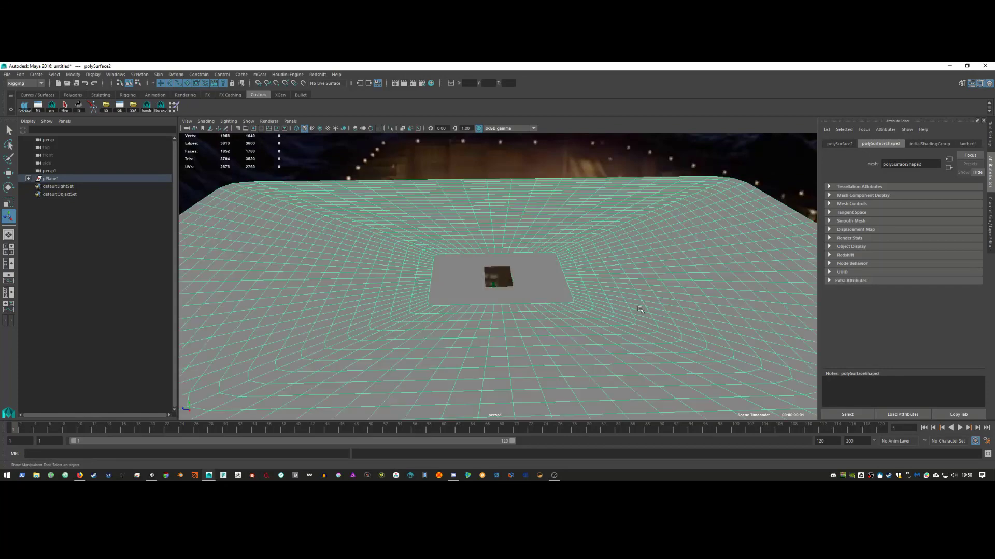
alt+right_drag(640, 310, 518, 293)
alt+drag(518, 293, 545, 287)
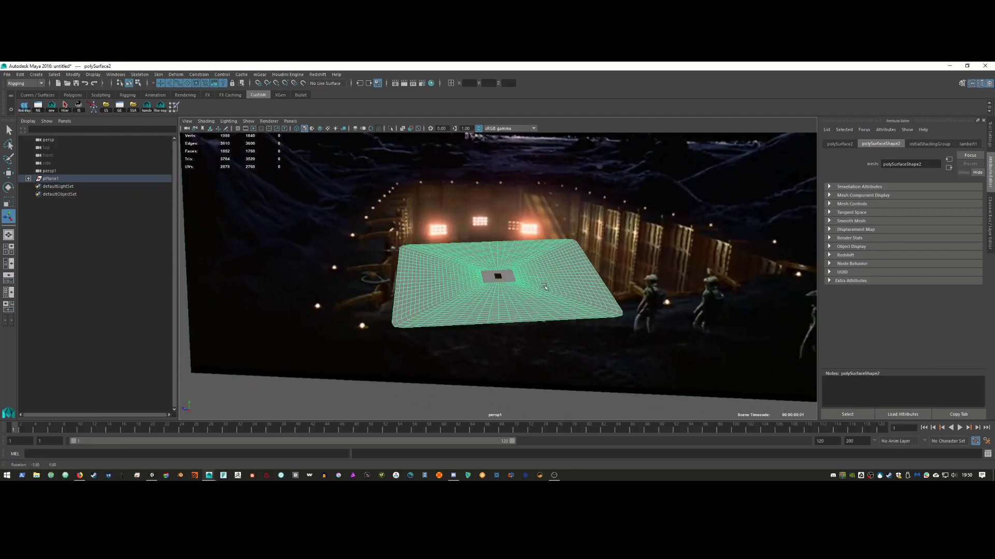
alt+right_drag(545, 286, 643, 309)
alt+drag(466, 278, 538, 299)
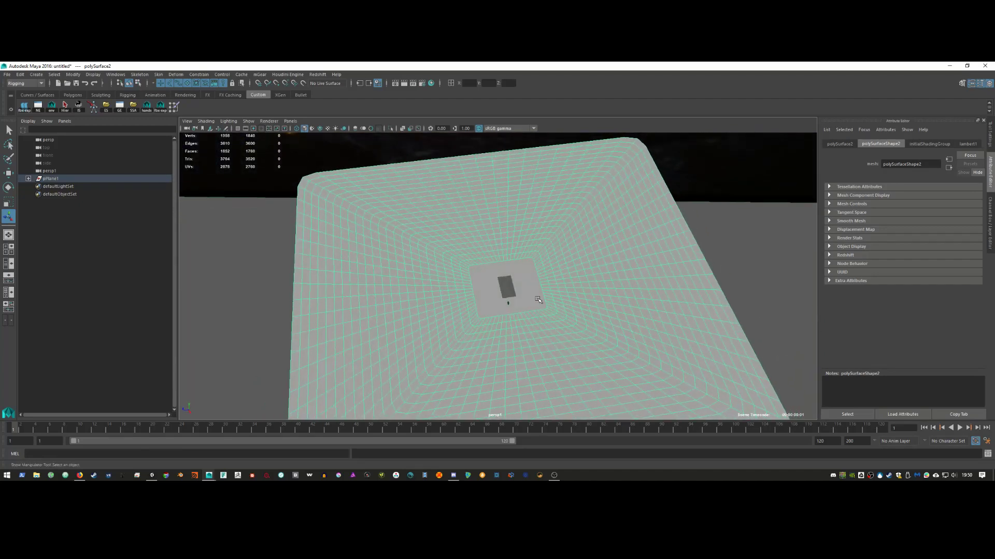
right_drag(558, 279, 559, 234)
scroll(750, 361, up, 3)
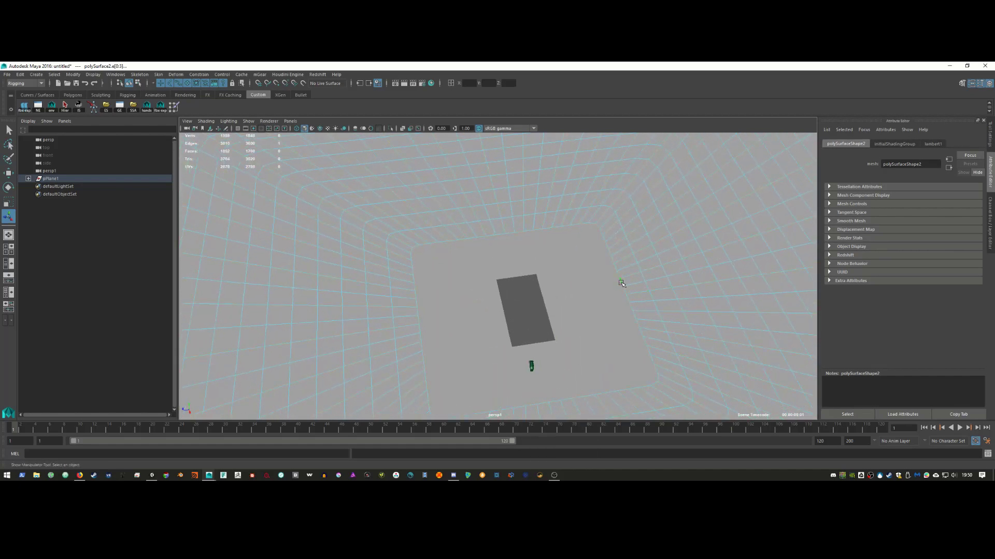
Step: Extrude the opening's border edges and scale them inward to the dark rectangle
shift+right_drag(623, 283, 623, 306)
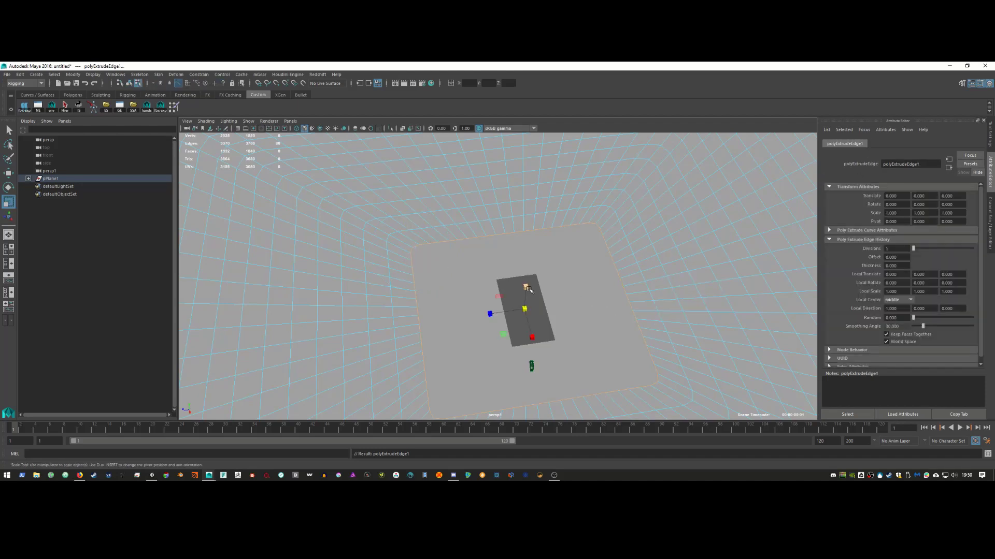
key(e)
key(r)
middle_drag(571, 309, 500, 335)
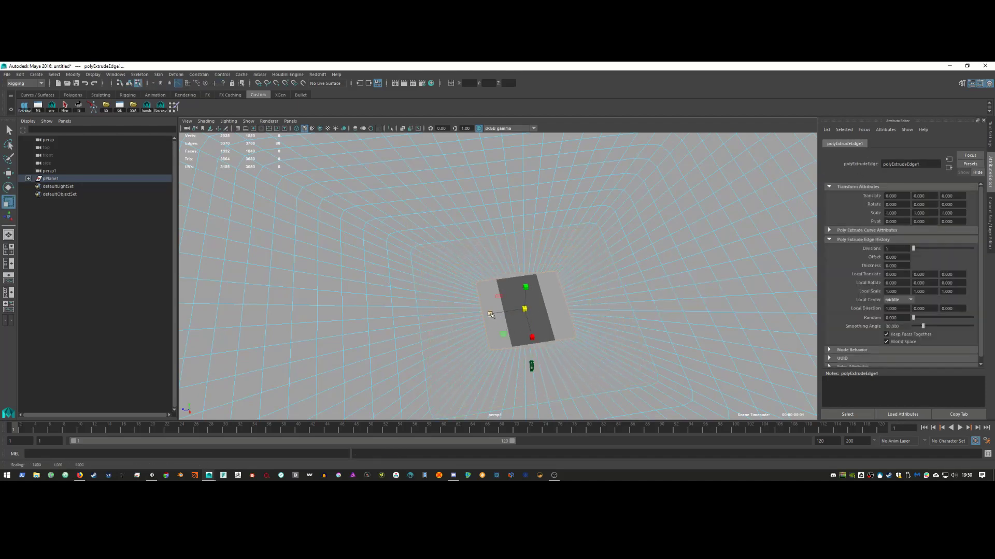
drag(490, 313, 501, 313)
Step: Delete the spare inner plane and insert an edge loop around the ground's opening
right_drag(551, 303, 629, 250)
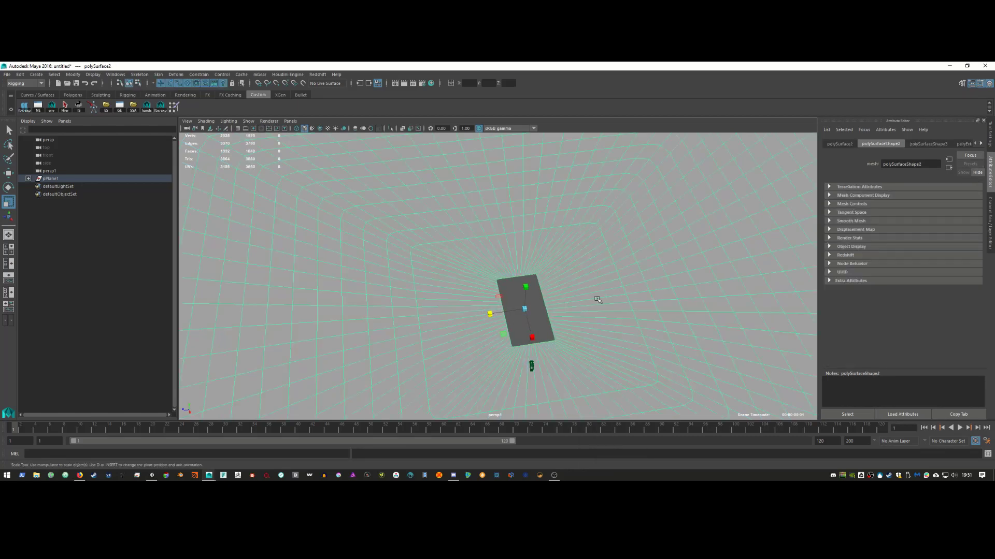
key(Delete)
click(635, 296)
mouse_move(619, 352)
alt+mouse_down()
mouse_move(614, 320)
mouse_move(614, 334)
alt+mouse_up()
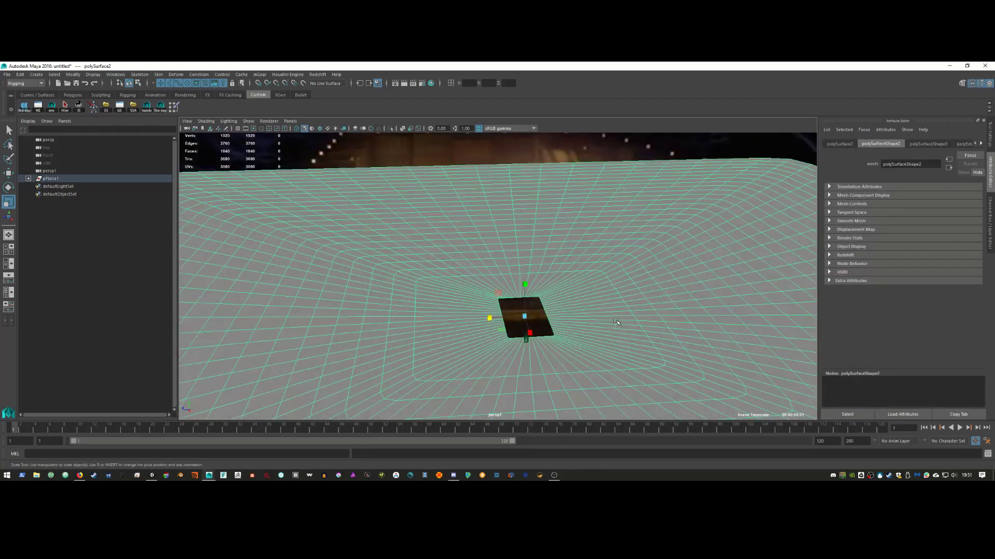
shift+right_drag(614, 293, 575, 303)
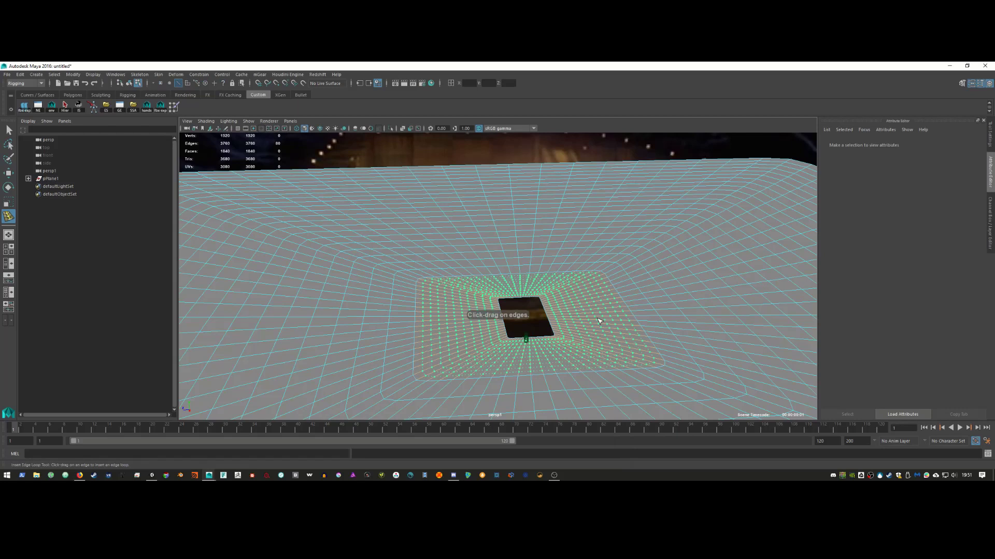
click(599, 322)
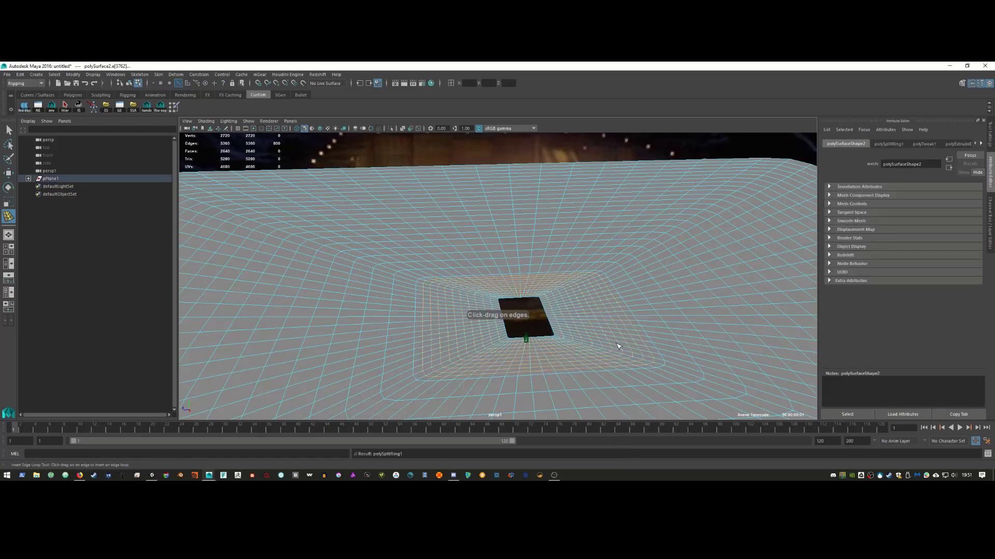
right_drag(614, 269, 649, 247)
key(w)
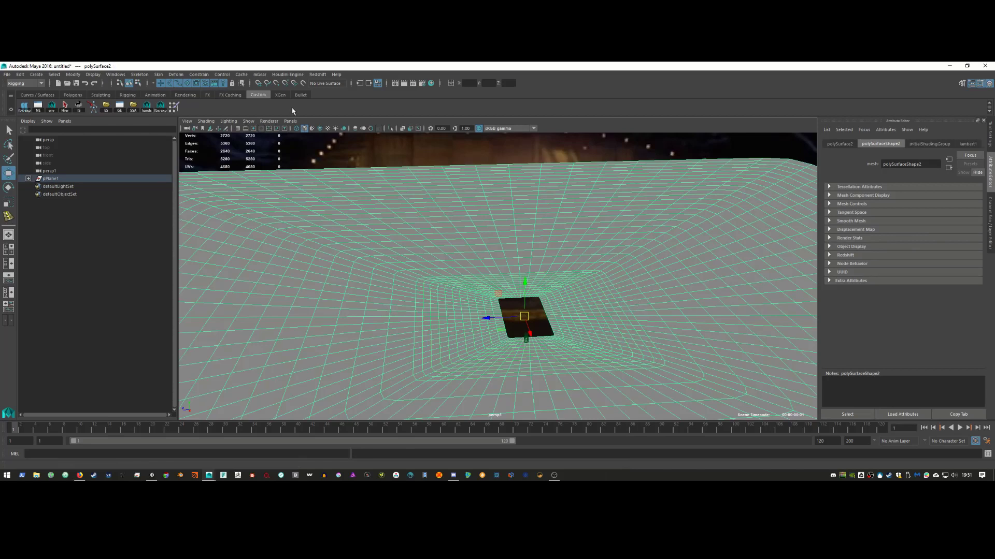
Step: Look through the persp camera and frame the pit against the moonbase backdrop
click(290, 120)
mouse_move(321, 129)
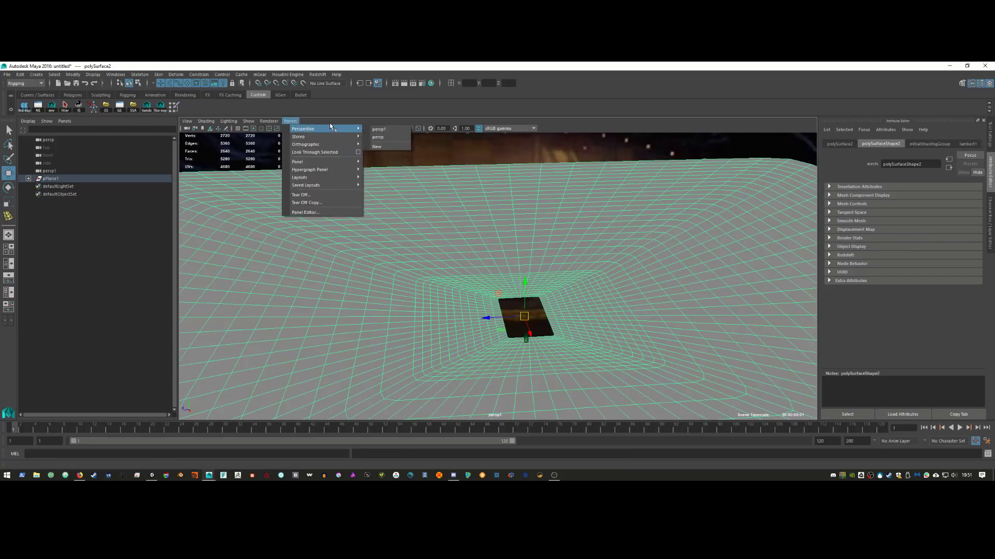
click(396, 130)
click(290, 120)
click(380, 137)
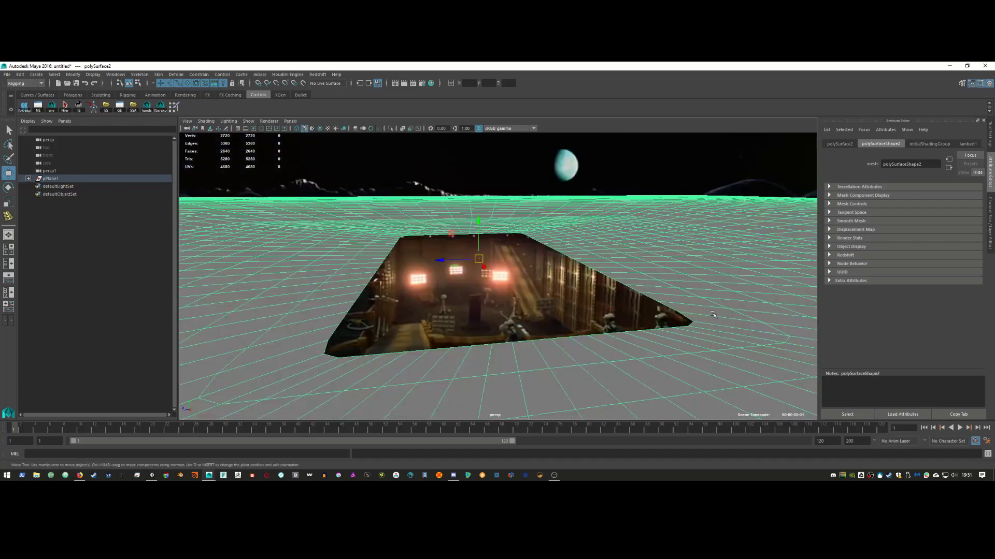
alt+right_drag(722, 313, 746, 318)
alt+middle_drag(746, 318, 736, 299)
alt+drag(737, 299, 736, 306)
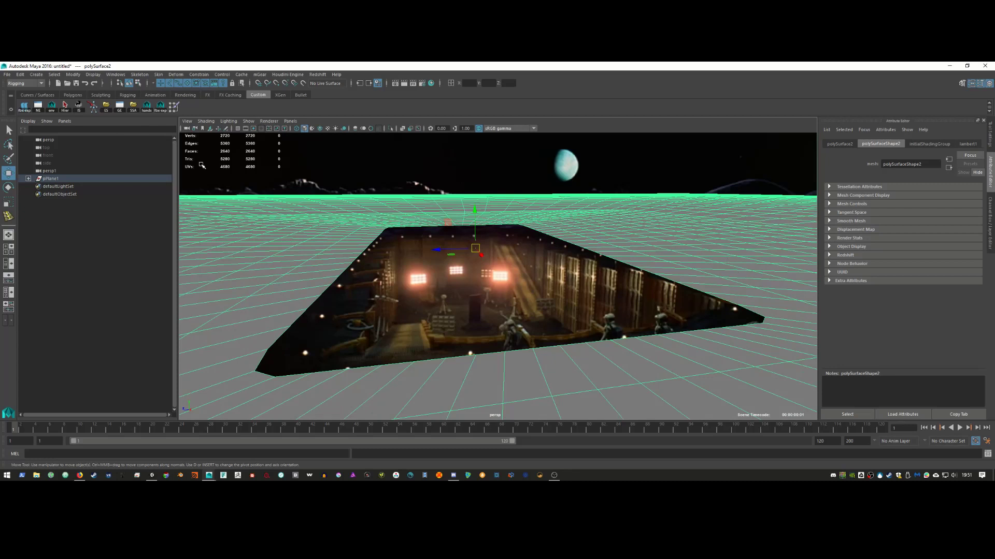
click(185, 123)
mouse_move(306, 242)
shift+right_down()
mouse_move(305, 372)
mouse_move(321, 270)
mouse_move(311, 280)
mouse_move(331, 352)
mouse_move(340, 344)
mouse_move(332, 364)
mouse_move(307, 241)
mouse_move(308, 390)
mouse_move(311, 371)
mouse_move(340, 371)
mouse_move(373, 389)
shift+right_up()
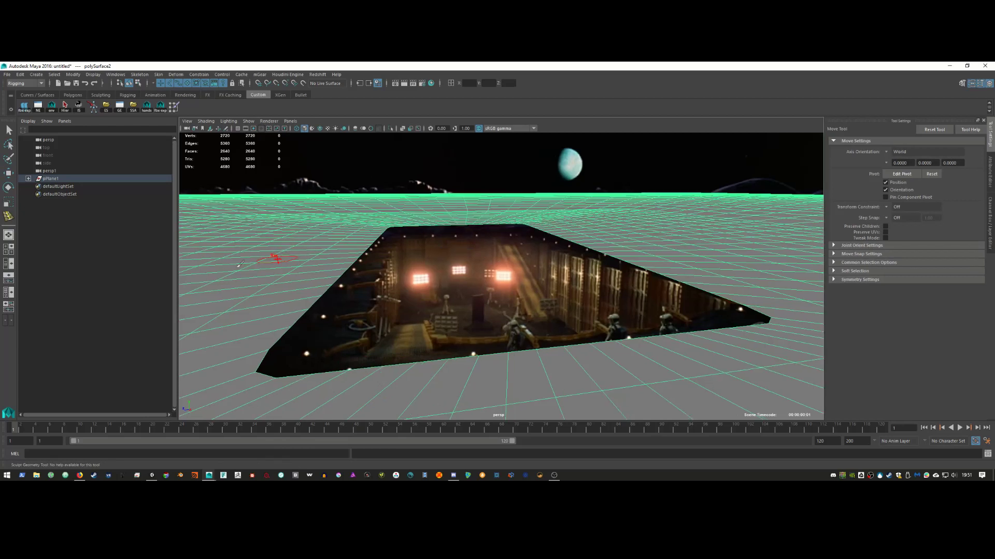
Step: Enlarge the Pull brush and raise hills on the left, far horizon and left foreground
drag(280, 270, 293, 267)
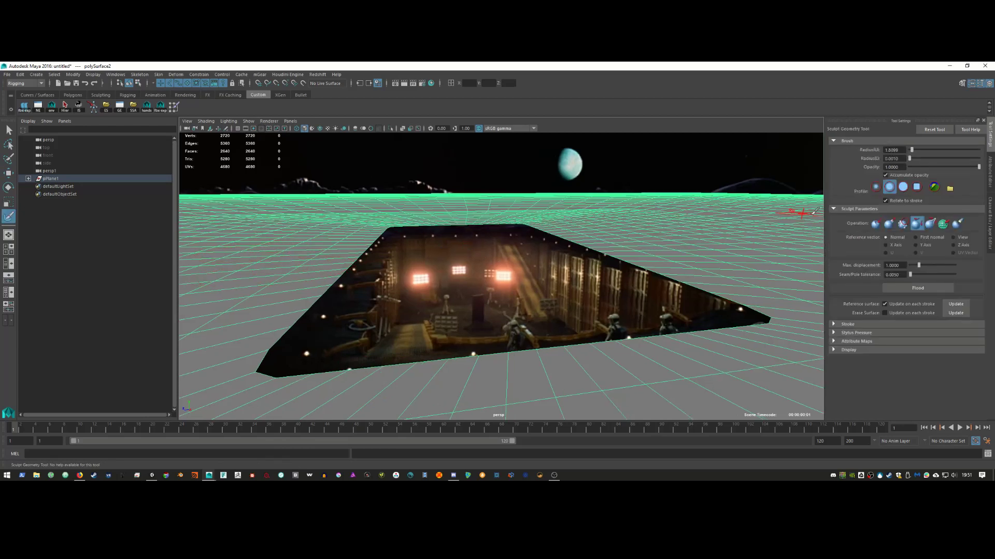
click(889, 223)
mouse_move(310, 223)
mouse_down()
mouse_move(207, 236)
mouse_move(231, 254)
mouse_up()
mouse_move(239, 205)
mouse_down()
mouse_move(192, 197)
mouse_move(440, 197)
mouse_move(202, 201)
mouse_move(218, 197)
mouse_up()
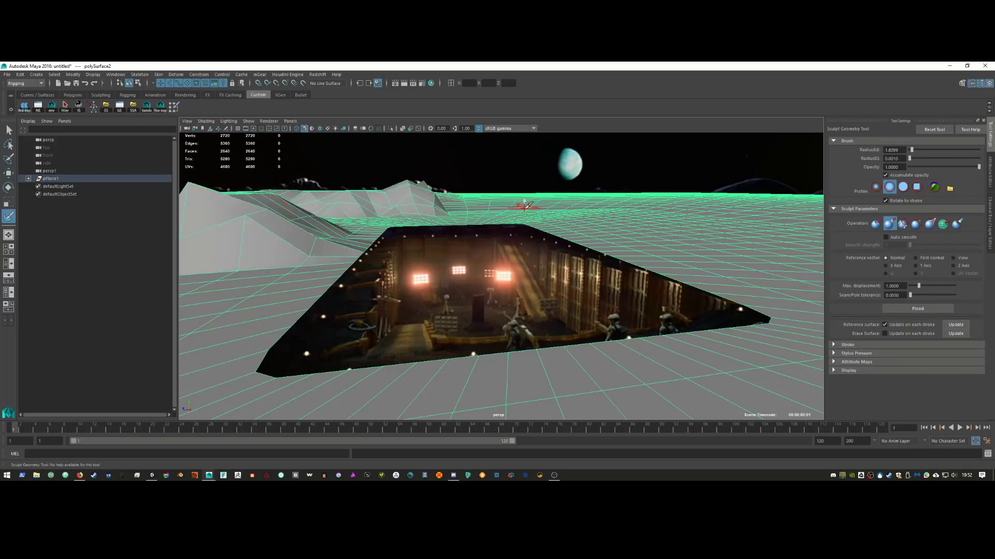
mouse_move(583, 201)
mouse_down()
mouse_move(637, 217)
mouse_move(697, 207)
mouse_move(777, 213)
mouse_move(770, 233)
mouse_move(673, 213)
mouse_move(777, 217)
mouse_move(736, 202)
mouse_move(755, 204)
mouse_move(767, 236)
mouse_up()
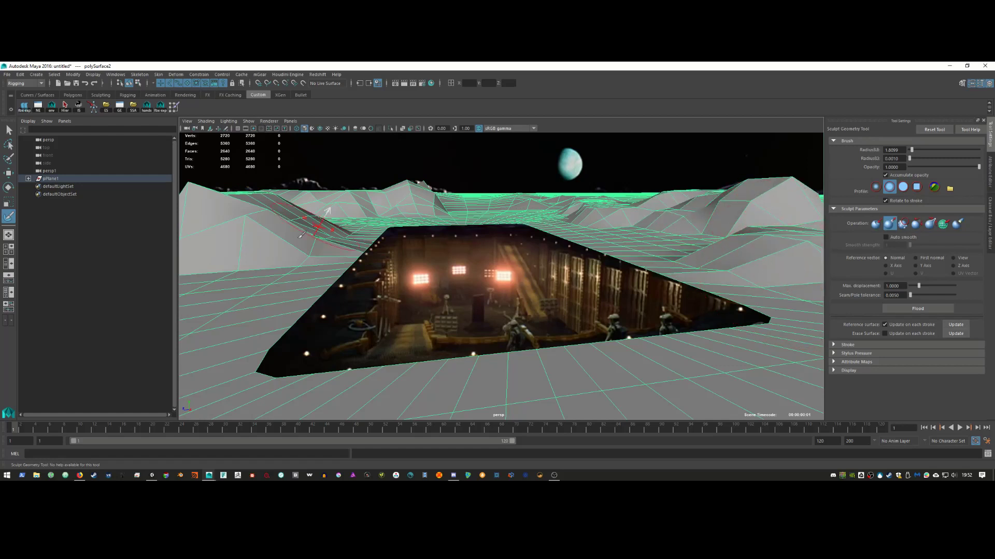
mouse_move(189, 300)
mouse_down()
mouse_move(189, 288)
mouse_move(221, 288)
mouse_move(246, 220)
mouse_up()
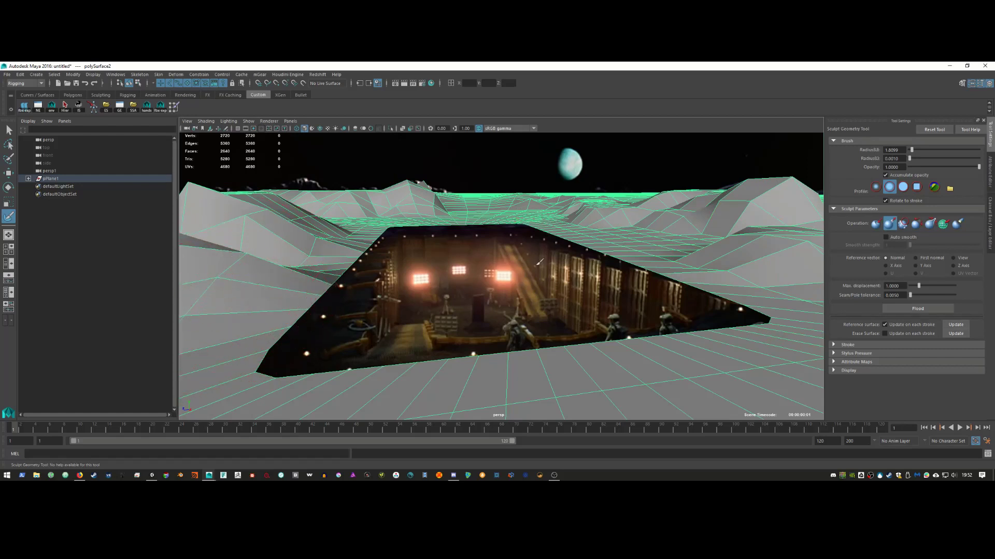
Step: Smooth the sculpted terrain mesh to 10720 vertices and 10560 faces
key(w)
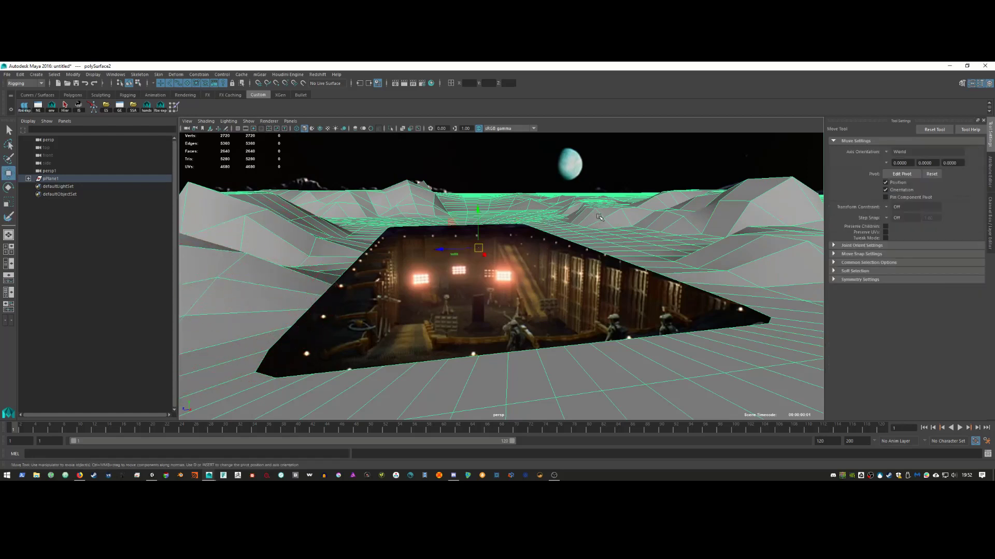
right_drag(600, 217, 590, 260)
key(alt+shift+d)
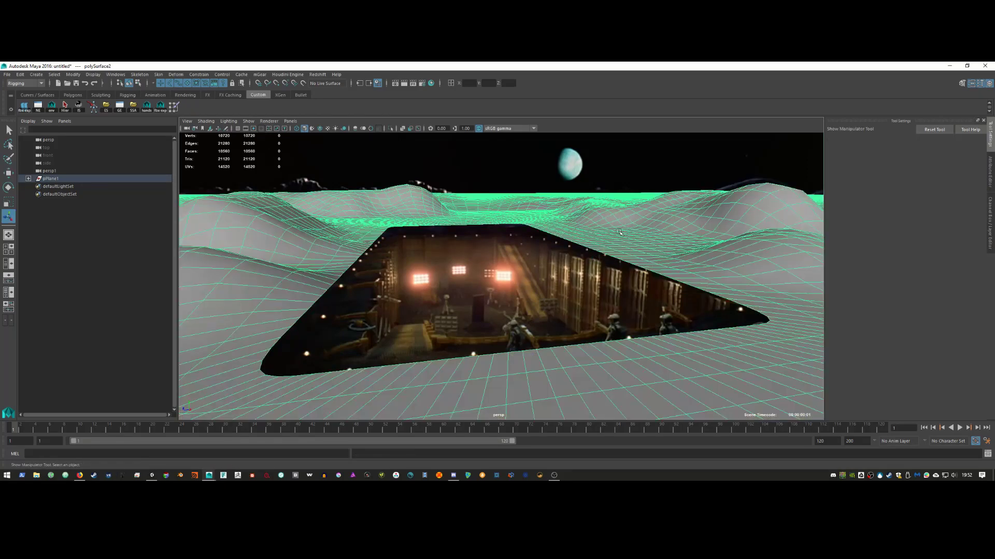
click(609, 175)
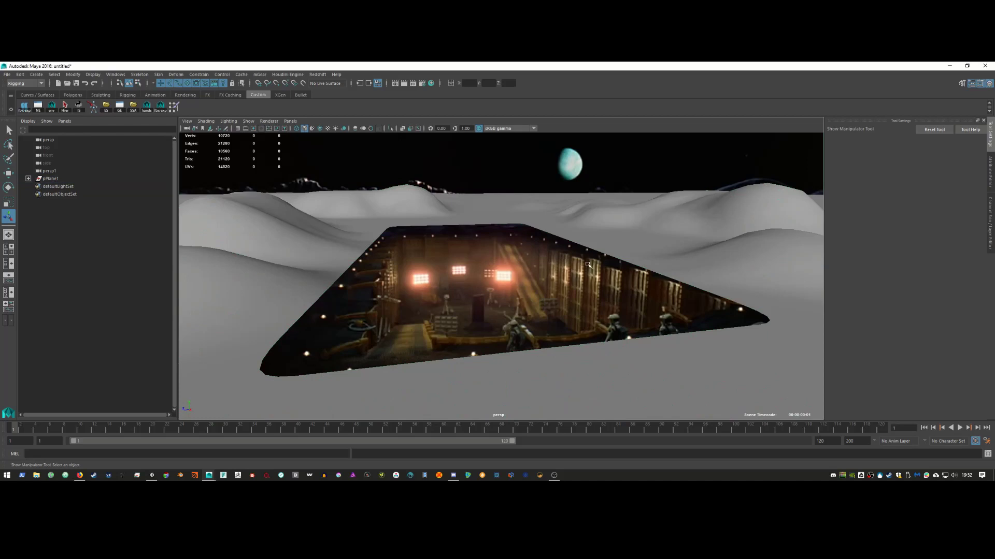
click(624, 239)
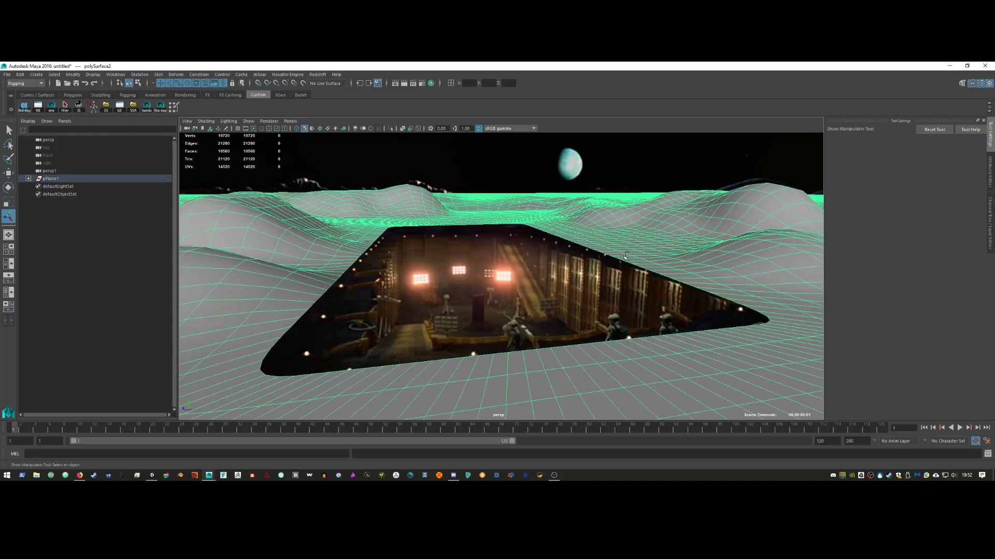
key(ctrl+h)
key(ctrl+z)
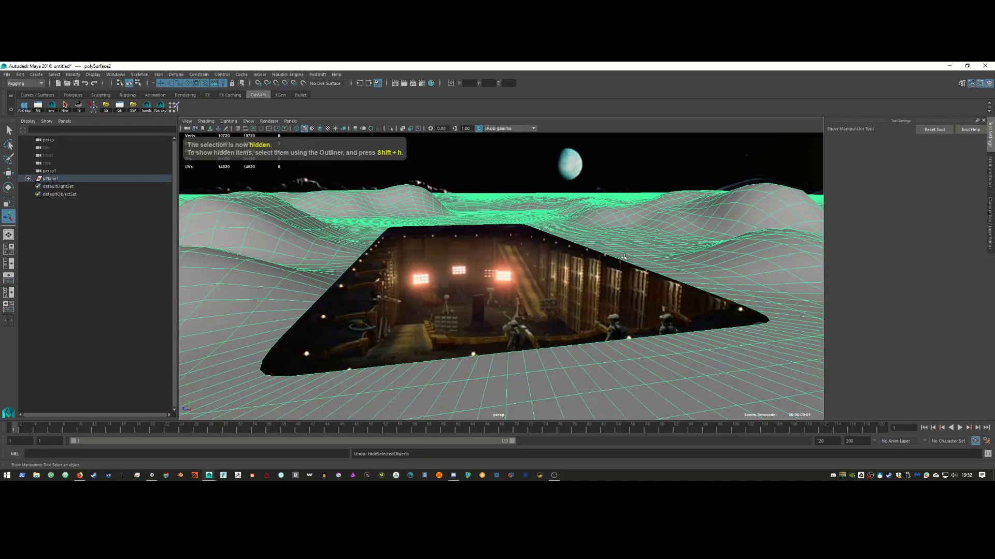
key(ctrl+h)
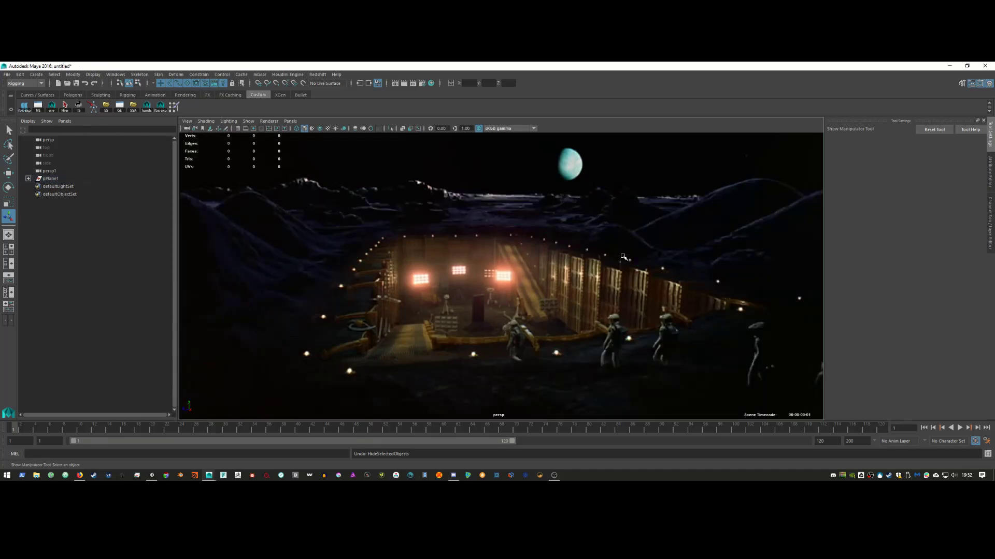
key(ctrl+z)
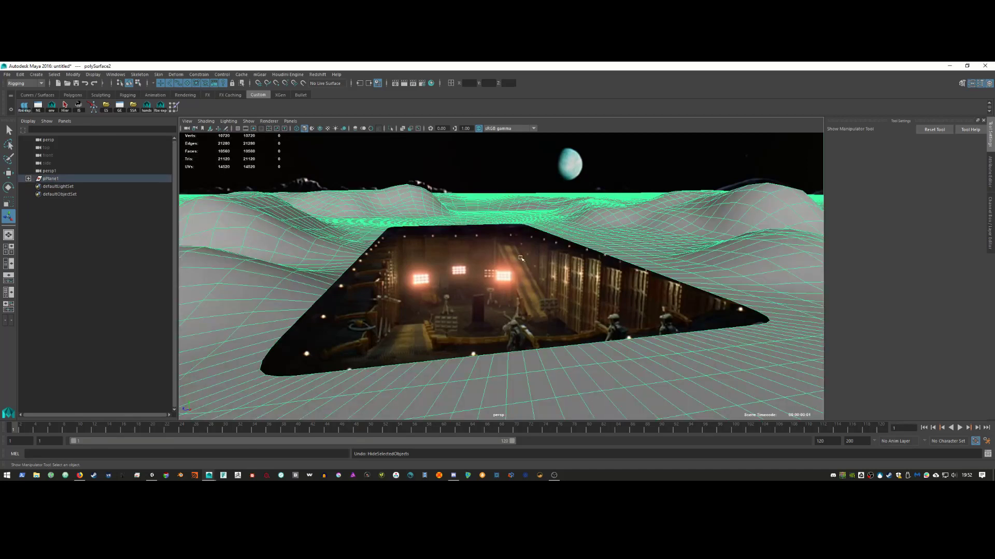
mouse_move(315, 208)
shift+right_down()
mouse_move(306, 265)
mouse_move(316, 206)
mouse_move(328, 218)
shift+right_up()
alt+drag(658, 271, 654, 272)
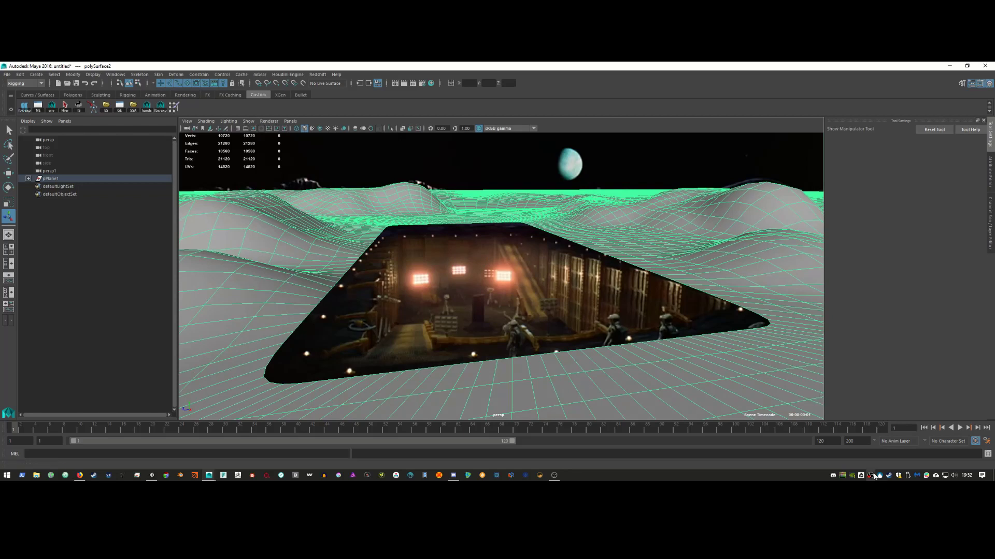
alt+drag(549, 266, 560, 297)
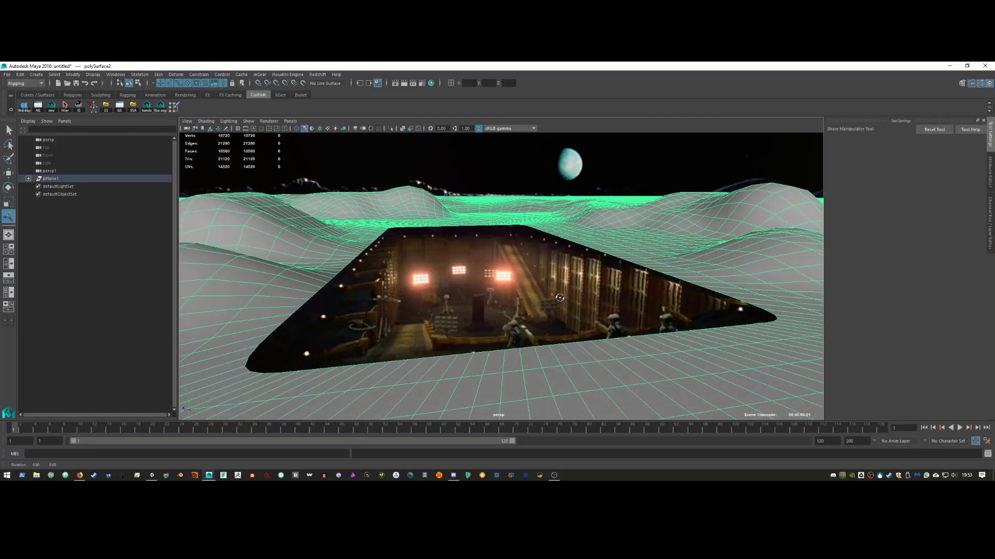
key(r)
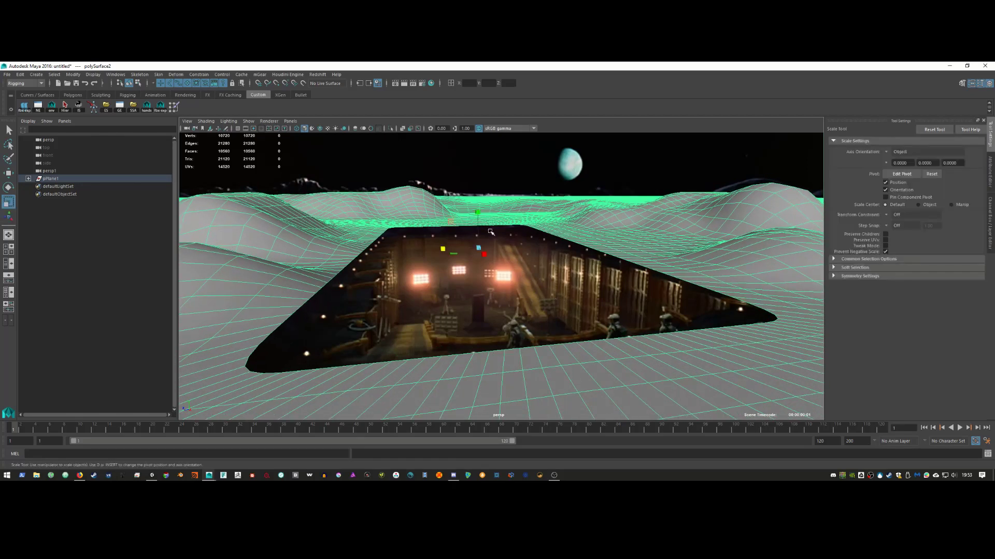
drag(480, 214, 480, 206)
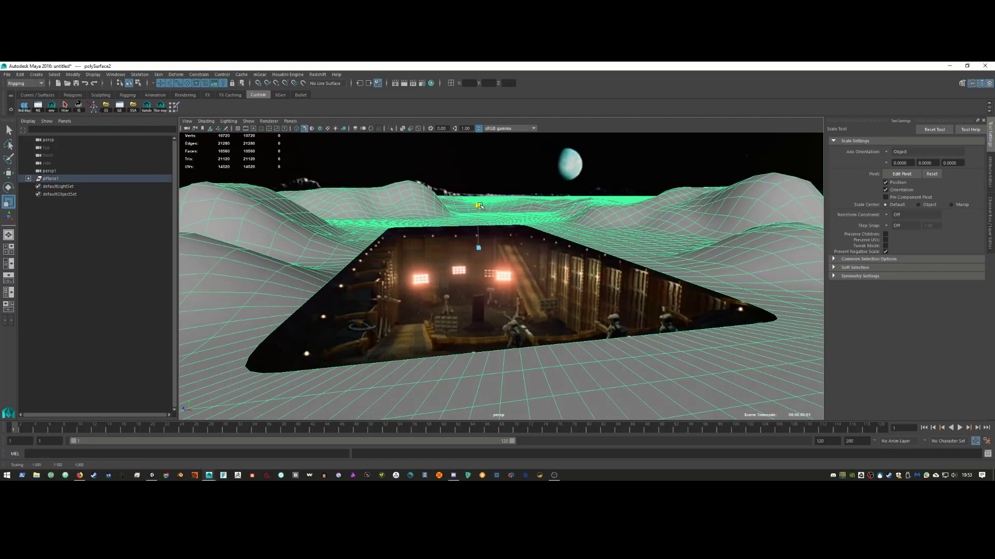
alt+drag(618, 303, 621, 303)
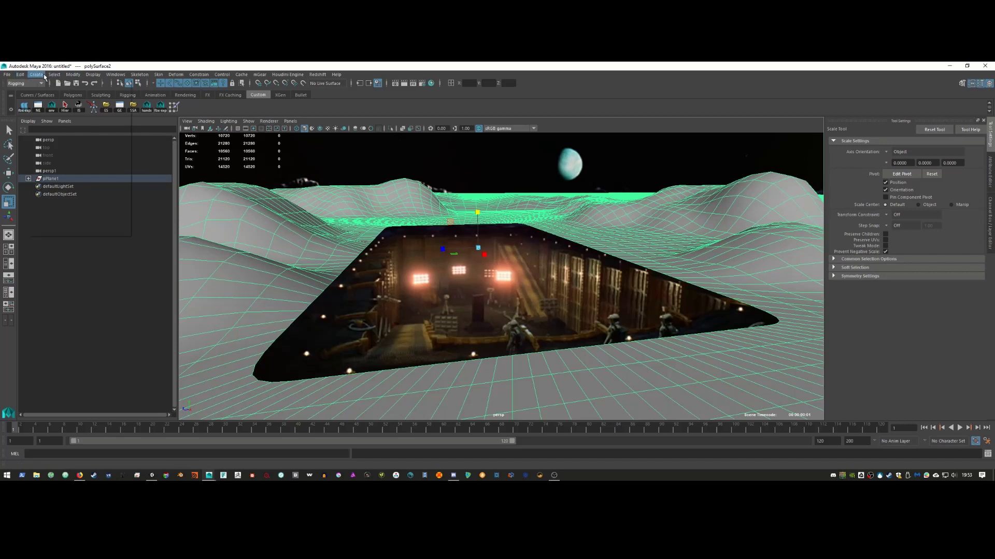
Step: Create a polygon cube, scale it about five times wider and thin, and lower it into the pit
click(36, 74)
mouse_move(77, 115)
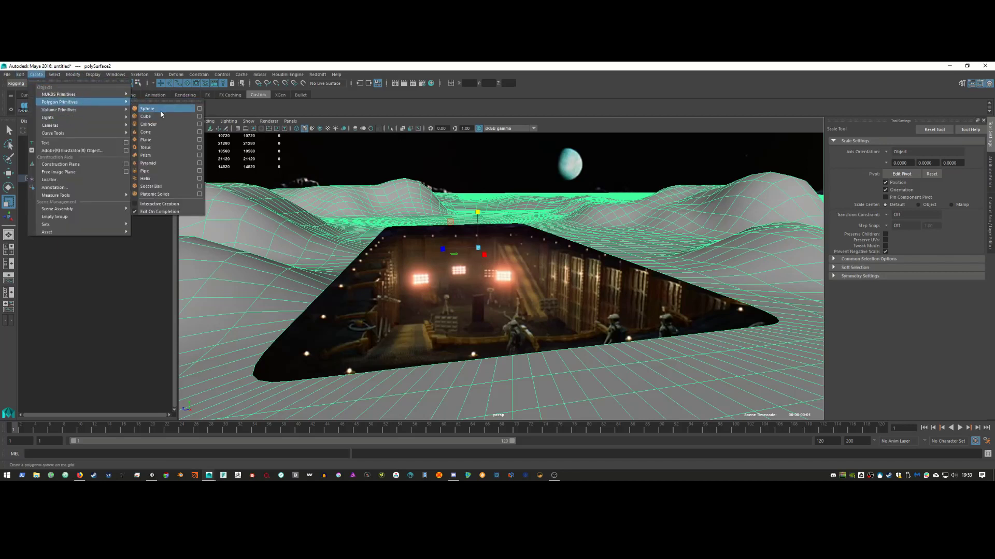
click(161, 117)
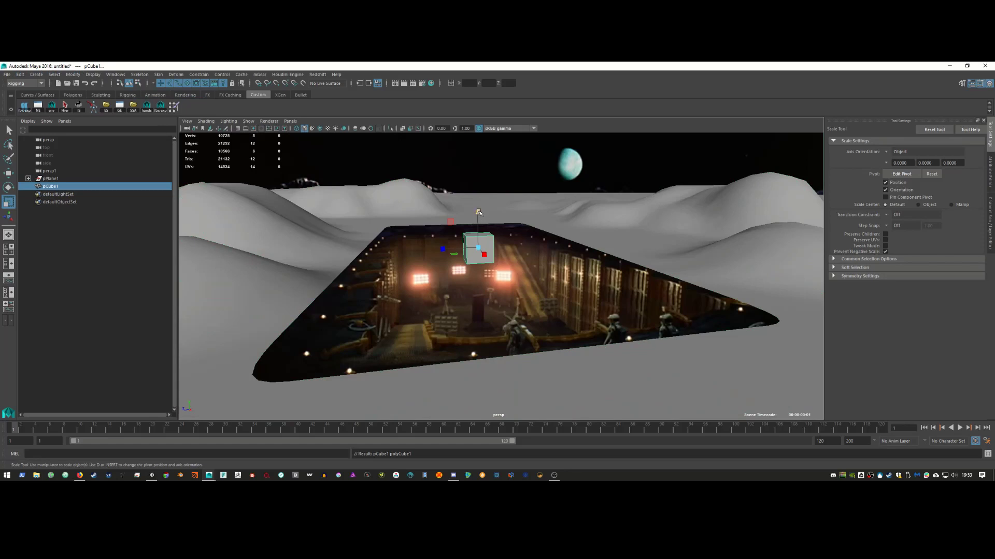
ctrl+drag(478, 211, 564, 217)
drag(480, 216, 477, 245)
key(w)
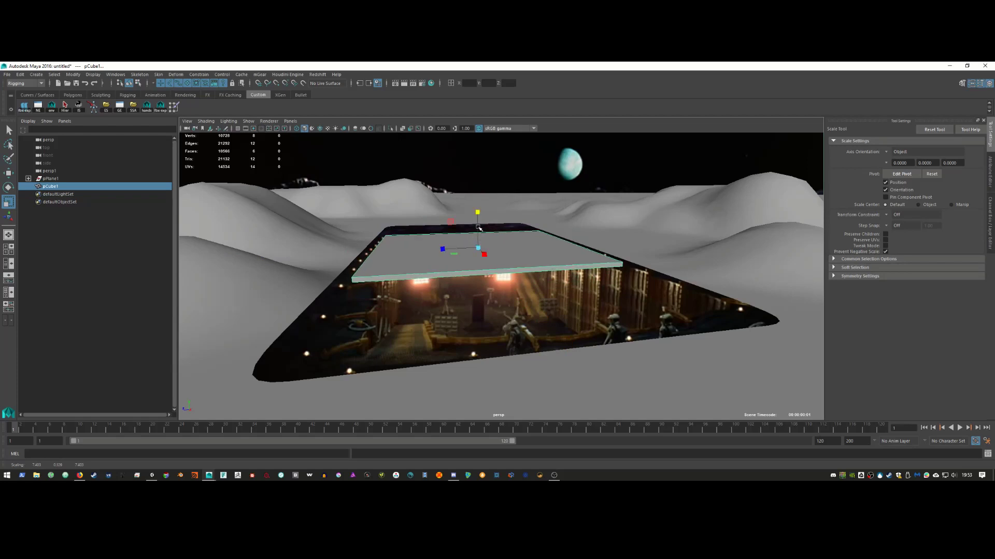
drag(485, 298, 489, 353)
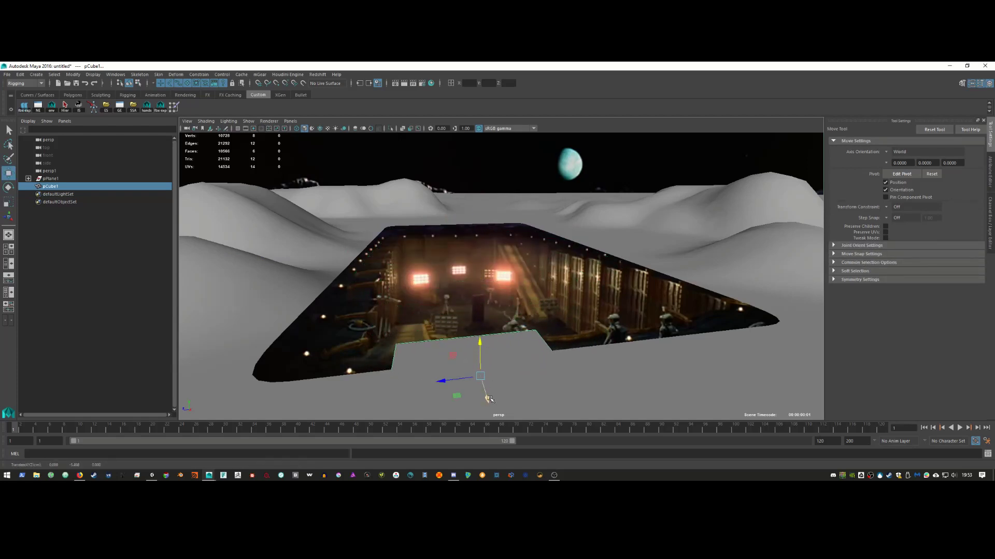
drag(489, 399, 478, 328)
key(r)
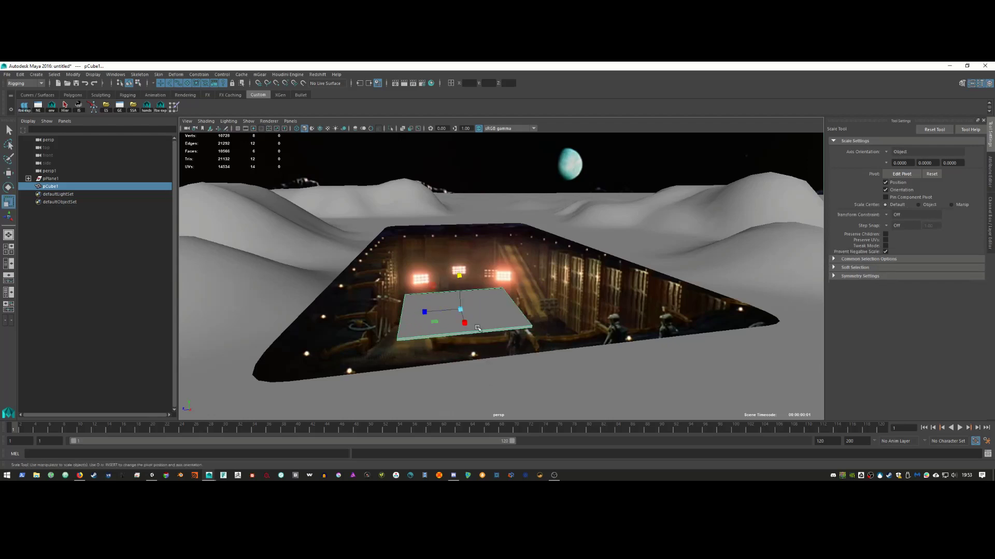
Step: View the slab through the persp1 camera, looking down at its top face
click(290, 121)
mouse_move(336, 129)
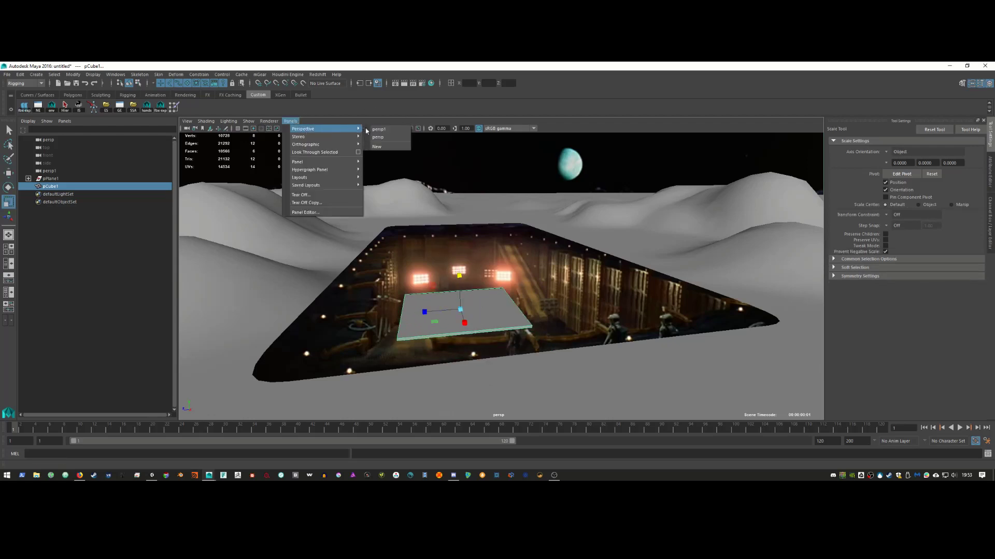
click(393, 129)
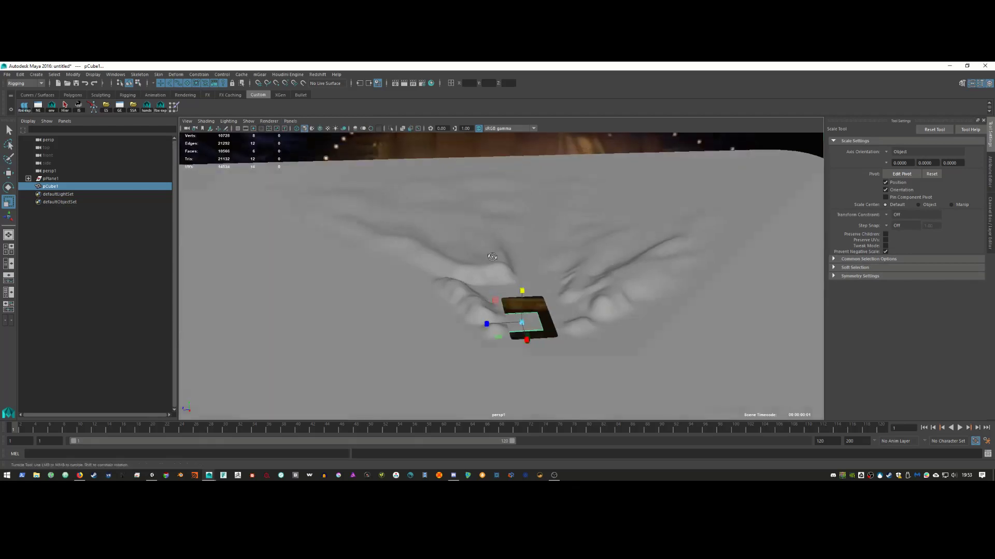
scroll(464, 263, up, 5)
scroll(464, 264, up, 5)
alt+middle_drag(415, 264, 573, 233)
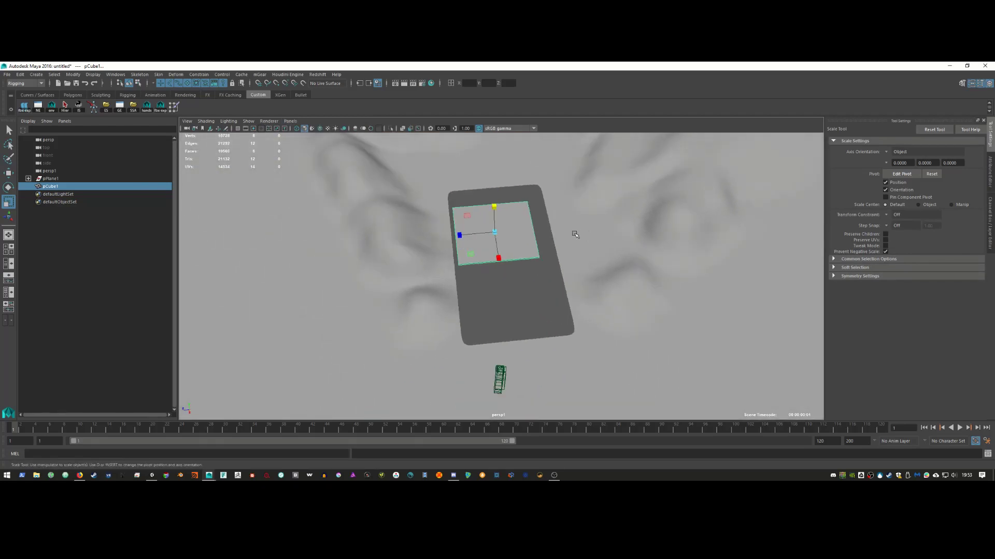
alt+drag(573, 233, 562, 229)
alt+middle_drag(543, 202, 533, 212)
alt+drag(533, 212, 513, 243)
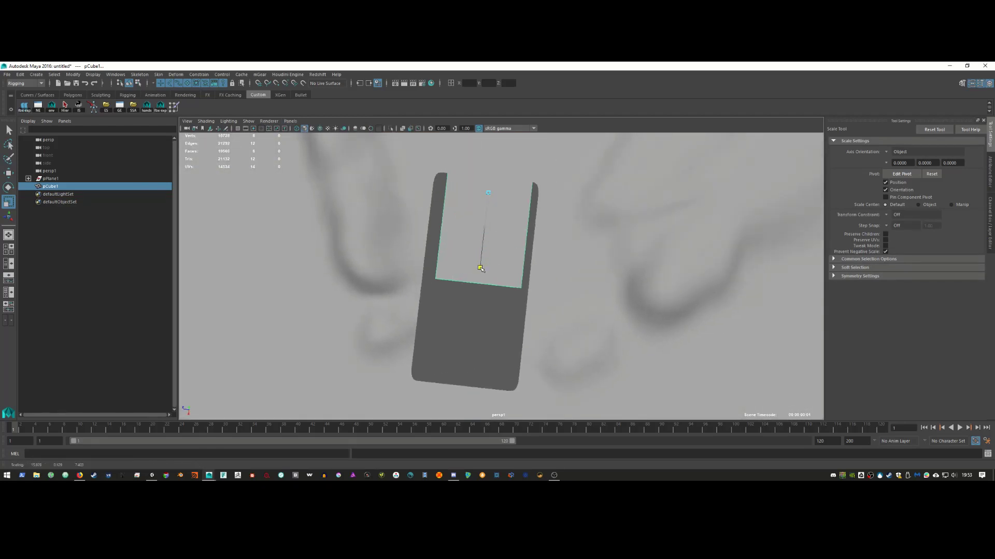
Step: Move the slab's selected face down across the slab, then select the lunar ground plane
key(w)
drag(487, 210, 511, 302)
key(r)
key(w)
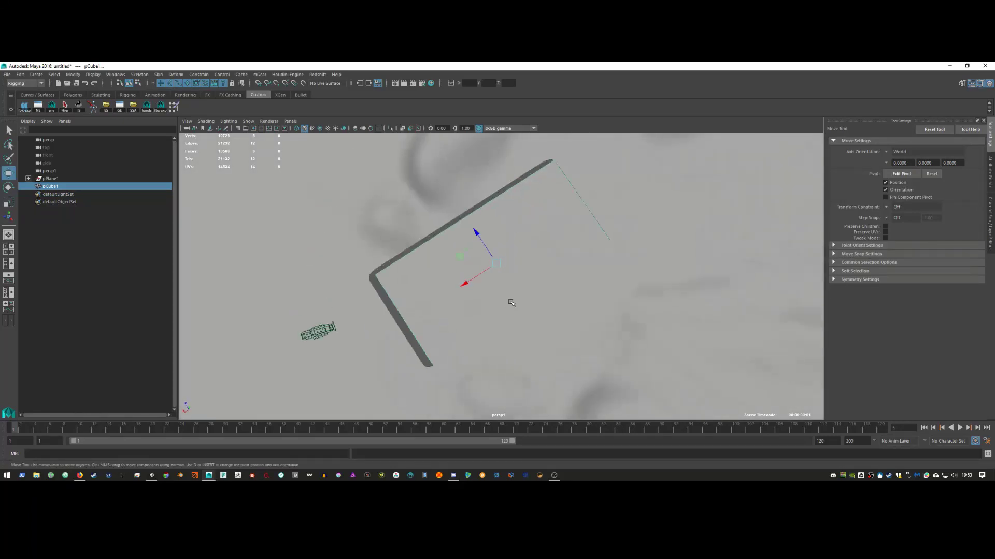
click(391, 305)
alt+drag(371, 306, 324, 219)
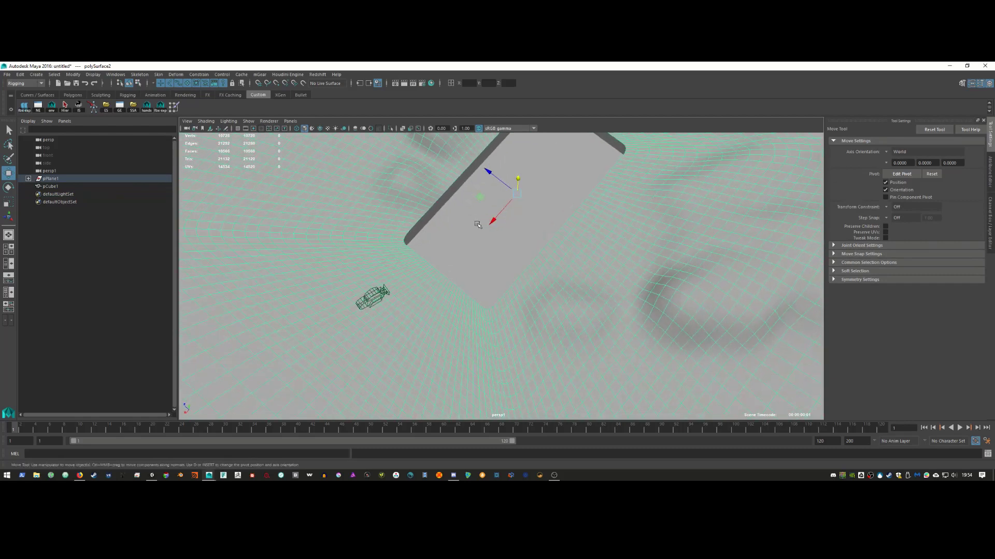
Step: Duplicate the floor slab and rotate the copy about 25 degrees around a repositioned pivot
click(473, 228)
key(ctrl+d)
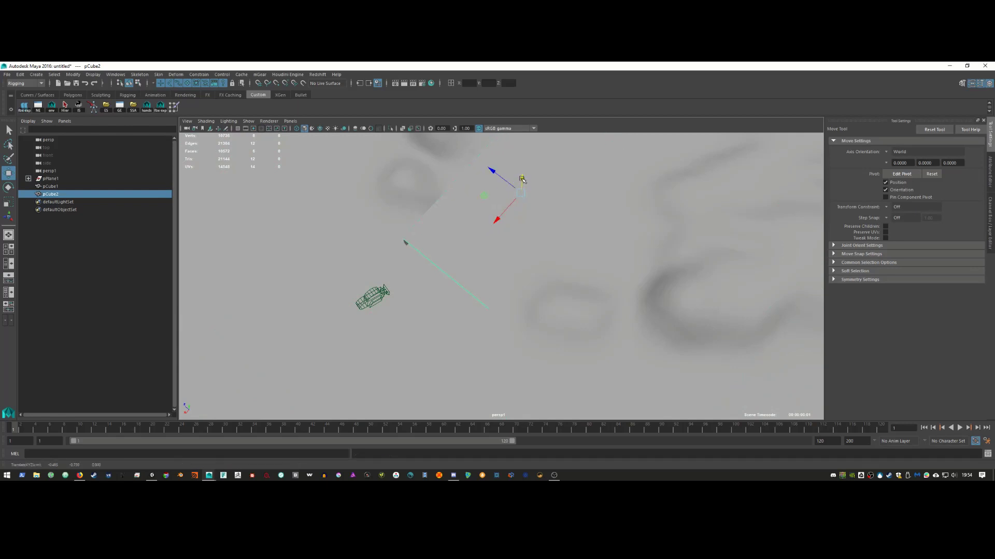
key(r)
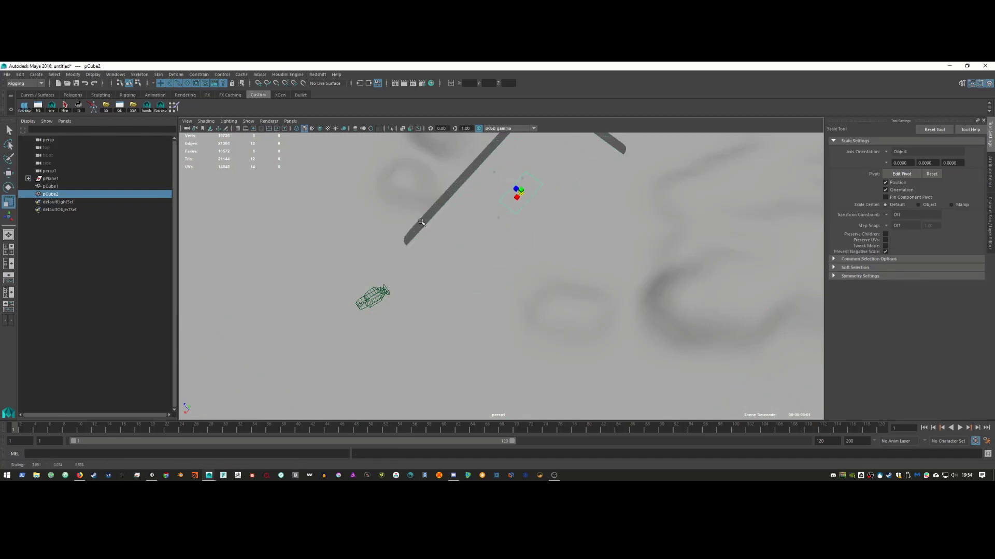
key(e)
key(d)
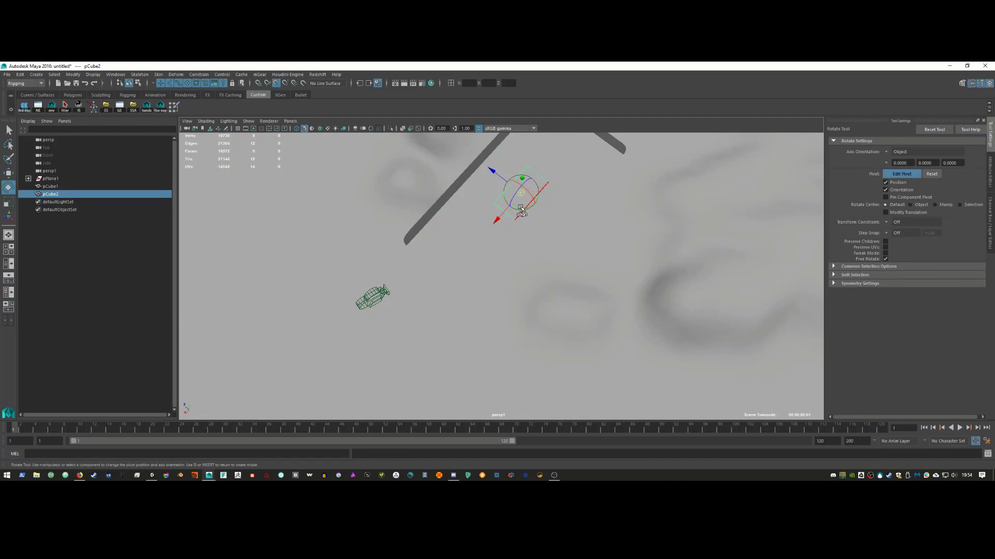
click(495, 204)
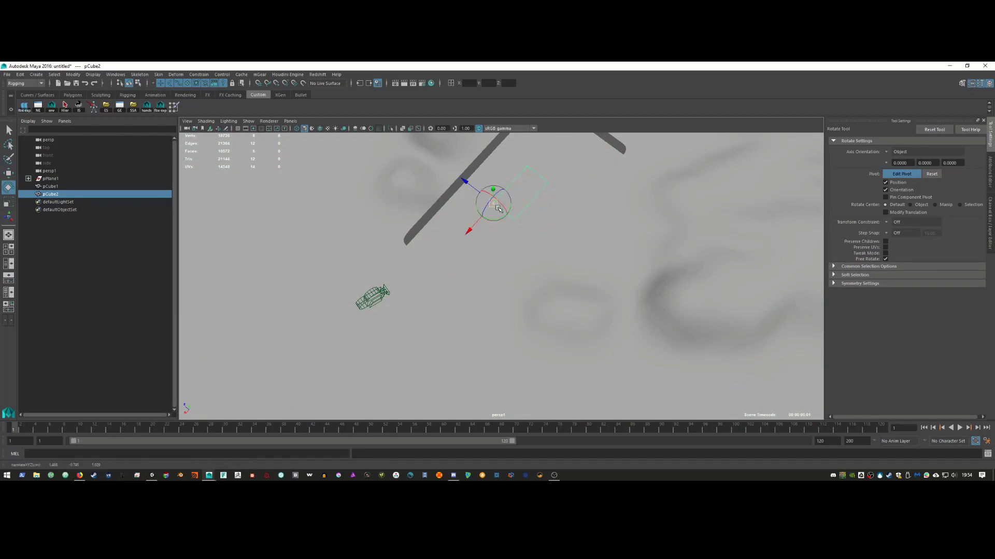
key(d)
drag(479, 208, 489, 194)
Step: Look through the main persp camera
click(290, 121)
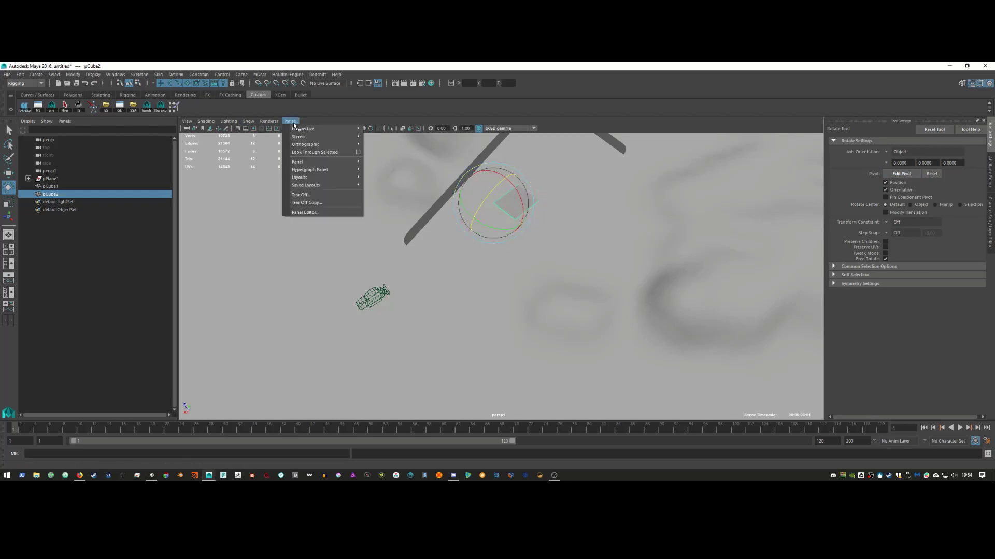
mouse_move(321, 128)
click(399, 137)
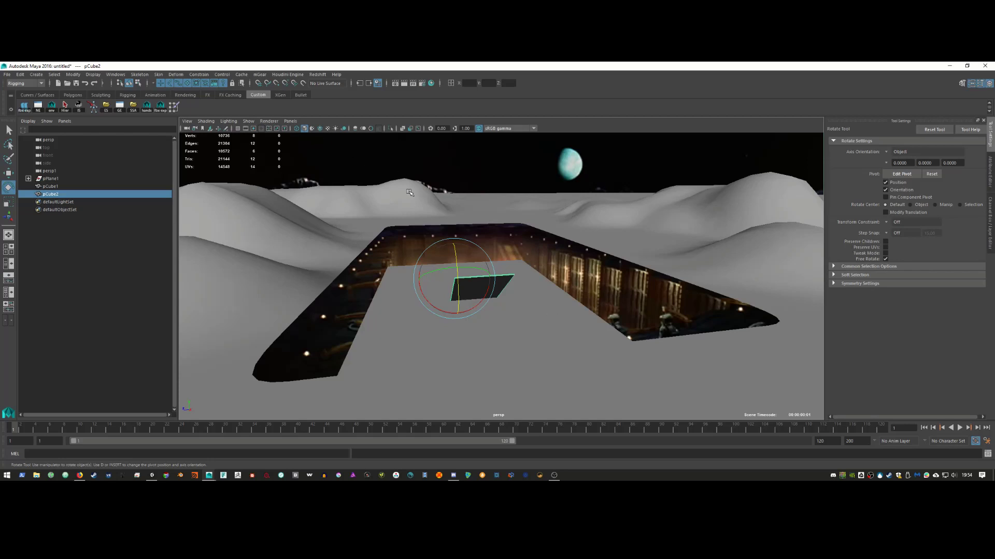
Step: In wireframe view, move the plank toward the left ramp, narrow it and adjust its height
key(4)
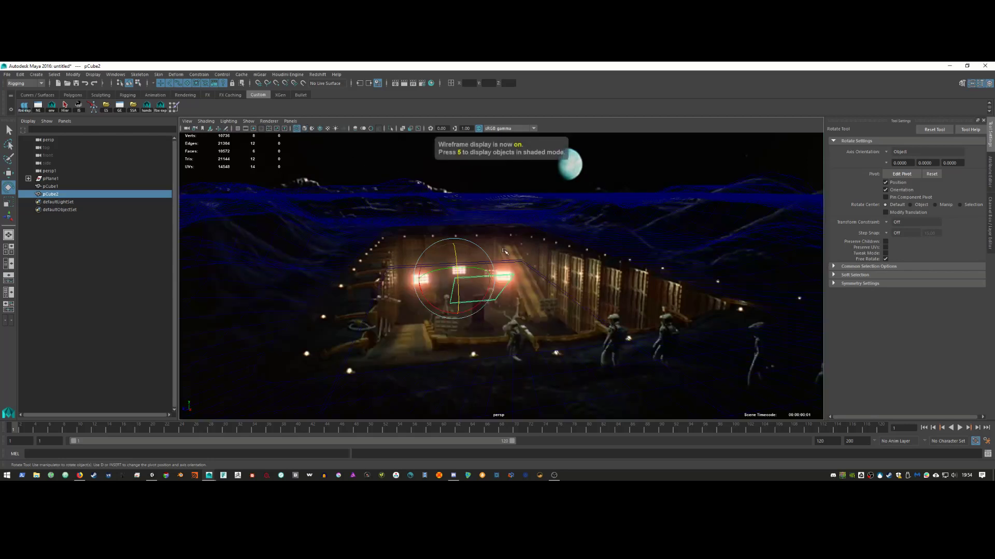
key(w)
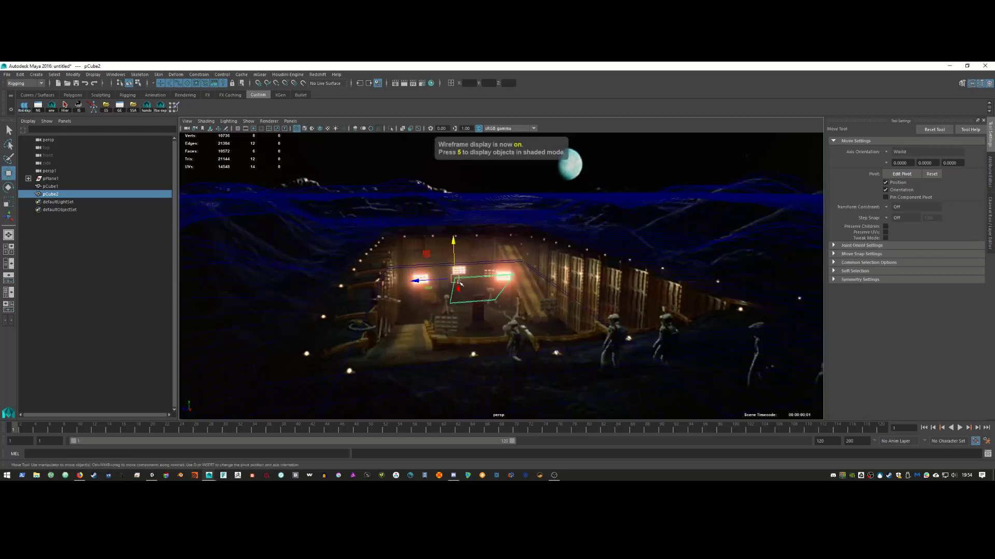
drag(460, 284, 309, 379)
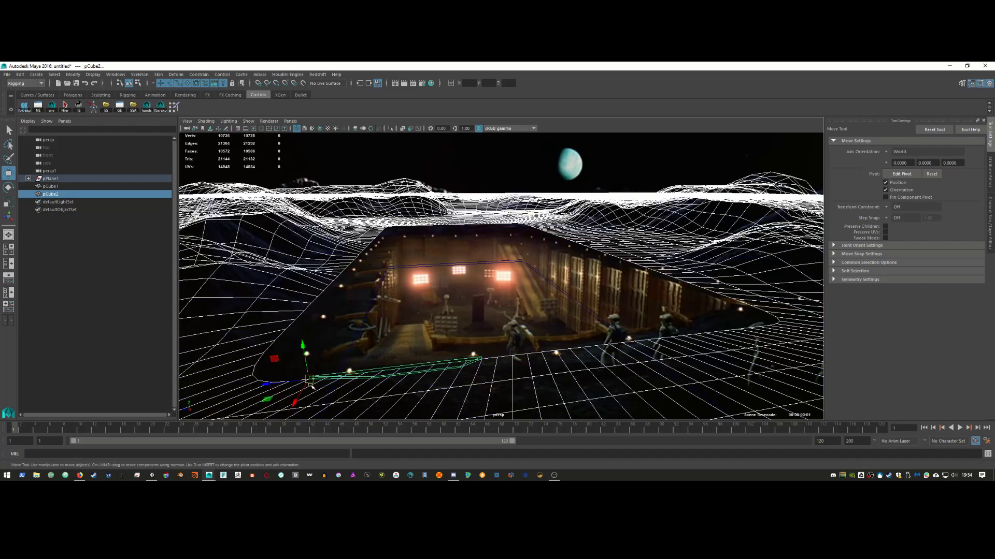
drag(307, 388, 418, 302)
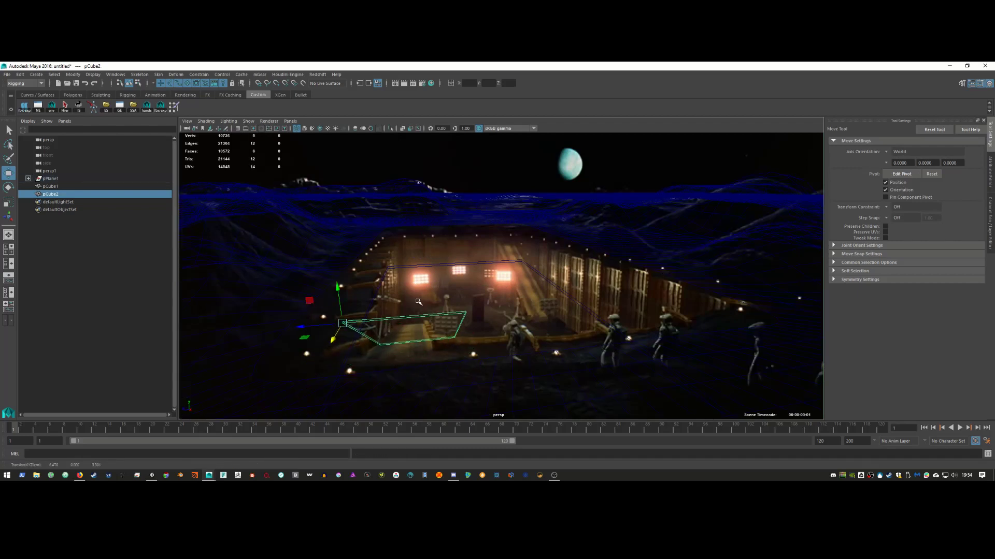
key(r)
middle_drag(481, 294, 379, 323)
key(w)
drag(343, 301, 355, 353)
middle_drag(344, 381, 343, 366)
Step: Tilt the plank about 20 degrees, stretch it along the ramp, and duplicate it
key(e)
drag(343, 365, 356, 346)
key(w)
key(e)
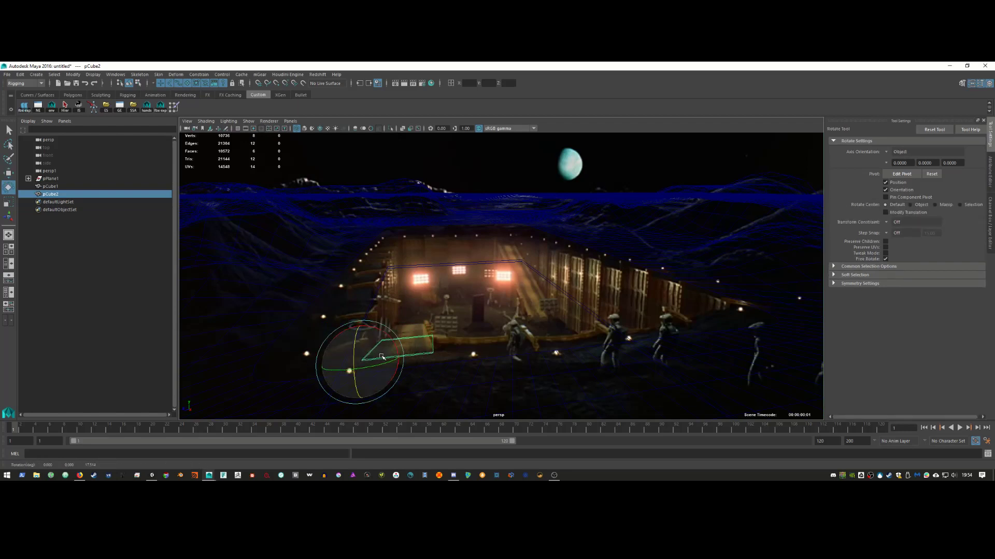
key(w)
key(r)
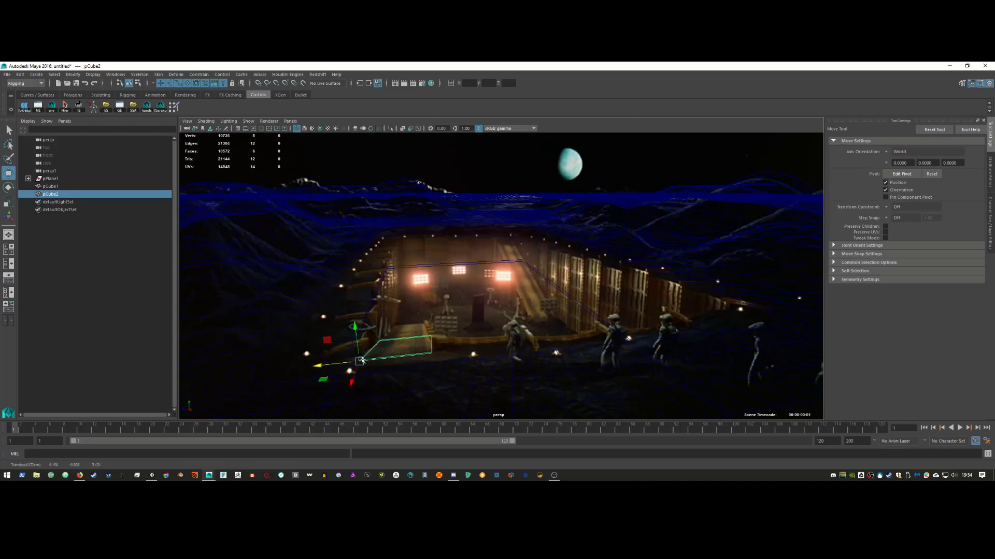
drag(348, 366, 344, 373)
middle_drag(507, 305, 548, 265)
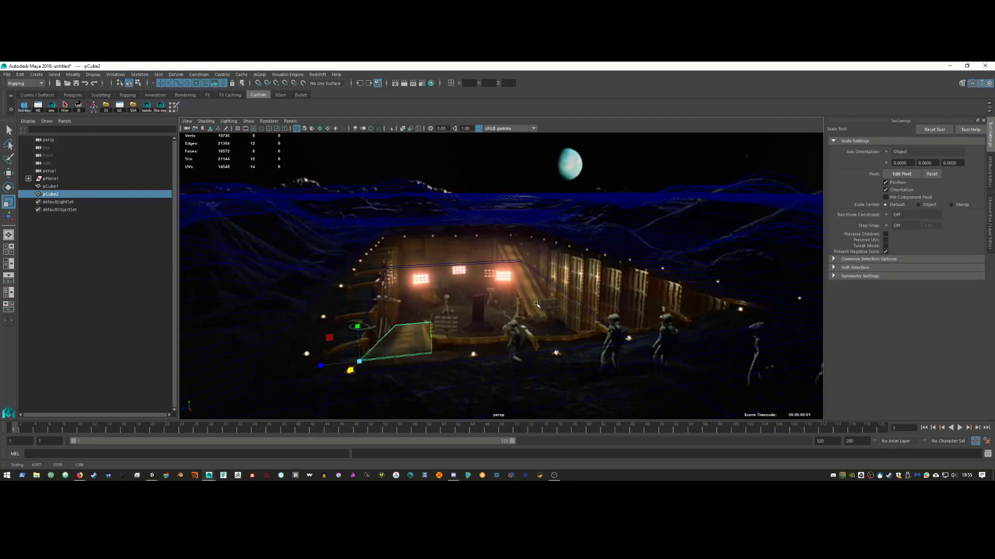
key(ctrl+d)
Step: Point-snap the copied plank across to the right side of the pit
key(w)
key(v)
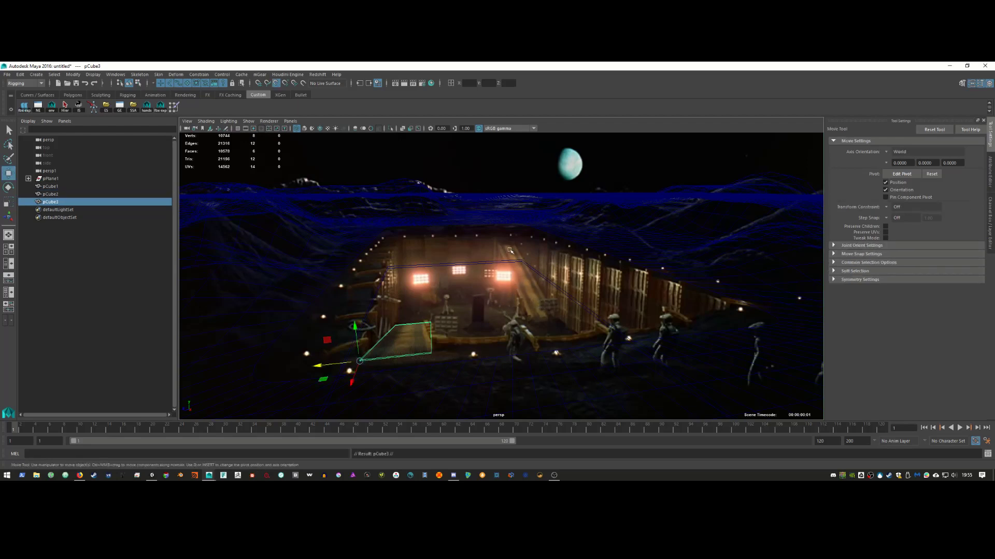
middle_drag(517, 228, 512, 228)
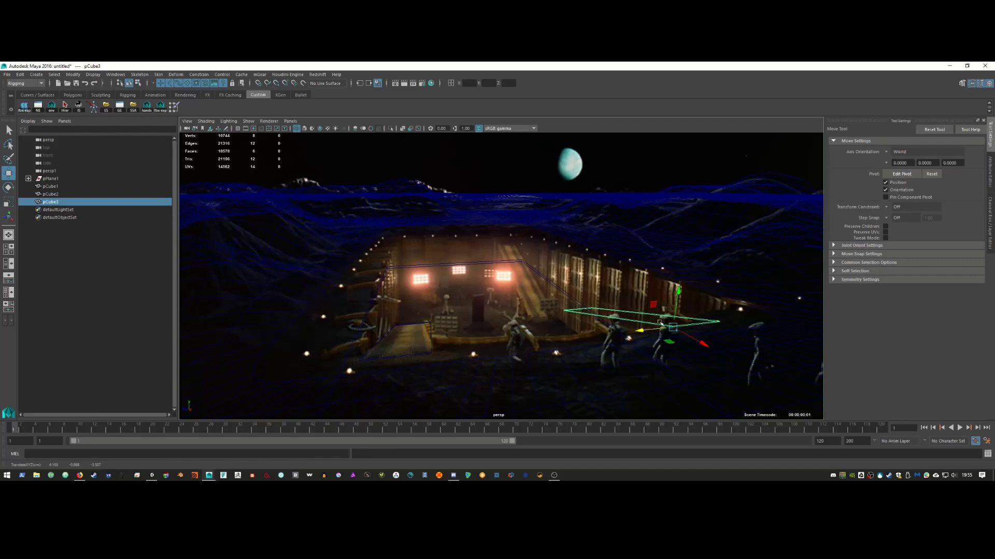
drag(672, 327, 666, 328)
key(v)
middle_drag(515, 227, 501, 231)
Step: With World-oriented axes, tilt the copy into a slanted ramp and lower it slightly
key(e)
drag(496, 228, 511, 218)
key(ctrl+z)
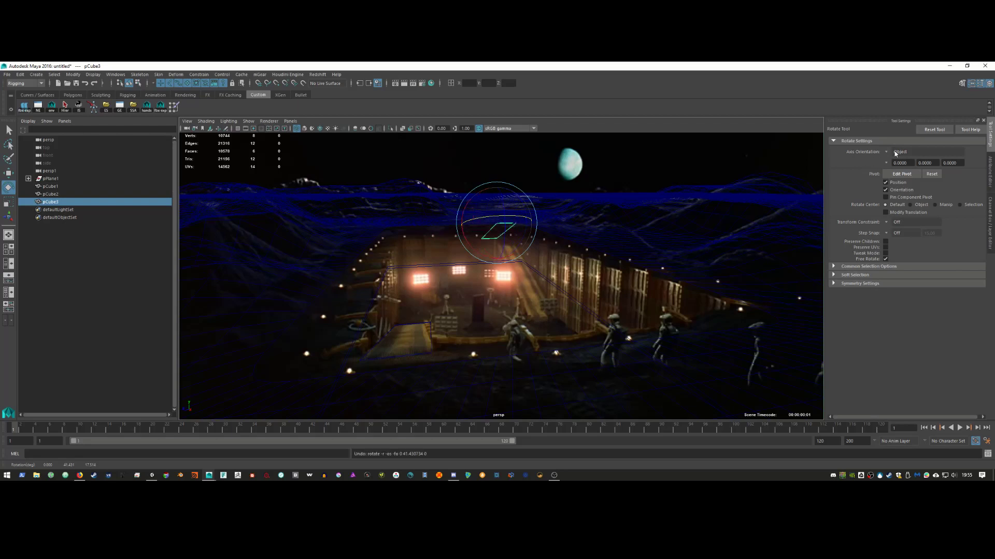
click(900, 152)
click(899, 164)
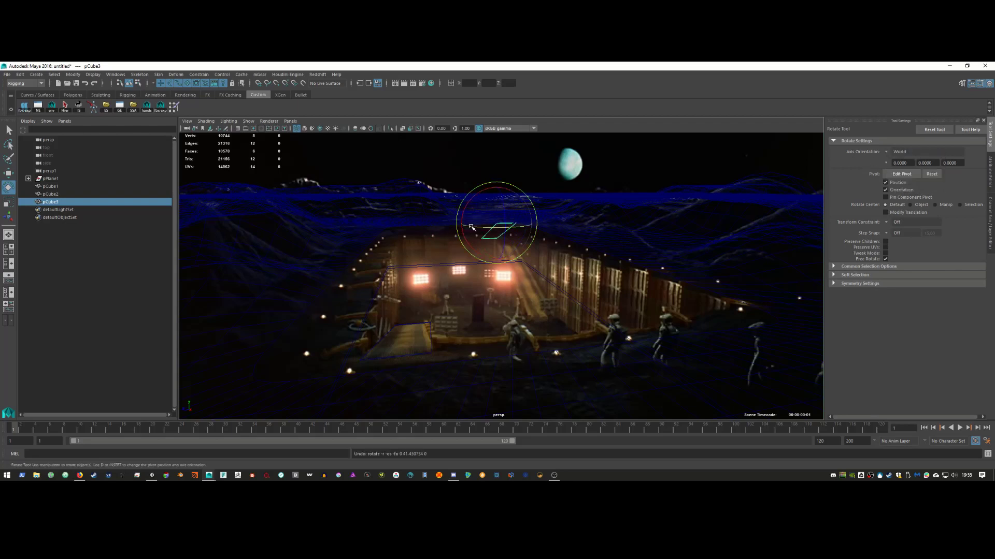
drag(474, 228, 438, 315)
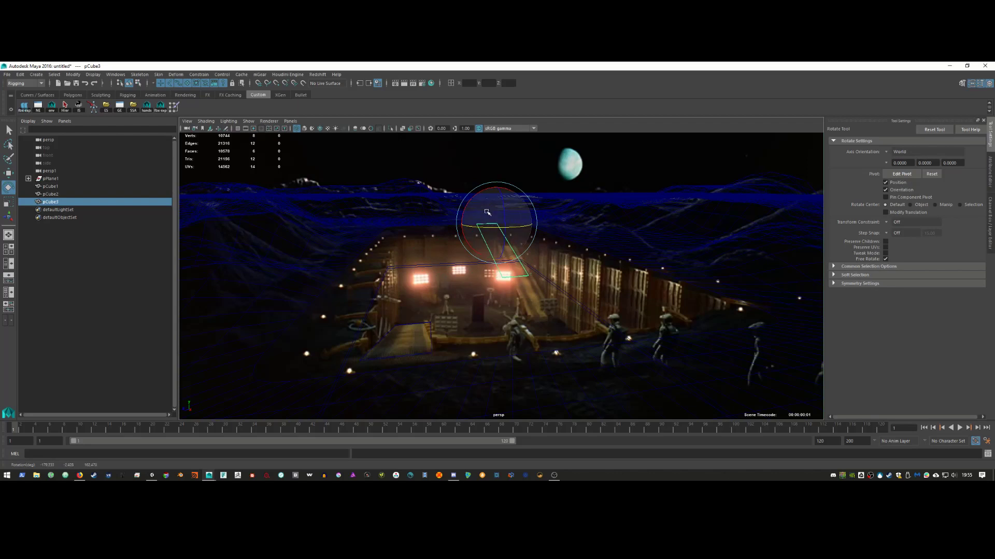
key(w)
drag(495, 201, 493, 240)
Step: Thicken the ramp plank vertically and lower it slightly onto the photo's ramp
key(r)
key(w)
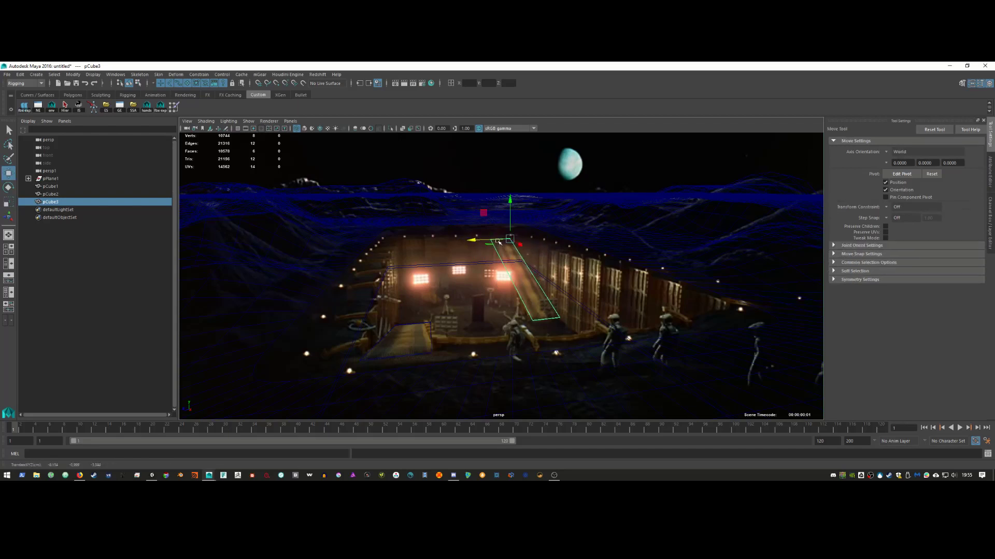
key(r)
drag(514, 206, 567, 84)
middle_drag(537, 320, 555, 285)
key(w)
drag(512, 205, 513, 209)
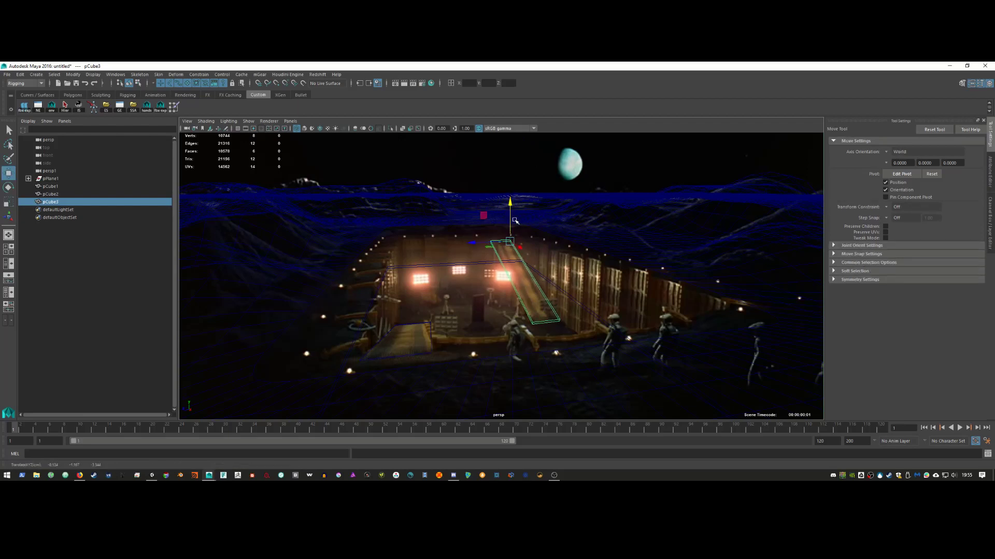
Step: Select the lower-left plank and try inserting edge loops, then undo them
click(433, 342)
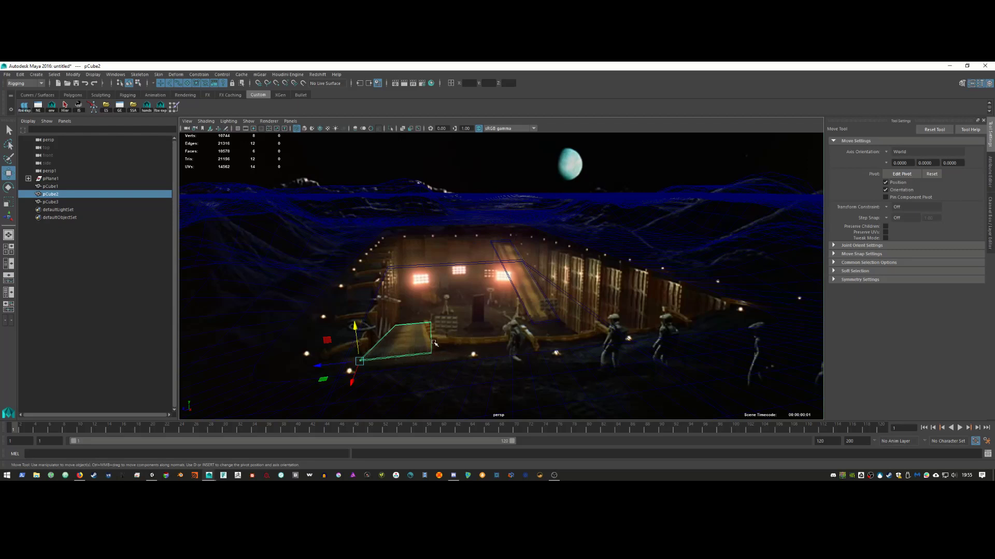
shift+right_drag(434, 343, 392, 301)
click(433, 342)
key(ctrl+z)
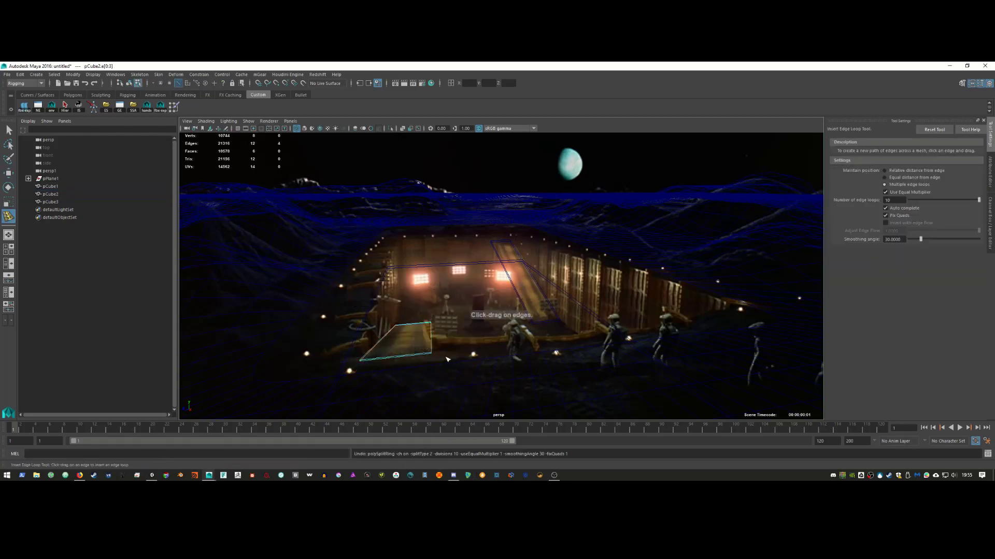
Step: Select the lower-left ramp plank and insert a single edge loop across it
key(w)
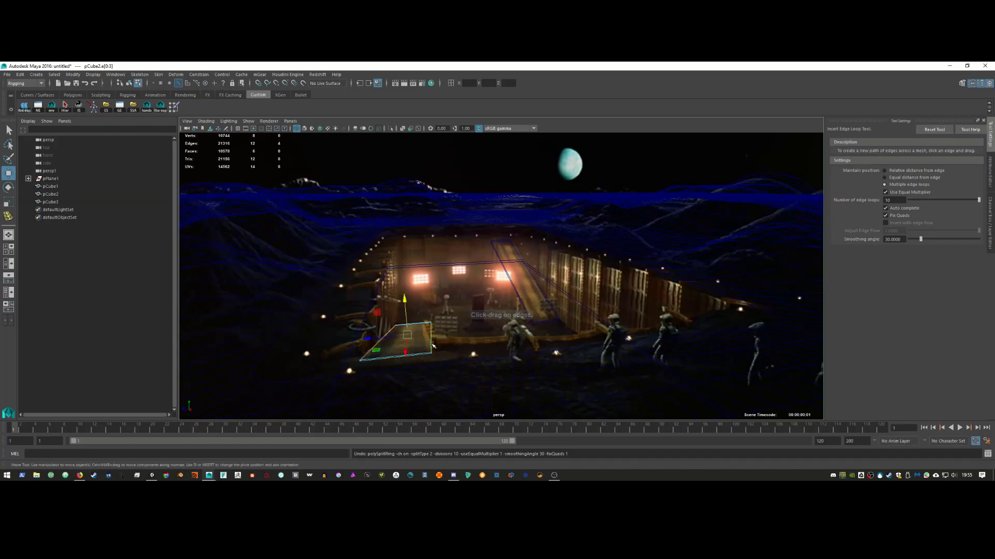
right_drag(440, 277, 461, 259)
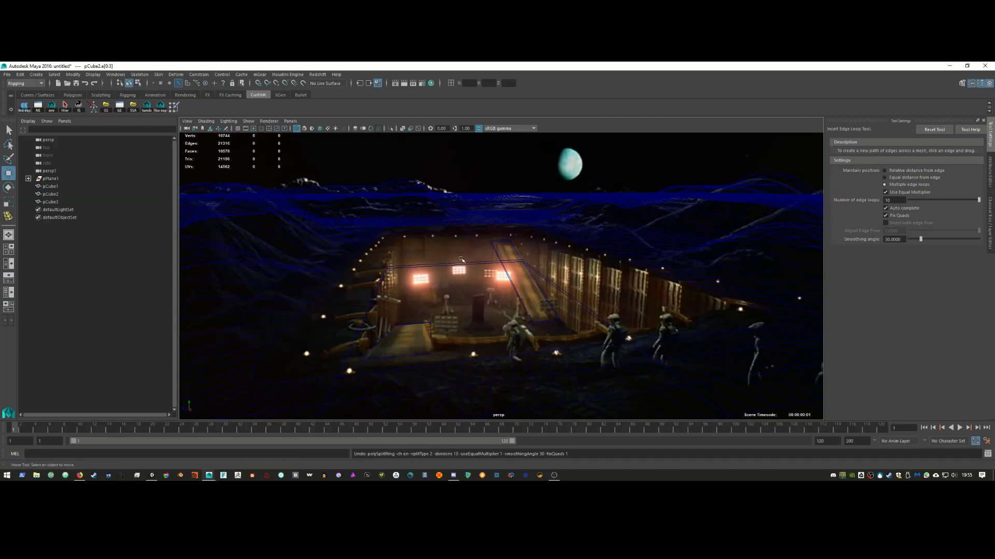
click(430, 344)
shift+right_drag(431, 292, 411, 303)
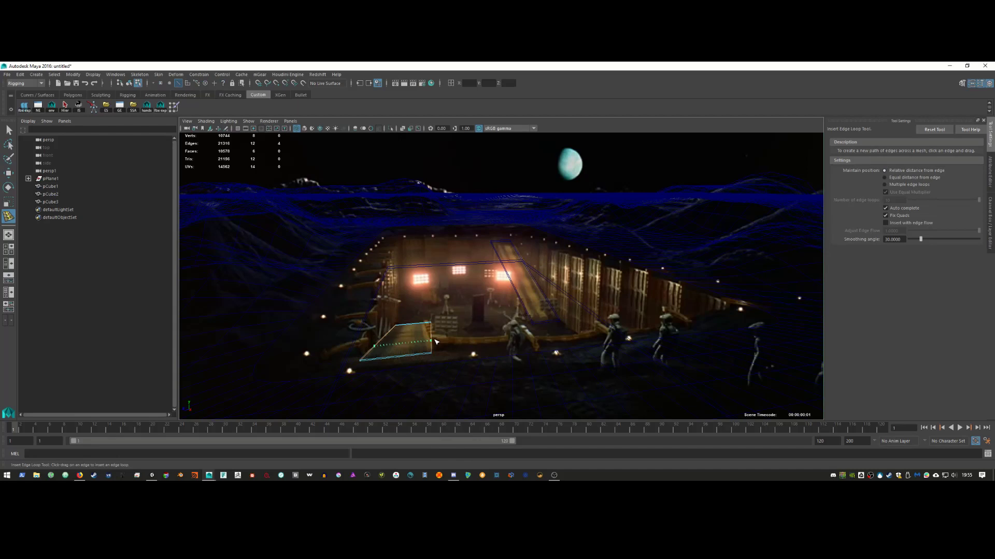
drag(435, 343, 437, 343)
Step: Return to object selection mode and select the terrain plane
key(w)
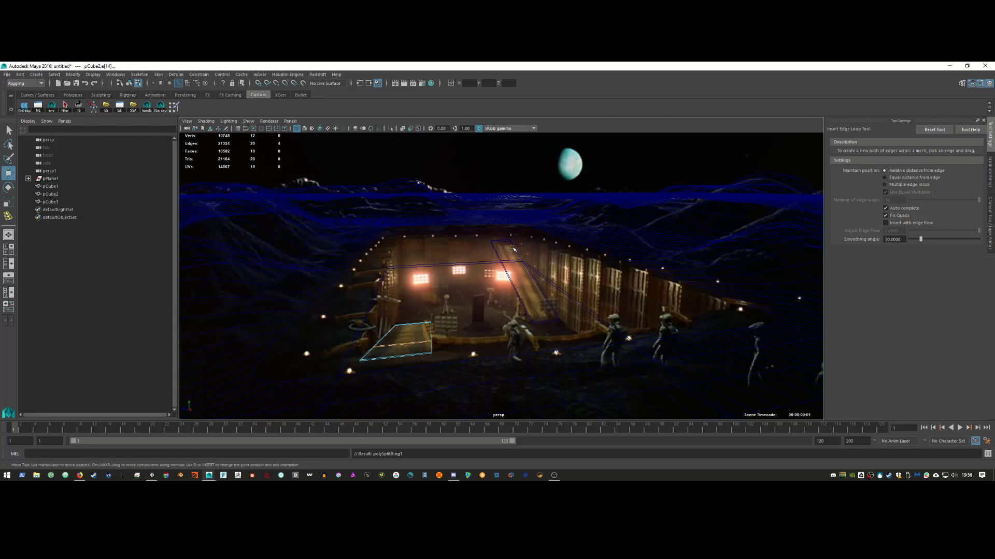
click(572, 229)
right_click(572, 228)
click(607, 218)
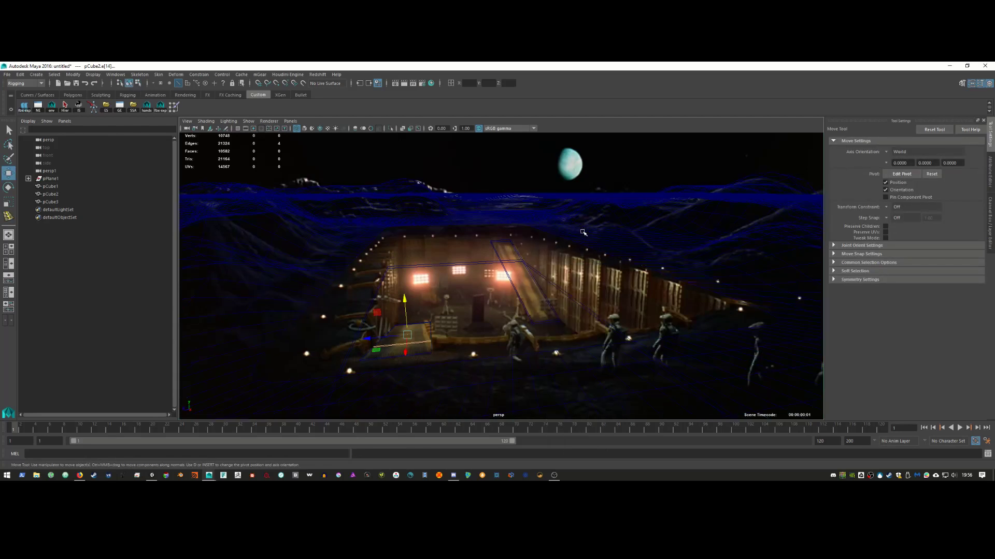
click(582, 239)
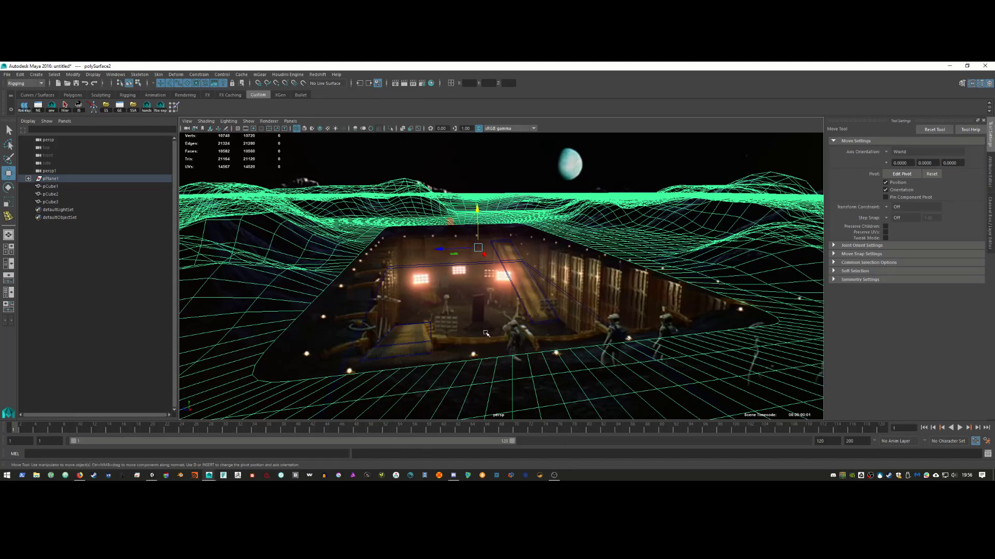
Step: Look through the persp1 camera and show the pit area shaded
key(space)
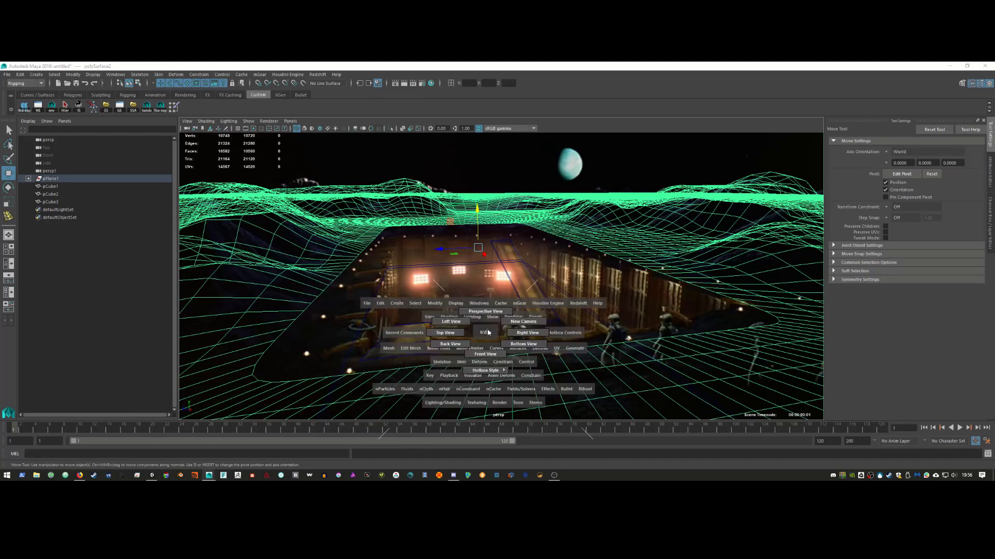
click(290, 121)
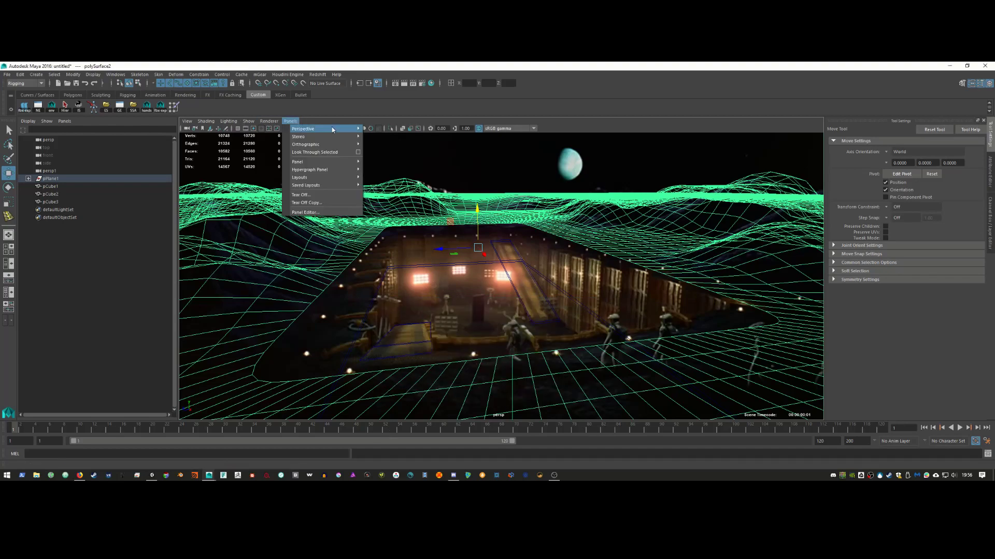
click(383, 137)
alt+drag(497, 259, 505, 275)
alt+middle_drag(505, 274, 502, 285)
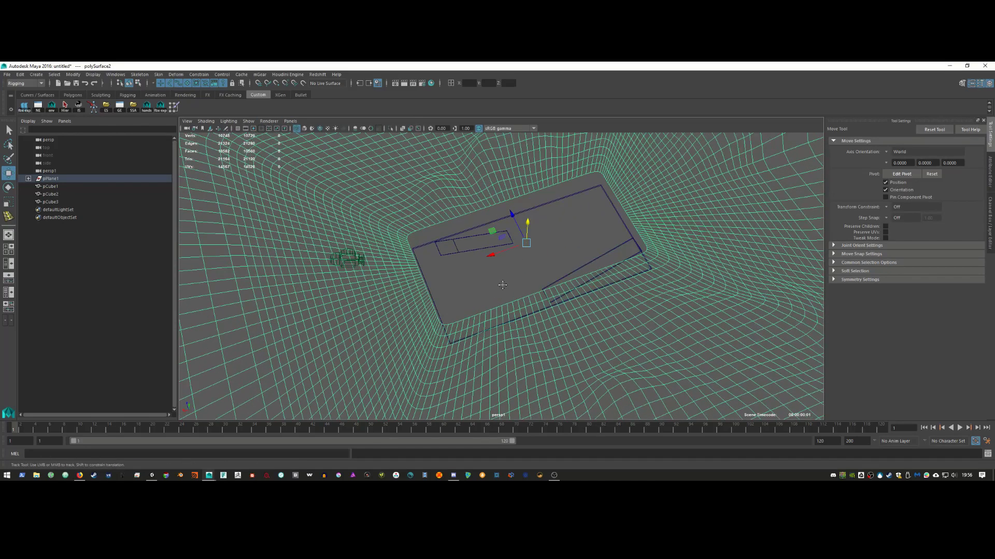
mouse_move(503, 285)
alt+mouse_down()
mouse_move(490, 312)
mouse_move(523, 326)
mouse_move(564, 308)
mouse_move(462, 312)
alt+mouse_up()
key(5)
Step: Select the pit floor cube pCube1 with mesh edges shown over the shaded surfaces
click(462, 312)
alt+drag(430, 356, 582, 317)
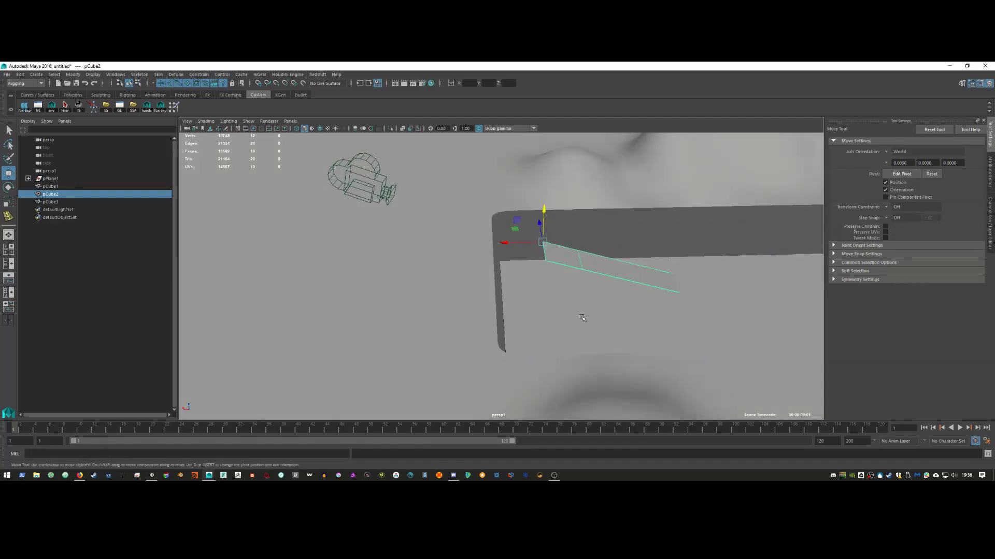
alt+middle_drag(581, 317, 500, 336)
right_drag(491, 273, 487, 284)
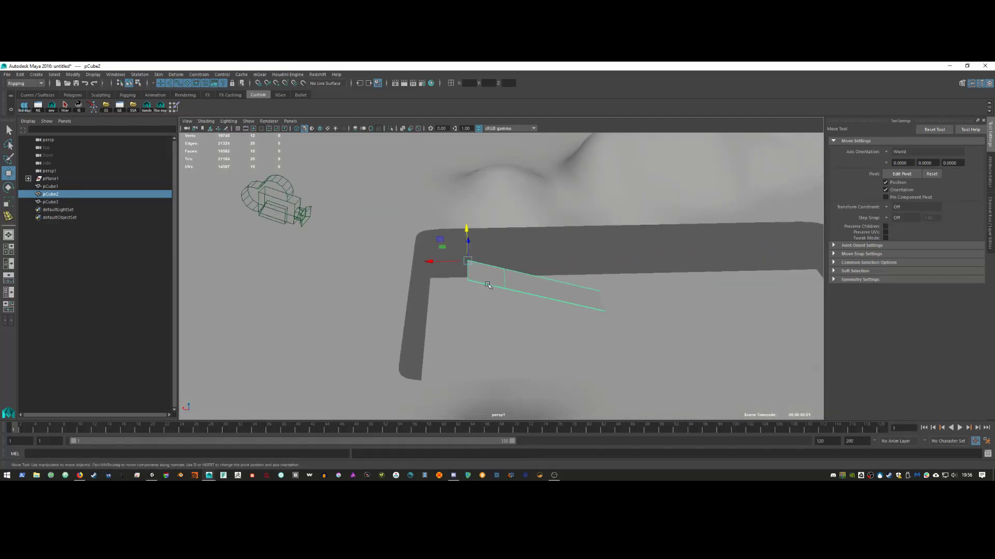
click(487, 284)
scroll(492, 311, up, 4)
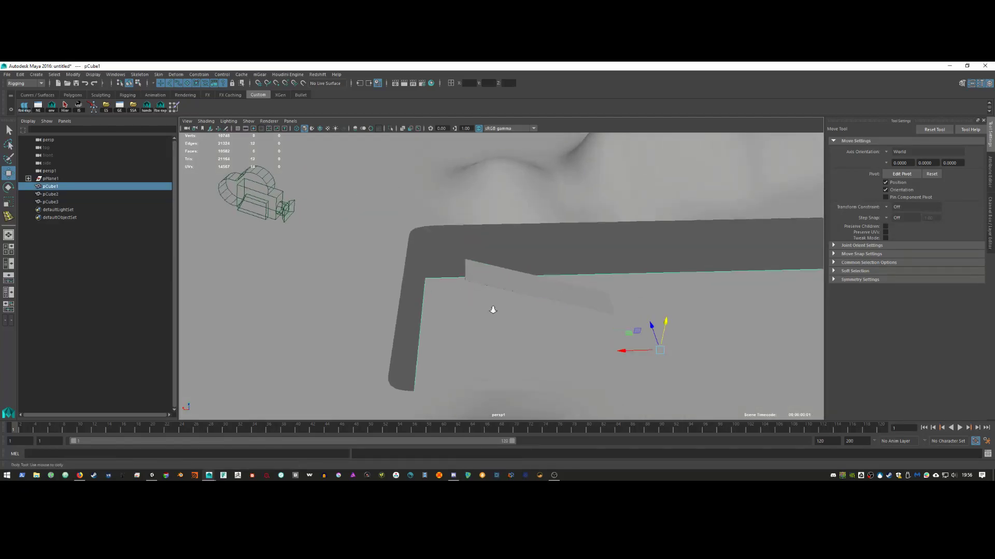
click(486, 262)
alt+drag(486, 263, 466, 244)
alt+middle_drag(466, 244, 566, 303)
alt+middle_drag(559, 257, 559, 318)
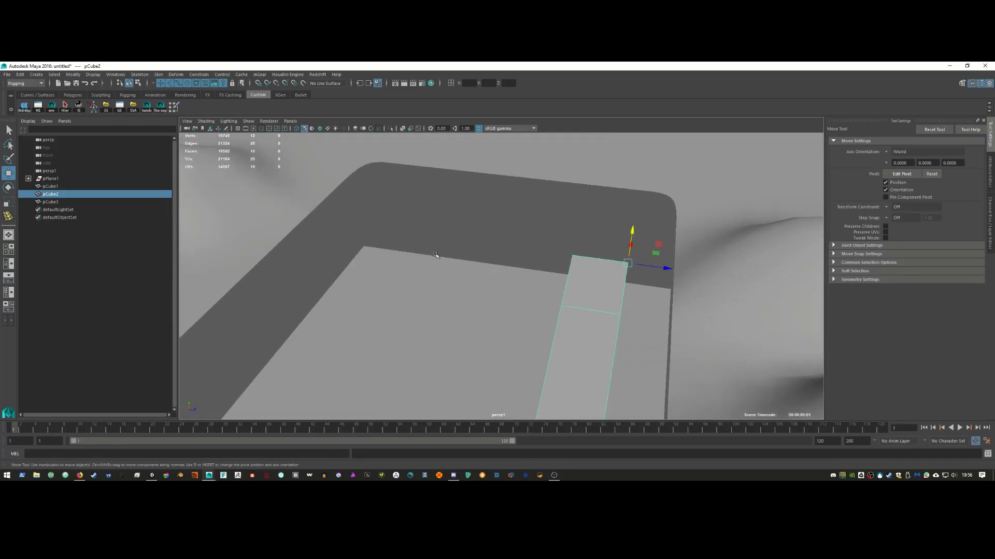
click(435, 304)
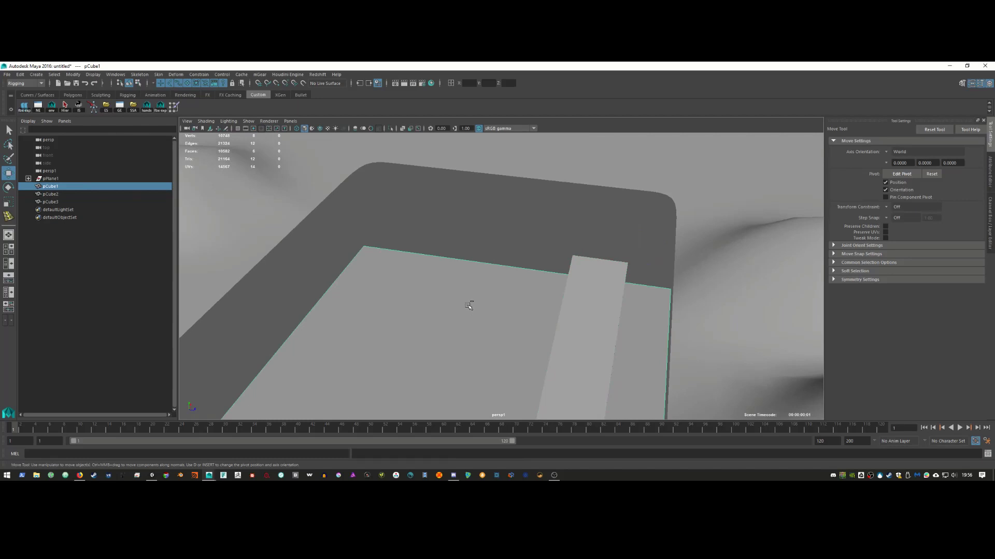
click(320, 129)
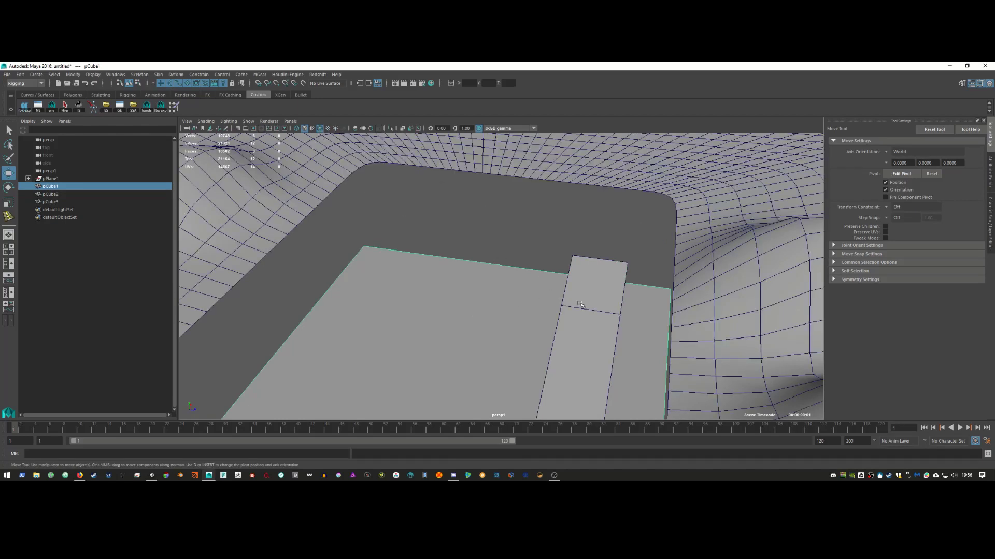
Step: Duplicate the pit floor cube as pCube4 and narrow it along X into a thin slab
key(ctrl+d)
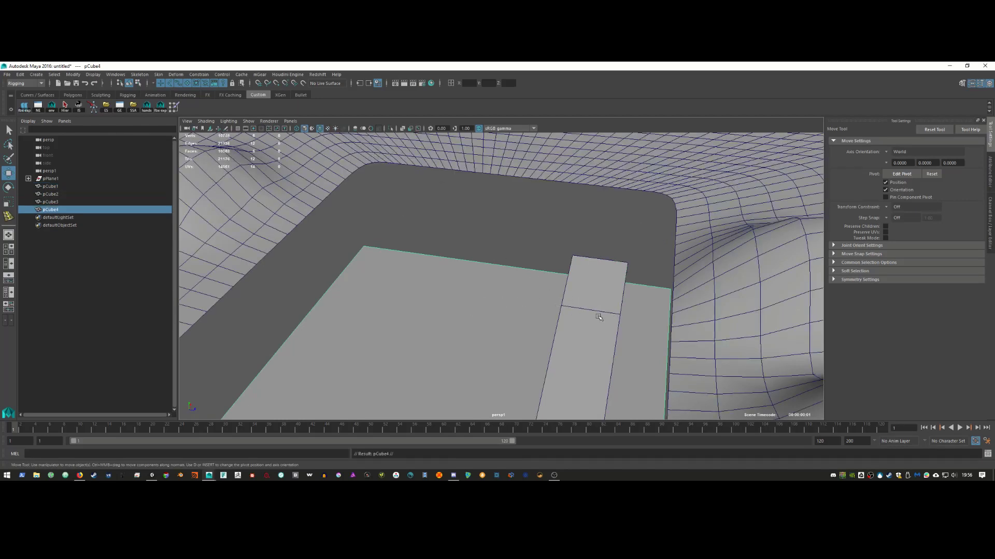
key(r)
alt+right_drag(600, 289, 430, 347)
drag(477, 335, 472, 351)
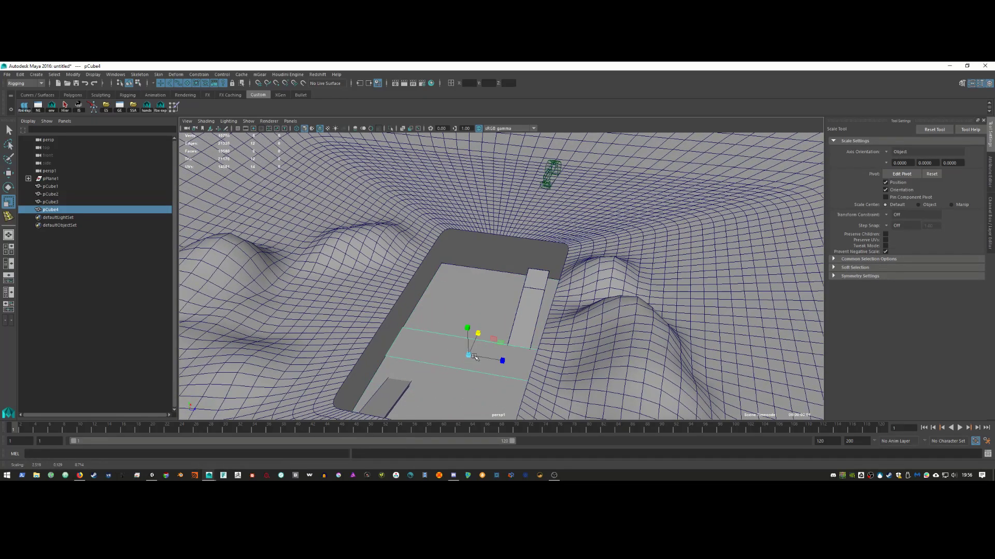
key(a)
key(f)
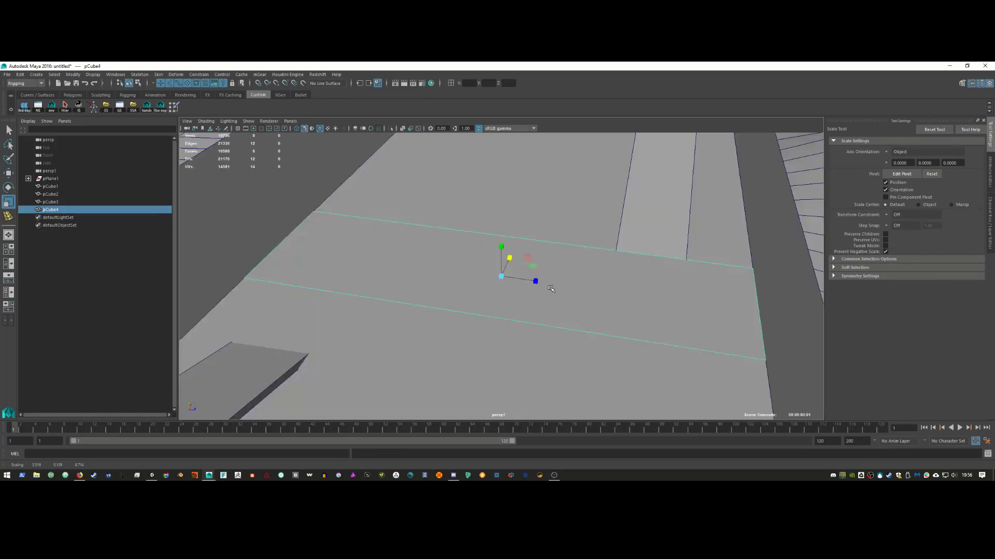
alt+right_drag(551, 289, 425, 359)
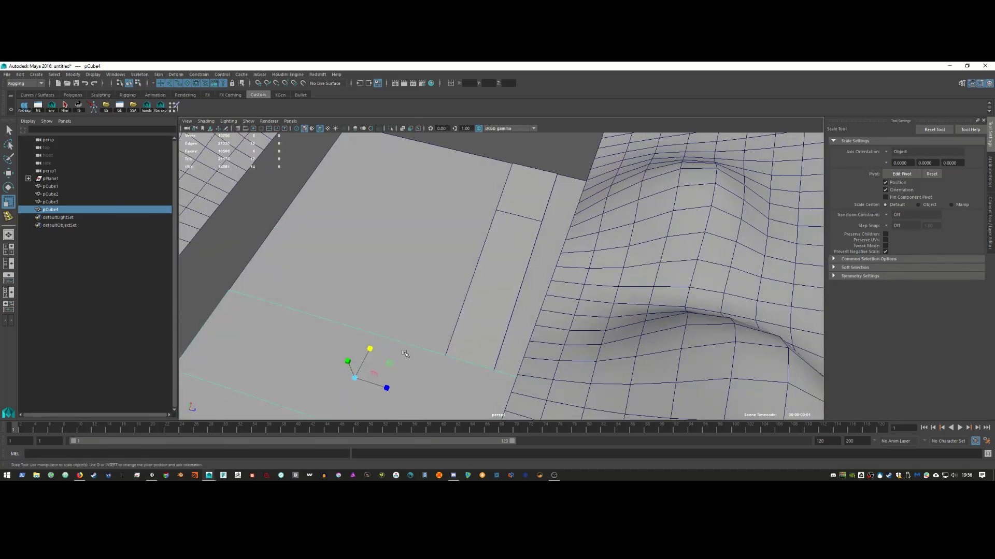
Step: Snap pCube4's pivot to a corner vertex and move it into the pit corner beside the plank
key(w)
middle_drag(405, 353, 411, 314)
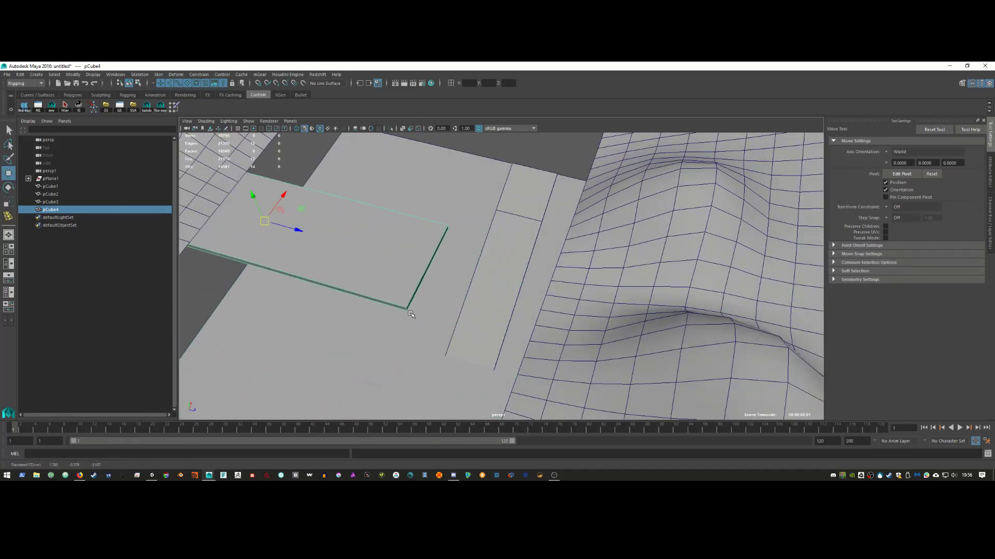
key(d)
click(405, 309)
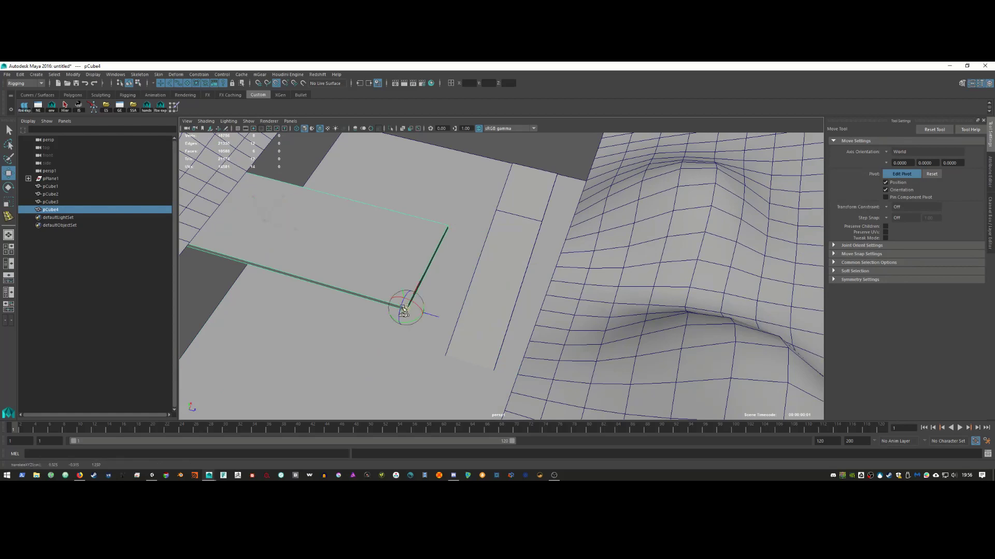
key(d)
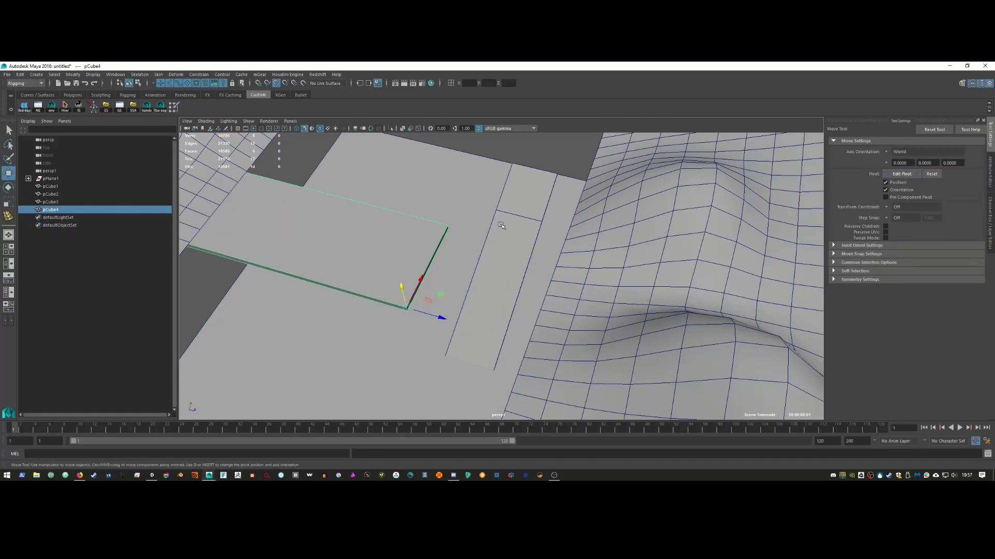
middle_drag(501, 225, 496, 210)
Step: Stretch pCube4's far edge along its length inside the pit
alt+right_drag(439, 272, 369, 275)
alt+drag(368, 276, 466, 336)
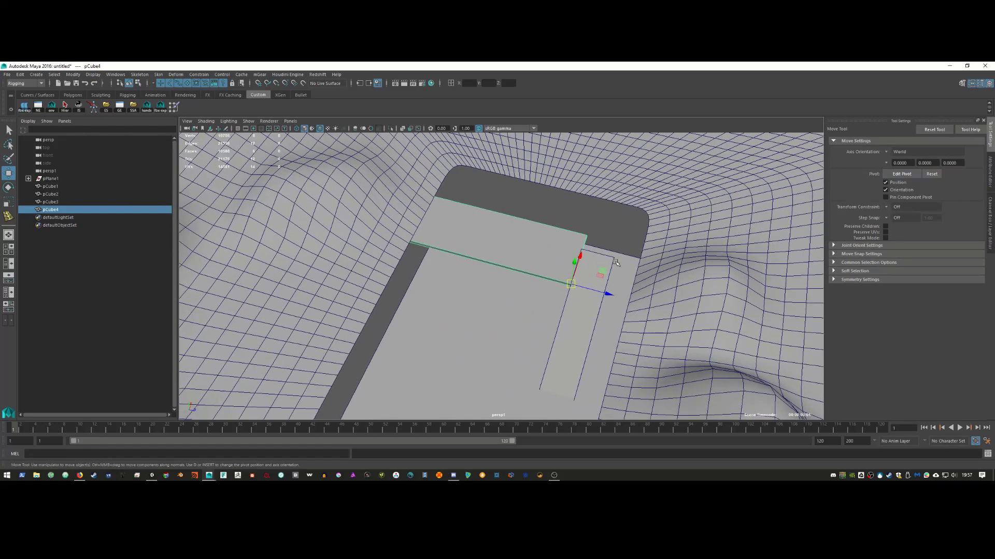
key(r)
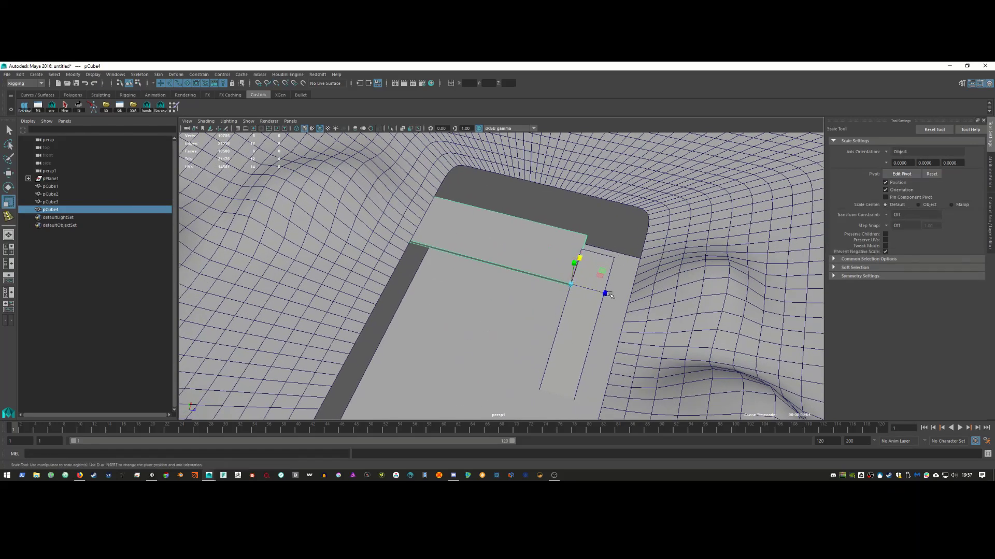
drag(609, 295, 528, 331)
click(290, 121)
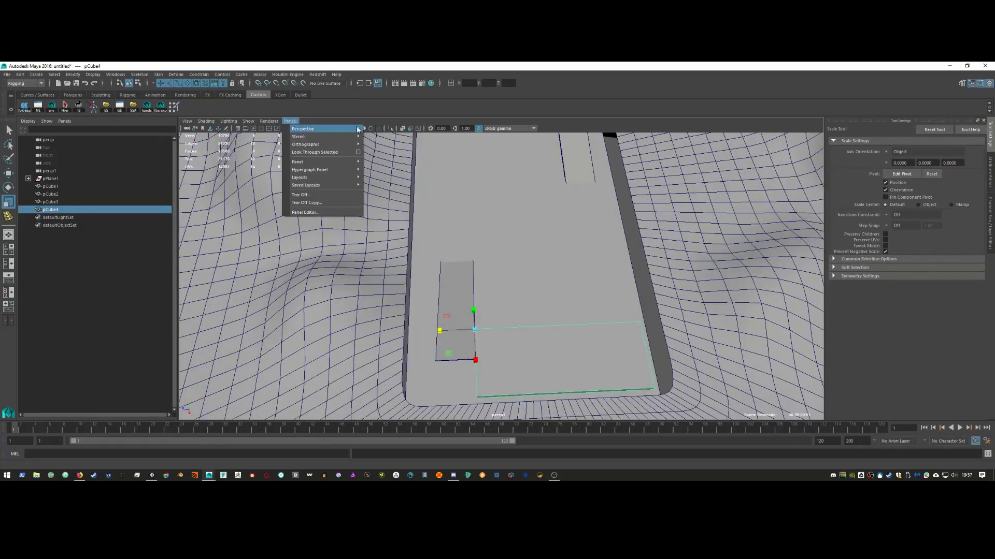
Step: Switch to the persp camera in wireframe and stretch pCube4 further to the right
mouse_move(347, 129)
click(377, 138)
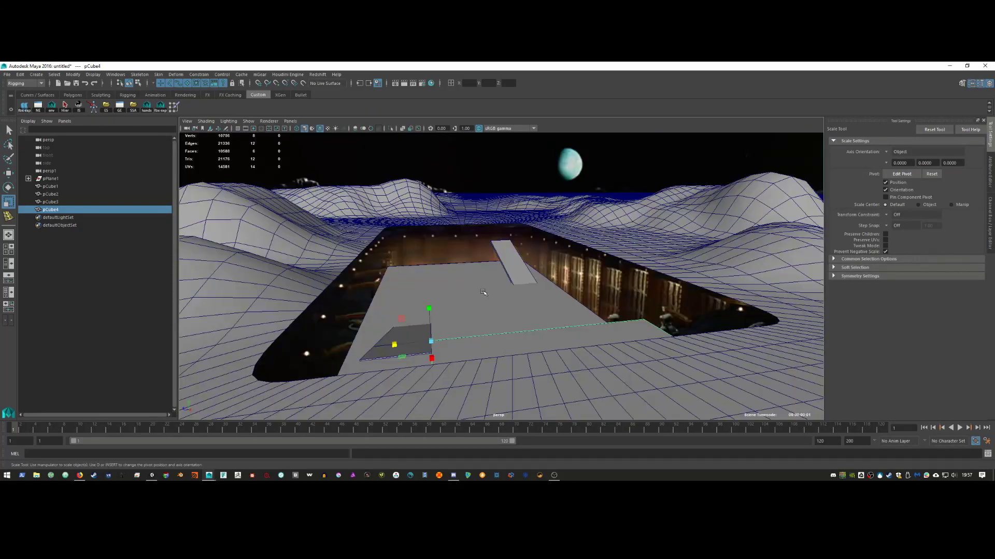
key(4)
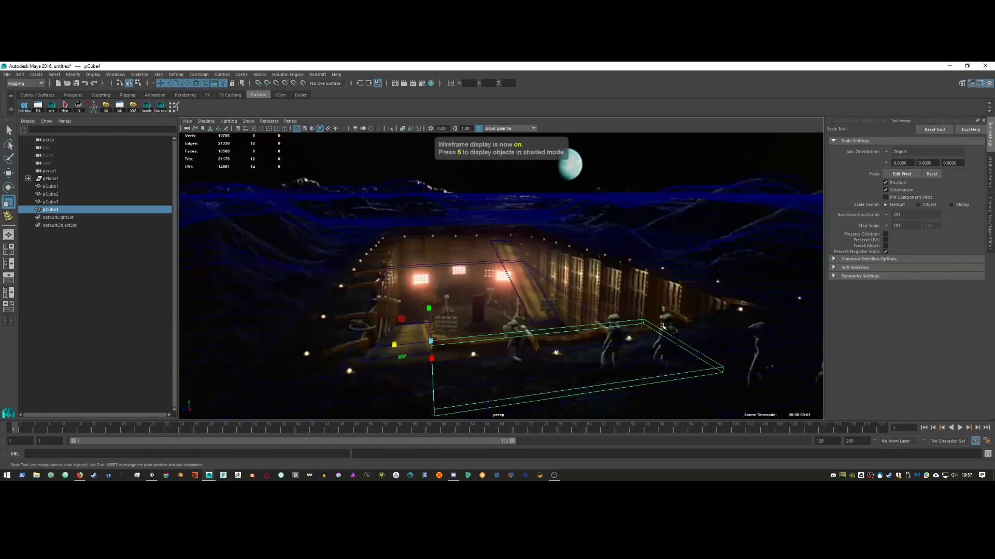
right_drag(655, 326, 654, 277)
key(ctrl+z)
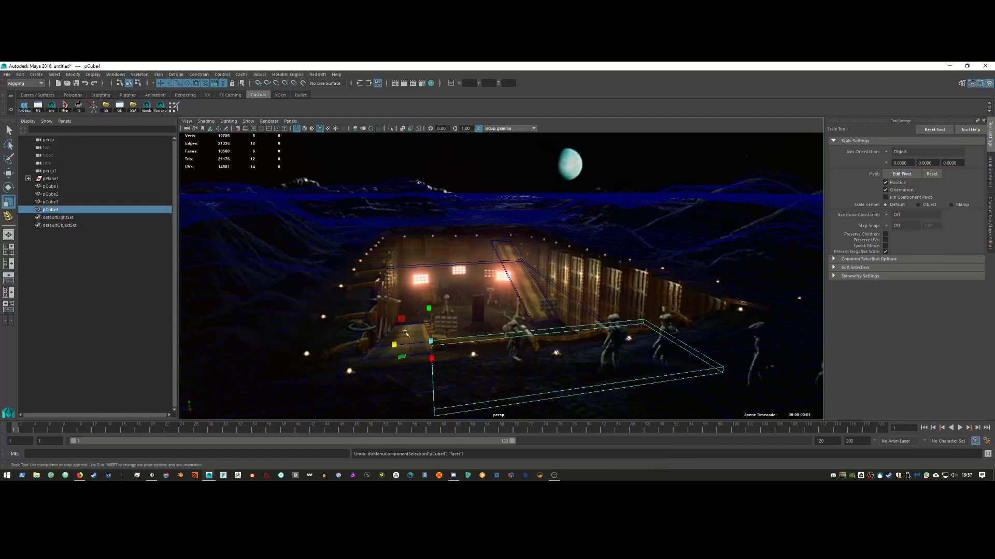
drag(393, 346, 355, 350)
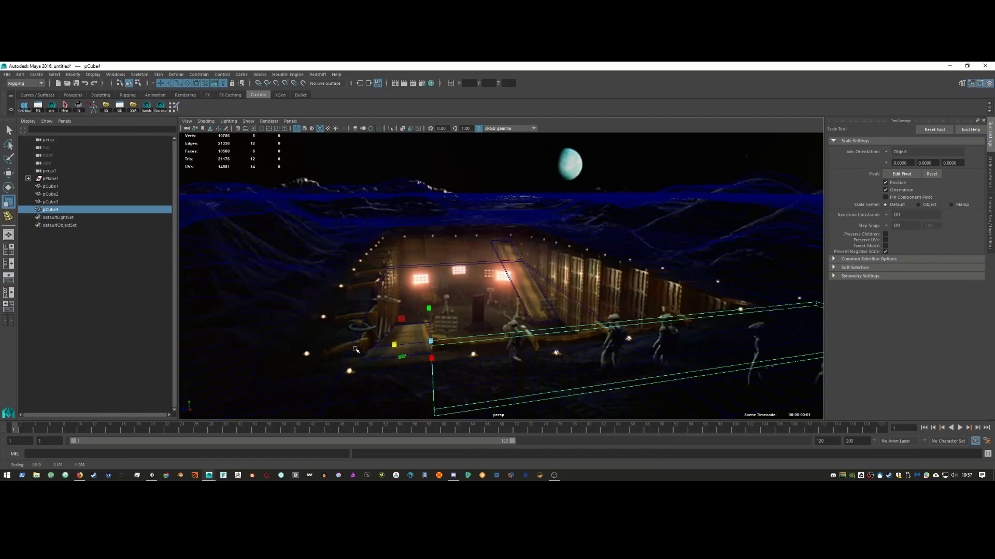
Step: Test-move pCube4 along X and vertically, undoing each trial move
key(w)
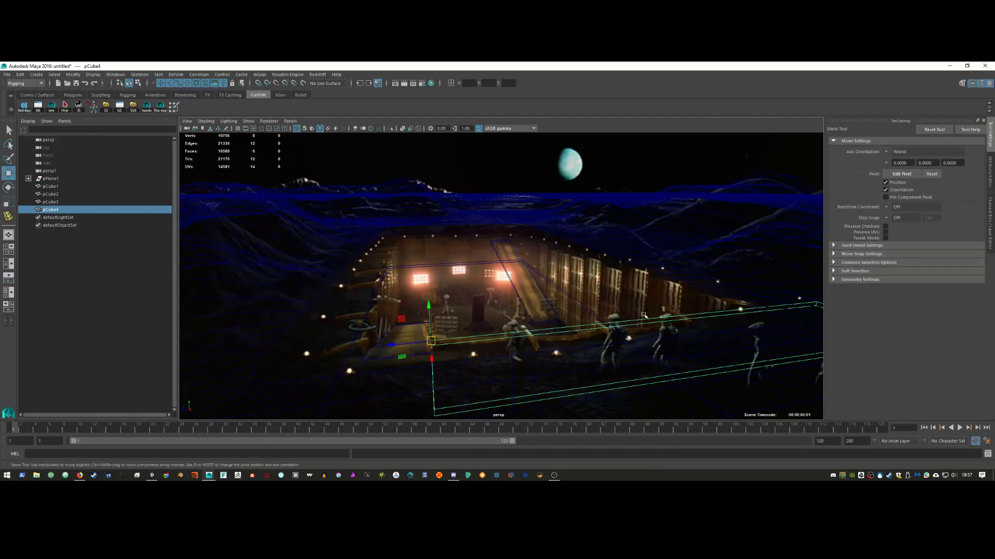
drag(431, 356, 437, 357)
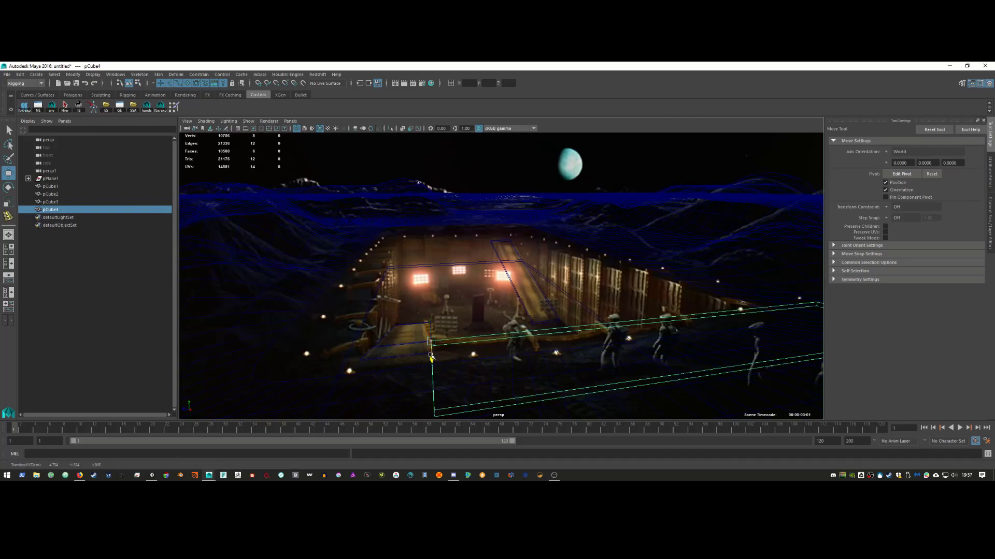
key(ctrl+z)
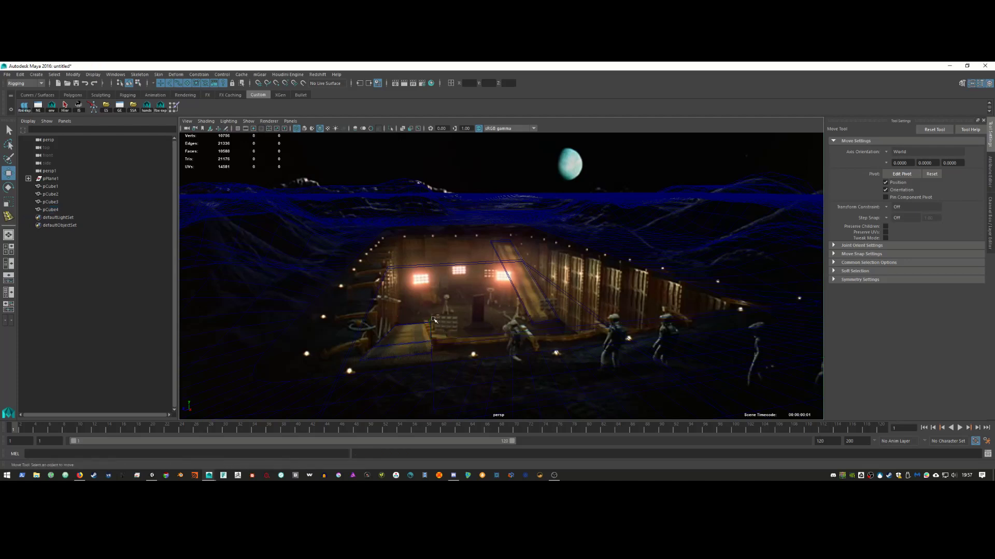
drag(430, 310, 434, 326)
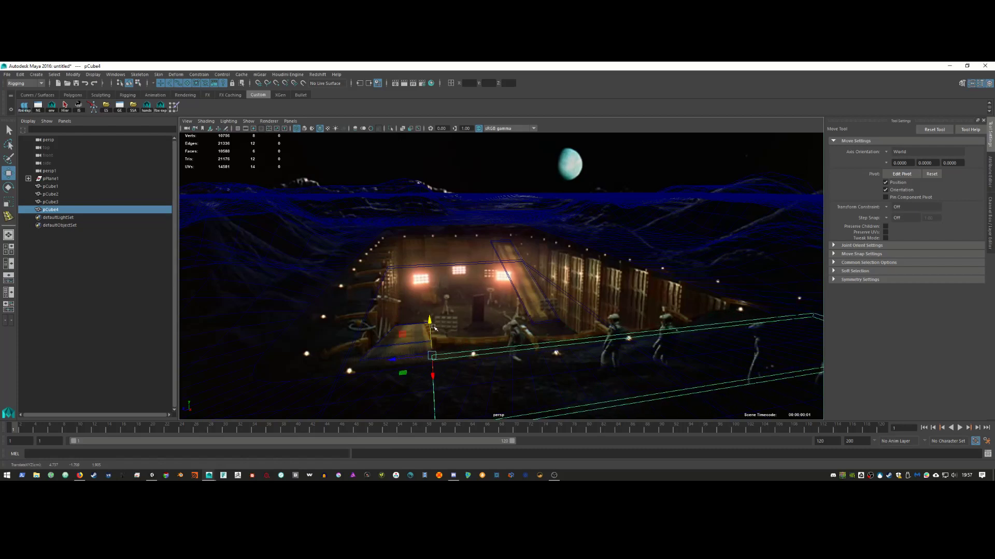
key(ctrl+z)
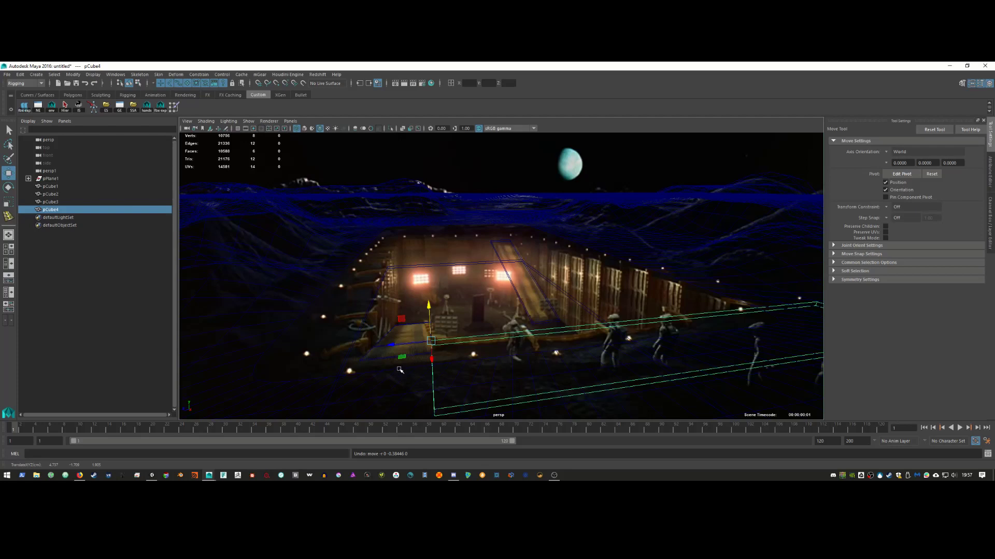
click(290, 121)
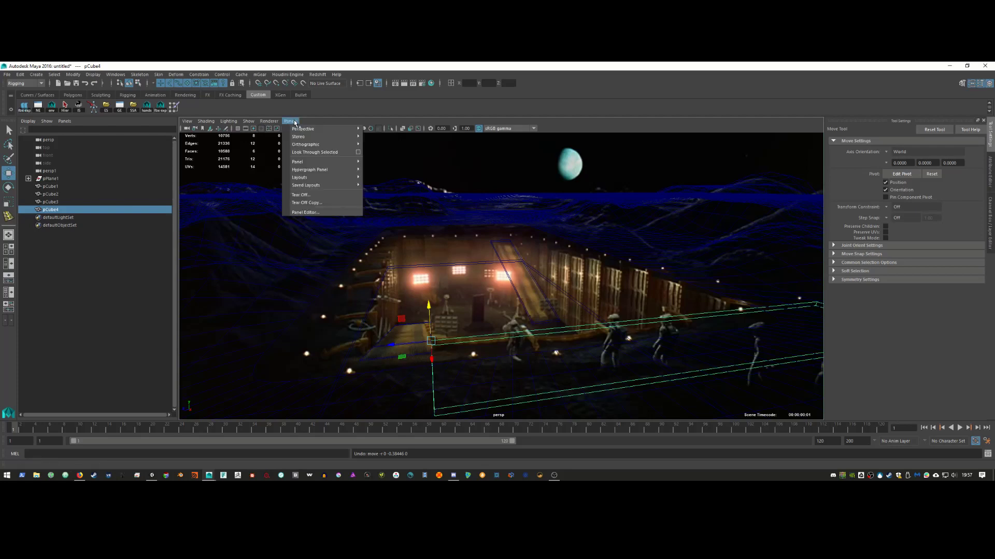
Step: Look through the persp1 camera and select the end face of plank pCube2
mouse_move(321, 129)
click(388, 132)
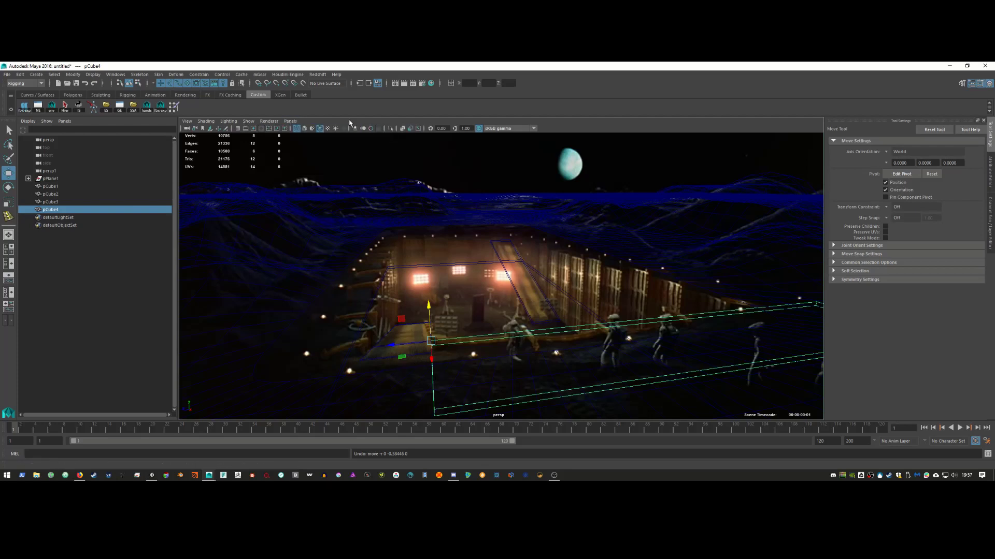
click(291, 122)
click(378, 129)
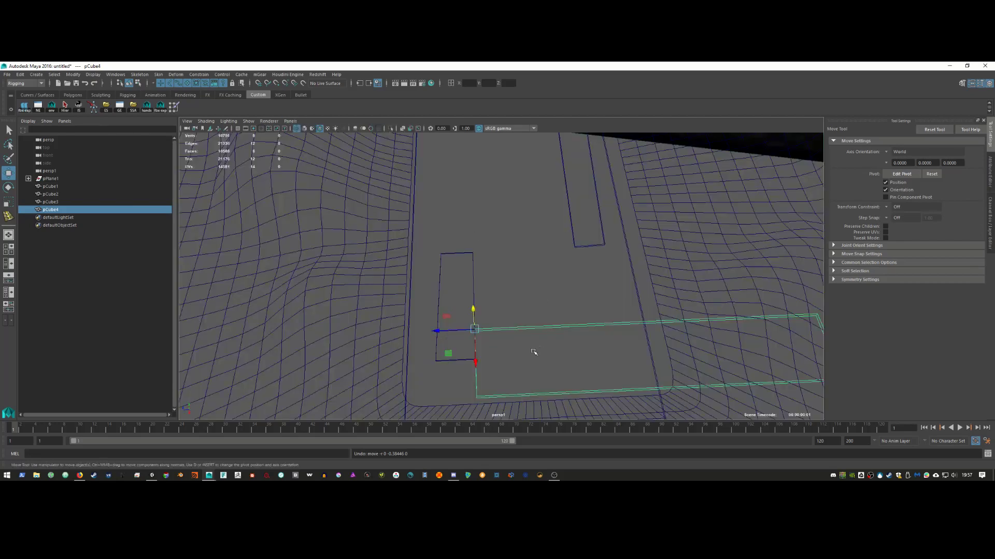
alt+middle_drag(361, 282, 429, 281)
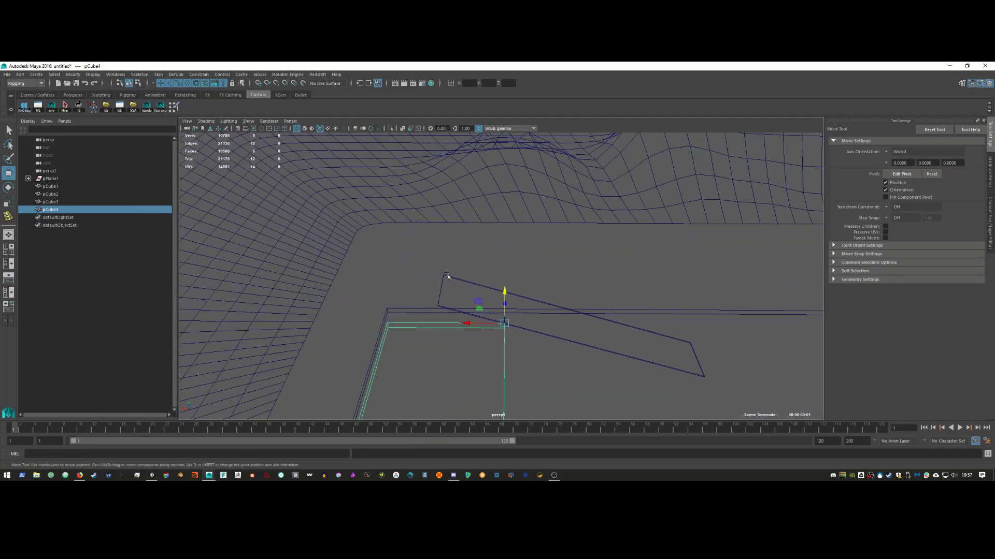
click(446, 276)
alt+drag(446, 276, 477, 281)
right_drag(491, 271, 488, 280)
alt+drag(438, 288, 429, 237)
click(477, 273)
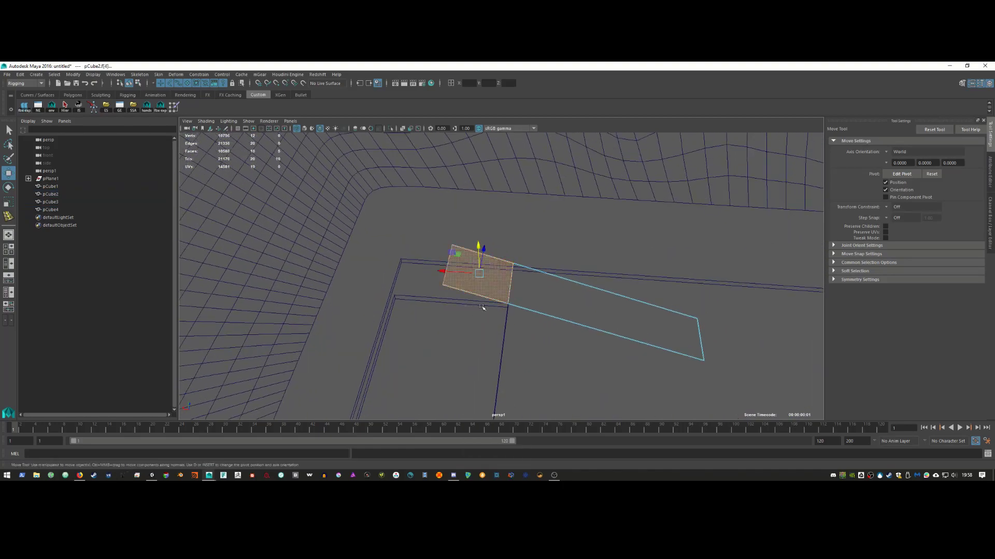
click(447, 265)
Step: Extrude pCube2's end face, push it out along X and level it with the plank
alt+drag(475, 310, 522, 277)
right_click(522, 282)
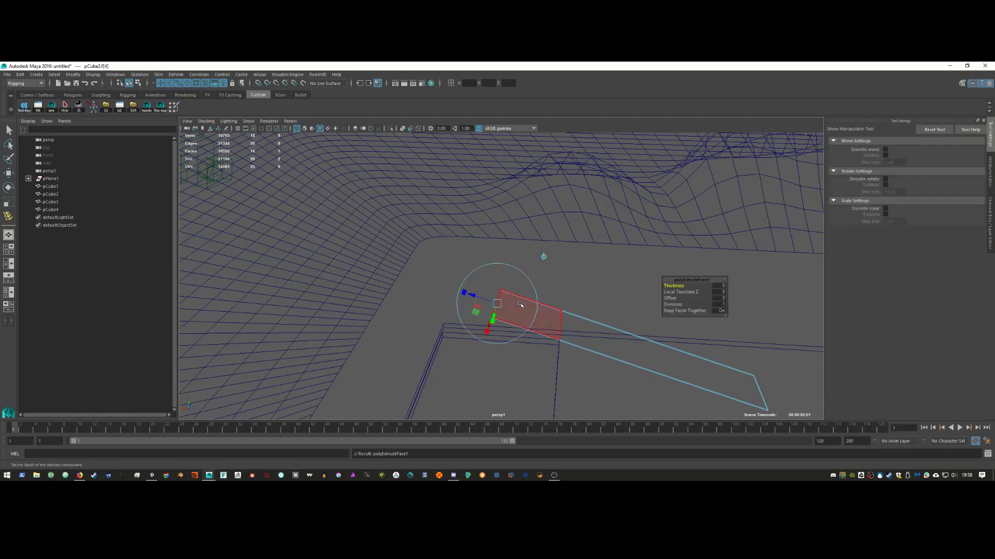
key(w)
drag(475, 302, 404, 249)
alt+drag(429, 290, 548, 337)
click(290, 121)
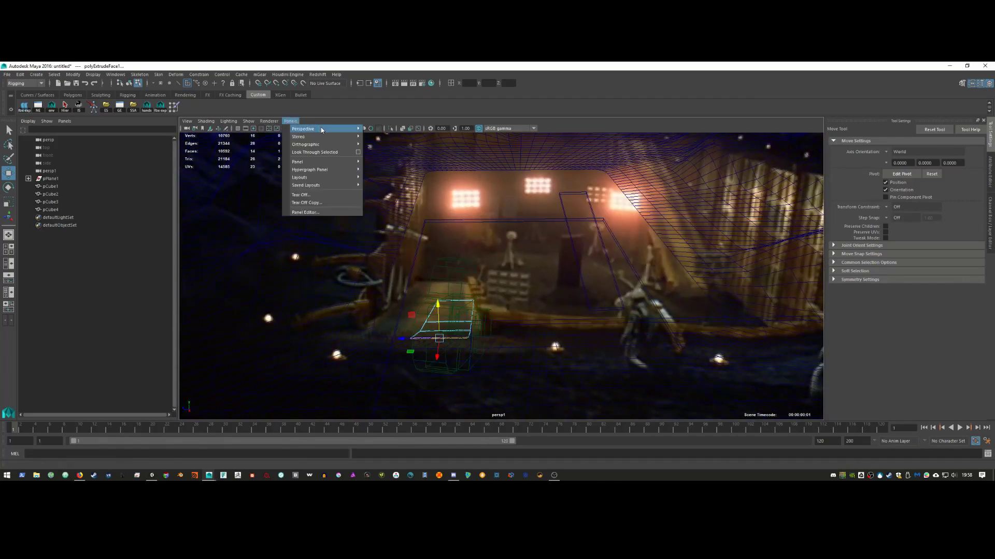
Step: Return the viewport to the main persp camera and select the ground plane pPlane1
mouse_move(321, 129)
click(387, 129)
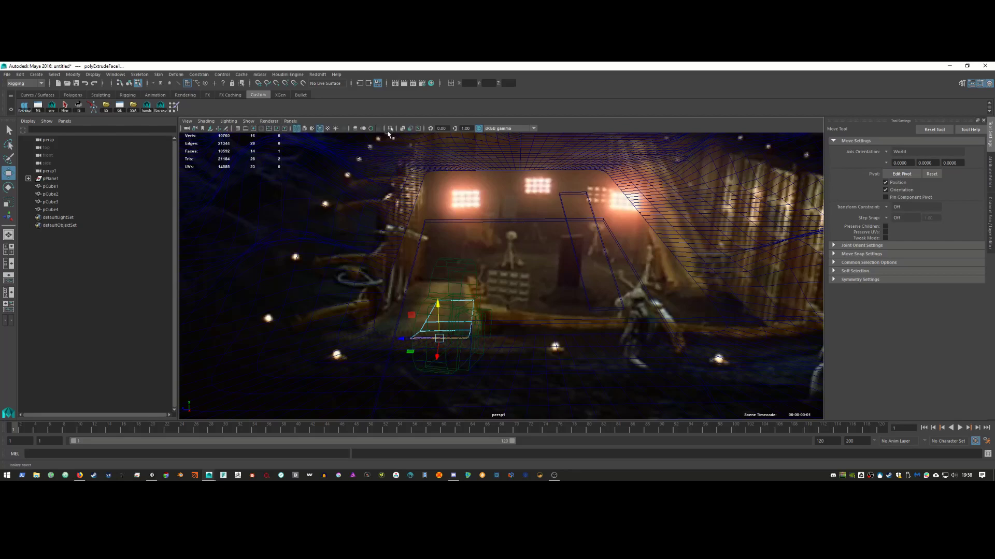
click(290, 121)
click(378, 137)
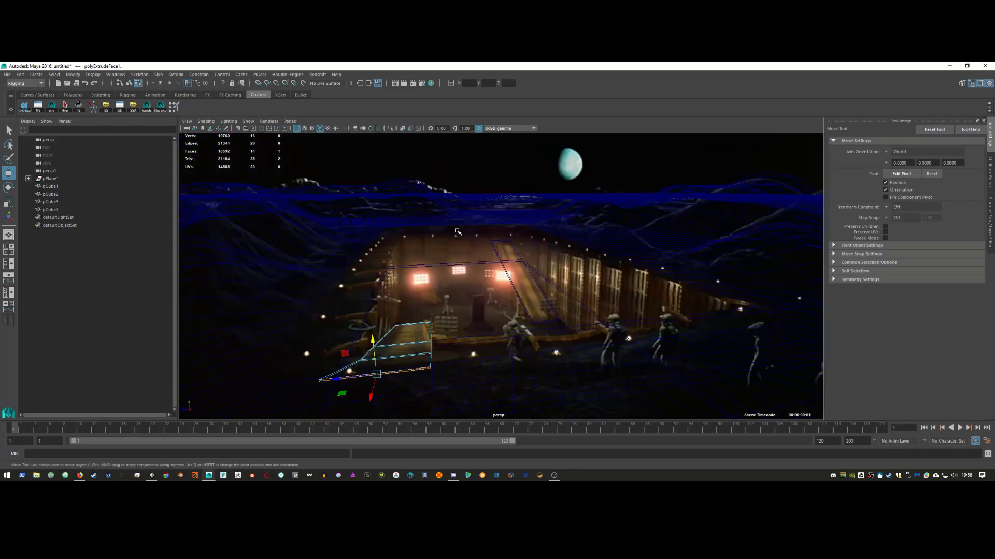
right_drag(604, 231, 577, 244)
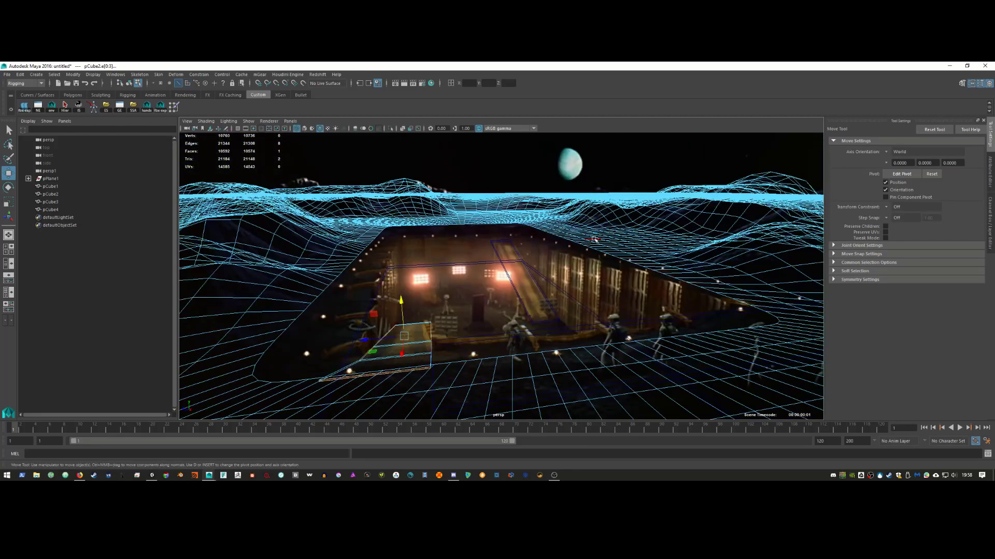
Step: Extrude the pit's border edge loop down to about -3.9 and fill the bottom hole
double_click(646, 257)
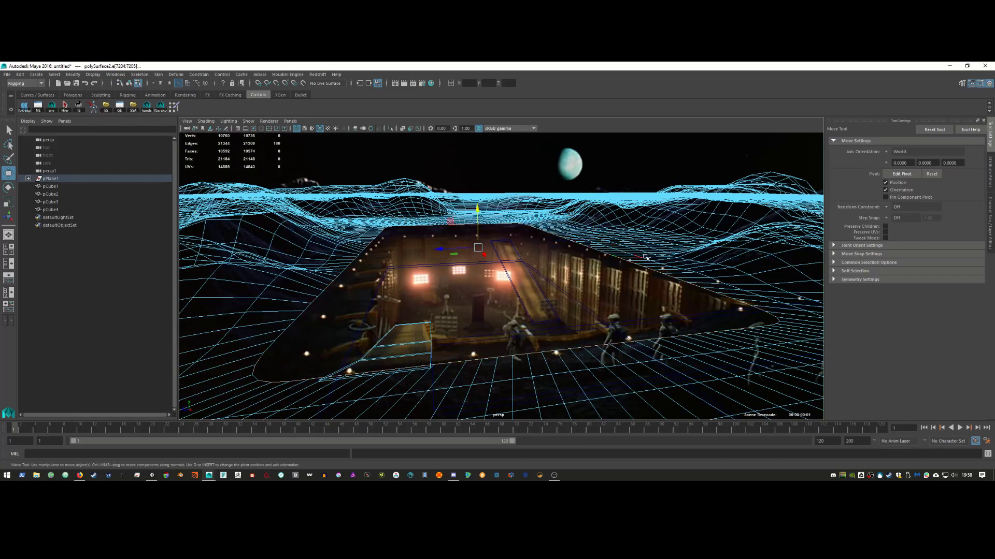
shift+right_drag(651, 235, 588, 253)
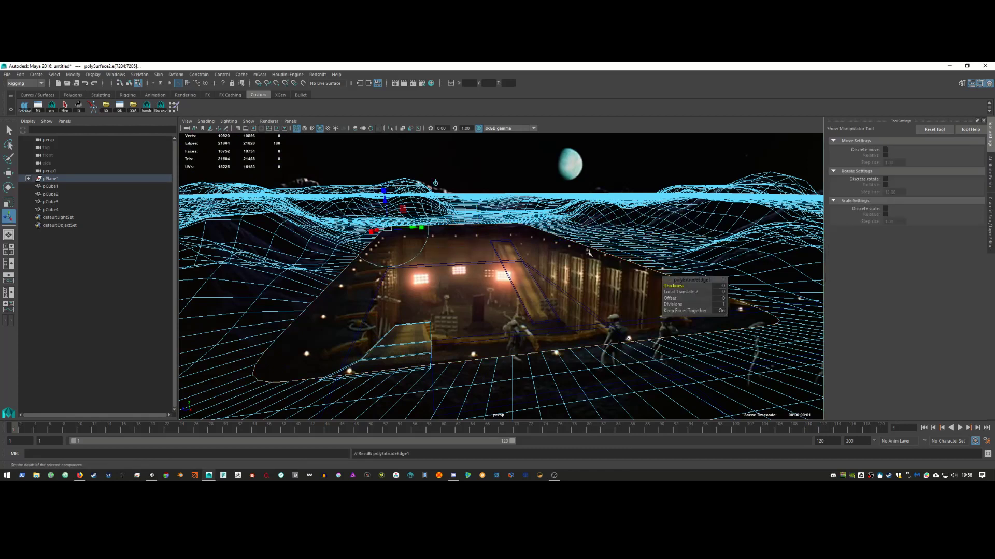
key(w)
drag(482, 214, 477, 312)
shift+right_drag(537, 269, 522, 363)
right_drag(585, 261, 596, 260)
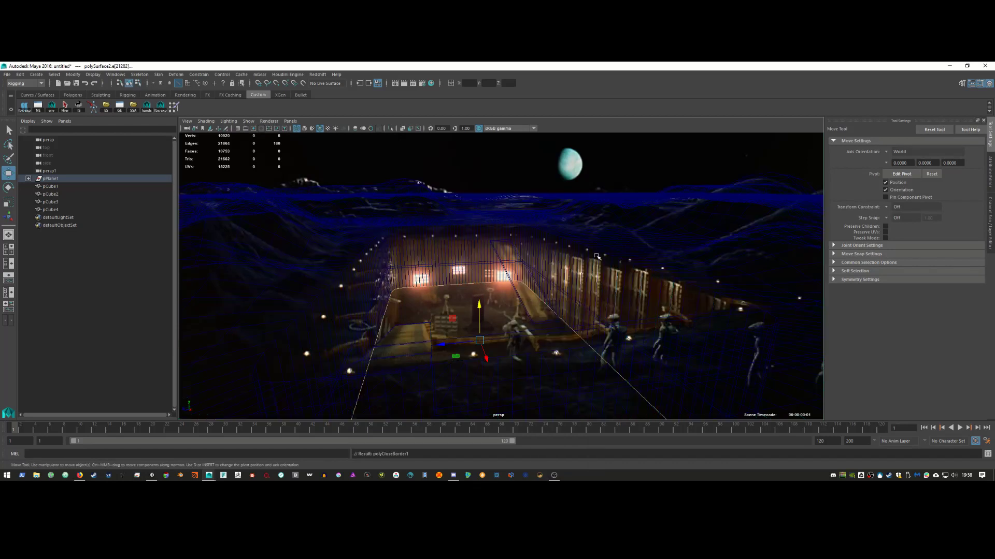
Step: Lower the terrain's pit floor face to about Y -4.95
key(5)
key(F8)
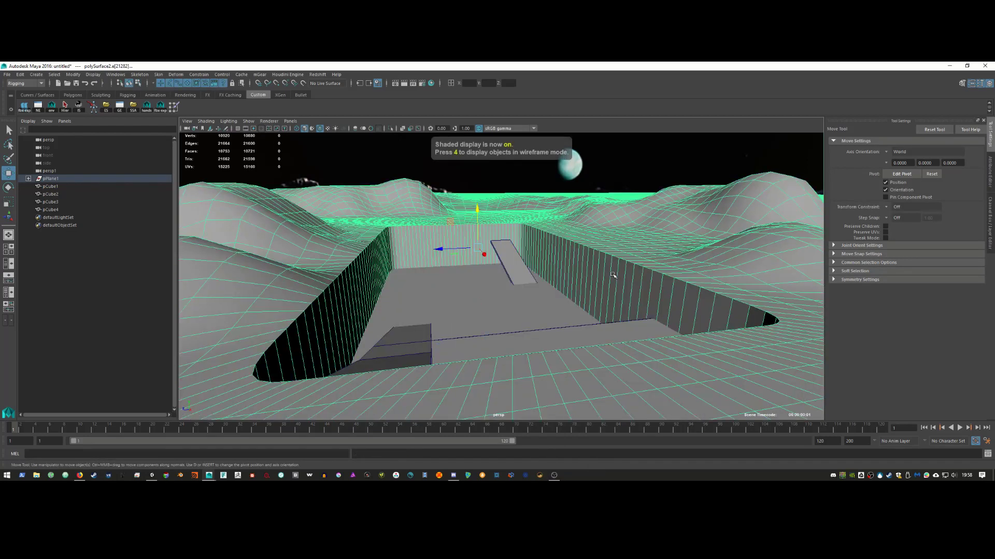
key(4)
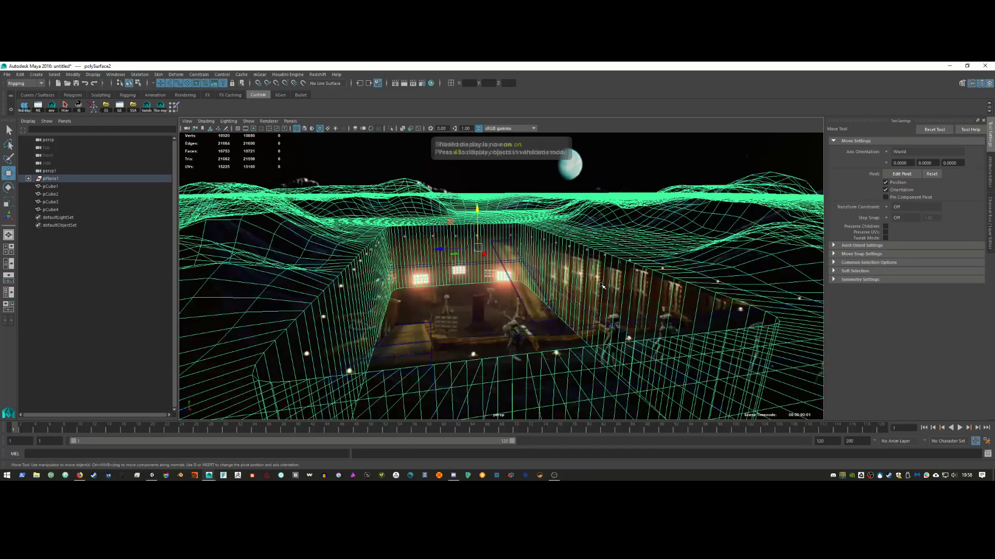
right_drag(592, 287, 592, 301)
click(487, 296)
drag(487, 296, 479, 332)
key(5)
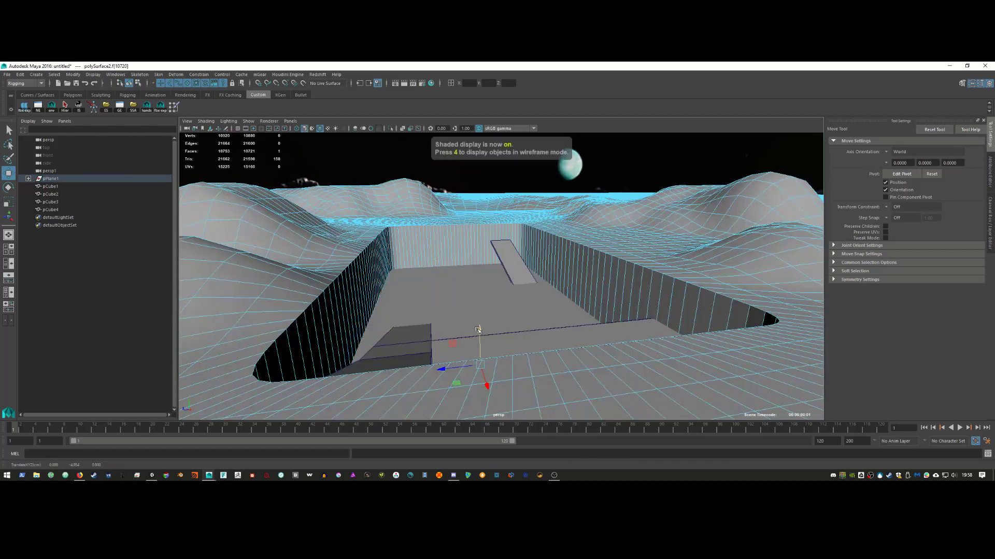
Step: Select the floor cube pCube1 and move it down into the pit, then show wireframe
right_click(496, 301)
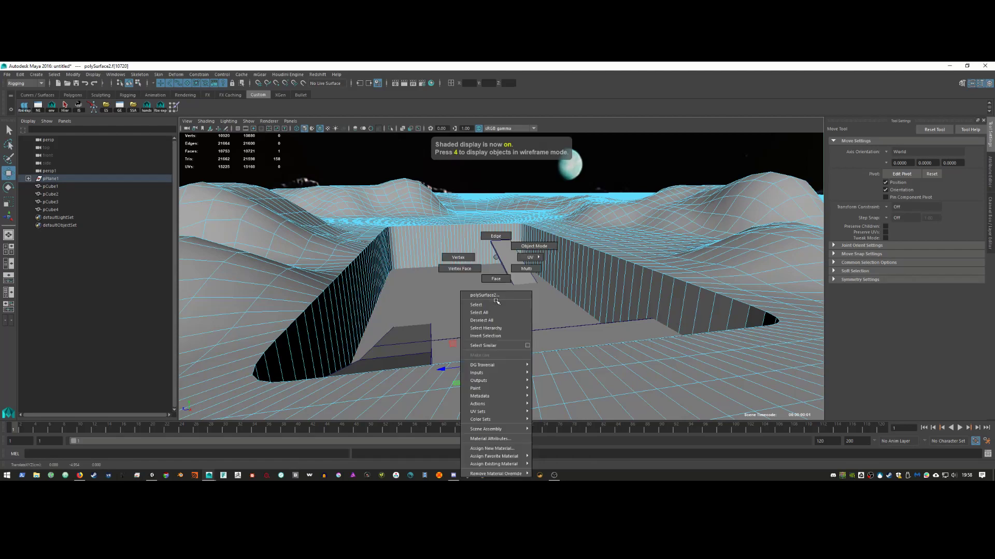
click(493, 304)
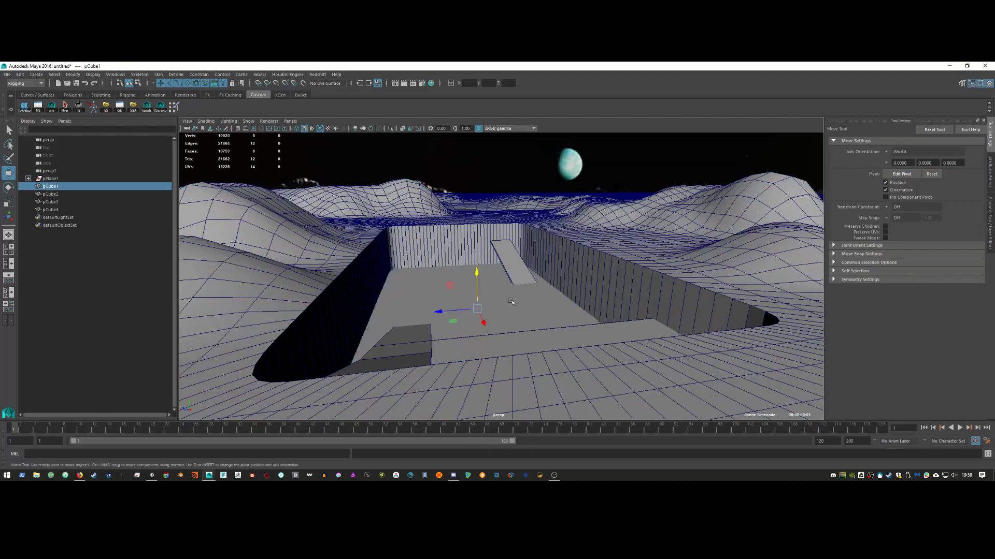
right_drag(605, 259, 631, 254)
click(632, 256)
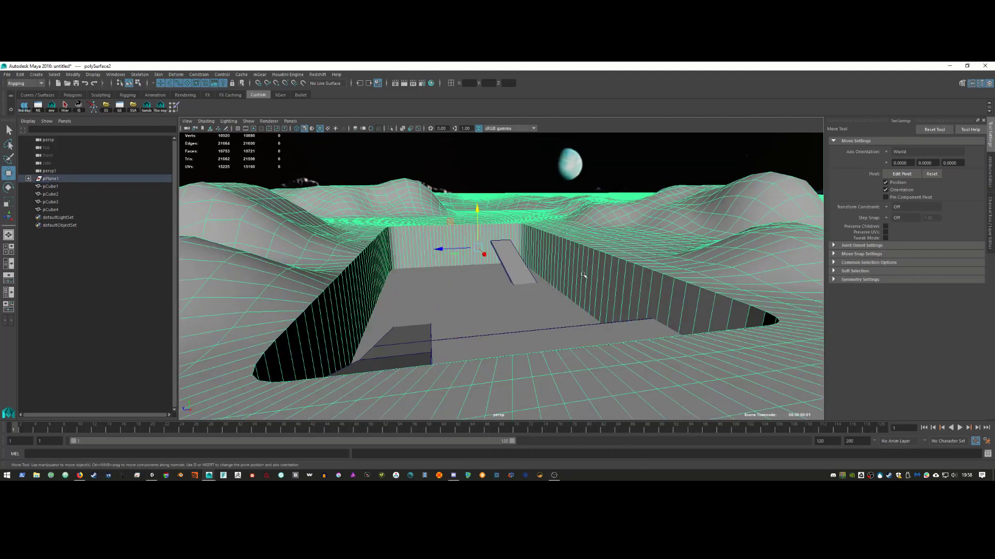
click(553, 298)
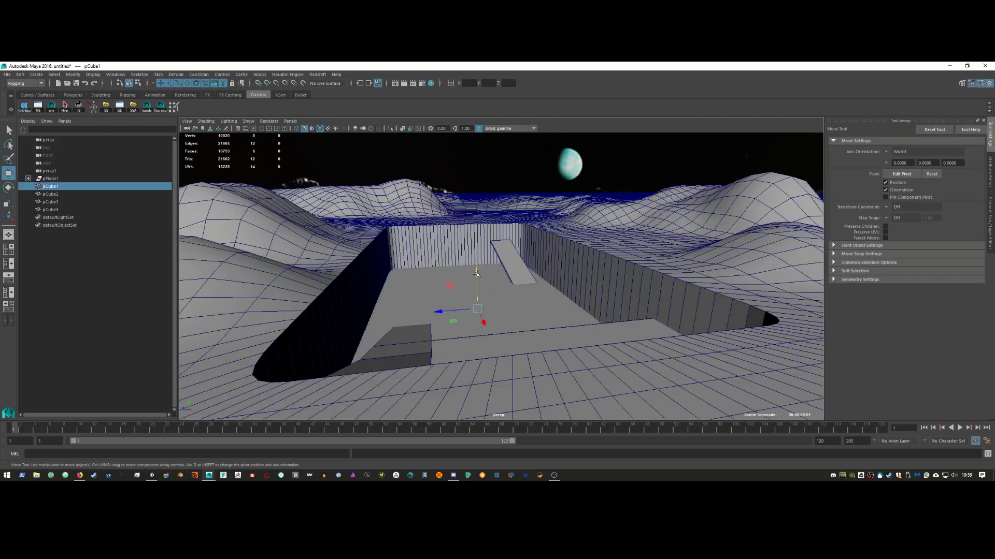
drag(475, 273, 479, 295)
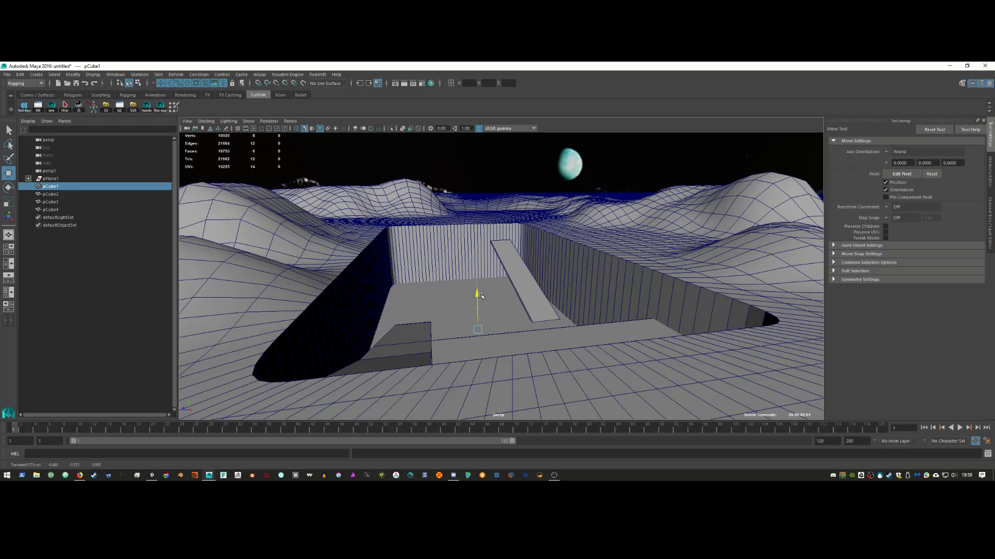
key(4)
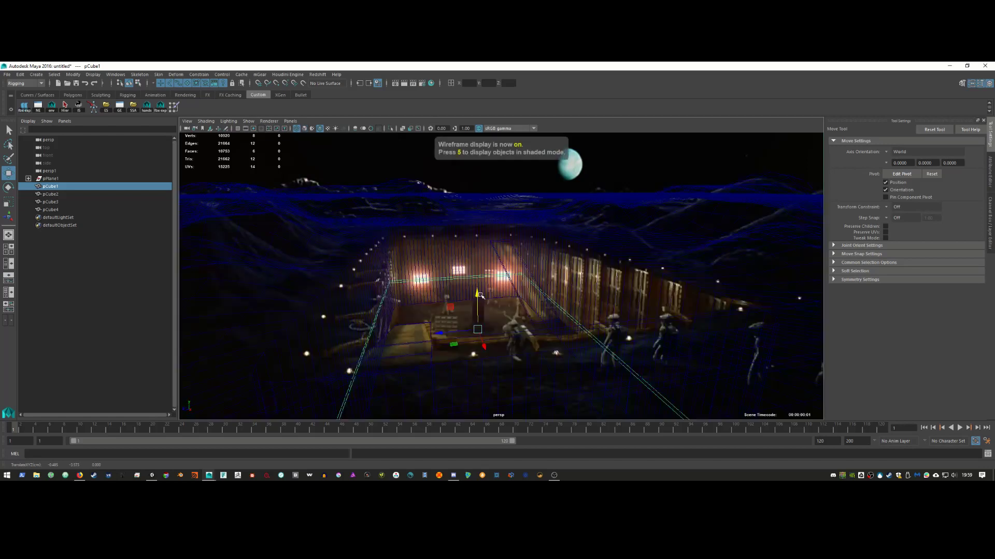
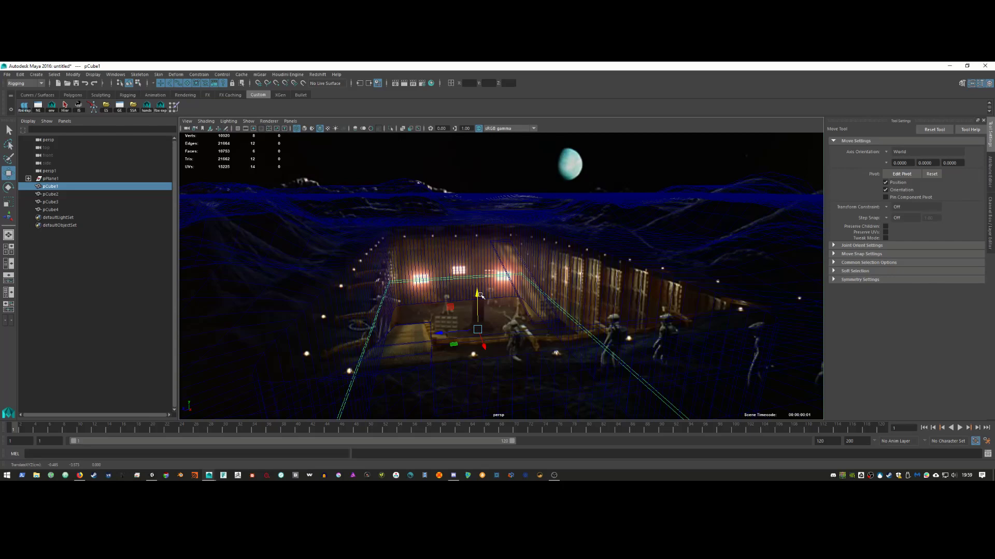
Step: Lower pCube1 slightly, comparing the plain-shaded and scene-lit views
key(5)
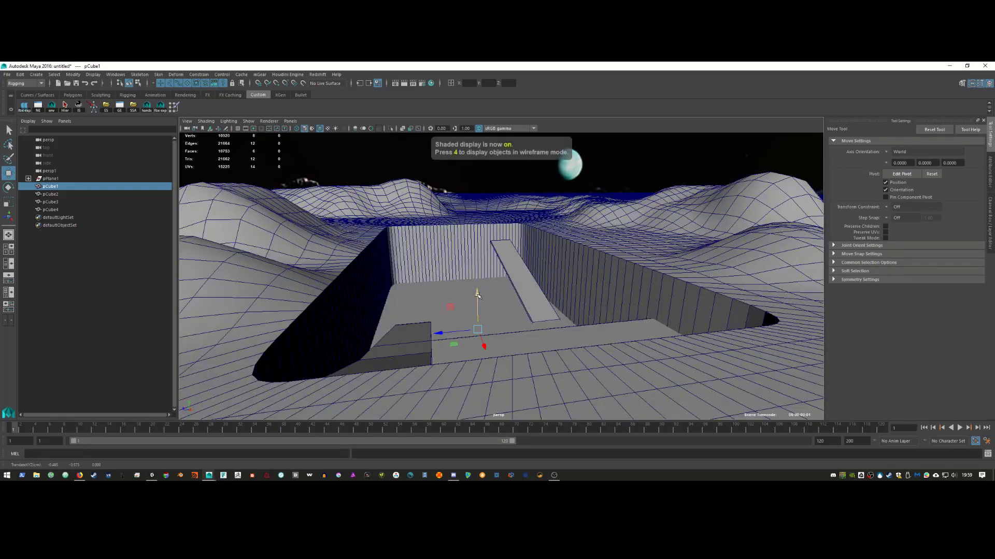
key(7)
key(5)
drag(477, 294, 478, 303)
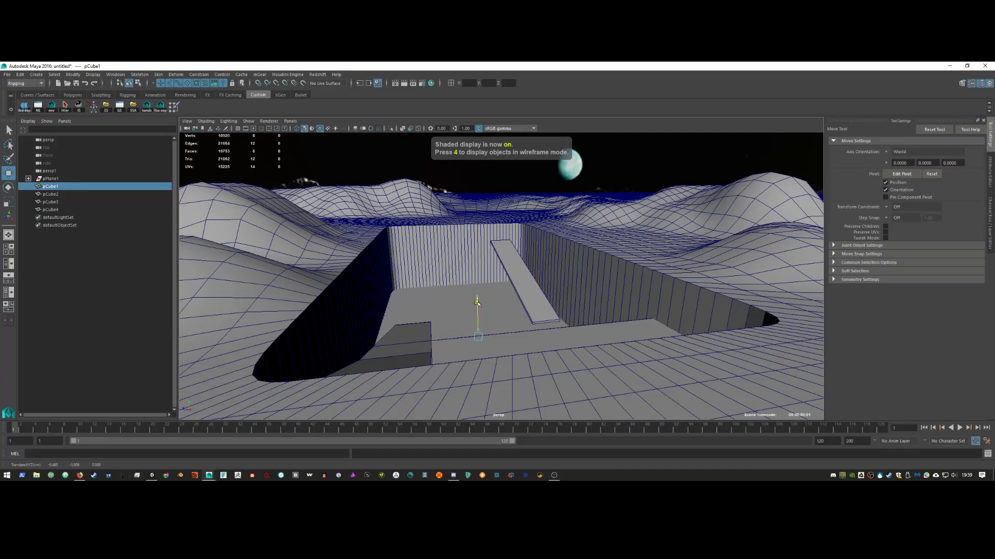
Step: Compare the model against the reference backdrop, then duplicate pCube1 as pCube5
key(7)
key(5)
key(7)
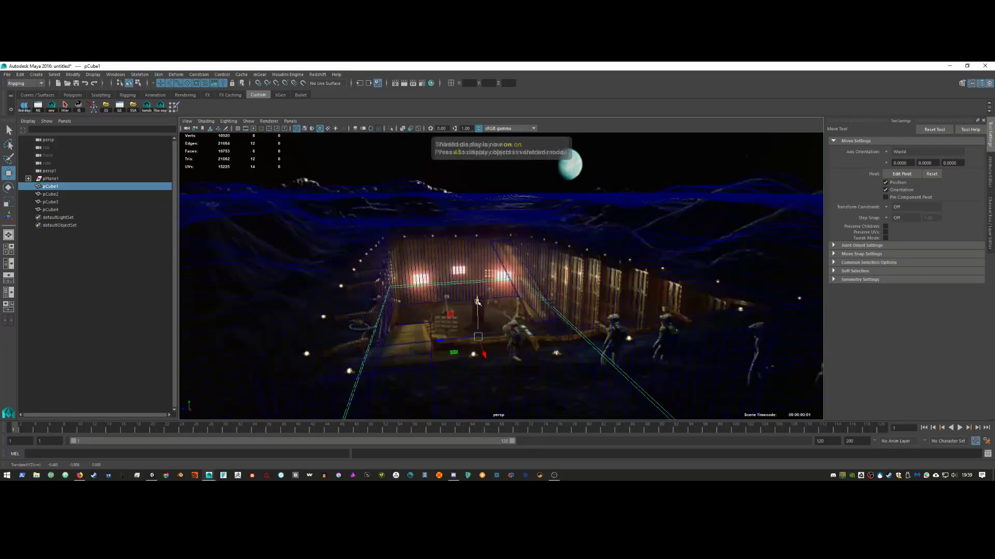
key(5)
key(4)
key(5)
key(4)
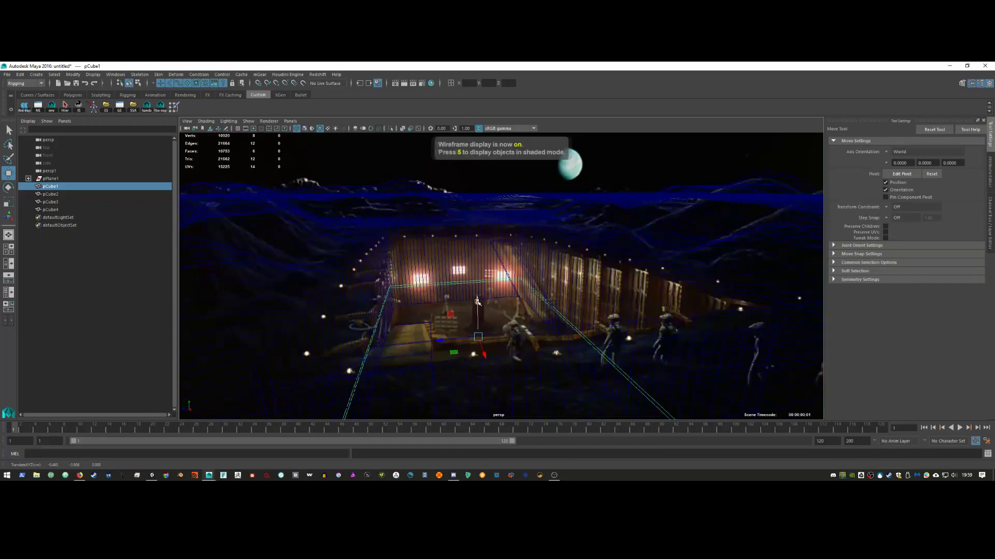
key(5)
key(4)
key(5)
key(4)
key(5)
key(4)
key(5)
key(4)
key(ctrl+d)
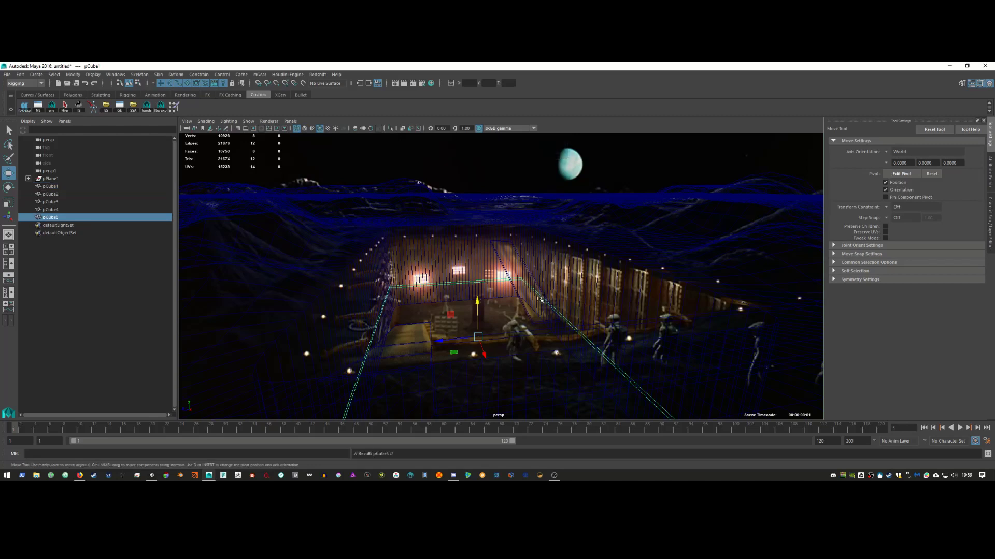
Step: Rescale pCube5 into a flat but taller box and raise it toward the horizon
key(r)
drag(487, 354, 402, 346)
drag(474, 307, 543, 291)
key(w)
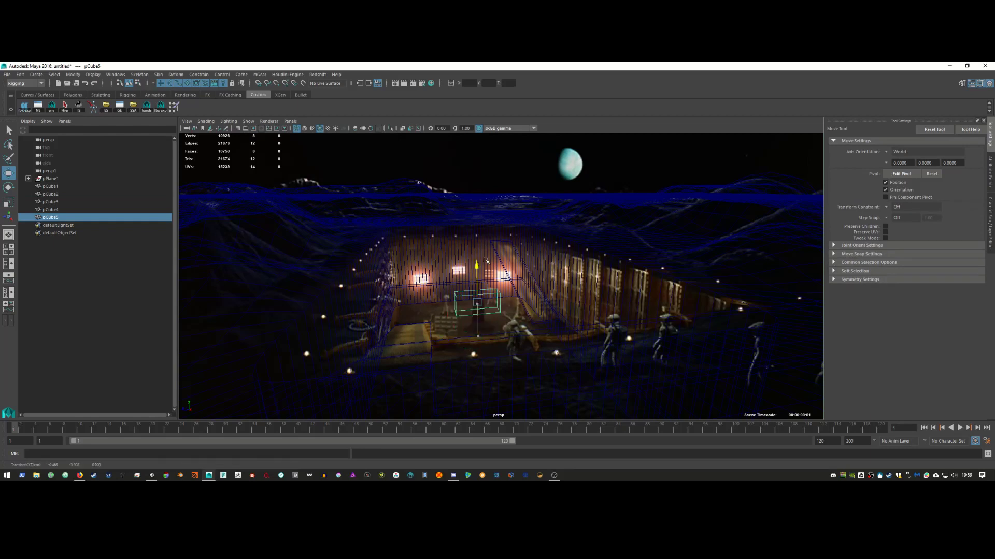
middle_drag(543, 292, 535, 192)
Step: Snap pCube5's pivot to its lower-right corner and lower the box back into the pit
key(d)
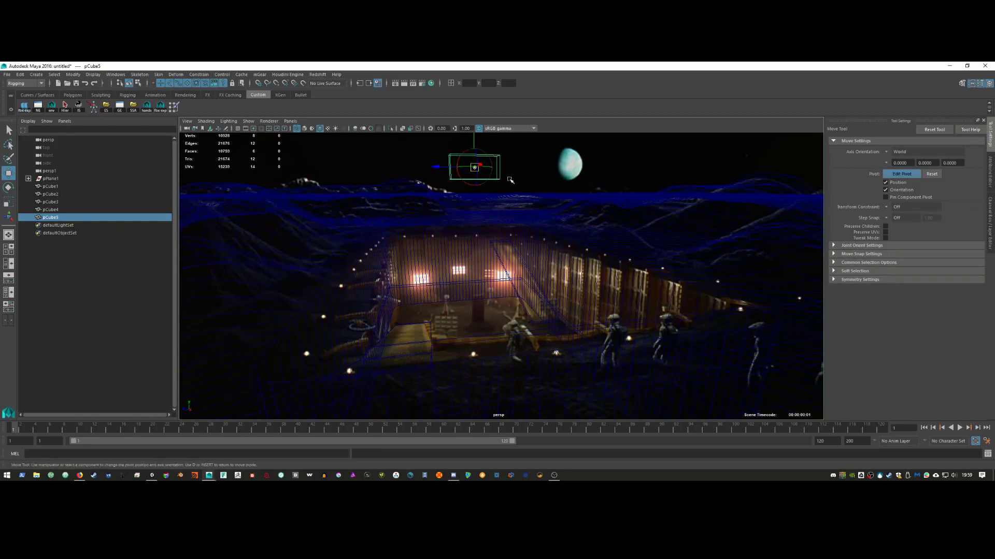
click(506, 184)
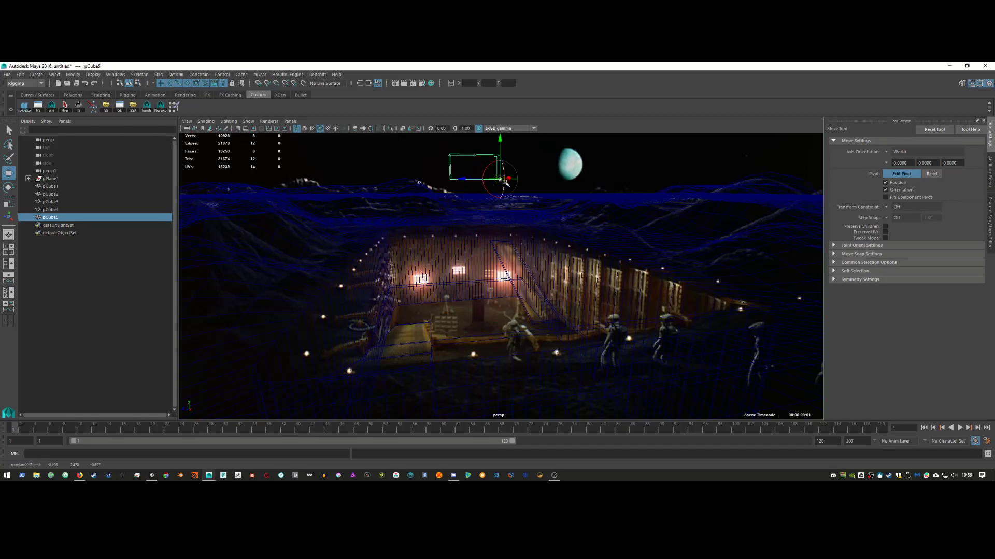
key(d)
key(r)
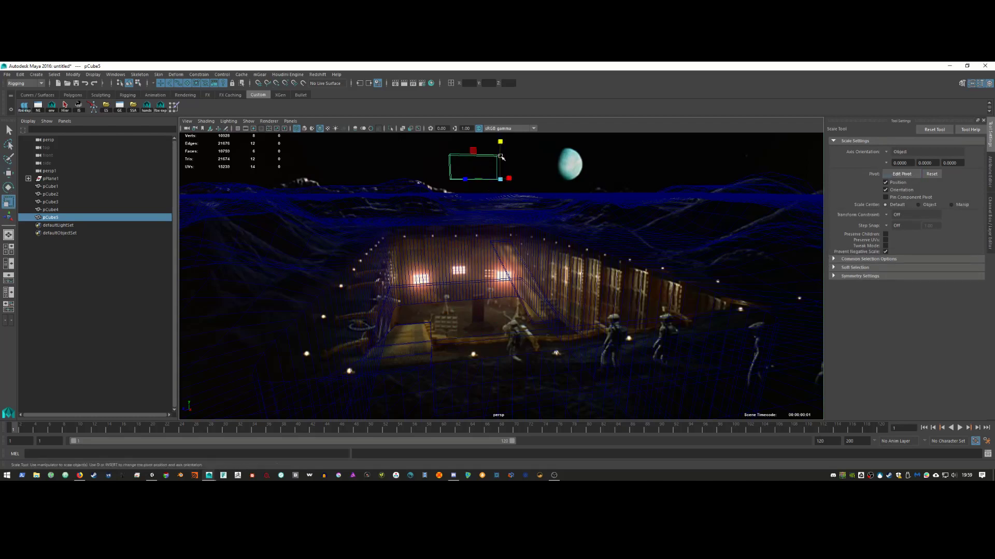
click(502, 159)
key(w)
click(499, 161)
drag(500, 161, 518, 289)
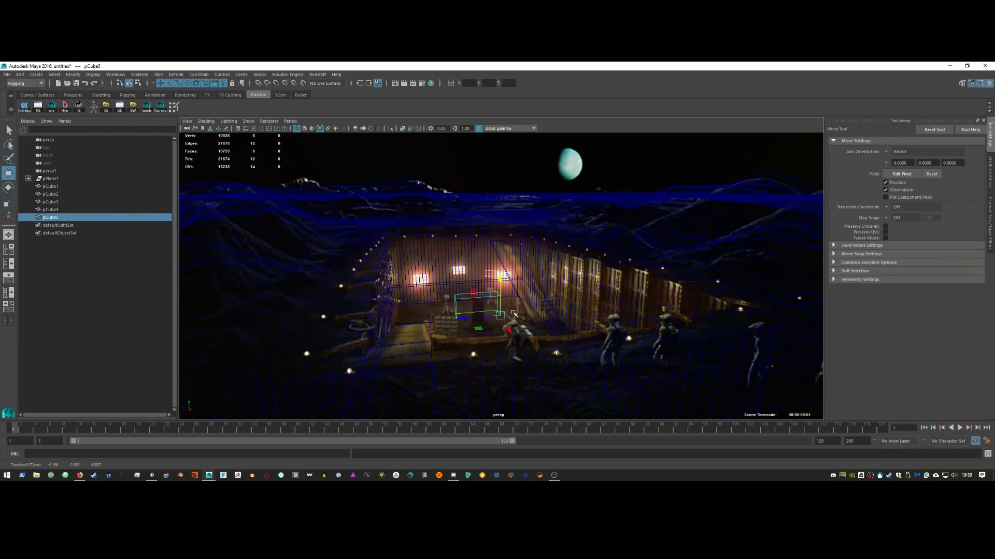
click(514, 308)
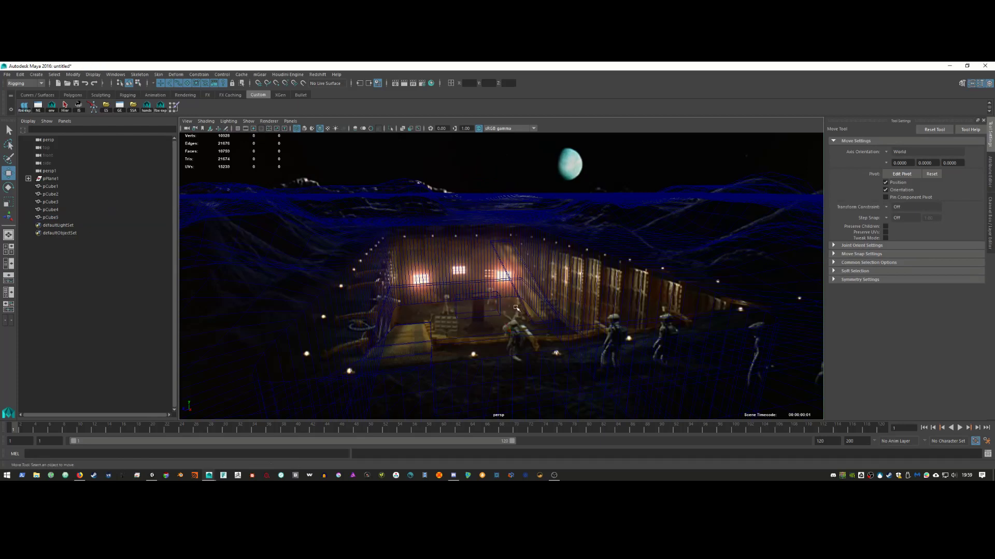
Step: Make pCube1 the live surface and slide pCube5 onto it
click(502, 277)
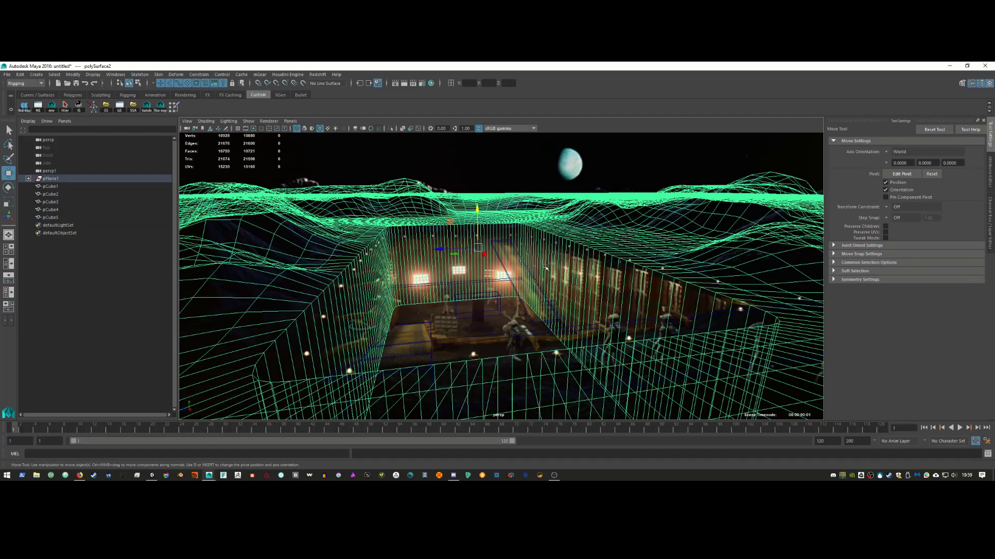
key(5)
click(516, 314)
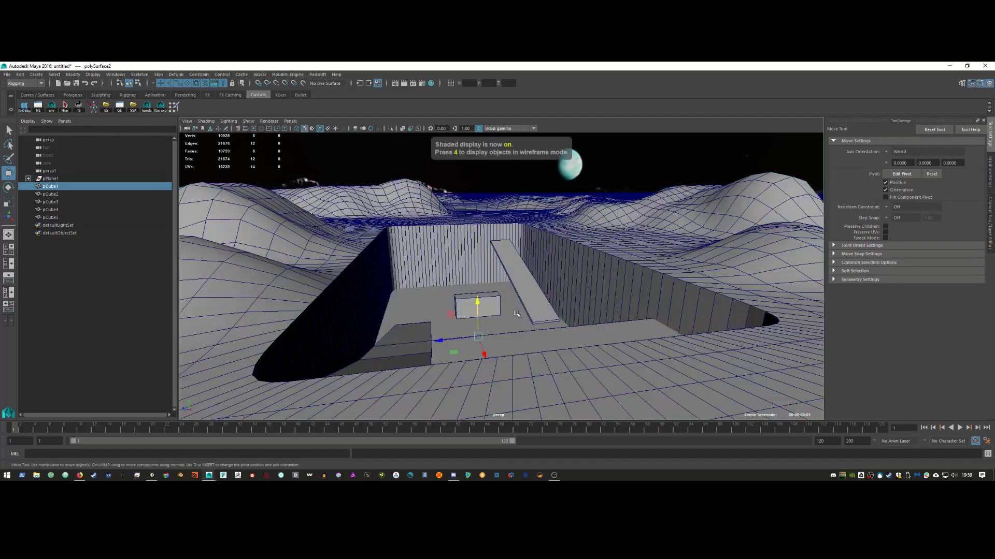
click(303, 83)
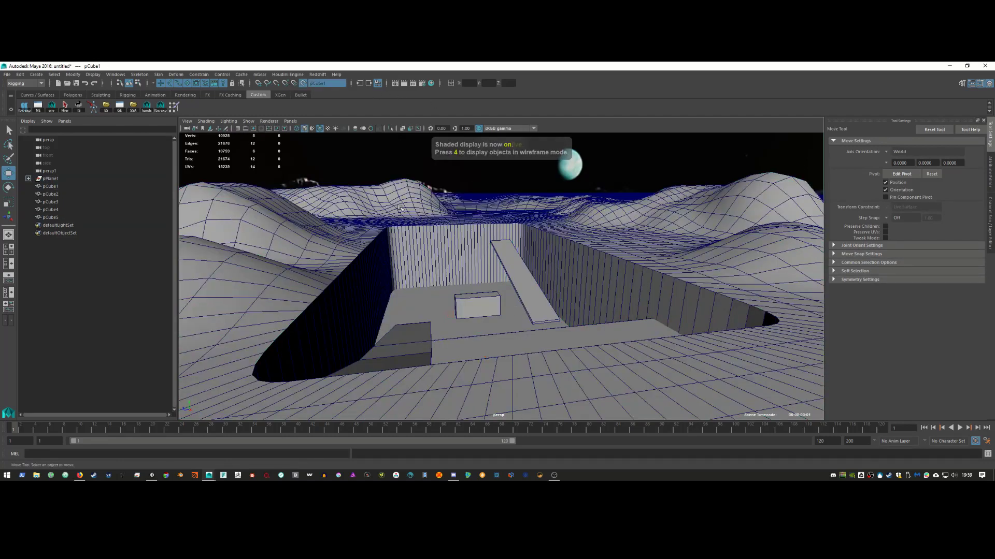
click(492, 304)
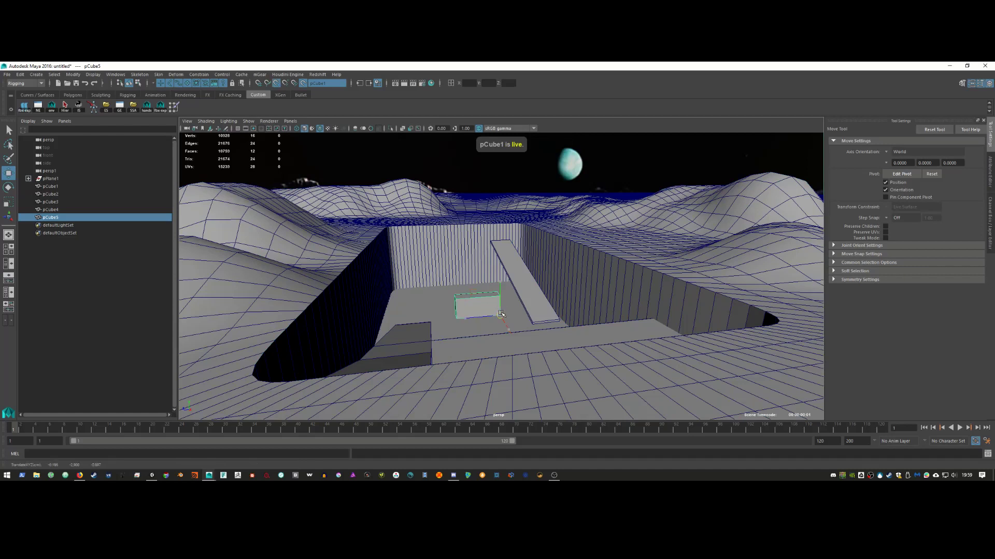
mouse_move(504, 314)
mouse_down()
mouse_move(495, 335)
mouse_move(505, 313)
mouse_move(481, 317)
mouse_move(498, 312)
mouse_up()
Step: Shrink pCube5, nudge it into place, then stretch it taller and narrow it along X
key(r)
key(4)
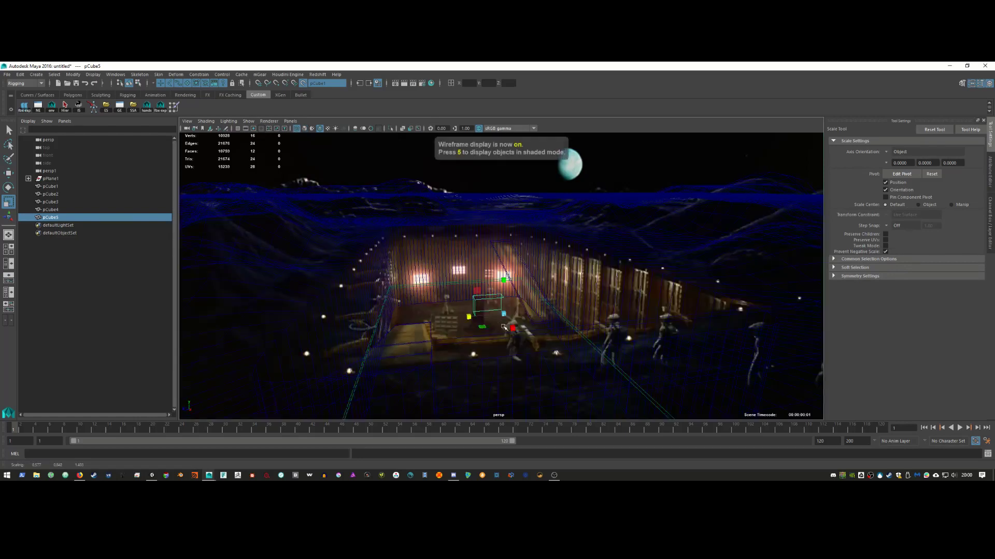
drag(513, 328, 541, 334)
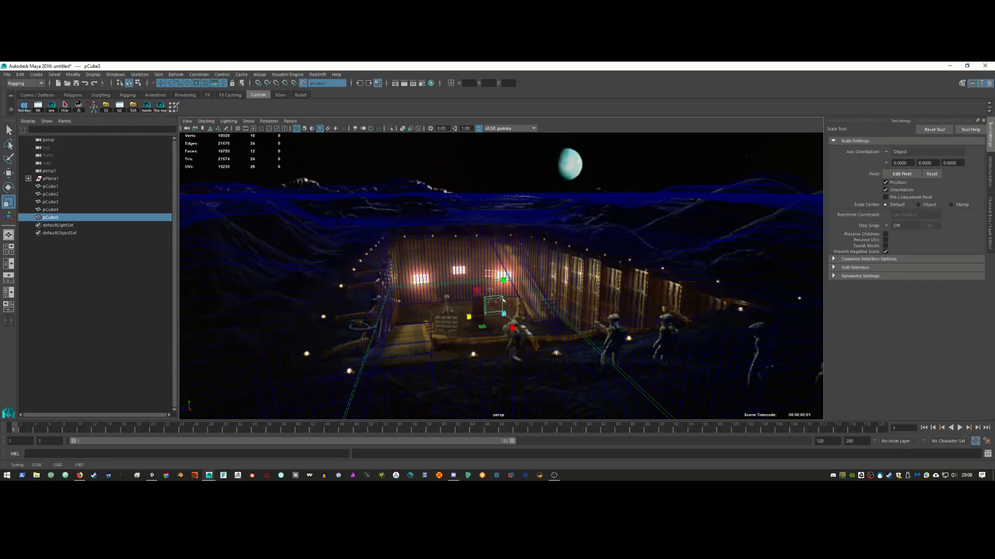
key(w)
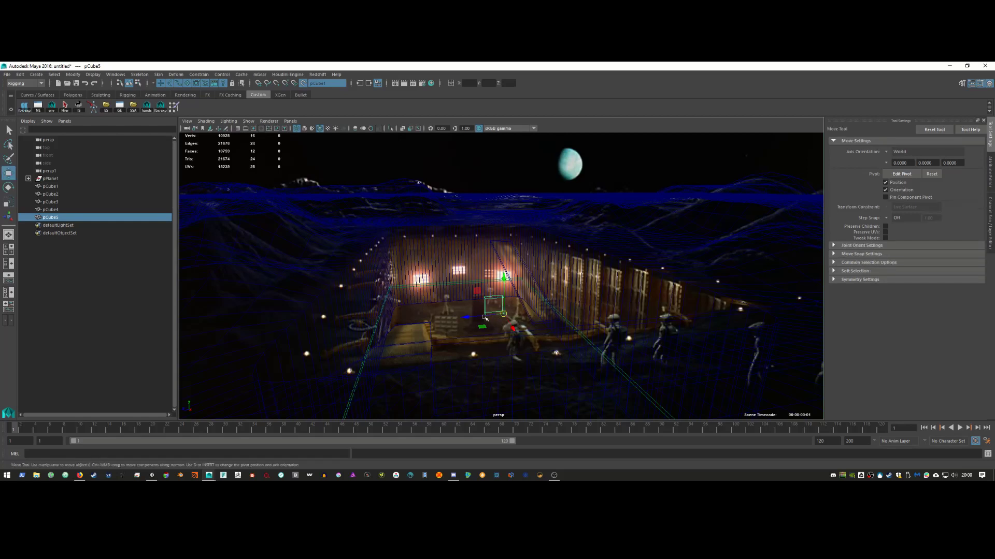
drag(492, 315, 483, 317)
mouse_move(478, 316)
mouse_down()
mouse_move(482, 325)
mouse_move(459, 329)
mouse_move(469, 332)
mouse_up()
key(r)
drag(487, 287, 488, 267)
drag(494, 344, 459, 333)
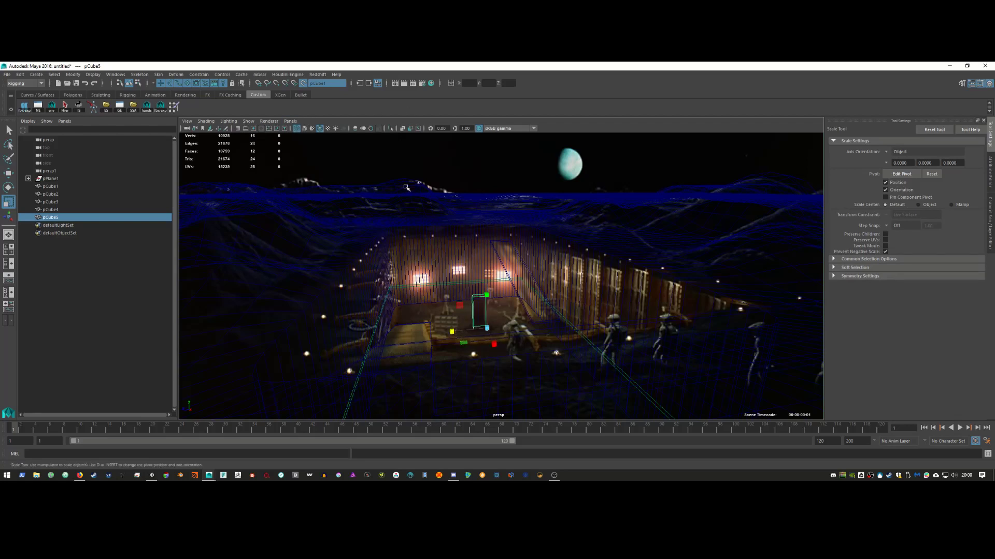
Step: Through the persp1 camera, scale pCube5 thinner along X
key(5)
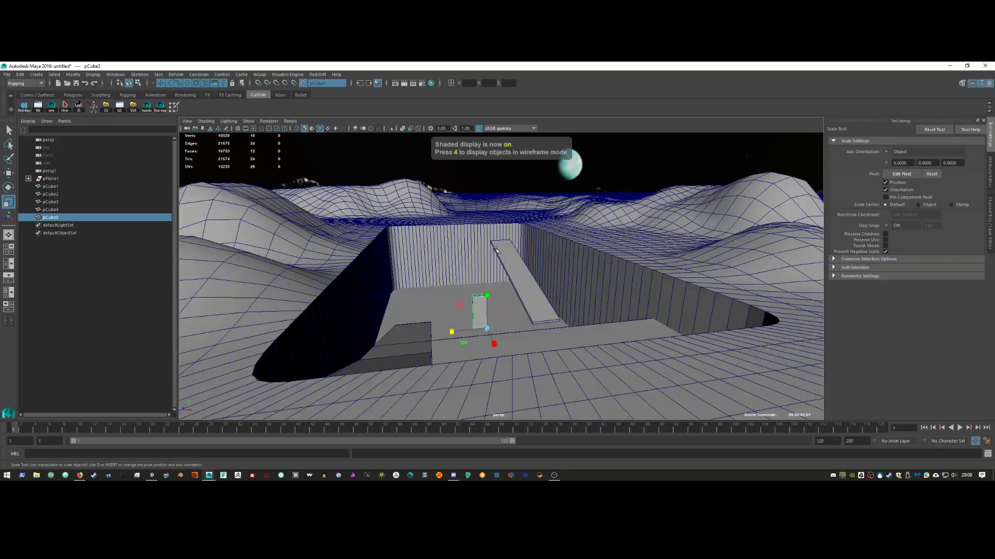
click(290, 121)
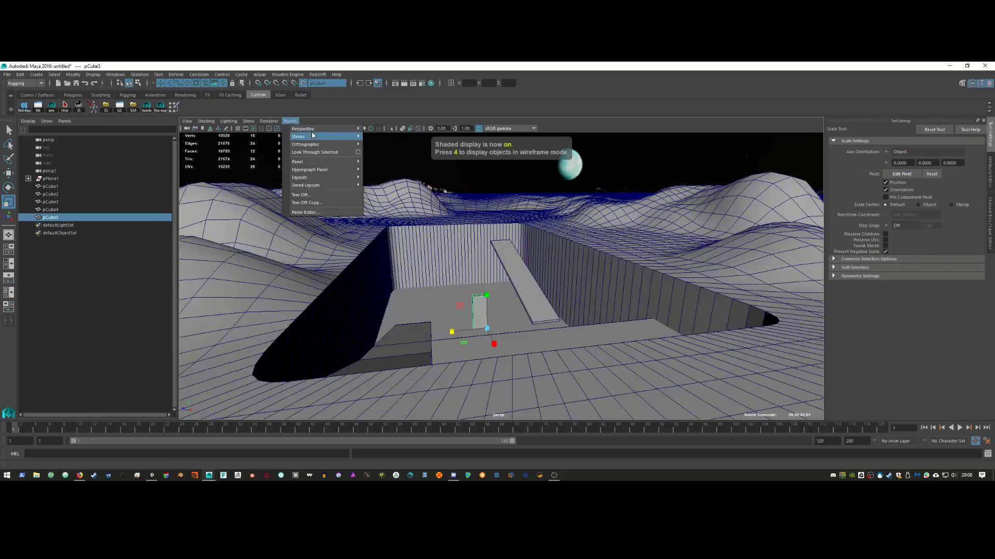
mouse_move(340, 128)
click(378, 129)
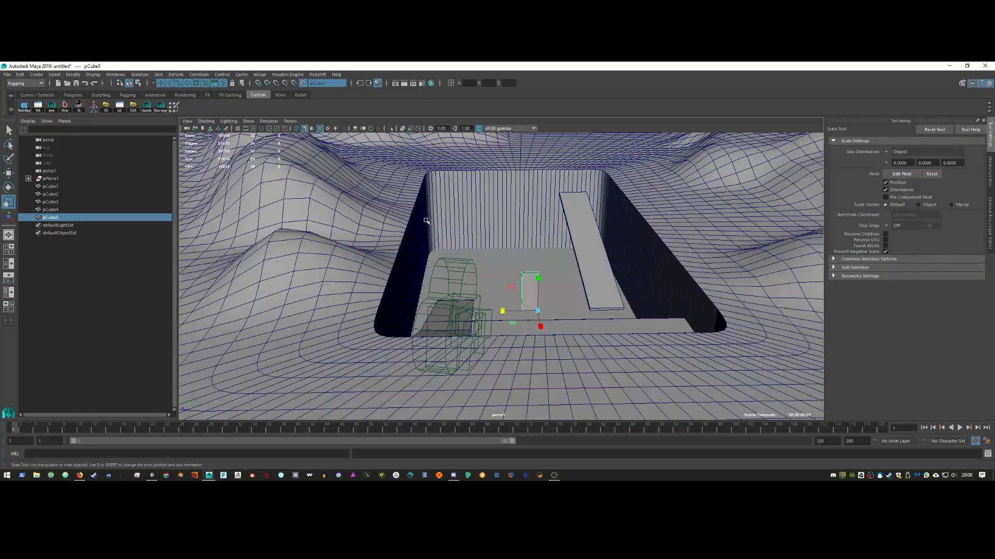
alt+drag(518, 269, 493, 264)
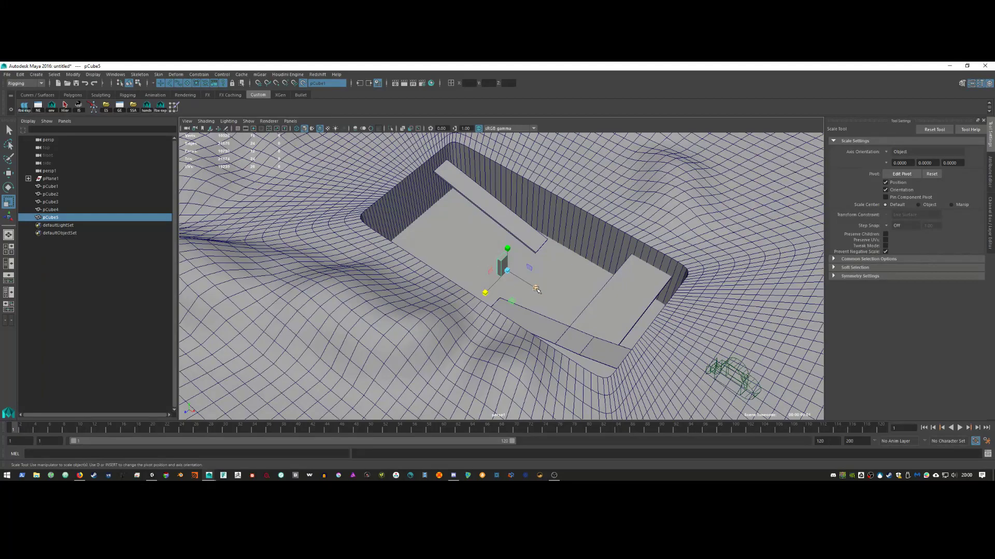
mouse_move(536, 289)
mouse_down()
mouse_move(545, 310)
mouse_move(522, 288)
mouse_up()
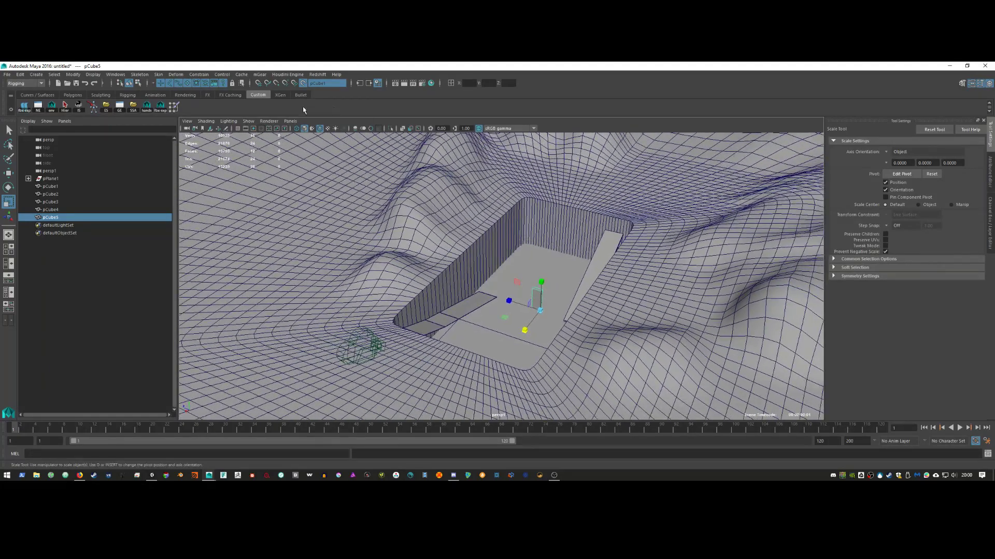
Step: Return to the persp camera in wireframe and select the terrain pPlane1
click(290, 120)
mouse_move(332, 128)
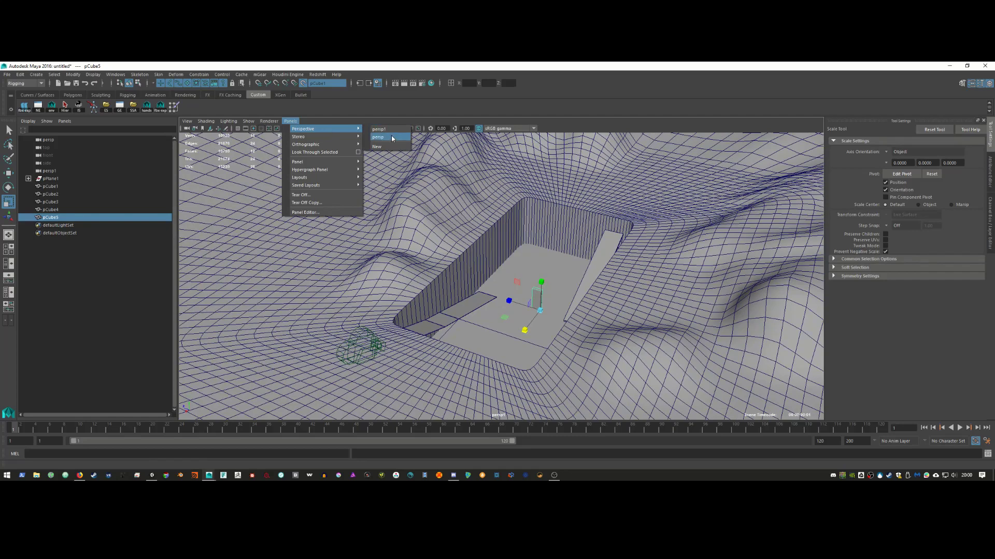
click(393, 138)
key(4)
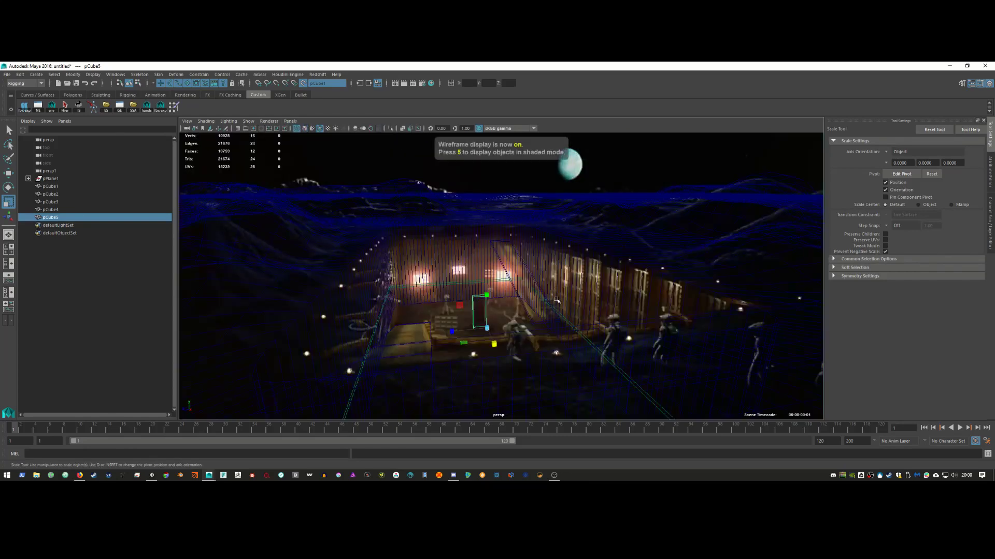
click(596, 280)
right_drag(611, 268, 634, 236)
click(627, 261)
Step: Select the edge loop around the pit rim and bevel it
right_click(635, 264)
double_click(689, 291)
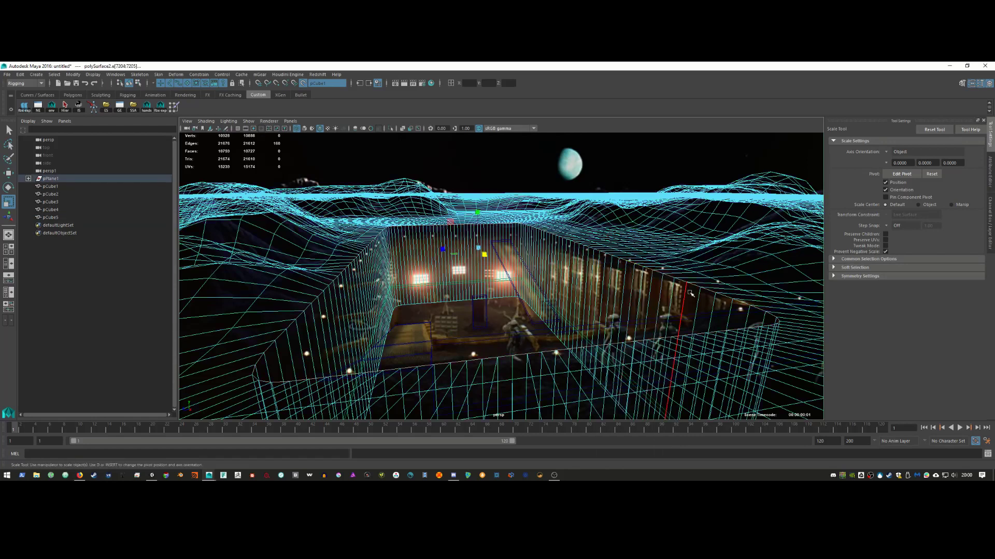
shift+right_drag(660, 278, 687, 279)
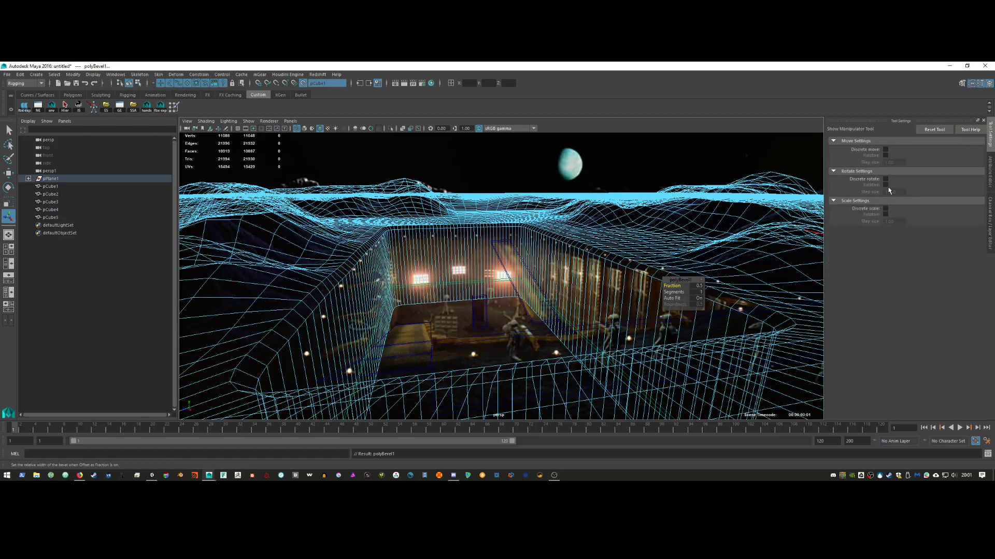
click(991, 213)
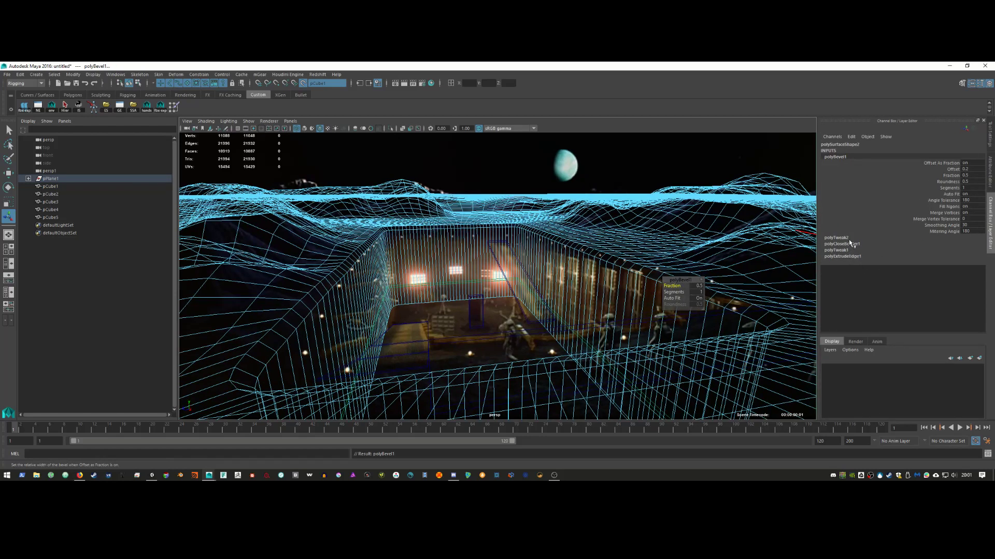
click(849, 245)
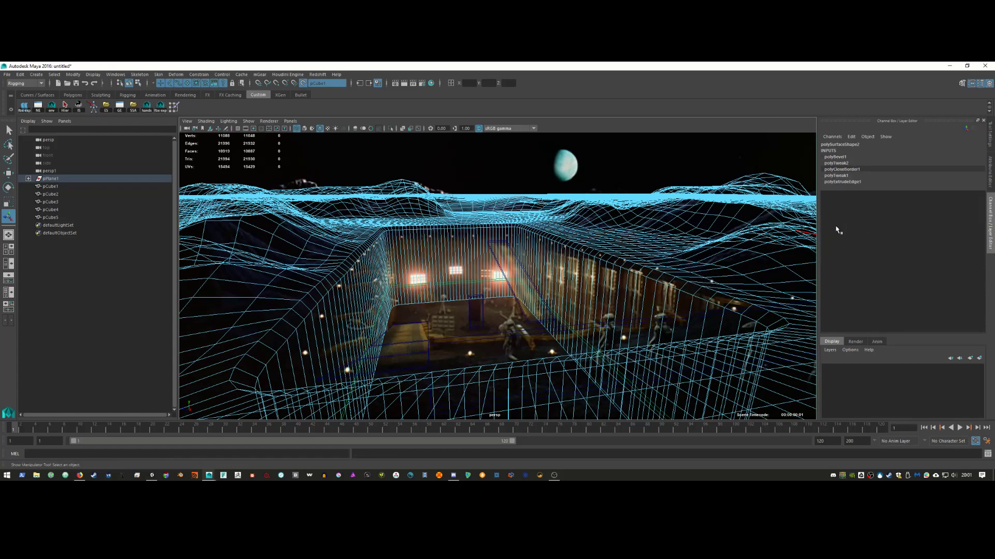
Step: Lower the polyBevel1 Fraction from 0.485 to about 0.147 and reselect the terrain object
click(834, 156)
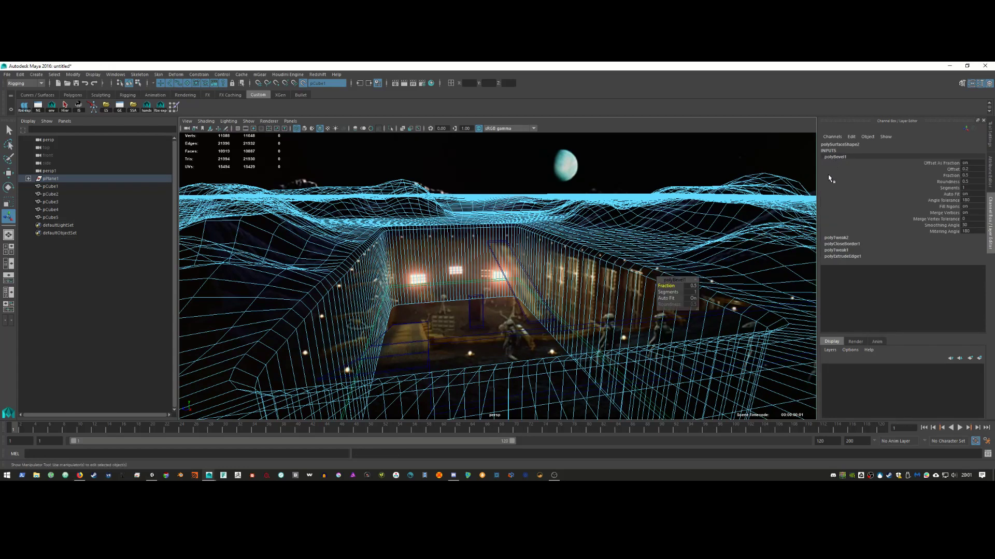
click(951, 169)
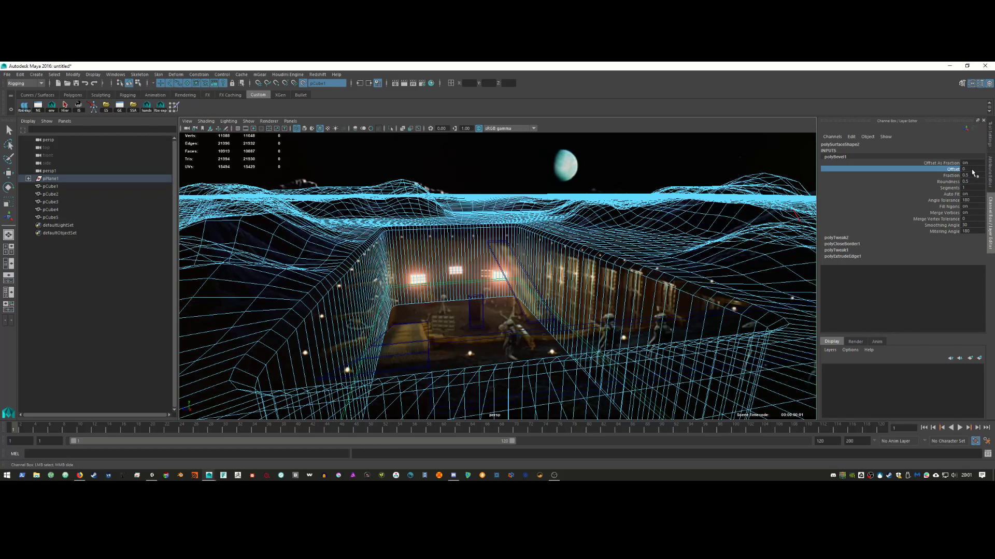
click(951, 183)
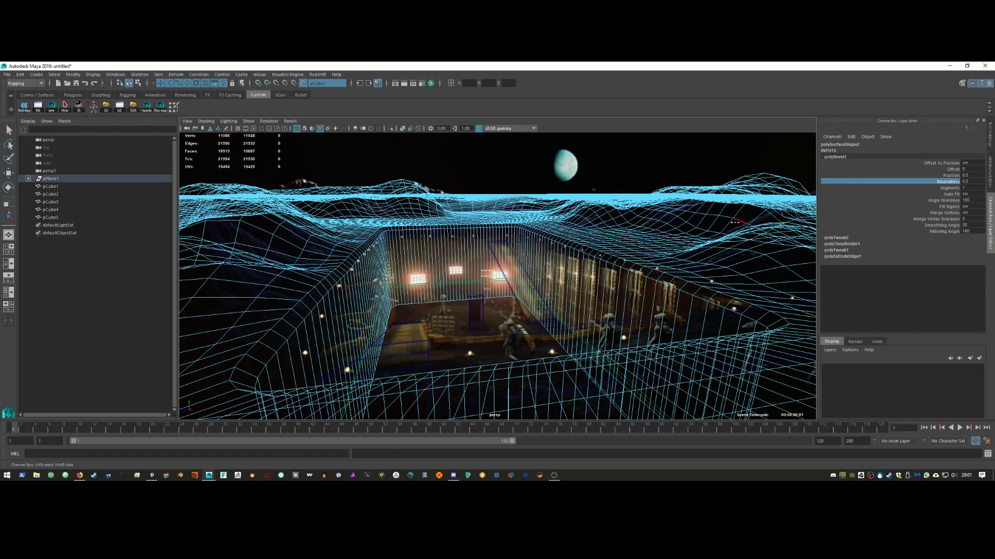
click(990, 173)
click(870, 144)
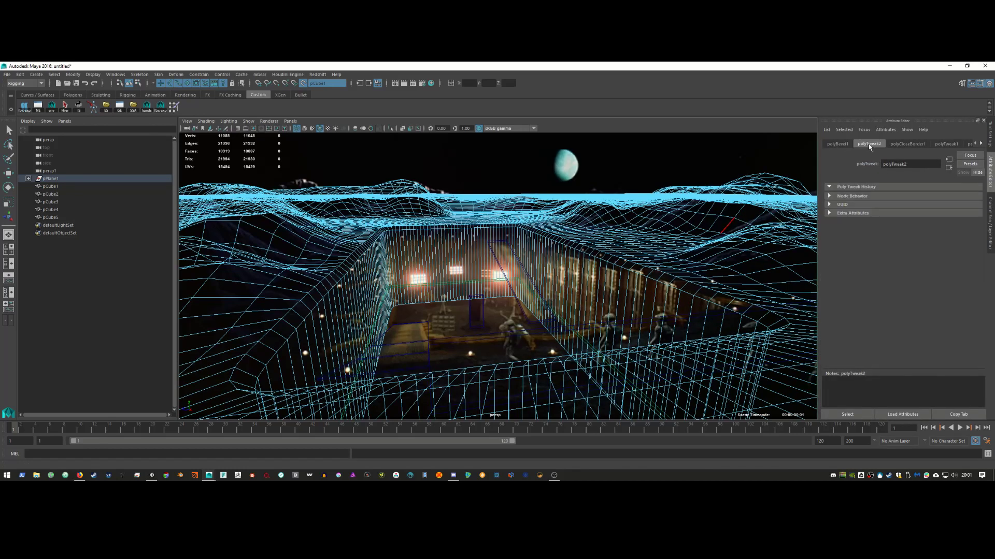
click(834, 144)
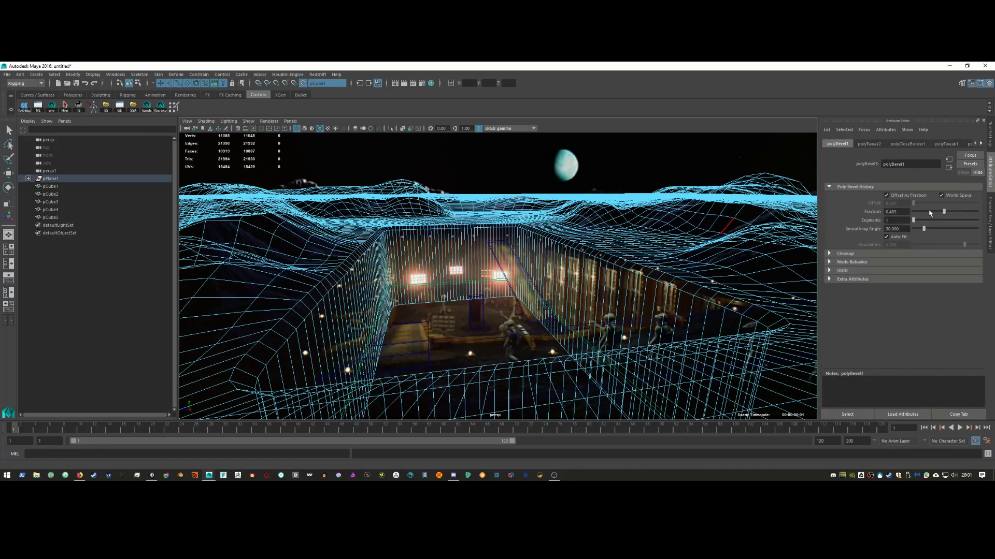
drag(930, 213, 920, 216)
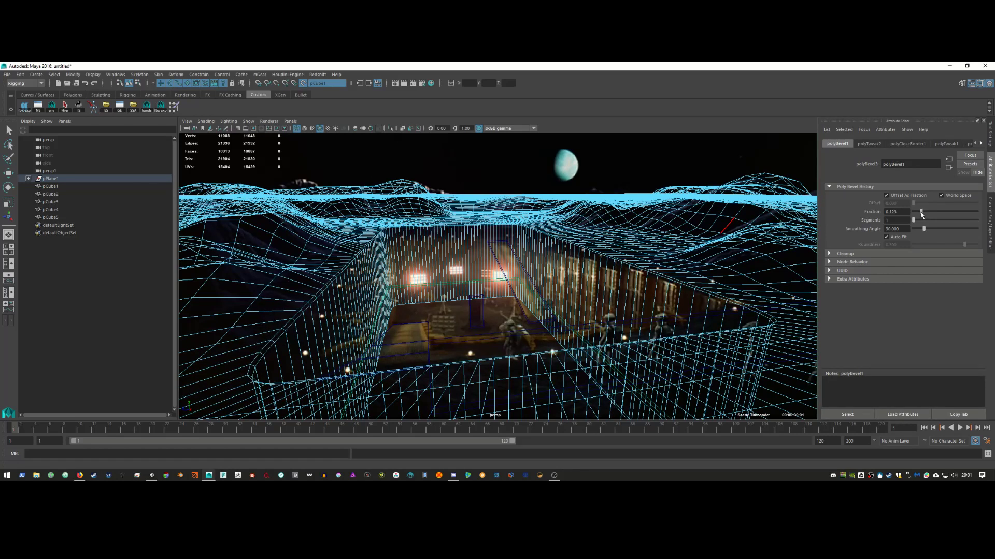
right_drag(698, 228, 708, 228)
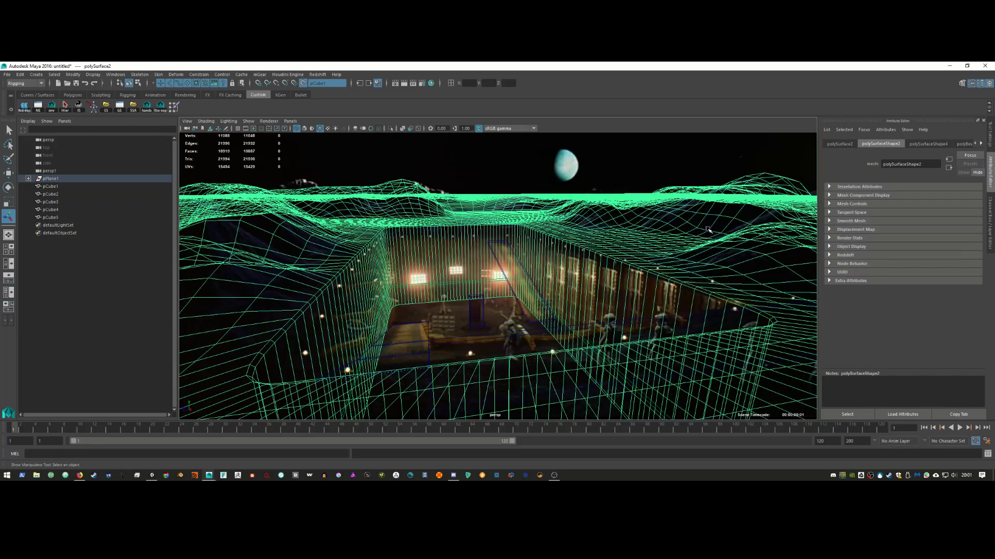
Step: Unparent polySurface2 from pPlane1 and delete the empty pPlane1
key(5)
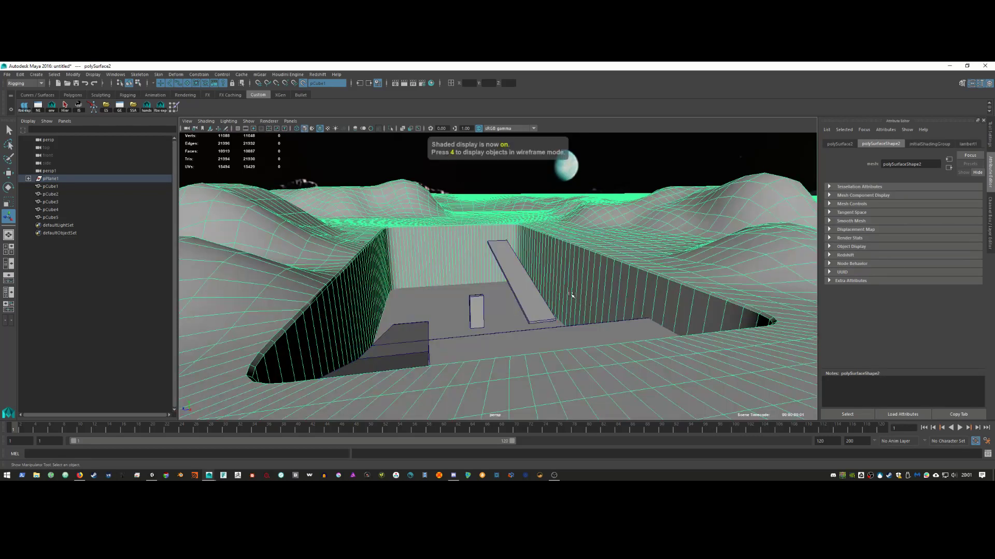
key(q)
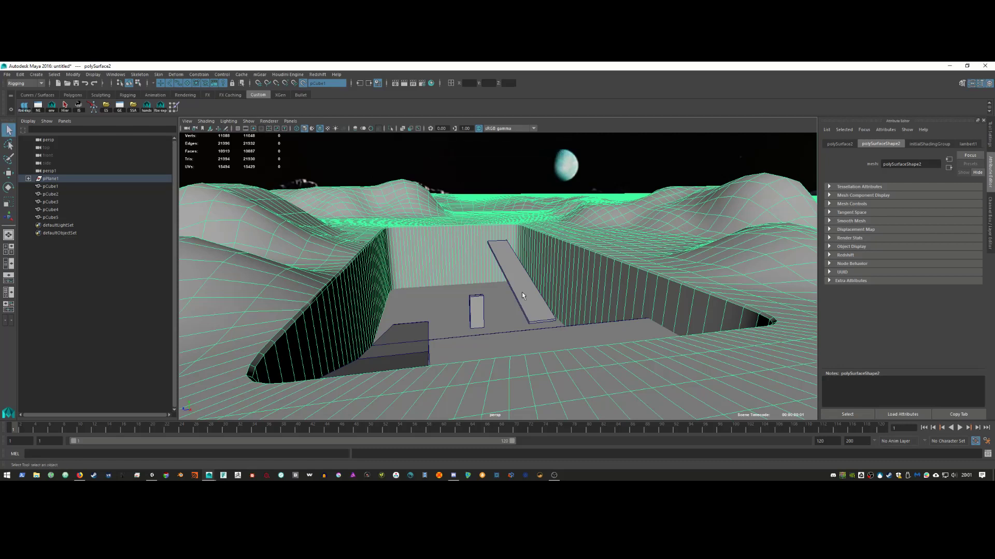
click(78, 179)
click(29, 178)
click(67, 186)
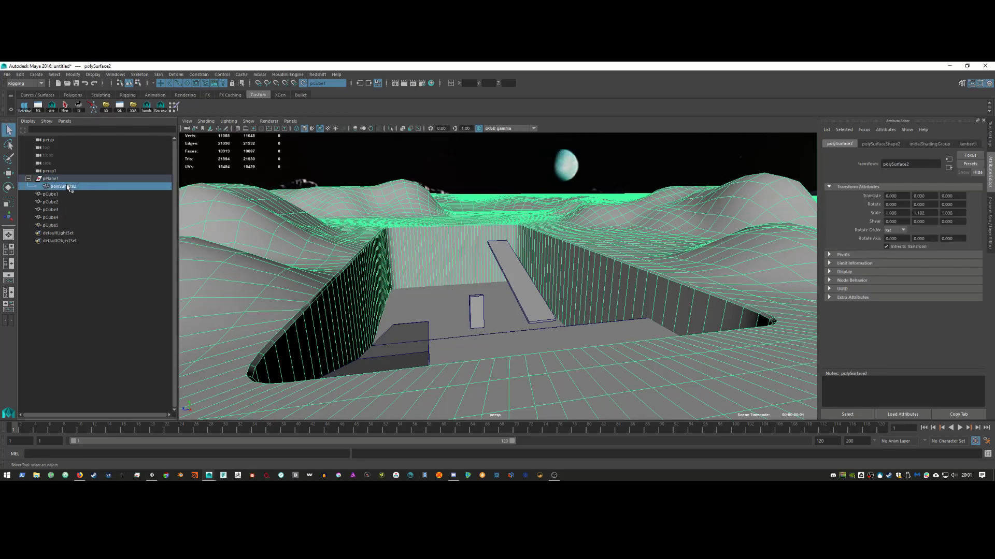
key(shift+p)
click(63, 180)
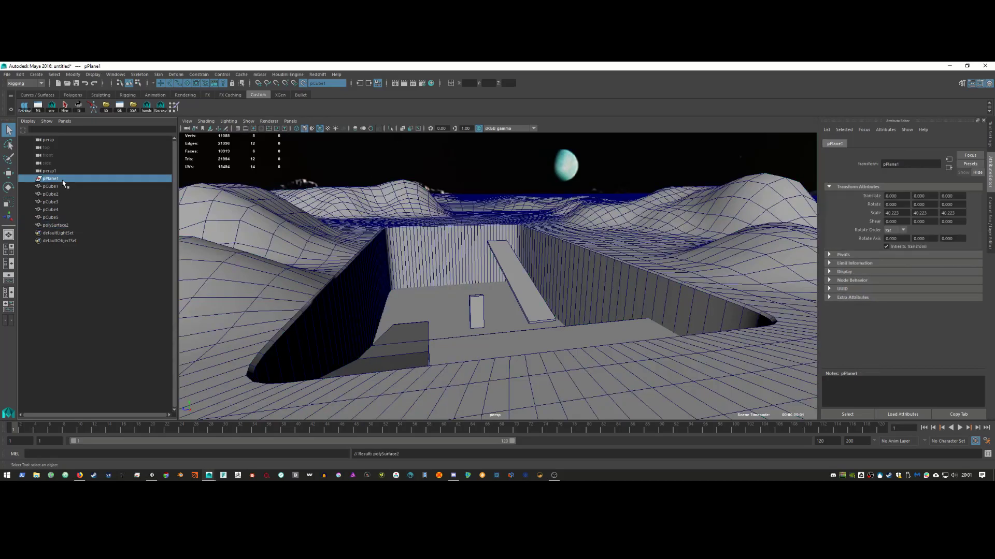
key(Delete)
Step: Rename polySurface2 to moon_ground and pCube5 to monolith
click(55, 218)
double_click(54, 217)
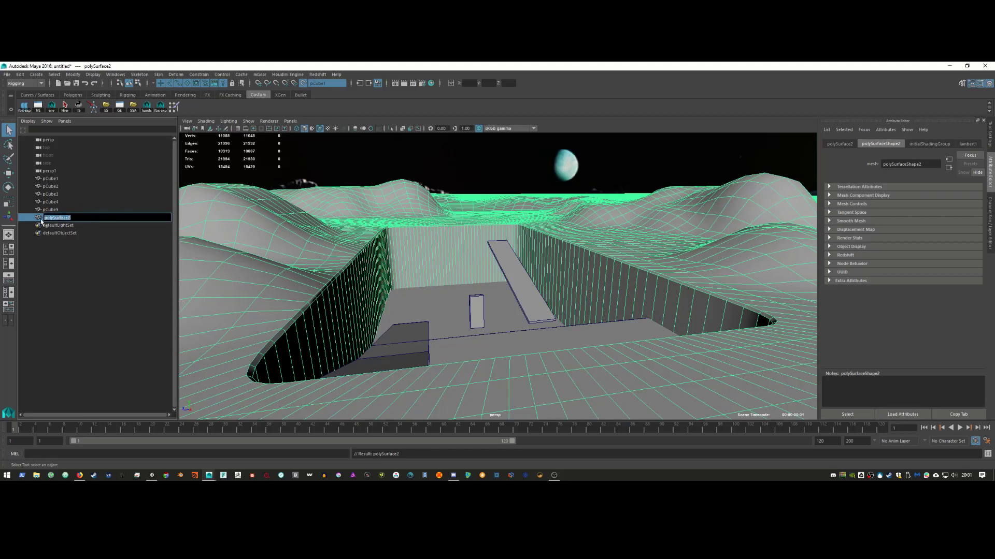
text(g)
text(oon_ground)
key(Return)
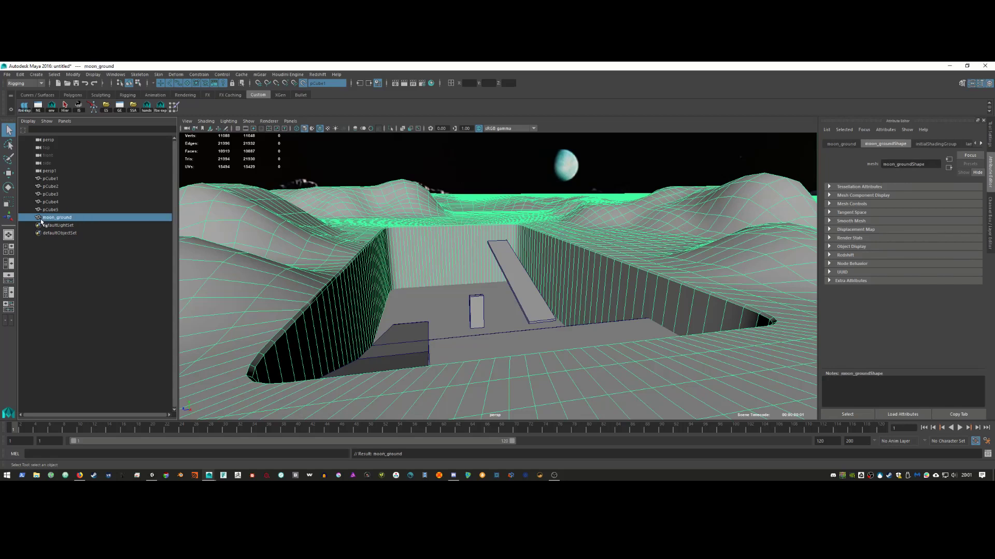
click(52, 210)
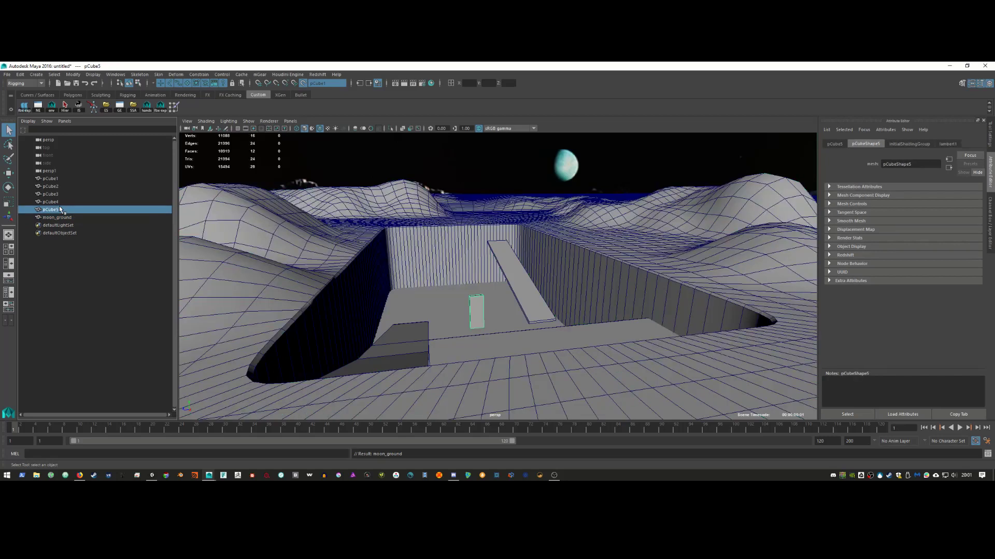
double_click(60, 210)
text(monoli)
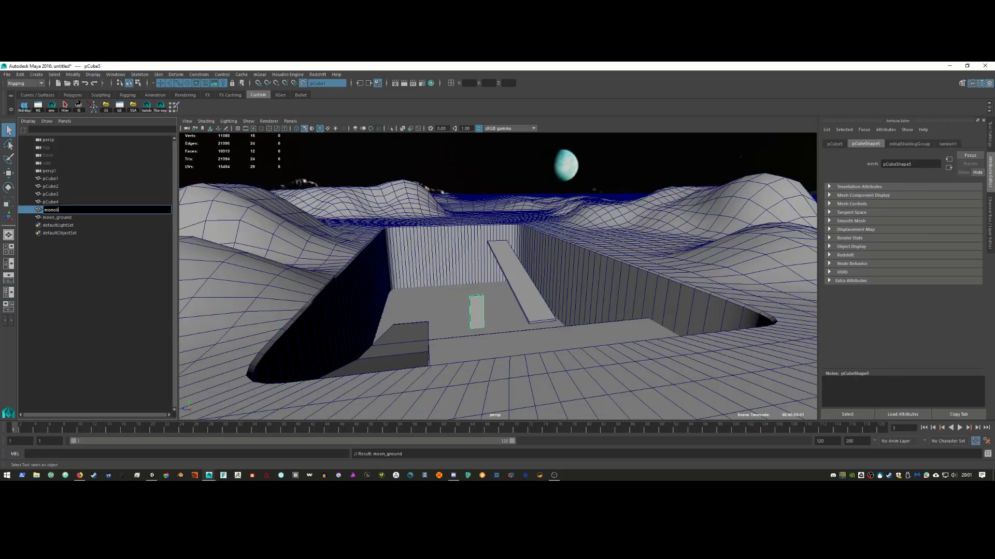
text(th)
key(Return)
Step: Check the 2001 reference video and rename pCube4 to platform
key(alt+Tab)
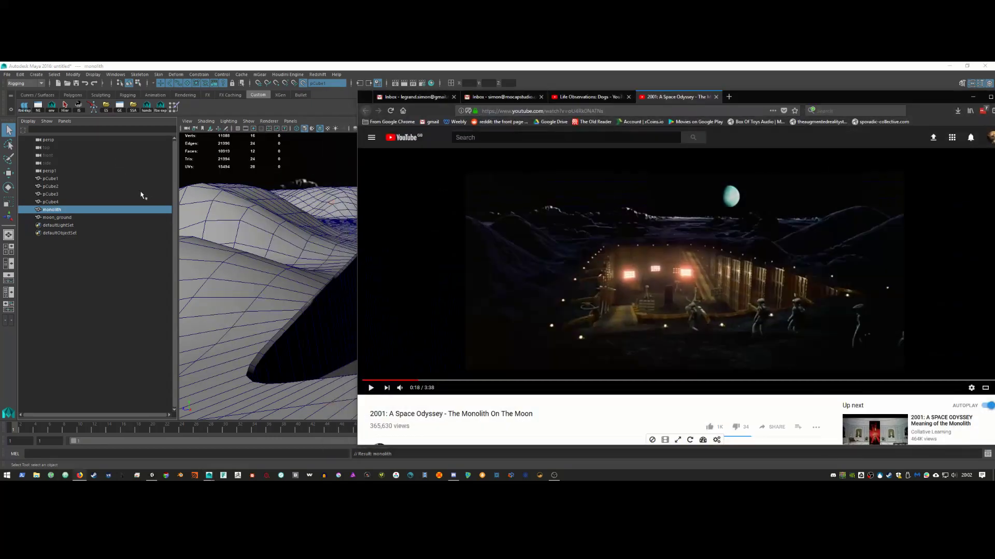
key(alt+Tab)
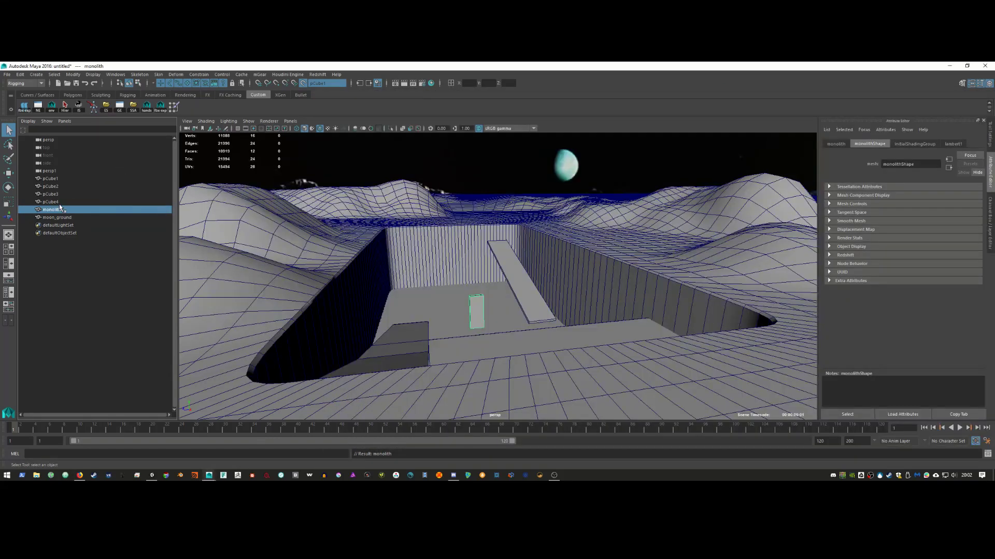
click(61, 202)
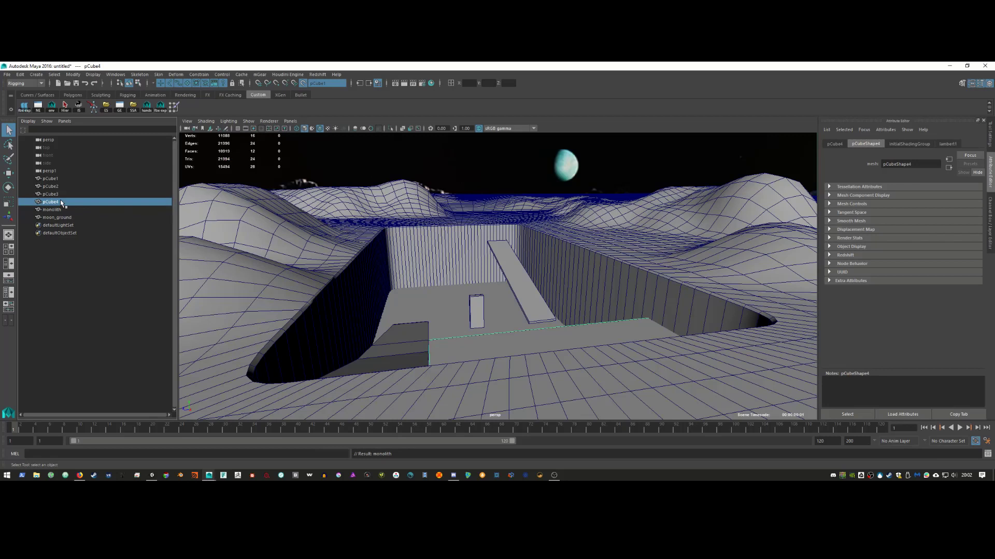
double_click(61, 202)
text(platform)
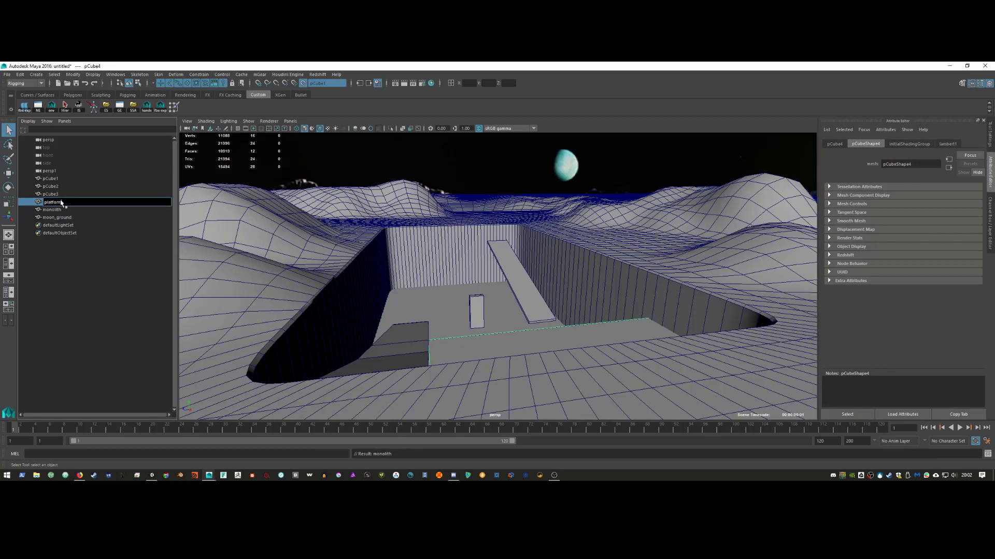
key(Return)
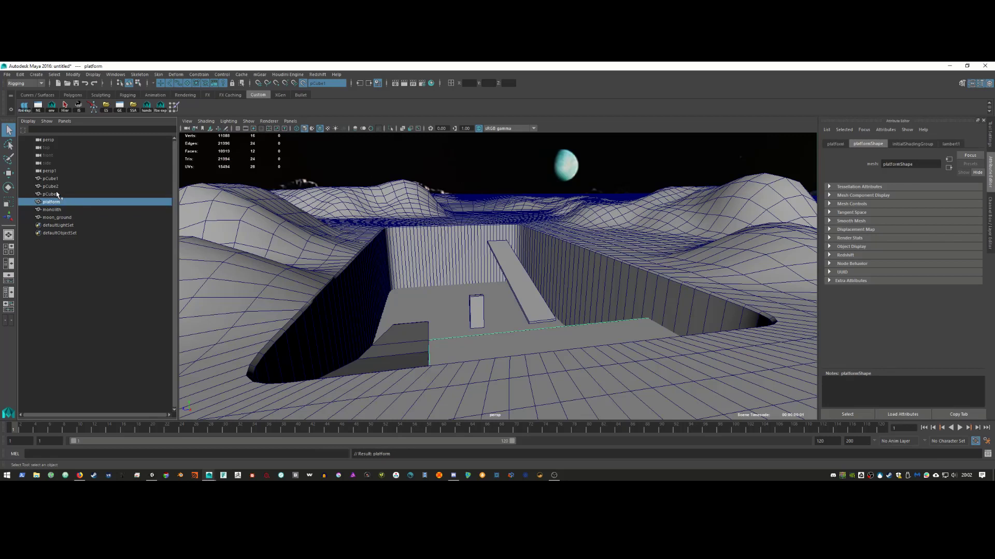
Step: Rename pCube3 to ramp_bg and pCube2 to ramp_fg
click(57, 194)
double_click(57, 194)
text(ramp)
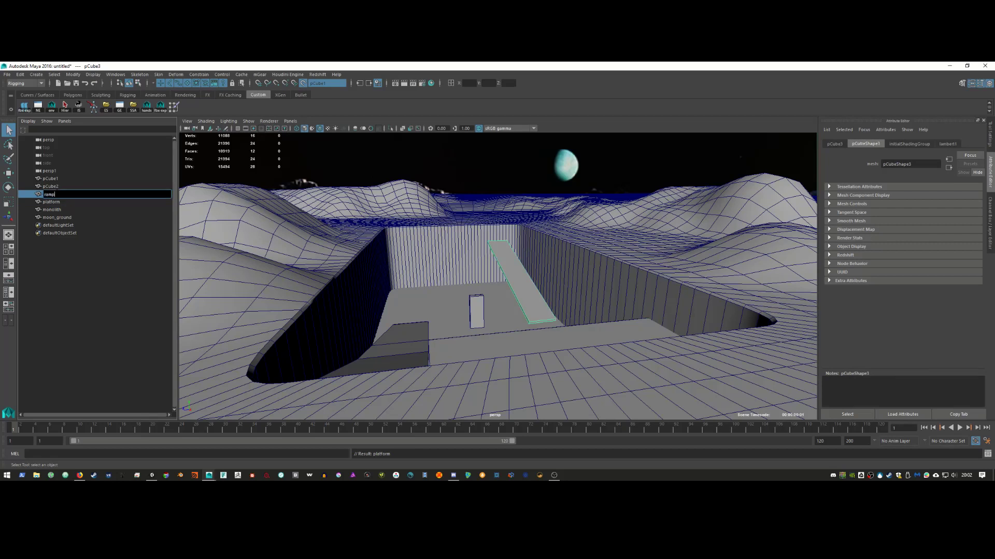
text(_bg)
key(Return)
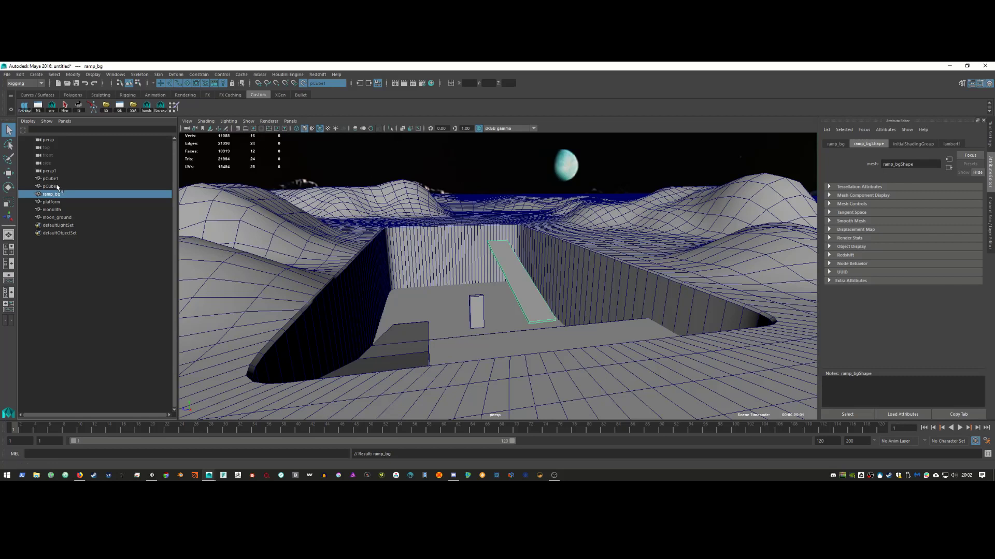
click(57, 186)
double_click(56, 186)
text(r)
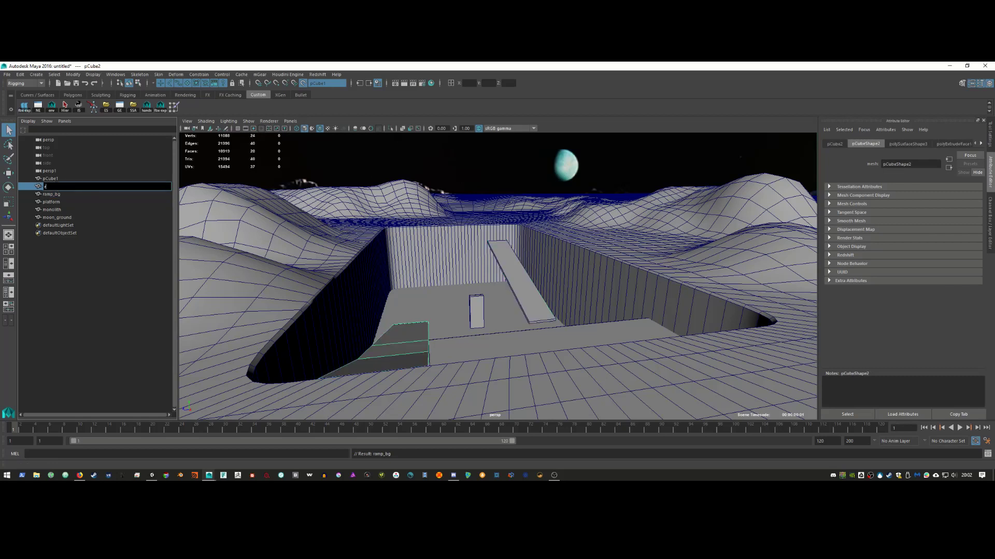
text(amp_fg)
key(Return)
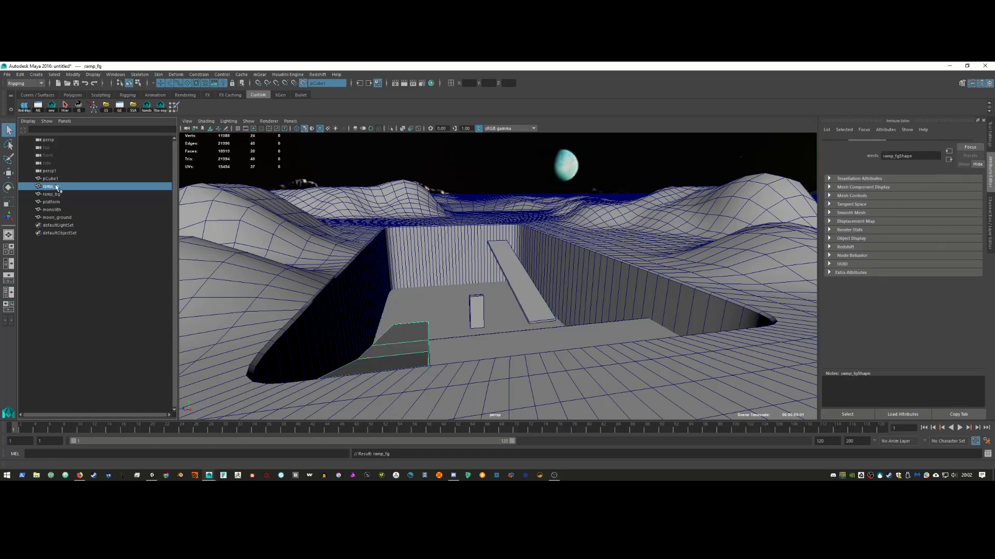
click(63, 178)
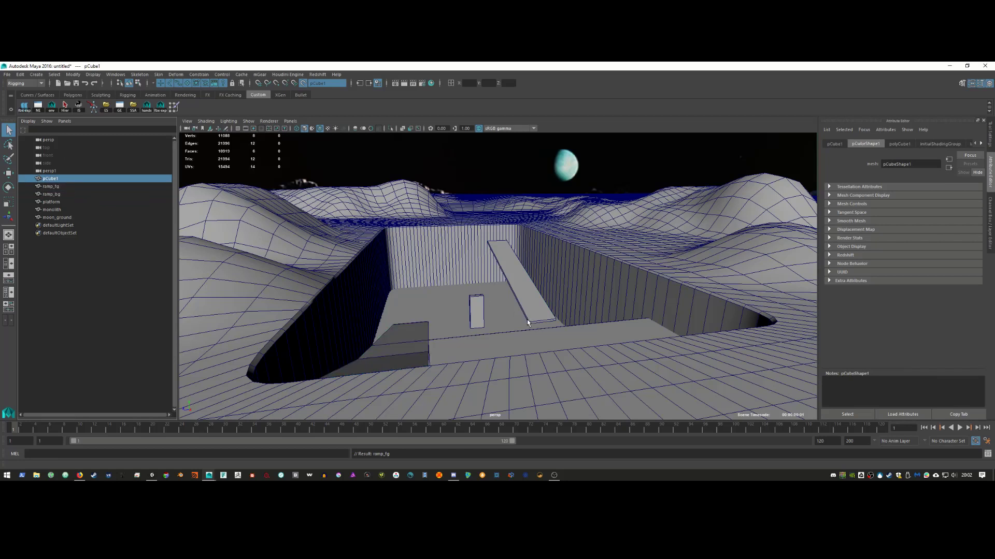
Step: Stretch pCube1 into a long thin strip
key(w)
key(ctrl+z)
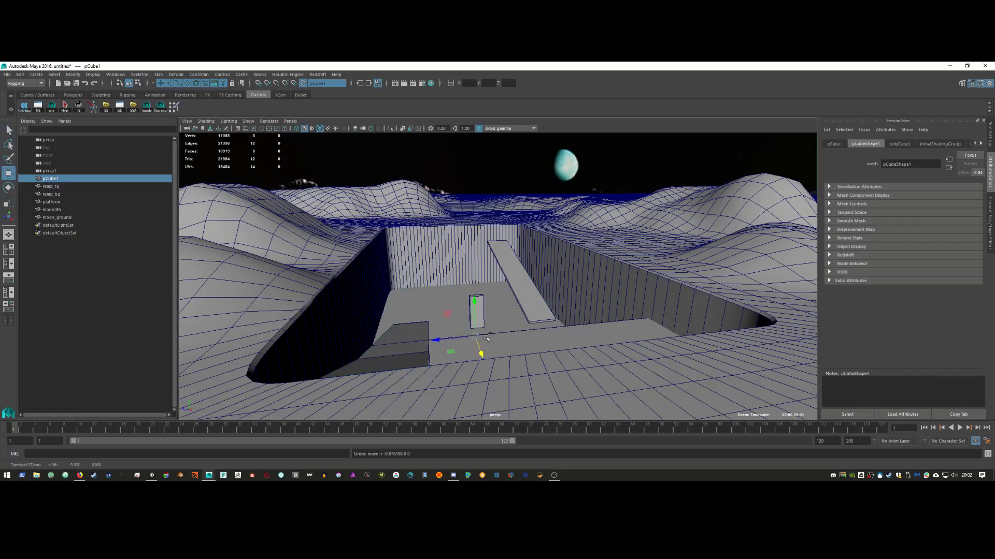
key(r)
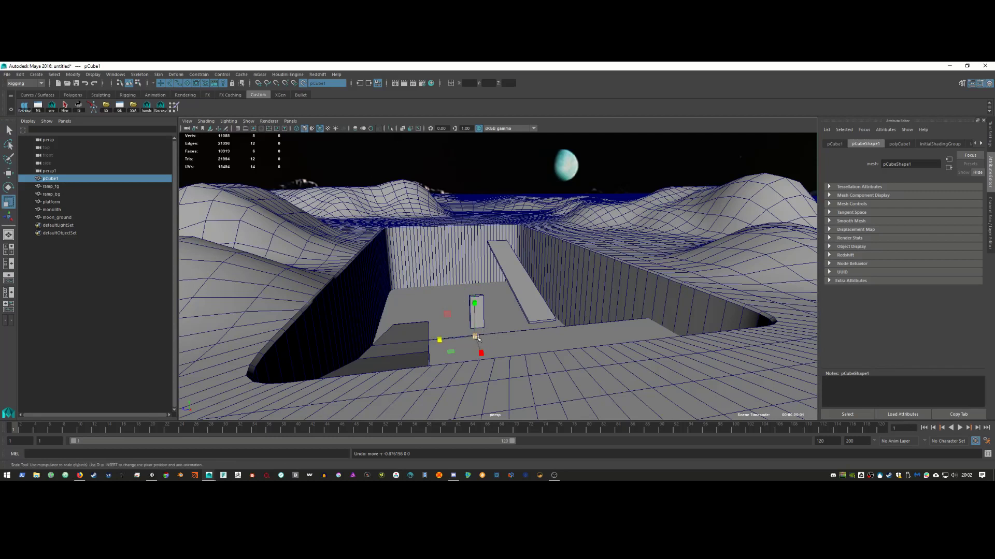
drag(476, 339, 438, 343)
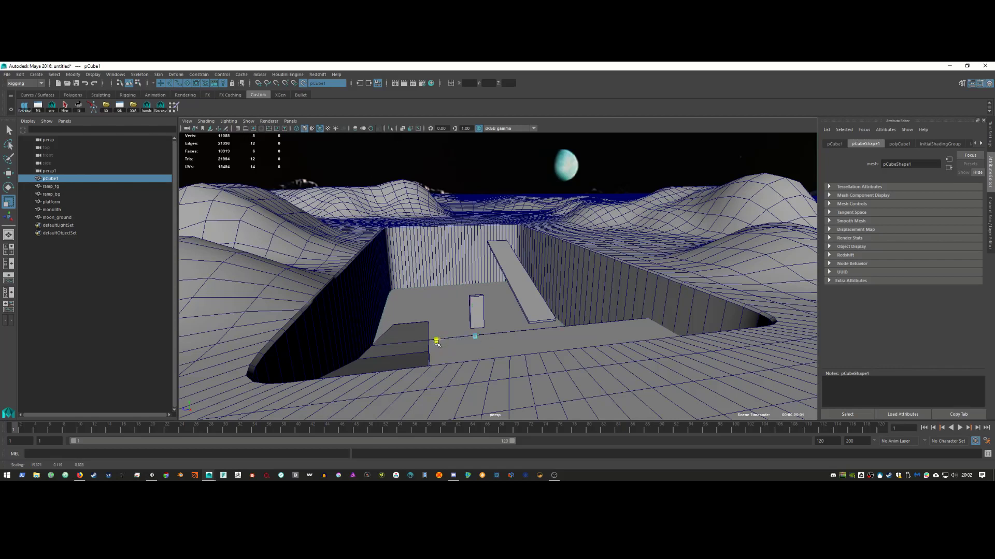
Step: Turn off Make Live, rename pCube1 to floor, and select all six meshes
click(303, 83)
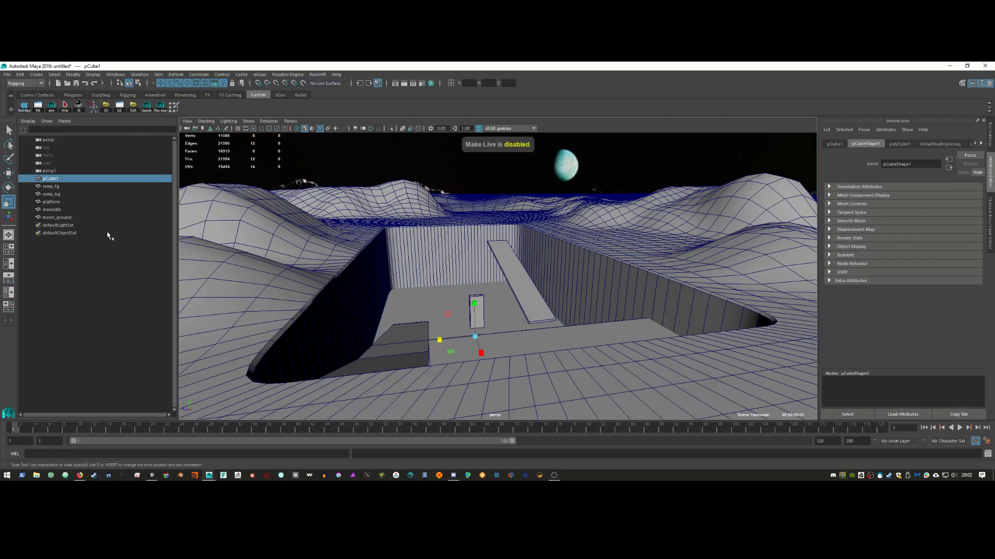
double_click(57, 179)
text(floor)
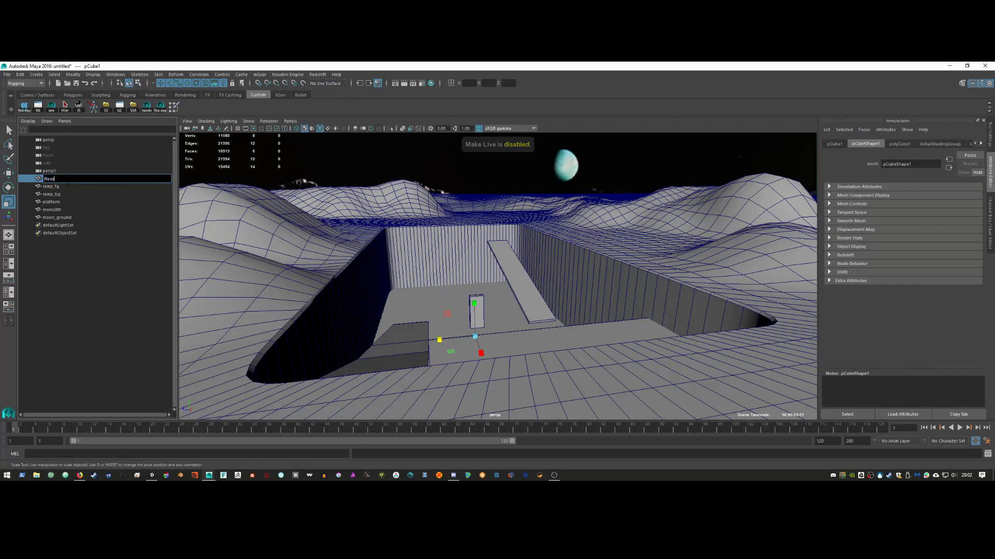
key(Return)
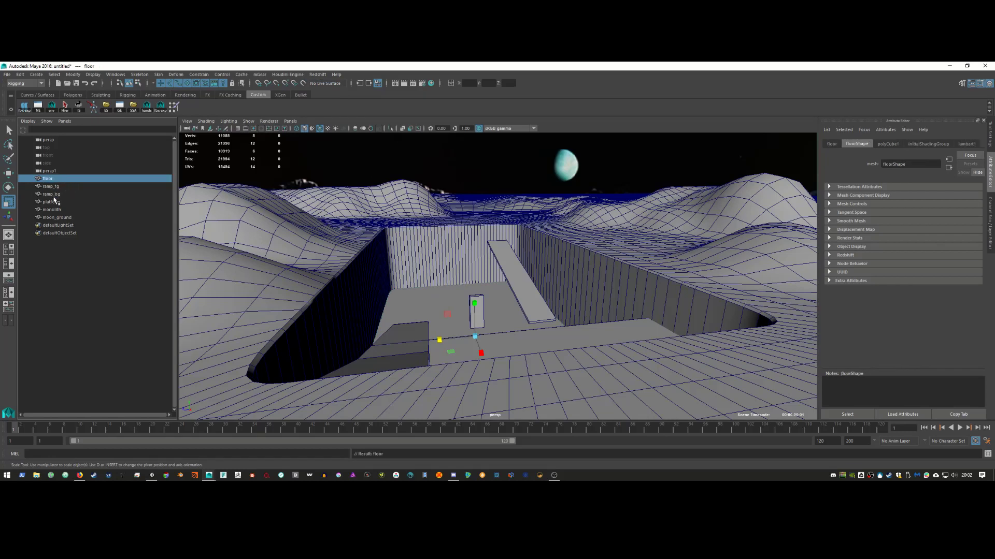
shift+click(61, 218)
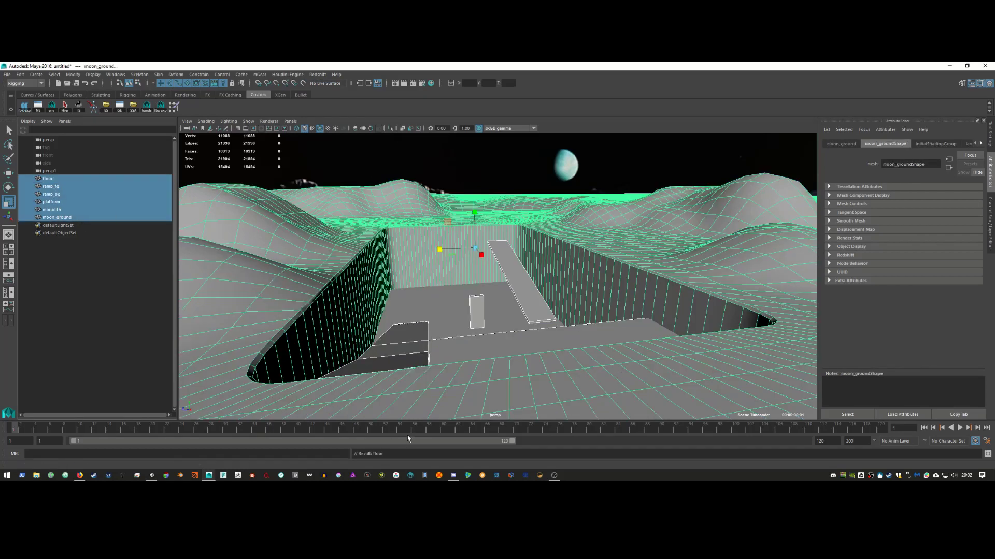
Step: Save the scene to the Desktop as mono.ma and select the persp camera
click(8, 74)
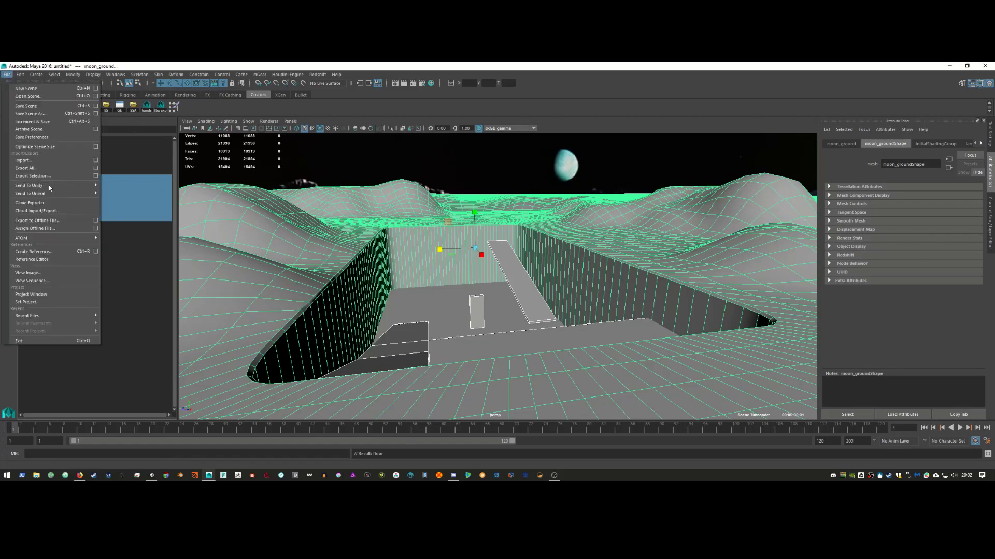
click(20, 74)
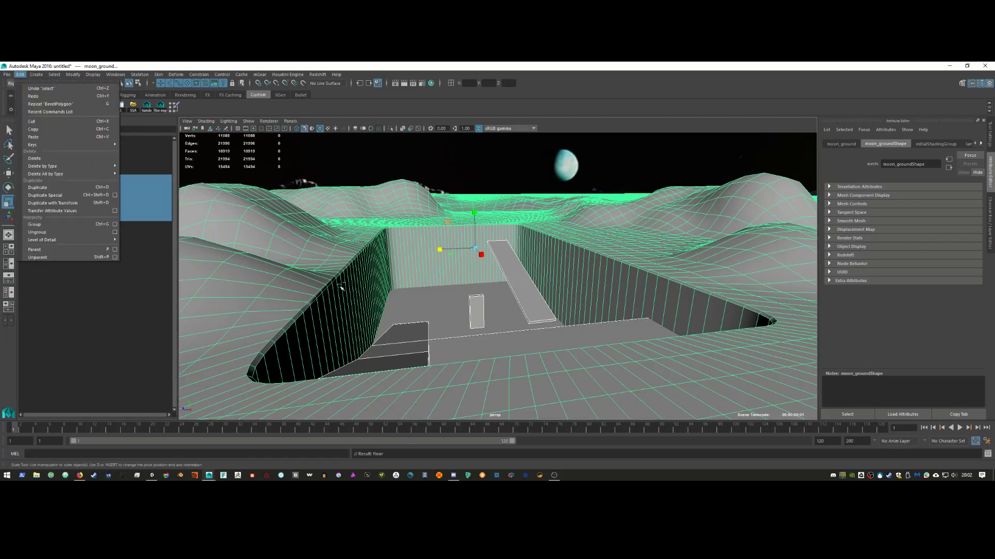
key(Escape)
key(ctrl+shift+s)
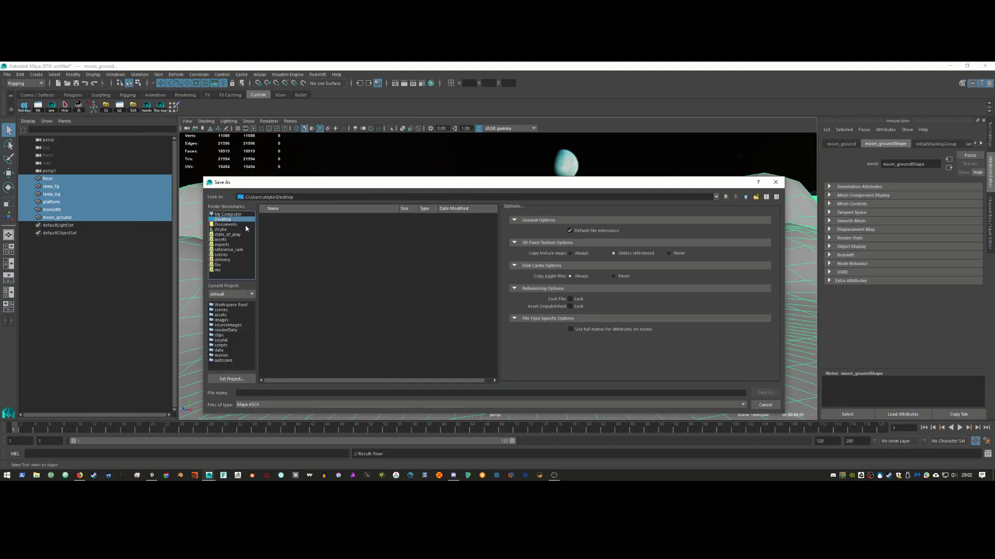
click(348, 393)
text(test)
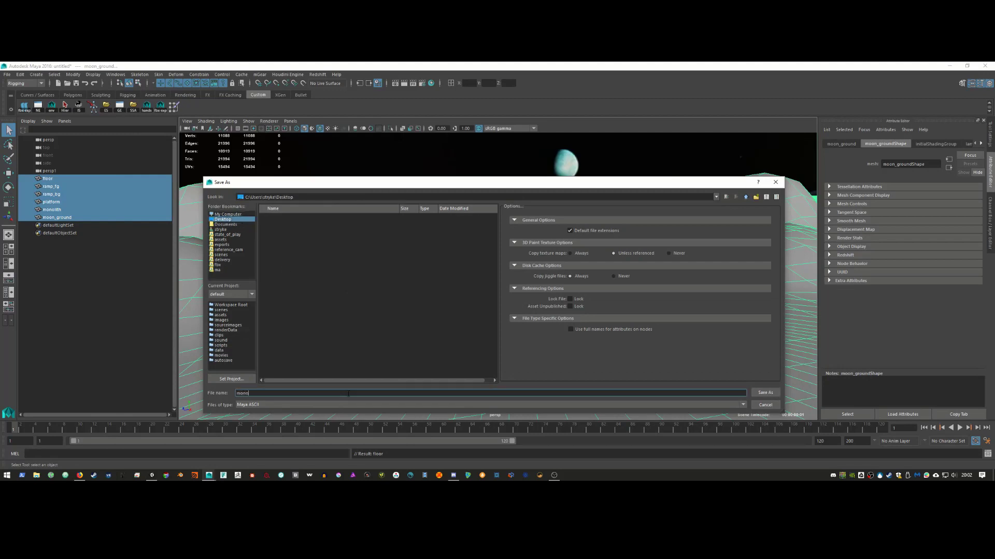
key(Return)
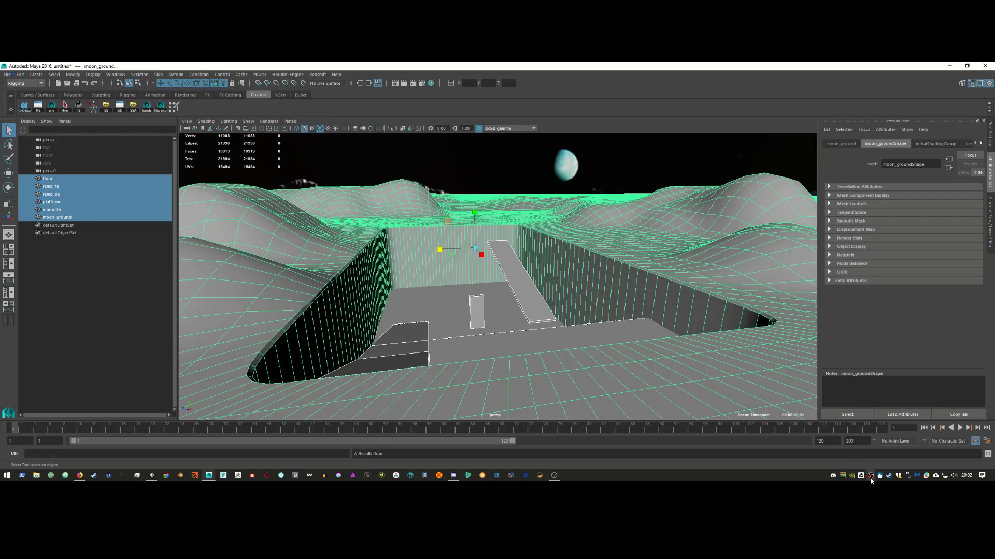
right_click(870, 475)
click(884, 456)
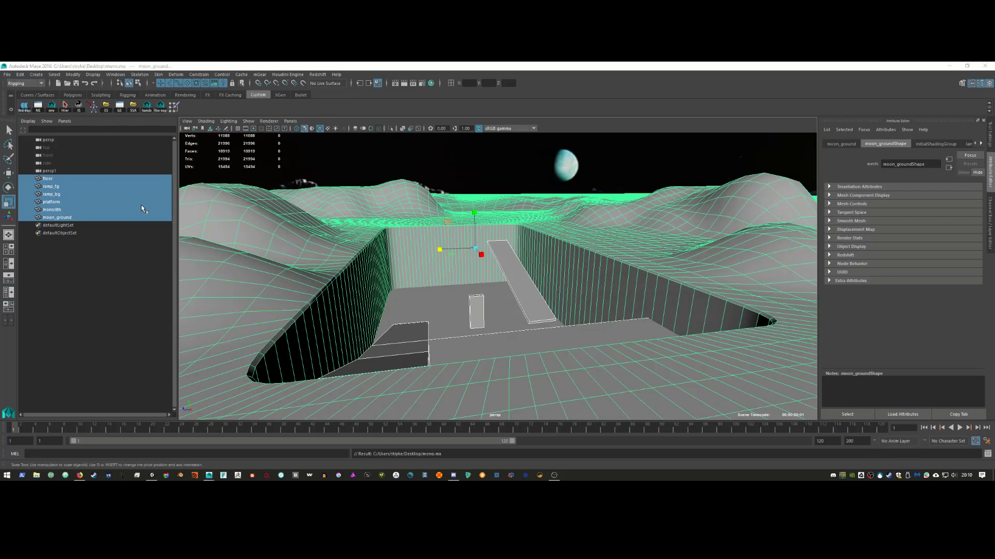
click(60, 141)
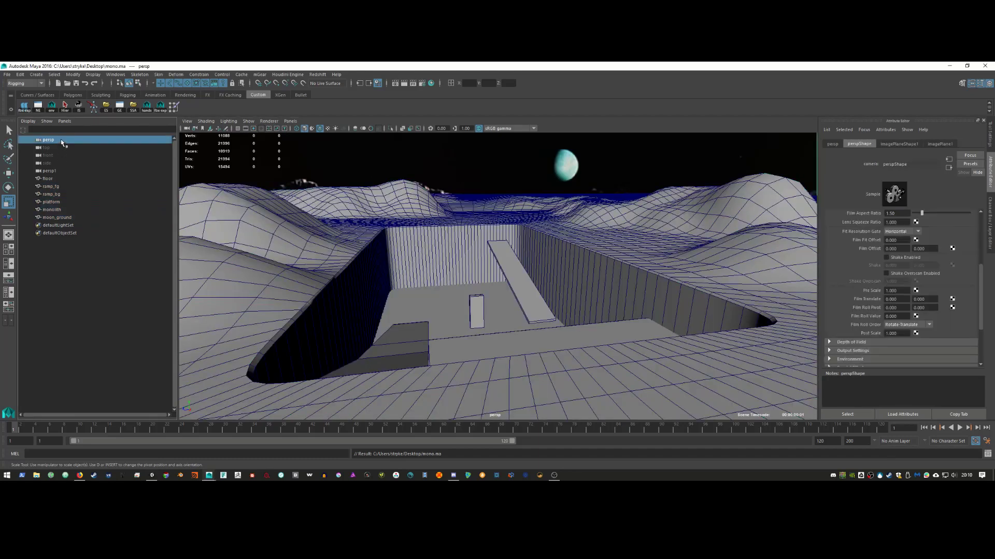
Step: Duplicate the persp camera, rename the copy cam, and select it with the meshes
key(ctrl+d)
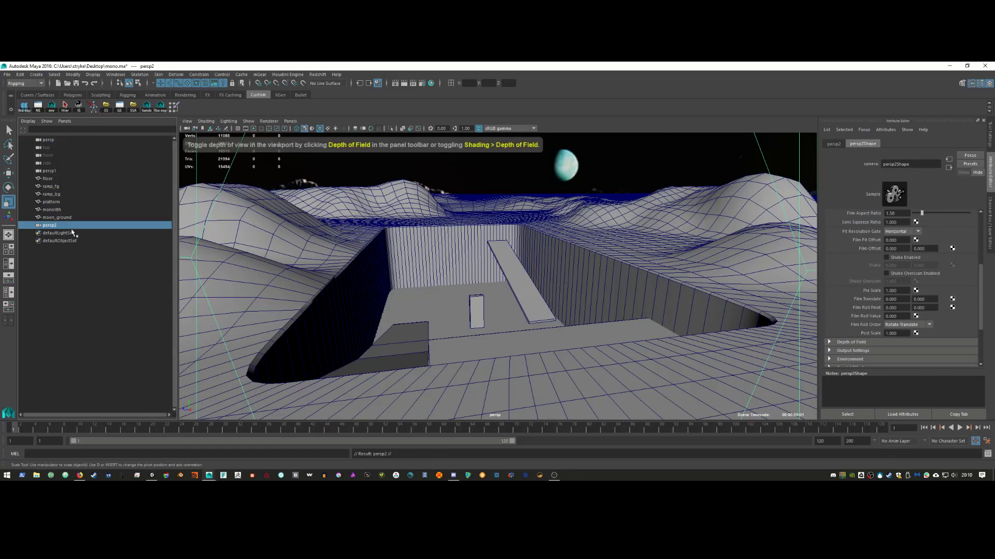
double_click(68, 226)
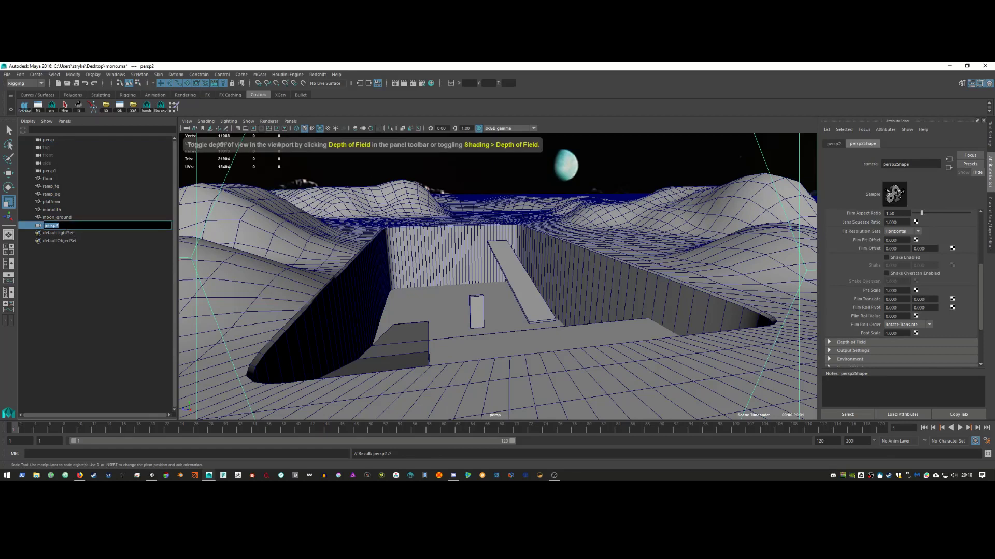
text(c)
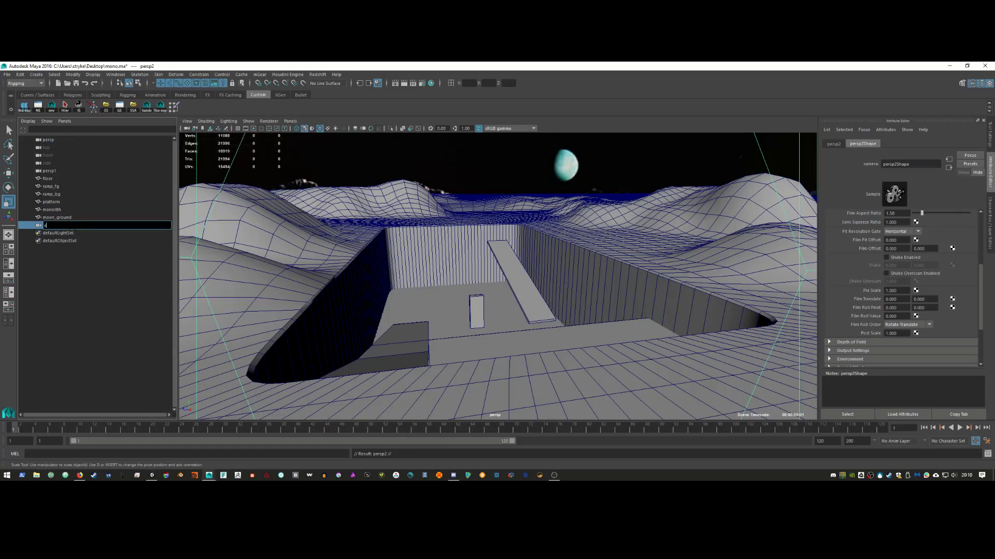
text(am)
key(Return)
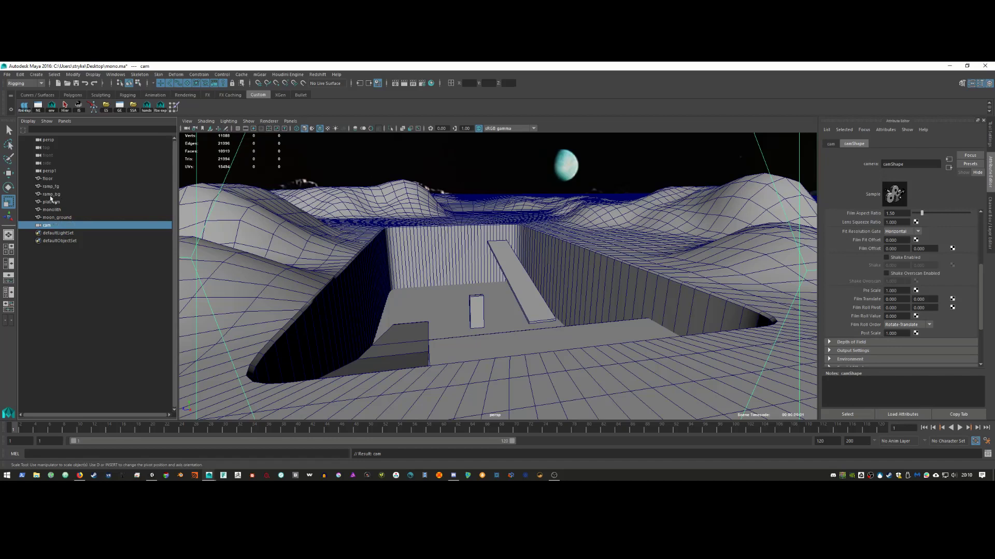
shift+click(56, 179)
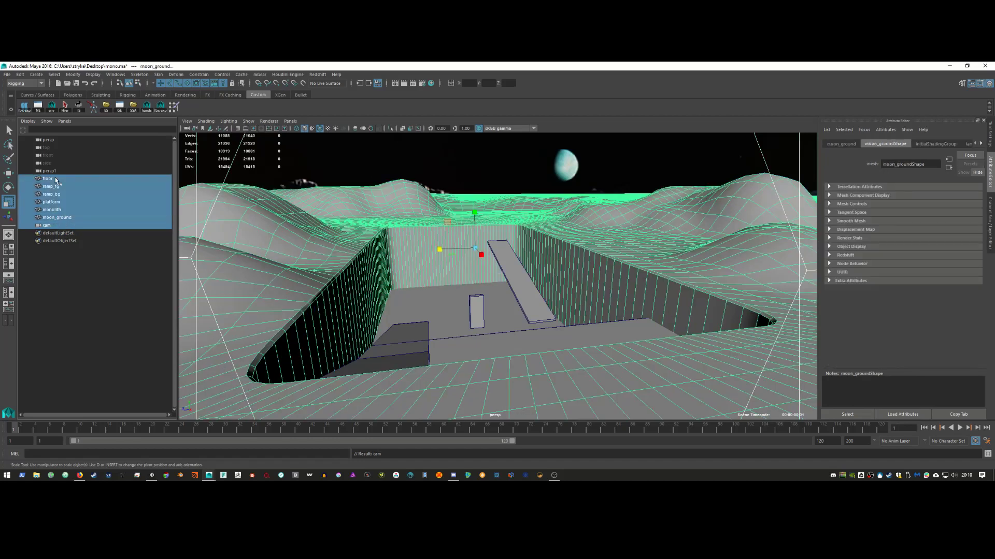
Step: Export the selected meshes and cam to the Desktop as mono.fbx, then switch to Unity
click(7, 74)
mouse_move(65, 193)
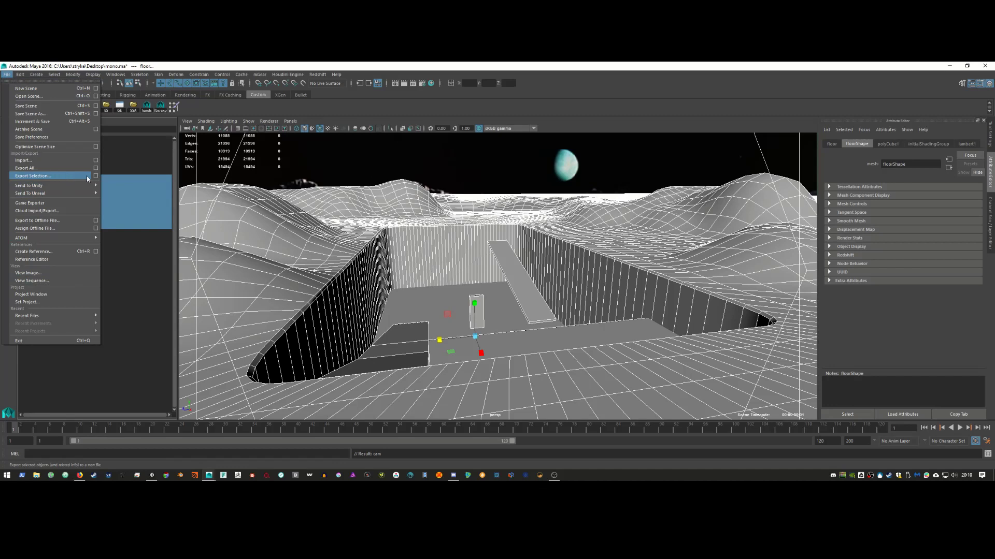
click(81, 179)
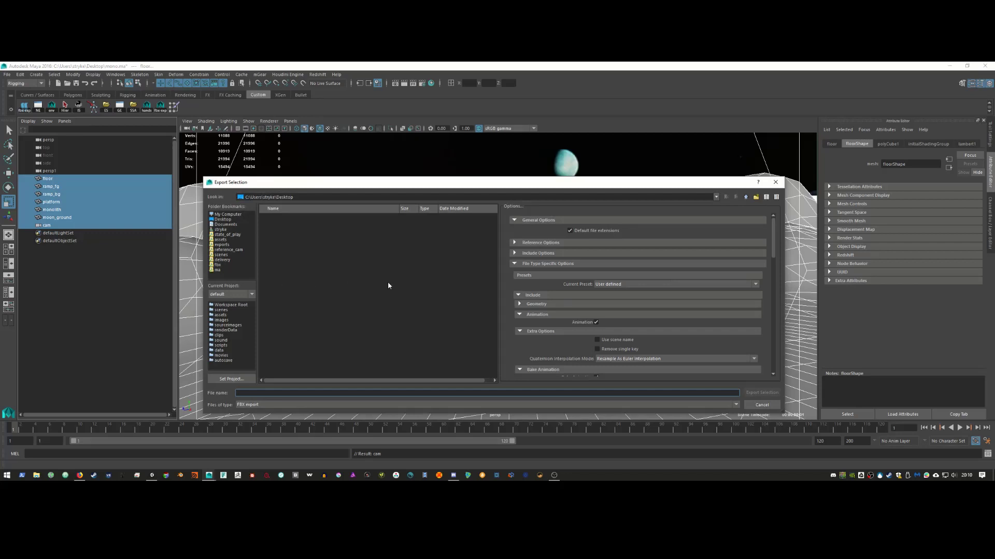
scroll(691, 320, down, 2)
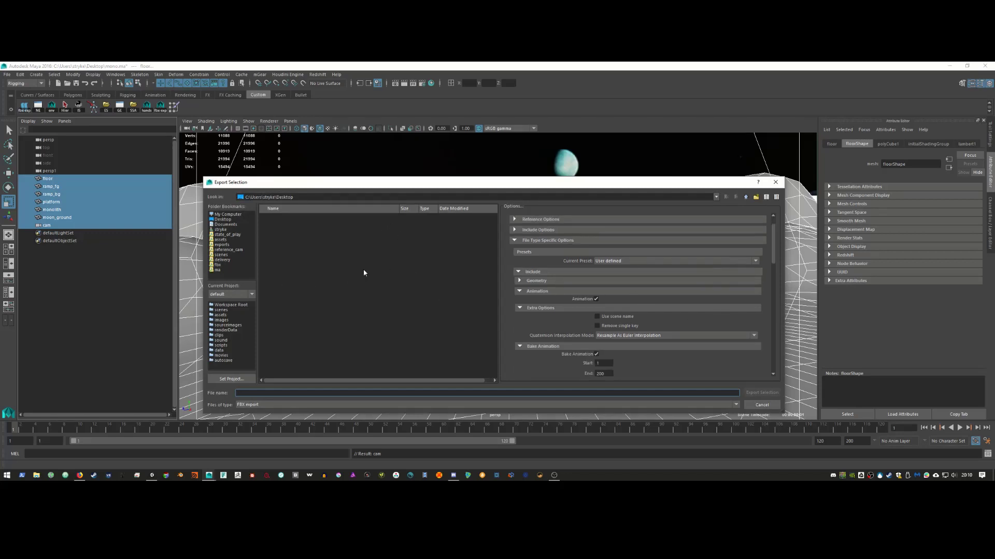
click(222, 220)
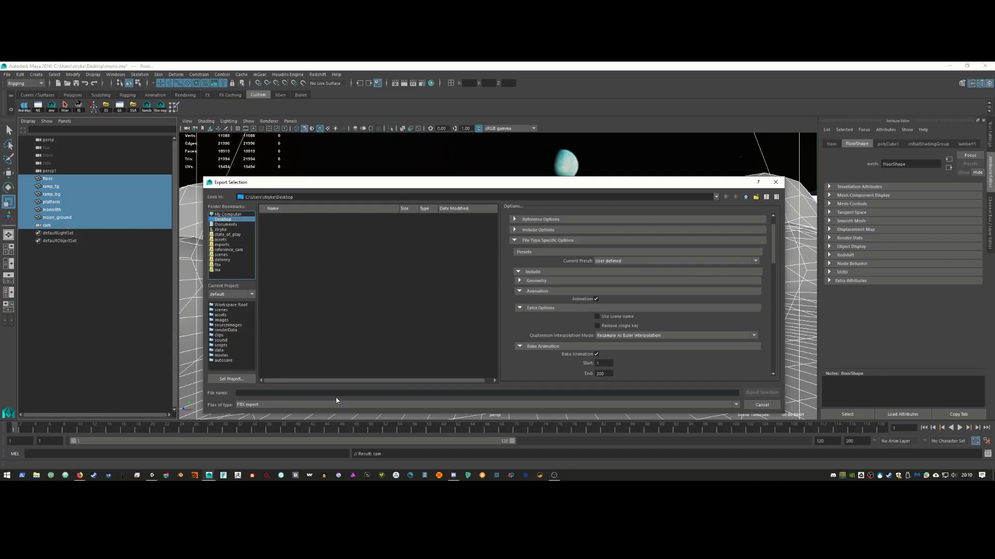
click(336, 393)
text(mono)
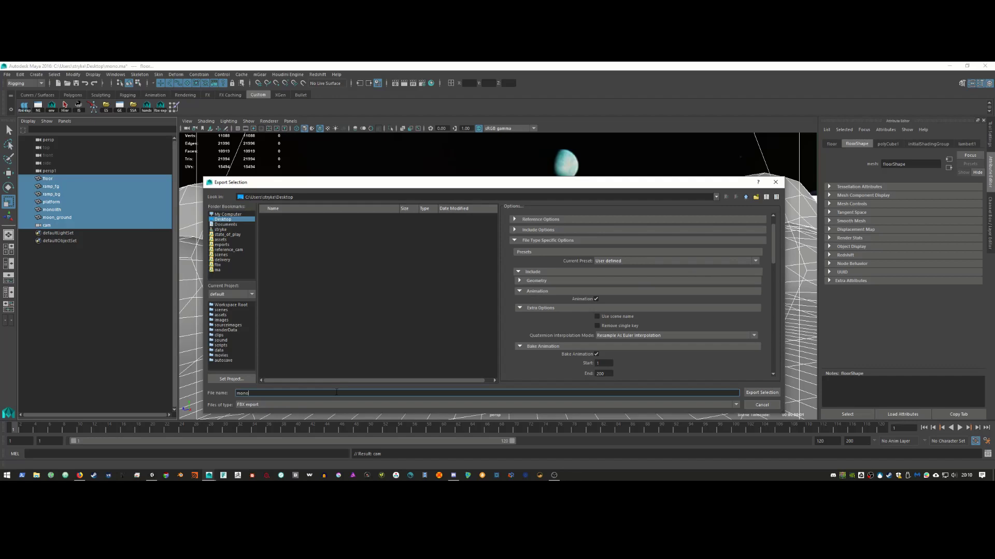
key(Return)
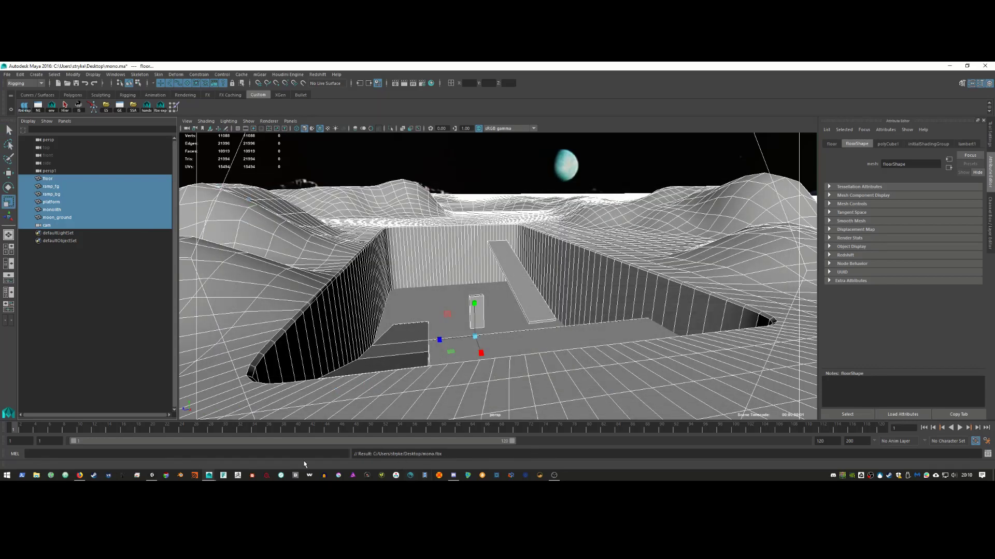
click(153, 477)
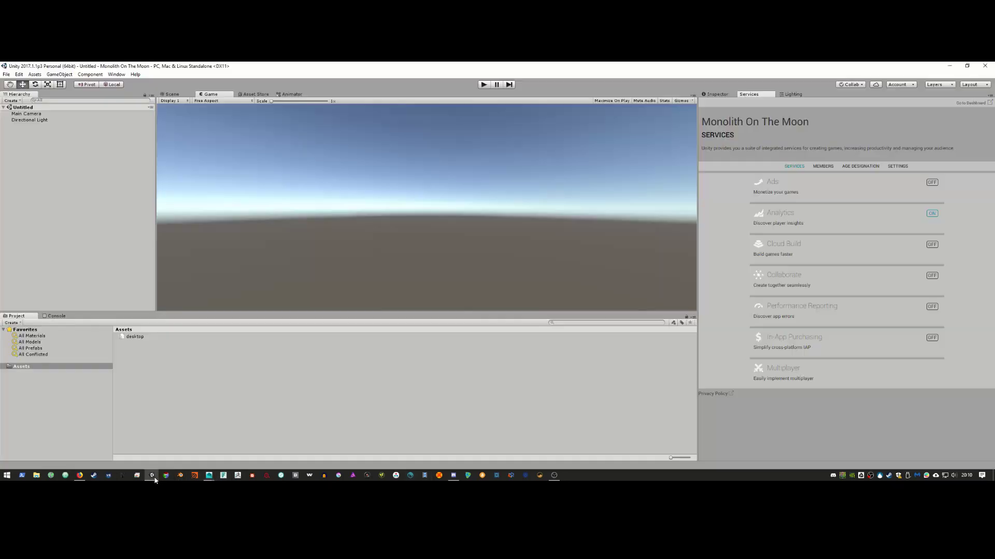
Step: Import mono.fbx from the Desktop folder into the Unity project's Assets
click(7, 76)
click(62, 123)
key(super+e)
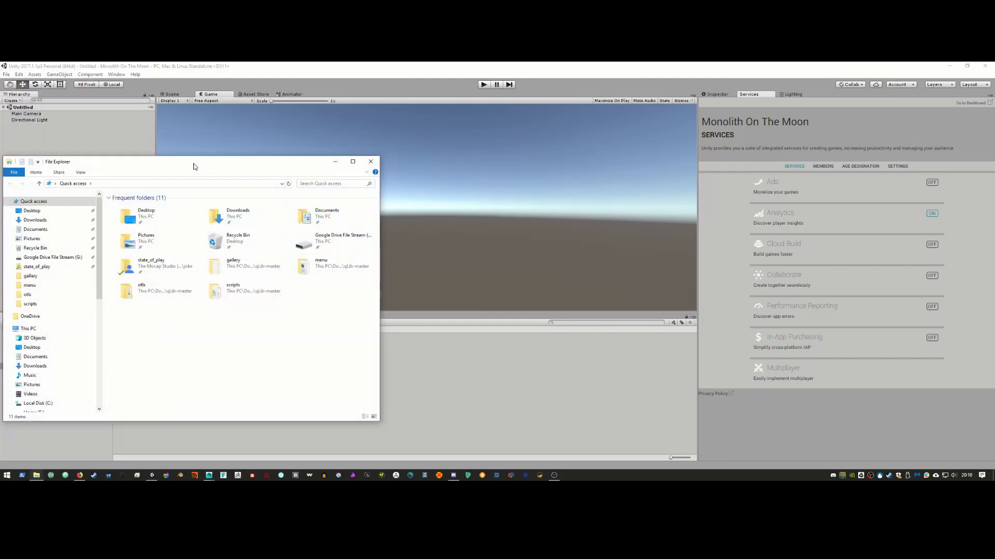
drag(195, 164, 533, 162)
click(473, 219)
double_click(473, 219)
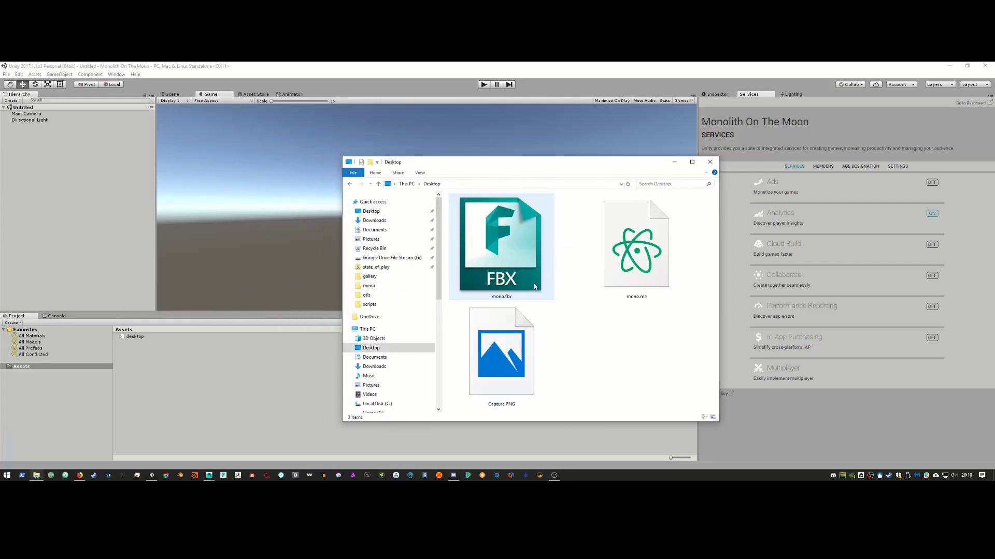
drag(517, 249, 486, 326)
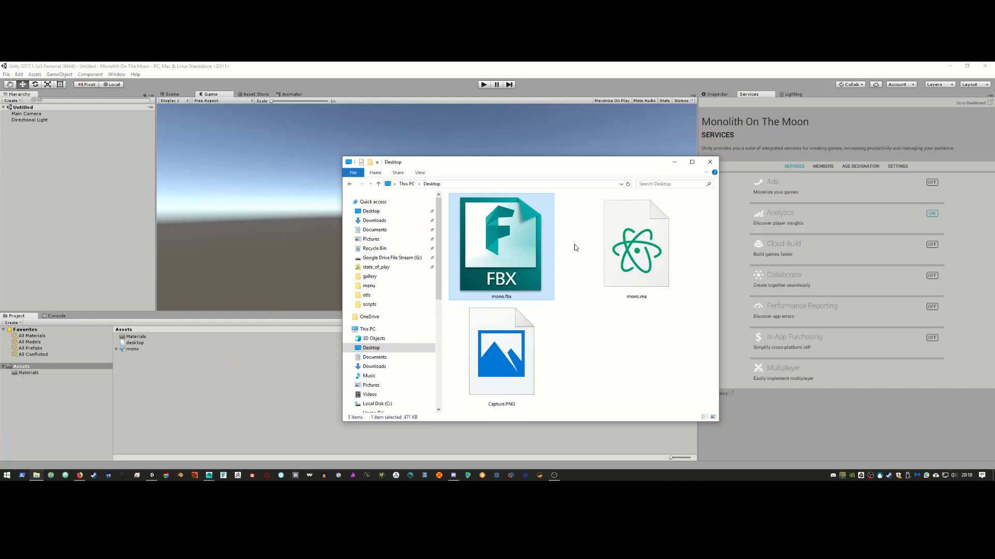
Step: Inspect the mono asset's parts, then drag the mono model into the scene
click(675, 165)
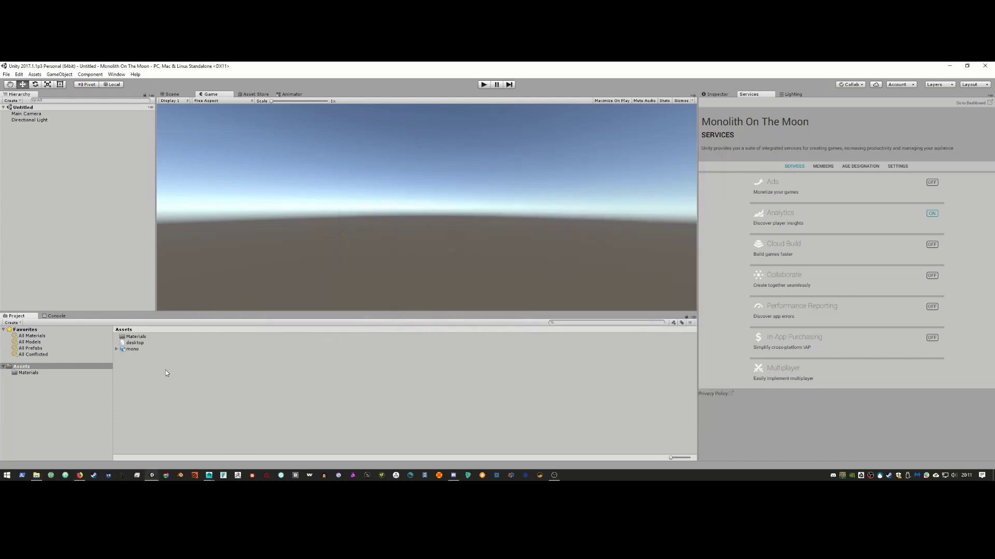
click(117, 350)
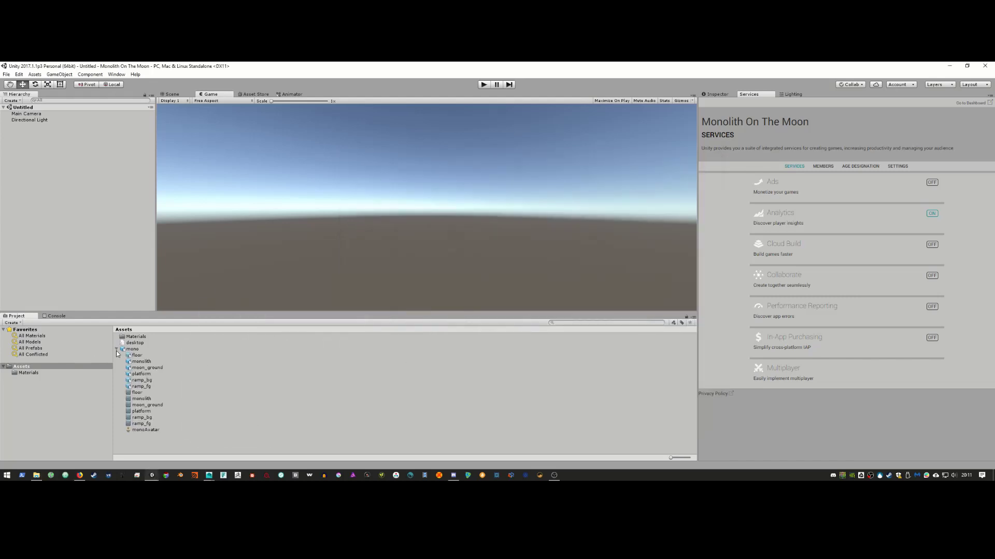
click(145, 429)
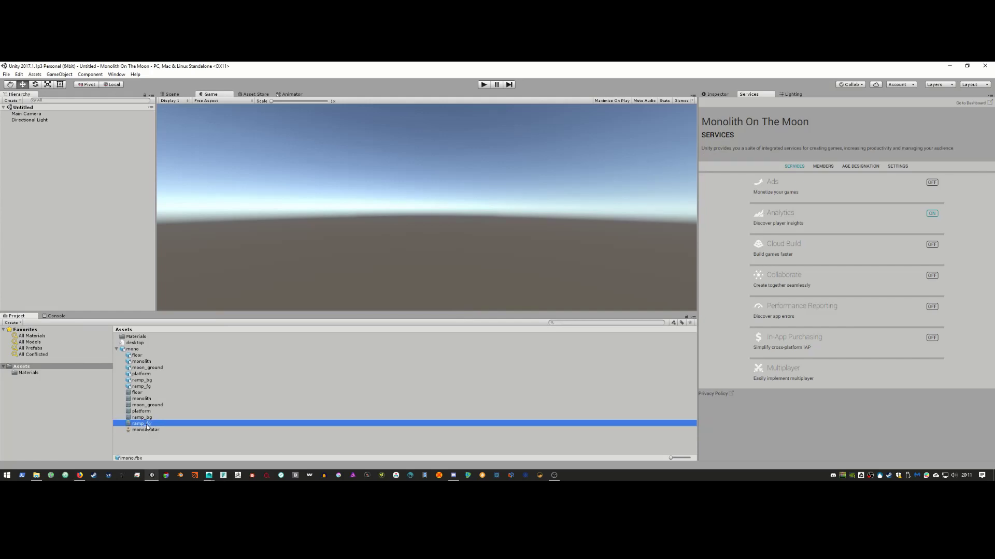
click(141, 361)
click(133, 349)
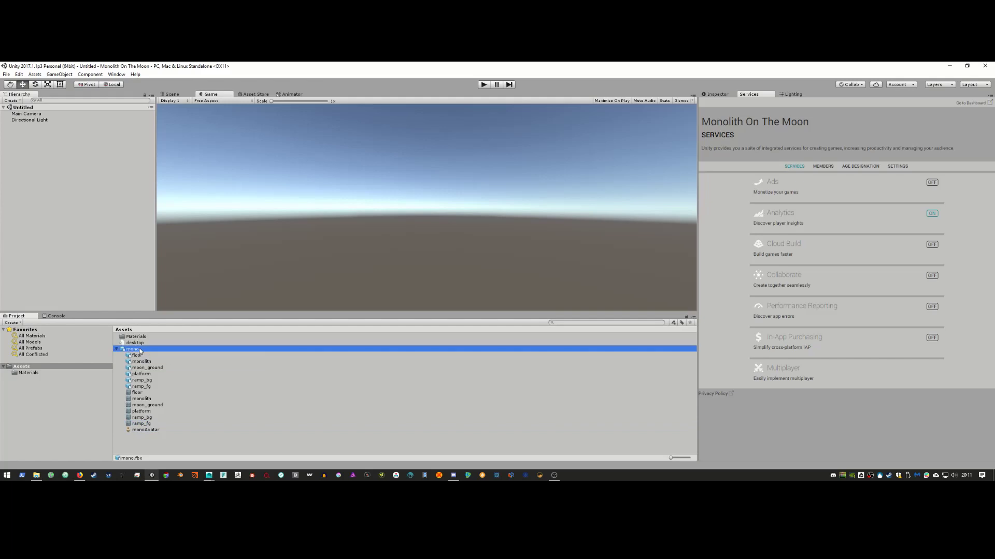
drag(136, 351, 122, 278)
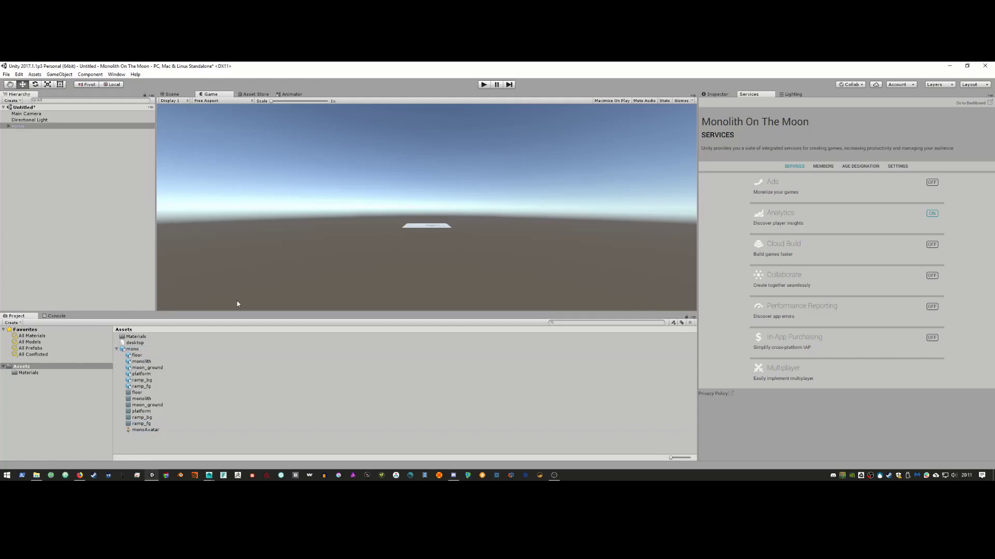
key(alt)
Step: Start File > Export Selection in Maya with mono.fbx as the target file
click(251, 445)
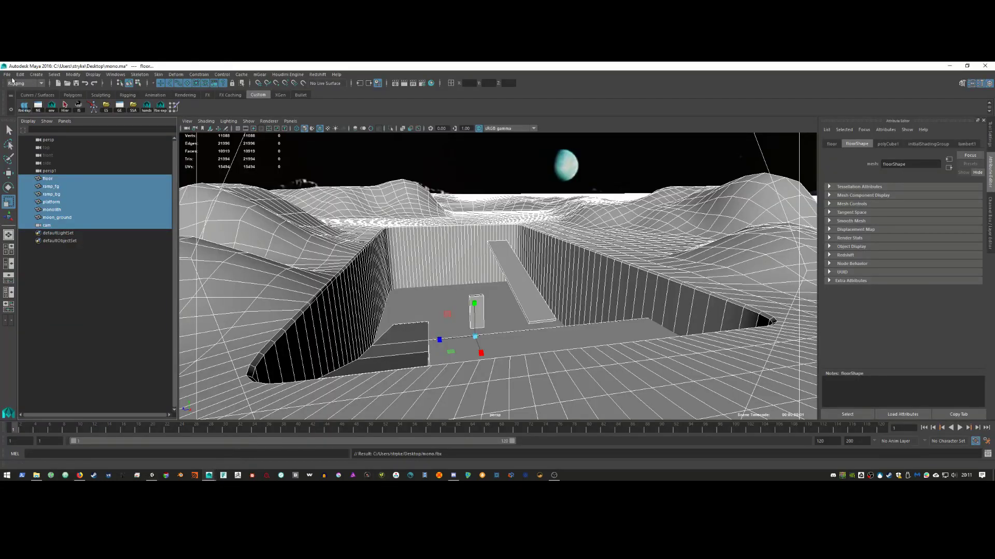
click(7, 74)
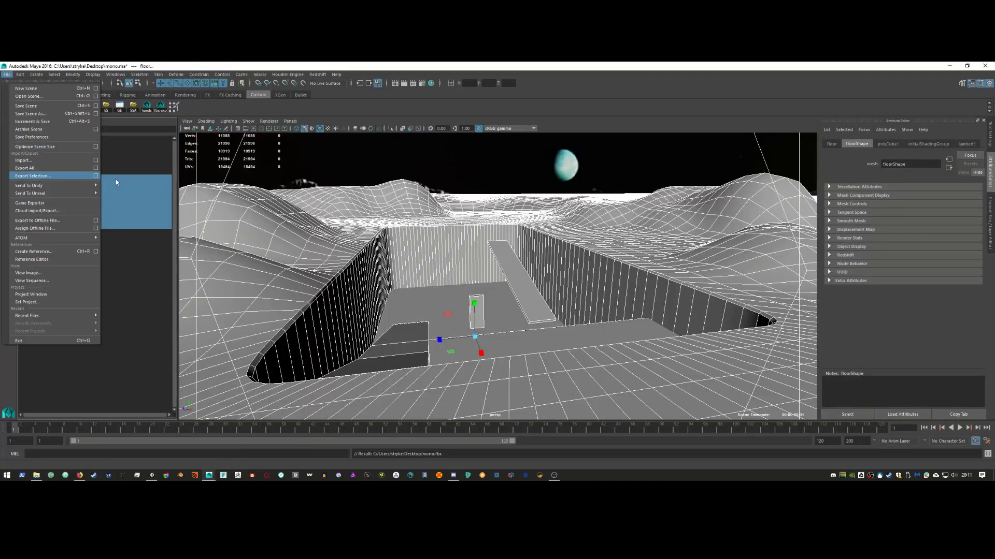
click(95, 176)
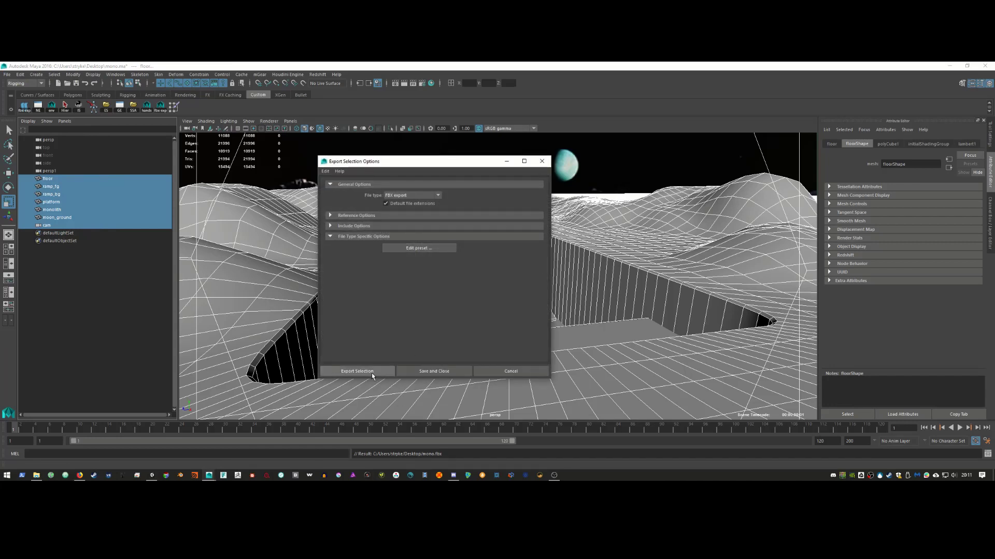
click(357, 372)
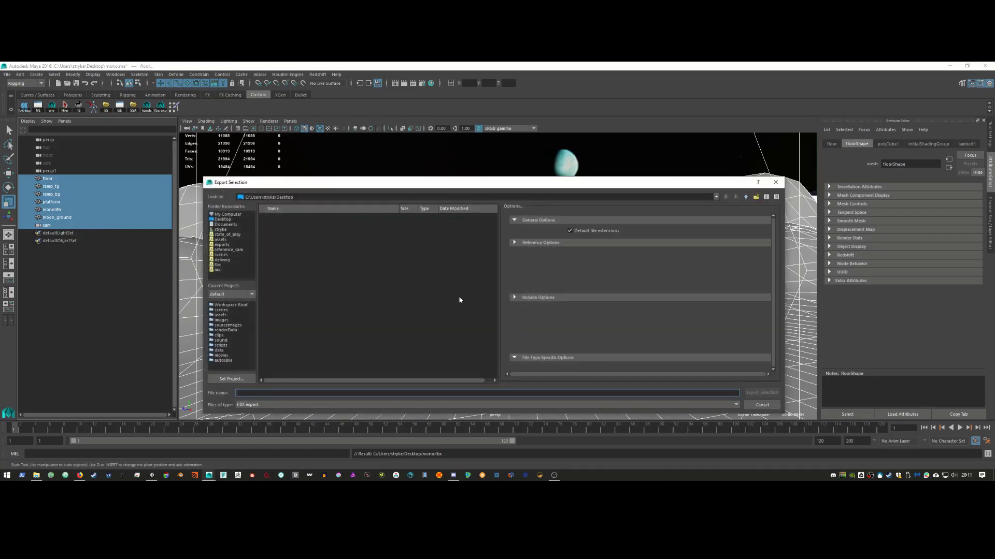
click(306, 217)
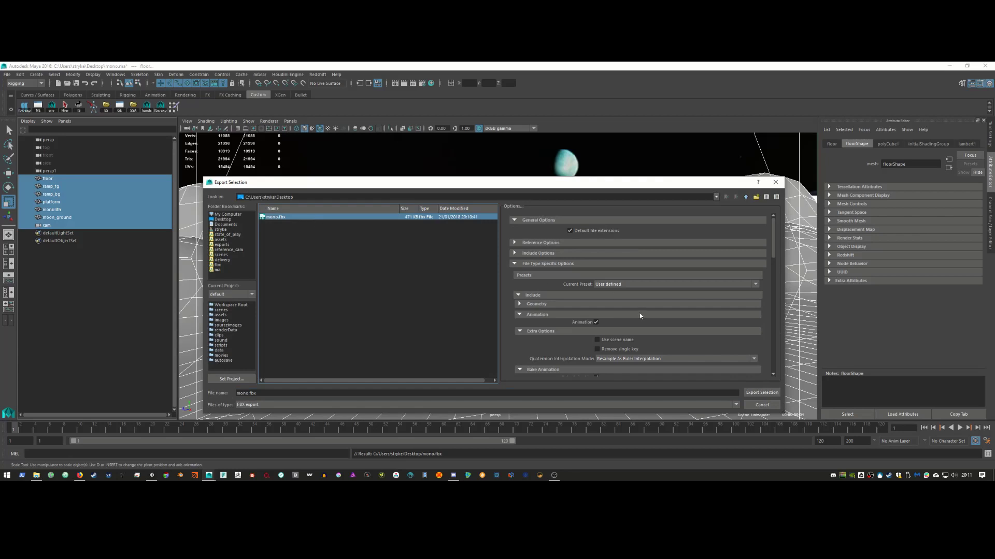
Step: Use the Autodesk Media & Entertainment preset with cameras, export, and replace mono.fbx
scroll(642, 316, down, 3)
scroll(642, 316, up, 4)
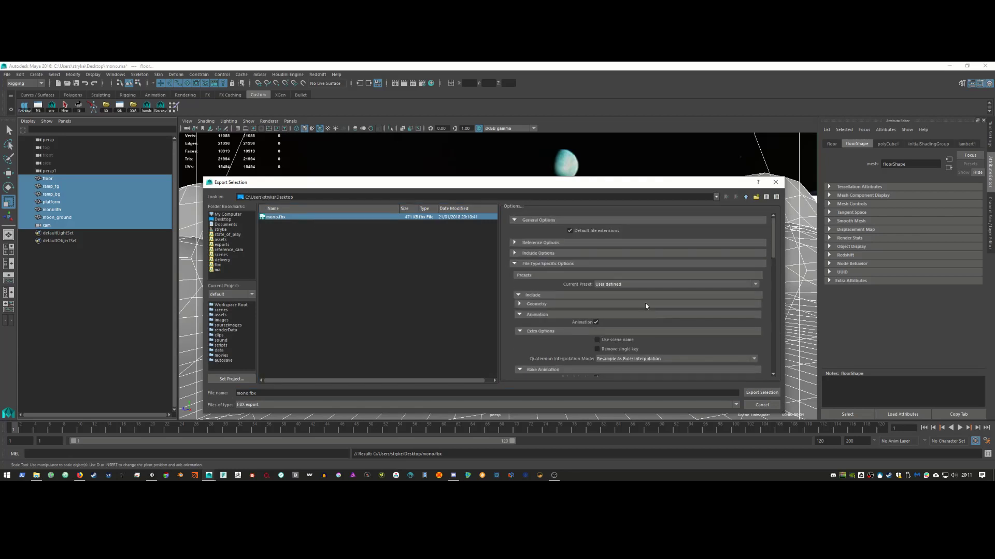
click(646, 284)
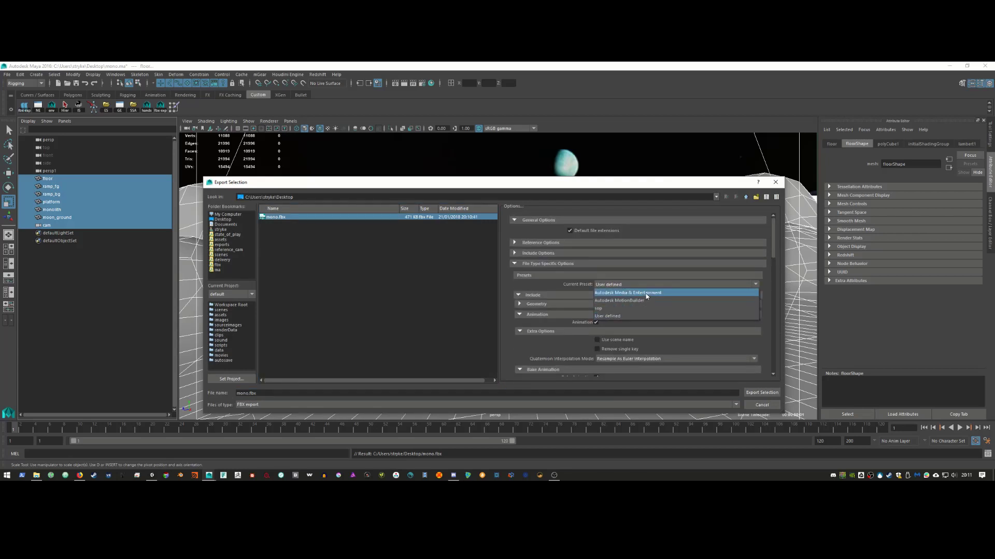
click(645, 293)
click(535, 325)
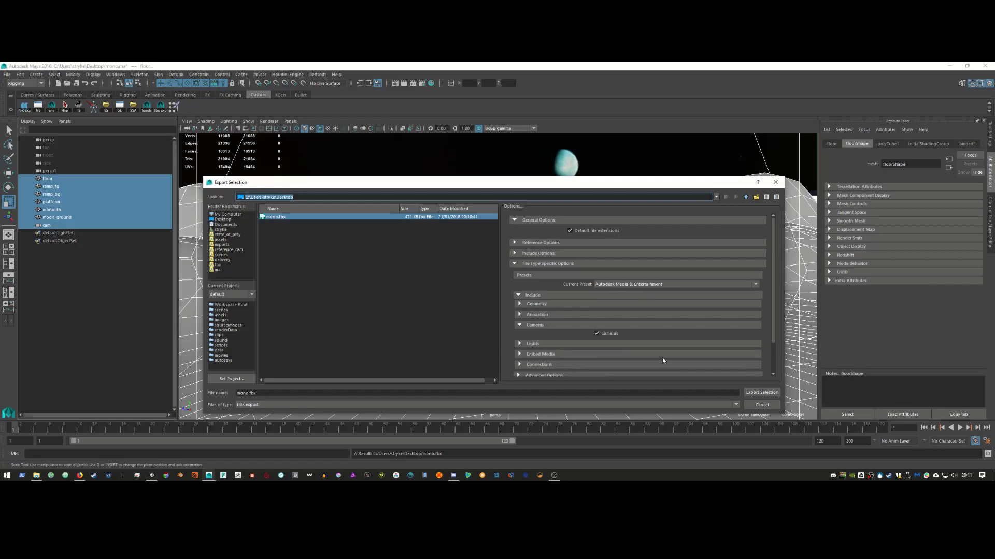
click(761, 392)
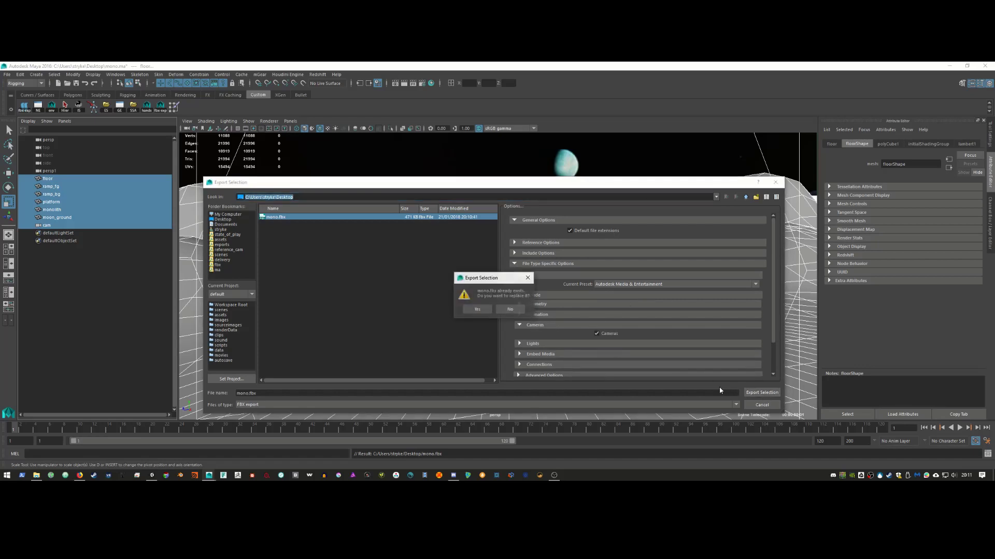
click(477, 309)
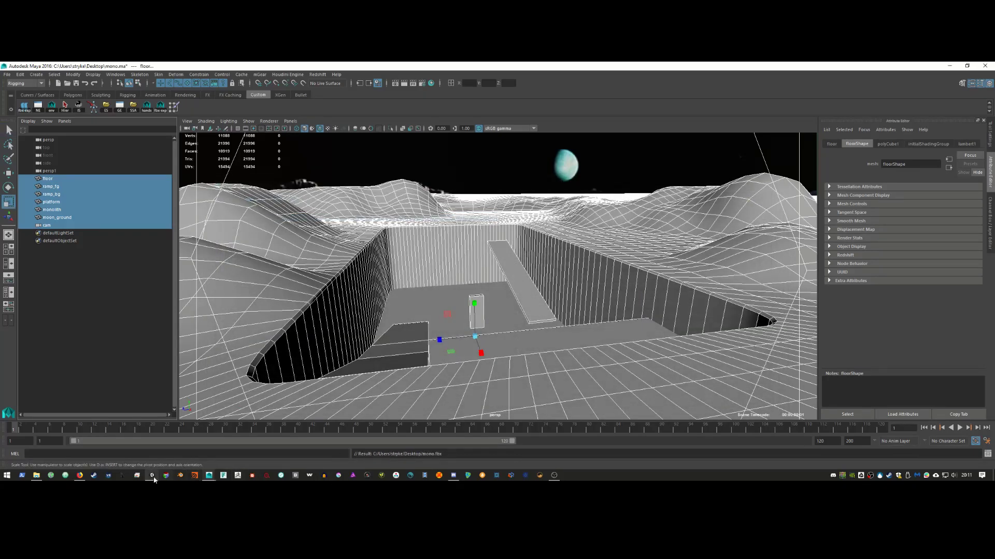
Step: Delete the mono object from the Unity scene Hierarchy
click(152, 475)
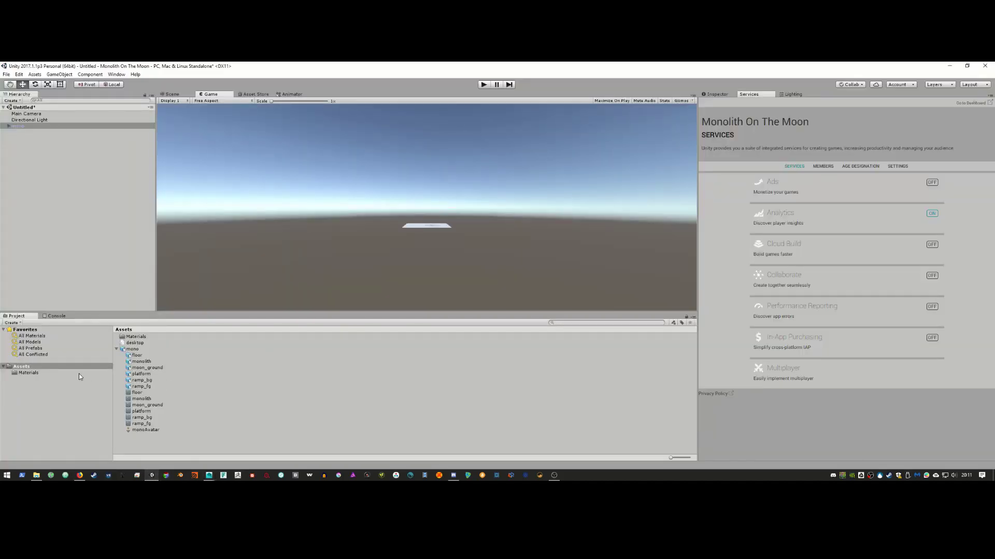
click(47, 368)
click(48, 373)
click(49, 368)
right_click(41, 125)
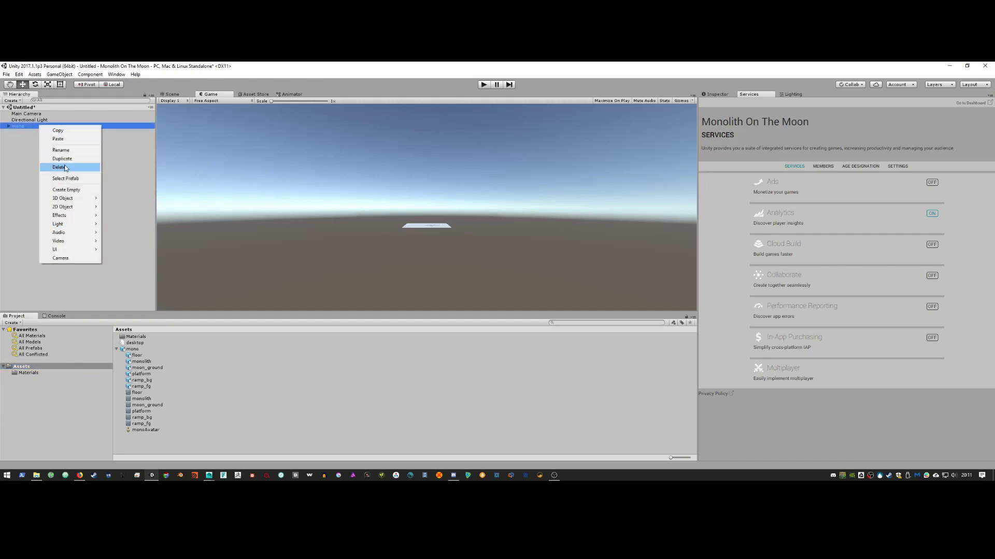
click(58, 167)
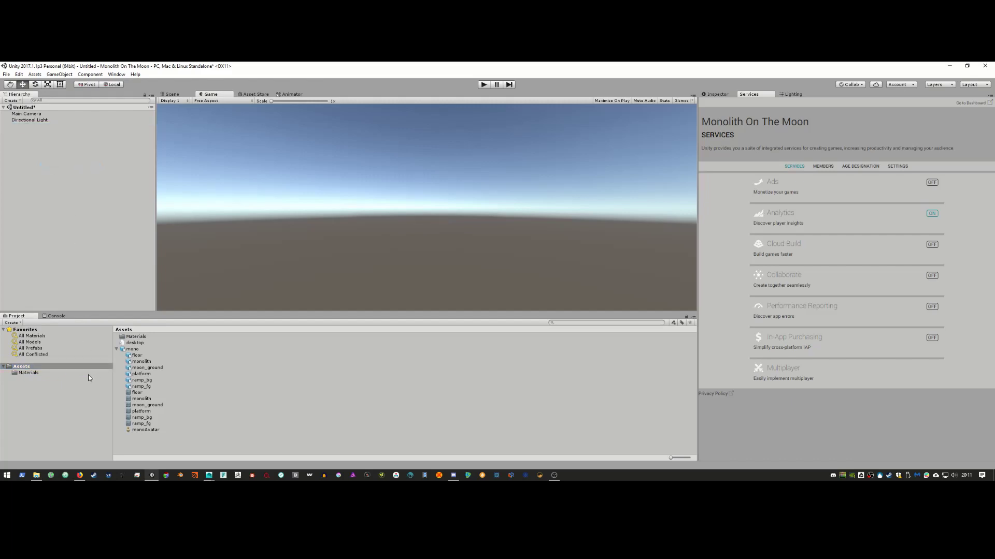
Step: Delete all Project assets, then open the Desktop folder holding mono.fbx
click(136, 337)
shift+click(151, 431)
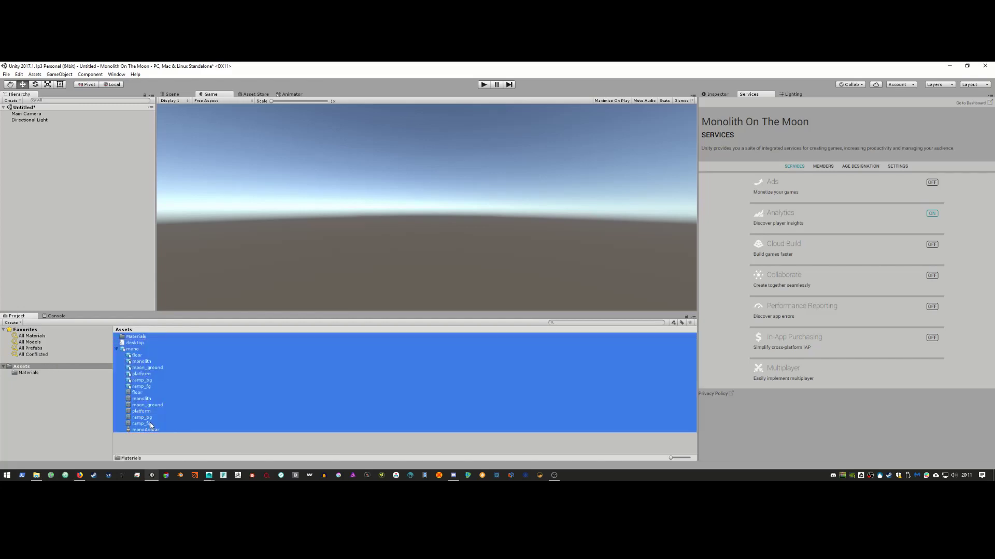
right_click(150, 425)
click(169, 307)
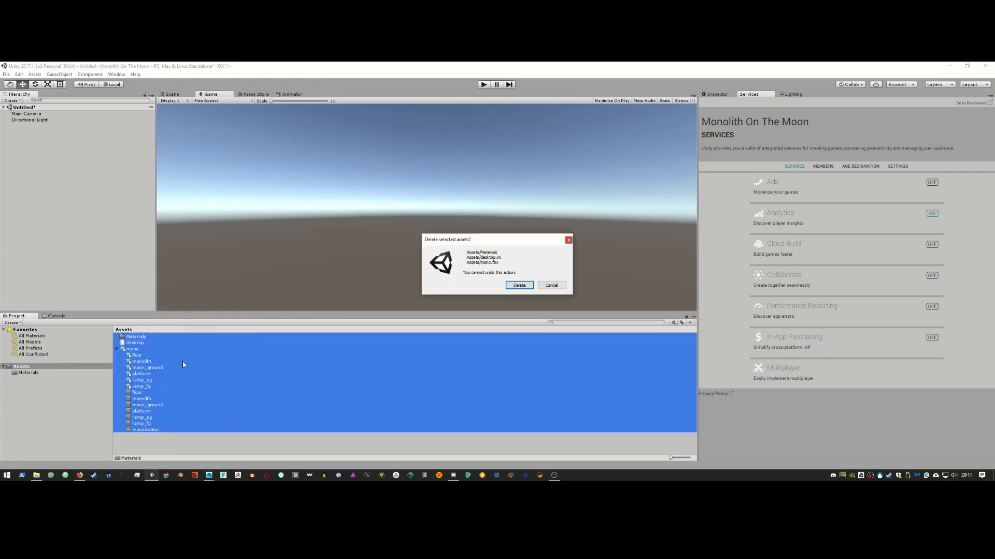
click(512, 286)
click(36, 476)
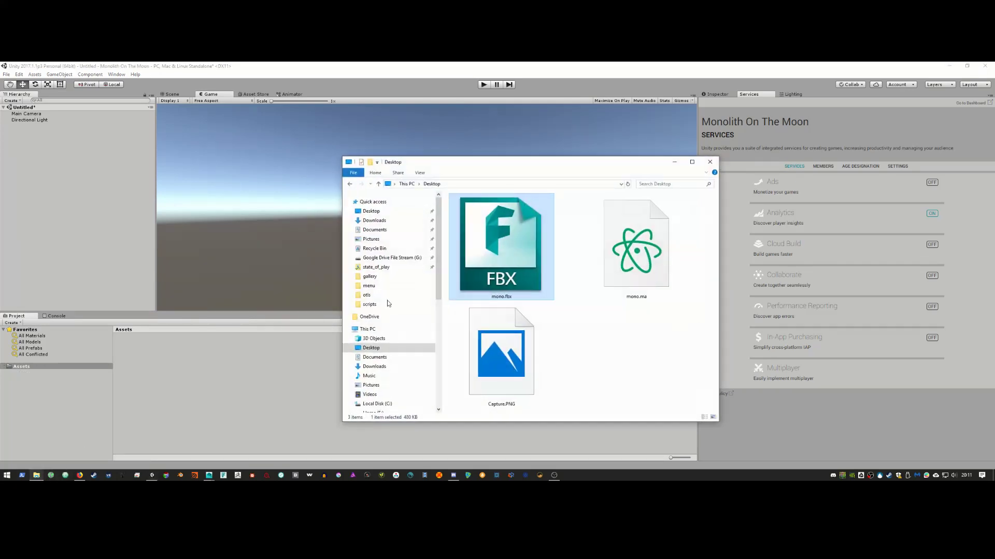
Step: Re-import mono.fbx into Assets and expand it to view parts like monoAvatar
drag(493, 256, 186, 400)
click(675, 164)
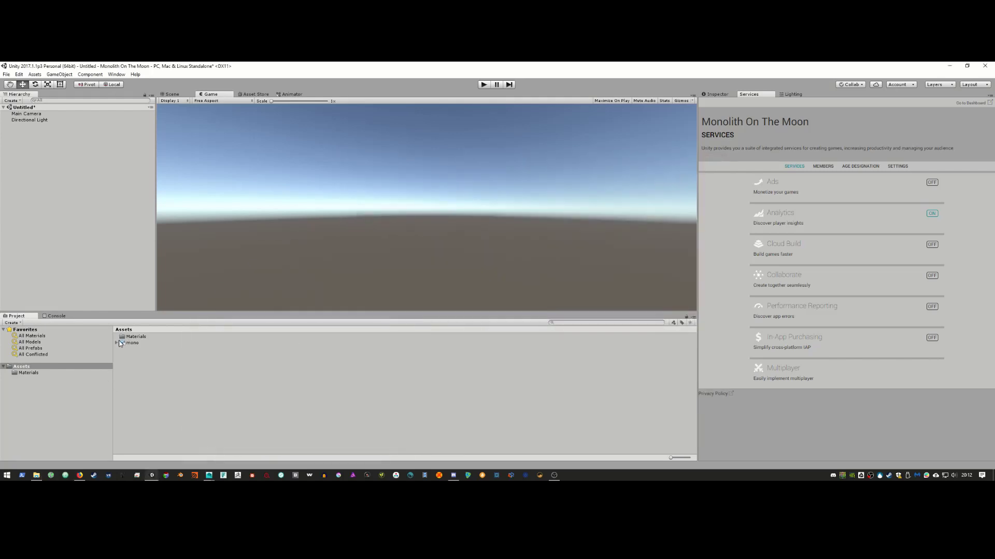
click(117, 343)
click(149, 431)
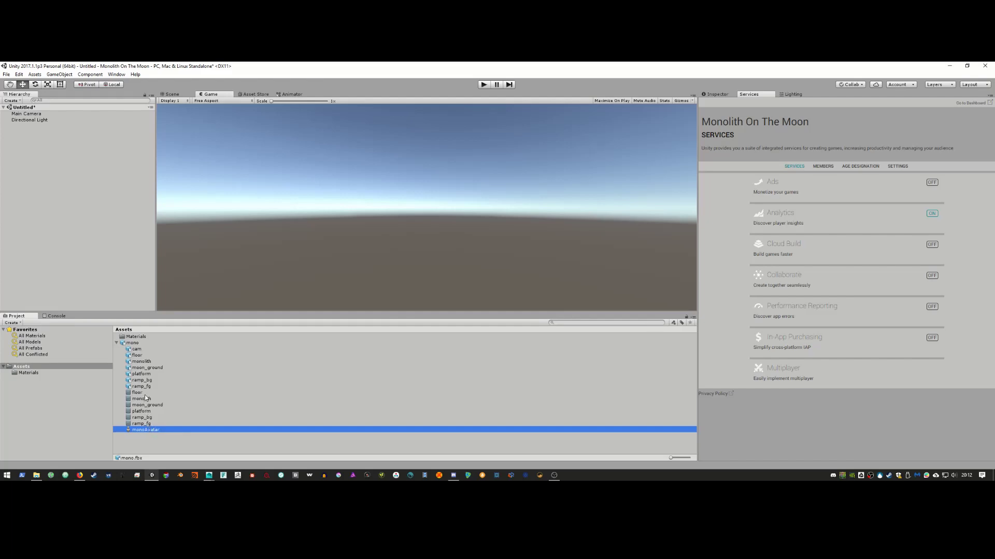
right_click(151, 430)
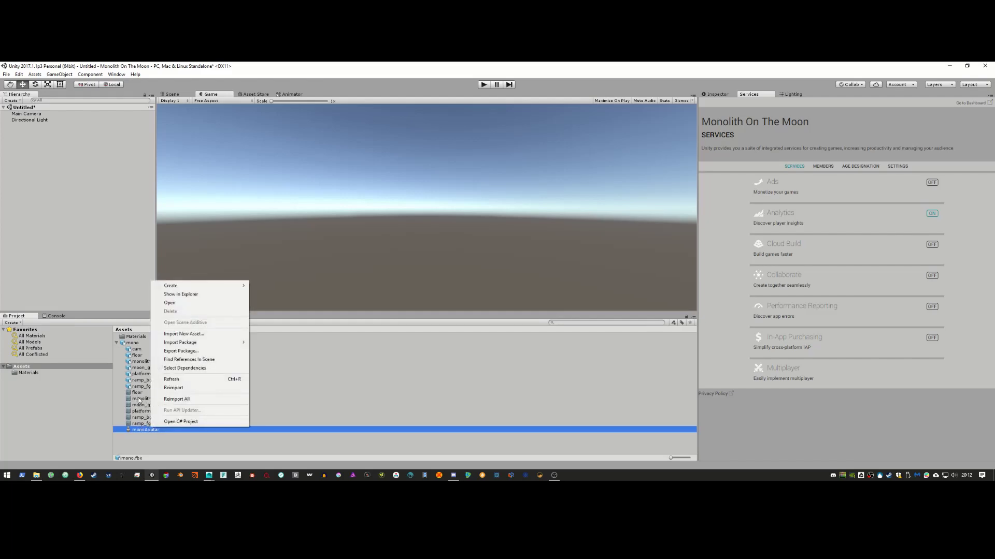
click(141, 430)
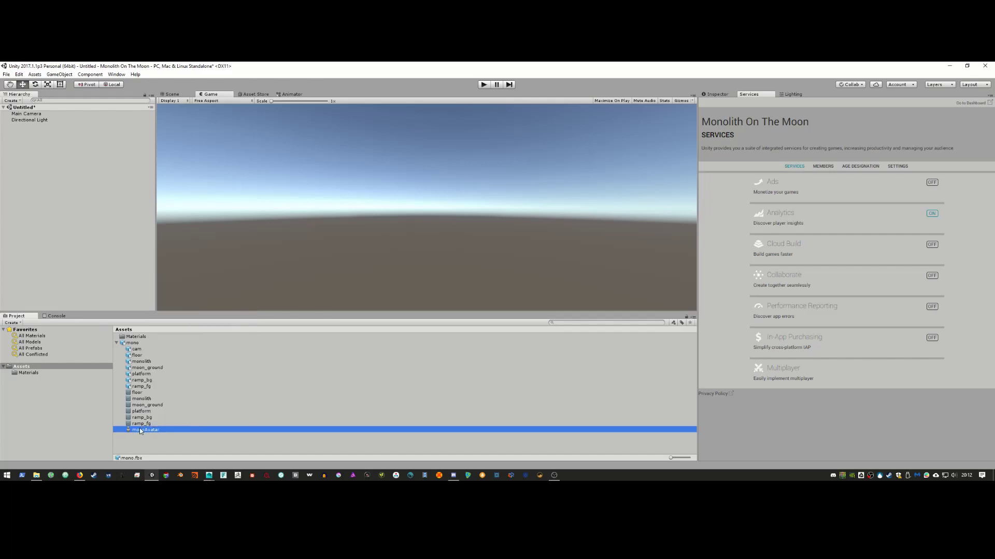
Step: Add the new mono model, with its hills and monolith, to the Hierarchy
click(135, 337)
click(136, 342)
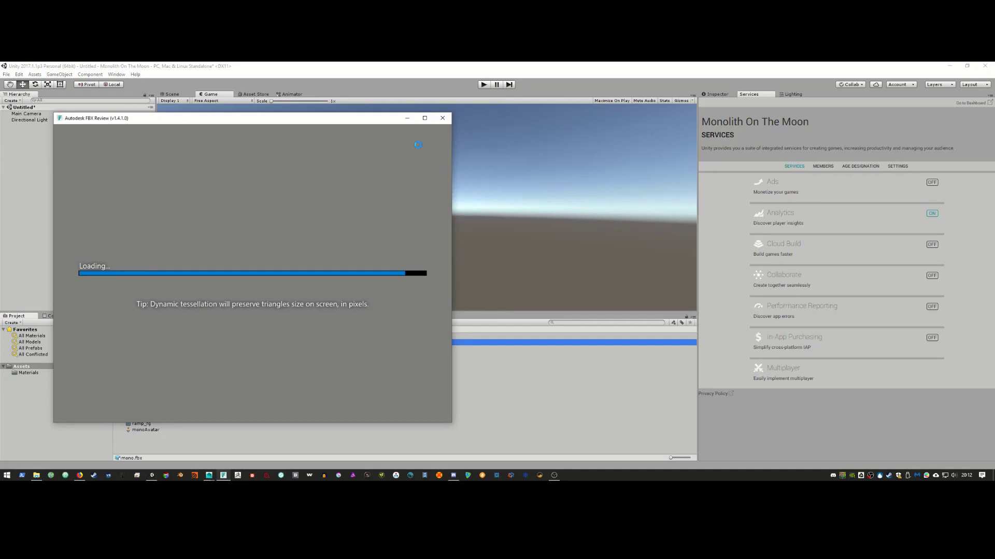
click(442, 118)
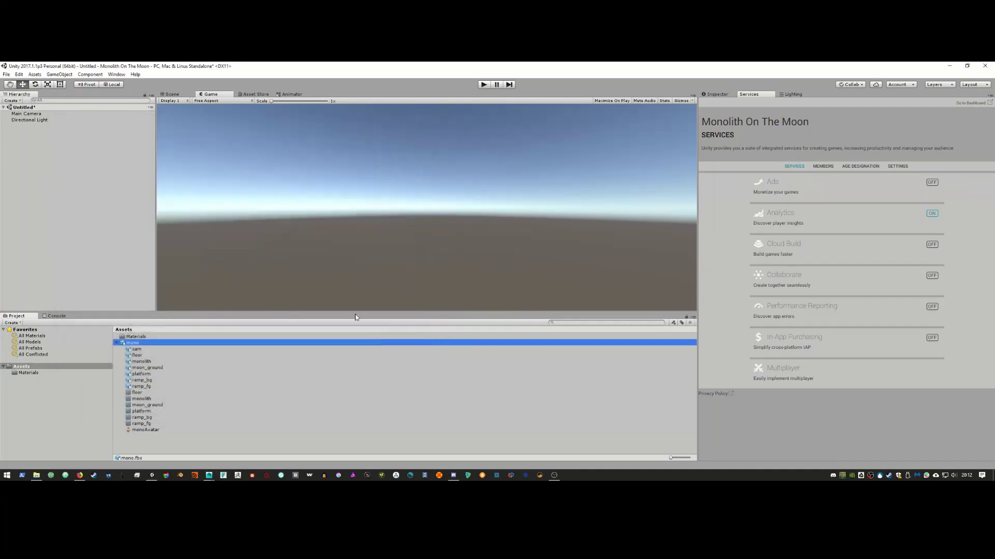
drag(141, 345, 92, 223)
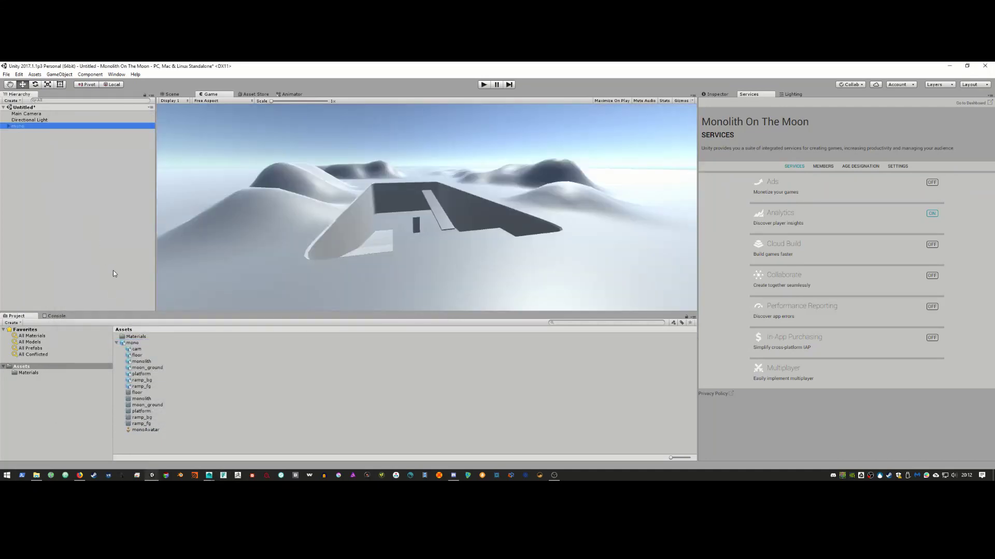
click(418, 252)
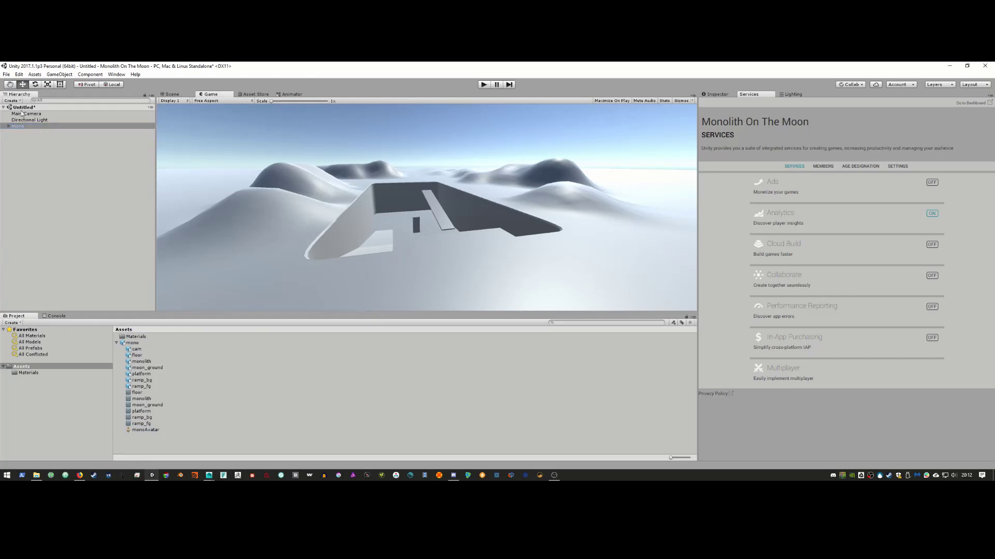
click(23, 114)
click(401, 259)
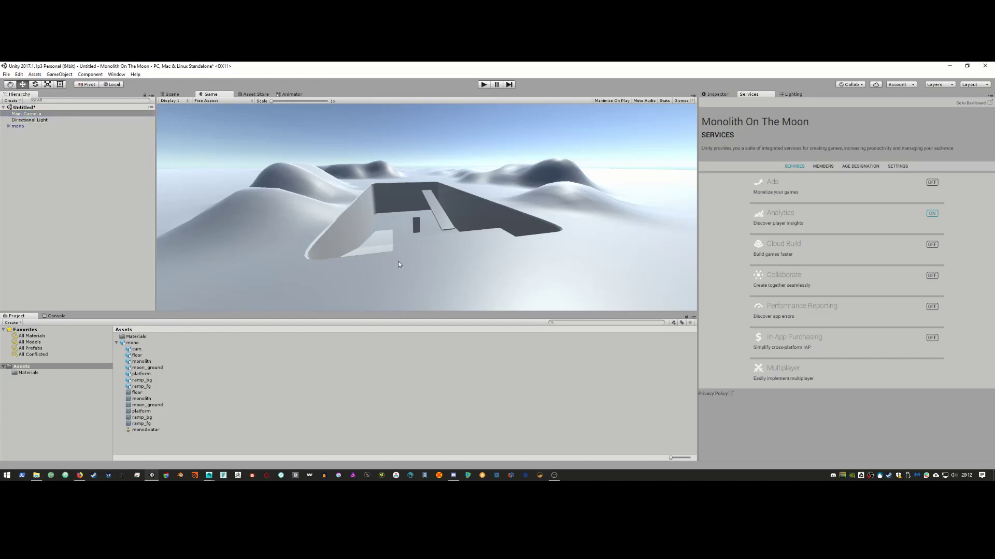
click(172, 94)
alt+drag(473, 247, 422, 234)
alt+scroll(382, 245, down, 6)
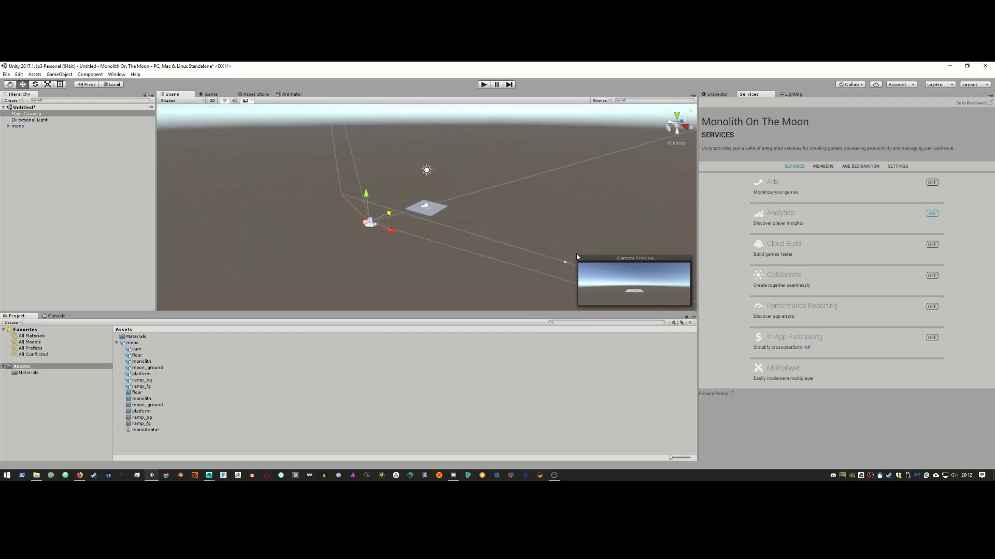
drag(393, 216, 439, 207)
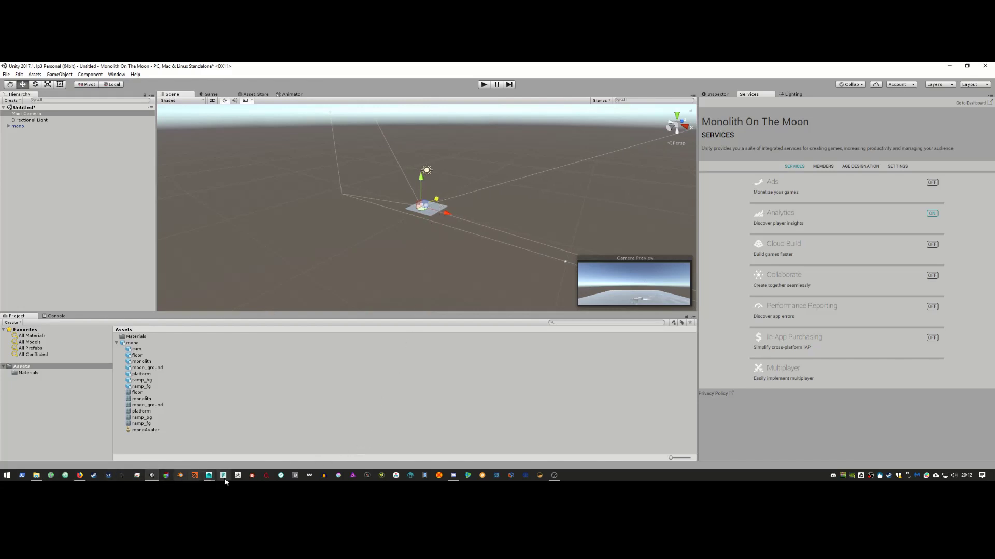
mouse_move(209, 475)
click(232, 421)
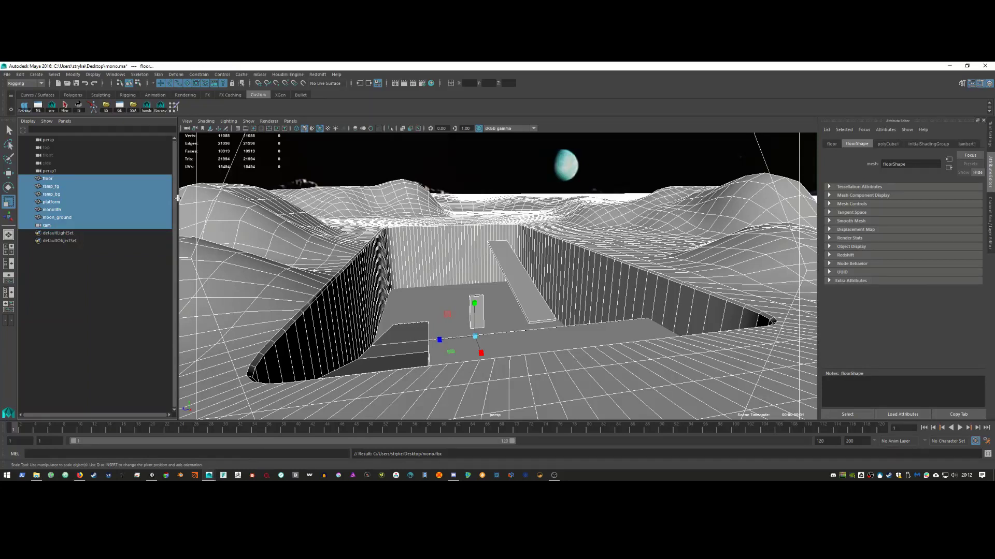
click(84, 227)
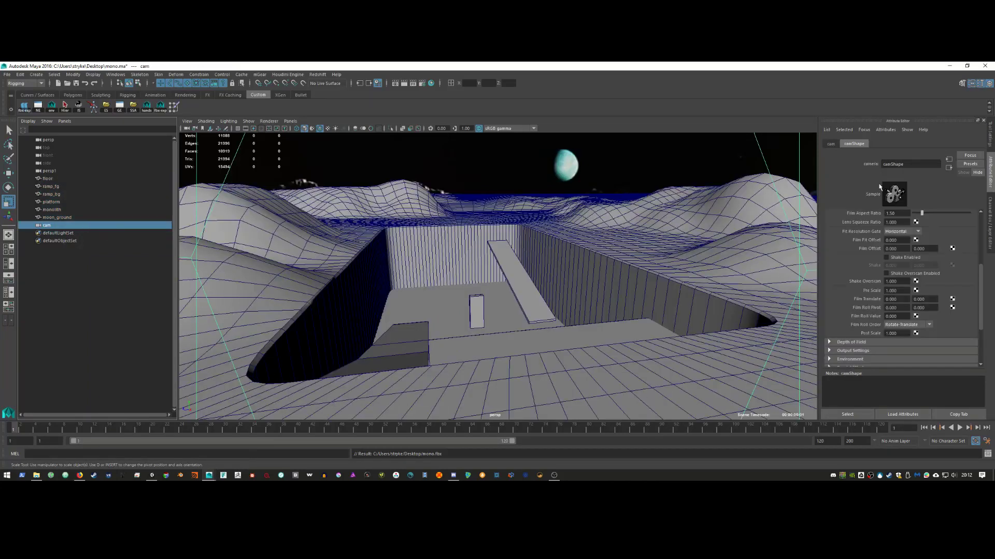
click(990, 213)
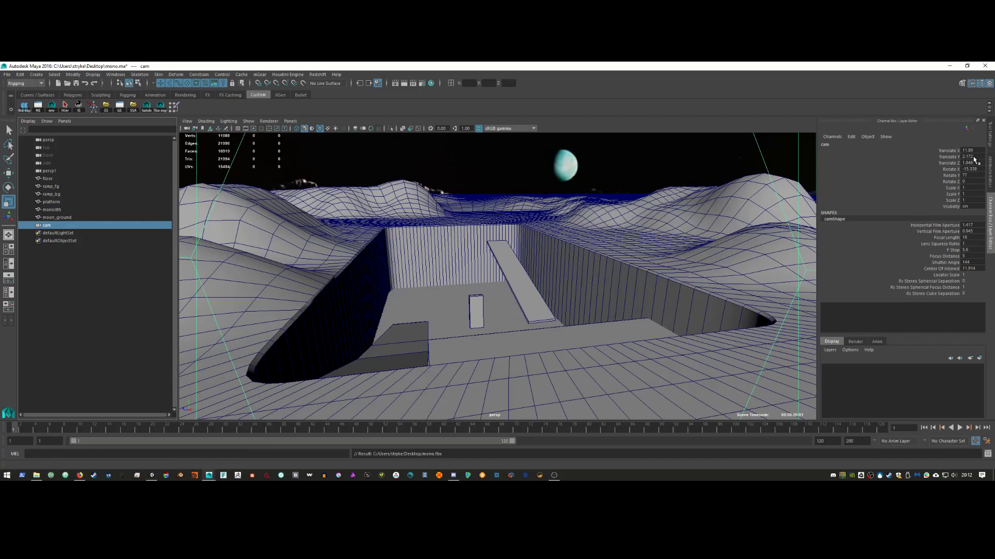
click(949, 66)
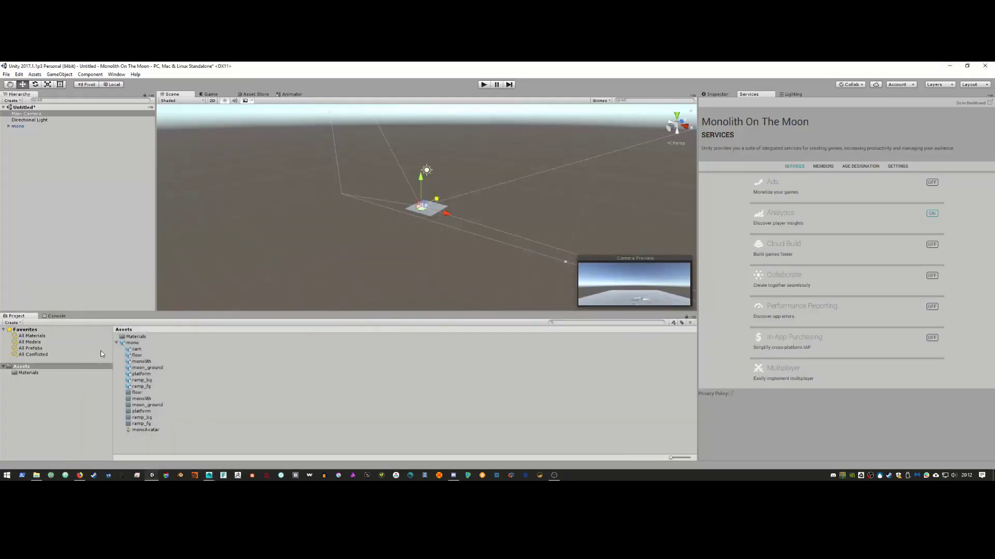
Step: Set Main Camera's position to 11, 02, 1 and its X rotation to 70
click(716, 94)
click(839, 128)
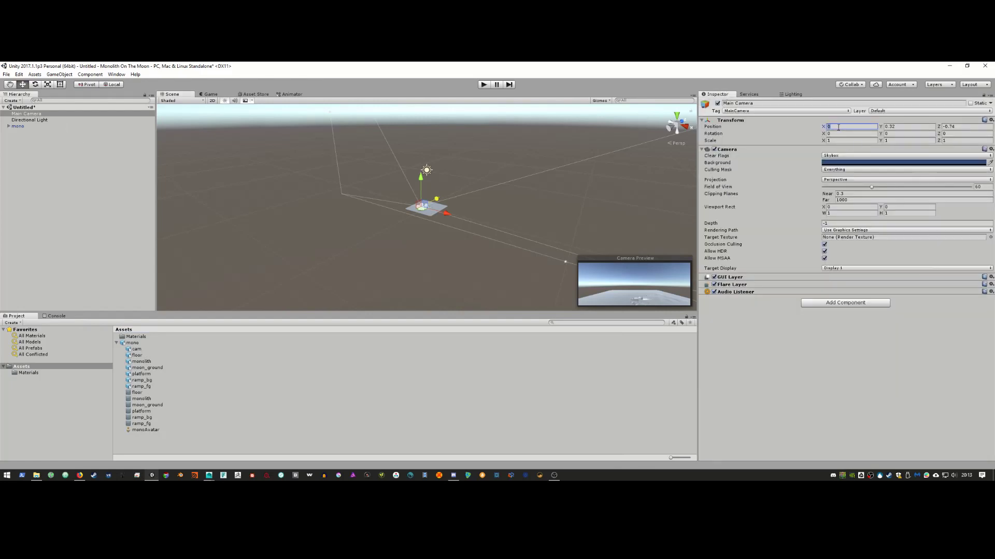
text(11)
key(Tab)
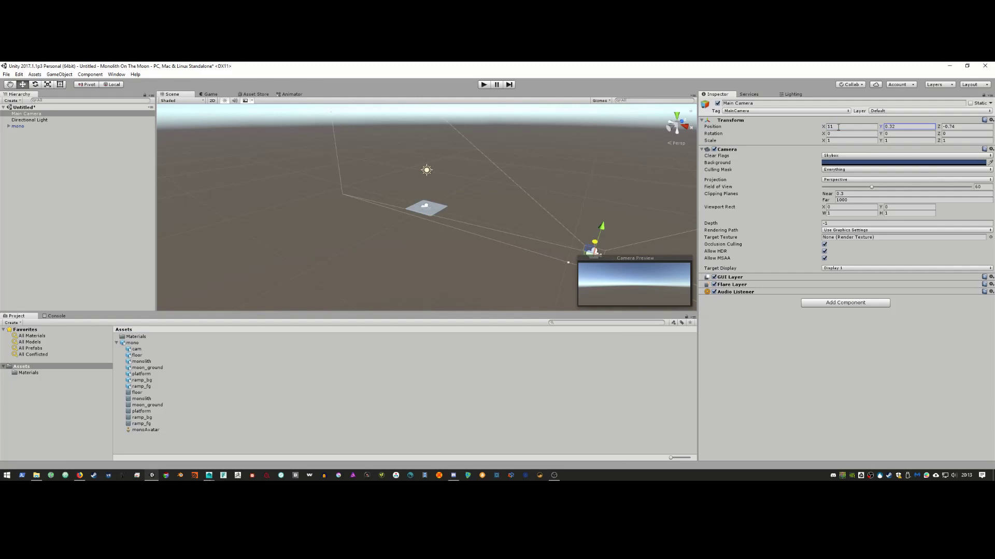
click(902, 129)
text(0)
text(2)
click(963, 126)
text(1)
click(831, 134)
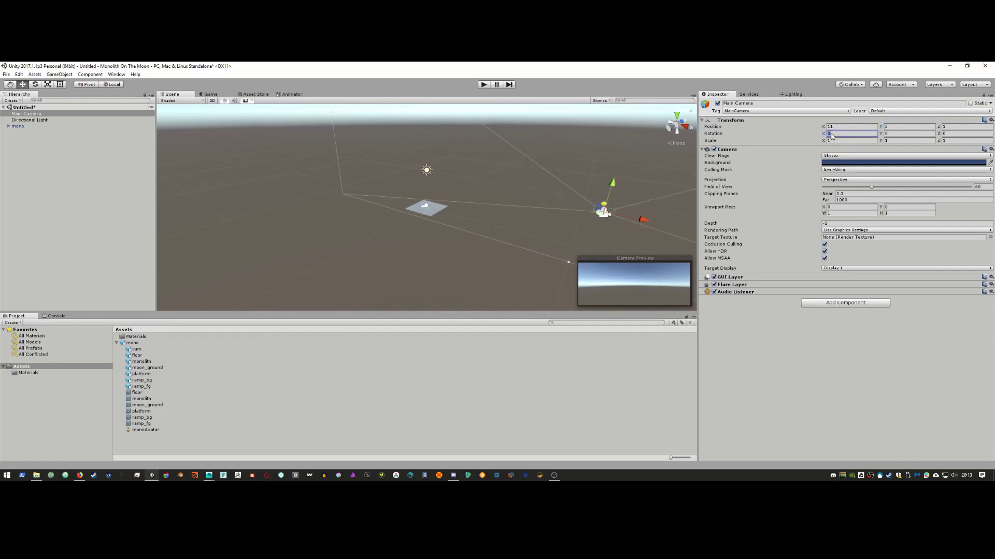
text(70)
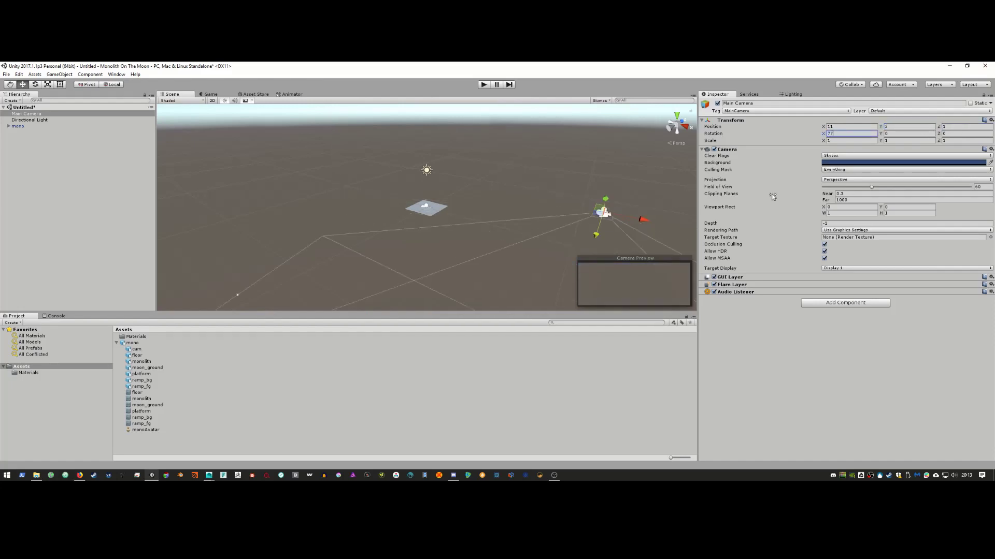
Step: After checking Maya's camera values, change Main Camera's X rotation to 15
alt+middle_drag(592, 208, 428, 138)
alt+drag(488, 182, 473, 200)
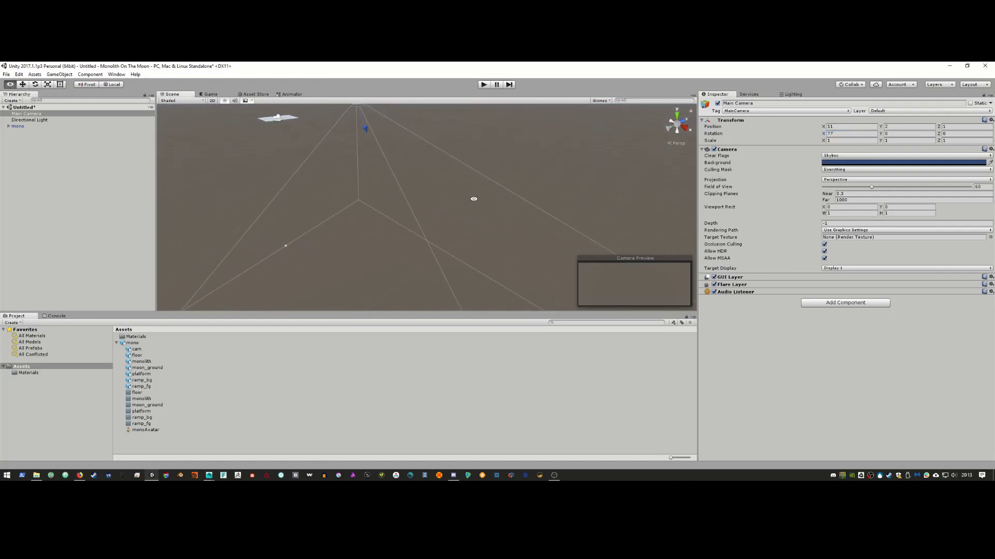
alt+right_drag(473, 200, 404, 191)
alt+middle_drag(401, 182, 432, 205)
key(alt+Tab)
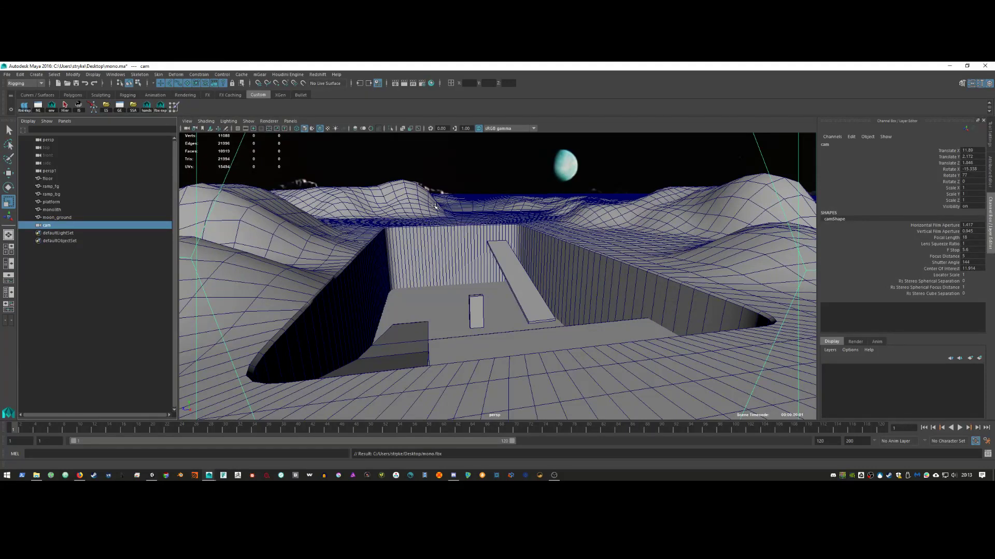
key(alt+Tab)
click(844, 134)
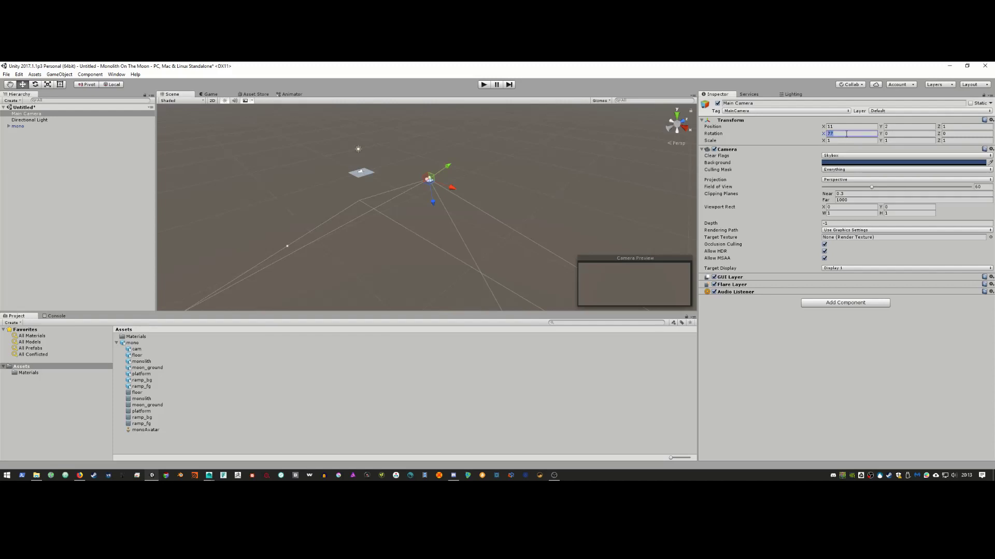
text(15)
key(Tab)
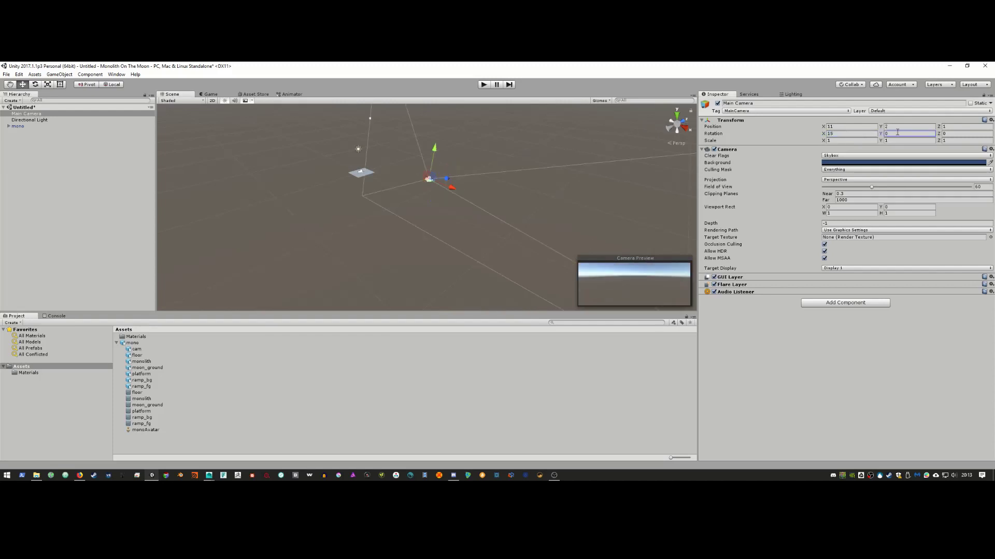
Step: Set Main Camera's Y rotation to 77 and pull it back and left with the Move gizmo
click(896, 133)
text(77)
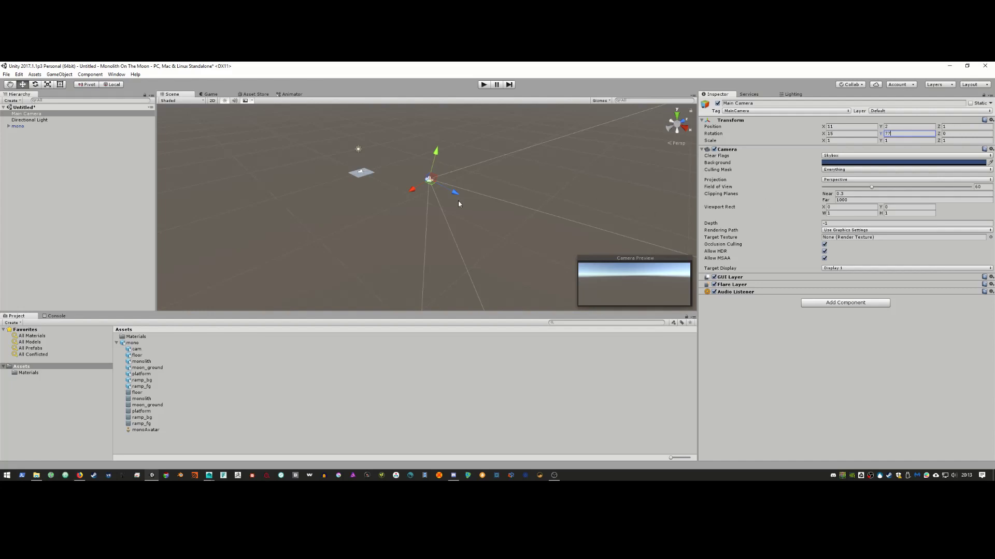
mouse_move(452, 192)
mouse_down()
mouse_move(324, 158)
mouse_move(462, 220)
mouse_move(588, 207)
mouse_move(414, 220)
mouse_move(370, 267)
mouse_move(419, 230)
mouse_move(440, 185)
mouse_up()
click(345, 153)
click(349, 154)
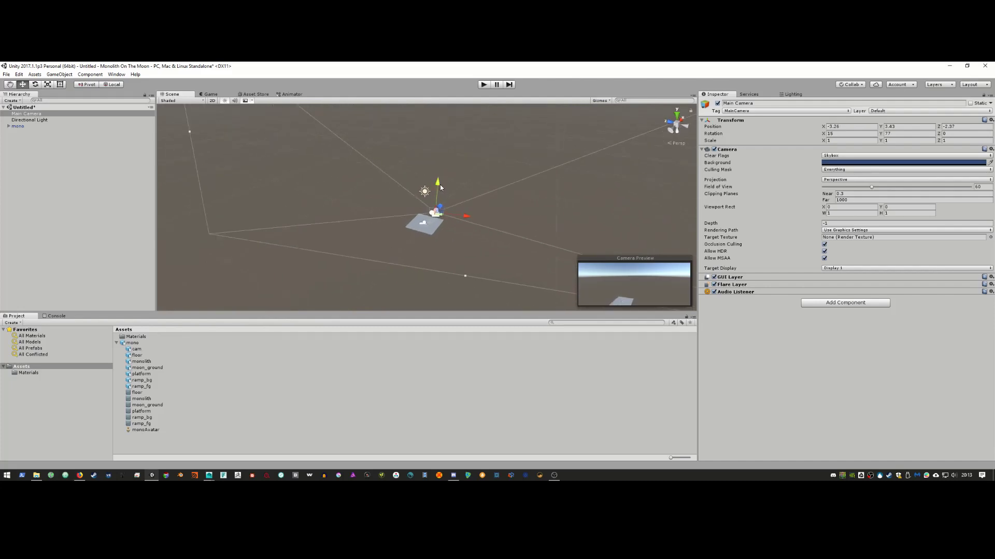
Step: Drag Main Camera down onto the platform beside cam, about -0.78, 0.34, -0.15, and zoom in
drag(431, 224, 414, 248)
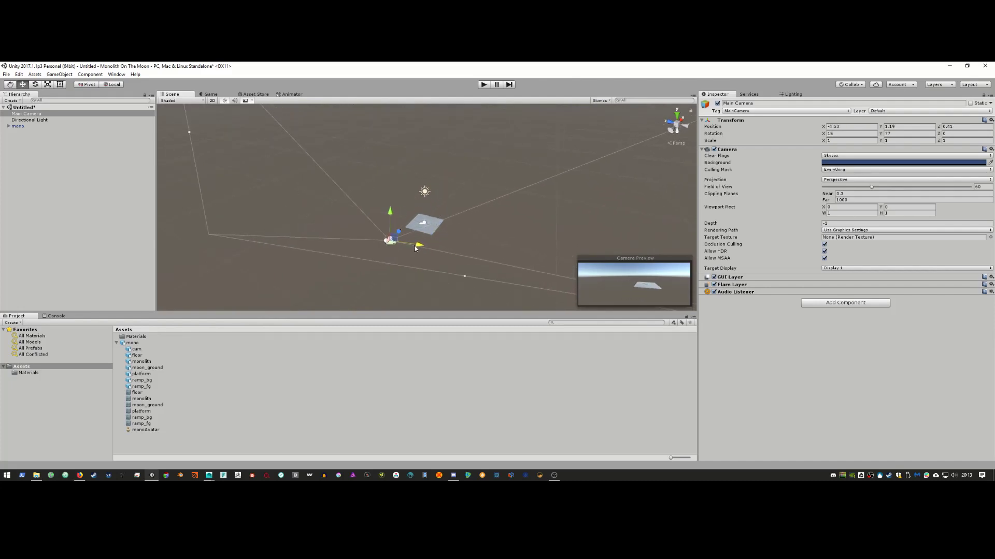
key(alt+Tab)
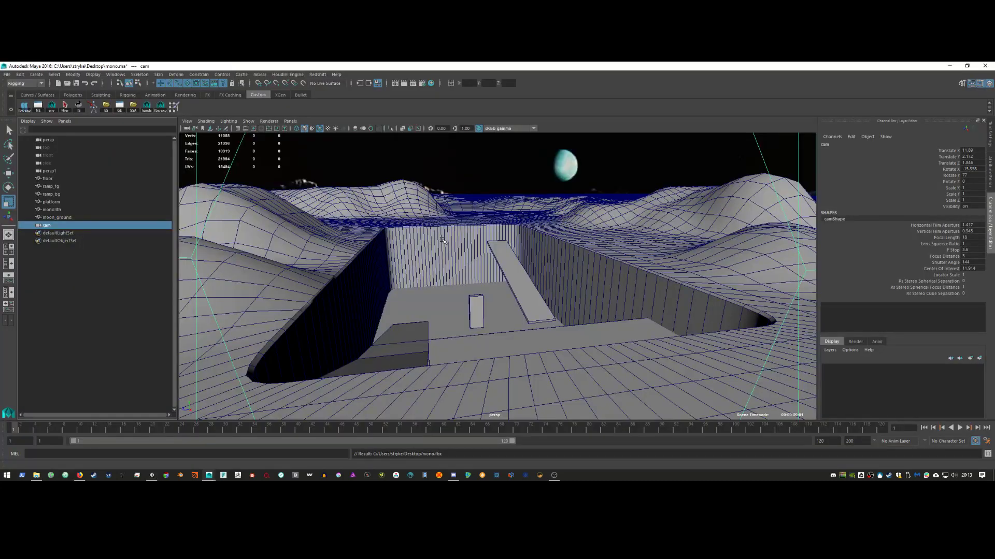
key(alt+Tab)
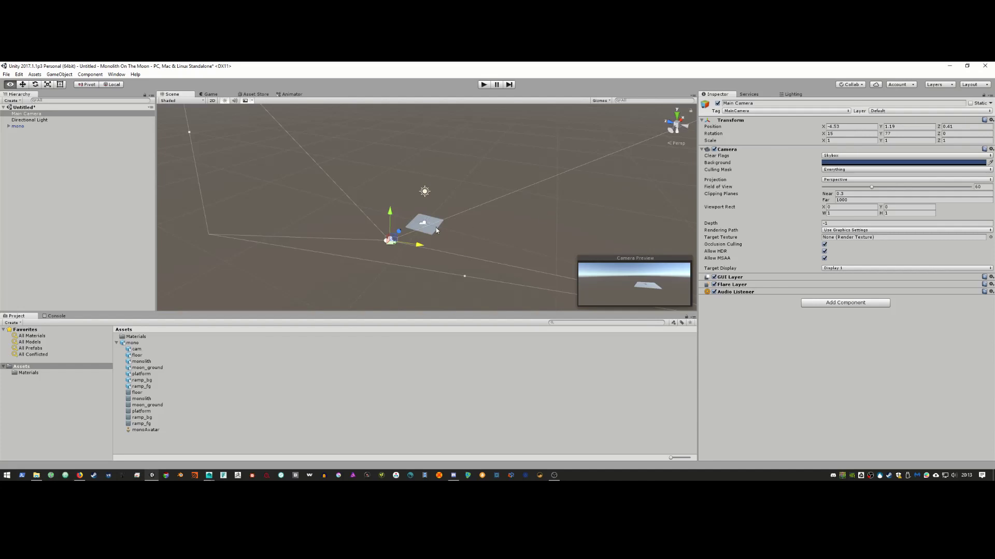
drag(404, 234, 448, 236)
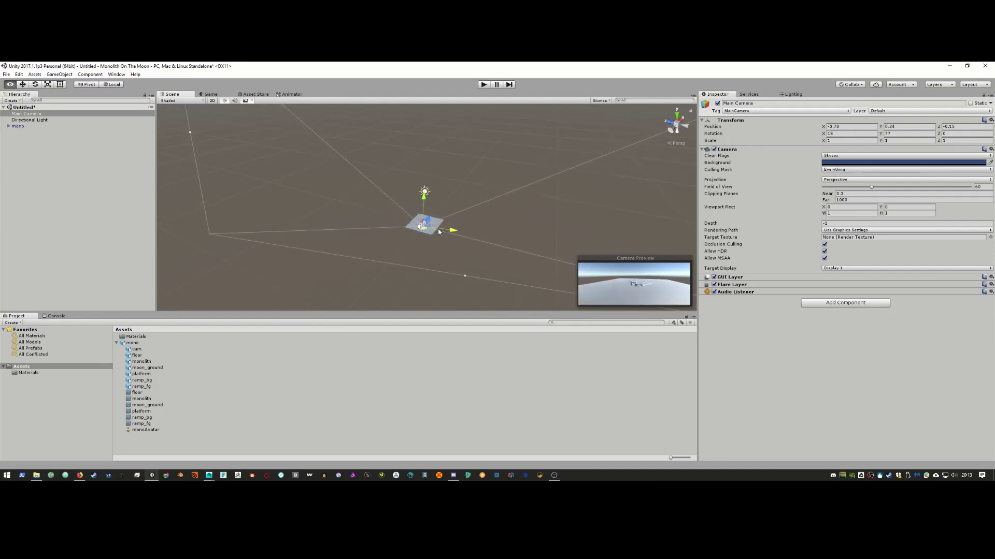
scroll(414, 228, up, 3)
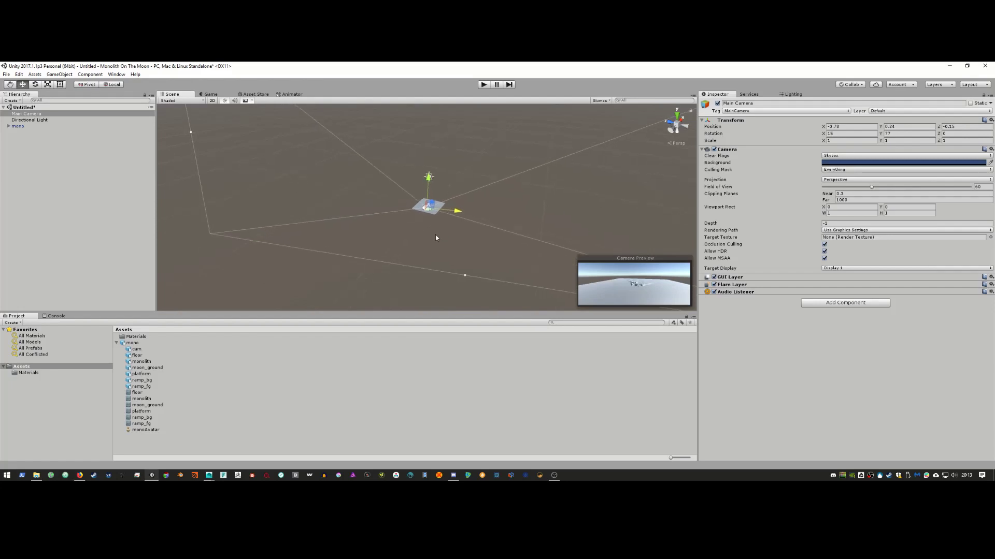
scroll(436, 216, up, 5)
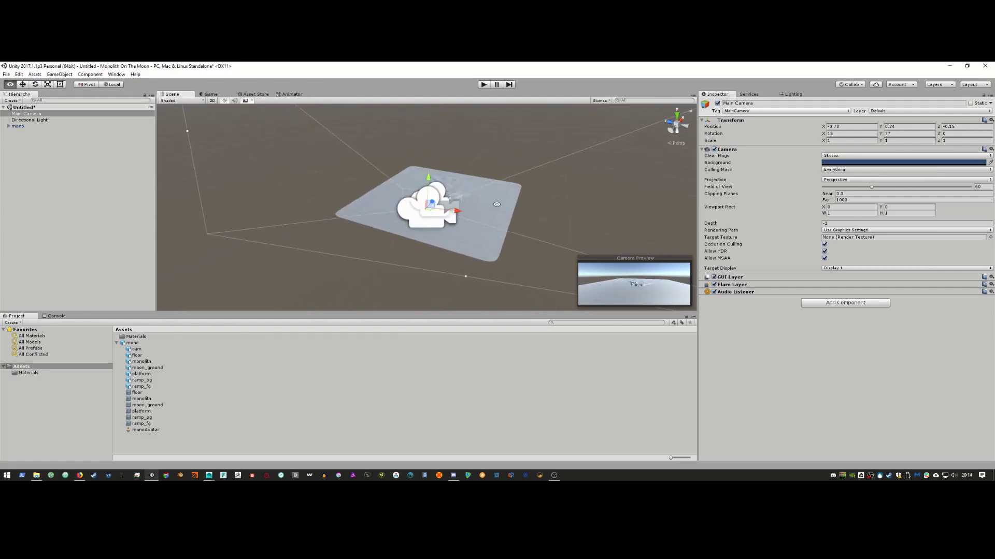
alt+drag(586, 220, 449, 238)
scroll(441, 237, up, 4)
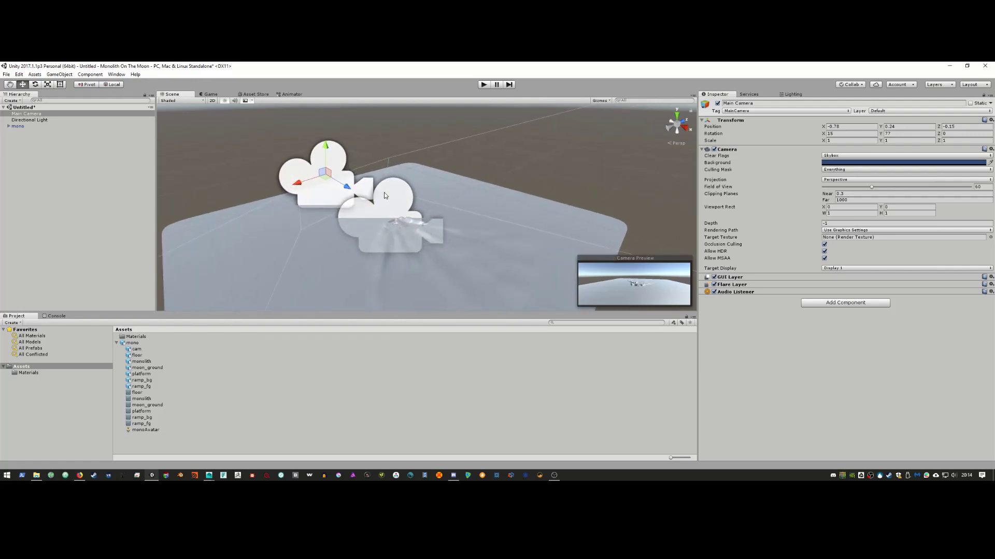
Step: Copy the imported cam's X position, -0.1189045, into Main Camera's X position
click(8, 126)
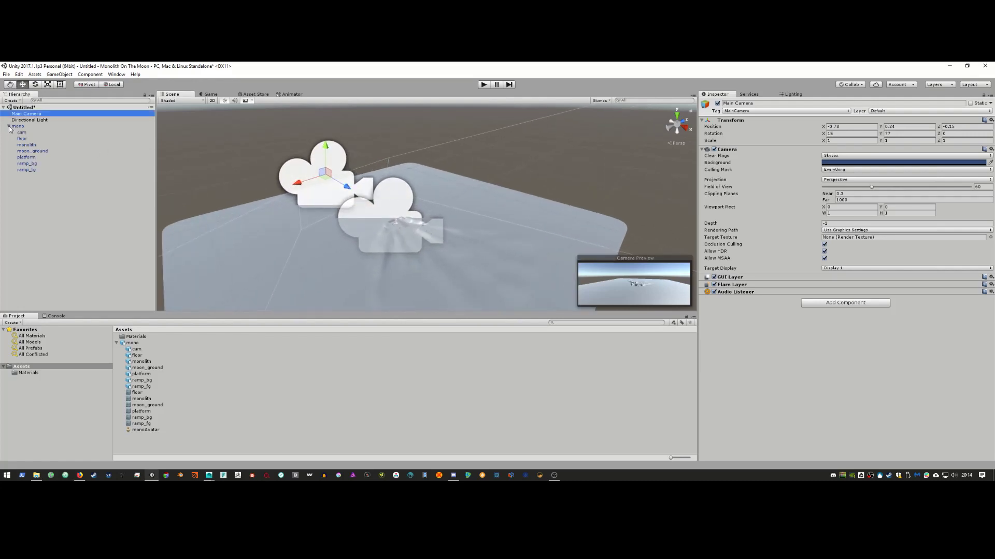
click(21, 133)
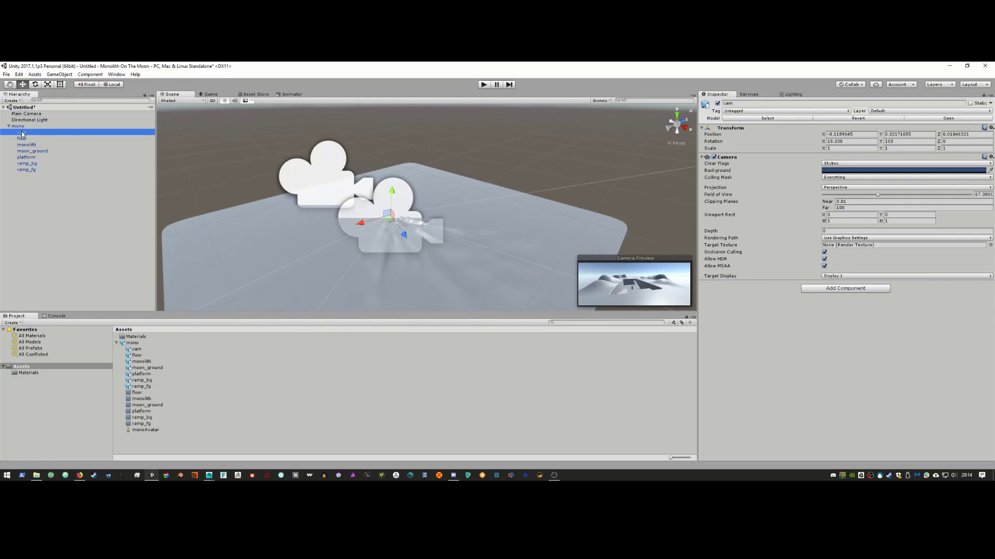
click(32, 114)
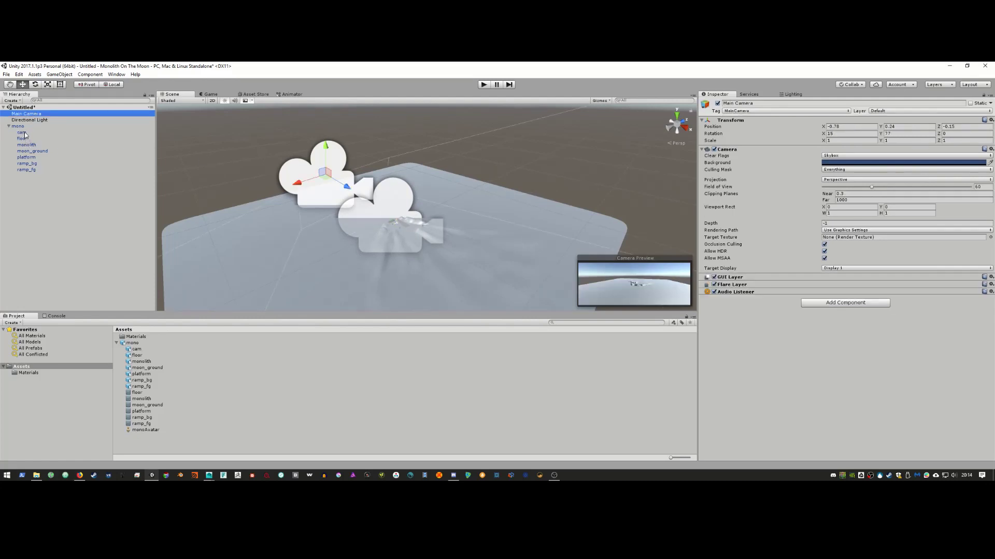
click(21, 133)
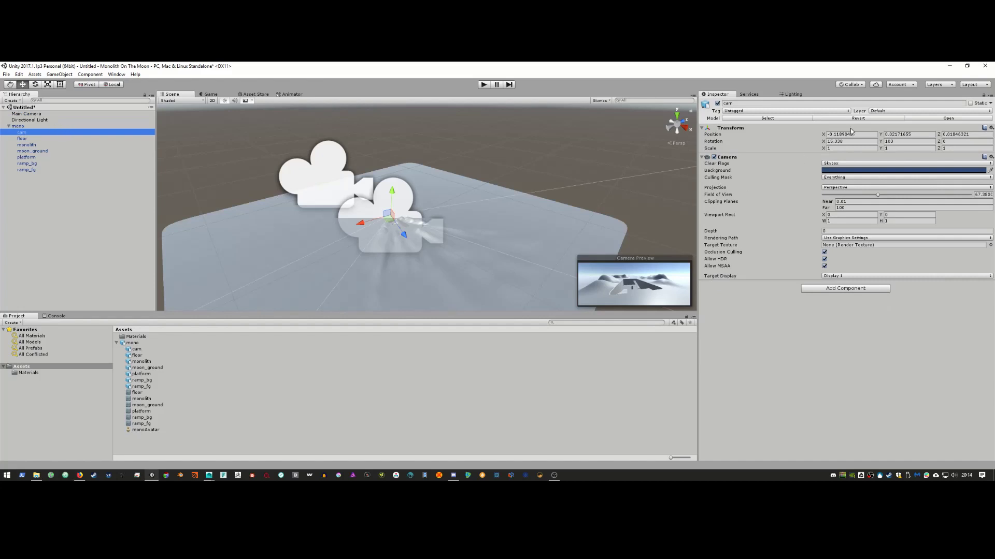
click(863, 134)
key(ctrl+c)
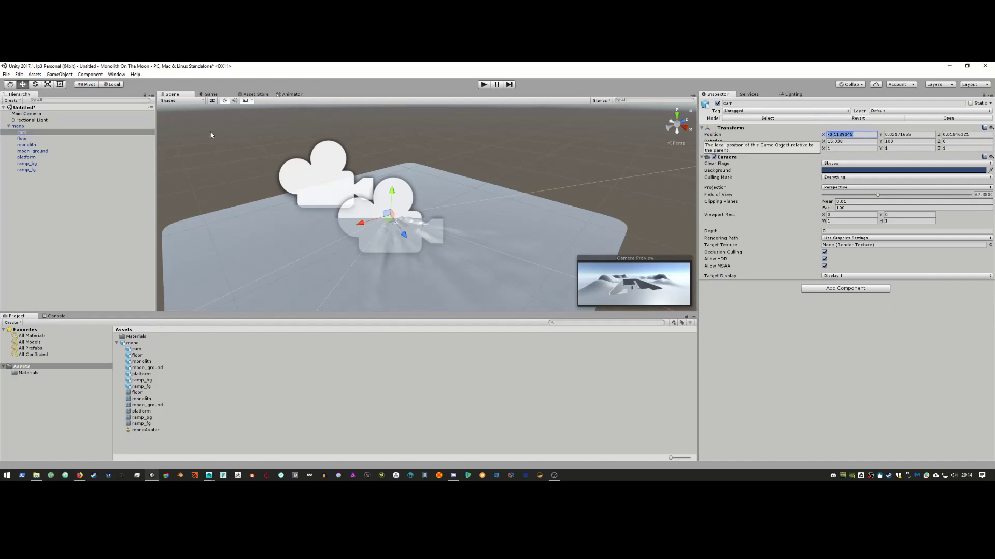
click(52, 114)
click(849, 126)
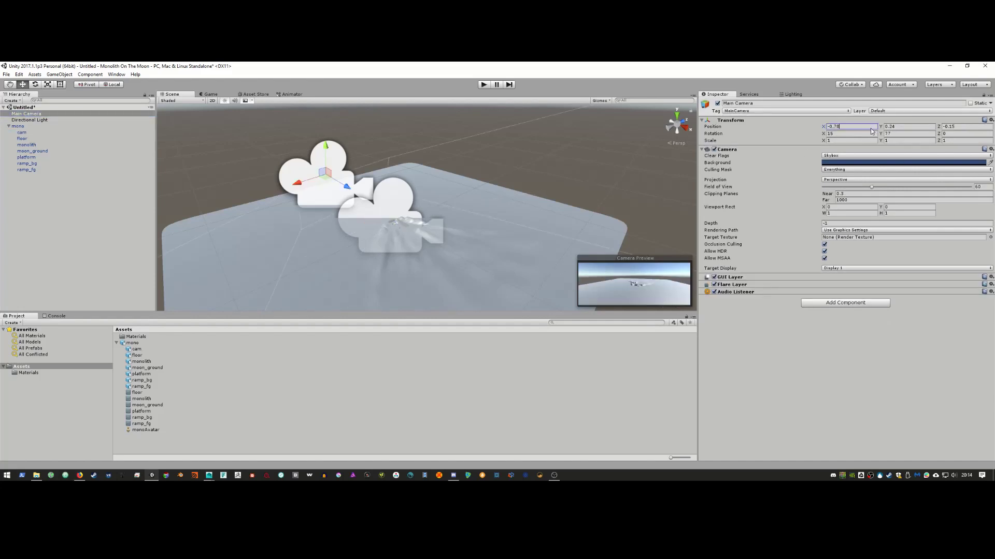
key(ctrl+v)
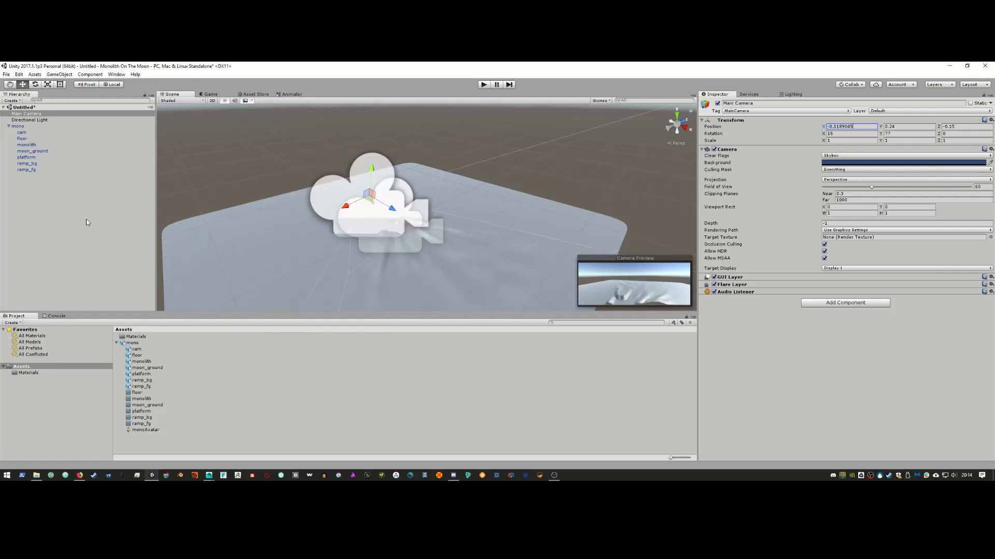
Step: Delete the default Main Camera from the scene, leaving only cam
click(30, 133)
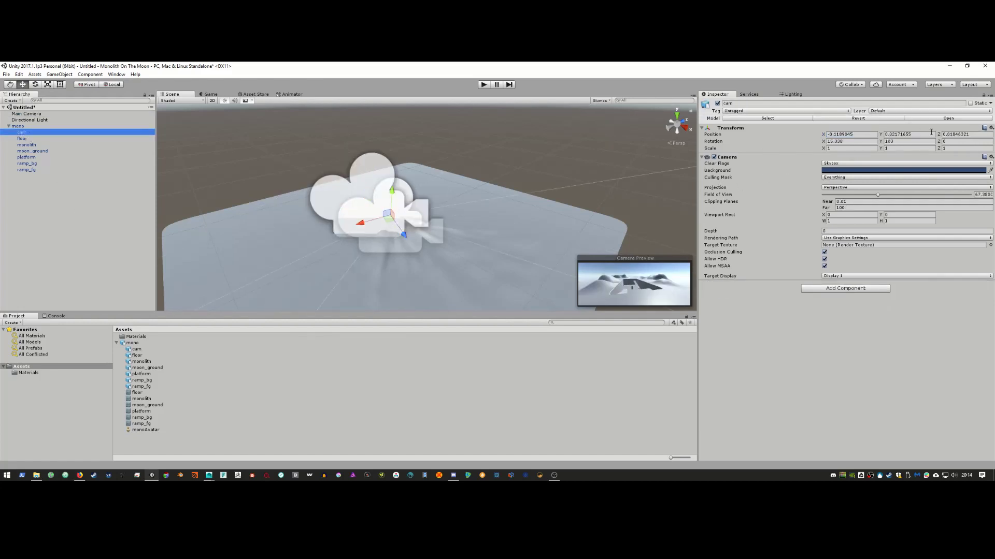
click(891, 134)
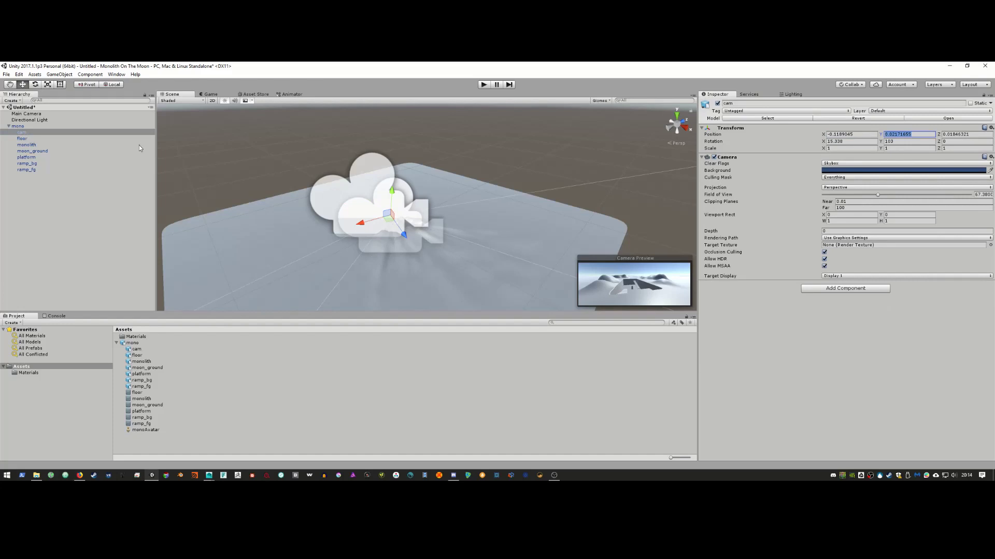
click(44, 114)
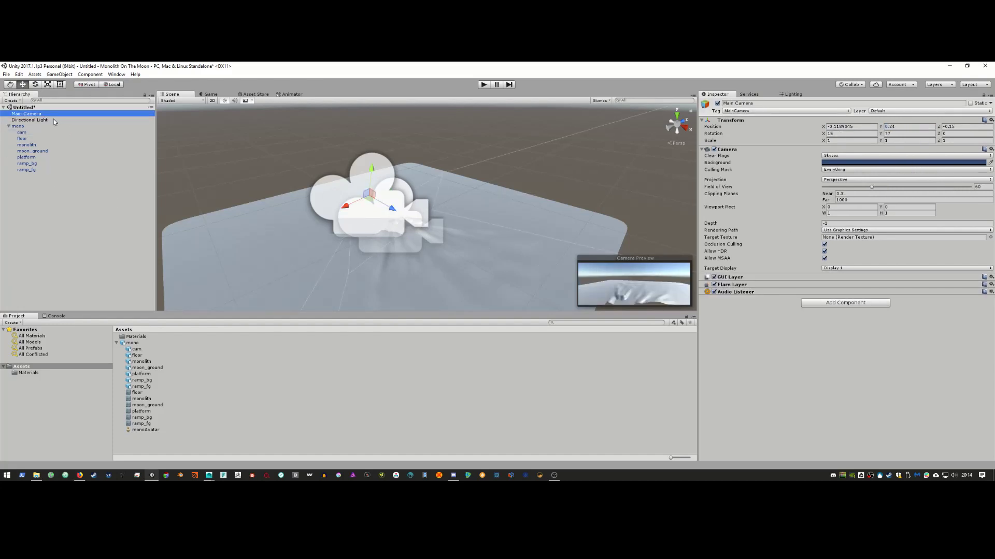
key(Delete)
Step: Drag cam out of the mono prefab, breaking the instance, and rename it 'main cam'
mouse_move(31, 125)
mouse_down()
mouse_move(30, 199)
mouse_move(34, 118)
mouse_up()
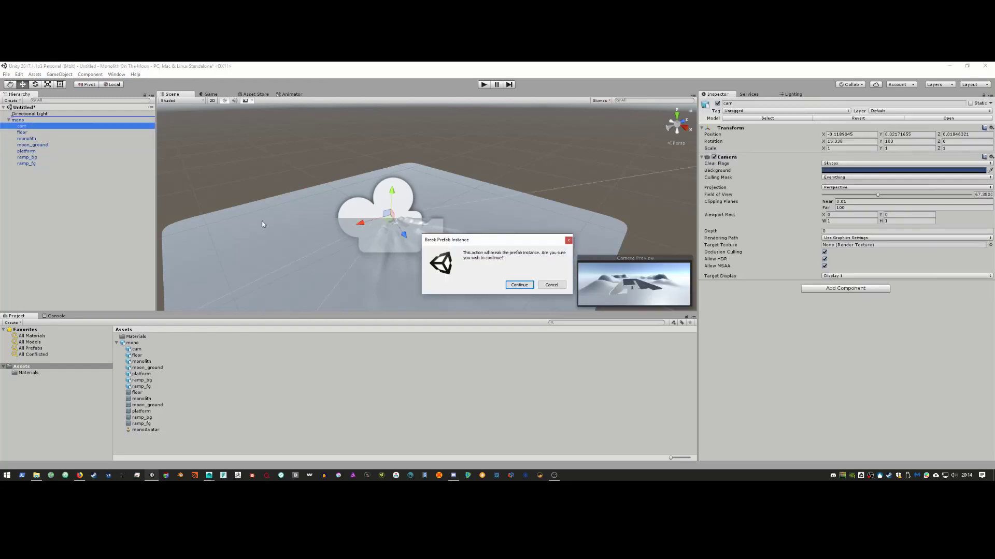
click(519, 285)
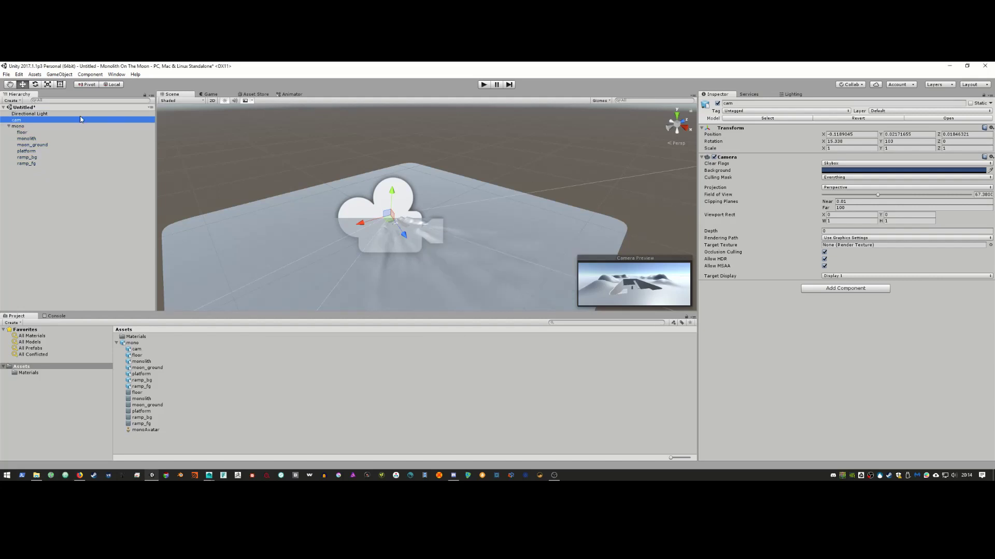
right_click(22, 120)
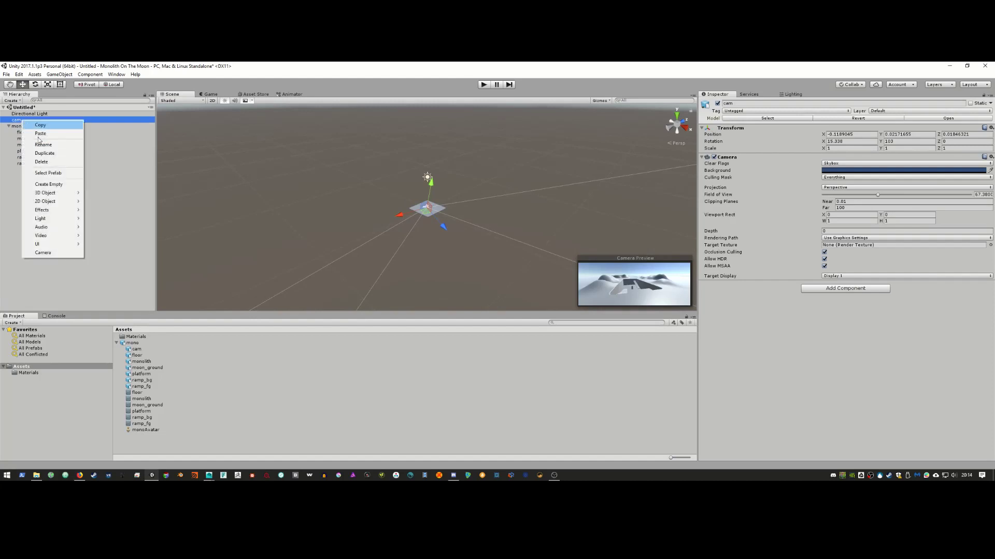
click(67, 146)
text(ma)
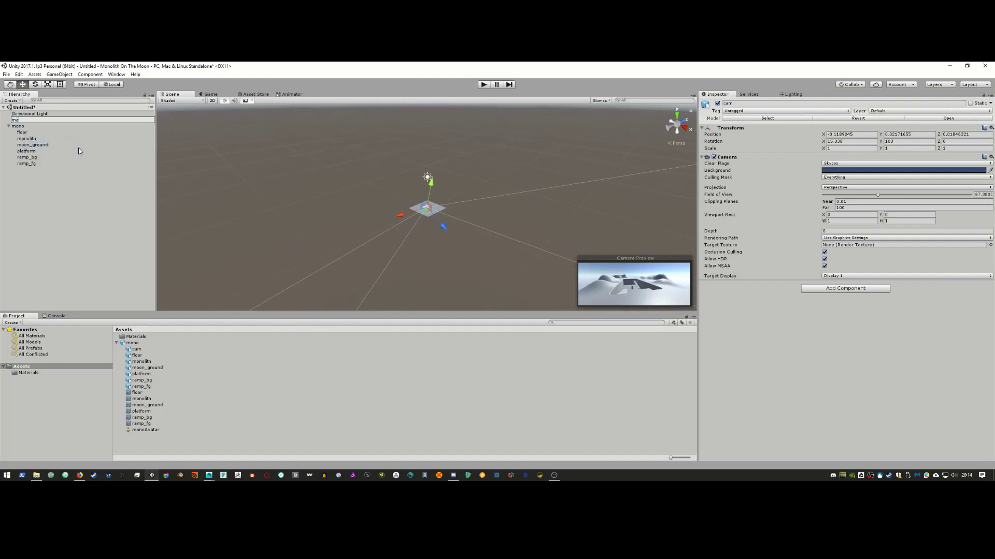
text(in cam)
key(Return)
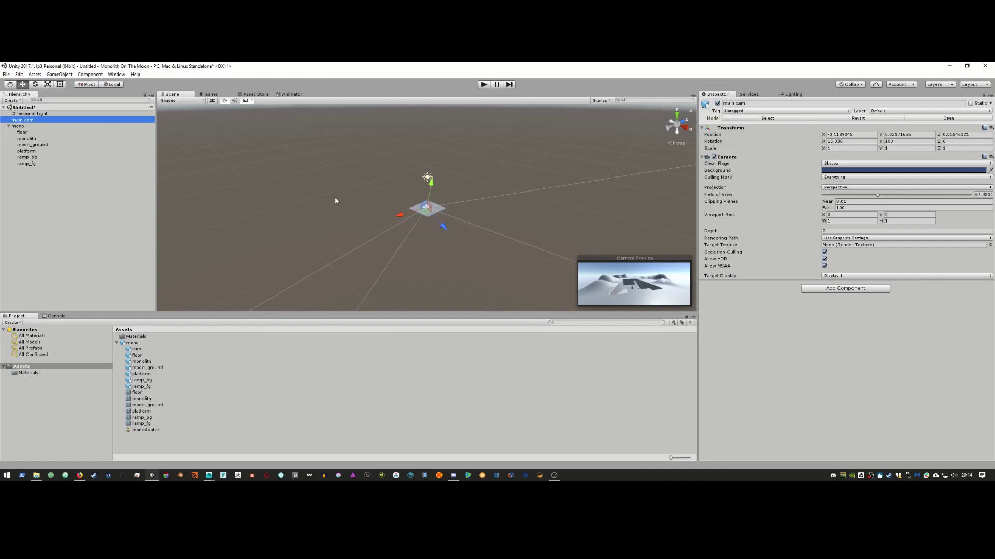
alt+drag(335, 201, 399, 232)
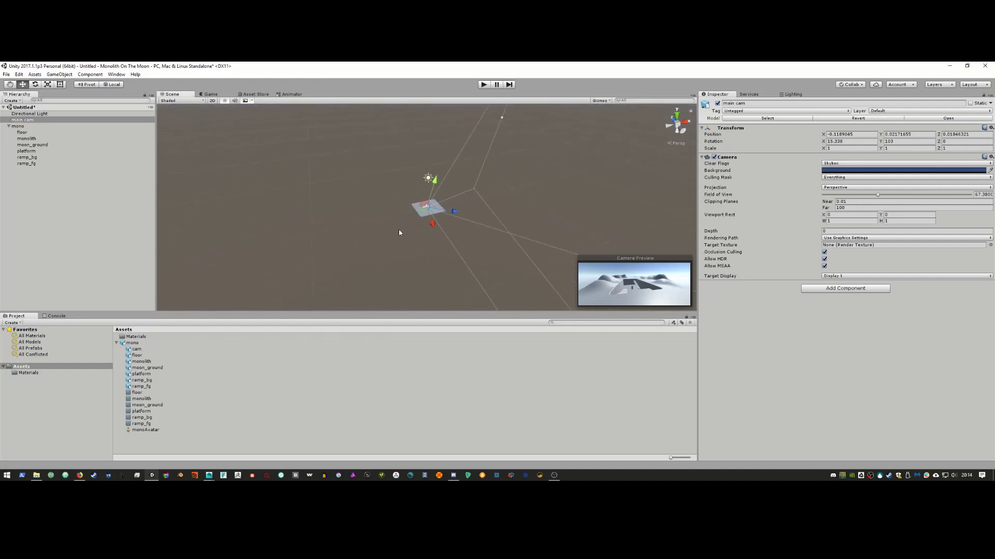
Step: Orbit and zoom the Scene view to a front-on view of the platform pit among the hills
click(424, 218)
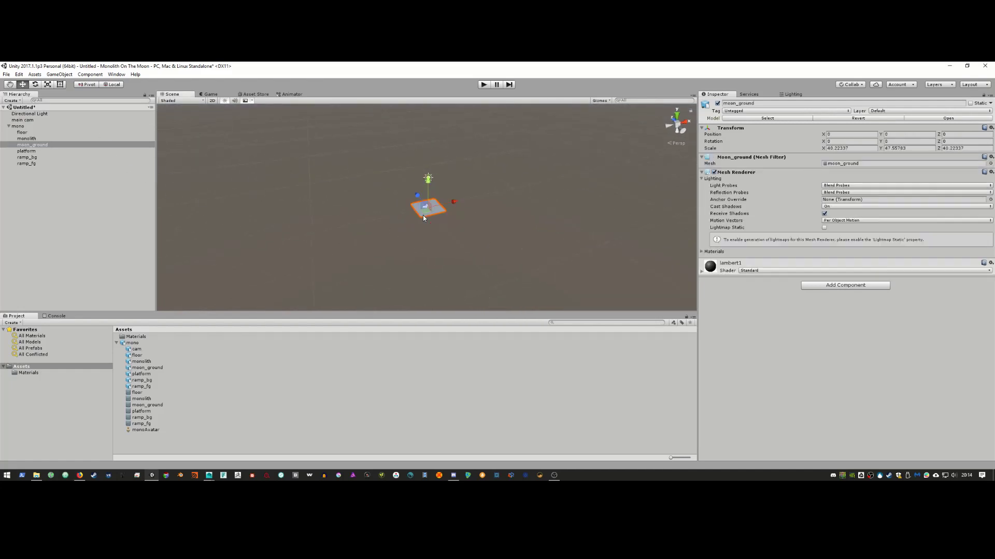
scroll(423, 216, up, 10)
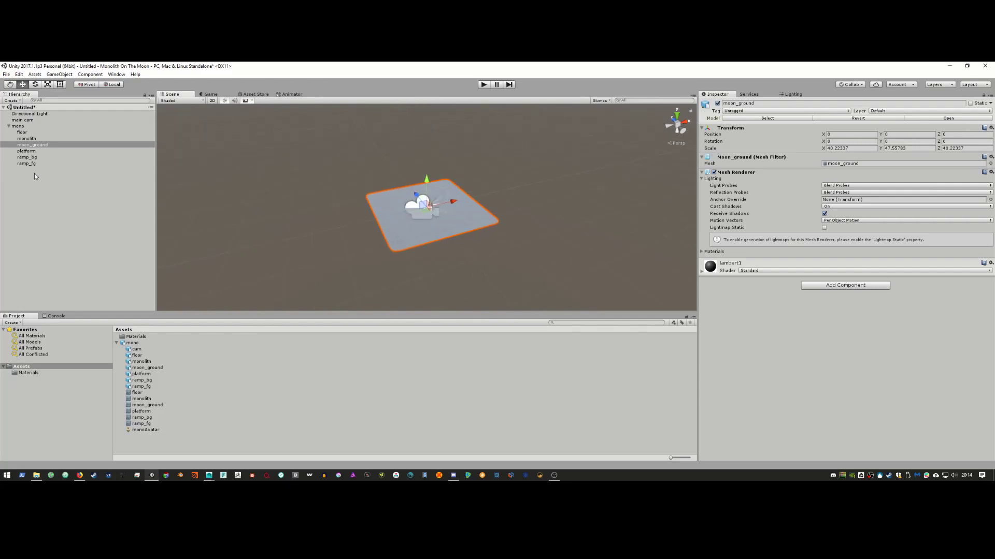
click(43, 152)
alt+right_drag(394, 212, 554, 283)
alt+drag(424, 206, 595, 221)
alt+right_drag(596, 221, 279, 180)
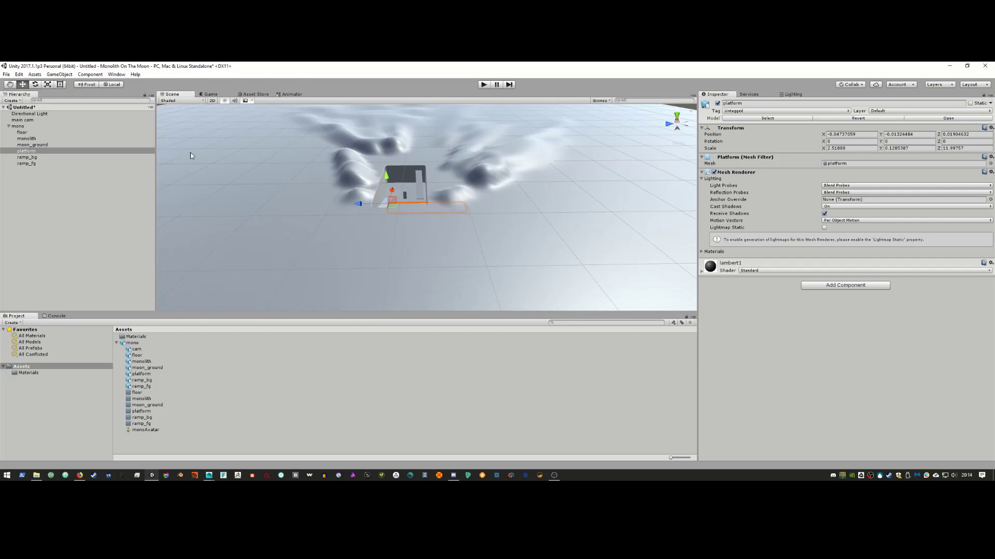
click(23, 120)
alt+drag(314, 229, 294, 155)
scroll(438, 247, up, 5)
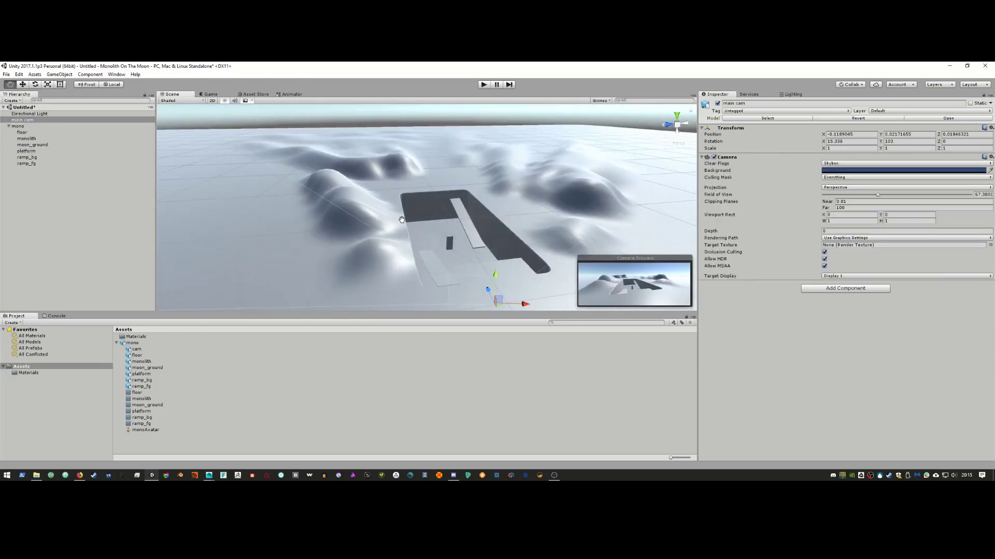
alt+drag(438, 247, 414, 251)
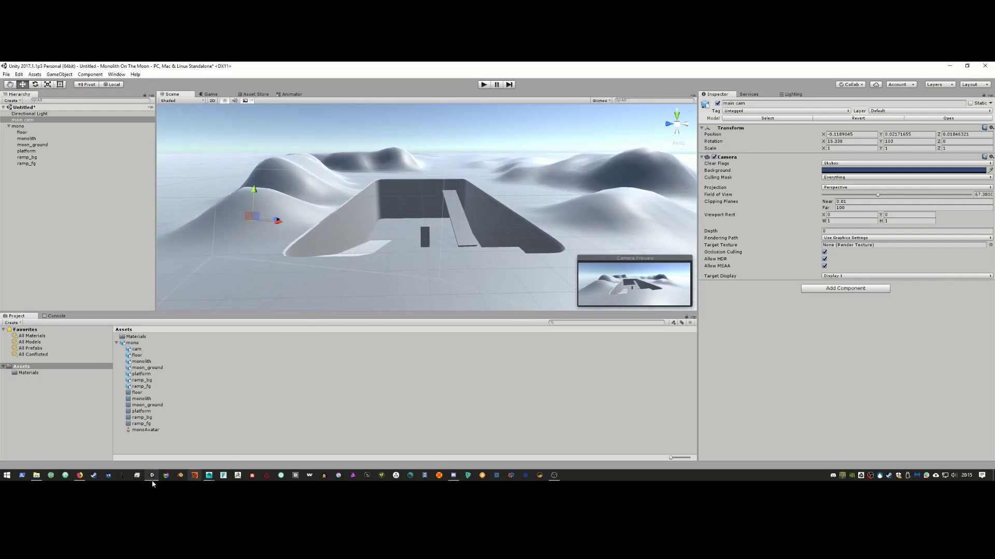
key(alt+Tab)
key(alt+Tab)
key(alt+Tab)
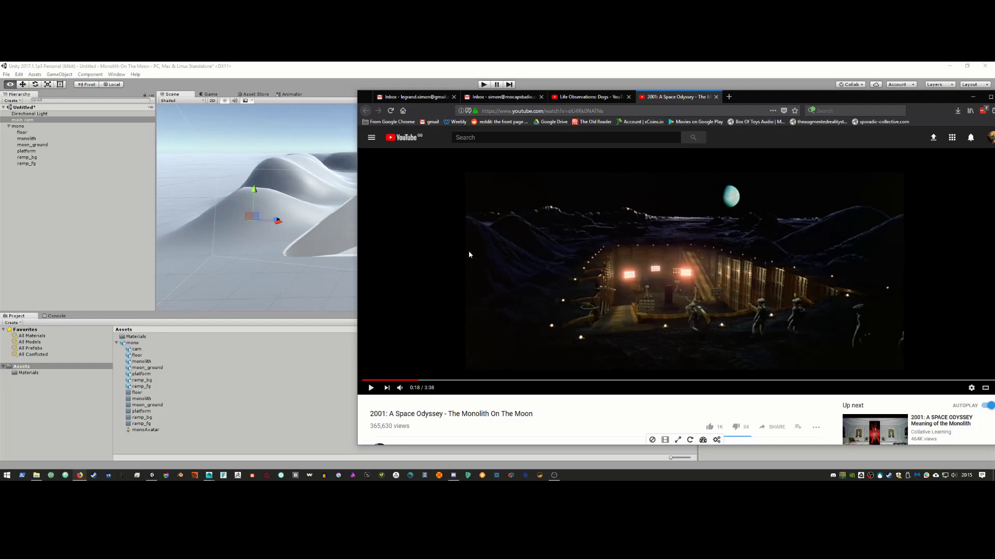
Step: Minimise the '2001: A Space Odyssey' monolith reference video to return to Unity
click(972, 97)
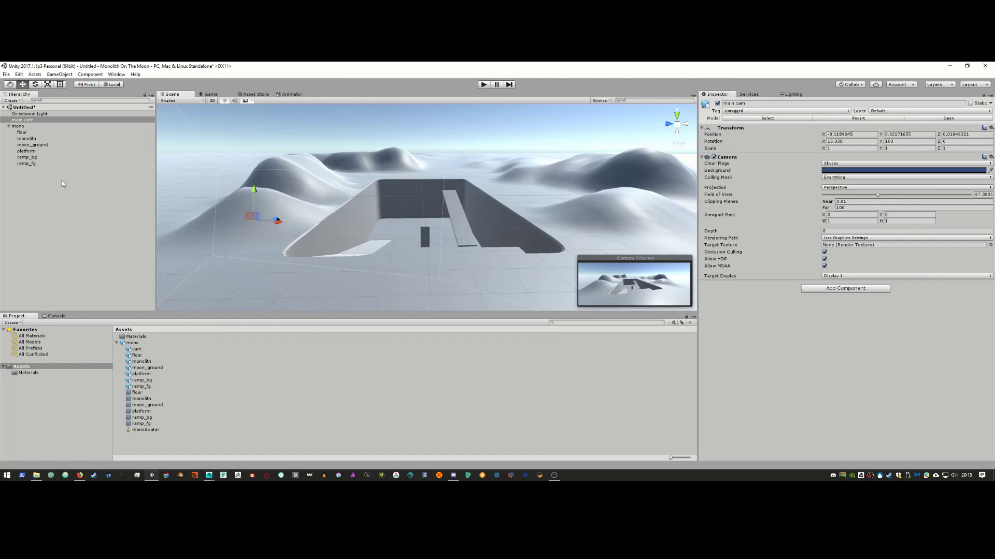
Step: Add a directional light to the scene and raise it above the pit
click(34, 74)
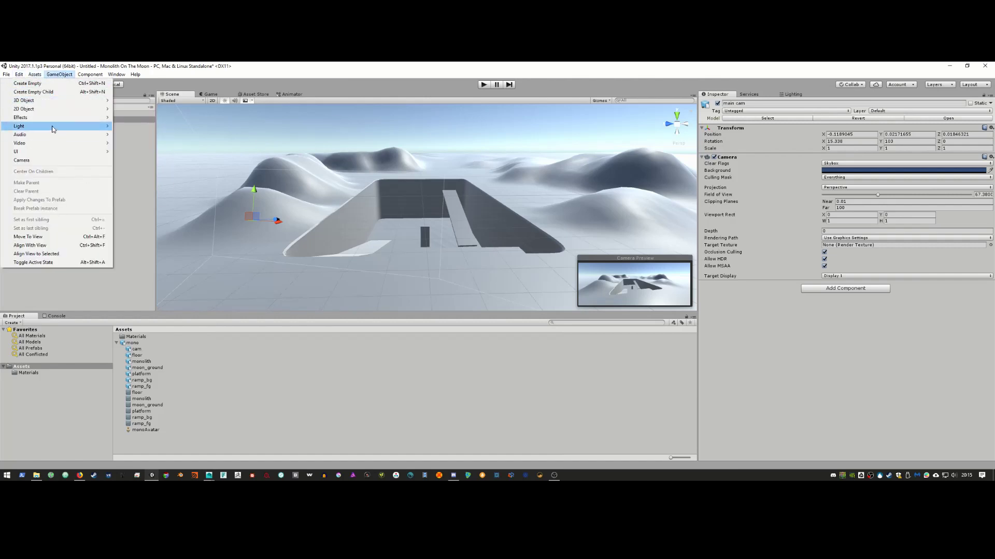
mouse_move(53, 129)
click(149, 127)
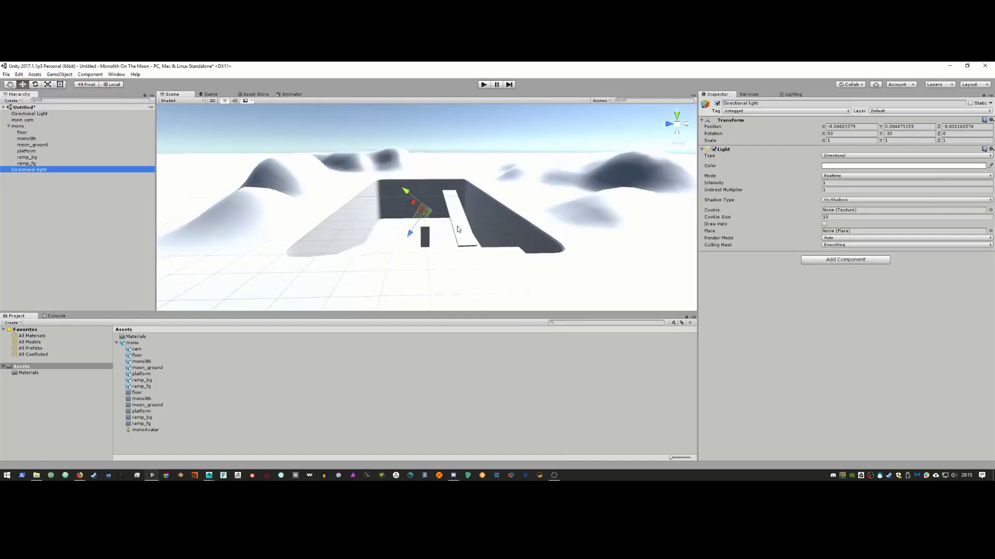
drag(422, 209, 434, 203)
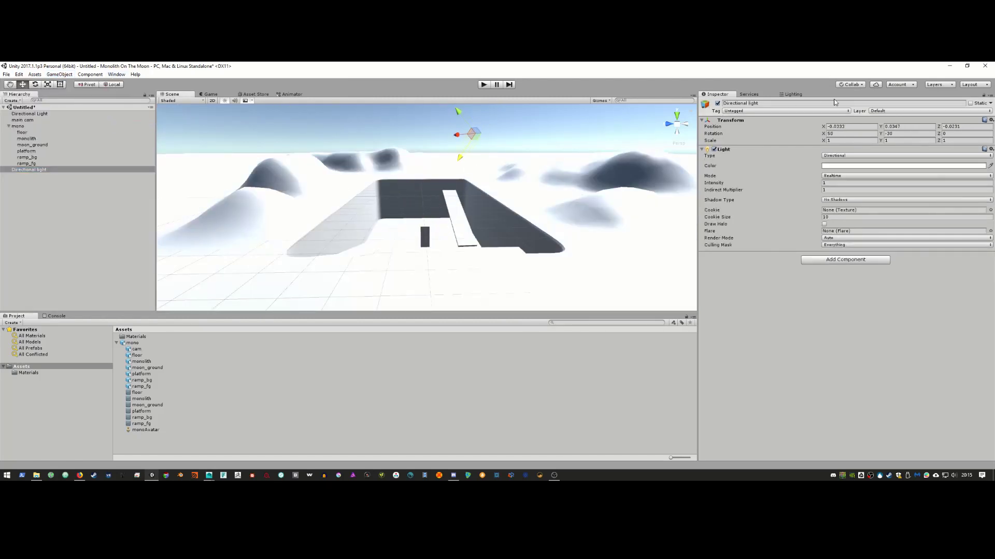
Step: In Lighting settings, set ambient Intensity Multiplier to 0 and Environment Lighting Source to Color
click(60, 74)
mouse_move(117, 75)
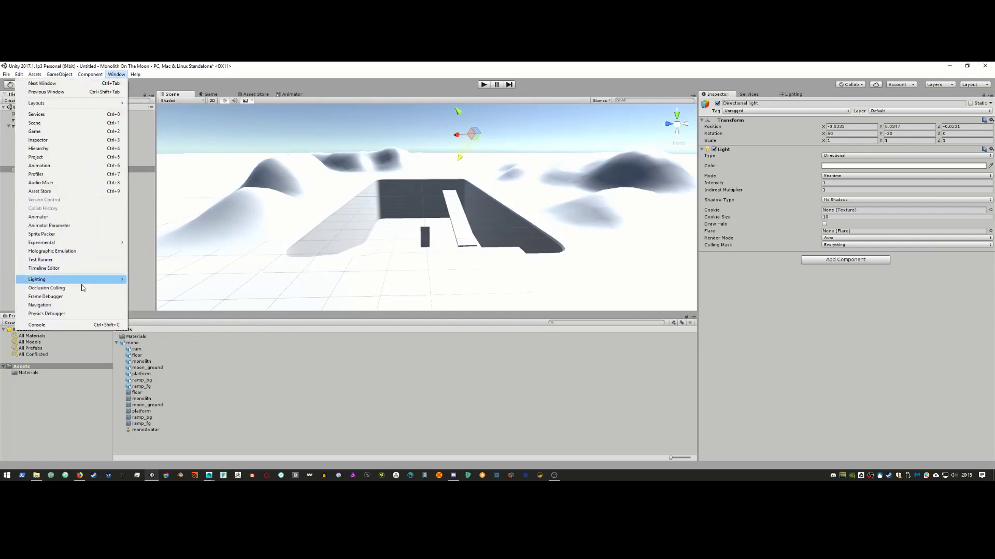
mouse_move(94, 284)
click(148, 280)
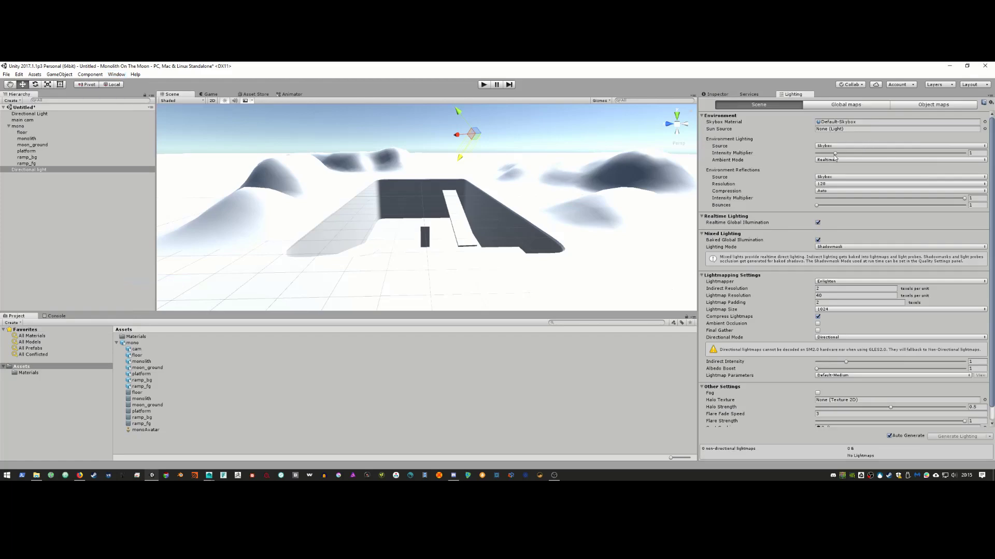
drag(834, 154, 802, 155)
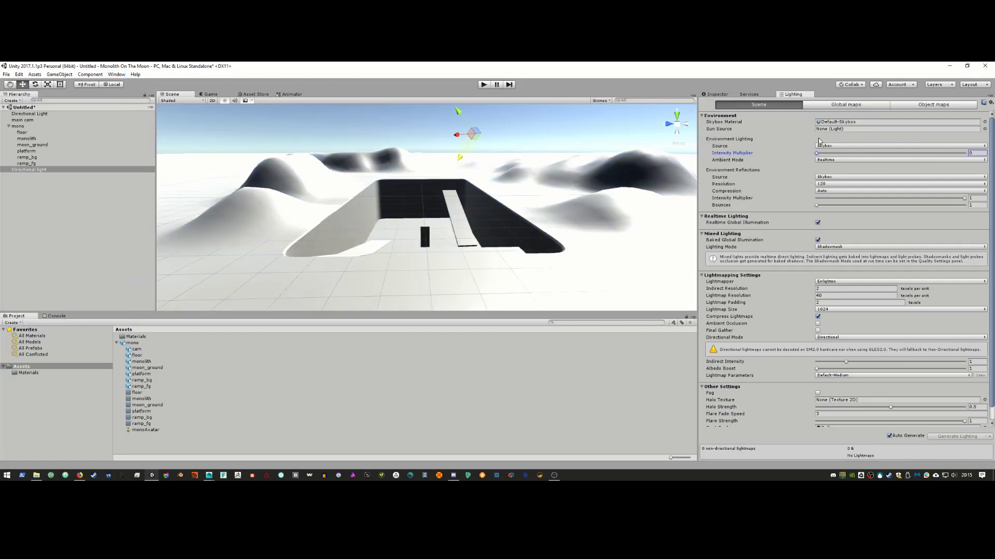
click(835, 160)
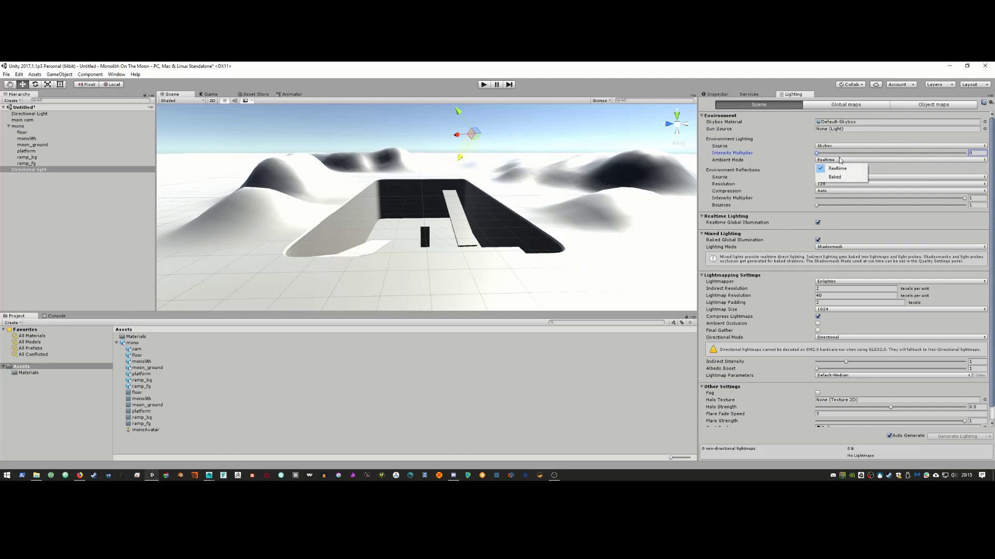
click(837, 147)
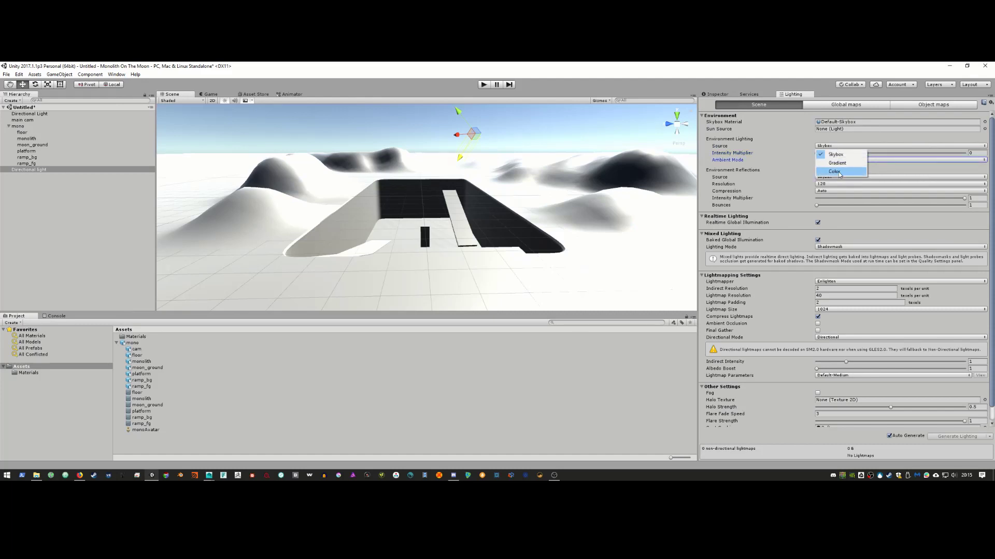
click(840, 172)
click(850, 146)
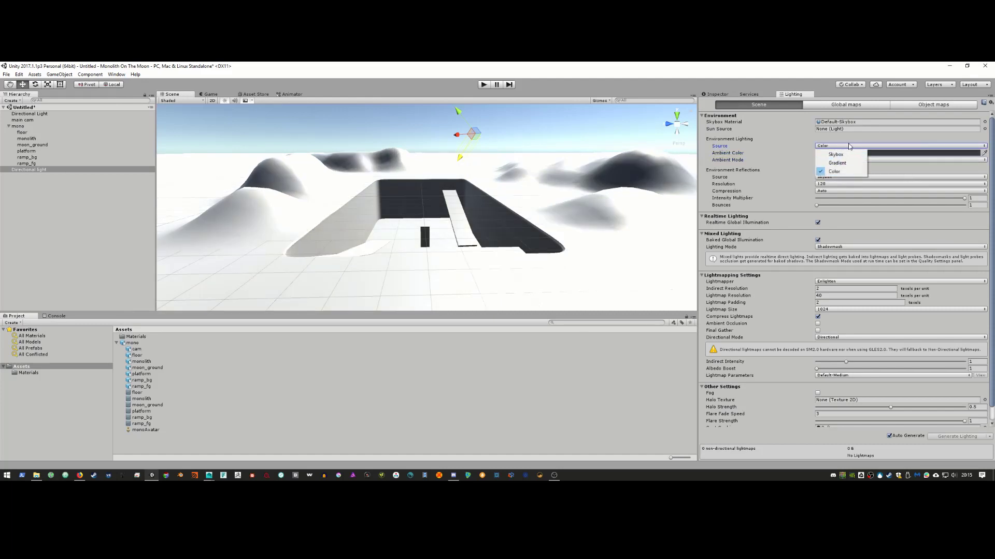
click(851, 147)
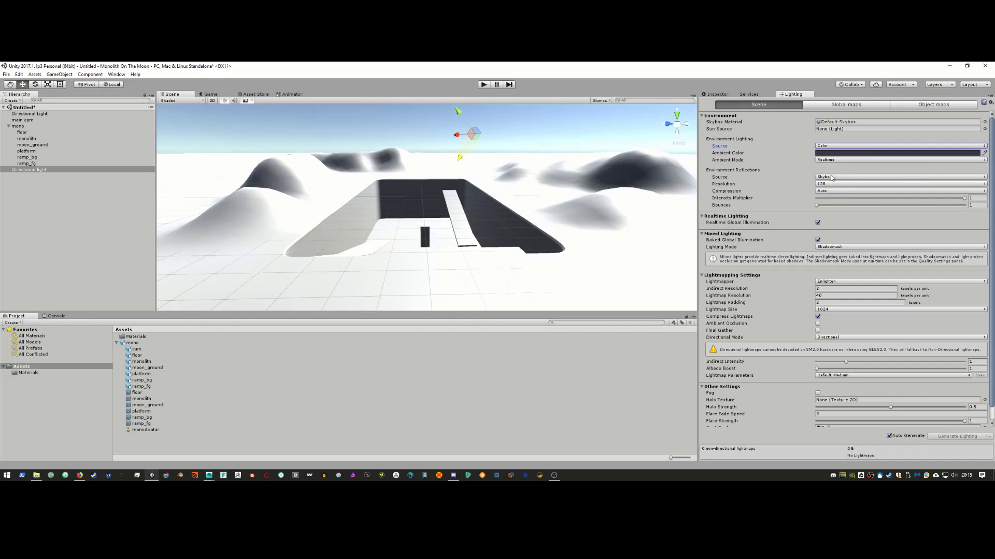
click(854, 176)
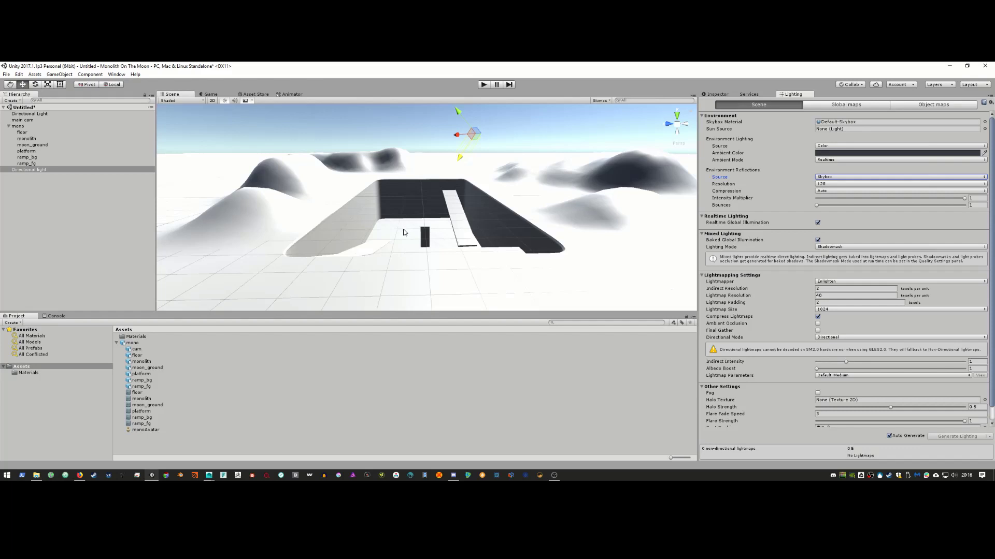
click(350, 210)
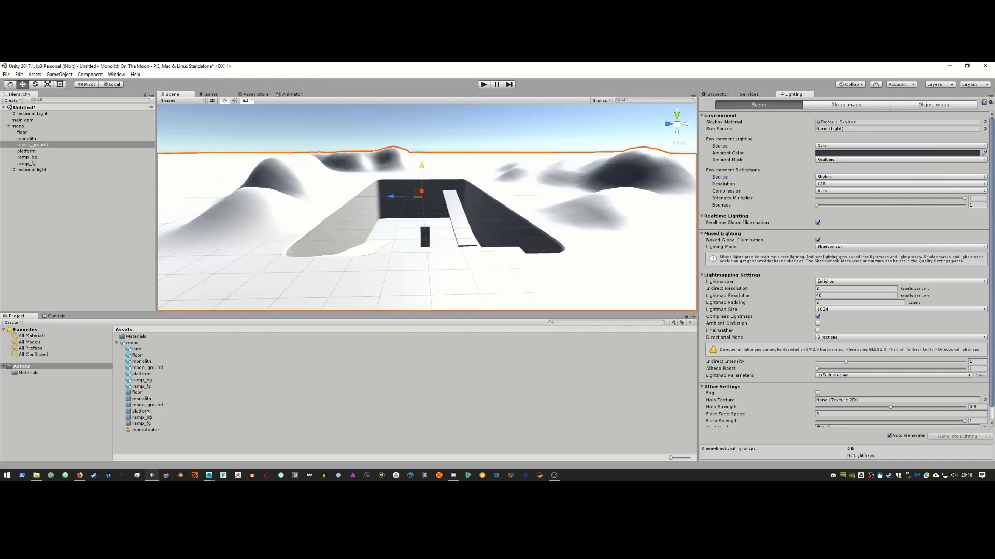
click(26, 373)
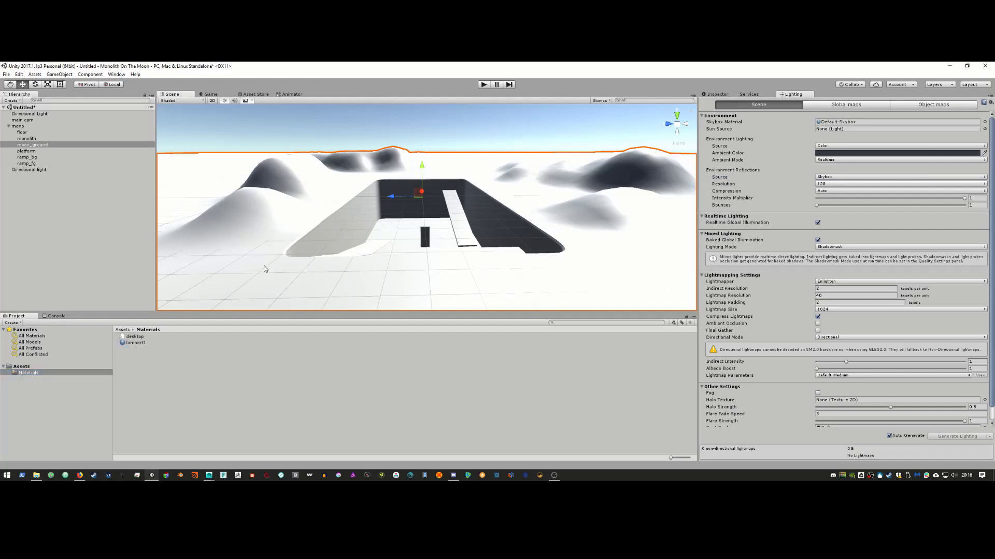
Step: Create a material named moon_ground in Materials and apply it to the terrain
right_click(139, 357)
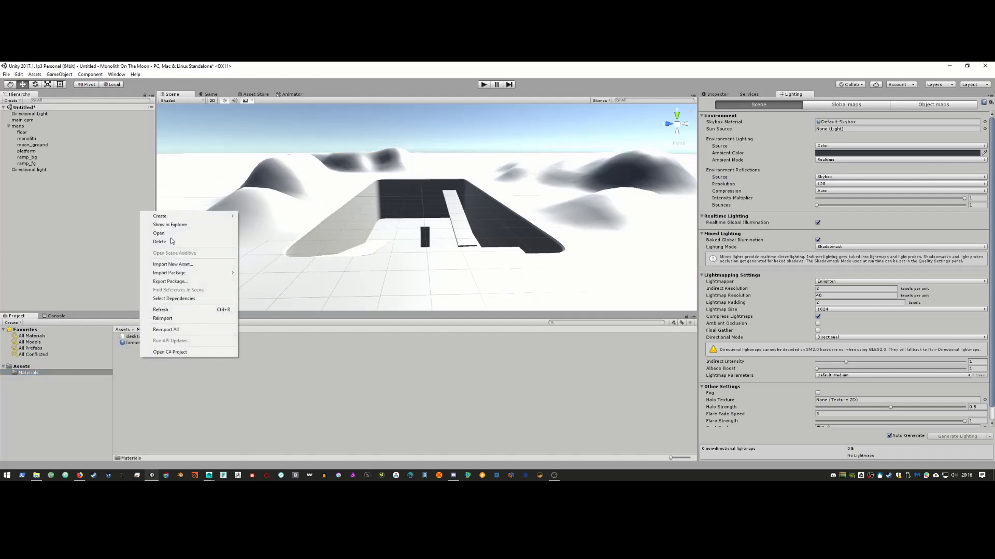
mouse_move(165, 216)
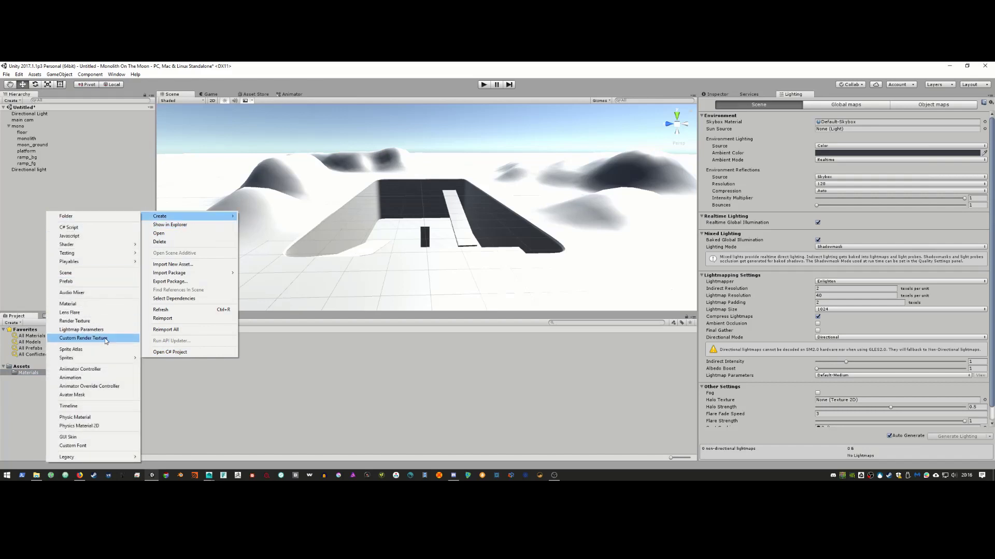
click(67, 304)
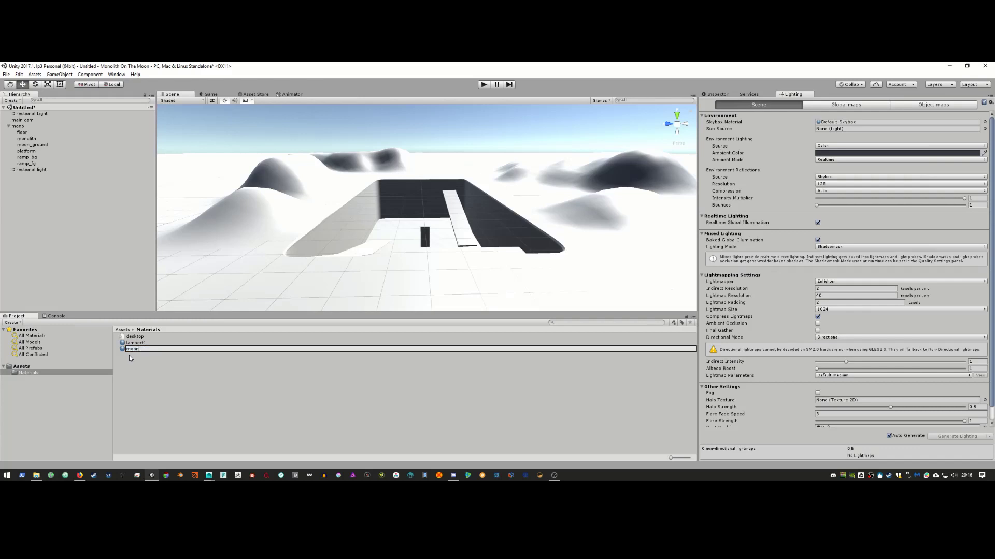
text(moon_ground)
key(Return)
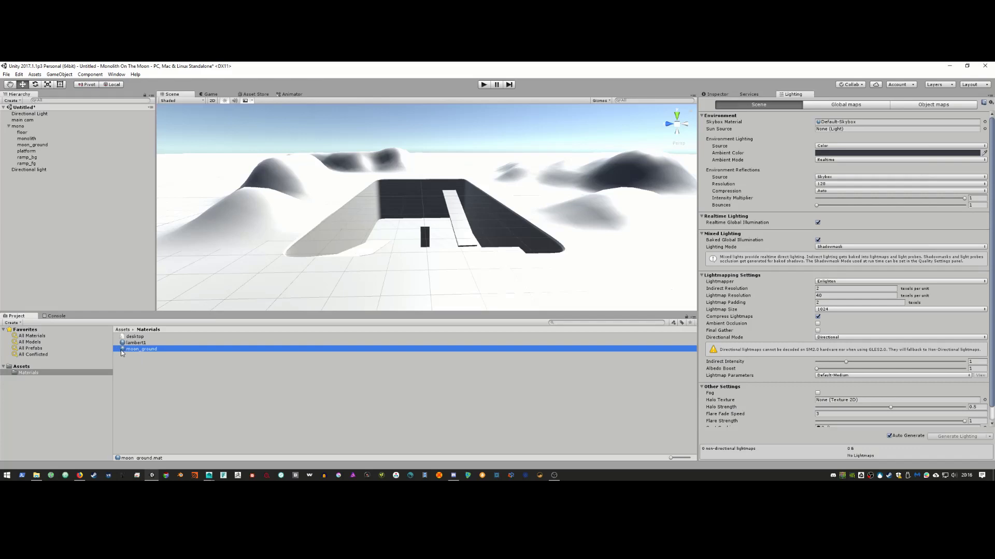
drag(120, 349, 228, 257)
Step: Set the moon_ground material's Albedo to black, then bring Lighting settings back
click(150, 350)
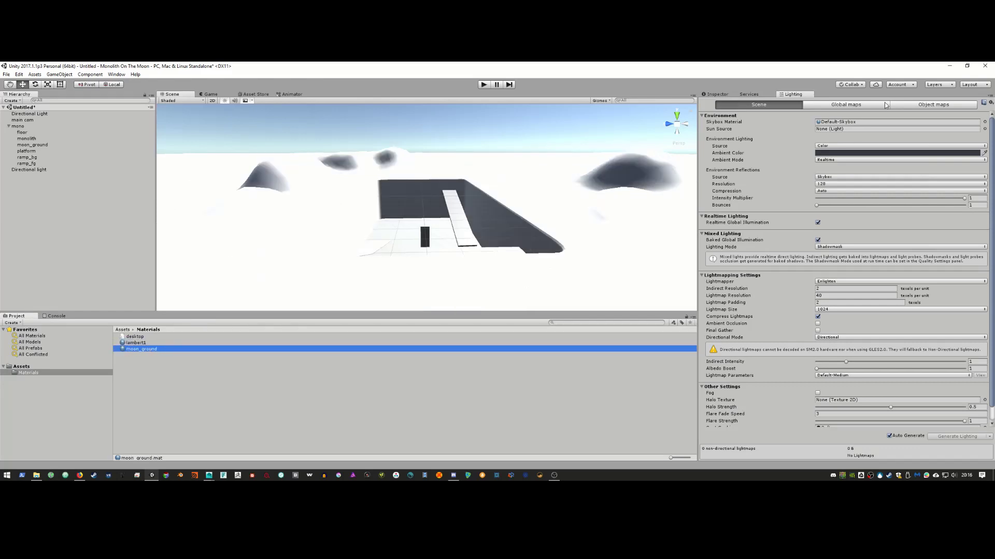
click(750, 95)
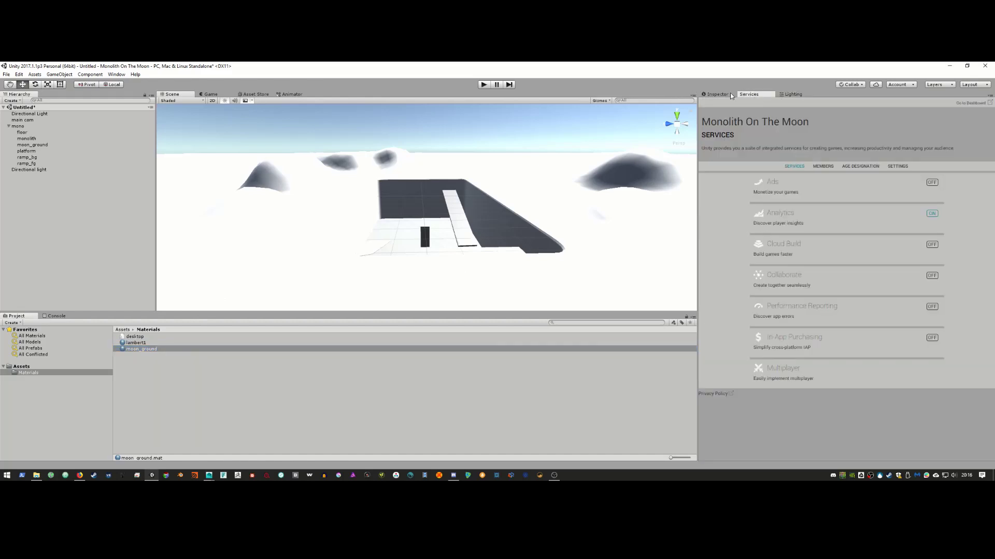
click(718, 94)
click(827, 136)
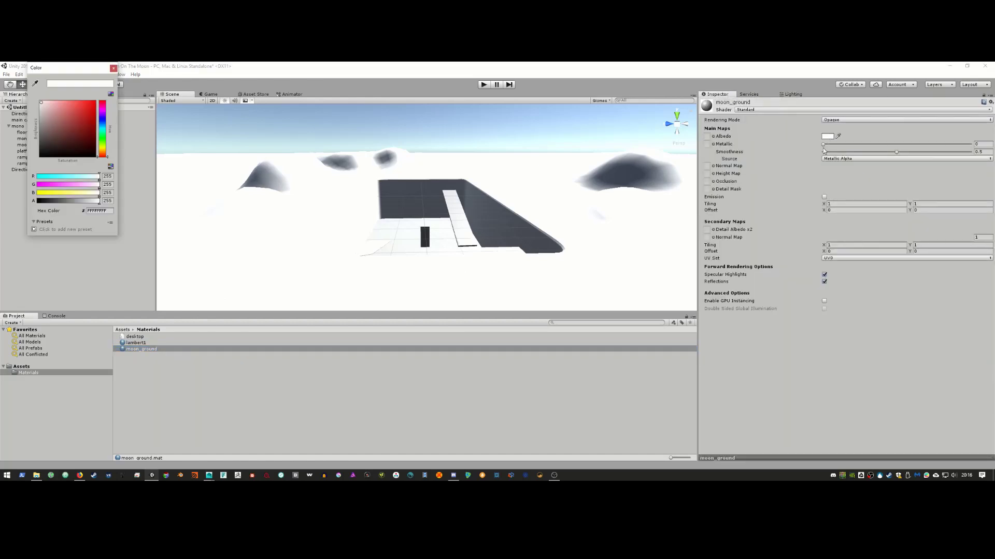
drag(96, 155, 36, 156)
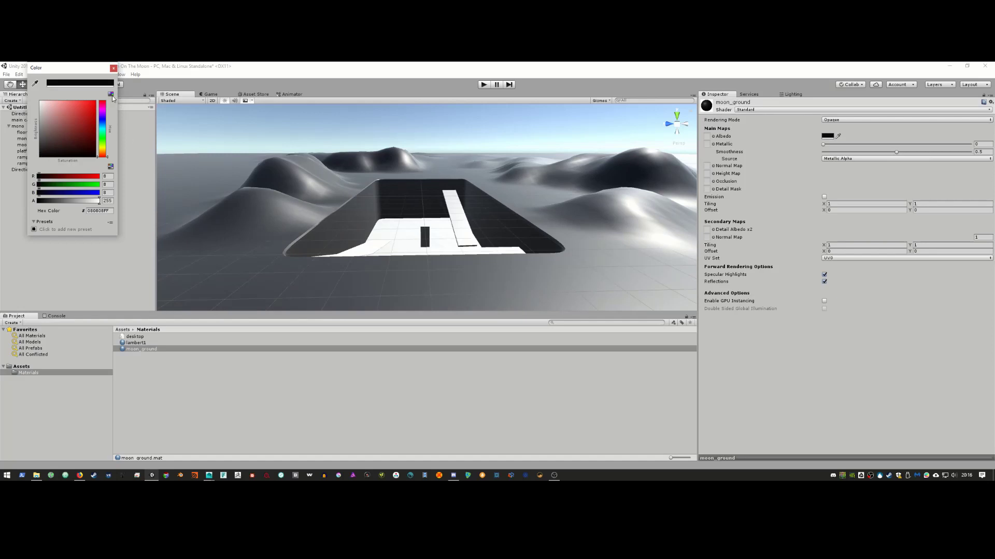
click(114, 68)
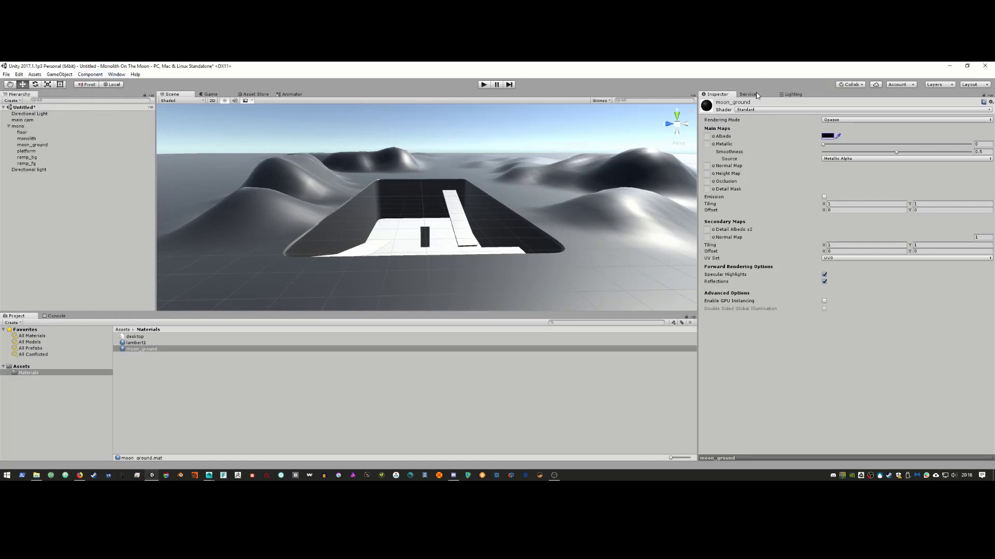
click(785, 95)
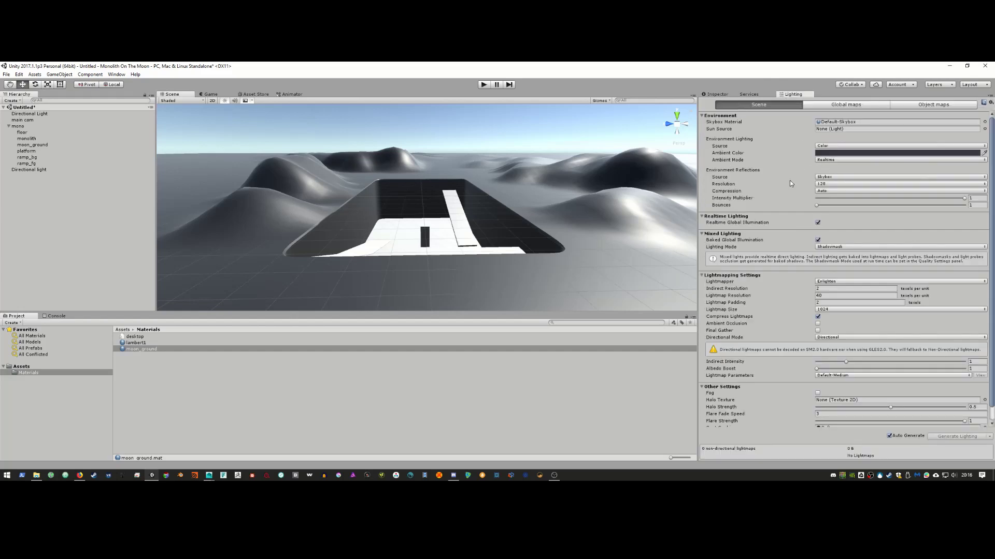
scroll(786, 184, down, 1)
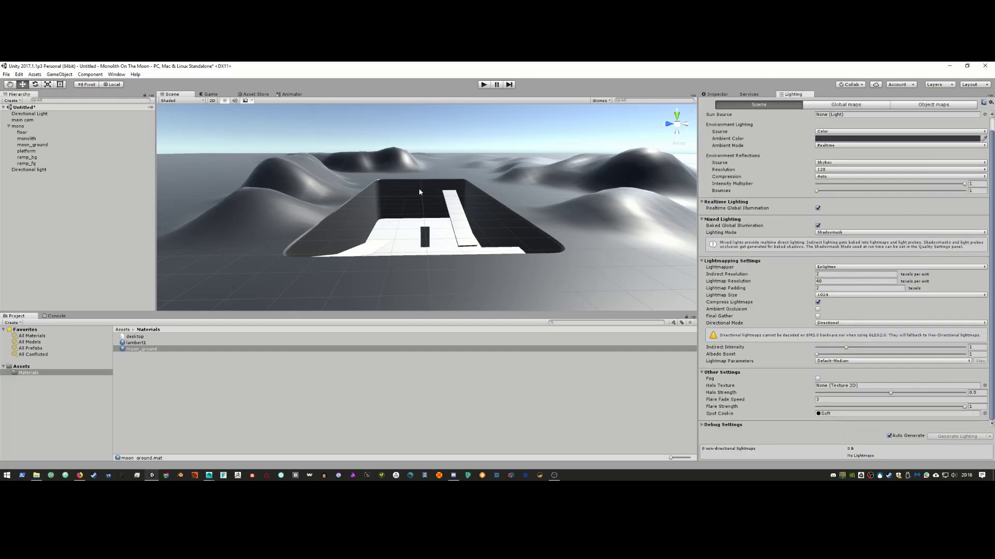
Step: Delete the duplicate Directional Light from the Hierarchy
click(33, 114)
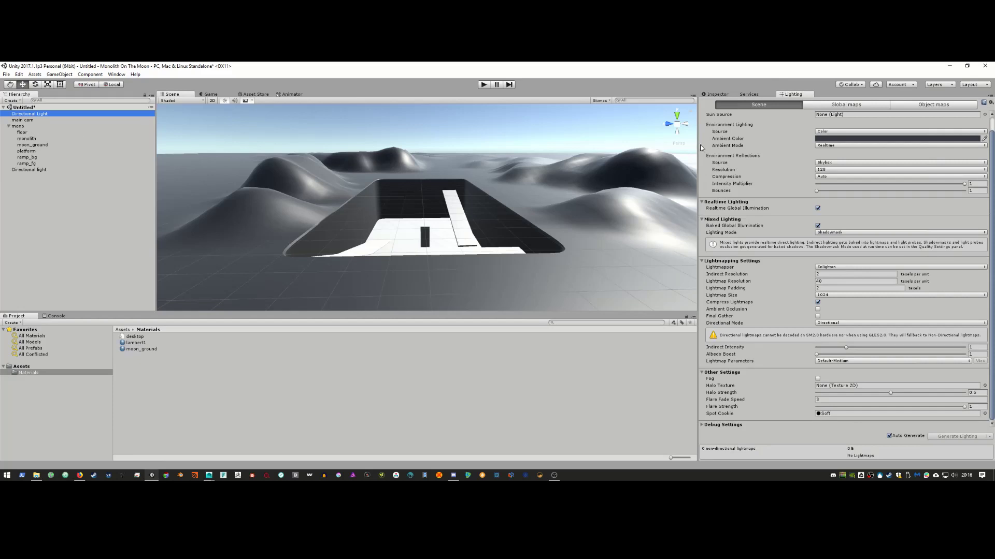
click(40, 118)
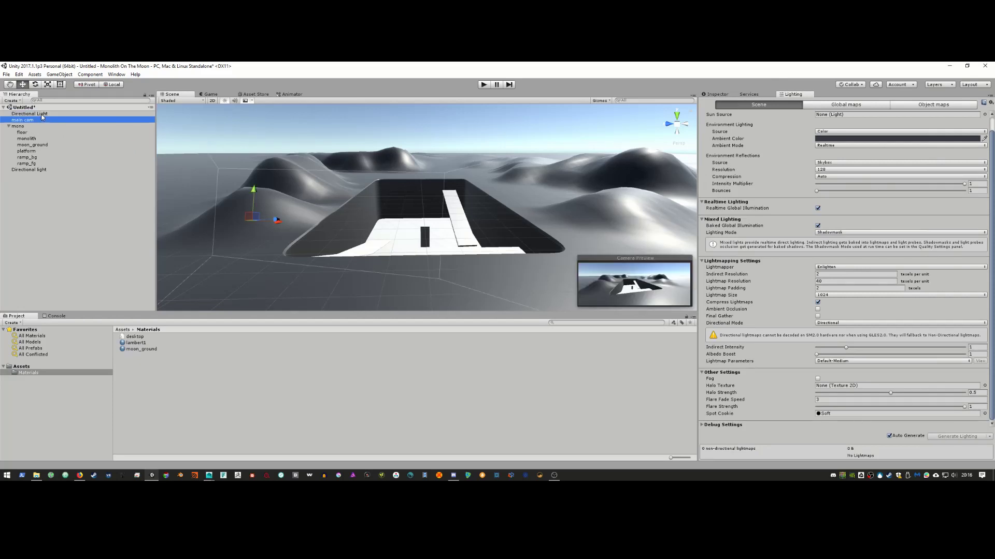
click(41, 170)
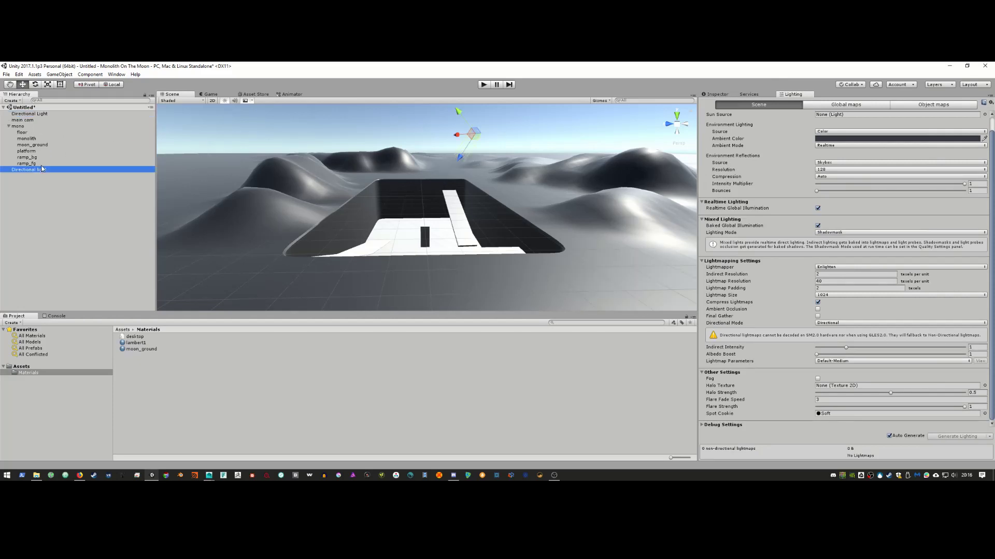
click(46, 113)
key(Delete)
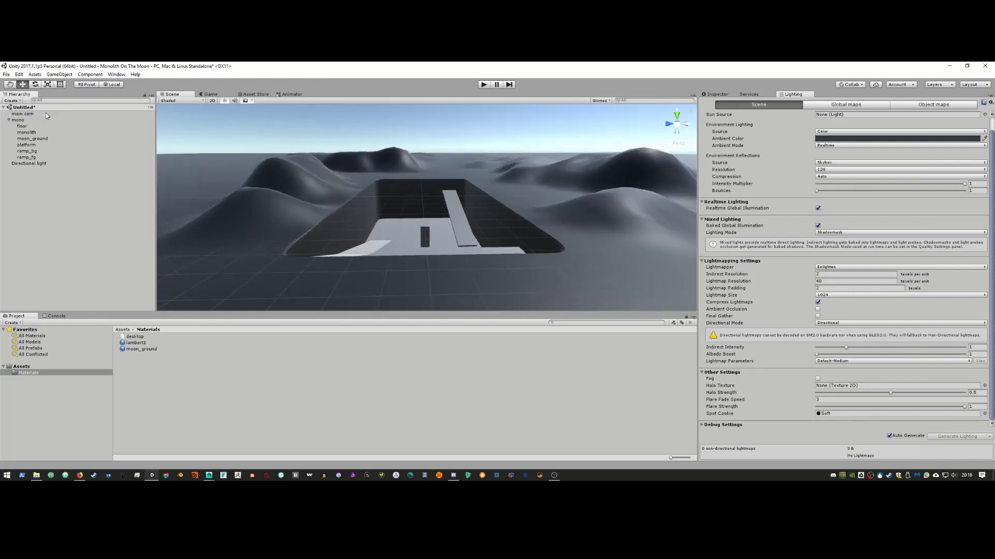
Step: Rotate the remaining Directional light to change the moonlight angle
click(38, 163)
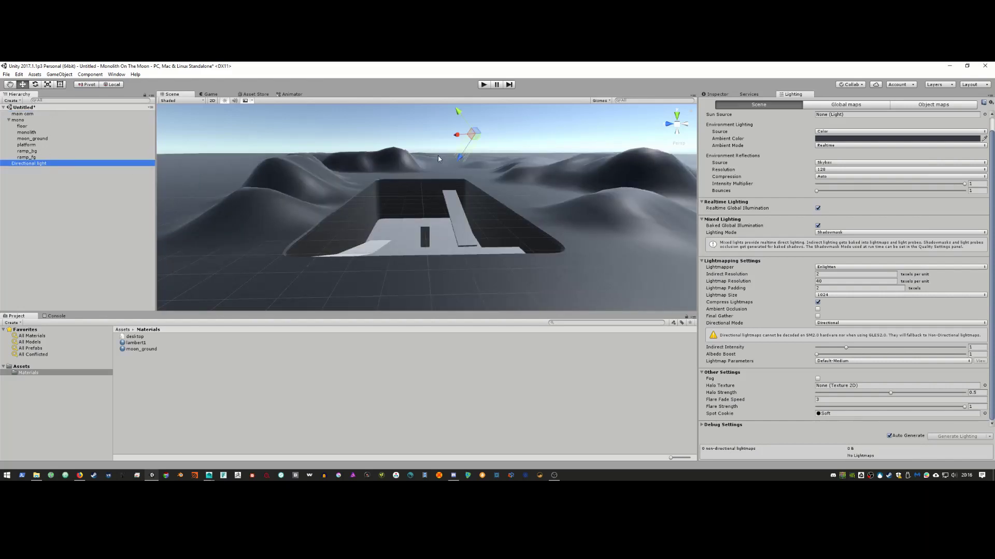
key(e)
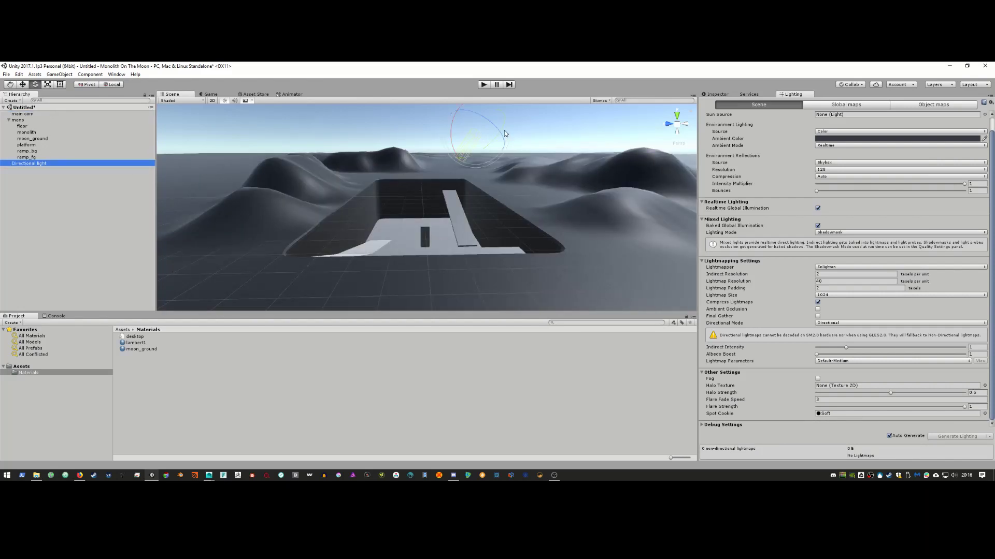
mouse_move(504, 133)
mouse_down()
mouse_move(454, 157)
mouse_move(518, 141)
mouse_up()
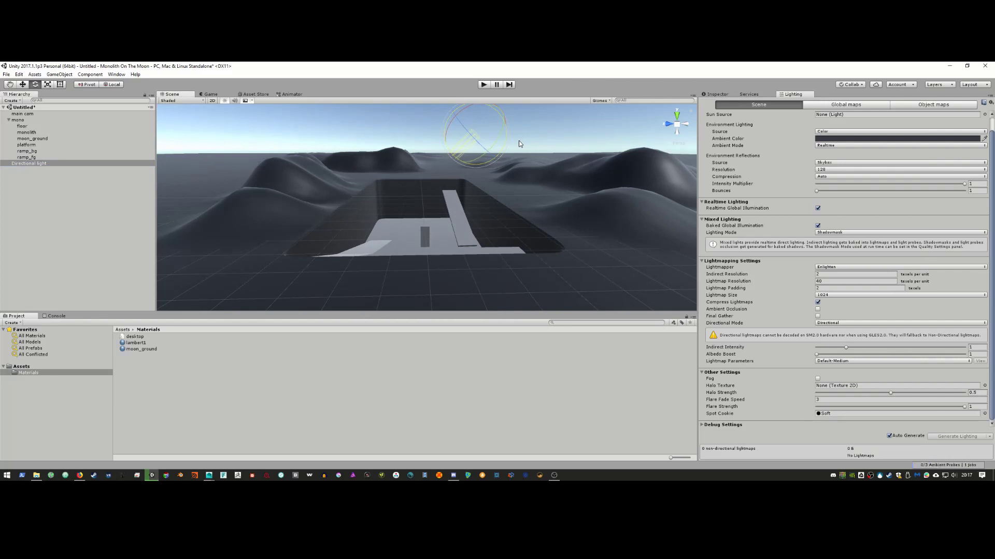
Step: Set Environment Reflections Source to Custom and Skybox Material to None
click(832, 163)
click(832, 179)
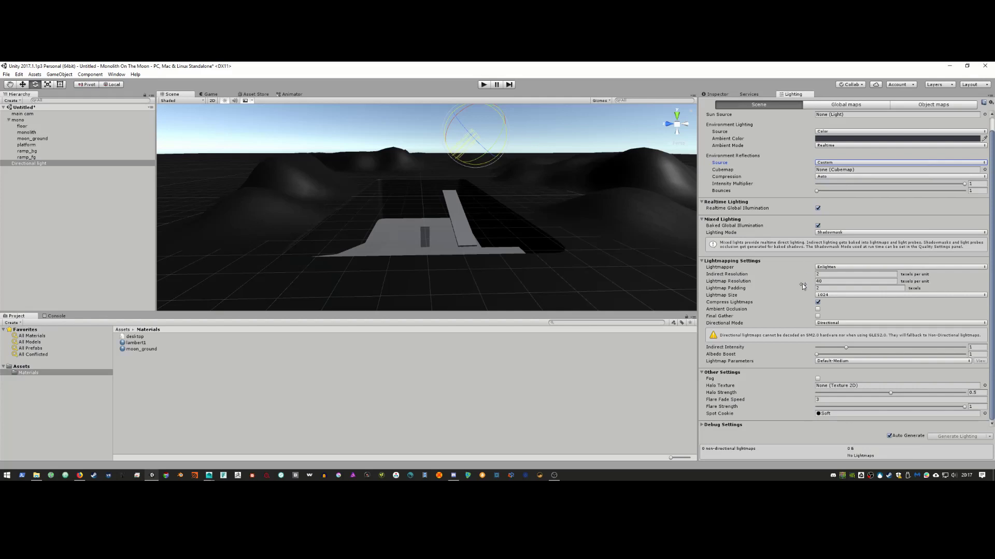
scroll(786, 309, up, 1)
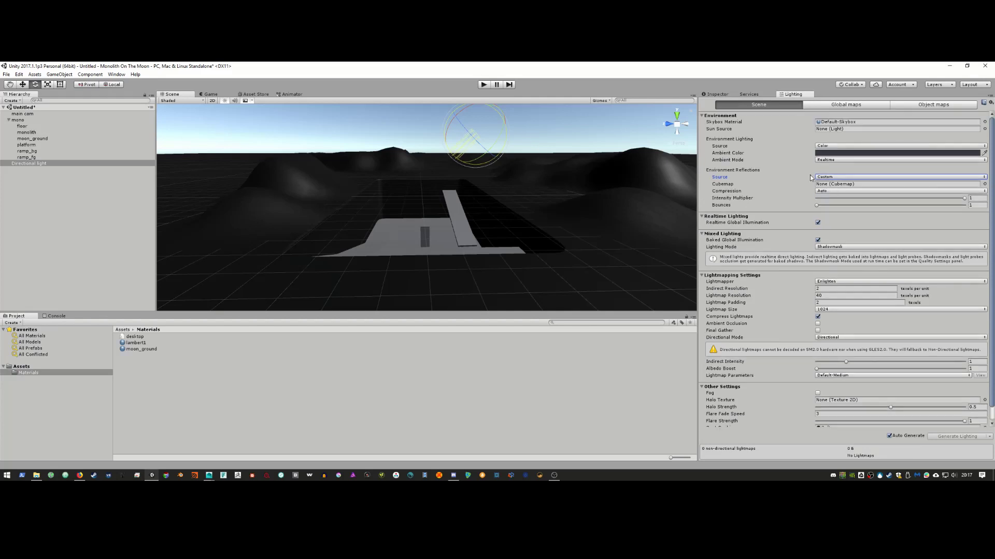
click(984, 122)
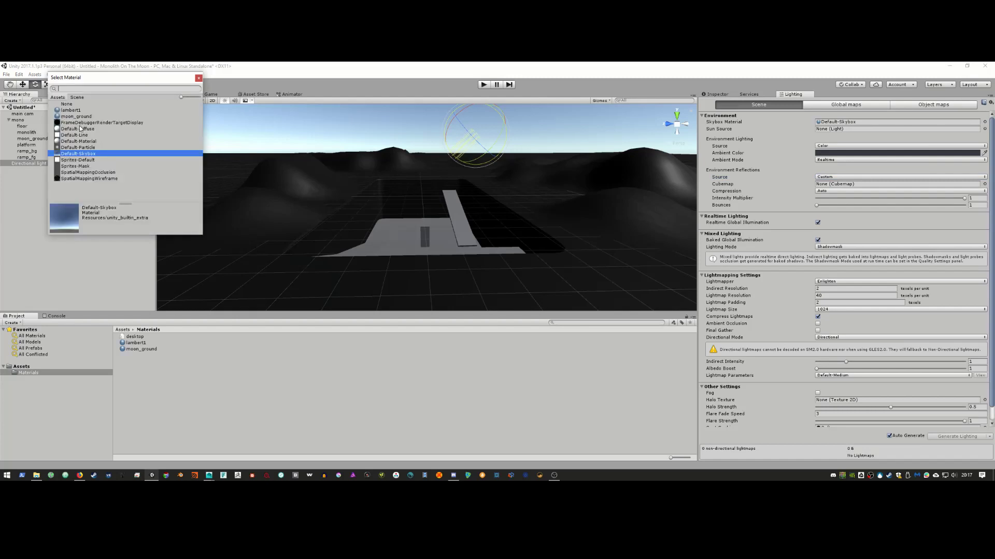
click(68, 105)
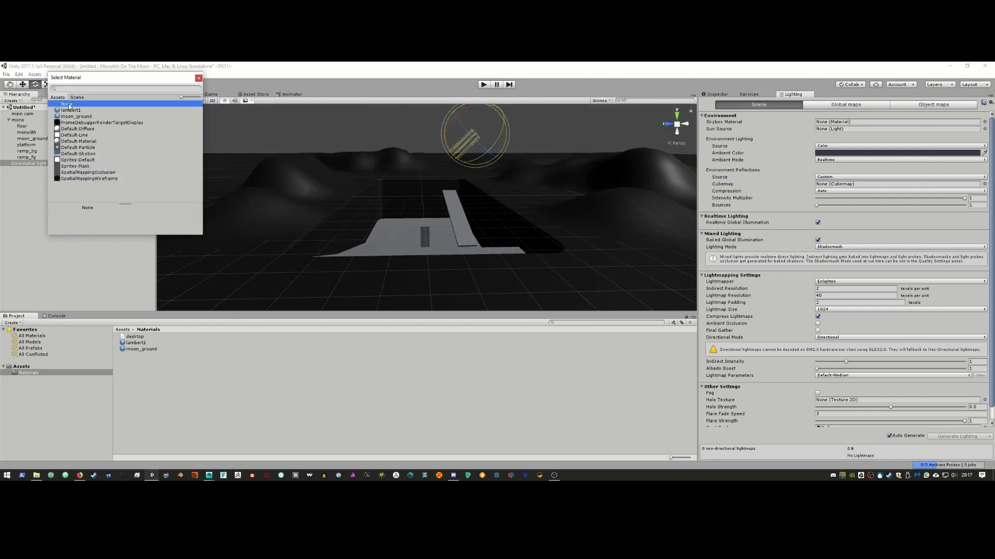
click(199, 79)
Step: Make the ambient colour a near-black dark blue
click(864, 154)
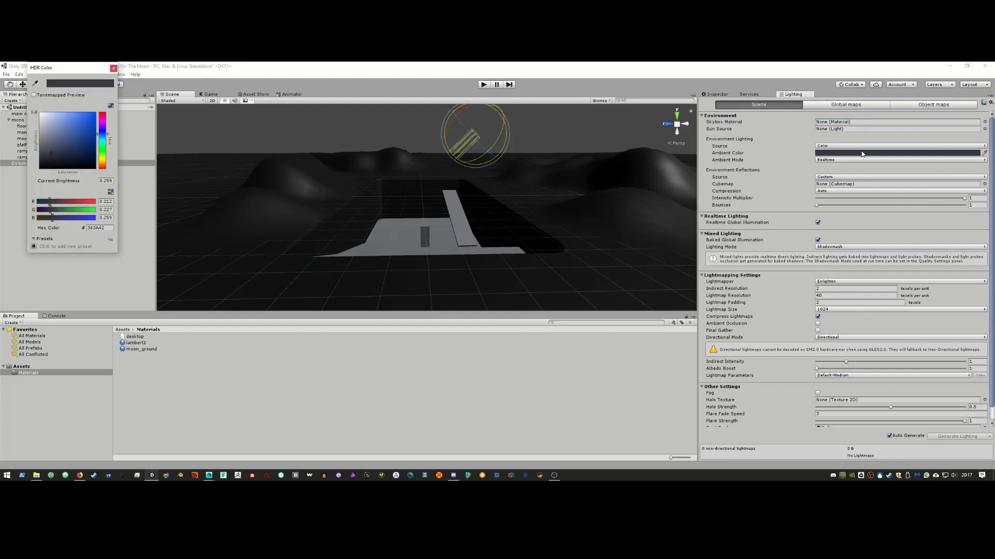
click(45, 167)
drag(45, 167, 38, 169)
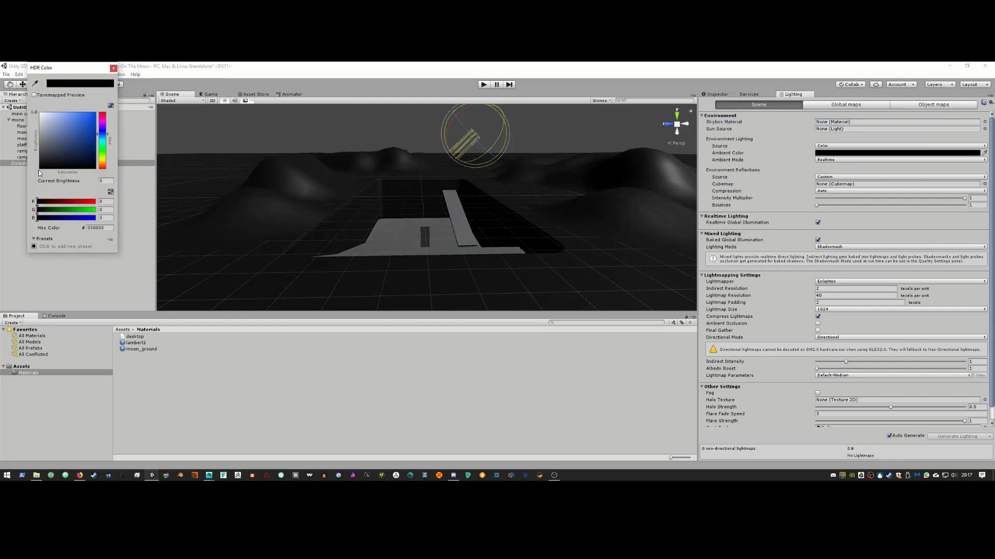
click(57, 161)
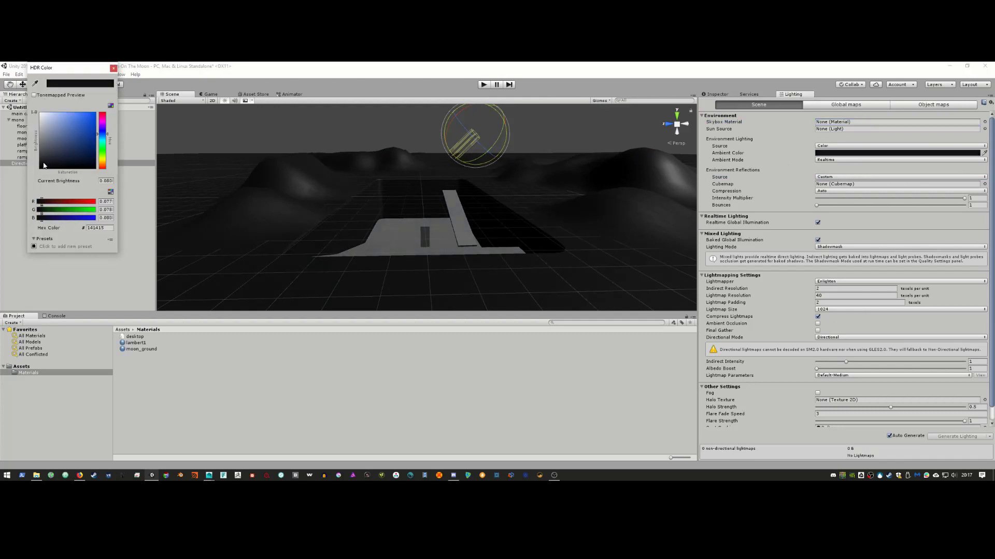
click(114, 68)
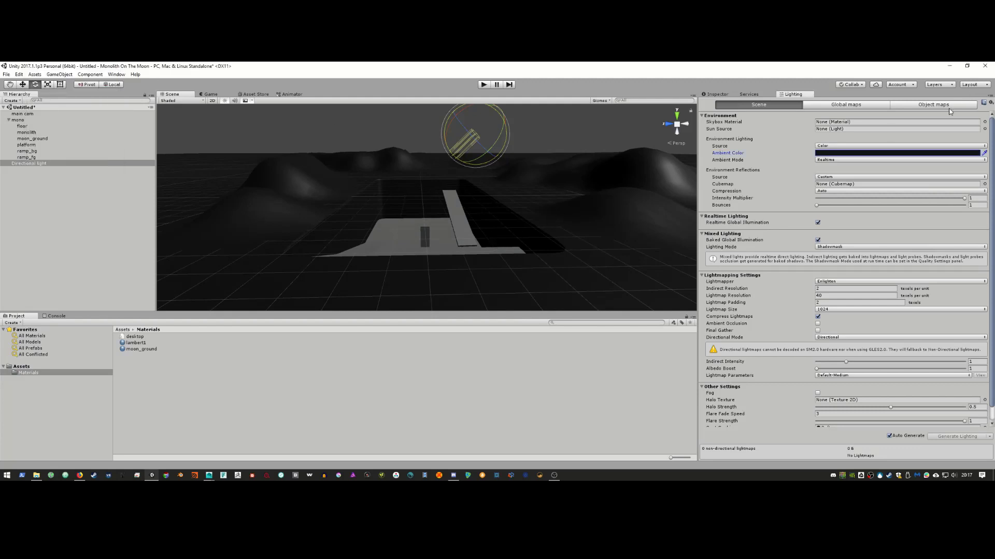
Step: Compare with the YouTube film reference and recheck the skybox material chooser
key(alt+Tab)
key(alt+Tab)
key(alt+Tab)
key(alt+Tab)
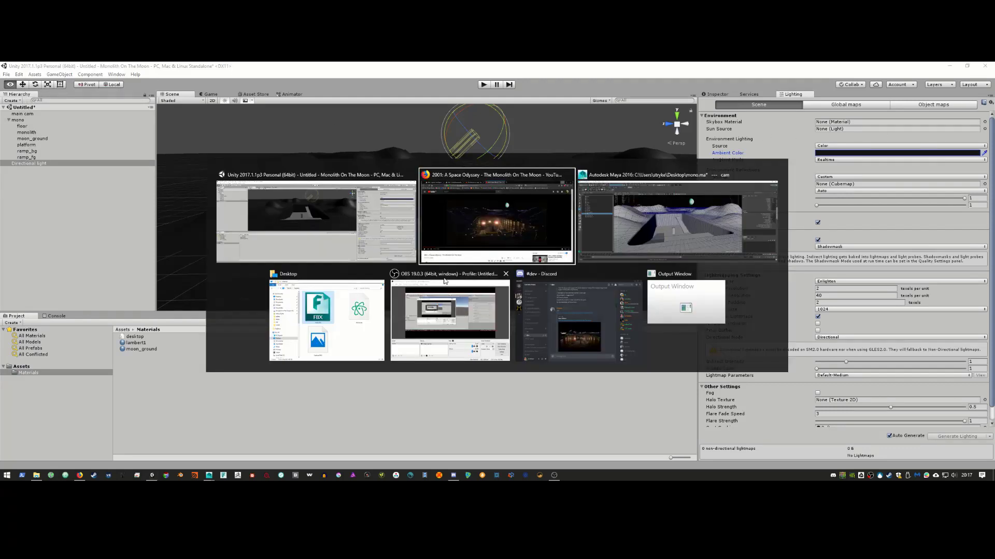
key(alt+Tab)
key(alt+Tab)
key(alt+Tab)
key(alt+Tab)
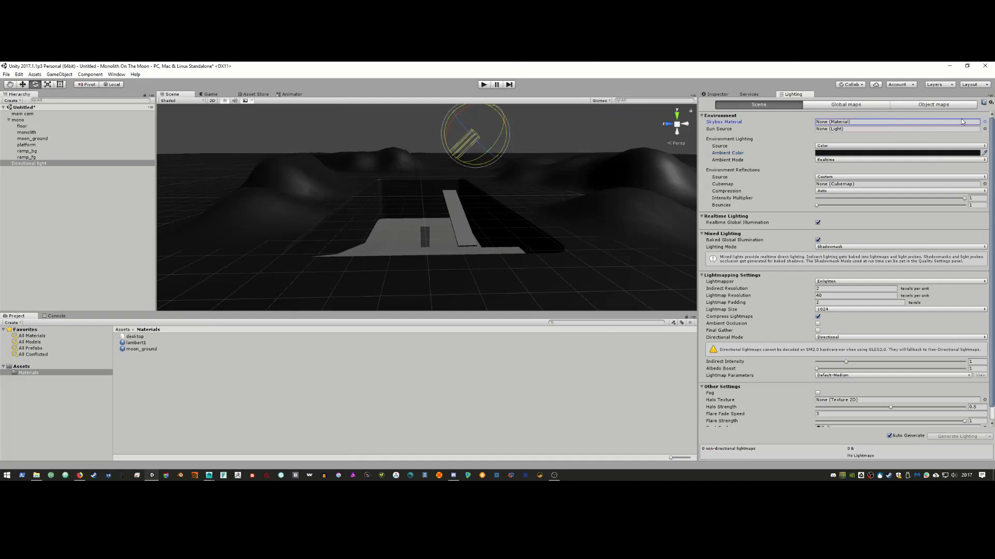
click(985, 123)
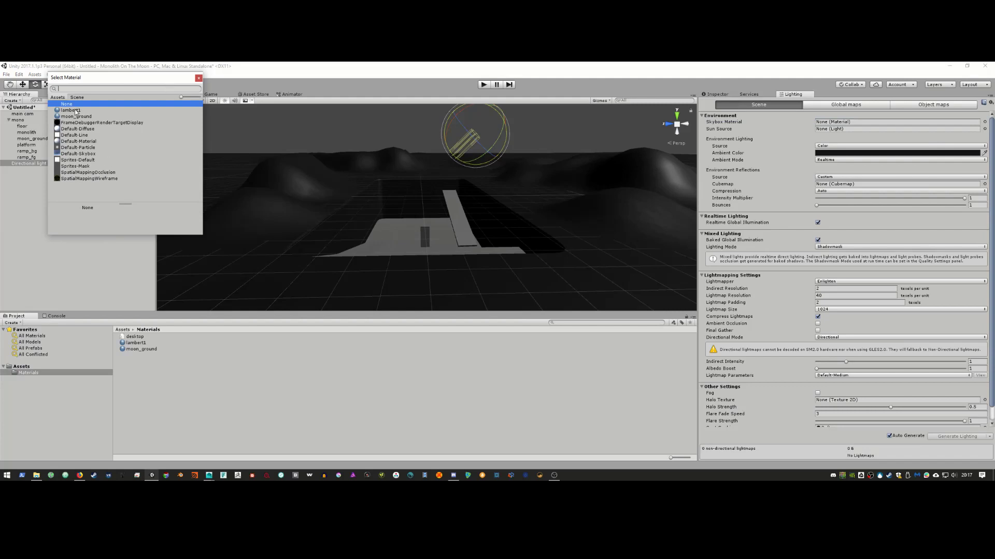
click(199, 78)
click(139, 369)
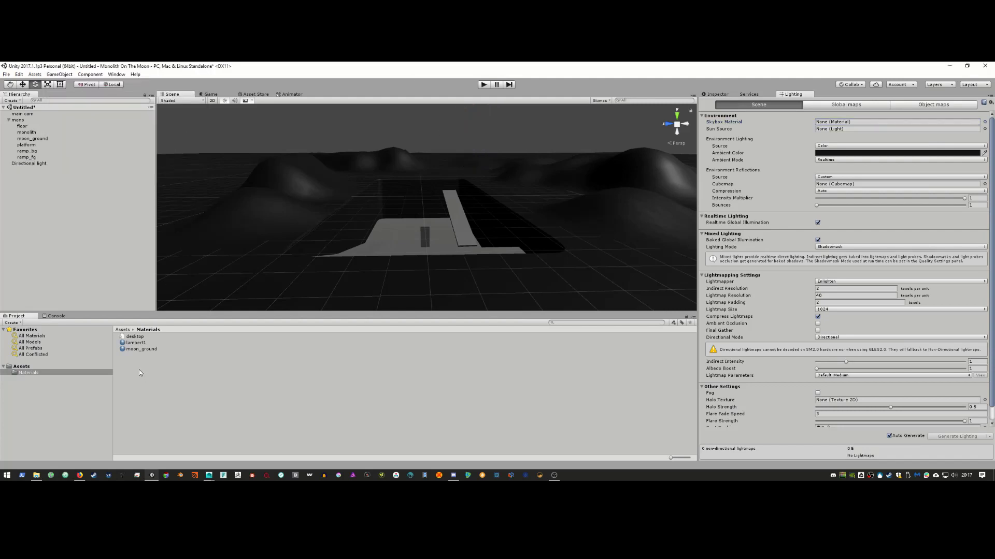
Step: Create a new material named sky with a black albedo colour
right_click(139, 369)
mouse_move(197, 227)
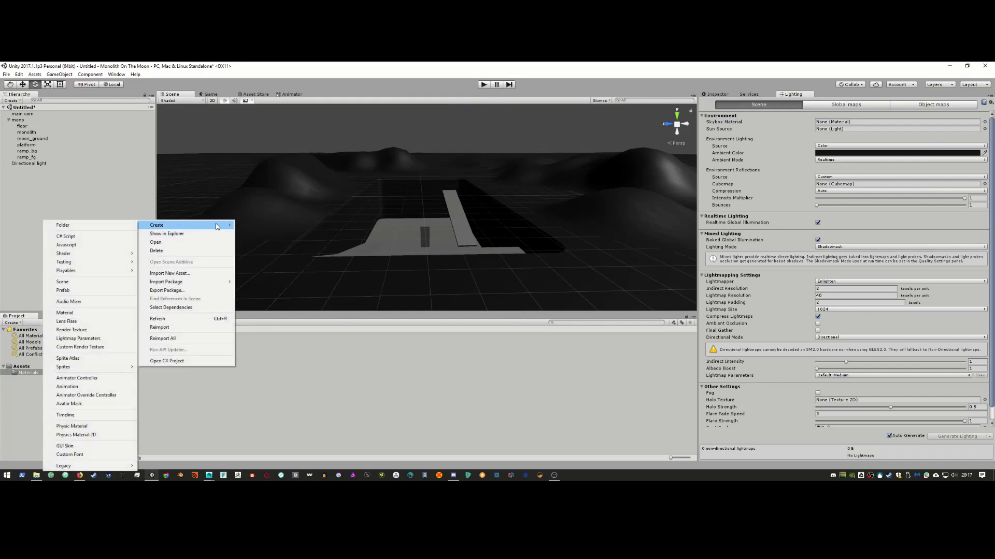
click(109, 315)
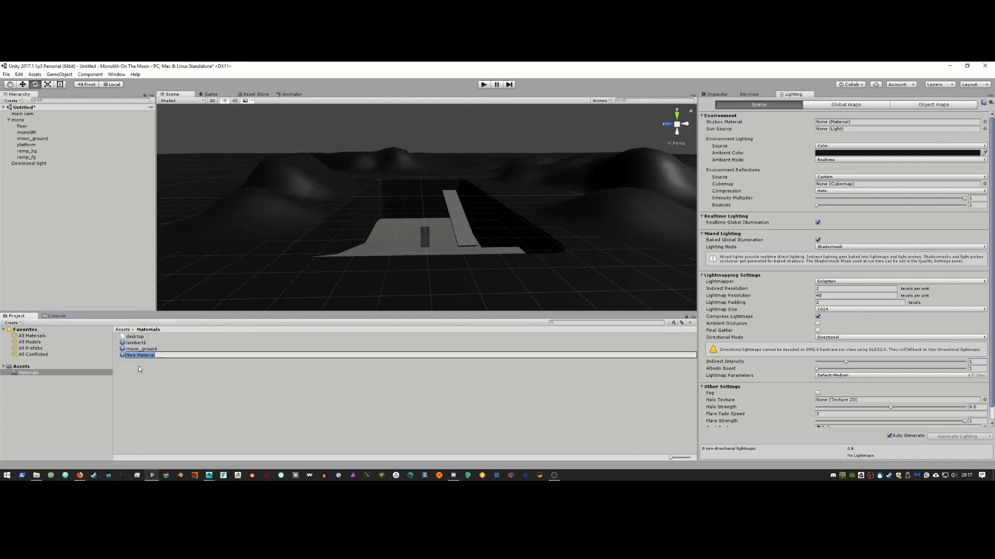
text(sky)
key(Return)
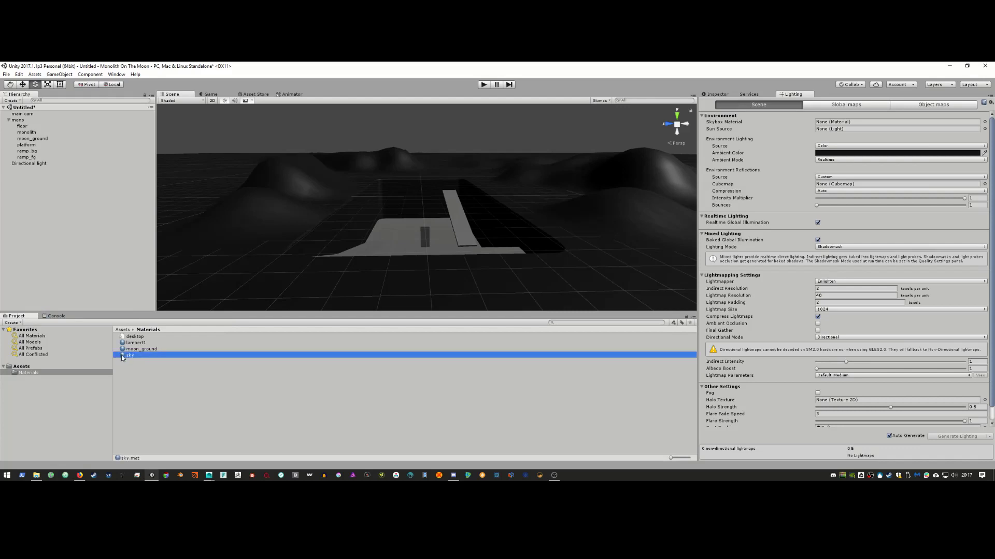
click(717, 93)
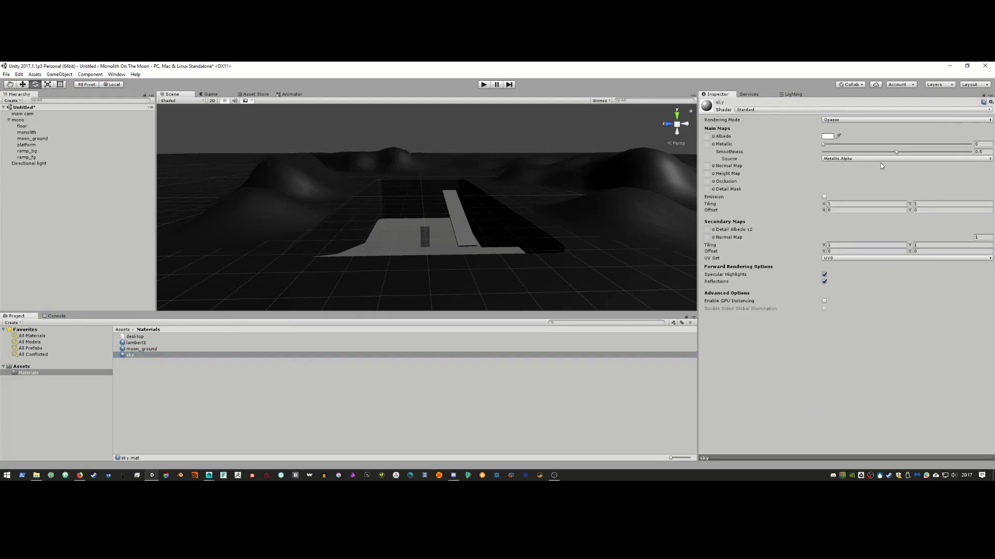
click(826, 136)
drag(58, 126, 32, 184)
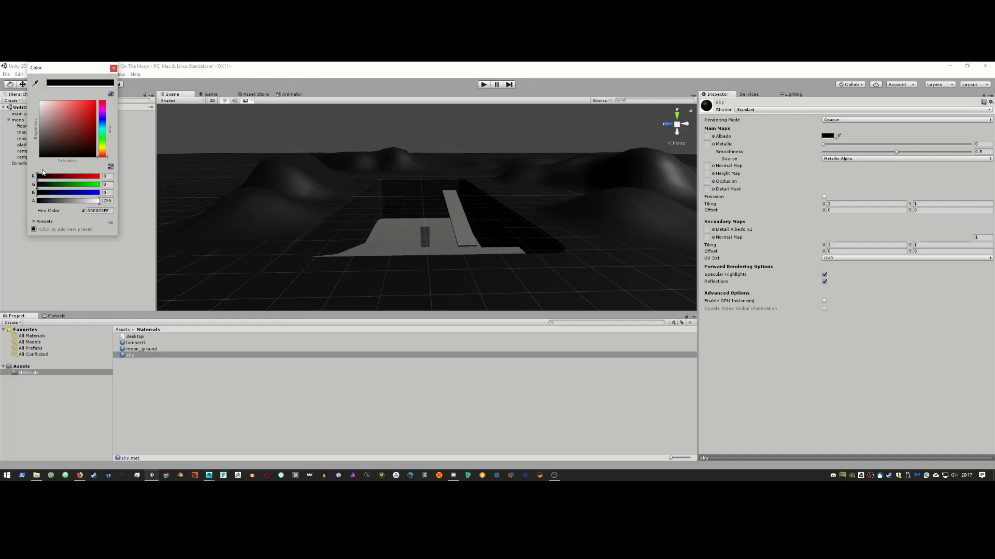
click(113, 69)
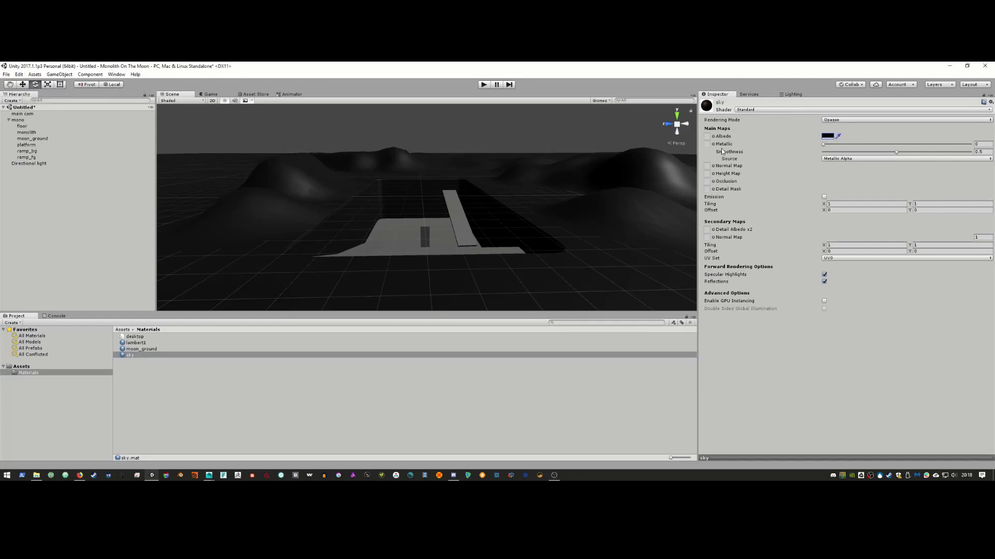
Step: Switch the sky material's shader to Skybox/Cubemap with a black Tint Color
click(779, 110)
mouse_move(773, 180)
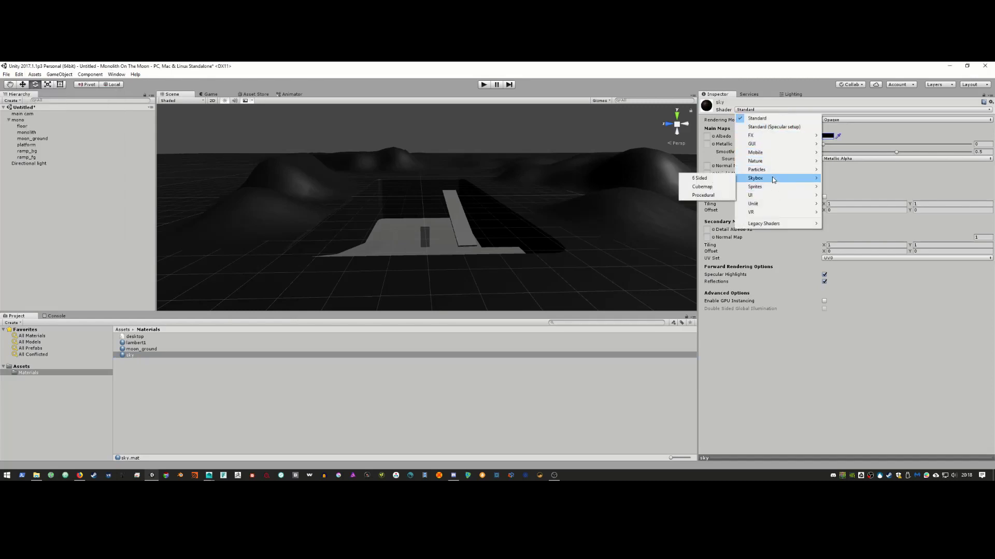
click(715, 189)
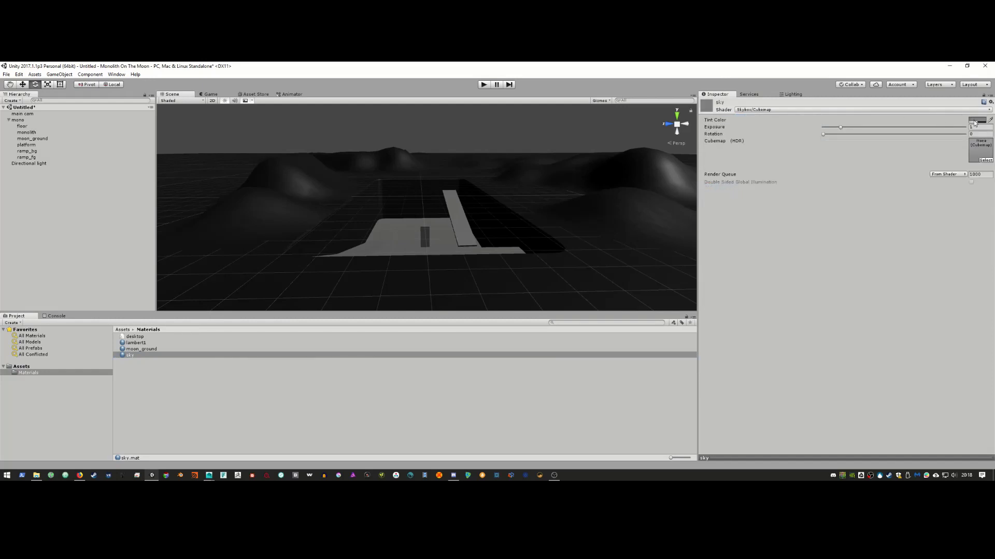
click(974, 122)
click(62, 155)
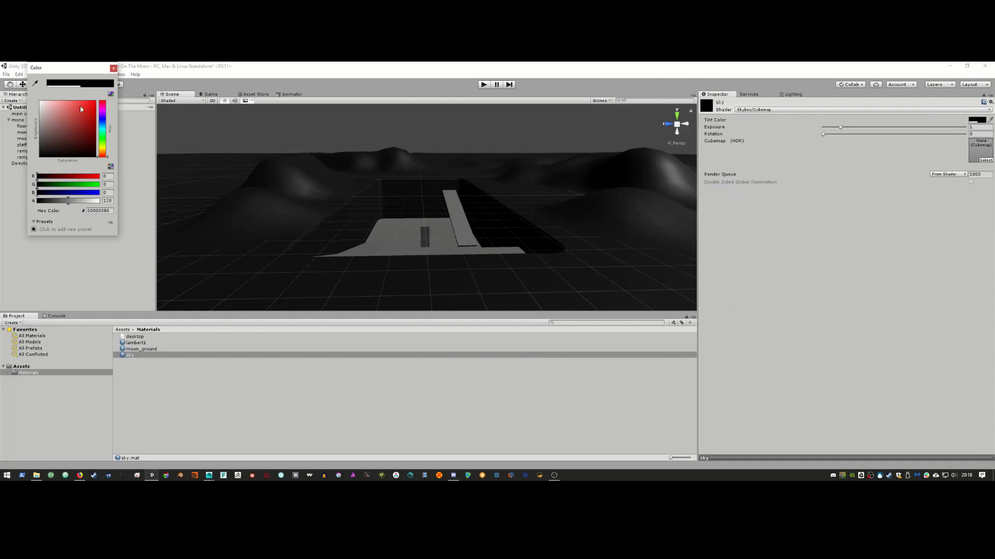
click(112, 68)
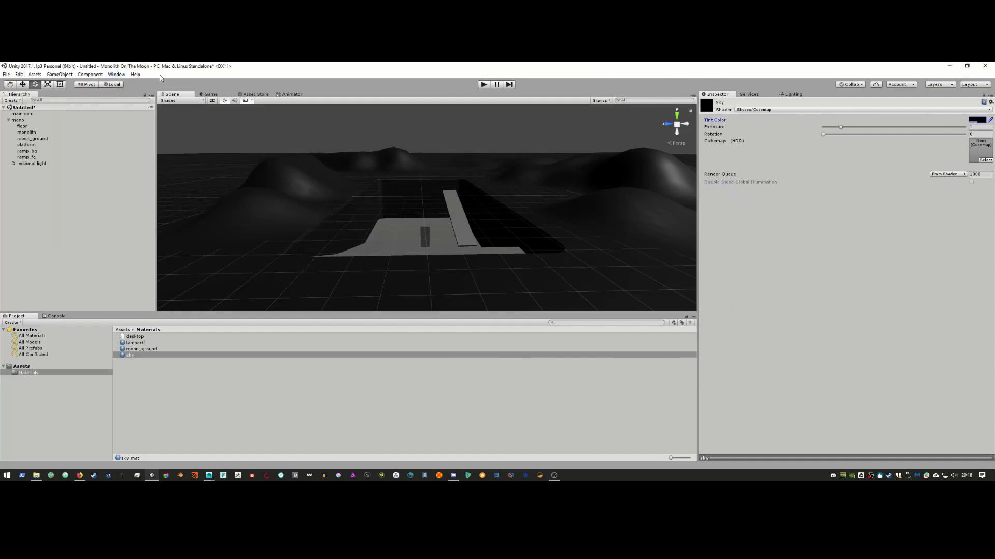
Step: Assign the sky material as the scene's Skybox Material in Lighting settings
click(791, 94)
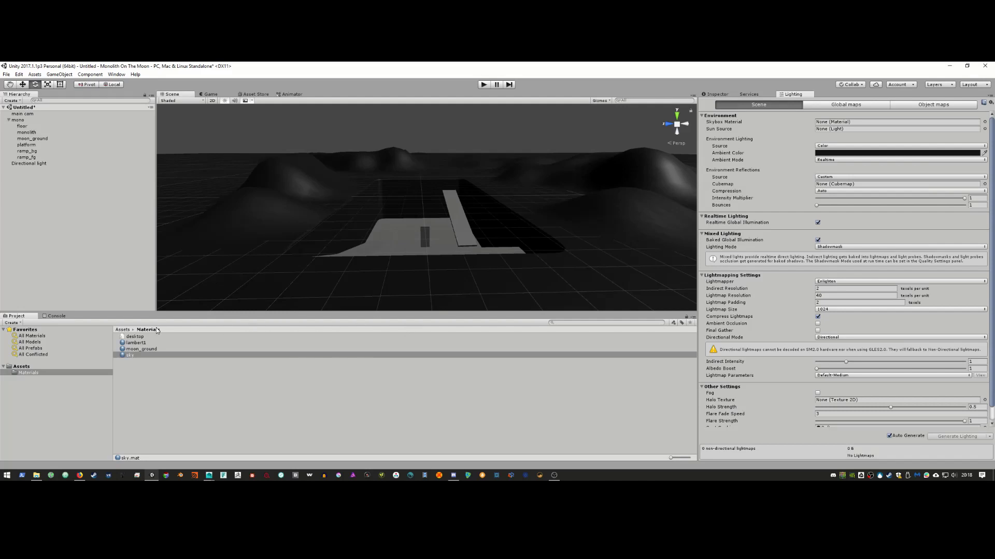
drag(140, 357, 839, 122)
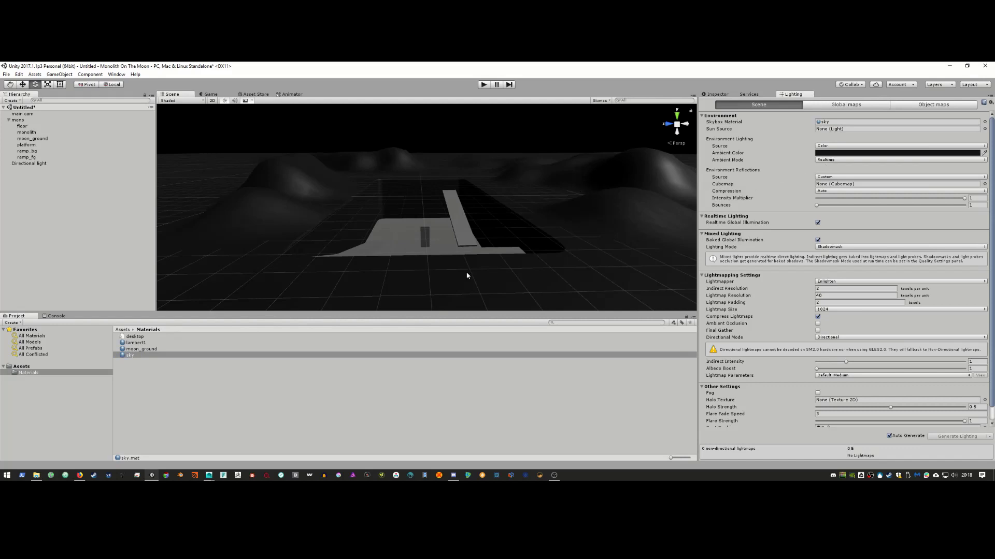
key(alt+Tab)
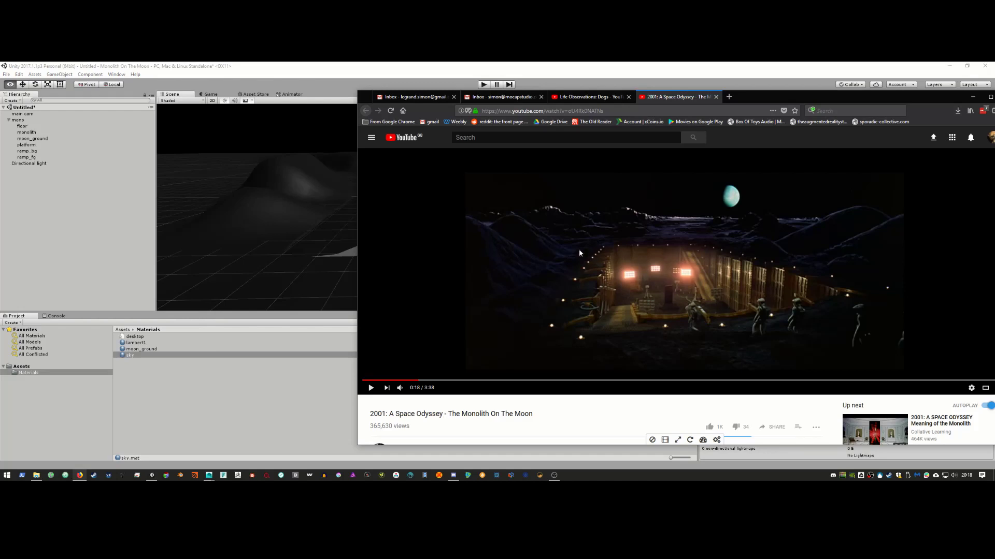
Step: Check the Monolith on the Moon clip, then return to Unity and select moon_ground
key(alt)
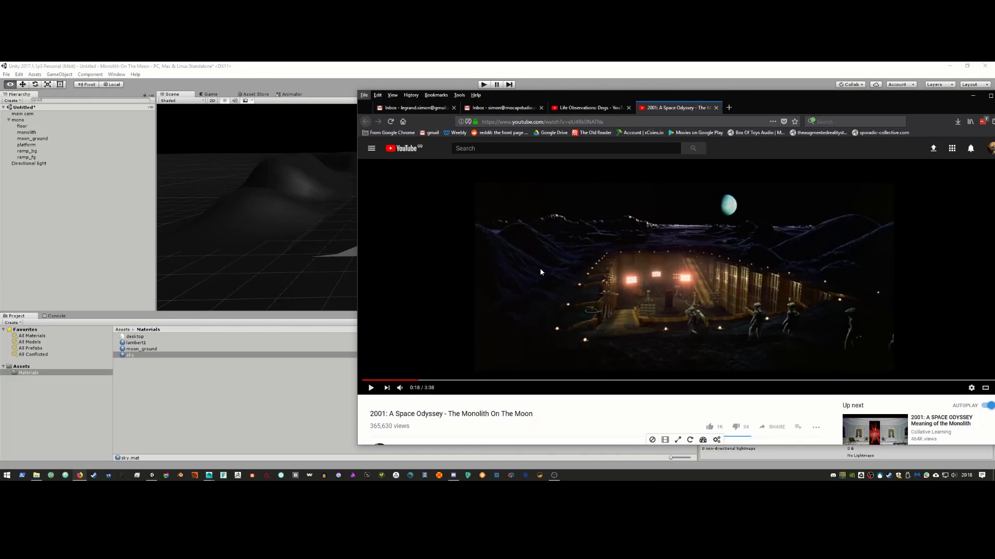
key(alt)
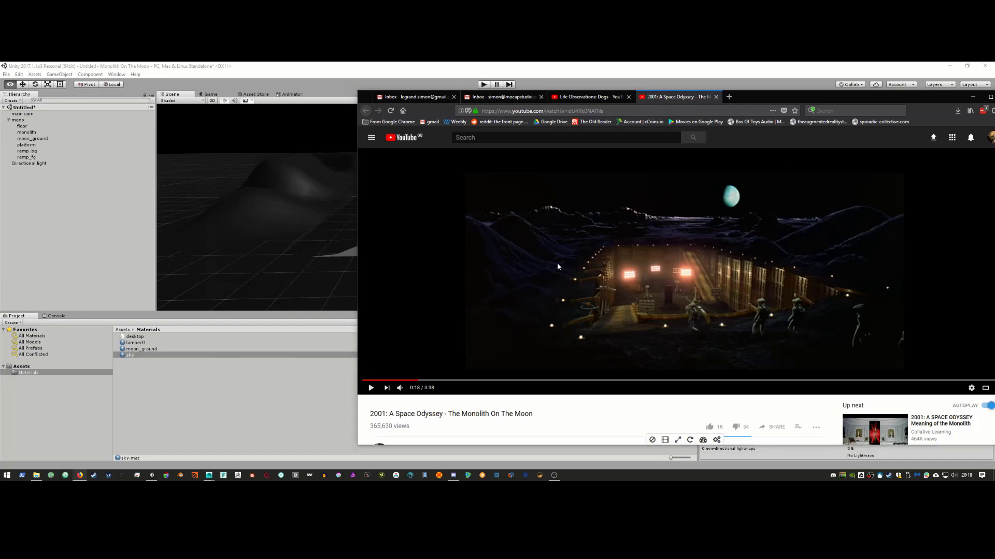
key(alt+Tab)
click(574, 212)
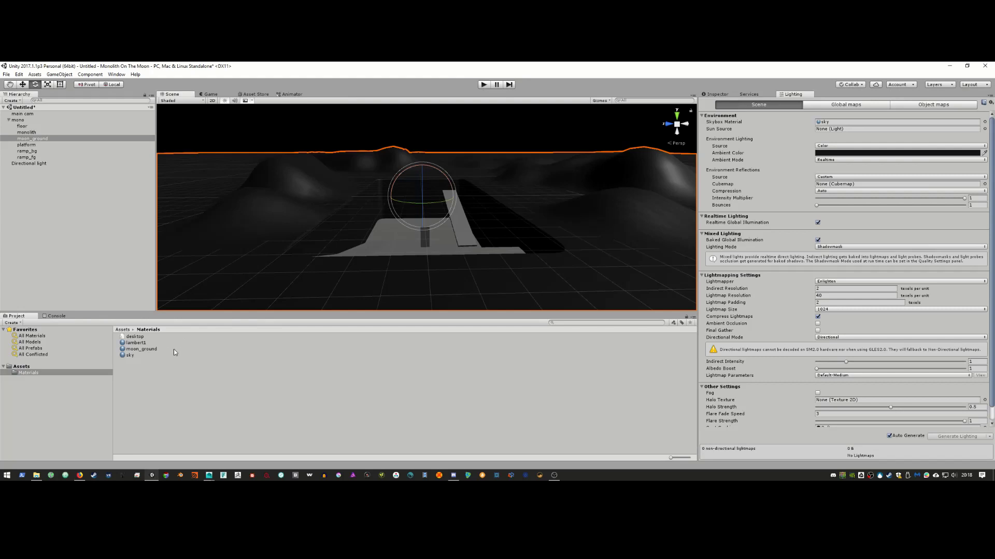
Step: Give the Directional light a pale blue colour and raise its intensity to about 1.81
click(130, 356)
click(35, 163)
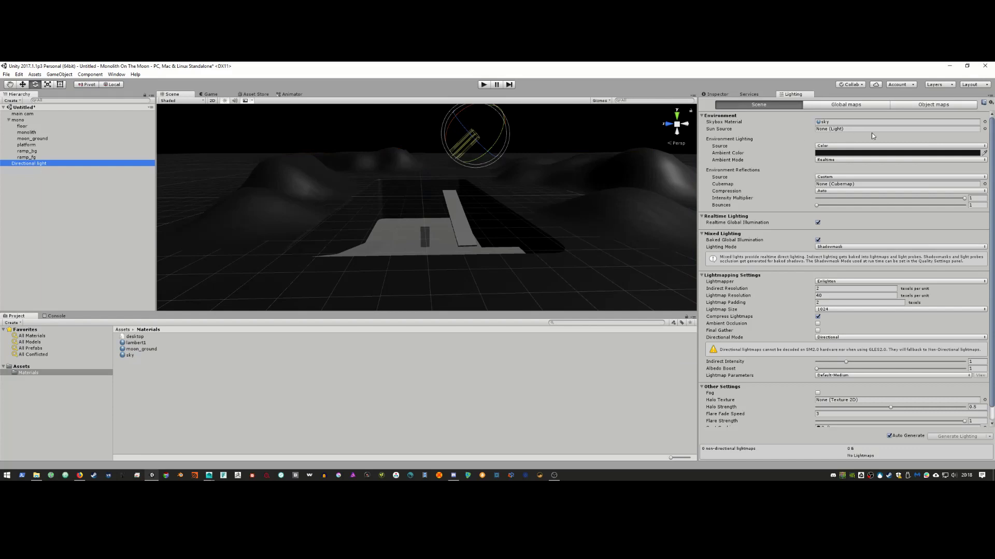
click(734, 96)
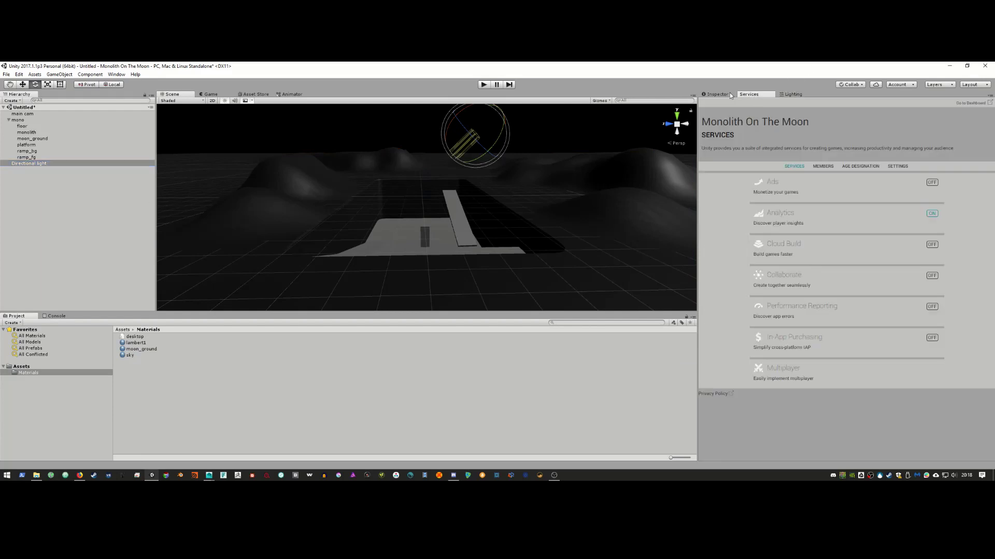
click(725, 93)
click(861, 167)
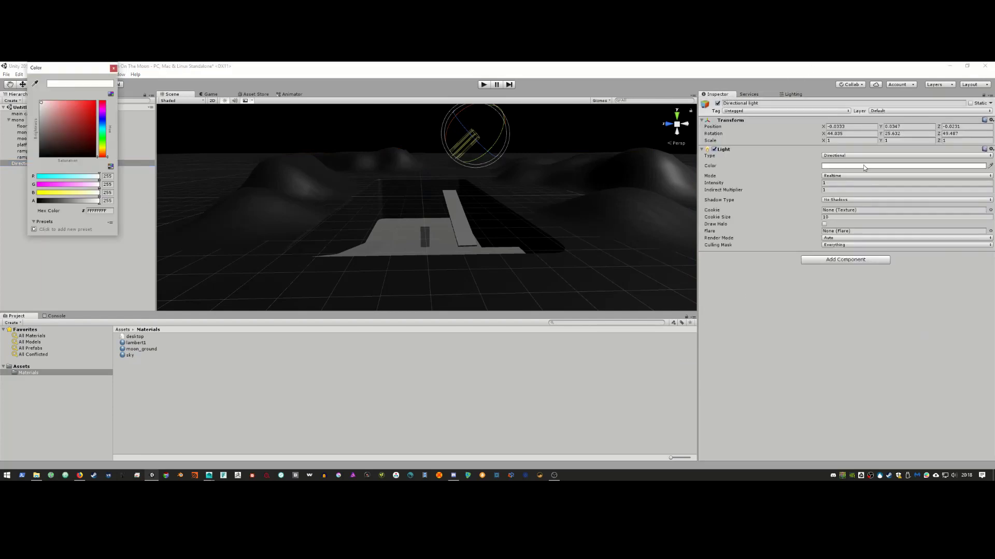
drag(103, 128, 60, 95)
click(114, 67)
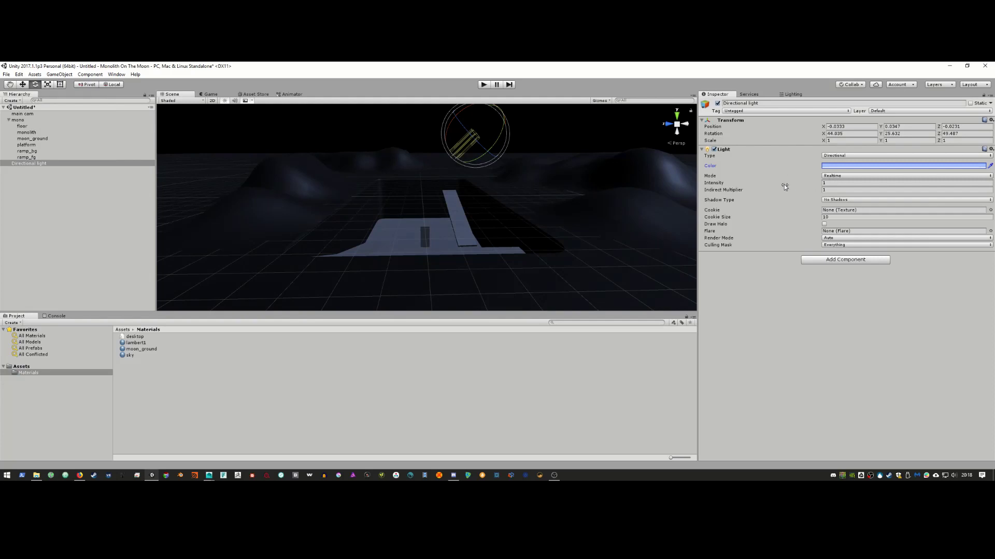
drag(742, 180, 754, 181)
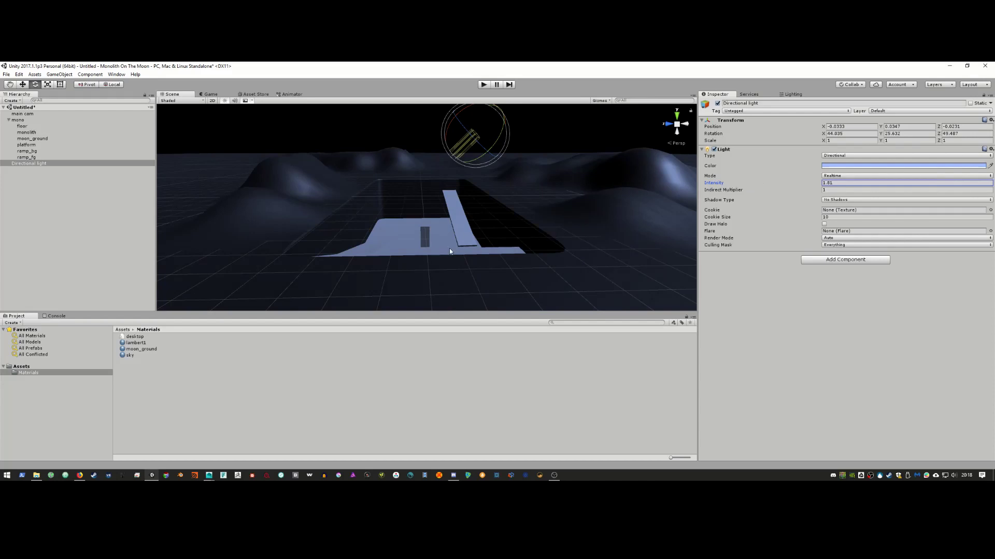
alt+drag(449, 248, 414, 227)
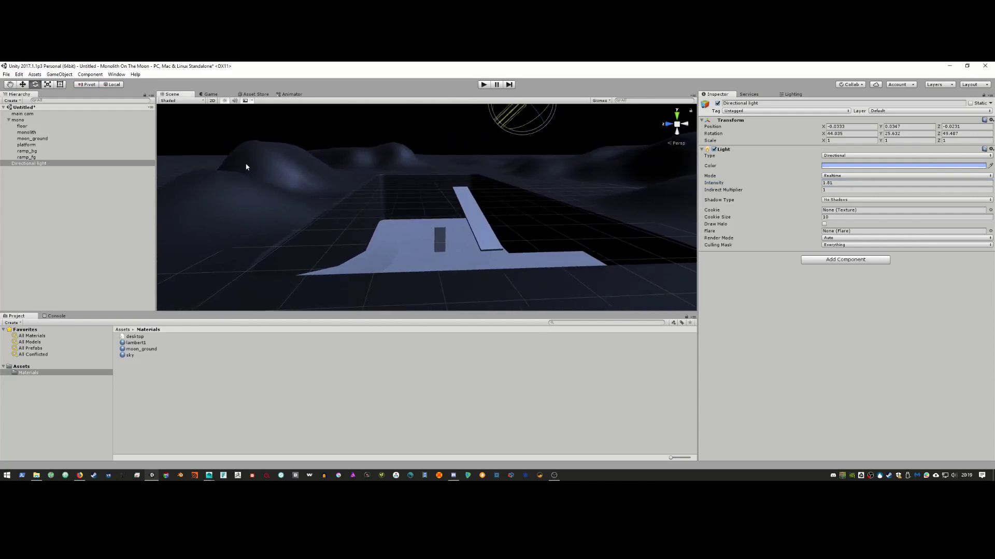
Step: Select moon_ground and floor in the Scene view, then bring the 2001 YouTube clip forward
click(246, 167)
alt+drag(374, 185, 378, 186)
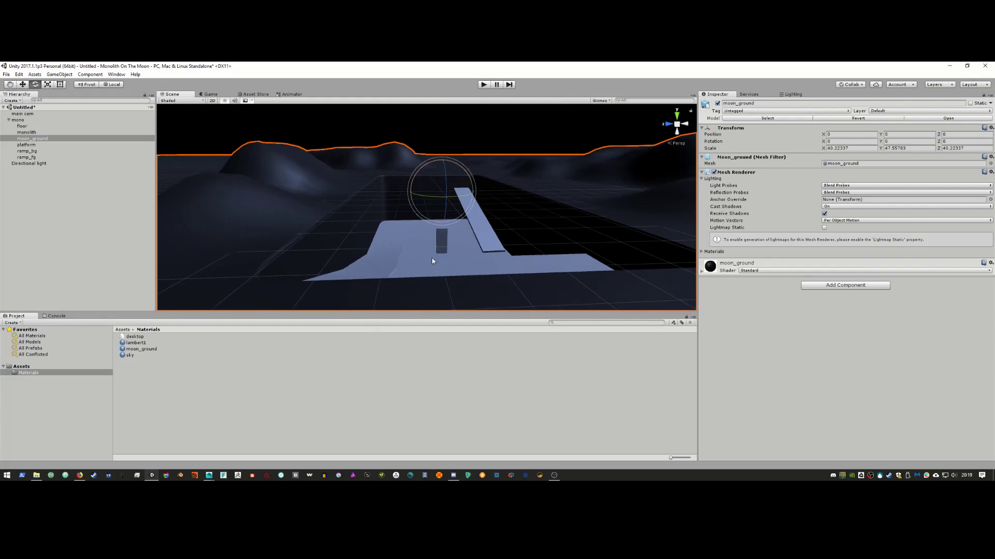
click(413, 231)
key(alt+Tab)
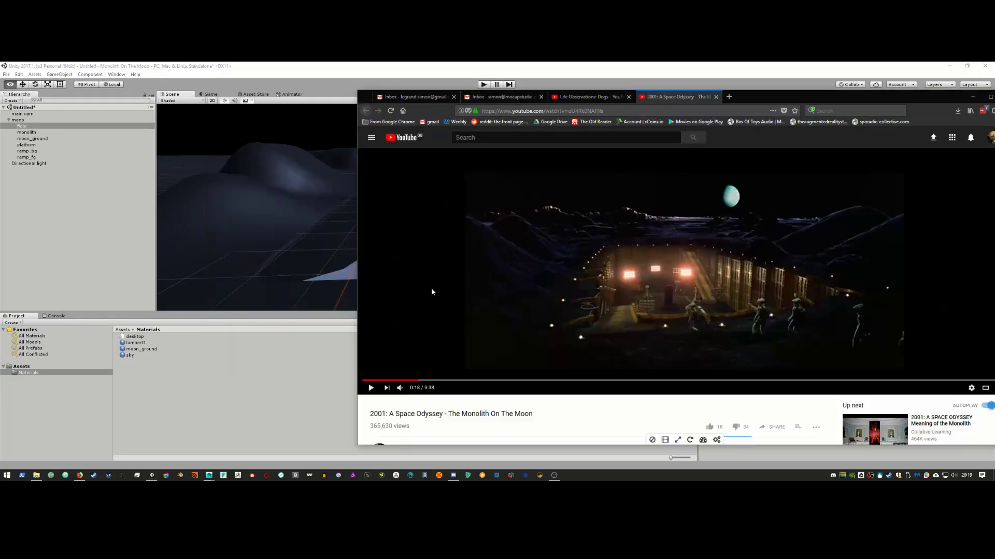
key(alt+Tab)
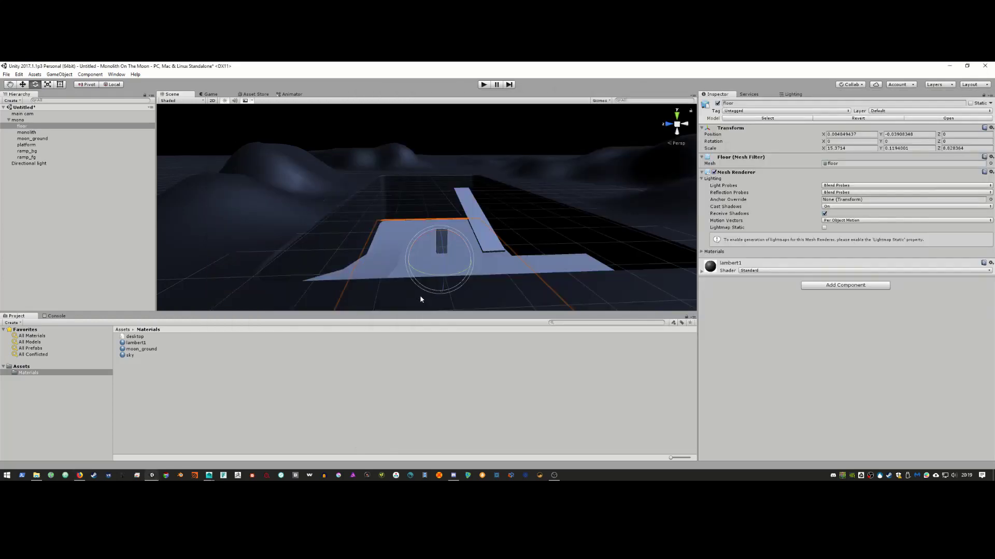
key(alt+Tab)
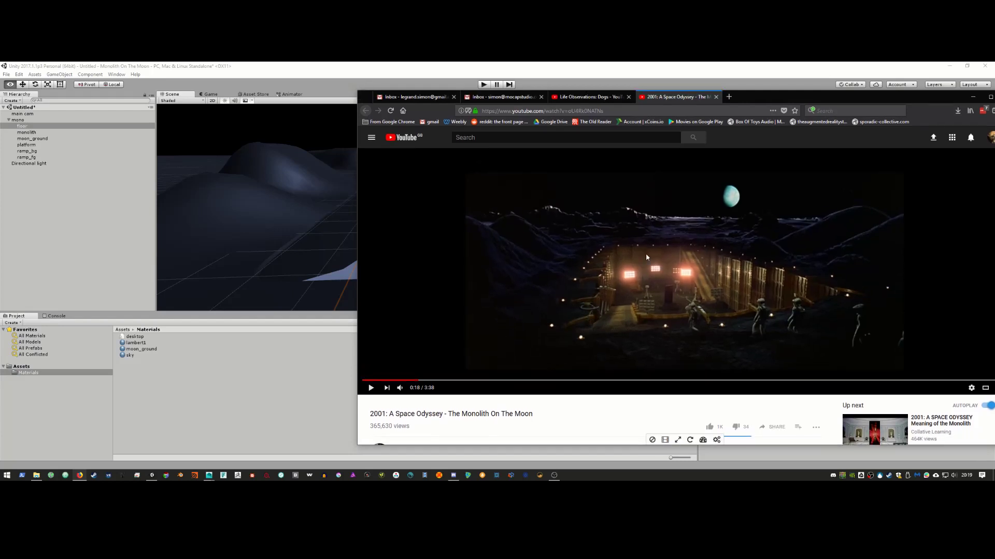
Step: Open textures.com in a new tab, fixing the mistyped texture.com address
click(728, 97)
text(t)
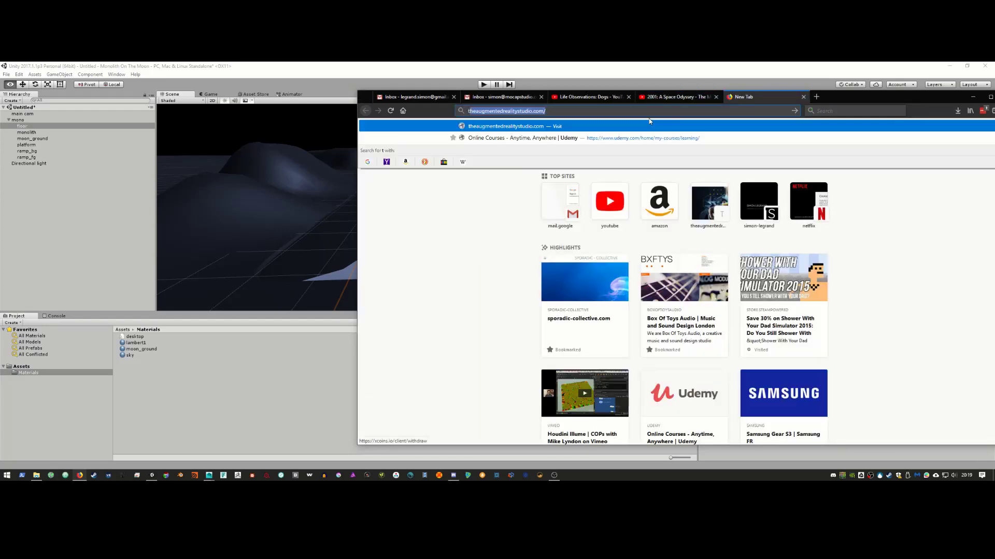
text(exture.c)
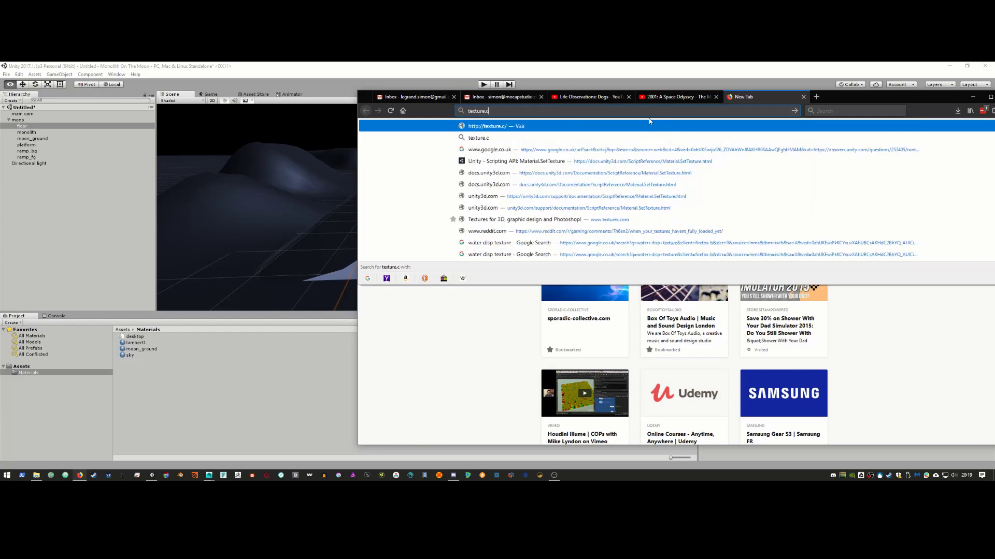
text(om)
key(Return)
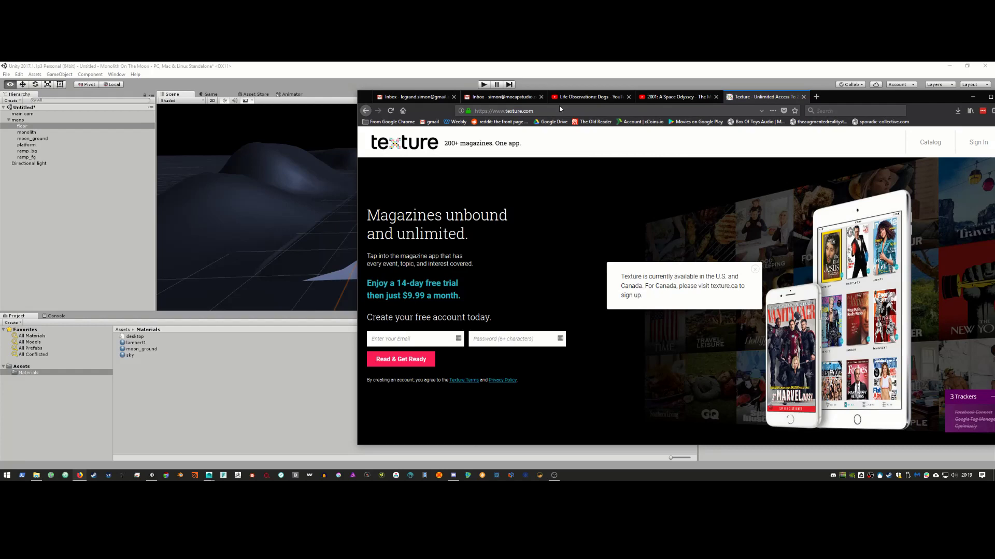
scroll(599, 193, down, 4)
scroll(622, 228, up, 4)
click(520, 109)
click(521, 110)
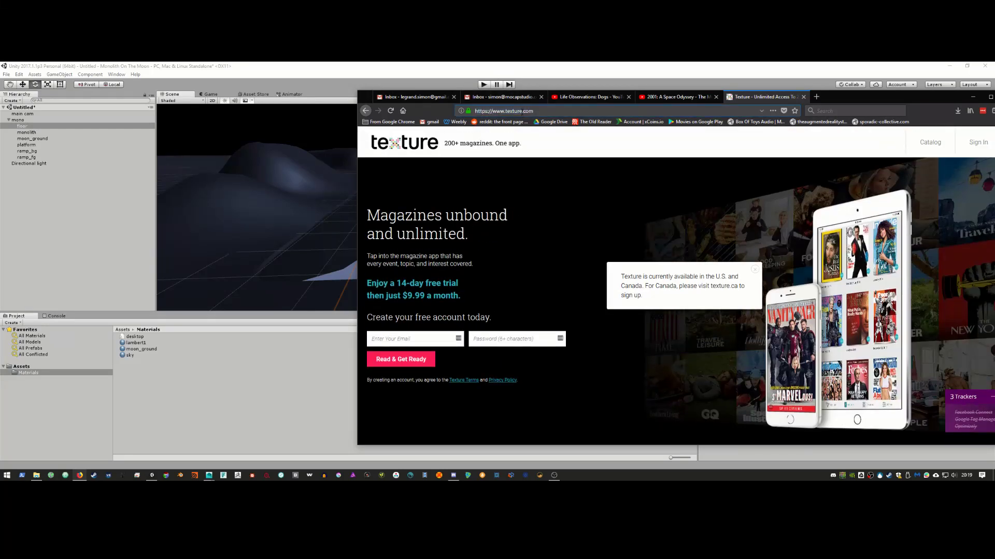
text(s)
key(Return)
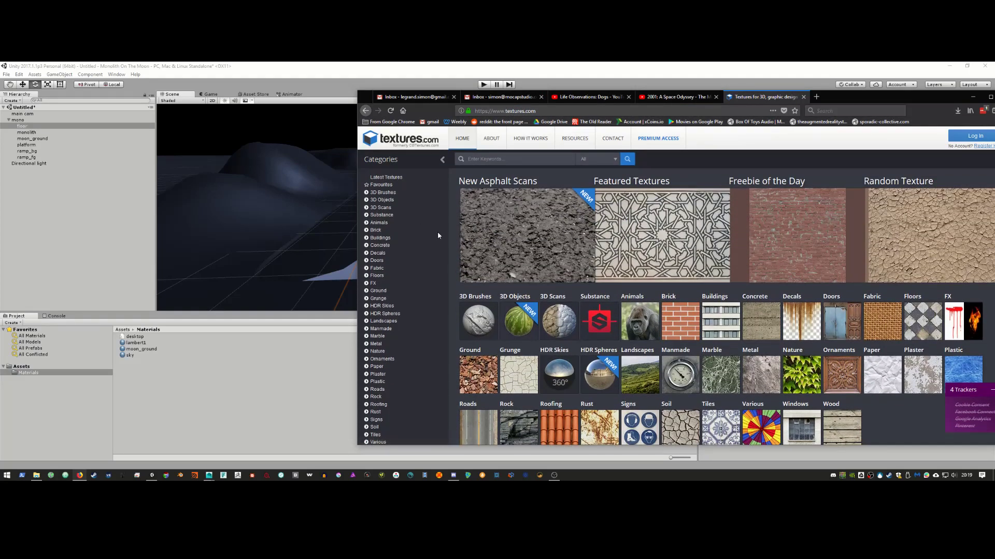
Step: Browse Metal > Bulkheads and open the rusty MetalBulkheads0006 texture page
click(376, 344)
scroll(655, 319, down, 4)
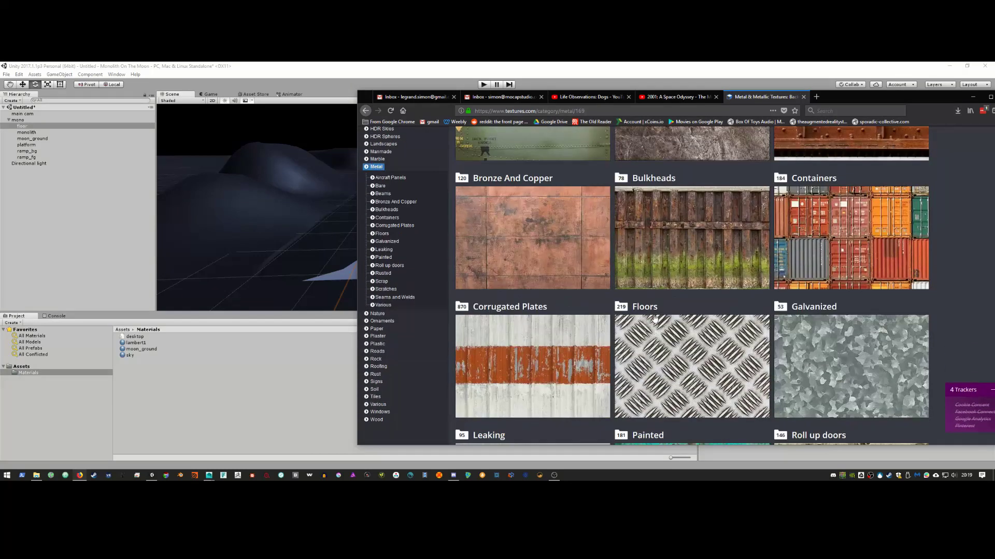
click(693, 265)
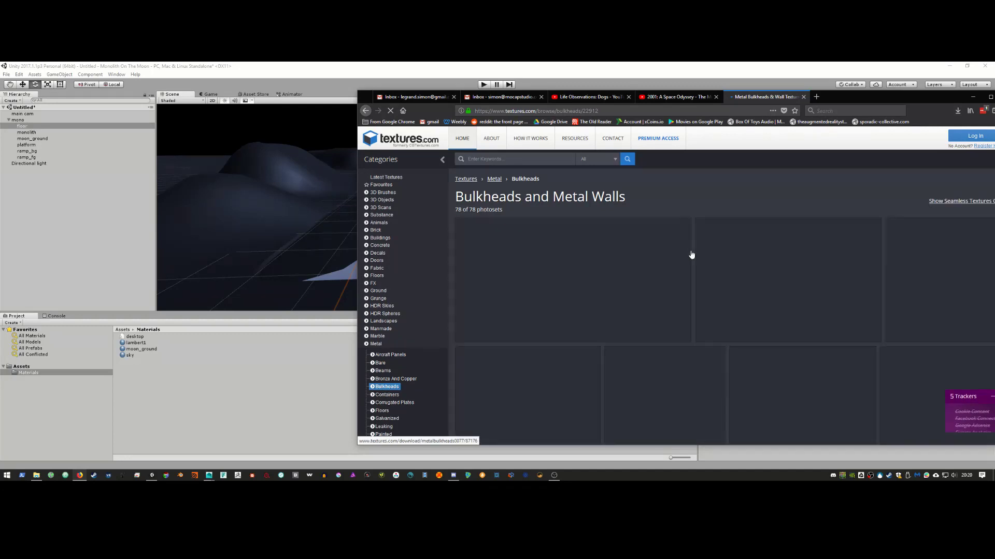
scroll(691, 255, down, 3)
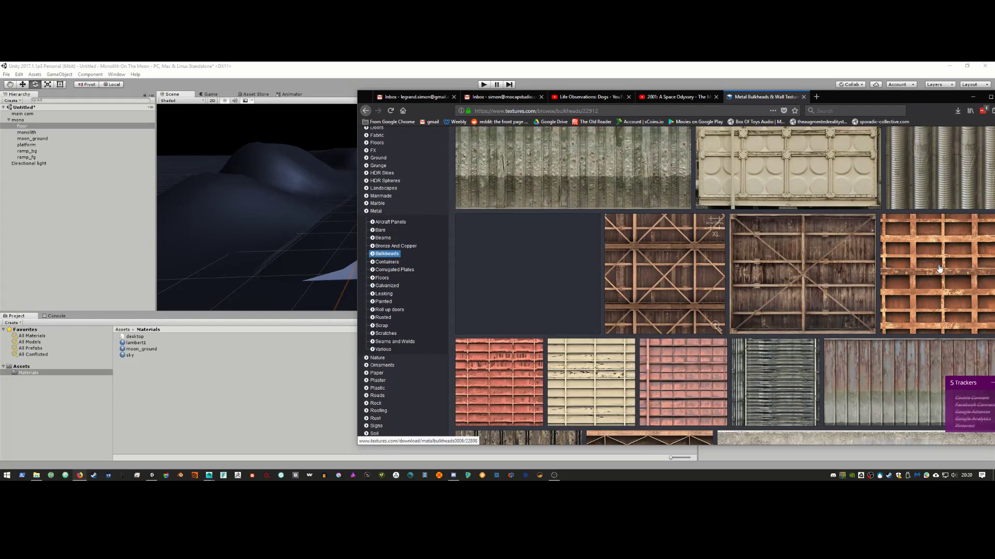
click(939, 268)
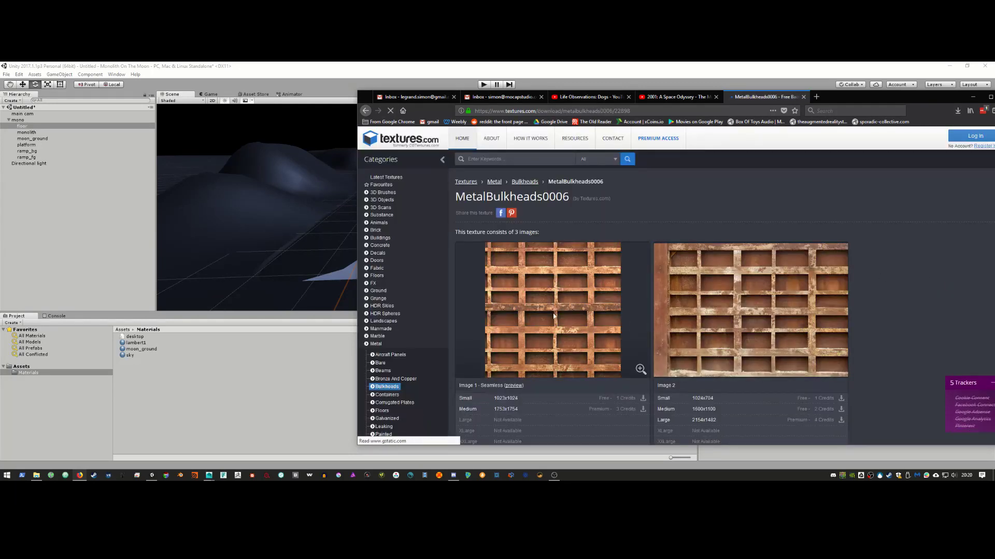
scroll(553, 315, down, 3)
Step: Log in to textures.com with the saved account and return to the MetalBulkheads0006 page
click(513, 222)
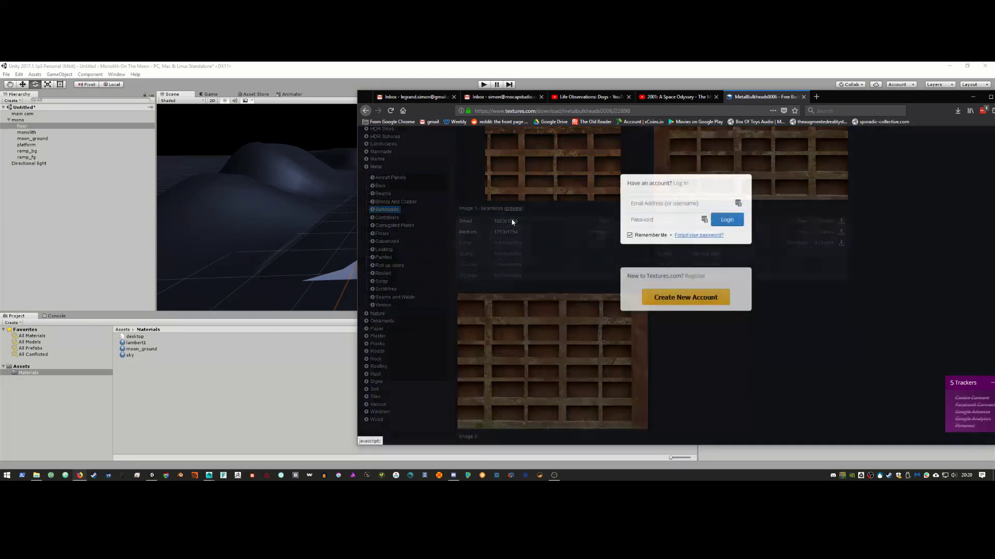
click(738, 203)
click(661, 245)
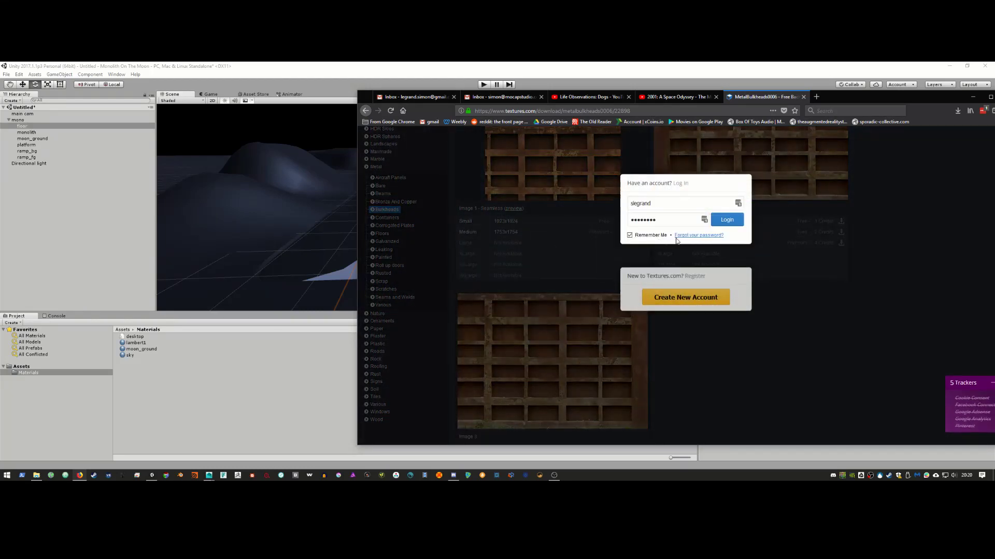
click(728, 222)
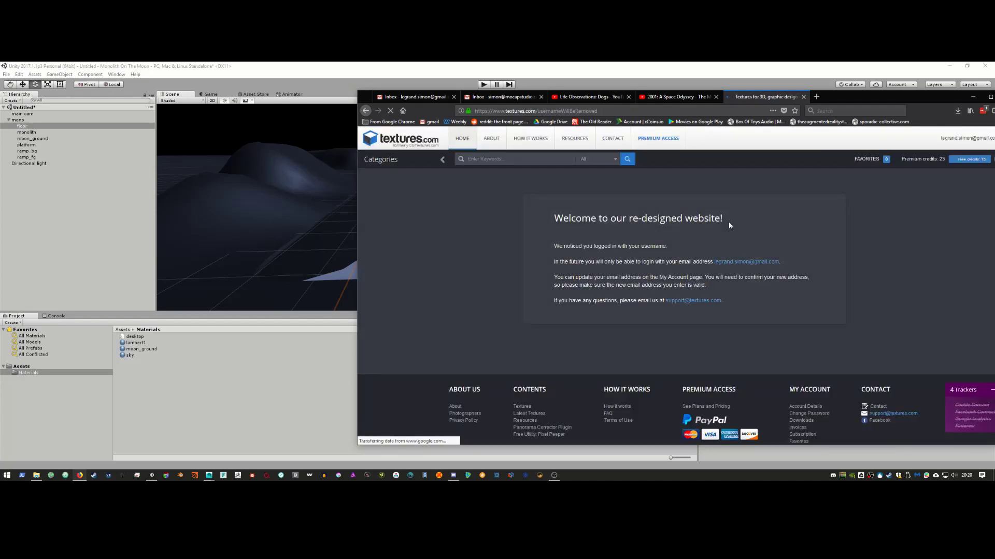
right_click(365, 110)
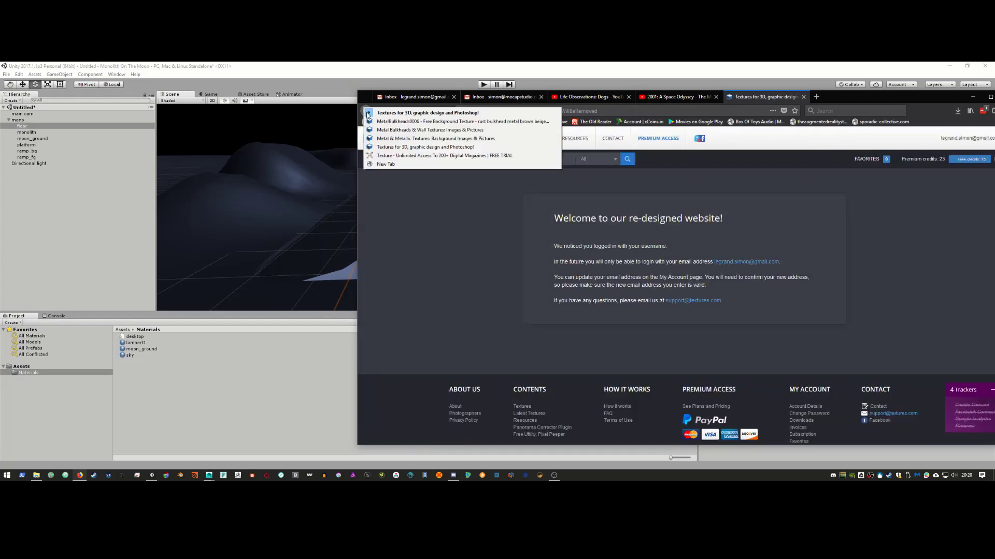
click(393, 122)
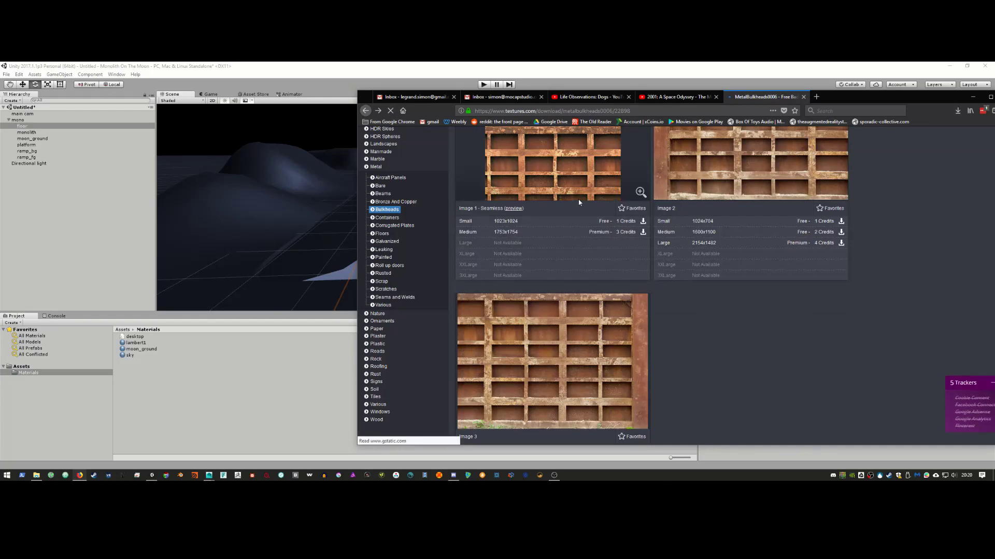
Step: Download and save the small seamless MetalBulkheads0006 image, then view the 2001 video
scroll(589, 248, up, 2)
click(601, 355)
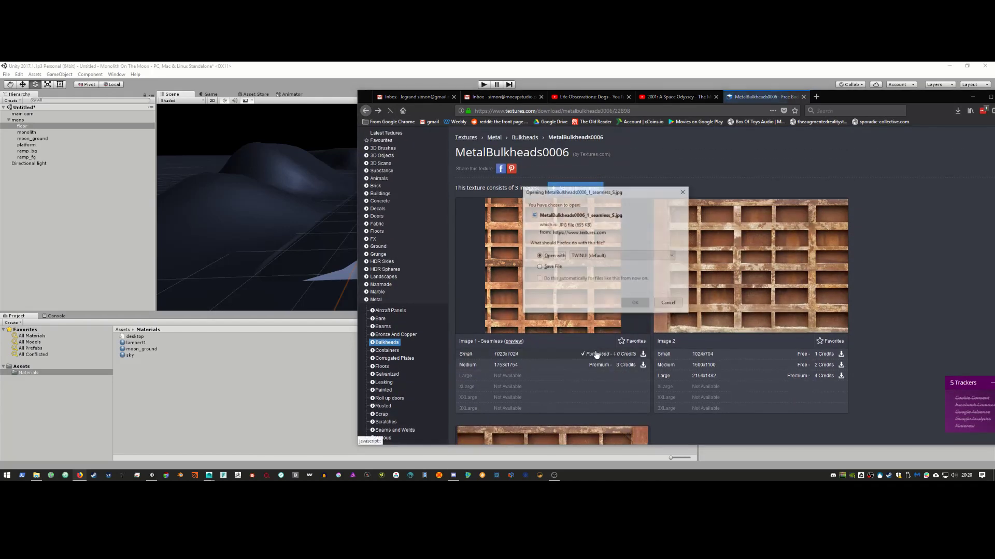
click(552, 267)
click(635, 303)
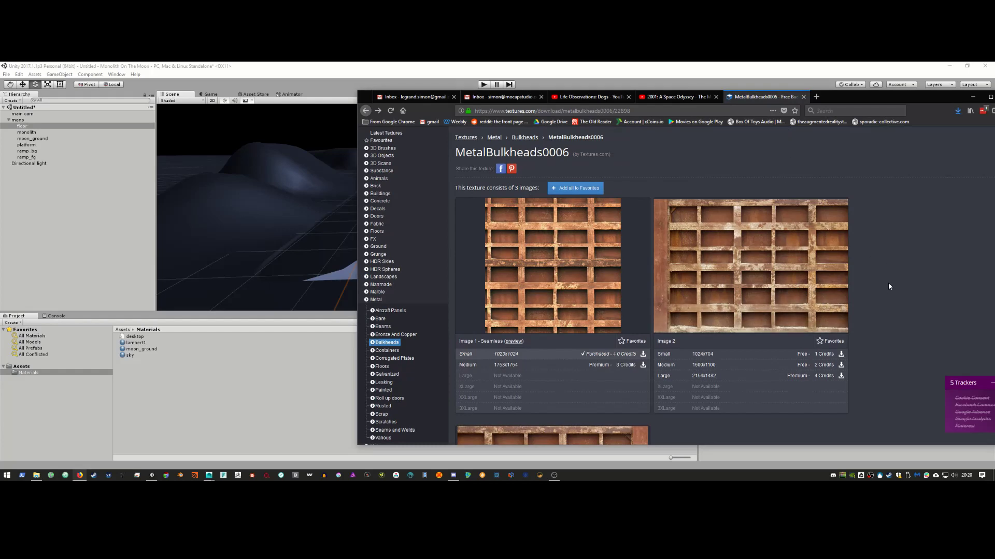
scroll(884, 289, up, 2)
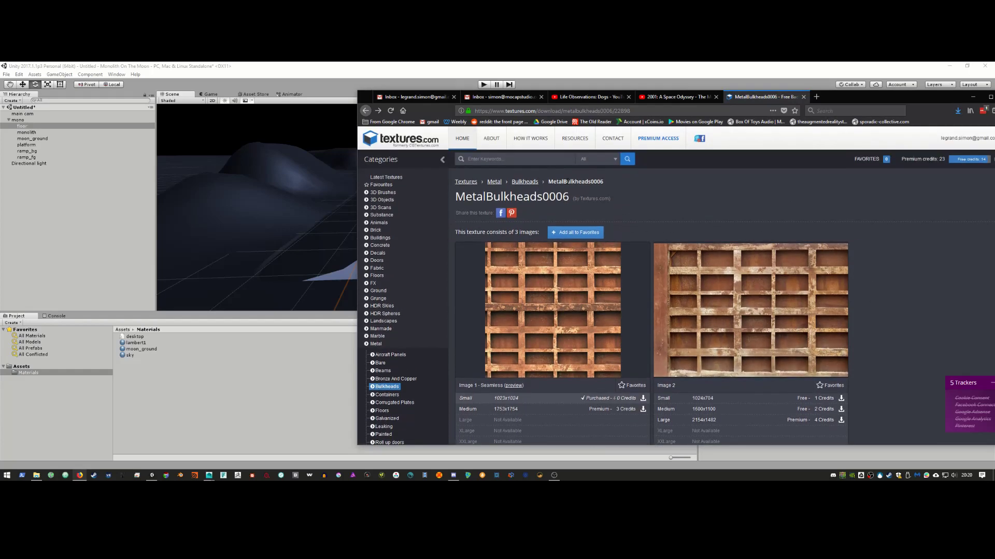
click(661, 99)
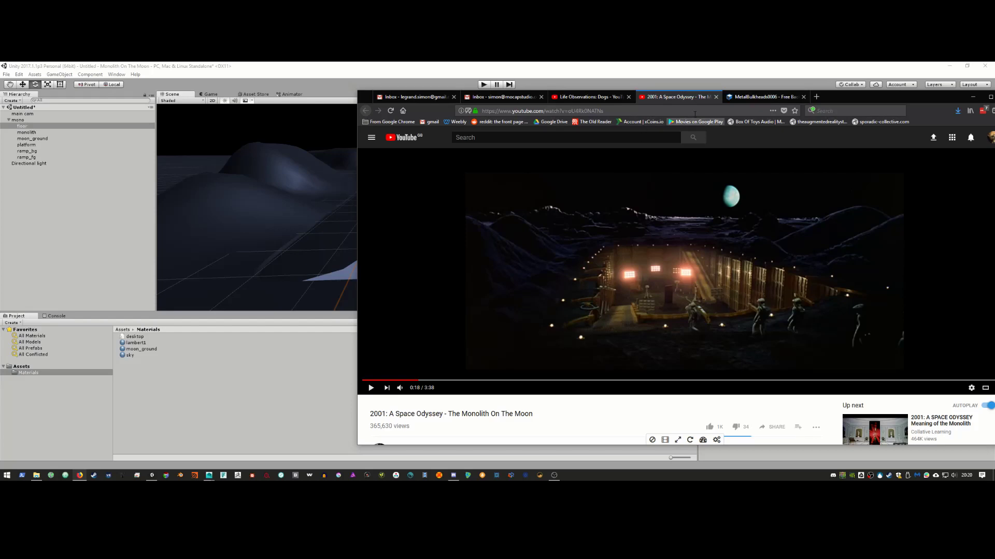
Step: Return to the MetalBulkheads0006 tab and open the Ground texture category
click(753, 97)
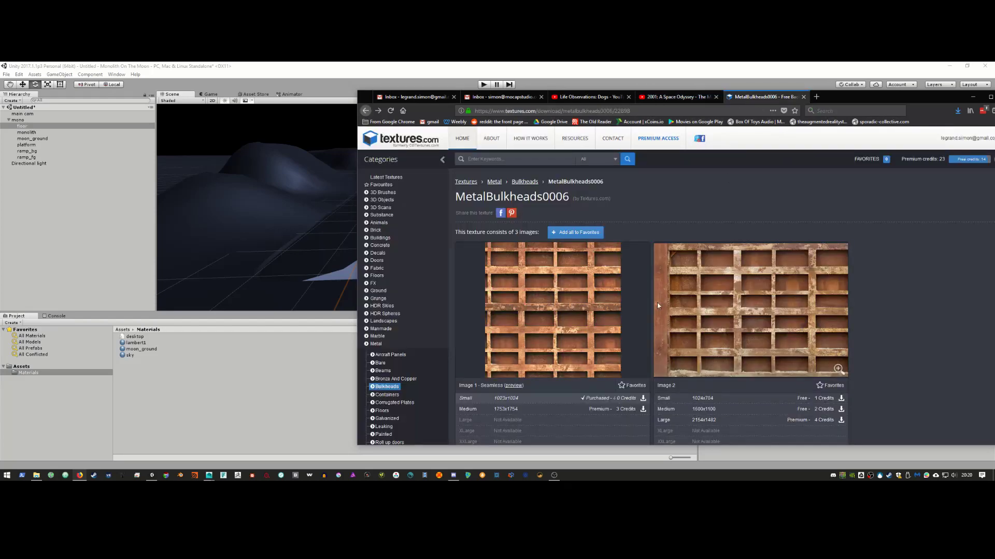
click(378, 290)
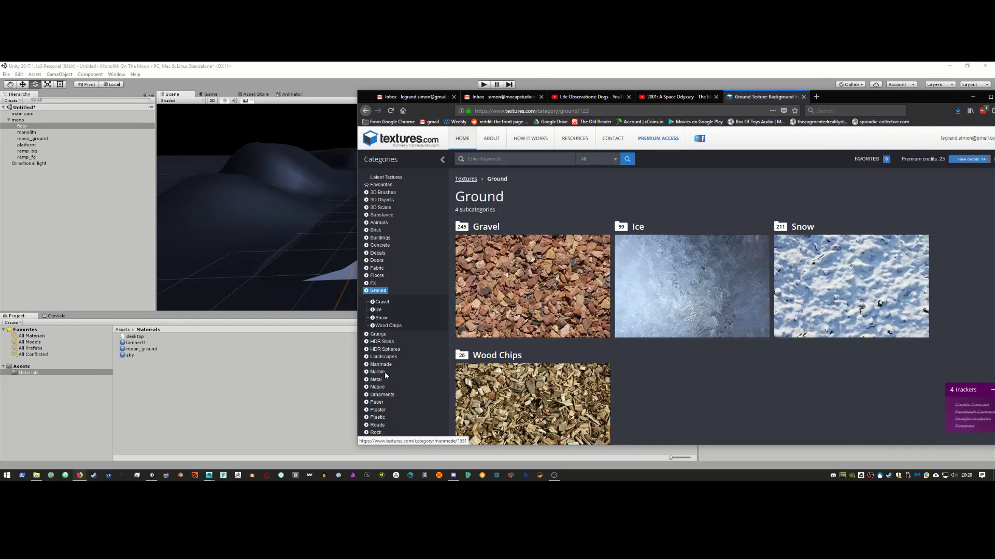
Step: Browse the Manmade and Metal categories, glancing at Roll up doors before going back
click(381, 365)
scroll(384, 366, down, 3)
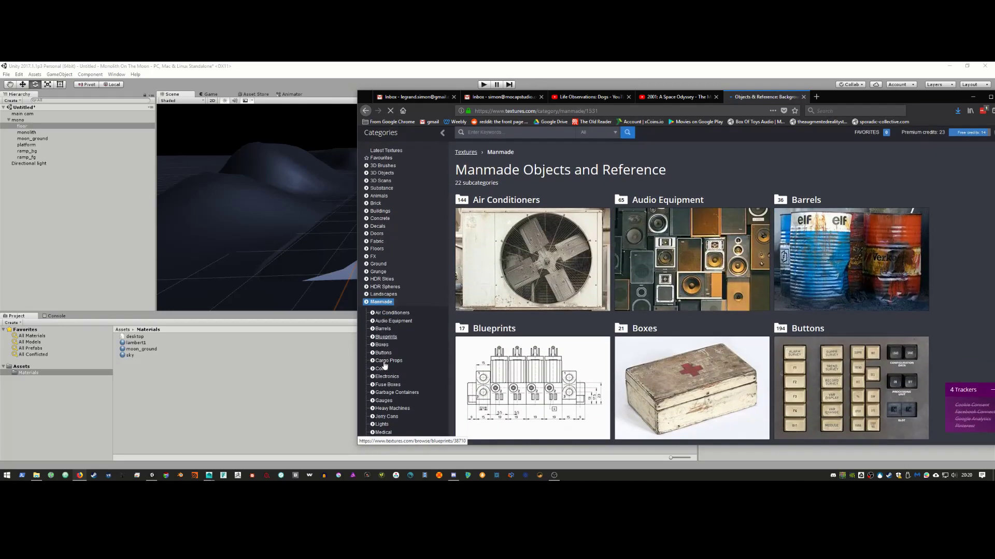
scroll(386, 361, up, 1)
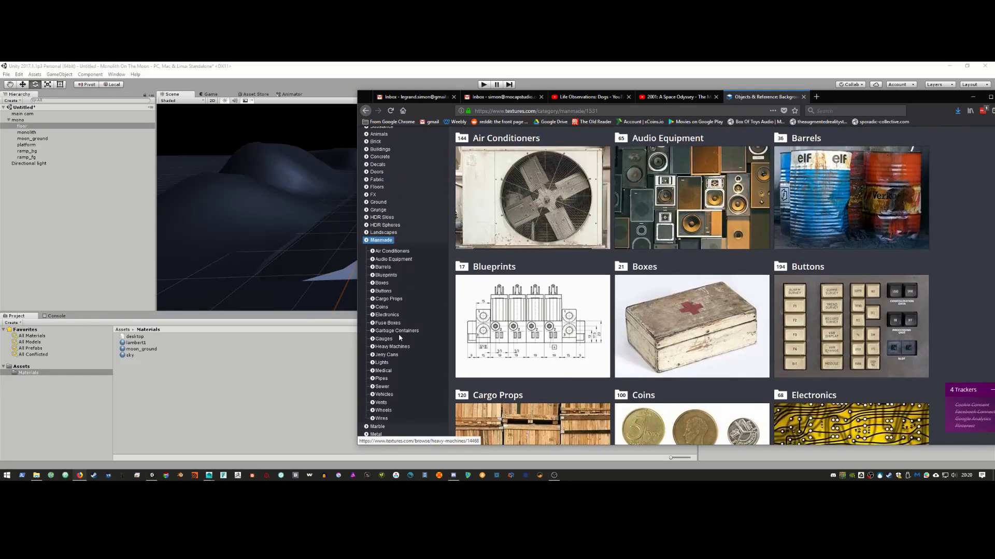
scroll(386, 360, down, 2)
click(382, 302)
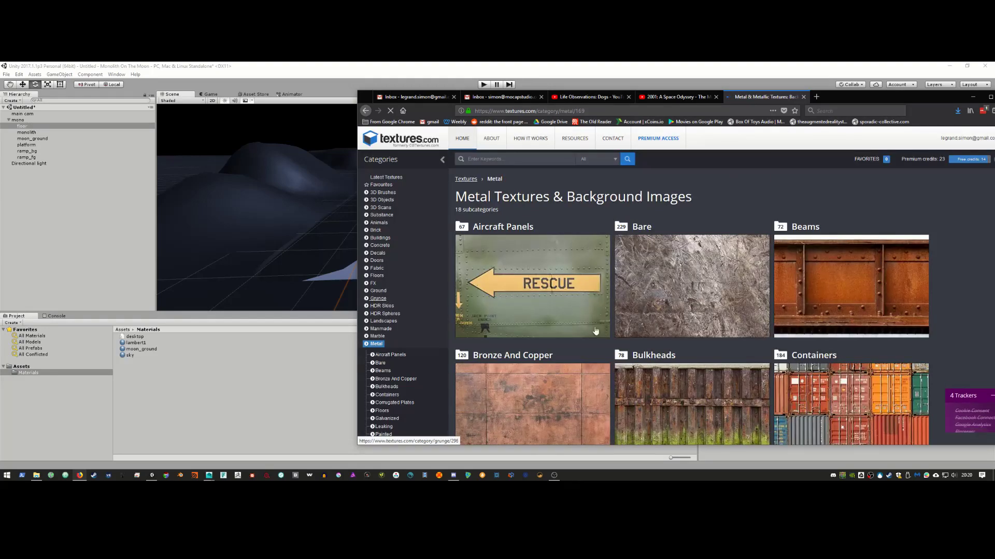
scroll(565, 213, down, 3)
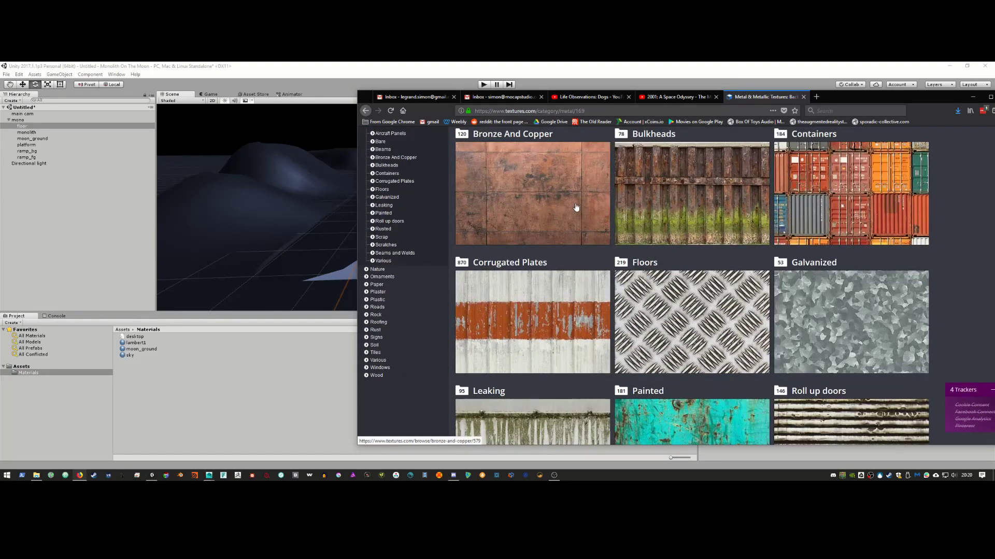
scroll(573, 207, down, 3)
click(782, 294)
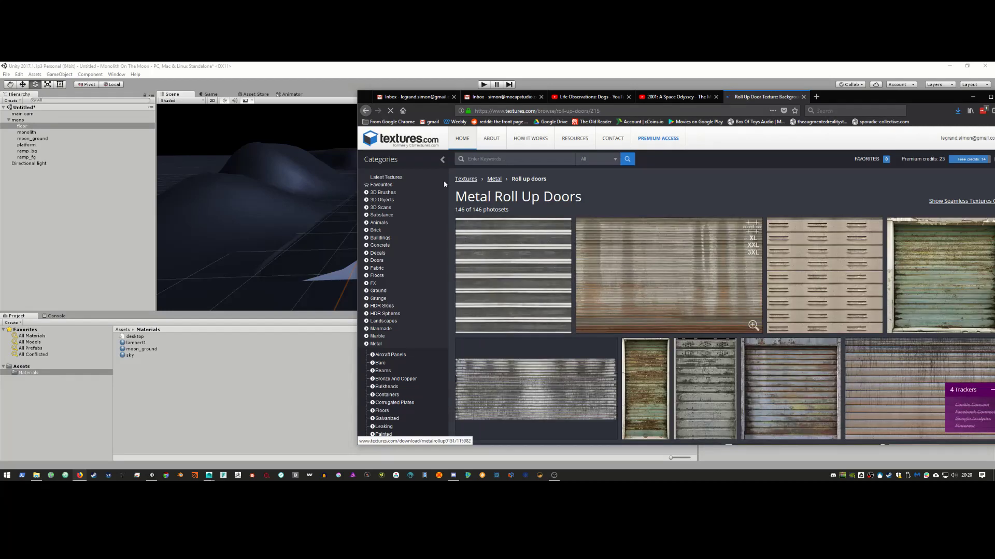
click(366, 110)
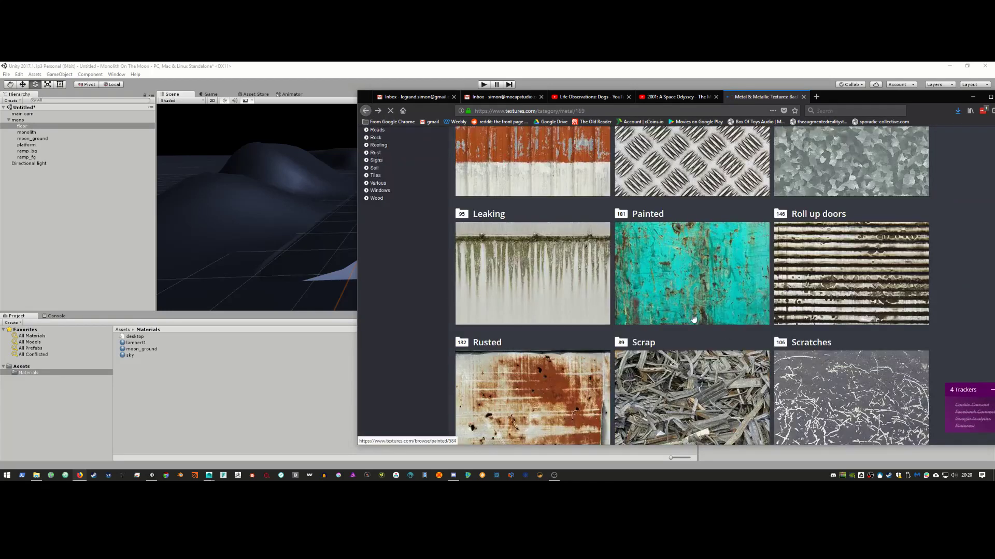
Step: Scan the Metal overview and check Corrugated Plates before returning
scroll(680, 326, down, 4)
scroll(680, 326, up, 6)
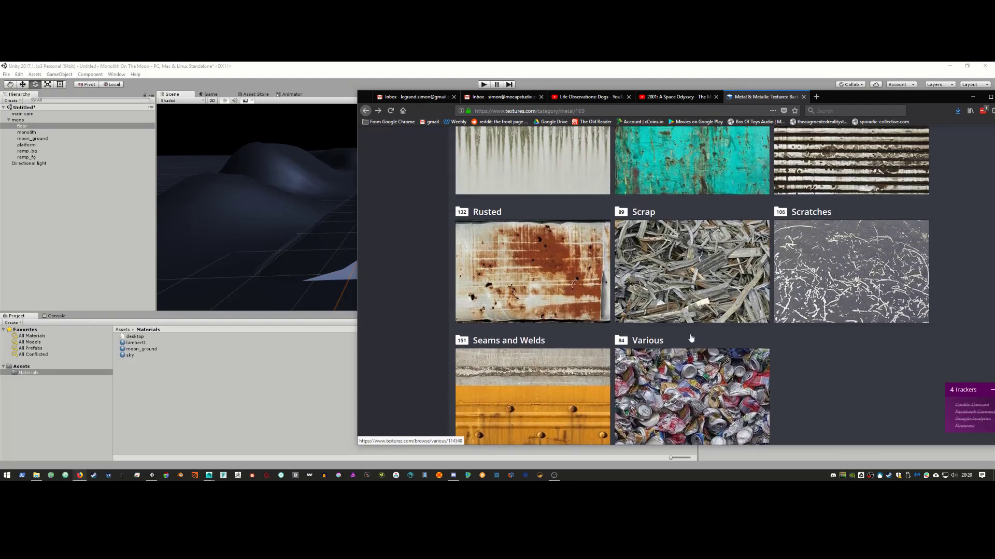
scroll(536, 343, up, 5)
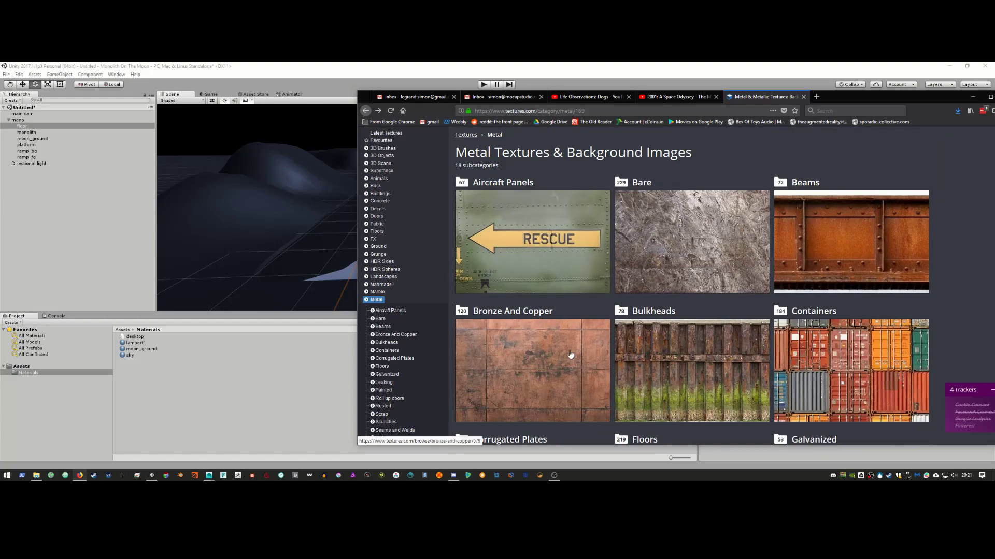
scroll(673, 342, down, 3)
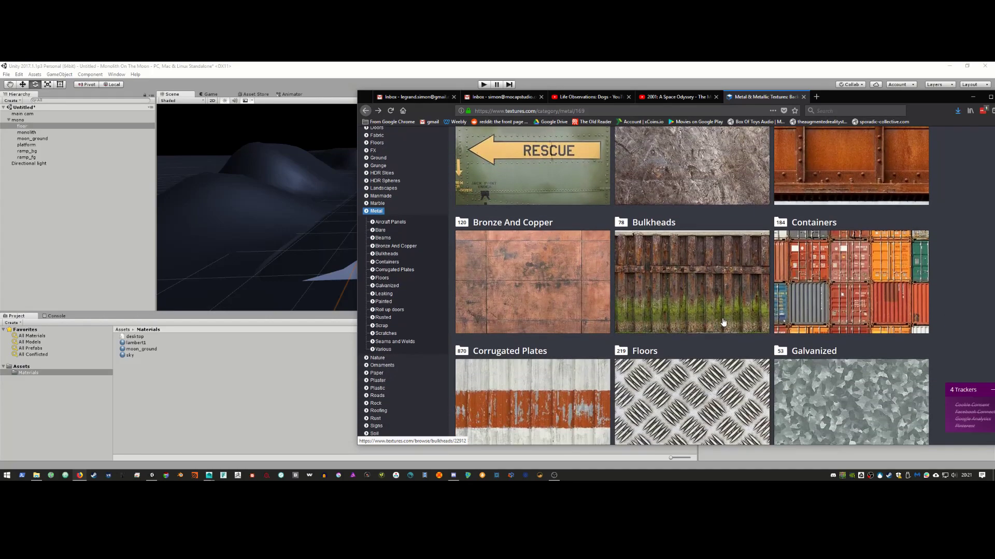
scroll(731, 300, up, 4)
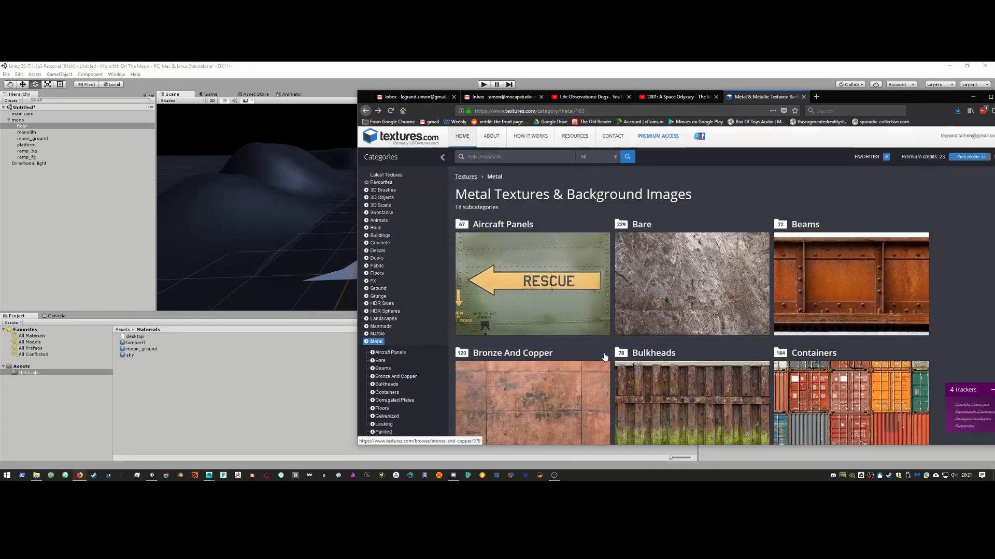
scroll(645, 364, down, 4)
scroll(646, 364, down, 3)
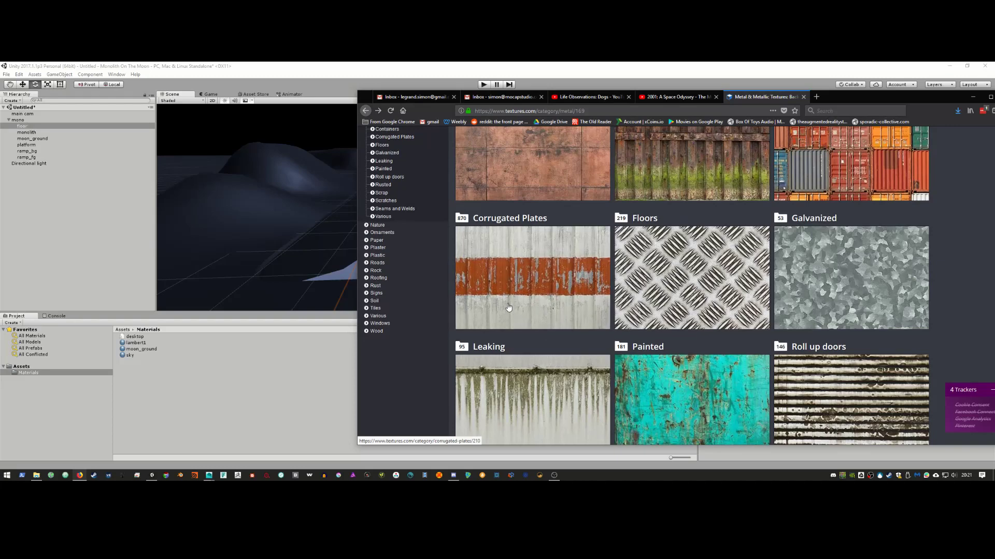
click(569, 292)
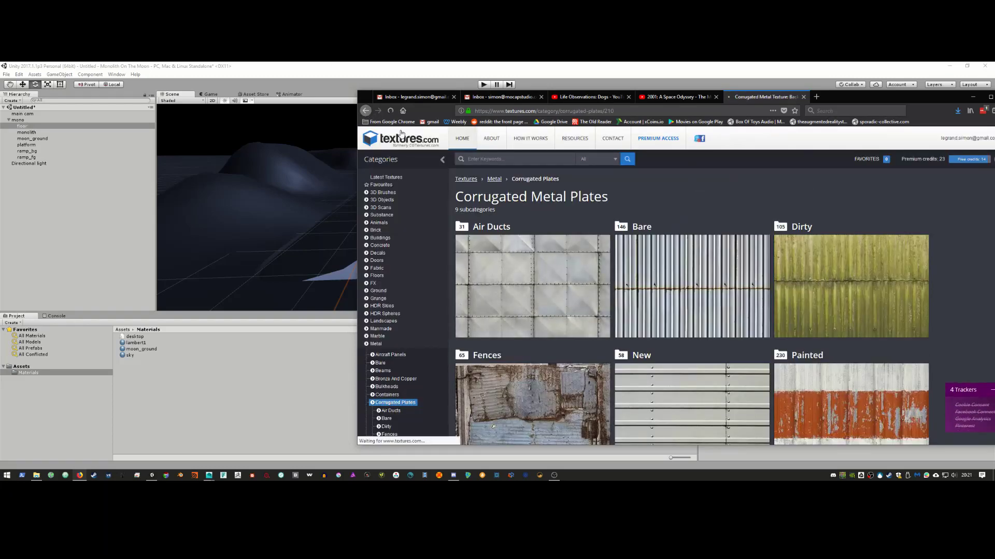
key(alt+Left)
Step: Open Metal Floors > Painted and scroll through its thumbnails
click(656, 273)
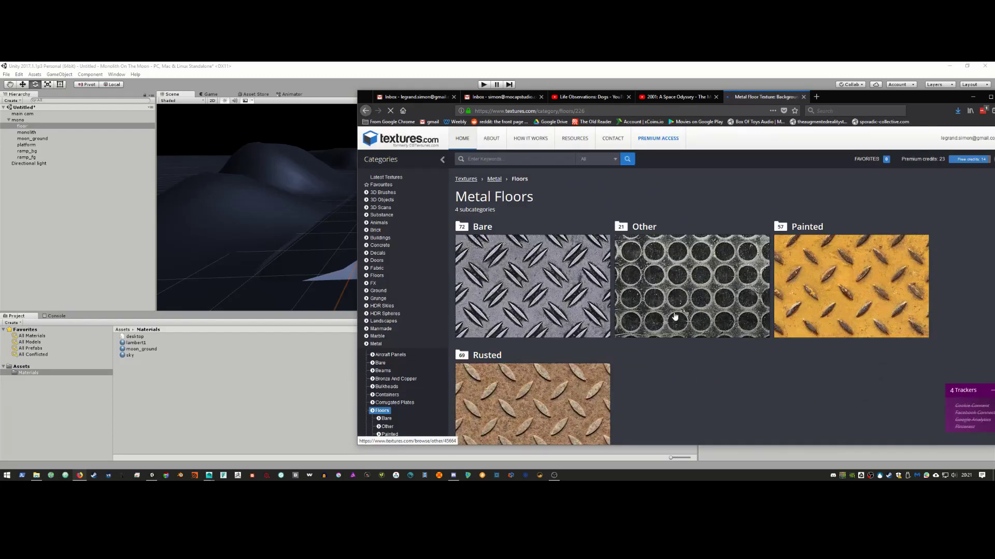
click(874, 297)
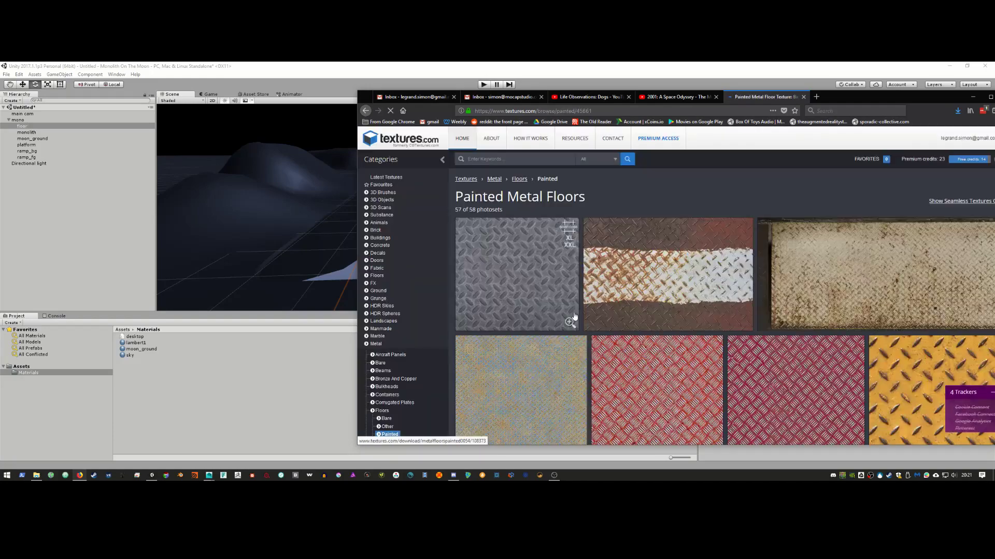
scroll(694, 317, down, 6)
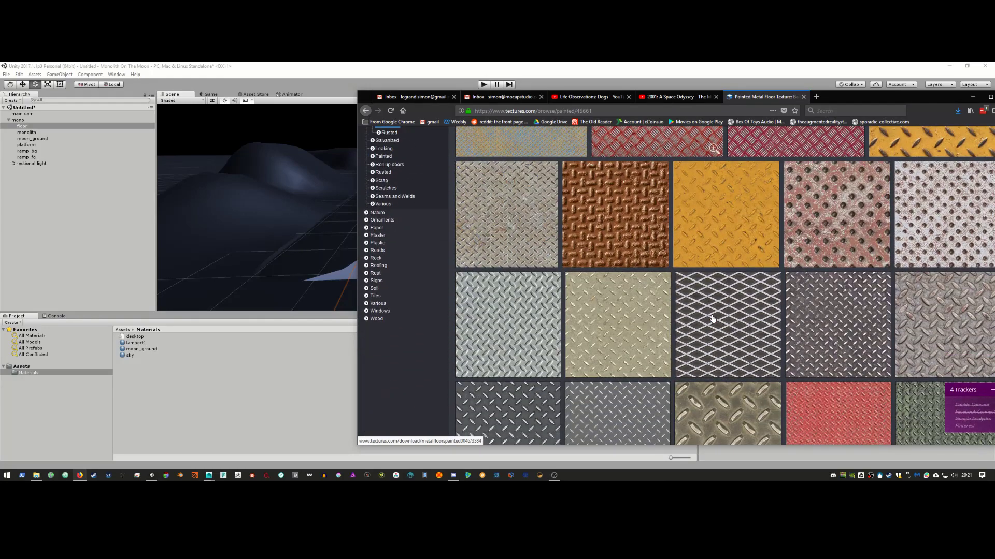
key(alt+Tab)
Step: Download the small 1200x1200 seamless image of the yellow tread-plate MetalFloorsPainted0012 texture
key(alt+Tab)
key(alt+Tab)
key(alt+Tab)
key(alt+Tab)
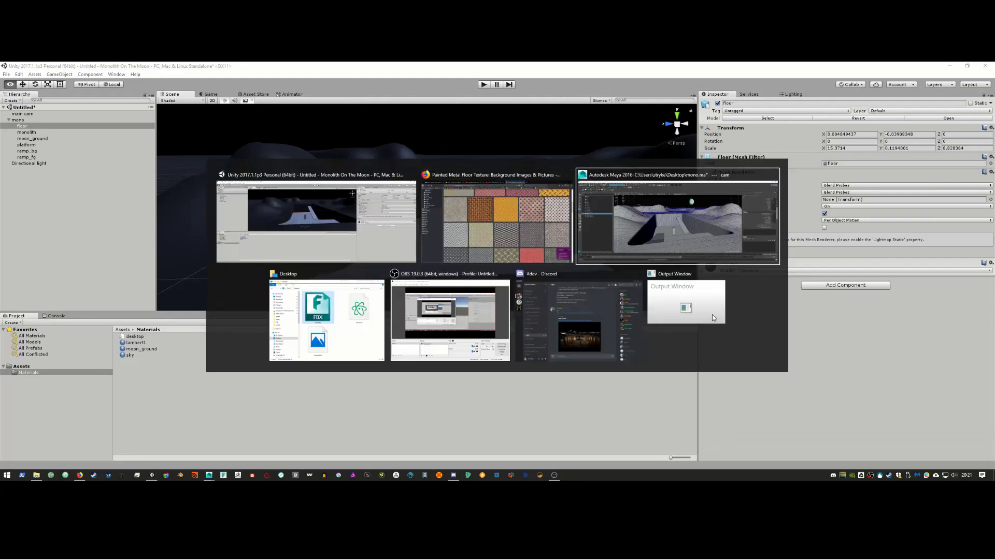
key(alt+Tab)
key(alt+Tab)
key(alt+Tab)
key(alt+Tab)
key(alt+Tab)
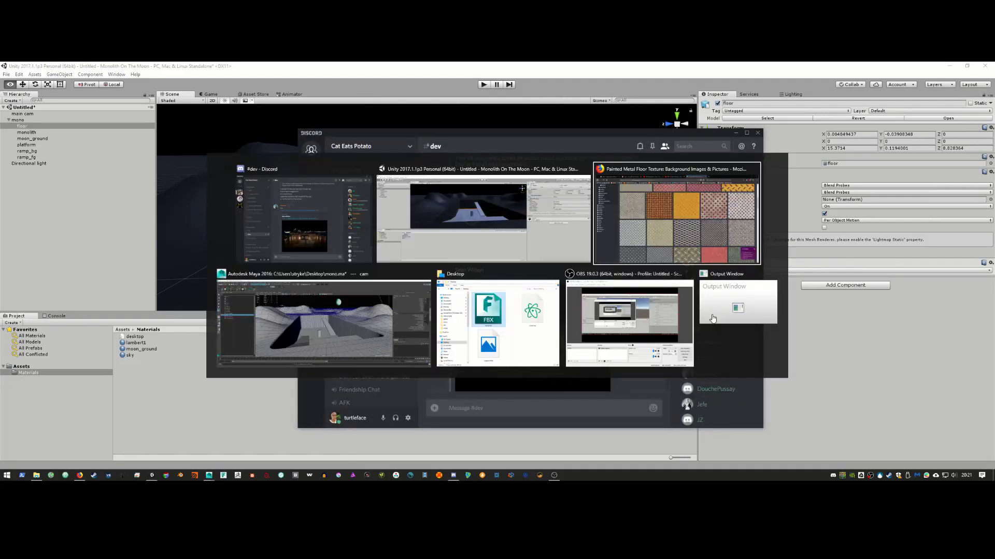
key(alt+Tab)
key(alt+Tab)
key(alt+Tab)
key(alt+Tab)
key(alt+Tab)
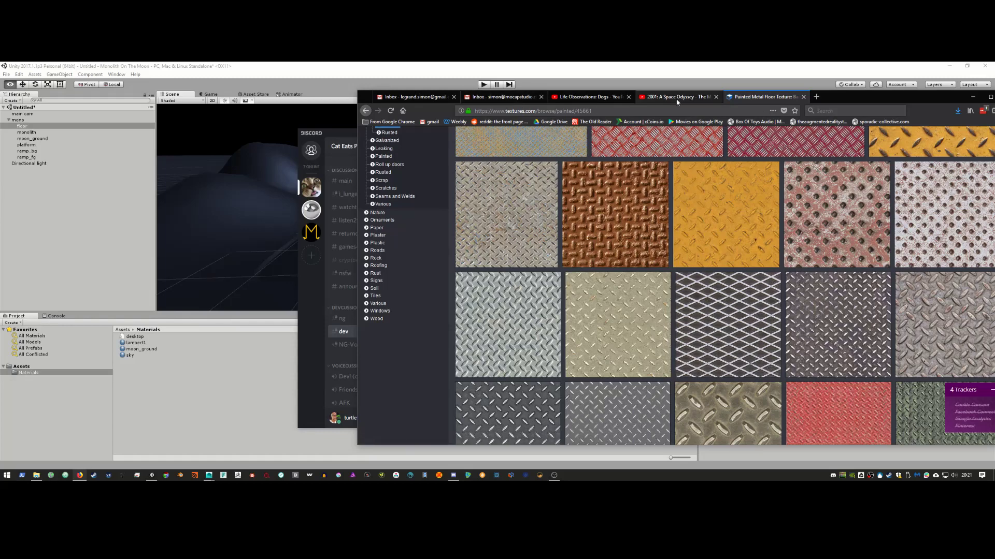
click(676, 98)
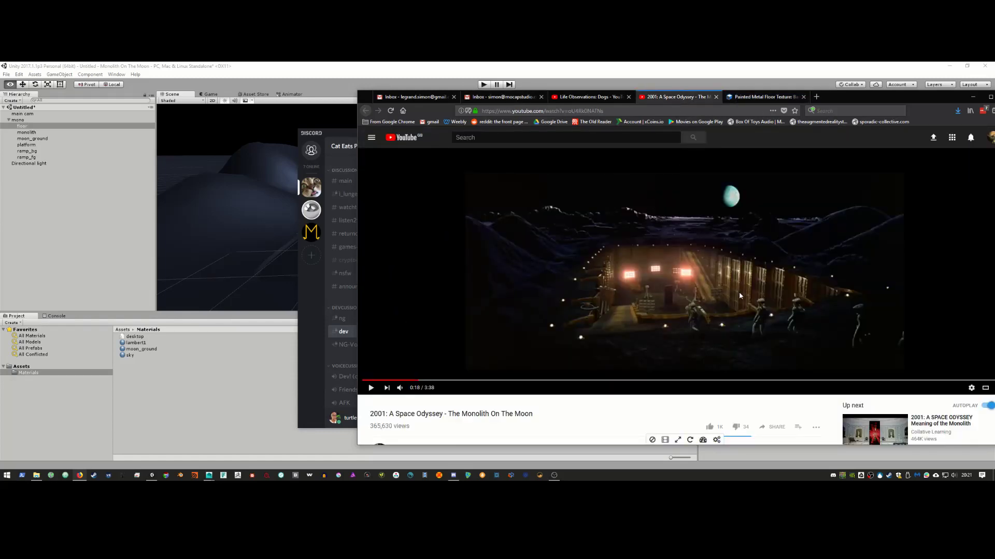
click(747, 98)
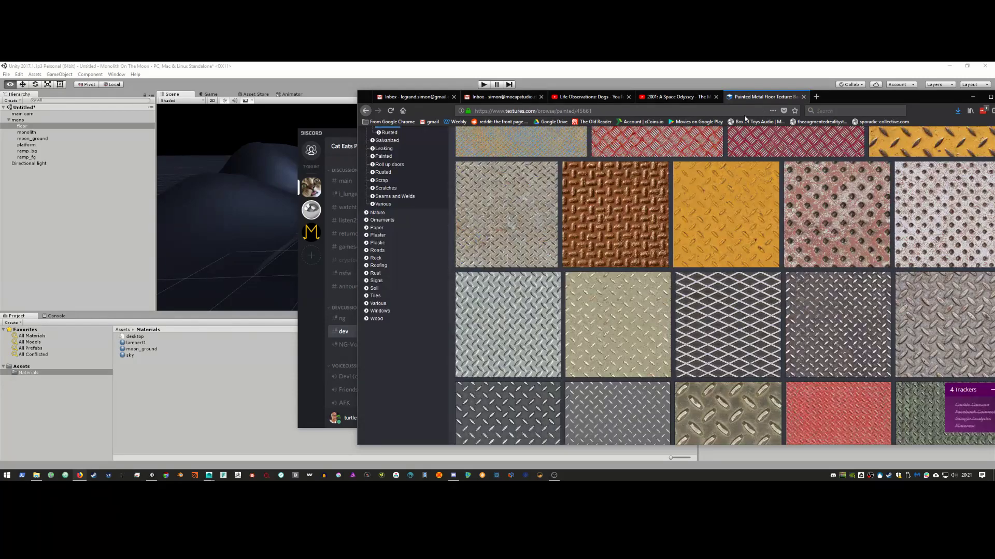
scroll(757, 281, up, 3)
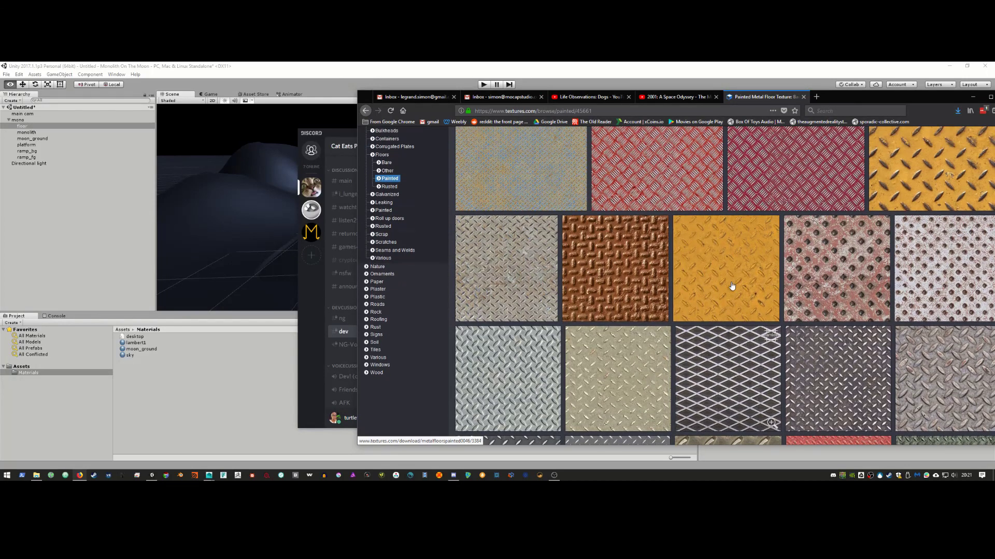
click(900, 283)
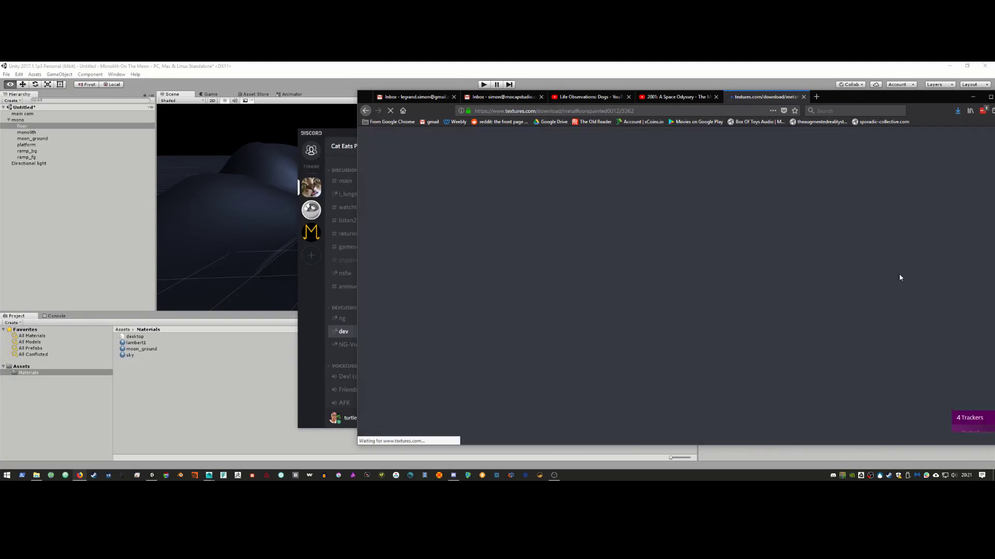
scroll(526, 313, down, 2)
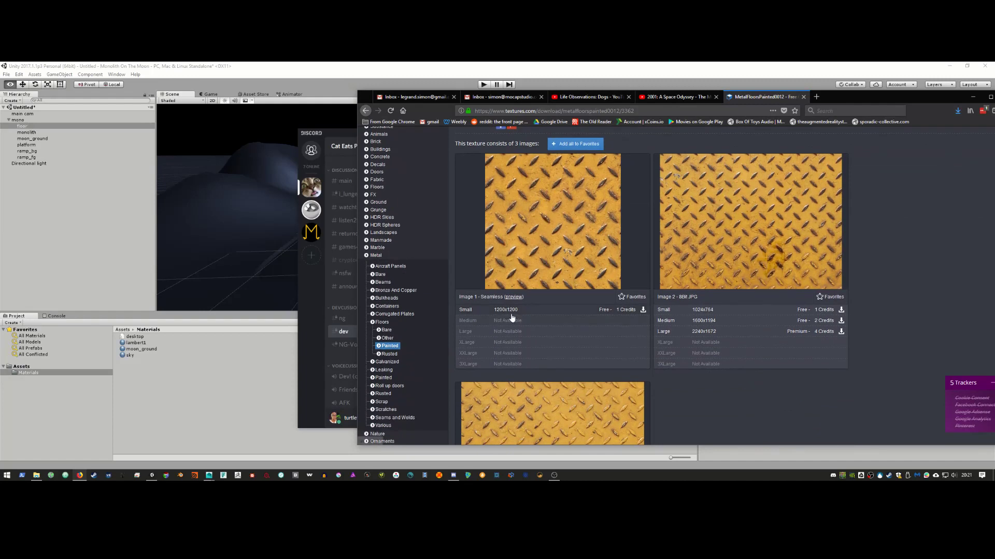
click(513, 310)
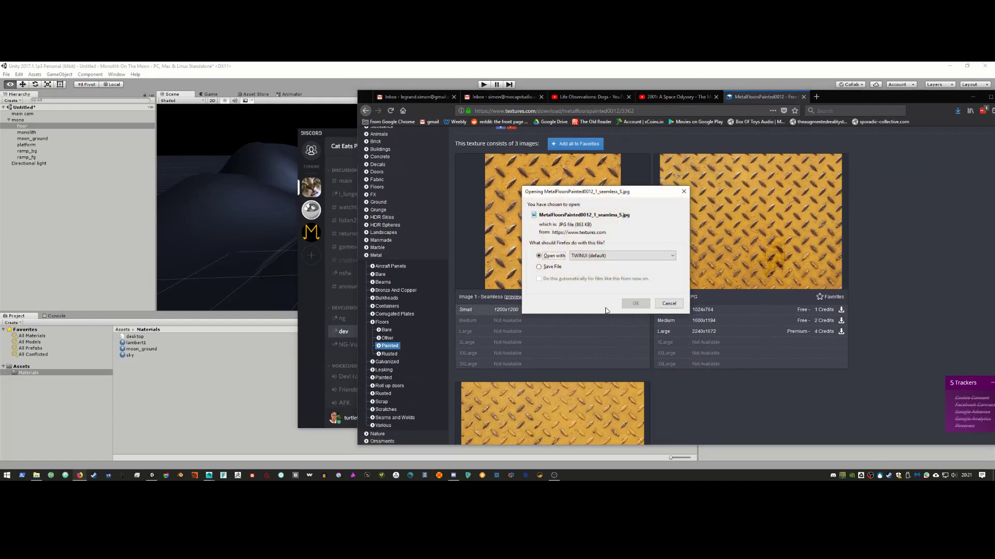
click(646, 308)
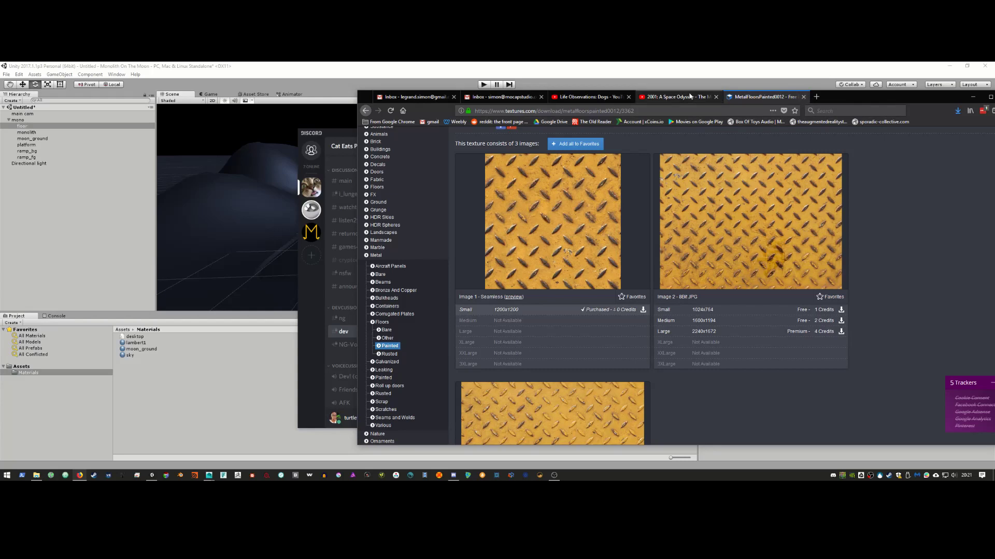
click(676, 97)
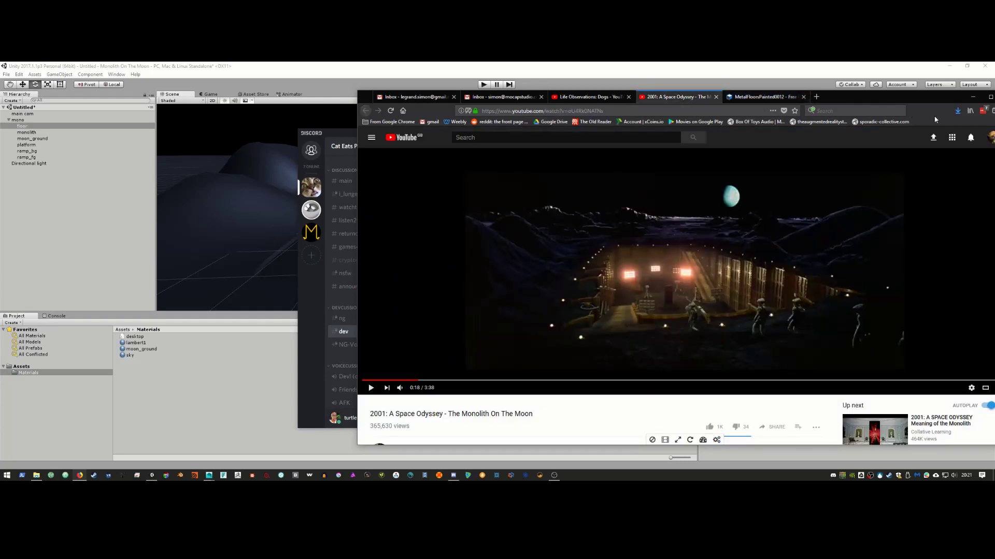
Step: Drag MetalBulkheads0006 and MetalFloorsPainted0012 from Downloads into Unity's Materials folder
click(957, 111)
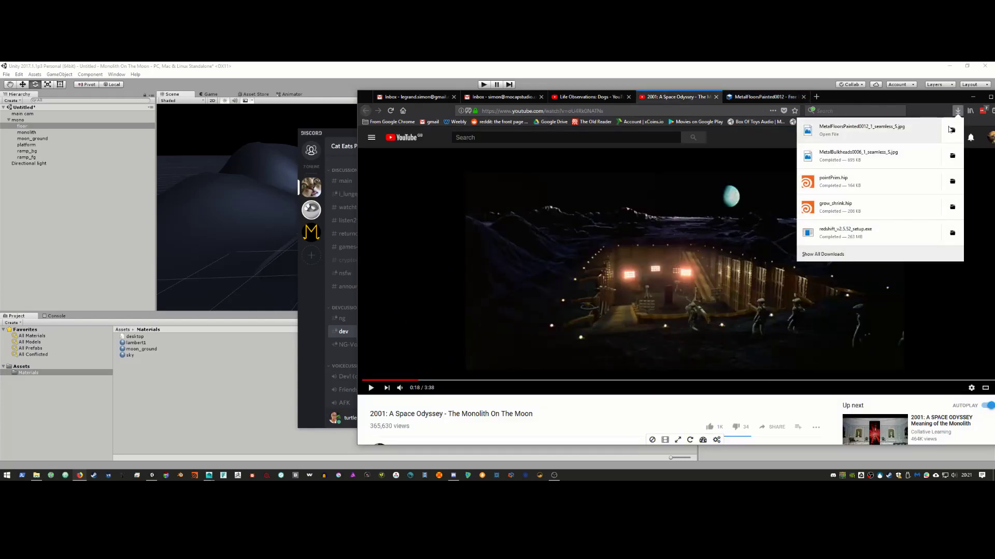
click(952, 131)
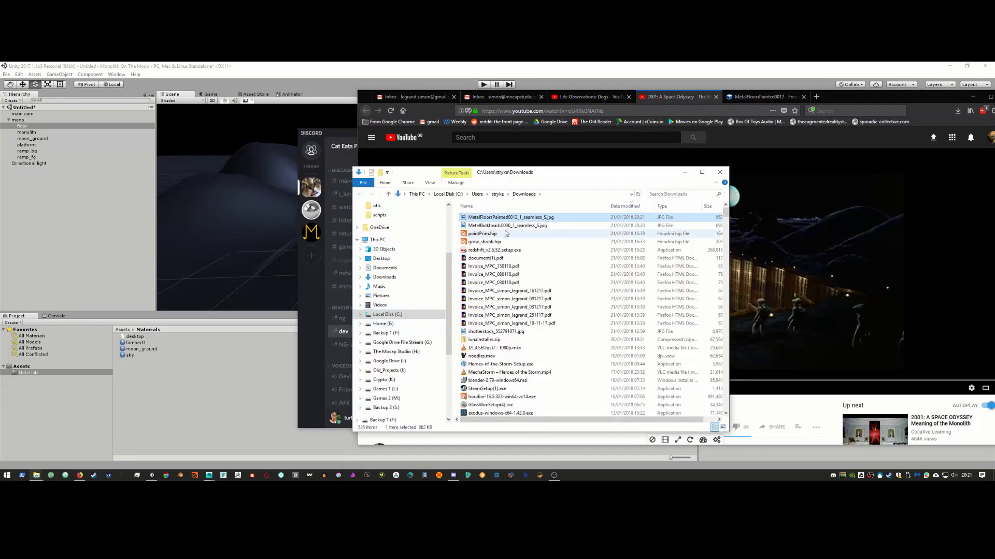
click(509, 227)
shift+click(522, 218)
drag(522, 218, 151, 387)
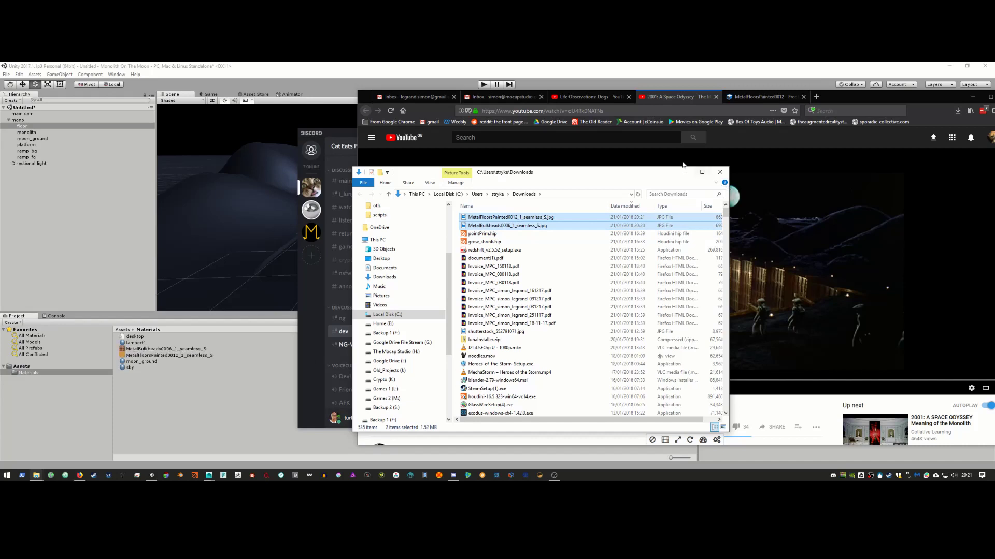
click(676, 77)
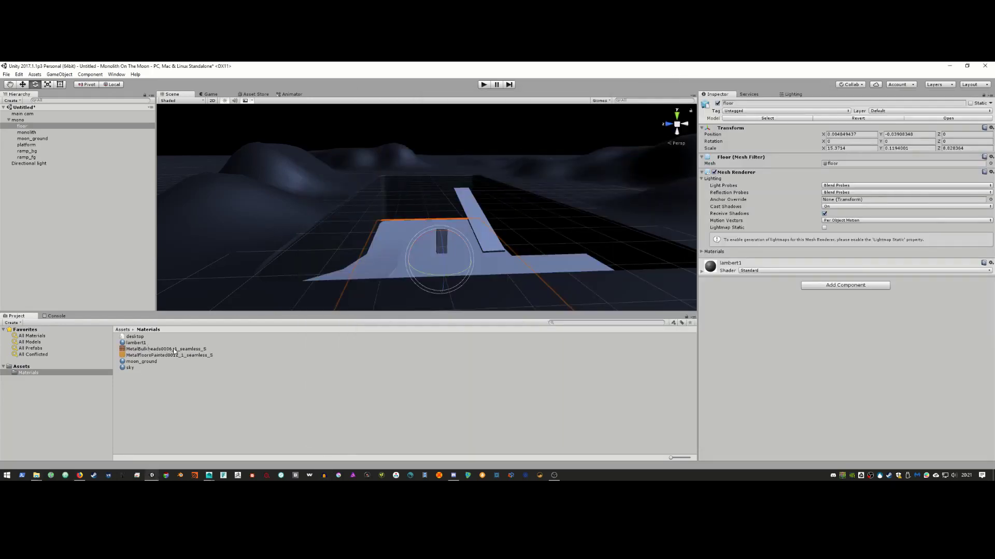
click(160, 393)
Step: Create a material named ramps_mat and apply it to both ramps
right_click(130, 397)
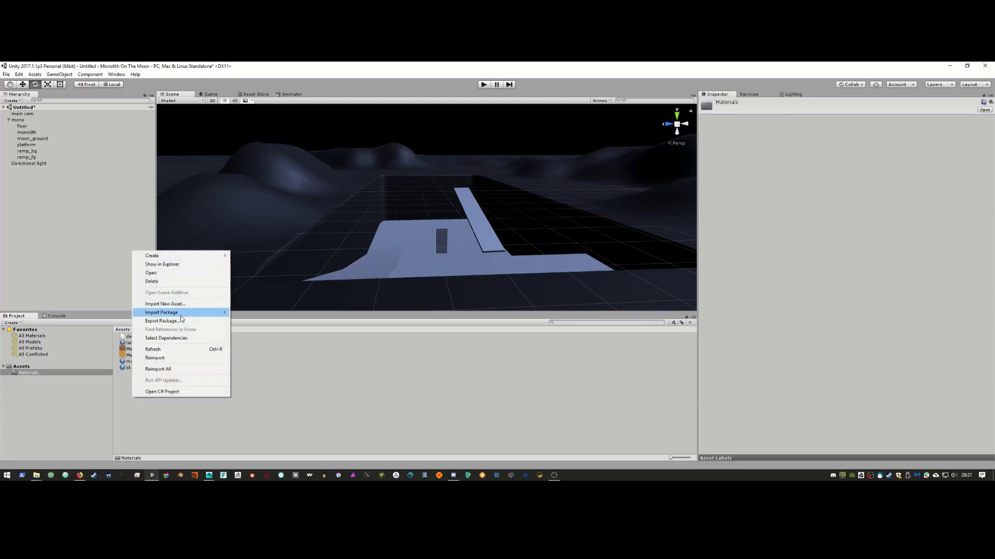
mouse_move(203, 256)
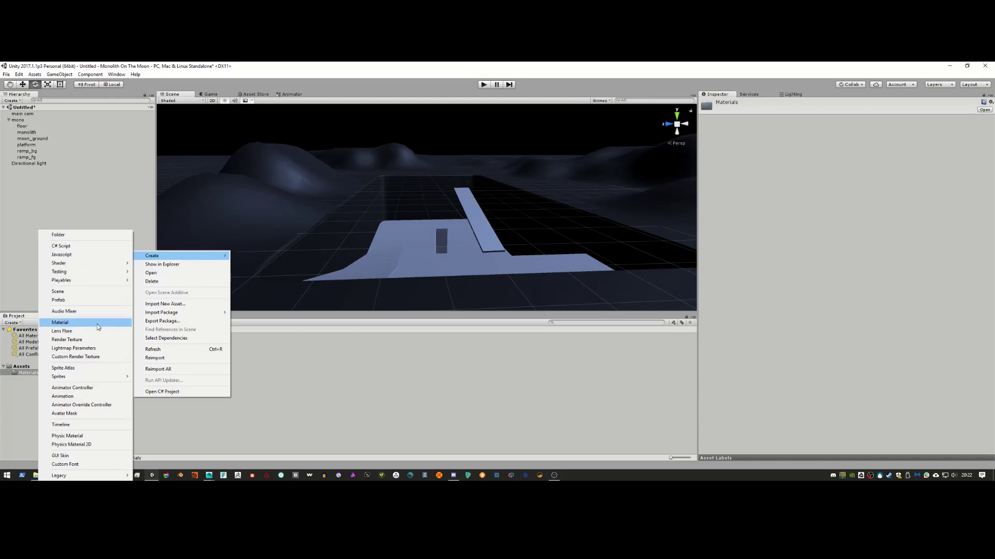
click(61, 322)
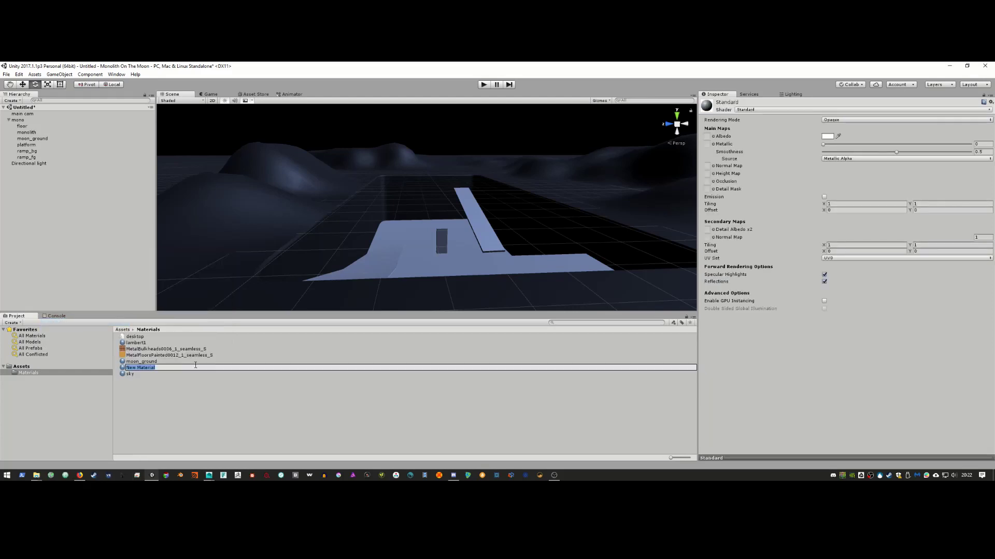
text(ramps_mat)
key(Return)
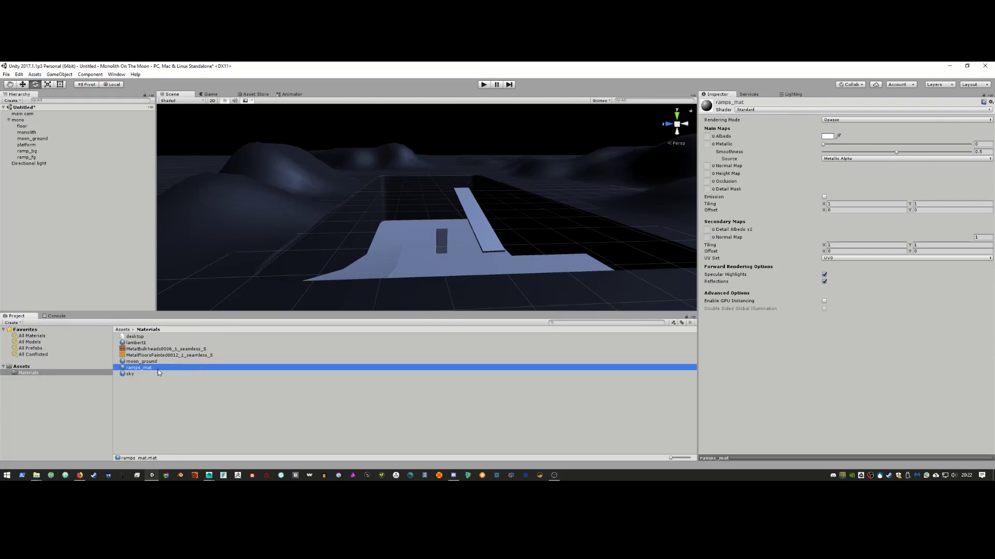
drag(155, 370, 384, 265)
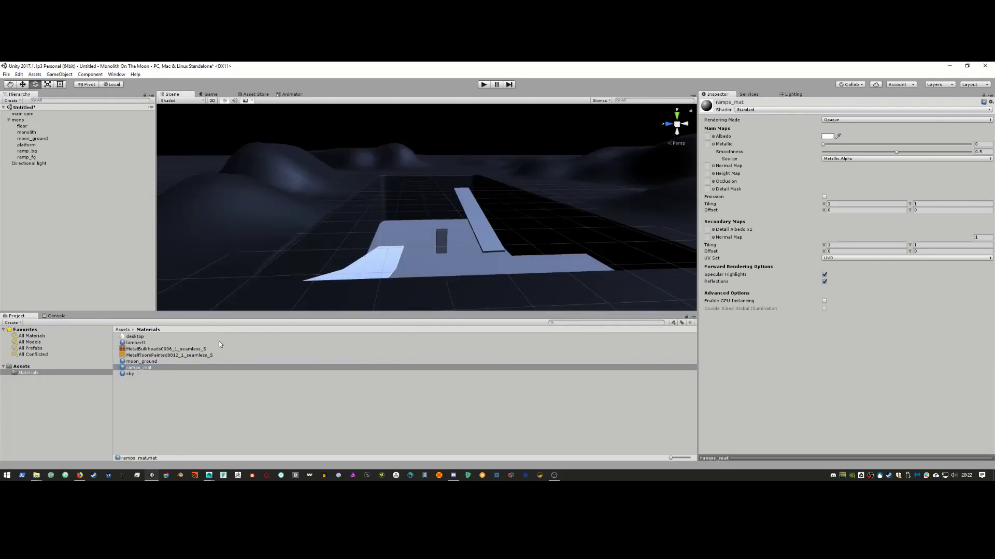
drag(161, 370, 499, 251)
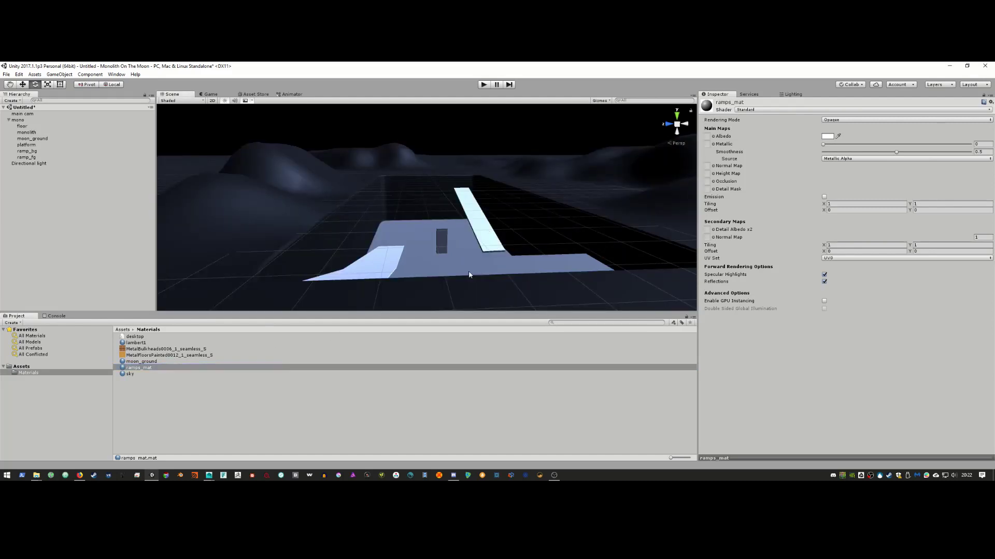
Step: Assign the yellow painted-floor texture as ramps_mat's Albedo, then select ramp_bg and ramp_fg
click(161, 351)
drag(159, 354, 718, 138)
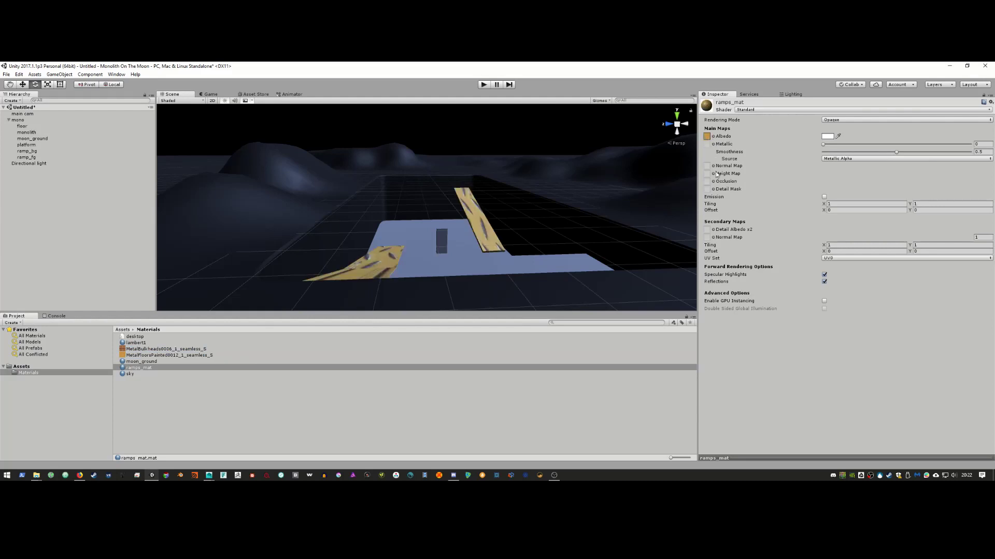
click(368, 260)
shift+click(487, 230)
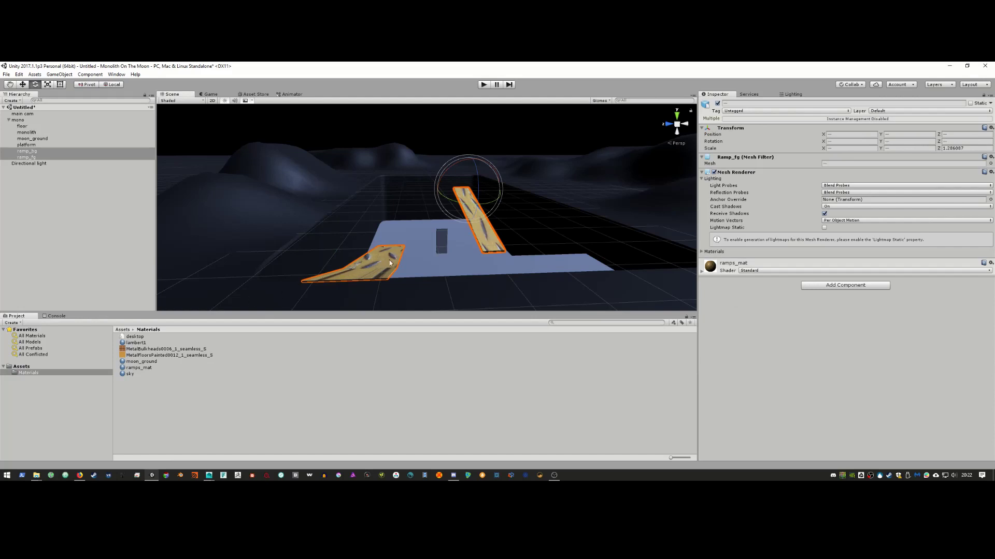
Step: Set ramps_mat's Main Maps tiling to 50.46 by 3.19 for a fine tread-plate repeat
click(158, 356)
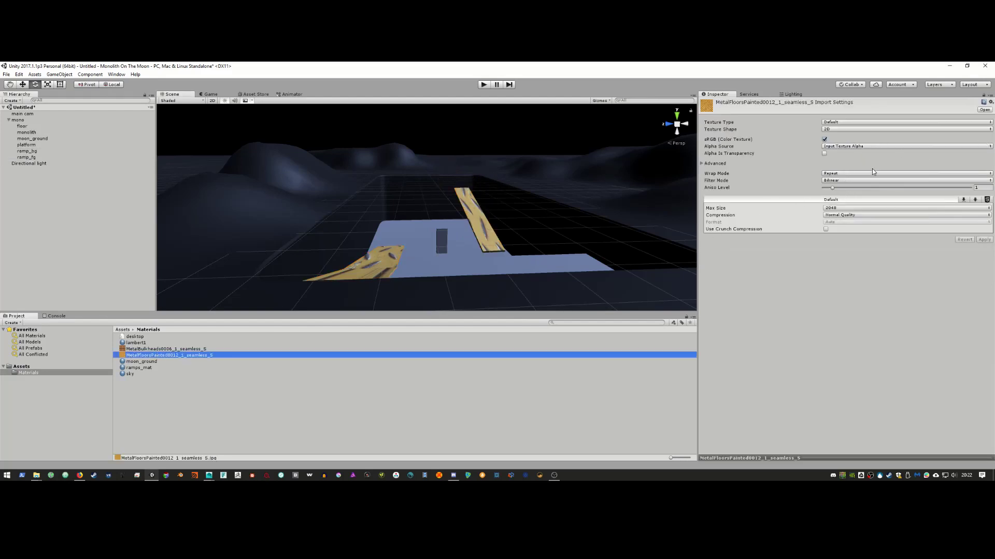
click(705, 164)
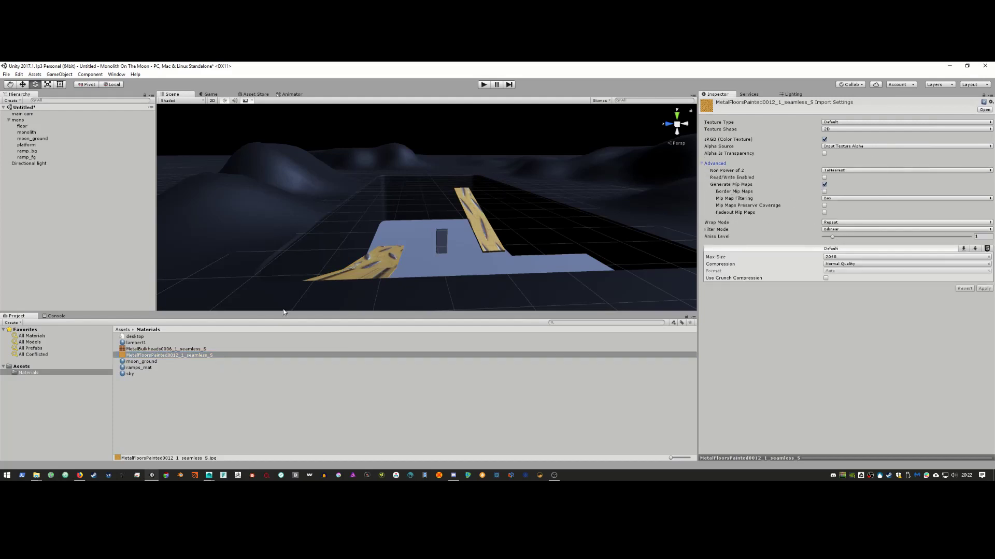
click(144, 361)
click(143, 369)
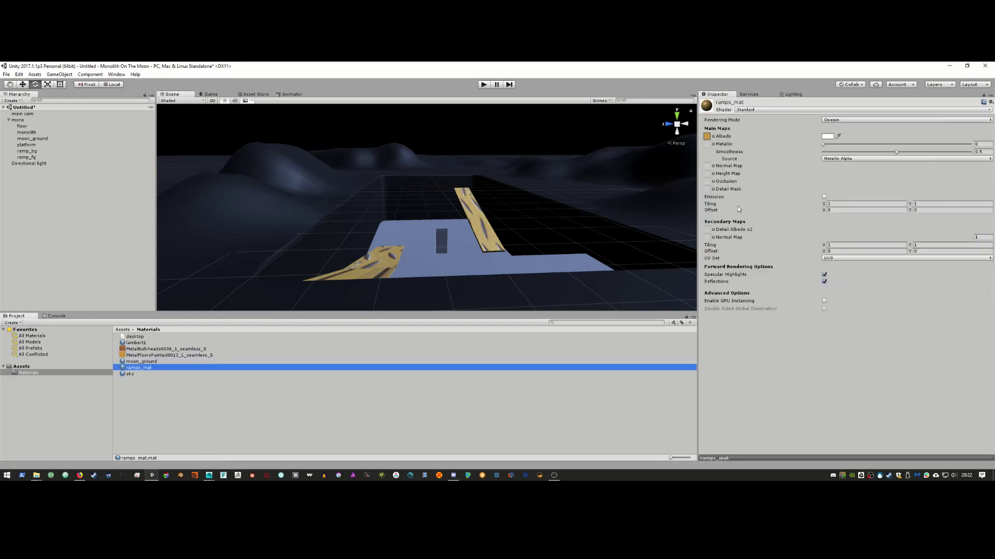
drag(823, 206, 132, 204)
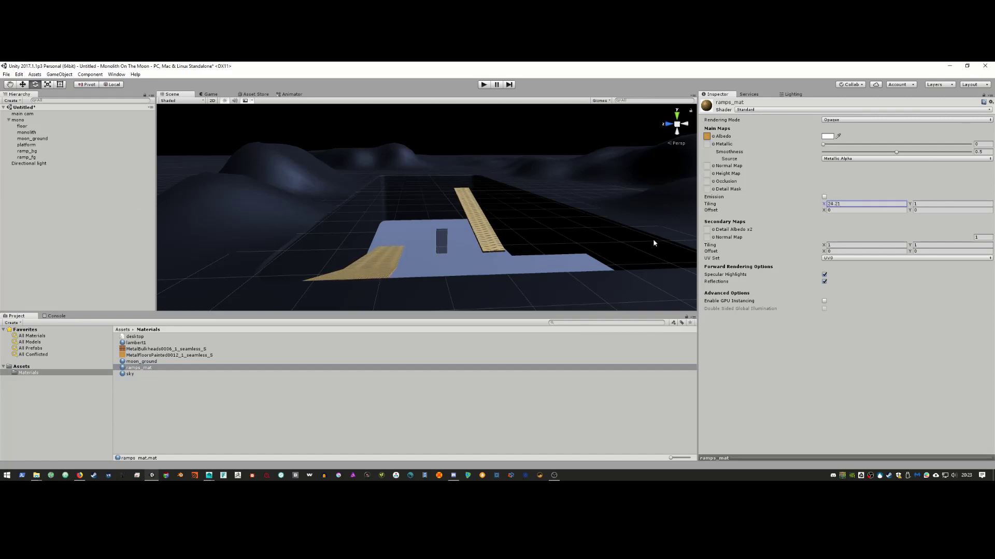
drag(910, 203, 940, 204)
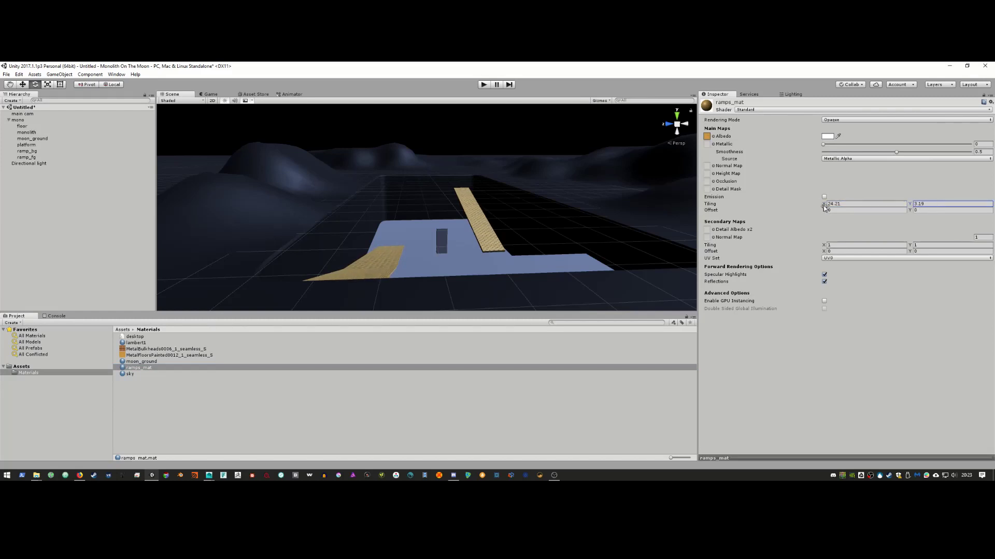
drag(824, 204, 865, 206)
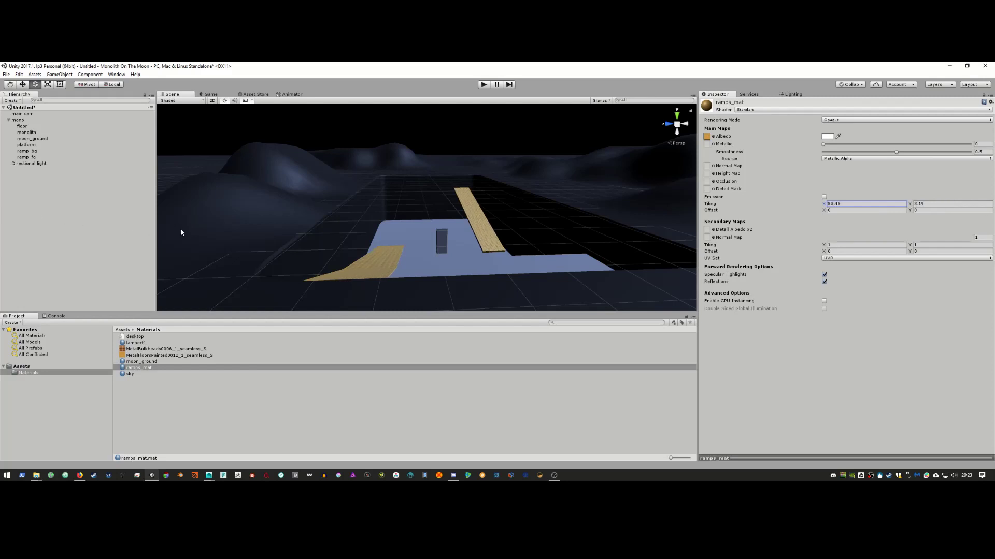
key(alt+Tab)
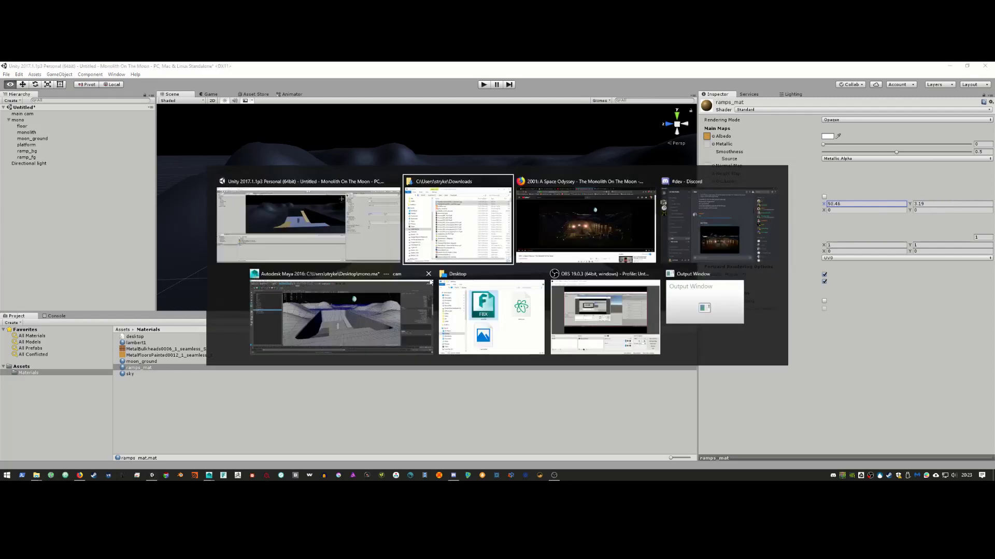
Step: Try the floor texture as normal map, then metallic map, and lower the ramp smoothness
key(alt+Tab)
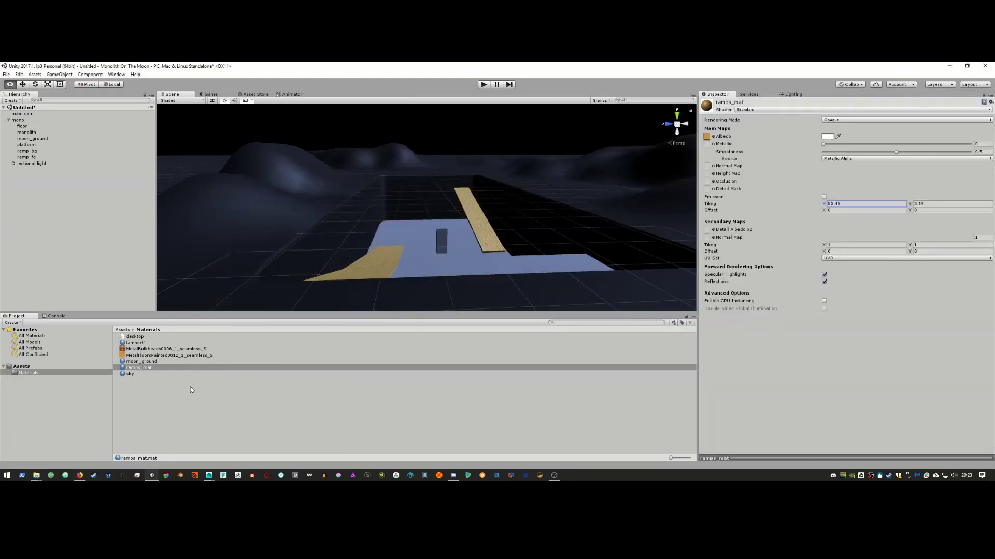
drag(153, 357, 709, 171)
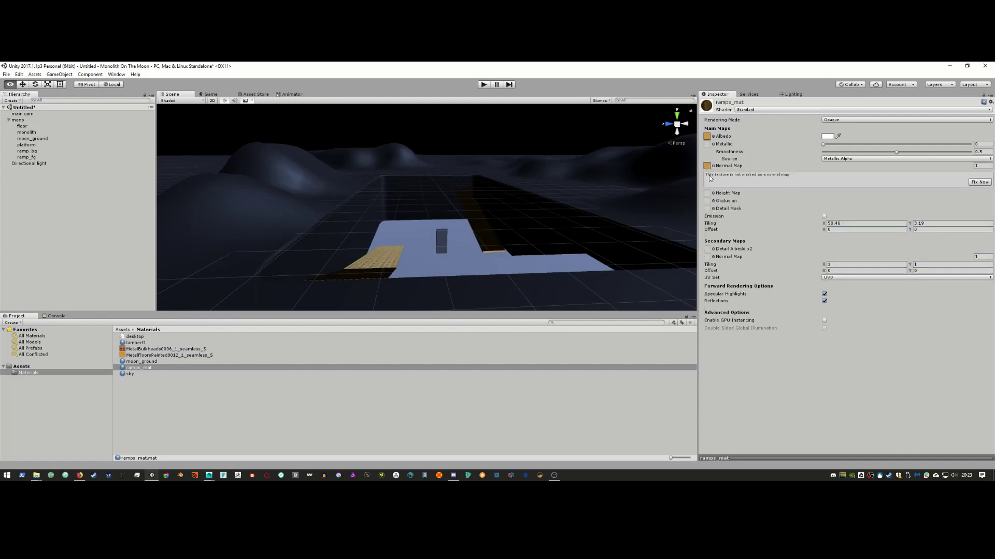
key(ctrl+z)
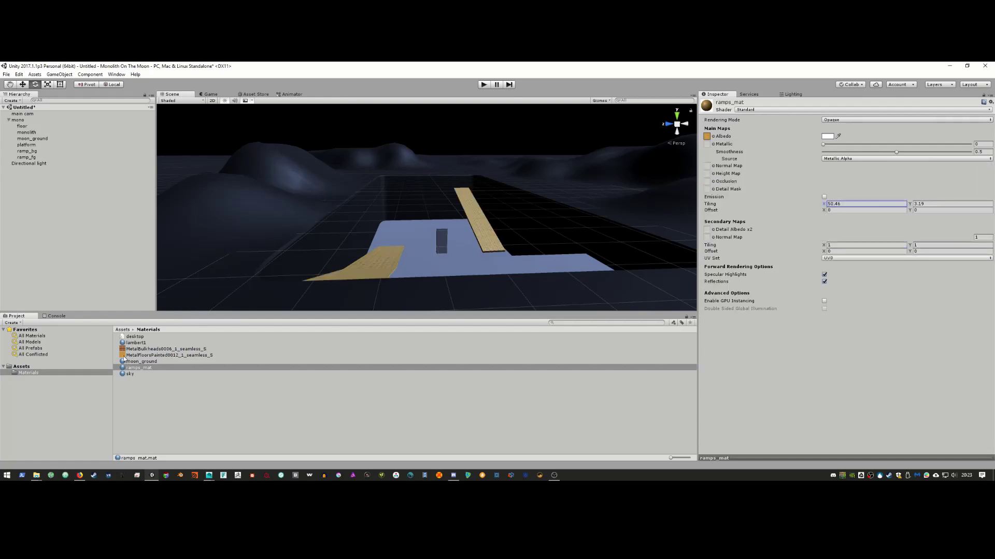
drag(125, 357, 708, 146)
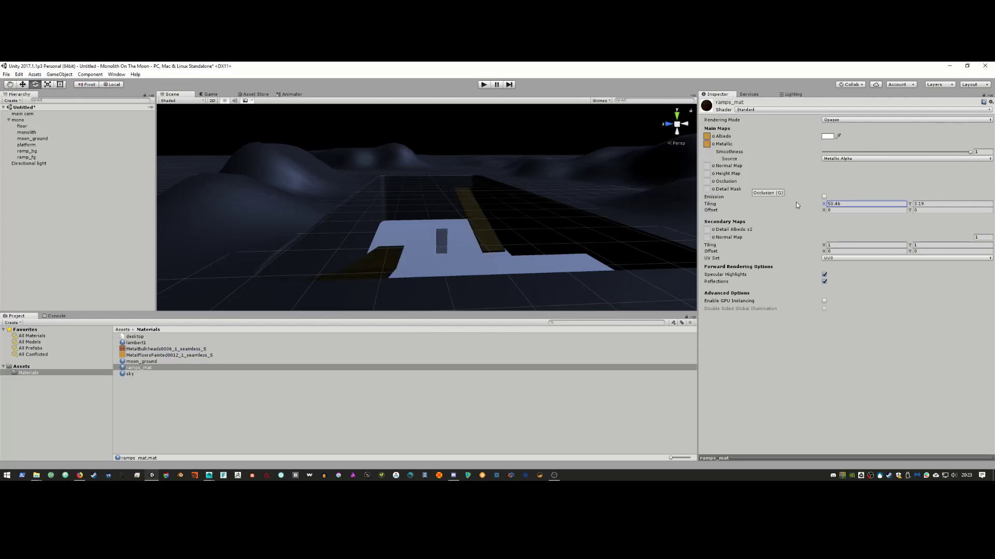
drag(970, 154, 905, 152)
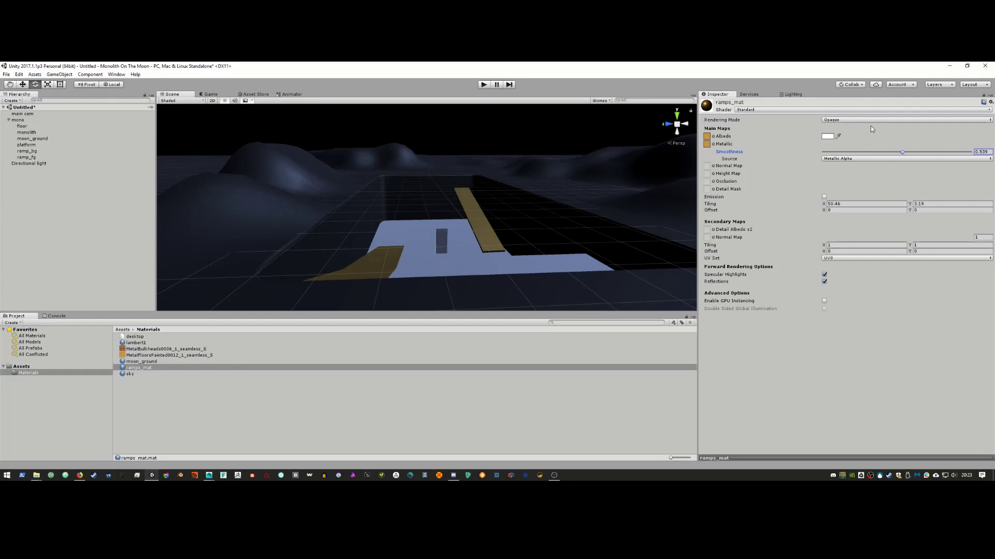
drag(907, 156, 897, 155)
Step: Clear the Metallic map to None and set Metallic 0.459, Smoothness 0.798
click(707, 145)
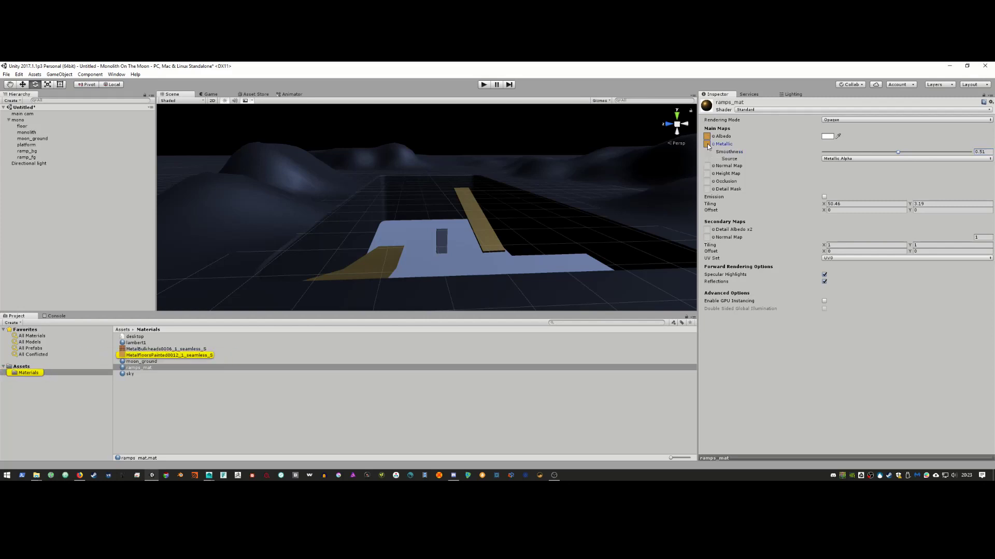
click(713, 145)
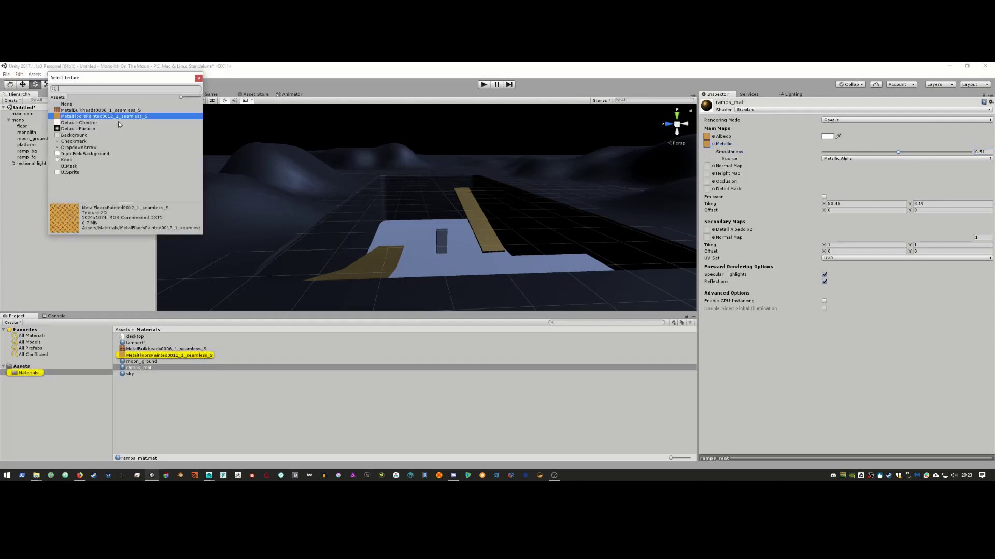
click(67, 104)
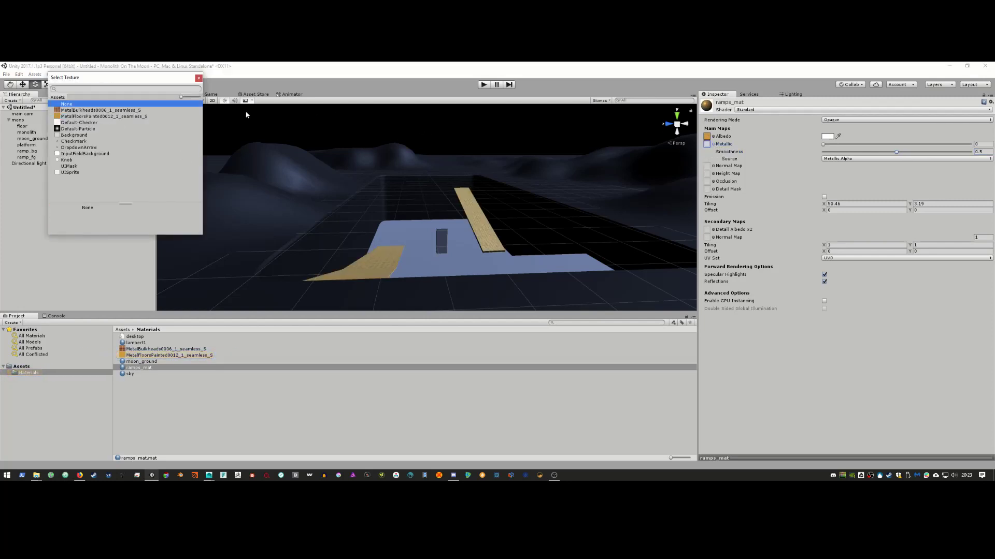
click(198, 78)
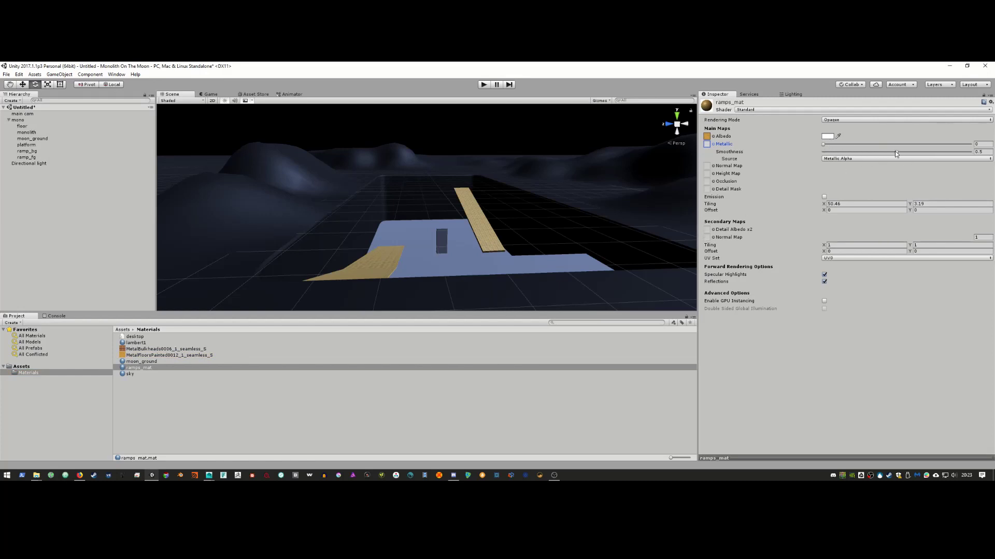
drag(896, 152, 942, 160)
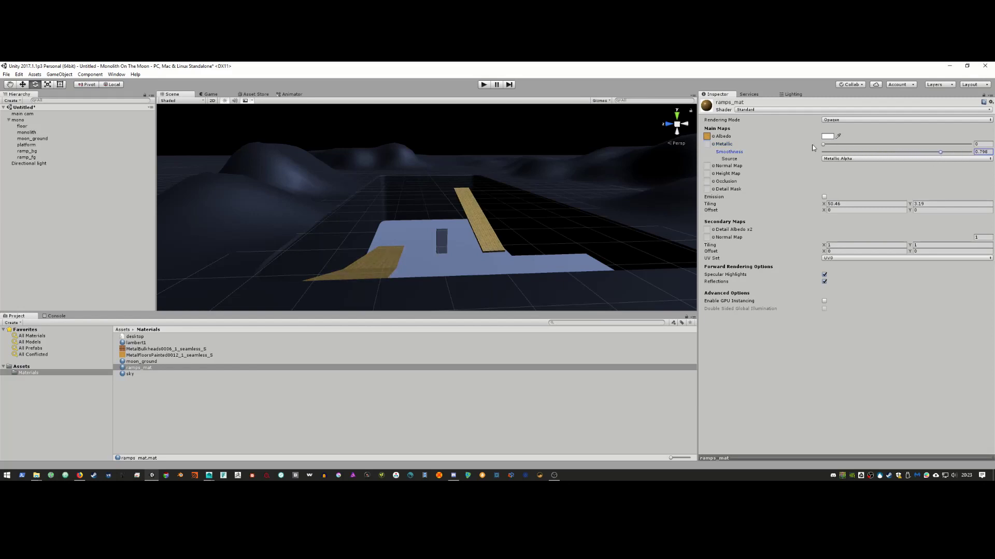
drag(823, 144, 908, 151)
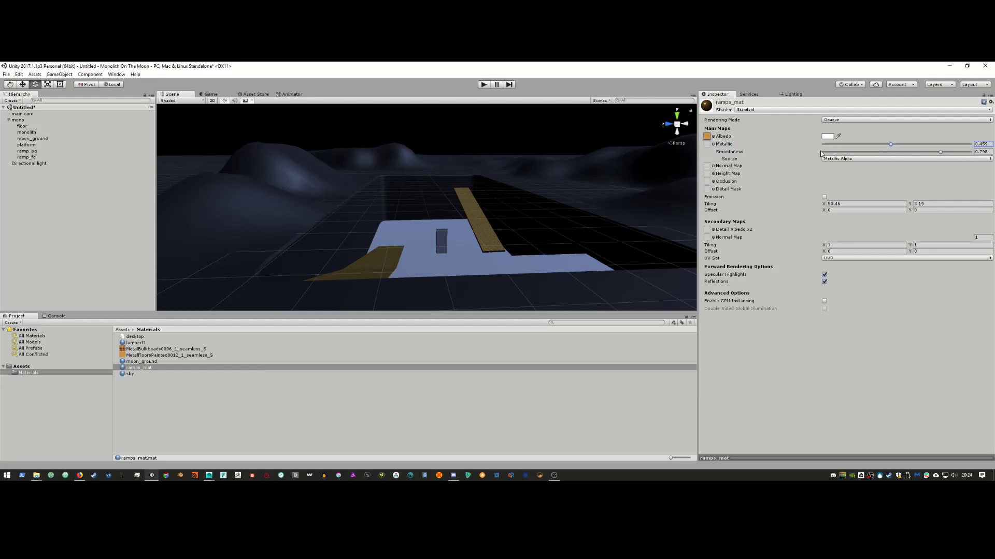
click(754, 110)
click(919, 133)
Step: Select the floor object in Unity, then return to the textures.com painted floor page
key(alt+Tab)
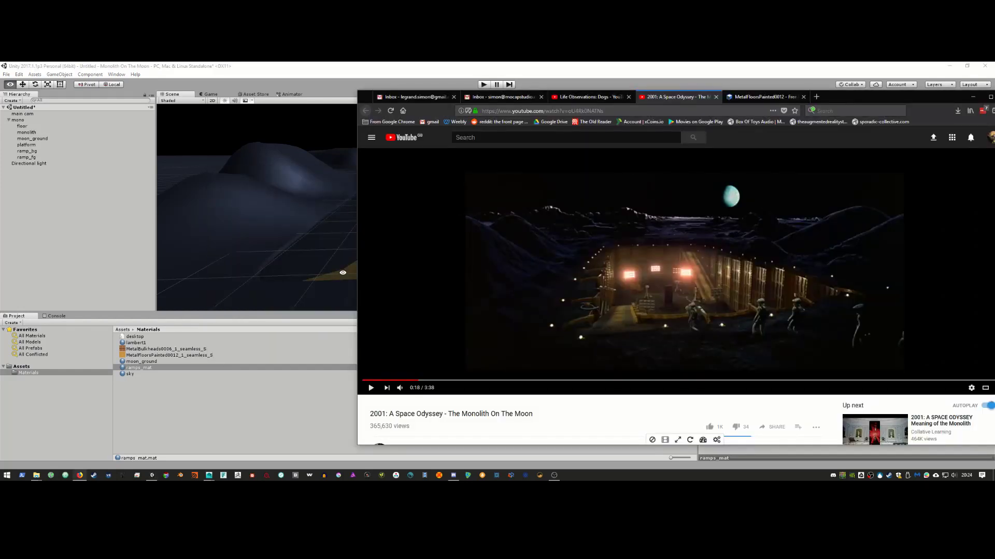
key(alt+Tab)
click(427, 265)
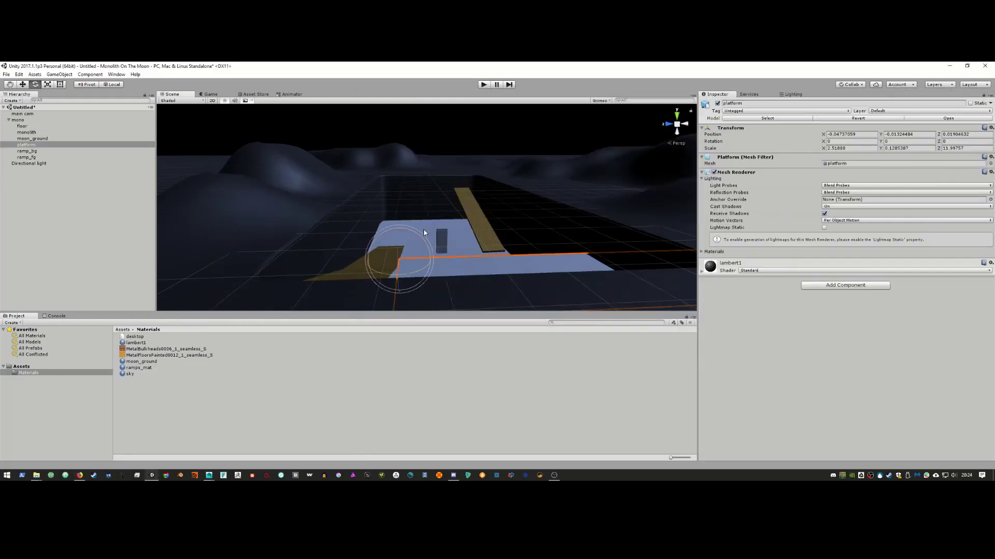
key(alt+Tab)
key(alt+Tab)
key(alt+Tab)
key(alt+Tab)
key(alt+Tab)
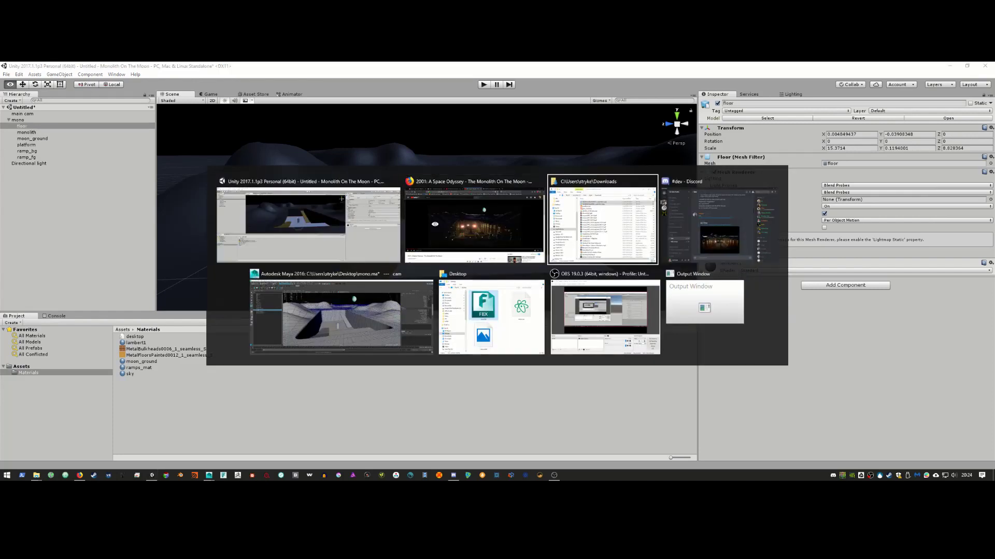
key(alt+Tab)
key(alt+Tab)
key(alt+Tab)
key(alt+Tab)
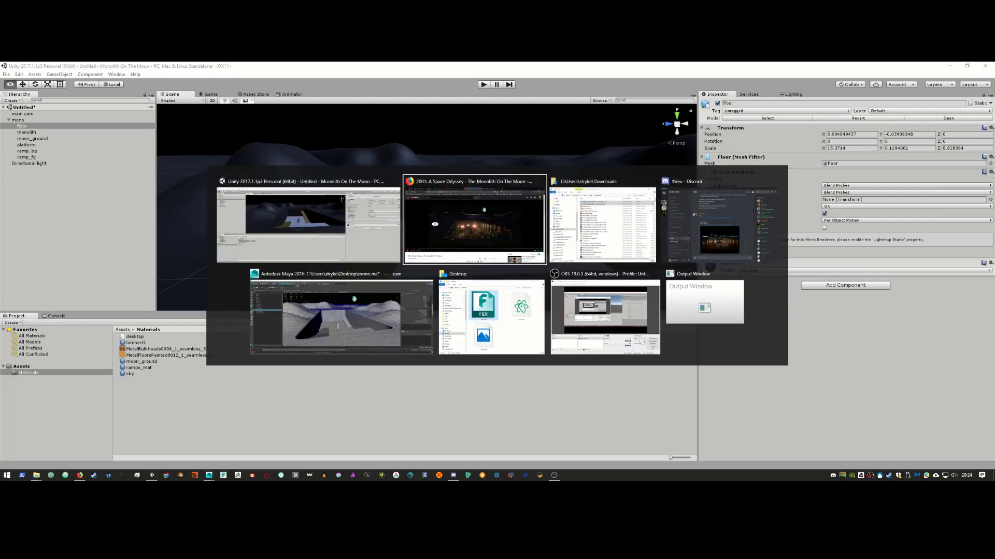
key(ctrl+Tab)
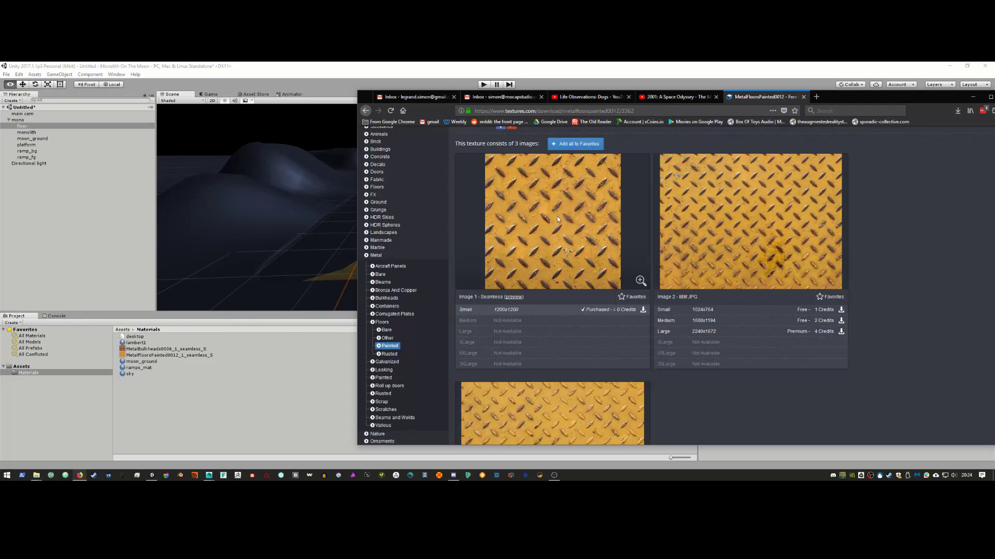
Step: Browse Metal Floors into the Other metal floors subcategory
click(384, 322)
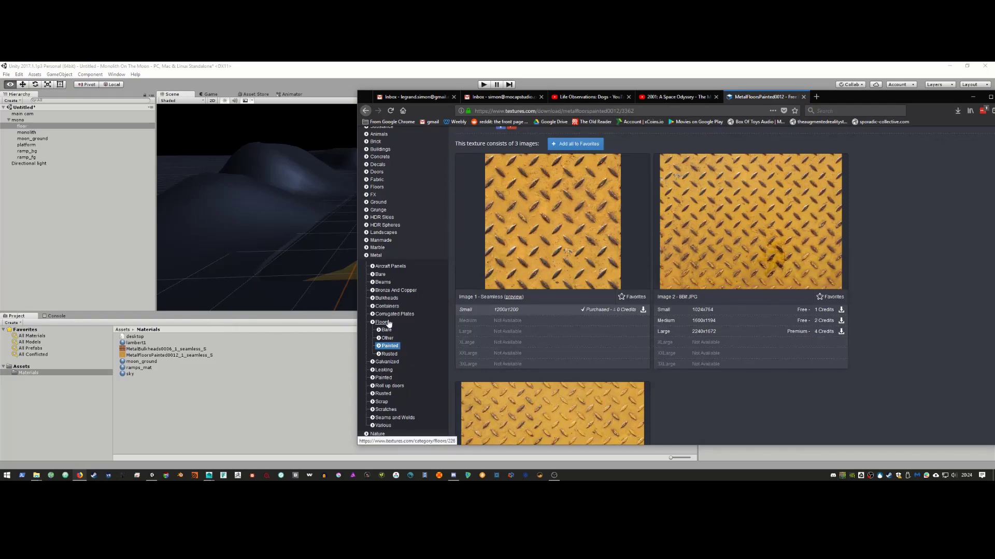
scroll(709, 298, down, 3)
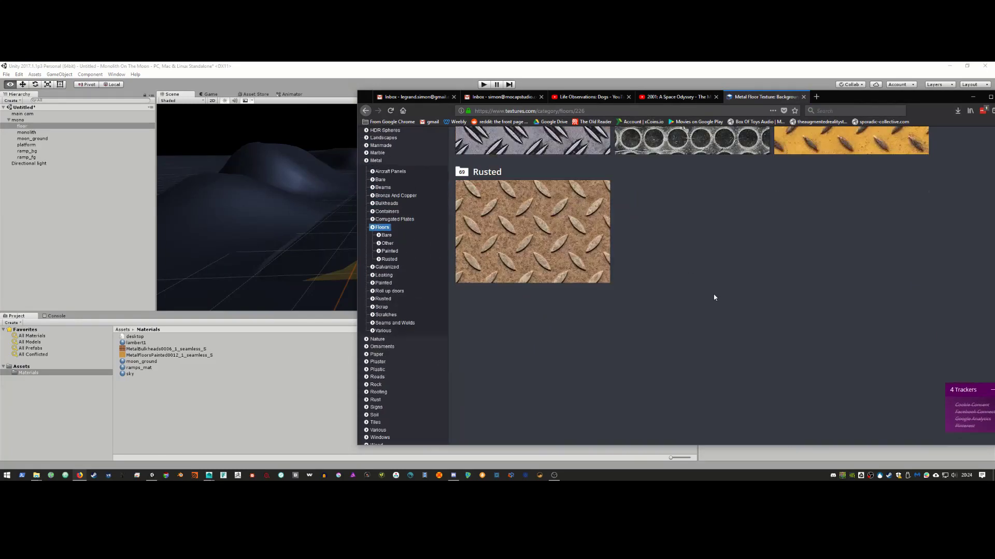
scroll(648, 291, up, 3)
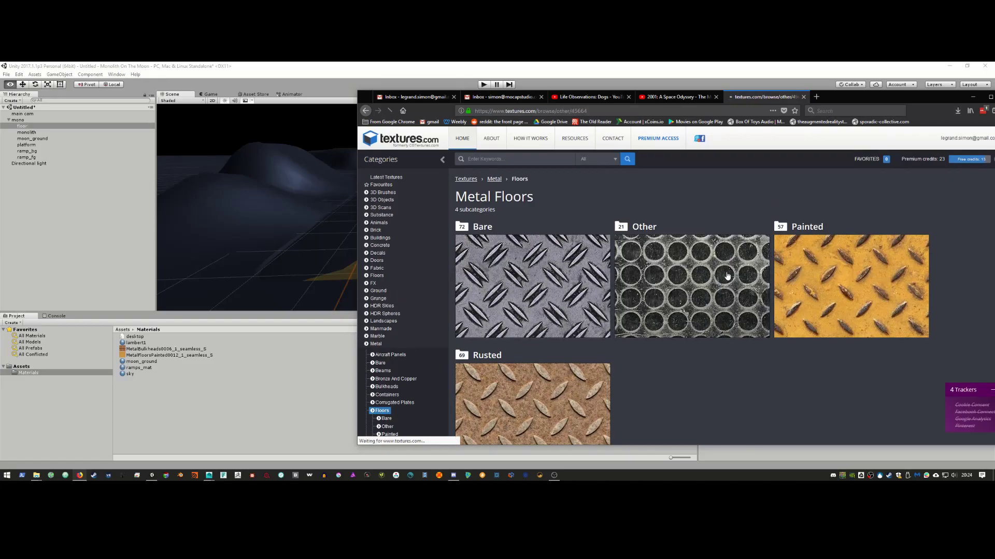
click(726, 278)
scroll(767, 311, down, 3)
scroll(777, 329, down, 6)
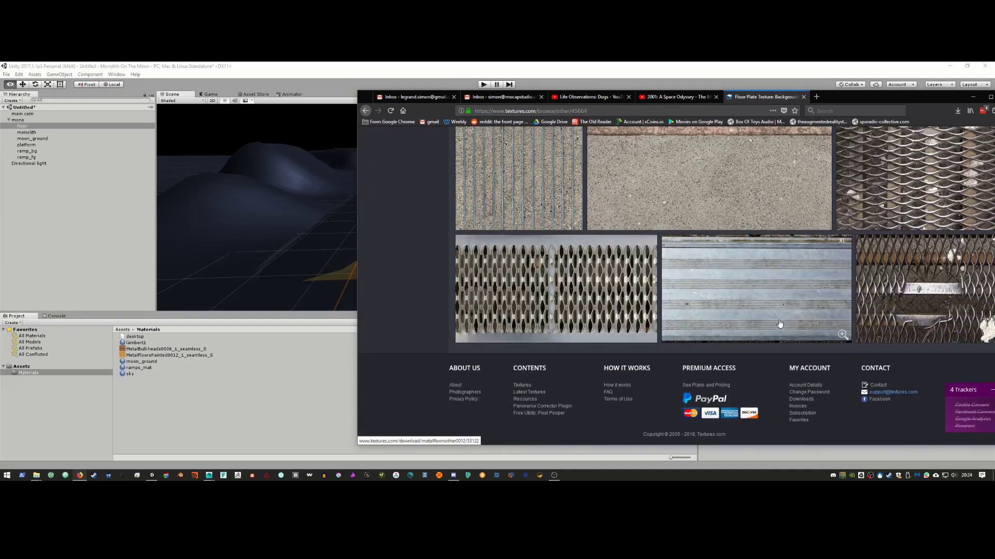
scroll(771, 332, up, 3)
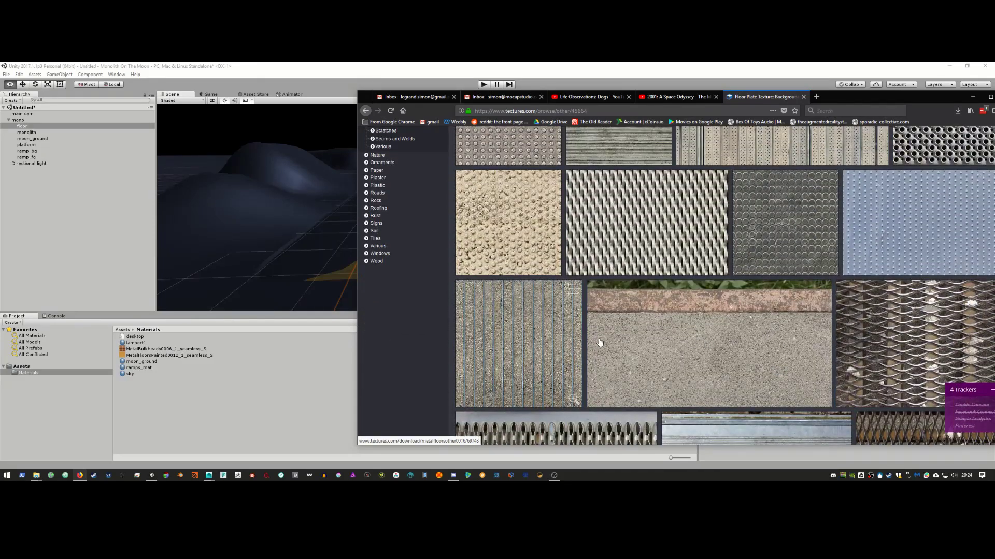
Step: Open MetalFloorsOther0008 and save its small 1024x768 Image 2
click(539, 343)
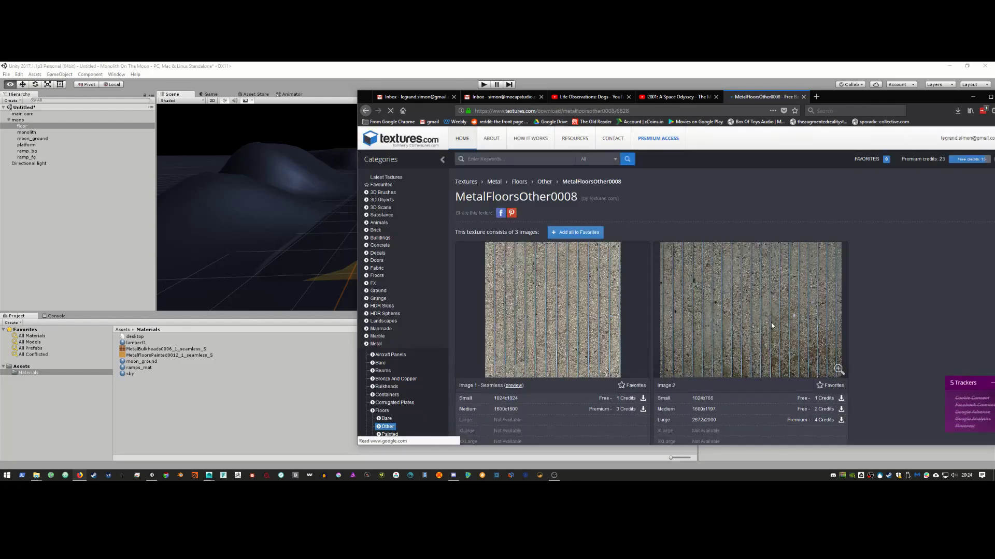
click(822, 399)
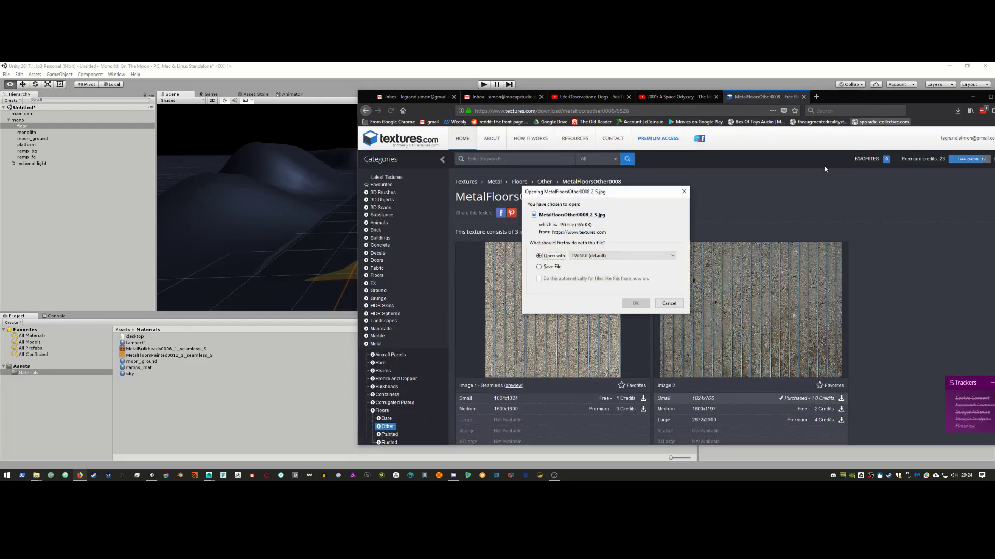
click(551, 267)
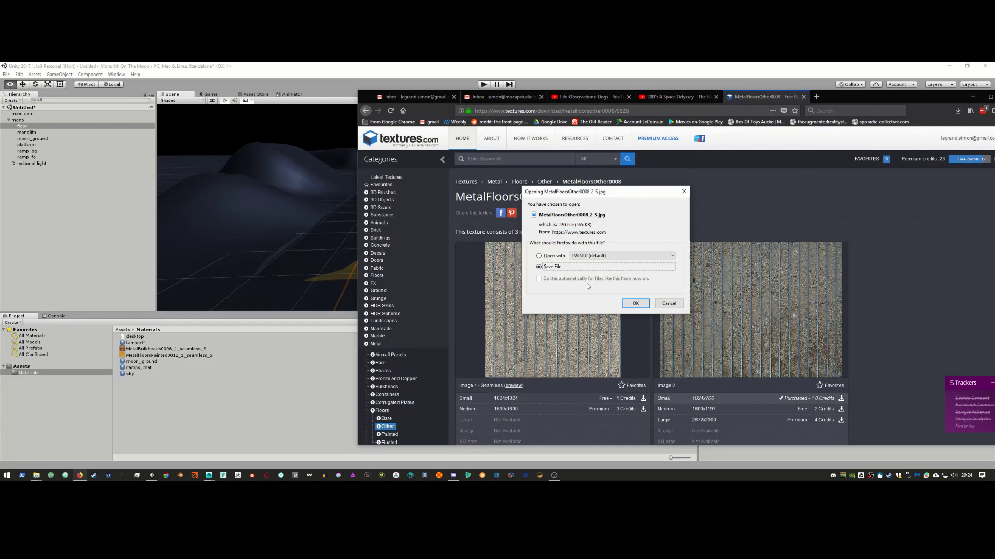
click(635, 303)
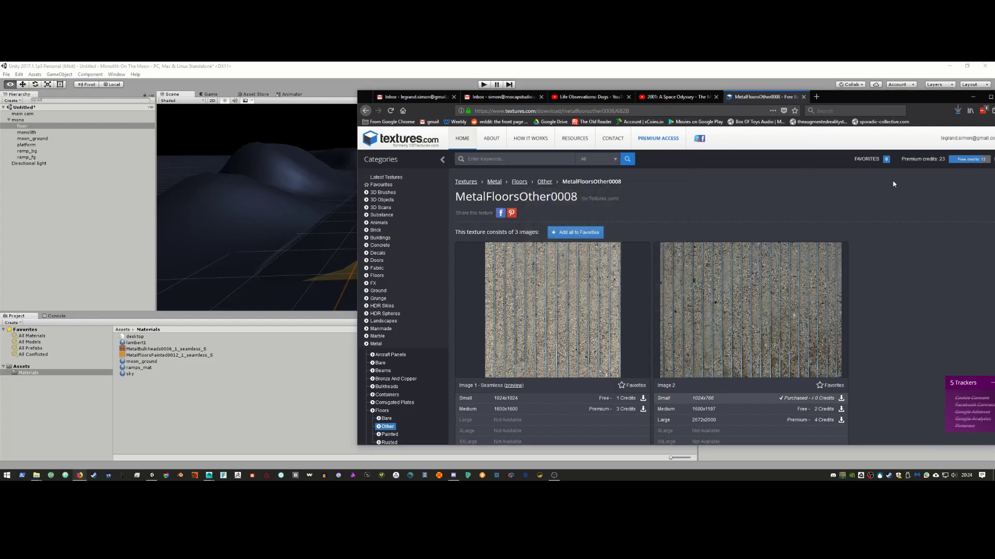
Step: Import the MetalFloorsOther0008_2_S texture from Downloads into the Materials folder
click(972, 96)
key(alt+Tab)
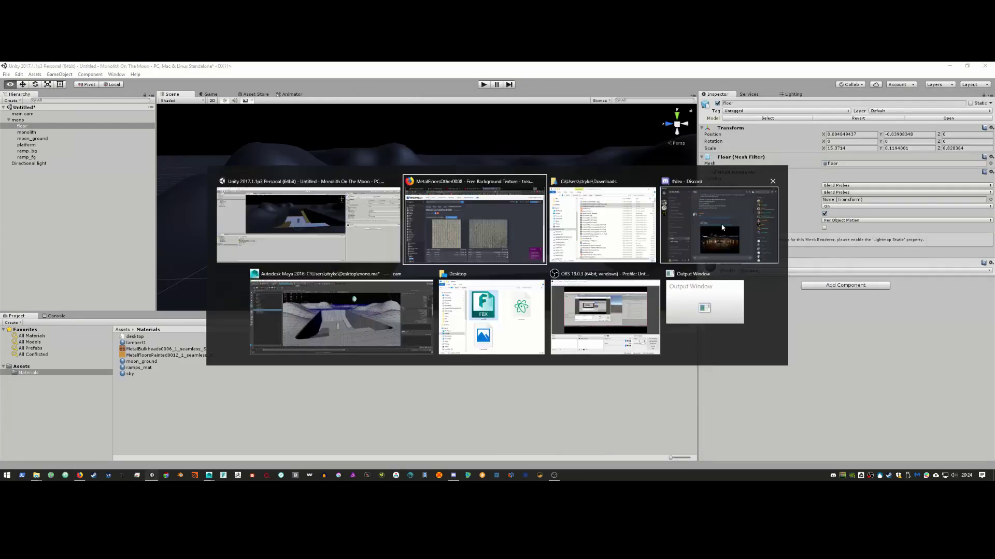
key(alt+Tab)
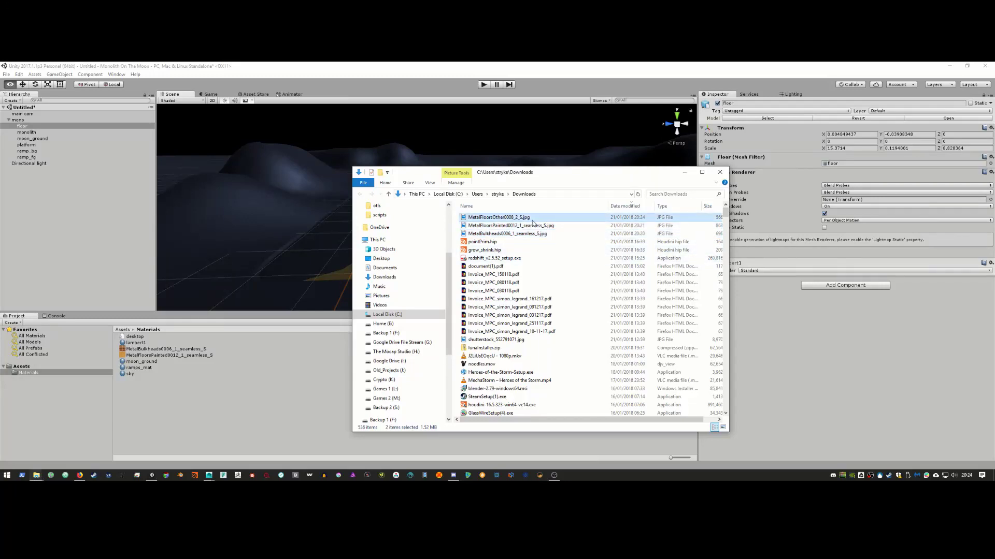
click(532, 219)
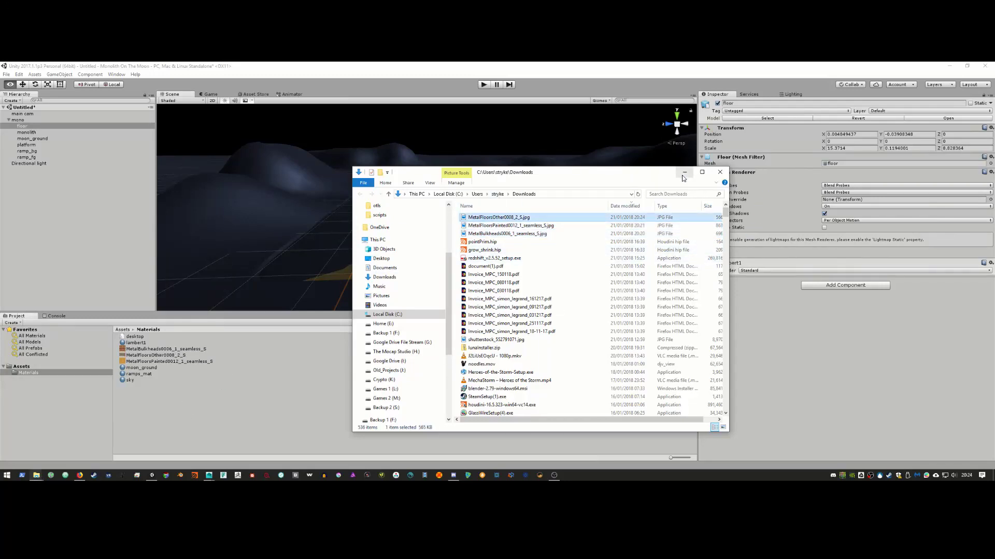
click(684, 173)
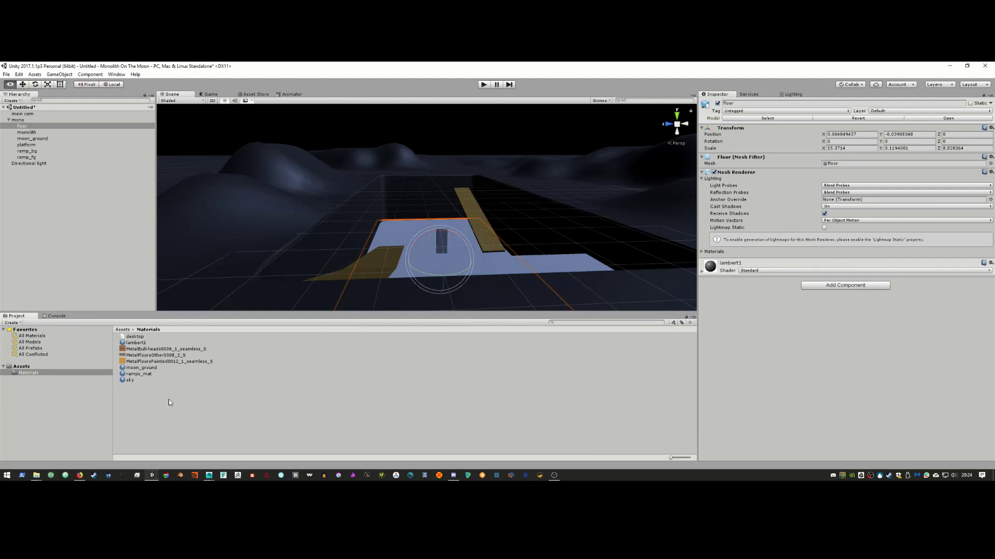
Step: Create a new material in Materials, first named ground, then renamed floor_mat
right_click(130, 388)
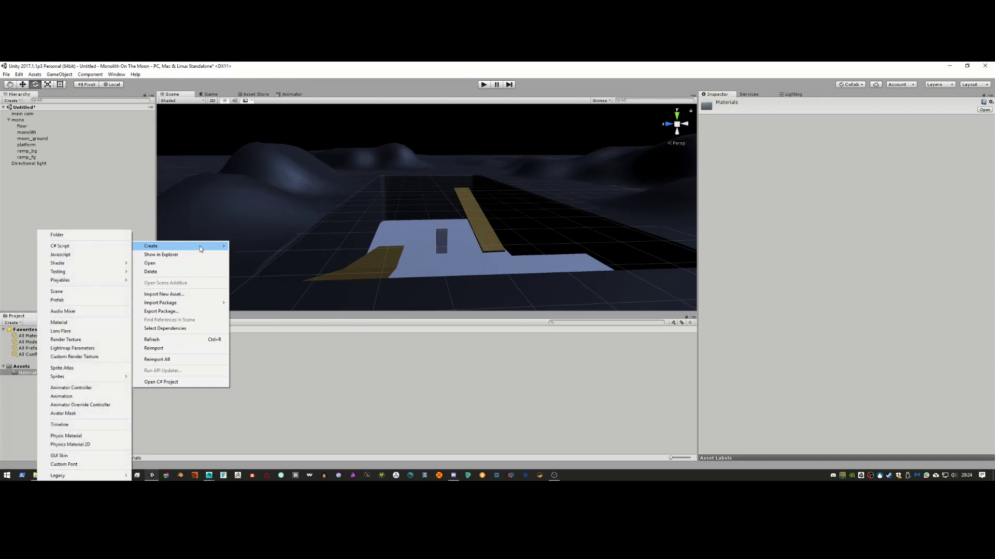
mouse_move(209, 249)
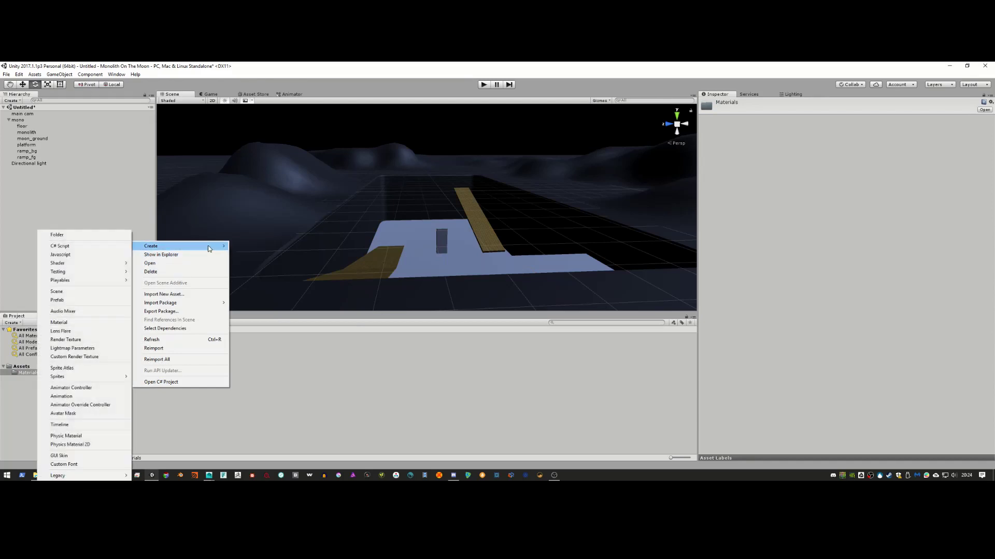
click(82, 322)
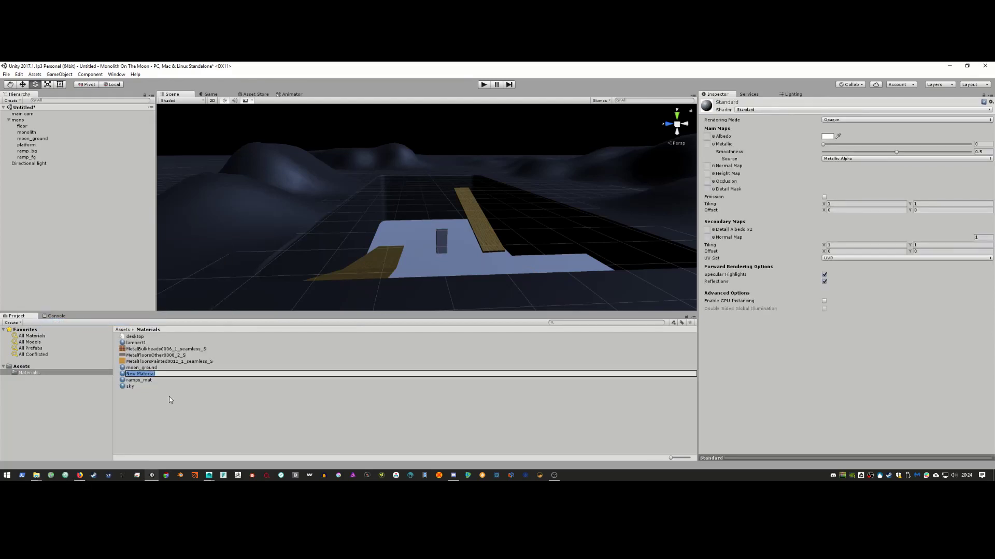
text(ground)
key(Return)
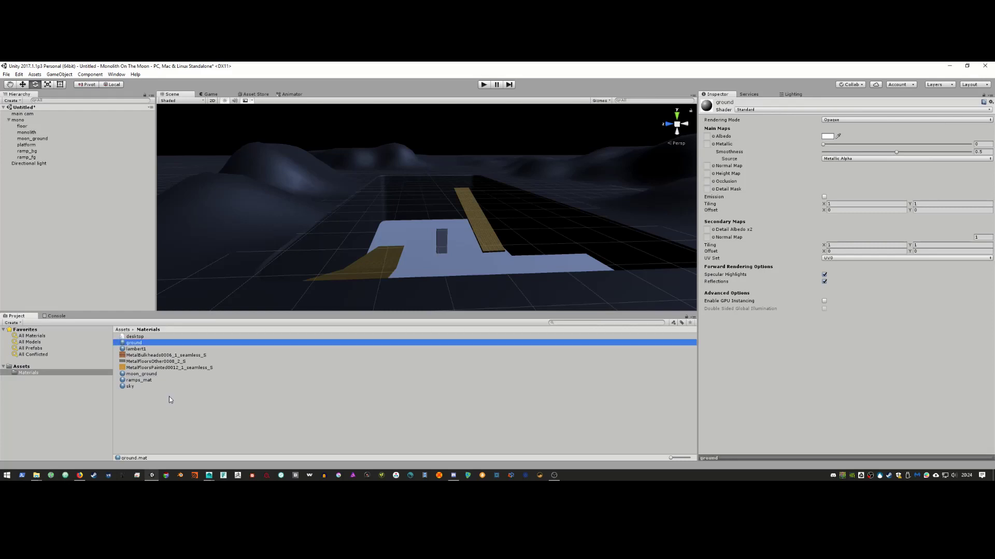
right_click(142, 344)
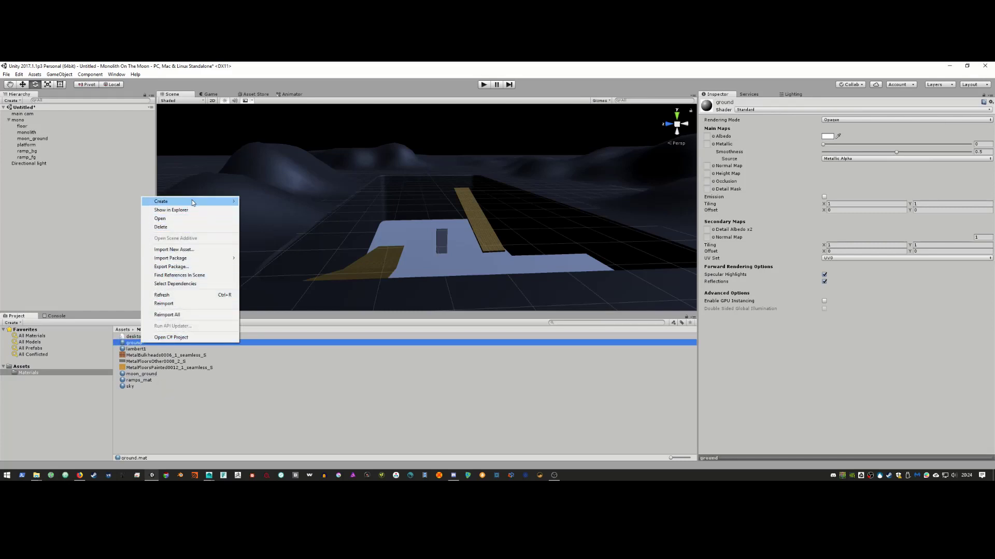
click(131, 343)
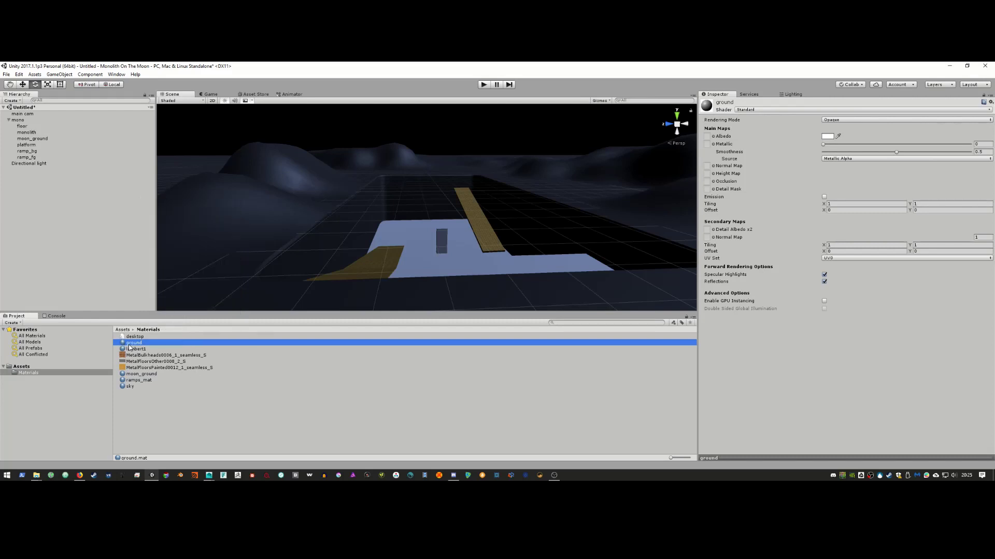
text(fl)
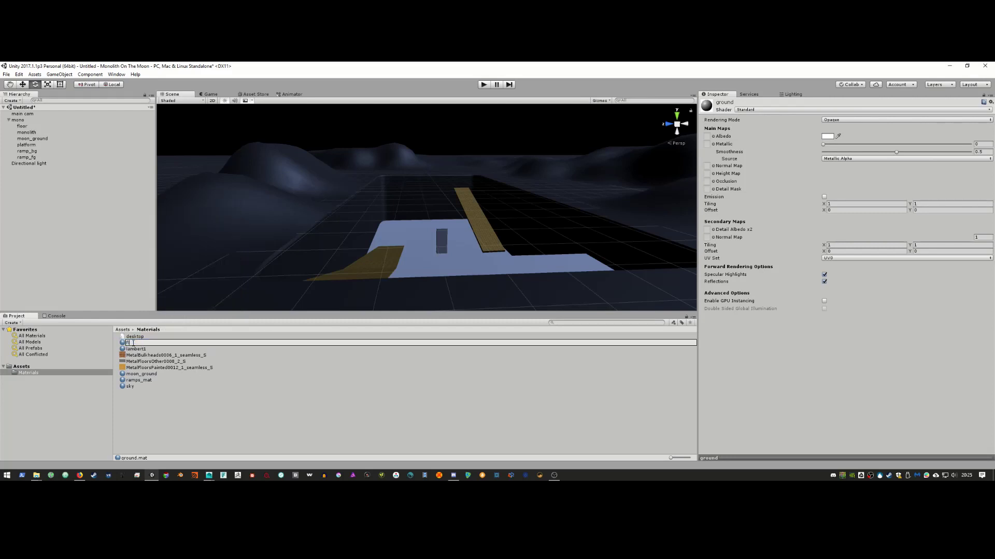
text(oor_mat)
key(Return)
Step: Apply floor_mat to the floor with the metal texture as albedo, tiled 5.7 by about 4
drag(133, 344, 409, 243)
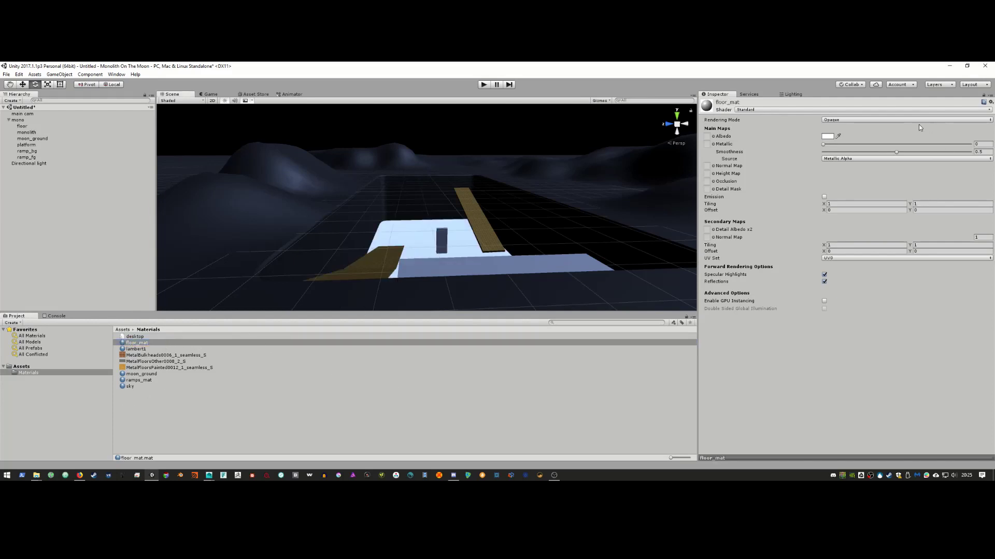
drag(154, 361, 707, 136)
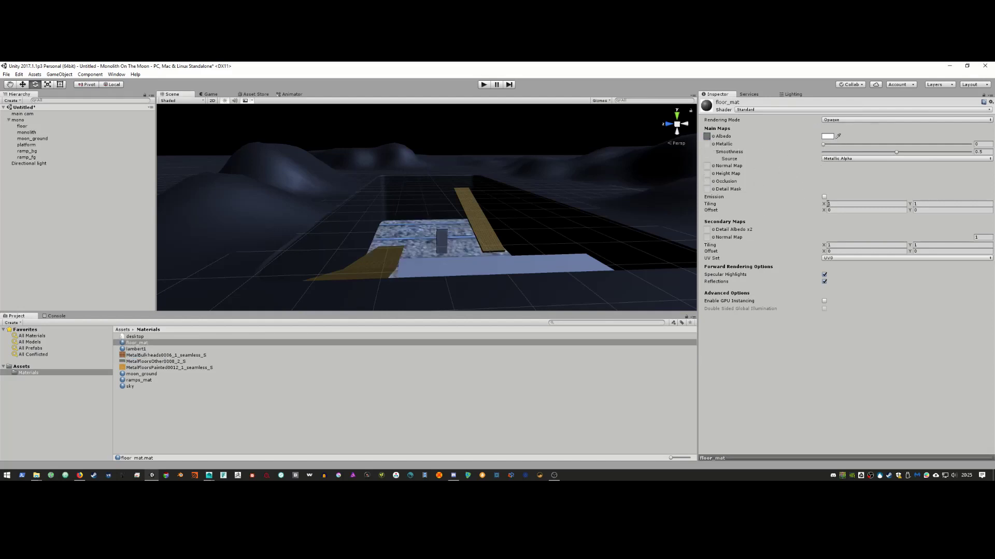
click(839, 204)
text(4.8)
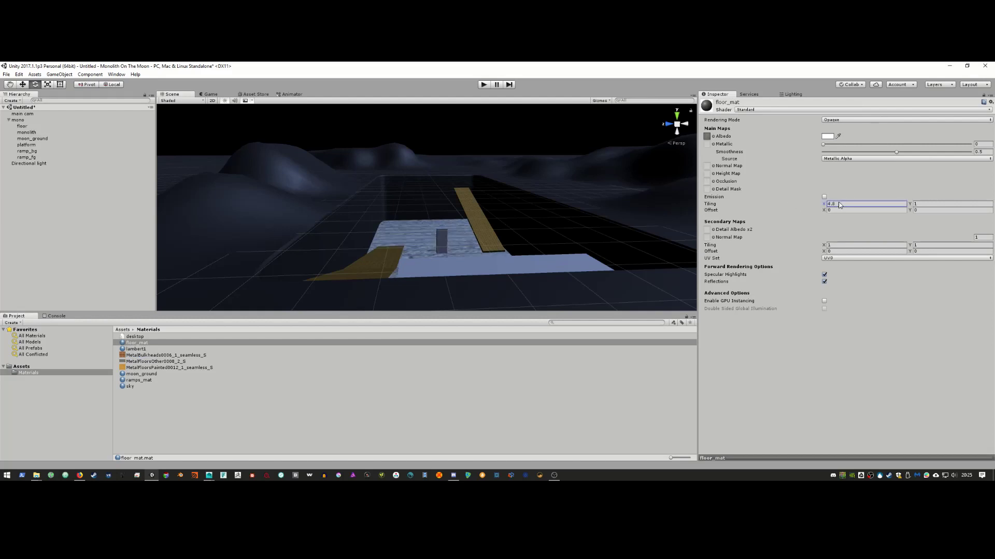
drag(838, 202, 843, 202)
click(915, 204)
text(2.14)
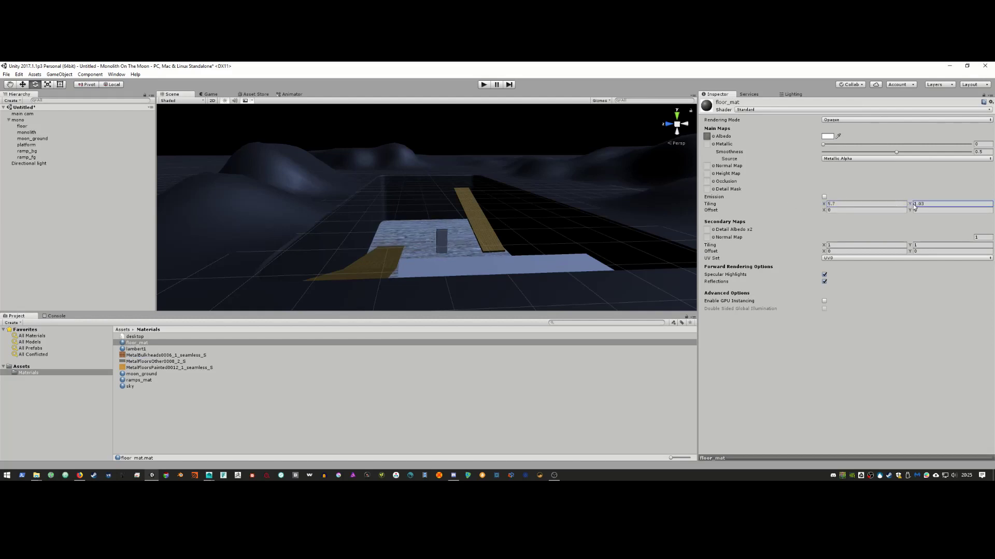
drag(927, 205, 951, 205)
click(441, 239)
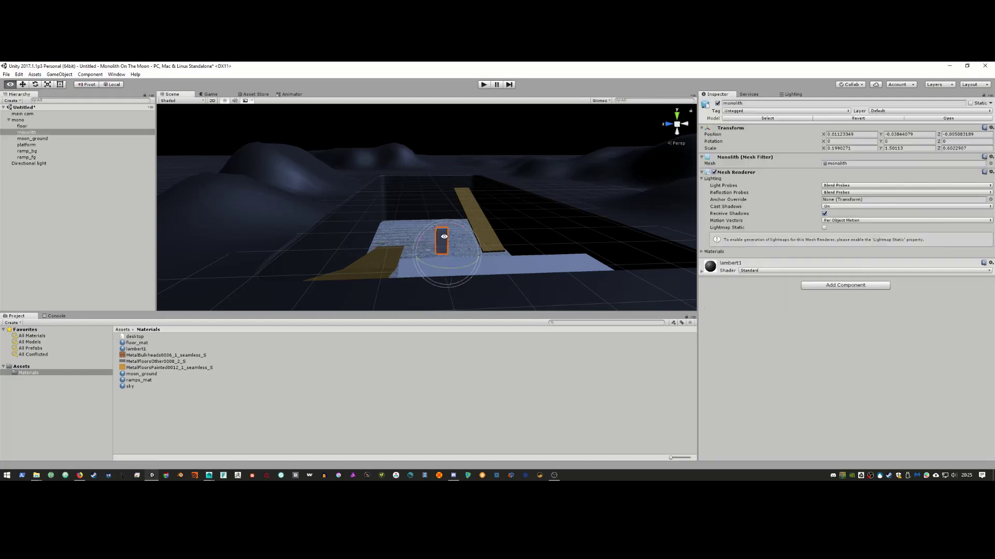
key(alt+Tab)
key(alt+Tab)
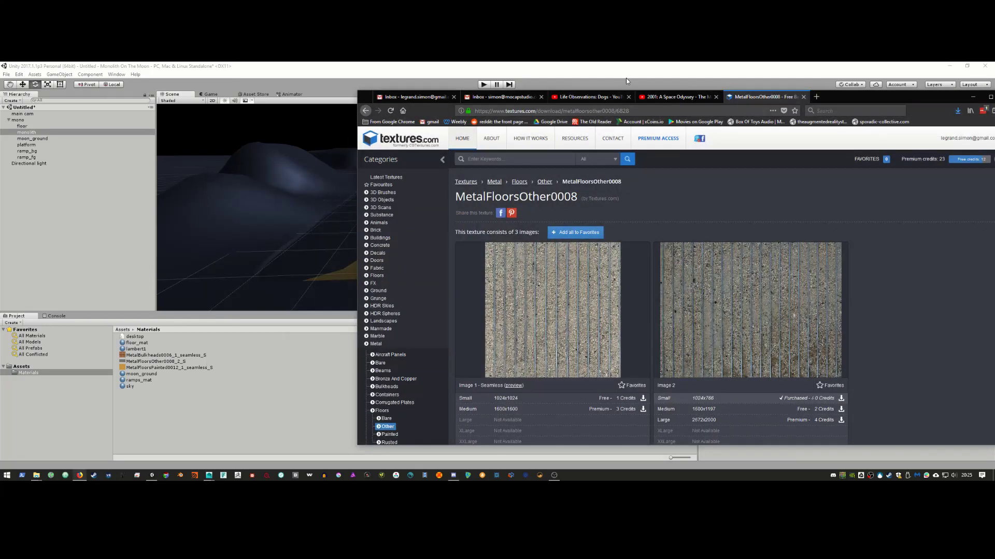
click(673, 97)
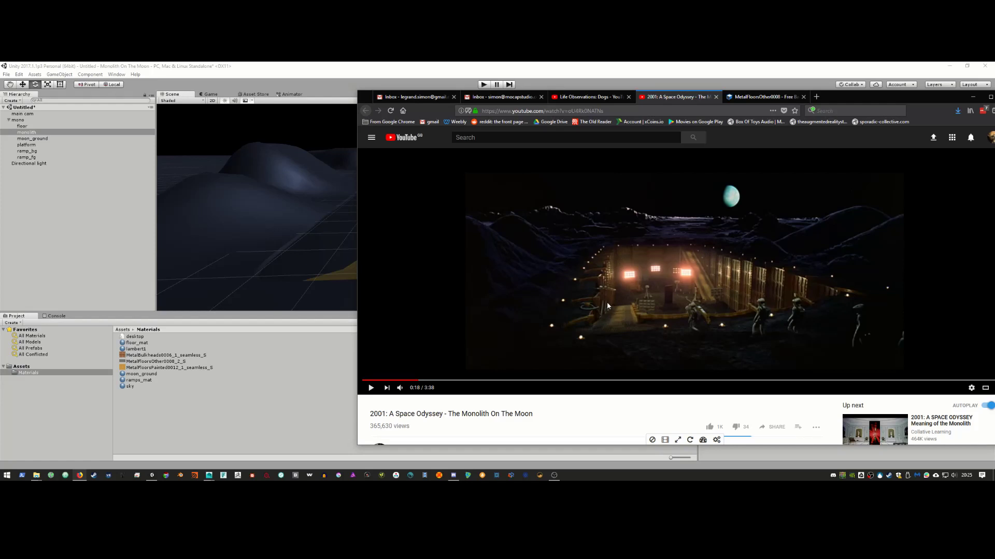
key(alt+Tab)
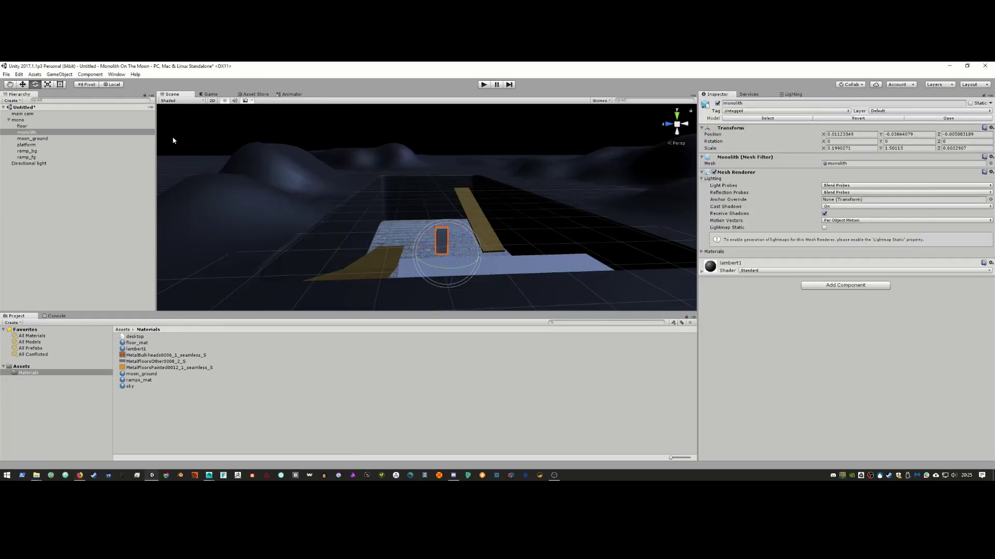
Step: Add a new cube to the scene and shrink it to about a sixth of its size
click(58, 74)
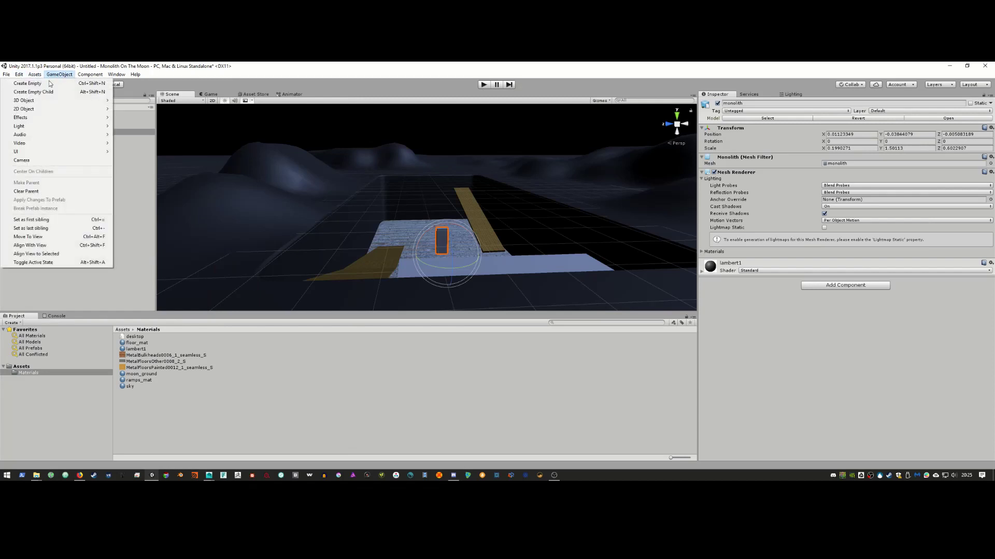
mouse_move(50, 101)
click(137, 101)
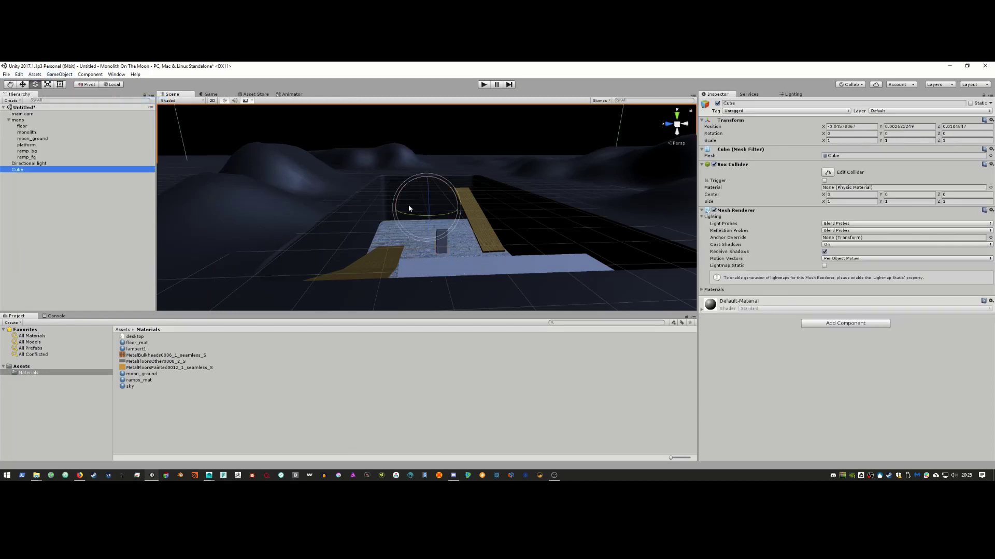
drag(427, 209, 396, 209)
Step: Parent the main cam camera and the Directional light under the mono group
click(23, 114)
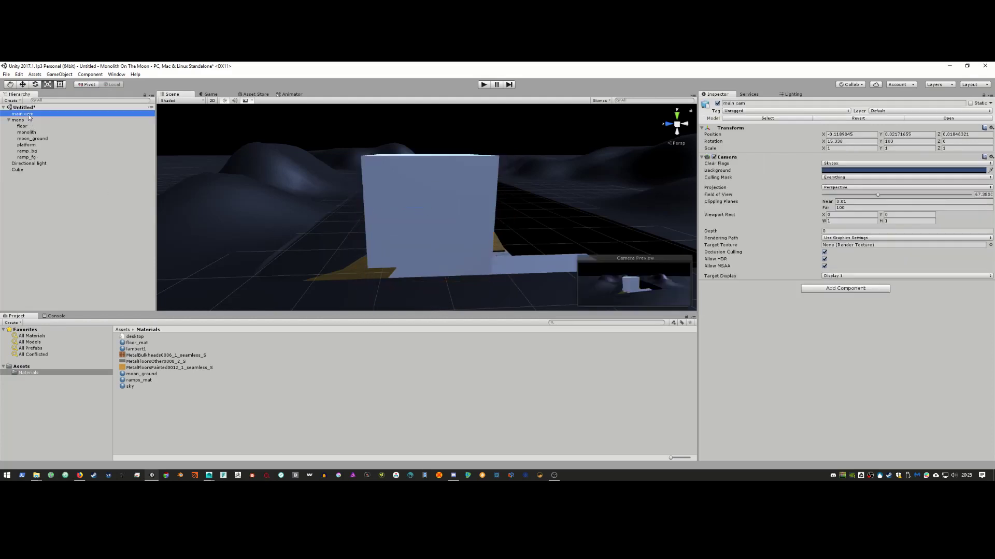
drag(29, 114, 26, 122)
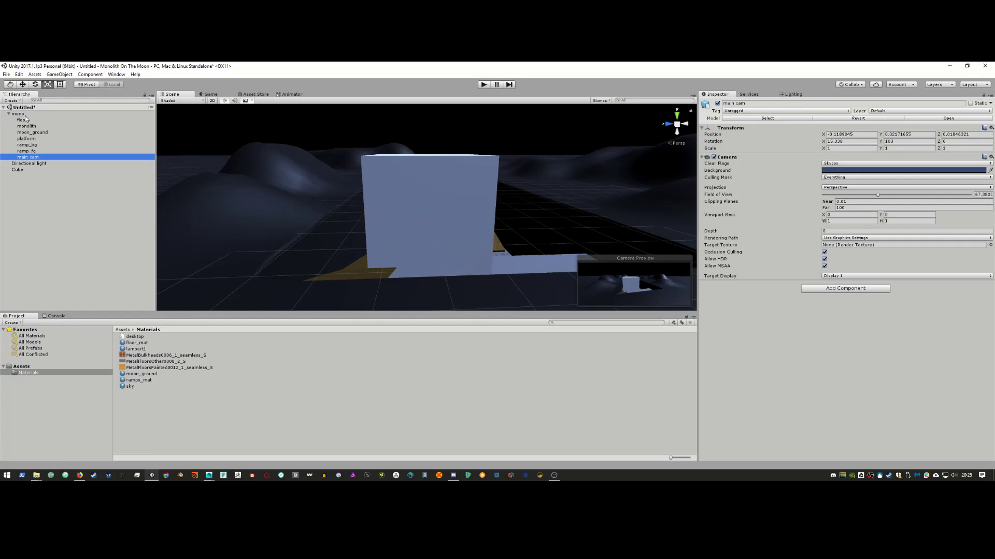
drag(28, 163, 23, 115)
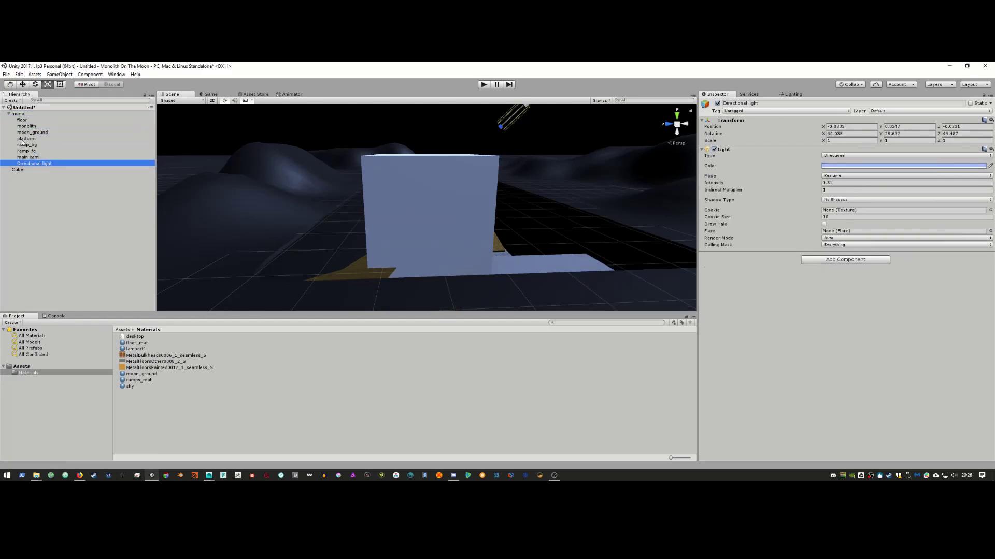
Step: Set mono's Transform scale to 10, 10, 10 and view the whole enlarged pit
click(18, 113)
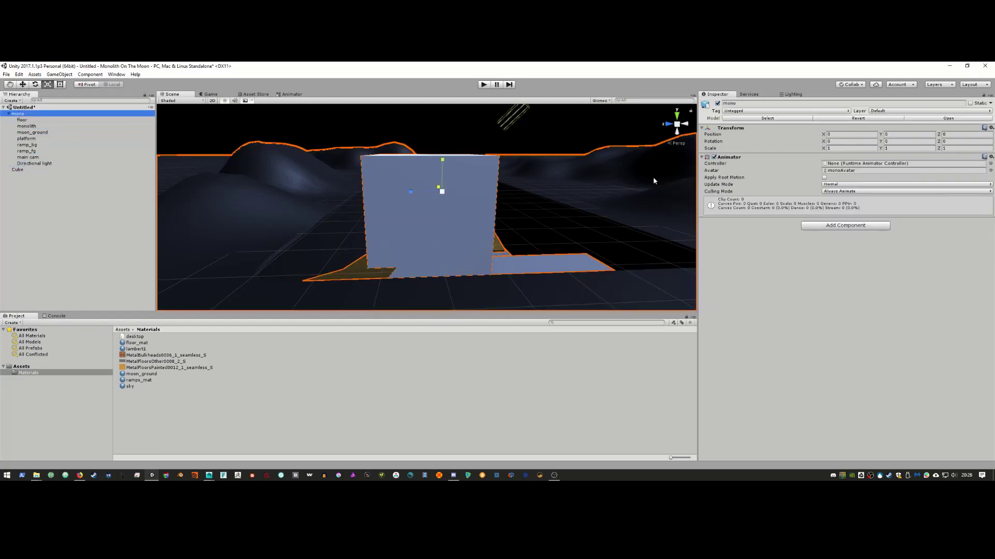
click(866, 149)
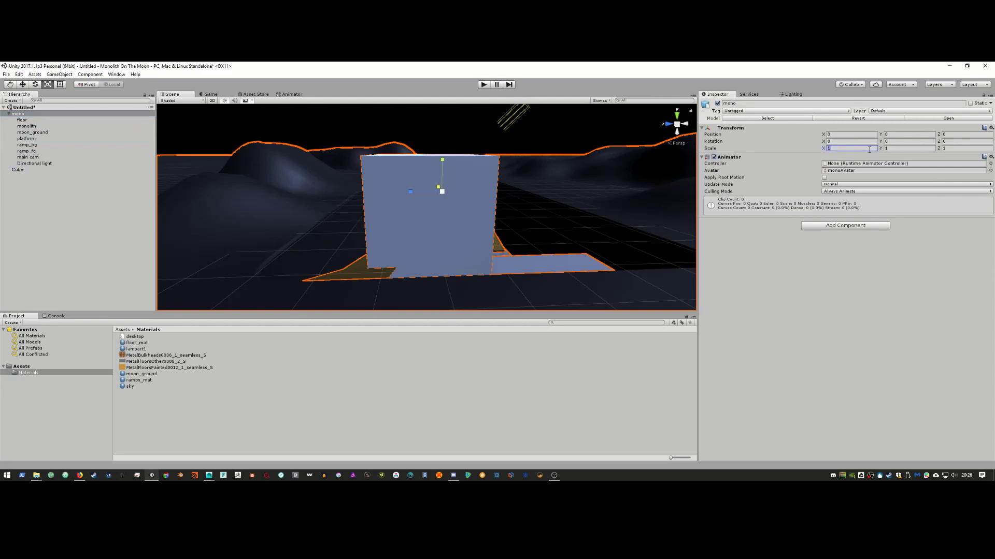
text(10)
key(Tab)
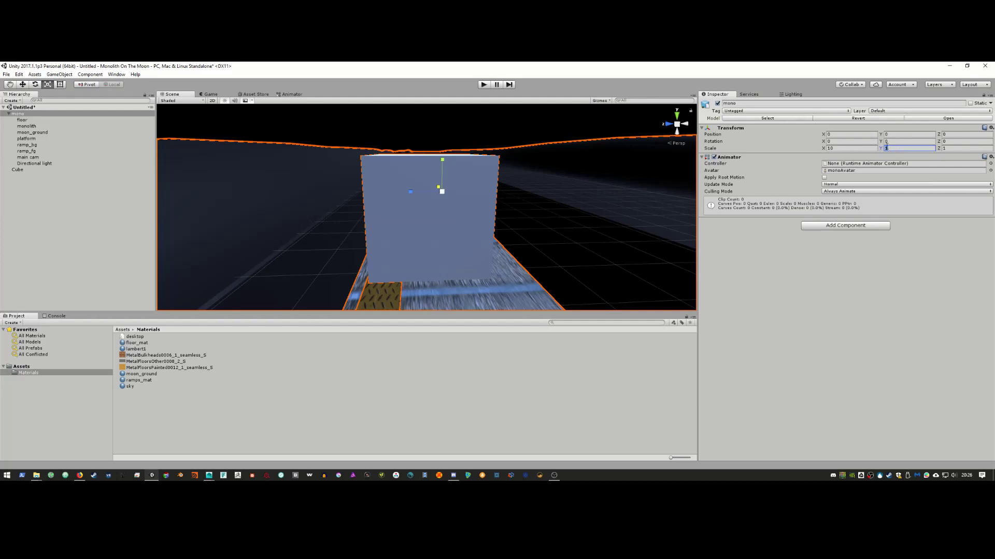
text(10)
key(Tab)
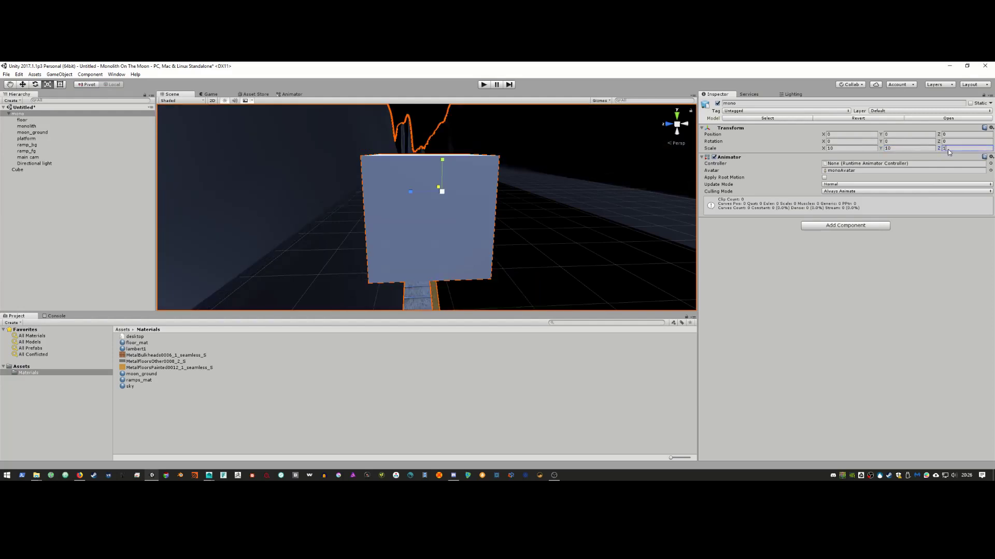
text(0)
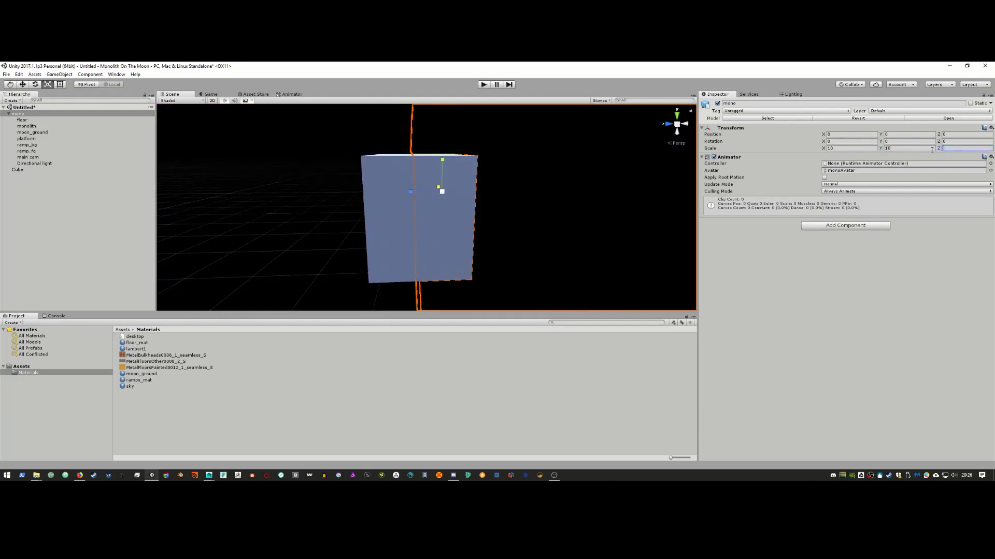
text(10)
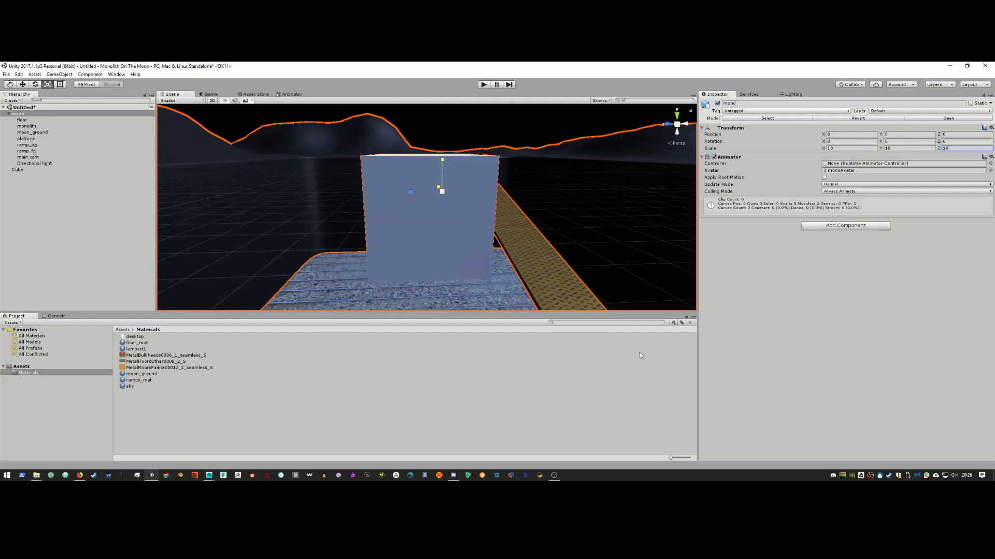
alt+drag(440, 189, 340, 223)
alt+right_drag(339, 224, 391, 238)
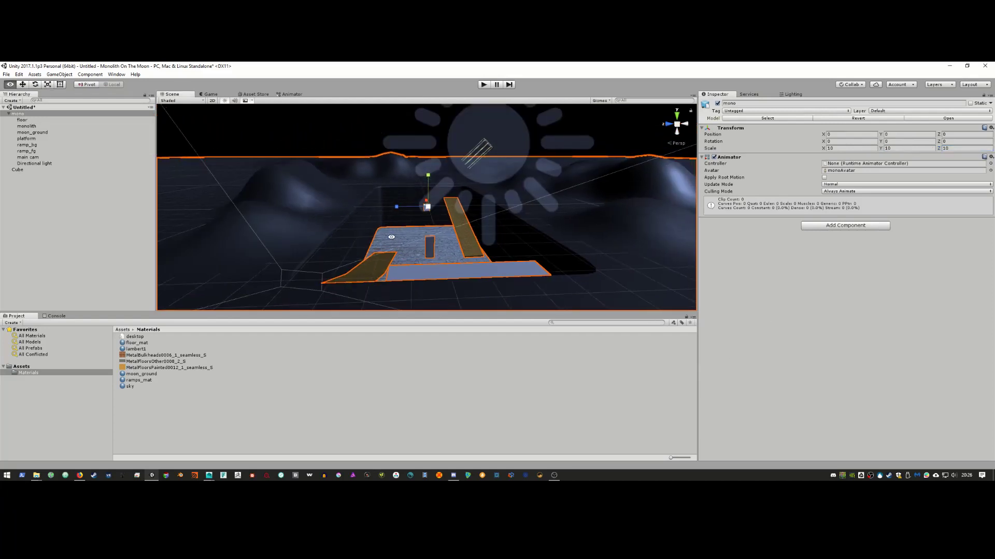
alt+drag(391, 237, 375, 232)
alt+middle_drag(385, 234, 415, 231)
alt+right_drag(415, 231, 417, 262)
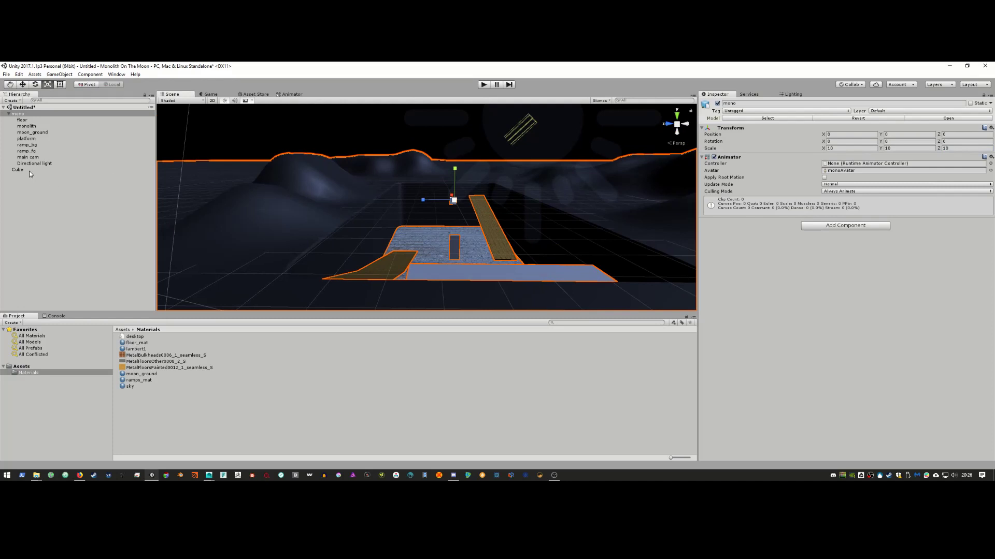
Step: Enlarge the small Cube uniformly while comparing against the 2001 reference video
click(18, 169)
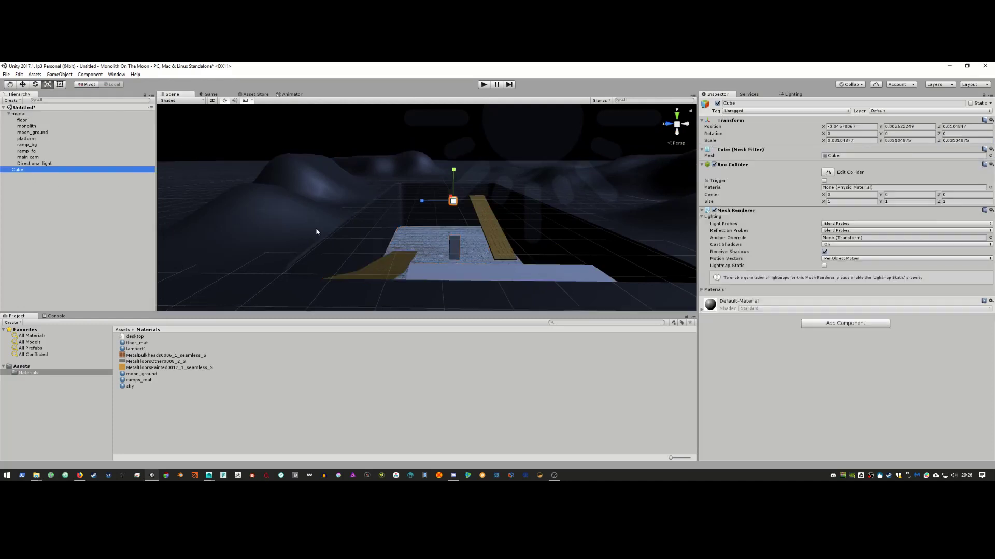
alt+right_drag(468, 192, 470, 203)
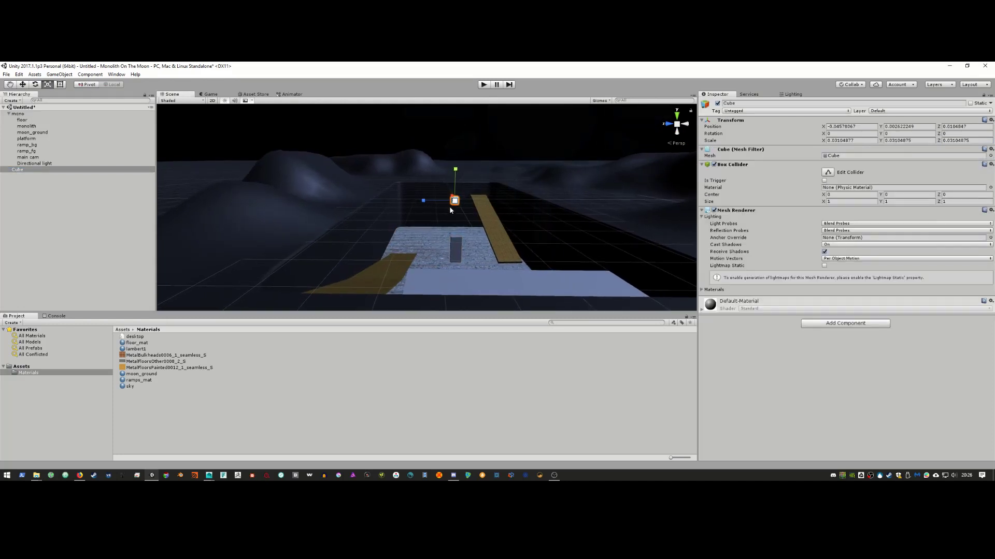
drag(454, 200, 373, 149)
key(w)
key(r)
key(alt+Tab)
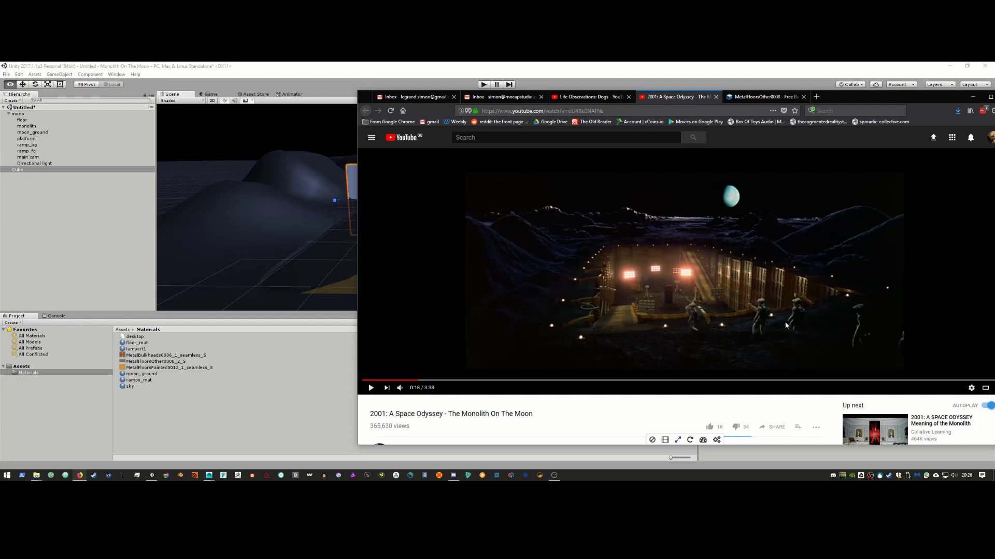
key(alt+Tab)
Step: Lower the panel onto the platform and slide it to the left edge using global move handles
key(w)
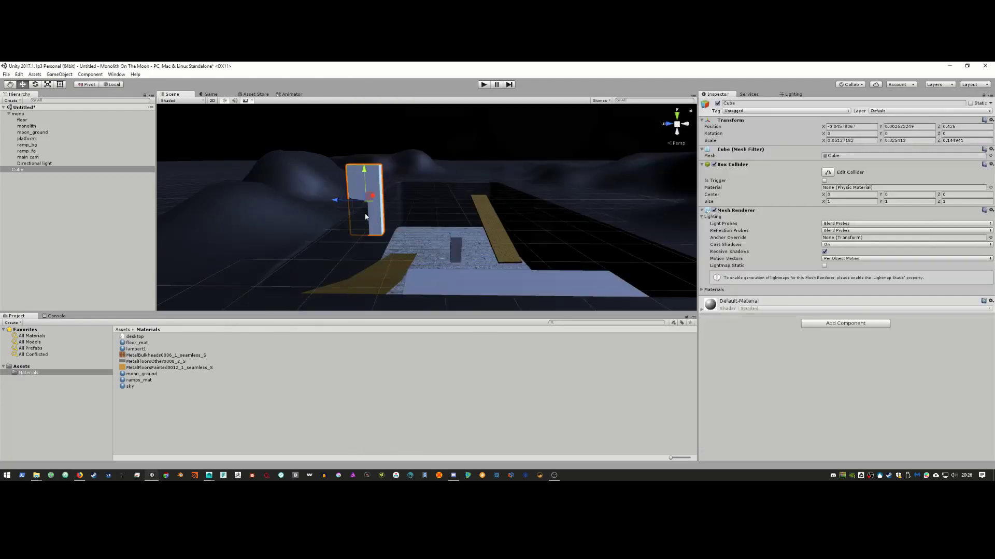
drag(363, 171, 376, 241)
key(r)
key(e)
key(w)
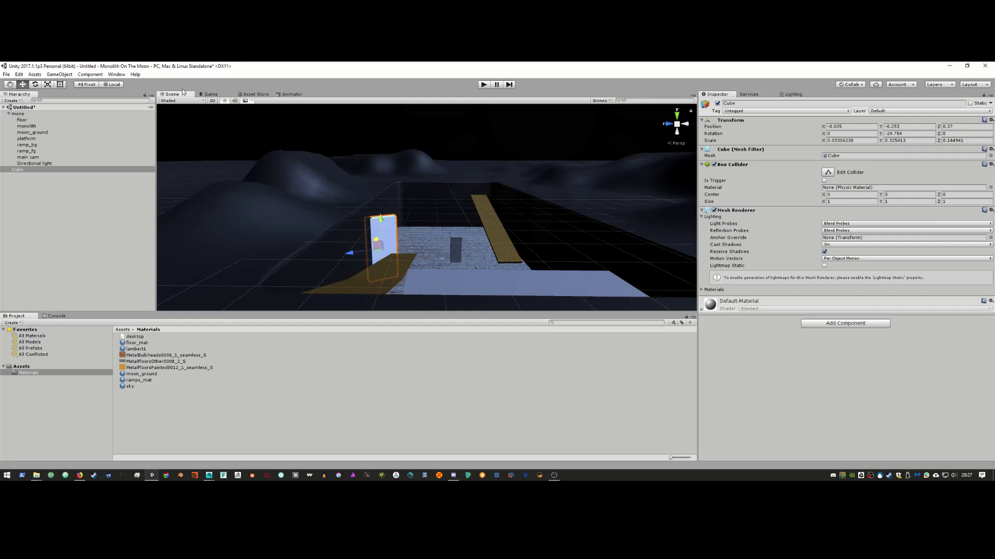
click(112, 84)
drag(367, 223, 369, 254)
mouse_move(324, 310)
mouse_down()
mouse_move(305, 310)
mouse_move(337, 298)
mouse_up()
Step: Fine-tune the wall panel's height and depth after checking the 2001 reference
key(alt+Tab)
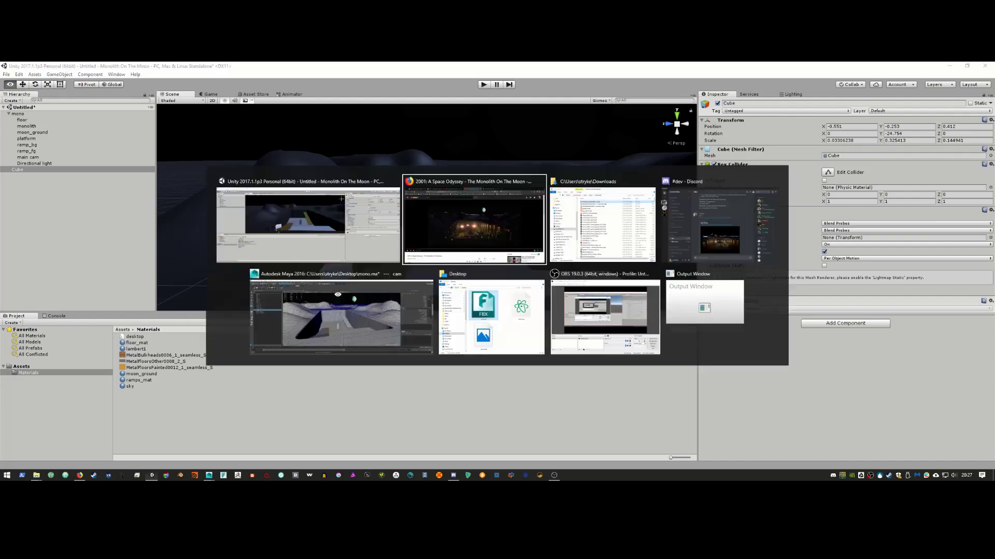
key(alt+Tab)
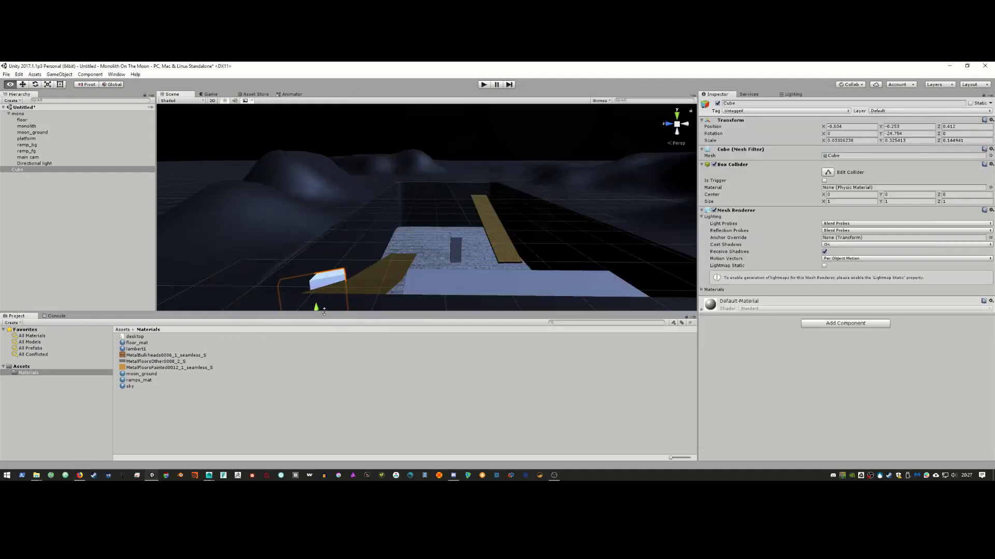
drag(316, 308, 321, 296)
key(alt+Tab)
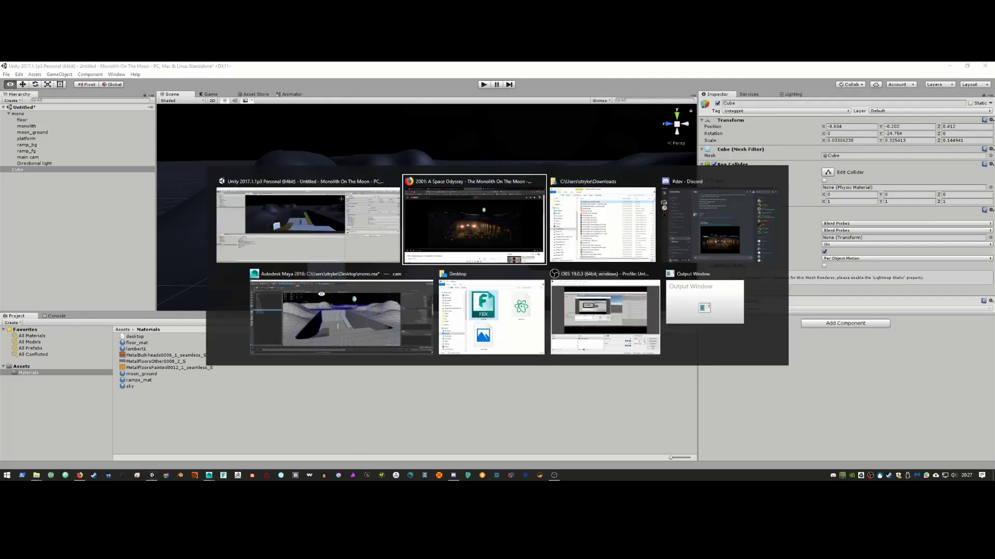
click(322, 298)
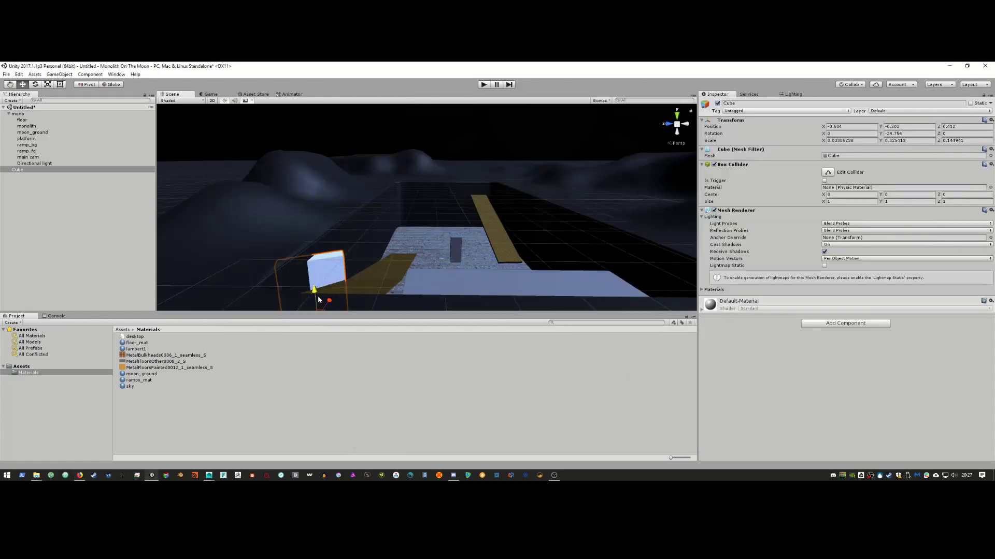
drag(318, 299, 318, 297)
alt+right_drag(403, 252, 359, 260)
mouse_move(315, 290)
mouse_down()
mouse_move(331, 288)
mouse_move(320, 288)
mouse_up()
alt+drag(362, 257, 366, 251)
Step: Build a row of sixteen panels along the wall by repeatedly duplicating and doubling the selection
key(ctrl+d)
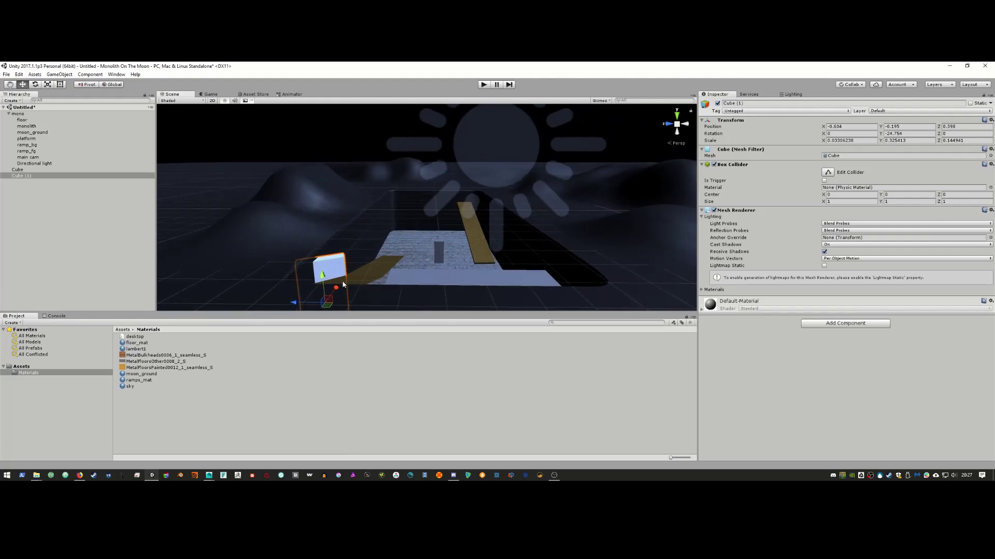
drag(342, 284, 345, 284)
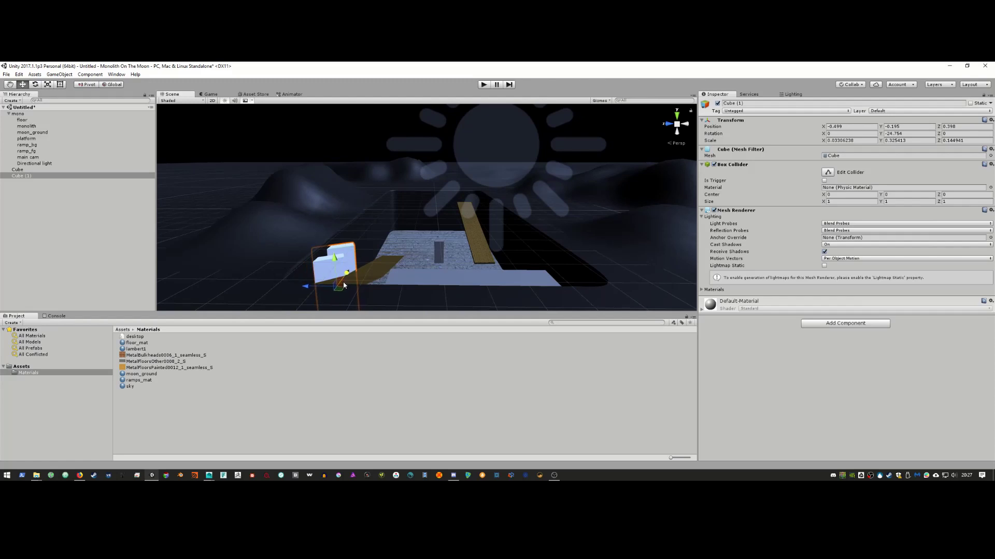
ctrl+click(53, 170)
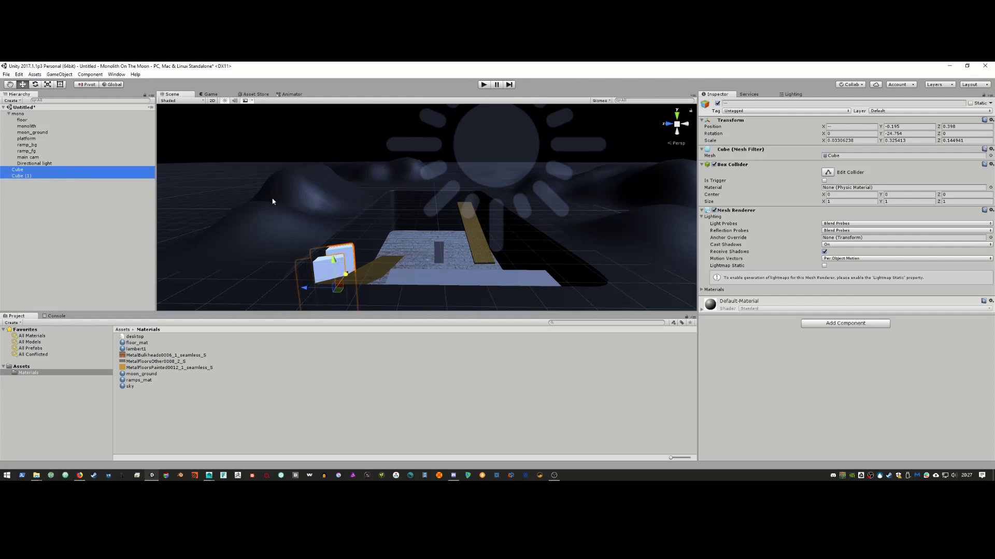
key(ctrl+d)
drag(352, 276, 361, 253)
shift+click(54, 174)
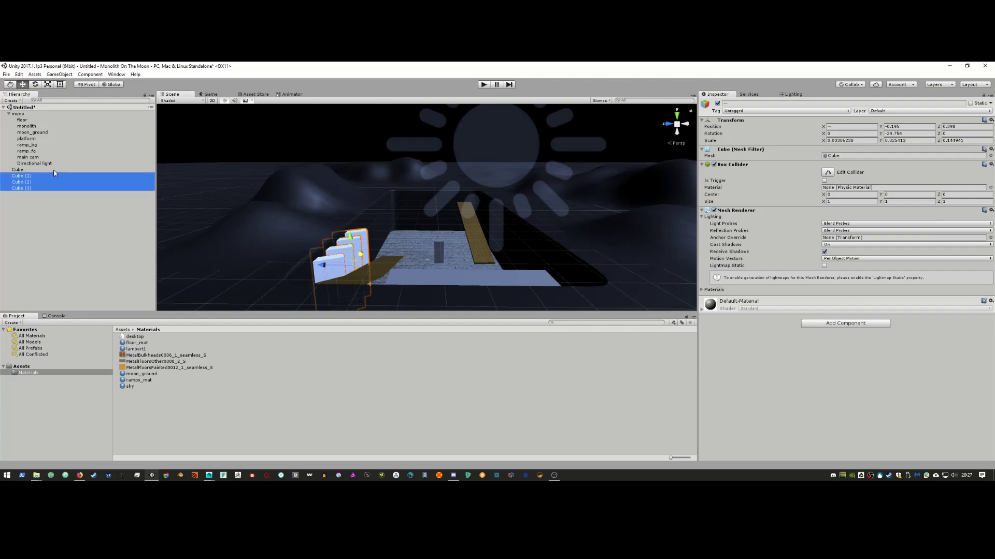
key(ctrl+d)
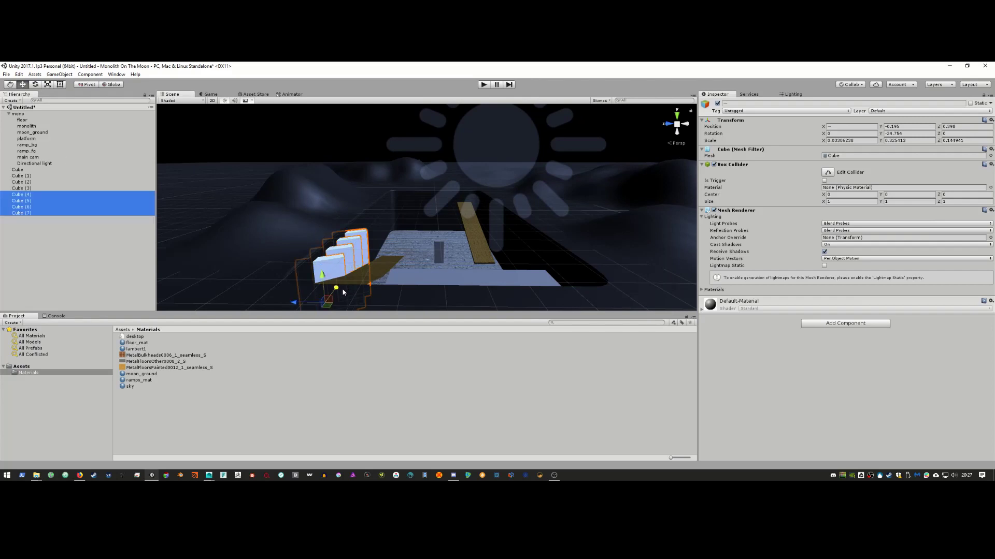
drag(343, 291, 364, 265)
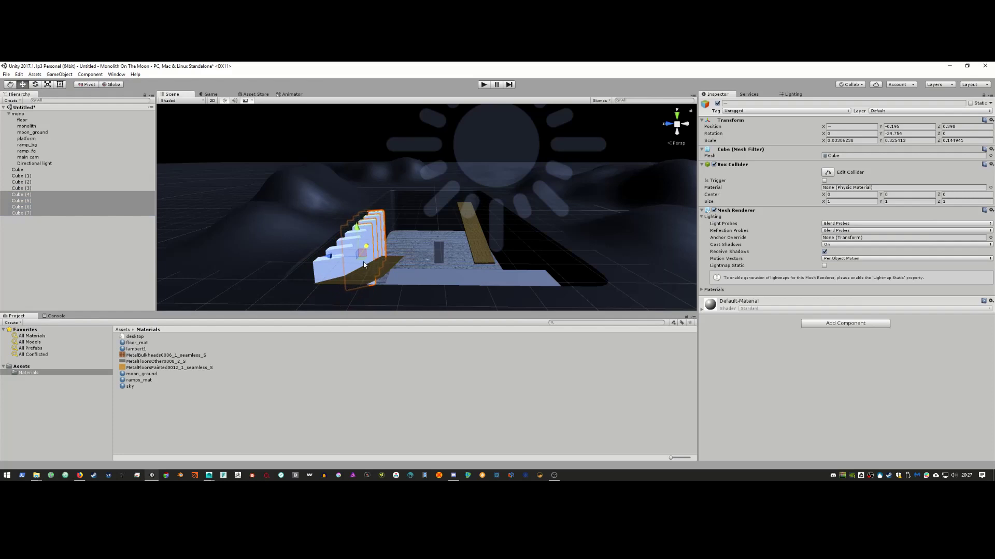
shift+click(41, 171)
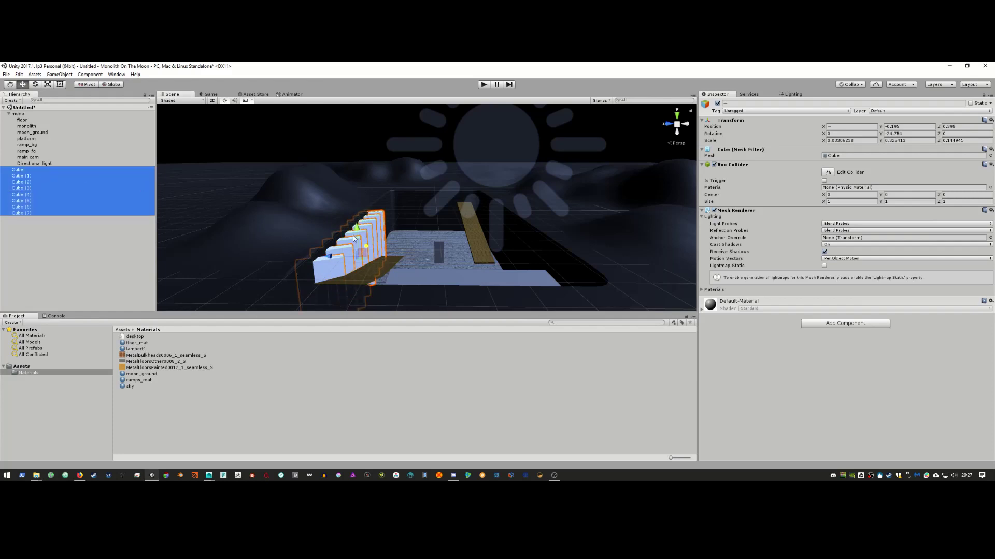
key(ctrl+d)
drag(340, 293, 389, 236)
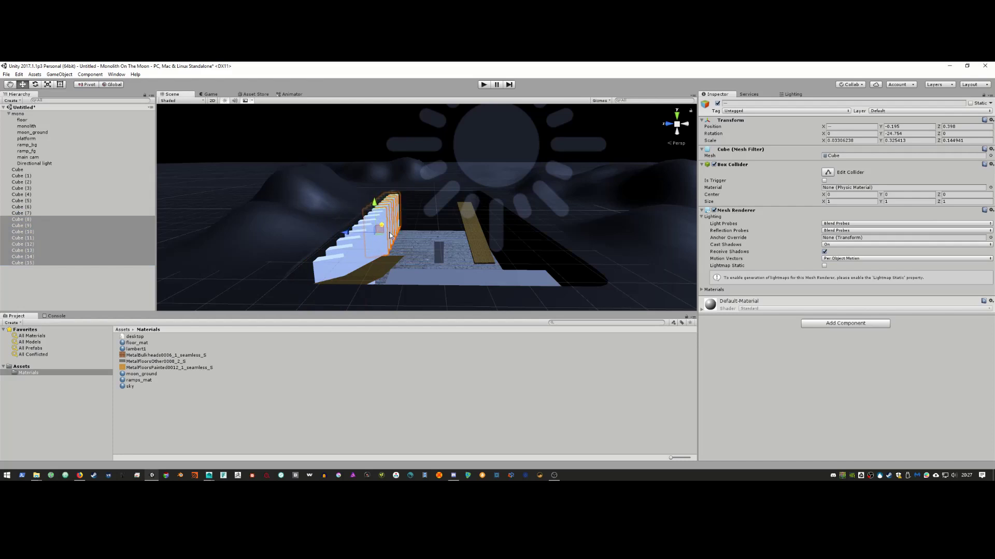
Step: Duplicate all sixteen panels and move the copies to the pit's right side
click(33, 169)
shift+click(42, 263)
key(ctrl+d)
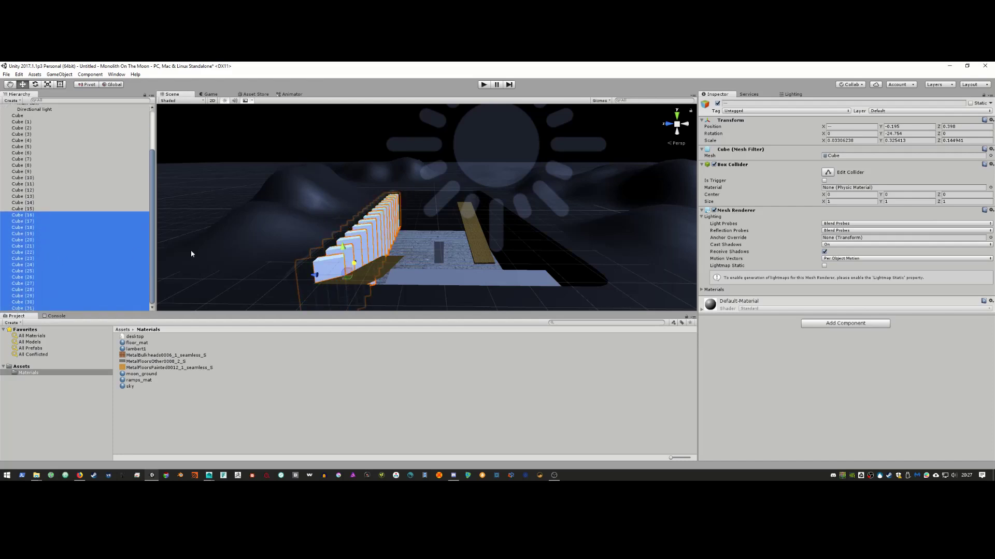
drag(309, 276, 502, 278)
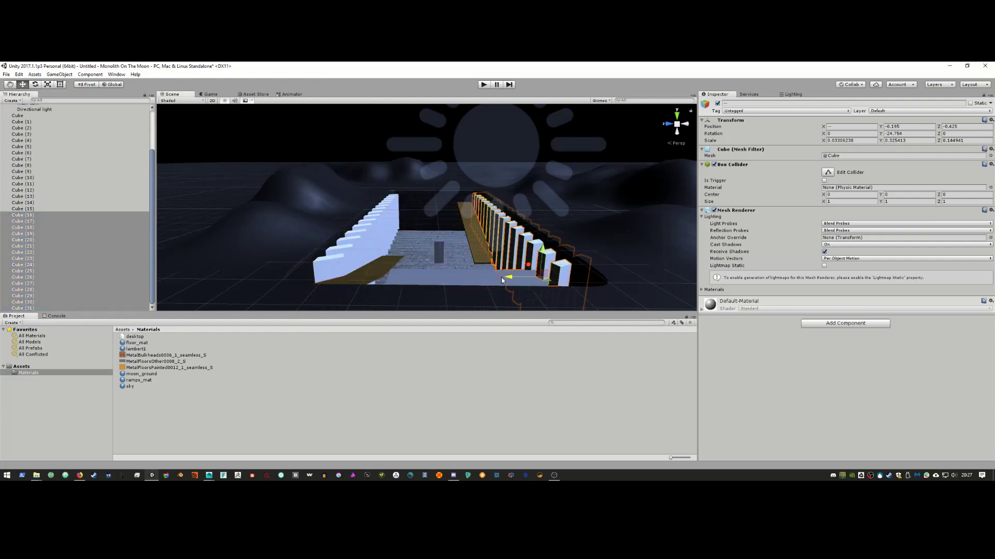
key(alt+Tab)
key(alt+Tab)
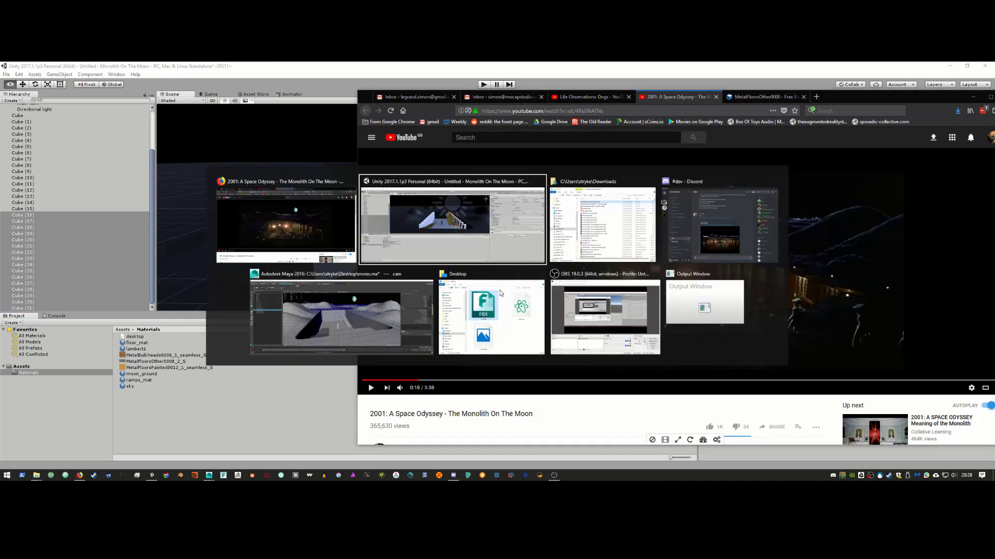
Step: Rotate the right-side panel copies in Local pivot mode to about -82° on Y
key(e)
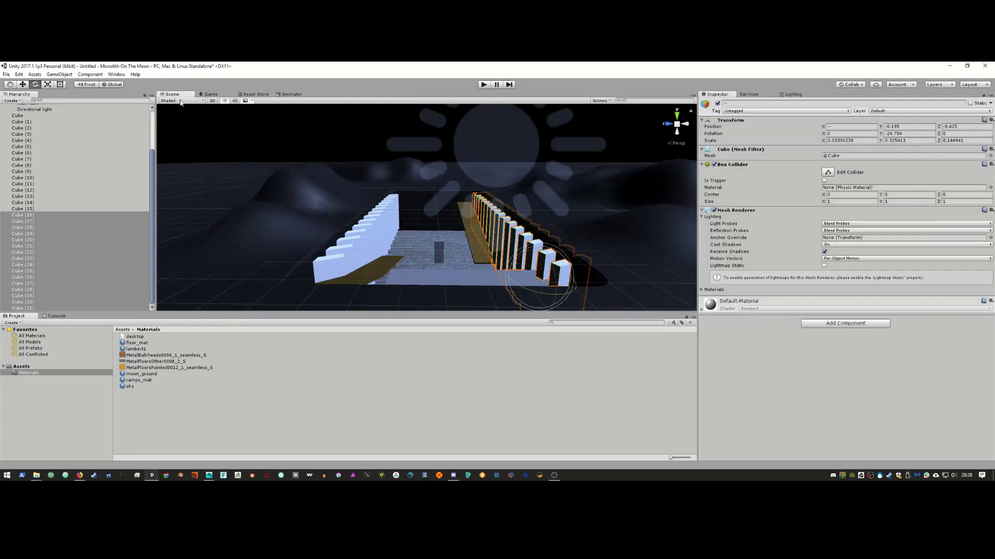
click(112, 85)
drag(537, 291, 583, 296)
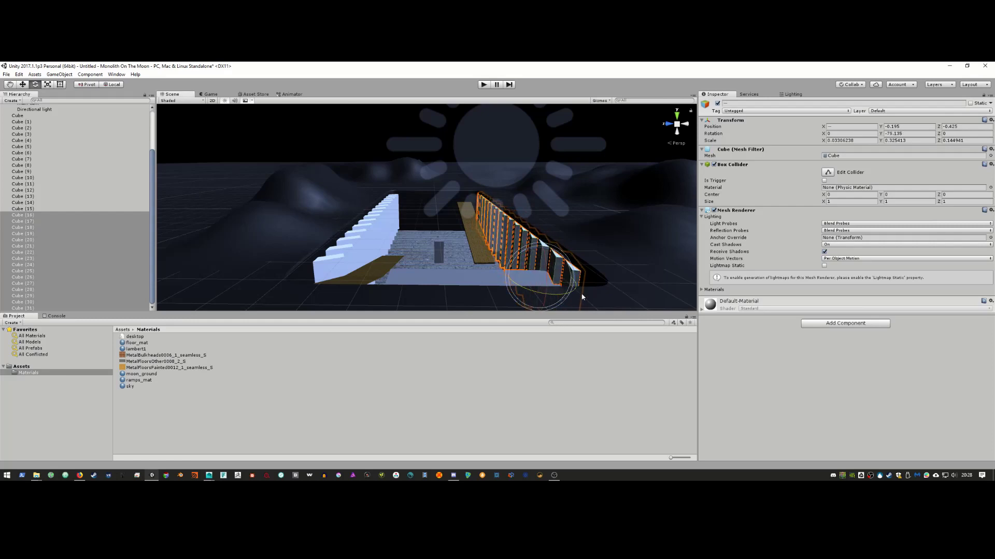
key(alt+Tab)
key(alt+Tab)
drag(533, 292, 538, 293)
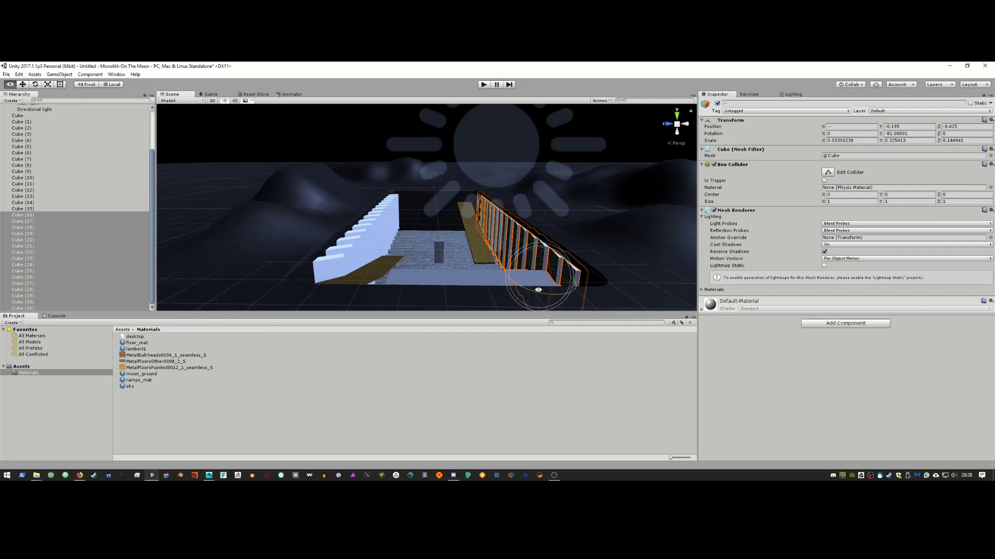
key(alt+Tab)
key(alt+Tab)
Step: Duplicate the top stair panel, slide it along the wall and angle it to follow the wall
click(396, 197)
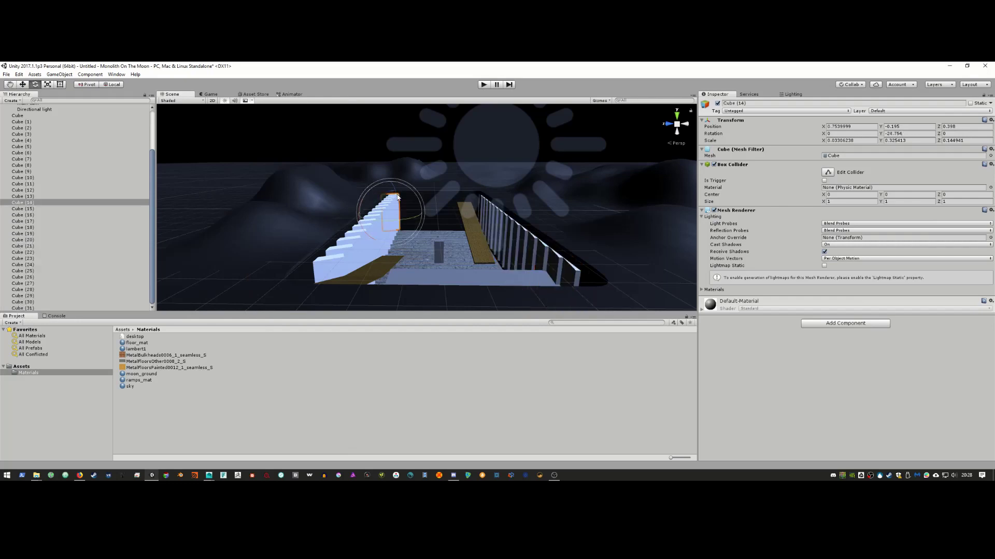
key(ctrl+d)
key(w)
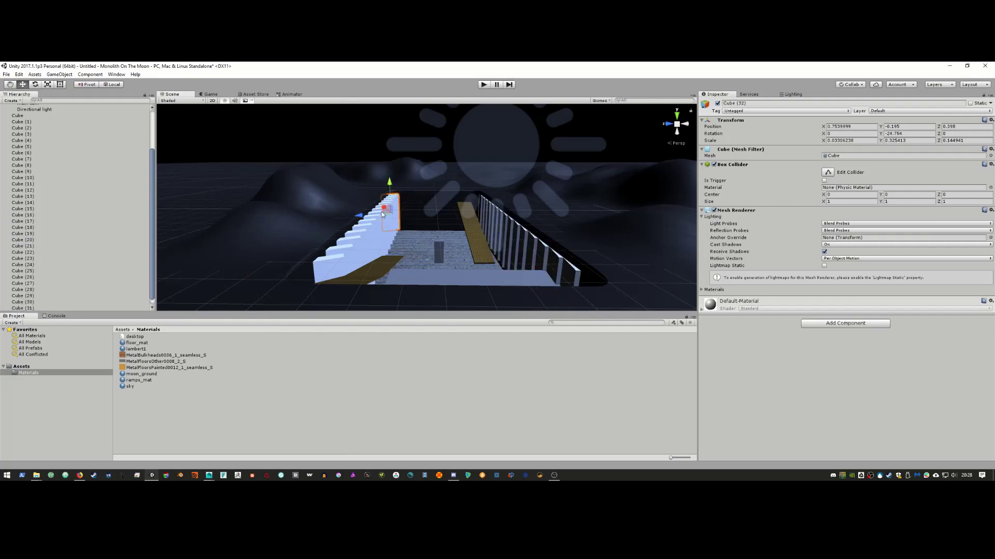
click(114, 85)
drag(365, 213, 381, 214)
key(e)
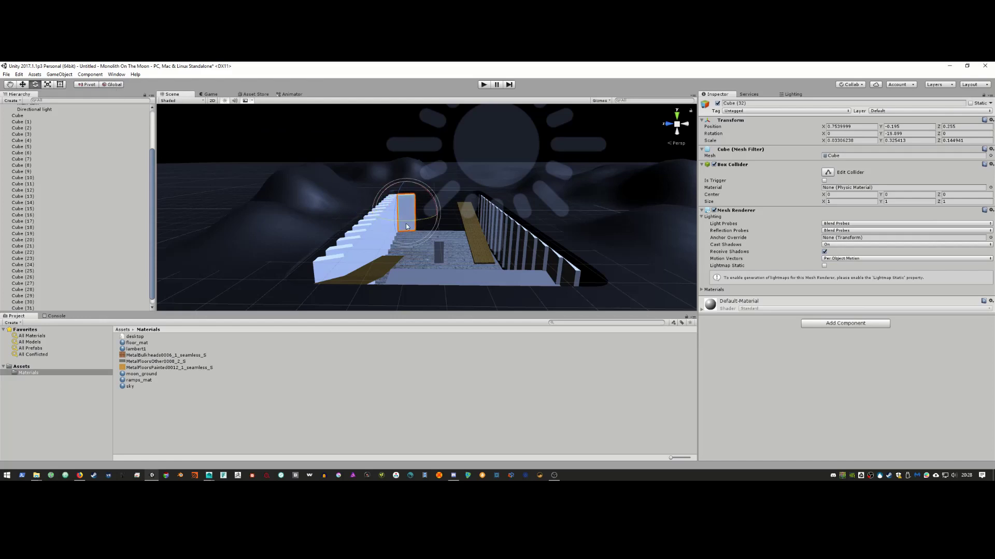
key(alt+Tab)
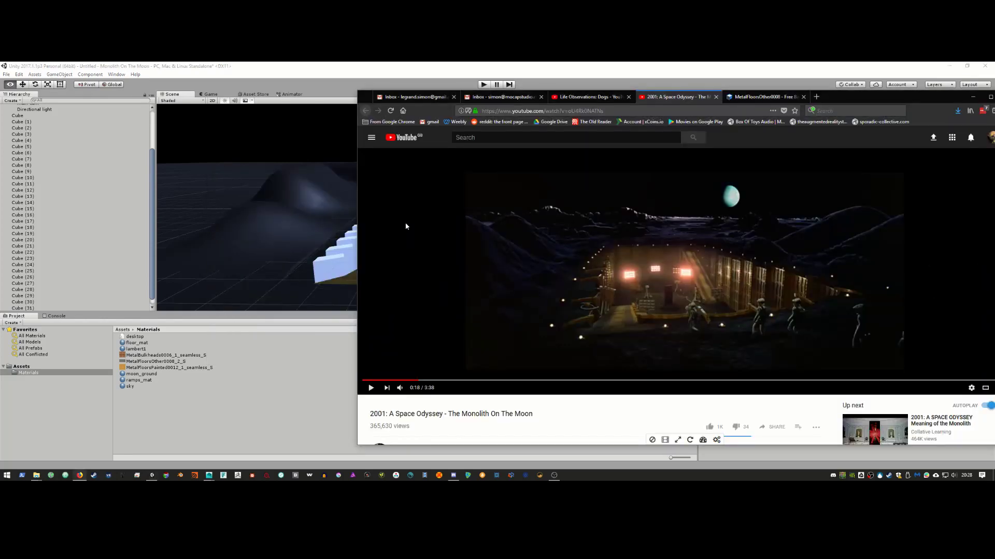
key(alt+Tab)
drag(416, 222, 421, 221)
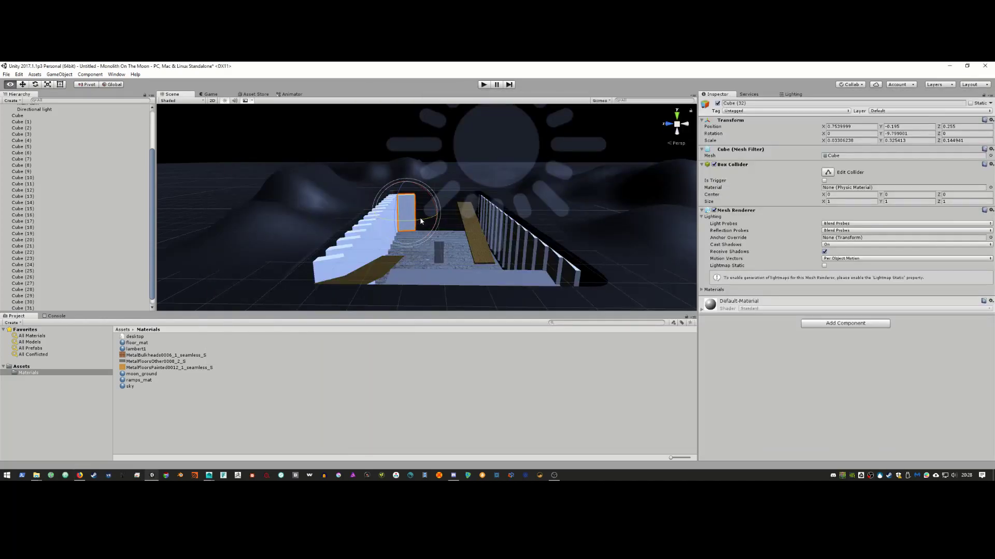
key(w)
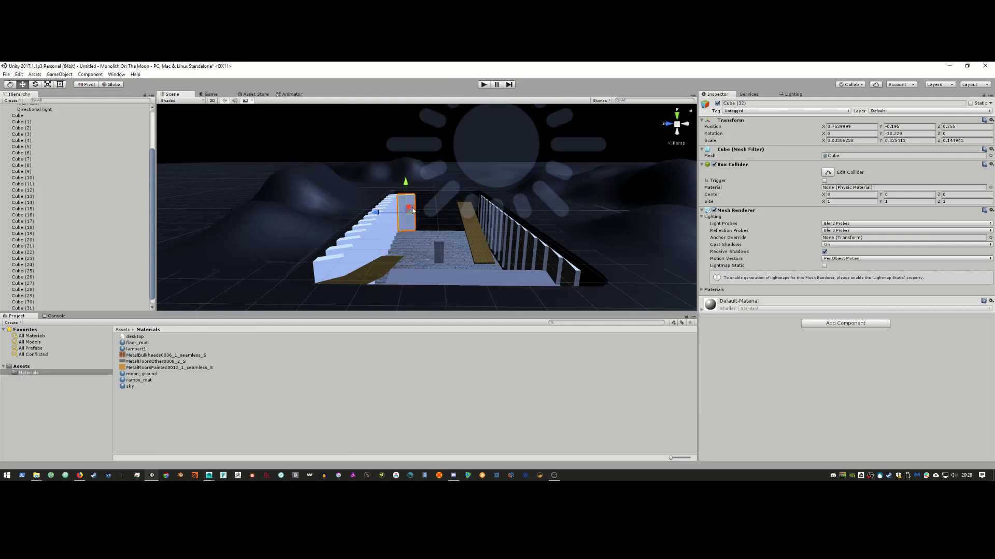
mouse_move(409, 208)
mouse_down()
mouse_move(384, 211)
mouse_move(399, 214)
mouse_up()
Step: Duplicate panels Cube (33) and Cube (34) and move the copies further toward the back
key(ctrl+d)
key(ctrl+d)
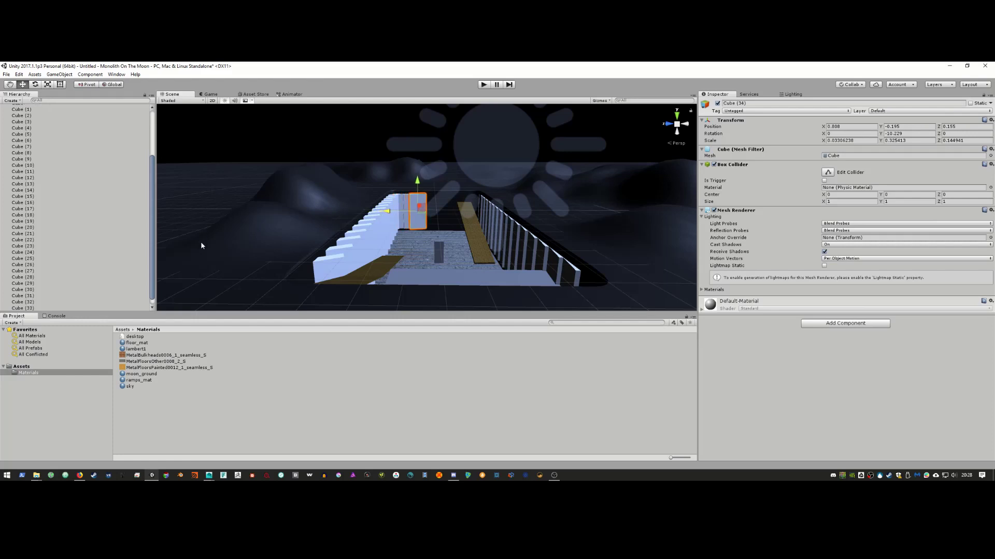
scroll(113, 269, down, 1)
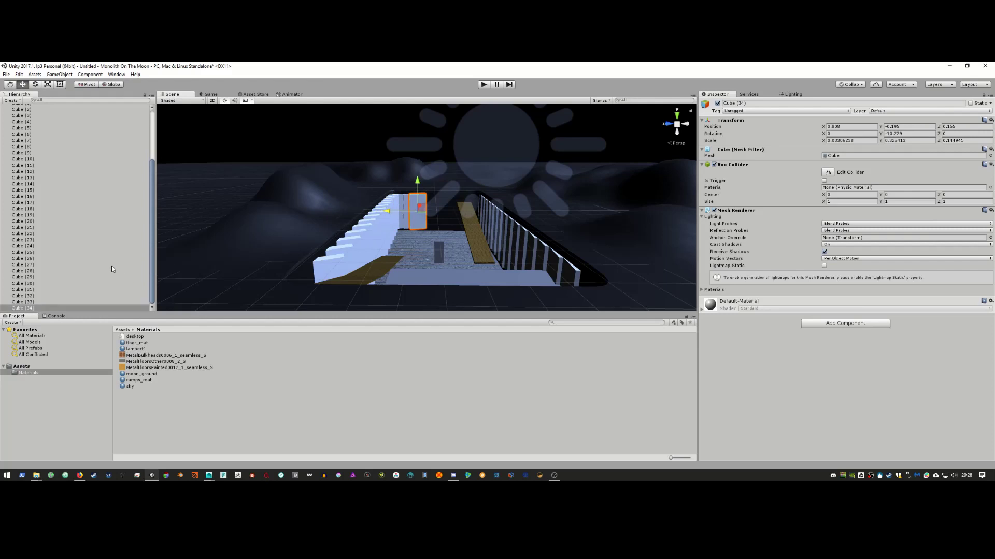
click(70, 308)
key(Up)
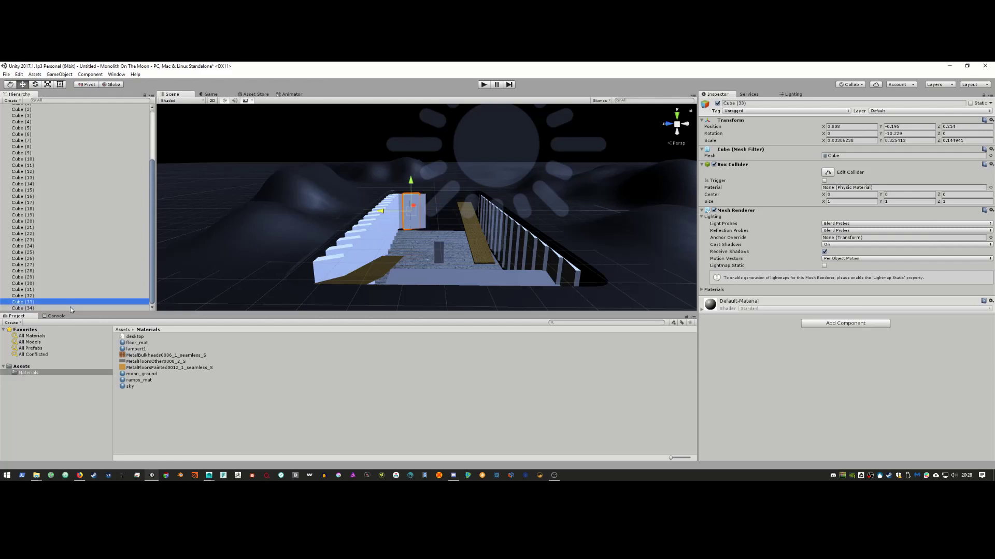
shift+click(70, 307)
key(ctrl+d)
drag(390, 212, 439, 214)
key(alt+Tab)
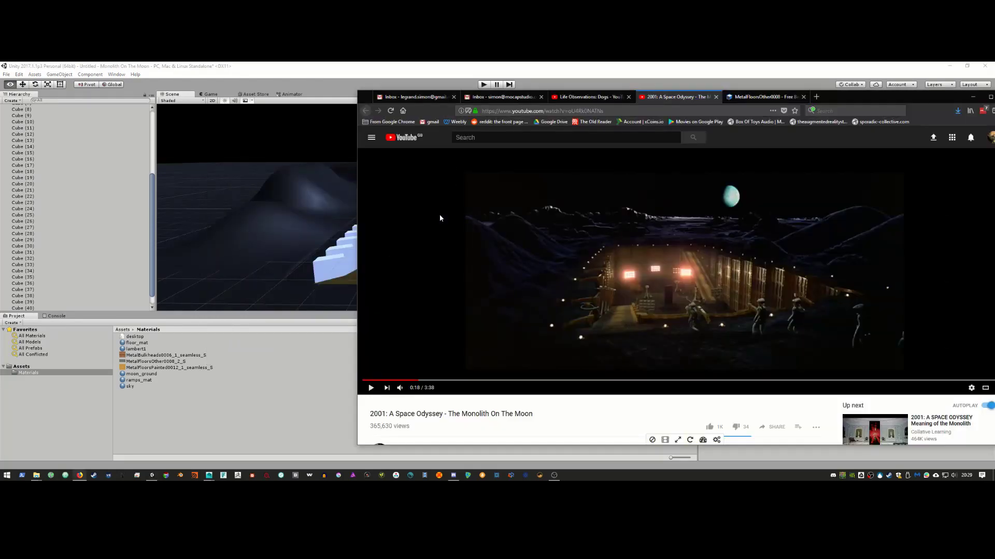
Step: Select panels Cube through Cube (42) and create a new empty GameObject
key(alt+Tab)
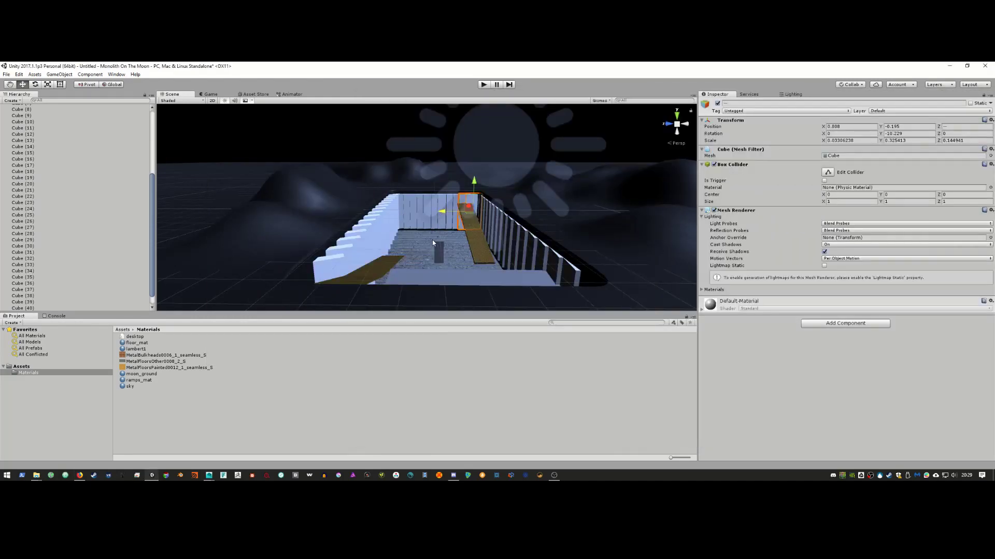
click(355, 247)
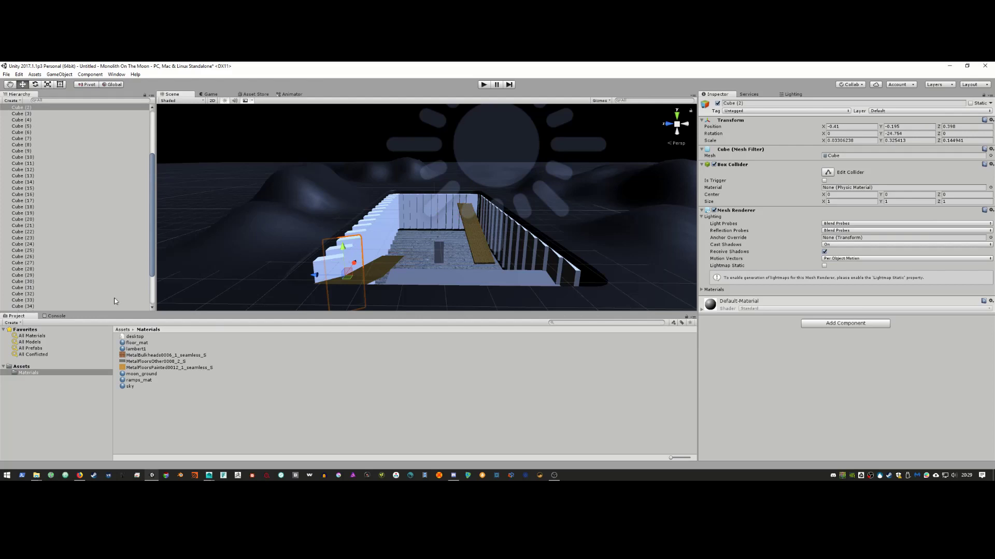
click(48, 306)
scroll(72, 244, up, 5)
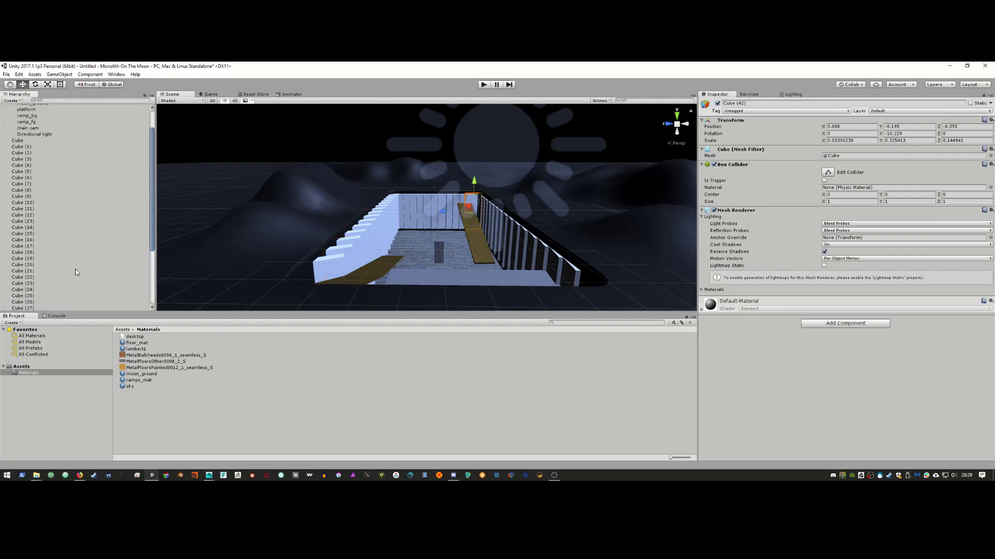
shift+click(29, 170)
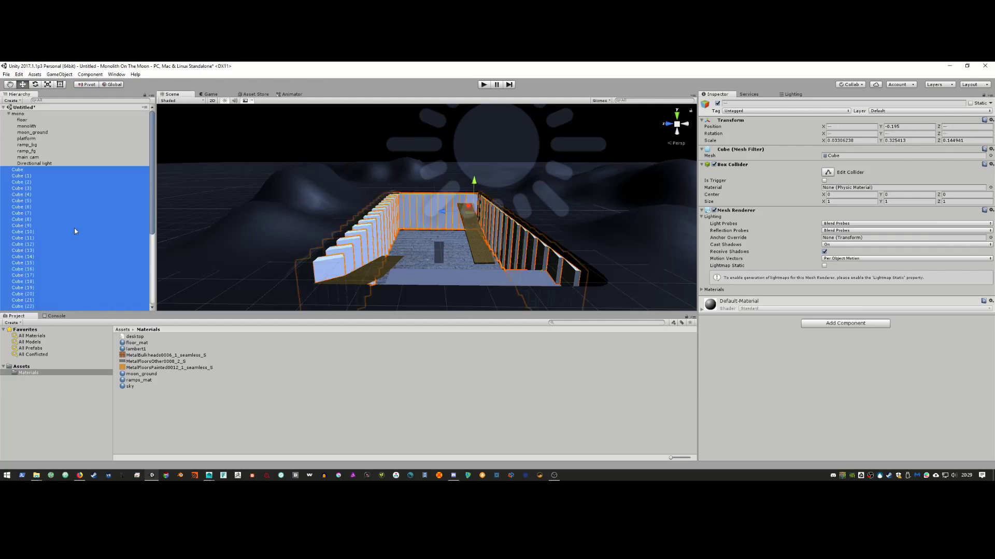
click(59, 74)
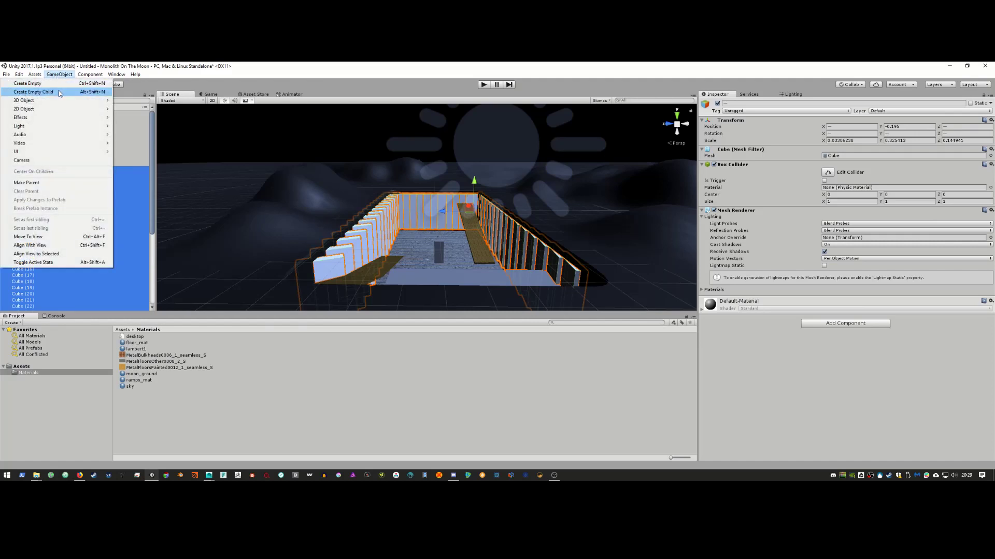
click(31, 83)
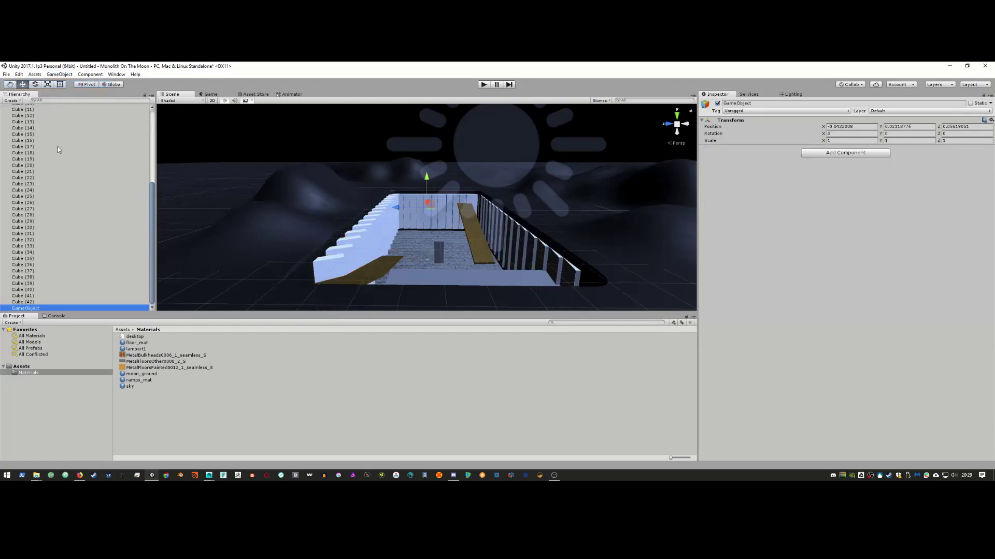
Step: Parent all panels Cube through Cube (42) under the new GameObject and collapse the group
click(33, 301)
scroll(71, 259, up, 5)
shift+click(27, 170)
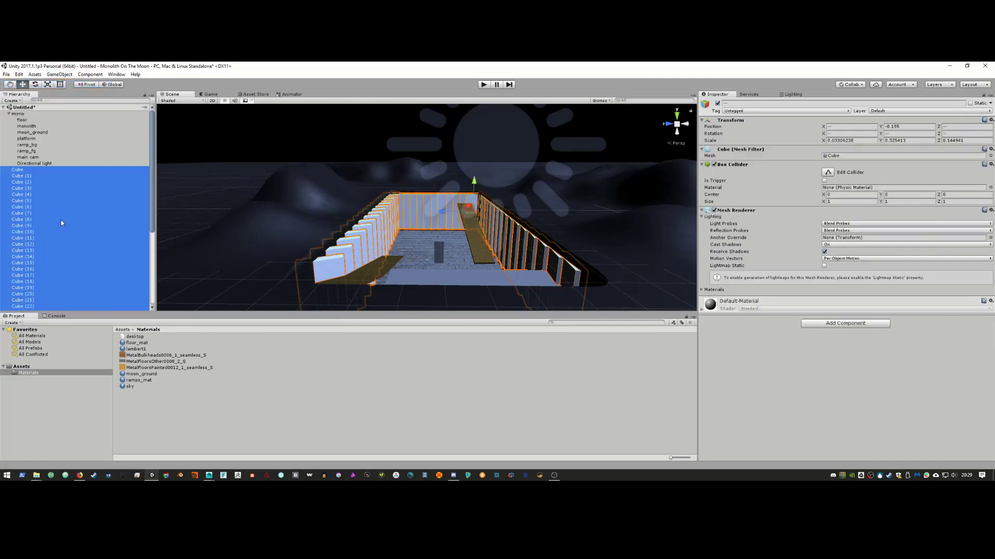
scroll(62, 228, down, 6)
drag(64, 237, 27, 309)
click(9, 171)
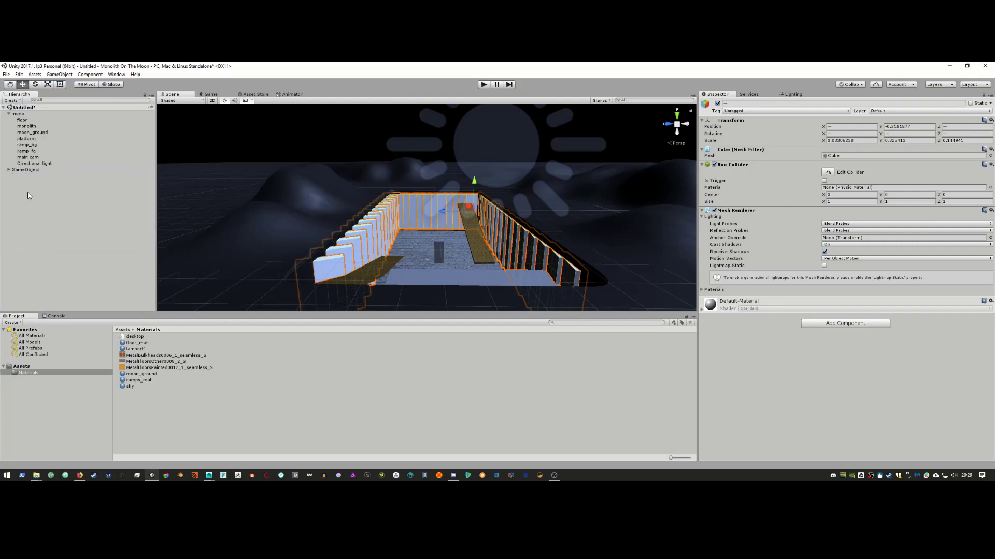
click(29, 170)
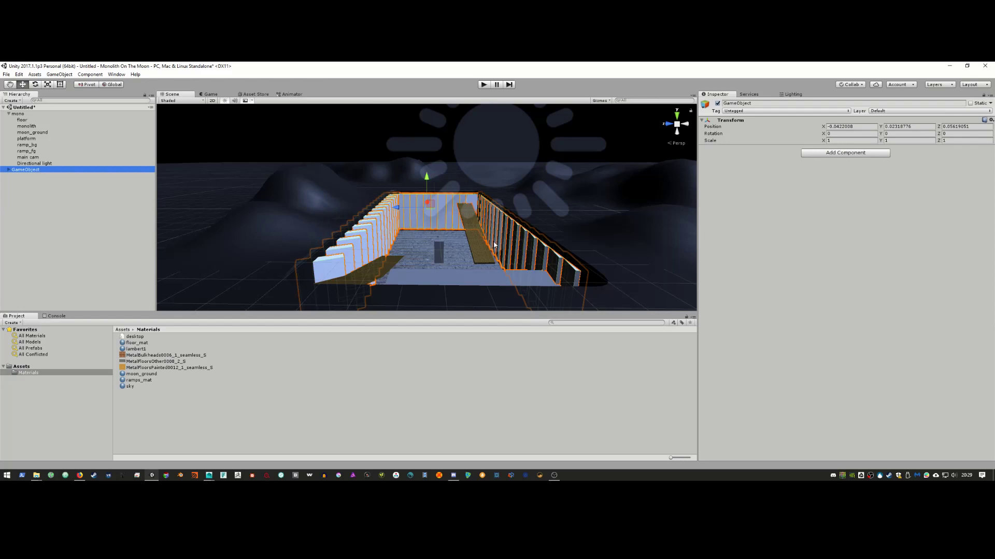
right_click(874, 477)
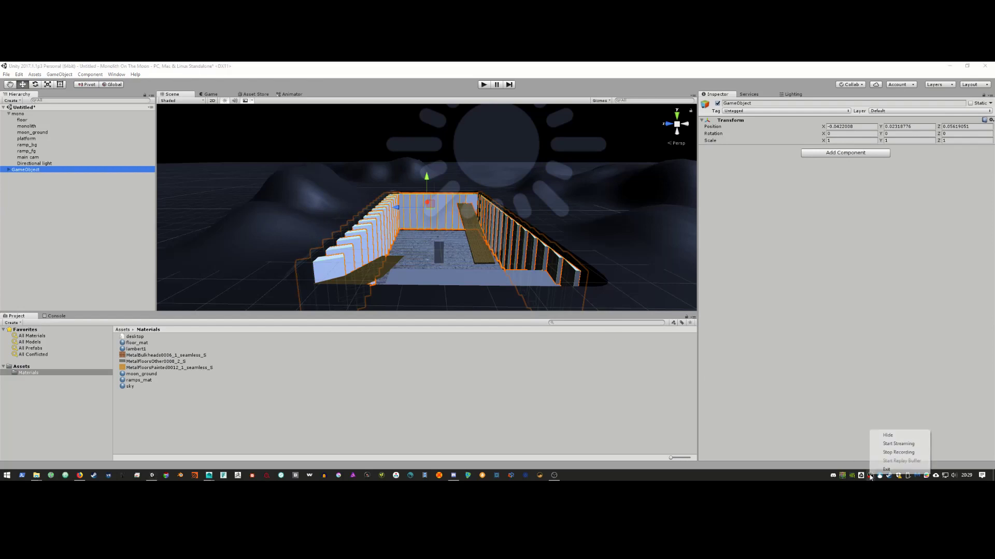
click(899, 451)
alt+drag(469, 243, 474, 248)
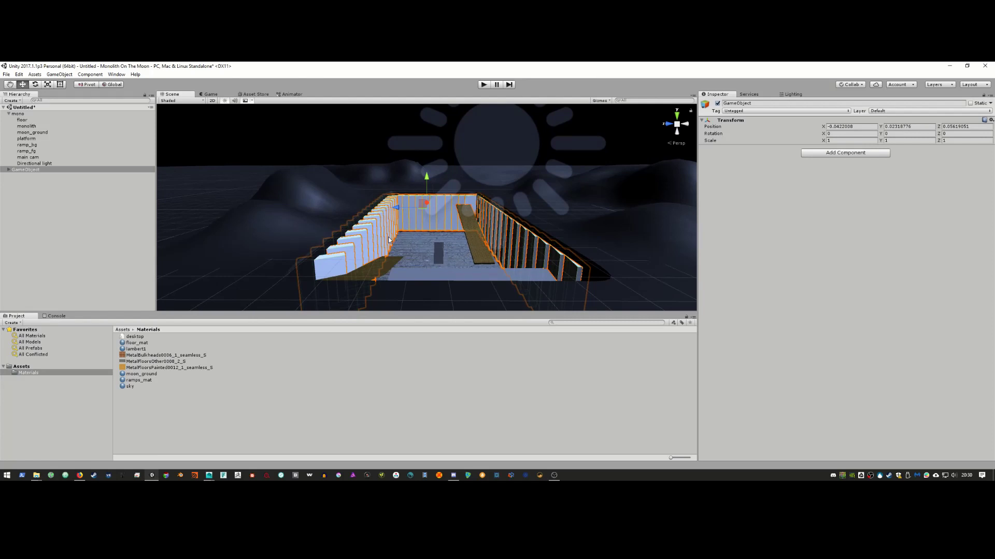
Step: Create a plates_mat material in Materials with the MetalBulkheads texture as its albedo
click(133, 397)
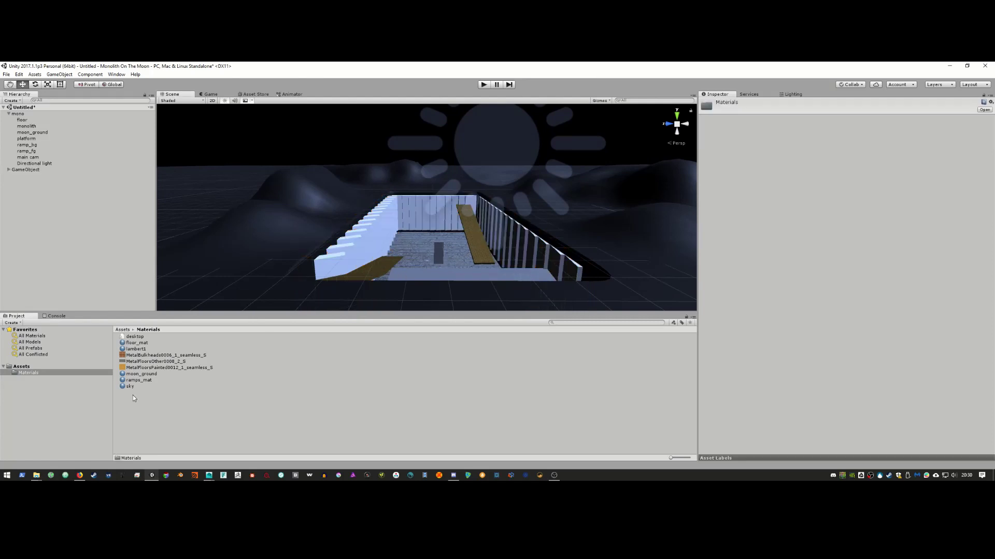
right_click(134, 397)
mouse_move(216, 258)
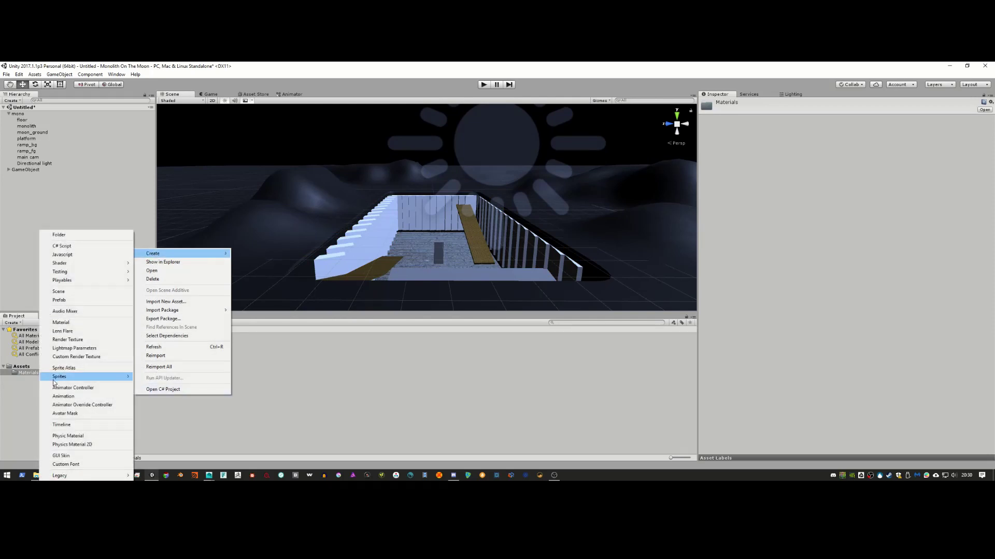
click(68, 322)
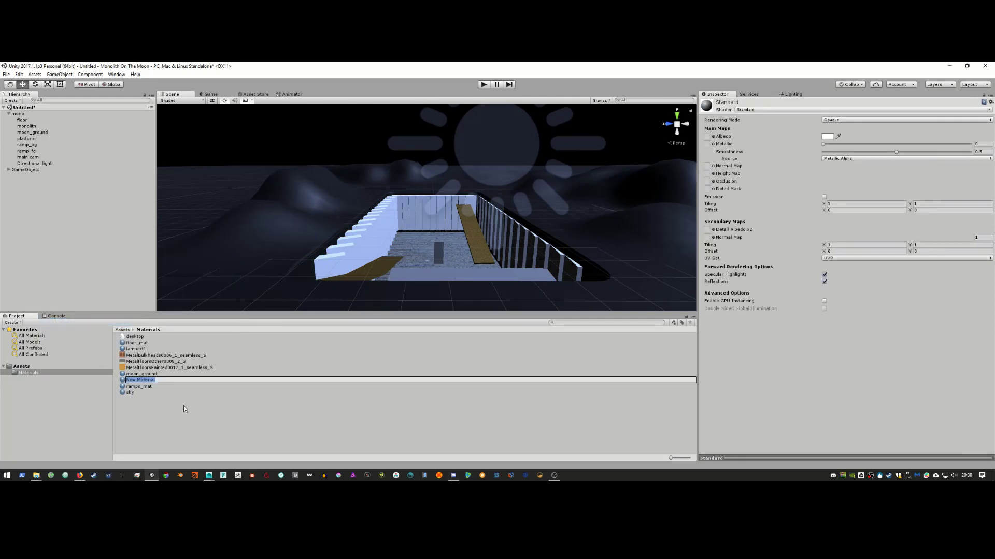
text(plates_mat)
key(Return)
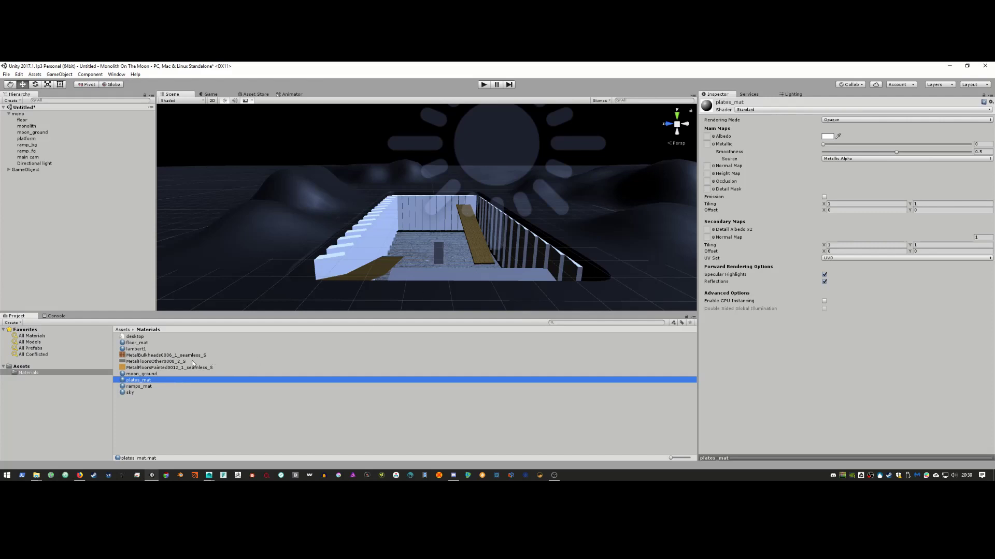
drag(180, 356, 707, 138)
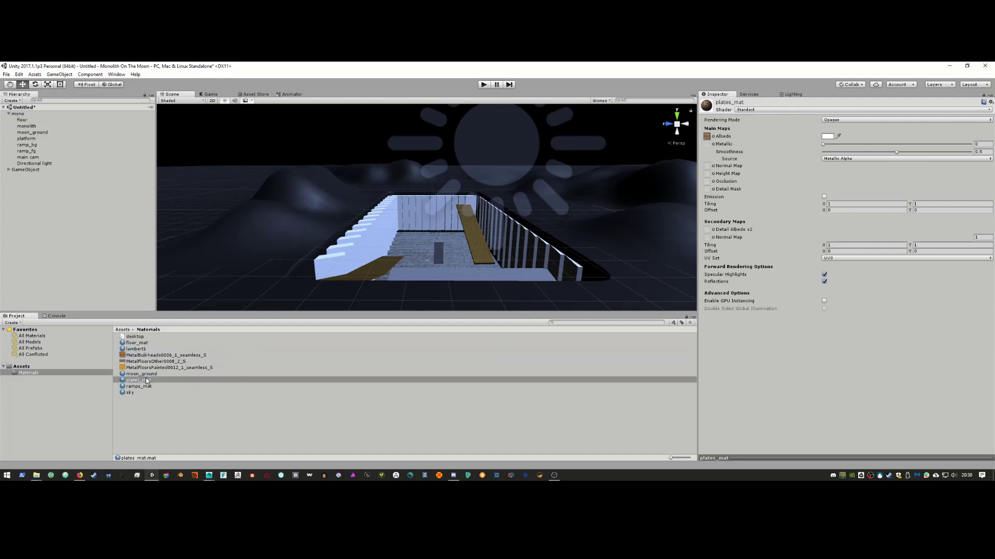
Step: Apply plates_mat to the front-left wall blocks and the block beside the stairs
drag(147, 381, 93, 221)
drag(140, 381, 341, 258)
drag(158, 381, 352, 259)
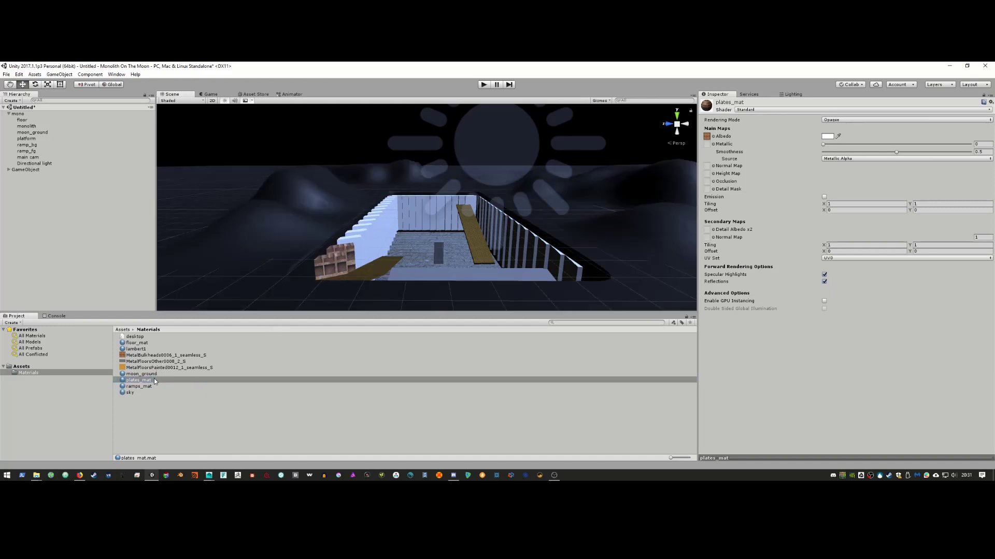
drag(154, 382, 354, 245)
Step: Select all the wall panel cubes inside the GameObject group
click(8, 169)
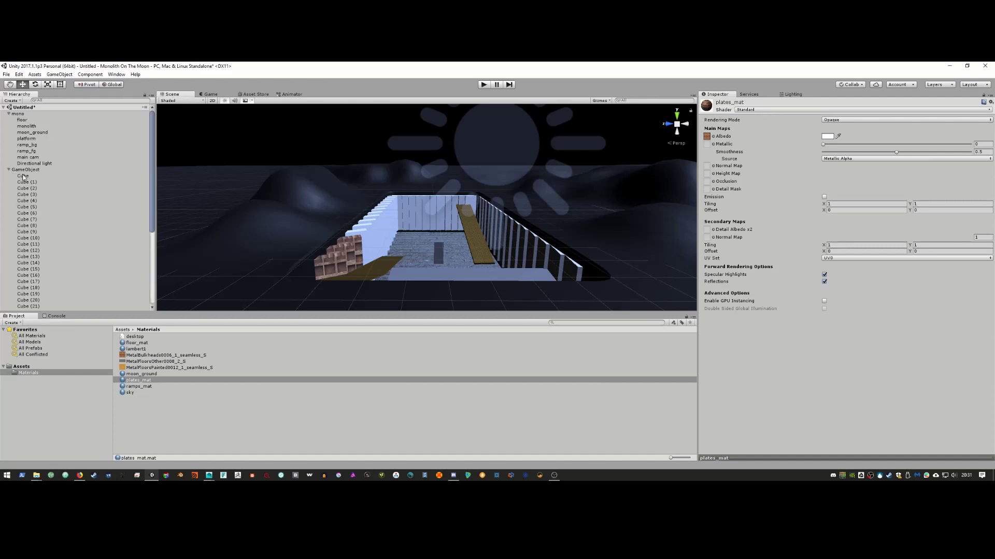
click(31, 177)
scroll(62, 217, down, 6)
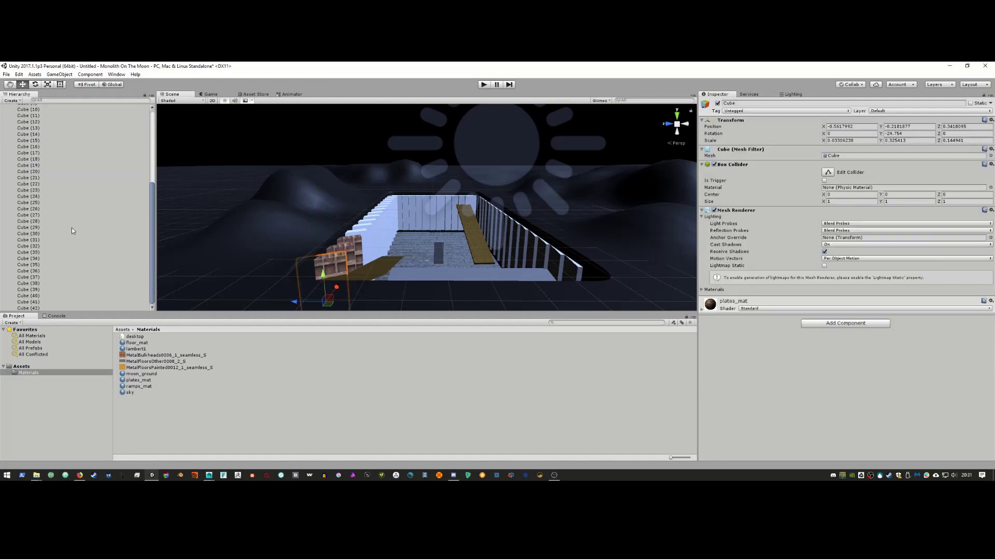
shift+click(43, 309)
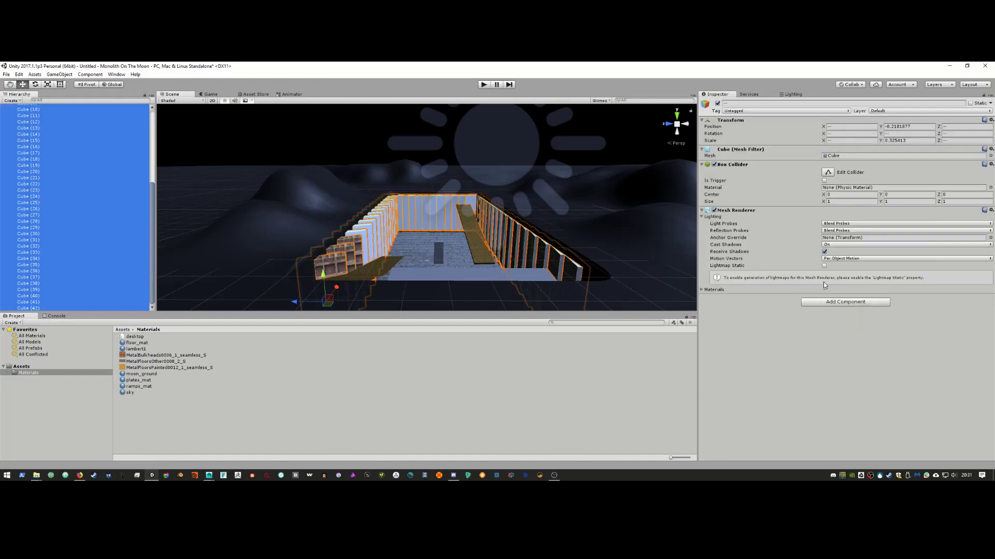
Step: Assign plates_mat to the cubes' Element 0 material slot and bring up plates_mat's settings
click(702, 290)
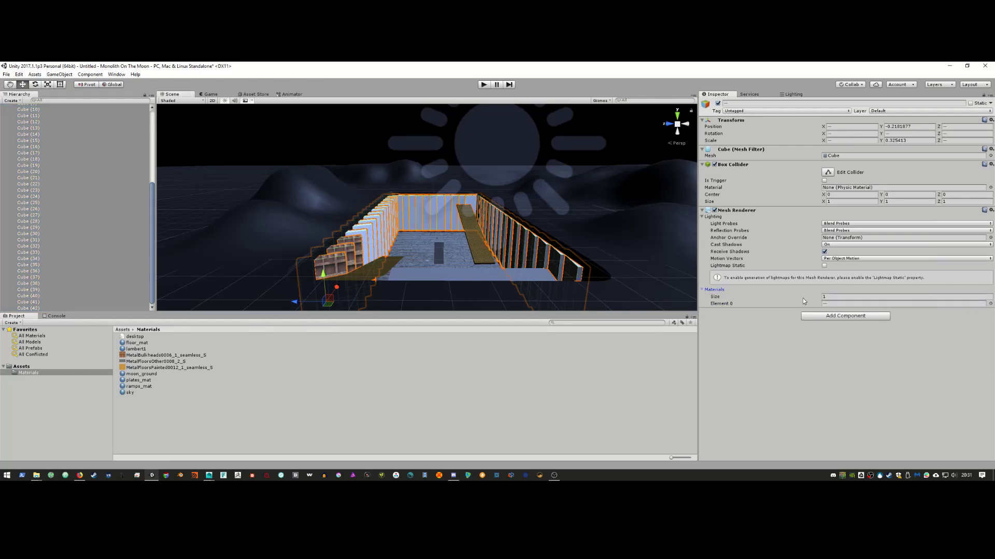
click(990, 304)
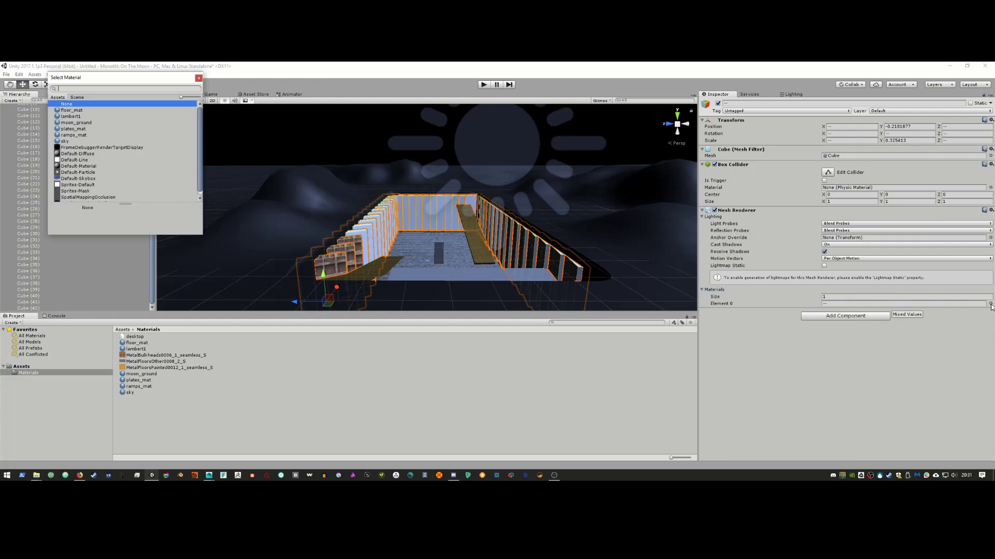
click(73, 129)
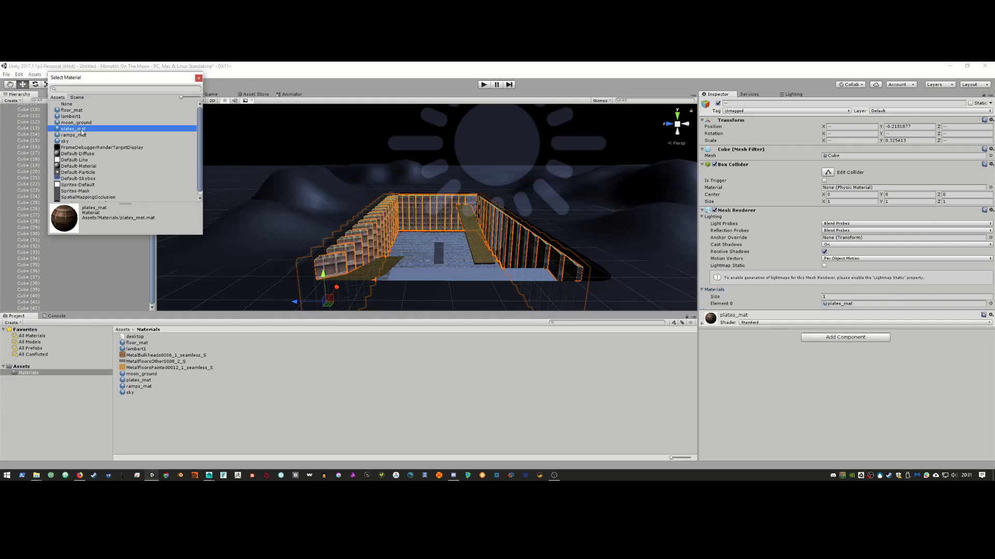
click(197, 79)
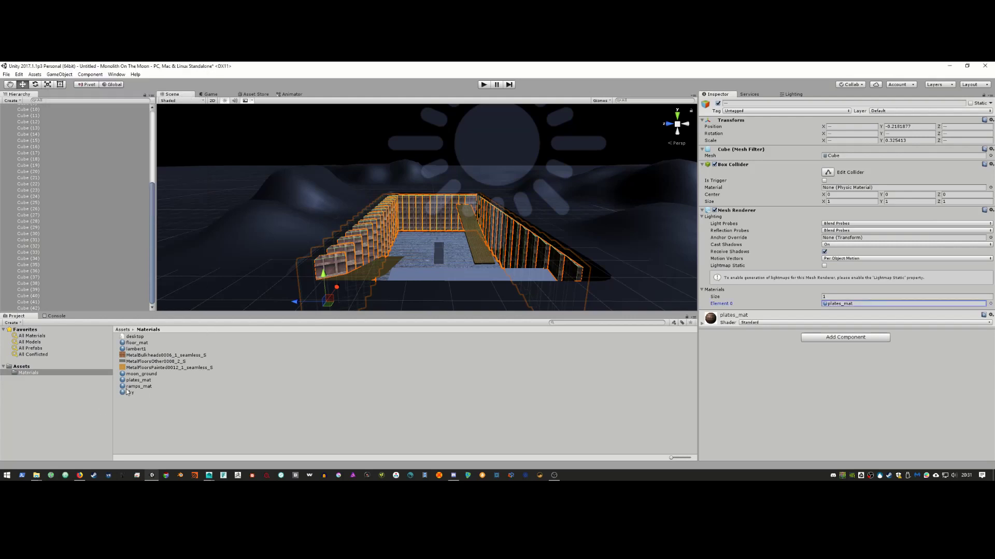
click(154, 375)
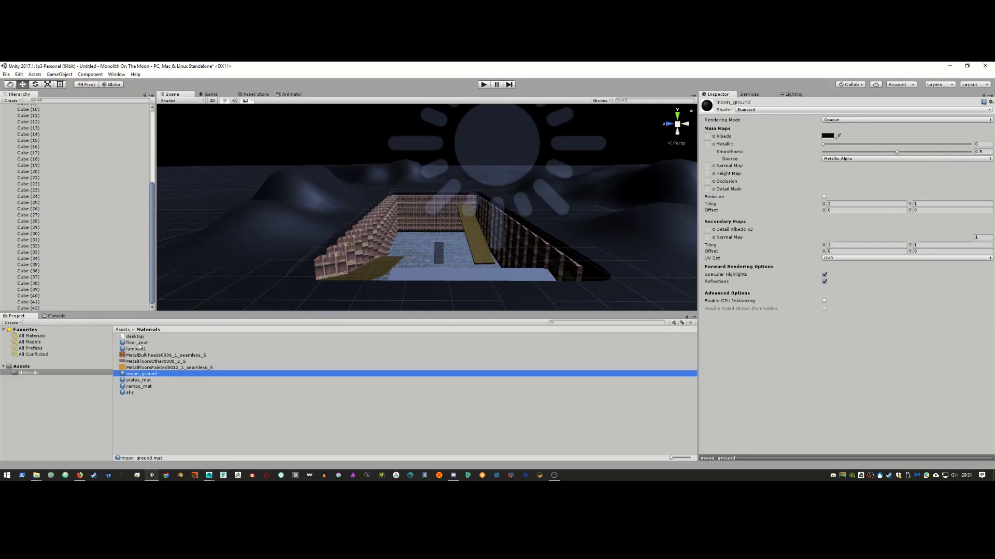
click(140, 381)
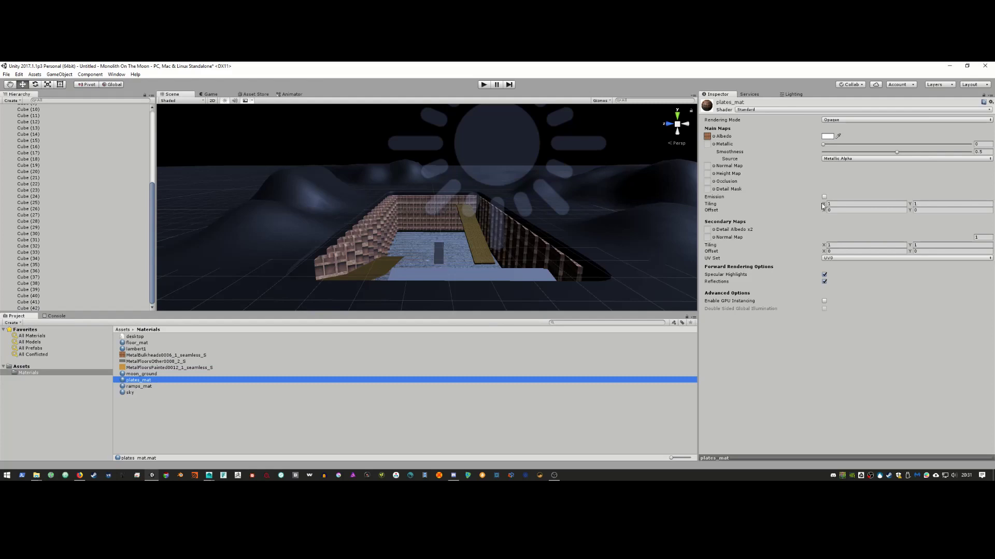
Step: Set plates_mat tiling to 2.97 by 2.06 and check the walls against the 2001 reference
drag(822, 206, 848, 203)
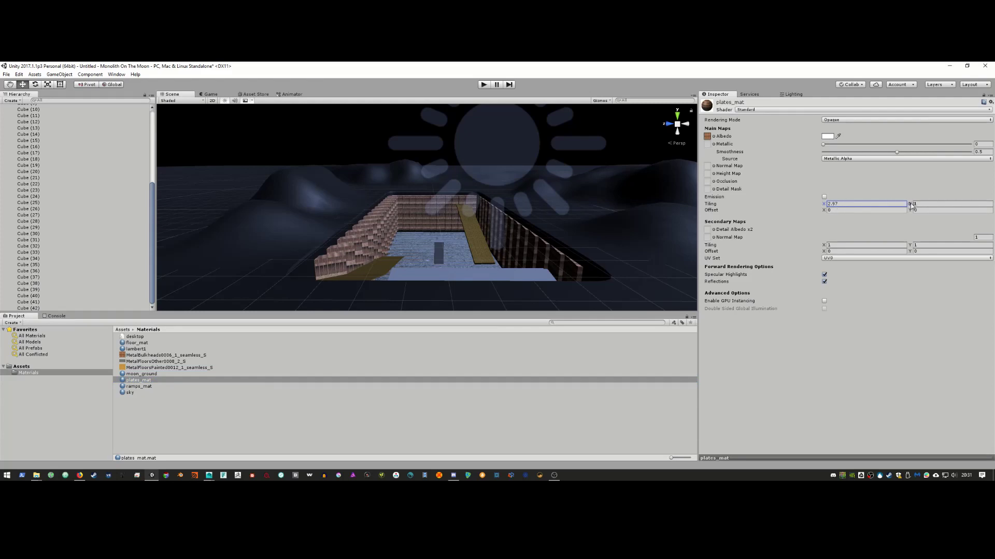
drag(911, 205, 925, 203)
key(alt+Tab)
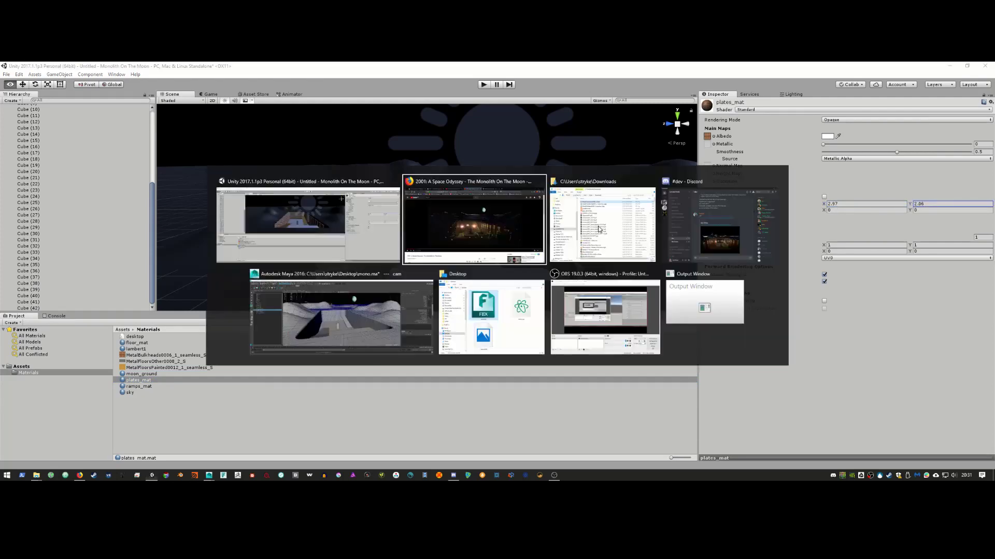
key(alt+Tab)
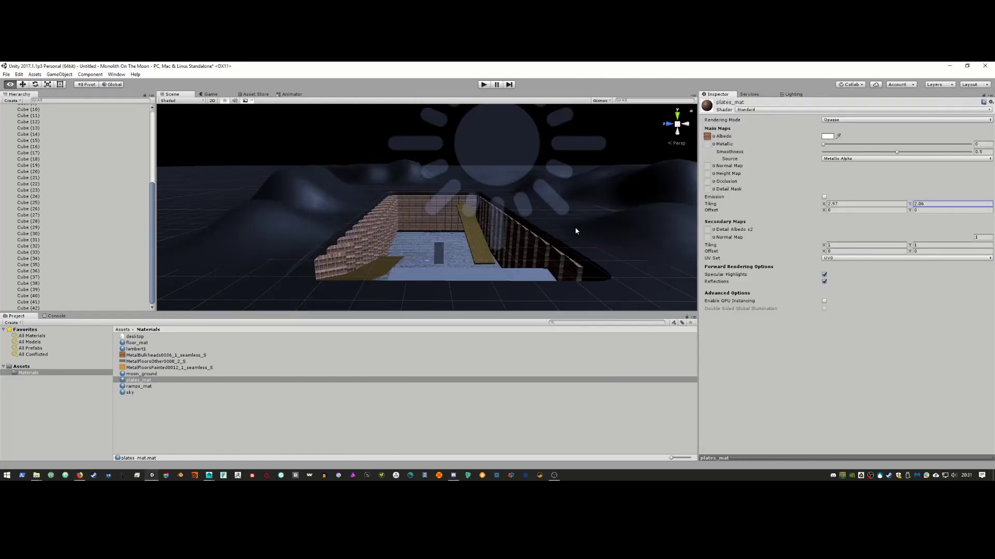
right_drag(575, 231, 557, 243)
alt+drag(558, 246, 558, 247)
middle_drag(563, 246, 550, 247)
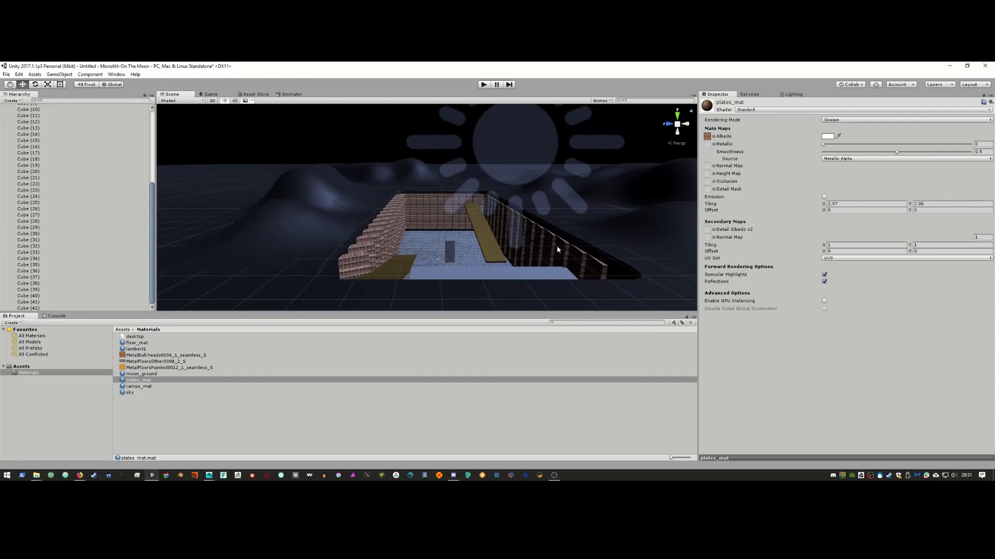
key(alt+Tab)
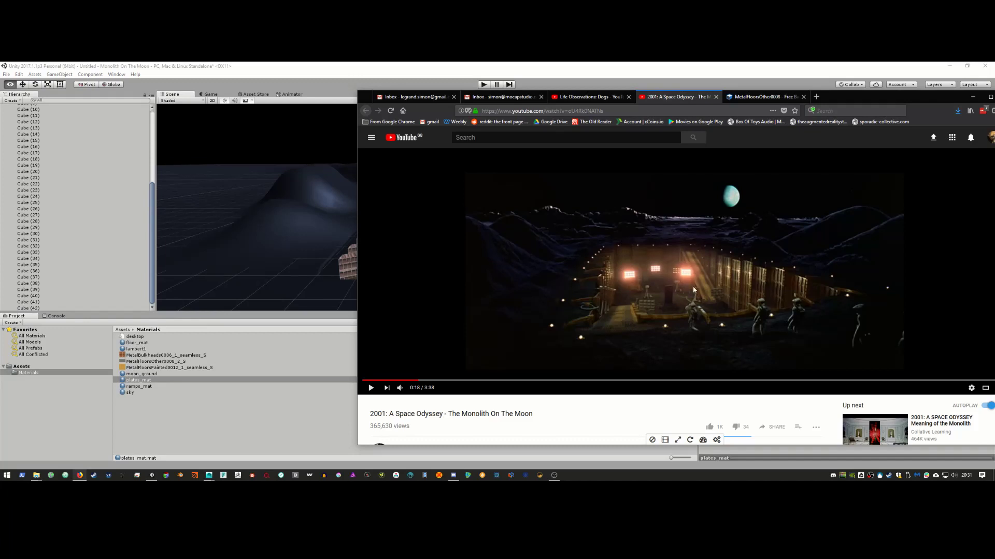
key(alt+Tab)
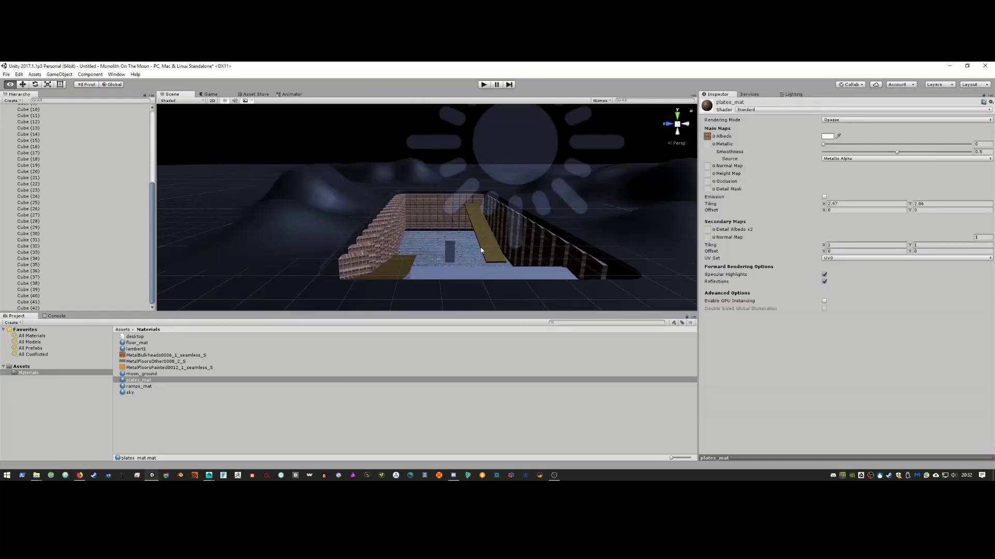
Step: Make plates_mat fully smooth and raise its Metallic value to about 0.604
drag(823, 144, 987, 156)
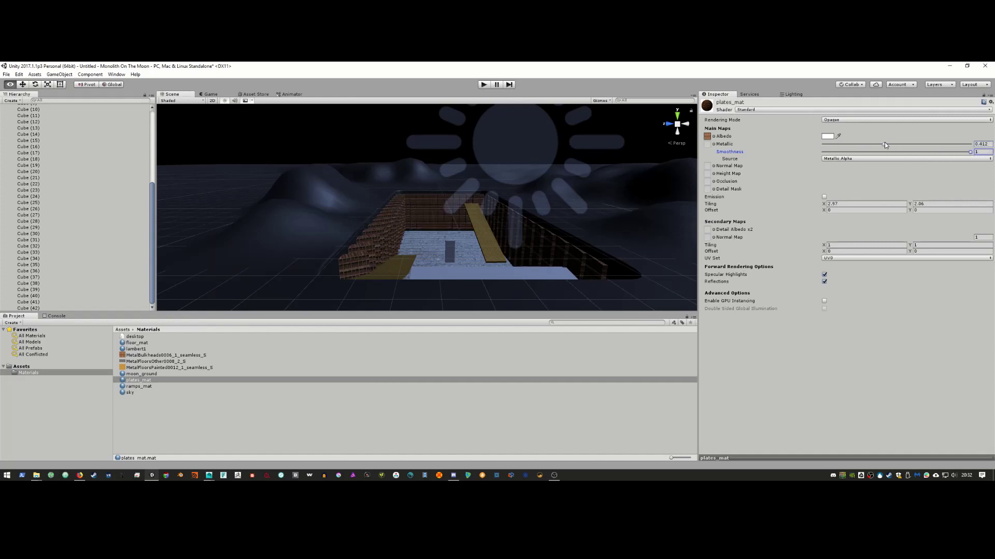
drag(884, 144, 915, 148)
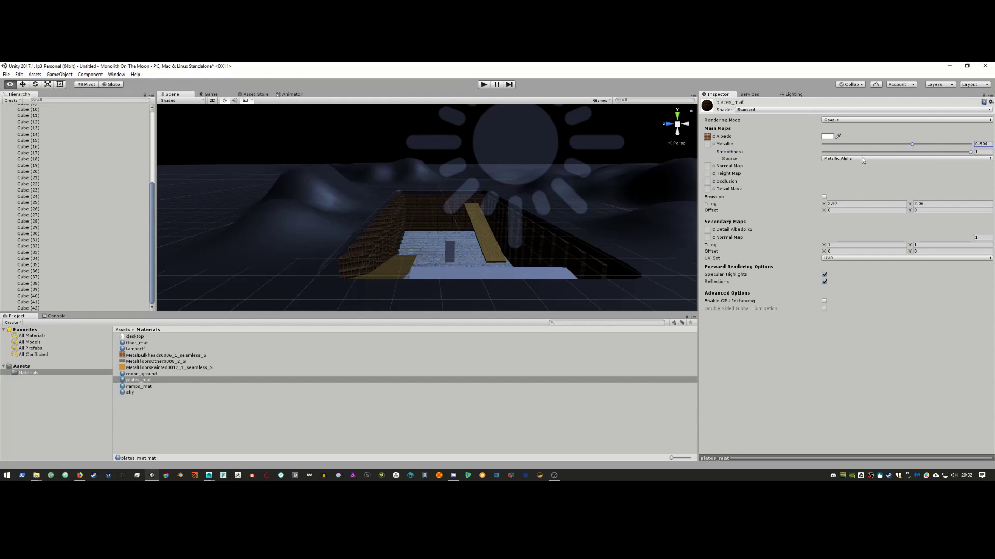
key(alt+Tab)
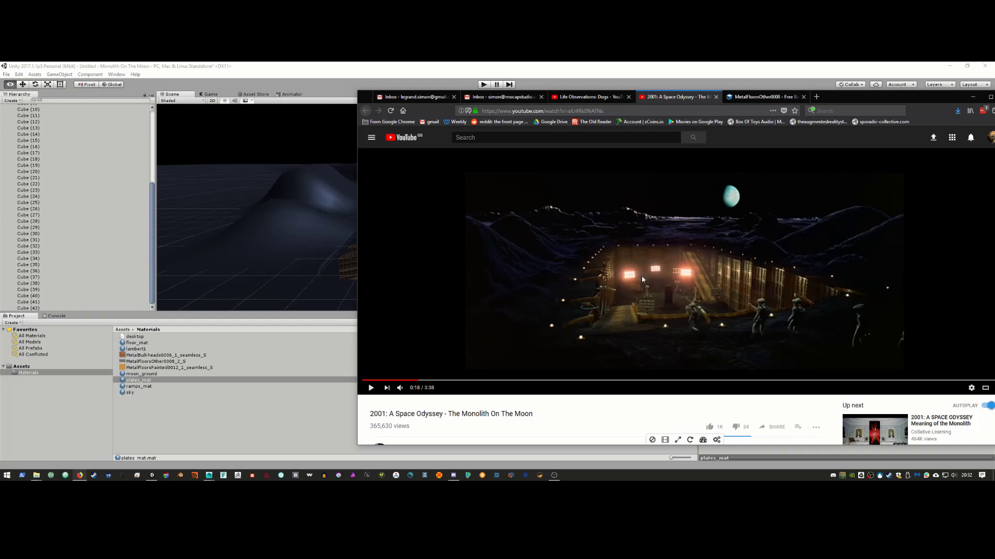
key(alt+Tab)
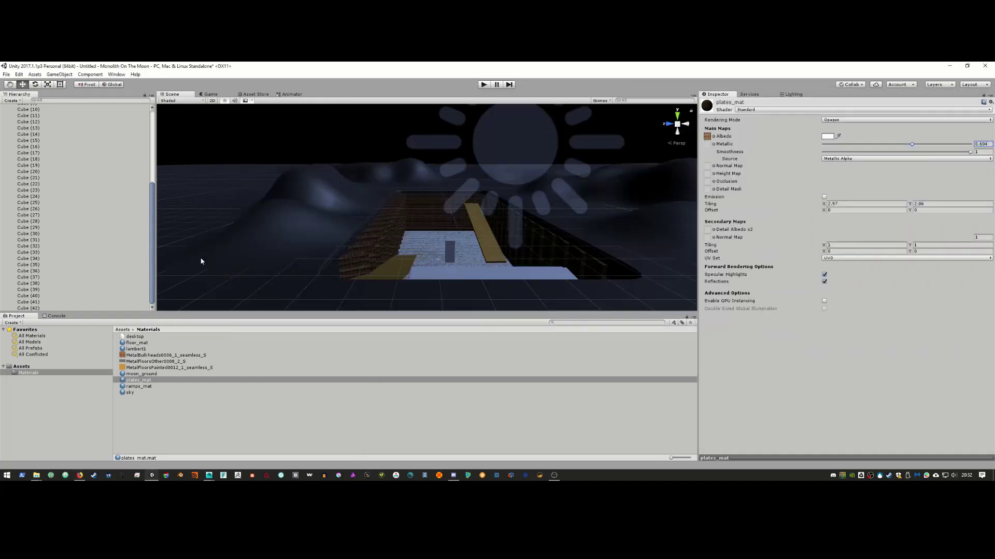
scroll(67, 206, up, 7)
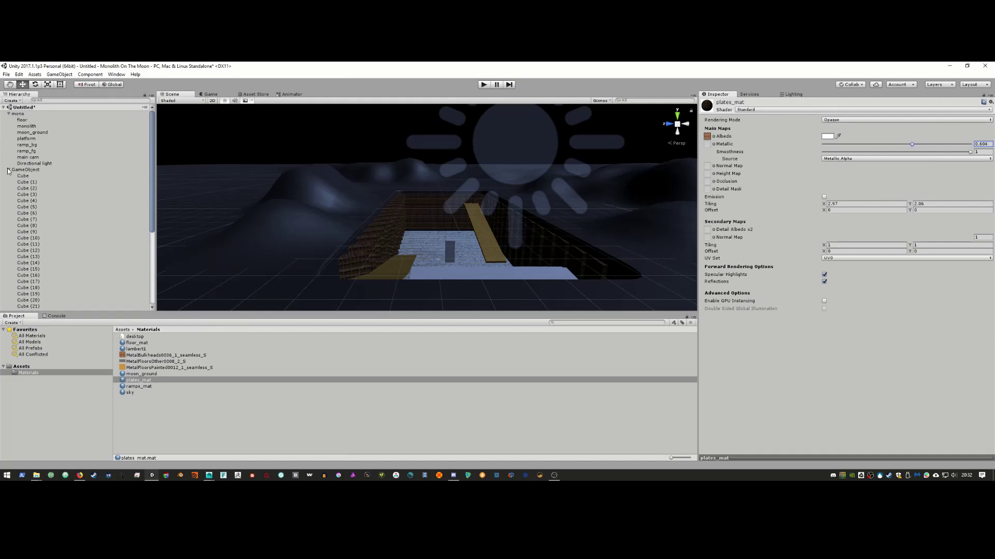
Step: Create a new sphere and scale it down to a small ball
click(8, 169)
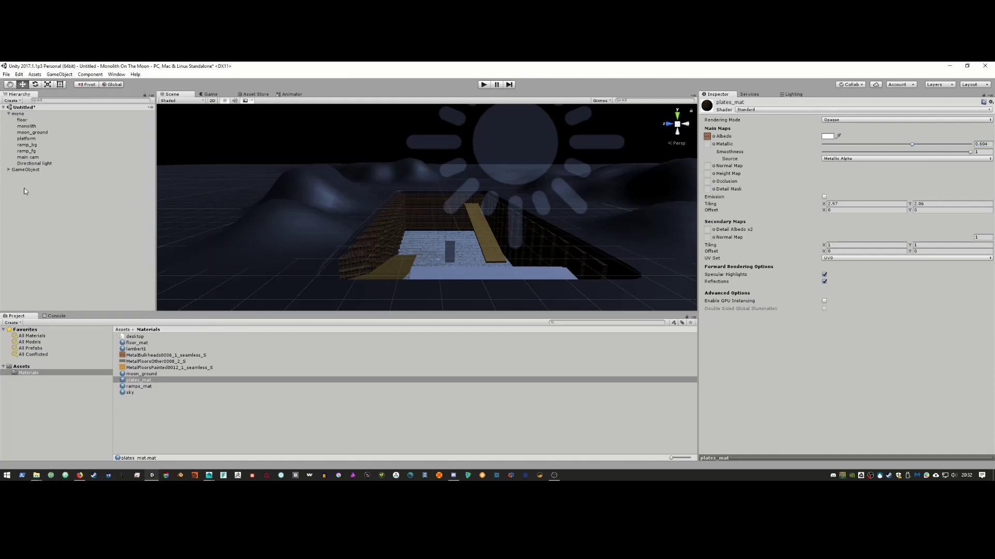
click(59, 74)
mouse_move(60, 100)
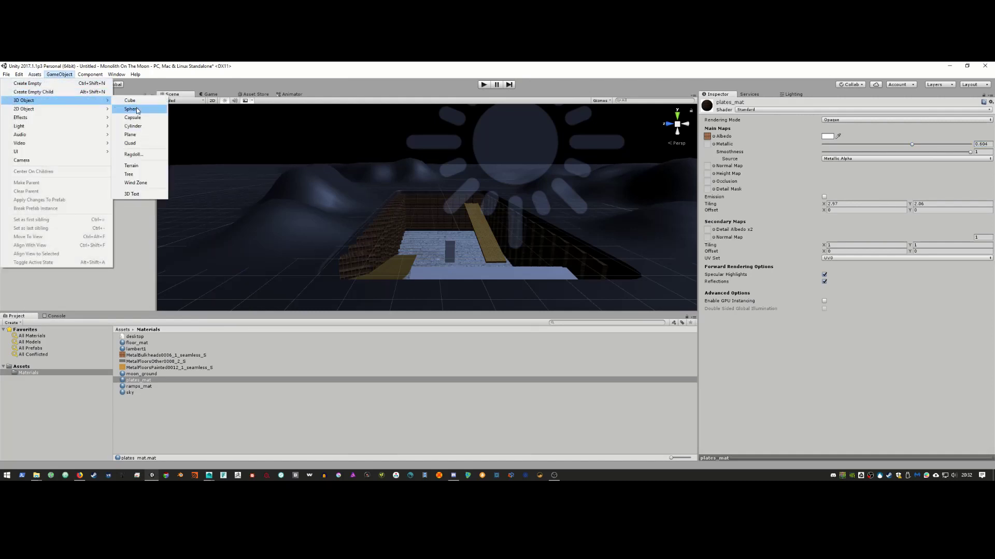
click(131, 109)
drag(427, 208, 388, 226)
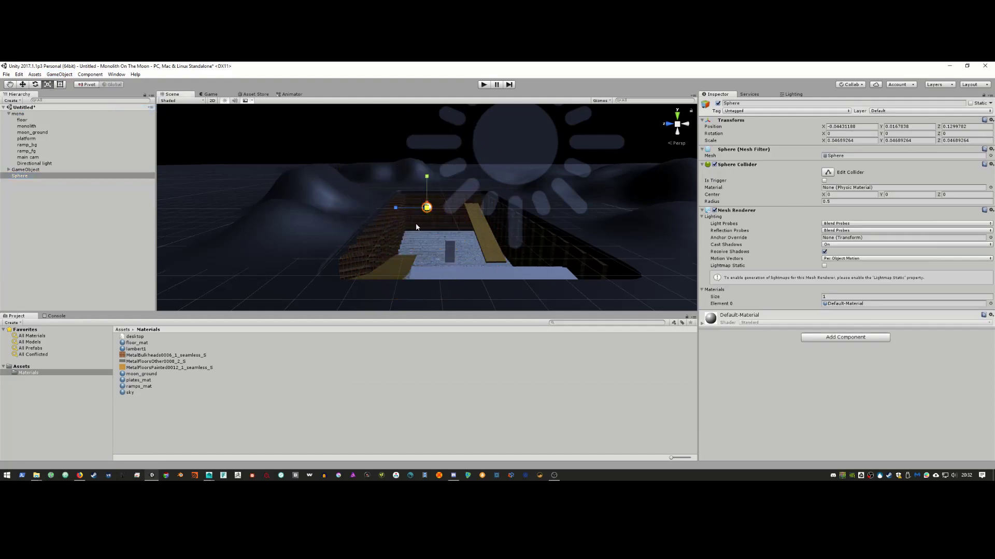
Step: Duplicate the sphere into a row of four small spheres
key(ctrl+d)
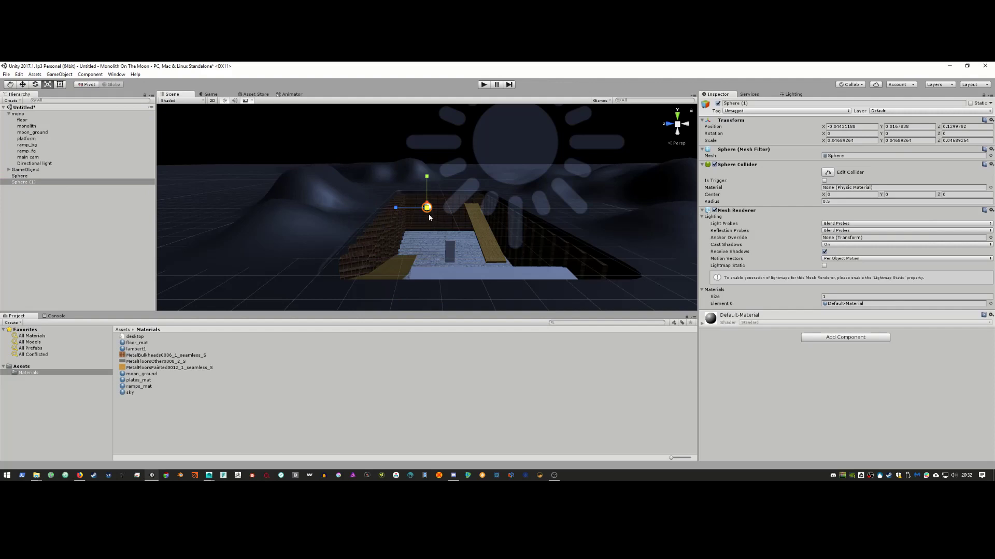
key(w)
drag(415, 209, 428, 209)
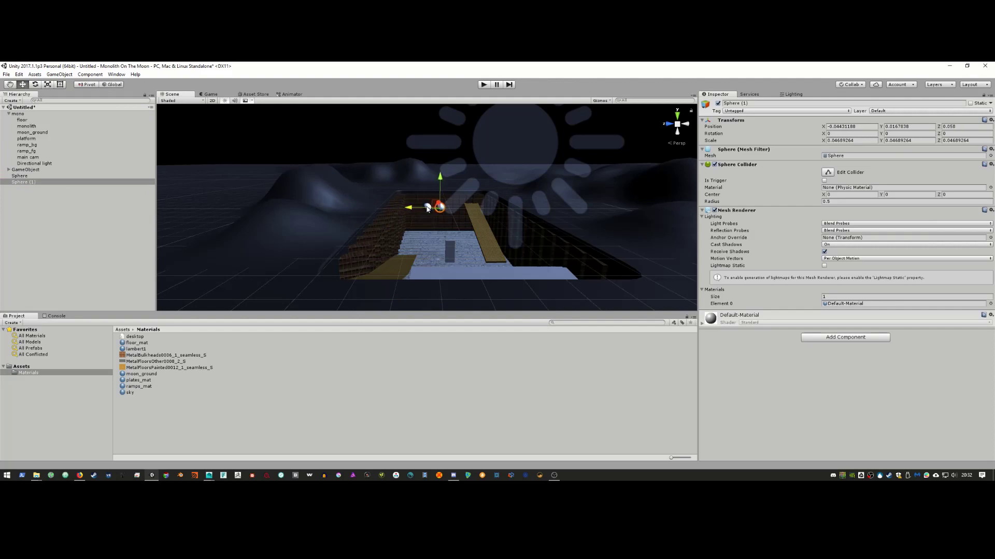
ctrl+click(51, 176)
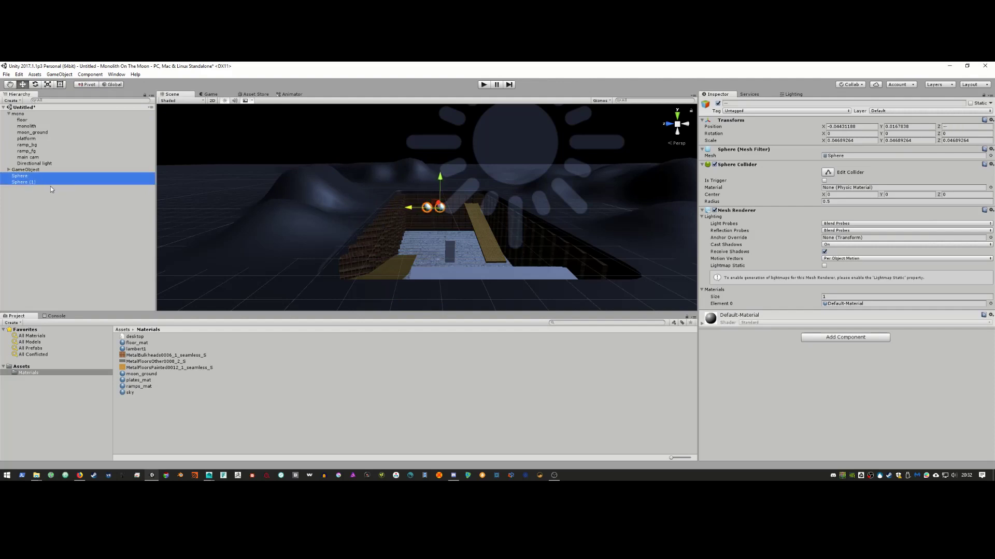
key(ctrl+d)
drag(391, 208, 423, 209)
key(alt+Tab)
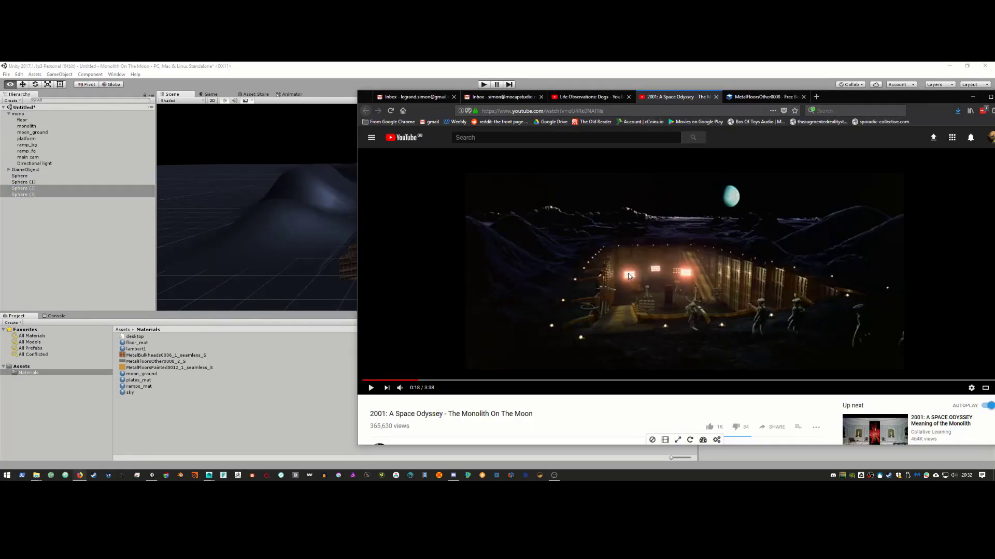
key(alt+Tab)
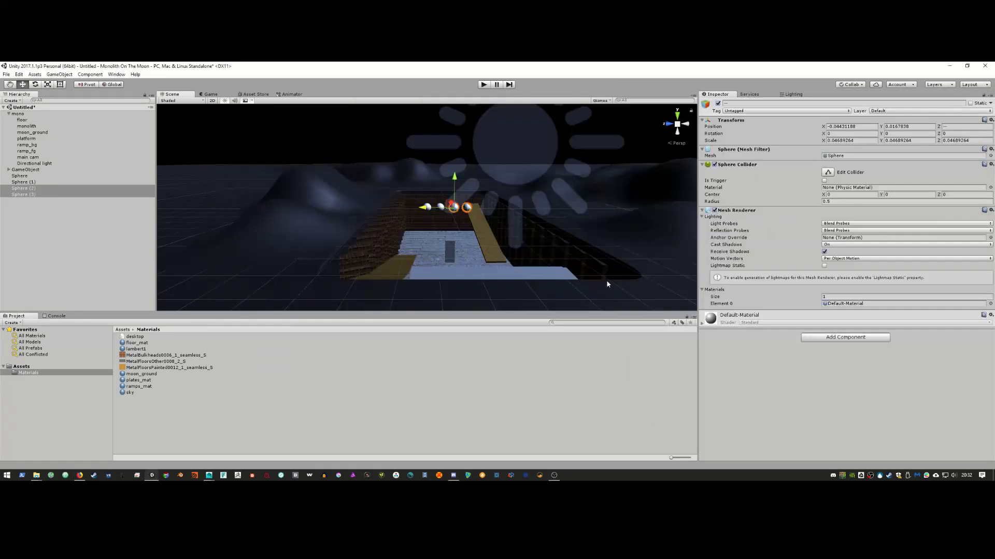
Step: Copy the row twice to form three rows of four, then select all twelve spheres
click(49, 177)
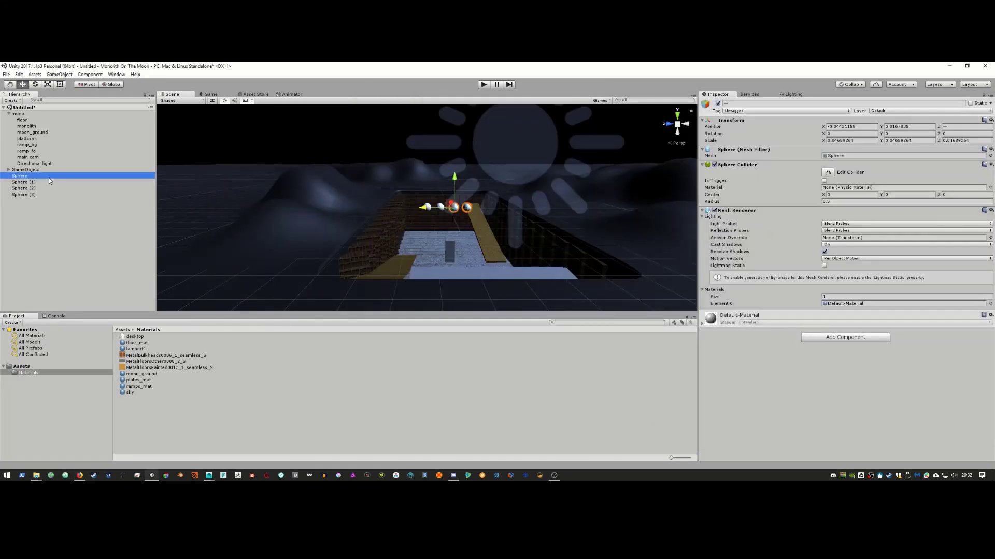
shift+click(50, 195)
key(ctrl+d)
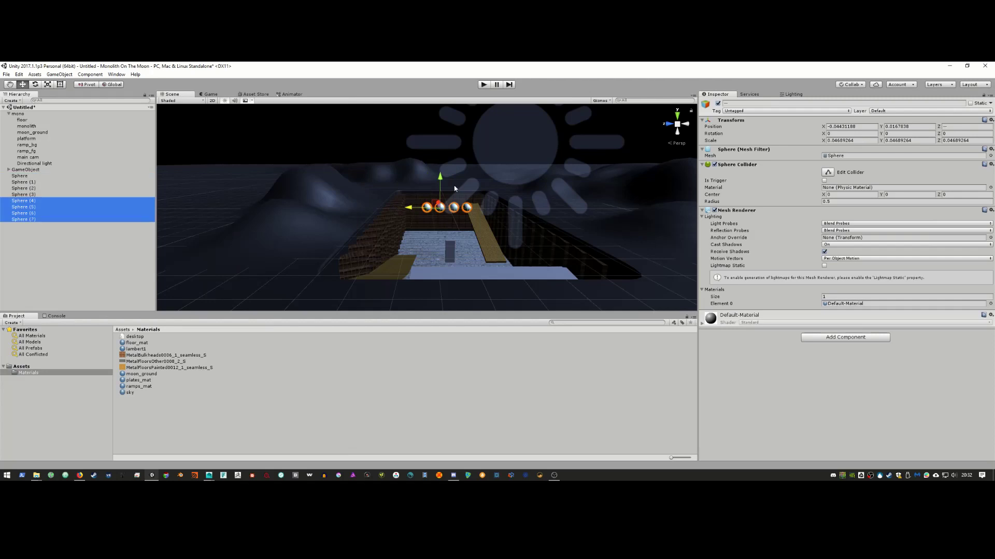
drag(439, 179, 457, 197)
key(ctrl+d)
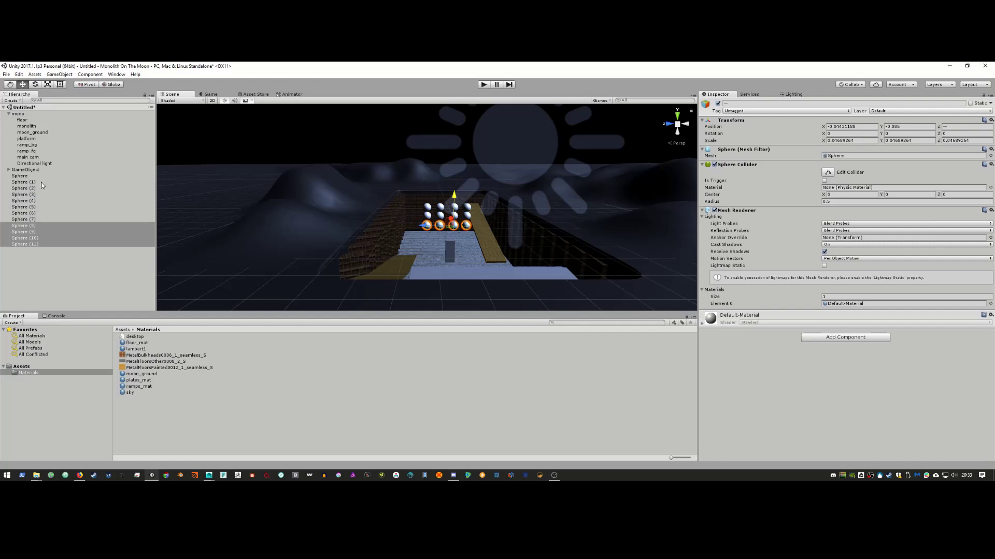
click(39, 176)
shift+click(35, 247)
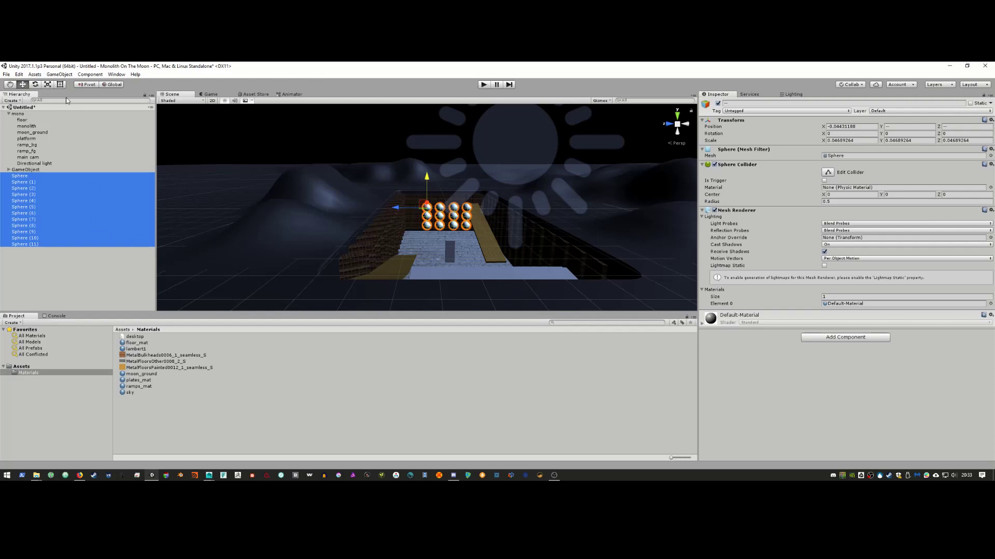
Step: Create an empty GameObject (1) and parent Sphere through Sphere (11) under it
click(59, 74)
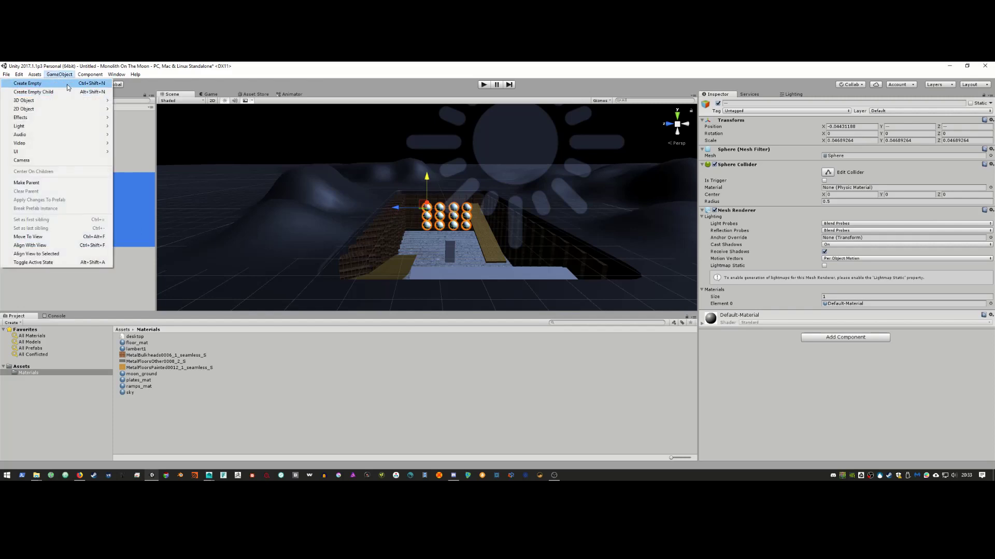
click(68, 84)
click(21, 179)
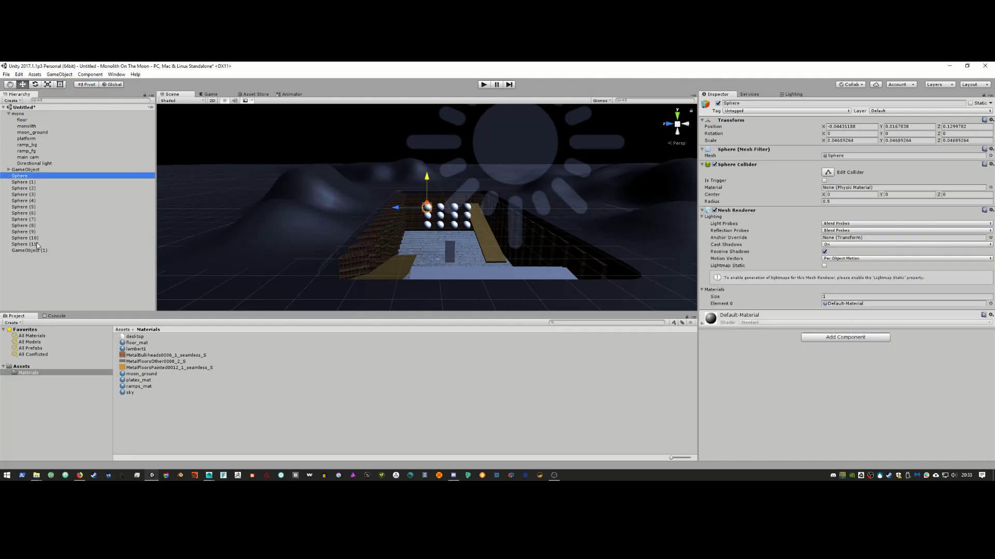
shift+click(33, 244)
drag(32, 244, 32, 250)
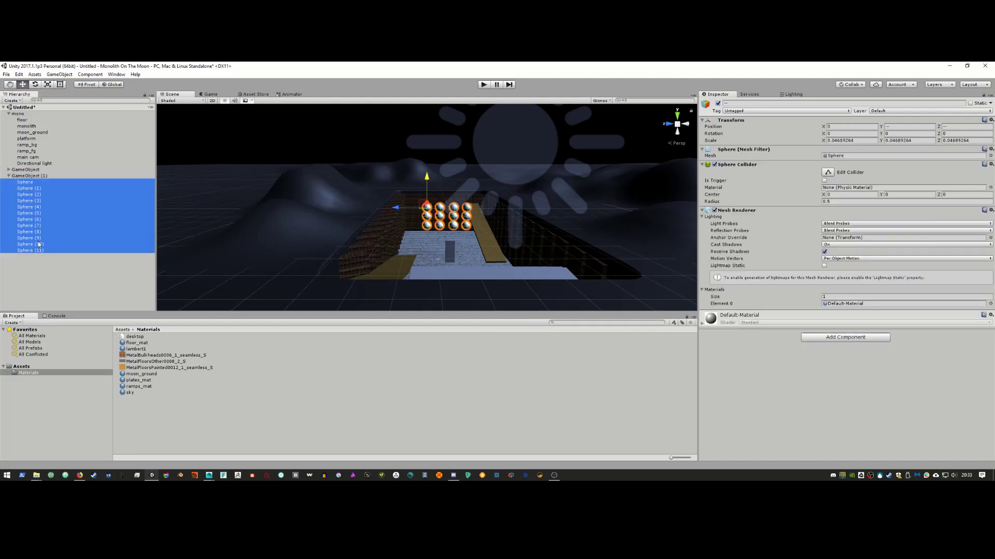
click(36, 176)
click(8, 176)
Step: Scale the GameObject (1) cluster to about 0.377 and raise it slightly, then preview through the camera
key(r)
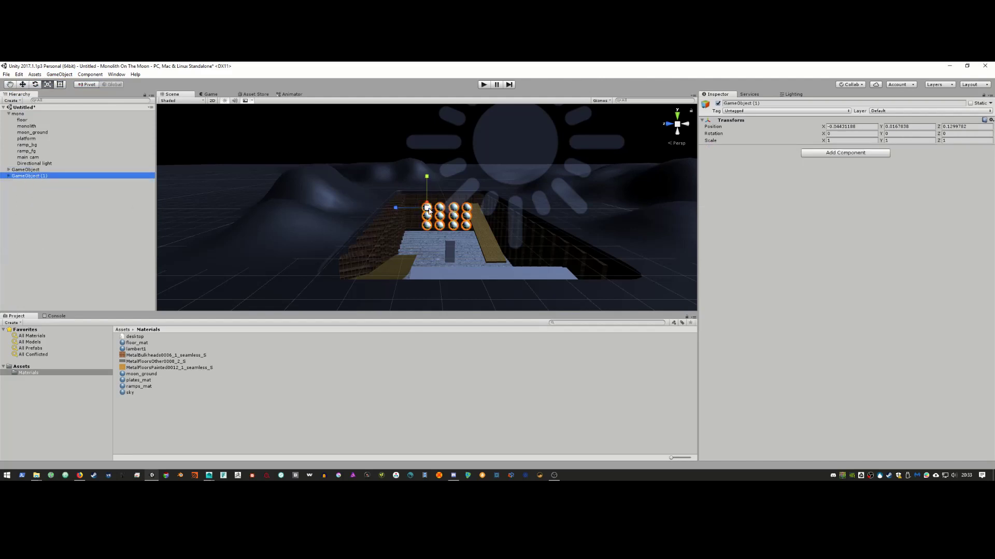
drag(427, 209, 409, 217)
key(w)
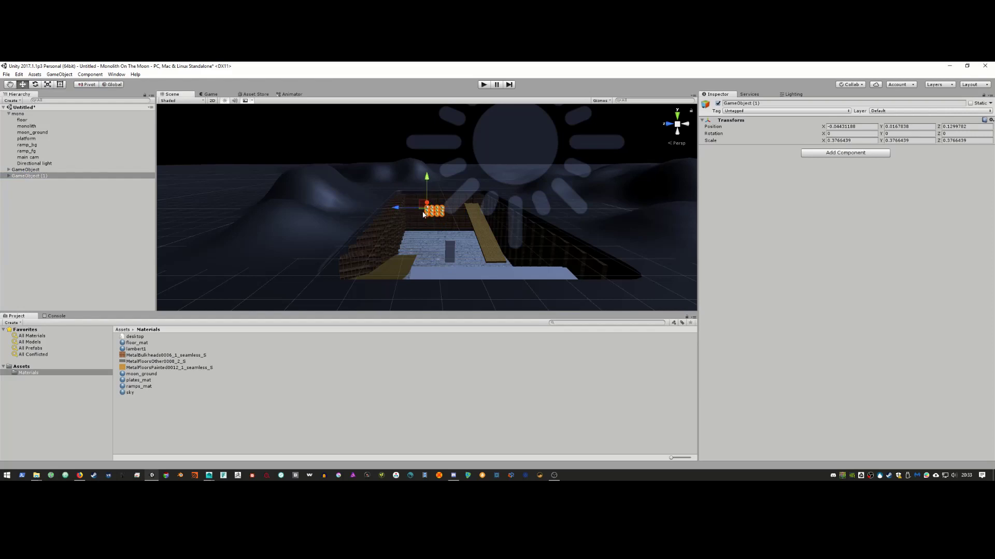
alt+drag(430, 205, 326, 184)
alt+drag(327, 184, 273, 203)
drag(397, 166, 338, 240)
key(alt+Tab)
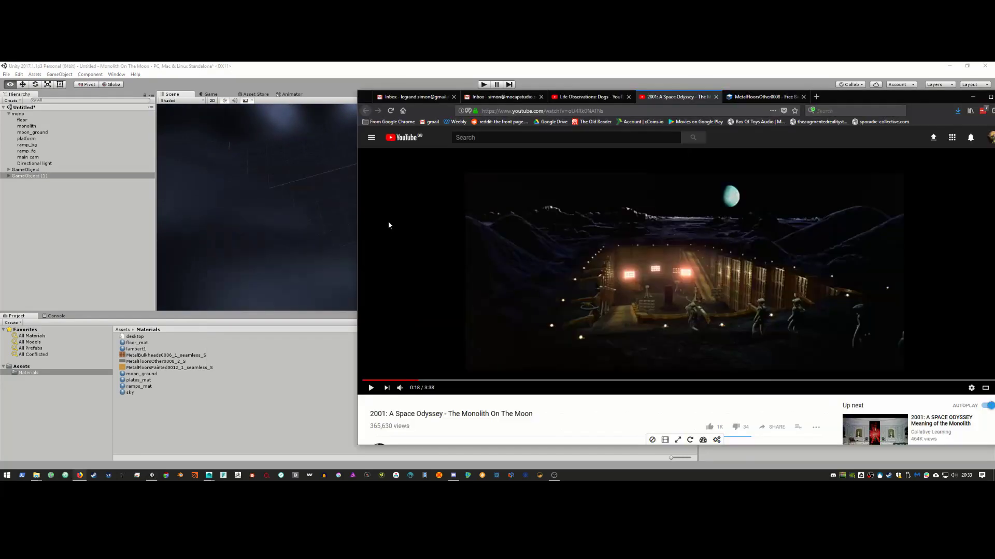
key(alt+Tab)
alt+drag(389, 225, 429, 204)
click(209, 94)
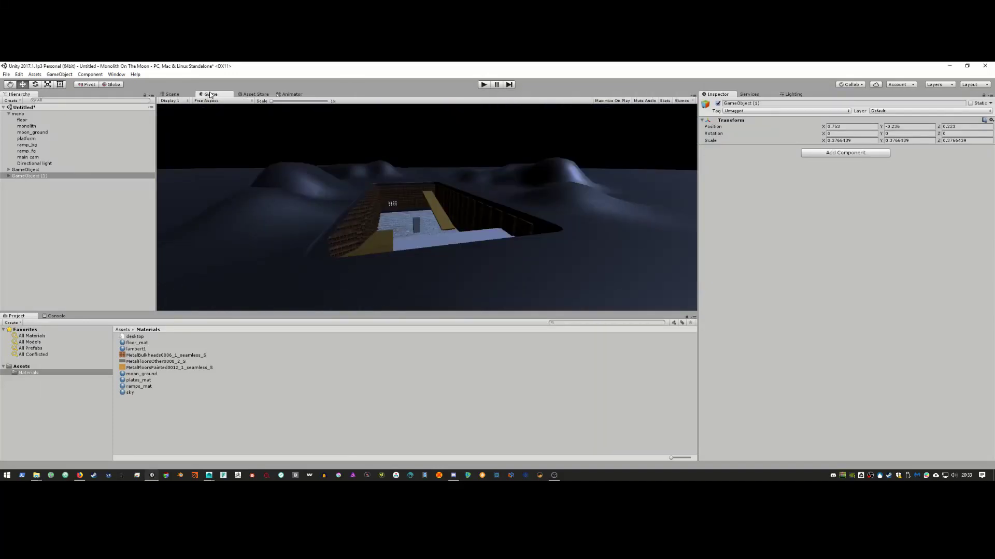
Step: Duplicate GameObject (1) twice and move GameObject (2) and (3) to new spots along the wall
click(172, 94)
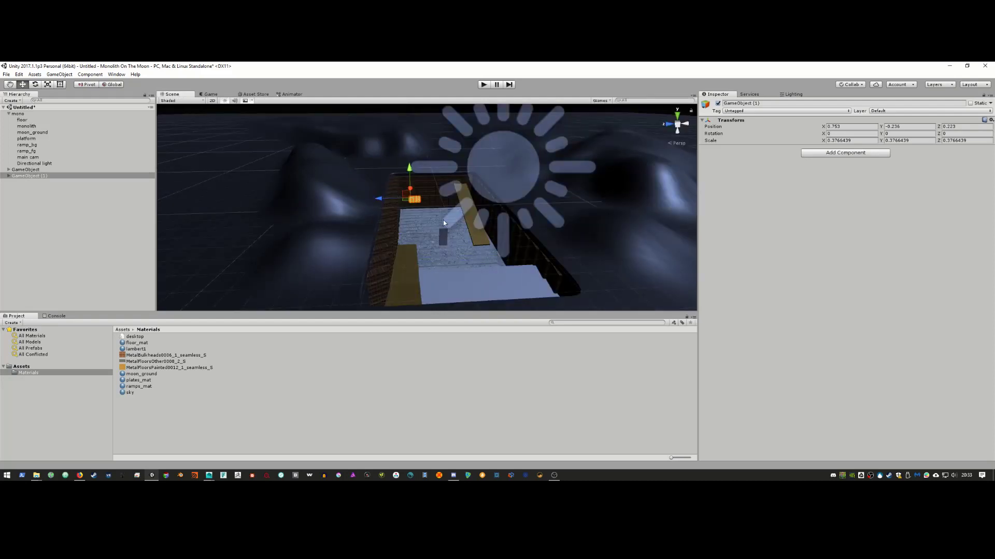
click(31, 176)
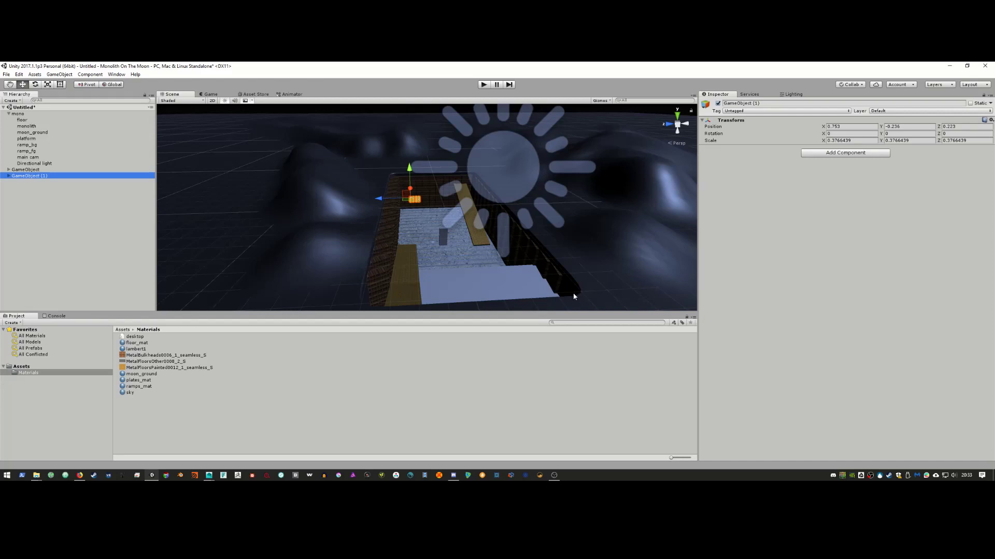
key(alt+Tab)
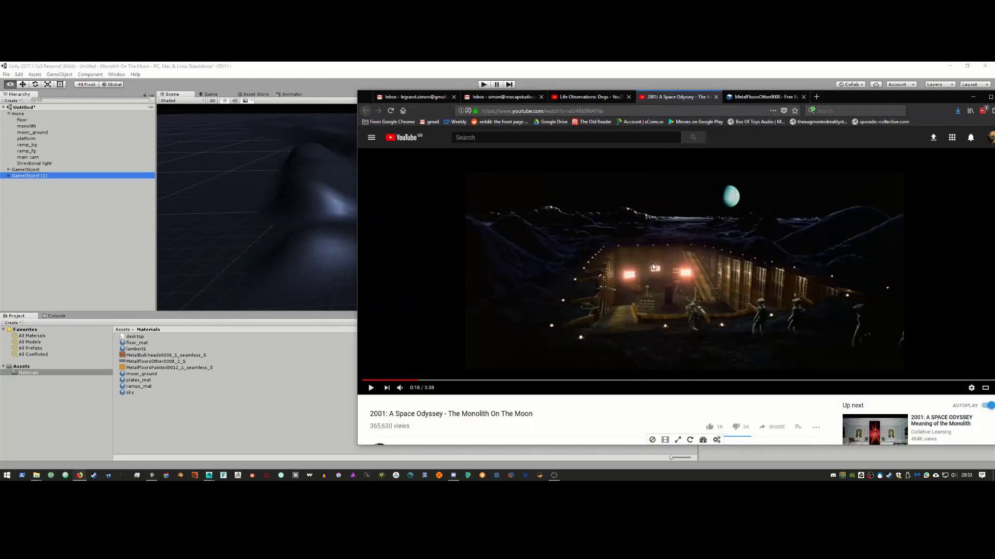
key(alt+Tab)
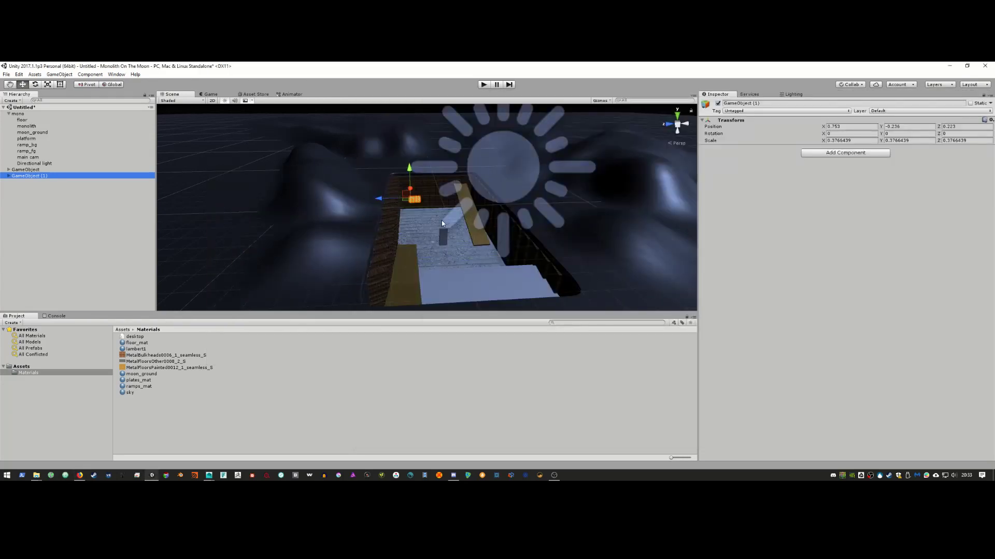
key(ctrl+d)
drag(391, 200, 433, 172)
key(ctrl+d)
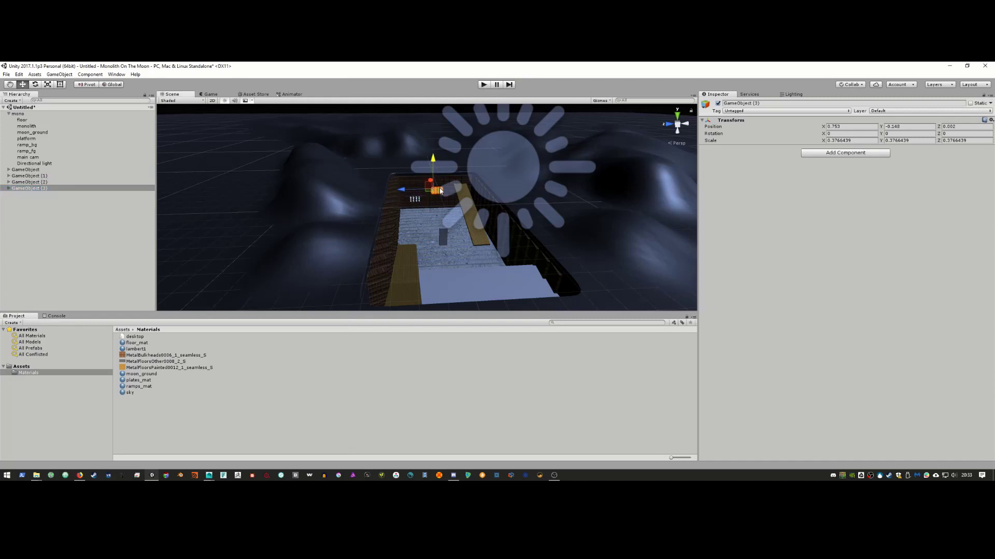
click(434, 182)
click(434, 182)
drag(435, 182, 420, 254)
Step: Check the three clusters through the game camera and nudge GameObject (2) to 0.753, -0.172, 0.037
click(66, 183)
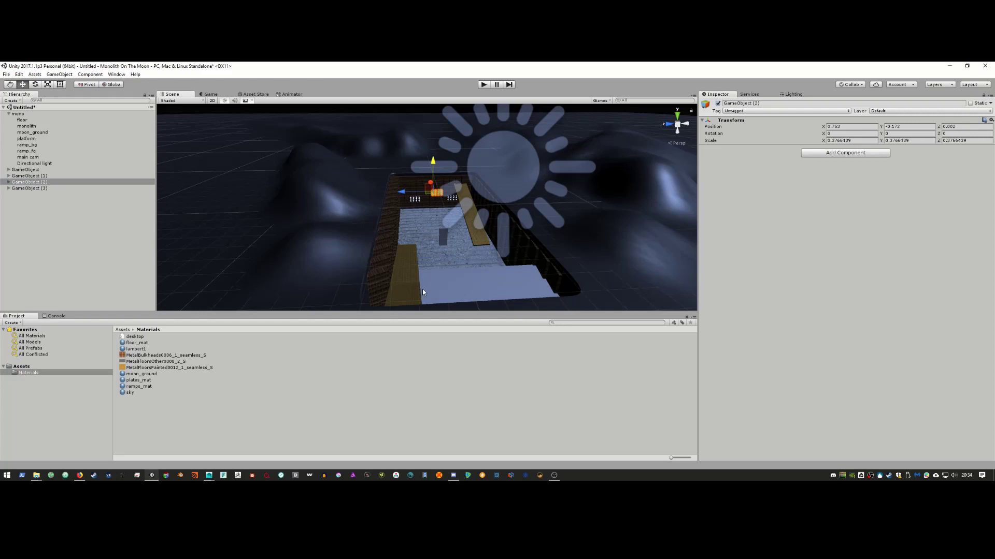
click(45, 177)
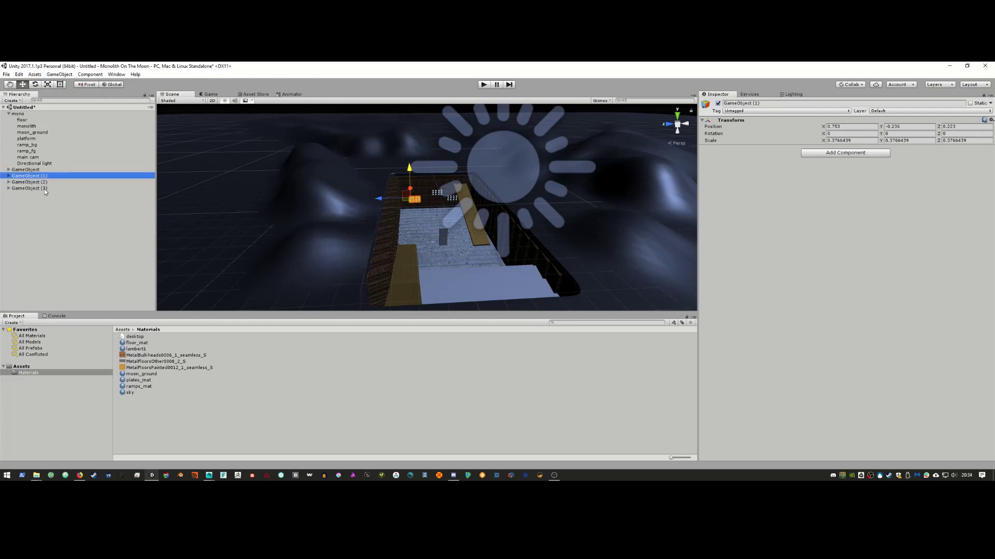
click(44, 192)
scroll(390, 133, down, 3)
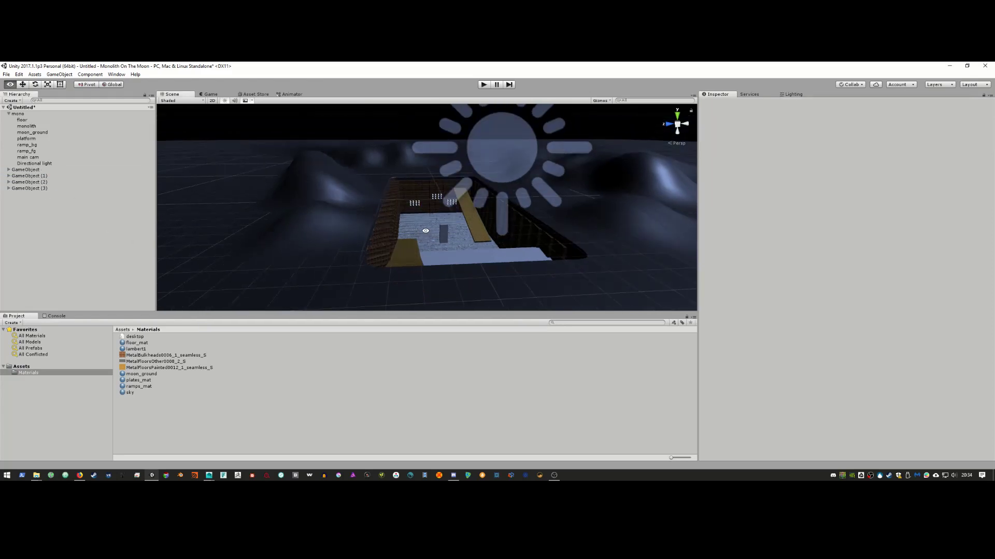
click(213, 95)
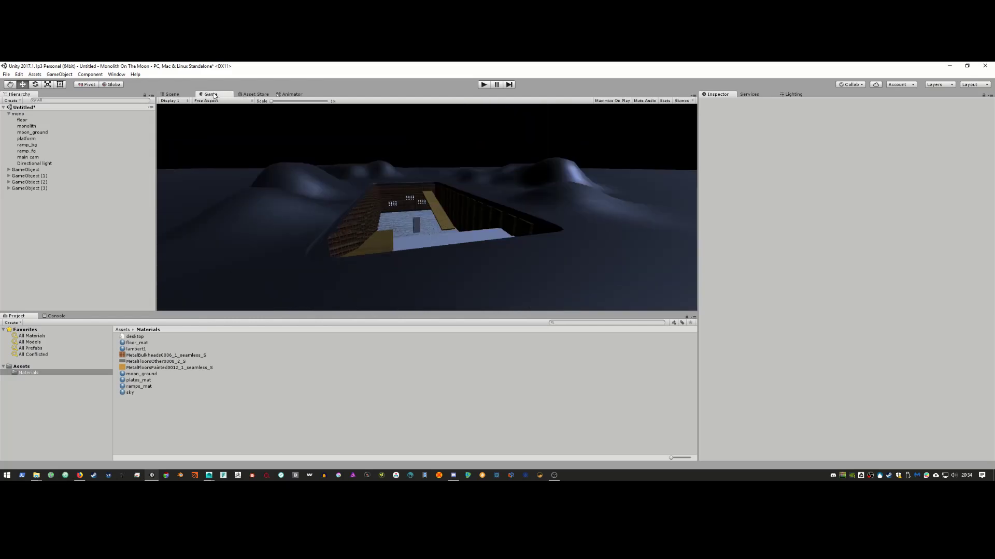
key(alt+Tab)
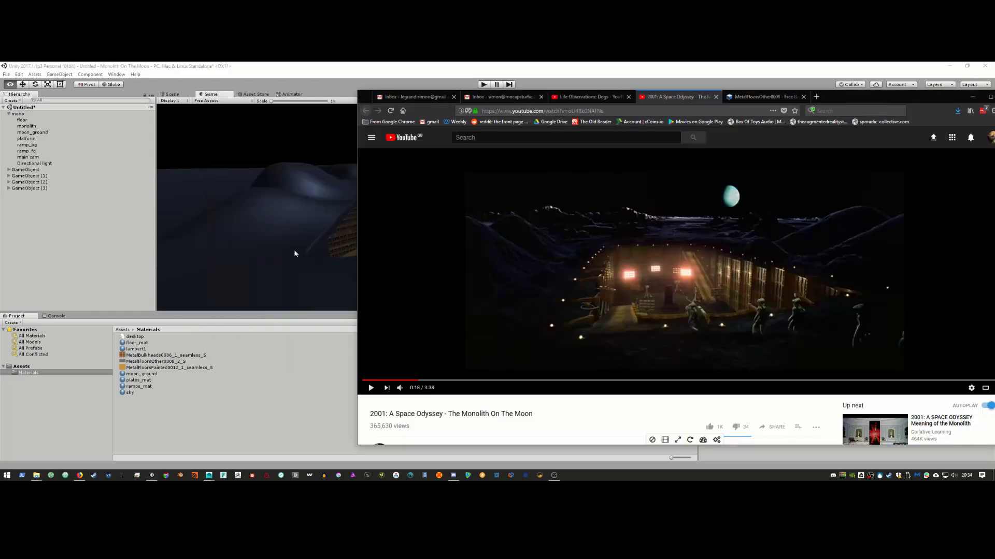
key(alt+Tab)
click(48, 183)
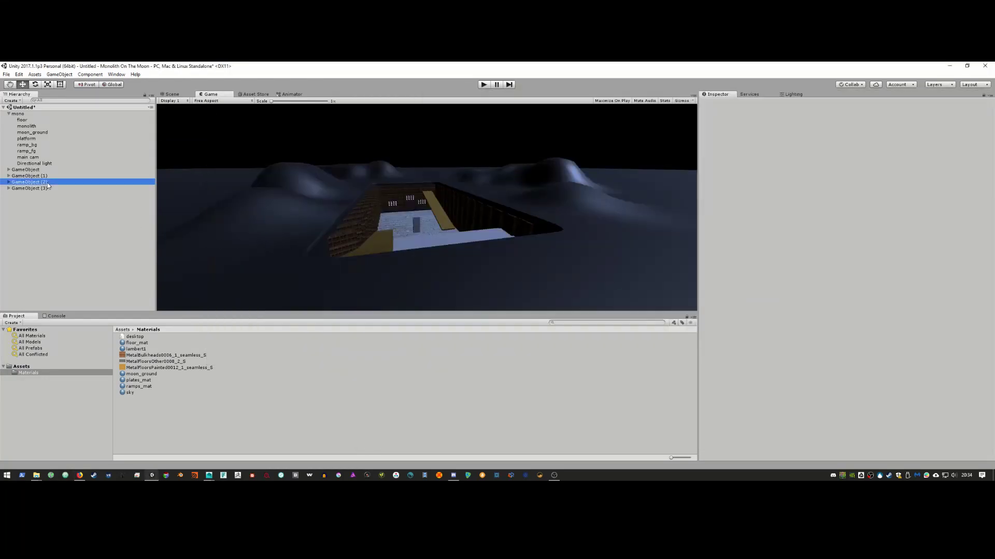
click(171, 94)
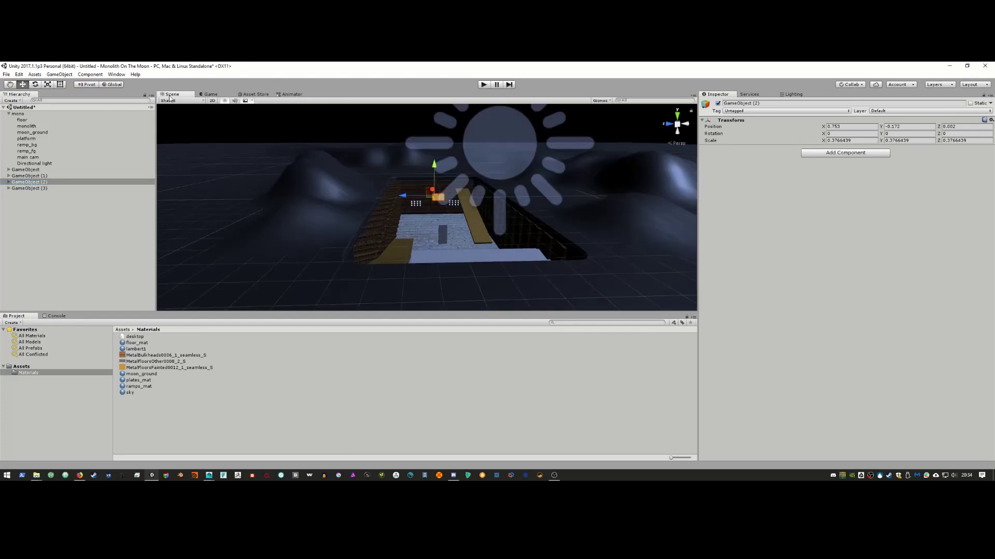
drag(412, 186, 407, 200)
key(alt+Tab)
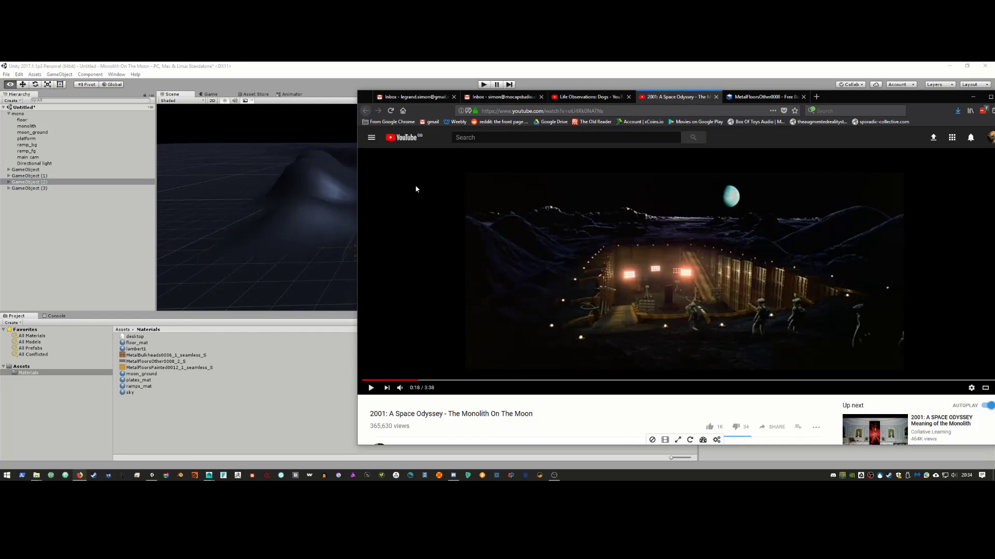
key(alt+Tab)
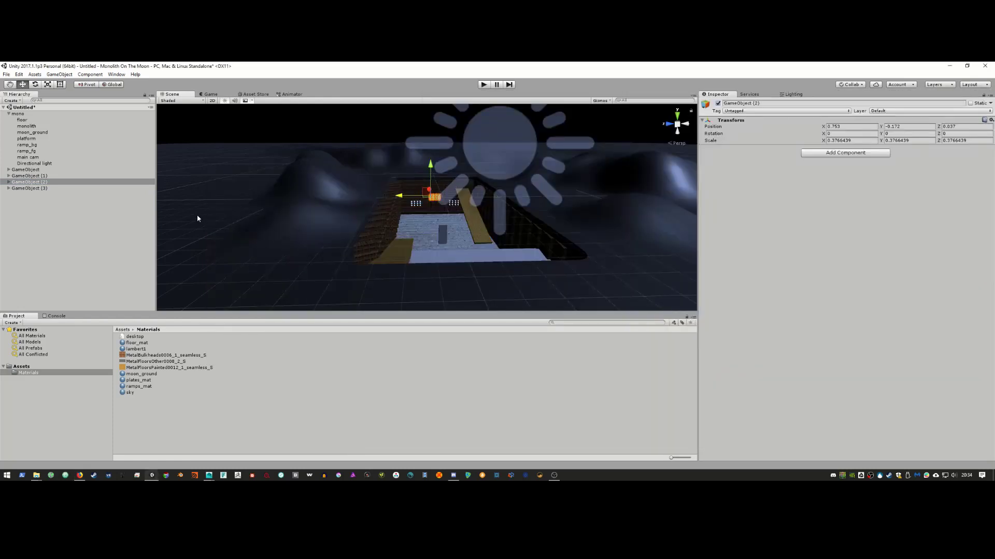
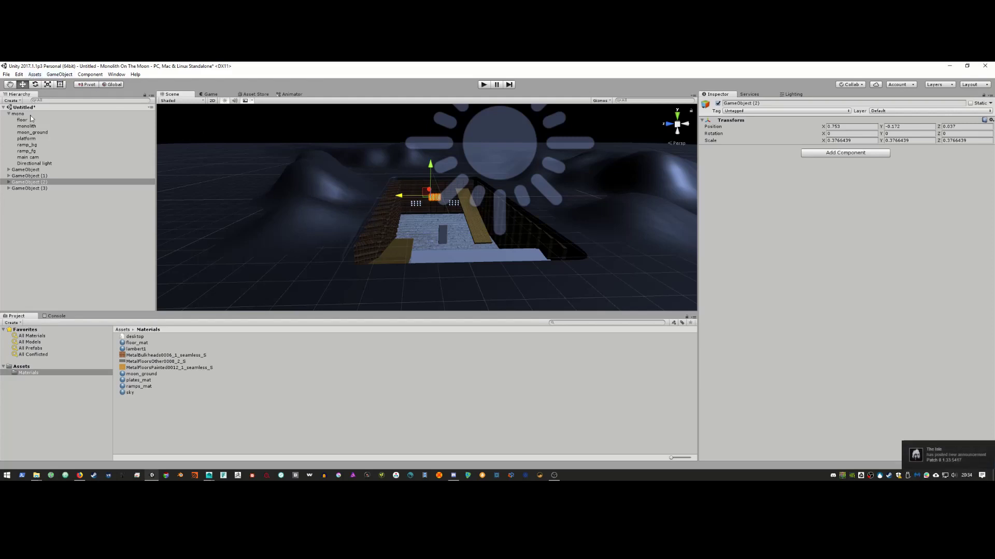
Step: Create a new Spotlight from the GameObject > Light menu and drag it toward GameObject (1)
click(9, 176)
click(31, 176)
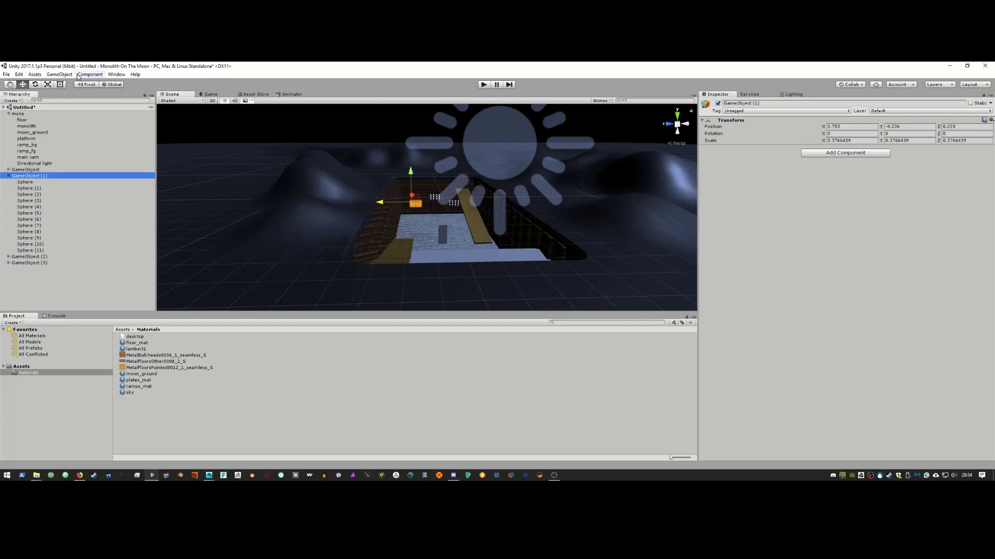
click(59, 75)
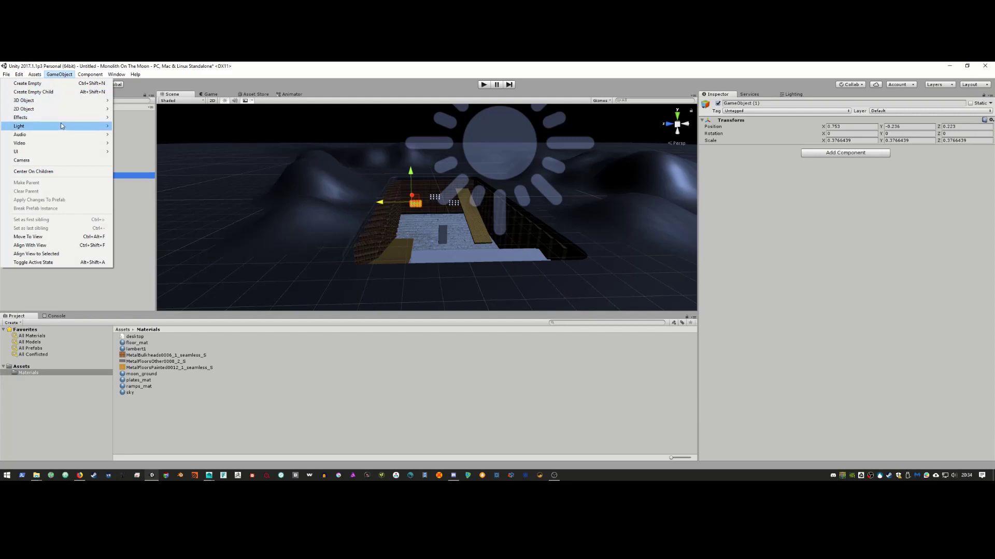
mouse_move(98, 126)
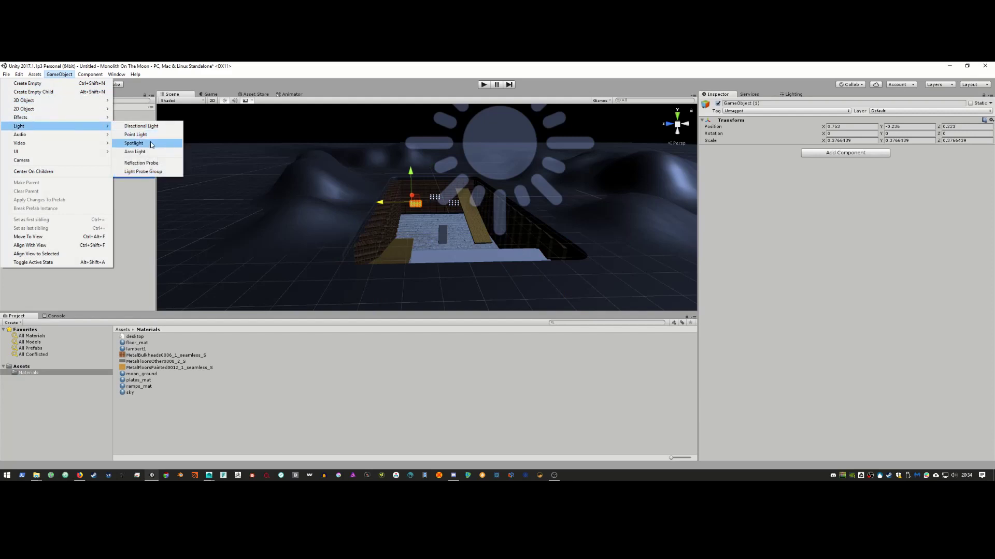
click(152, 144)
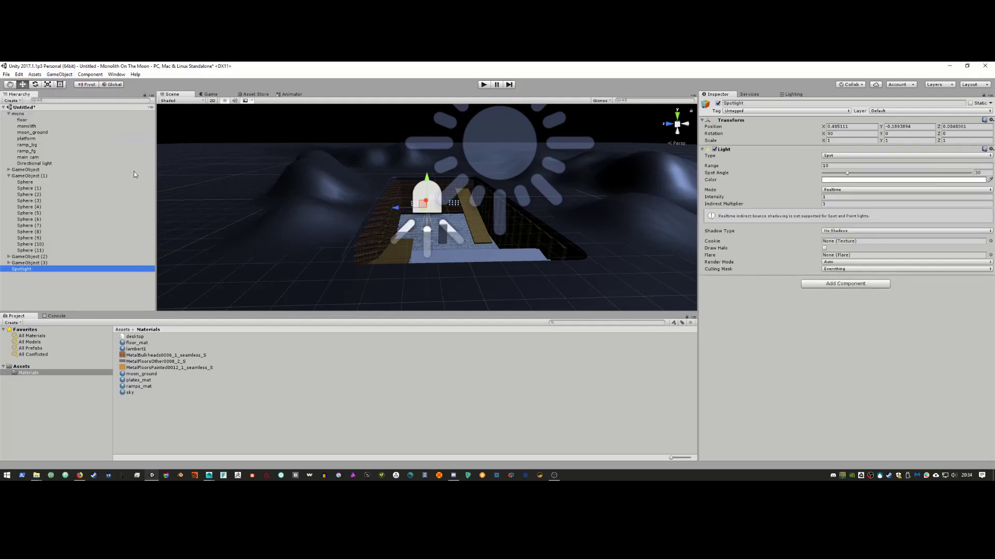
drag(32, 270, 32, 171)
scroll(54, 189, up, 10)
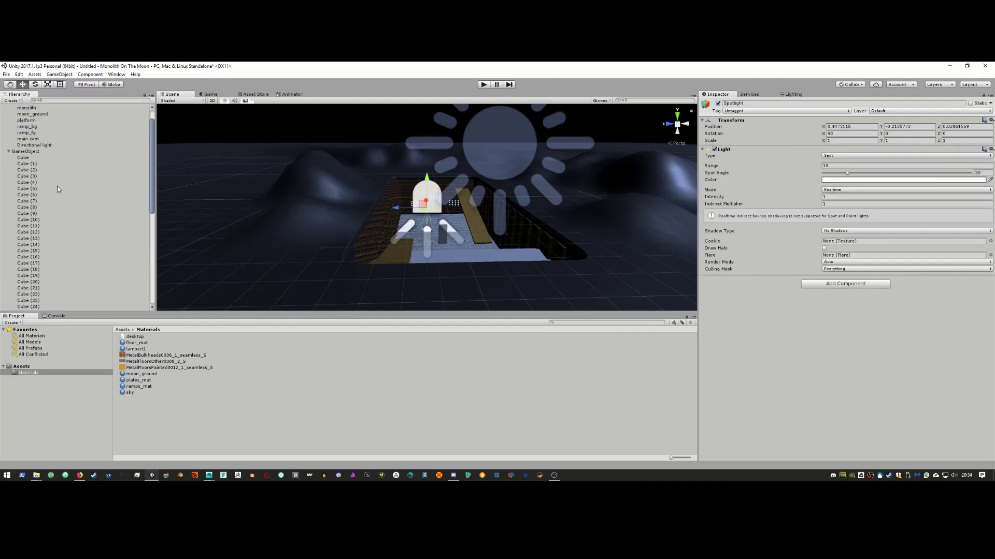
Step: Delete the GameObject (2) and GameObject (3) groups, undoing an accidental deletion of GameObject (1)
click(9, 171)
click(9, 169)
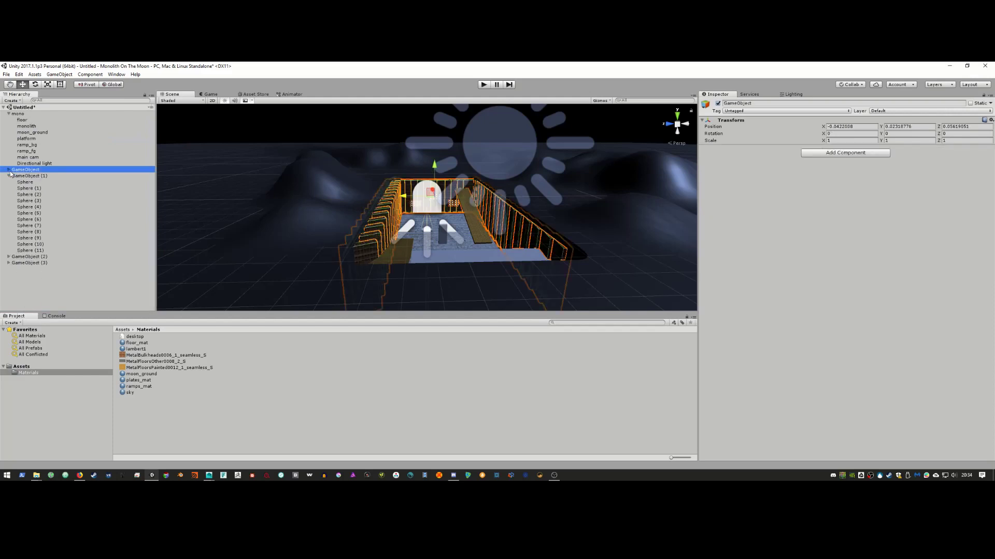
click(29, 177)
key(Delete)
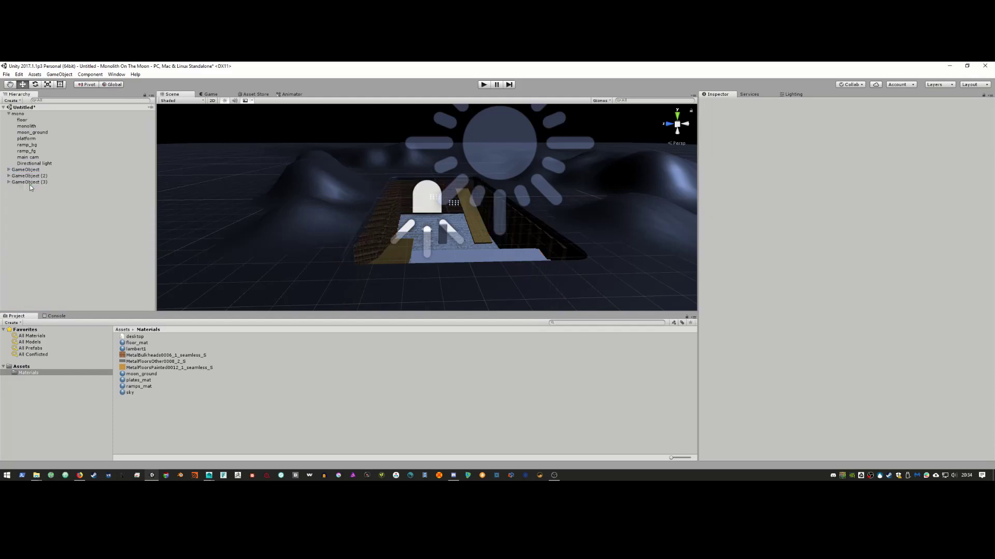
click(31, 177)
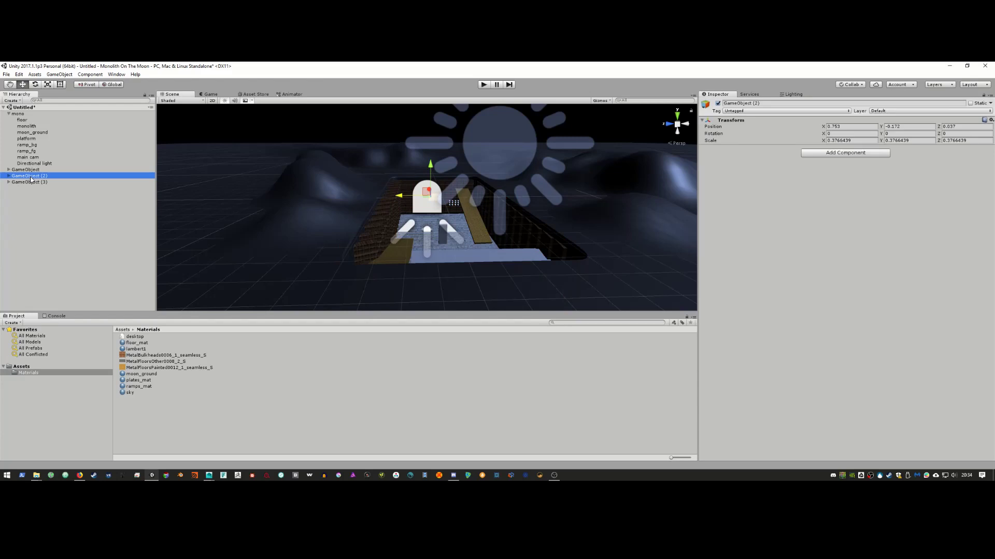
key(ctrl+z)
key(ctrl+z)
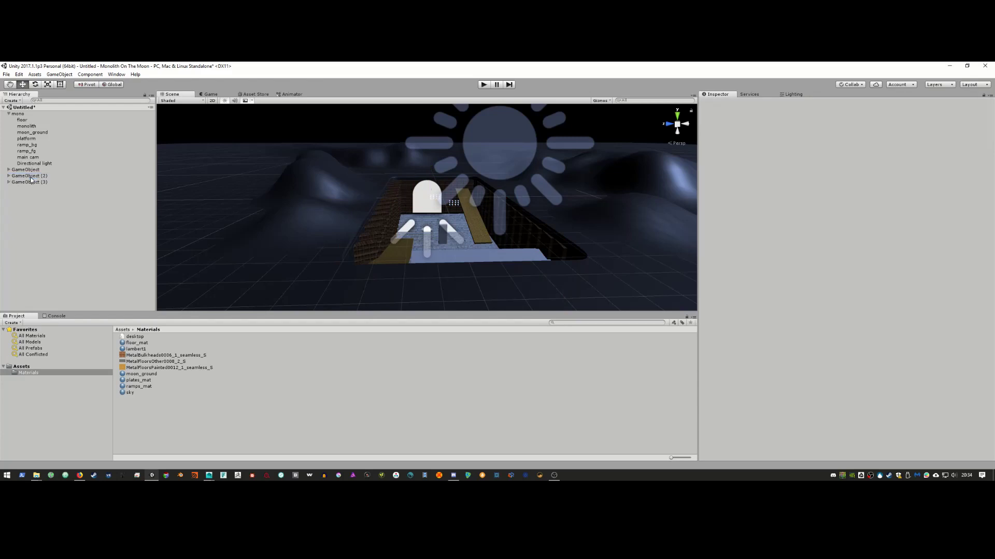
click(8, 177)
click(24, 182)
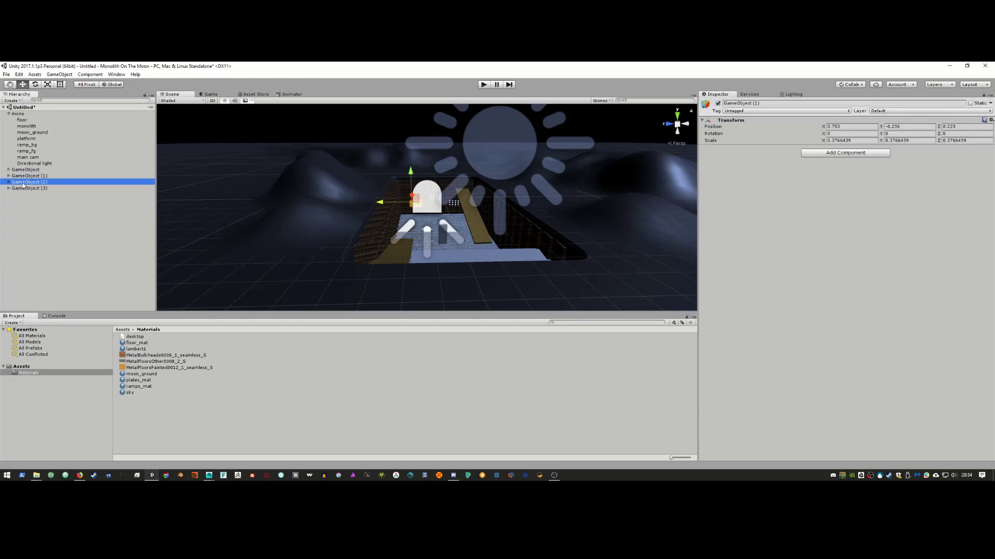
key(Delete)
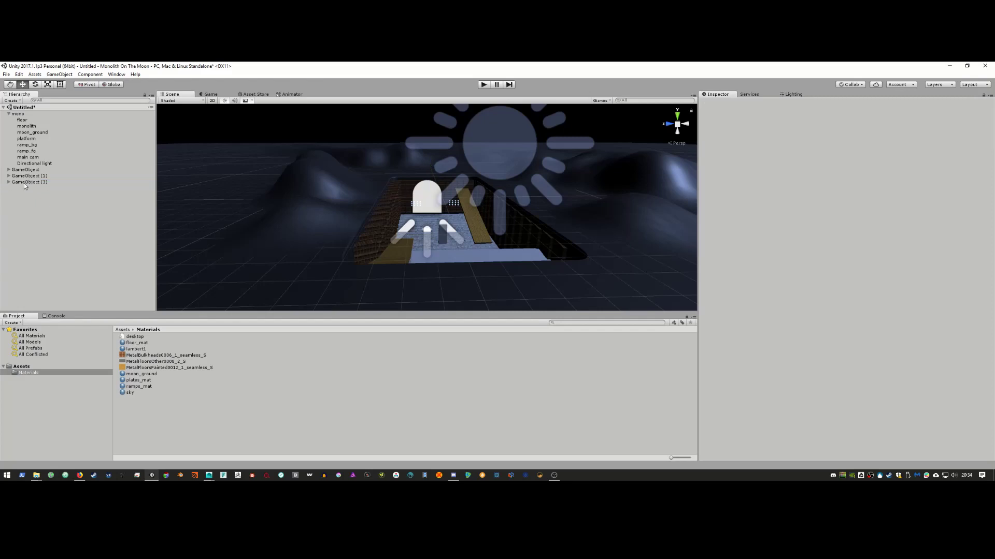
click(23, 183)
key(Delete)
Step: Nest the Spotlight inside GameObject (1) alongside the spheres
click(27, 176)
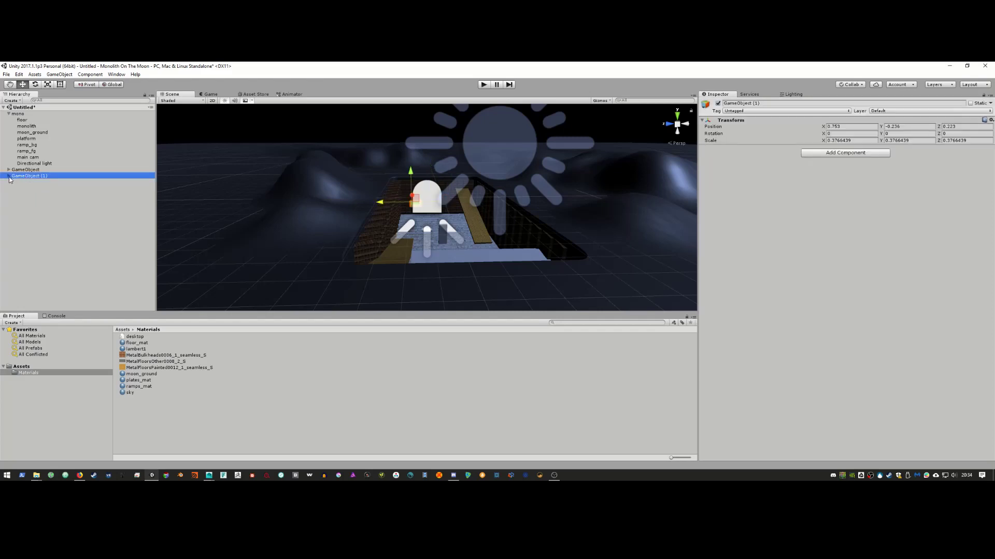
click(9, 176)
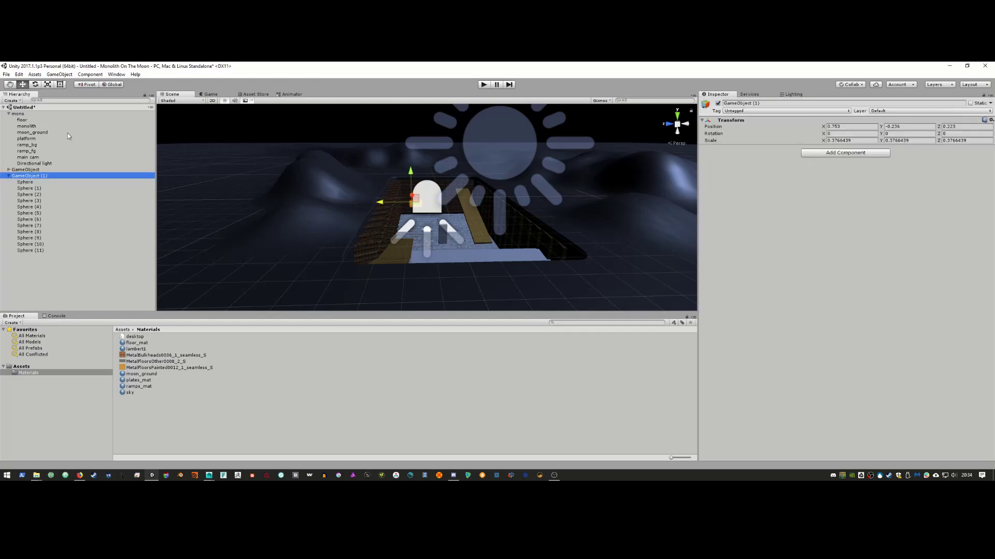
click(15, 170)
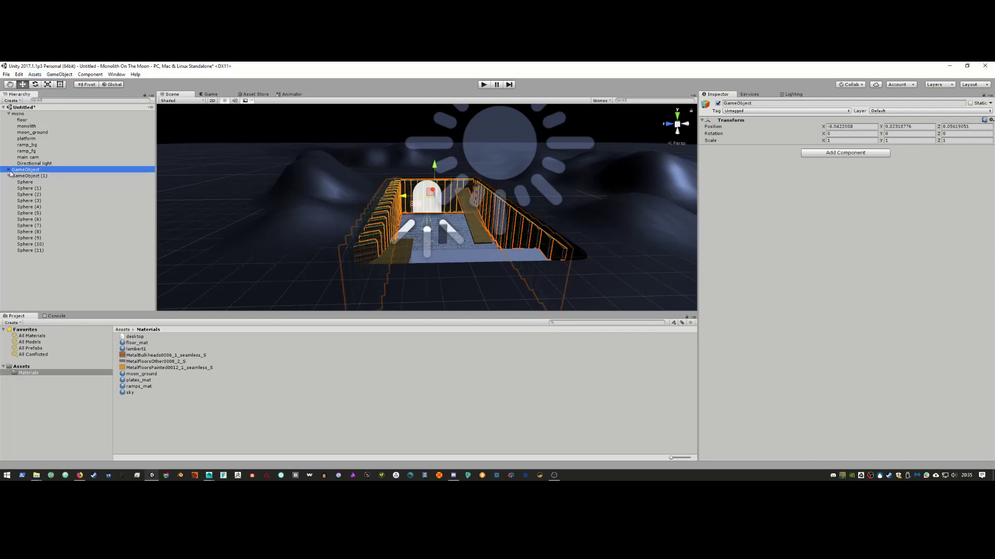
click(9, 170)
scroll(56, 207, down, 10)
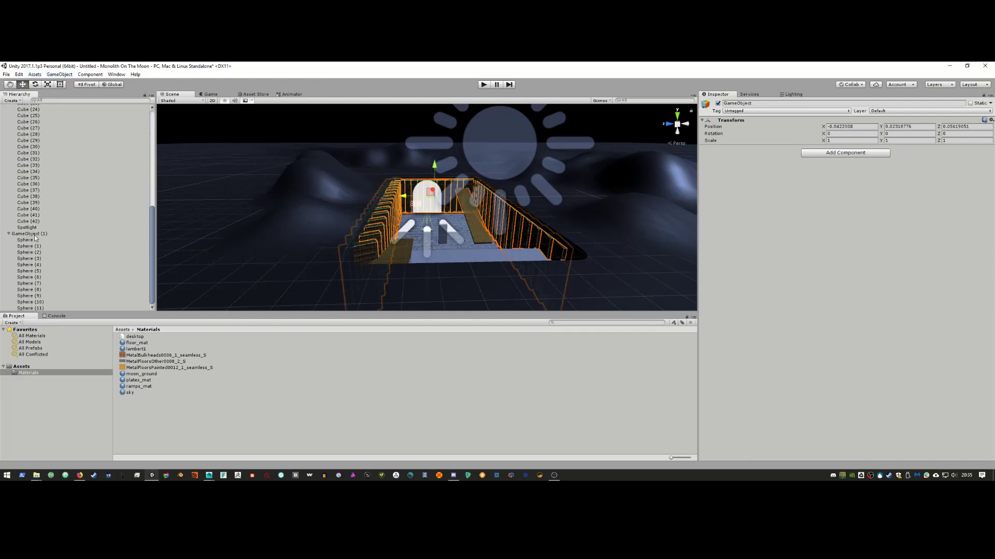
drag(35, 238, 32, 238)
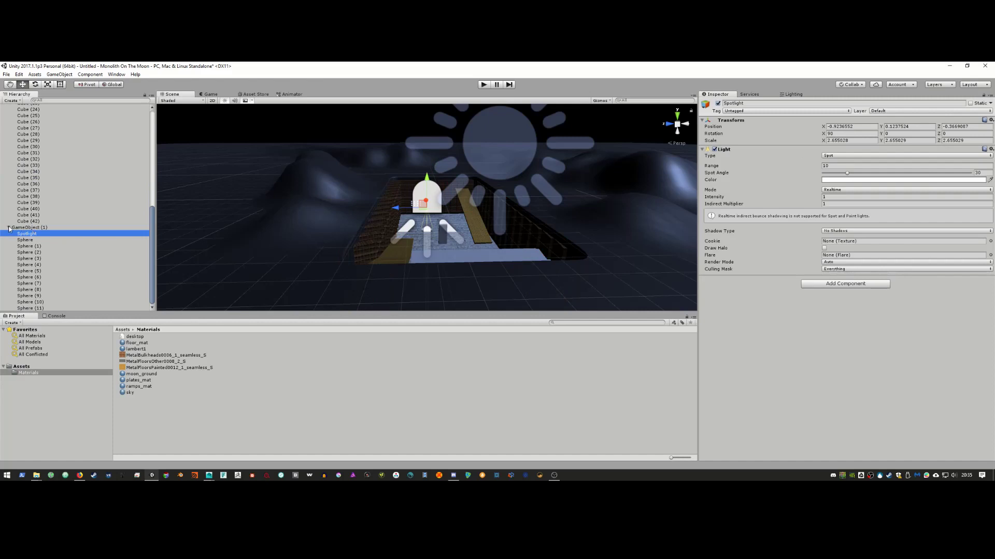
scroll(39, 196, up, 10)
click(9, 151)
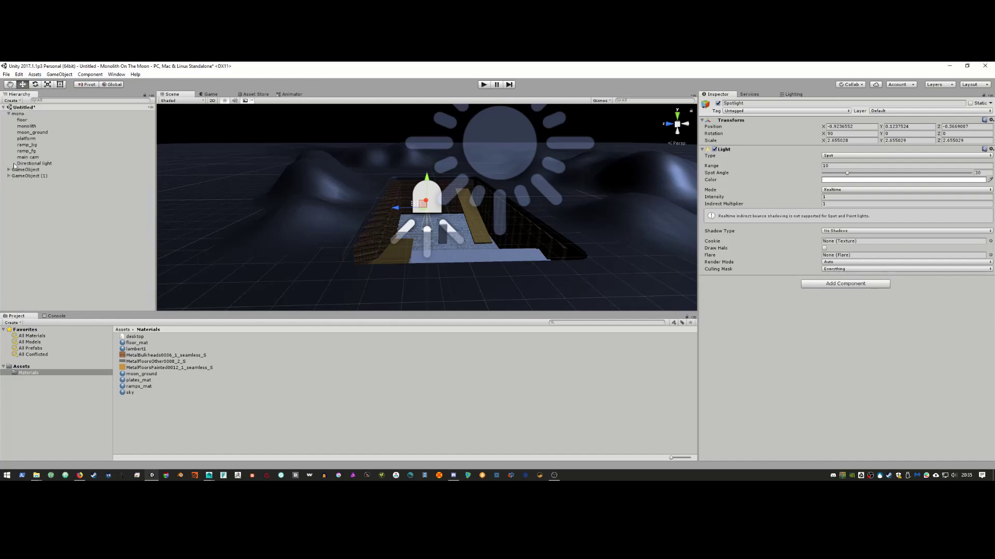
Step: Rotate the Spotlight so it points down toward the stairs
click(31, 175)
click(8, 177)
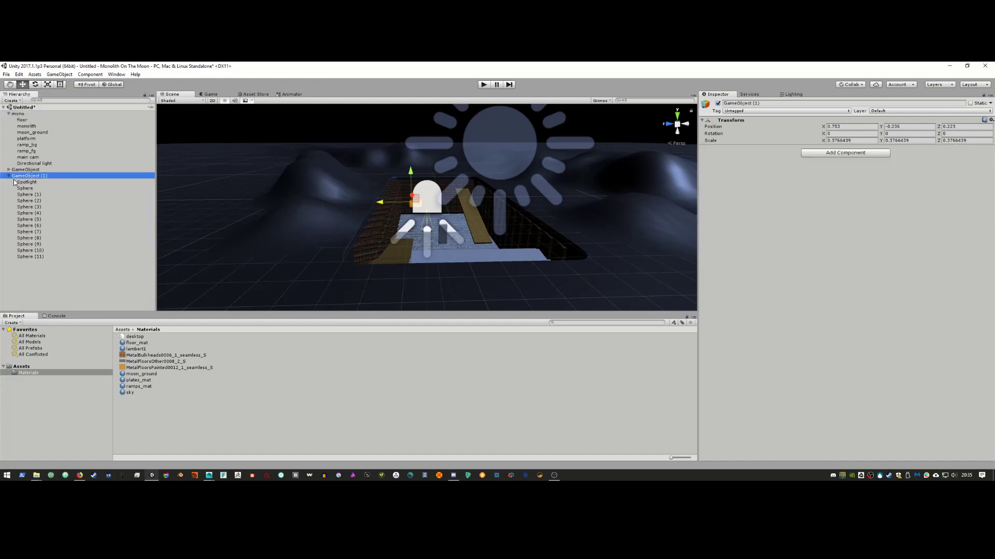
click(27, 183)
key(e)
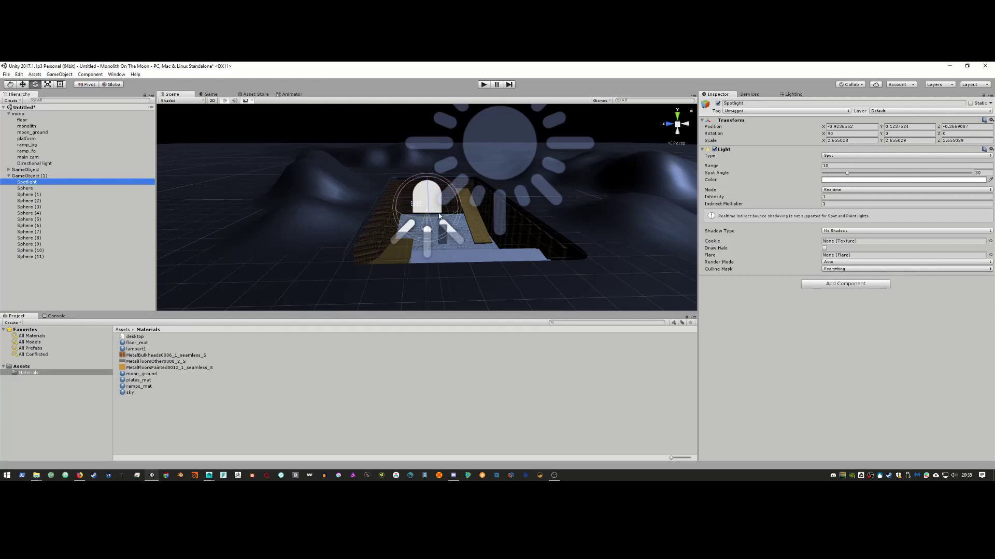
drag(429, 209, 429, 195)
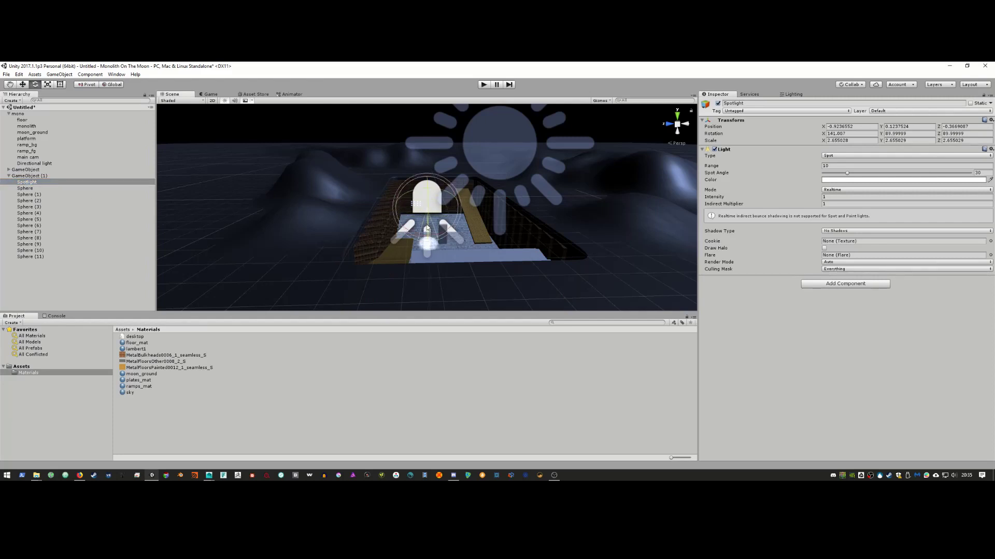
drag(428, 227, 334, 220)
Step: Move the Spotlight above the stairs and widen its Spot Angle to 179
key(w)
alt+right_drag(334, 220, 362, 197)
click(342, 197)
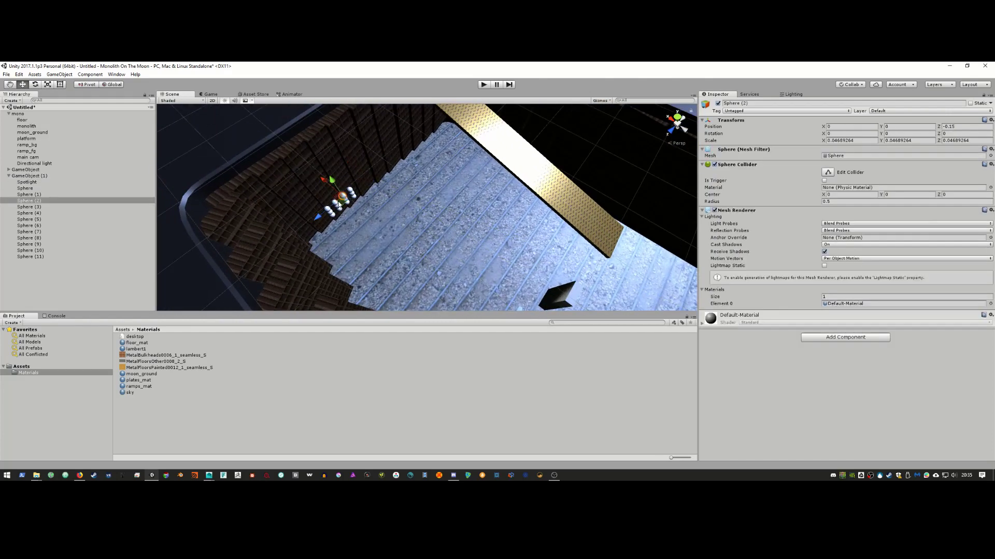
click(342, 205)
drag(349, 199, 449, 190)
alt+right_drag(450, 189, 549, 254)
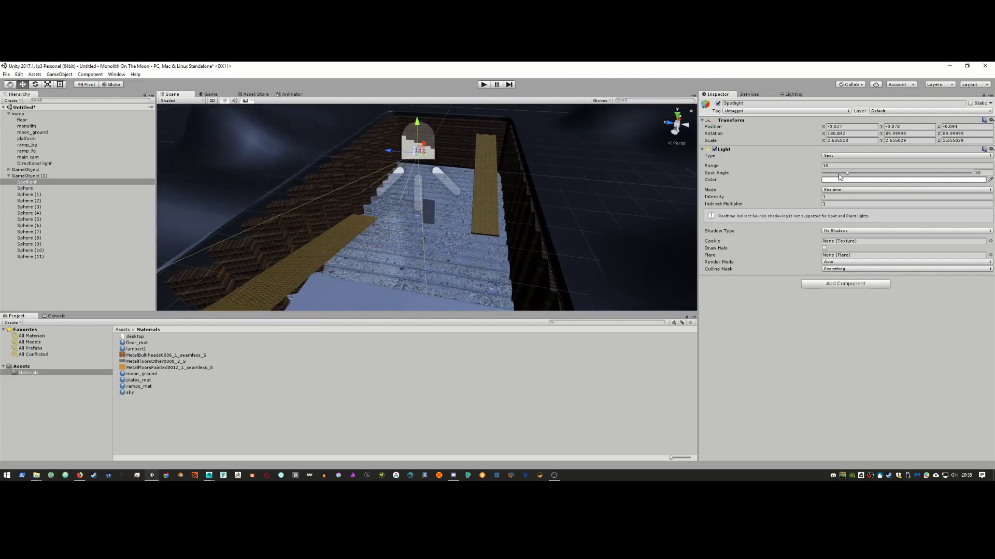
drag(847, 176, 994, 178)
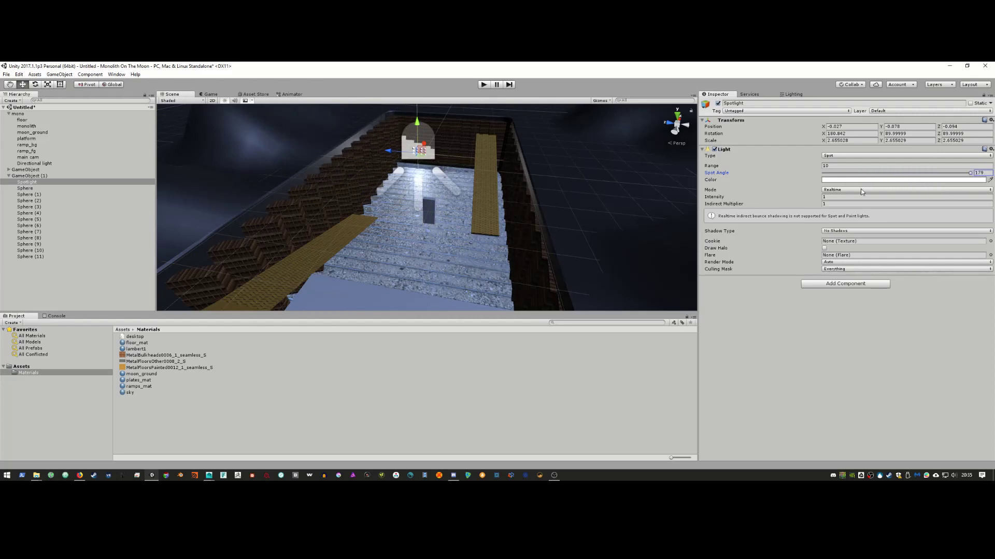
Step: Tint the Spotlight colour a warm orange-yellow (FFC300)
click(840, 180)
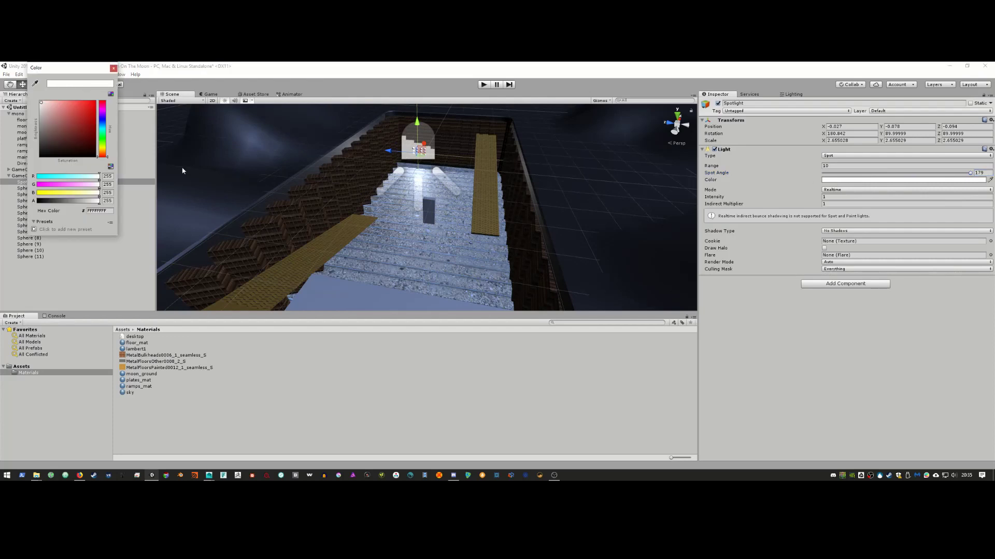
drag(99, 151, 104, 149)
click(93, 102)
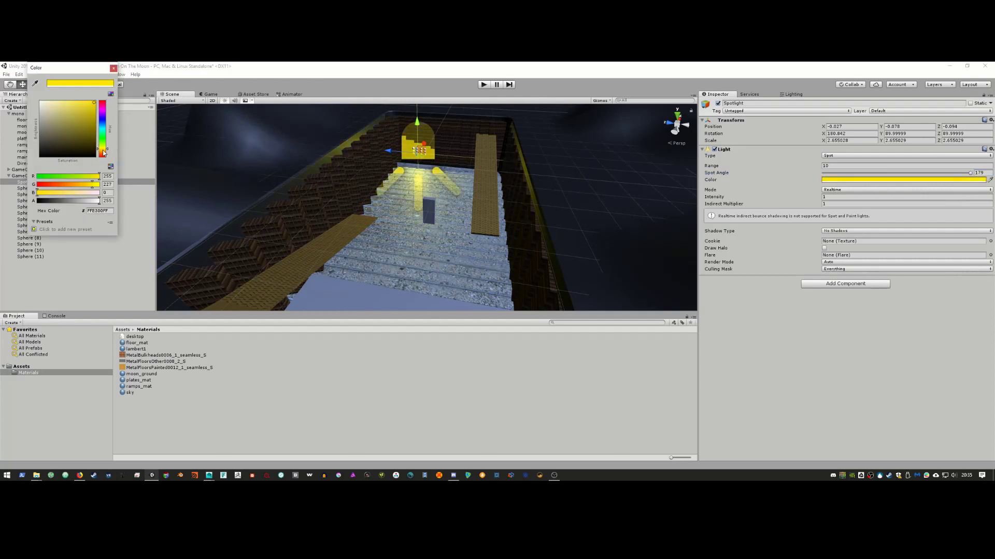
drag(104, 150, 104, 153)
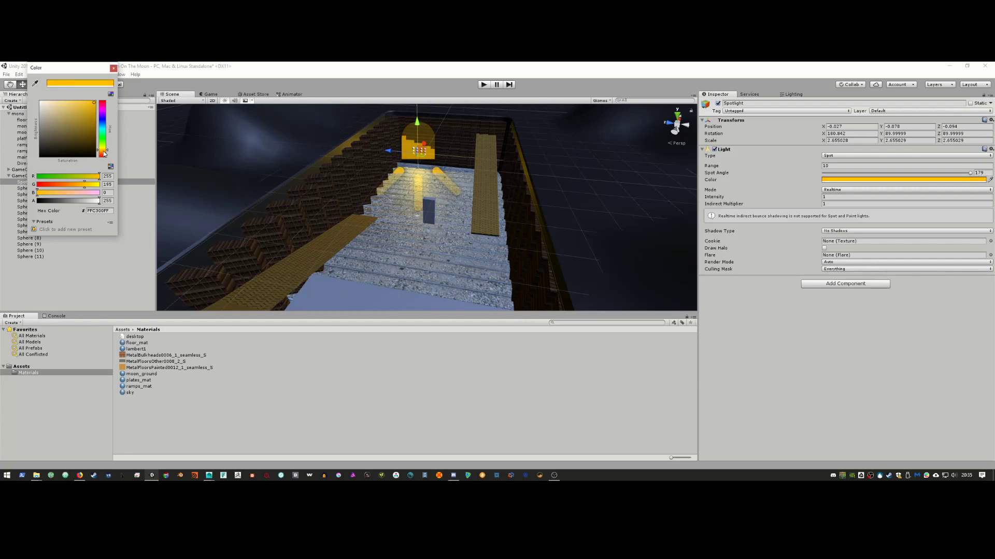
click(113, 68)
Step: Orbit to an angled view of the lit pit, then select Sphere through Sphere (11)
scroll(368, 240, down, 3)
alt+right_drag(368, 239, 546, 257)
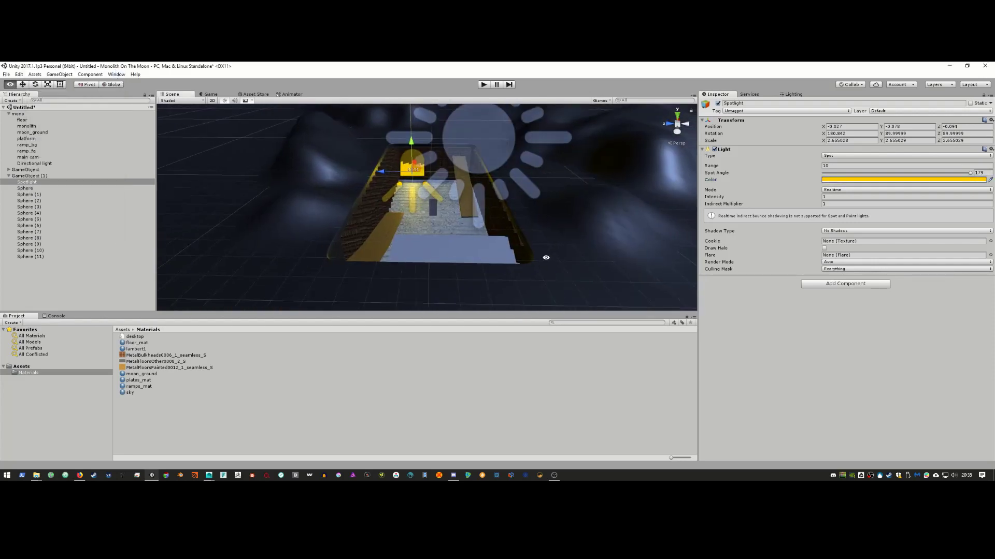
alt+drag(546, 258, 476, 234)
key(alt+Tab)
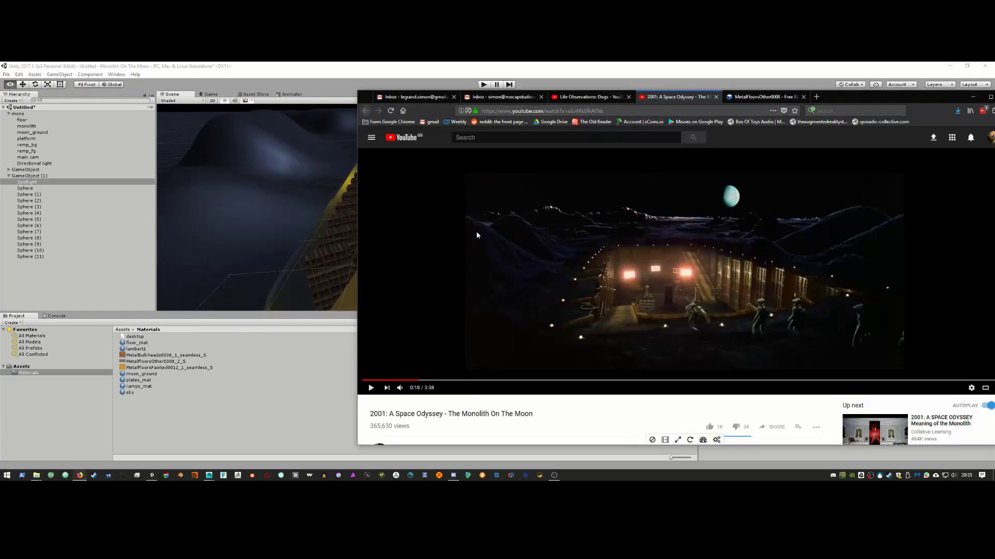
key(alt+Tab)
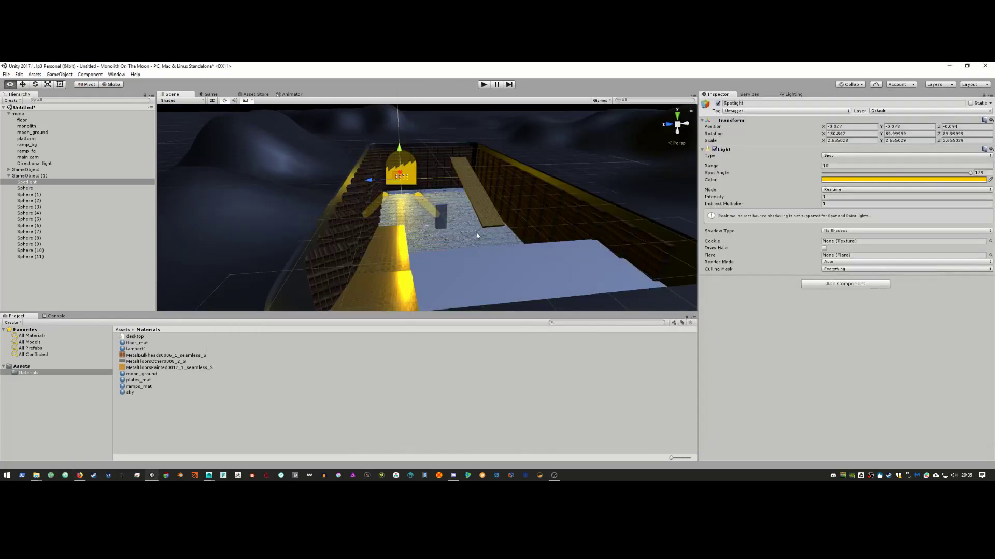
click(41, 188)
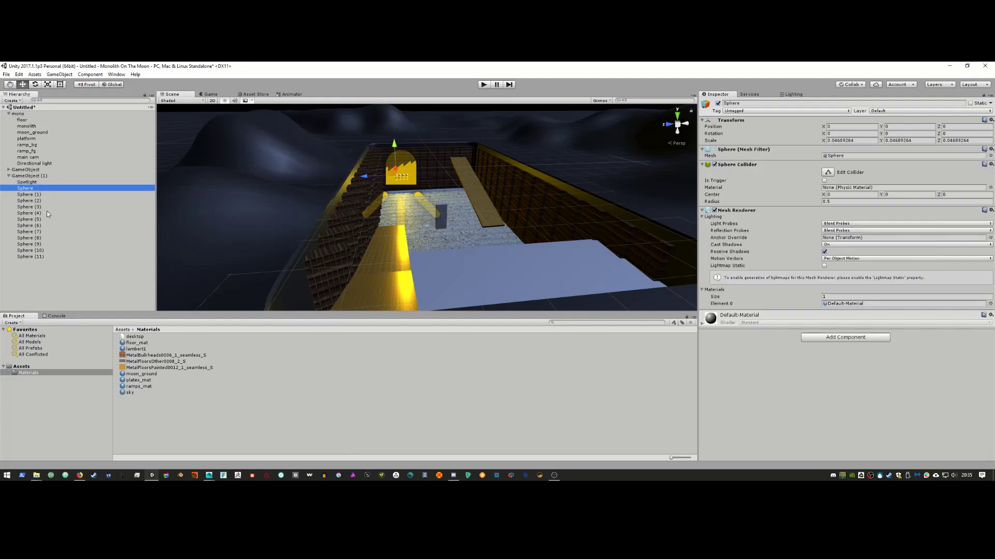
shift+click(46, 256)
Step: Create a material named light_mat in Materials and switch its shader to Unlit/Color
right_click(135, 412)
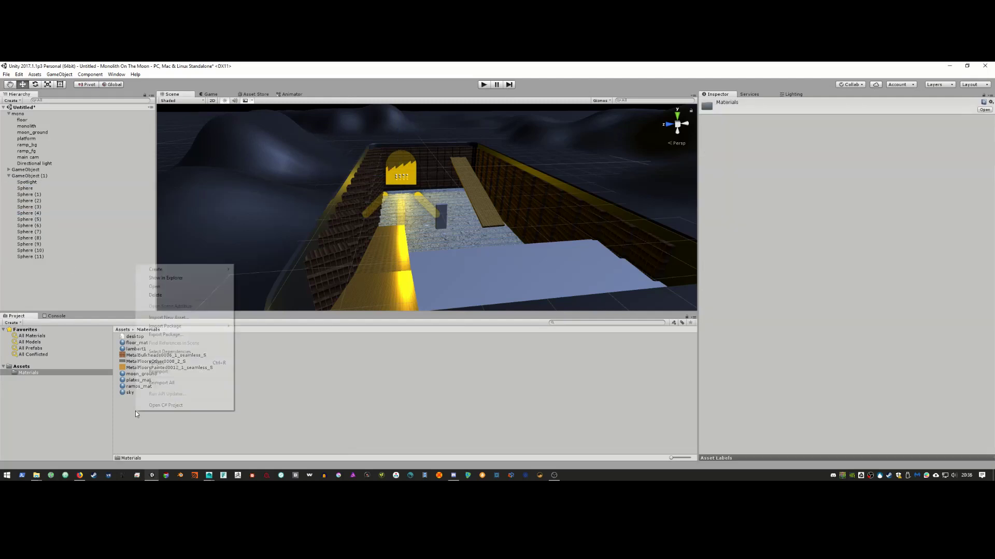
mouse_move(193, 271)
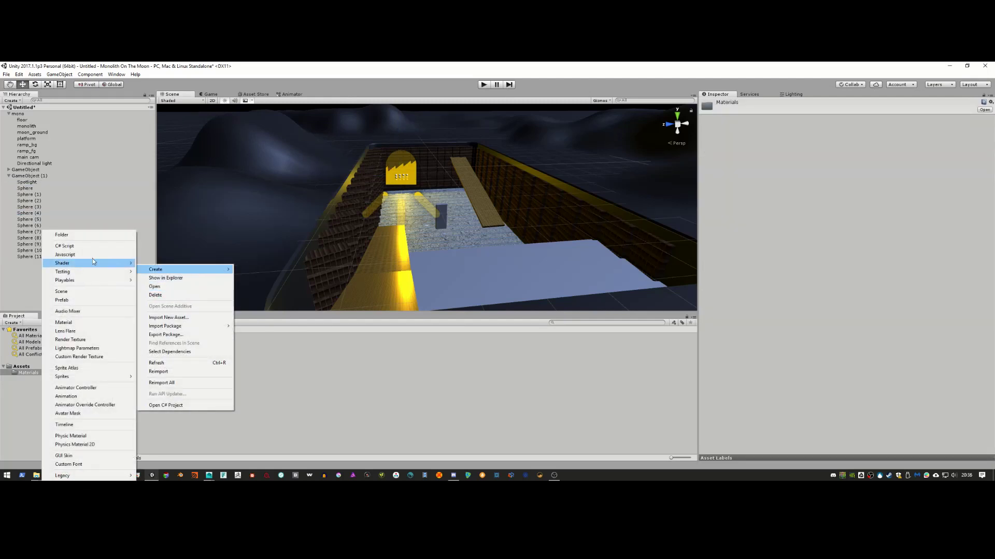
click(87, 323)
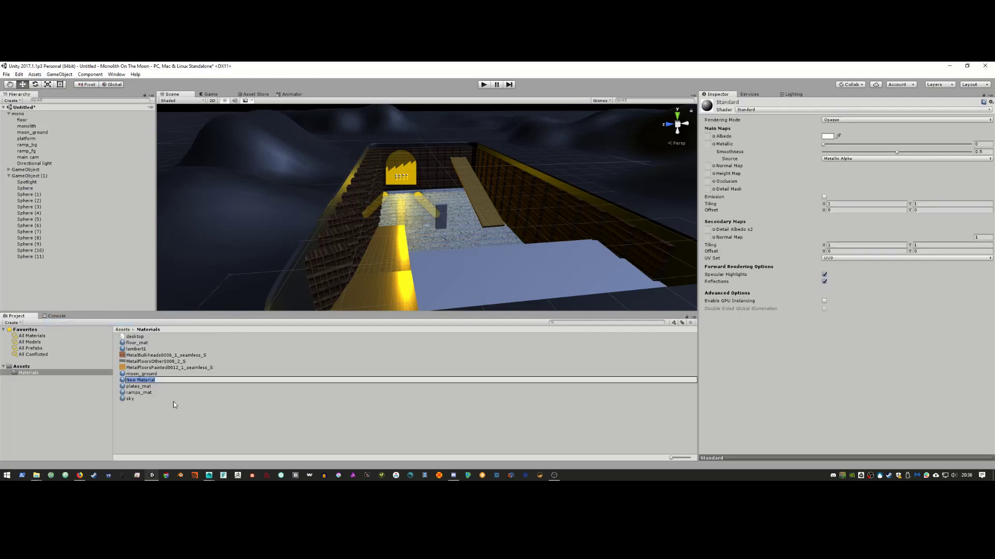
text(light_mat)
key(Return)
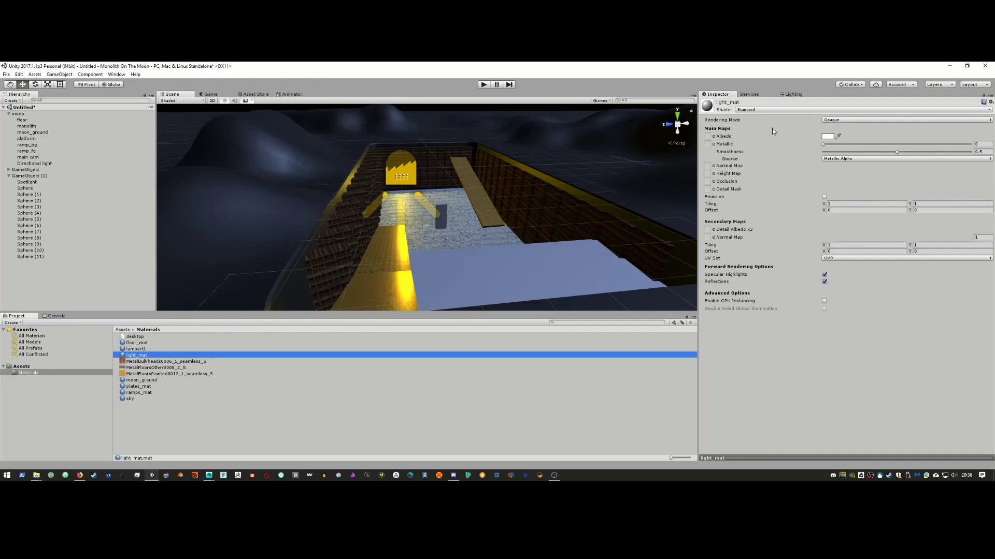
click(767, 110)
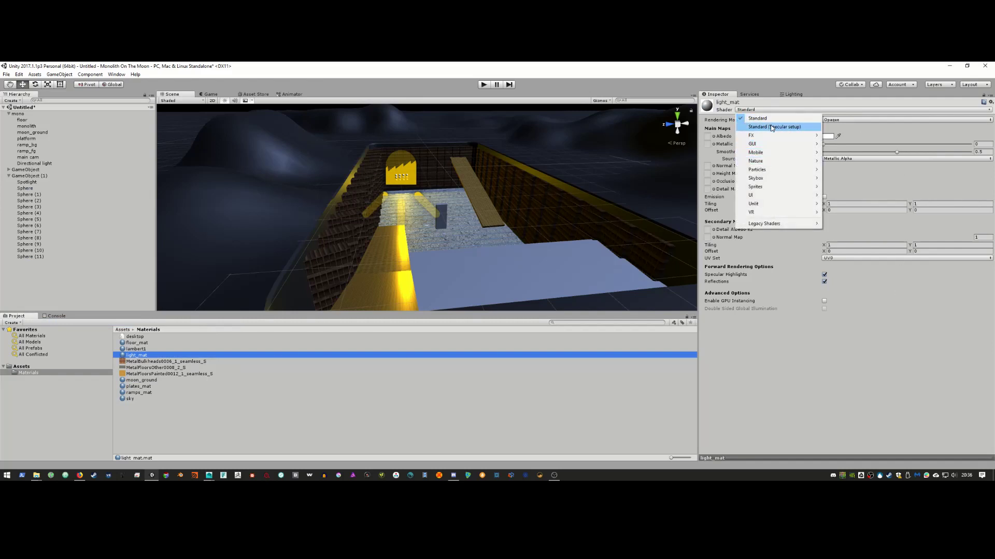
mouse_move(775, 196)
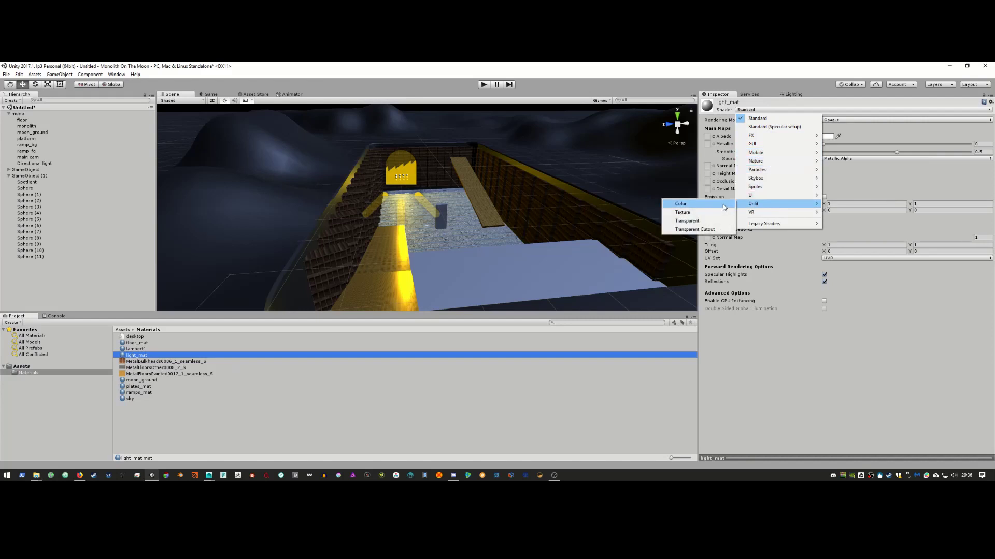
click(724, 205)
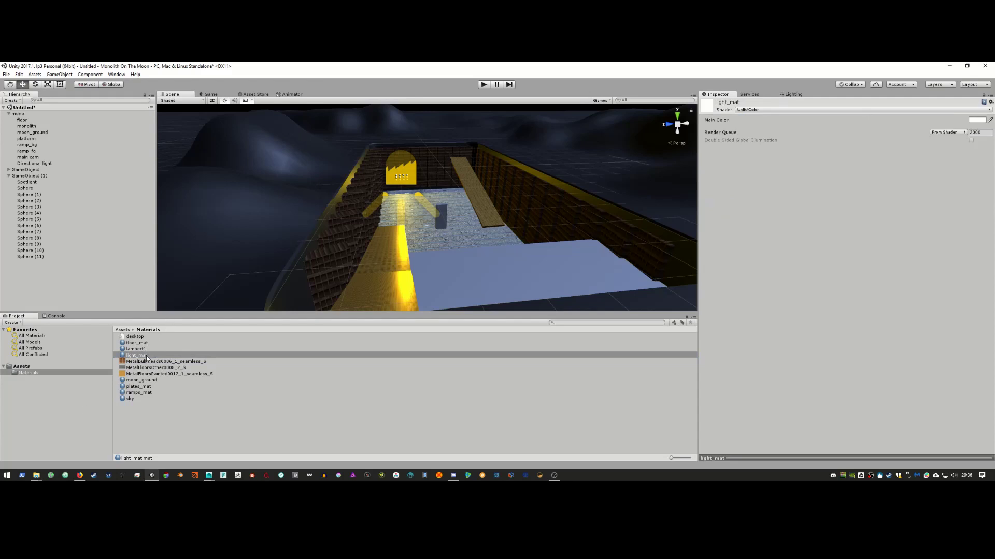
Step: Assign light_mat as Element 0 material on all twelve spheres, Sphere to Sphere (11)
click(30, 189)
shift+click(39, 256)
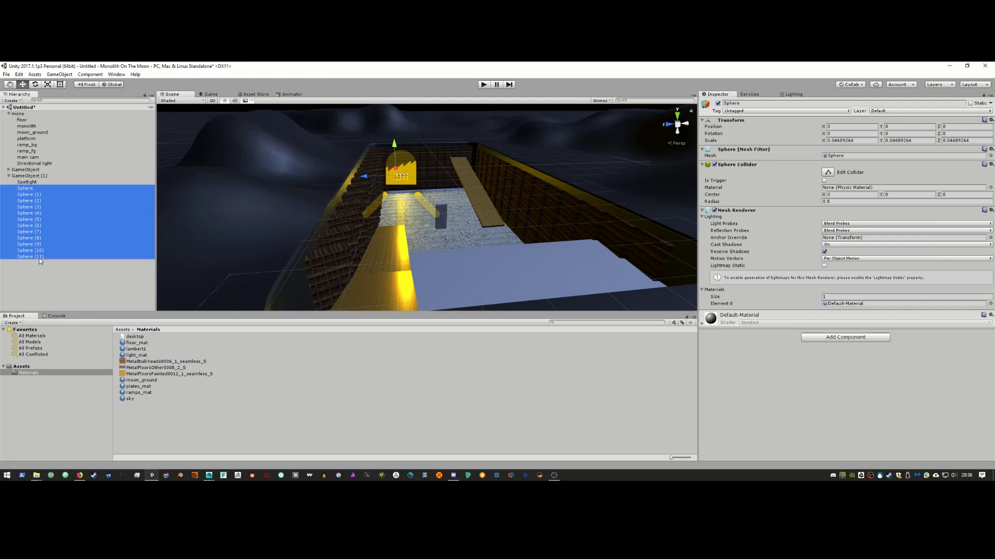
click(702, 323)
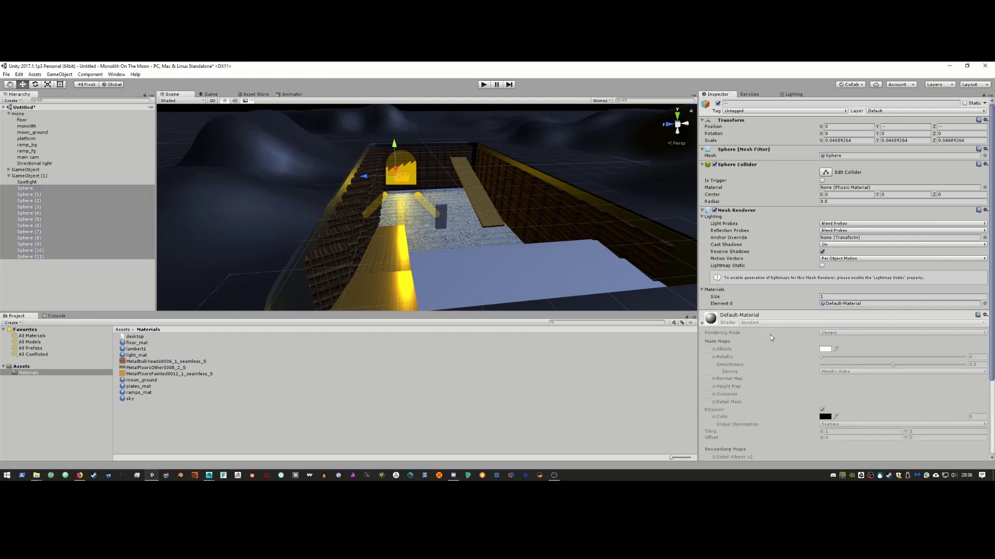
scroll(846, 324, down, 4)
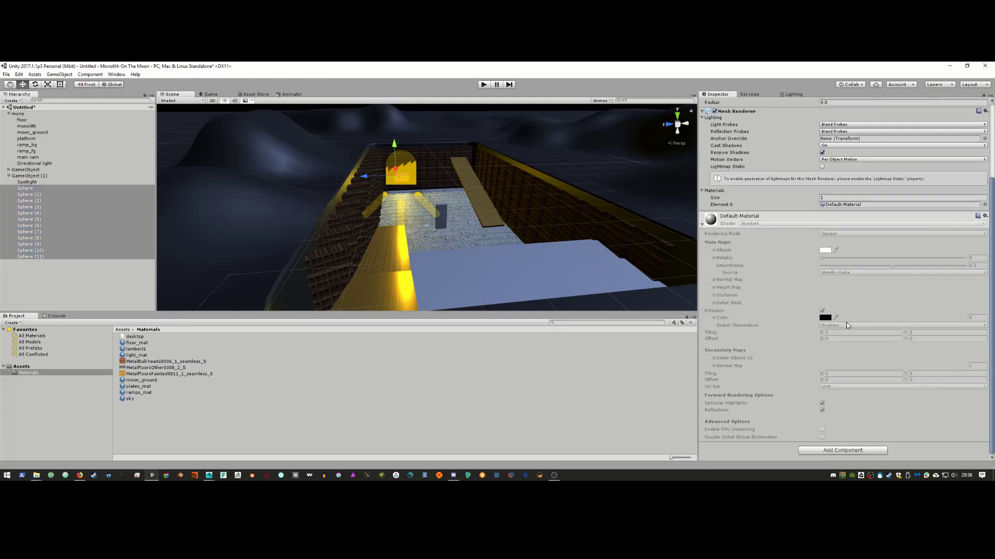
scroll(847, 322, up, 3)
right_click(745, 288)
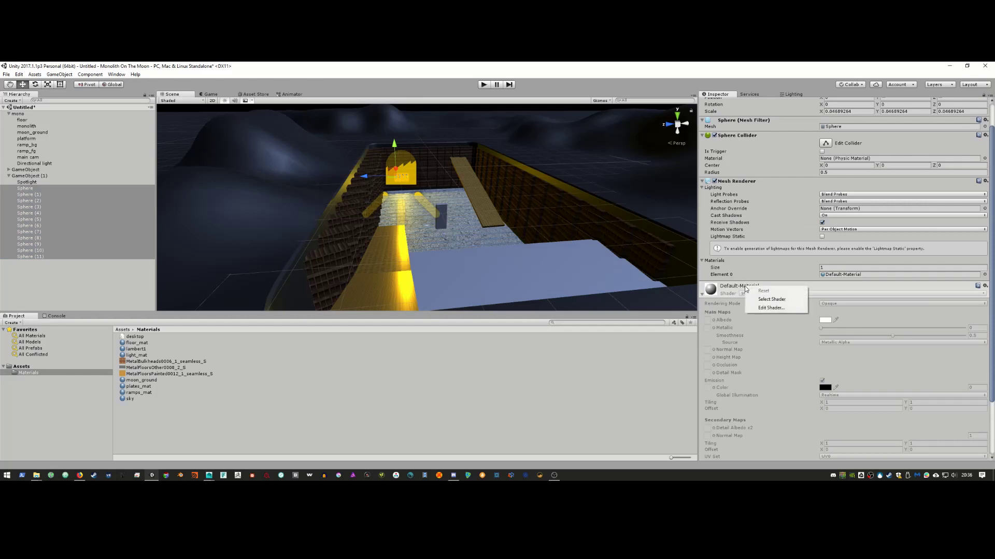
click(985, 276)
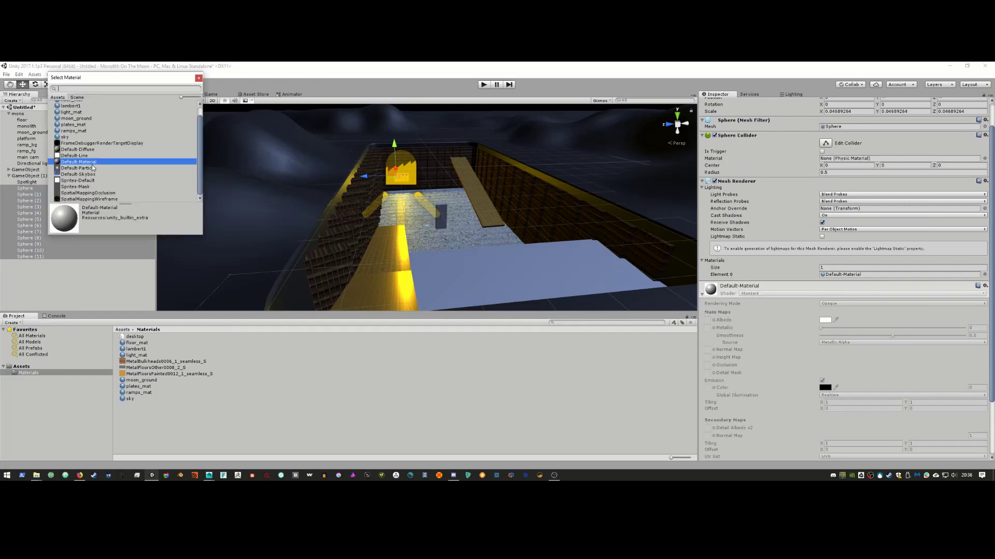
scroll(92, 167, up, 2)
click(73, 123)
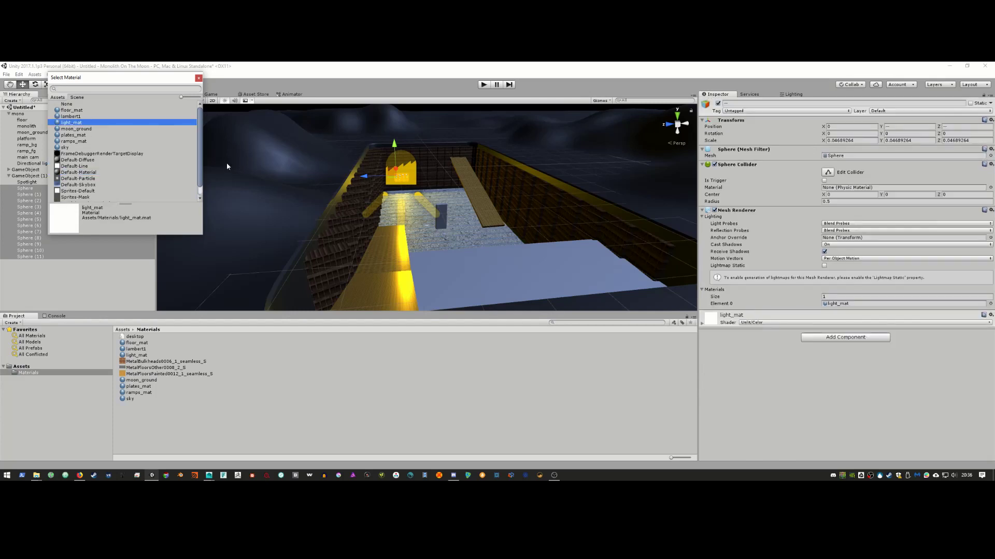
click(199, 79)
Step: Deselect the spheres and nudge GameObject (1) slightly along X
click(96, 283)
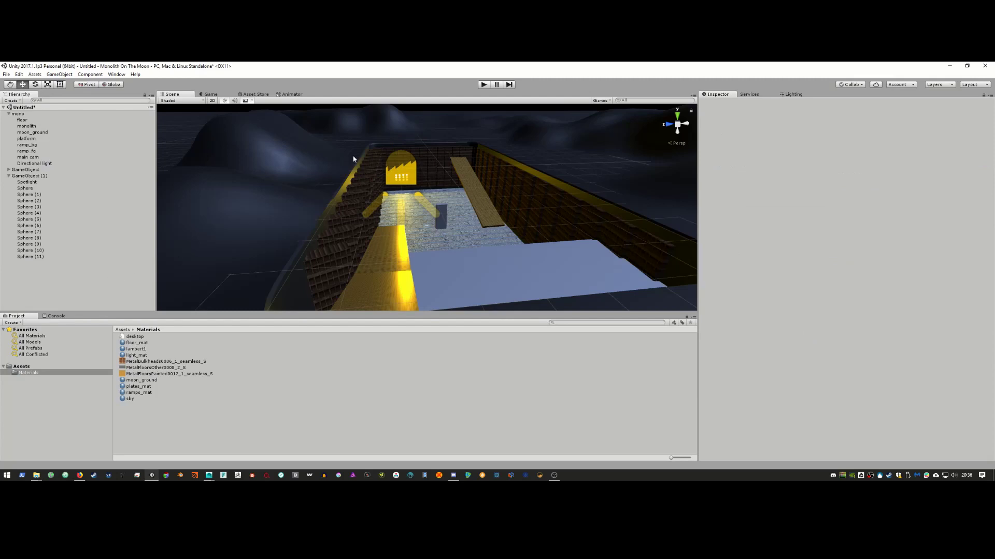
click(31, 176)
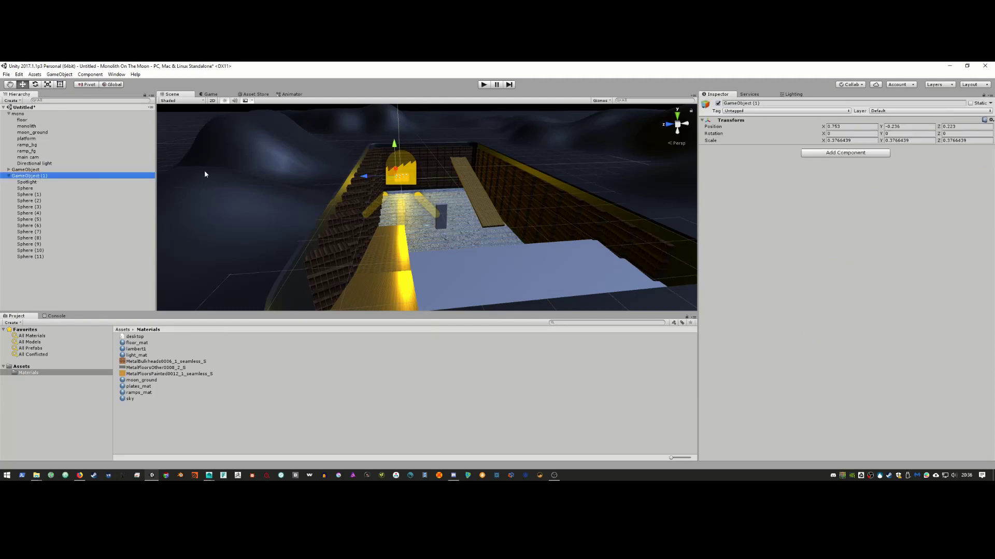
drag(398, 172, 399, 169)
Step: Preview the lit scene in the Game view and compare it with the reference film
click(213, 94)
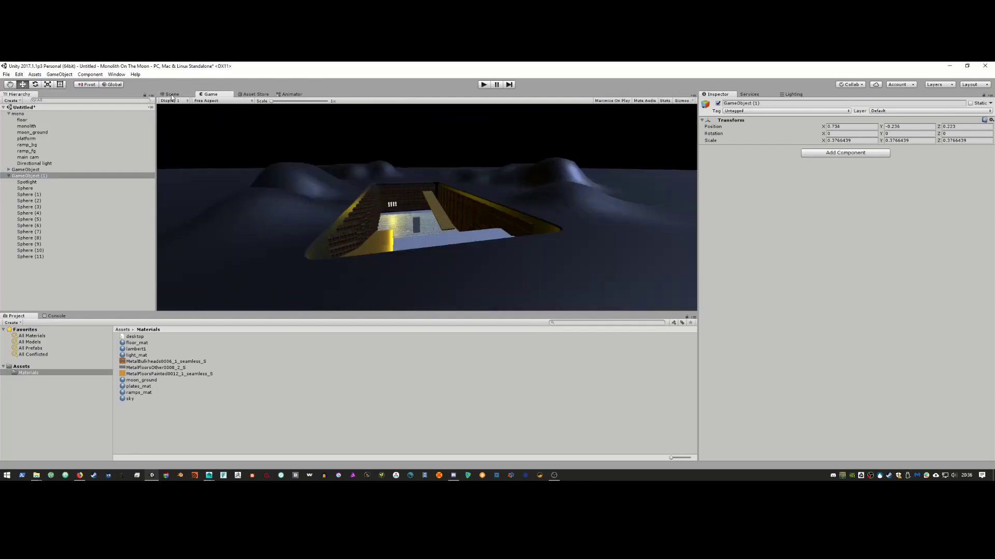
key(alt)
key(alt+Tab)
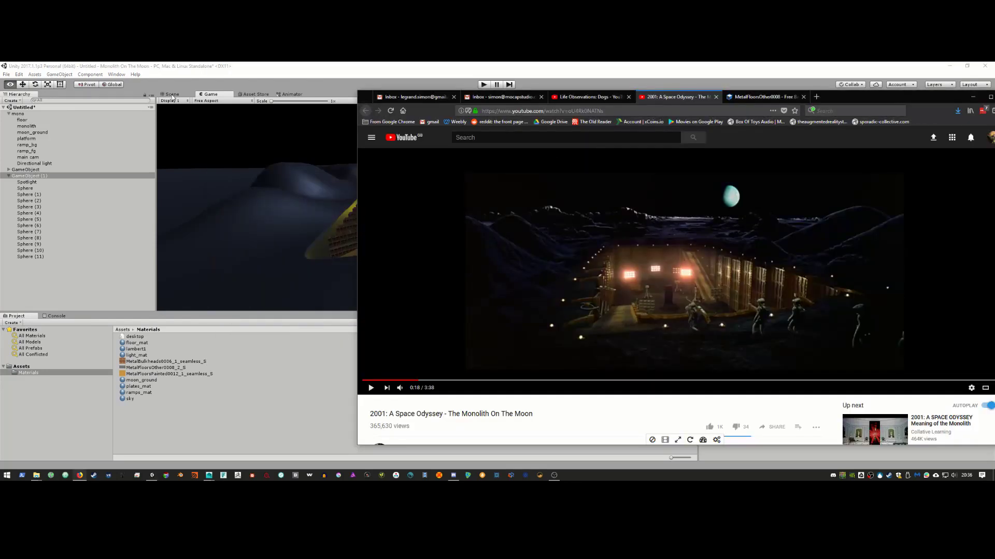
key(alt+Tab)
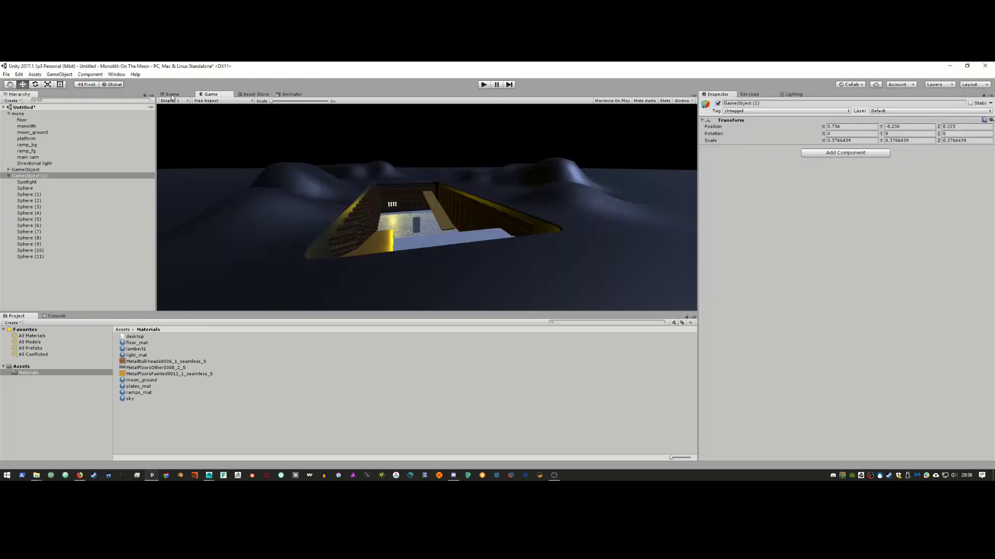
click(172, 95)
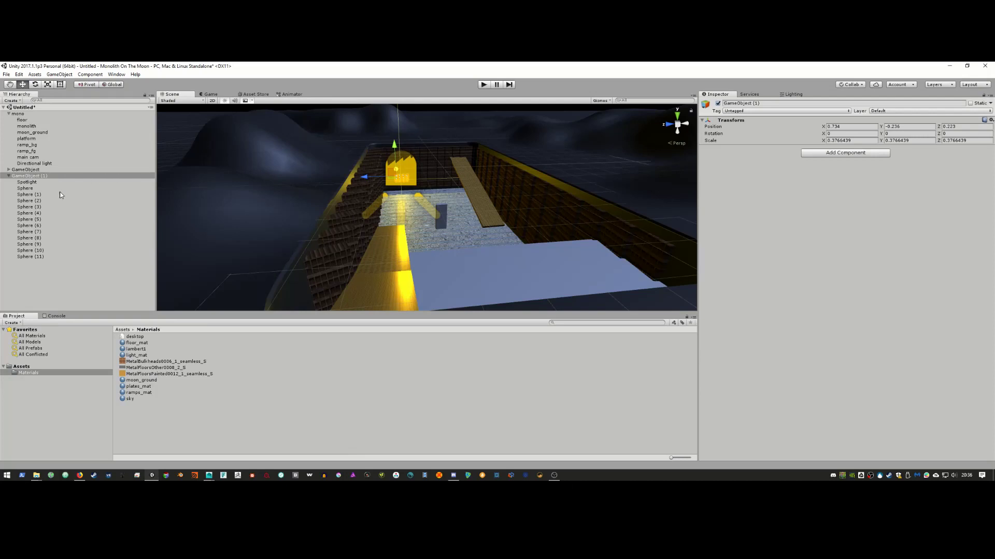
Step: Change the Spotlight colour to orange (FF8400) and check it through the game camera
click(42, 182)
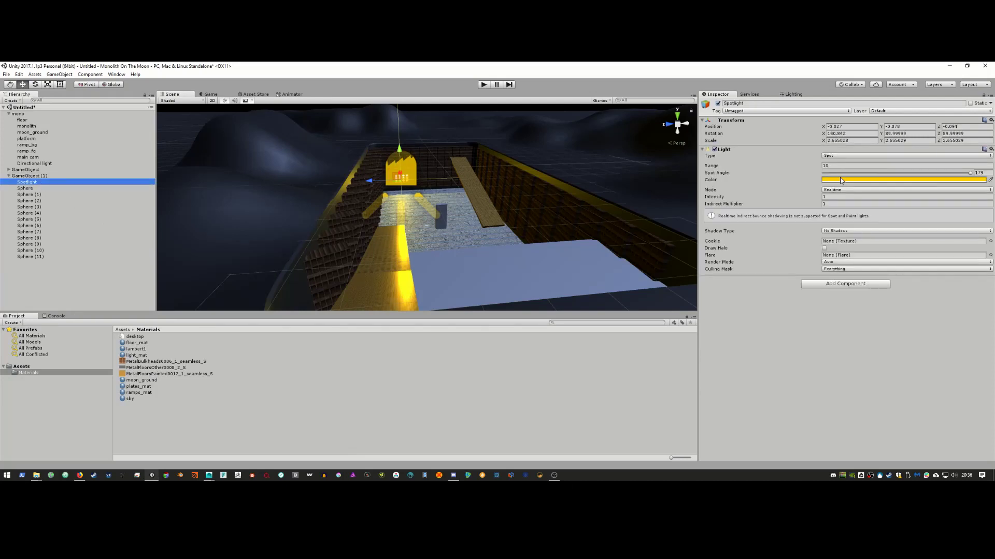
click(842, 179)
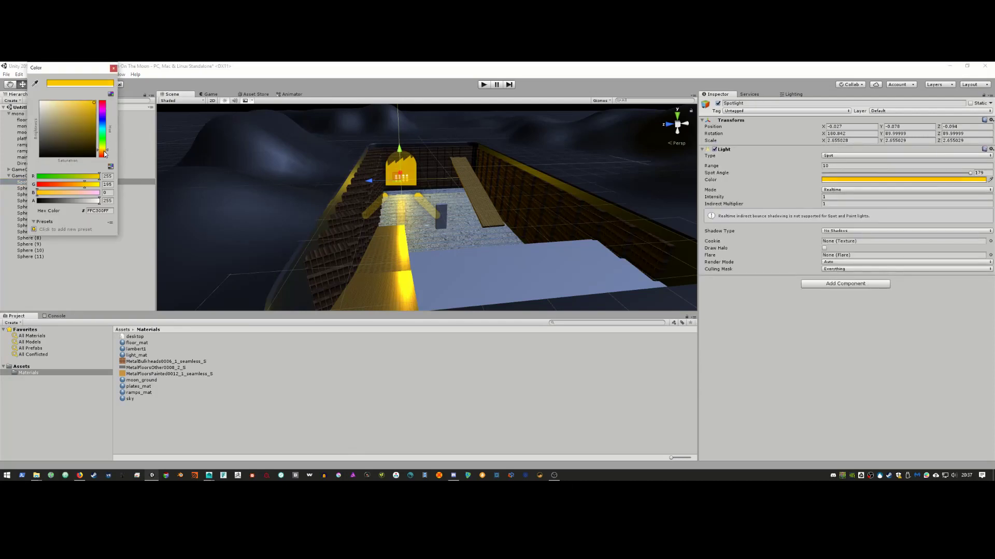
drag(104, 154, 105, 157)
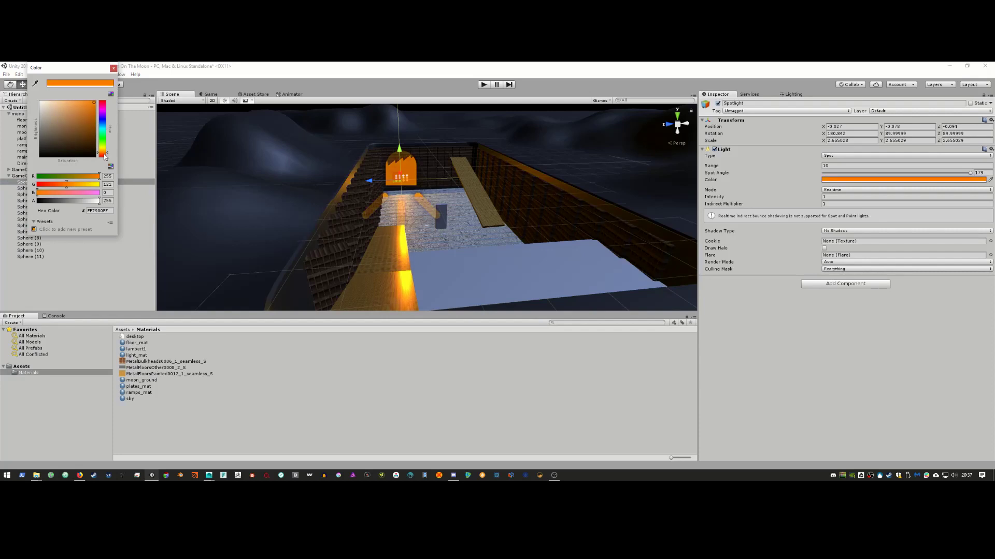
click(113, 68)
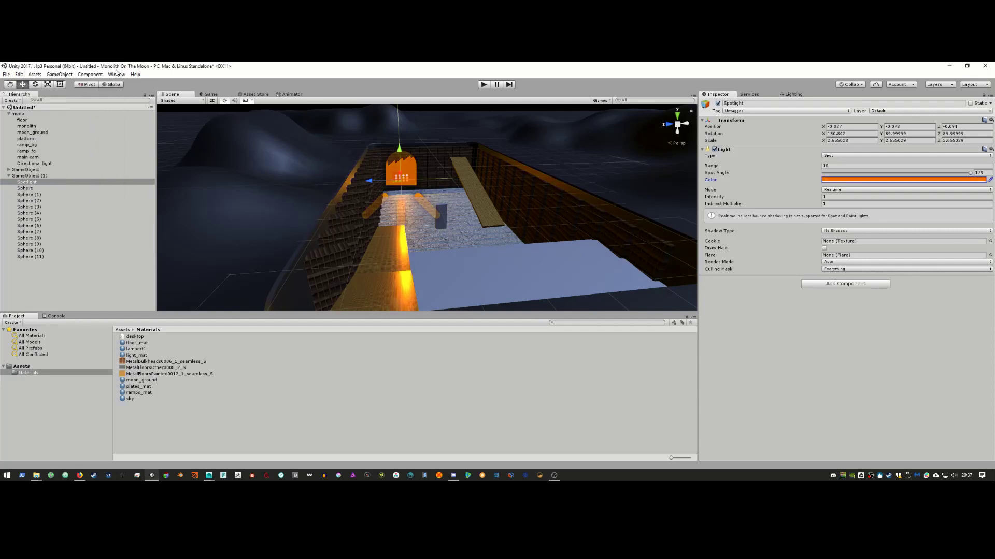
click(215, 95)
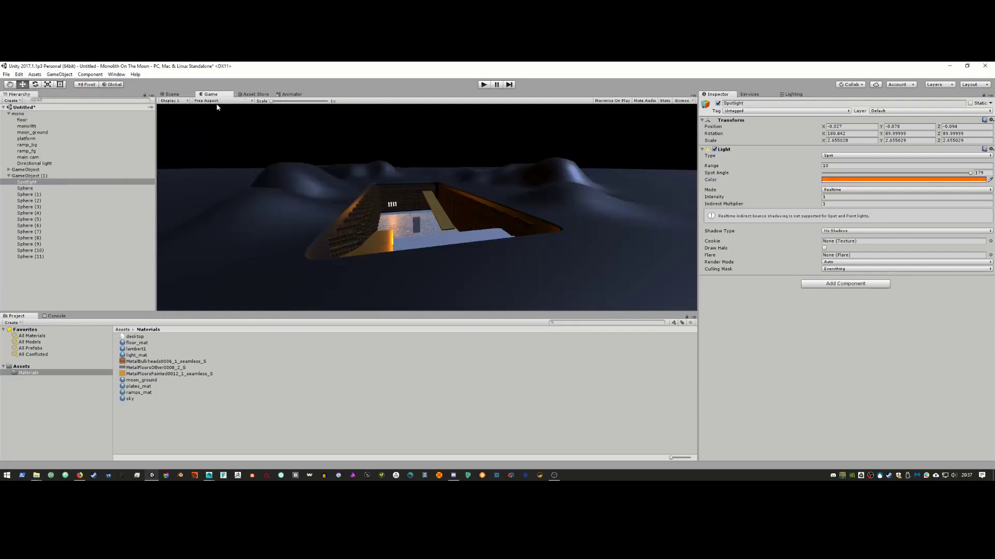
click(175, 95)
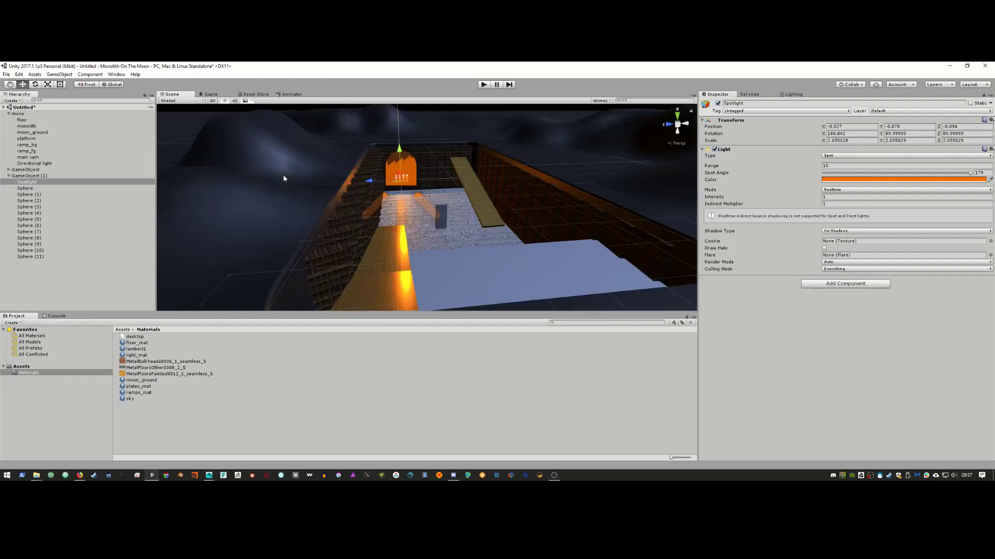
click(9, 176)
click(30, 177)
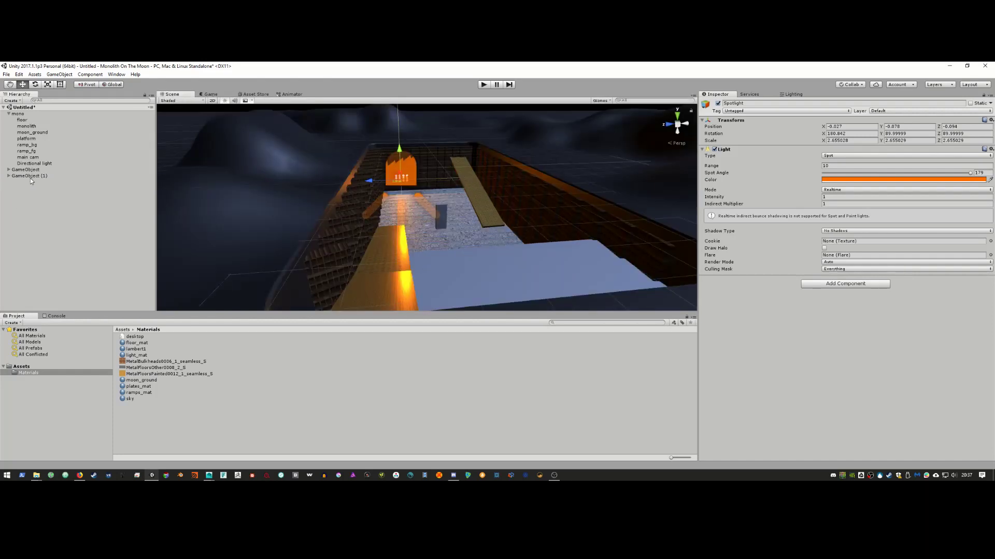
key(ctrl+d)
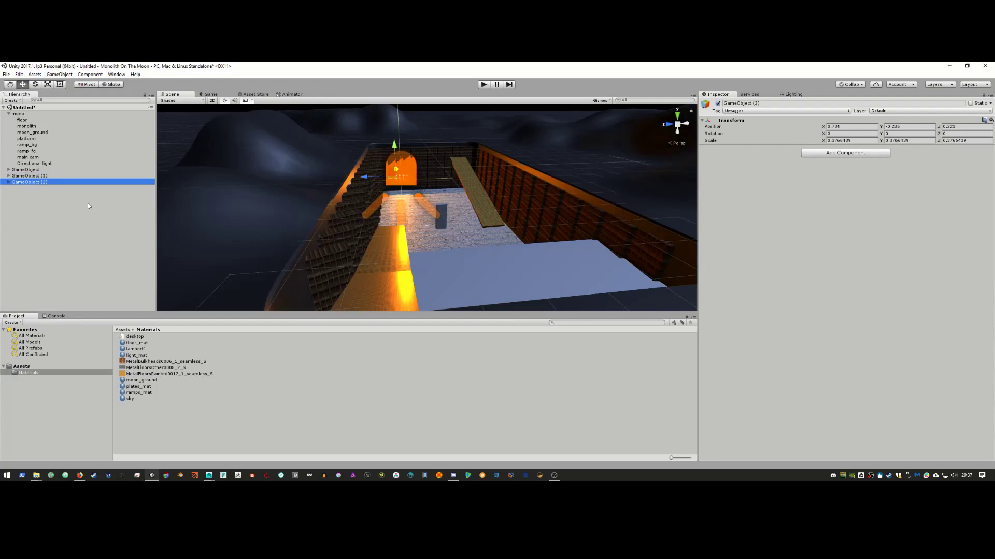
drag(366, 178, 420, 179)
key(ctrl+d)
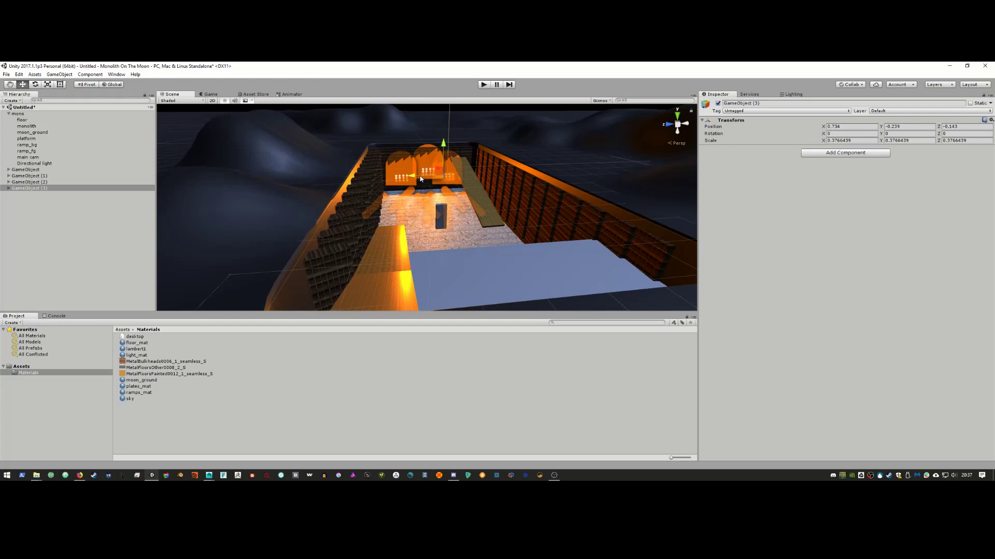
click(250, 101)
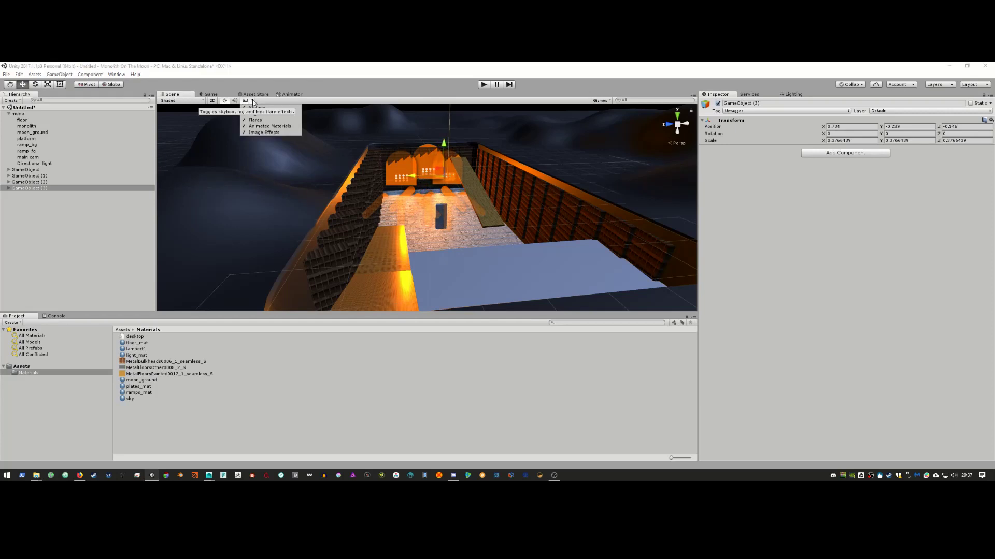
click(225, 101)
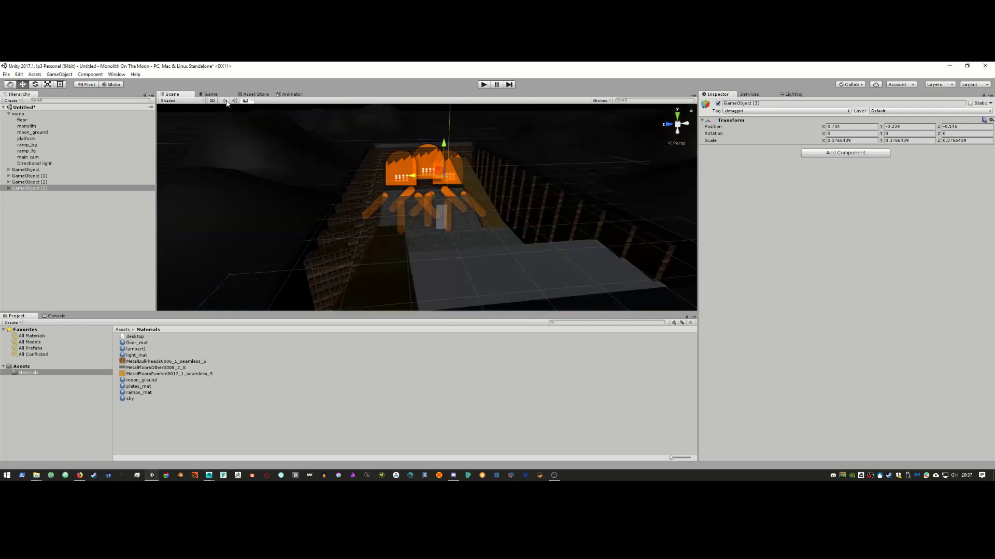
click(225, 101)
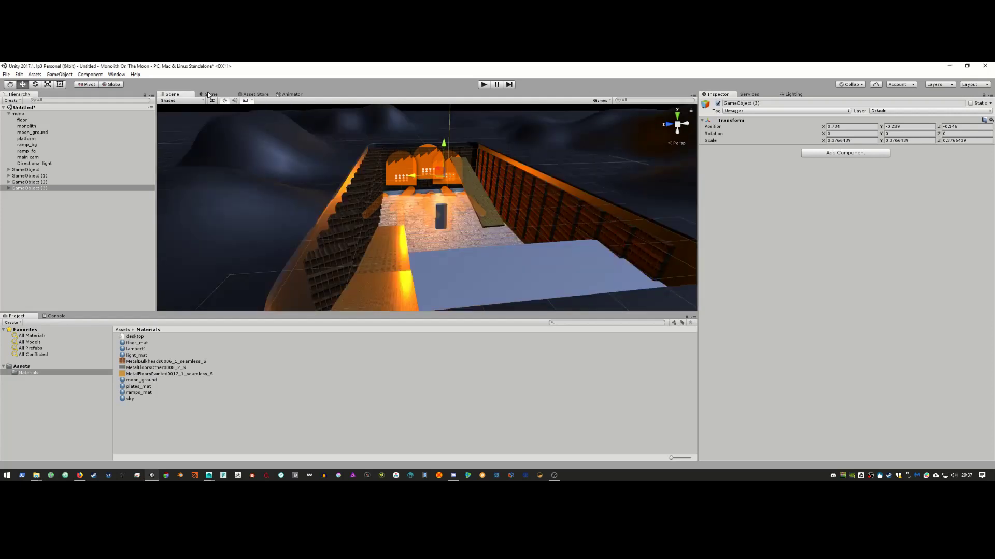
click(209, 95)
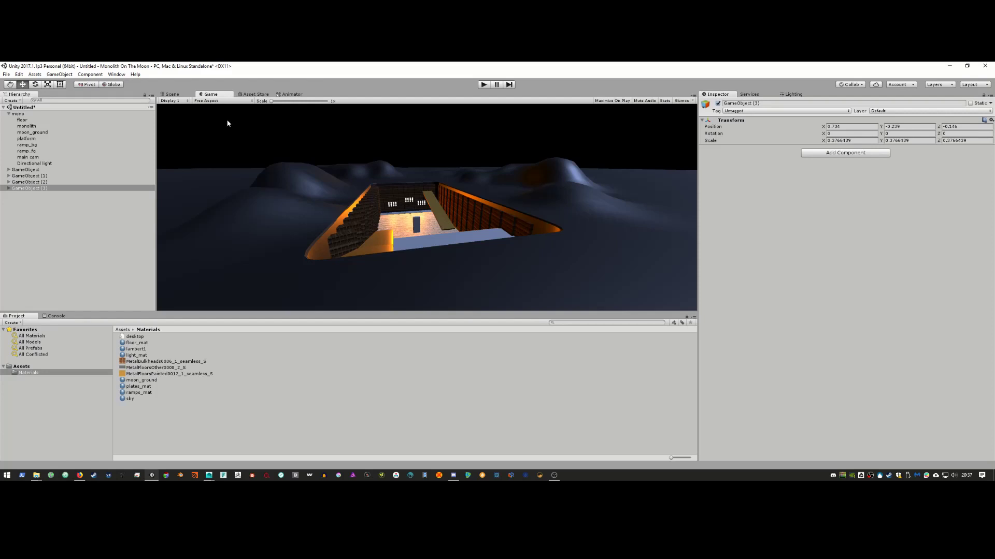
key(alt+Tab)
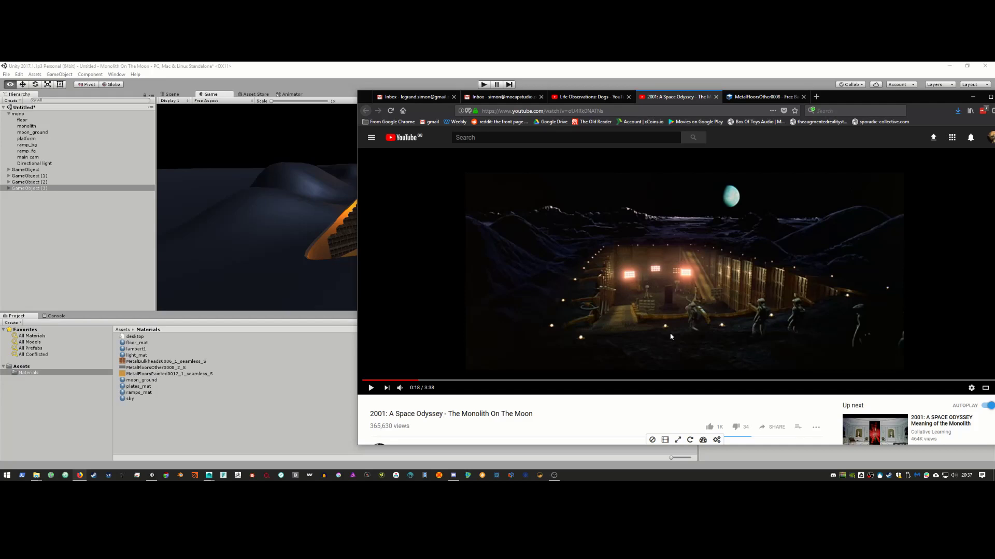
key(alt+Tab)
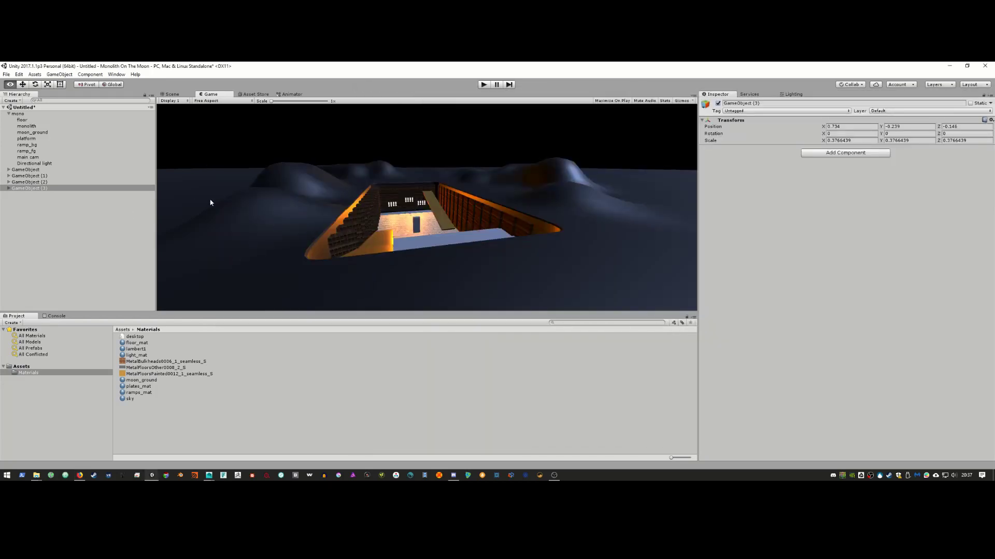
click(172, 93)
Step: Frame and orbit around moon_ground, then bring up the textures.com MetalFloorsOther0008 page
click(195, 137)
key(f)
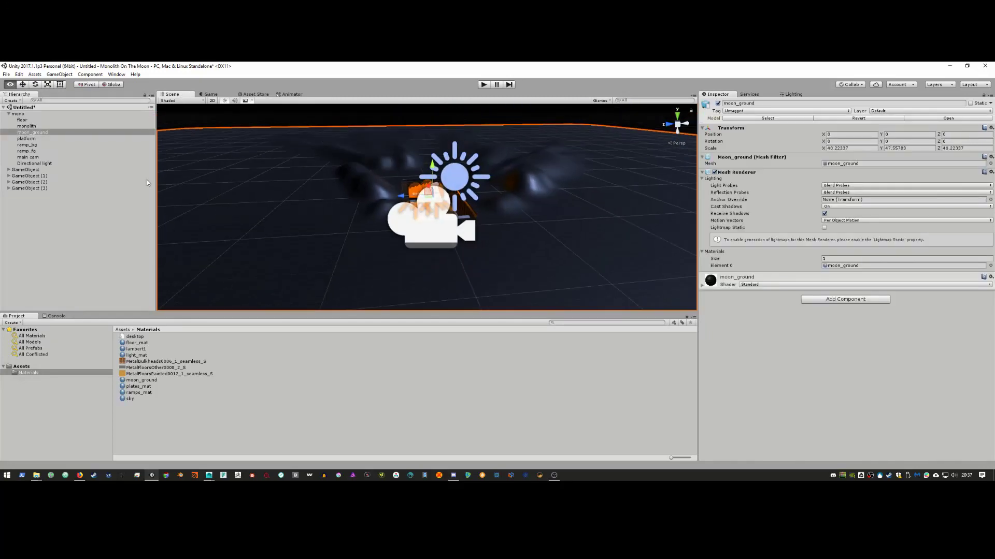
scroll(239, 192, up, 5)
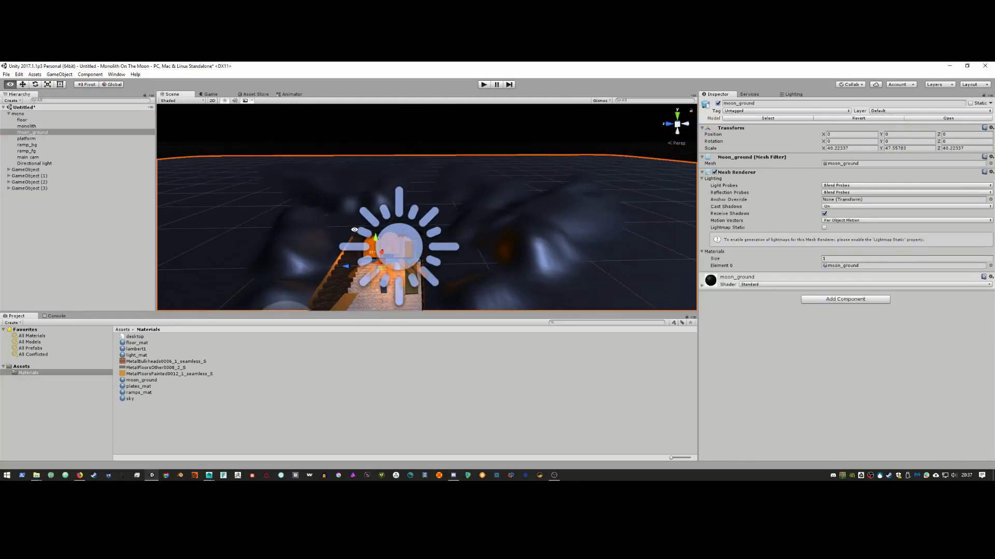
scroll(318, 218, down, 3)
alt+drag(317, 218, 306, 224)
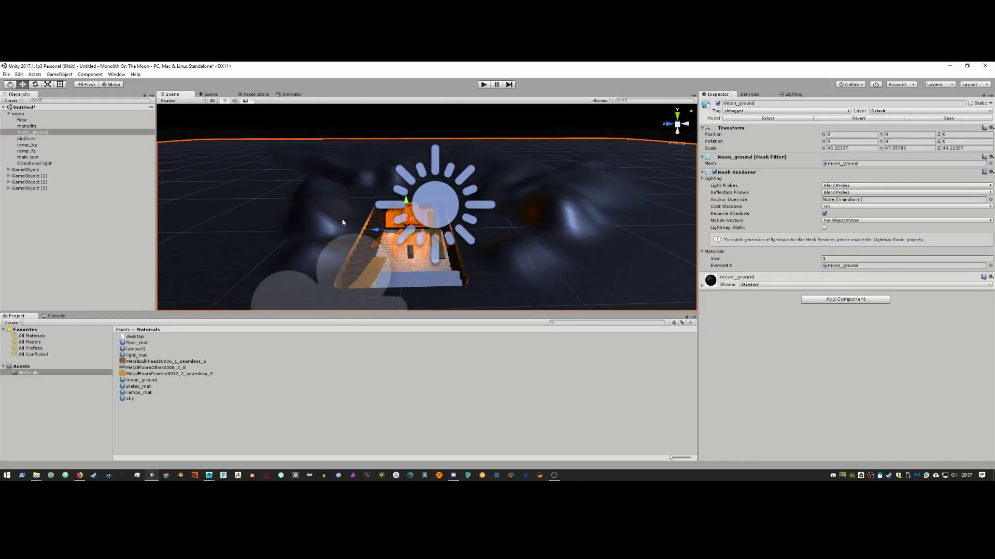
click(79, 475)
click(740, 98)
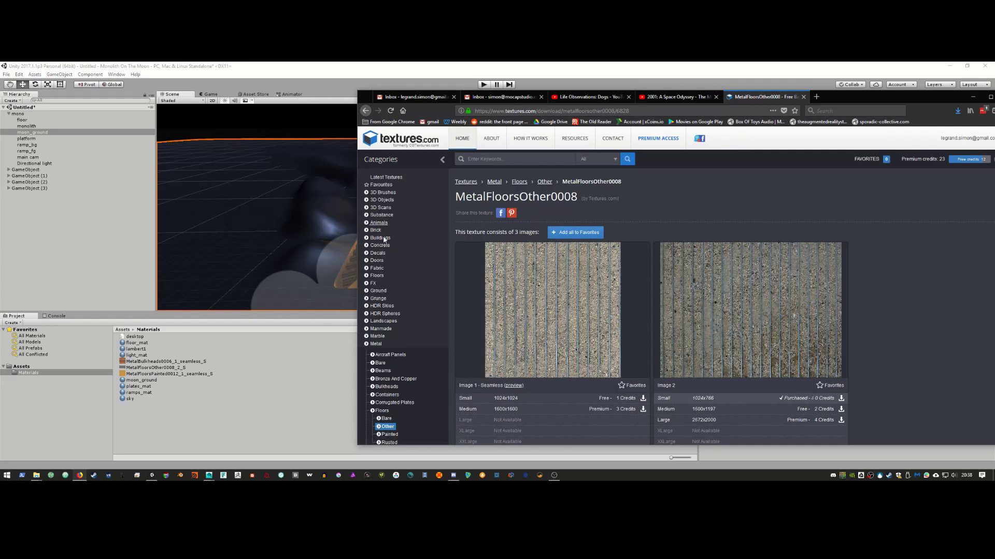
Step: Go to the Grunge > Rock category, glancing at Unity and the 2001 reference video
click(386, 299)
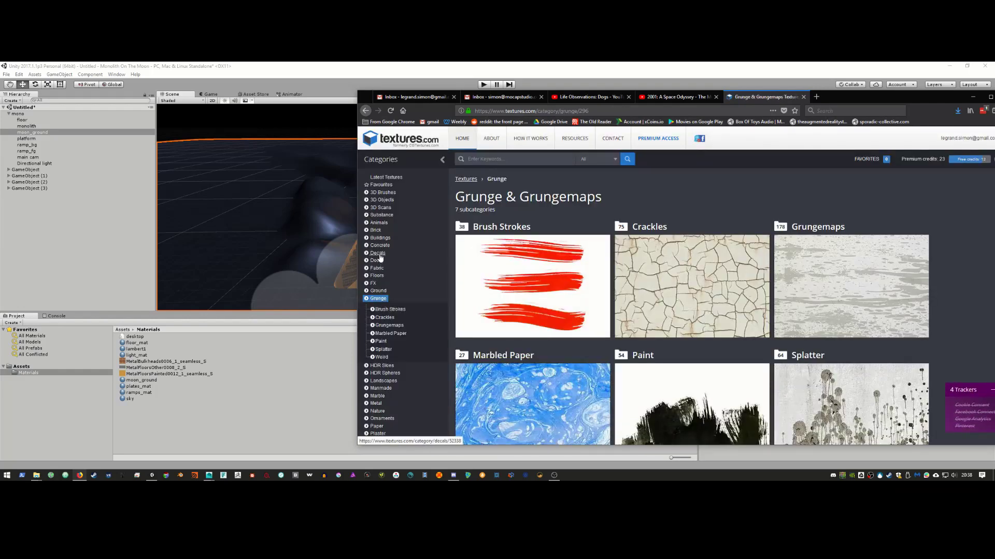
scroll(394, 284, down, 3)
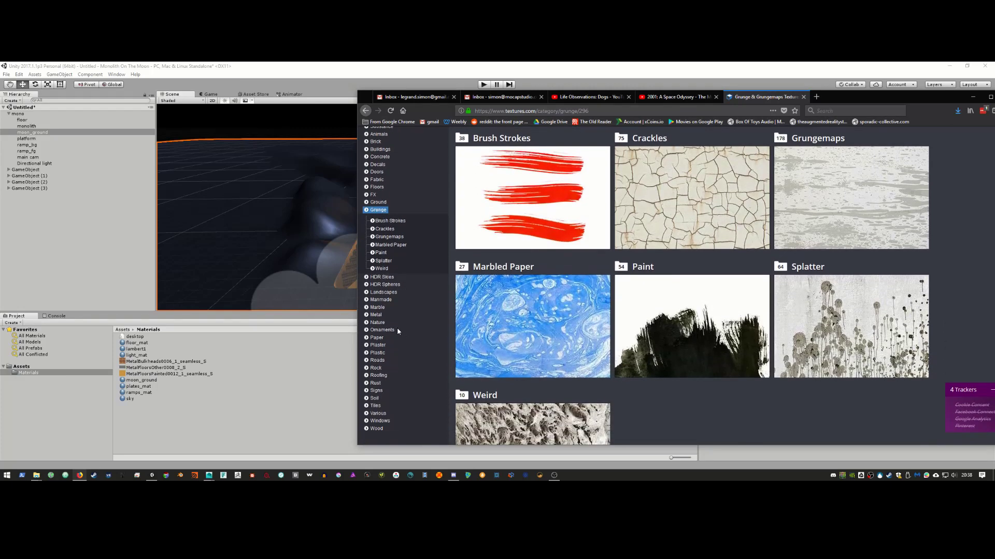
click(376, 368)
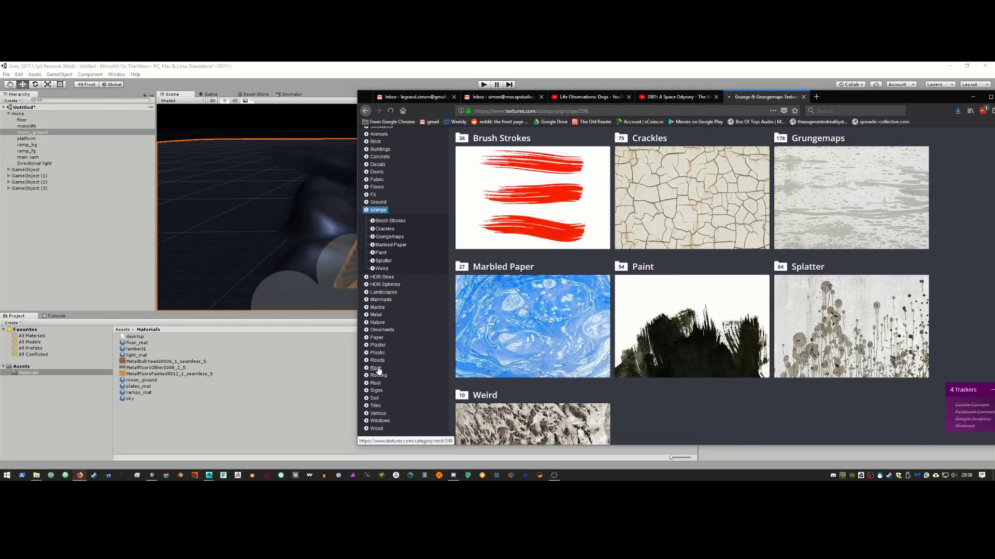
scroll(721, 273, down, 10)
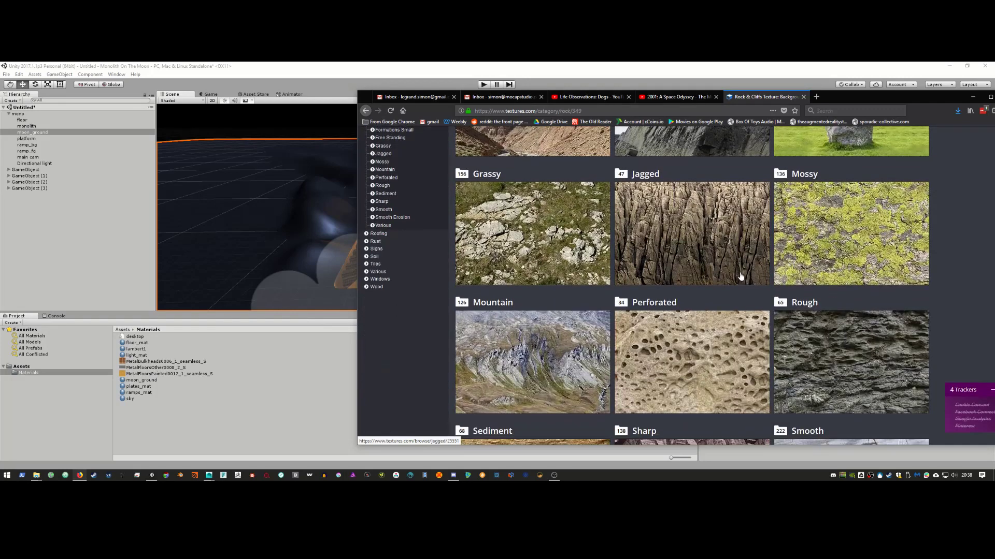
key(alt+Tab)
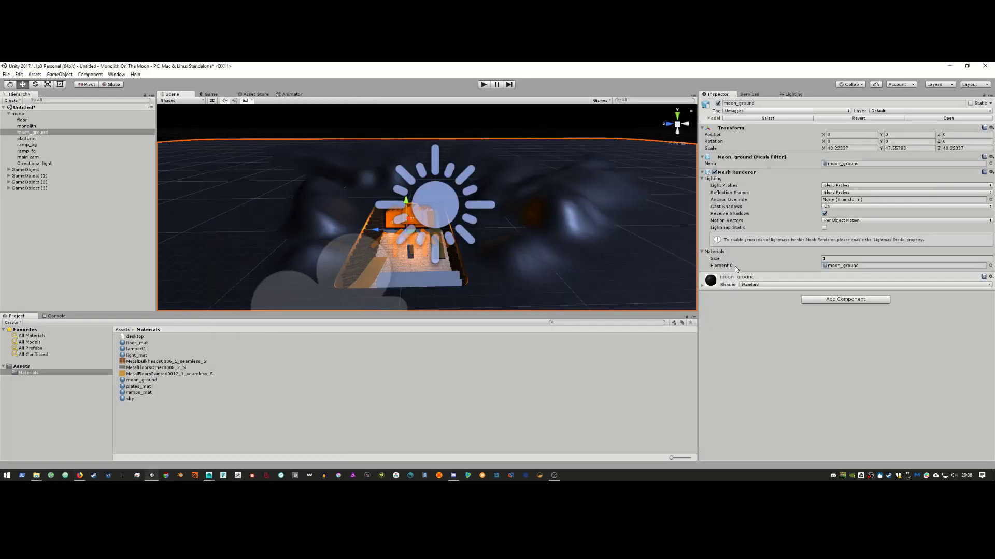
key(alt+Tab)
key(alt+Tab)
key(alt+Tab)
key(alt+Tab)
key(alt+Tab)
key(alt+Tab)
key(alt+Tab)
key(alt+Tab)
key(alt+Tab)
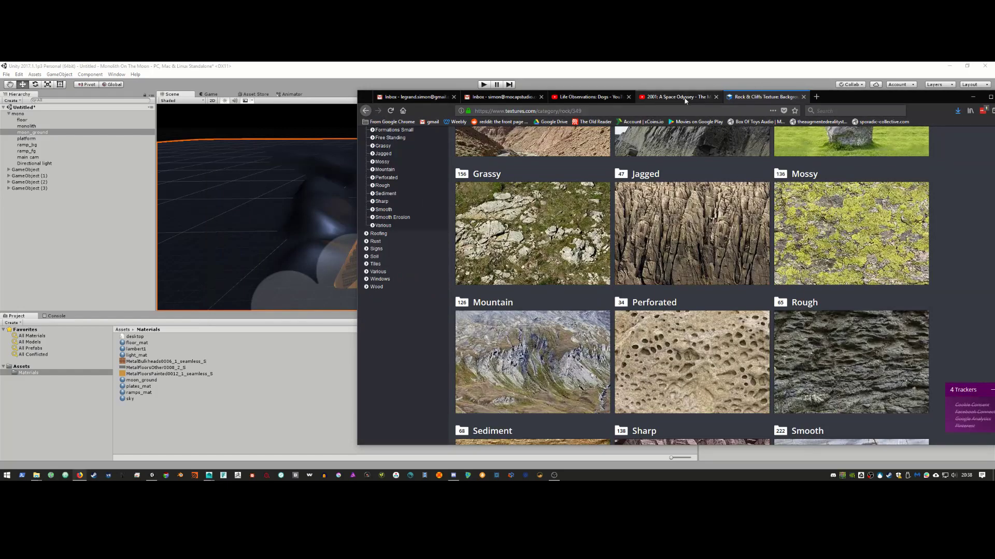
click(676, 97)
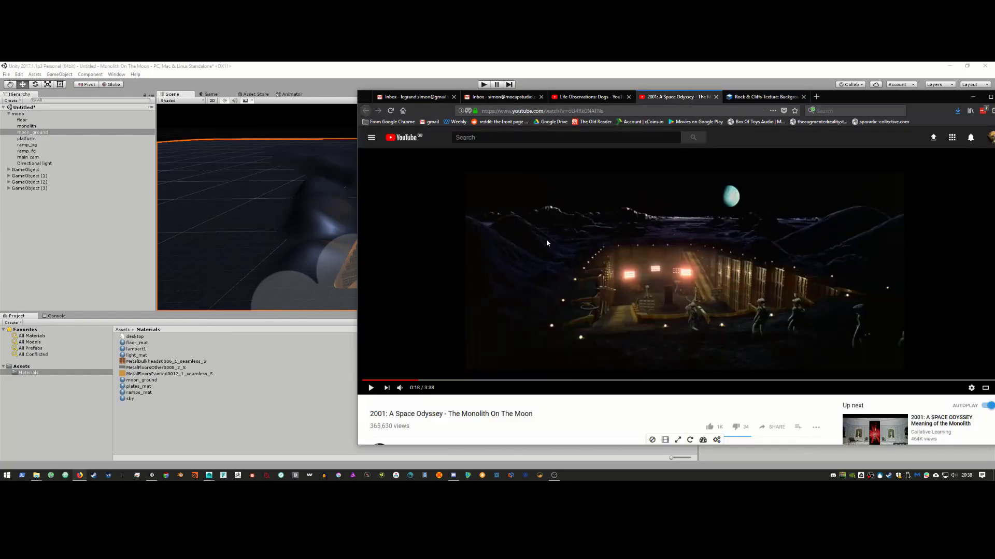
click(750, 98)
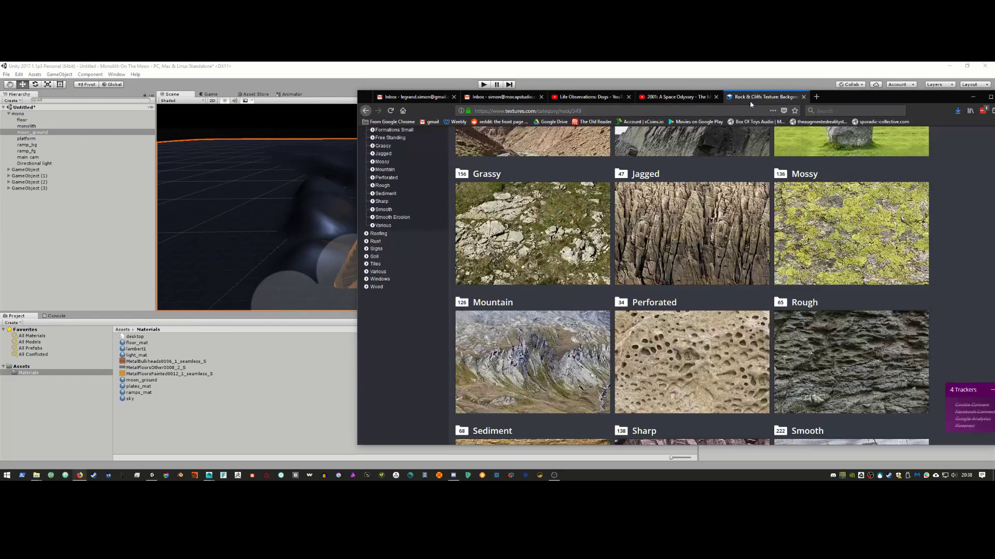
Step: Browse the rock subcategories and open the Rough rock textures
scroll(708, 295, down, 6)
scroll(721, 269, up, 4)
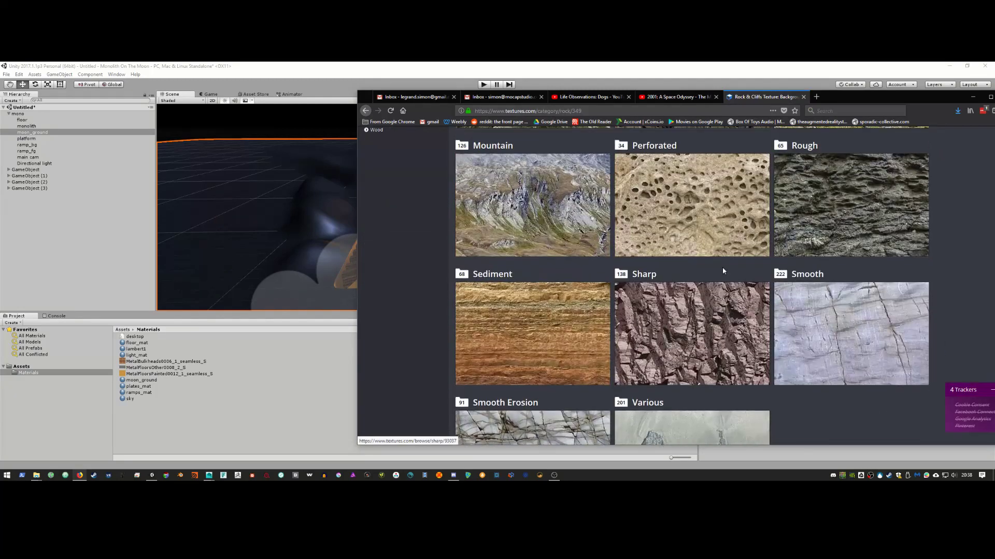
scroll(697, 327, up, 2)
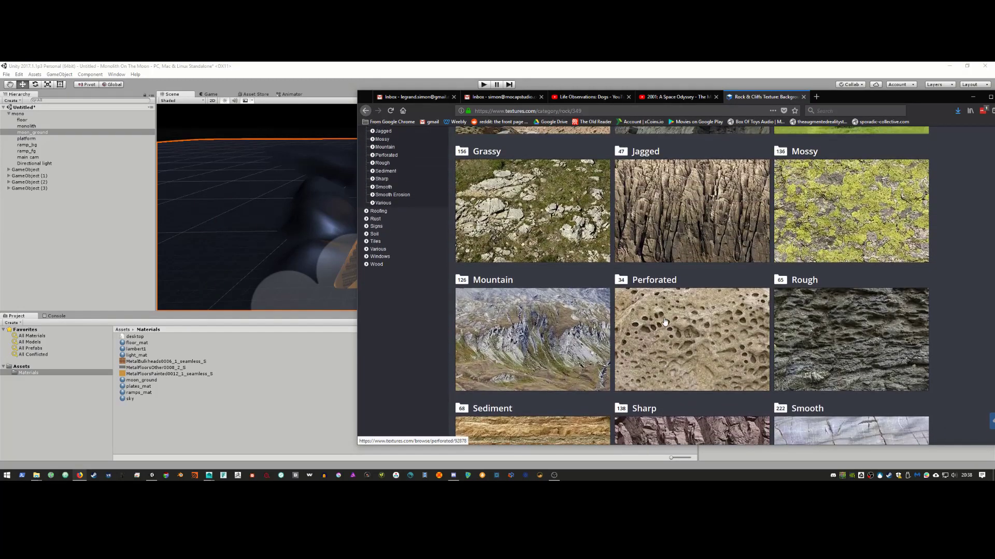
scroll(699, 325, down, 3)
scroll(713, 304, up, 4)
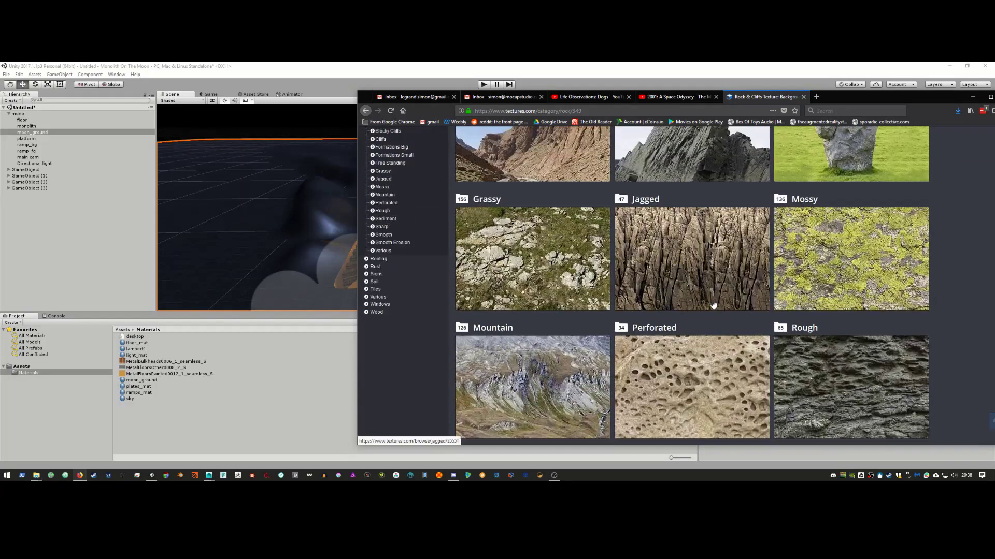
scroll(752, 310, up, 3)
scroll(795, 322, down, 3)
click(795, 321)
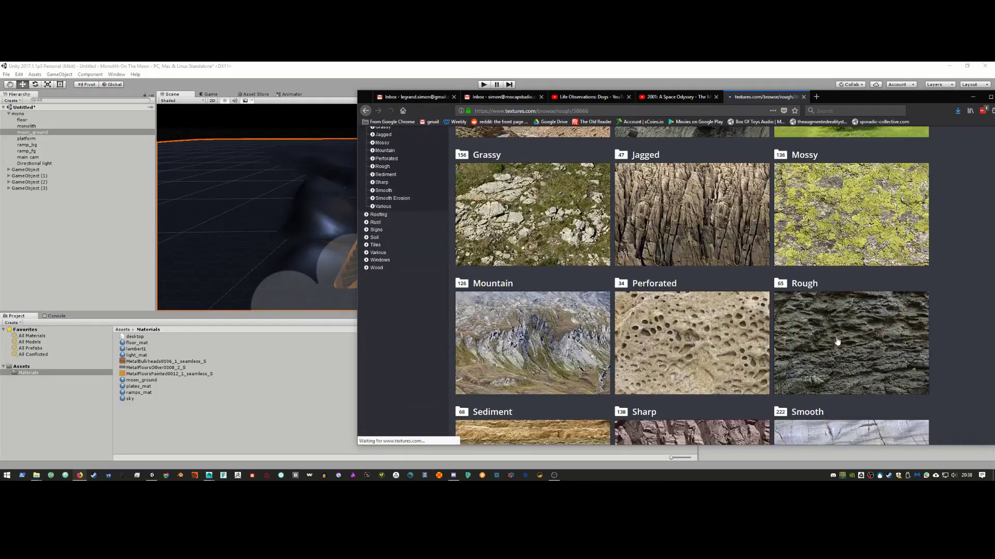
Step: Scroll the Rough rock grid and open the RockRough0023 texture page
scroll(655, 317, down, 10)
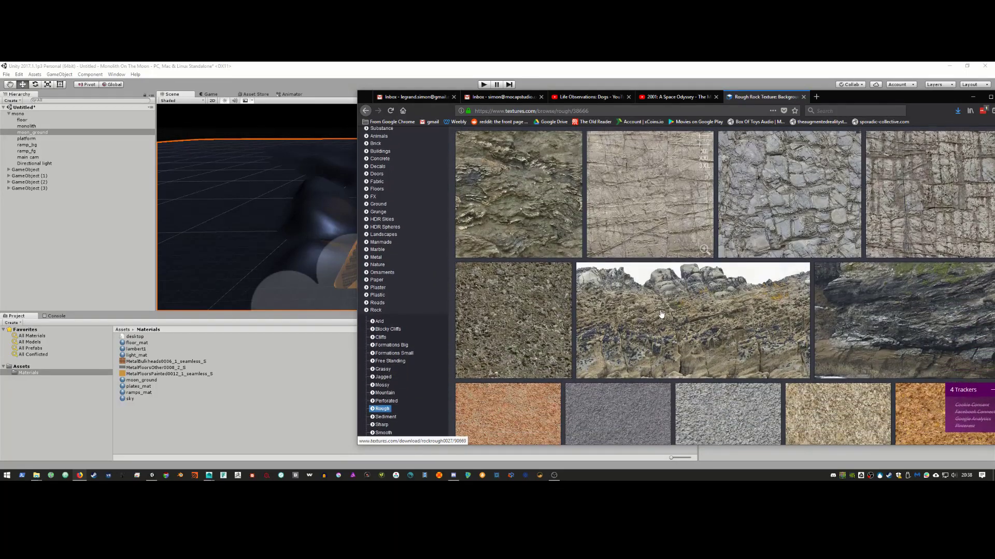
scroll(671, 307, down, 10)
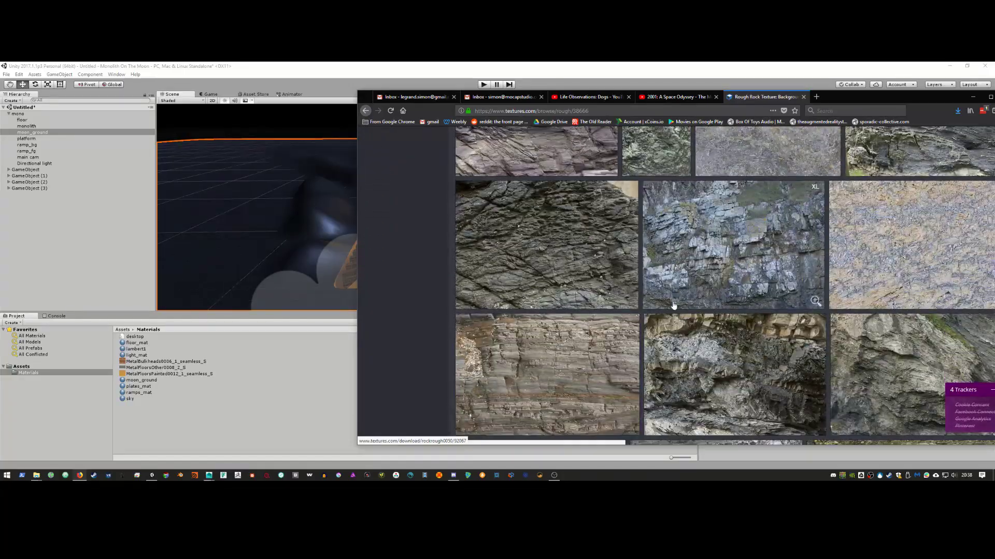
scroll(674, 306, down, 10)
scroll(672, 305, down, 5)
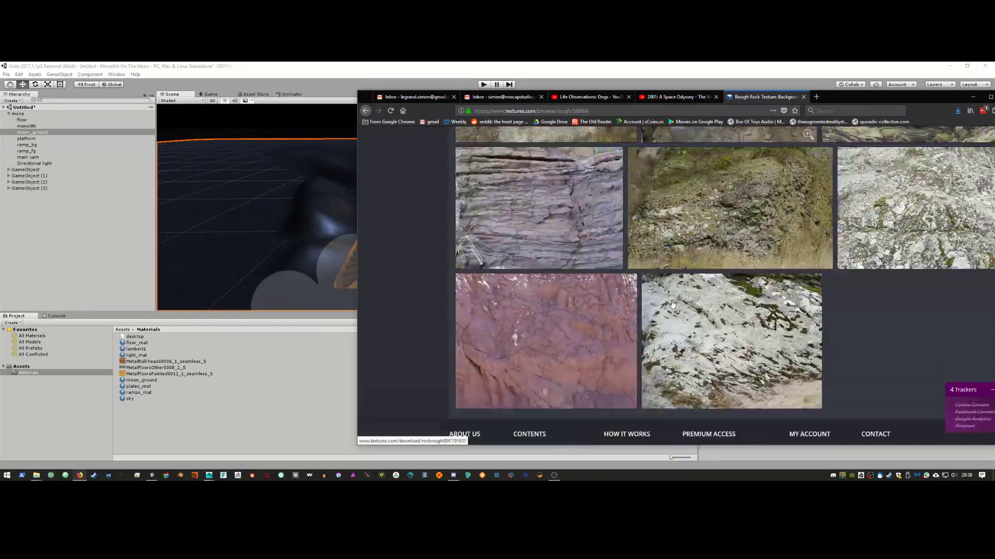
scroll(672, 304, up, 6)
scroll(672, 303, up, 10)
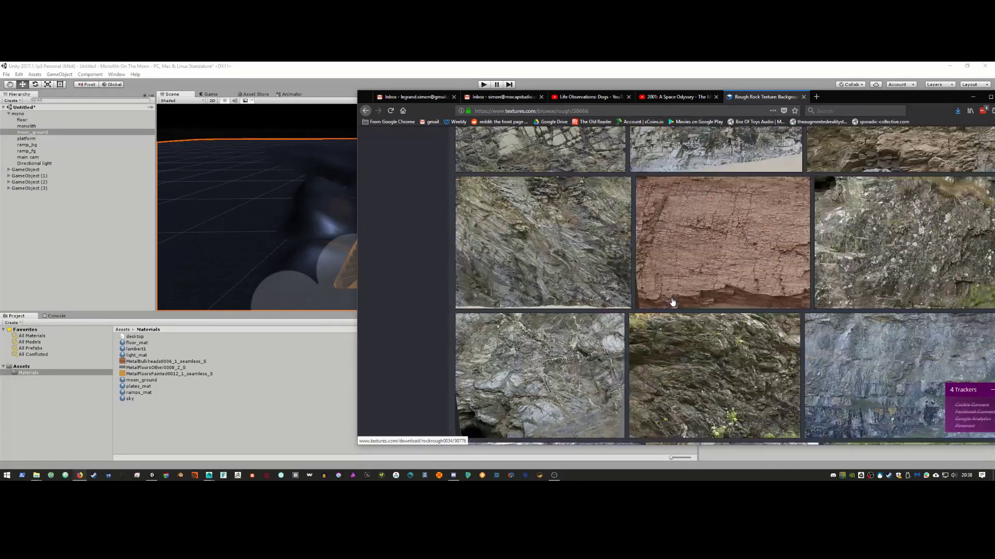
scroll(672, 302, down, 3)
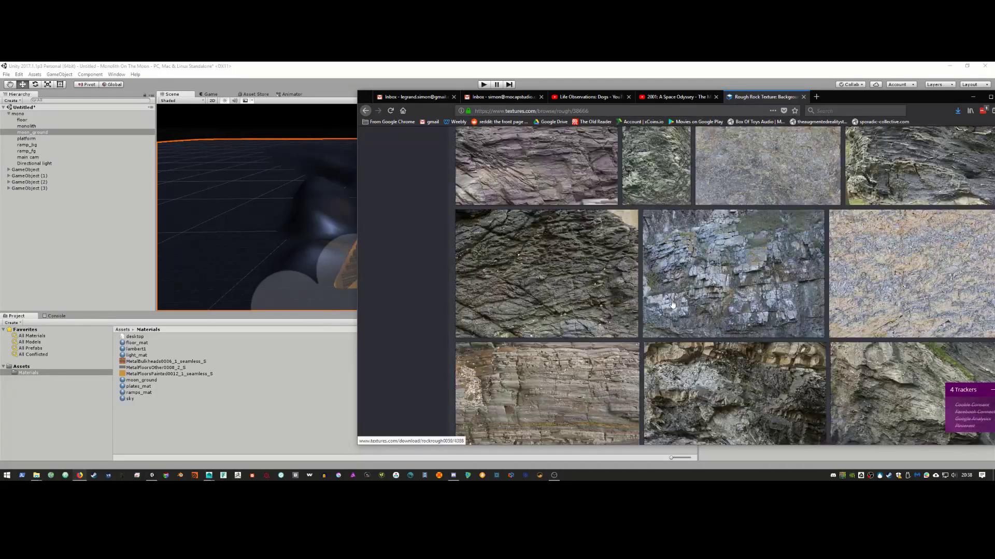
click(738, 321)
Step: Download and save the small 1024x688 RockRough0023 image
scroll(710, 319, down, 5)
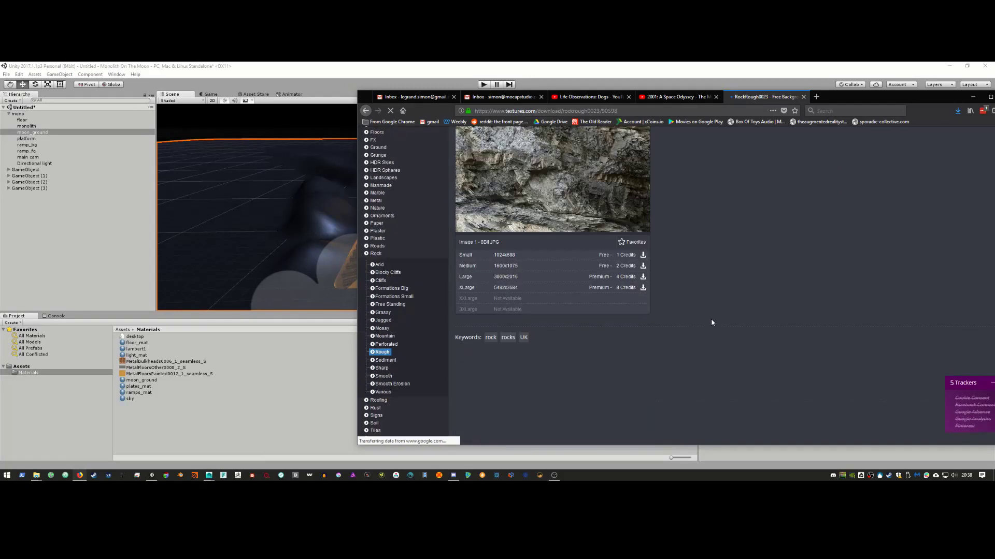
scroll(711, 323, up, 4)
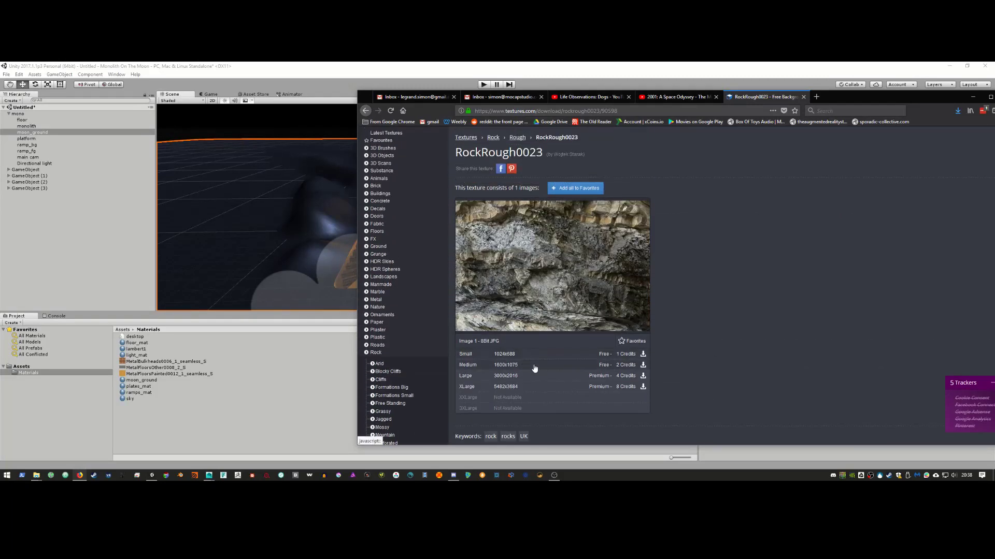
click(517, 356)
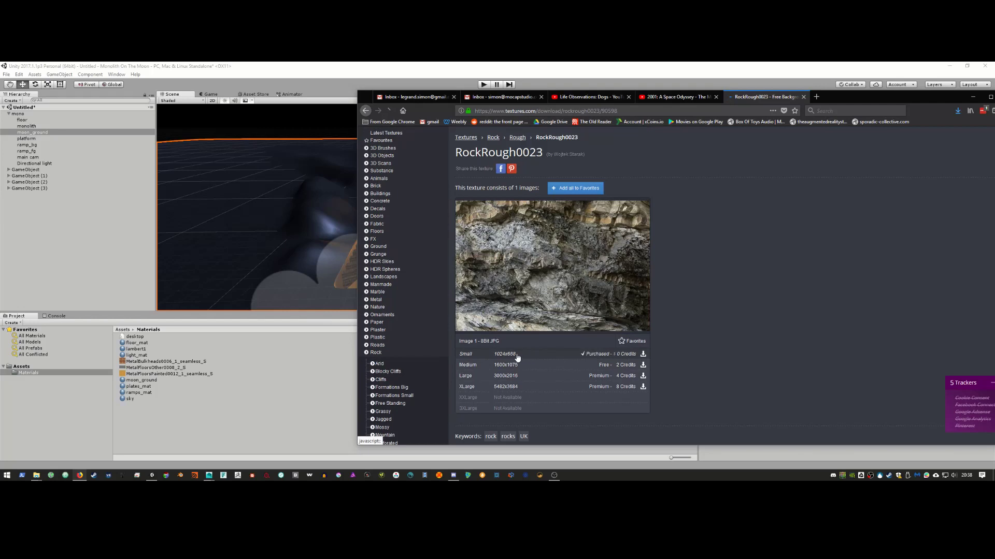
click(554, 267)
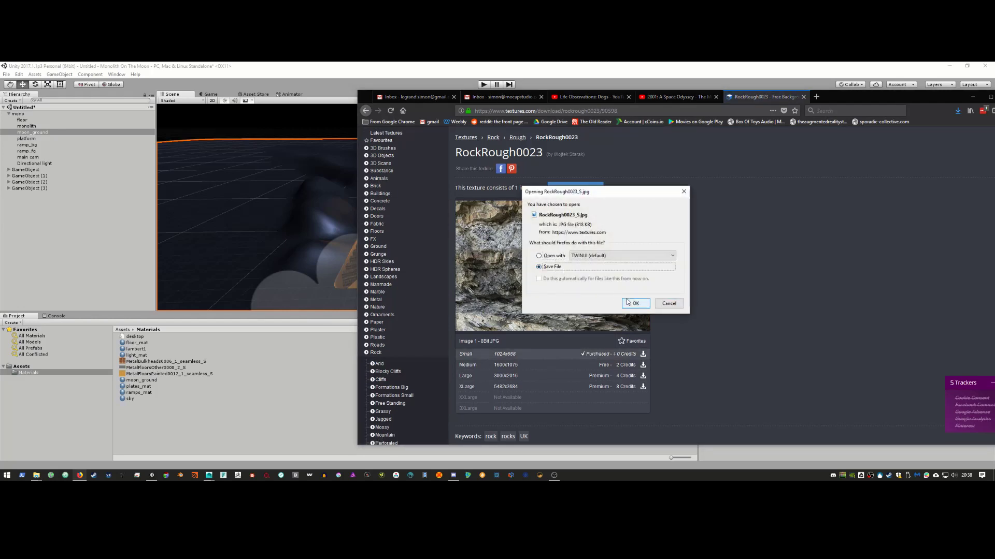
click(636, 303)
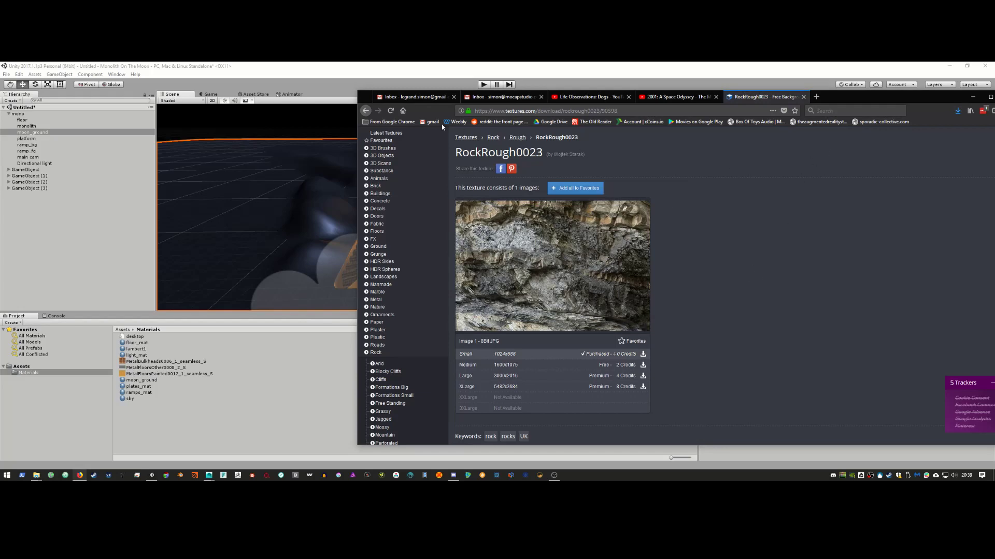
Step: Compare the RockRough0060, RockRough0055 and RockRough0051 texture pages
click(365, 110)
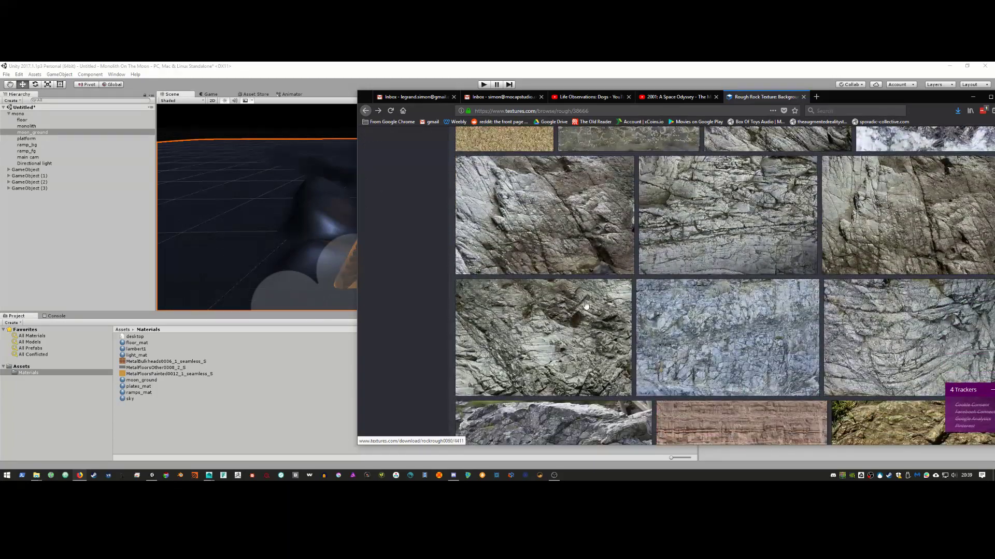
click(589, 305)
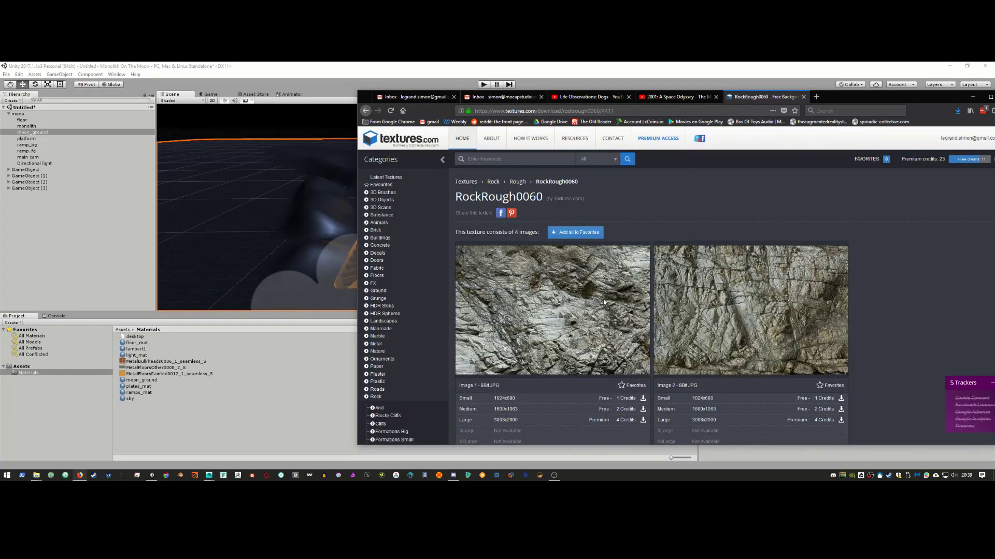
scroll(606, 297, down, 4)
scroll(606, 298, down, 3)
scroll(605, 297, up, 5)
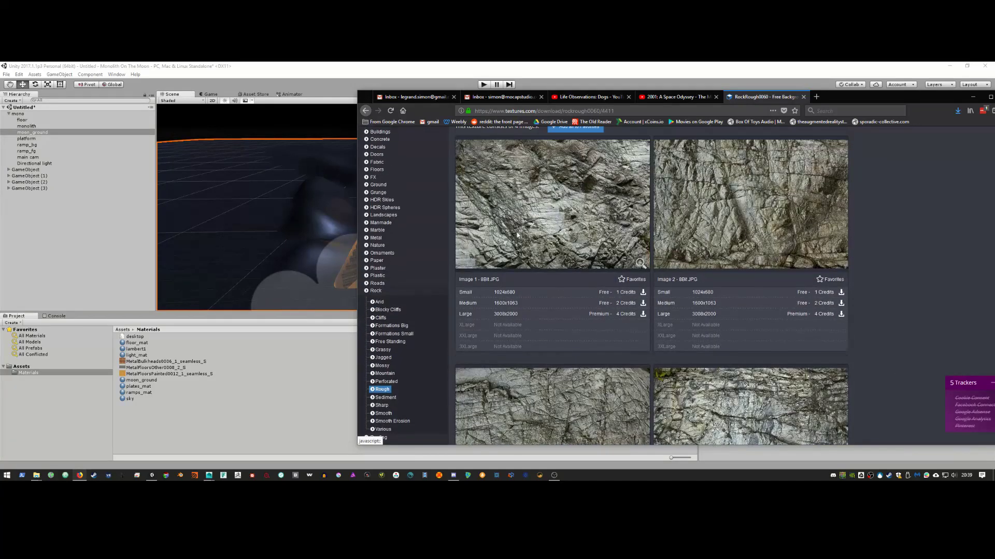
click(366, 110)
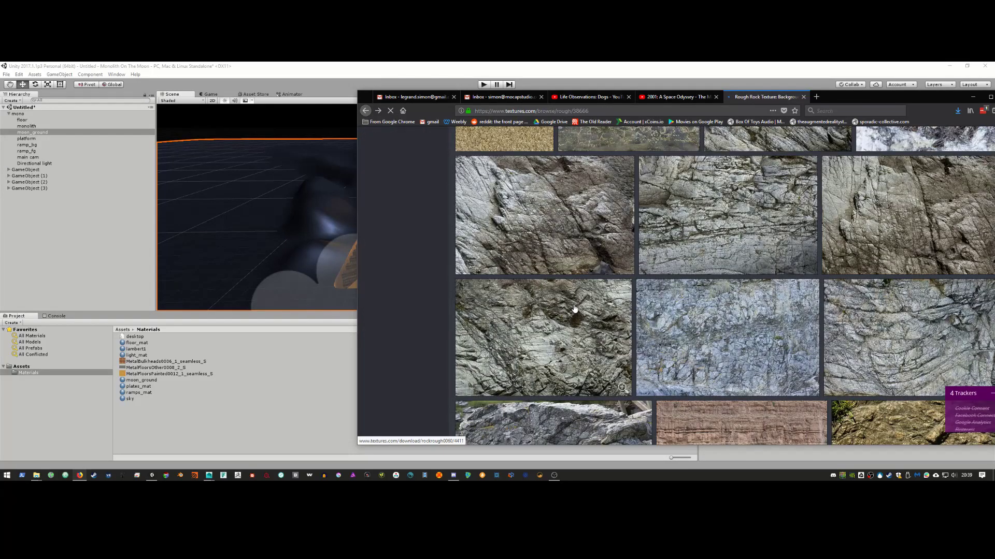
click(714, 242)
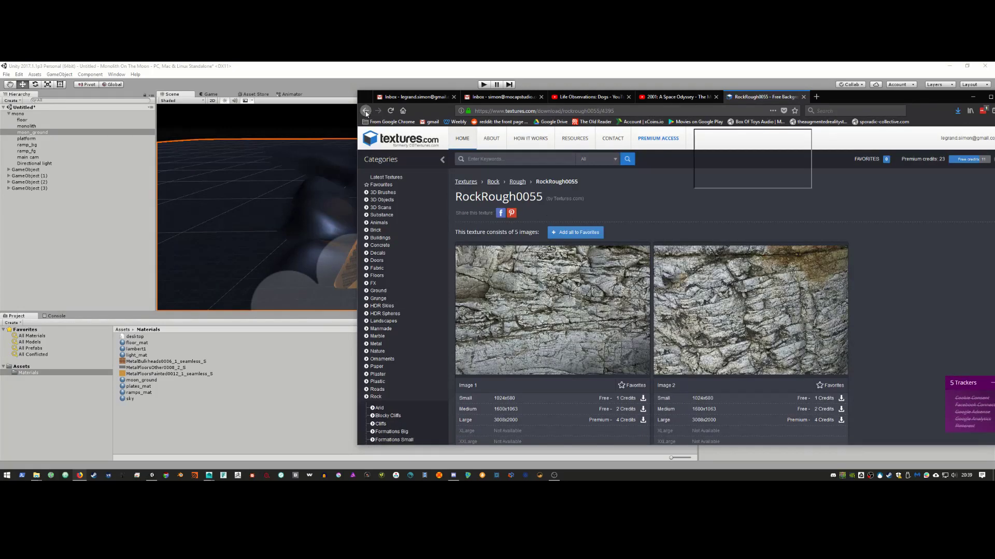
click(366, 110)
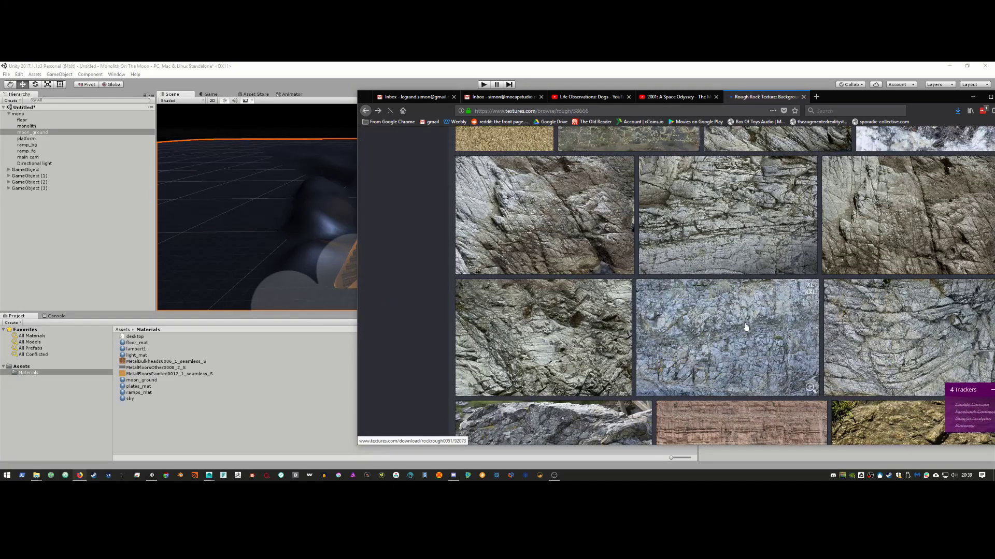
click(746, 327)
scroll(657, 305, down, 3)
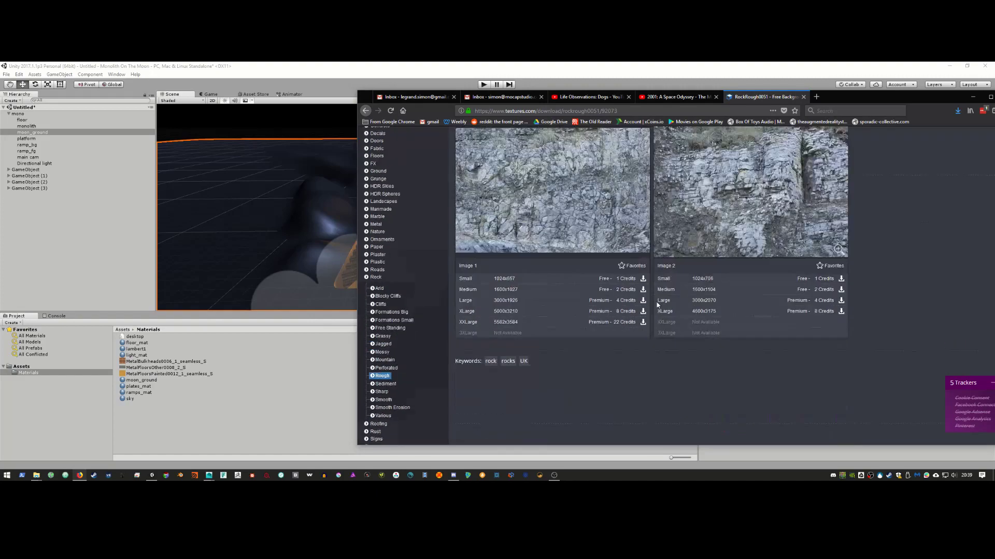
scroll(657, 303, down, 2)
scroll(657, 302, up, 5)
Step: Show the downloaded RockRough0023_S.jpg in its Downloads folder
click(957, 111)
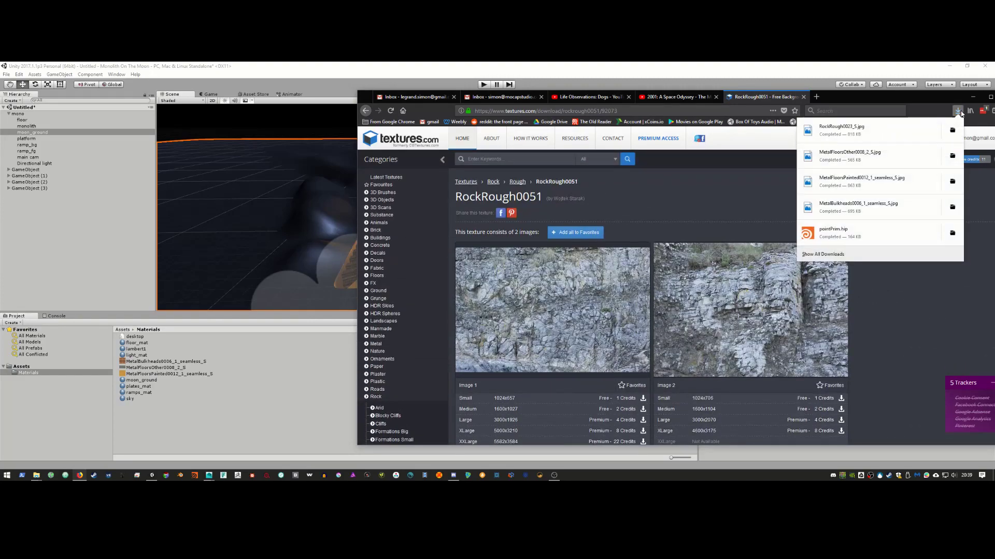
click(952, 130)
click(973, 97)
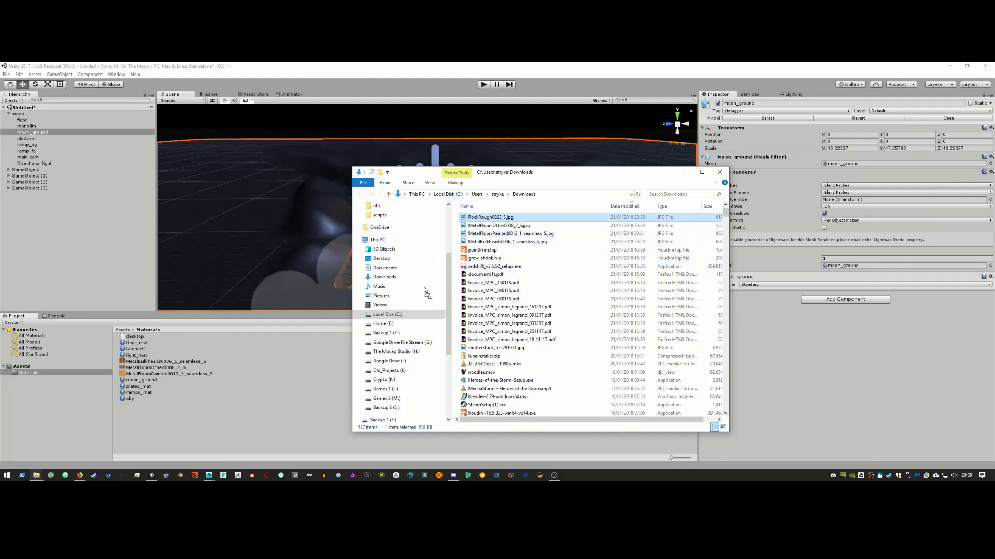
Step: Import RockRough0023_S.jpg into Assets/Materials and assign it as moon_ground's albedo texture
drag(425, 291, 233, 394)
click(684, 172)
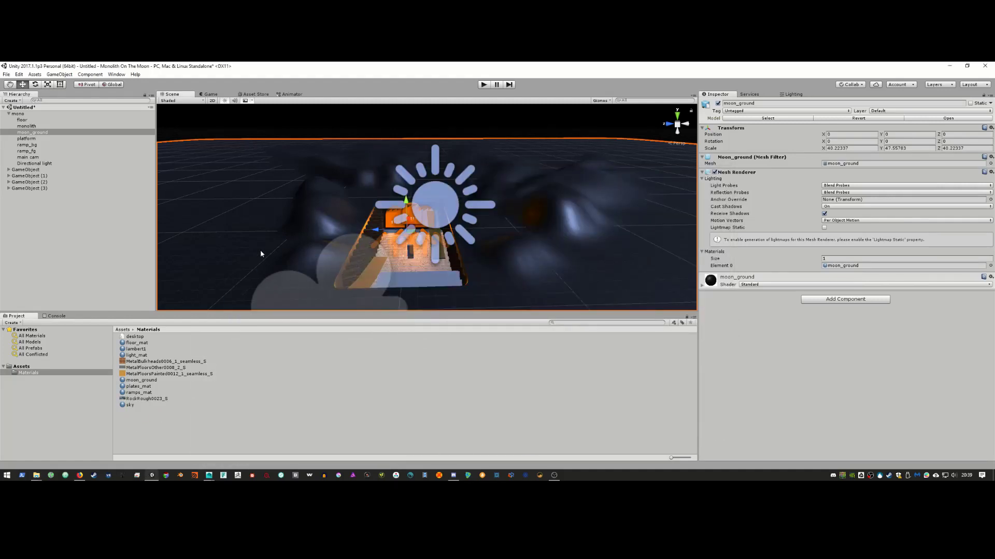
click(702, 285)
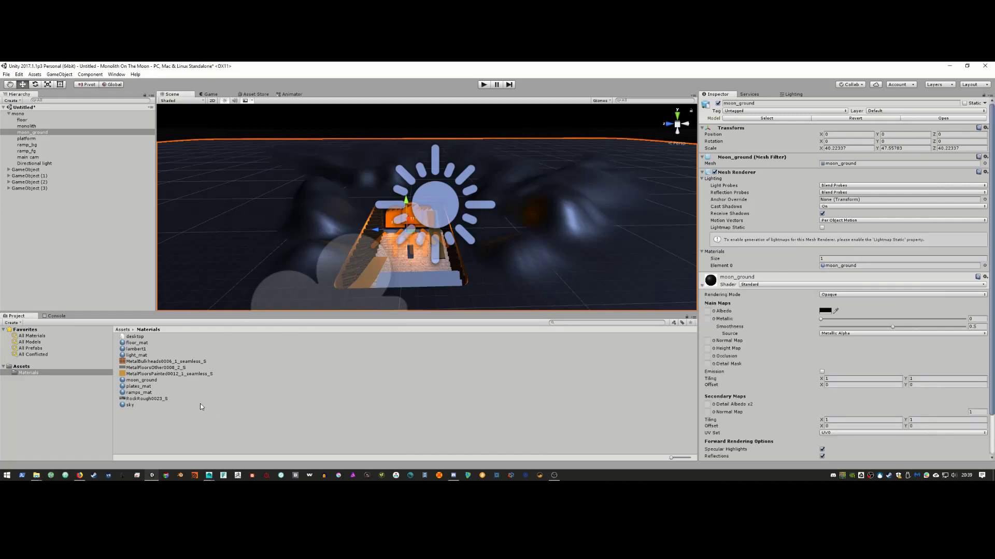
drag(148, 399, 708, 311)
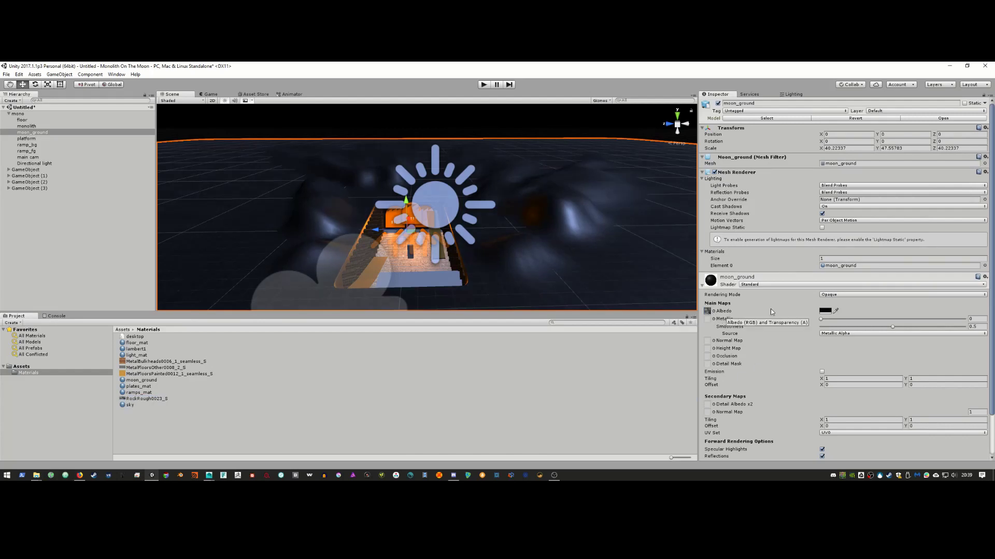
Step: Set moon_ground's albedo tint to white, then bring Maya to the front
click(828, 312)
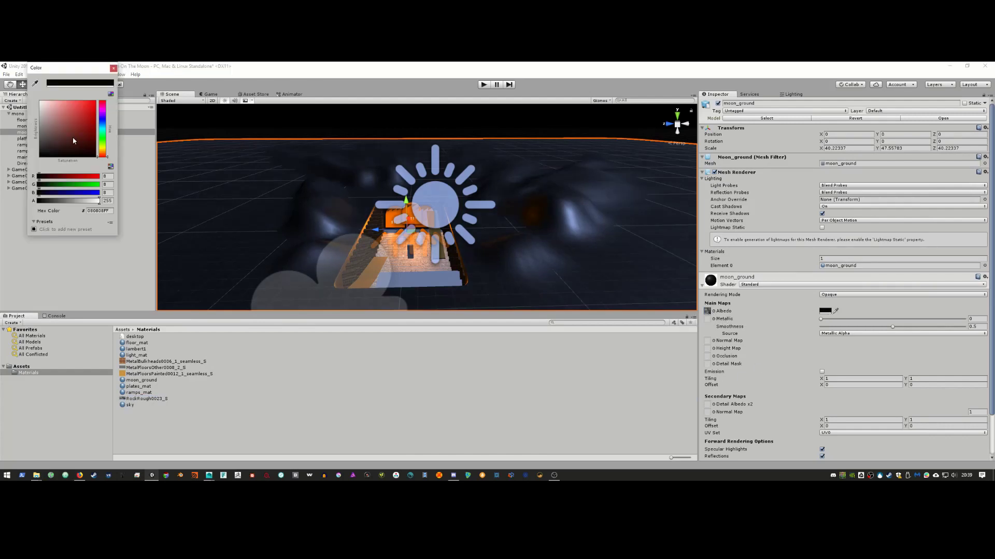
drag(74, 140, 35, 103)
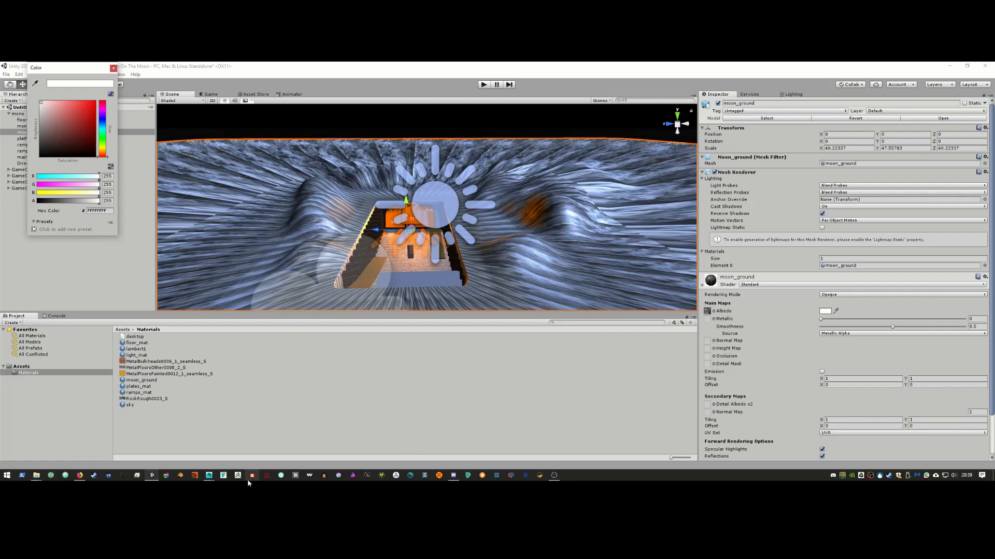
click(209, 475)
click(244, 448)
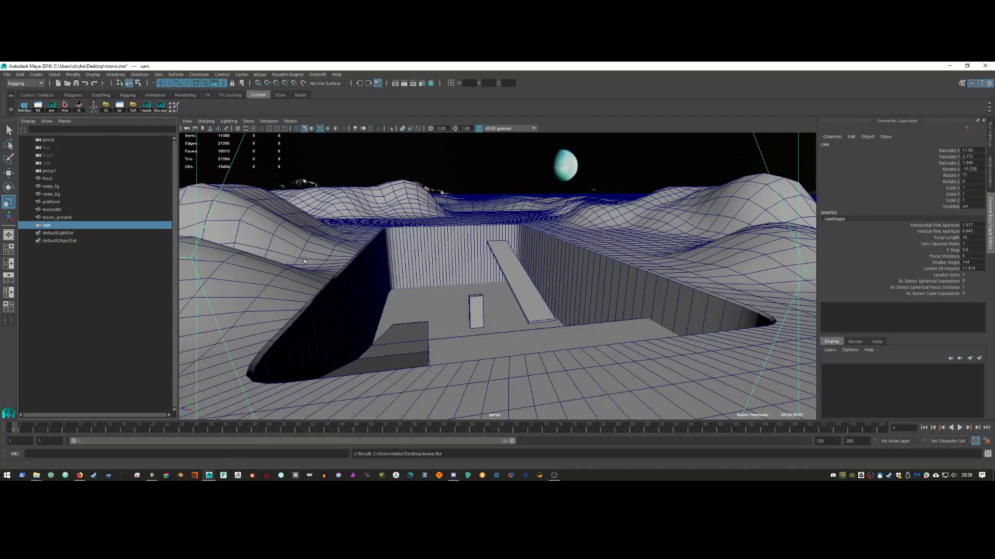
Step: Give moon_ground an automatic UV projection and delete its construction history
click(304, 261)
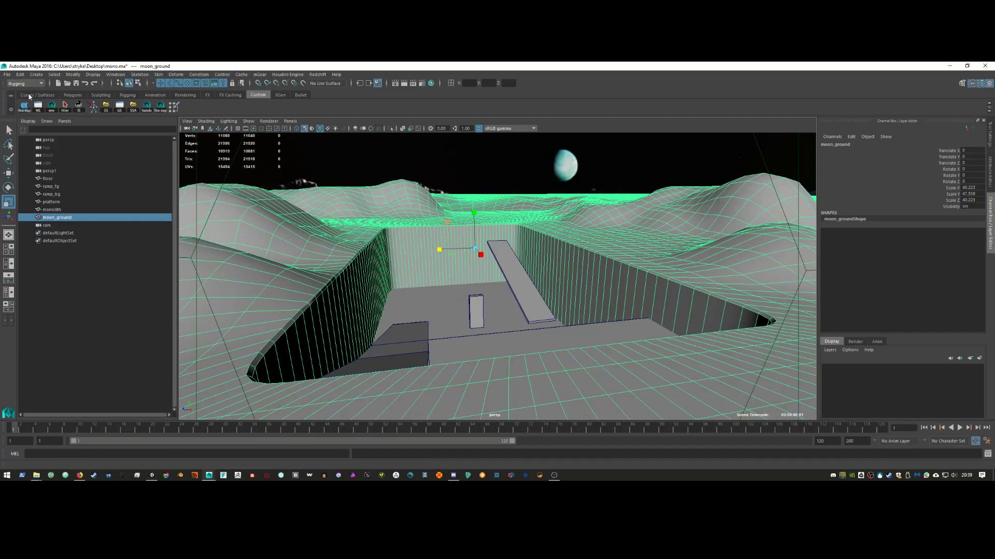
key(F2)
click(299, 75)
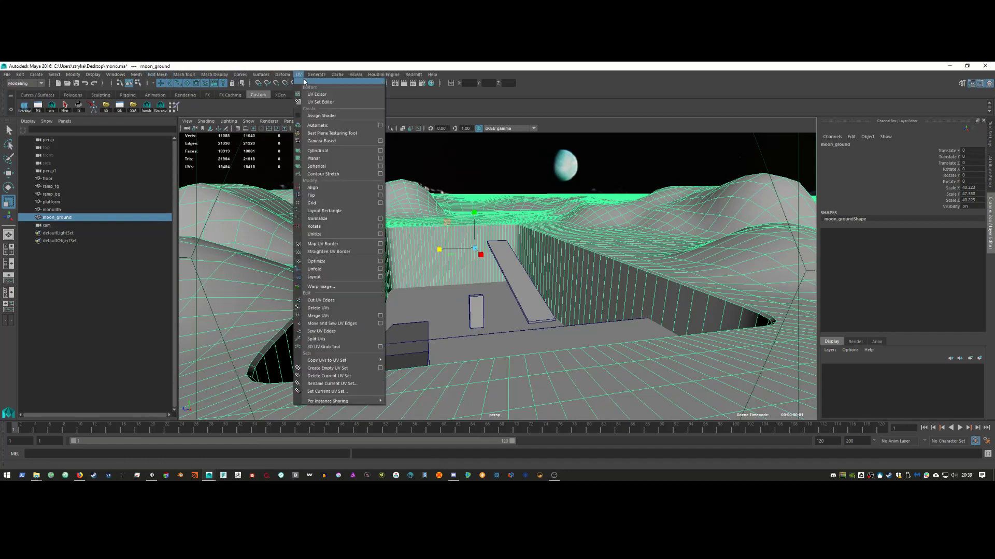
click(365, 125)
right_drag(280, 227, 291, 224)
key(alt+shift+d)
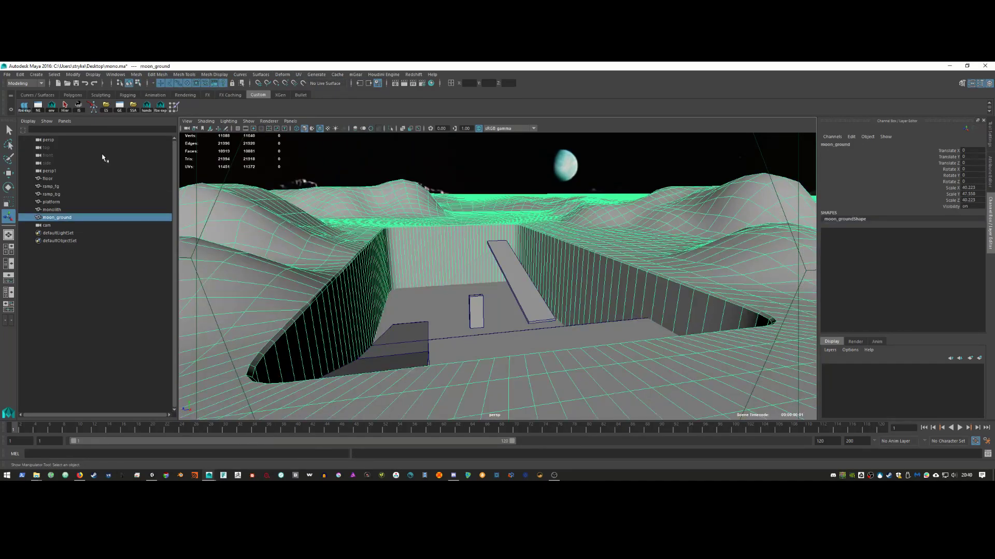
Step: Export the selected ground as OBJexport to the Desktop as ground.obj, then minimise Maya
click(9, 75)
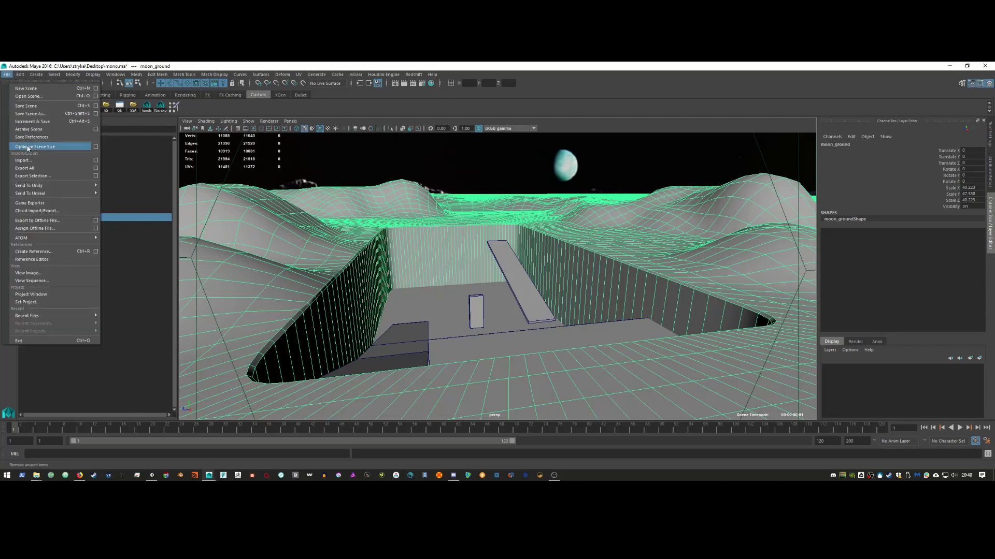
click(47, 176)
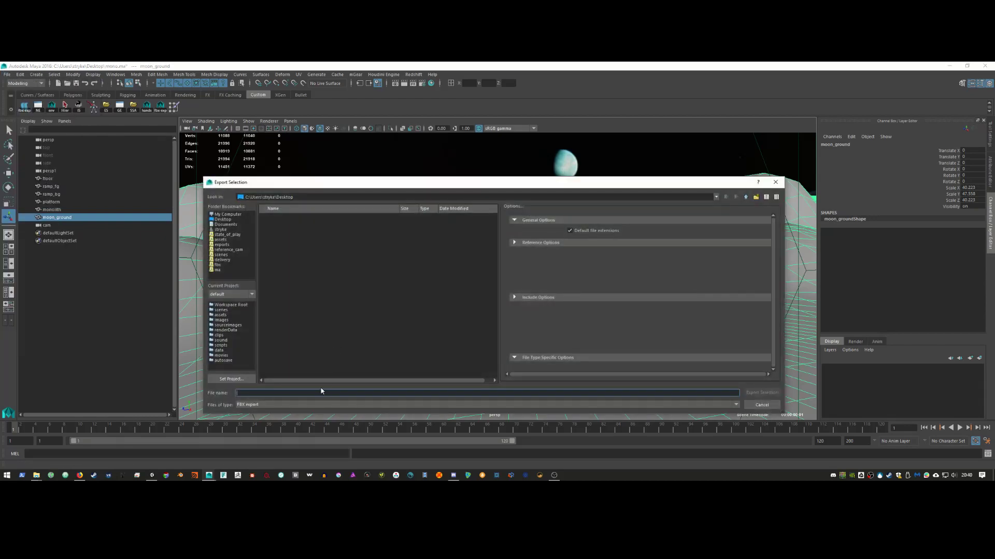
click(314, 404)
scroll(291, 430, down, 3)
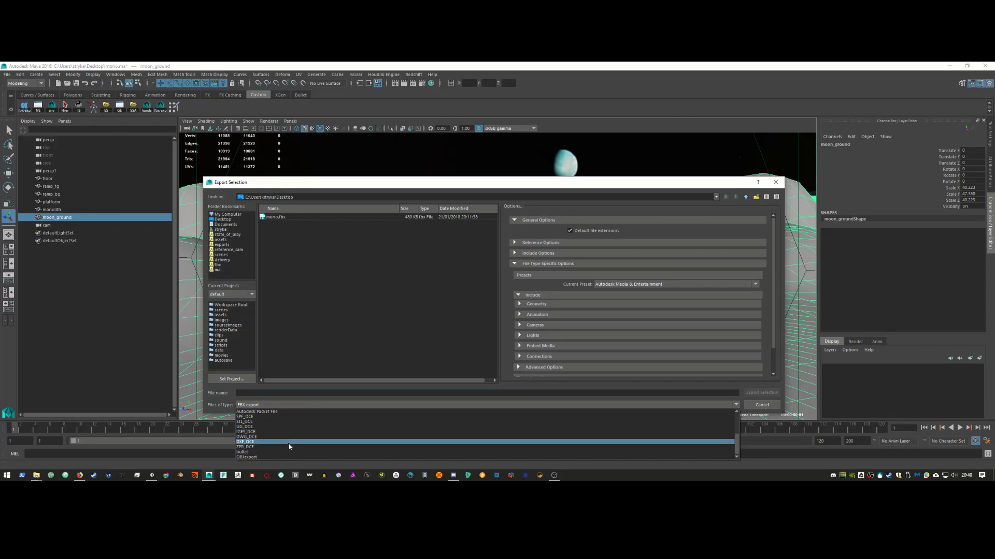
click(292, 457)
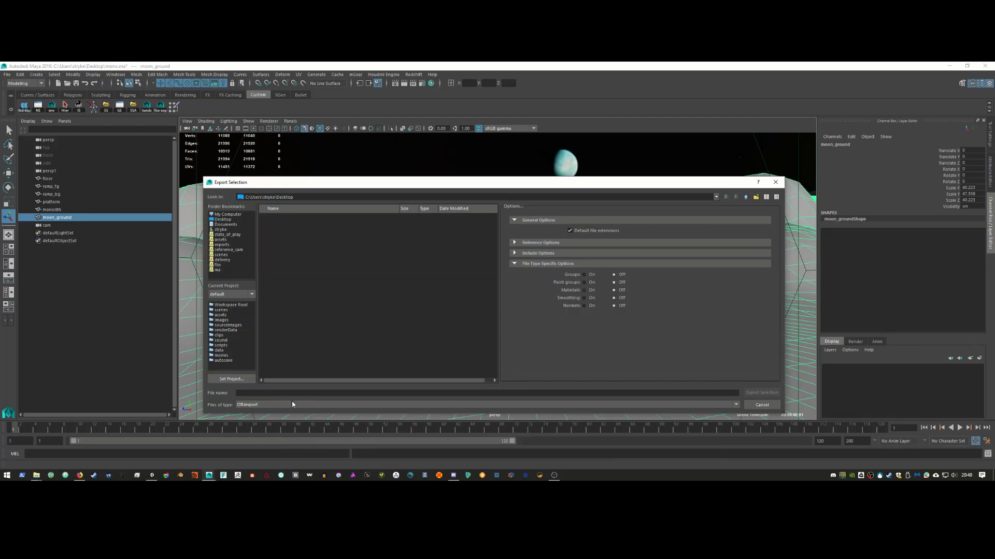
click(230, 219)
click(341, 393)
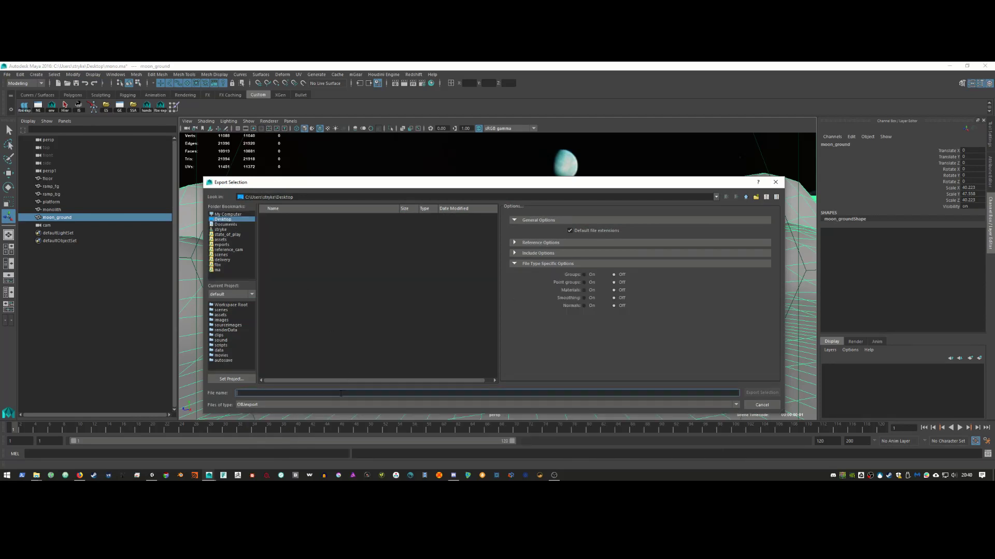
text(ground)
key(Return)
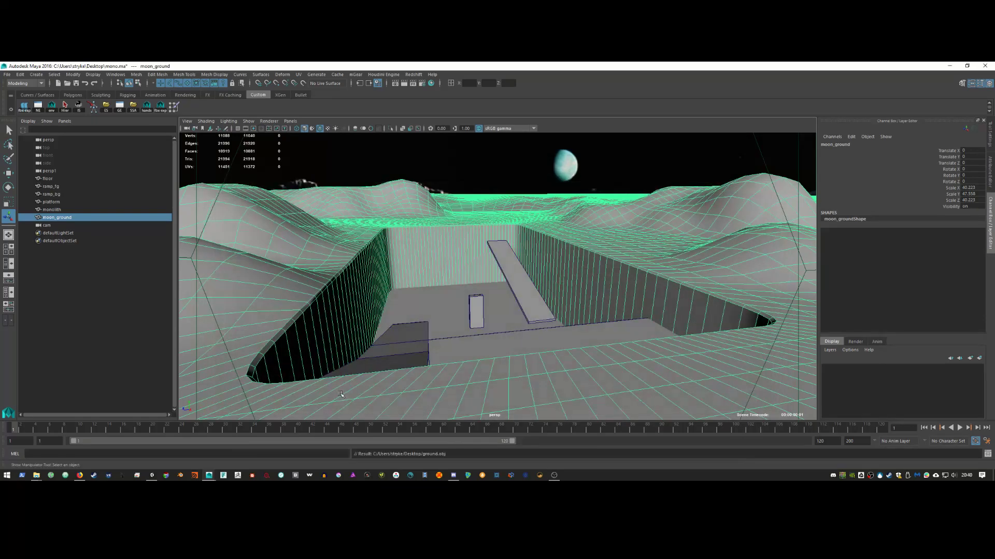
click(948, 67)
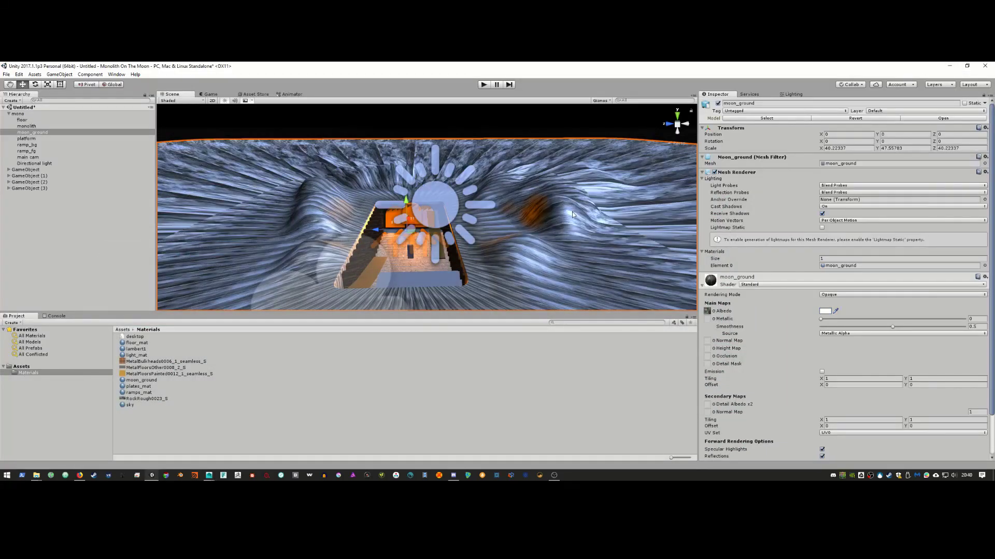
Step: Delete the old moon_ground from the scene and import ground.obj from the Desktop into Assets
key(Delete)
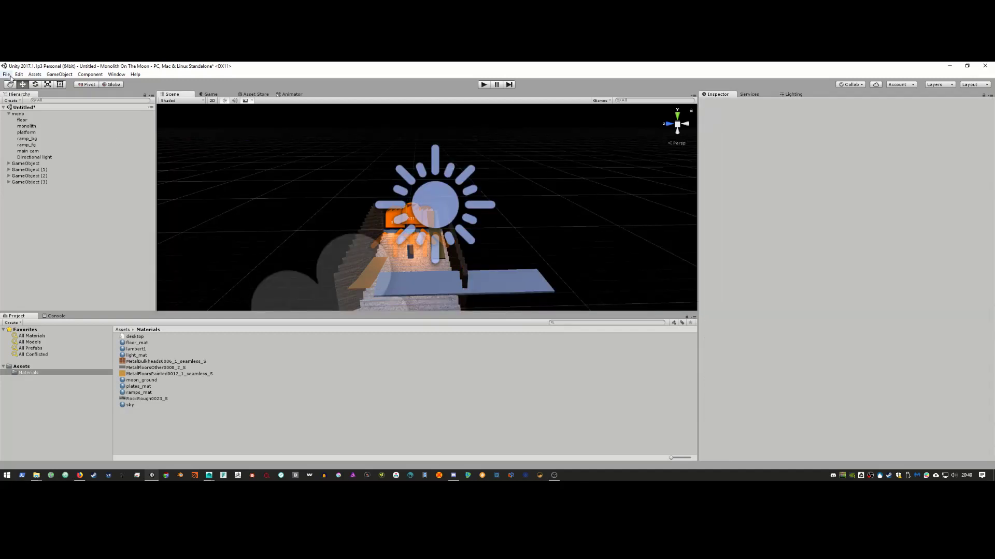
click(6, 74)
key(alt+Tab)
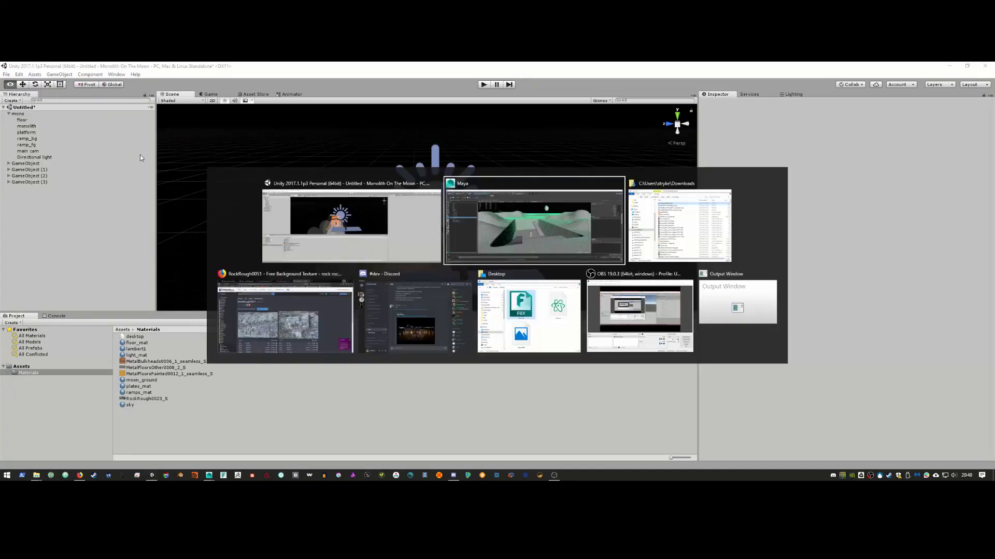
key(alt+Tab)
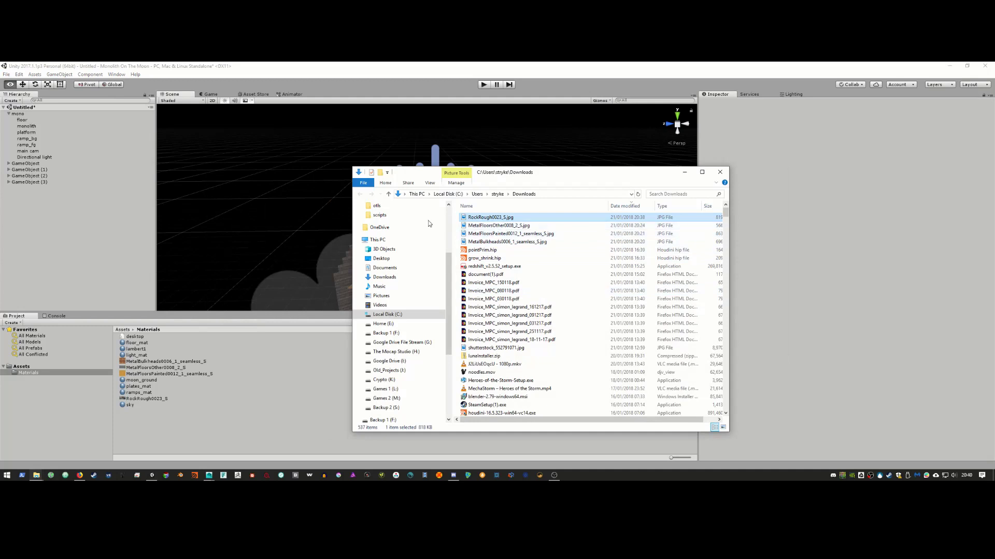
click(381, 258)
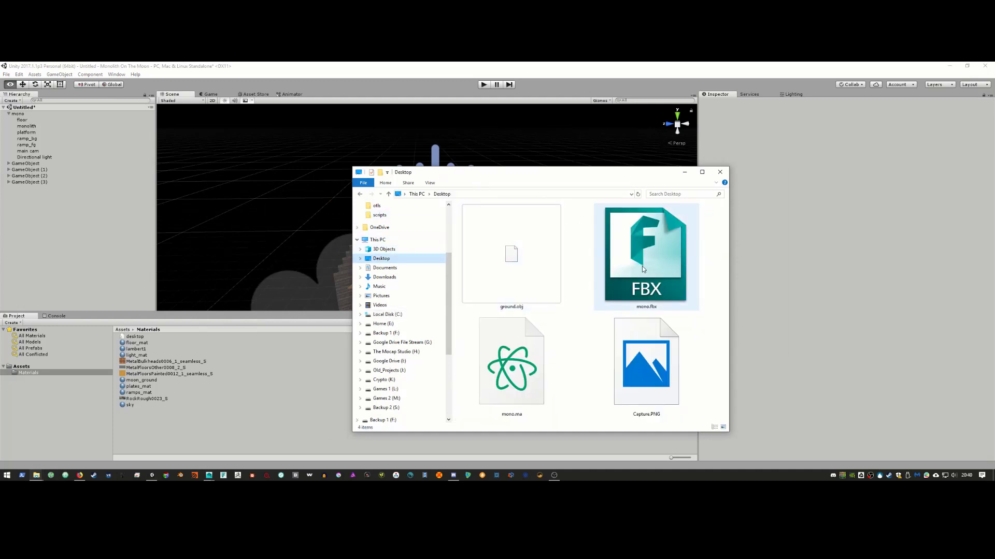
drag(508, 251, 151, 393)
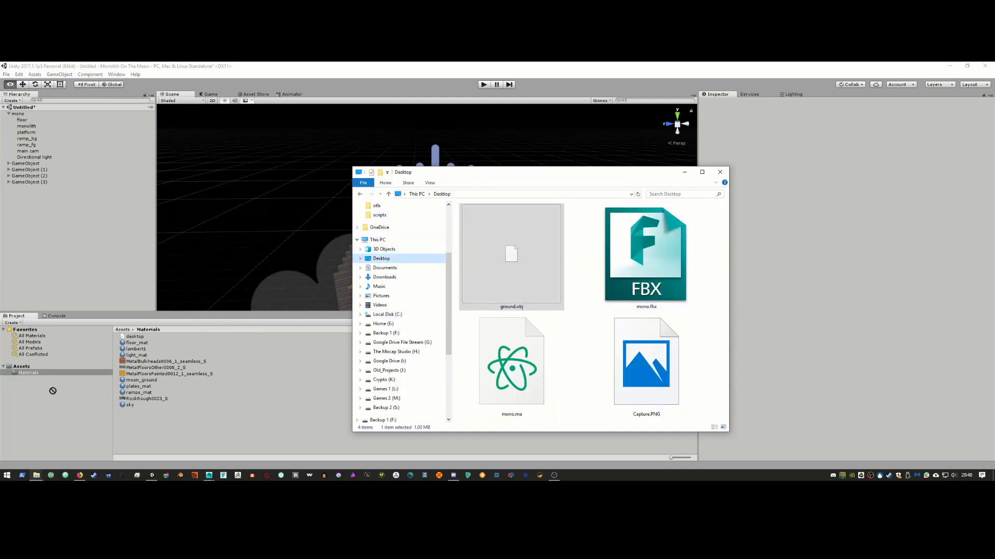
drag(32, 377, 30, 368)
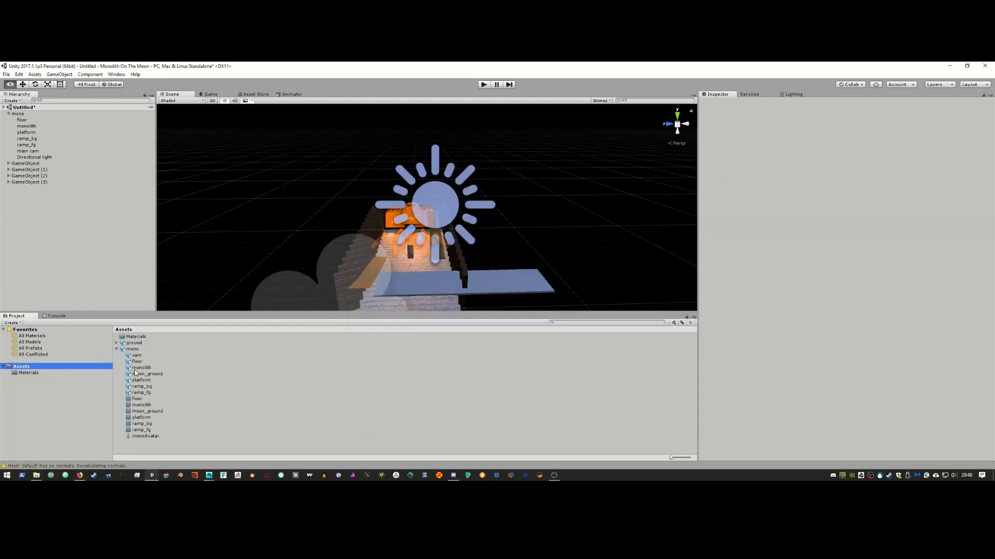
Step: Find the ground model in the Project panel, drag it into the Hierarchy, and zoom out
click(116, 349)
click(29, 342)
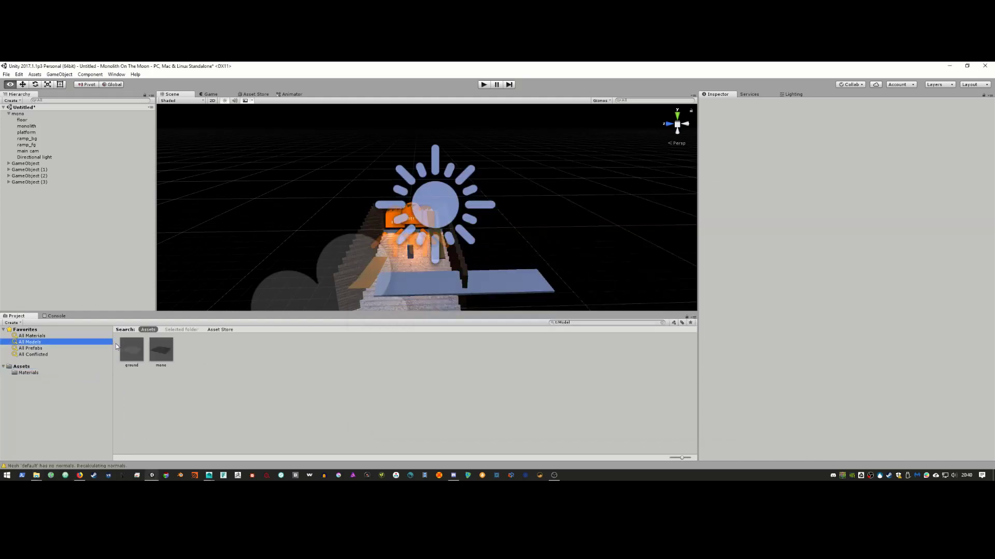
click(24, 373)
click(77, 366)
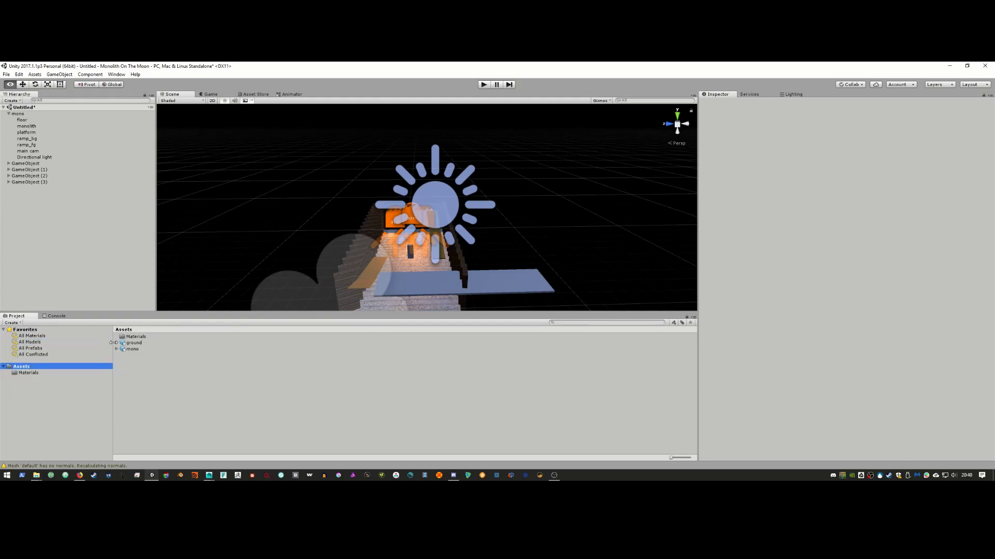
click(111, 342)
click(67, 367)
click(116, 343)
click(137, 344)
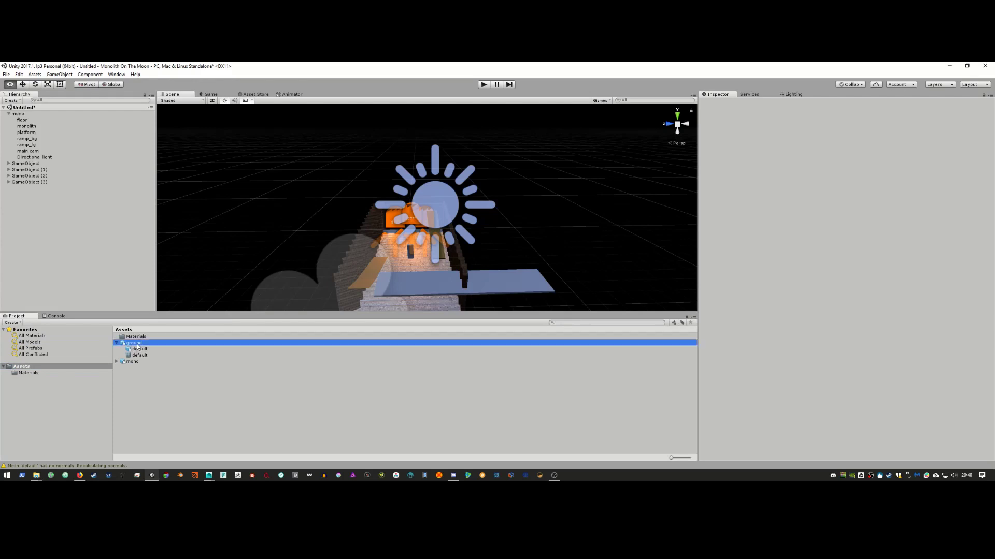
drag(137, 346, 81, 258)
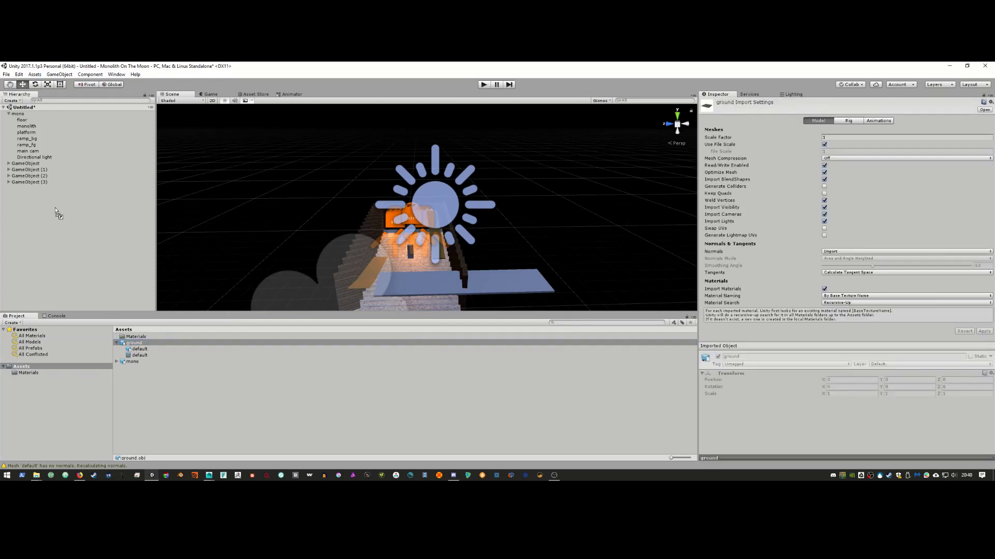
drag(57, 214, 72, 221)
alt+right_drag(466, 226, 384, 225)
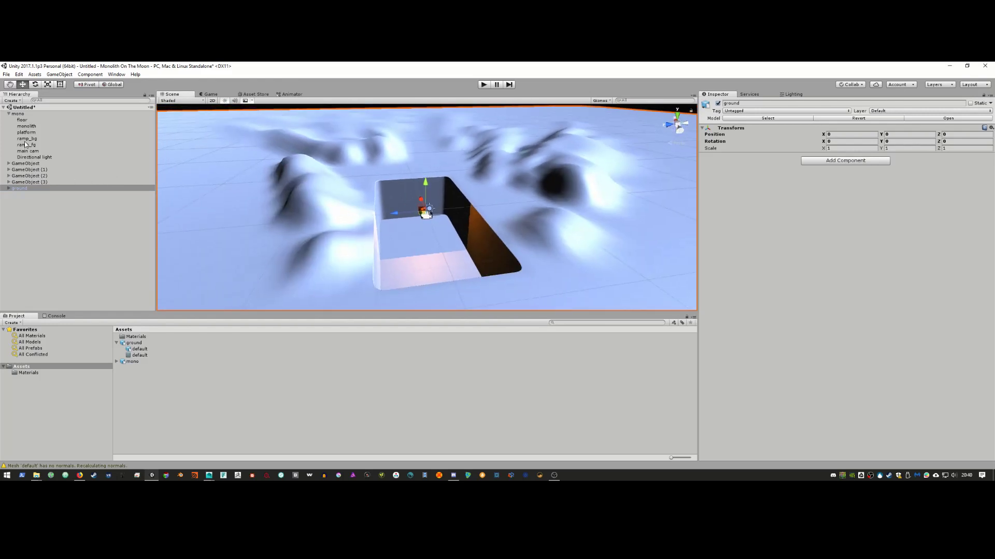
Step: Set the ground object's Transform scale to 0.1 on X, Y and Z, viewing it from low
click(19, 114)
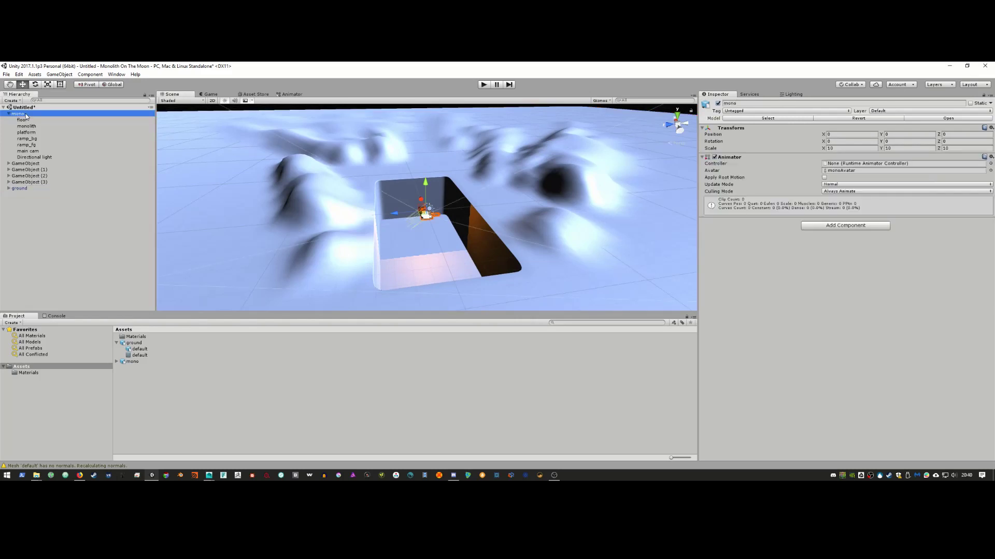
click(45, 188)
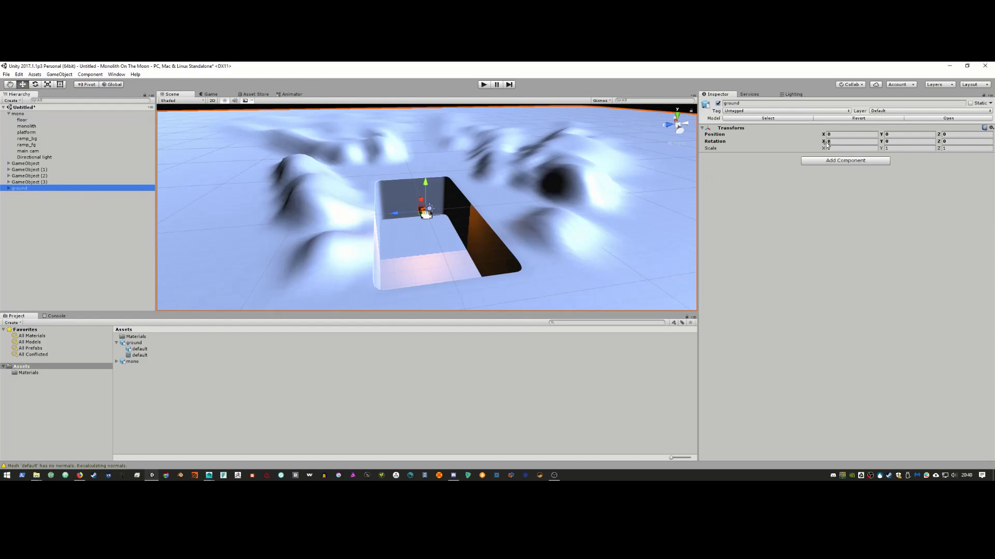
click(853, 154)
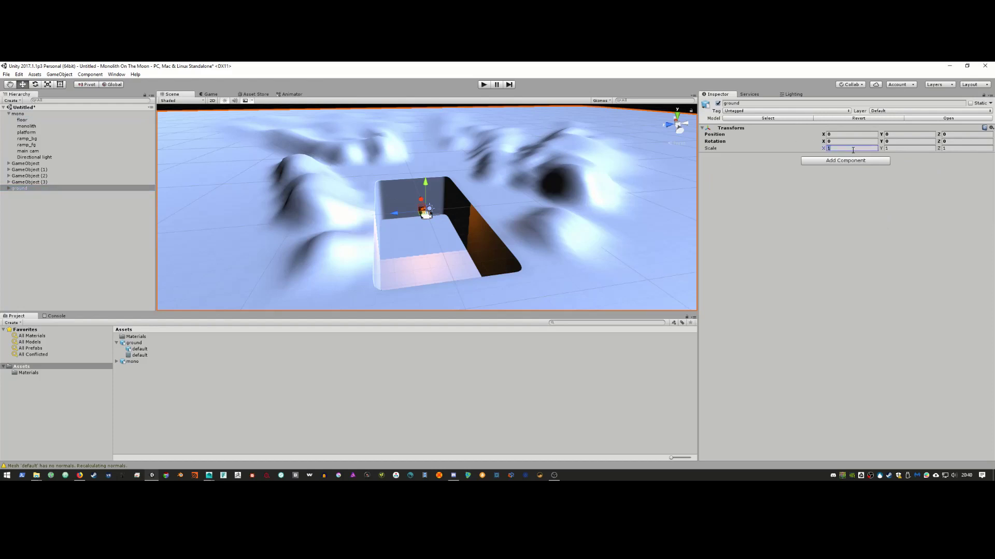
text(0.1)
key(Tab)
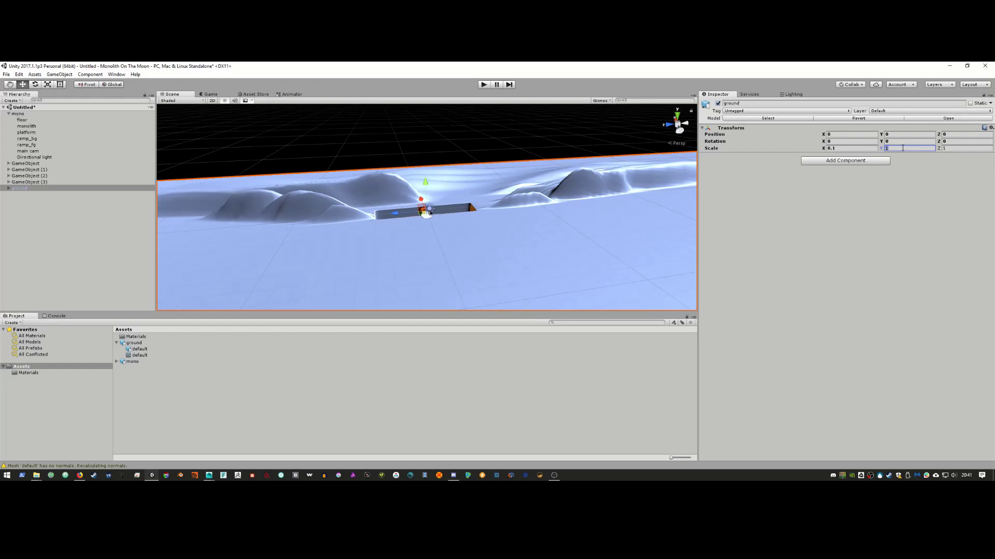
text(0.1)
click(962, 150)
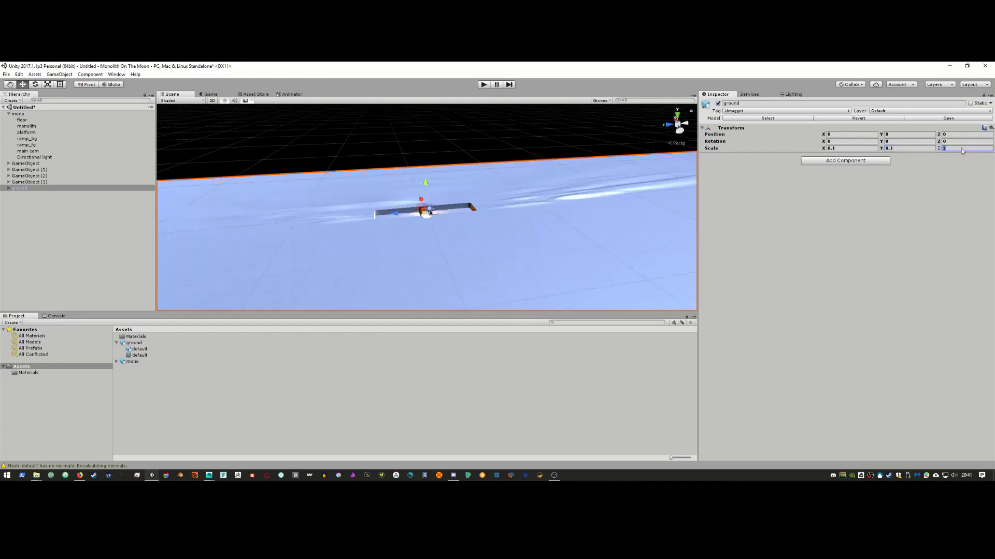
text(0.1)
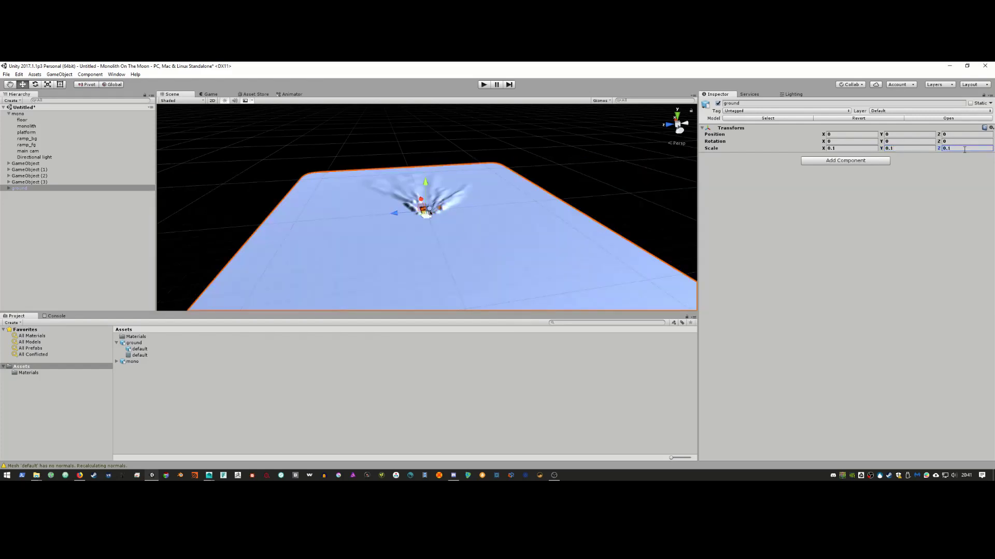
alt+right_drag(391, 195, 472, 218)
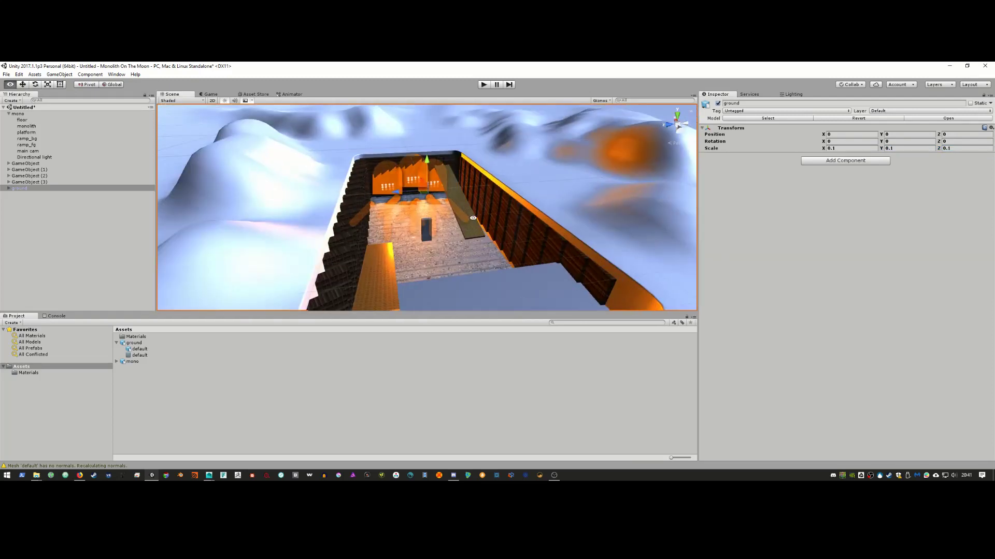
alt+drag(472, 218, 234, 152)
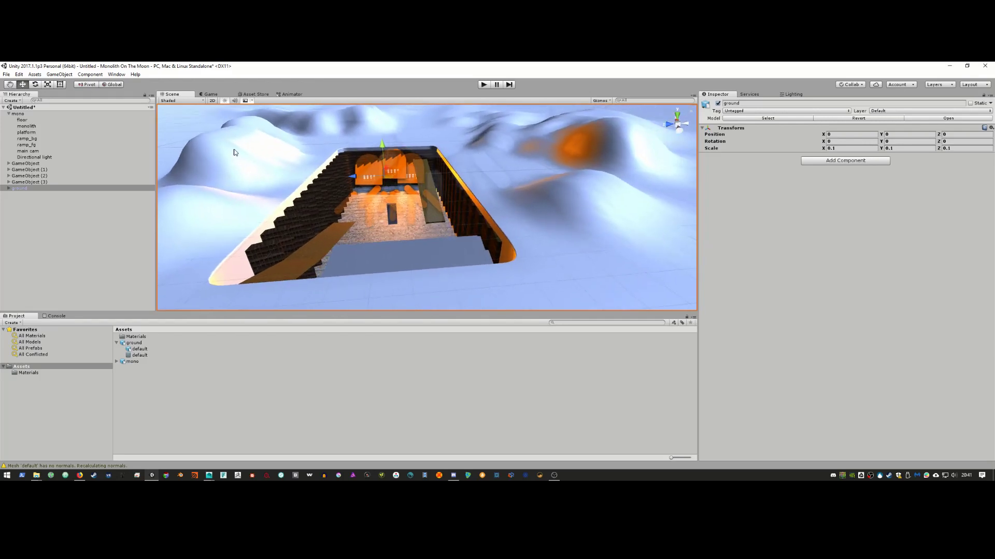
Step: Apply the moon_ground material to the ground mesh and begin raising its Tiling X value
click(265, 166)
click(42, 373)
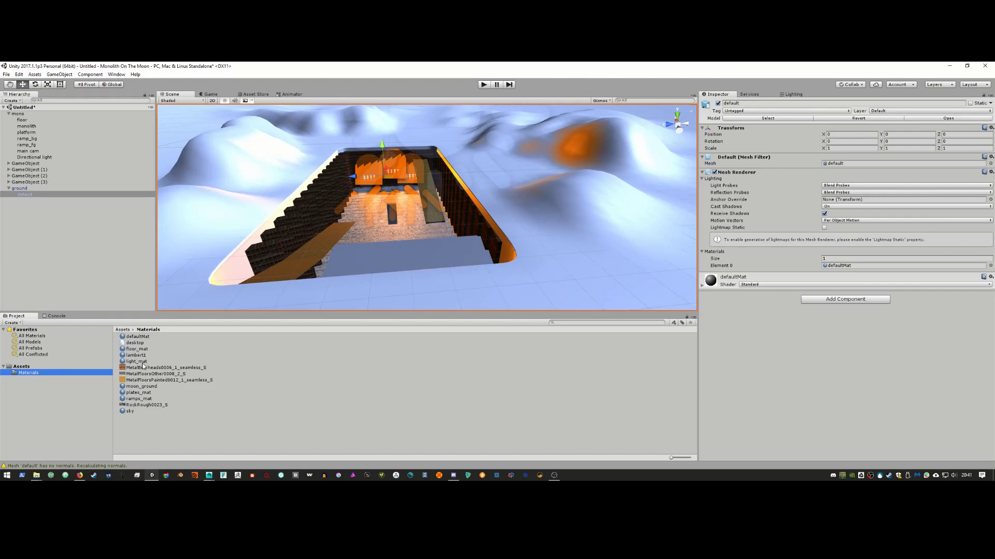
drag(139, 386, 464, 250)
scroll(458, 247, down, 2)
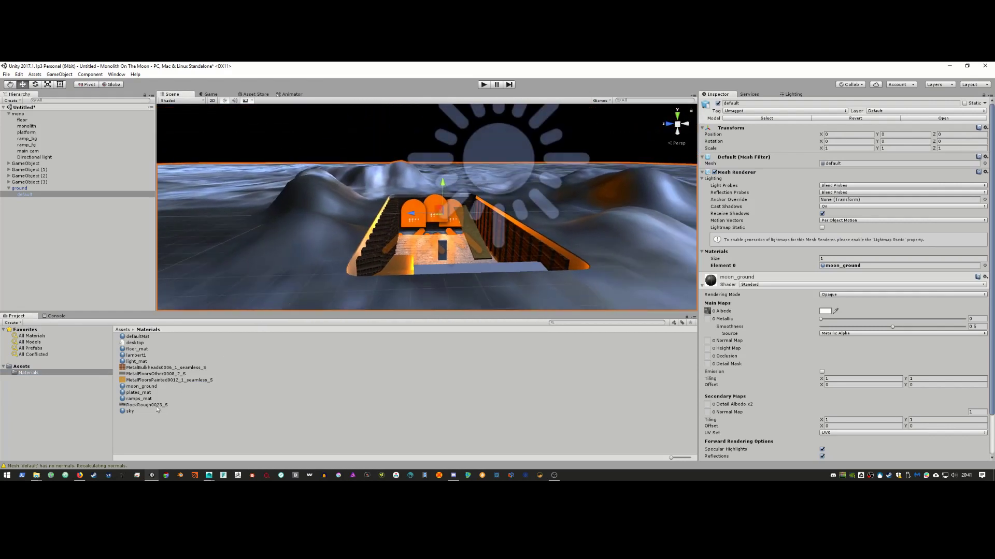
click(144, 387)
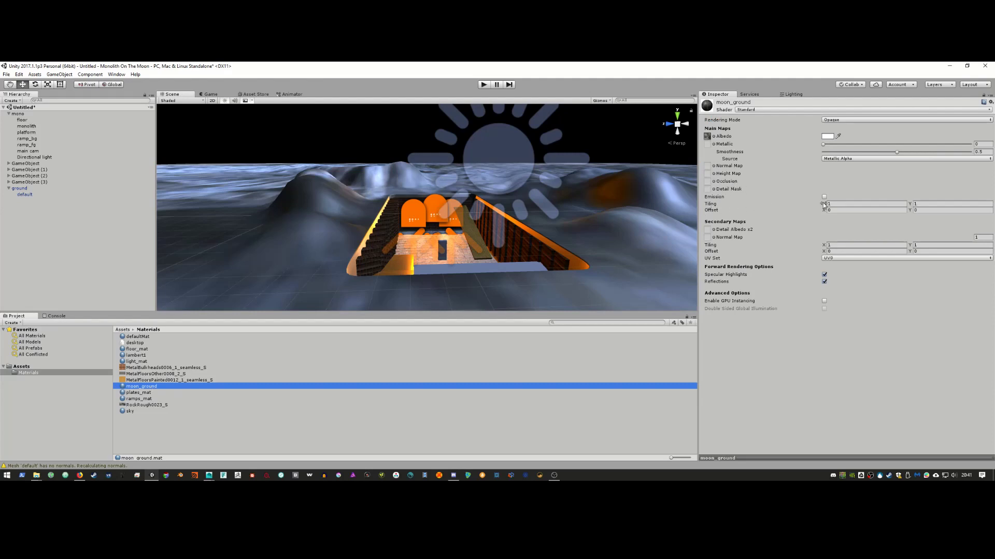
drag(823, 205, 940, 206)
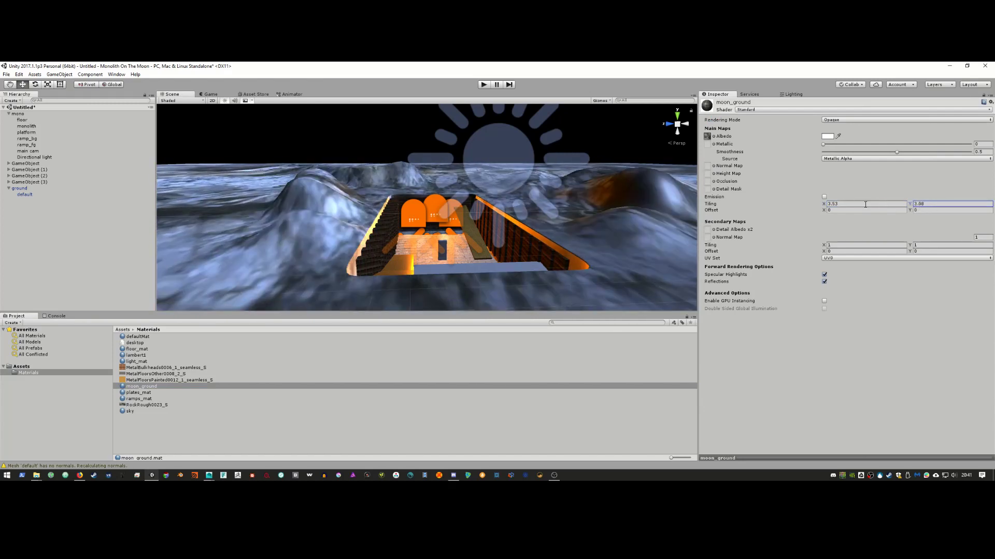
Step: Set moon_ground's Tiling X and Y both to 100, then fly the view into the pit
drag(824, 205, 832, 207)
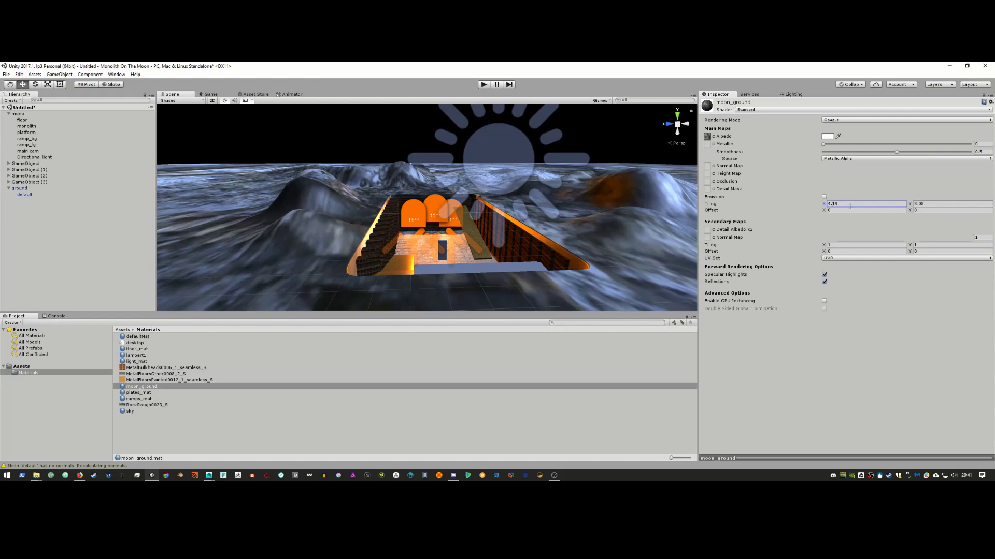
drag(911, 206, 934, 206)
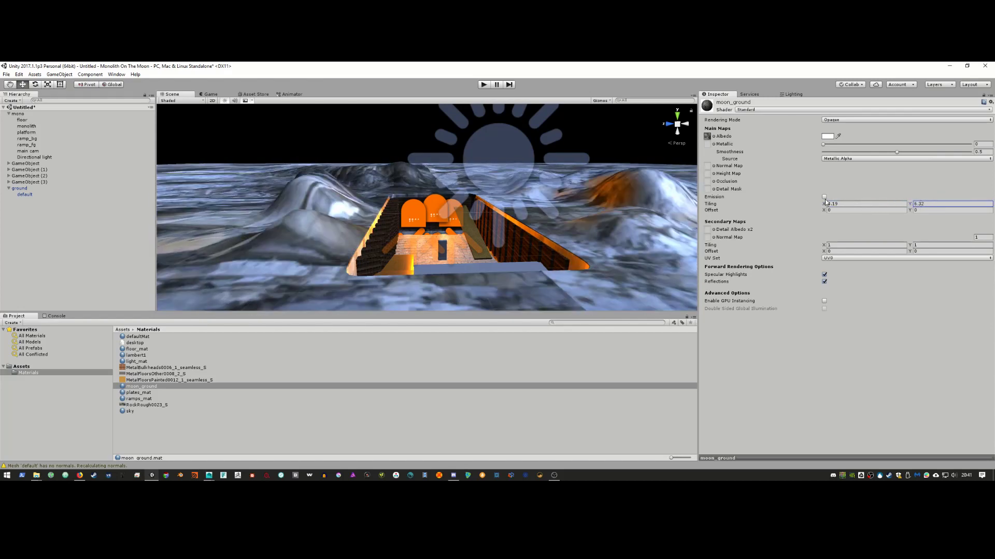
drag(824, 206, 838, 206)
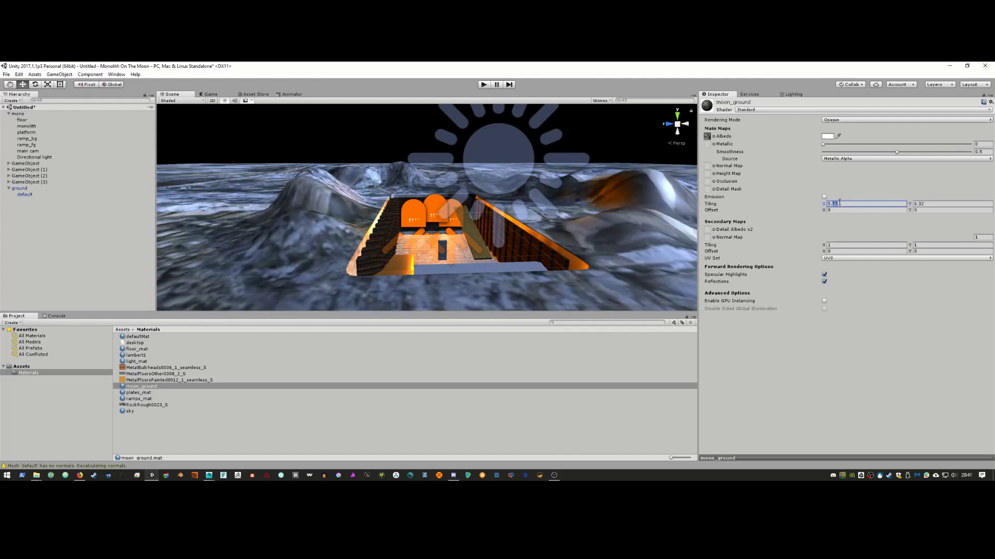
text(100)
key(Tab)
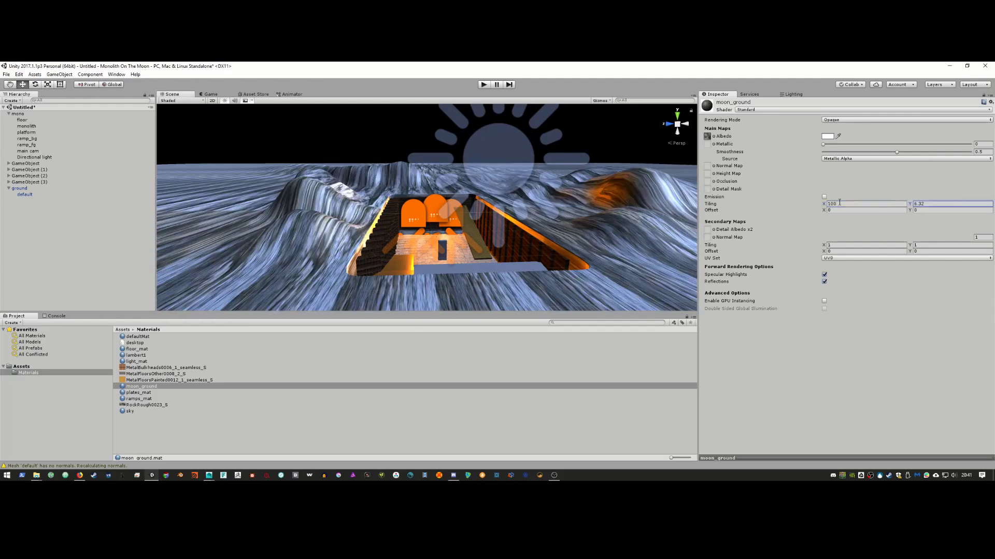
click(929, 203)
key(BackSpace)
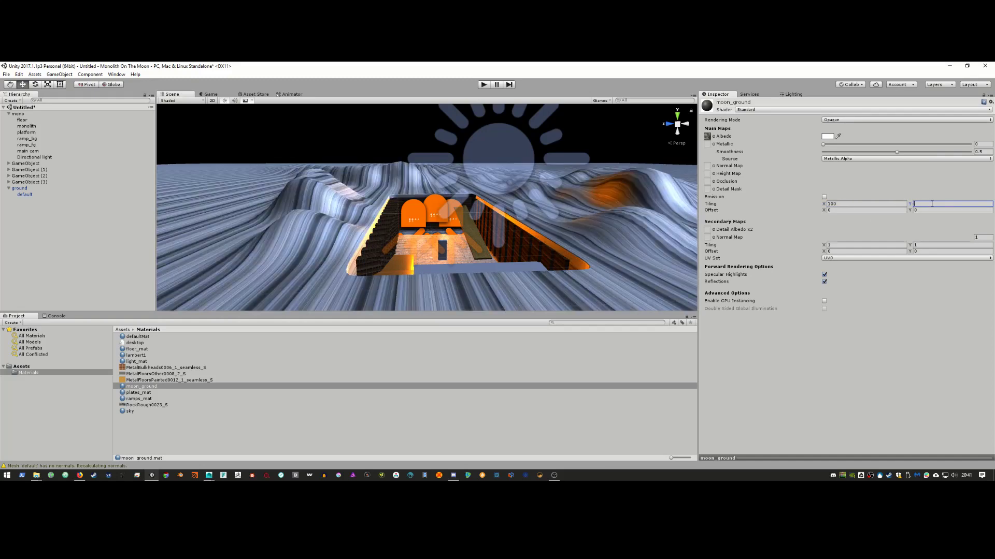
text(100)
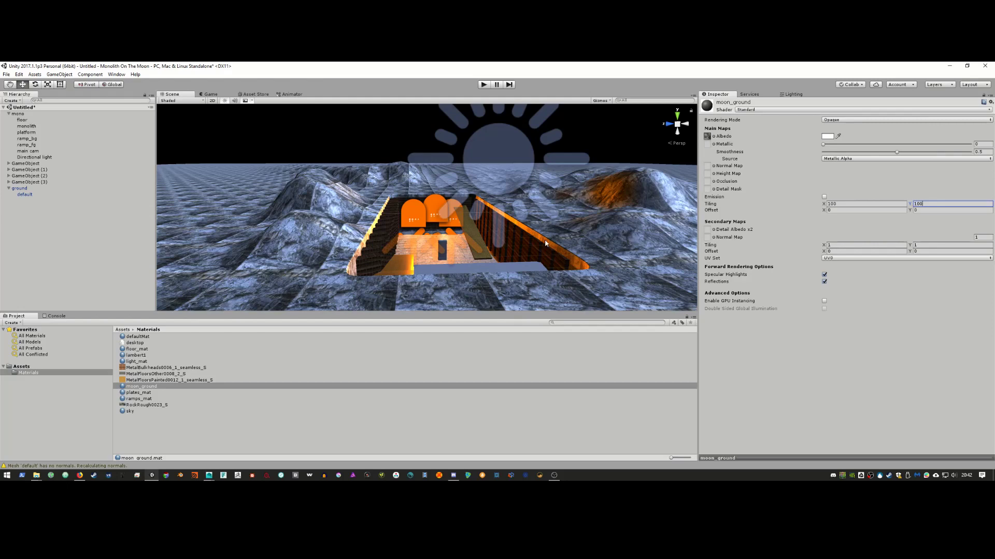
right_drag(544, 242, 435, 253)
key(w)
Step: Preview the scene through the Game camera, then save it as base.unity
click(211, 95)
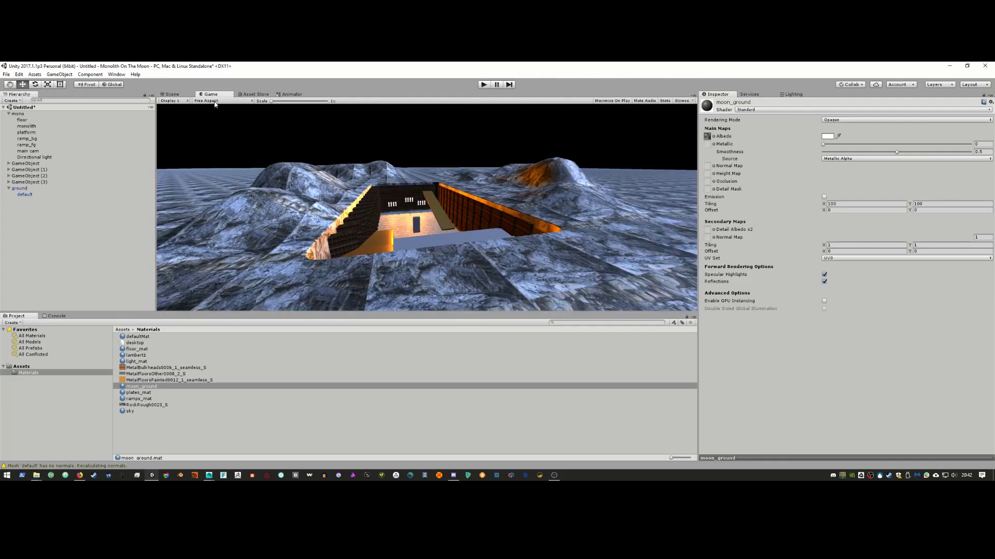
click(171, 94)
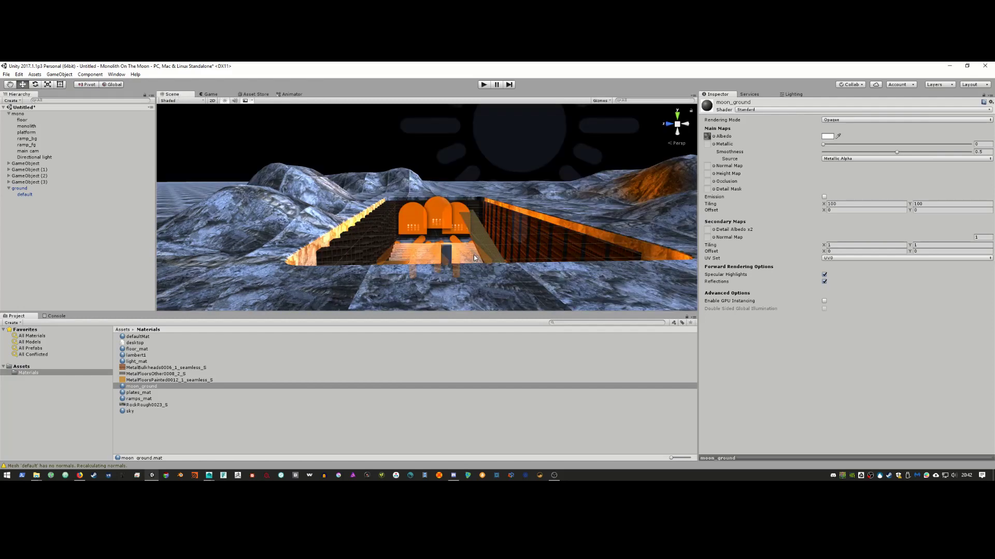
key(ctrl+s)
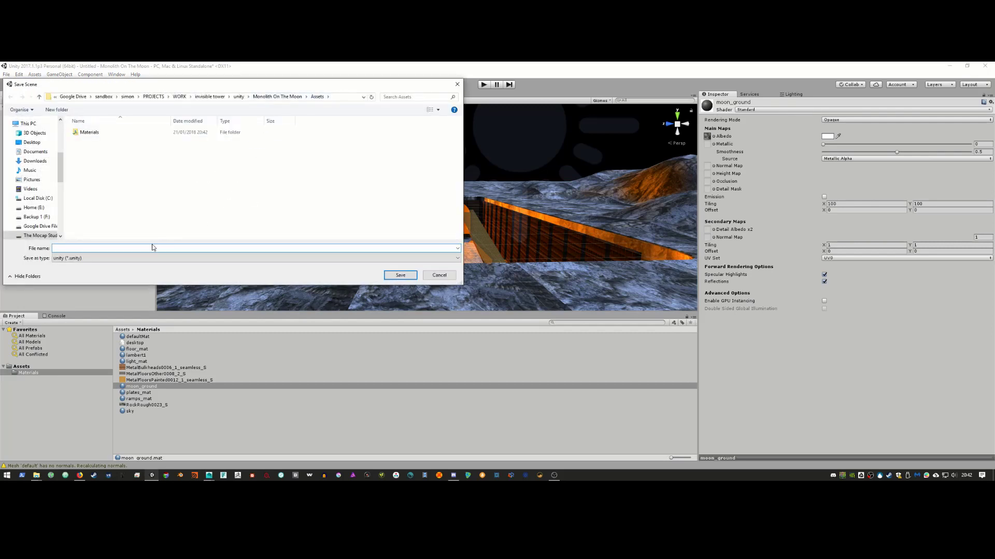
text(base)
key(Return)
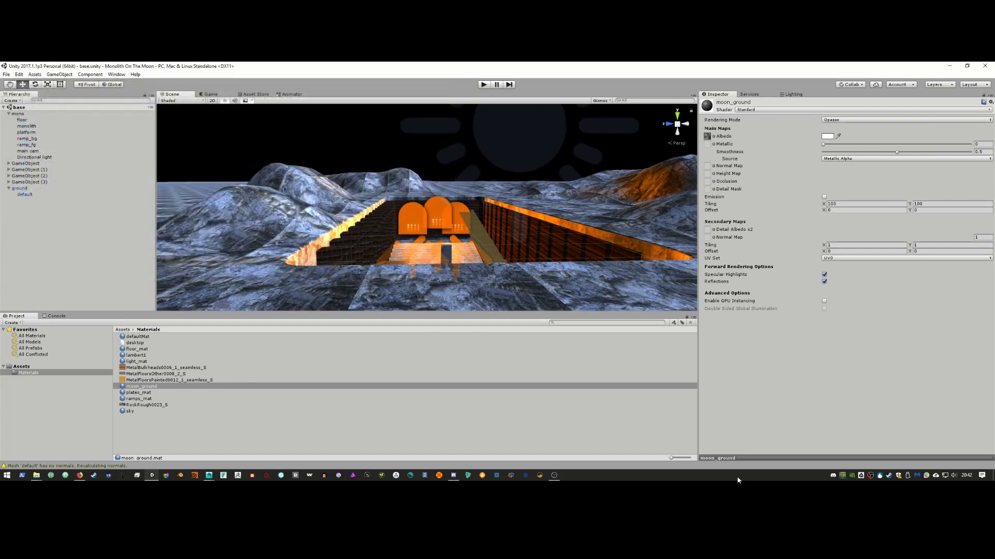
Step: Stop the screen recording and select the ground terrain
right_click(870, 475)
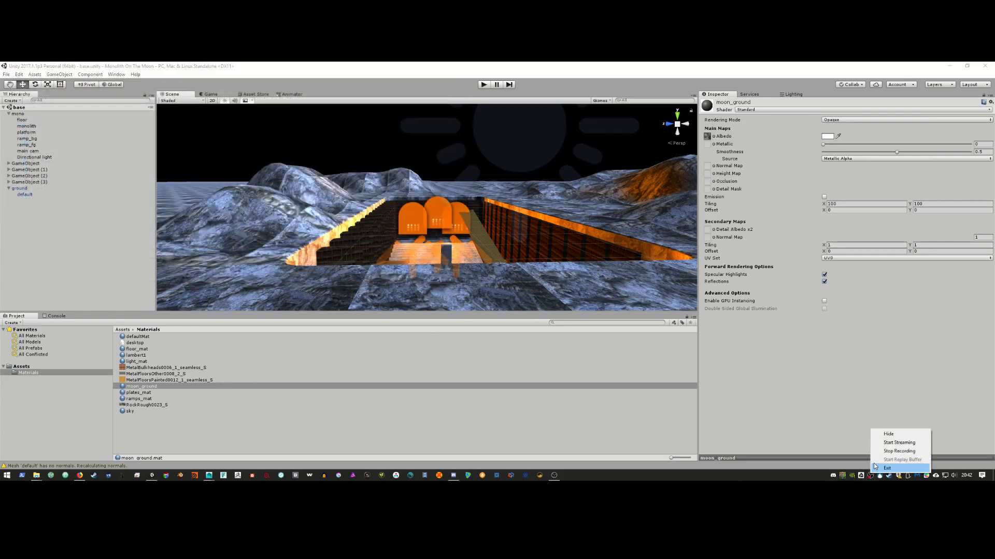
click(898, 451)
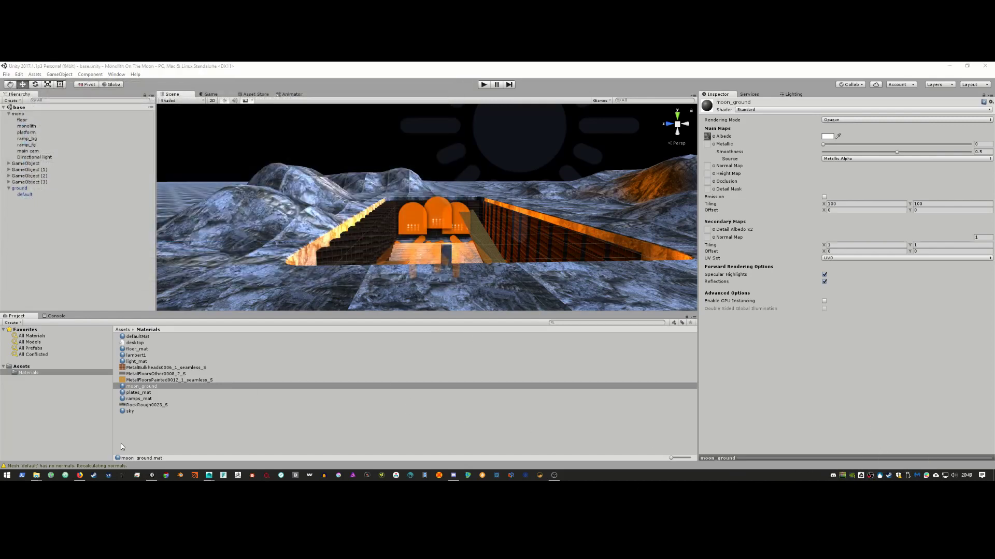
click(251, 228)
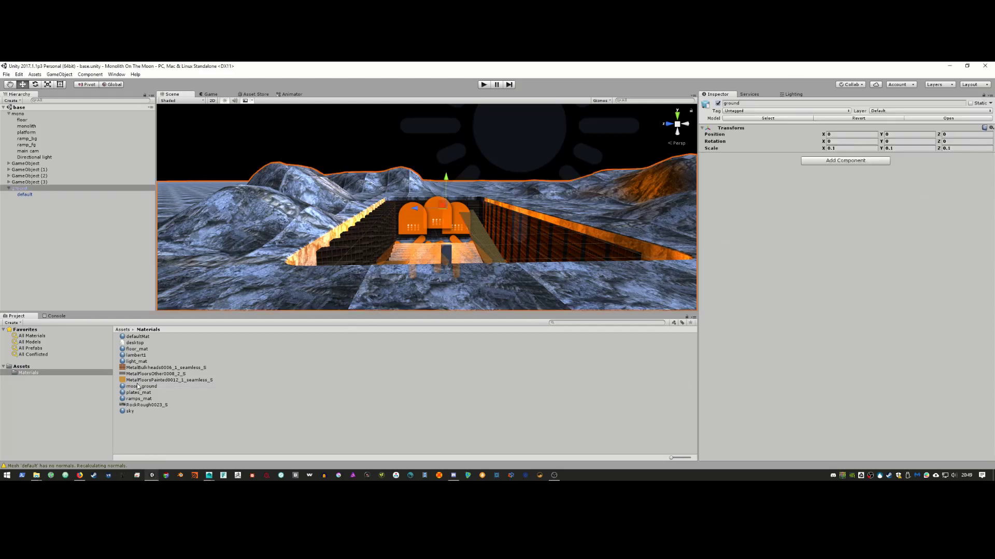
click(153, 374)
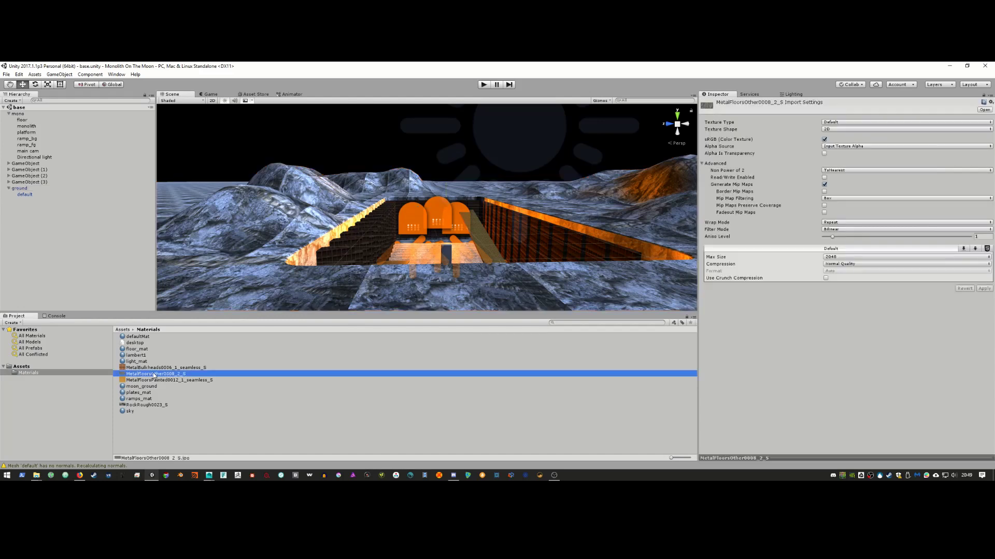
right_click(157, 374)
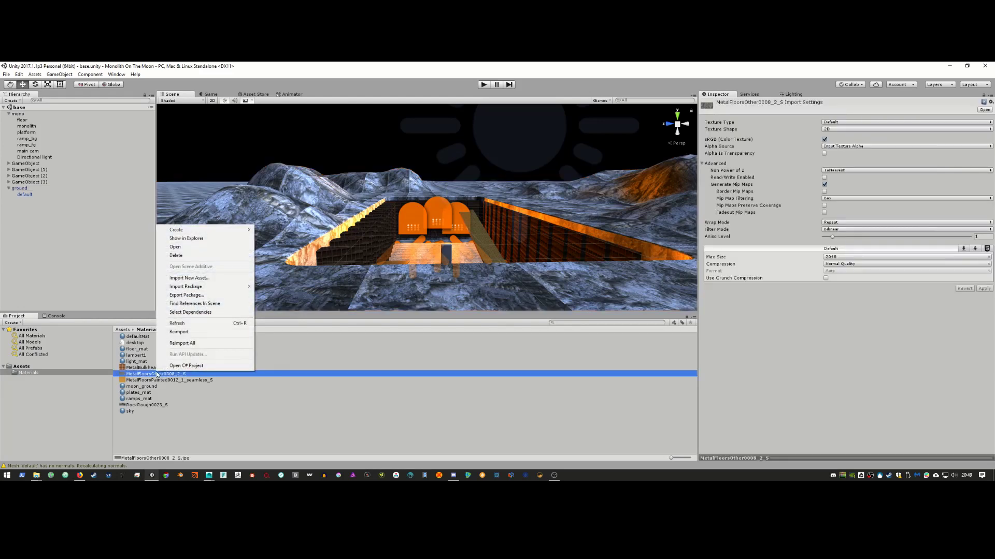
click(187, 238)
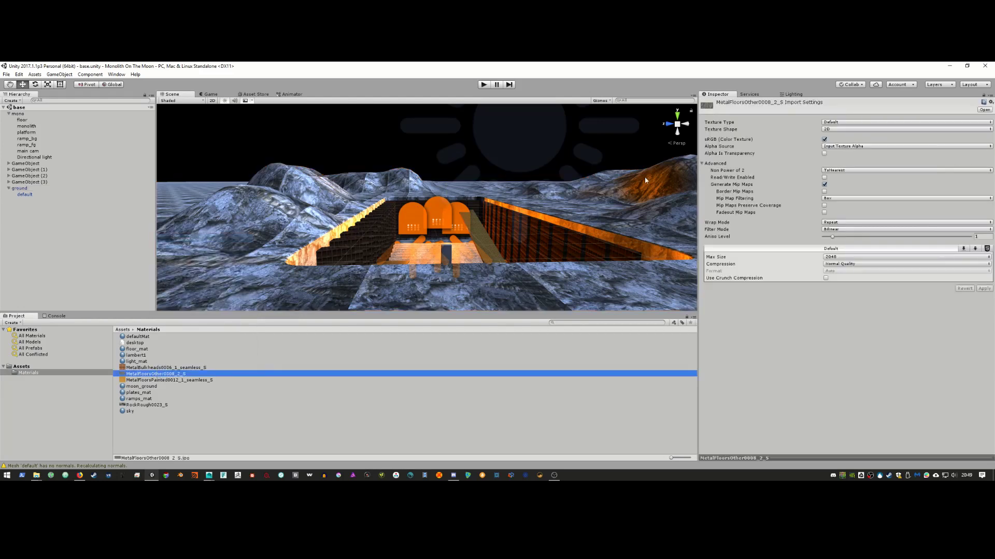
double_click(530, 324)
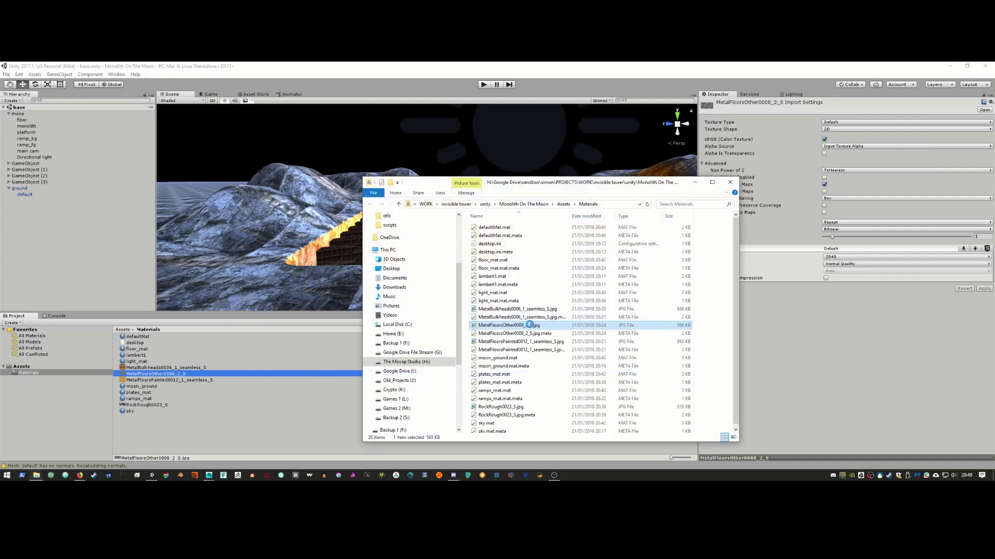
right_click(529, 325)
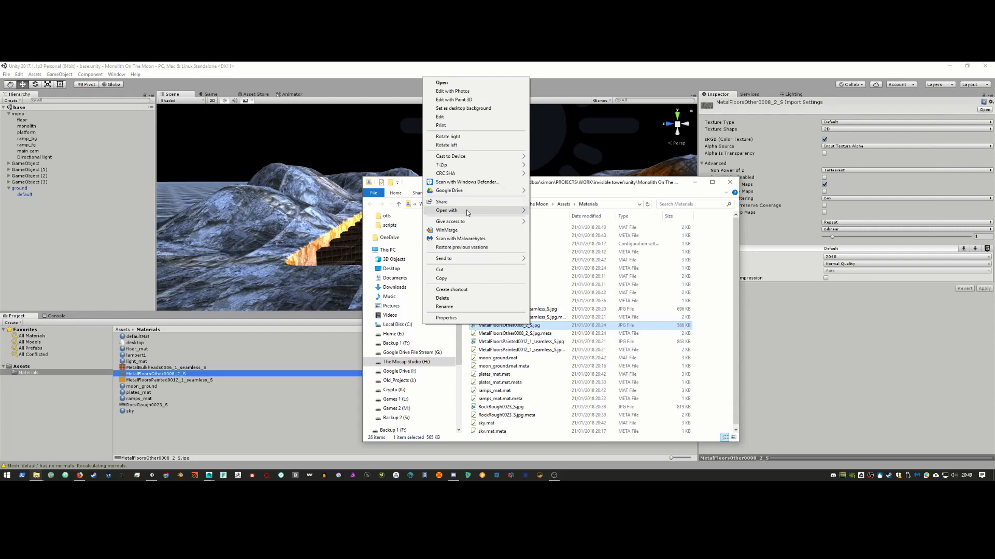
mouse_move(469, 211)
click(357, 211)
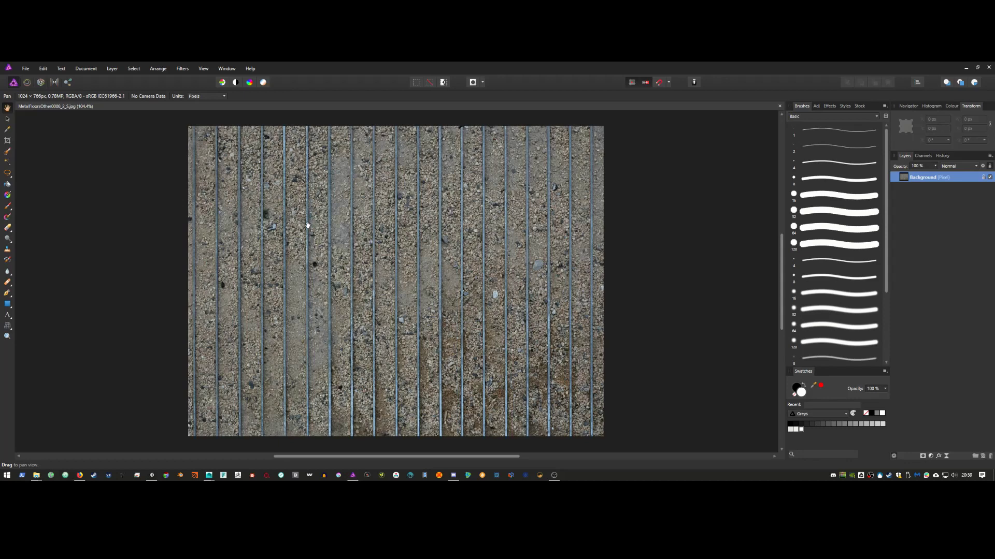
click(988, 67)
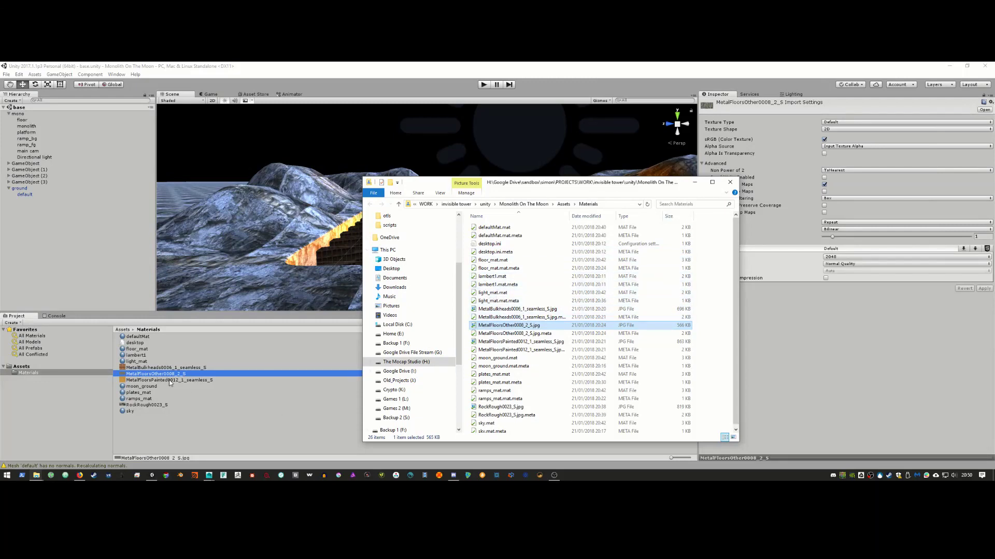
Step: Reveal the texture's file in File Explorer and open the metal floor image in Affinity Photo
right_click(144, 407)
click(141, 406)
click(140, 407)
right_click(139, 407)
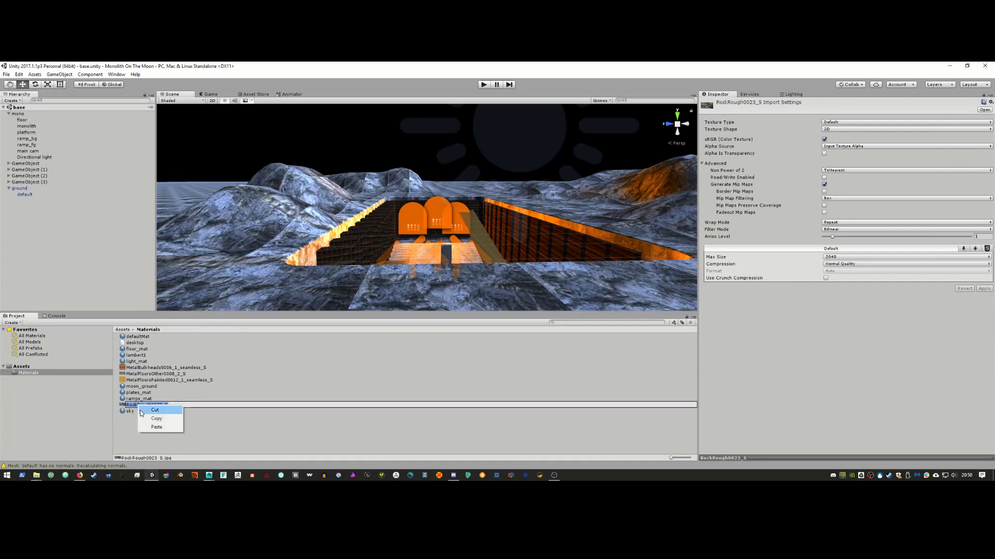
click(186, 438)
right_click(171, 406)
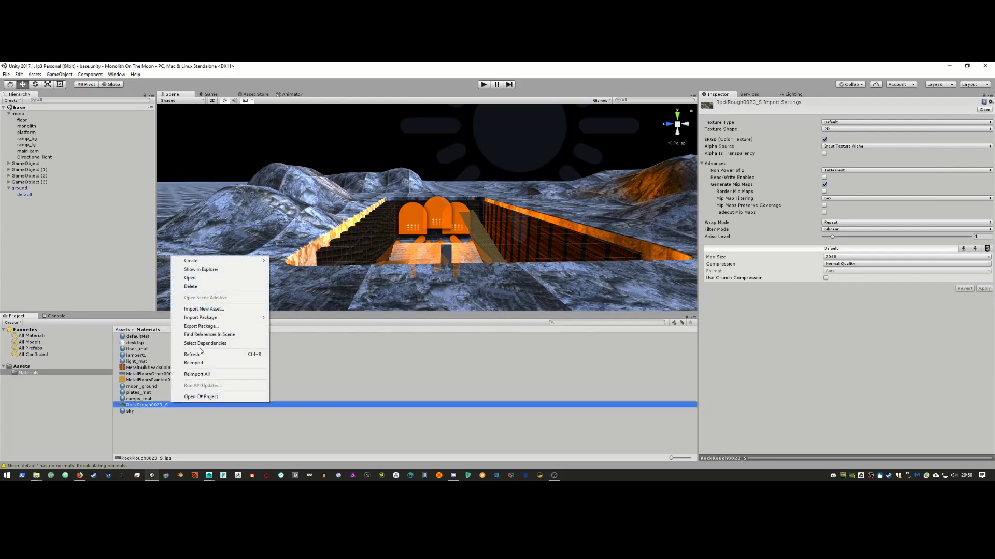
click(224, 269)
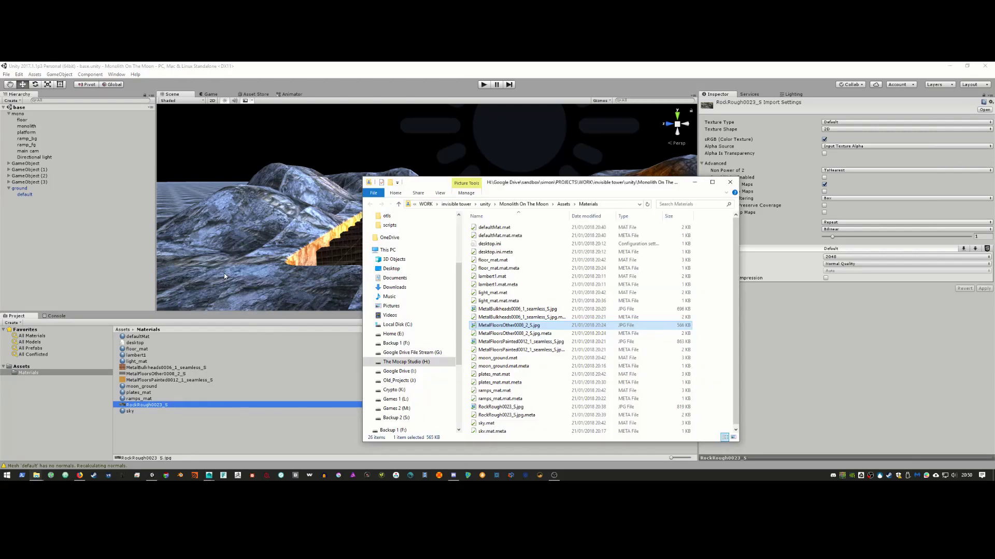
right_click(523, 325)
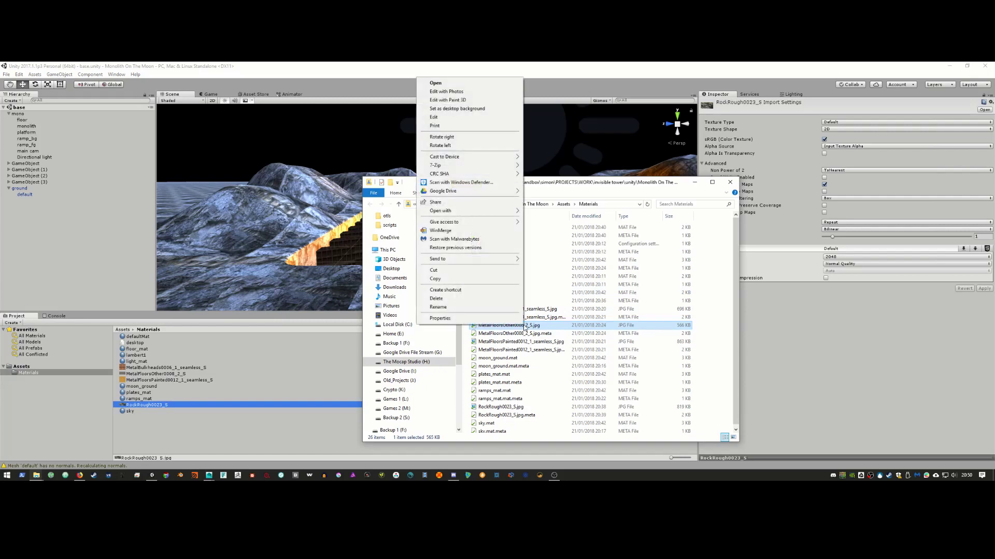
mouse_move(499, 213)
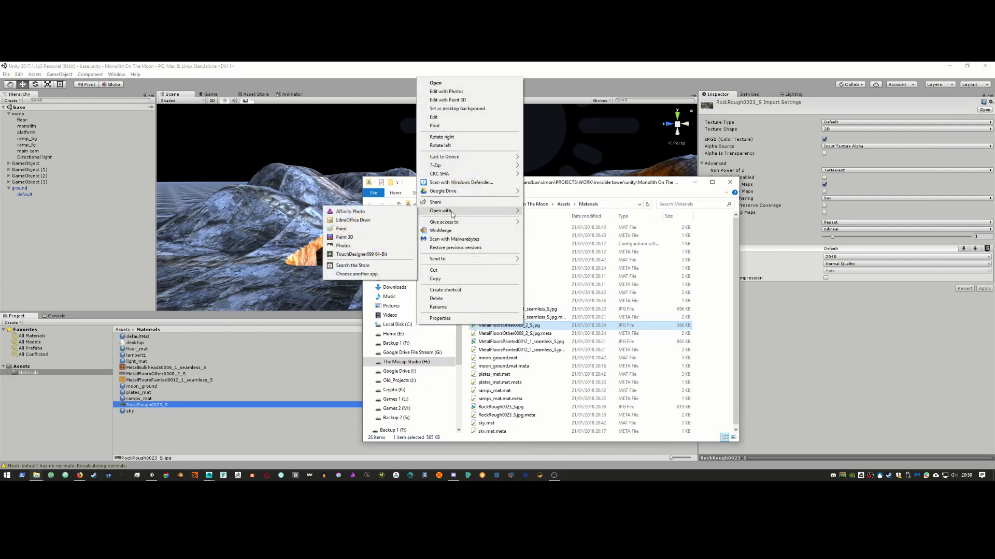
click(386, 214)
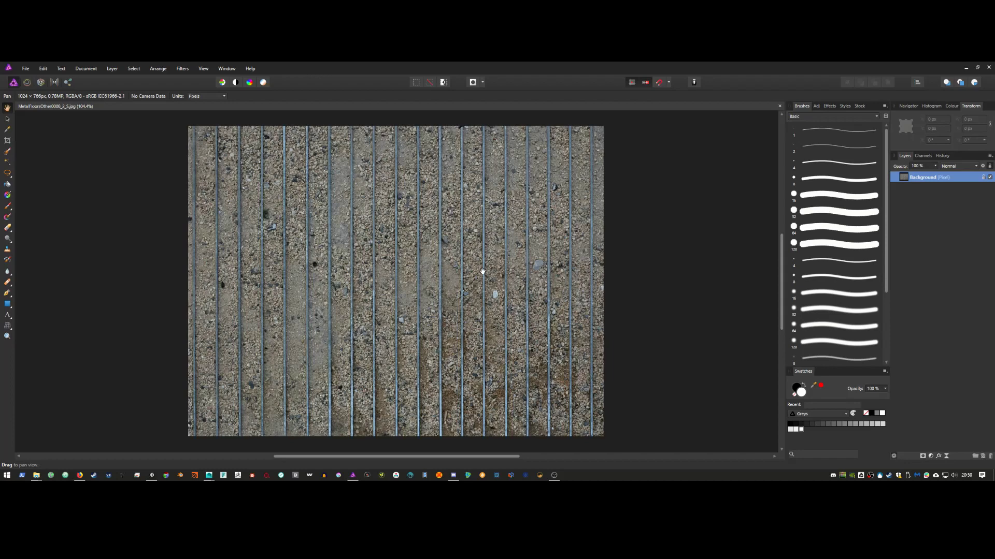
Step: Back in Unity, reveal RockRough0023_S again and open RockRough0023_S.jpg in Affinity Photo
key(alt+Tab)
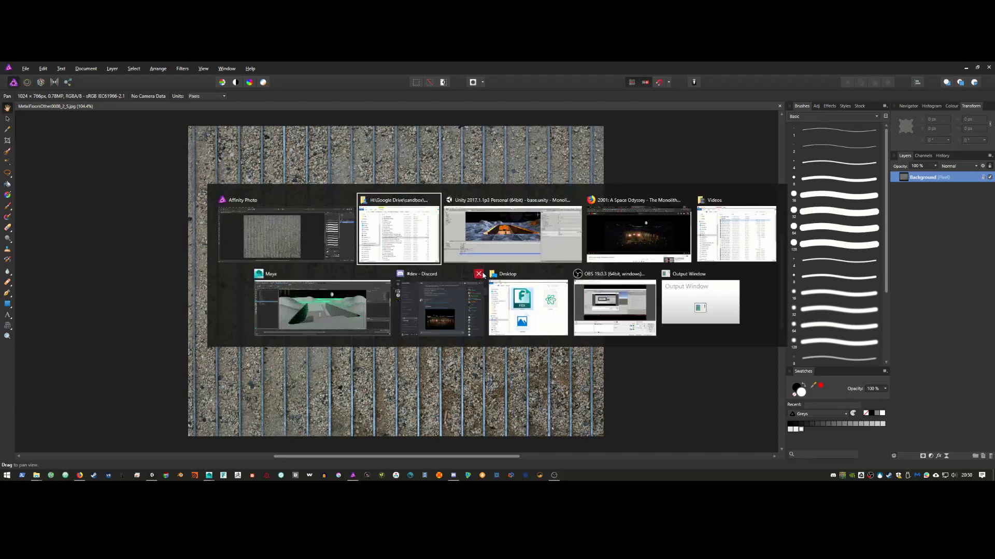
key(alt+Tab)
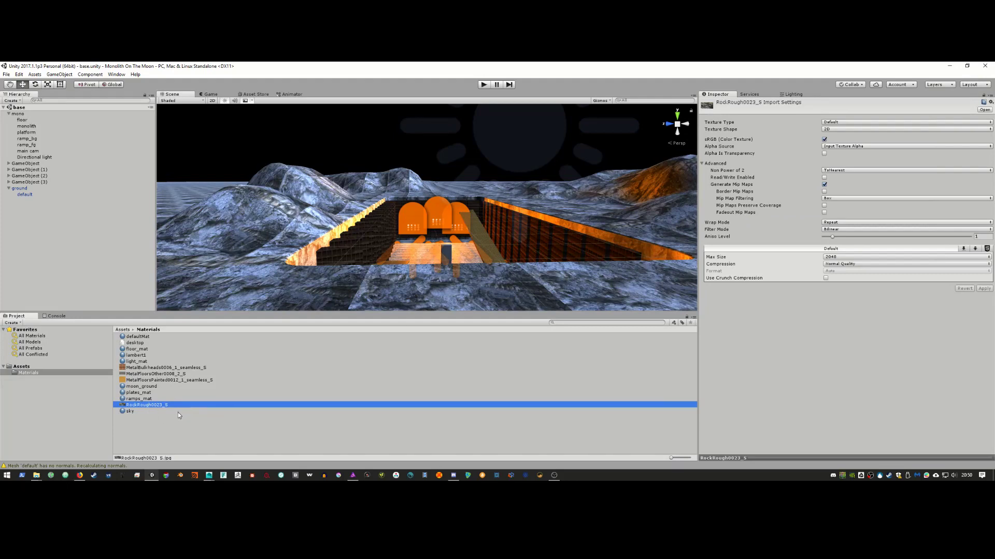
right_click(178, 404)
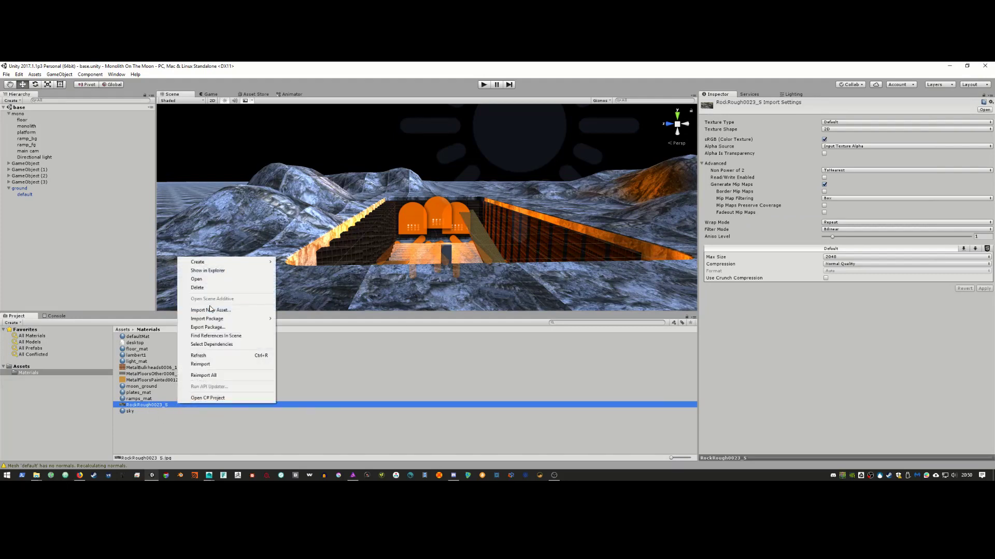
click(220, 272)
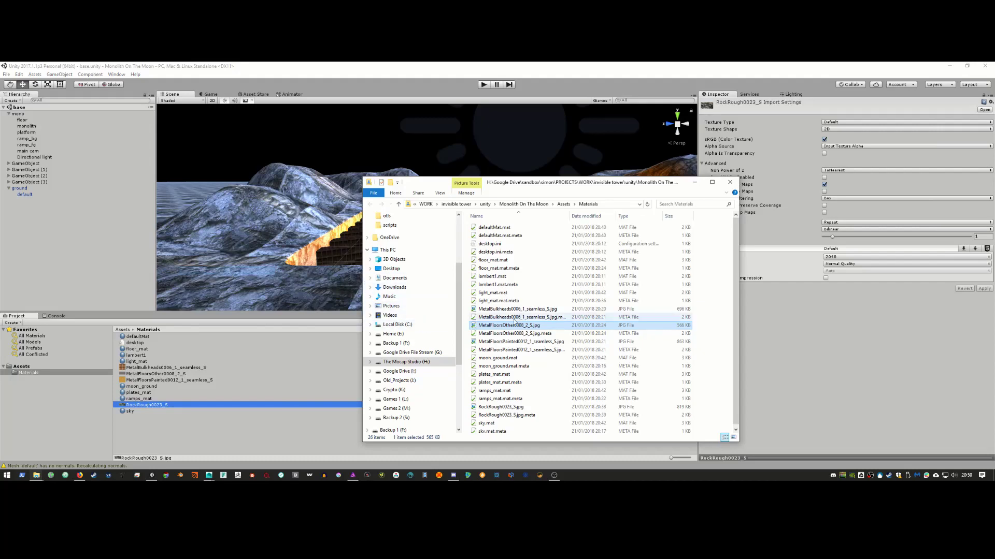
scroll(539, 327, down, 1)
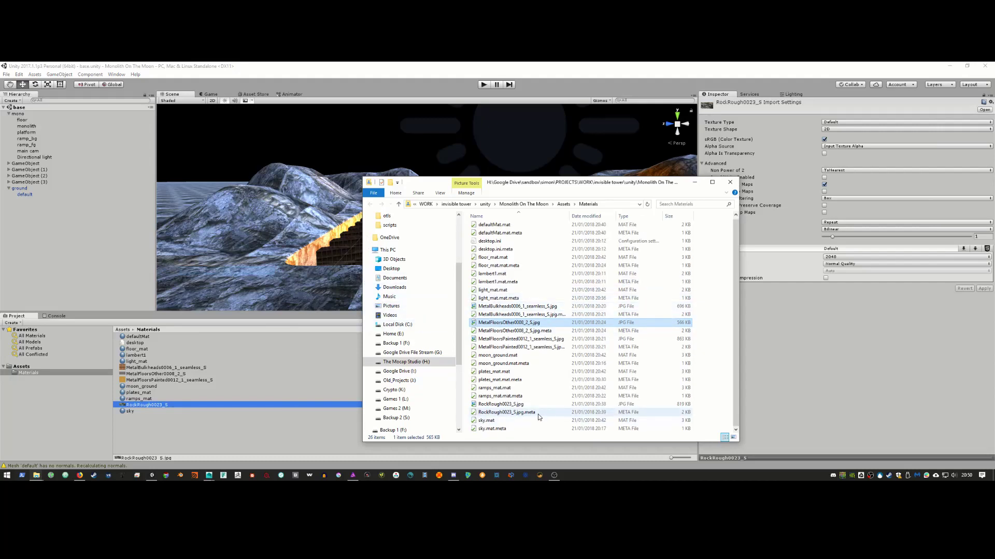
click(529, 404)
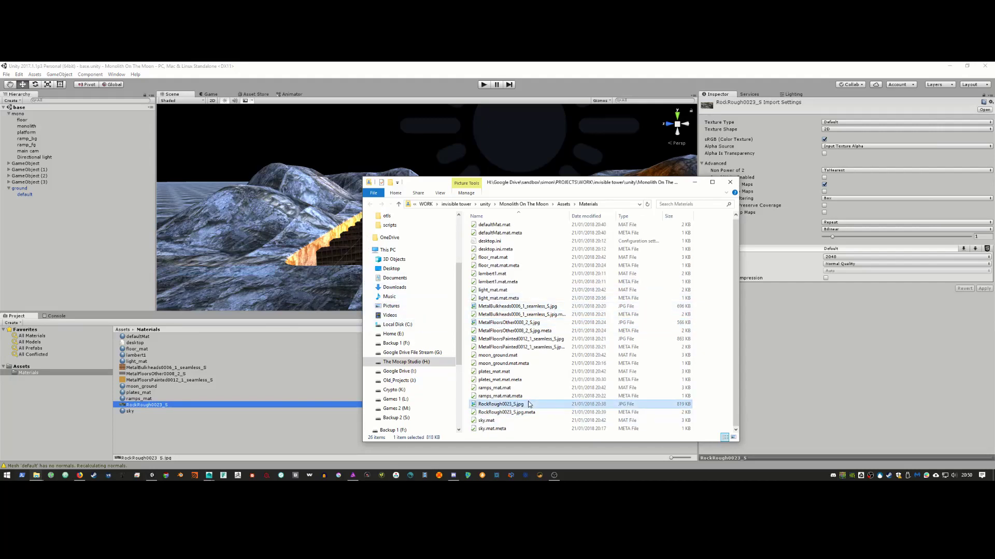
right_click(530, 402)
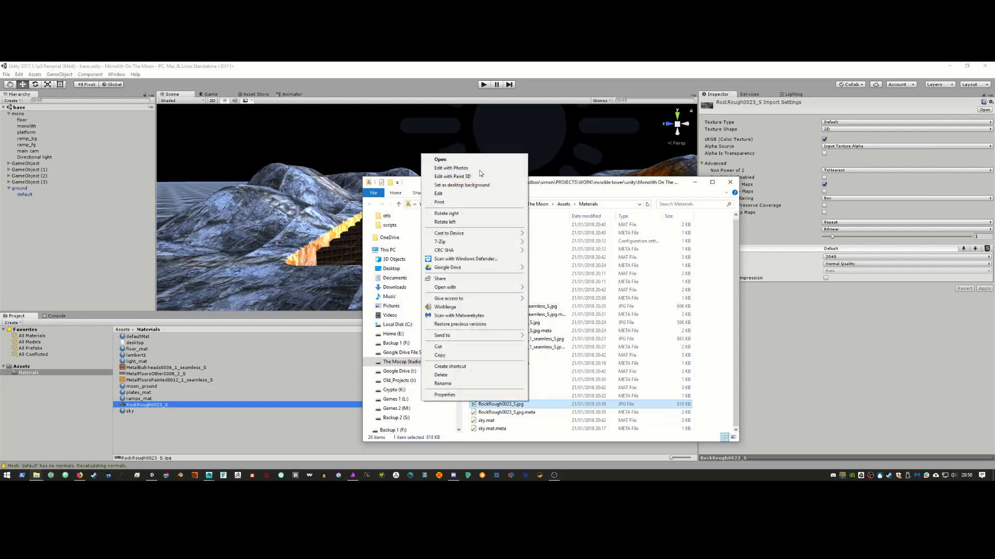
mouse_move(506, 286)
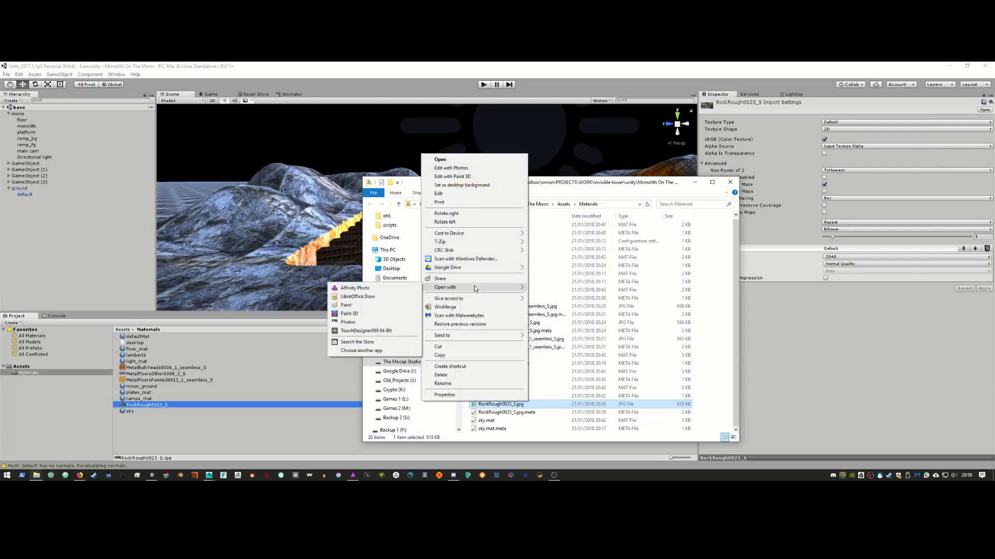
click(382, 290)
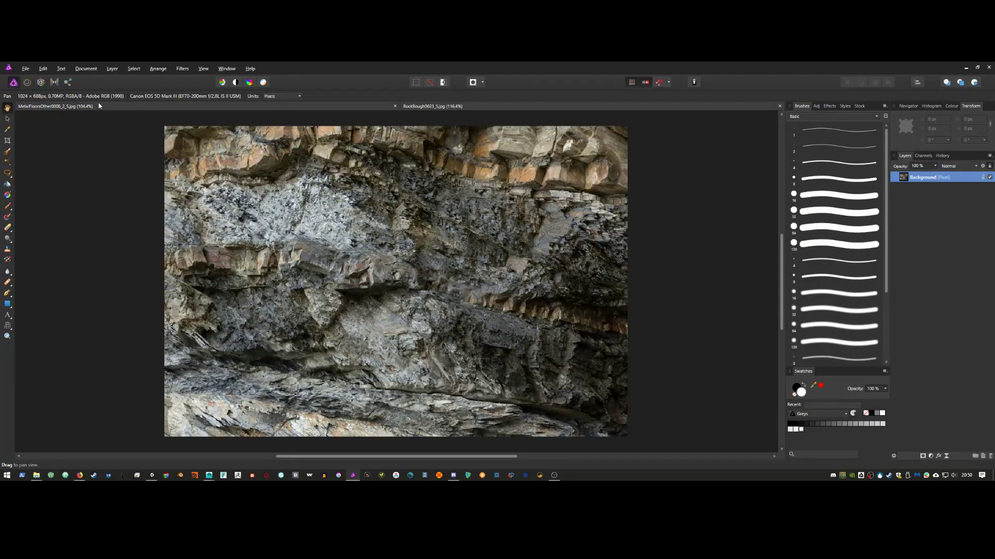
Step: Close the metal floor image and set the rock image's canvas width to 2048 px
click(361, 109)
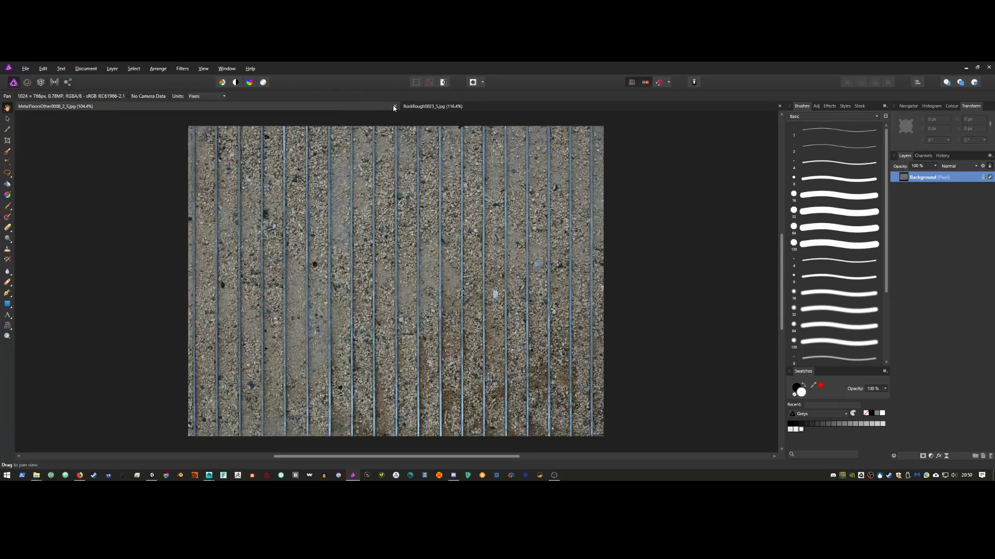
click(394, 106)
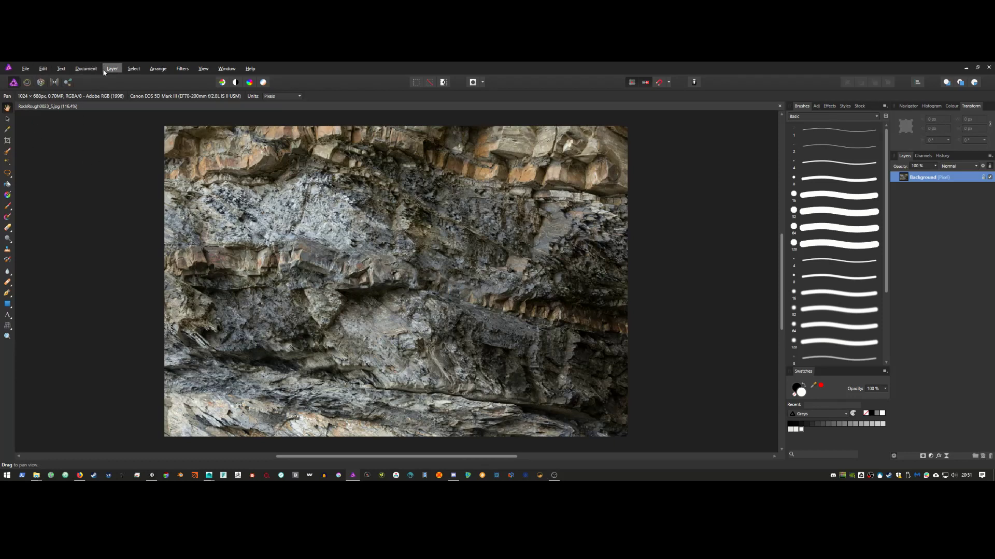
click(86, 69)
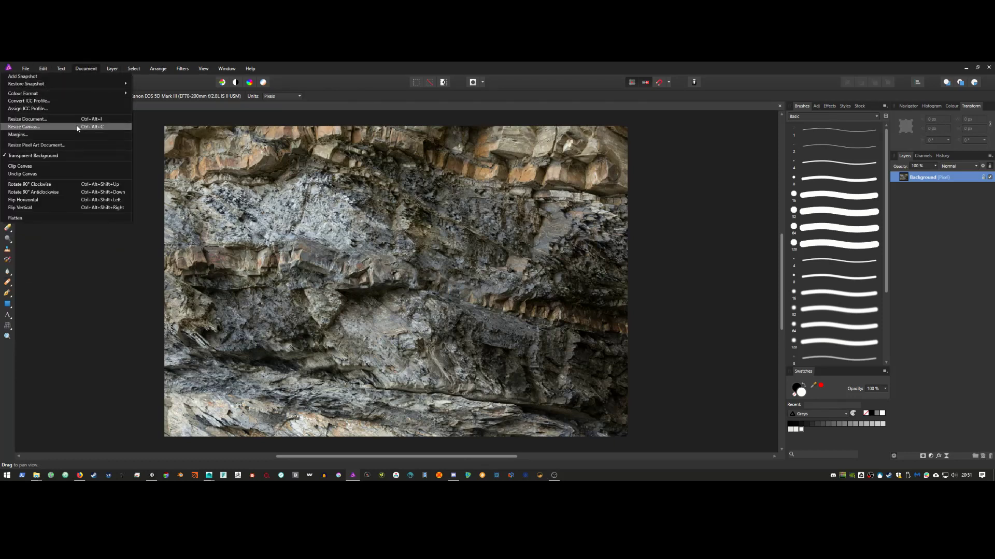
click(25, 127)
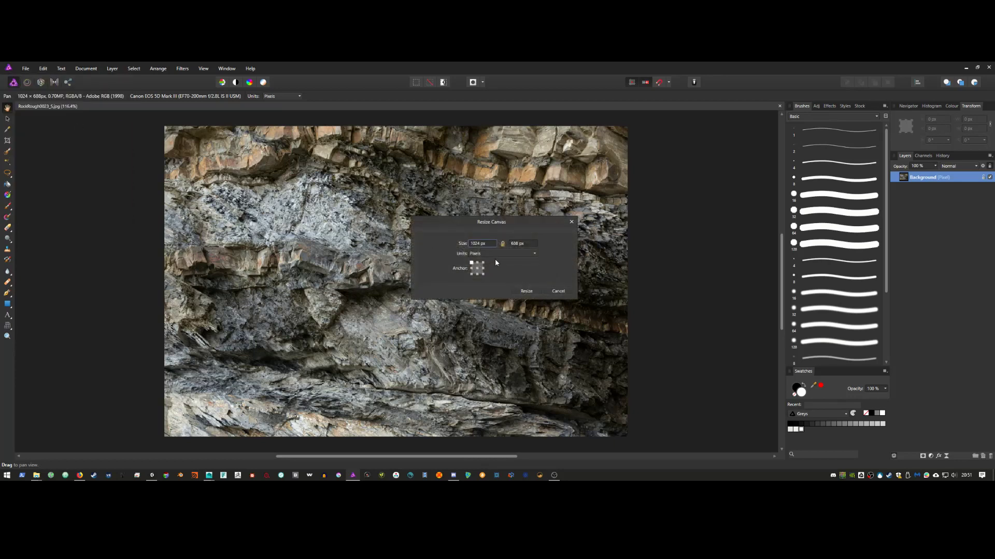
click(477, 243)
text(2048)
key(Return)
Step: Unlink proportions, set the canvas height to 2048 px, and apply the resize
click(530, 243)
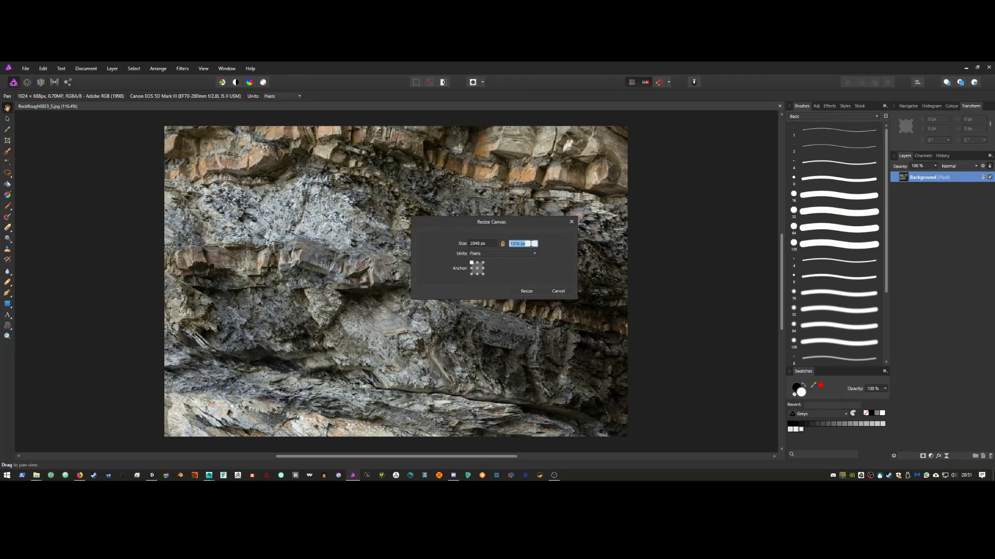
click(503, 243)
click(517, 245)
text(2048)
key(Tab)
click(526, 292)
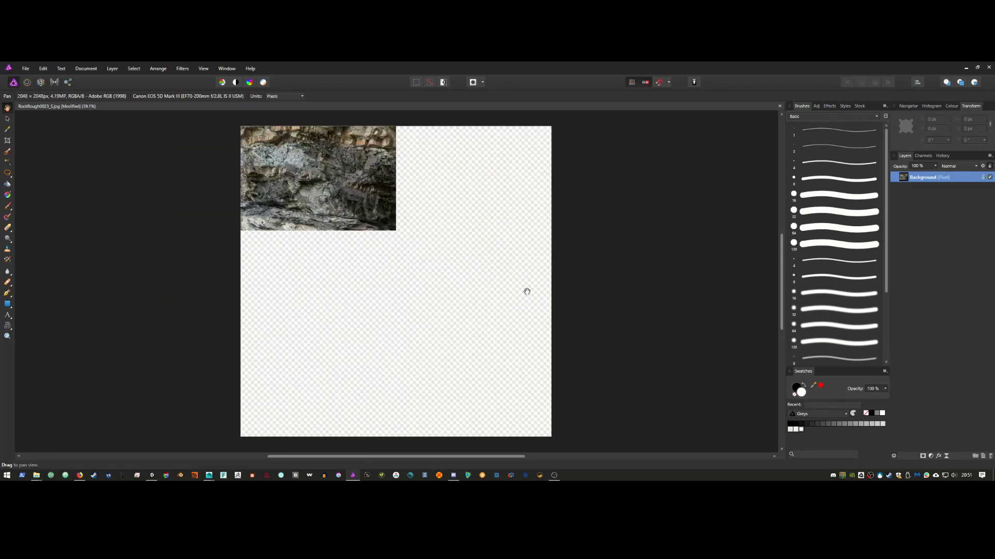
Step: Rasterise the Background rock layer to unlock it for editing
right_click(943, 181)
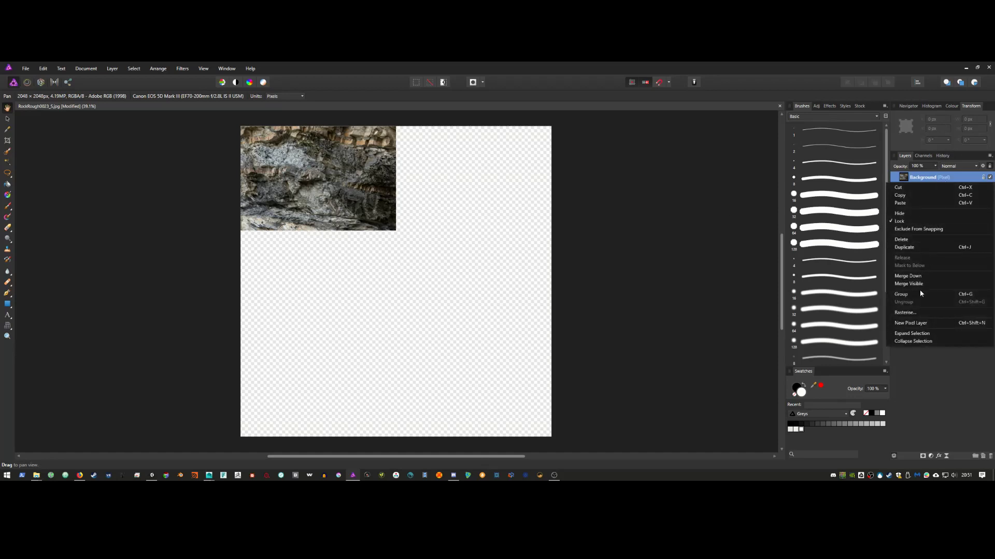
click(918, 313)
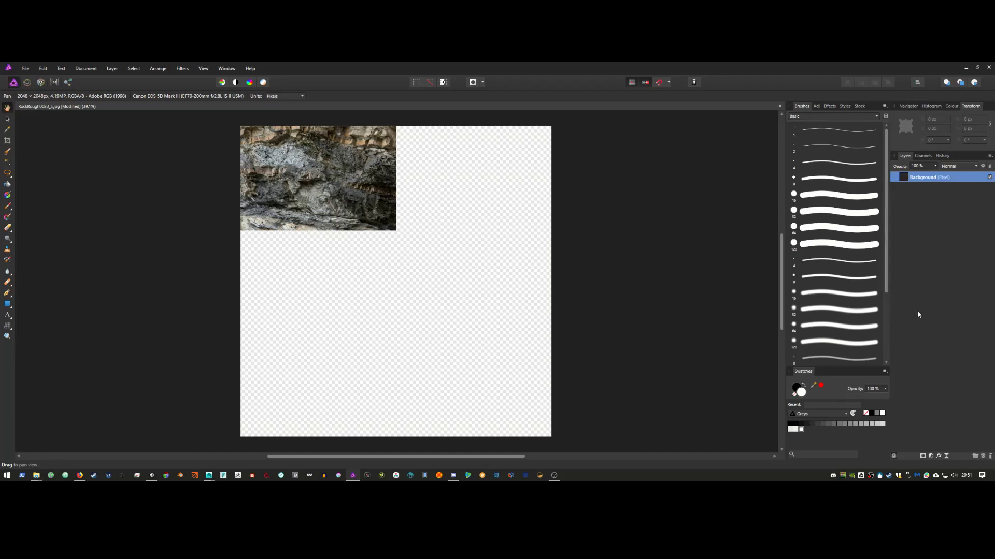
right_click(920, 177)
click(919, 196)
Step: Duplicate the rock layer, then enlarge and rotate the copy to about -130° beside the original
right_click(930, 184)
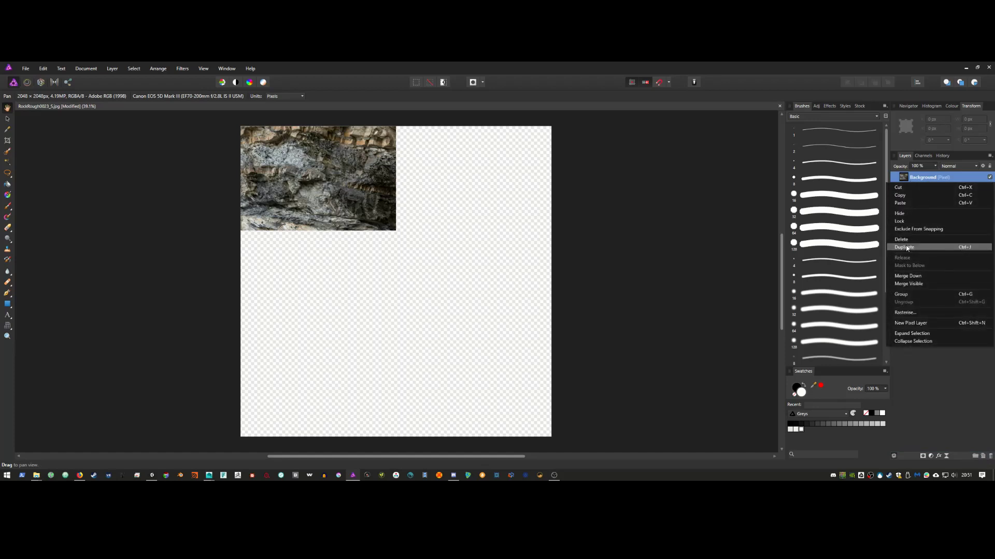
click(927, 248)
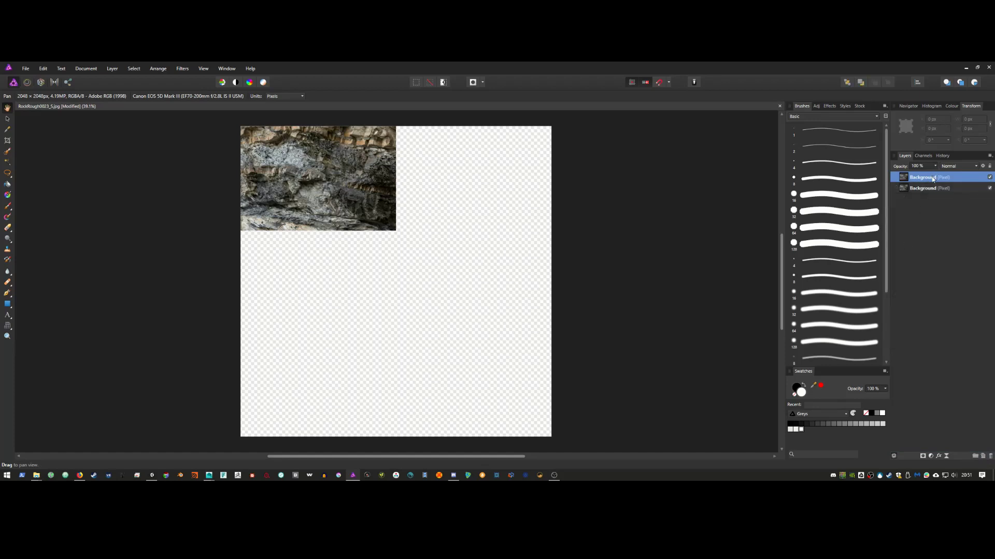
click(8, 119)
drag(292, 161, 432, 160)
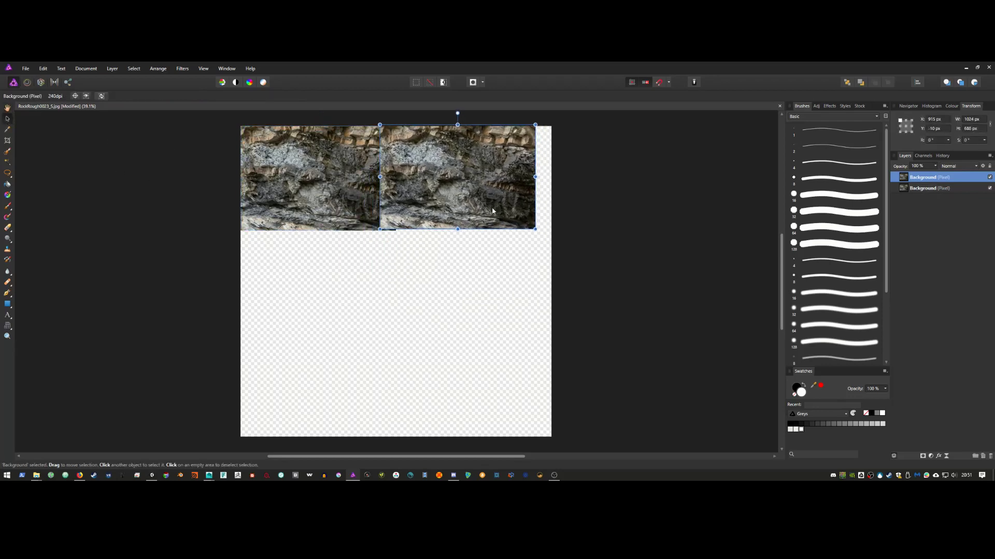
mouse_move(535, 229)
mouse_down()
mouse_move(553, 239)
mouse_move(534, 228)
mouse_up()
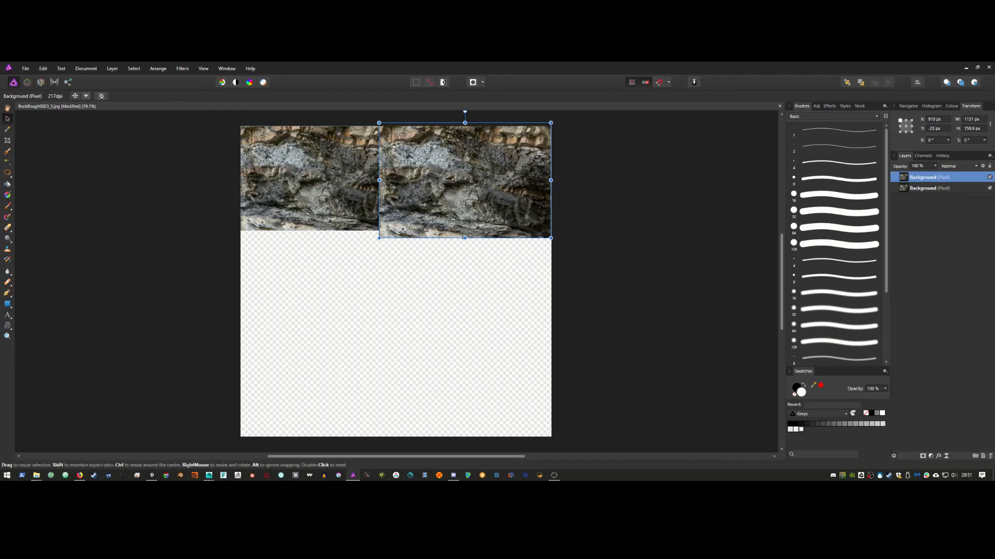
drag(465, 111, 548, 216)
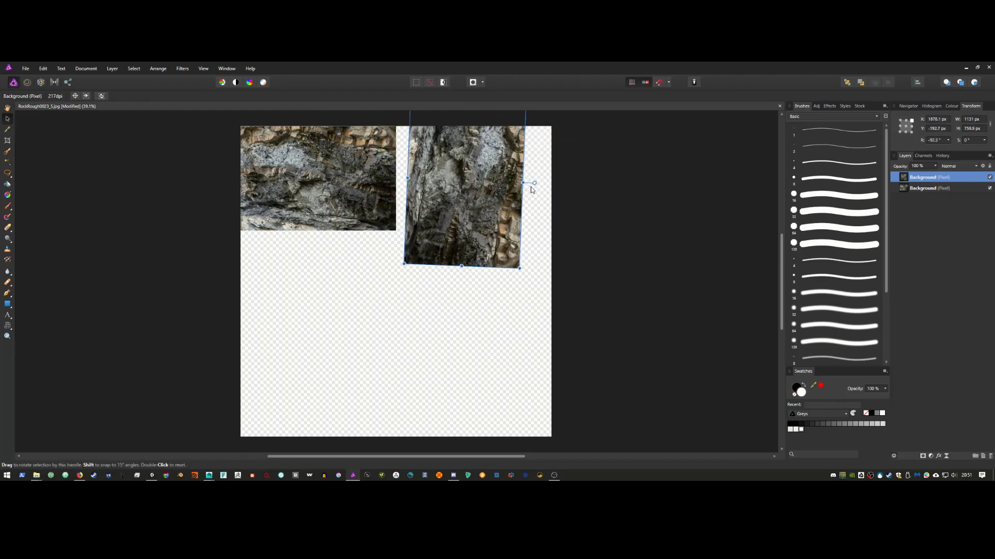
drag(519, 268, 567, 347)
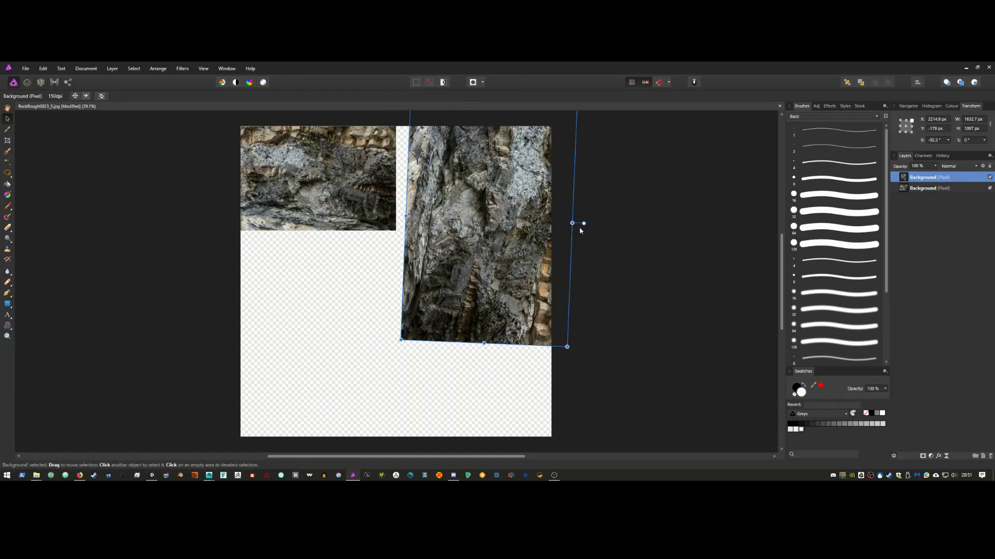
drag(583, 224, 577, 284)
drag(512, 234, 466, 188)
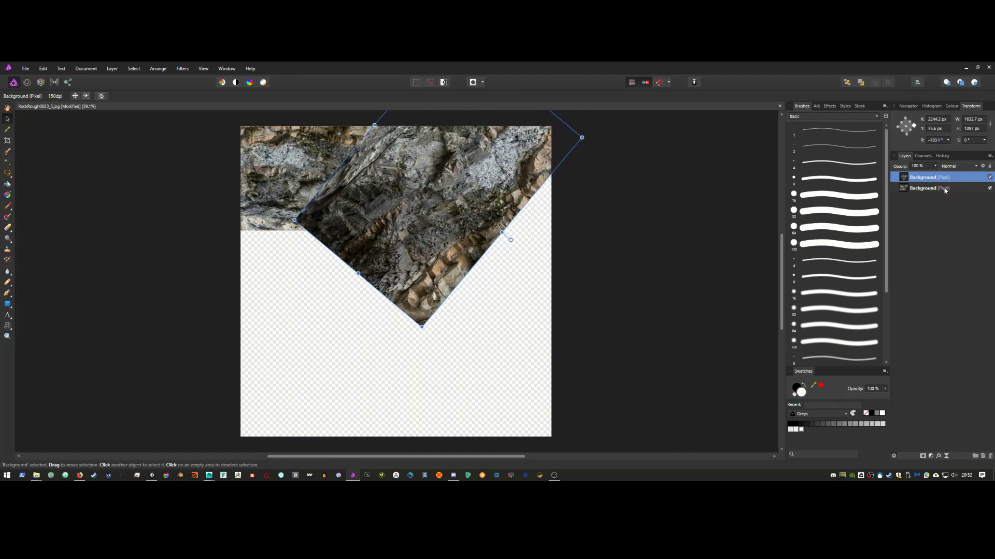
Step: Add two more rock copies, rotated to fill the empty area and the bottom right
right_click(924, 182)
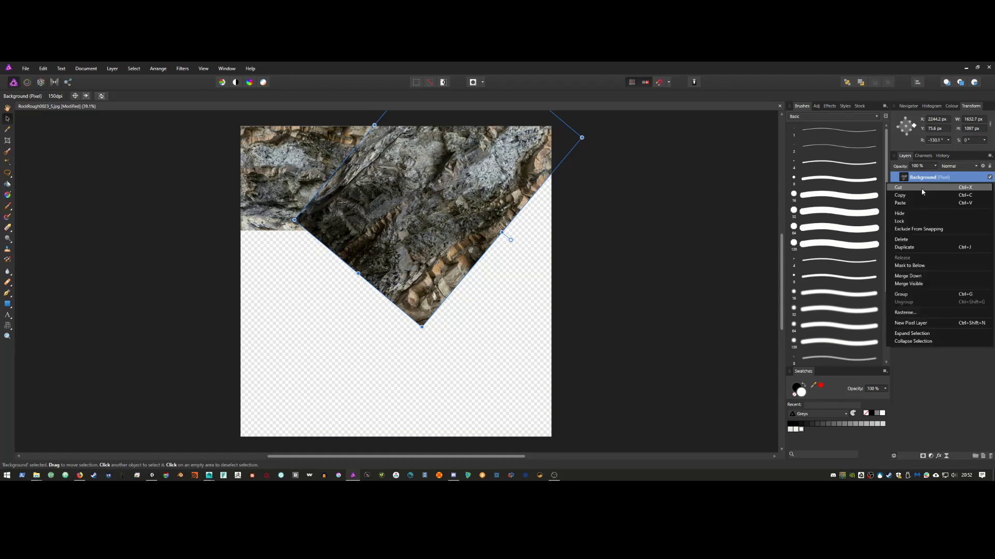
click(912, 247)
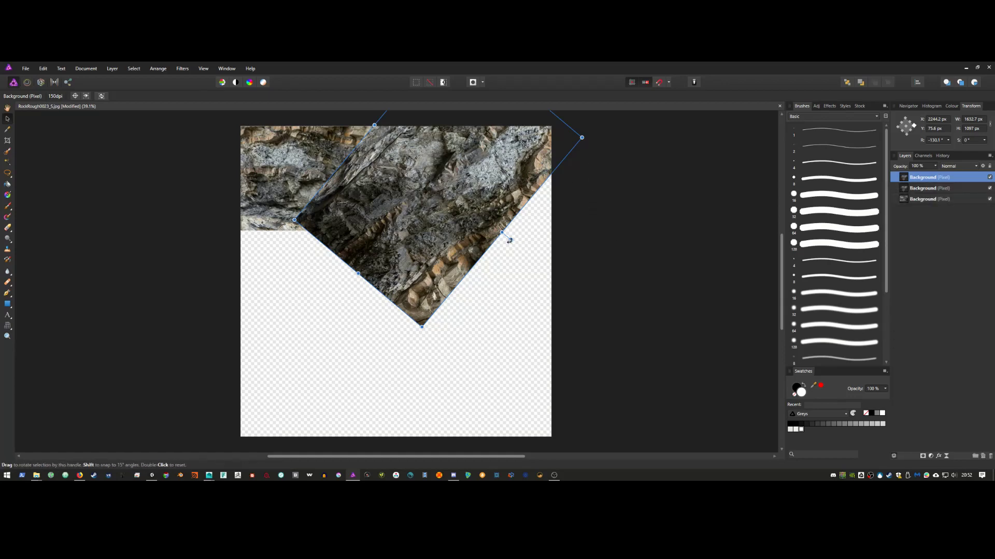
drag(511, 240, 556, 269)
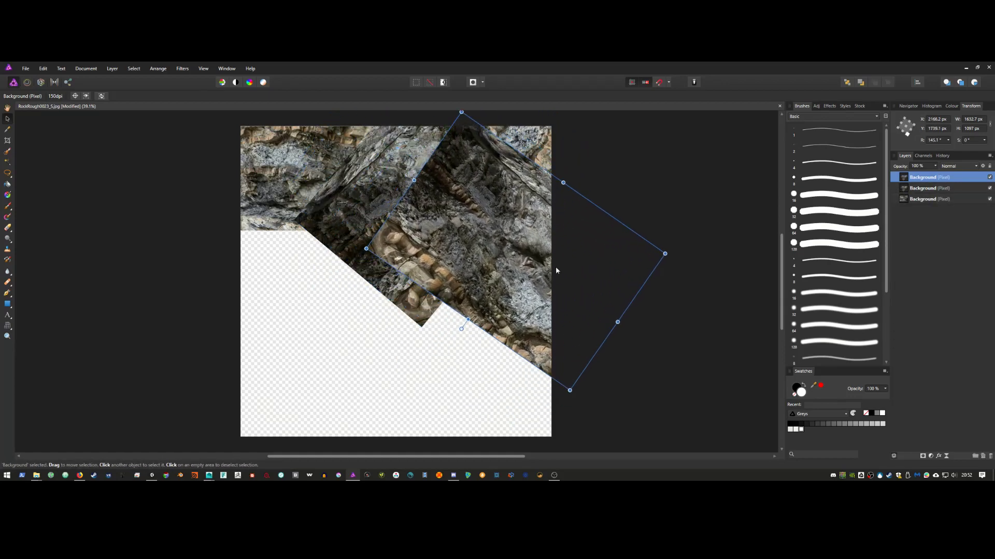
right_click(938, 178)
click(923, 247)
drag(528, 275, 569, 314)
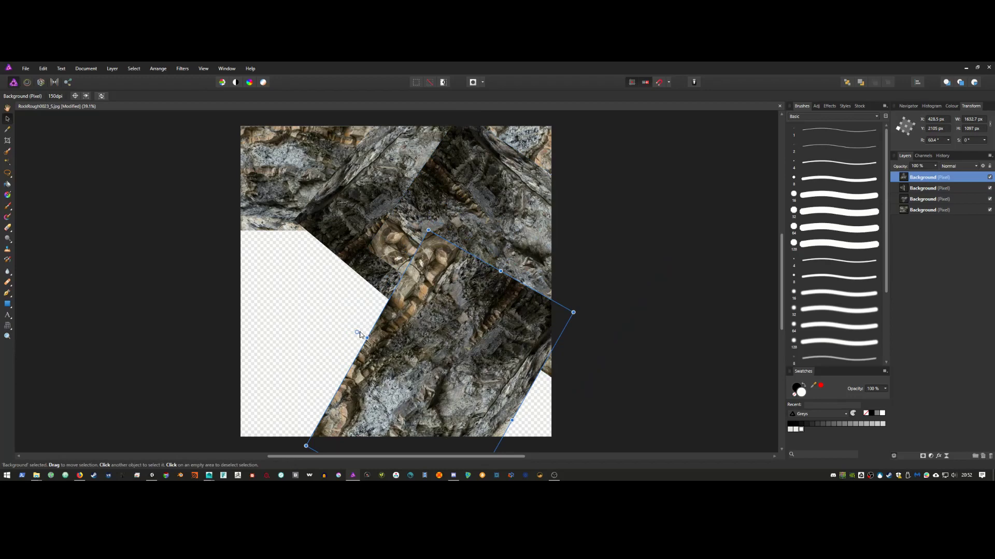
drag(358, 333, 441, 315)
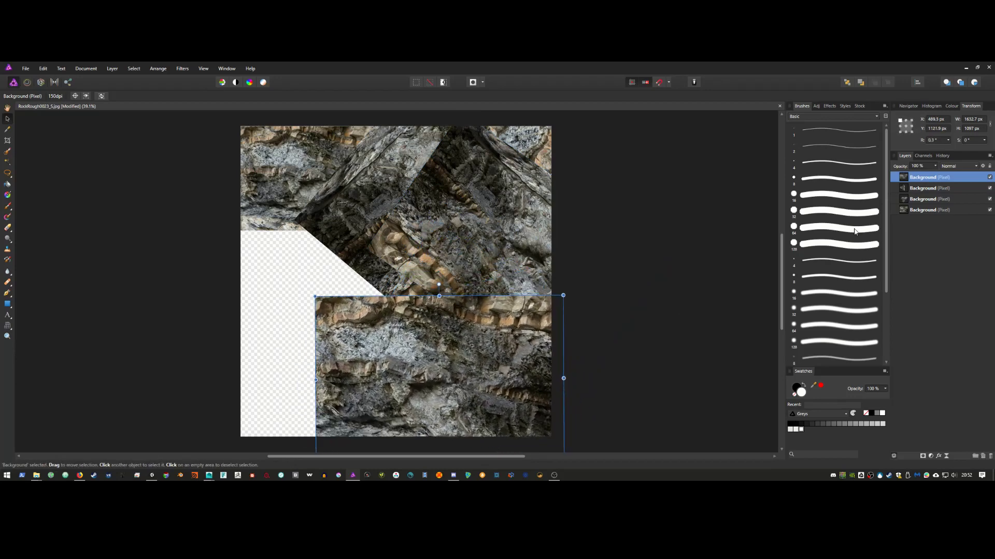
Step: Add two more rotated rock copies covering the left gap and stretched over the left edge
right_click(928, 181)
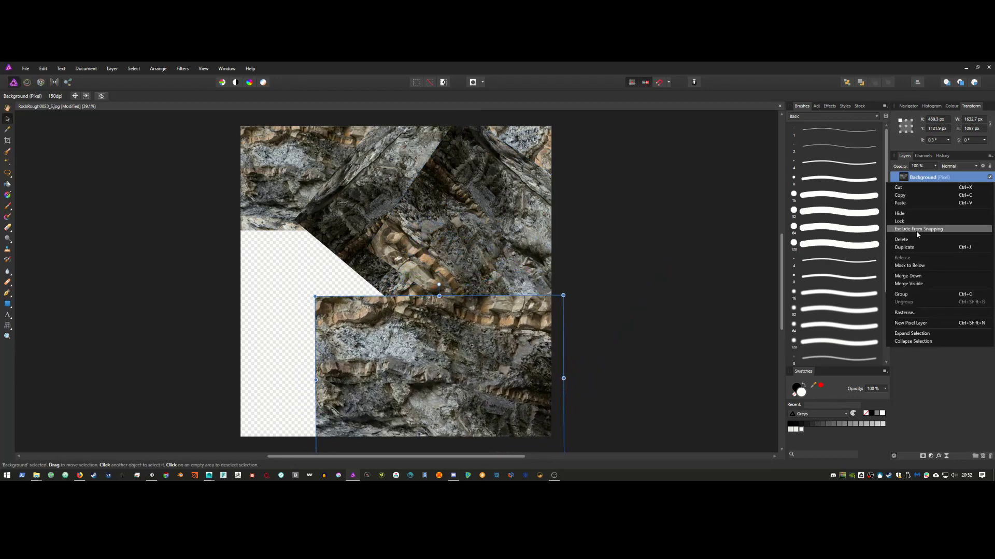
click(909, 248)
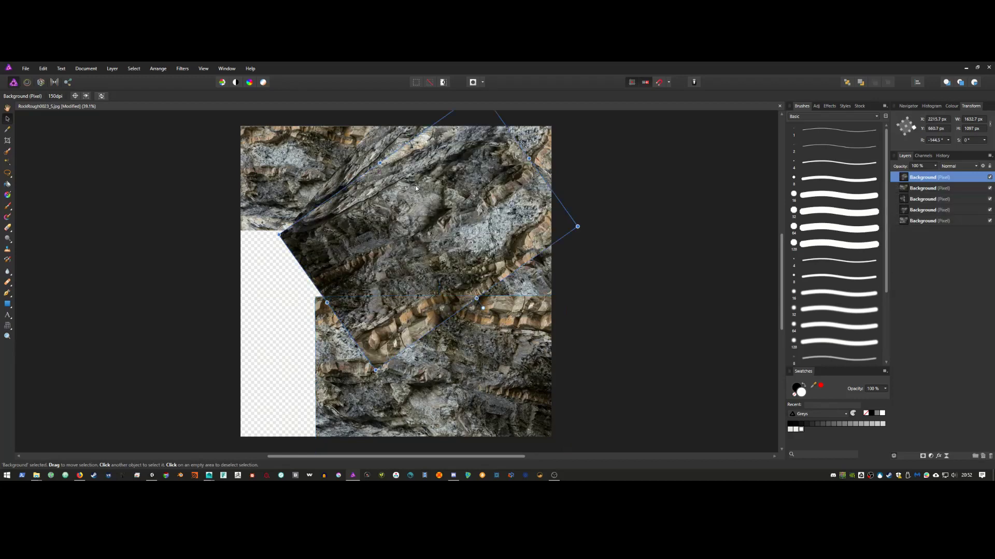
drag(482, 309, 319, 402)
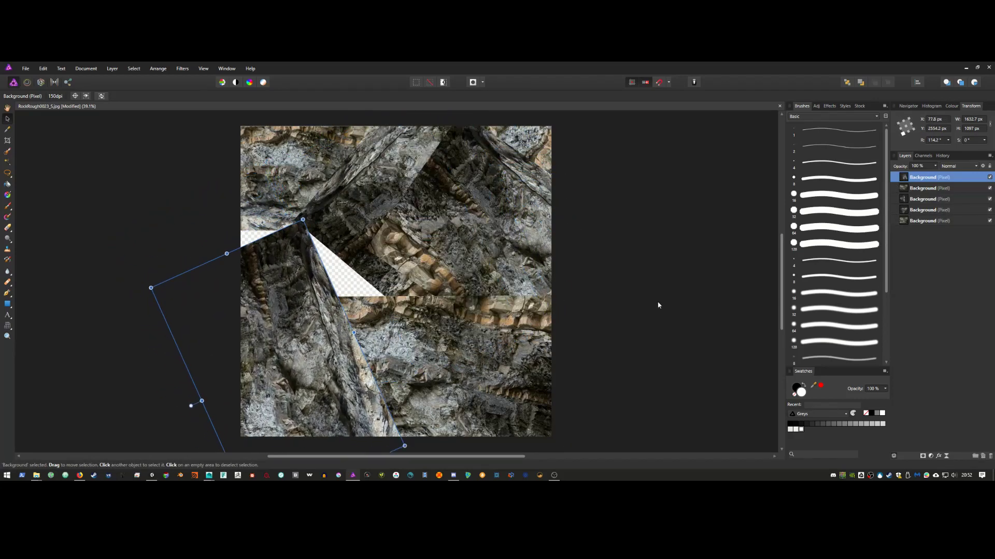
right_click(930, 181)
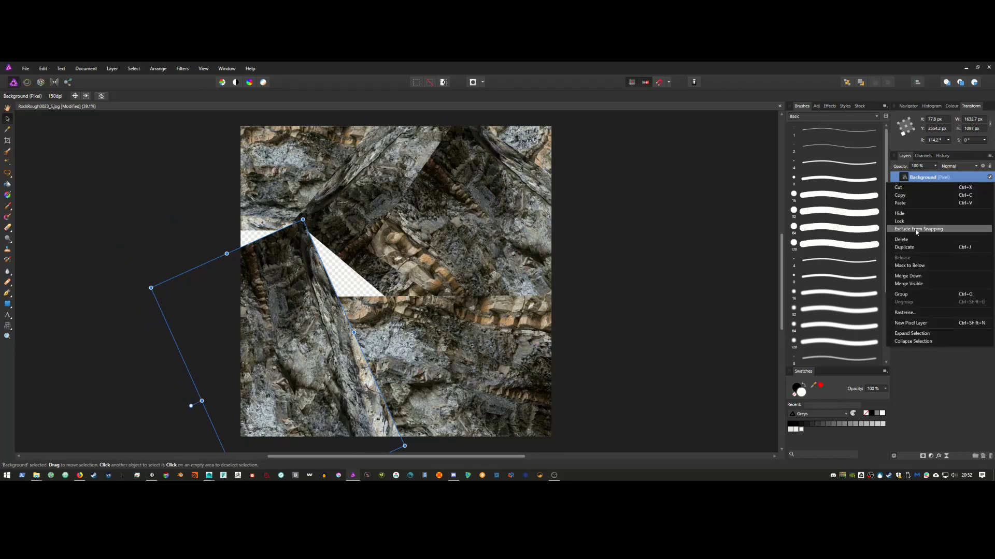
click(916, 248)
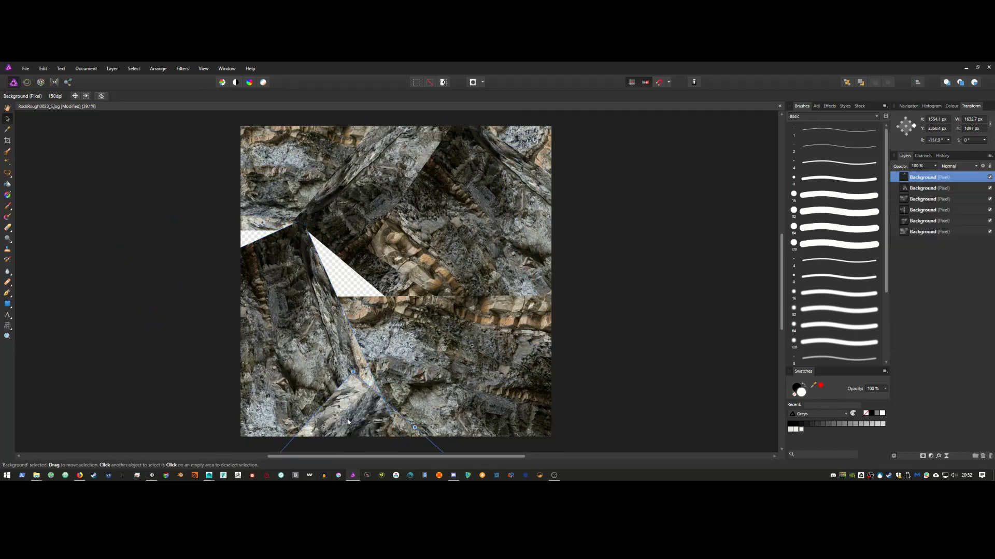
drag(347, 422, 288, 173)
drag(343, 333, 353, 309)
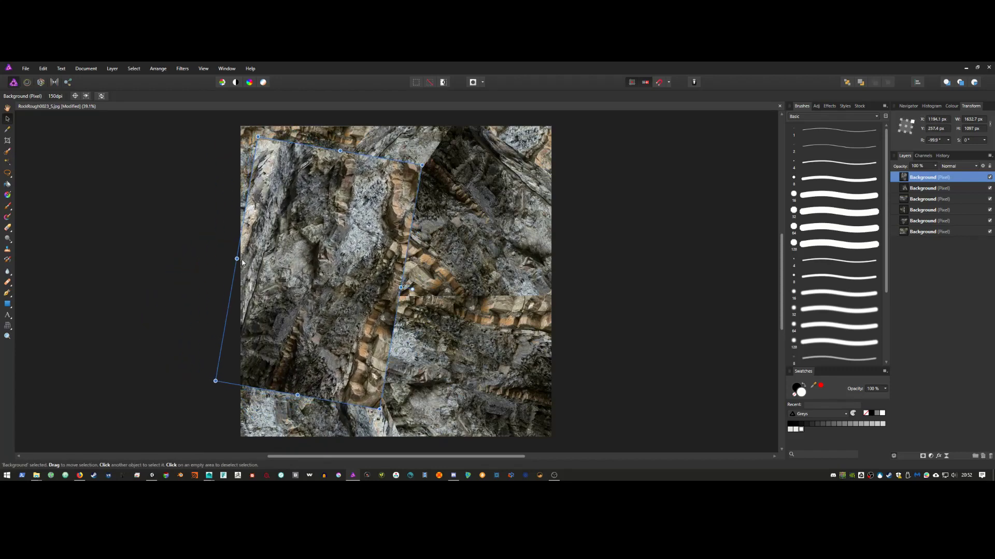
drag(242, 262, 130, 233)
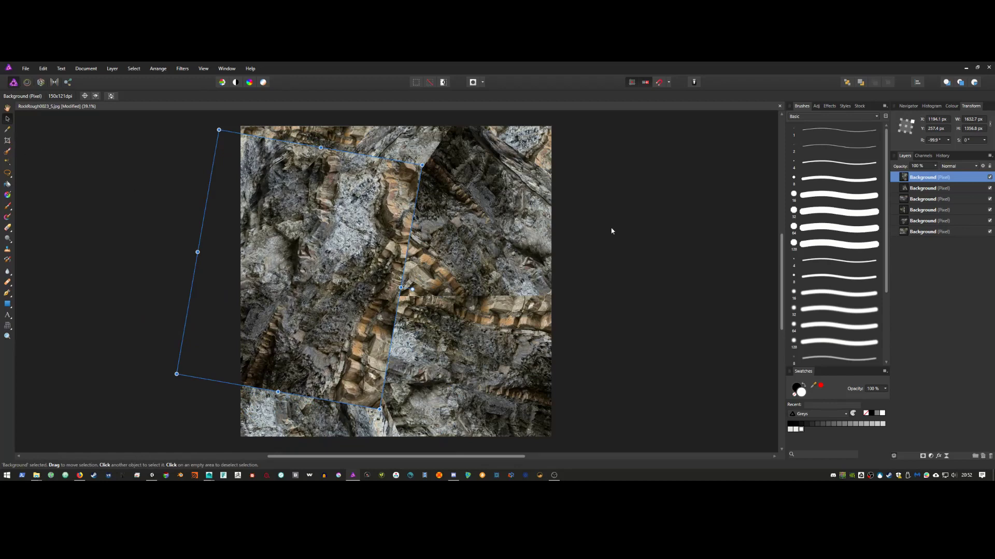
Step: Delete an unwanted extra copy and merge down the remaining rock layers into one
right_click(922, 179)
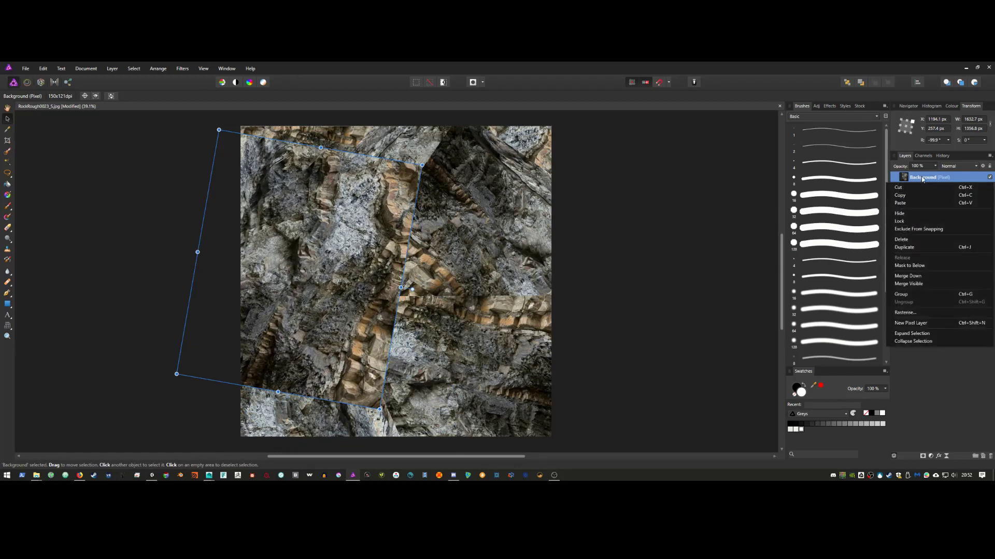
click(925, 247)
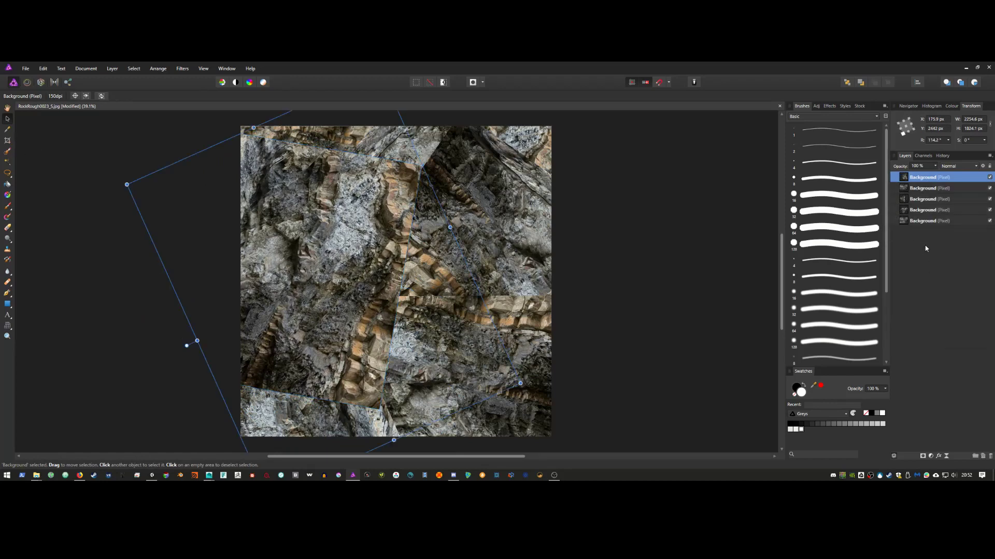
right_click(928, 181)
click(923, 273)
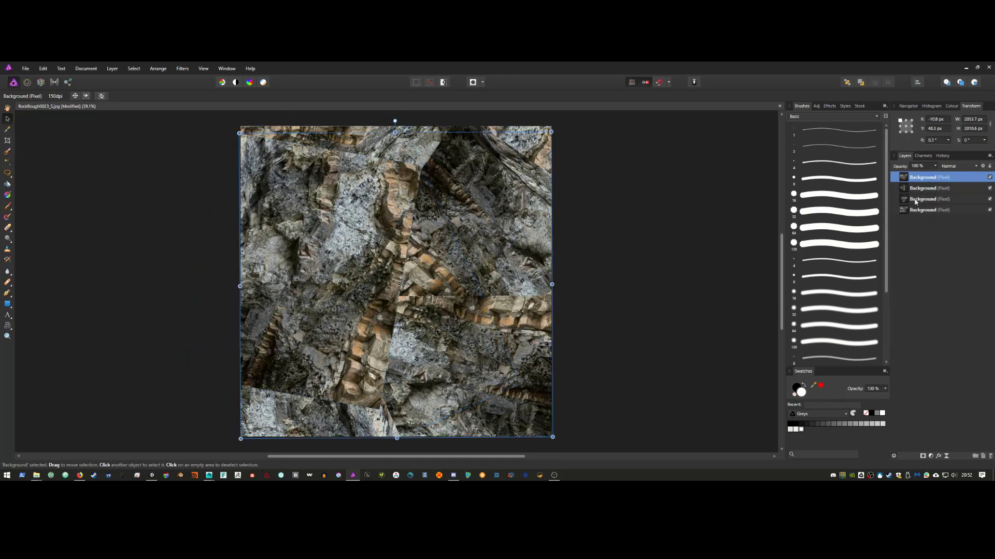
right_click(918, 180)
click(925, 247)
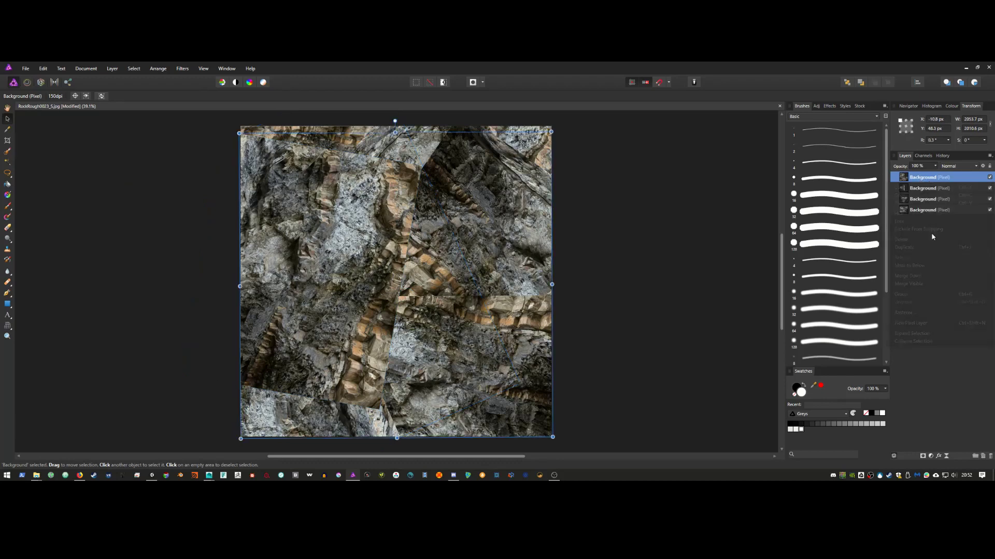
right_click(933, 180)
click(927, 276)
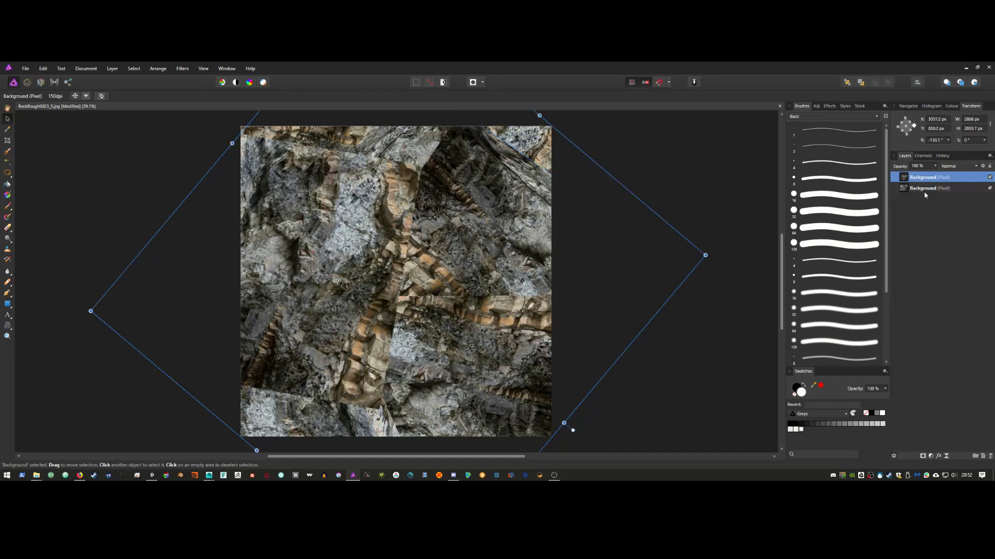
right_click(929, 182)
click(926, 277)
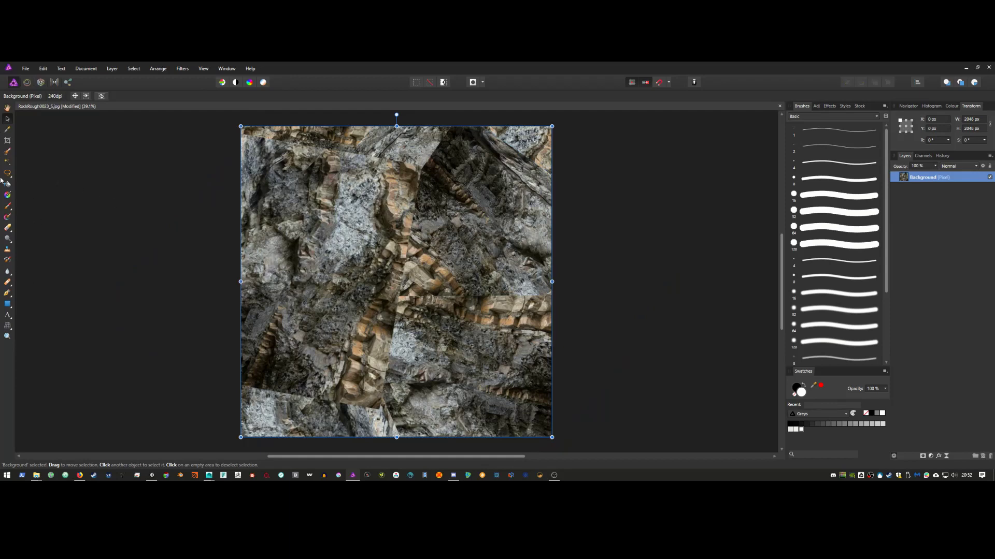
click(8, 151)
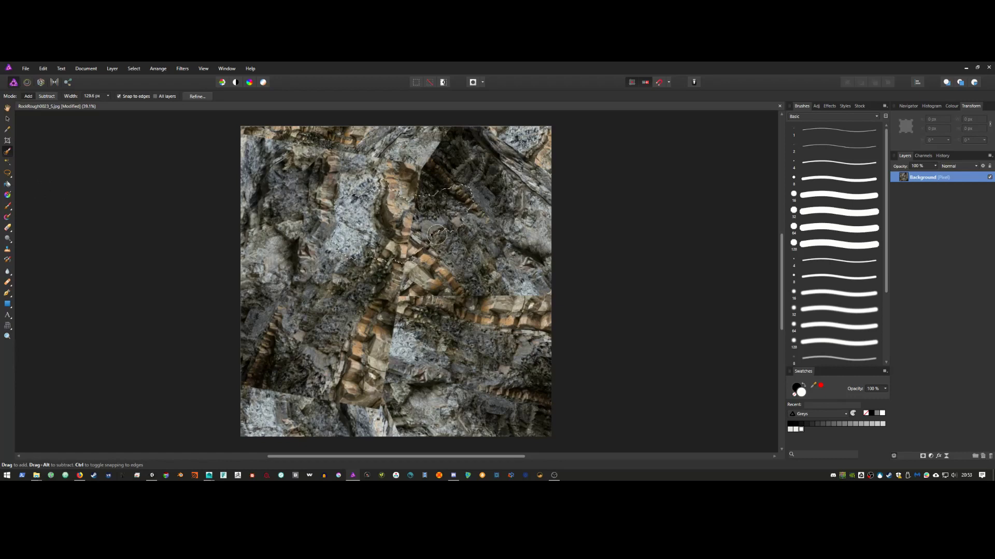
drag(437, 235, 464, 341)
key(ctrl+d)
Step: Clone rock with an enlarged Clone Brush over the upper-left seams, light patches and column pattern
click(8, 206)
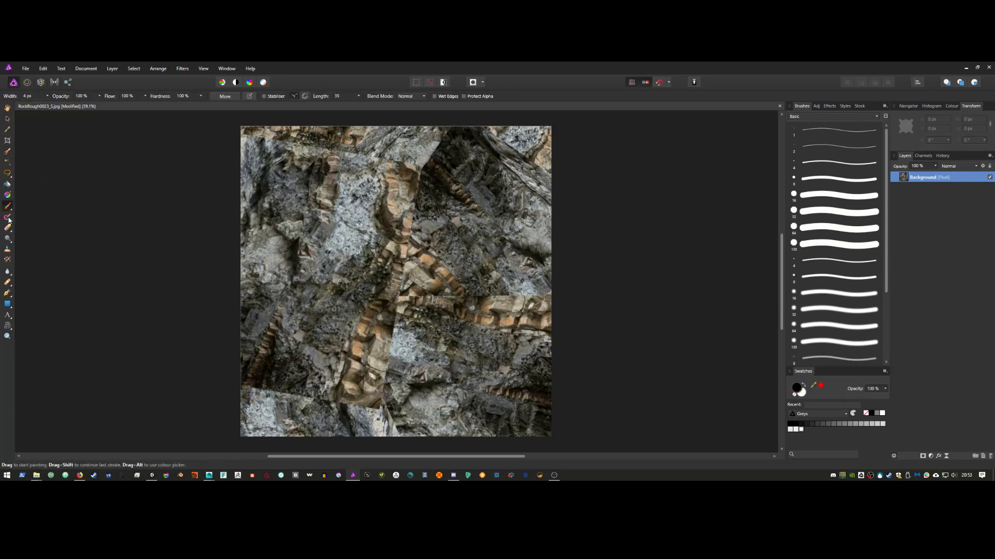
click(8, 250)
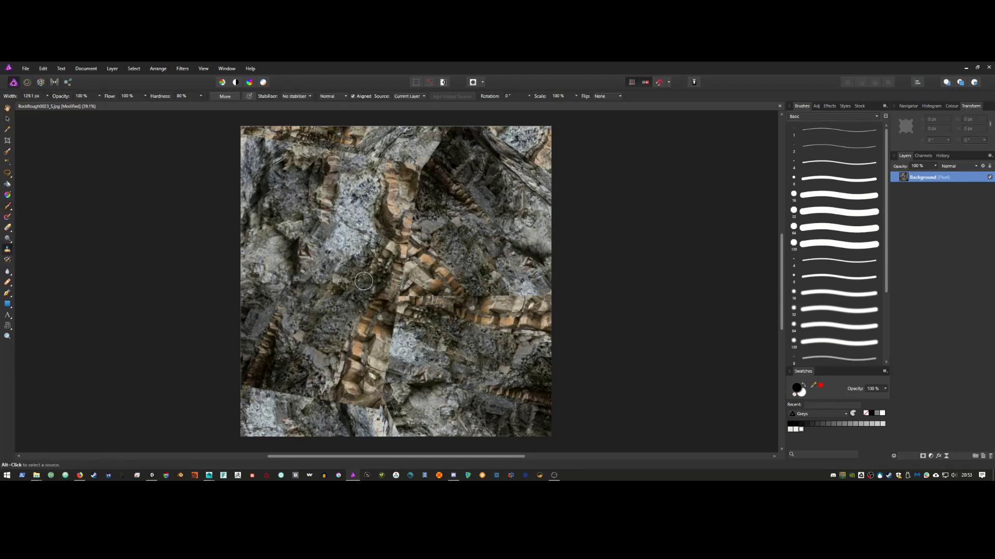
click(341, 279)
key(bracketright)
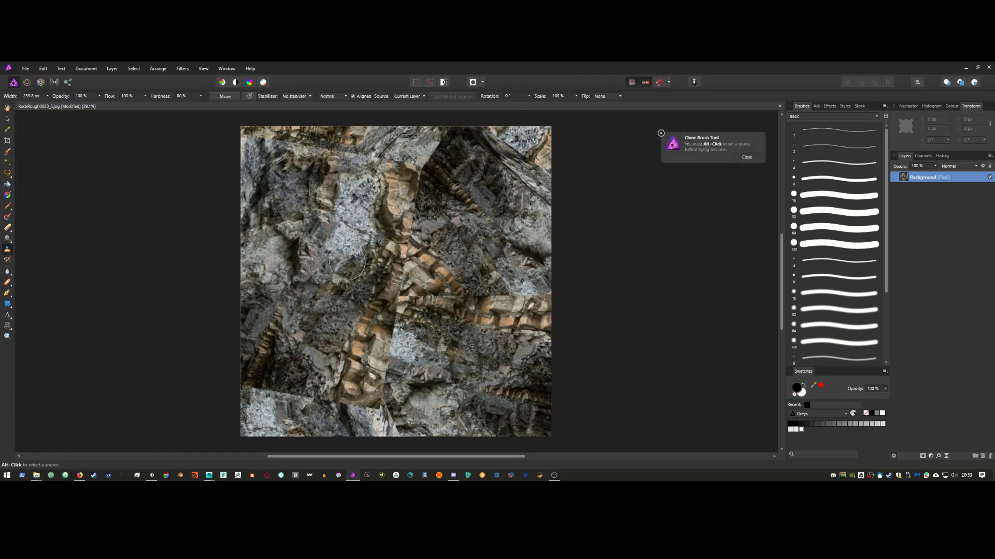
alt+click(341, 273)
drag(395, 268, 403, 173)
drag(370, 237, 352, 256)
mouse_move(373, 171)
mouse_down()
mouse_move(347, 189)
mouse_move(344, 208)
mouse_move(303, 150)
mouse_up()
drag(316, 230, 317, 249)
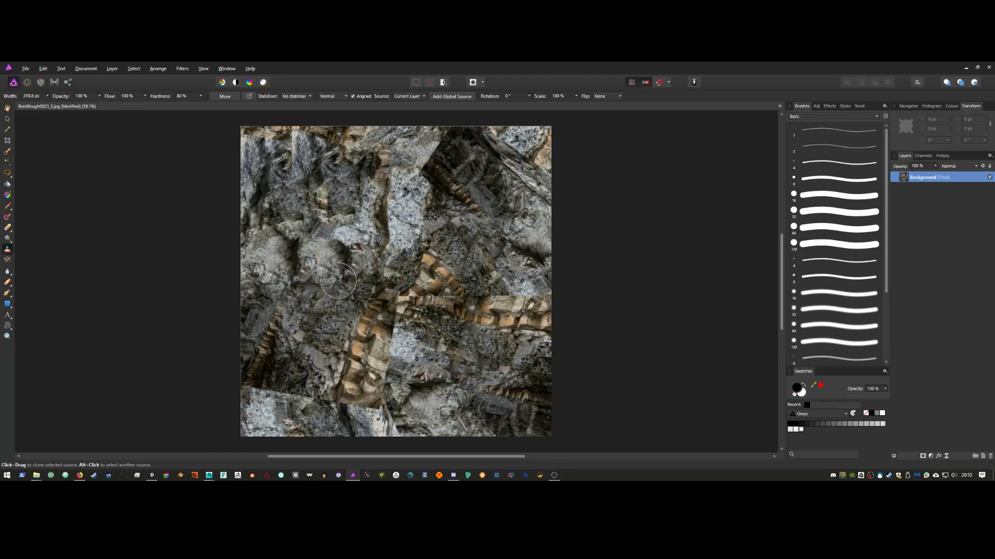
mouse_move(240, 147)
mouse_down()
mouse_move(262, 156)
mouse_move(254, 142)
mouse_move(275, 137)
mouse_move(312, 260)
mouse_move(369, 246)
mouse_move(384, 217)
mouse_move(382, 287)
mouse_move(466, 249)
mouse_move(427, 203)
mouse_move(410, 254)
mouse_up()
Step: Clone grey rock over the centre, the tan, white and orange stripes, and the dark diagonal seam
mouse_move(428, 326)
mouse_down()
mouse_move(404, 295)
mouse_move(423, 345)
mouse_move(401, 349)
mouse_move(381, 318)
mouse_move(359, 367)
mouse_move(386, 381)
mouse_move(383, 373)
mouse_move(412, 402)
mouse_move(469, 368)
mouse_up()
mouse_move(404, 389)
mouse_down()
mouse_move(385, 404)
mouse_move(307, 406)
mouse_up()
alt+click(338, 250)
alt+click(337, 306)
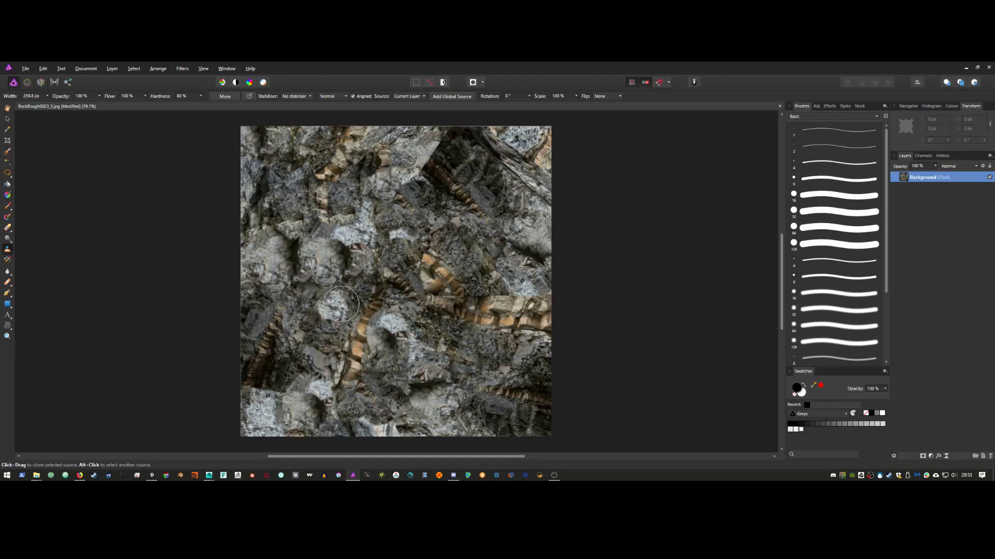
click(372, 306)
alt+click(450, 224)
mouse_move(364, 290)
mouse_down()
mouse_move(347, 362)
mouse_move(308, 396)
mouse_move(253, 384)
mouse_up()
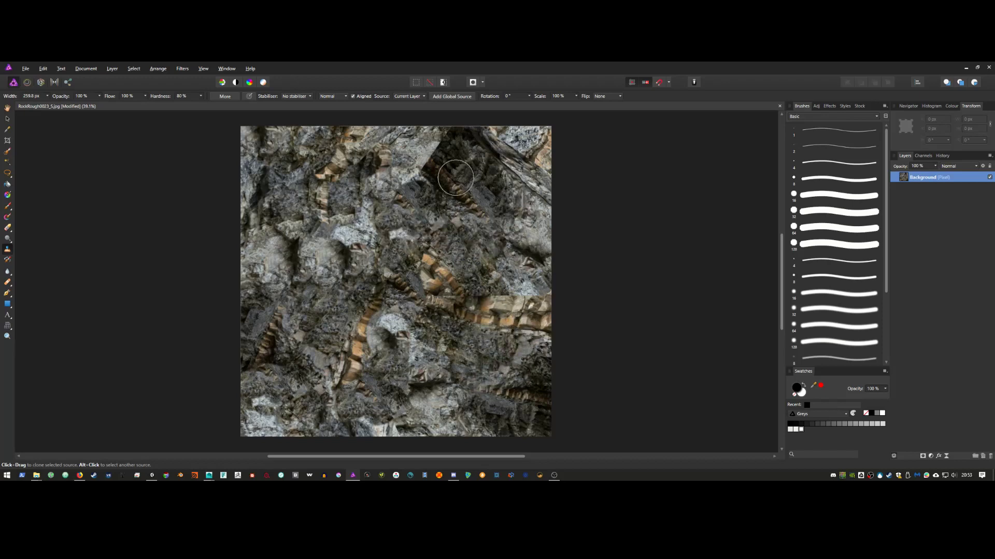
mouse_move(455, 178)
mouse_down()
mouse_move(414, 174)
mouse_move(444, 145)
mouse_move(492, 148)
mouse_move(520, 156)
mouse_move(531, 192)
mouse_move(518, 219)
mouse_move(469, 246)
mouse_move(466, 230)
mouse_move(445, 249)
mouse_move(464, 385)
mouse_move(403, 394)
mouse_up()
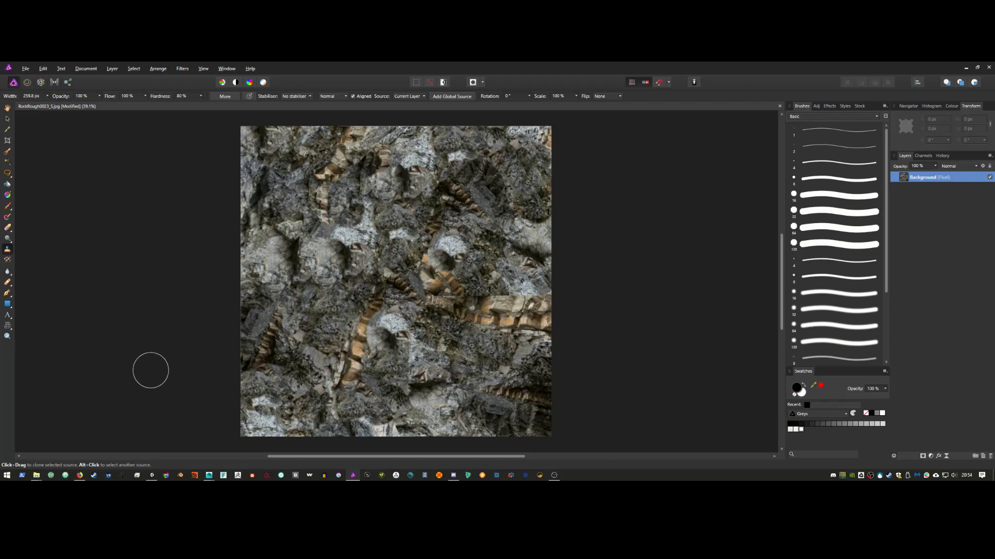
click(8, 141)
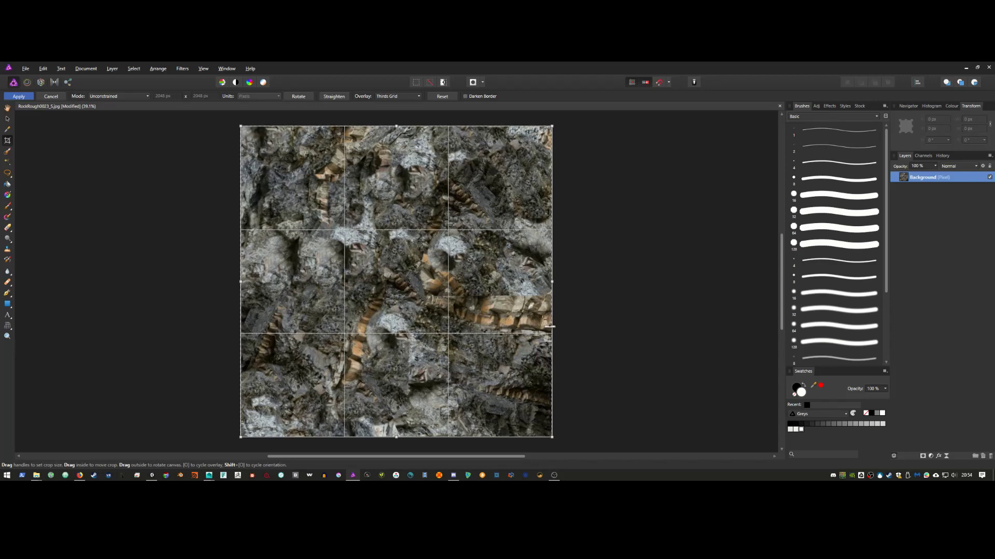
Step: Duplicate the rock layer with Ctrl+J and slide the copy right to inspect the tiling edges
key(ctrl+j)
click(7, 119)
drag(403, 294, 436, 313)
Step: Duplicate the top rock layer and flip the copy horizontally from the Arrange menu
click(112, 69)
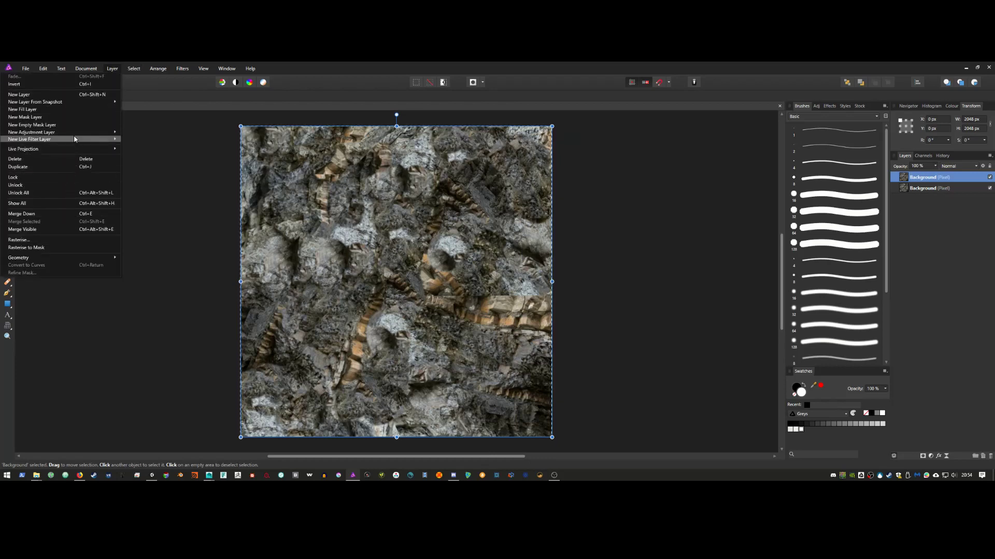
mouse_move(132, 70)
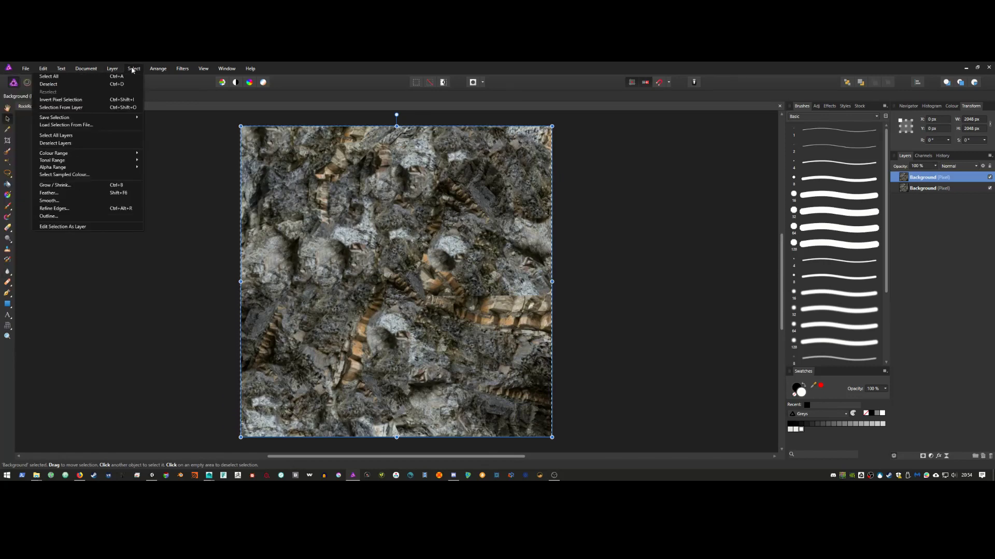
mouse_move(96, 71)
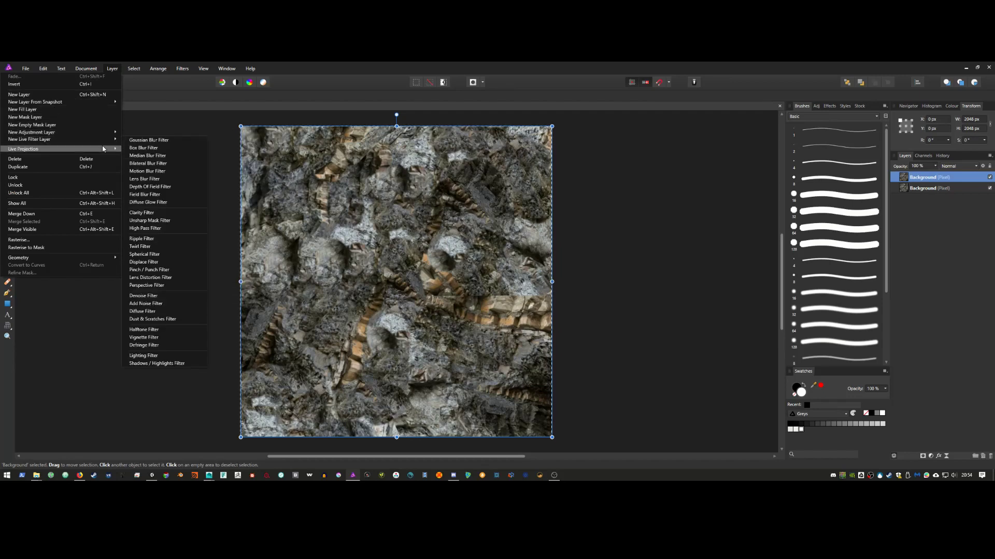
mouse_move(103, 134)
right_click(927, 179)
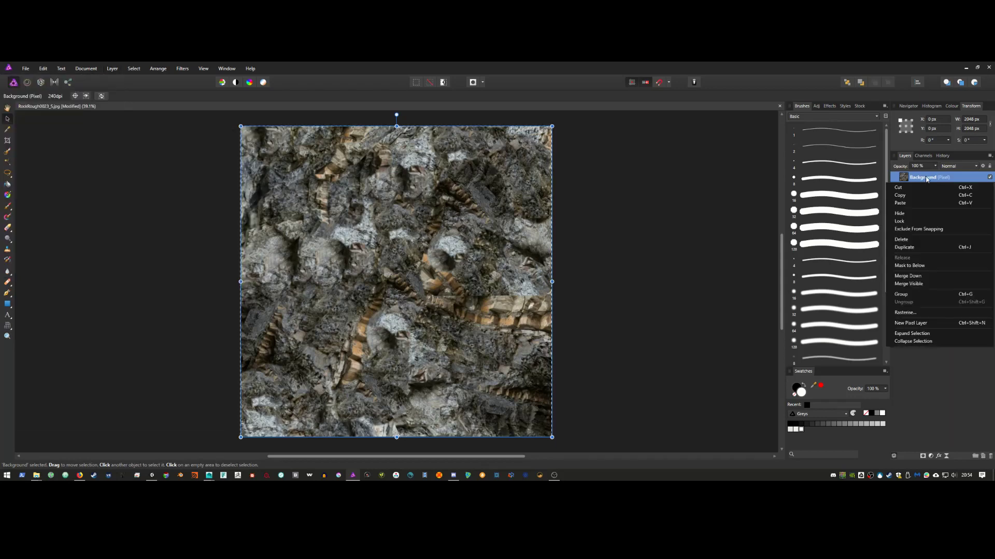
click(159, 68)
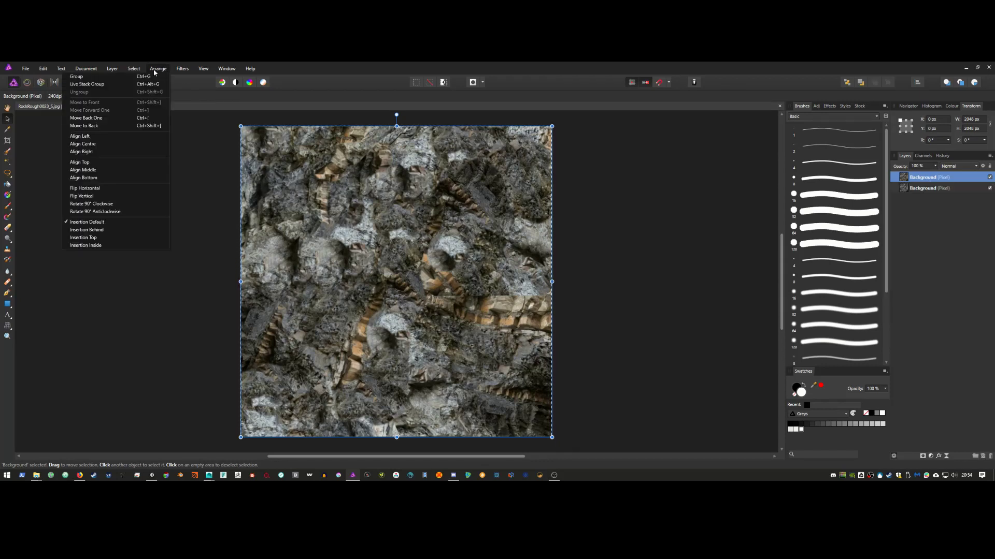
click(114, 189)
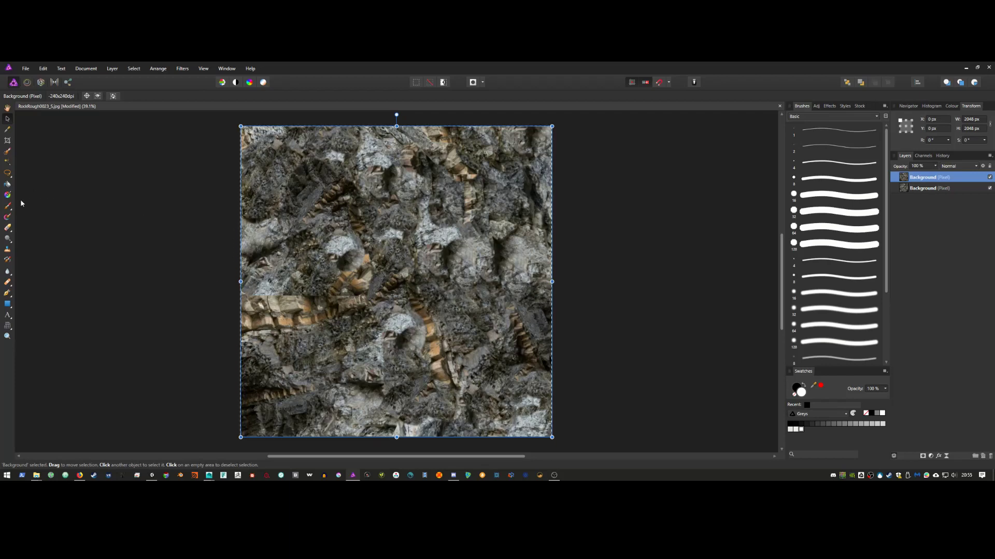
Step: Erase the mirrored copy's top-left and left edge with a larger eraser, then merge it down
click(7, 228)
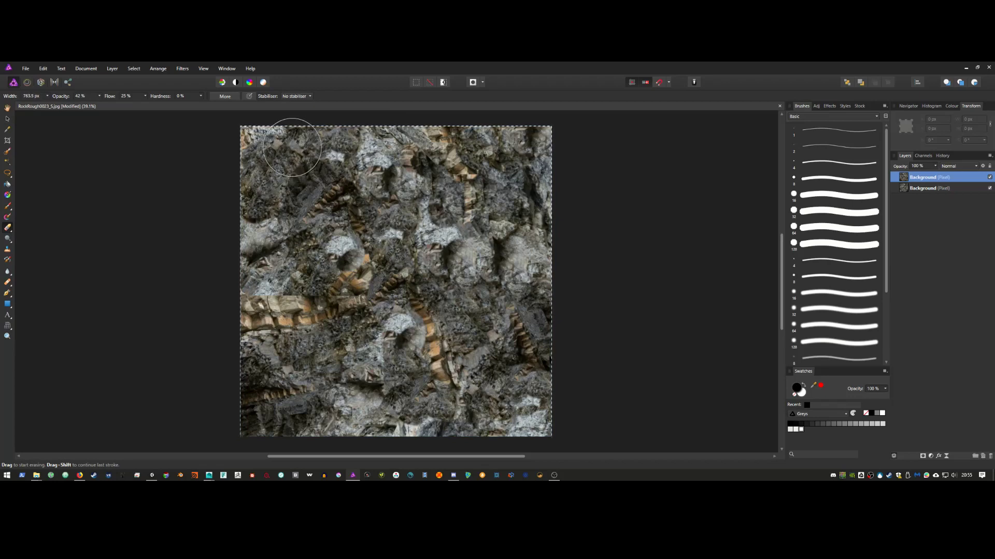
mouse_move(315, 139)
mouse_down()
mouse_move(207, 291)
mouse_move(331, 228)
mouse_move(224, 344)
mouse_move(343, 286)
mouse_move(244, 406)
mouse_move(300, 415)
mouse_move(277, 428)
mouse_move(296, 269)
mouse_move(275, 325)
mouse_move(243, 251)
mouse_move(246, 192)
mouse_move(295, 173)
mouse_up()
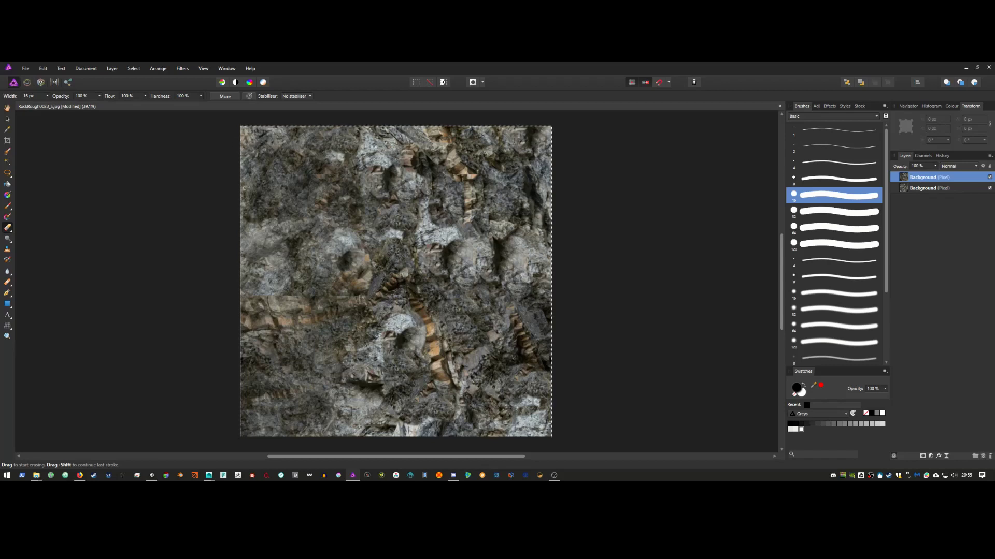
key(bracketright)
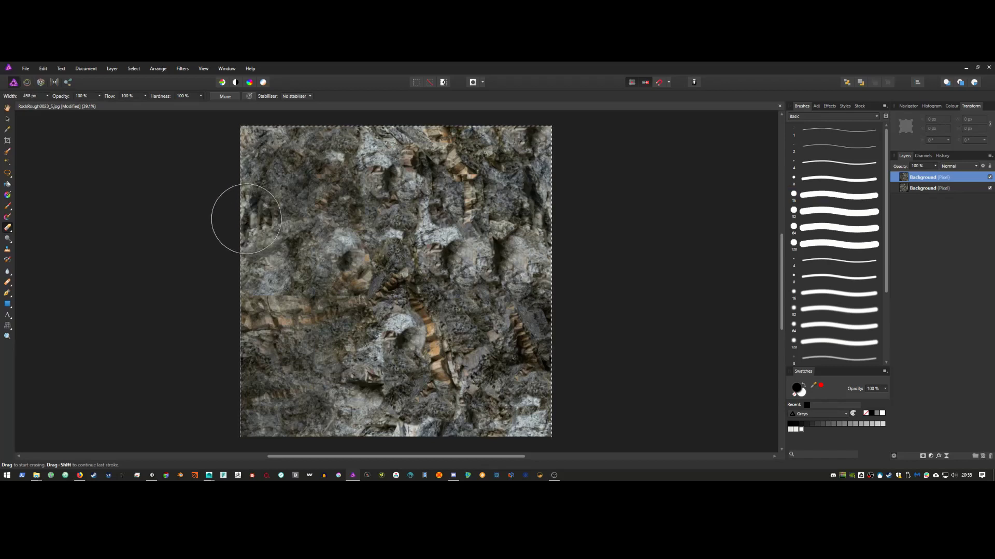
key(bracketright)
key(bracketright)
mouse_move(254, 137)
mouse_down()
mouse_move(232, 322)
mouse_move(283, 384)
mouse_move(292, 425)
mouse_move(315, 416)
mouse_up()
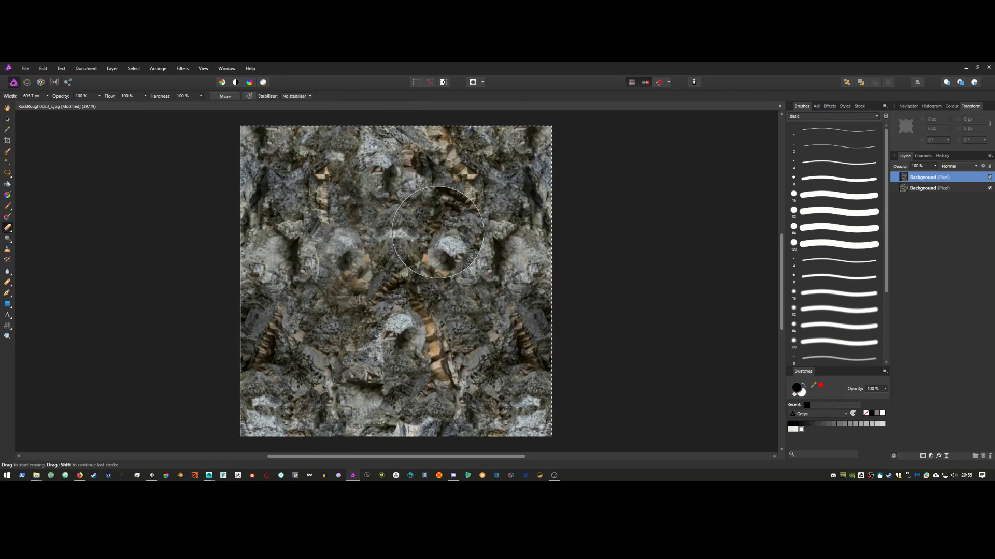
key(ctrl+z)
click(437, 231)
key(ctrl+z)
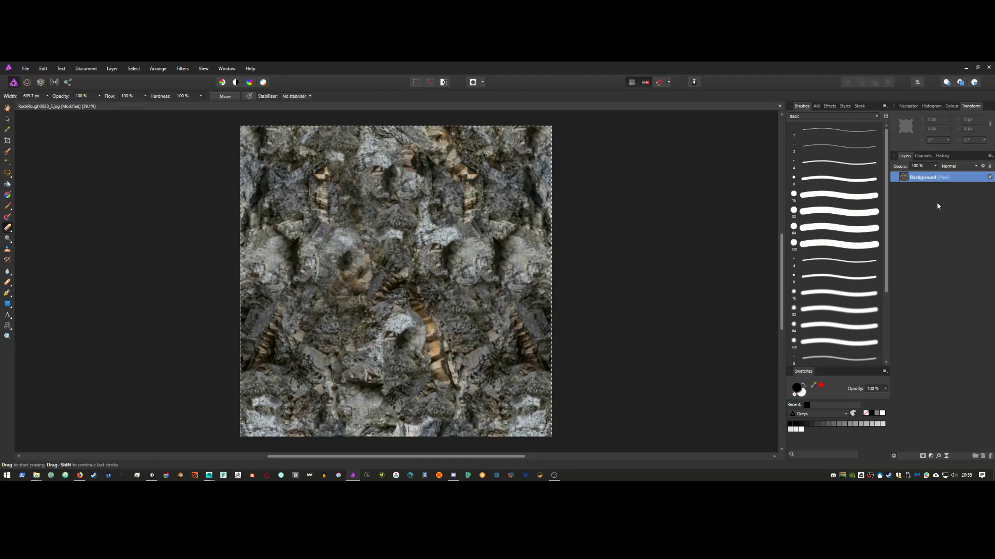
Step: Duplicate the merged texture layer and flip the copy vertically
right_click(936, 183)
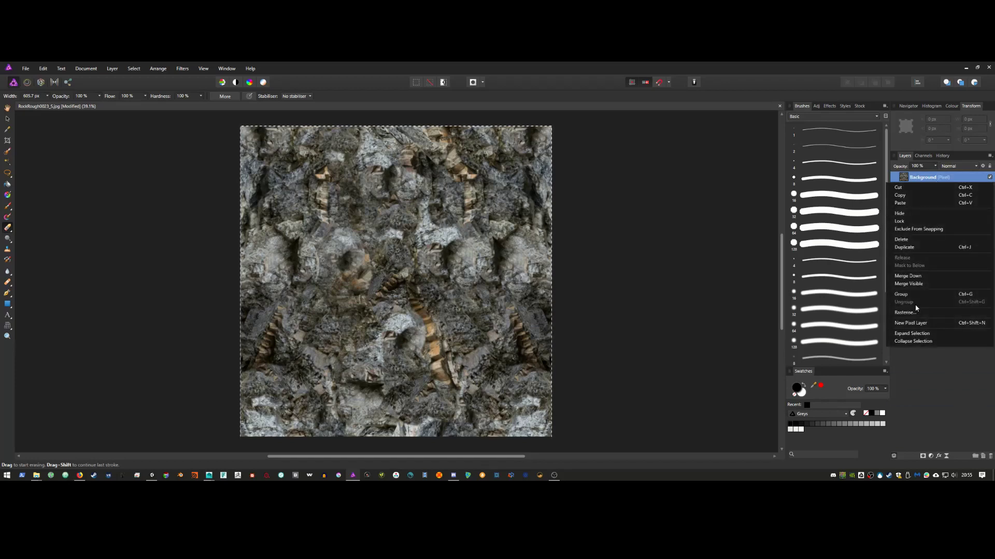
click(905, 248)
click(121, 71)
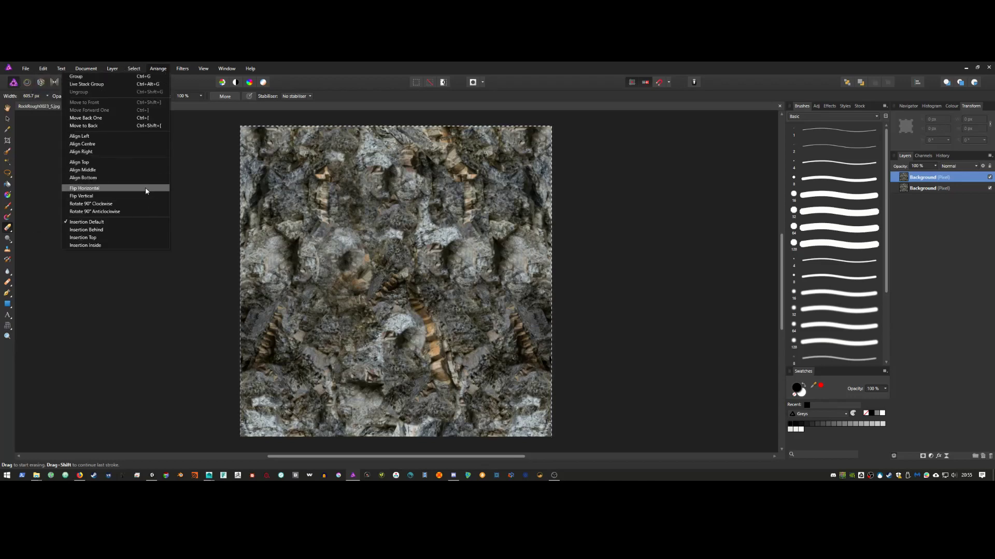
click(146, 195)
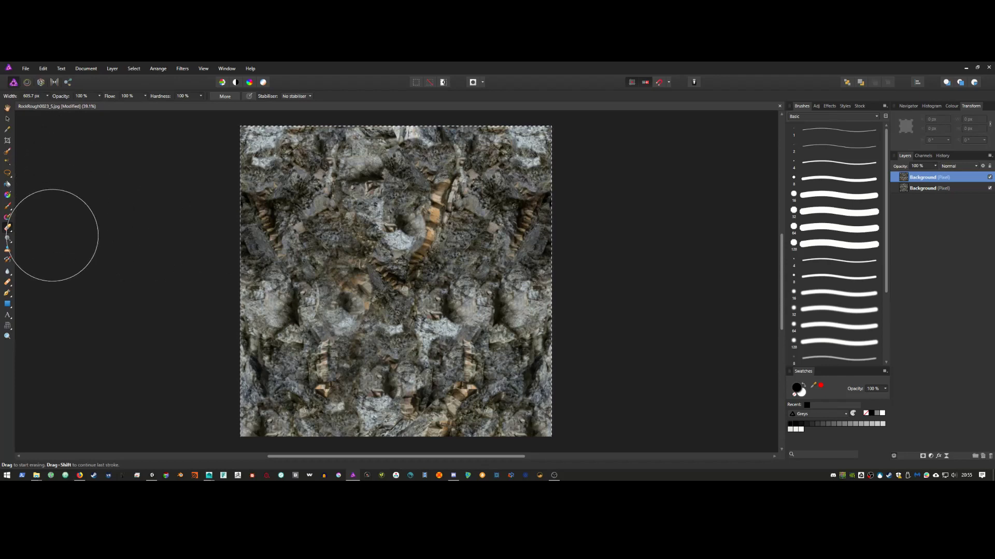
Step: Erase across the copy's top band and choose the soft 32 px low-flow eraser tip
drag(196, 155, 575, 151)
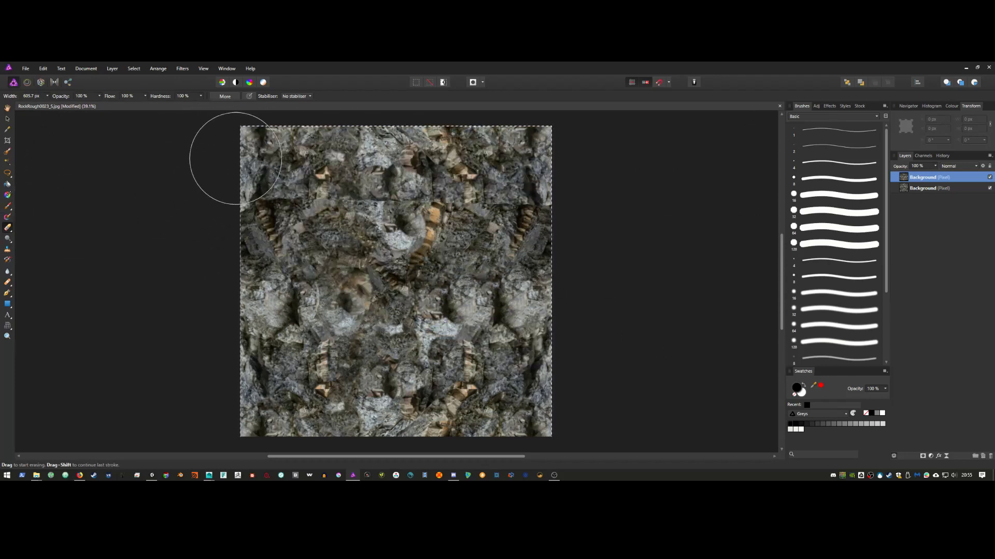
mouse_move(314, 194)
mouse_down()
mouse_move(320, 218)
mouse_move(413, 233)
mouse_up()
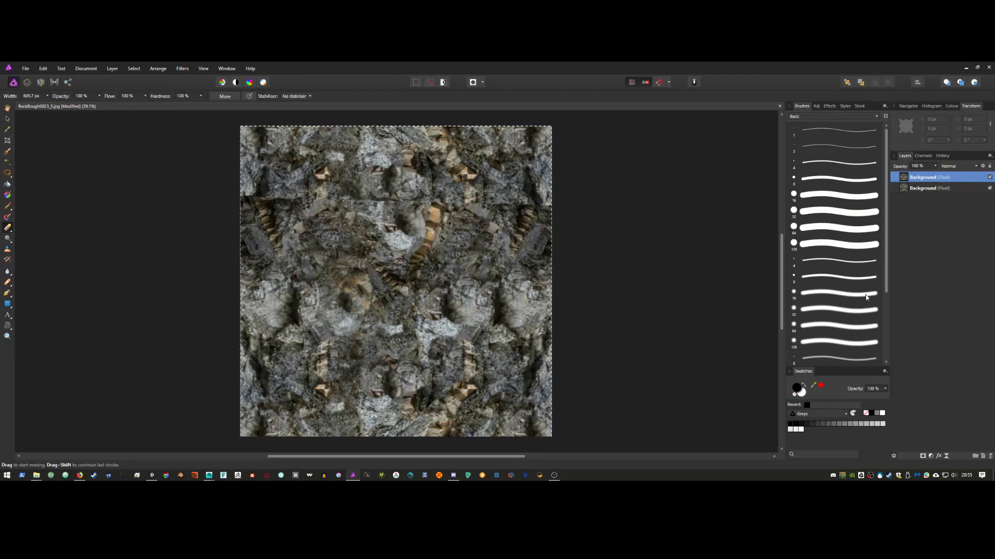
drag(885, 280, 884, 344)
click(834, 294)
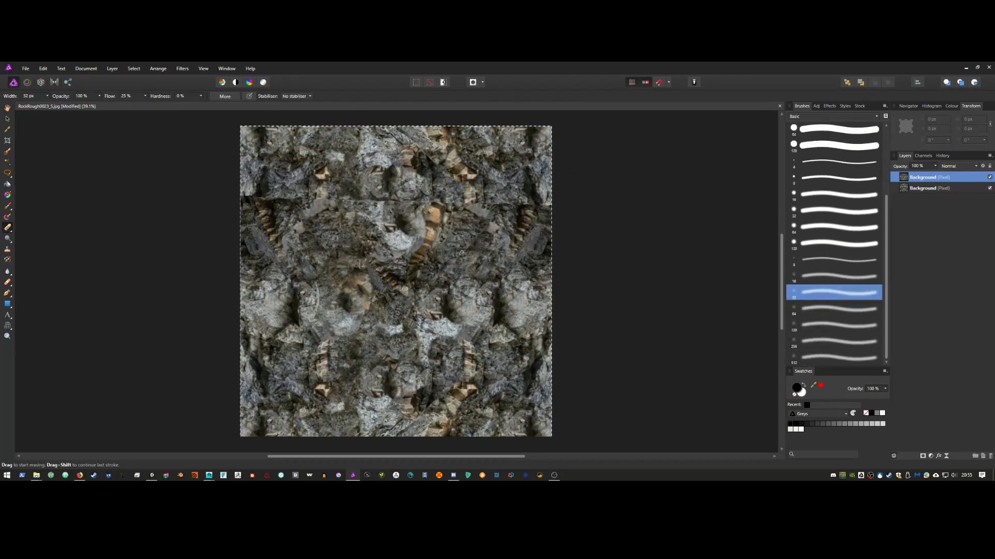
Step: Undo the seam stroke, then erase the top band again with an enlarged 128 px round tip
key(ctrl+z)
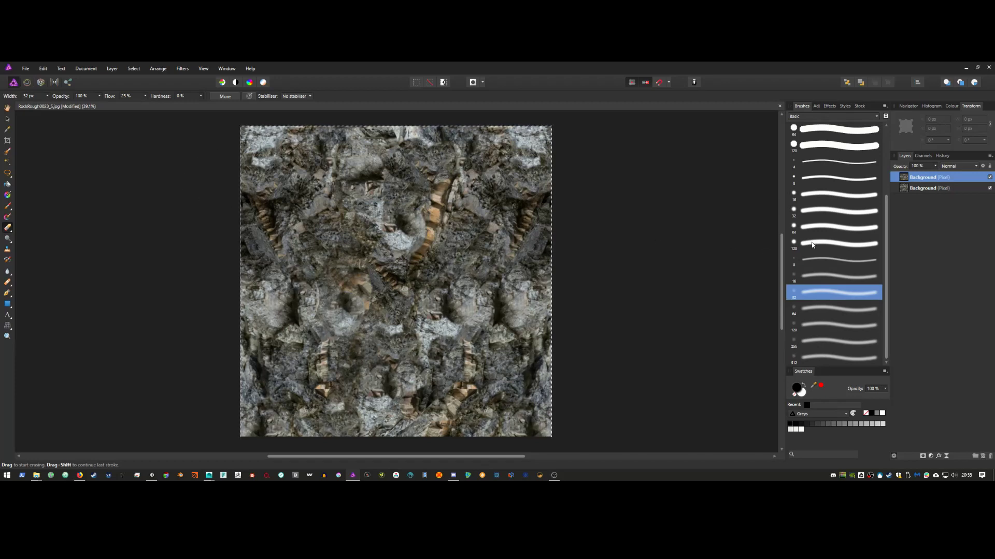
click(812, 245)
key(bracketright)
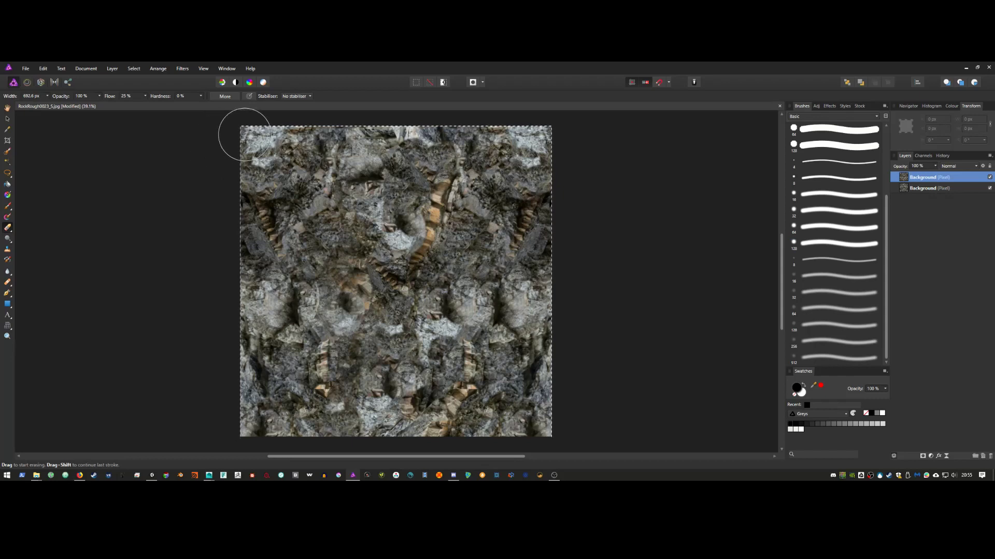
mouse_move(202, 157)
mouse_down()
mouse_move(446, 156)
mouse_move(233, 160)
mouse_move(588, 171)
mouse_move(309, 282)
mouse_move(315, 189)
mouse_move(320, 262)
mouse_up()
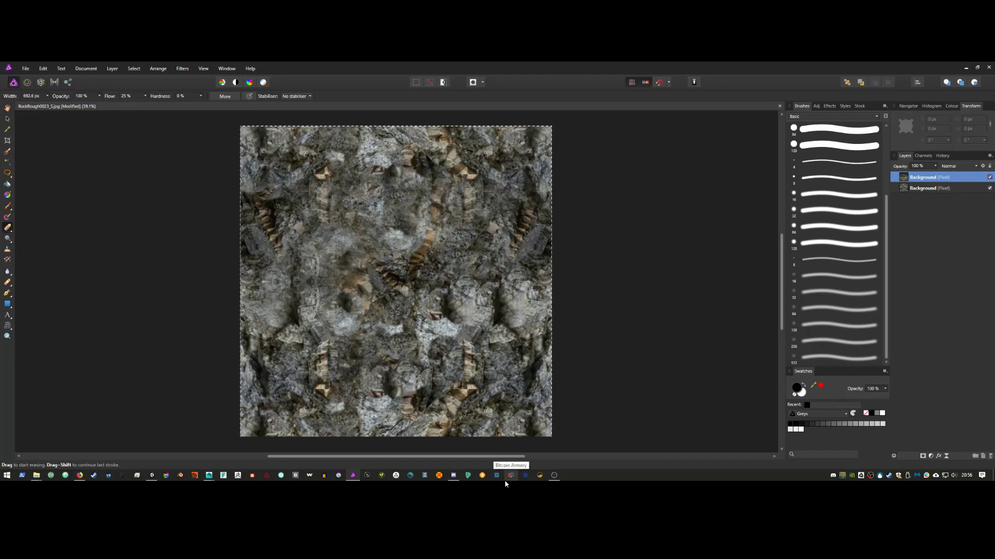
Step: Abandon the native save and export the texture as a high-quality JPEG
click(25, 68)
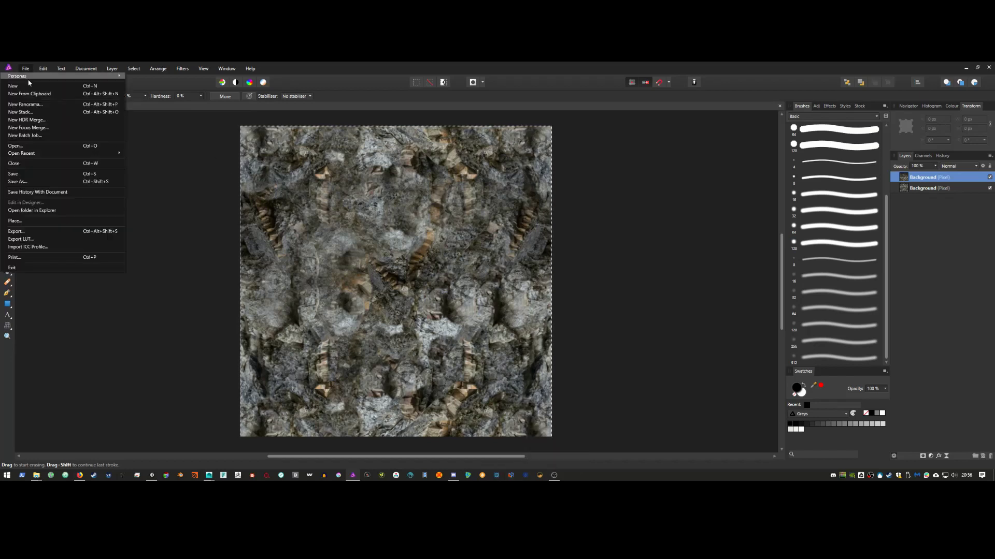
click(42, 182)
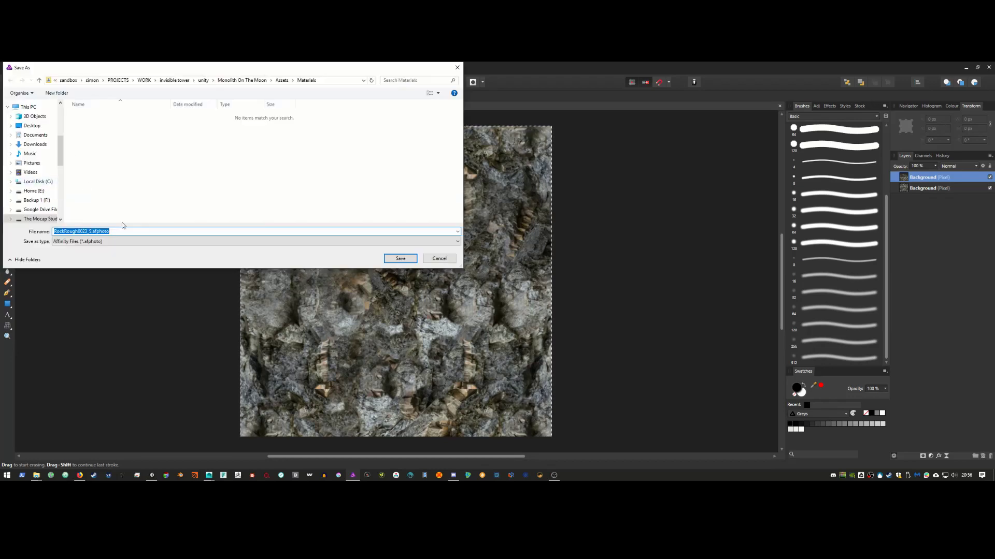
click(438, 257)
click(25, 68)
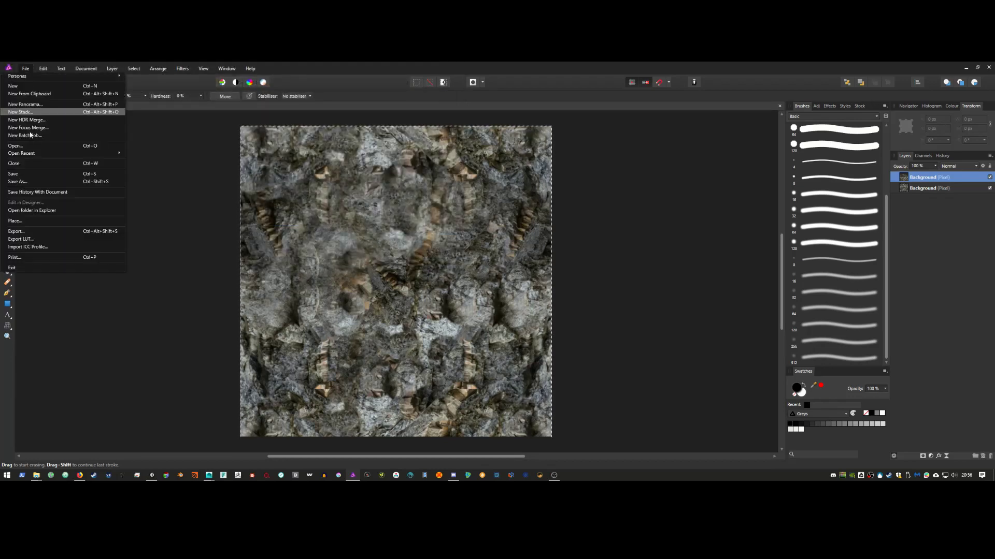
click(42, 233)
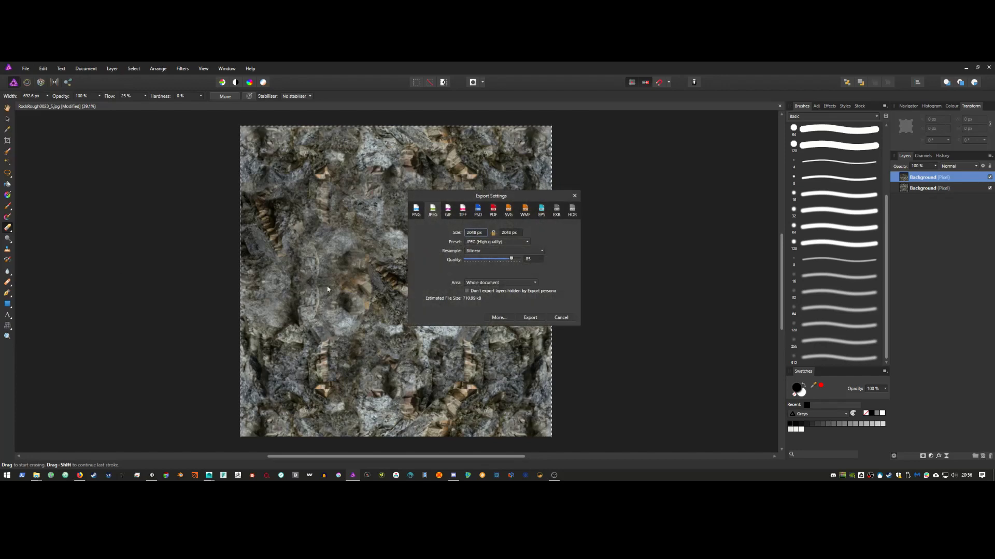
click(535, 319)
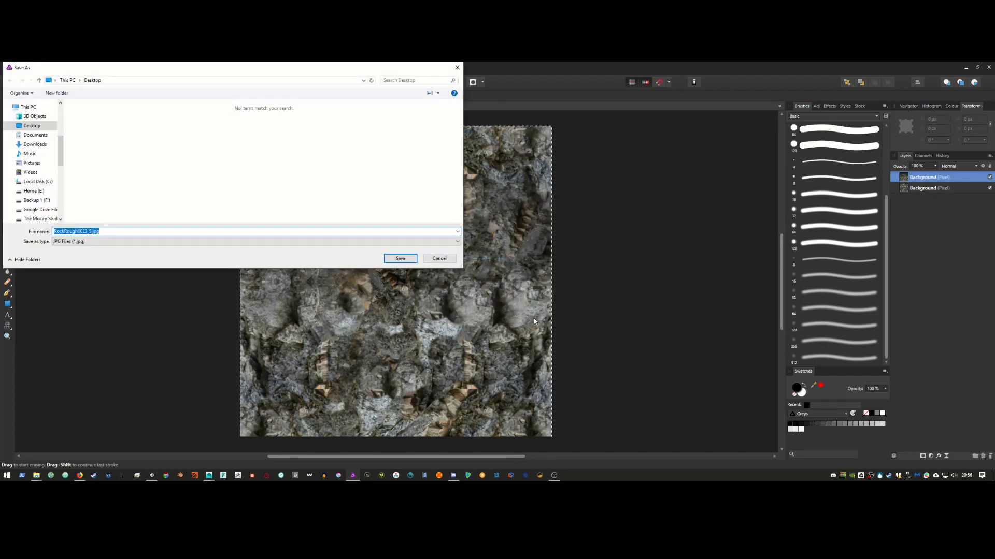
Step: Save the JPEG into the Unity Materials folder, overwriting RockRough0023_S.jpg
click(36, 475)
click(129, 447)
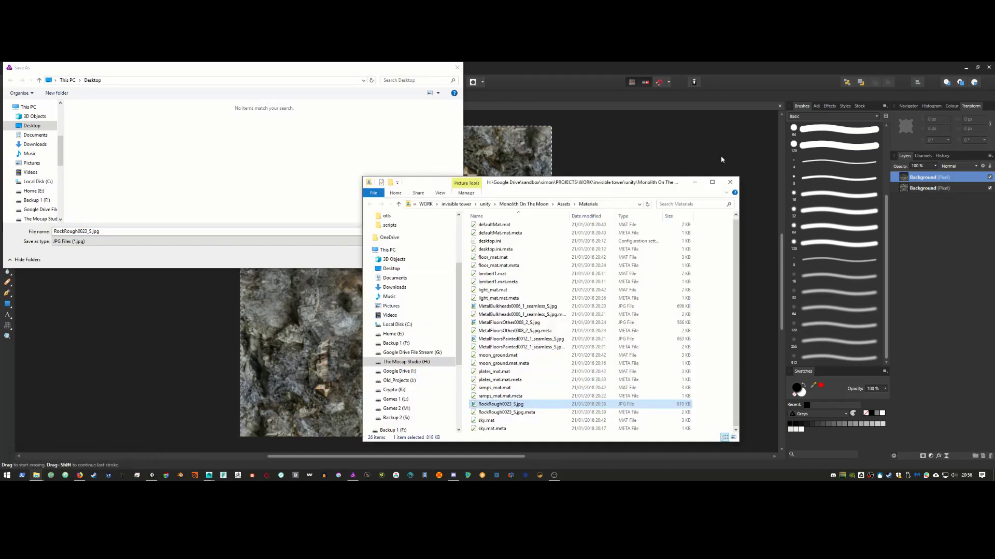
click(606, 206)
key(ctrl+c)
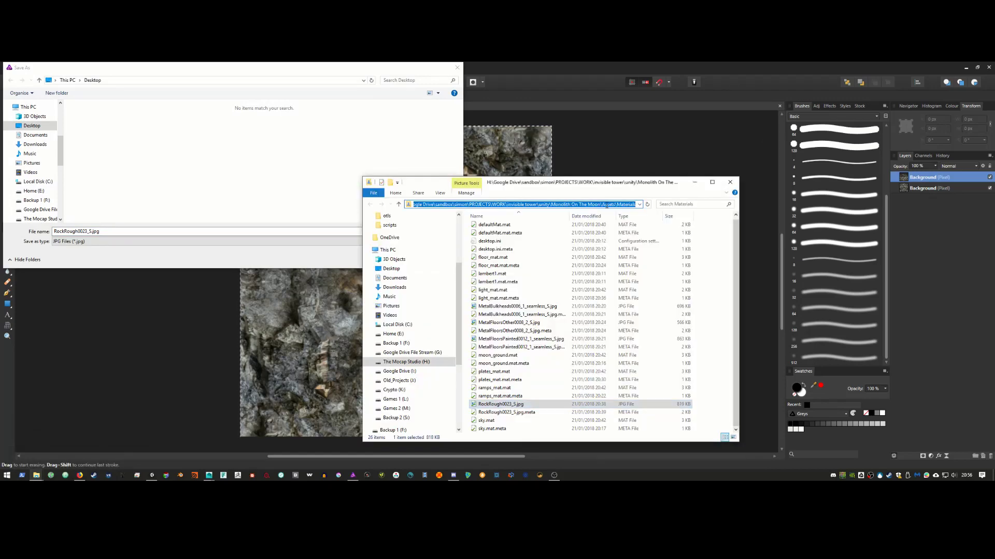
click(133, 78)
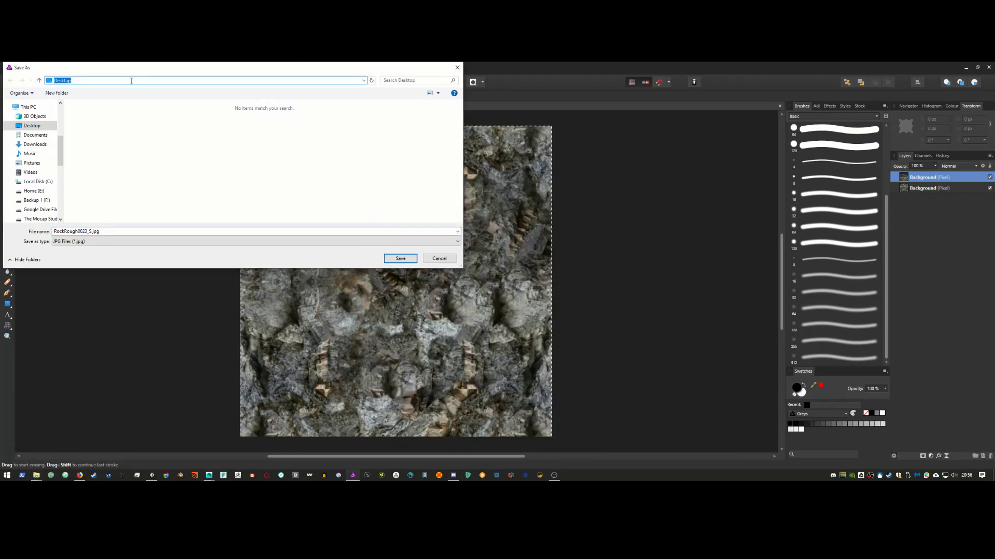
key(ctrl+v)
key(Return)
click(221, 127)
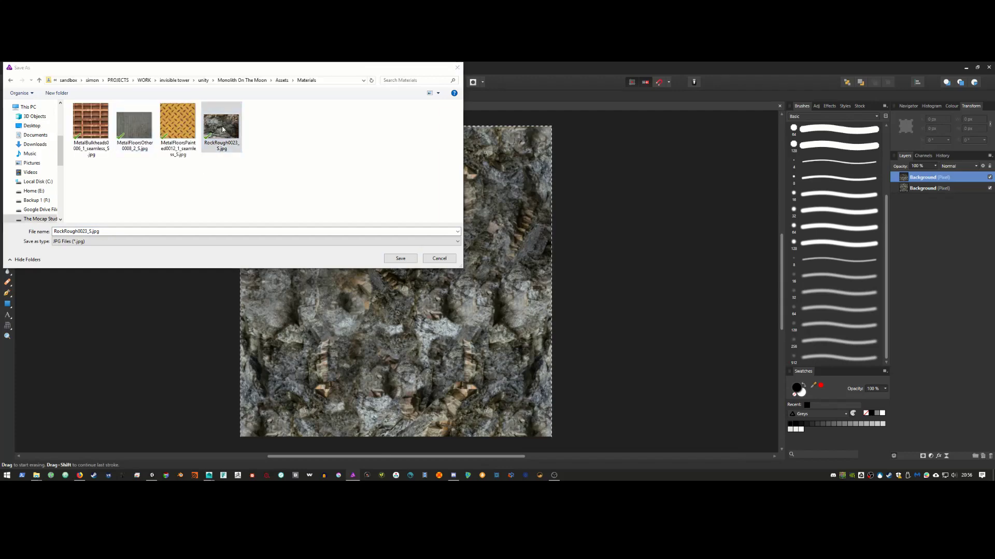
click(400, 259)
click(532, 303)
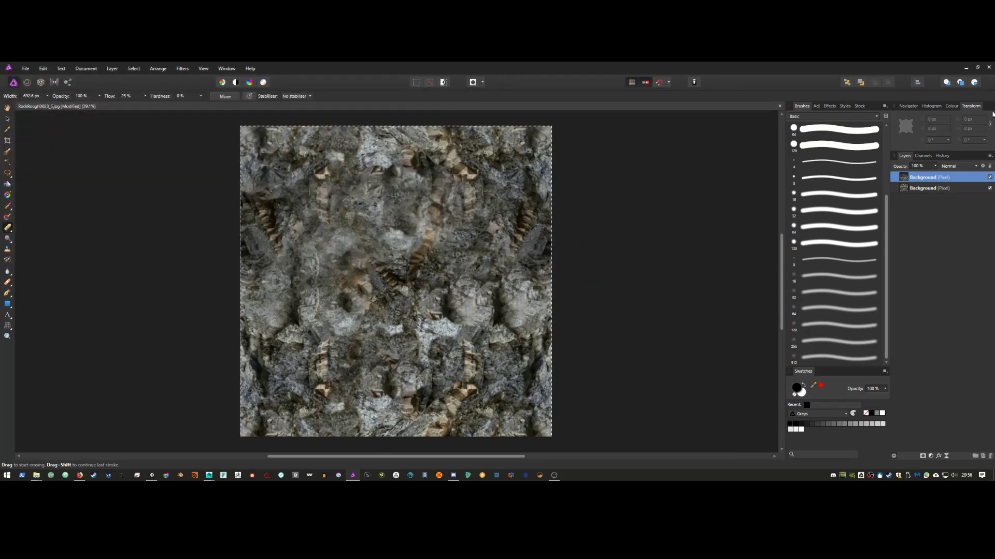
click(966, 68)
Step: In Unity, view the retextured ground through the Game camera, show Lighting settings, select moon_ground
click(422, 63)
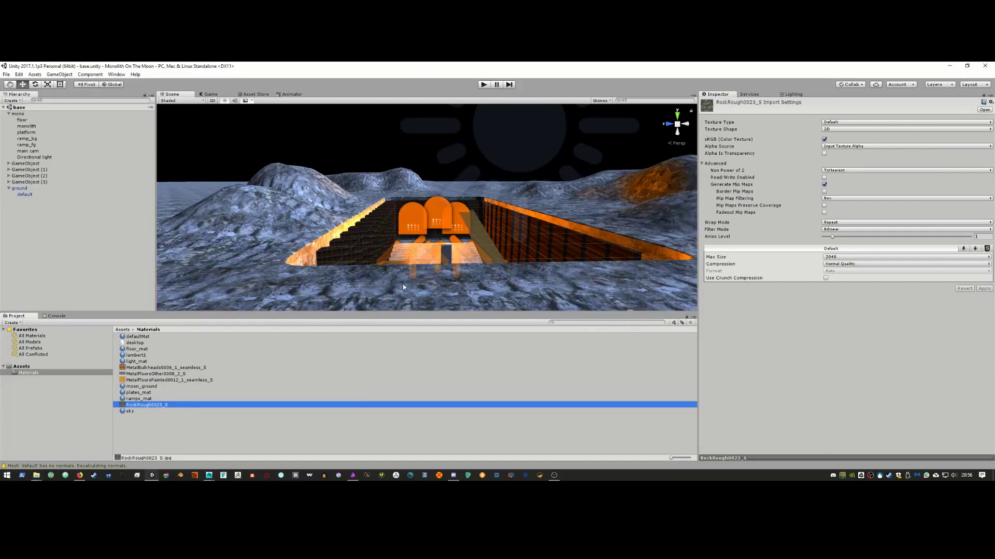
right_click(869, 476)
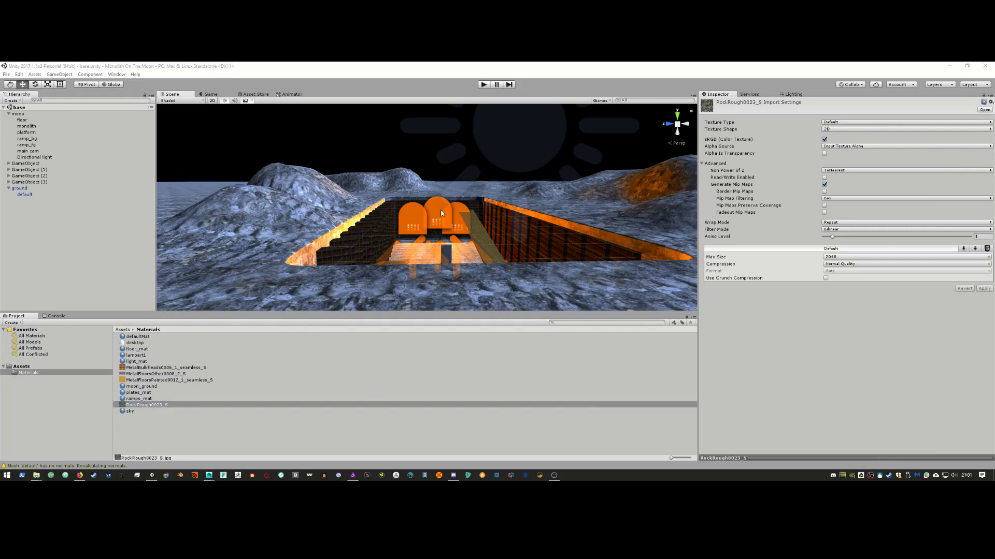
click(211, 95)
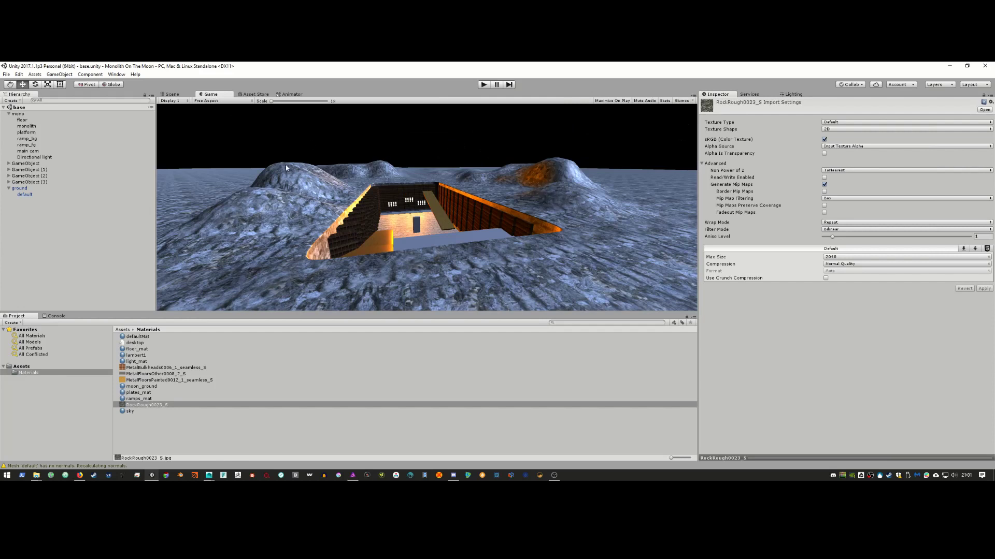
click(792, 94)
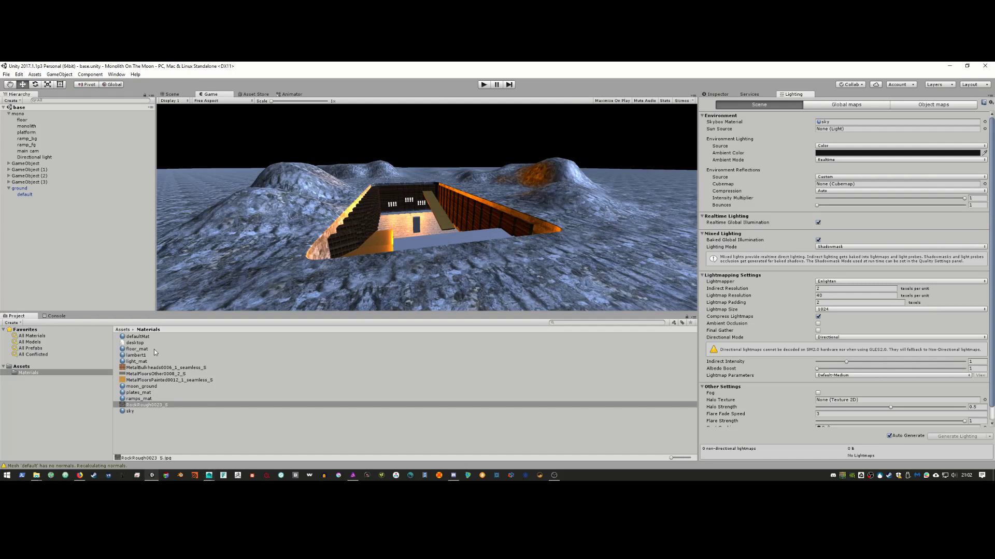
click(146, 387)
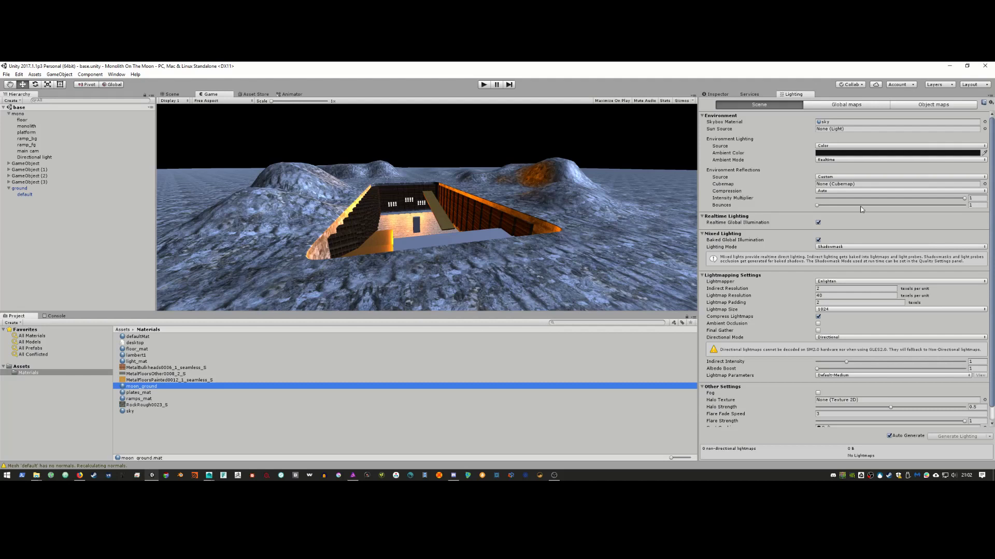
Step: Set moon_ground Metallic to 1 and Smoothness to about 0.727, then check the reference video
click(720, 94)
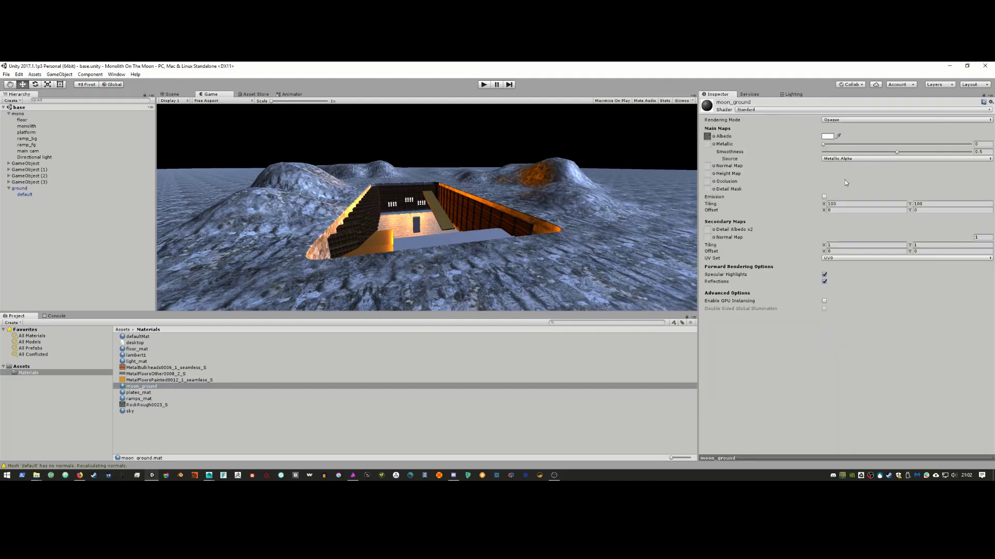
mouse_move(895, 151)
mouse_down()
mouse_move(887, 154)
mouse_move(906, 154)
mouse_up()
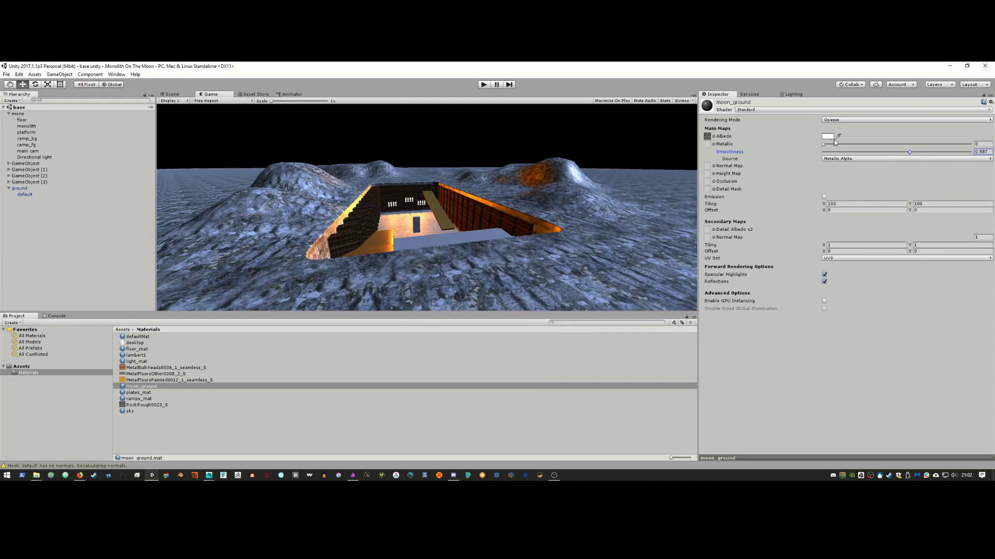
drag(825, 145, 994, 154)
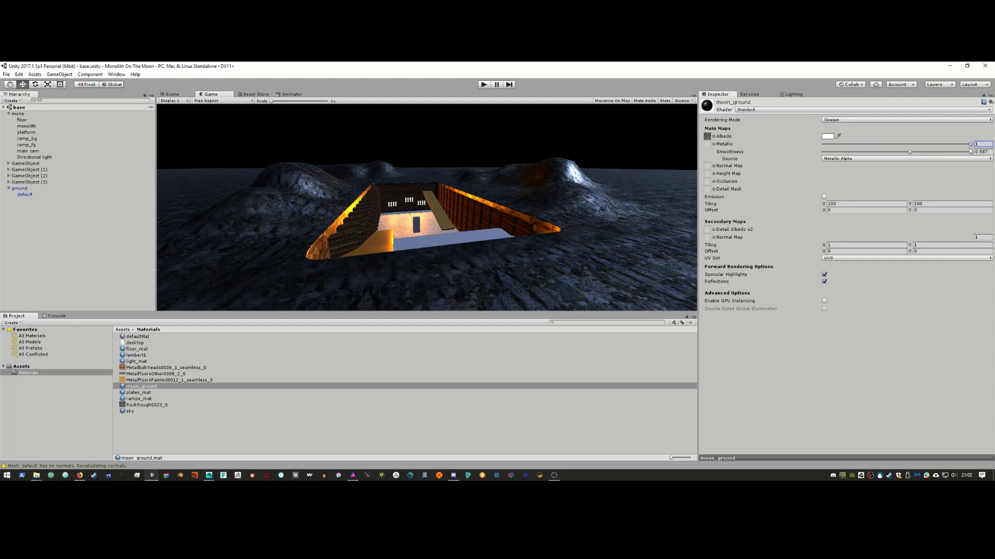
drag(912, 153, 932, 155)
key(alt+Tab)
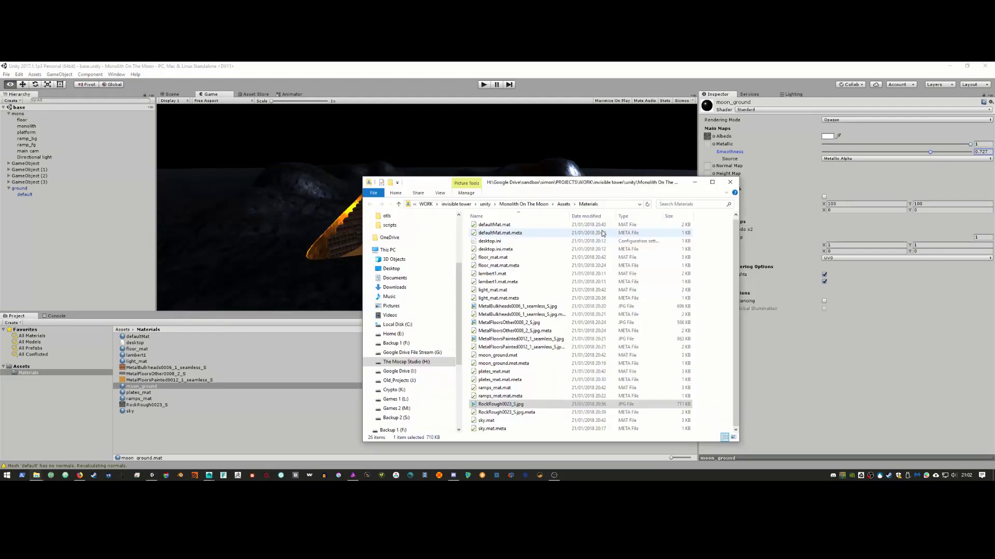
key(alt+Tab)
key(alt+Tab)
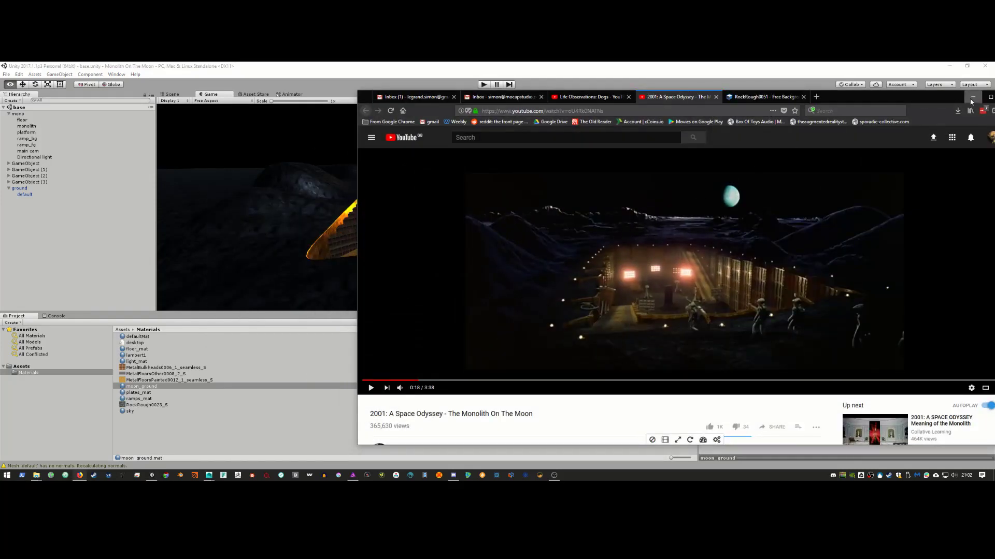
click(973, 98)
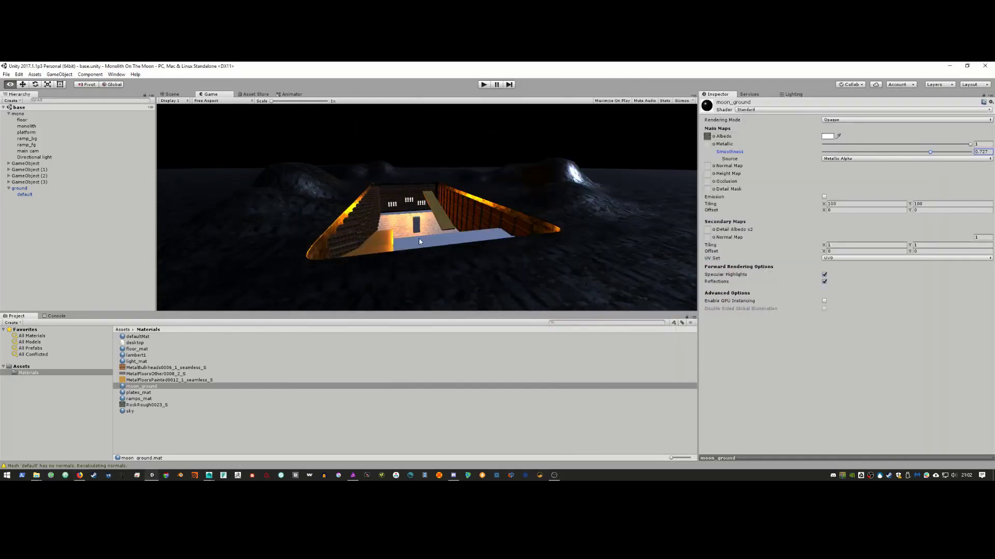
Step: Inspect the orange-lit pit in the Scene view by zooming, orbiting and panning around it
click(177, 96)
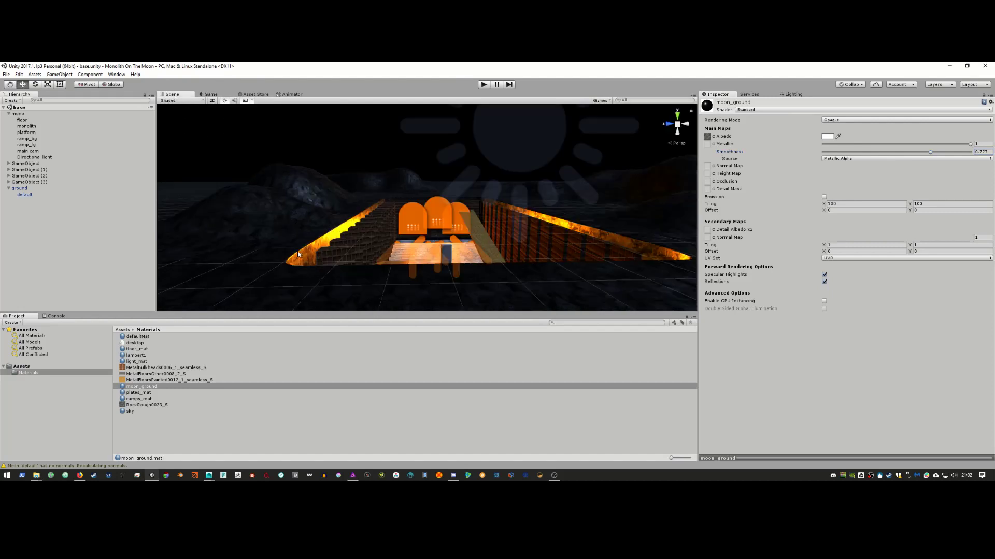
scroll(407, 250, up, 5)
alt+drag(407, 250, 425, 256)
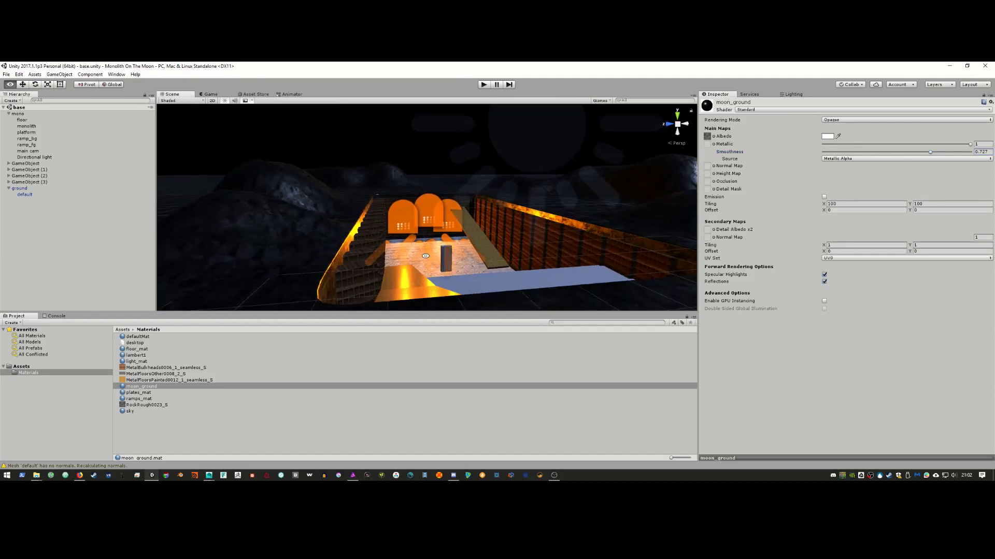
alt+middle_drag(450, 267, 466, 268)
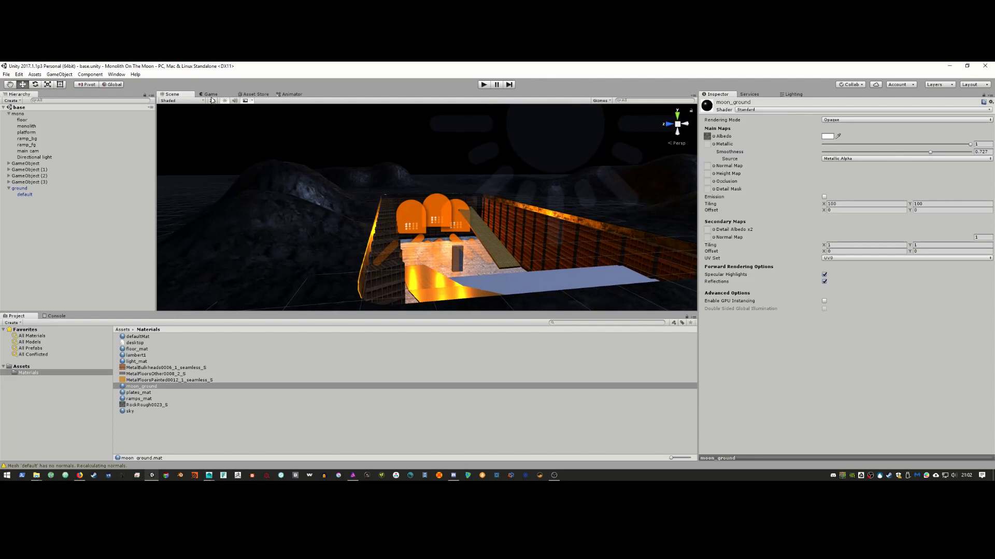
Step: Dock the Game view right of the Scene view, select the main camera, and widen the Game view
click(210, 95)
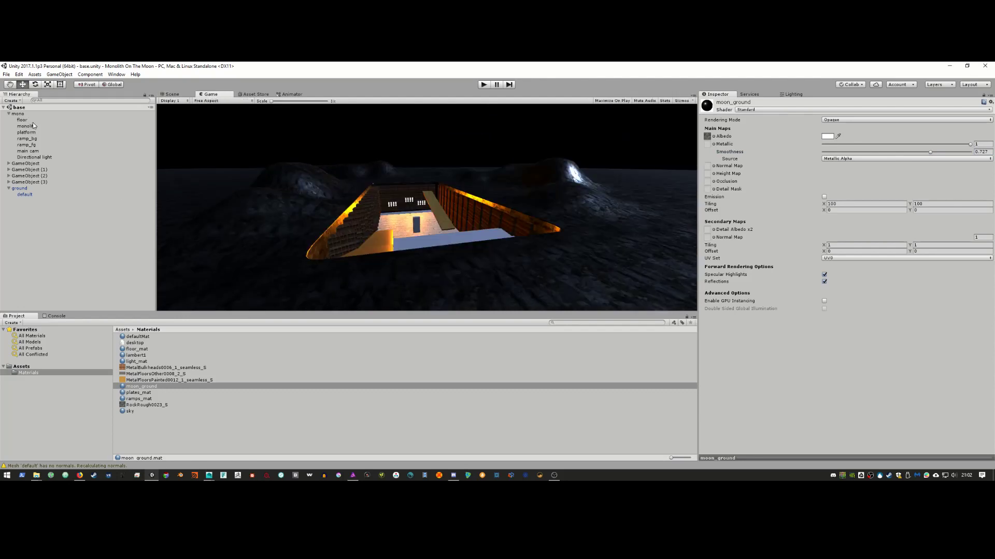
drag(217, 95, 616, 163)
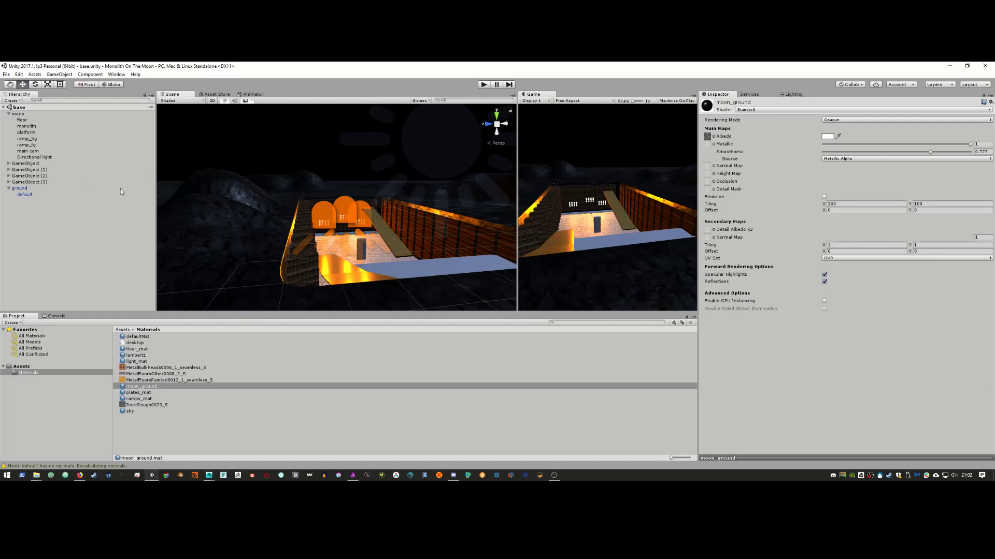
click(34, 151)
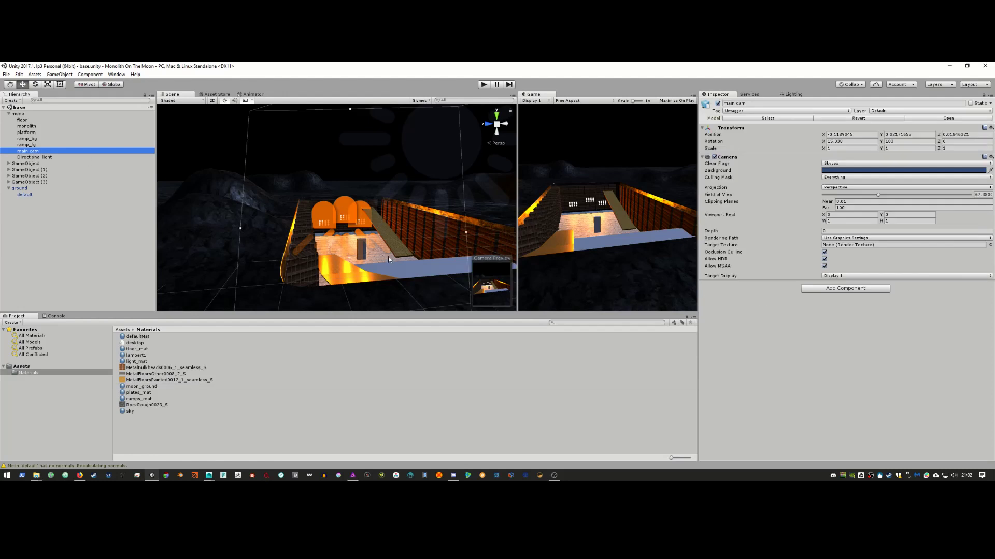
alt+drag(388, 259, 448, 234)
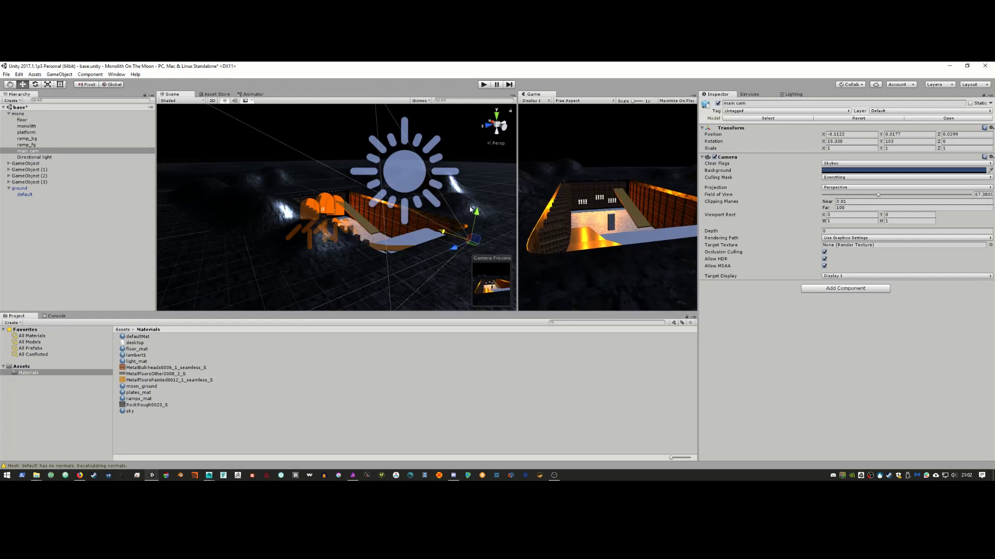
drag(515, 193, 297, 200)
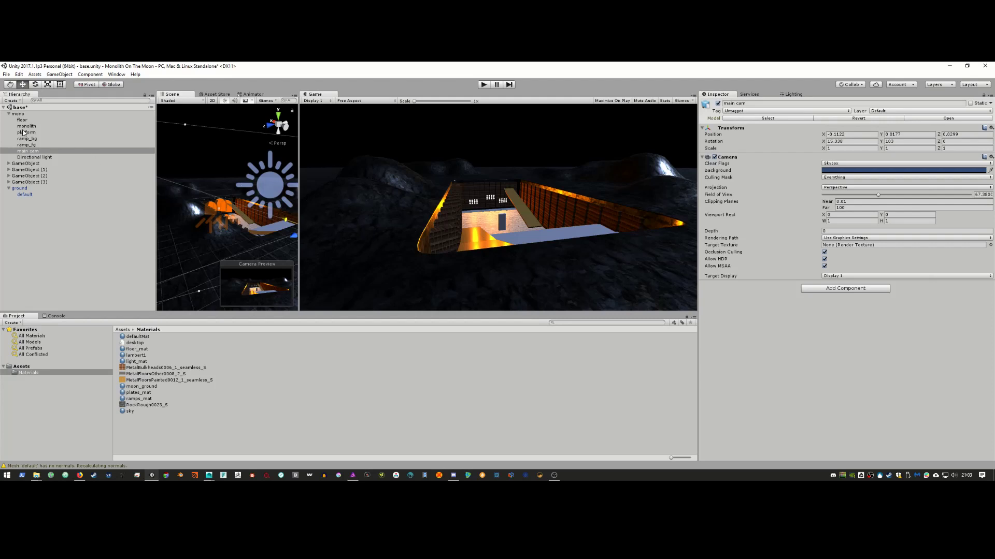
Step: Rotate the Directional Light to about (37.9, -102.2, 74.3) for bright sidelight across the hills
click(40, 157)
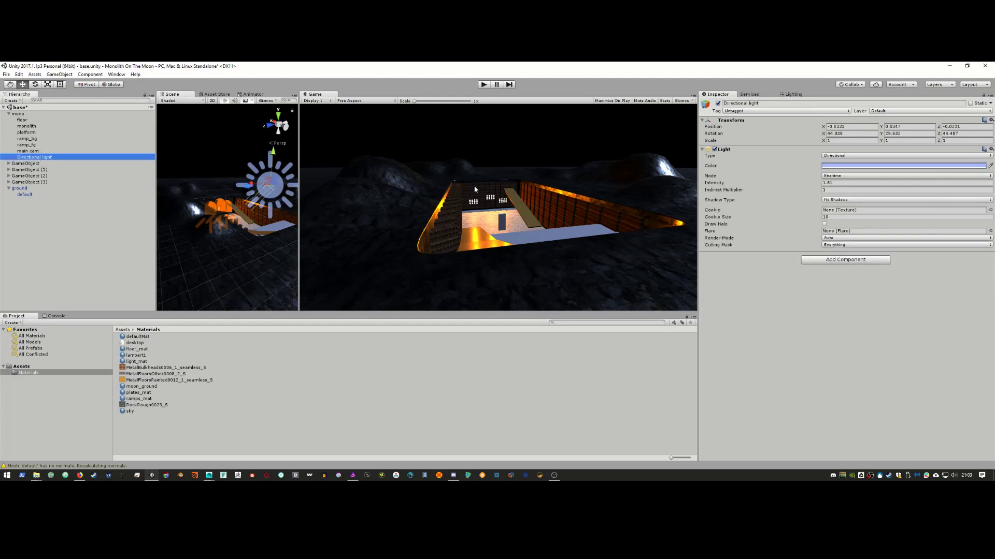
key(e)
drag(264, 190, 142, 193)
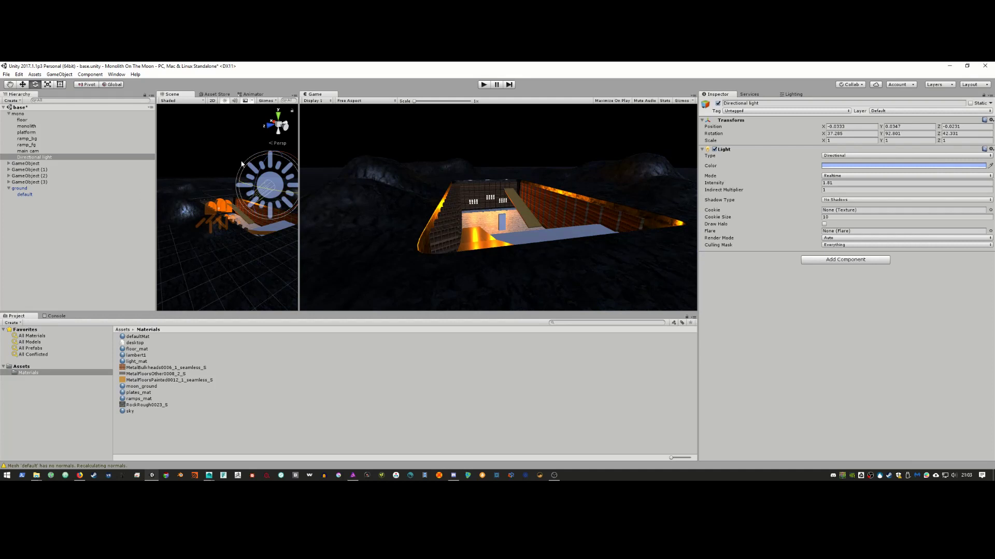
drag(260, 165, 254, 230)
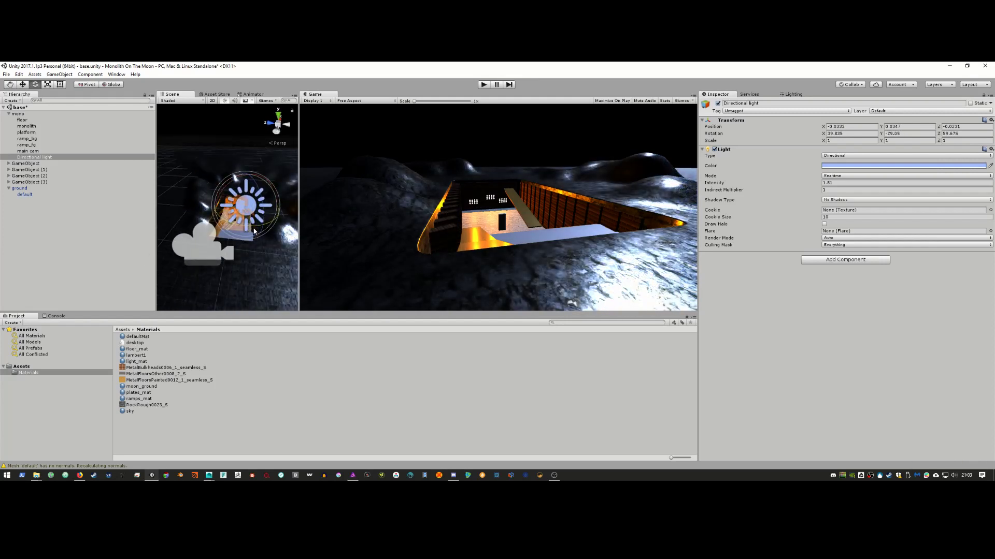
drag(232, 183, 247, 181)
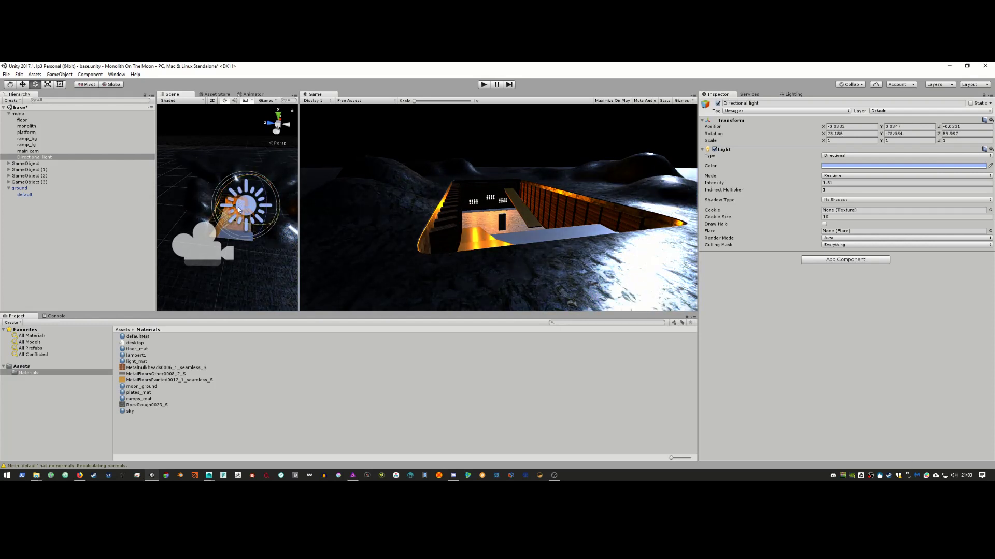
drag(235, 220, 336, 209)
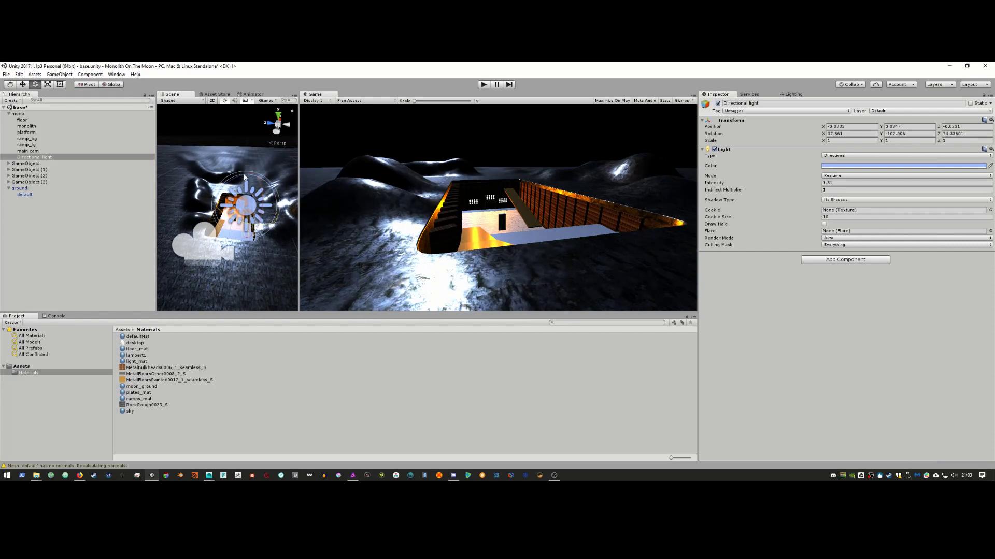
drag(244, 177, 217, 209)
Step: Check the reference video, then lower the Directional Light's Rotation X to about 9.8
key(alt+Tab)
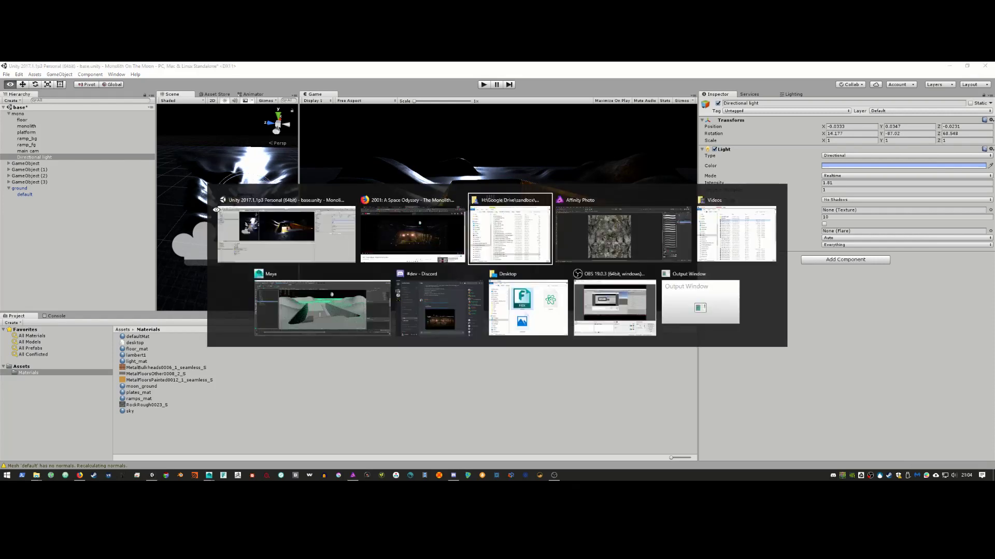
key(alt+Tab)
key(alt+Tab)
key(alt+Tab)
key(alt+Tab)
key(alt+Tab)
key(alt+Tab)
key(alt+Tab)
key(alt+Tab)
key(alt+Tab)
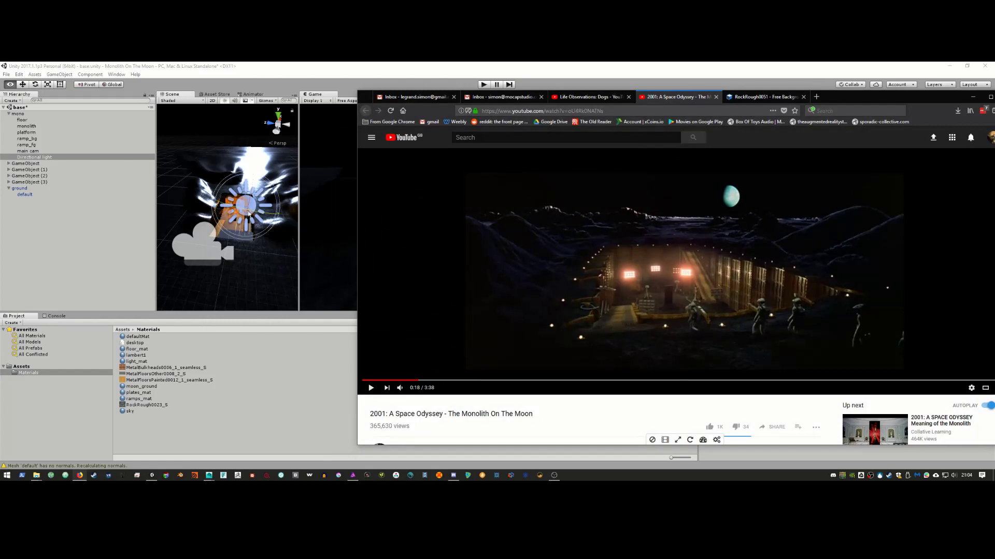
click(972, 96)
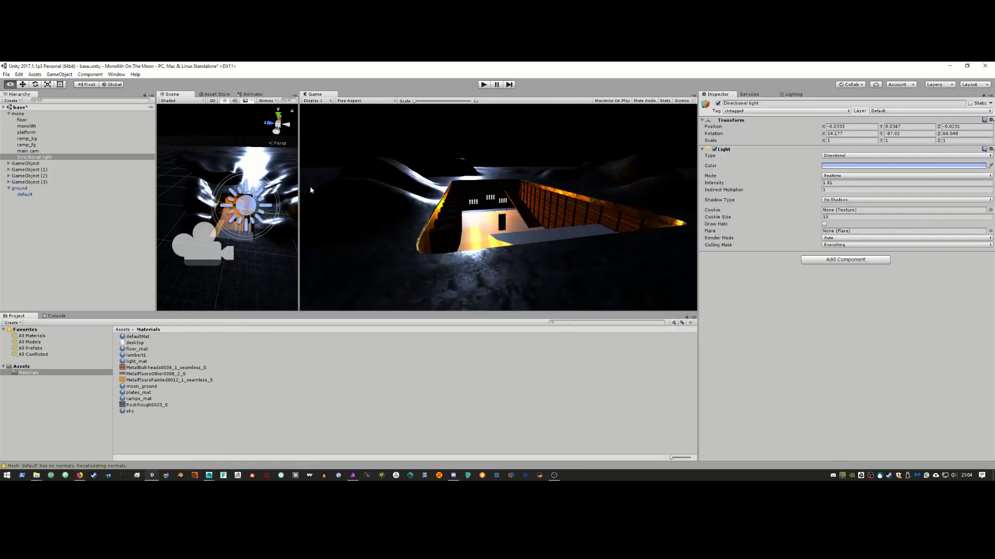
drag(252, 198, 254, 193)
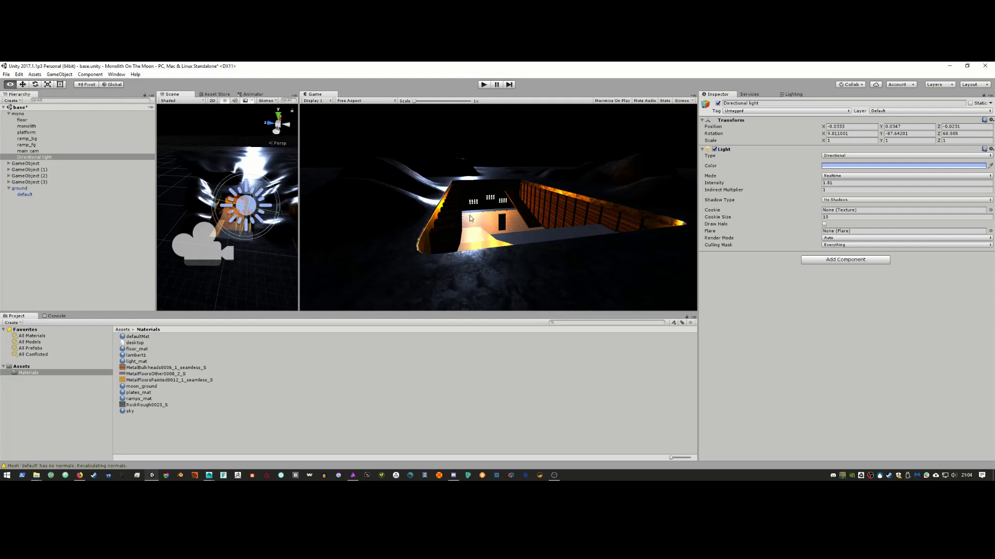
Step: Narrow GameObject (1)'s spotlight cone to about 65, keeping its range at 10
click(8, 171)
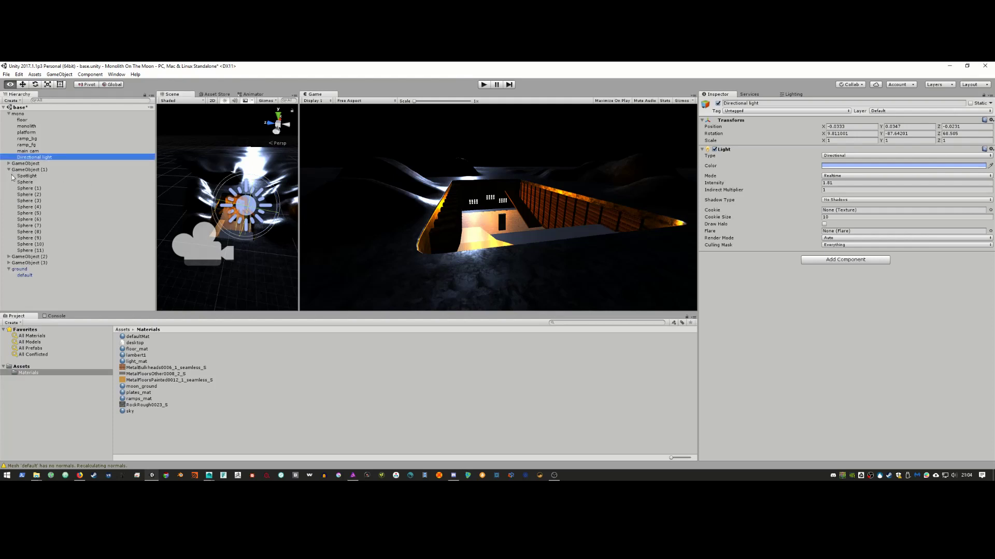
click(31, 177)
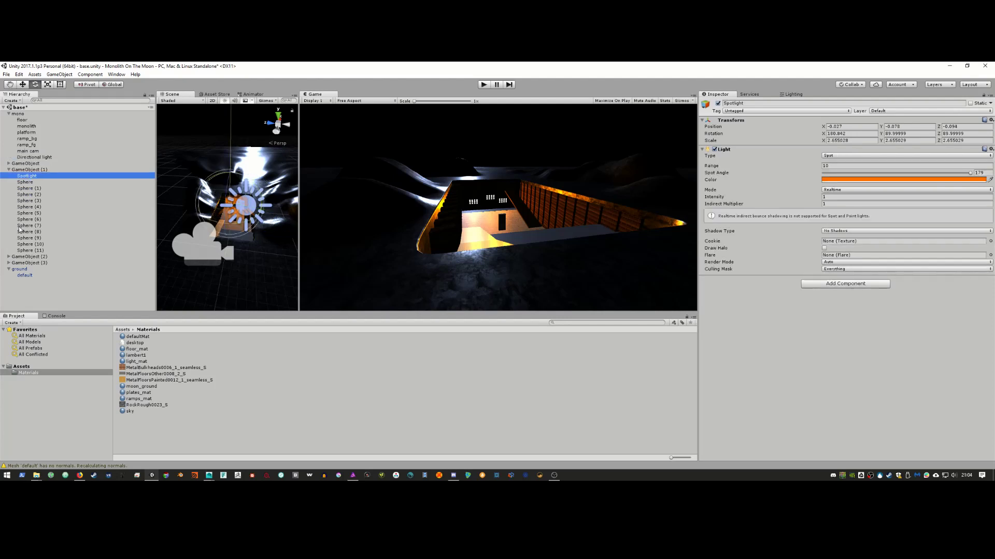
click(6, 256)
click(32, 176)
drag(723, 167, 683, 177)
key(ctrl+z)
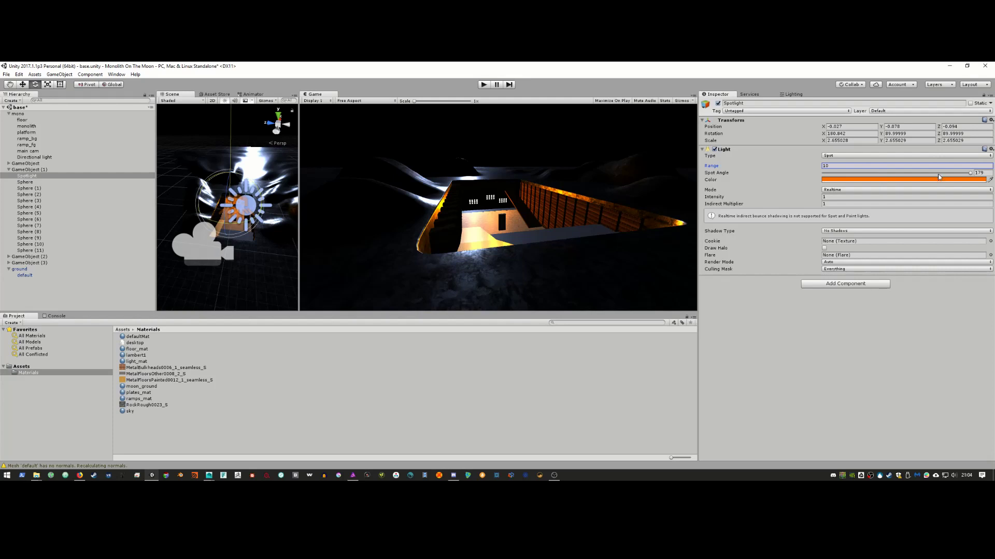
drag(971, 175, 877, 180)
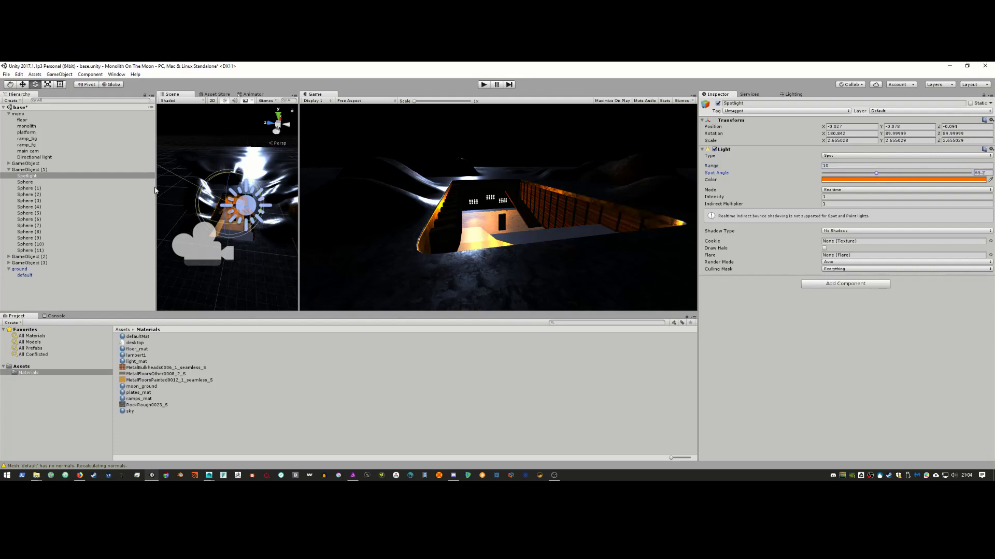
Step: Narrow the cone angle of the spotlight inside GameObject (2)
click(8, 256)
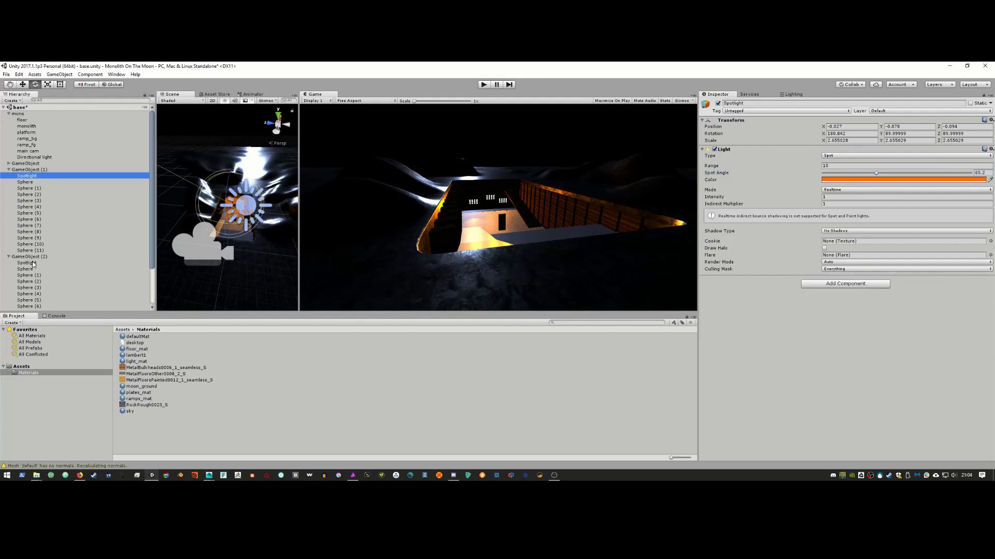
click(27, 263)
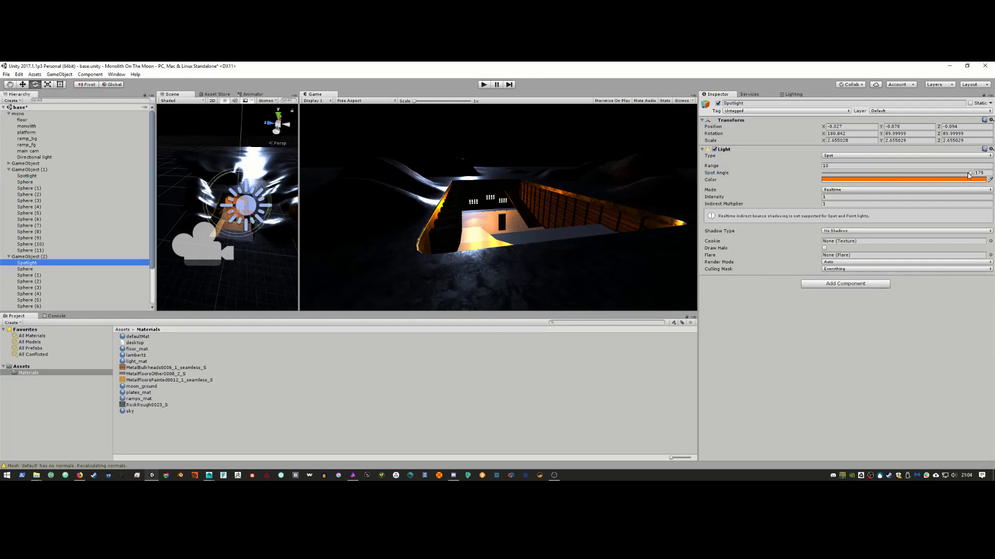
drag(969, 173, 881, 188)
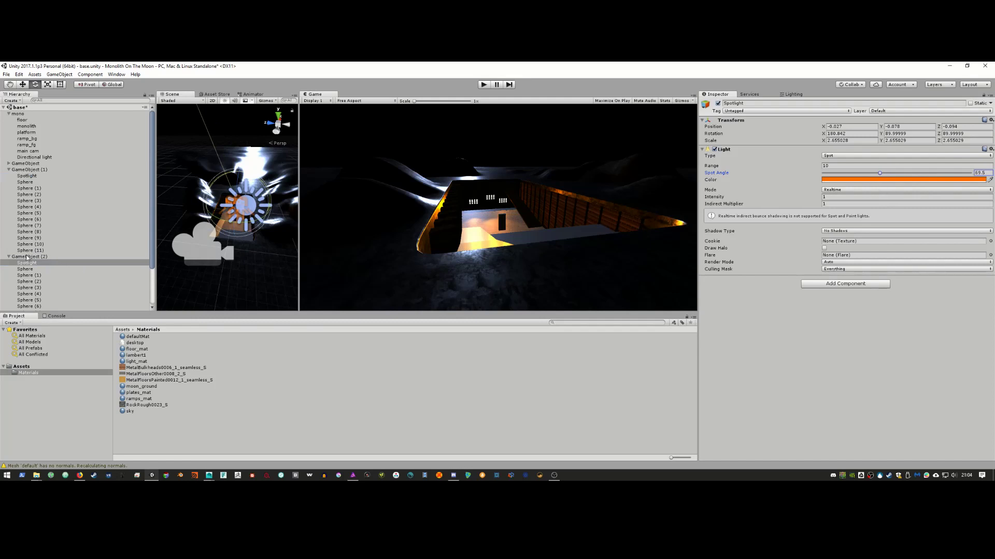
click(10, 257)
click(8, 170)
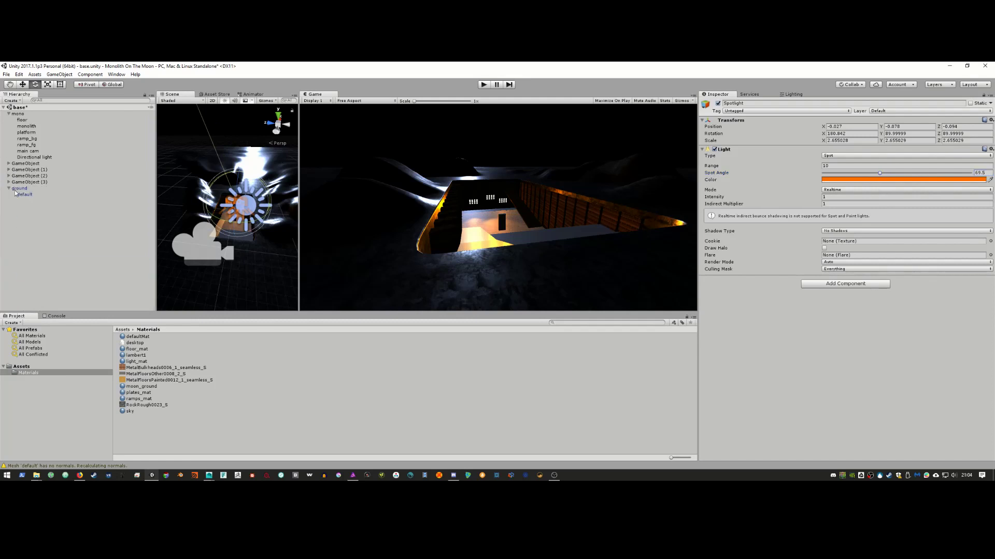
Step: Narrow GameObject (3)'s spotlight to a 132.9 spot angle and compare with the reference clip
click(8, 183)
click(23, 189)
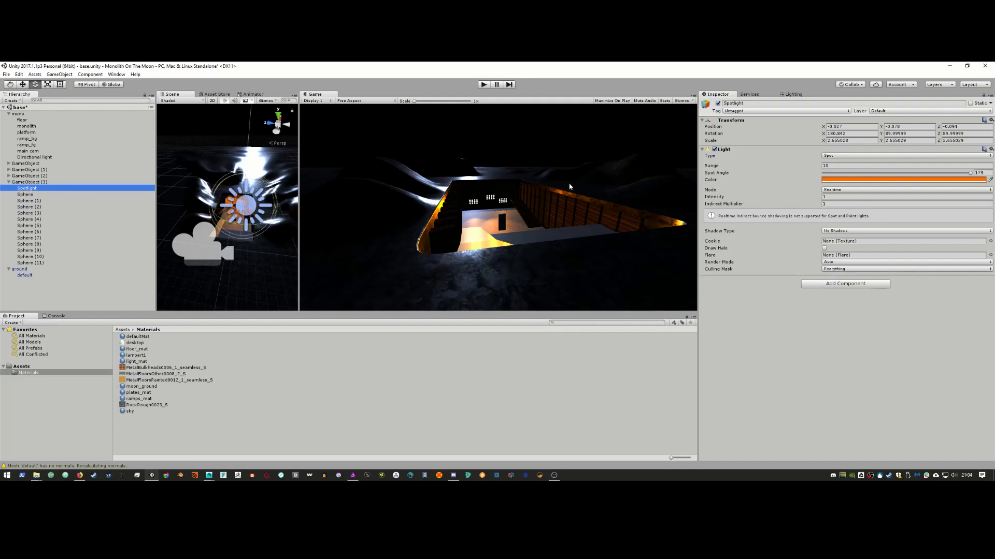
drag(969, 174, 931, 181)
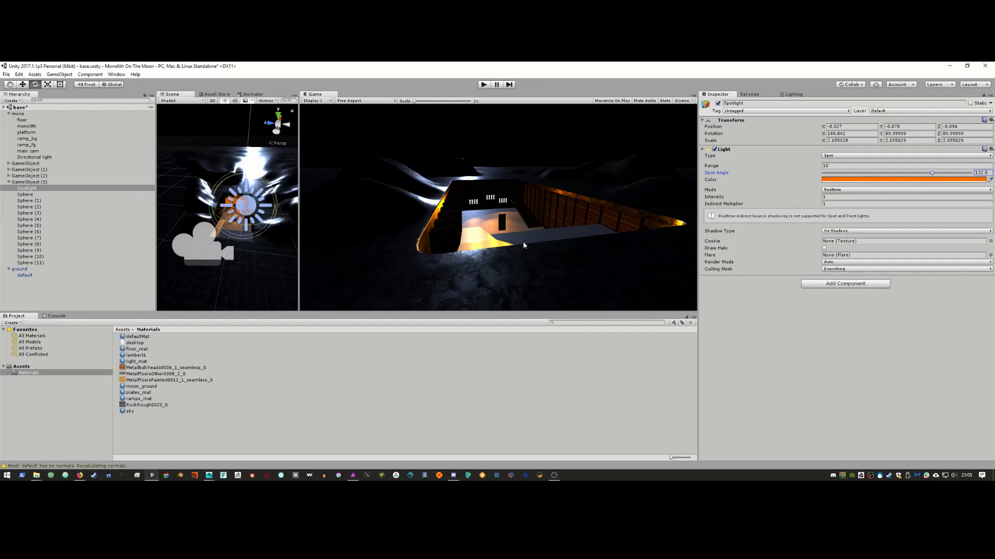
click(450, 234)
key(alt+Tab)
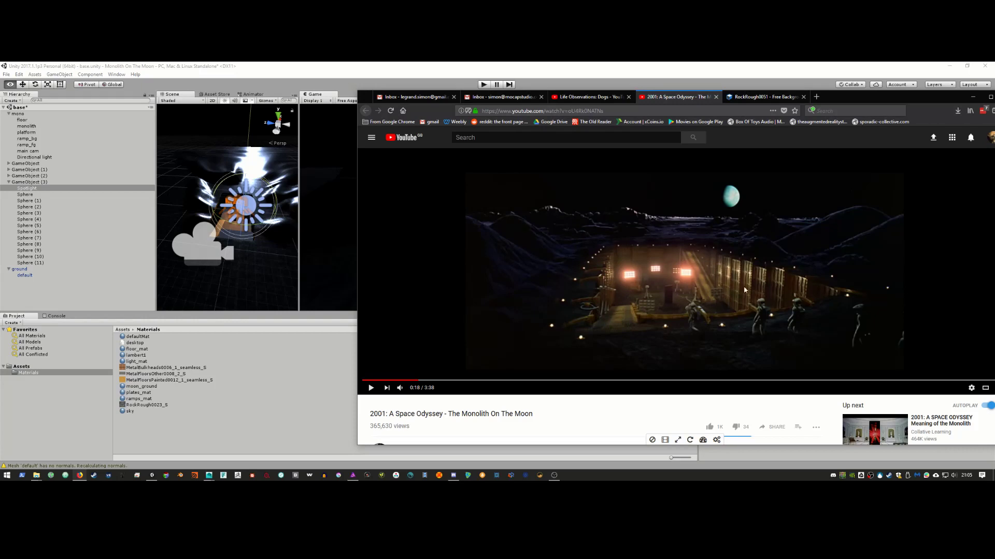
key(alt+Tab)
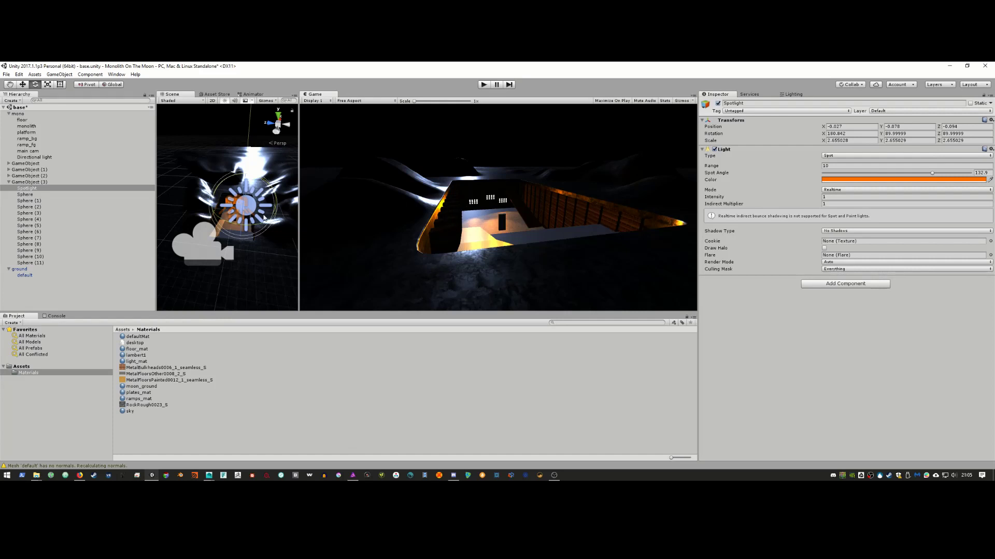
Step: Duplicate GameObject (3)'s spotlight and pull the copy, Spotlight (1), out of the group
click(41, 189)
right_click(41, 190)
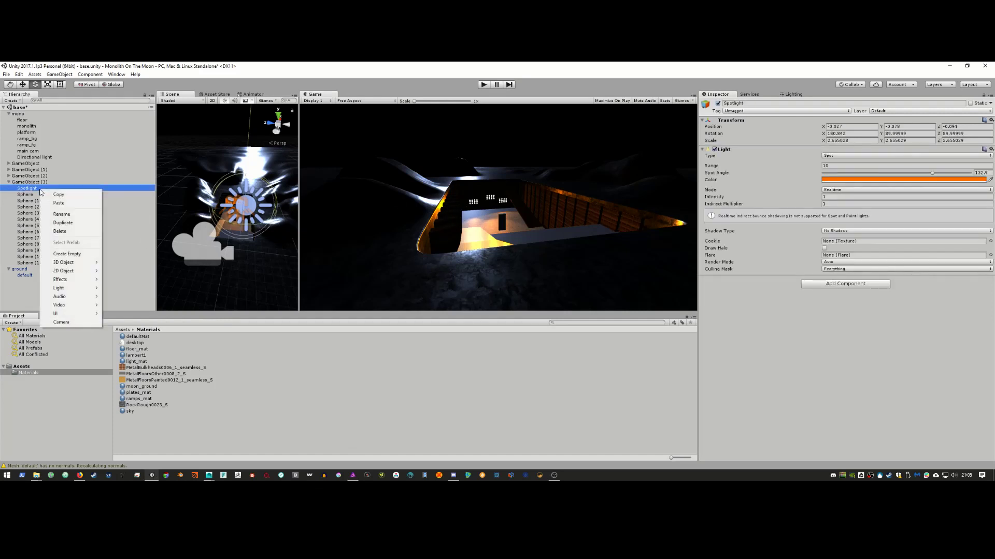
click(55, 224)
drag(32, 269, 25, 184)
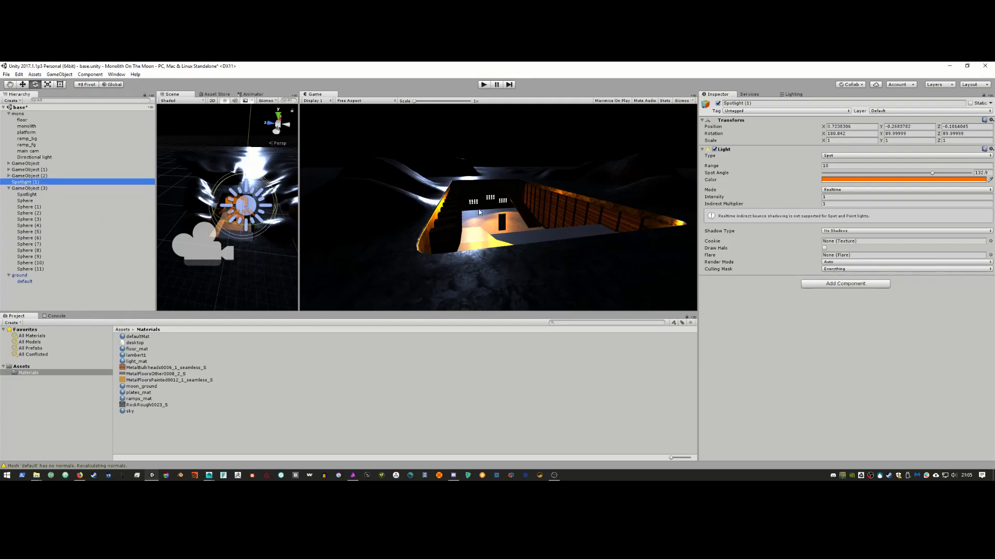
Step: Turn Spotlight (1) to Y rotation 236.866 and move it to X -0.401, Z -0.409
drag(259, 225, 170, 218)
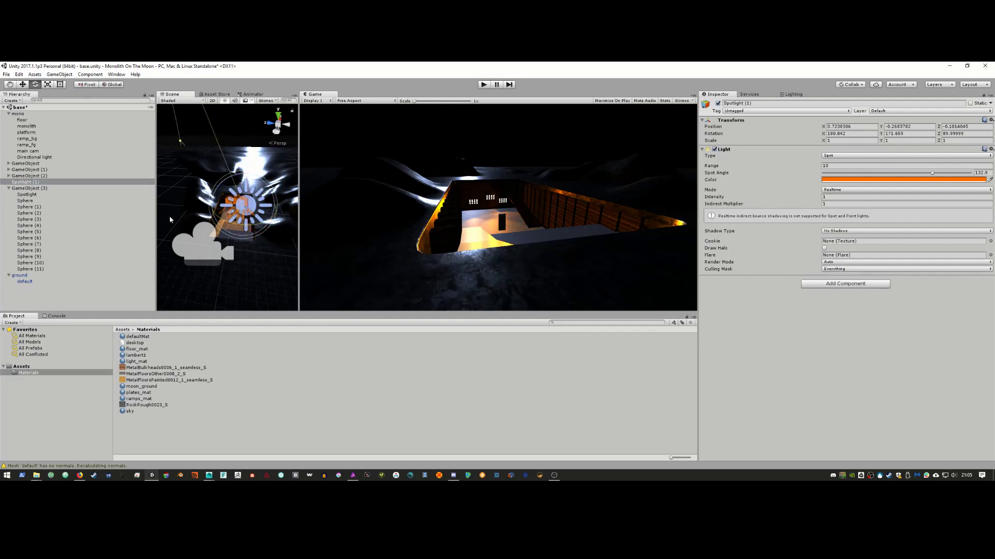
key(w)
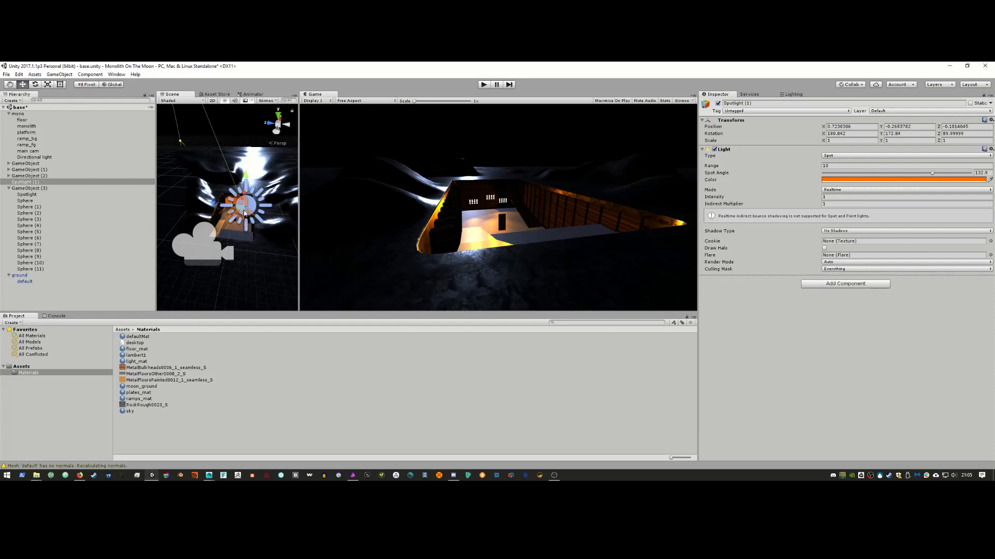
drag(301, 241, 342, 208)
drag(301, 166, 323, 236)
drag(336, 286, 333, 260)
key(e)
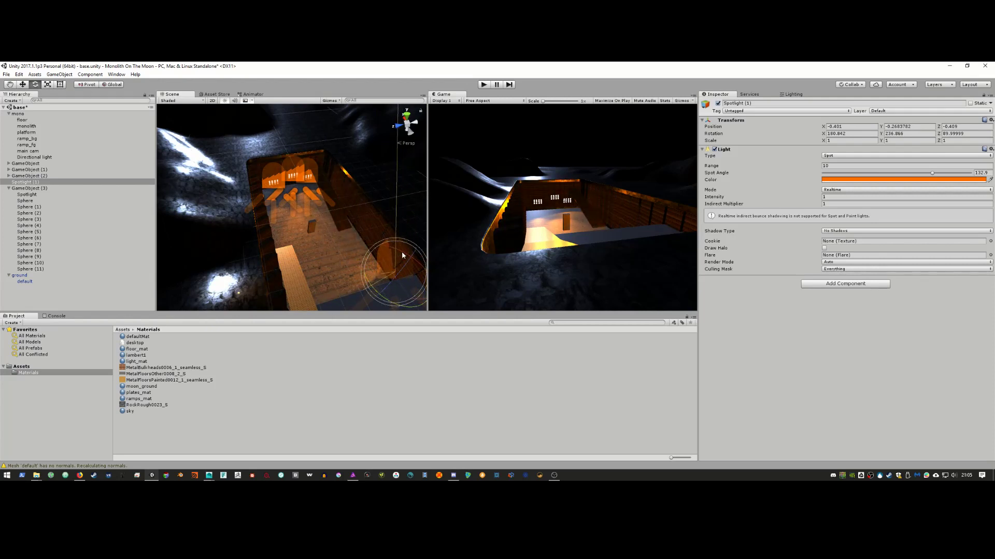
Step: Rotate Spotlight (1) to aim downward, turning it around its Y axis
drag(402, 255, 282, 204)
key(w)
key(e)
key(w)
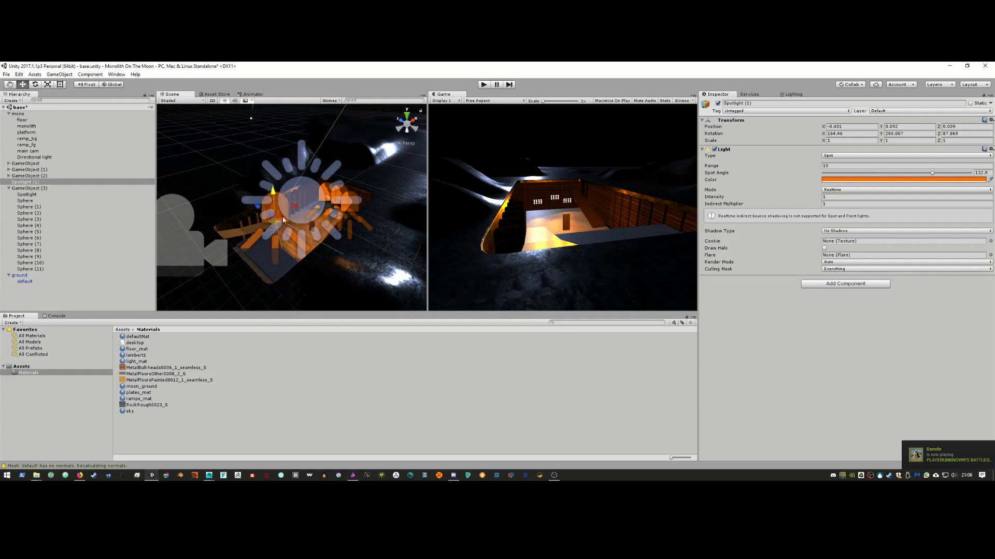
key(e)
mouse_move(287, 242)
alt+mouse_down()
mouse_move(252, 254)
mouse_move(271, 252)
alt+mouse_up()
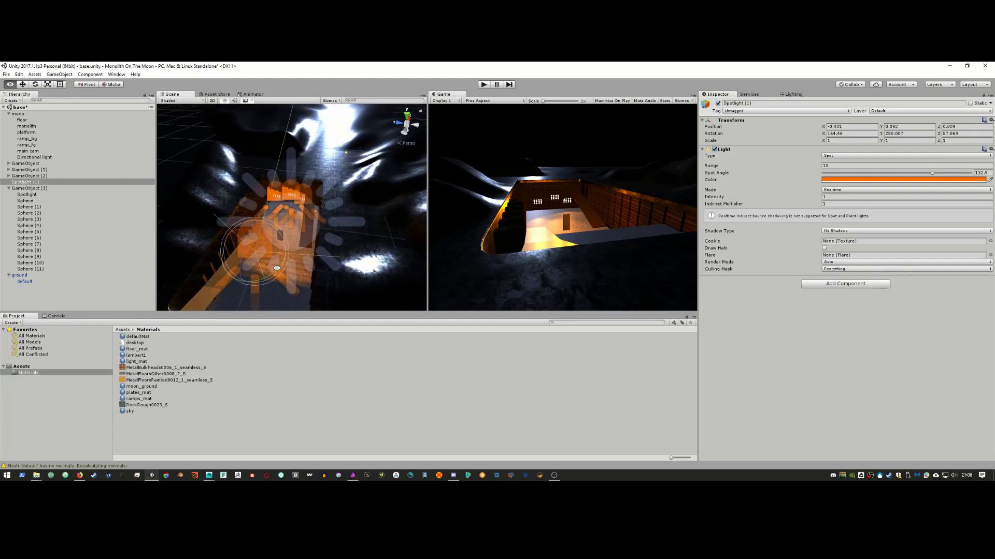
key(w)
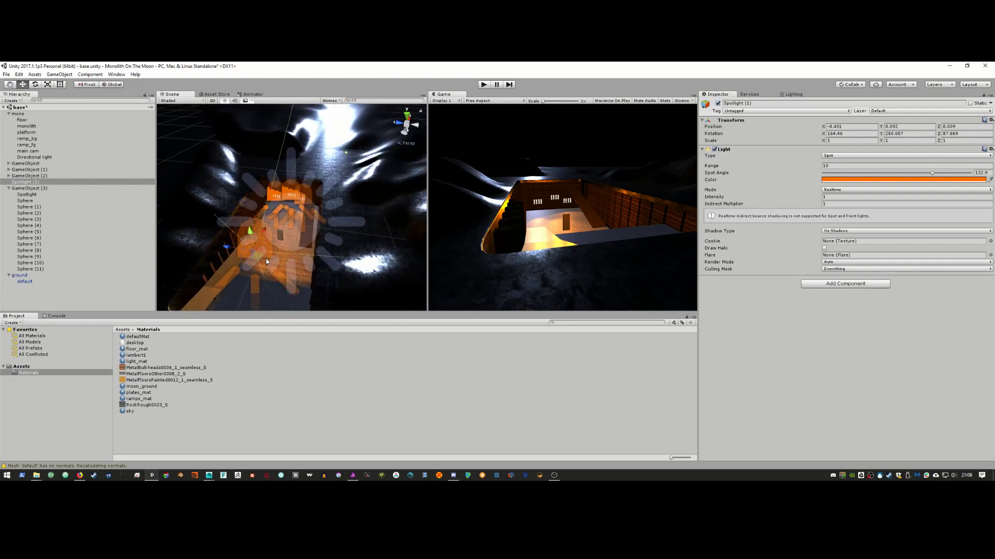
key(e)
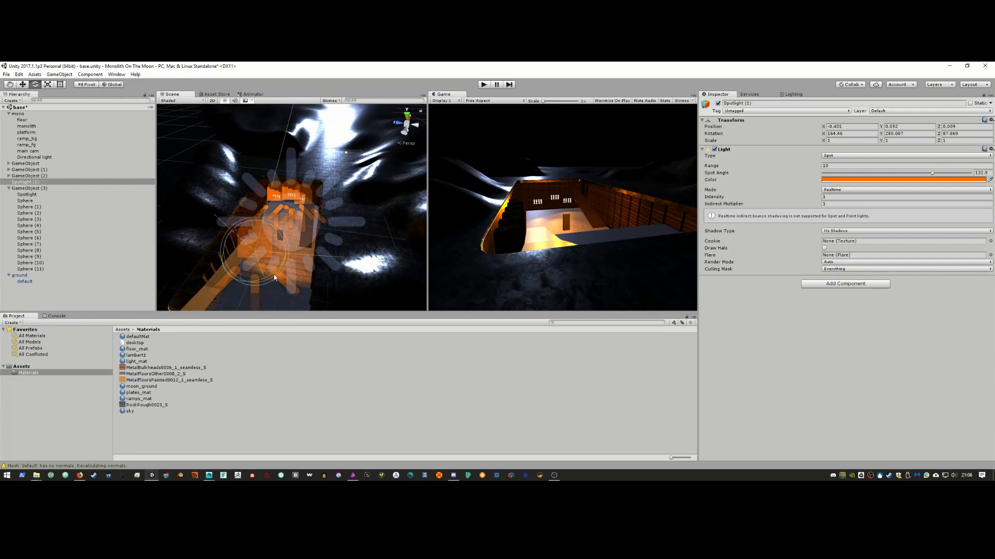
drag(271, 275, 266, 203)
Step: Move Spotlight (1) to X -0.73, Z 0.172 over the trench floor and narrow its spot angle to 84
key(w)
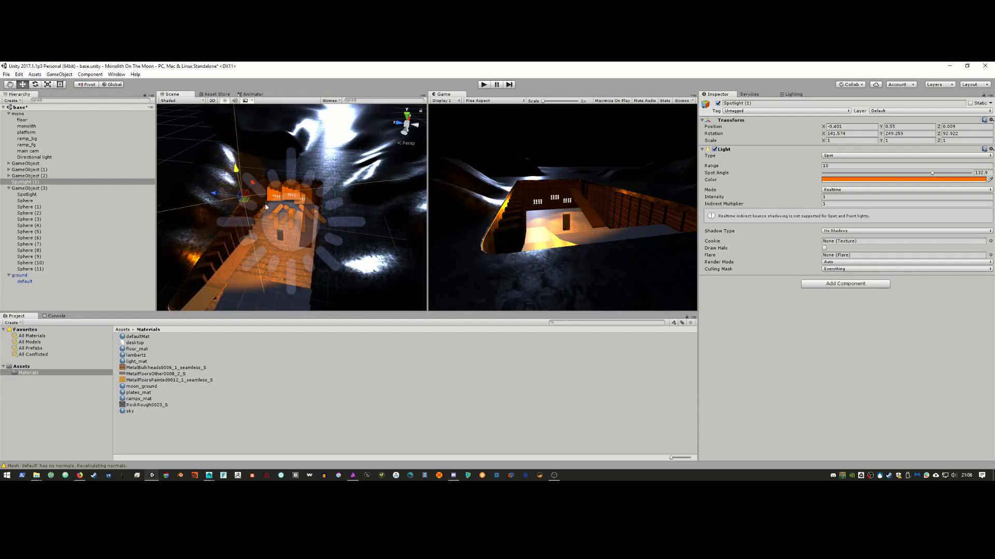
key(e)
key(w)
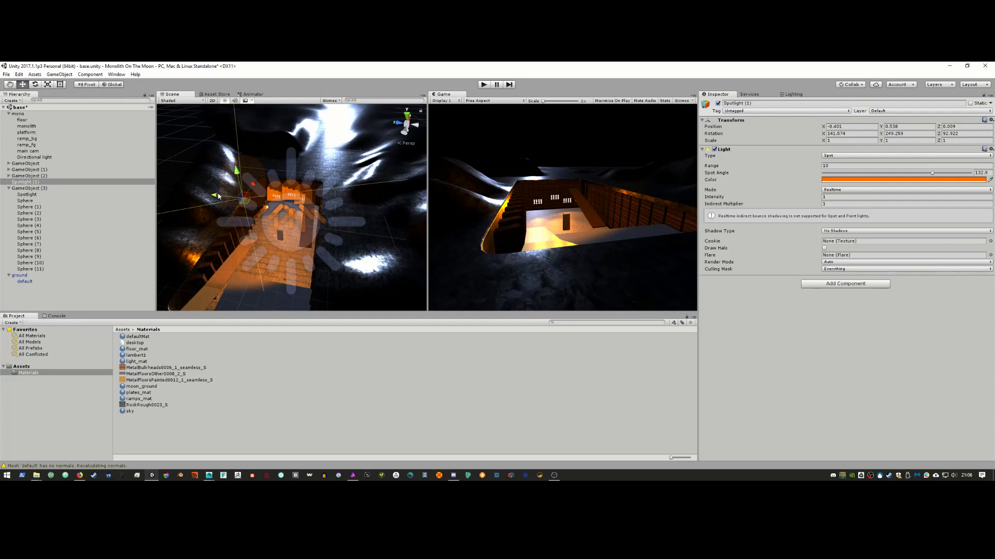
drag(218, 195, 350, 228)
drag(364, 290, 274, 189)
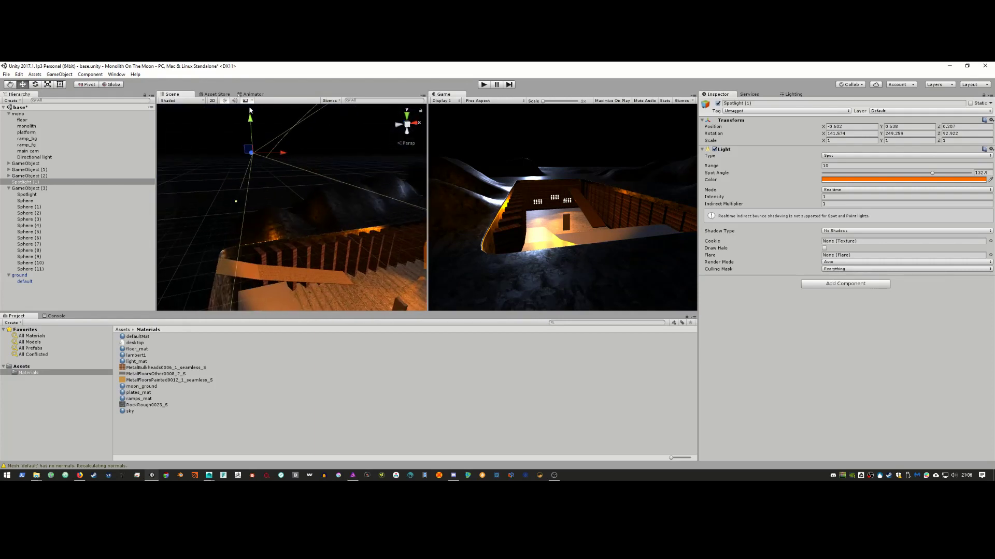
drag(249, 110, 244, 206)
drag(932, 174, 892, 179)
key(alt)
alt+drag(292, 264, 258, 220)
key(e)
Step: Raise Spotlight (1)'s intensity to 2.71
key(w)
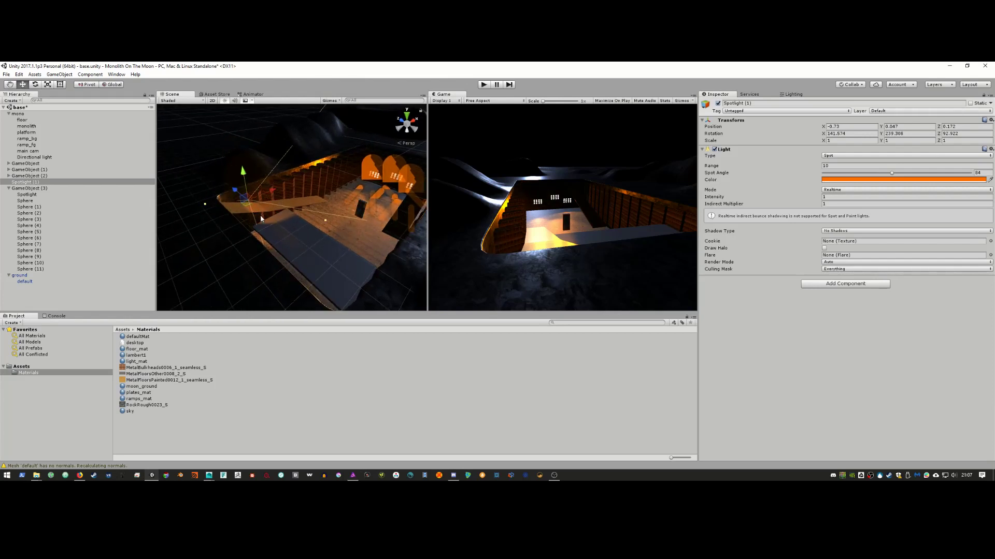
key(alt)
mouse_move(275, 229)
alt+mouse_down()
mouse_move(303, 254)
mouse_move(282, 233)
mouse_move(330, 253)
mouse_move(222, 210)
mouse_move(268, 231)
alt+mouse_up()
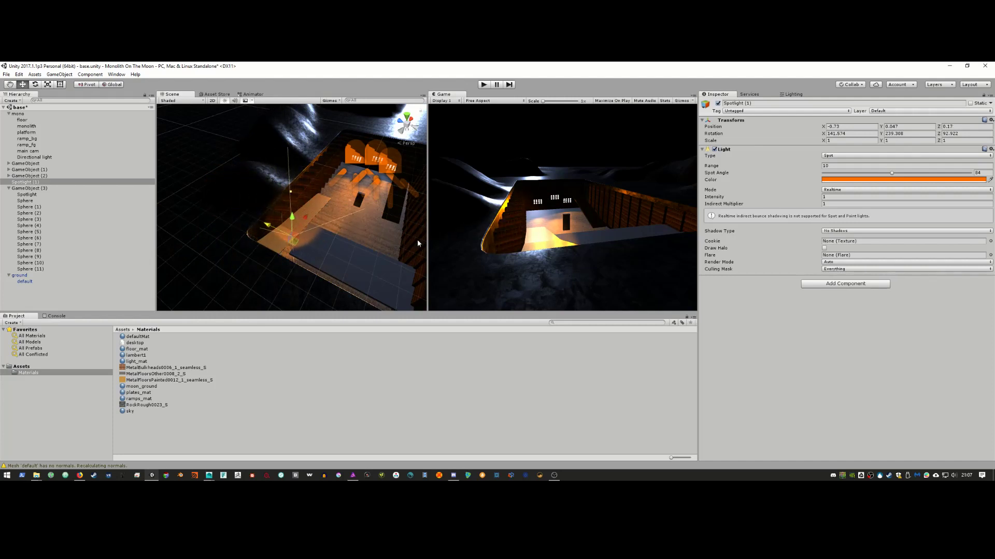
click(743, 165)
drag(747, 165, 742, 198)
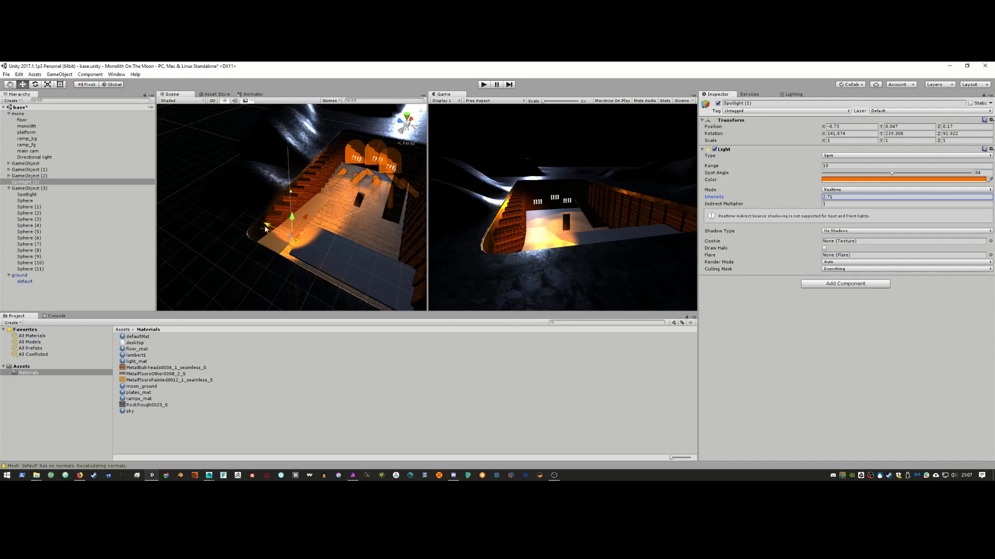
Step: Slide Spotlight (1) across the trench floor to Z 0.049 and check the reference clip
drag(265, 230, 278, 232)
mouse_move(277, 232)
mouse_down()
mouse_move(330, 236)
mouse_move(278, 239)
mouse_up()
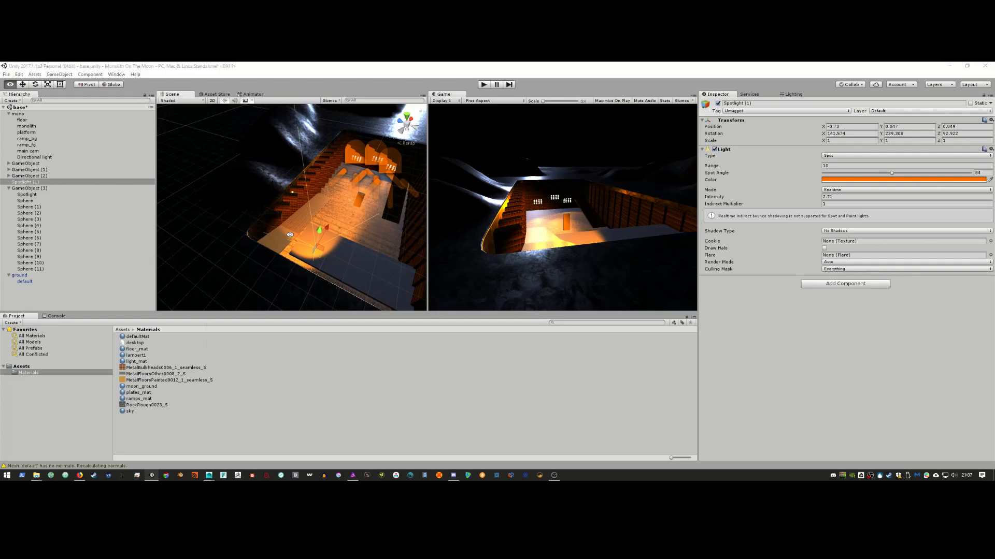
key(alt+Tab)
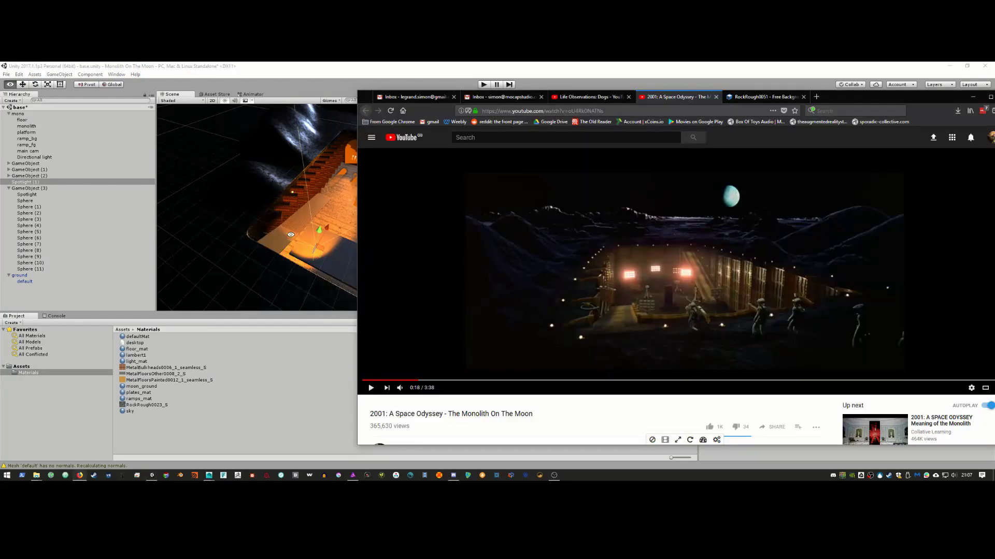
Step: Shift Spotlight (1) along X and lower it slightly, undoing a trial rotation
key(alt+Tab)
alt+drag(334, 221, 210, 188)
drag(228, 145, 217, 198)
key(e)
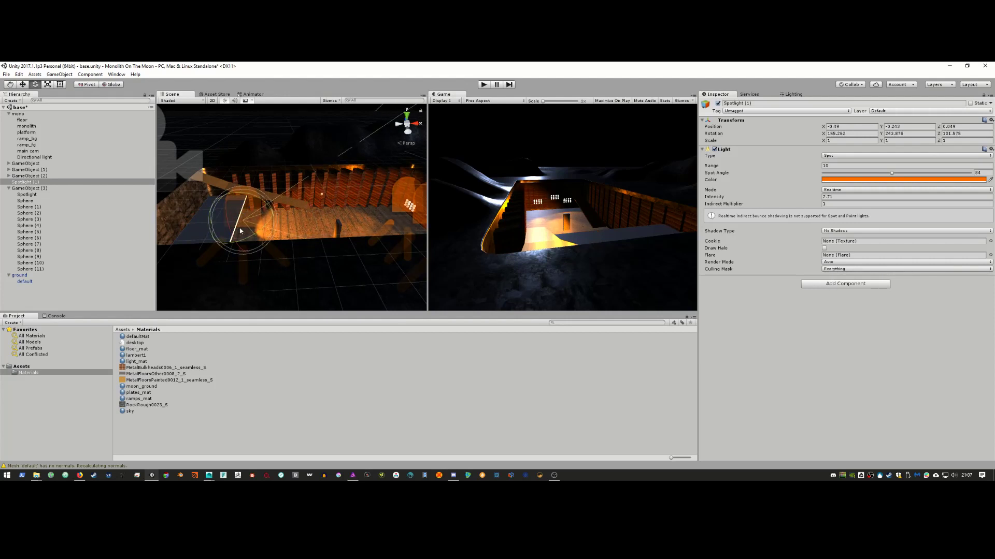
mouse_move(248, 239)
mouse_down()
mouse_move(266, 227)
mouse_move(236, 200)
mouse_move(233, 232)
mouse_move(245, 239)
mouse_up()
key(ctrl+z)
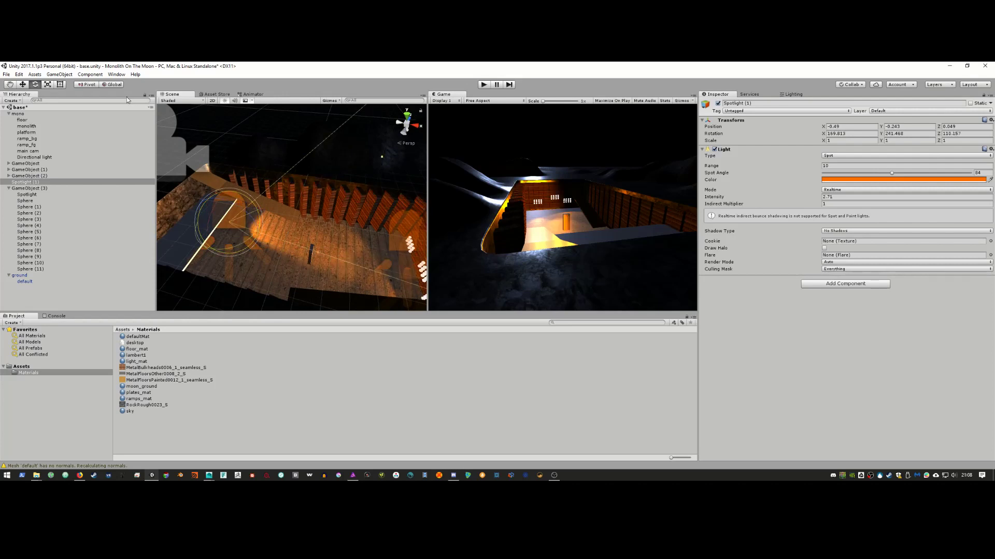
Step: Turn Spotlight (1) to Y rotation 256.746, comparing it against the monolith reference clip
mouse_move(208, 197)
alt+mouse_down()
mouse_move(225, 205)
mouse_move(191, 213)
mouse_move(216, 209)
alt+mouse_up()
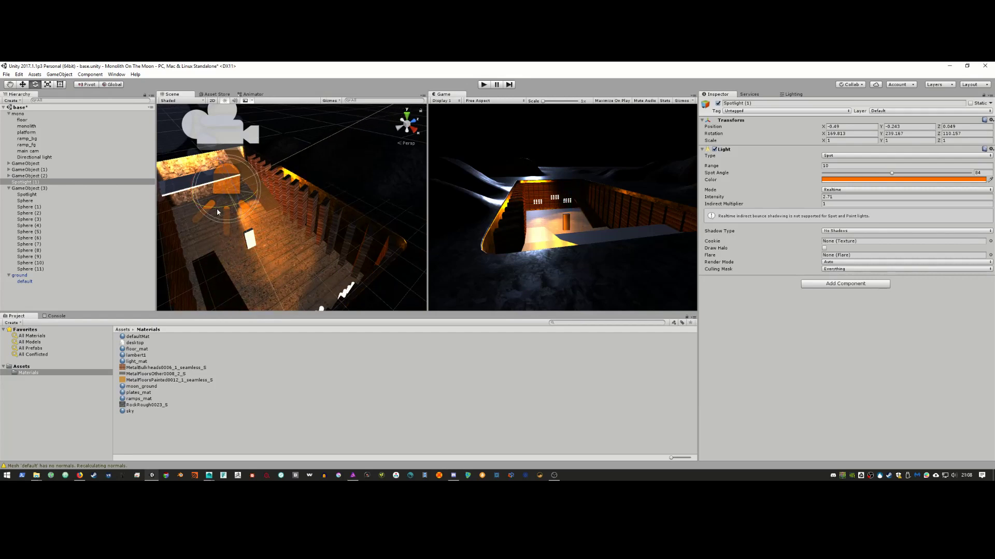
key(alt+Tab)
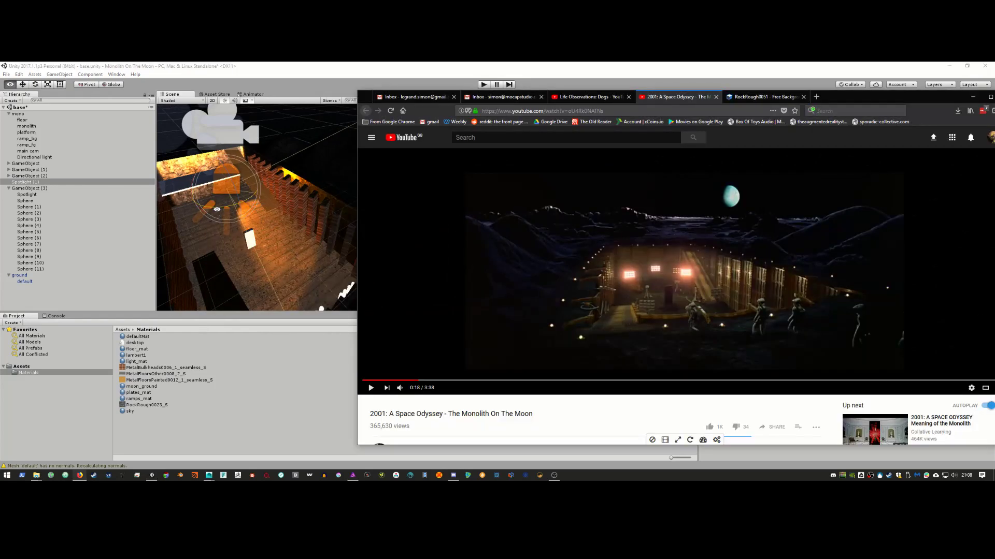
key(alt+Tab)
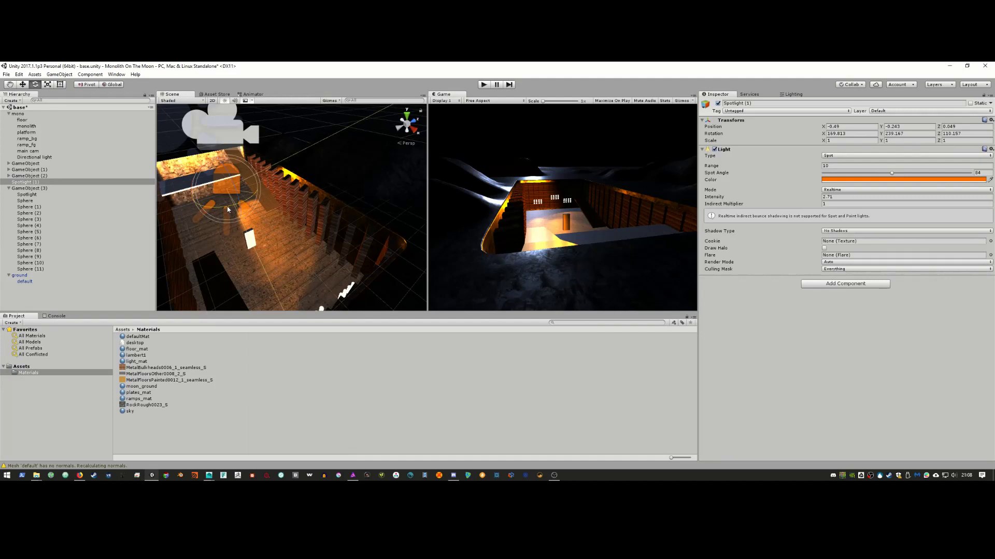
drag(227, 209, 210, 214)
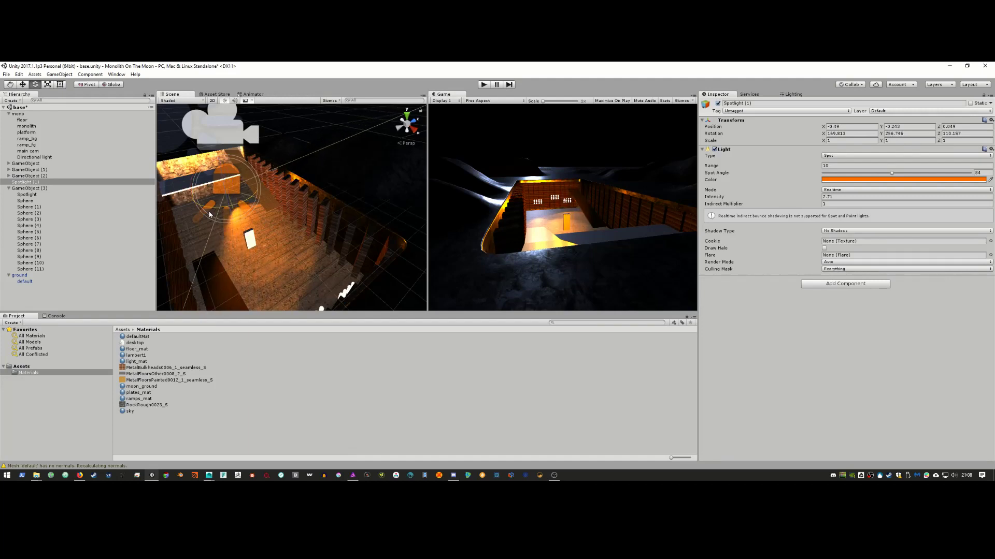
key(alt+Tab)
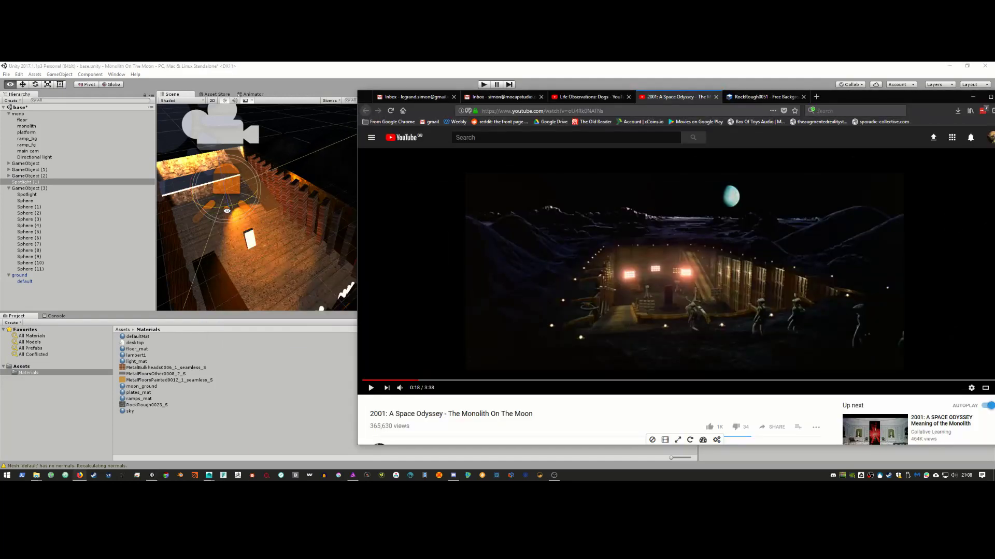
key(alt+Tab)
alt+drag(234, 215, 334, 193)
click(844, 196)
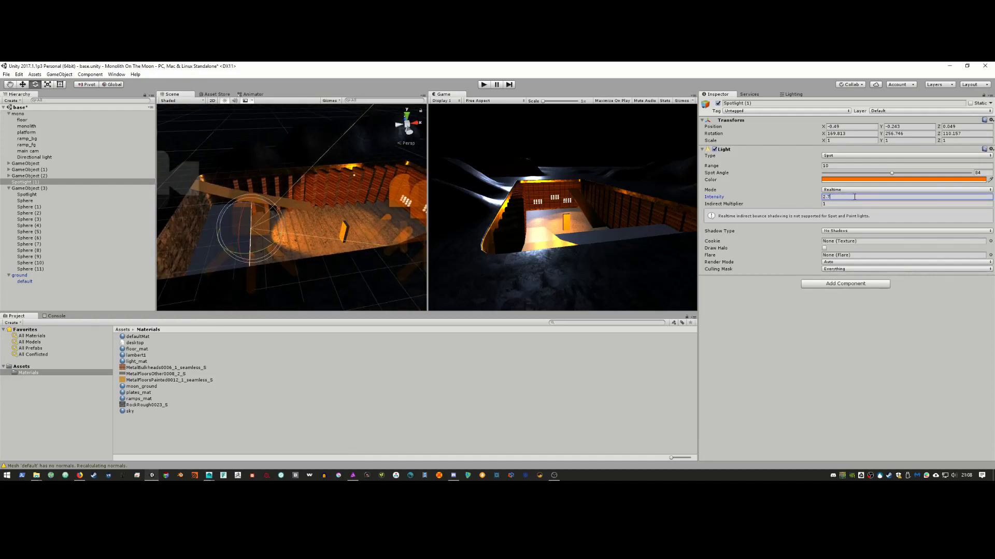
Step: Re-aim Spotlight (1) and set its intensity to 2.99
key(BackSpace)
key(BackSpace)
key(BackSpace)
text(1)
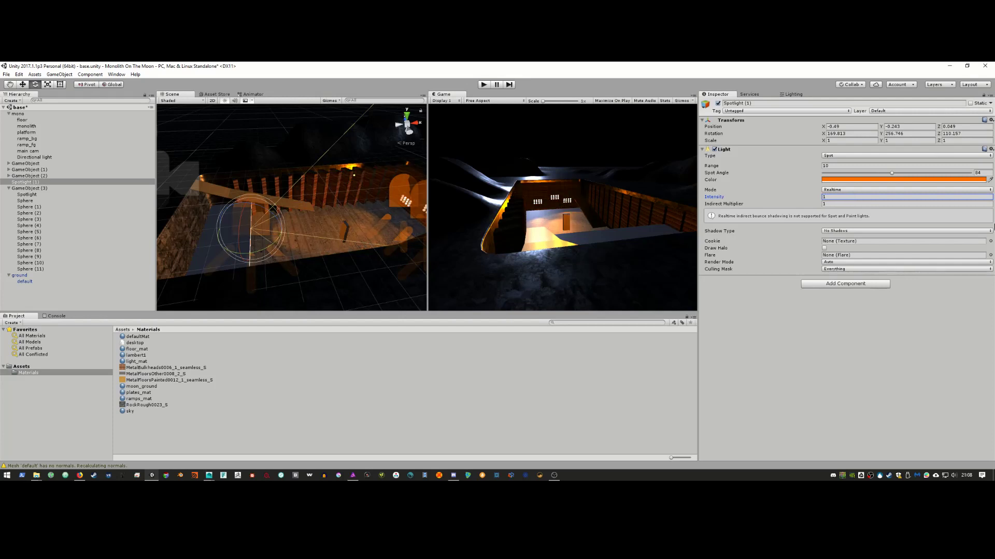
drag(269, 249, 288, 238)
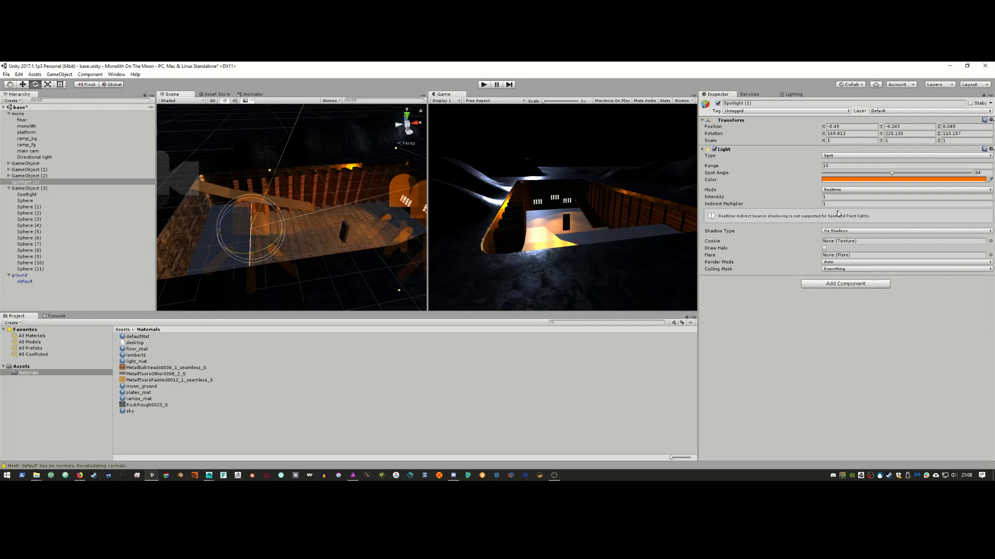
click(740, 198)
drag(744, 199, 770, 200)
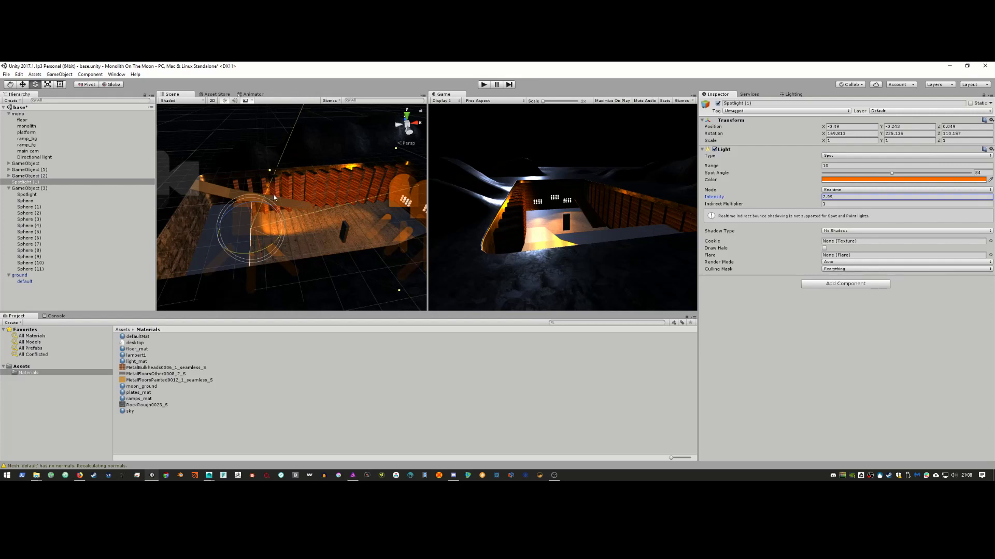
key(alt)
alt+drag(282, 240, 354, 240)
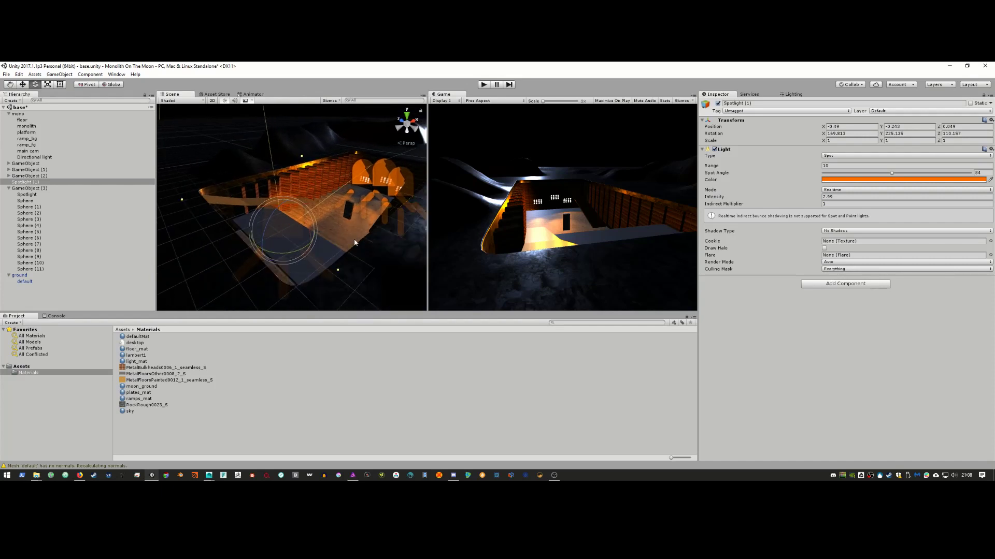
alt+drag(244, 239, 207, 232)
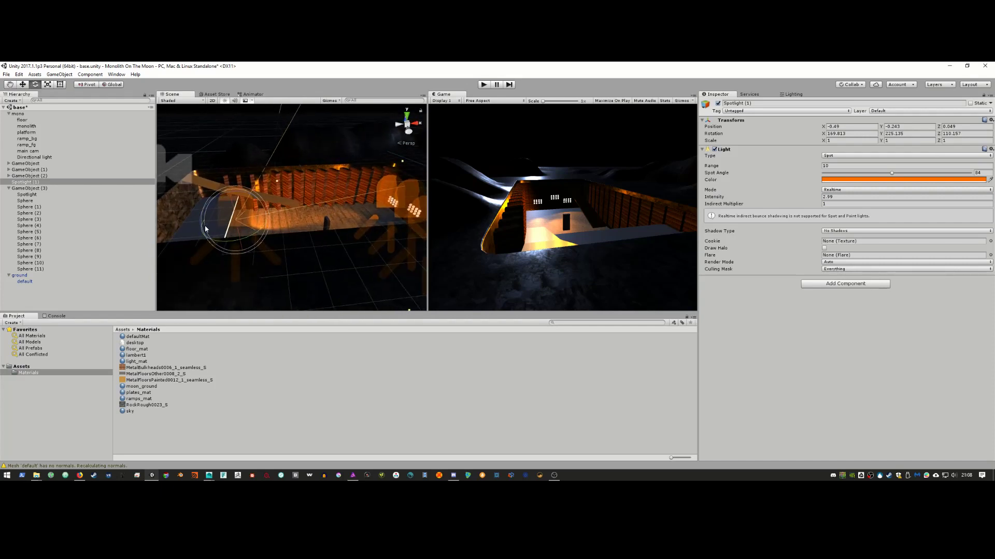
Step: Duplicate Spotlight (1) as Spotlight (2), move it to a new spot, and lower its intensity to 1.23
right_click(32, 181)
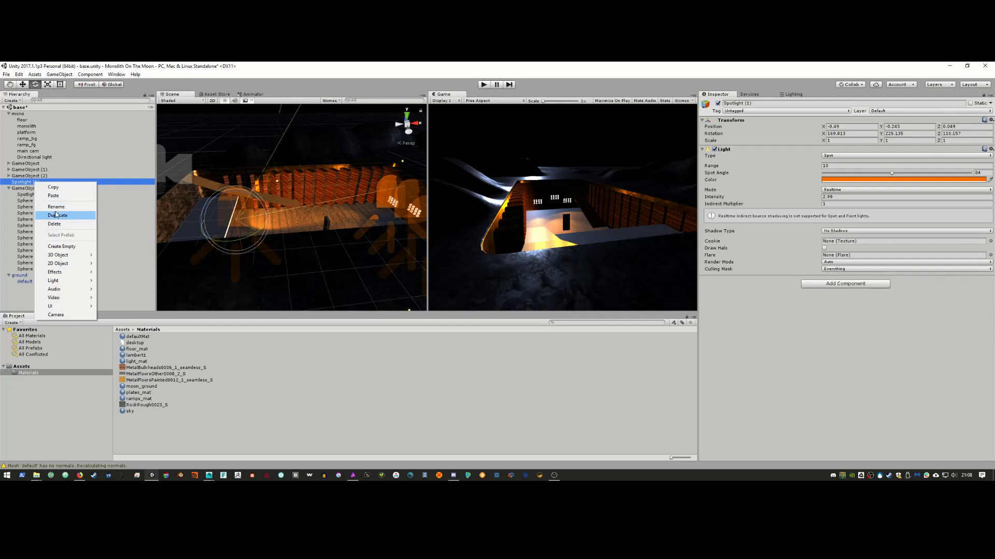
click(56, 216)
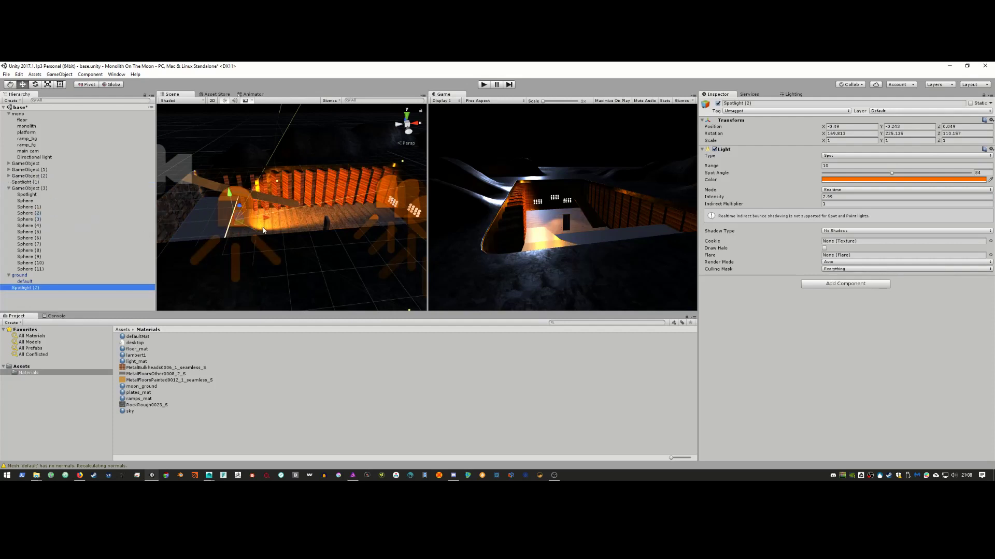
alt+drag(266, 233, 199, 203)
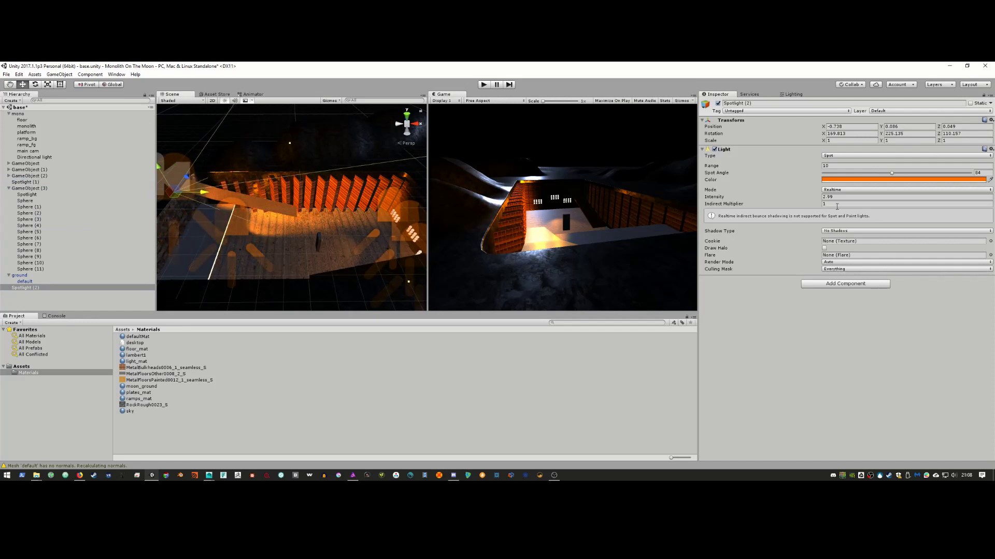
click(788, 198)
drag(788, 198, 763, 198)
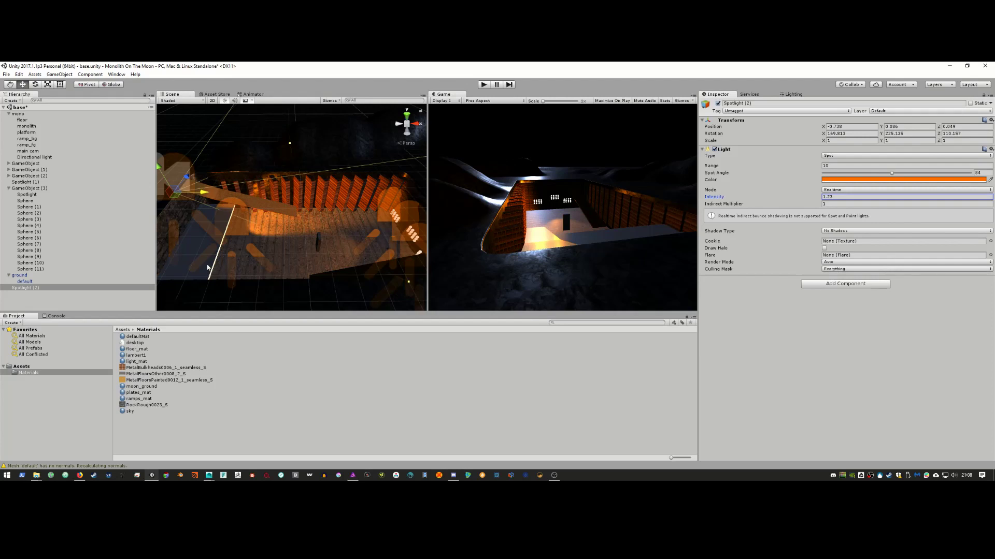
alt+drag(207, 267, 290, 249)
key(alt+Tab)
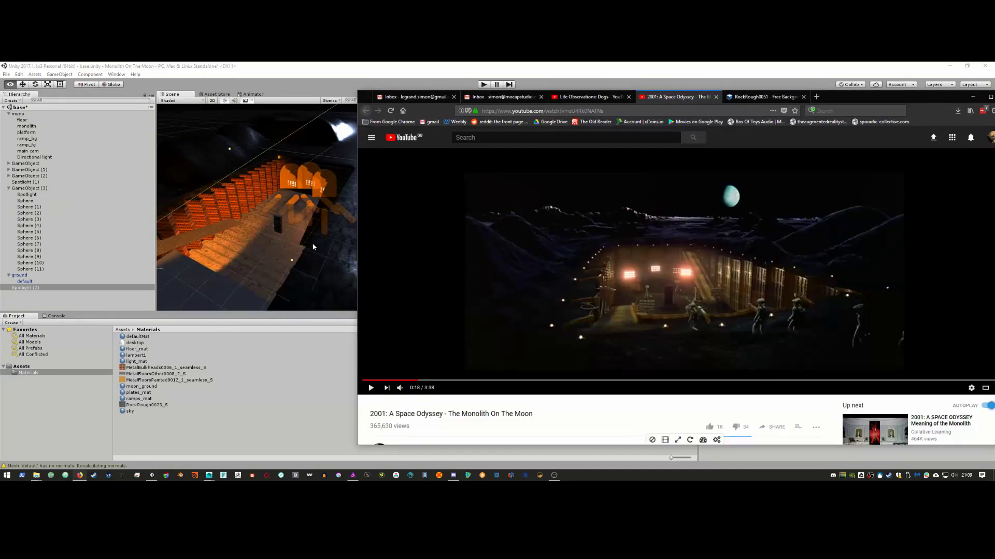
key(alt+Tab)
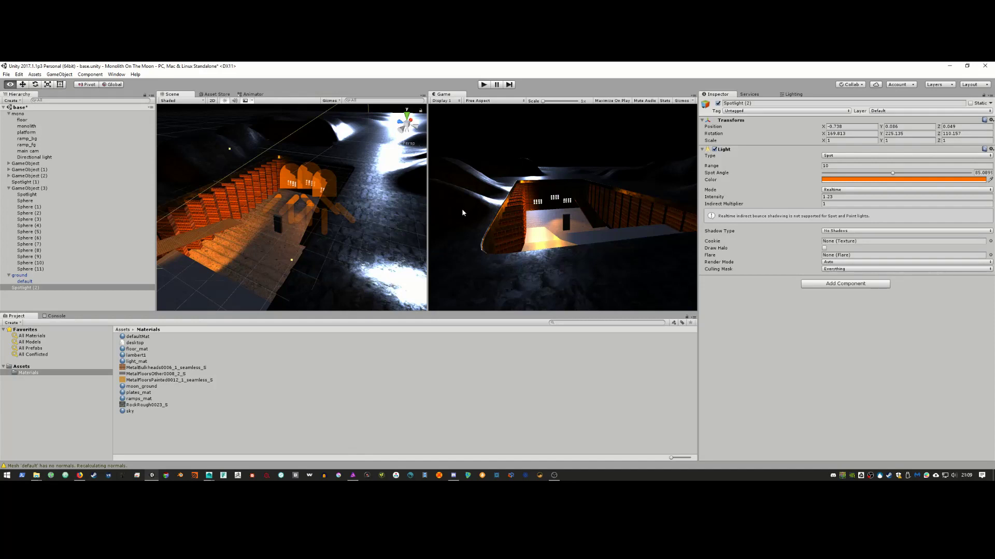
Step: Select the ground mesh and lower the moon_ground material's smoothness to 0.838
click(394, 221)
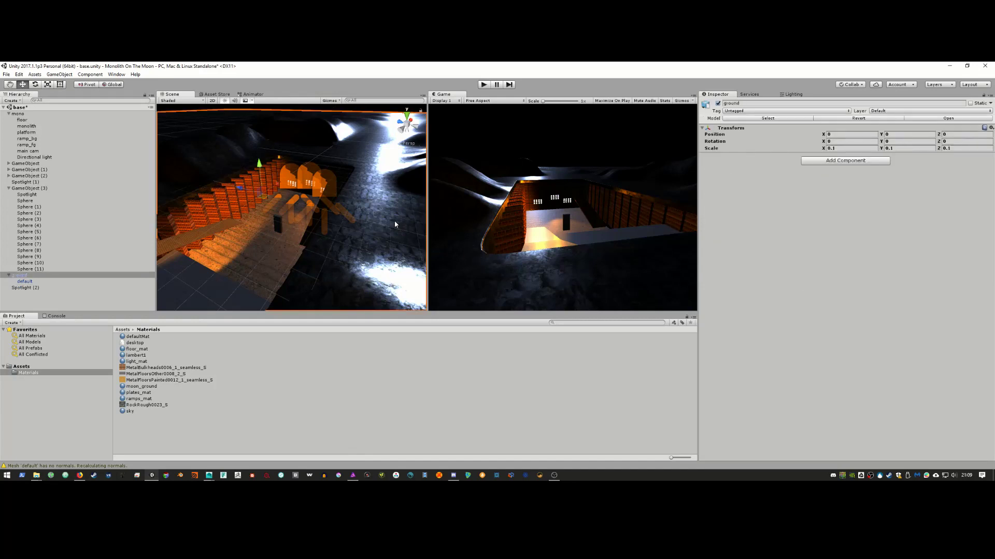
alt+drag(395, 222, 361, 242)
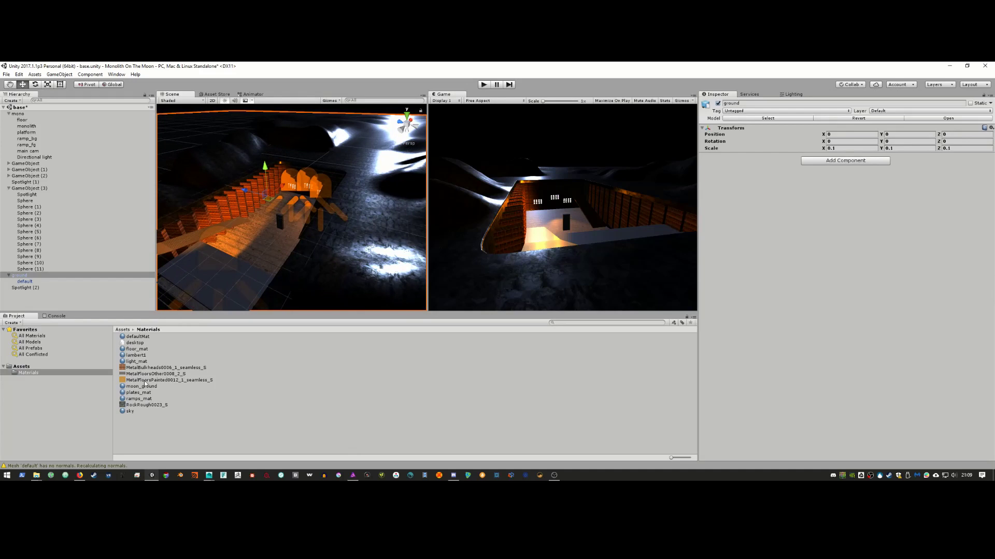
click(26, 282)
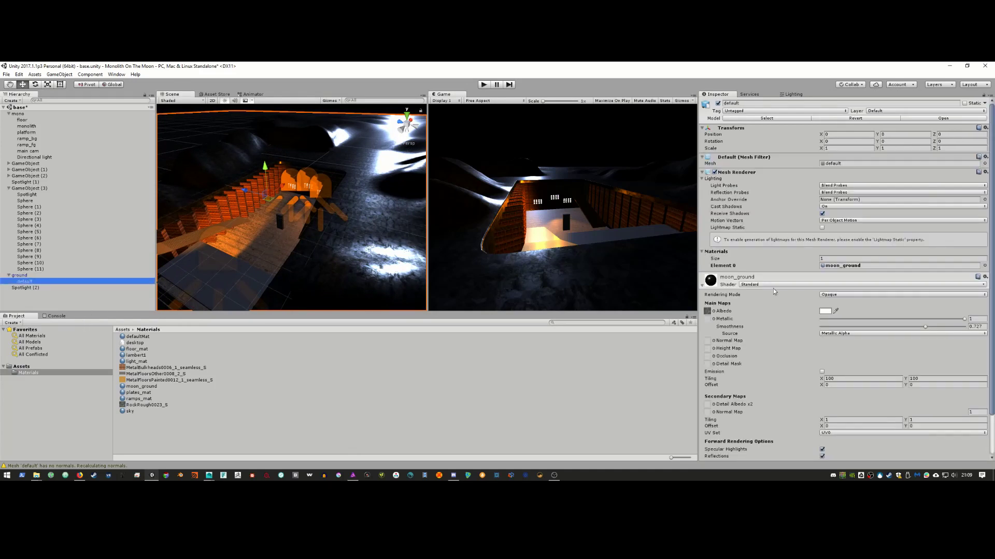
scroll(766, 319, down, 3)
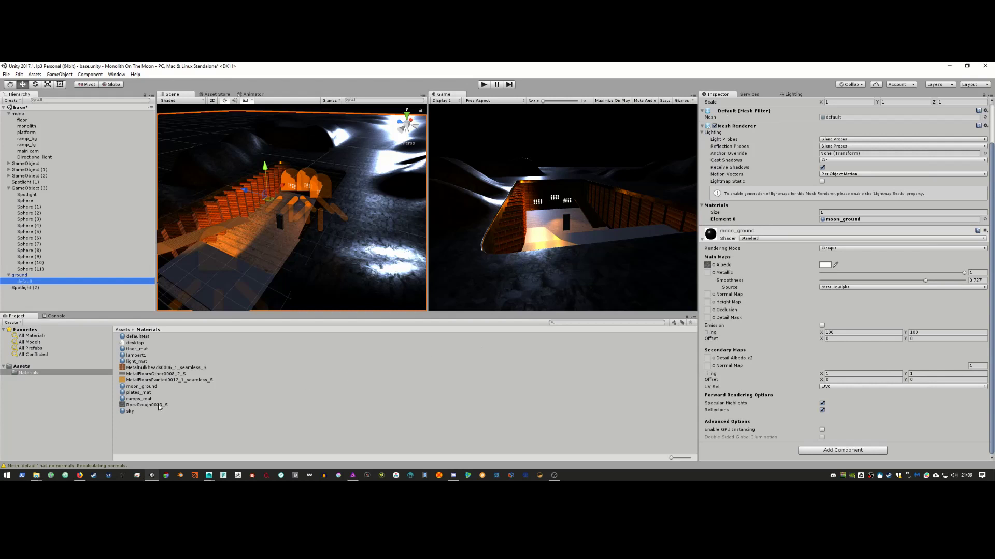
drag(158, 405, 708, 277)
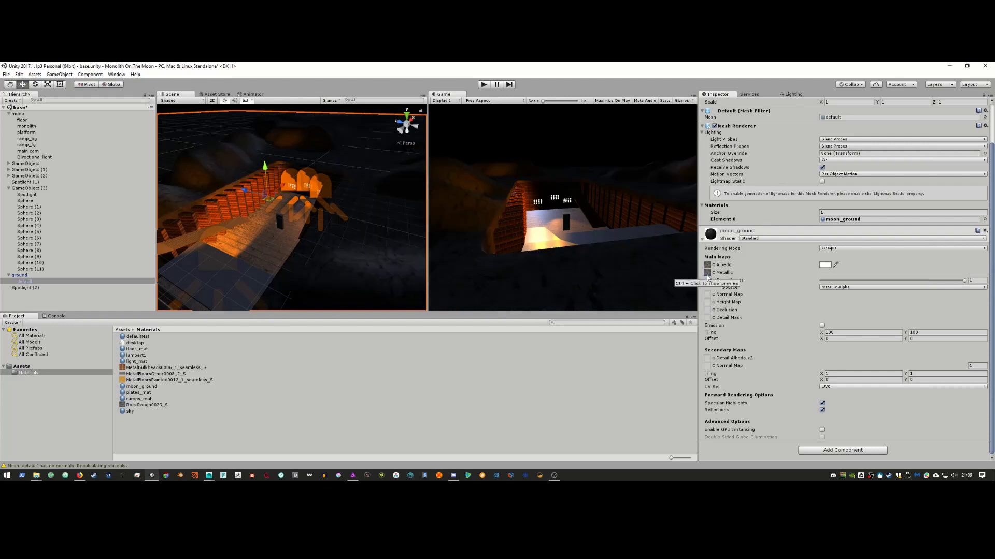
drag(964, 281, 942, 272)
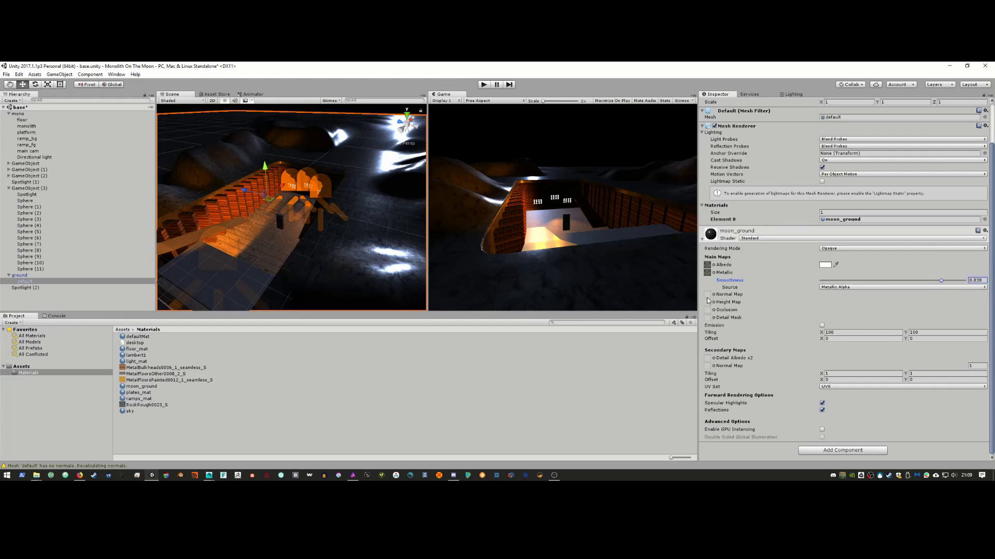
click(148, 374)
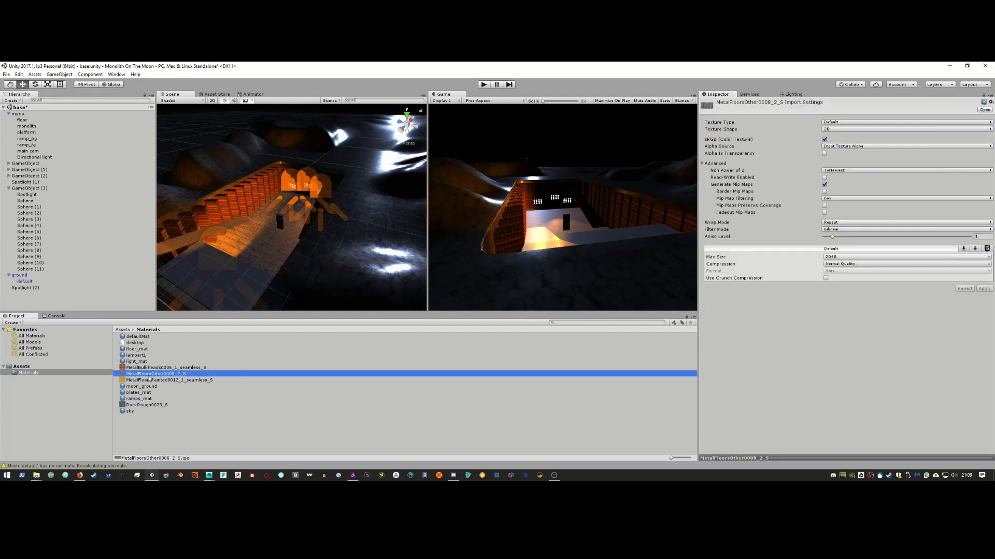
Step: Locate RockRough0023_S.jpg in File Explorer and copy the file
right_click(149, 378)
click(136, 406)
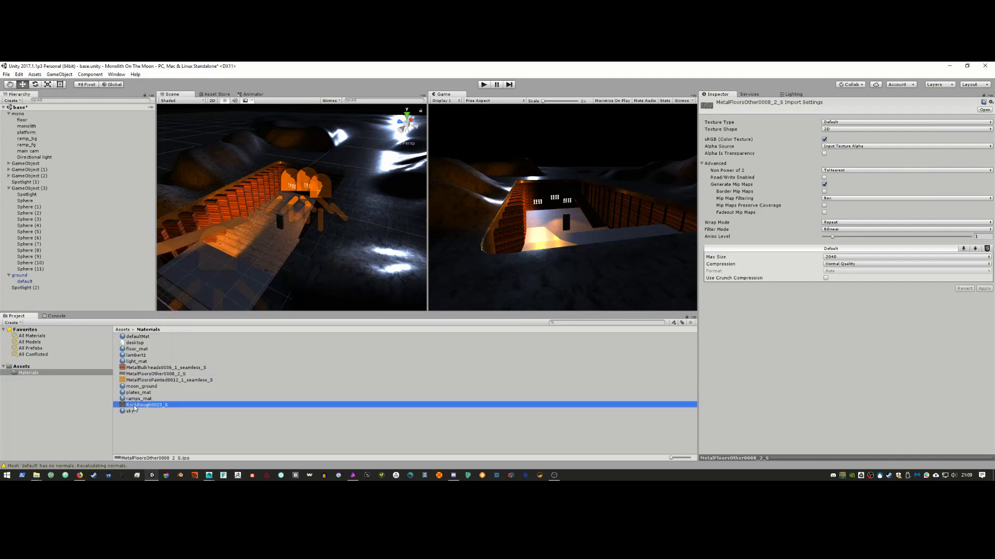
right_click(136, 405)
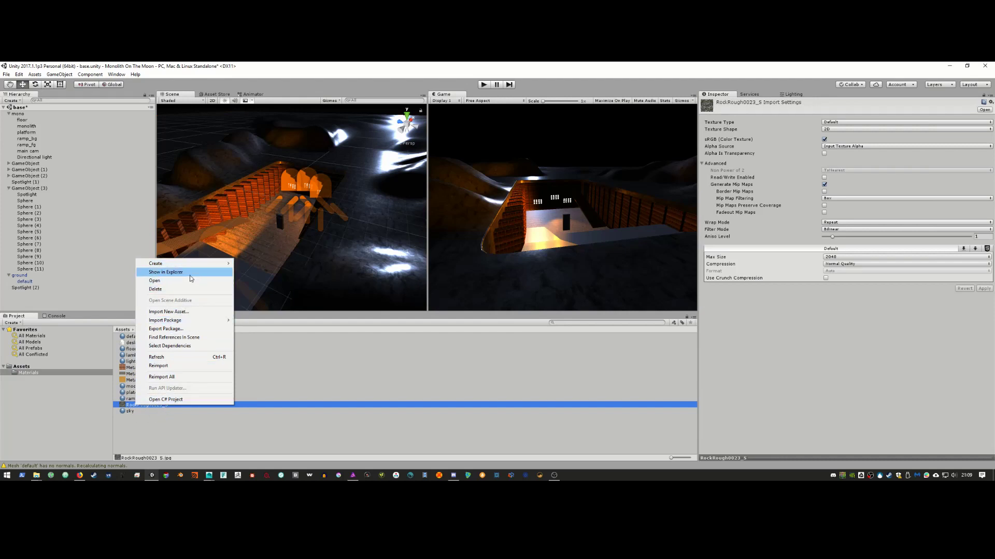
click(166, 272)
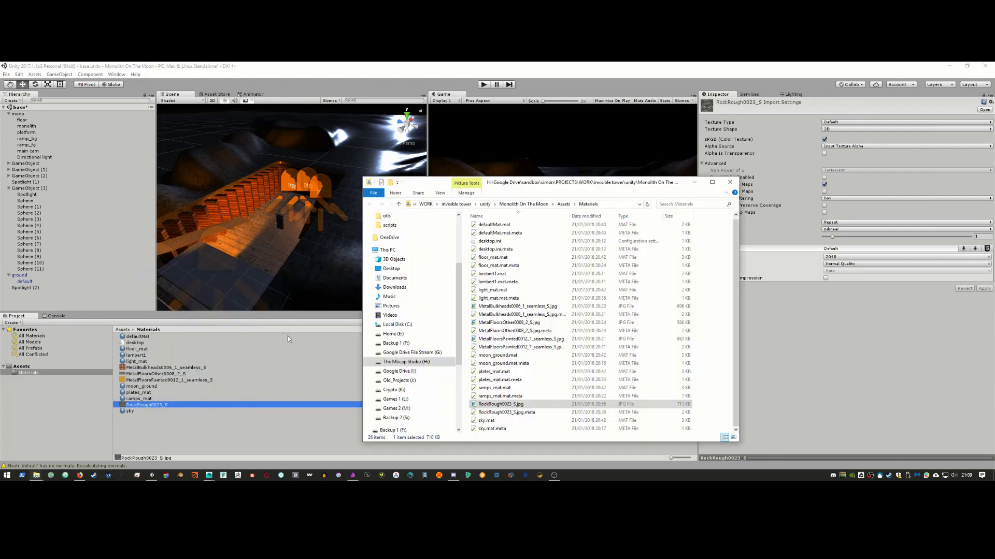
click(530, 406)
double_click(530, 405)
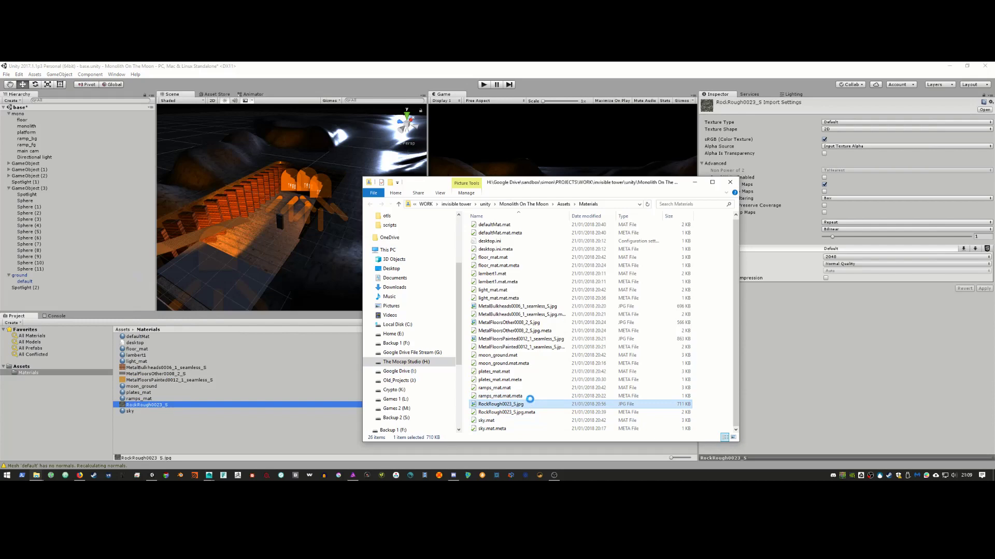
right_click(529, 403)
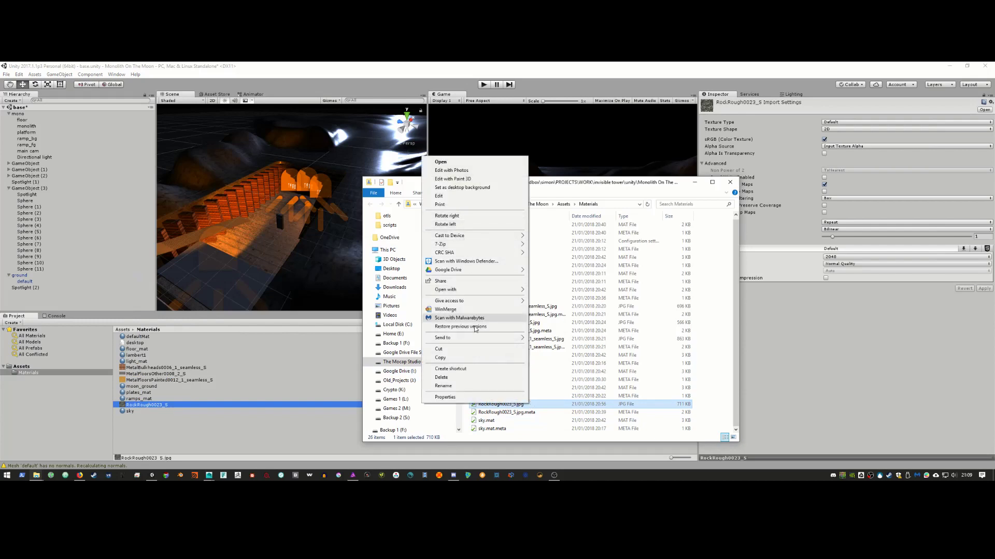
click(471, 358)
Step: Paste the copy and rename it to 'RockRough0023_S - bump'
click(495, 429)
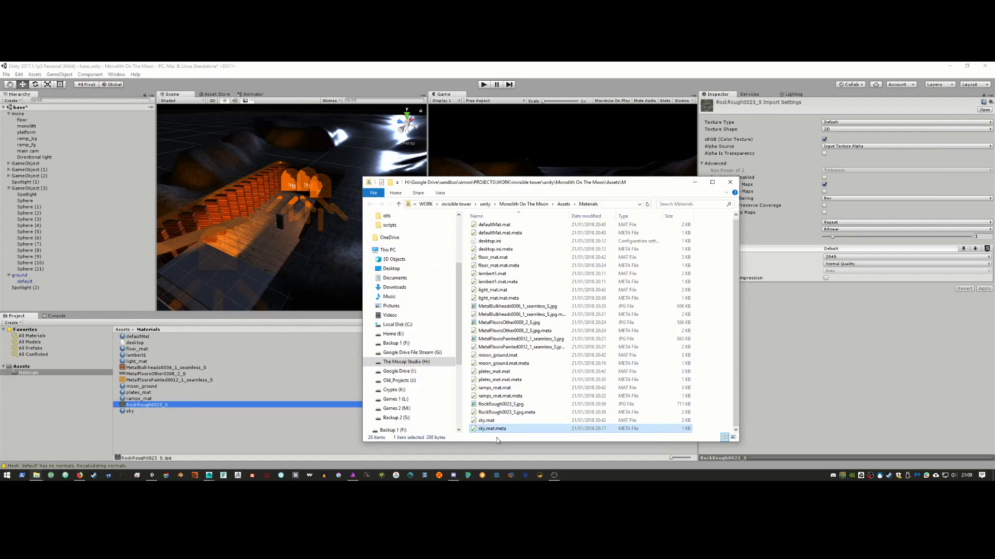
right_click(545, 396)
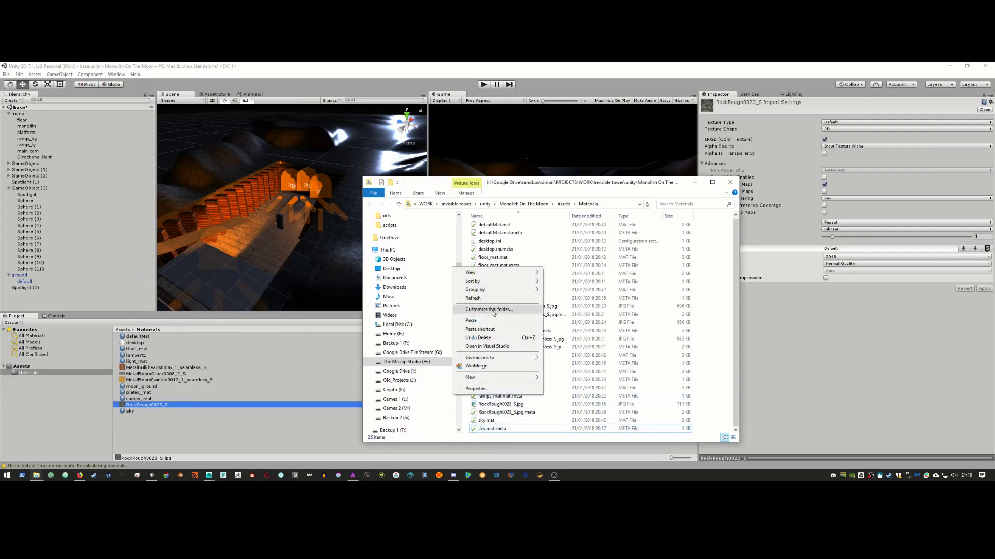
click(471, 321)
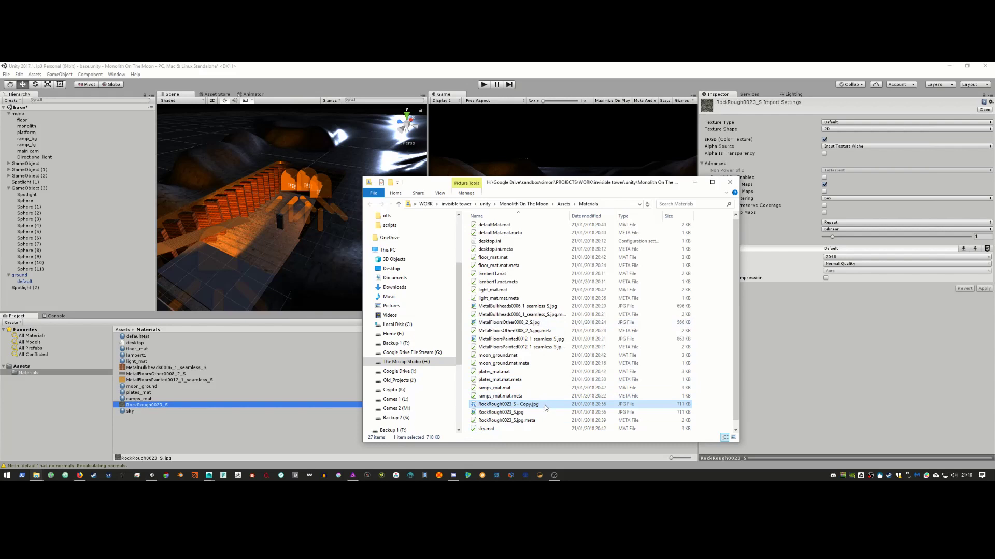
key(F2)
click(545, 404)
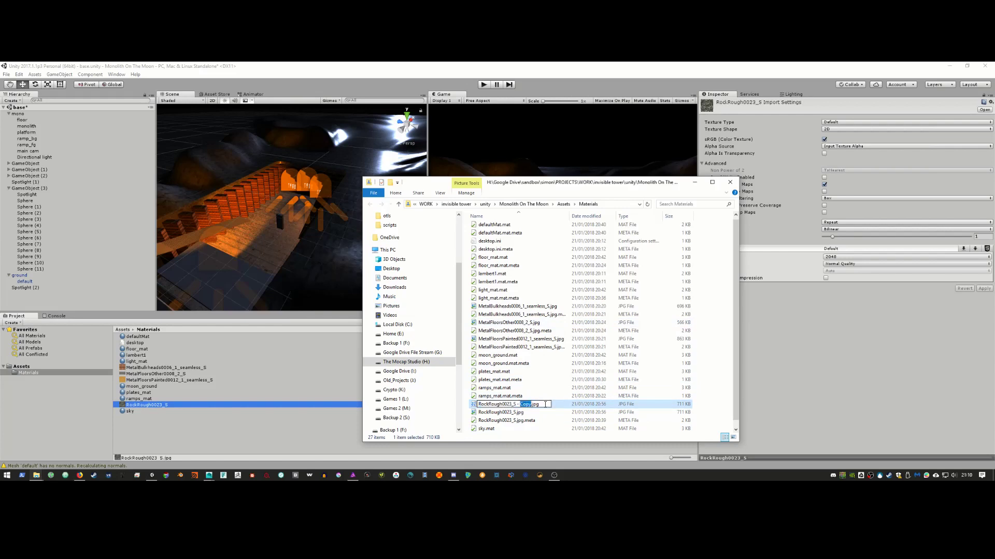
text(bump)
key(Return)
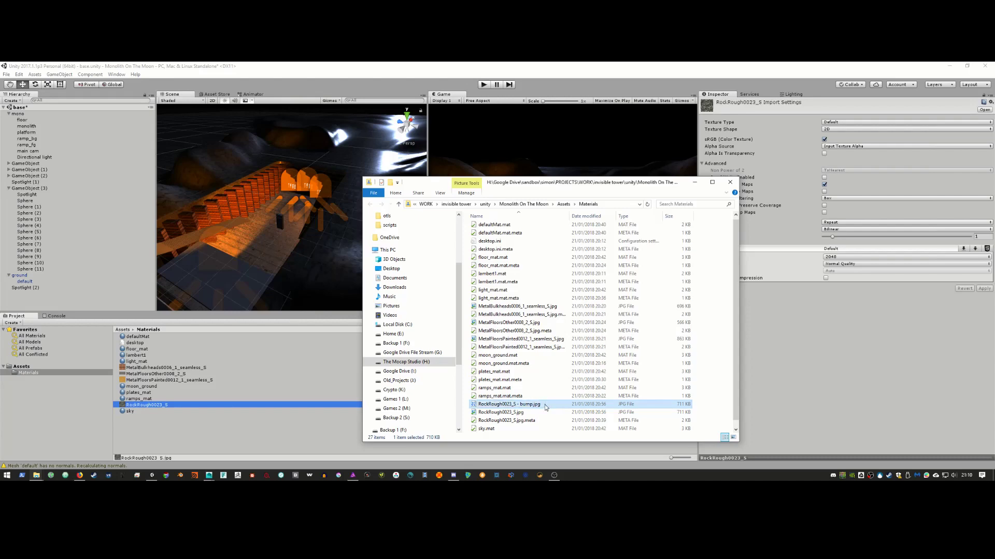
Step: Reveal the RockRough0023_S - bump texture from Unity and open it in Affinity Photo
click(694, 182)
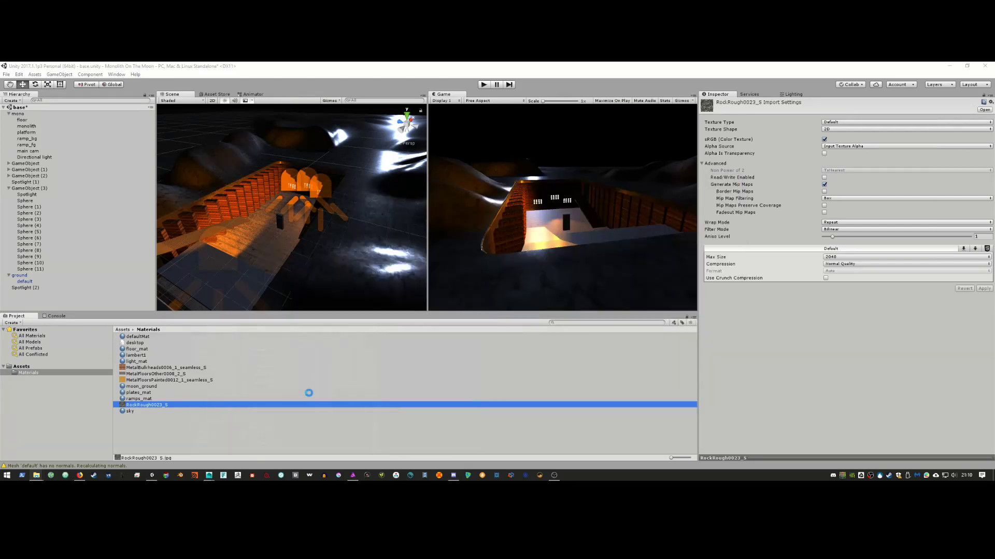
click(162, 413)
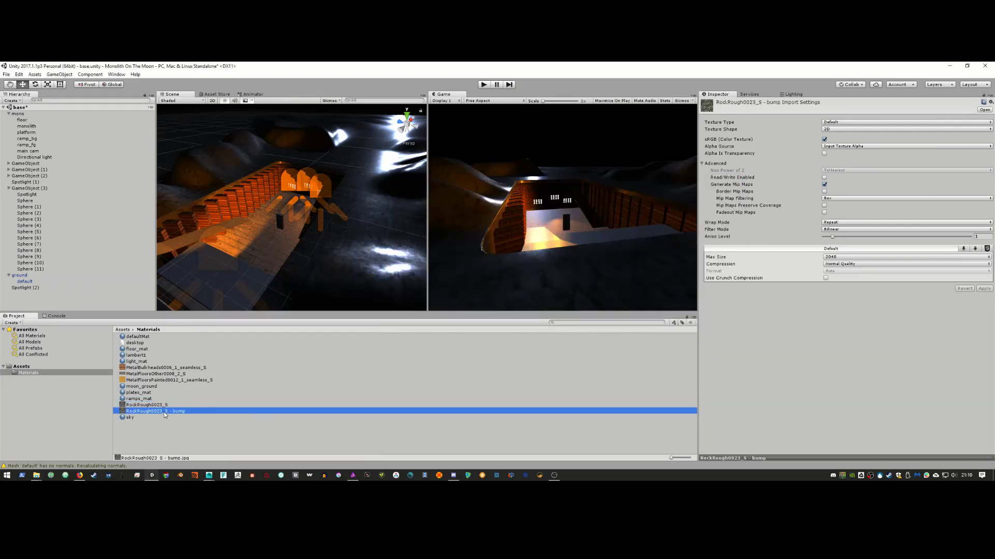
right_click(164, 412)
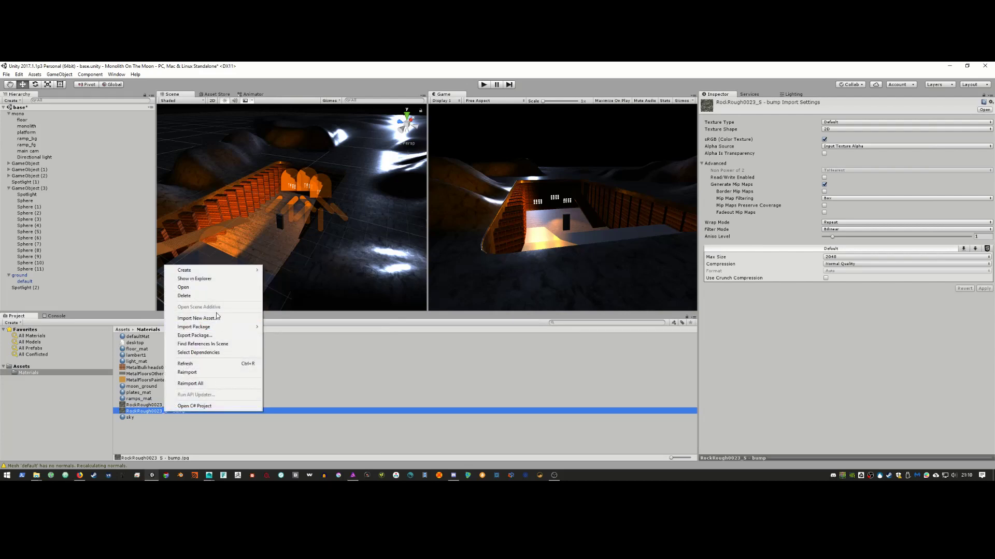
click(219, 280)
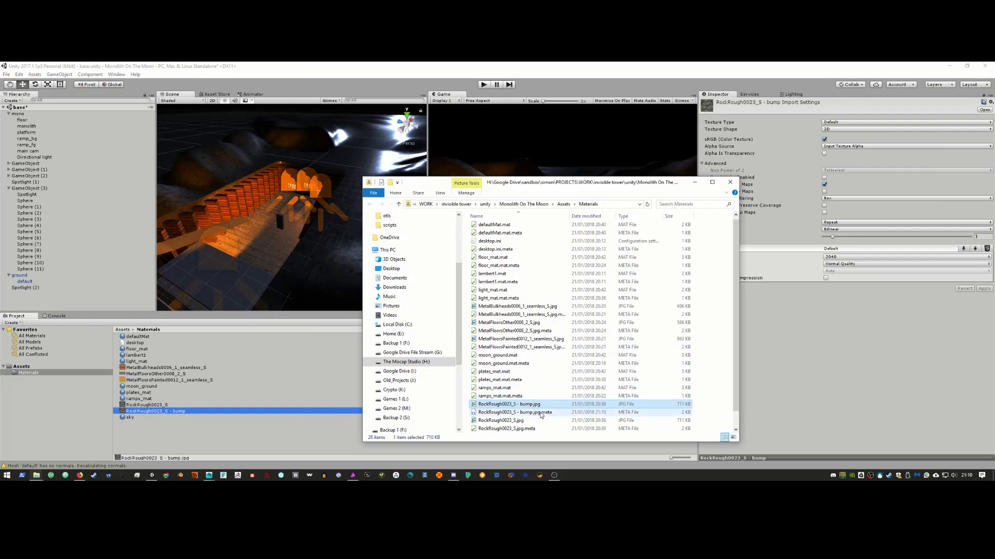
double_click(538, 404)
right_click(541, 404)
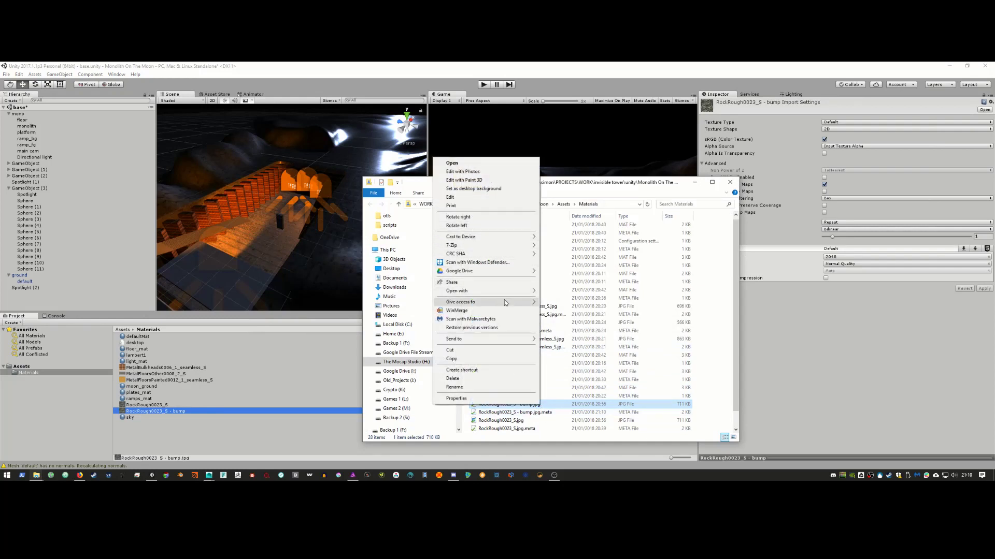
mouse_move(505, 292)
click(402, 293)
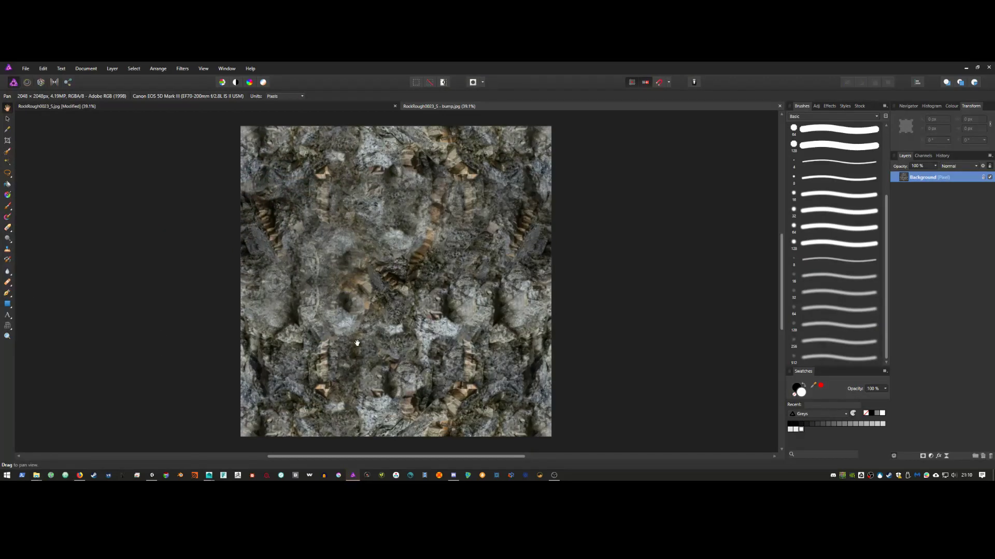
Step: Close the original RockRough0023_S.jpg document, answering Yes to save its changes
click(394, 107)
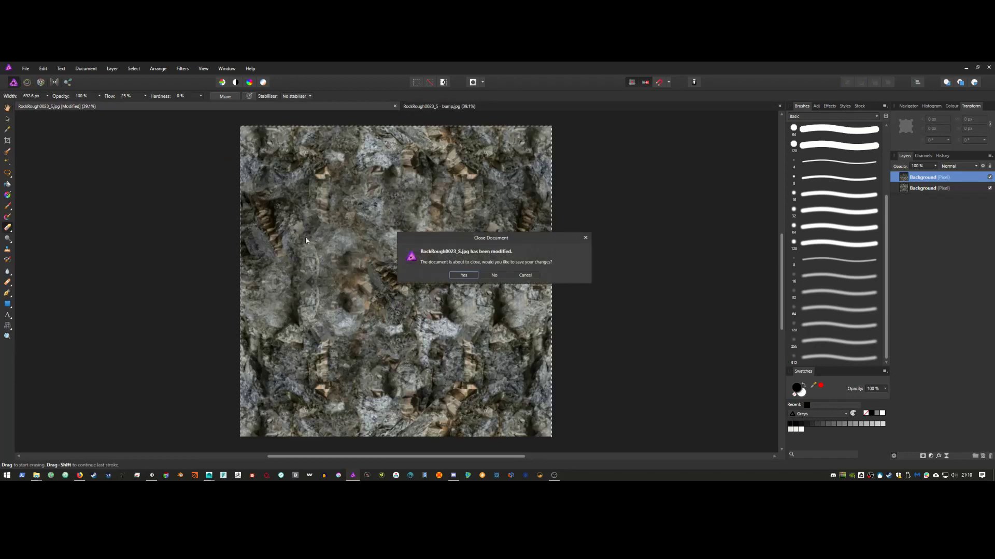
click(464, 275)
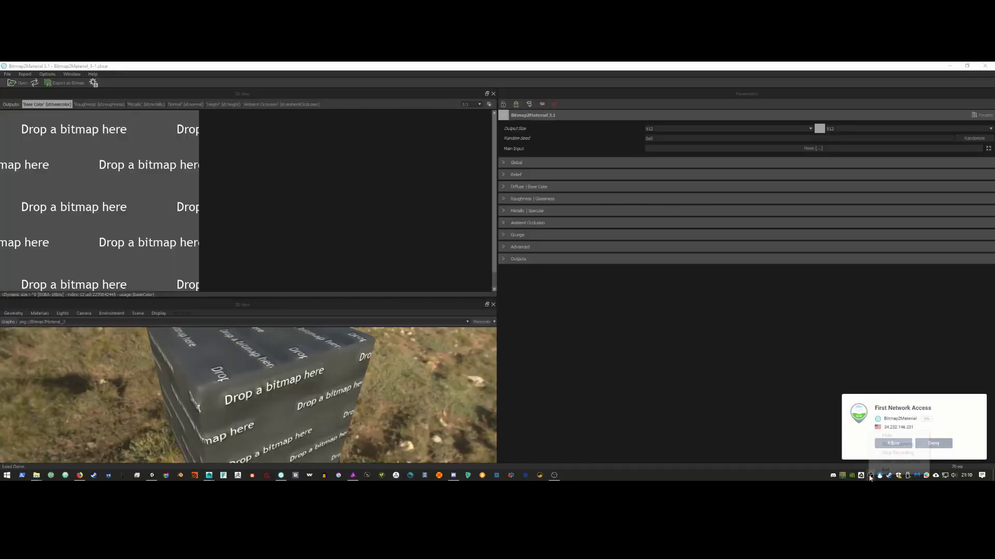
Step: Load RockRough0023_S - bump.jpg into Bitmap2Material as the main input and view its Normal output
click(893, 443)
click(896, 451)
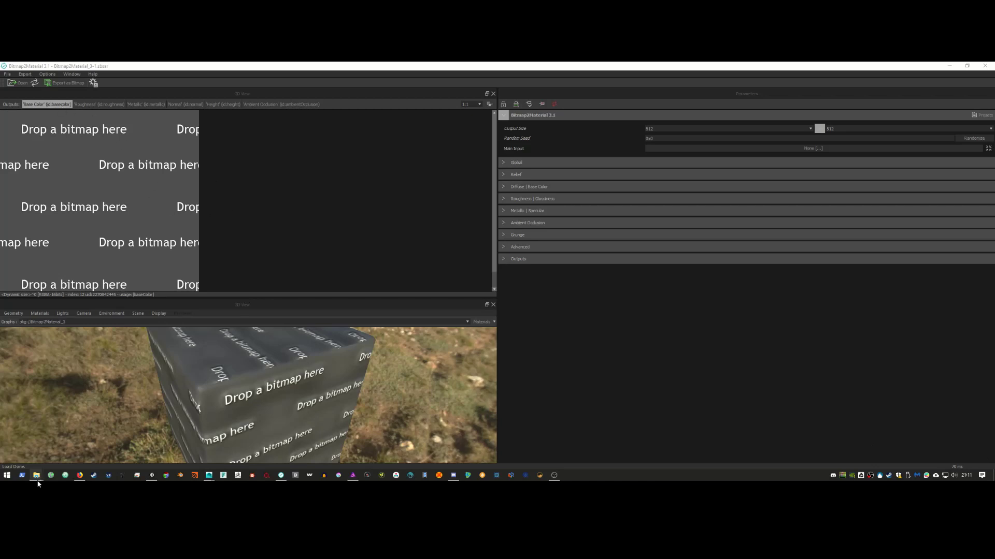
mouse_move(36, 475)
click(129, 450)
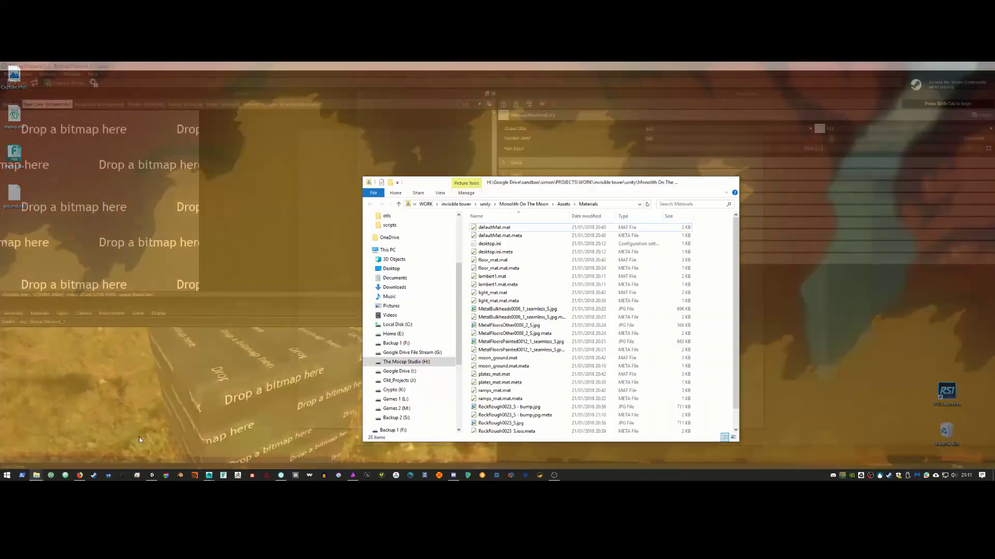
scroll(513, 373, down, 1)
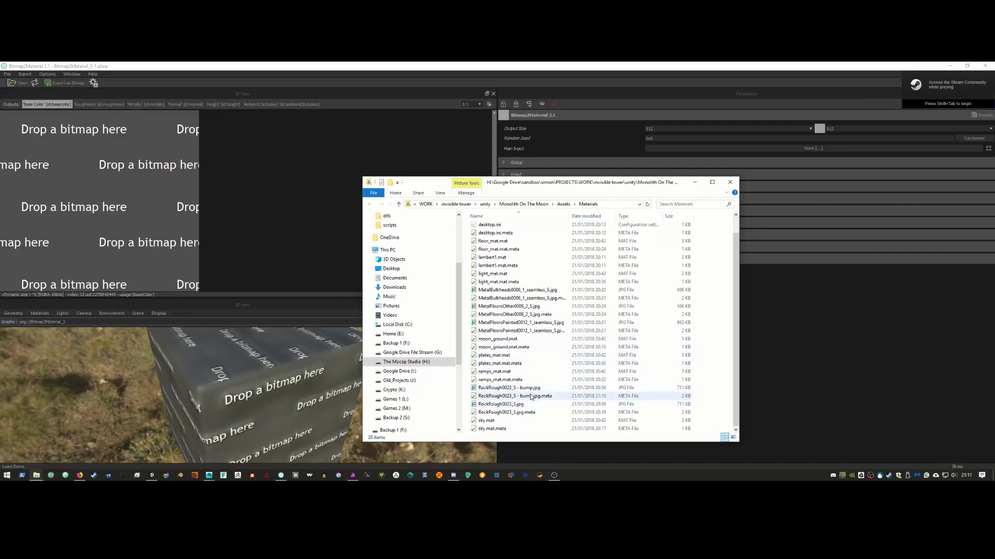
drag(515, 389, 117, 247)
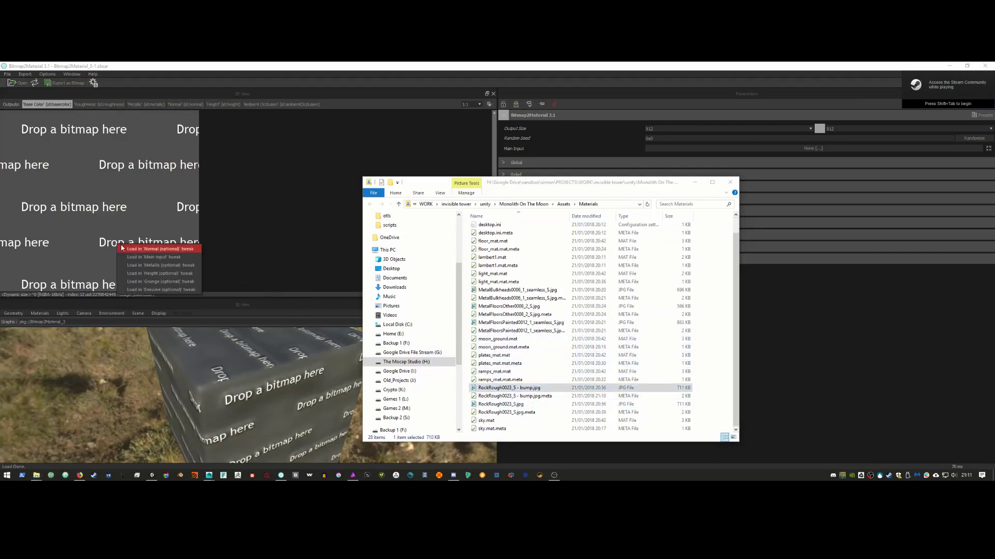
click(127, 257)
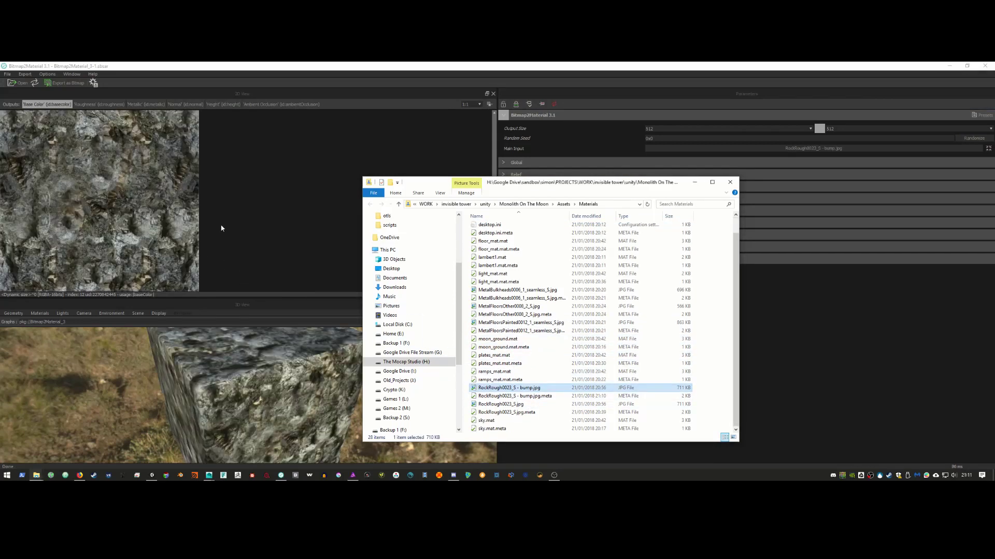
click(175, 105)
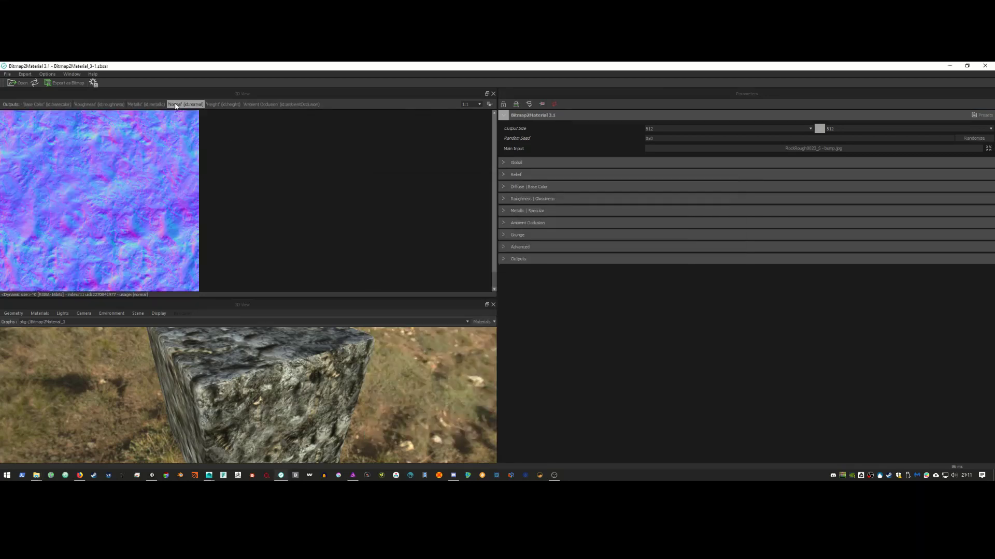
Step: Save the normal map as JPEG over RockRough0023_S - bump.jpg in the project's Materials folder
right_click(128, 157)
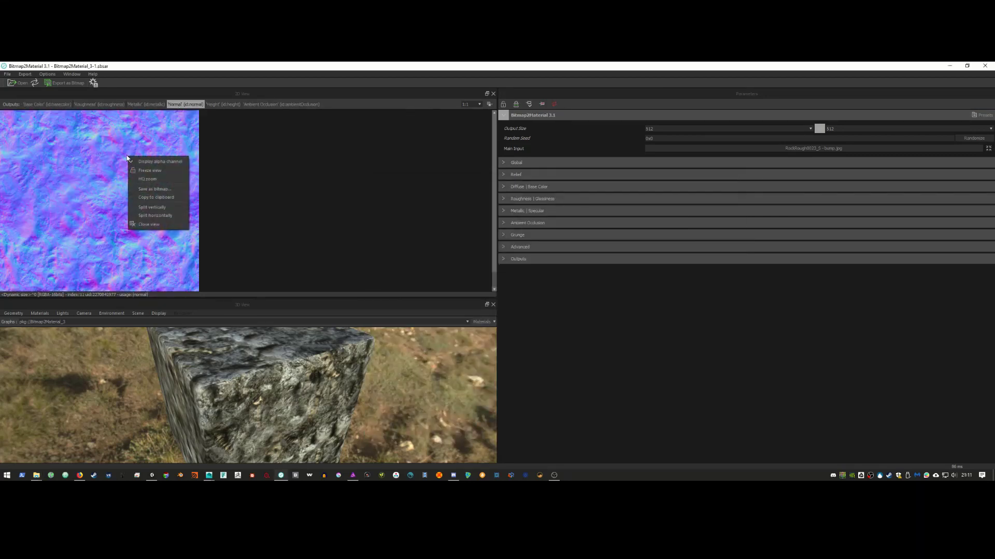
click(177, 189)
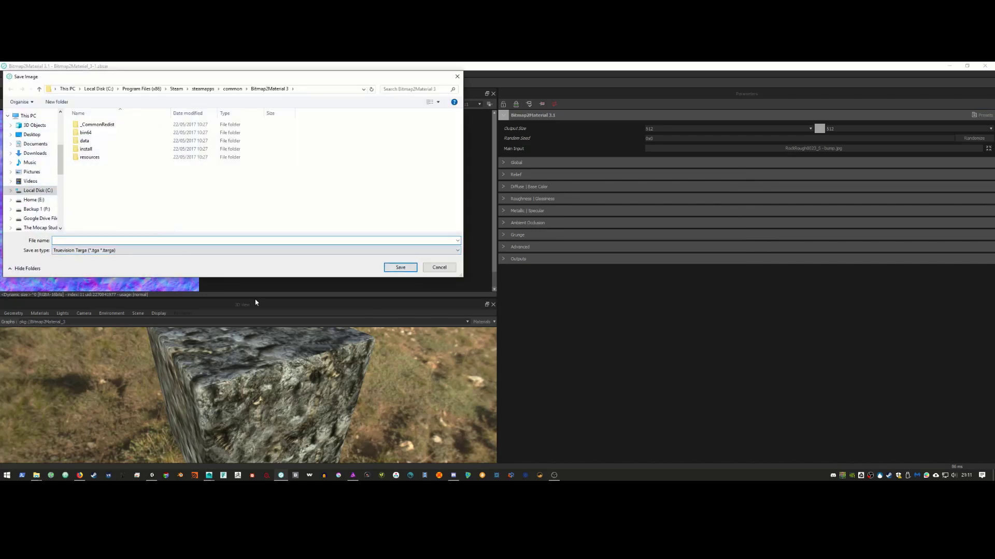
key(alt+Tab)
key(alt+Tab)
key(alt+Tab)
key(alt+Tab)
key(alt+Tab)
key(alt+Tab)
key(alt+Tab)
key(alt+Tab)
key(alt+Tab)
key(alt+Tab)
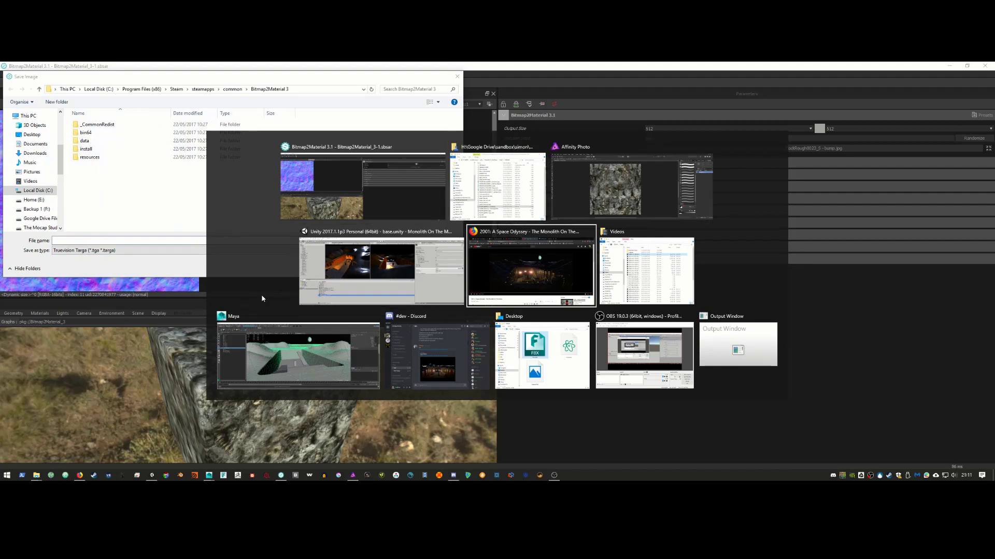
key(alt+Tab)
key(alt+Tab)
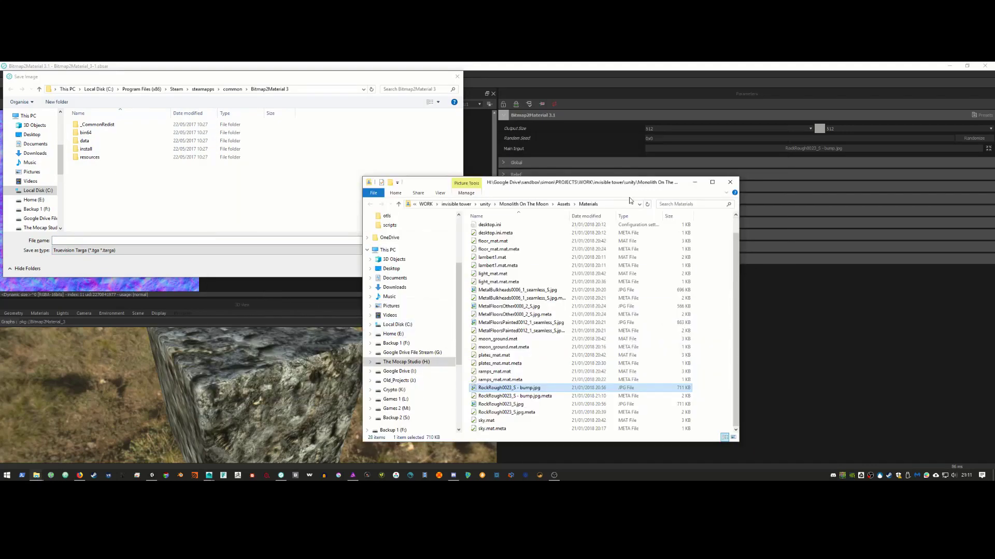
click(621, 203)
key(ctrl+c)
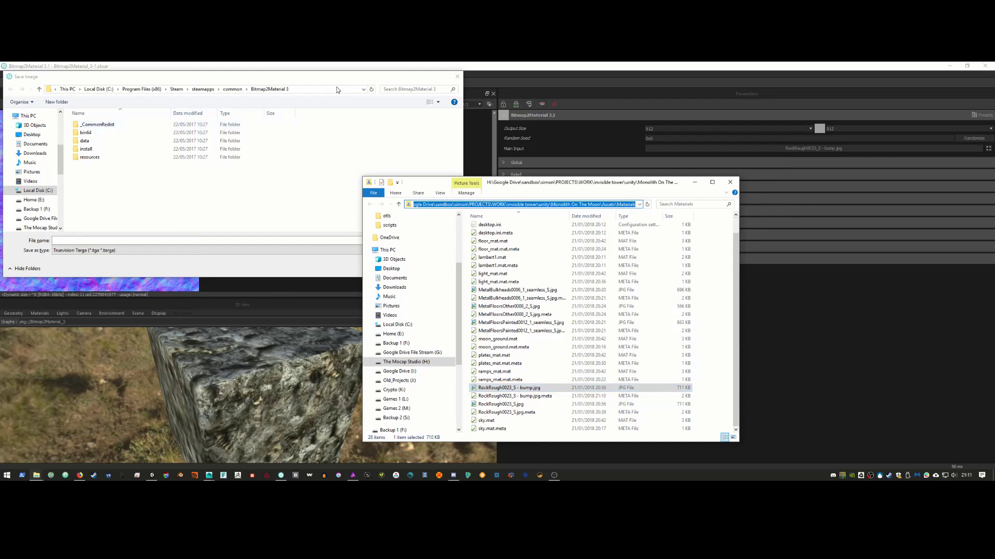
click(334, 89)
key(ctrl+v)
key(Return)
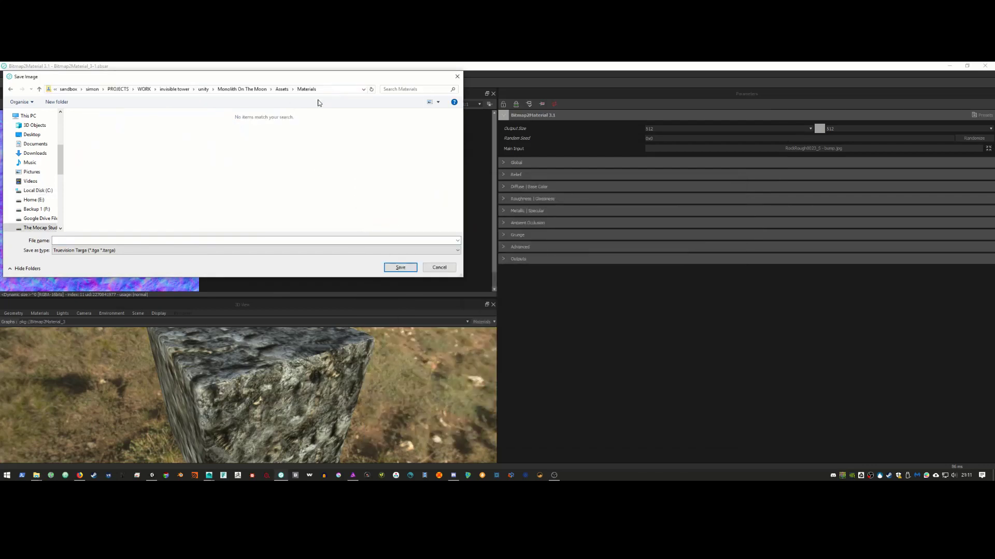
click(151, 250)
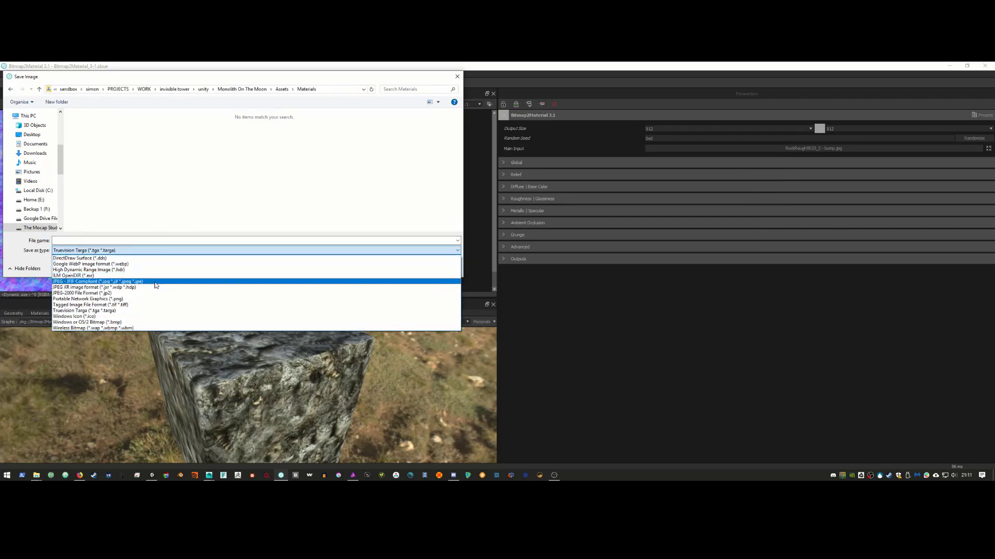
click(154, 282)
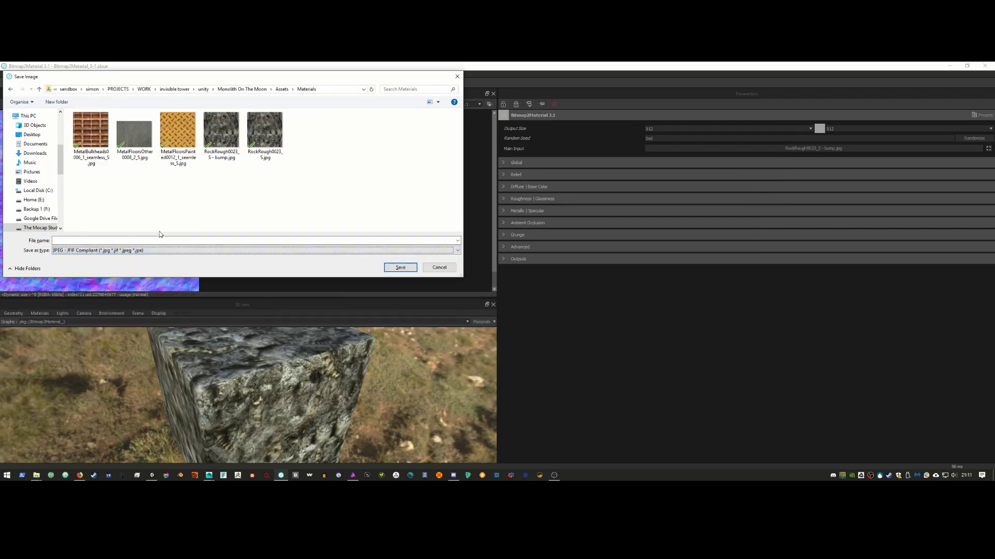
double_click(237, 137)
click(520, 270)
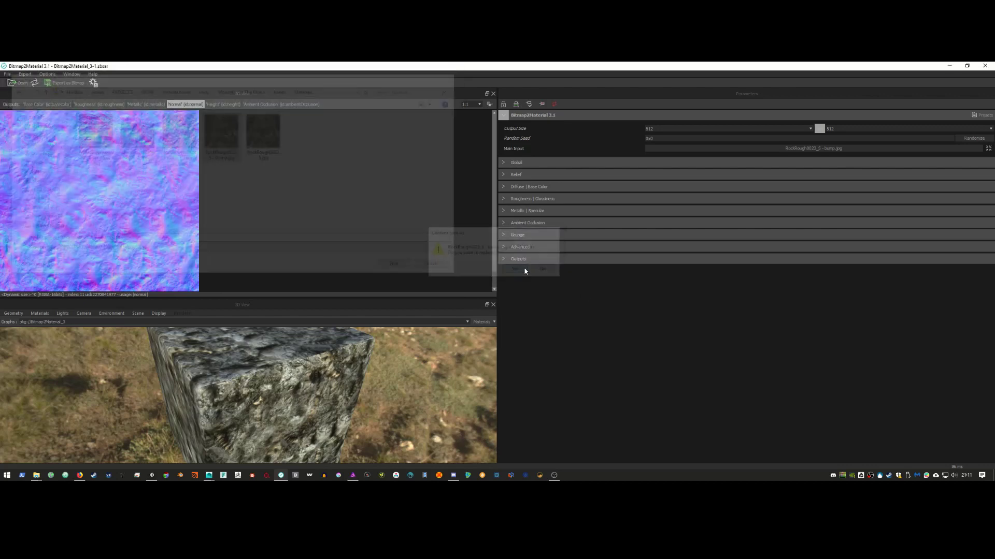
Step: Back in Unity, preview the updated bump texture and select the ground object
click(948, 66)
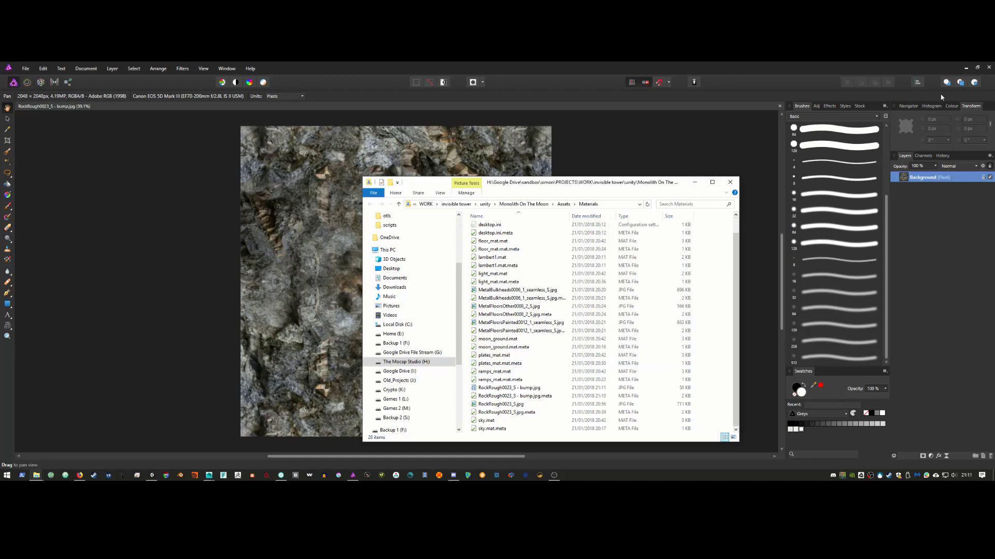
click(152, 475)
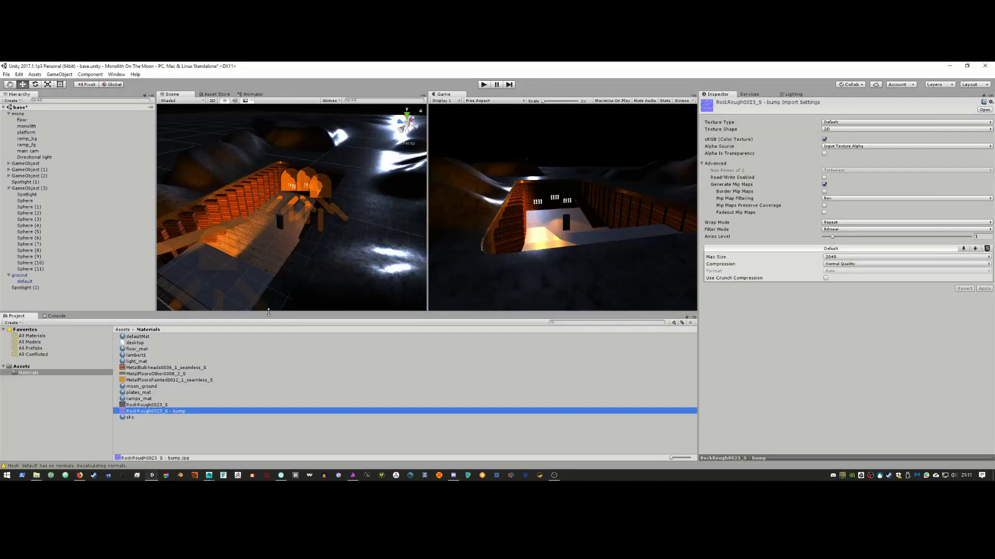
double_click(152, 412)
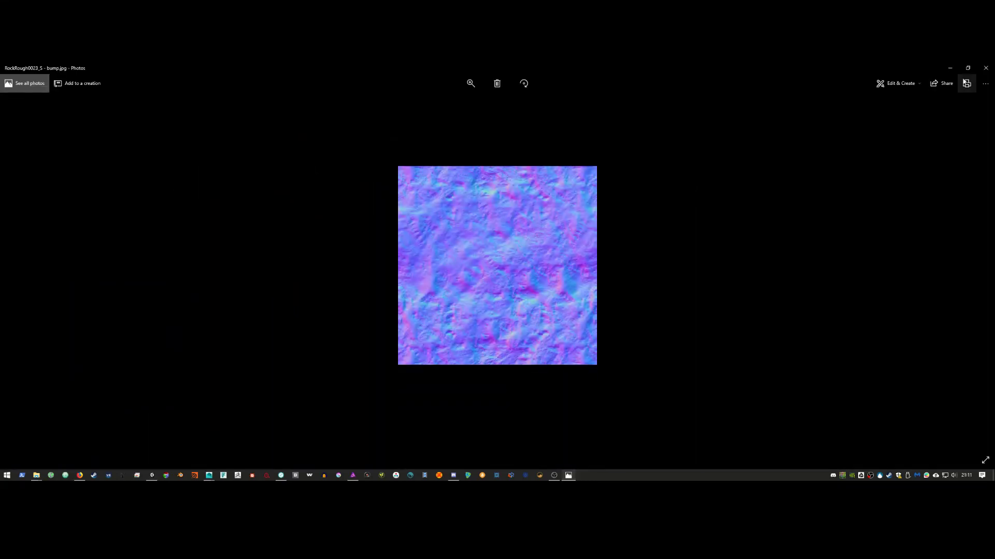
click(985, 68)
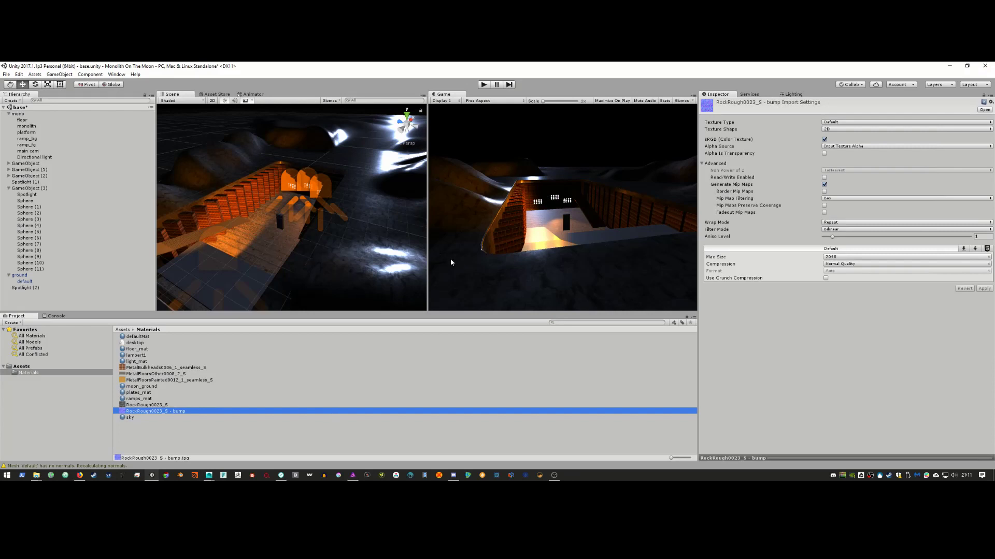
click(381, 267)
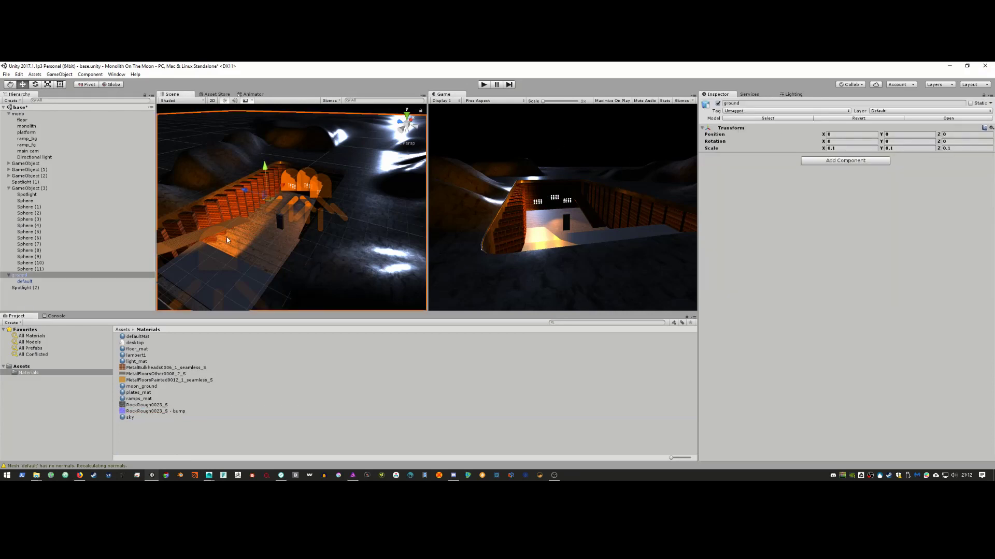
Step: Make the bump texture moon_ground's normal map at strength -0.46, with smoothness lowered to 0.49
click(14, 283)
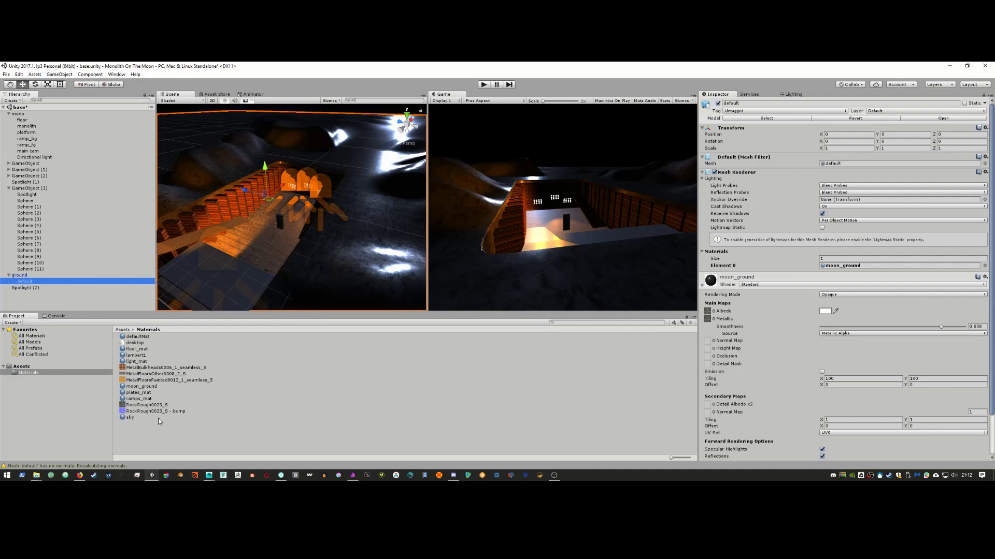
drag(166, 413, 708, 342)
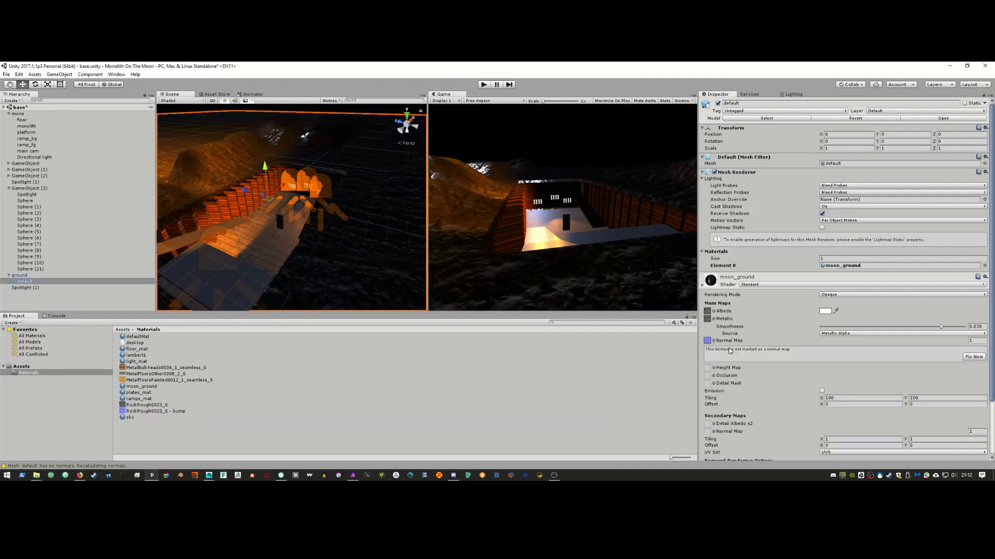
click(967, 357)
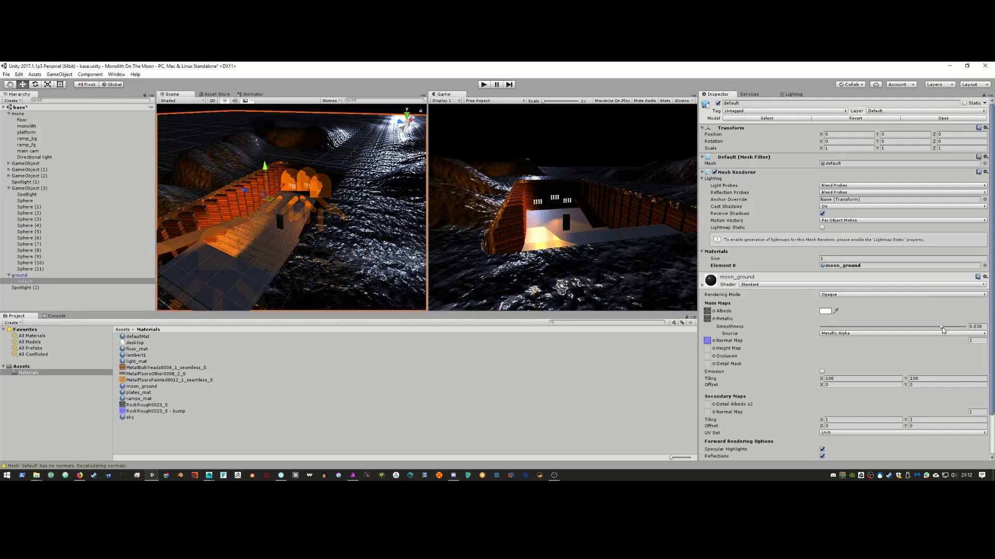
drag(942, 330, 905, 332)
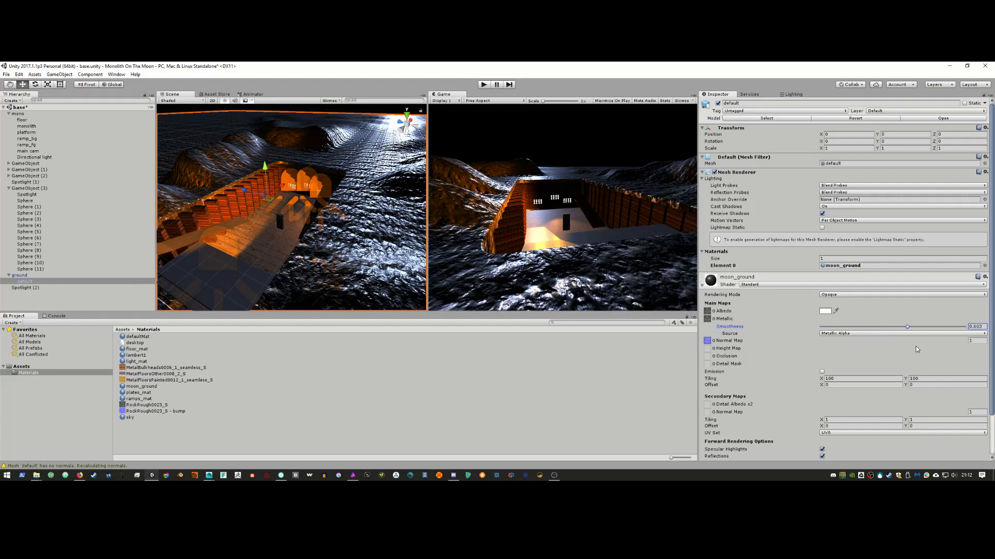
click(967, 342)
drag(962, 343, 890, 332)
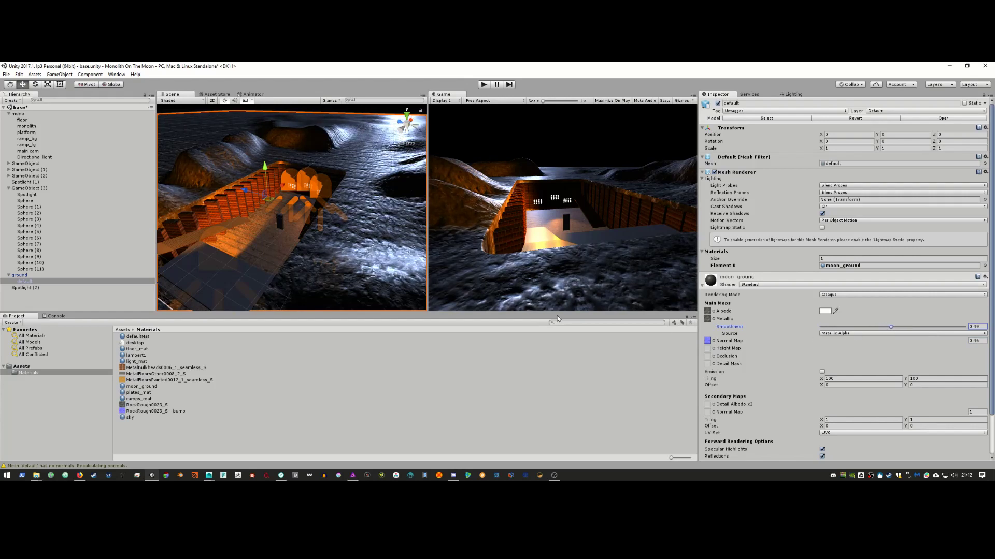
key(alt+Tab)
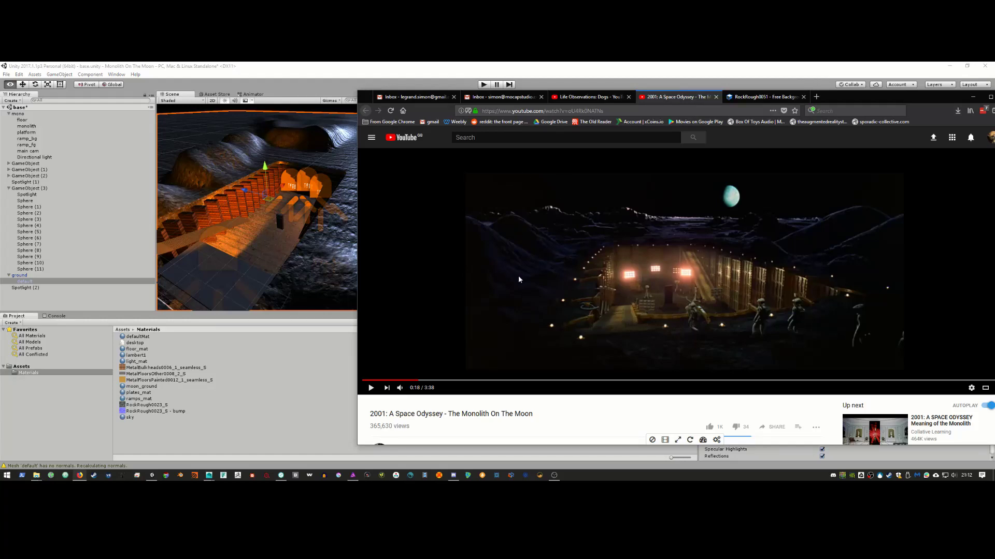
key(alt+Tab)
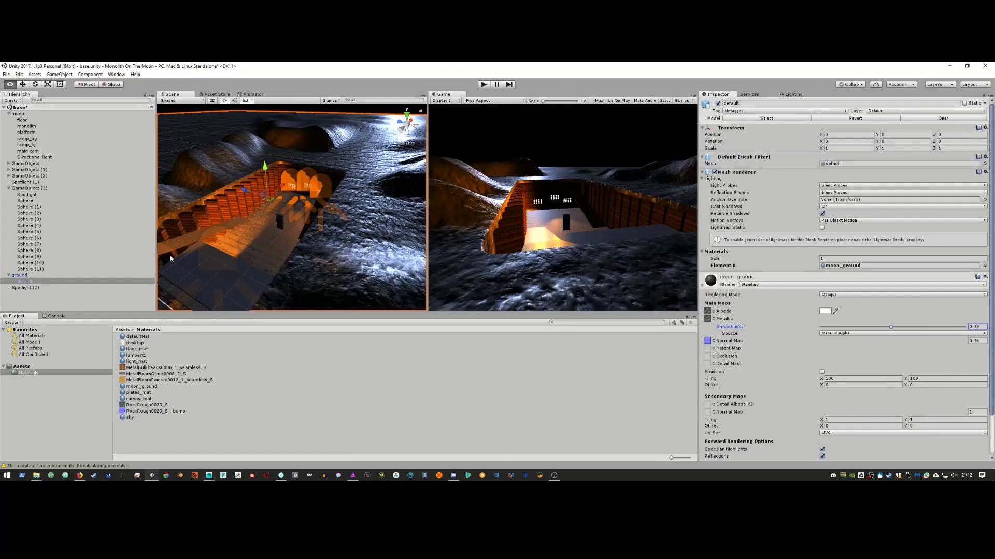
Step: Select Spotlight (2), frame it, and move it down into the trench toward the floor
click(109, 287)
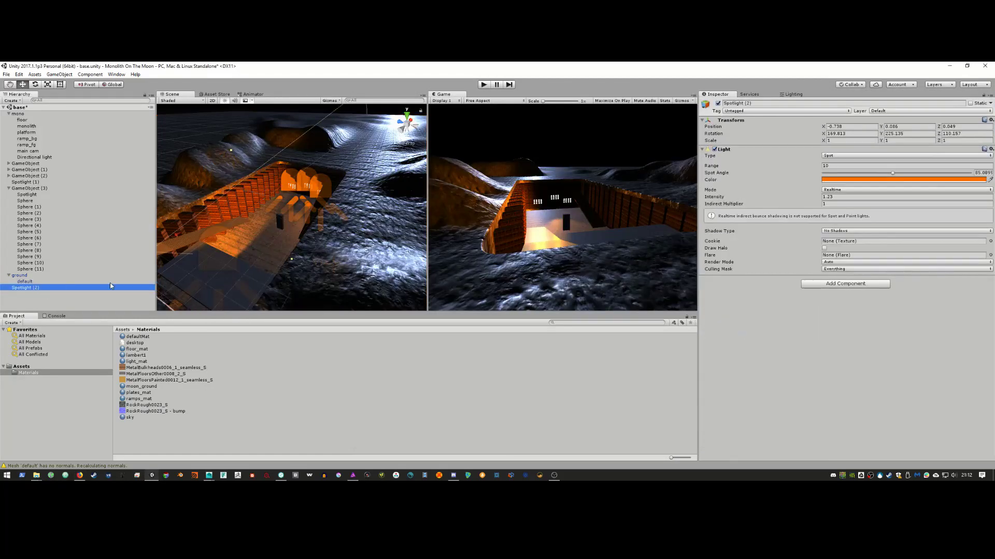
key(alt+Tab)
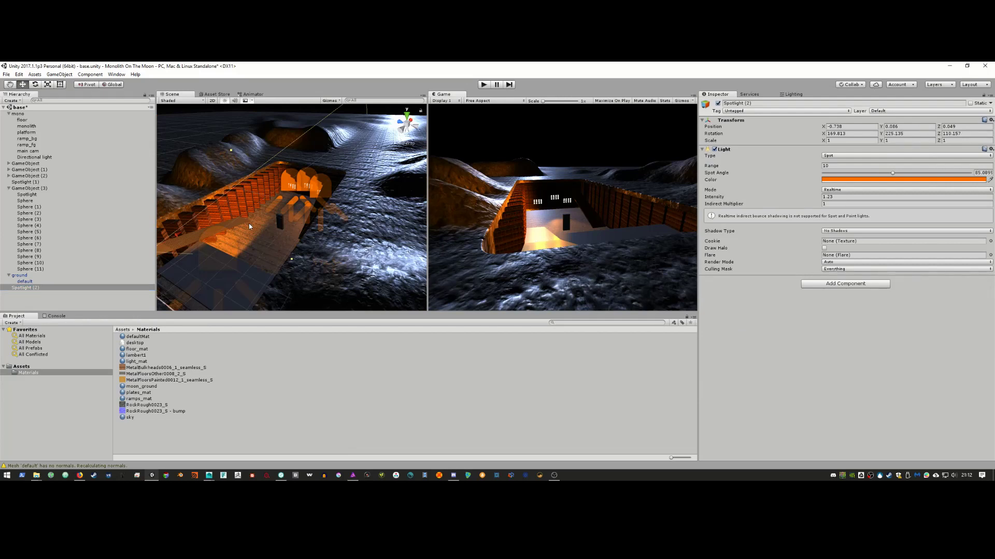
scroll(305, 223, down, 5)
alt+drag(304, 223, 359, 180)
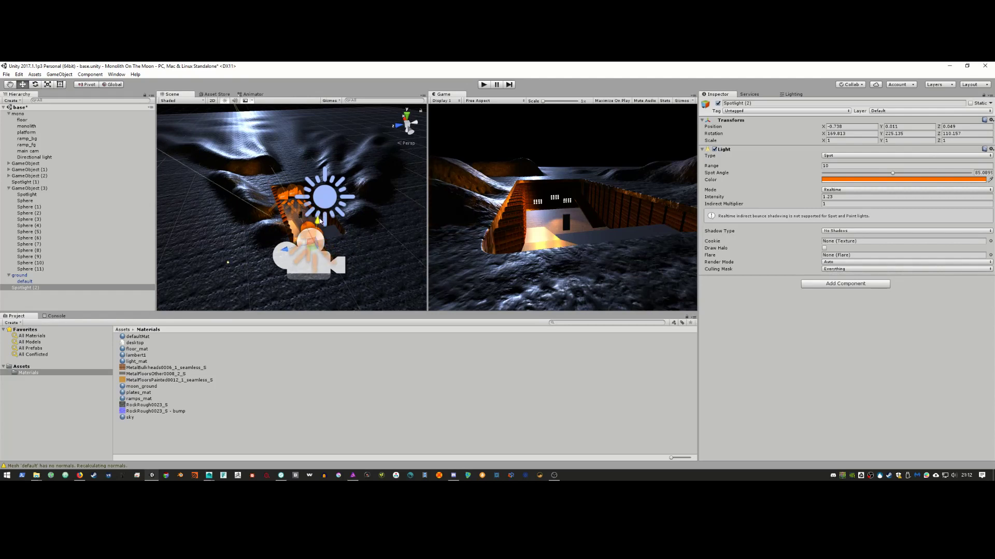
alt+drag(323, 202, 262, 234)
scroll(254, 218, up, 10)
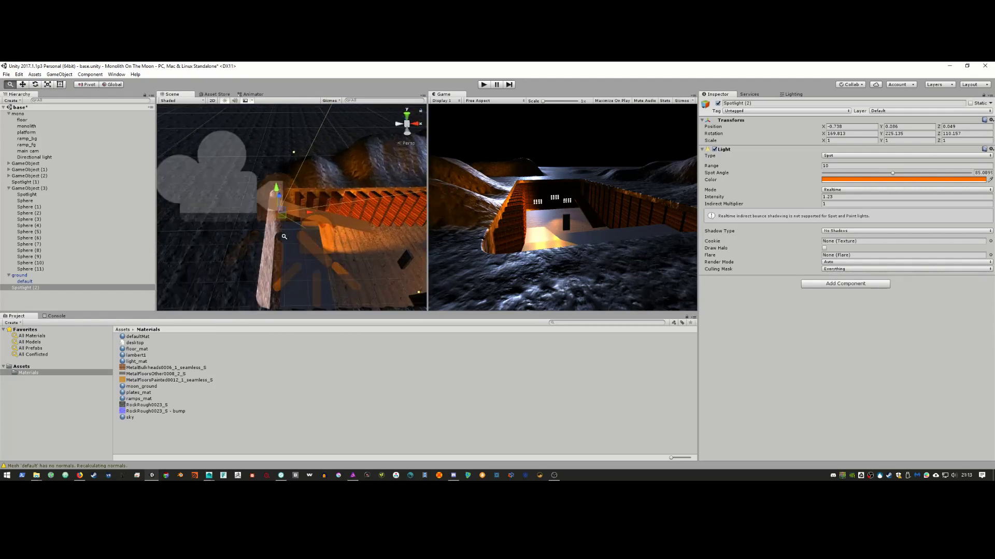
key(f)
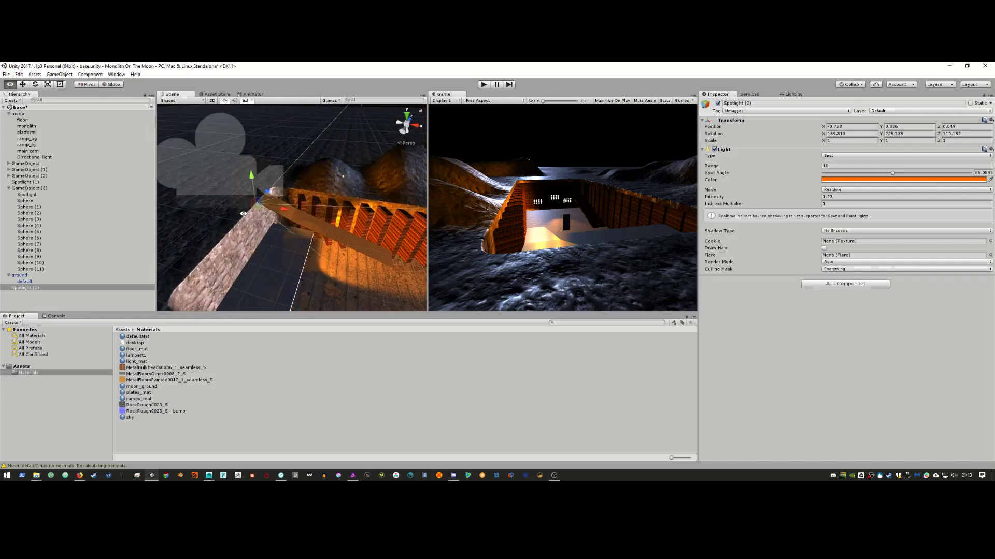
key(w)
drag(249, 175, 254, 213)
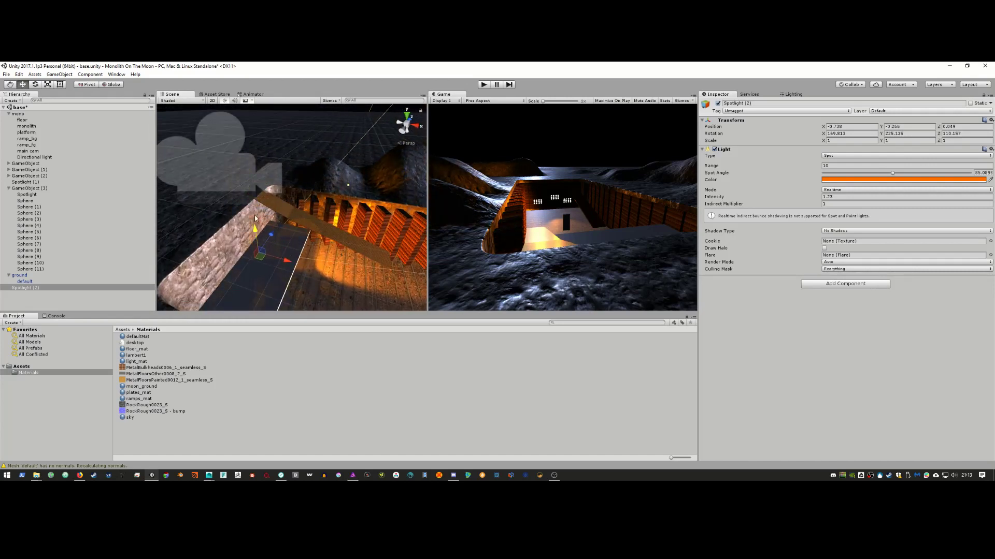
right_drag(254, 213, 243, 220)
drag(242, 219, 251, 213)
mouse_move(251, 212)
right_down()
mouse_move(236, 195)
mouse_move(256, 214)
right_up()
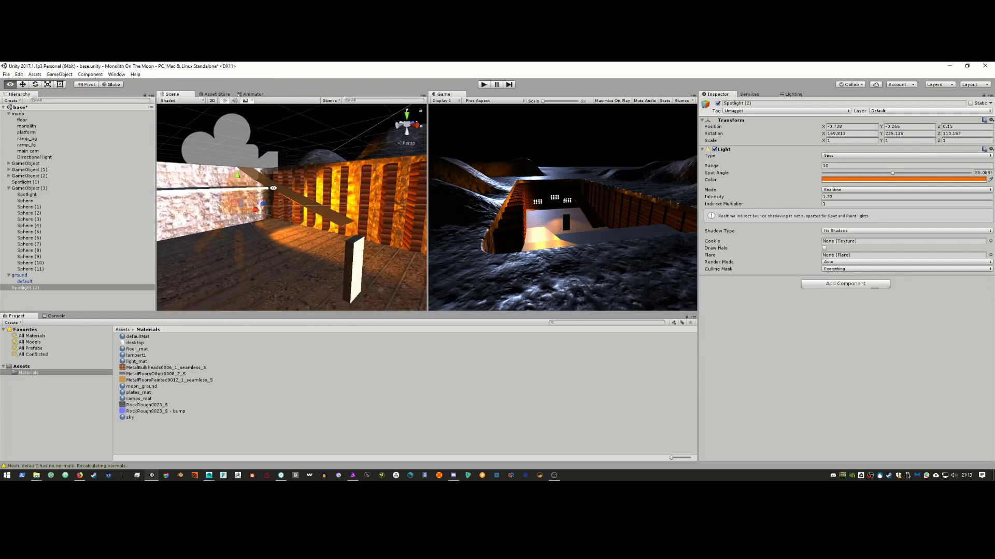
drag(255, 213, 257, 211)
Step: Rotate and nudge Spotlight (2) until its beam falls on the trench floor near the ramp
key(e)
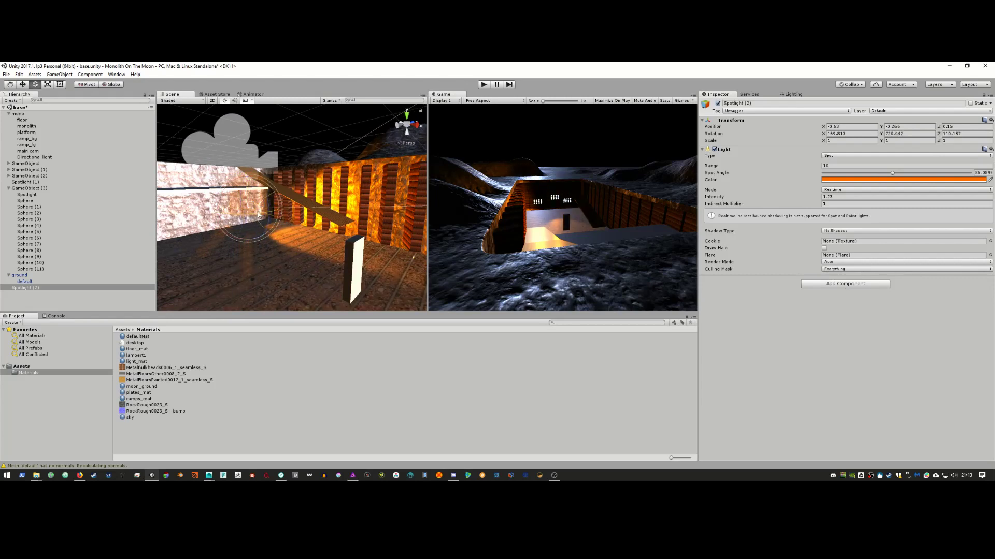
right_drag(257, 212, 307, 240)
key(w)
drag(308, 240, 368, 252)
key(e)
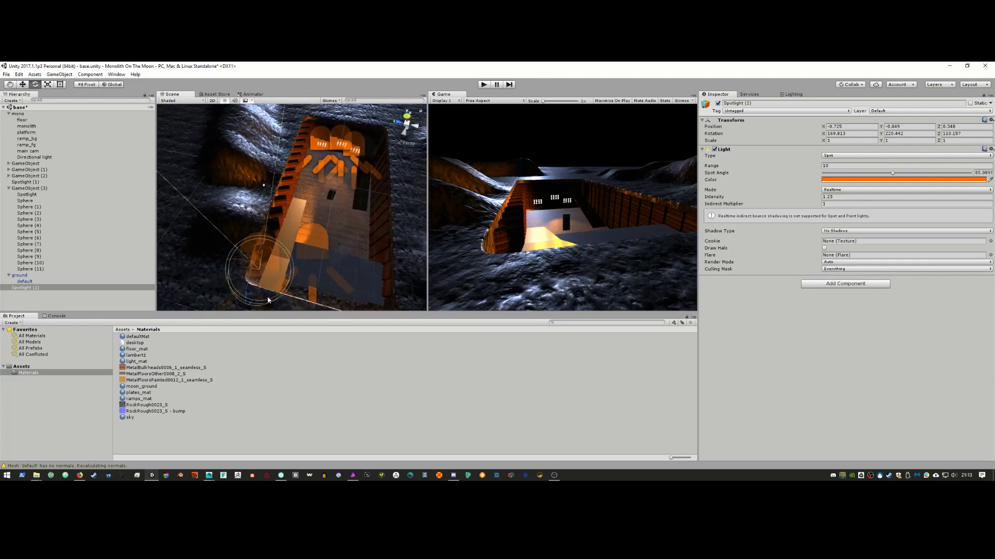
drag(268, 299, 154, 286)
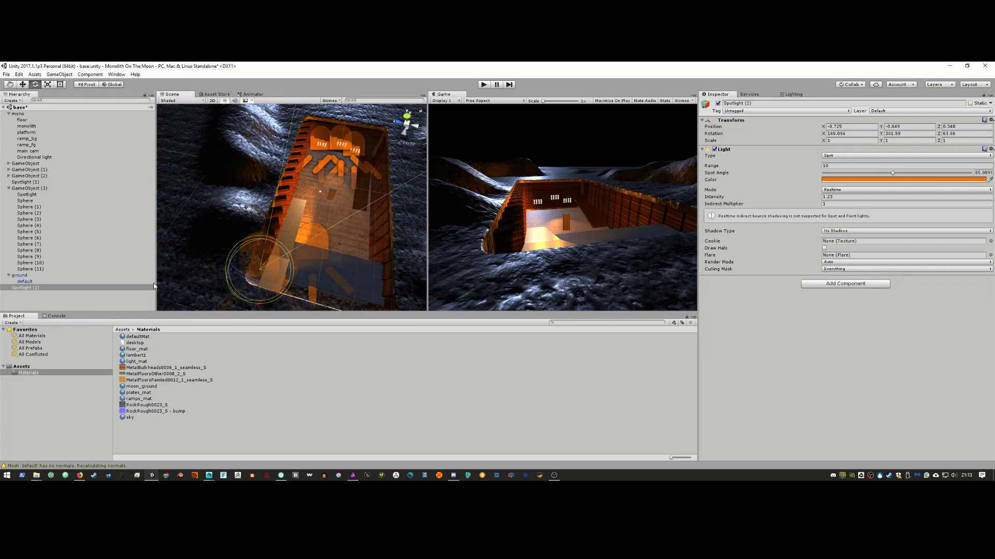
alt+drag(249, 263, 309, 261)
key(w)
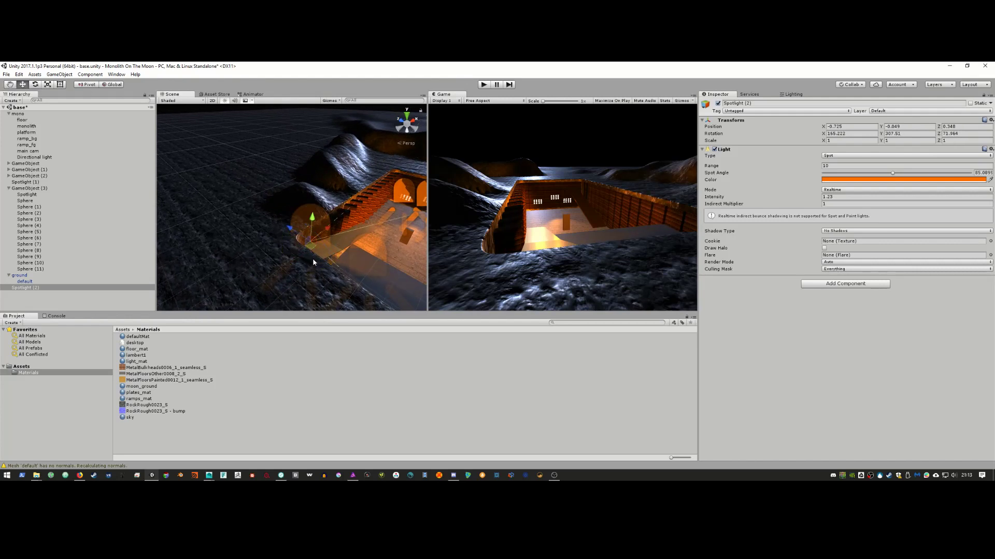
drag(296, 233, 291, 227)
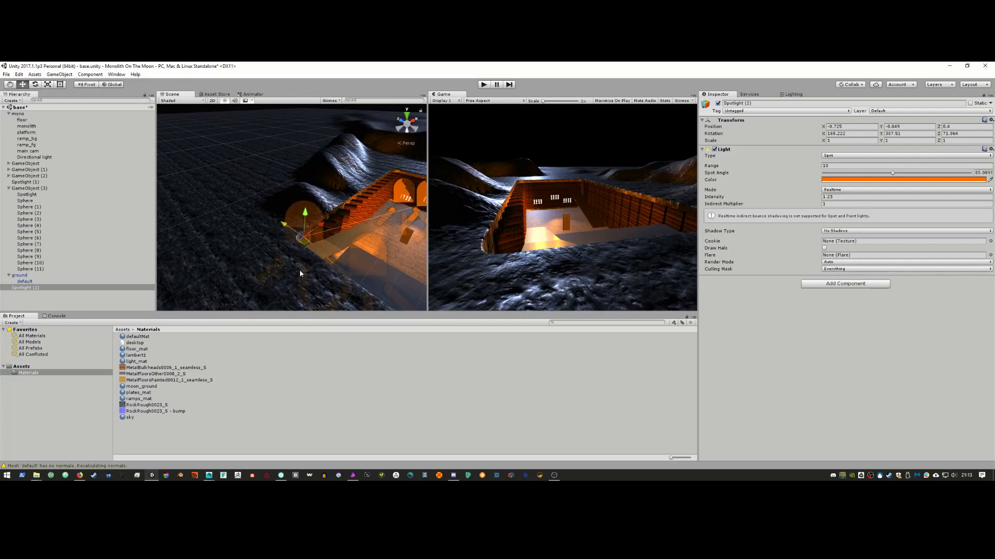
alt+drag(300, 269, 302, 249)
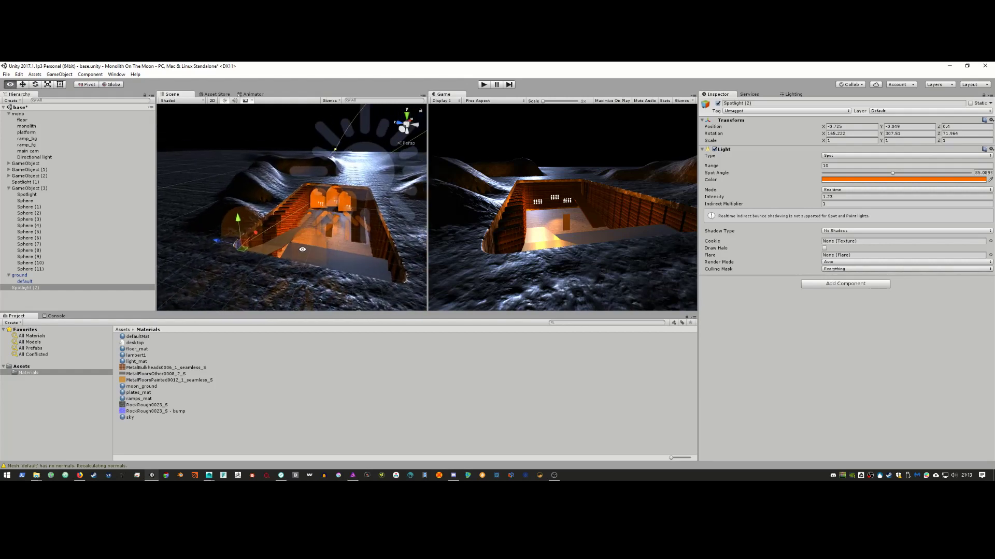
click(340, 241)
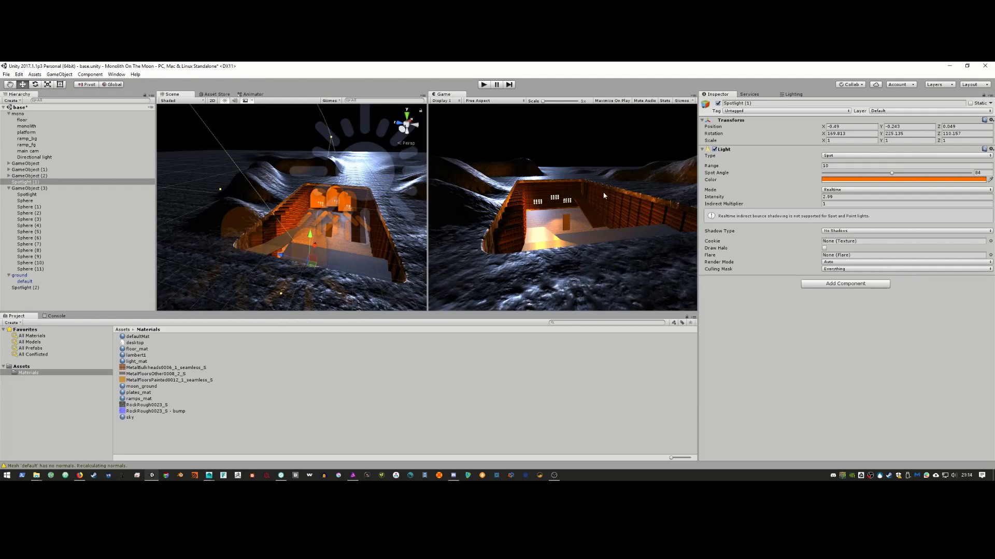
Step: Select the floor and give floor_mat a dark grey 262626 albedo, raising its metallic value
alt+drag(331, 231, 357, 266)
click(359, 267)
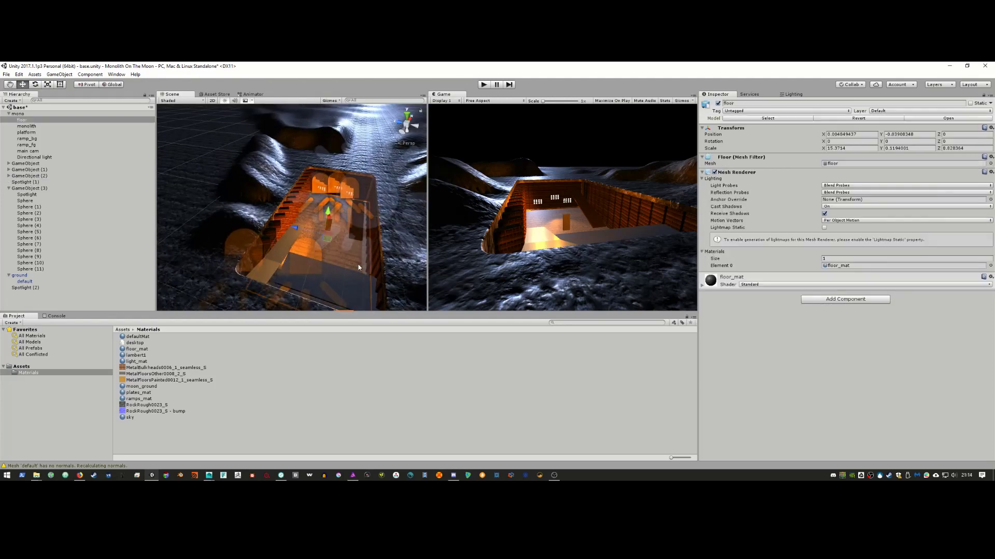
click(702, 286)
drag(821, 319, 994, 317)
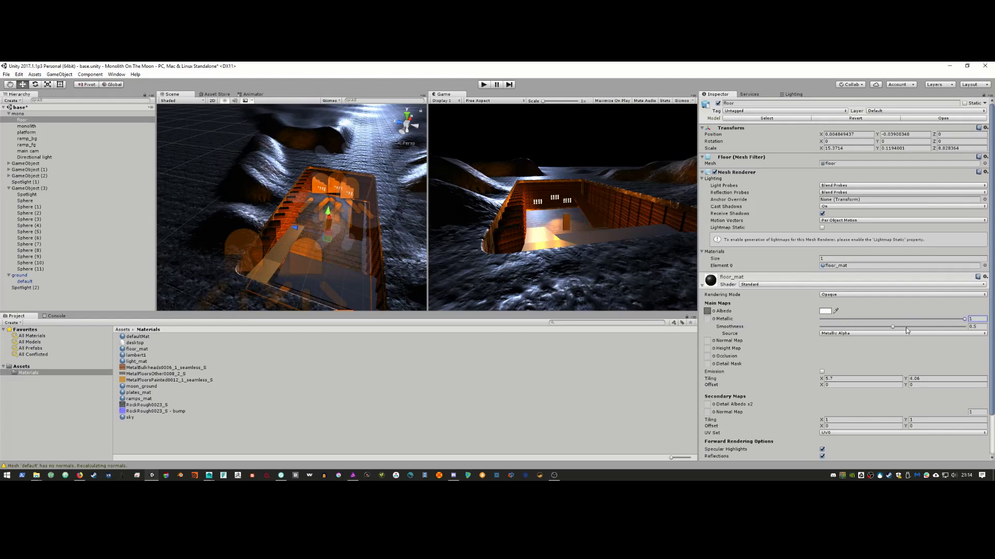
mouse_move(893, 327)
mouse_down()
mouse_move(921, 326)
mouse_move(886, 326)
mouse_up()
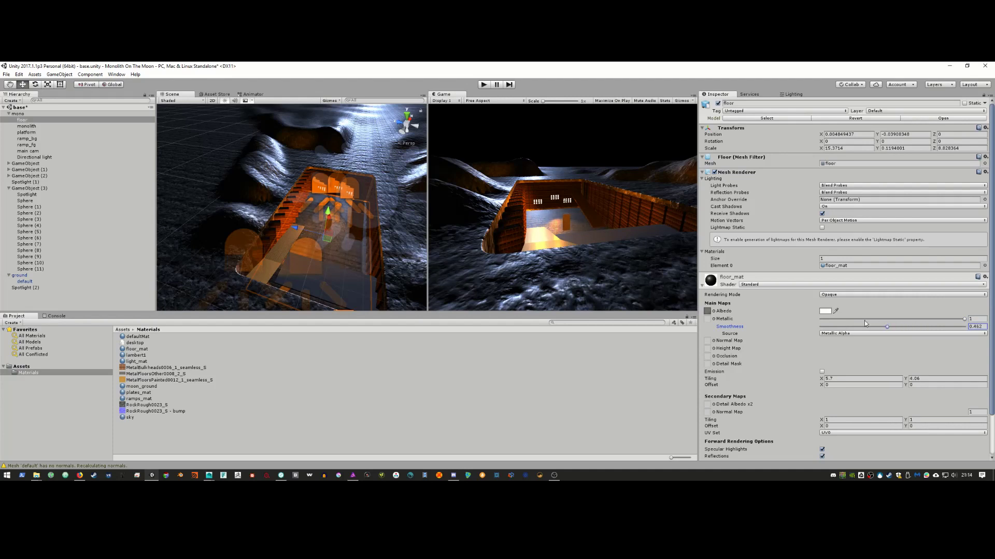
click(824, 312)
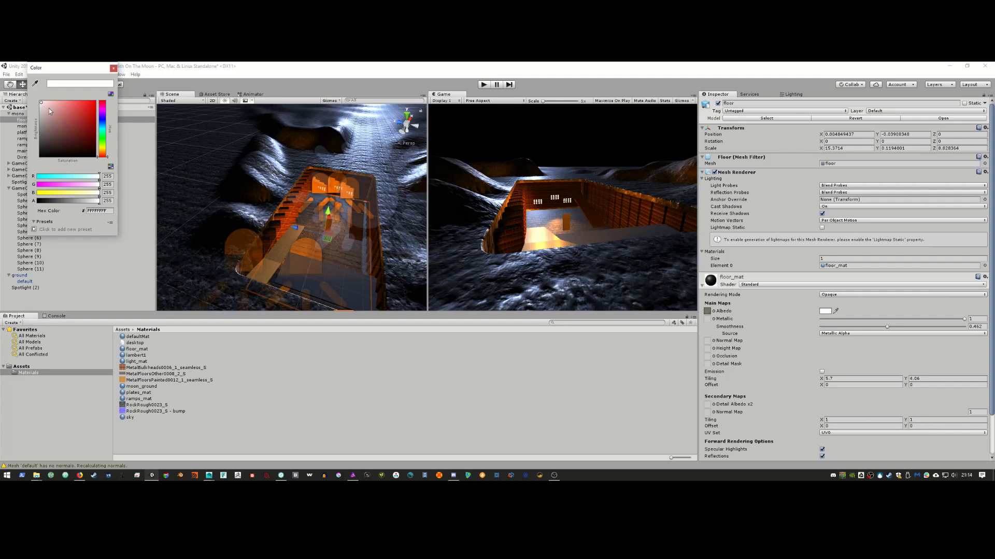
drag(48, 108, 22, 147)
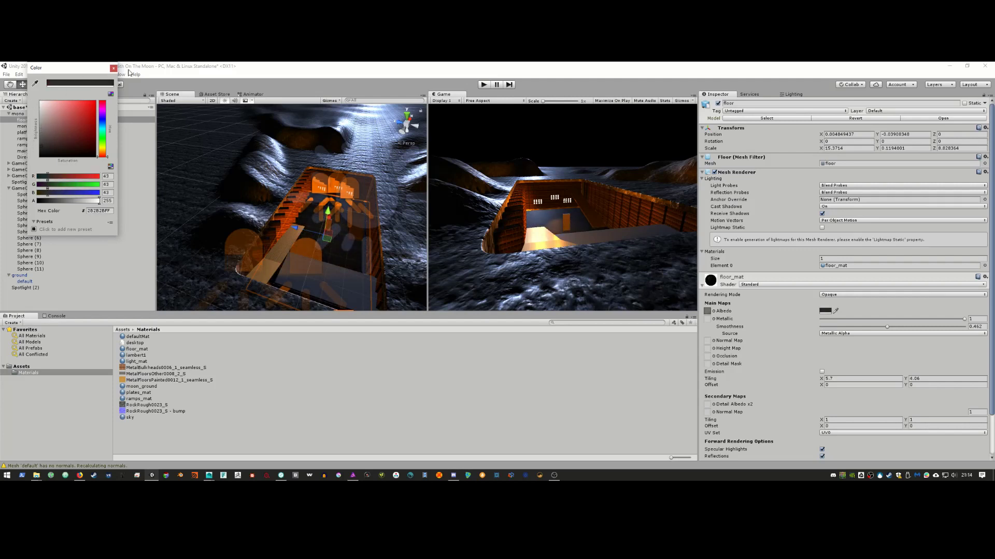
click(114, 68)
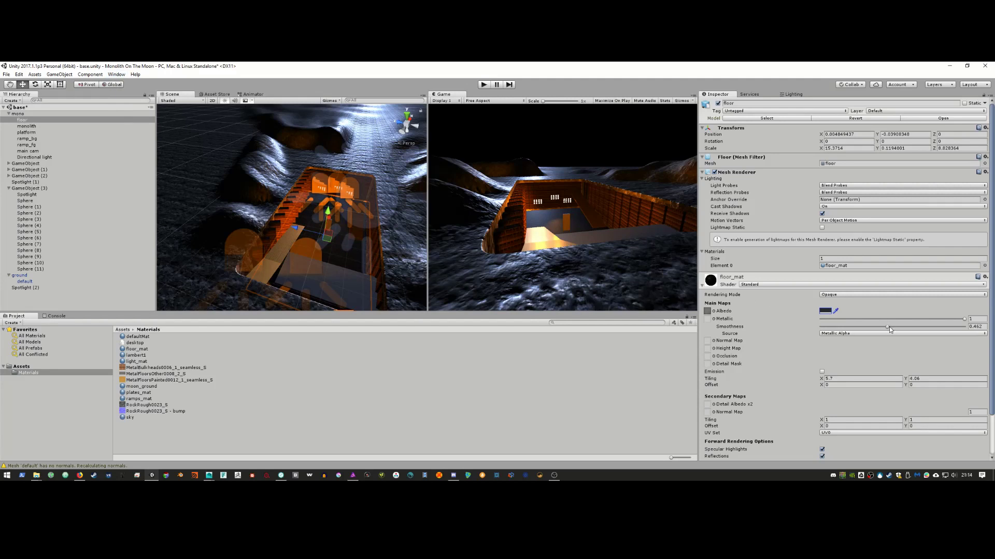
Step: Lower floor_mat's metallic near zero and smoothness to 0.37, then locate the MetalFloorsOther0008_2_S texture
drag(888, 327, 875, 328)
drag(882, 326, 884, 326)
mouse_move(964, 318)
mouse_down()
mouse_move(830, 319)
mouse_move(964, 319)
mouse_up()
mouse_move(884, 328)
mouse_down()
mouse_move(902, 327)
mouse_move(853, 327)
mouse_move(874, 326)
mouse_up()
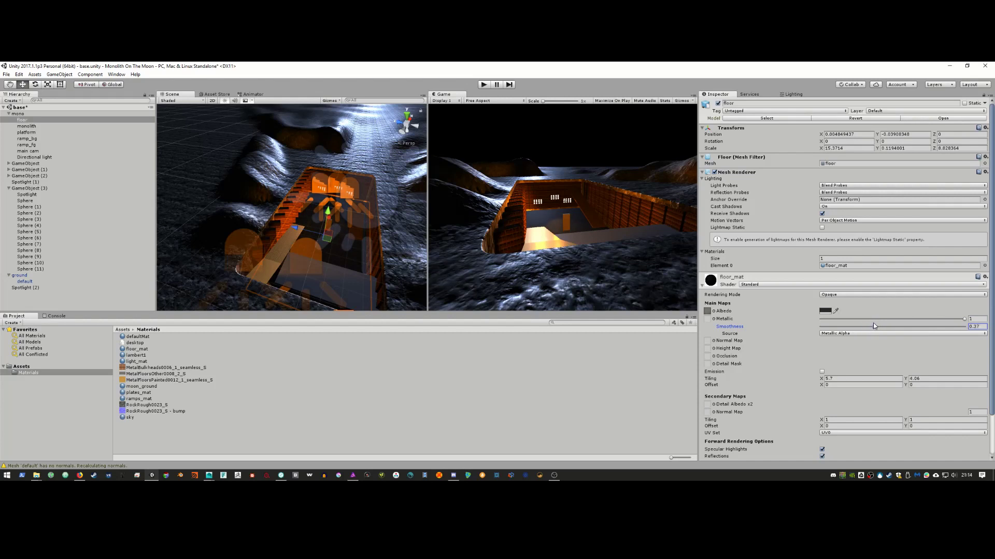
click(713, 312)
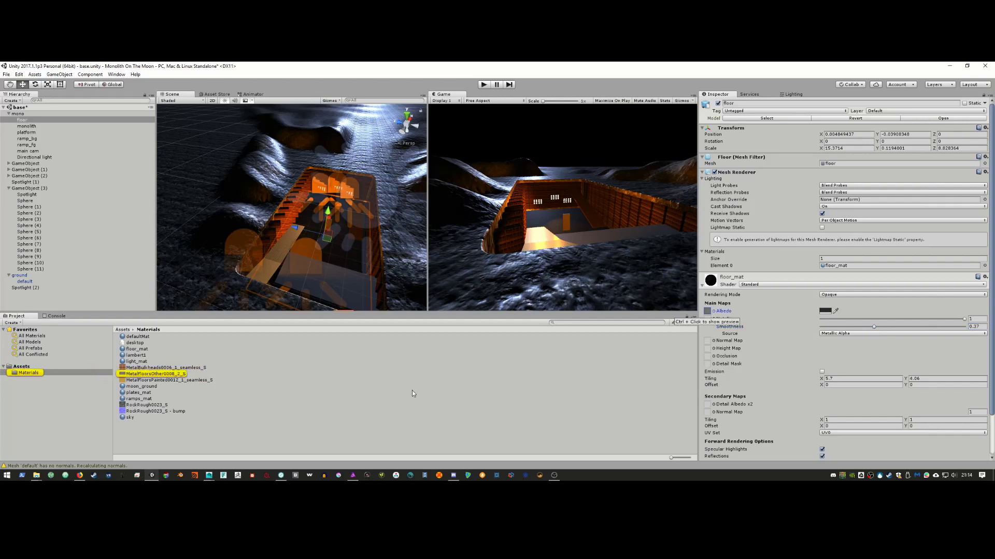
click(181, 374)
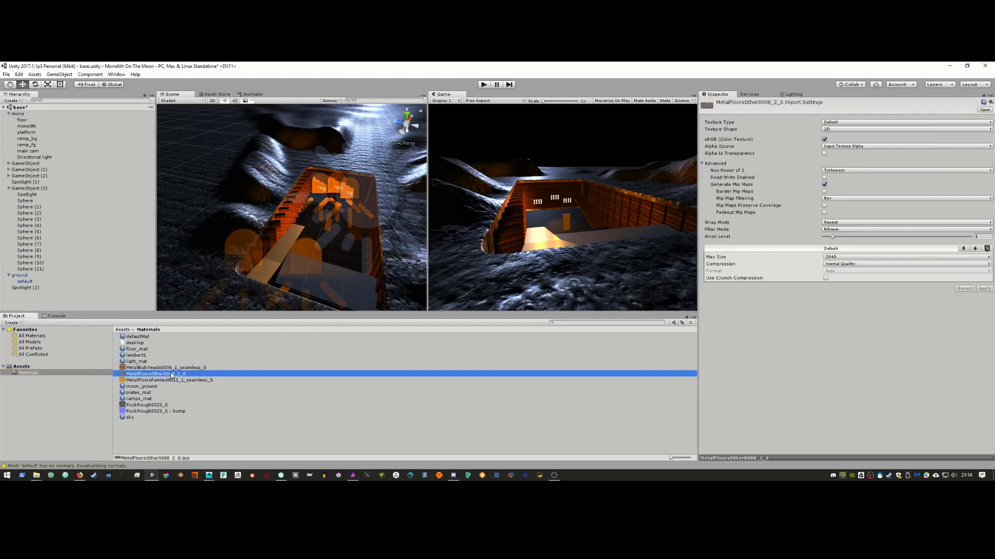
Step: Reveal the MetalFloorsOther0008_2_S texture in File Explorer and open the jpg
right_click(171, 374)
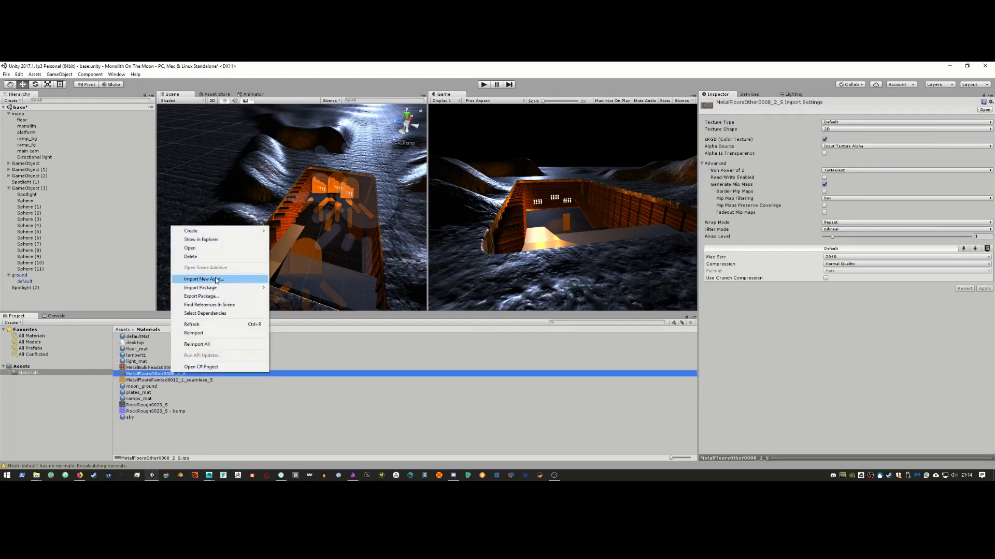
click(201, 240)
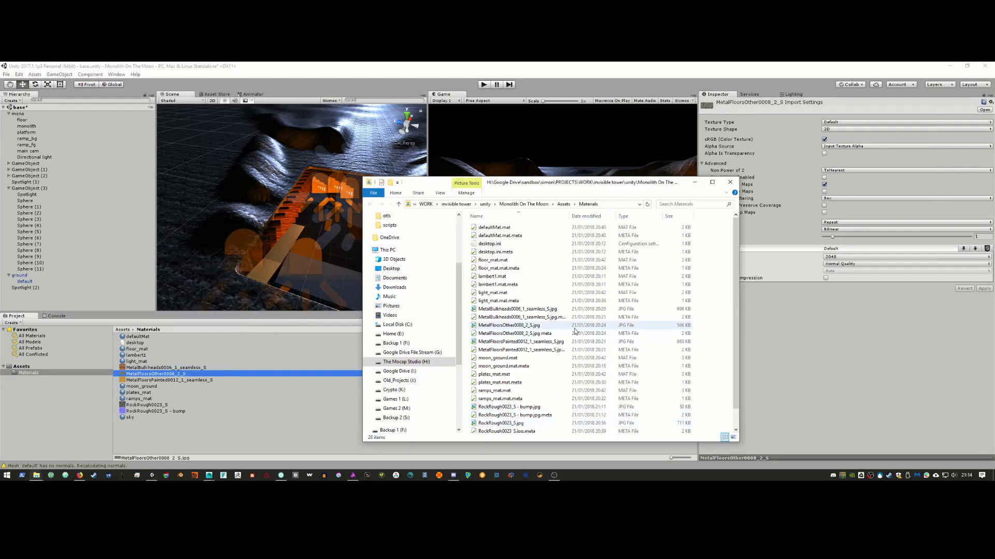
scroll(570, 344, down, 1)
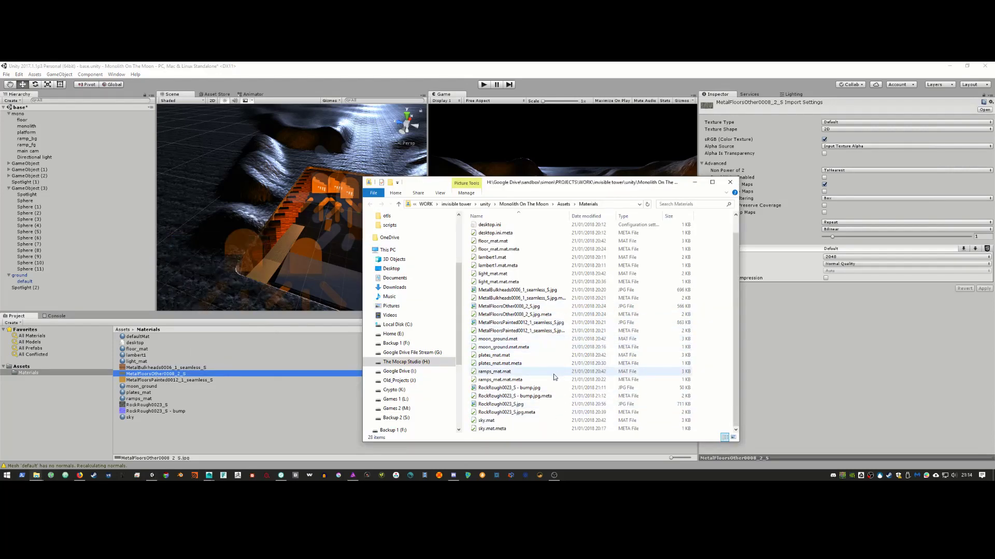
scroll(549, 377, up, 1)
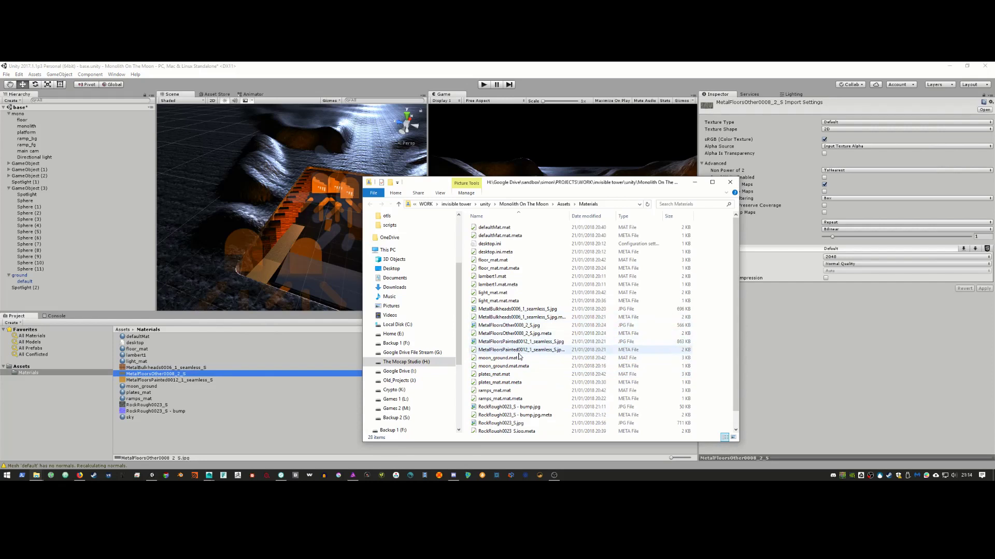
click(530, 326)
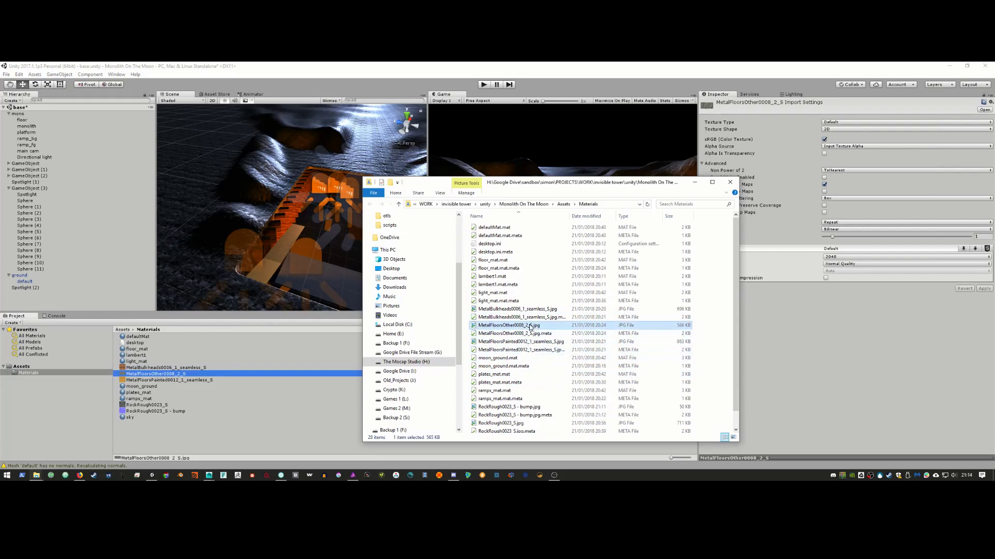
double_click(522, 326)
Step: Bring up Bitmap2Material and drag MetalFloorsOther0008_2_S.jpg from Explorer into its 2D view
right_click(523, 326)
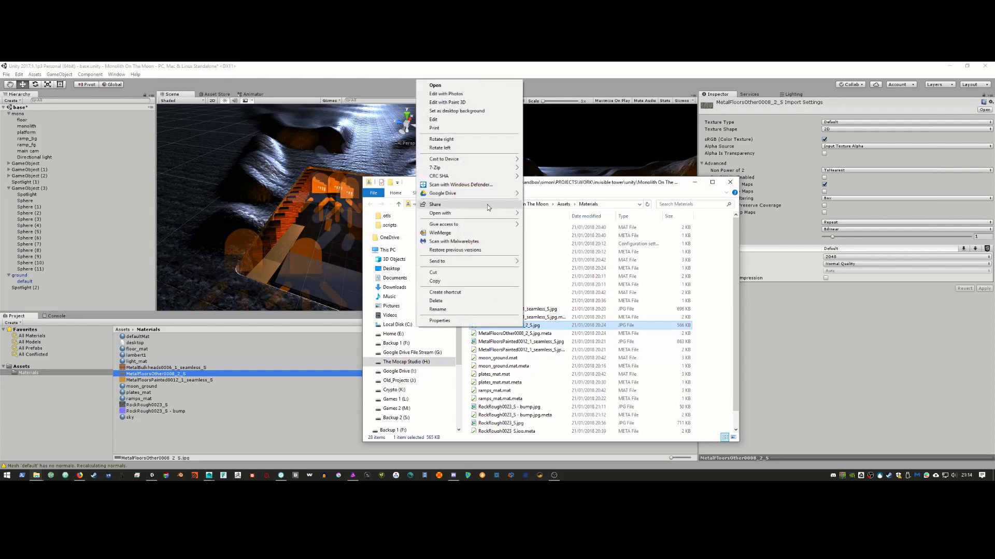
mouse_move(487, 214)
click(366, 215)
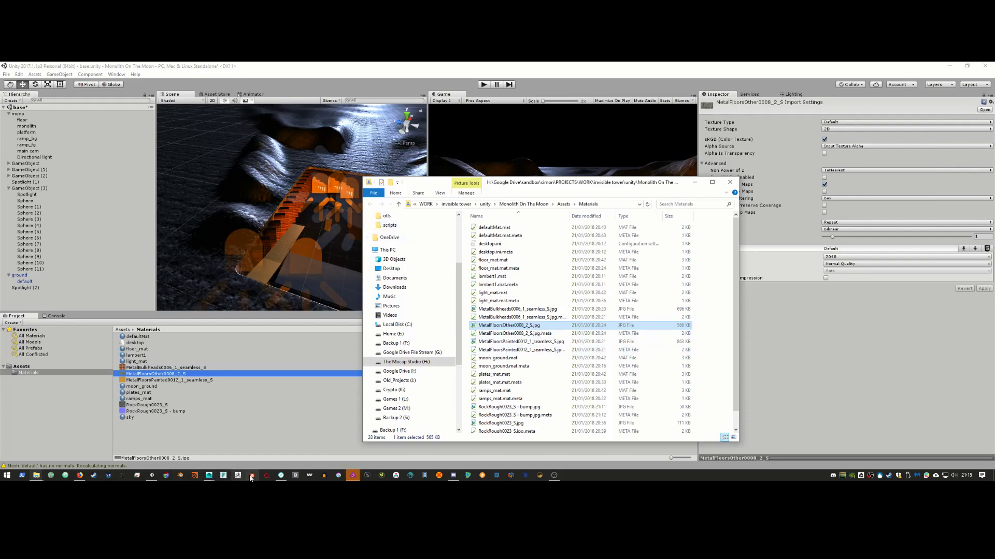
click(281, 475)
key(alt+Tab)
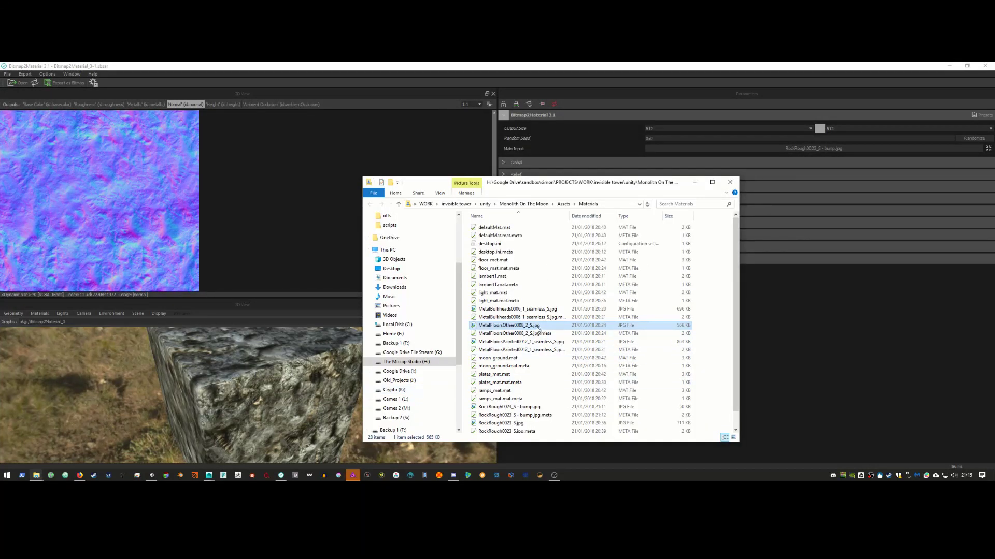
drag(537, 329, 210, 195)
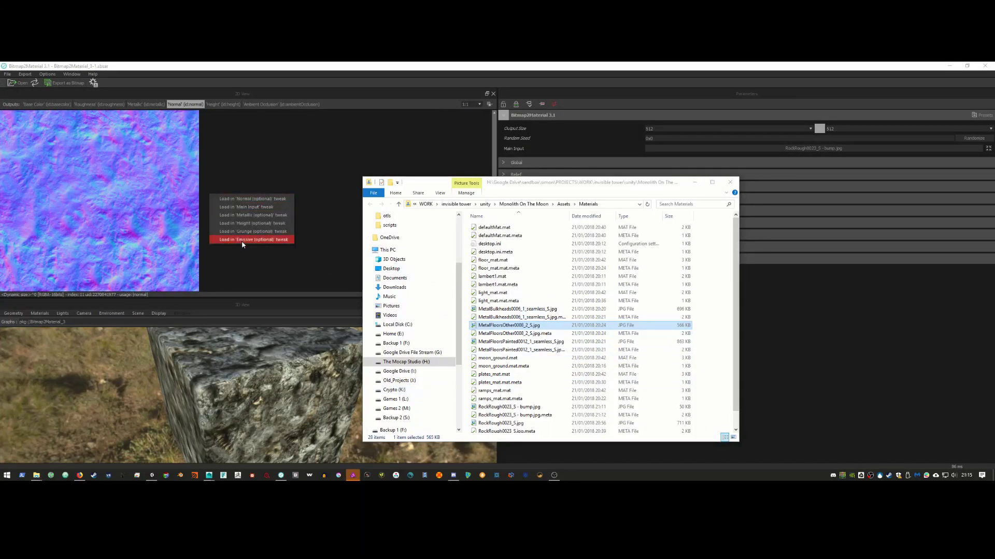
Step: Load the metal floor texture as main input and save its normal map as MetalFloorsOther0008_2_S_normal.jpg
click(256, 208)
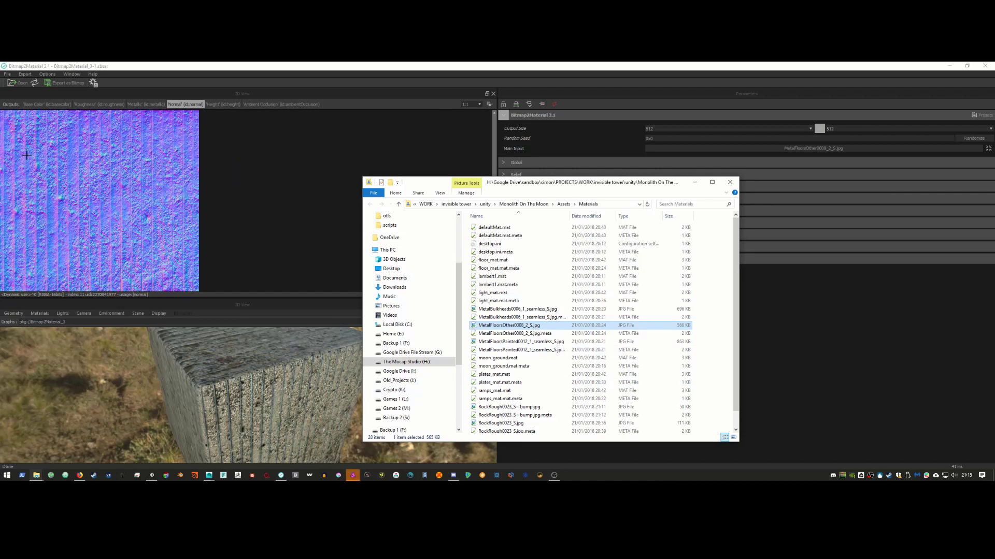
click(7, 74)
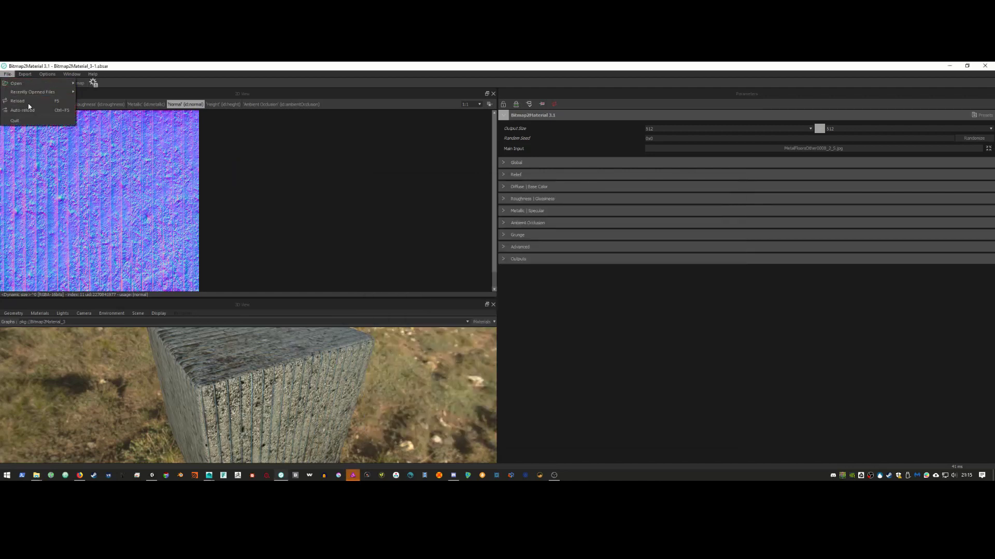
click(11, 76)
right_click(74, 158)
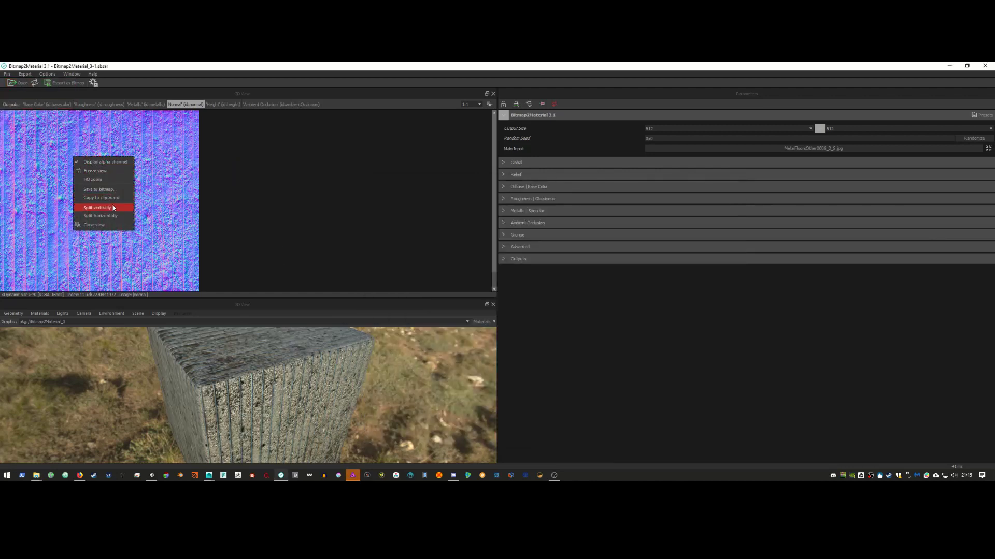
click(118, 191)
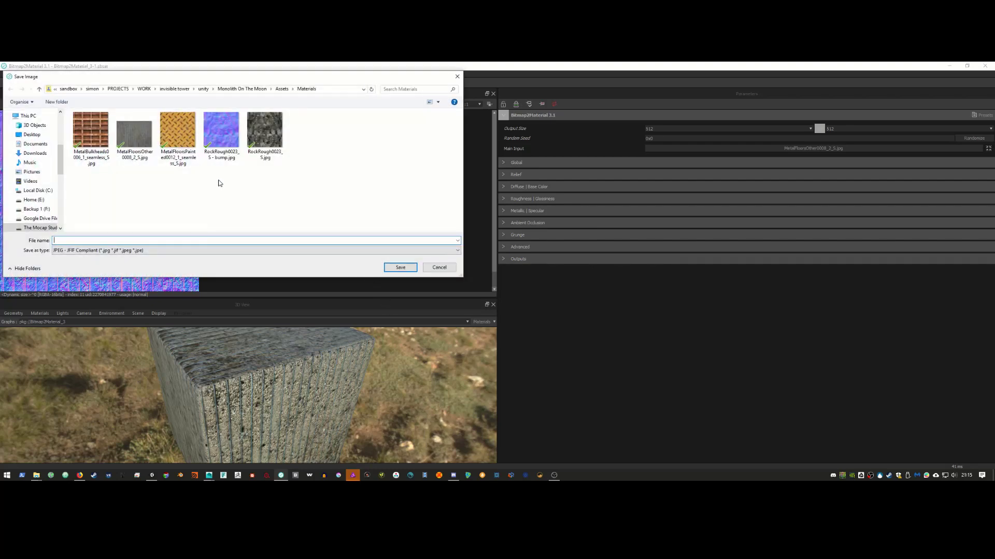
click(133, 136)
double_click(128, 240)
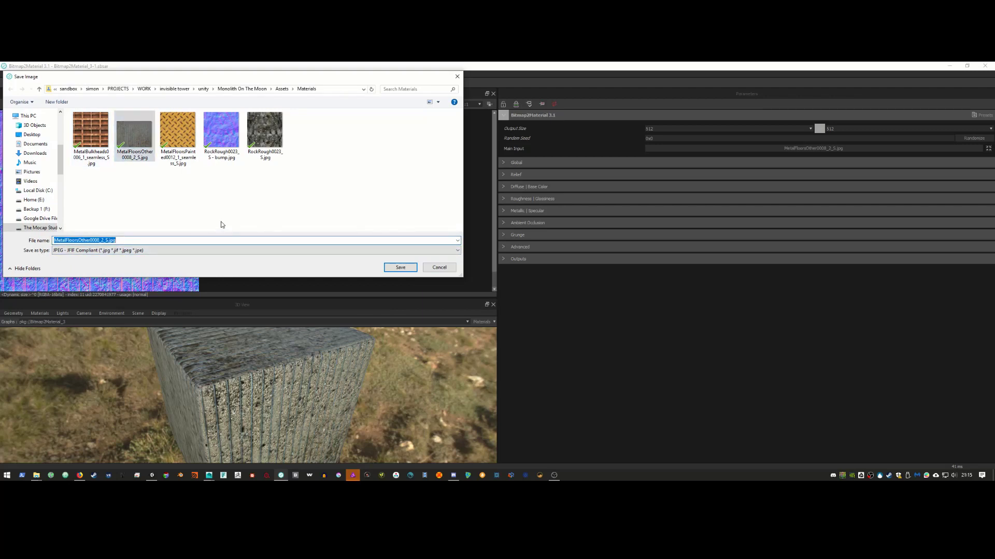
key(ctrl+Left)
text(_normal)
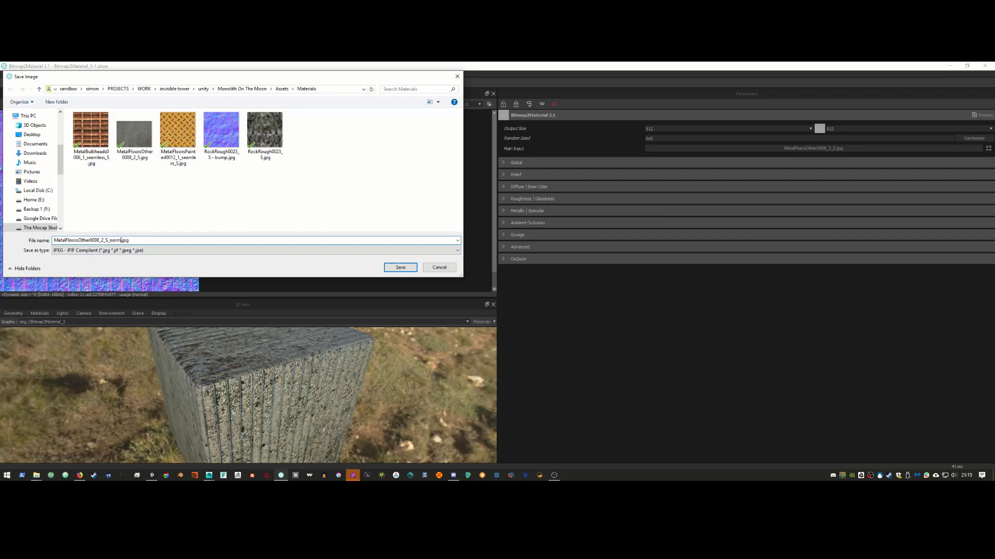
key(Return)
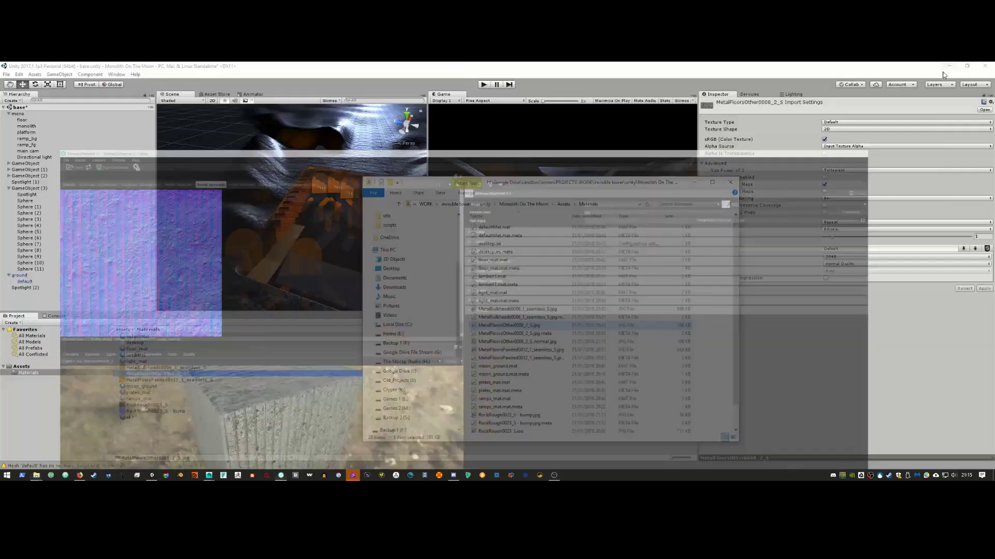
click(984, 65)
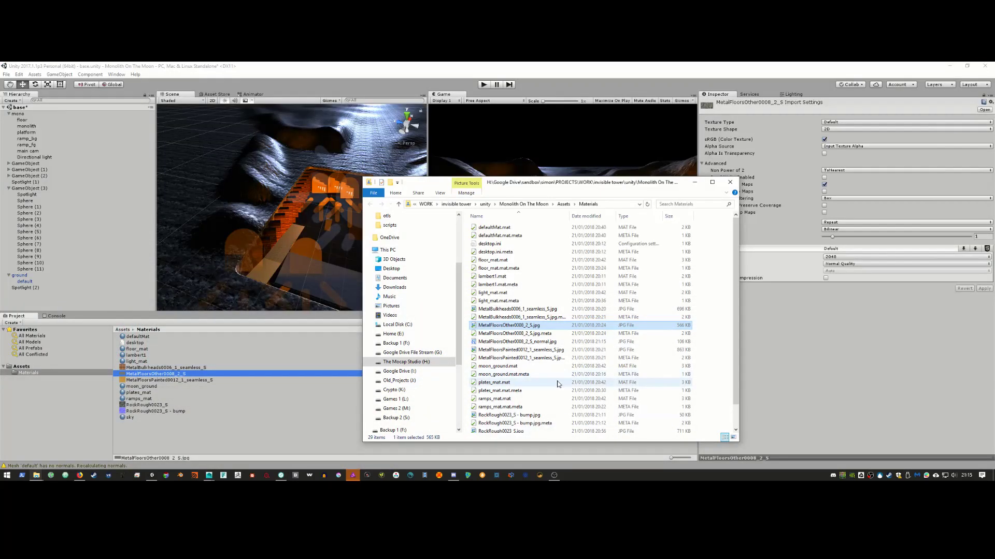
Step: Assign MetalFloorsOther0008_2_S_normal to floor_mat's Normal Map slot and mark it as a normal map
click(558, 341)
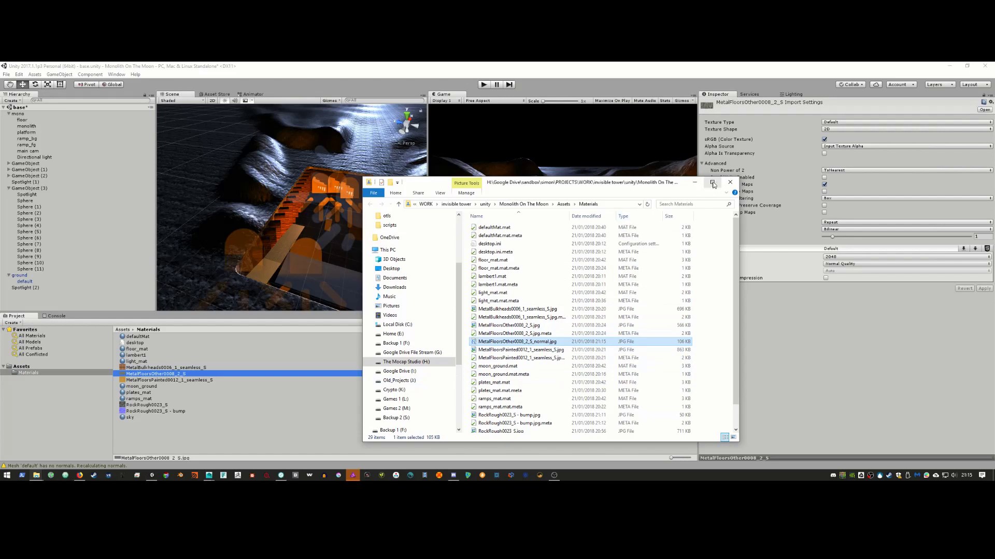
click(694, 182)
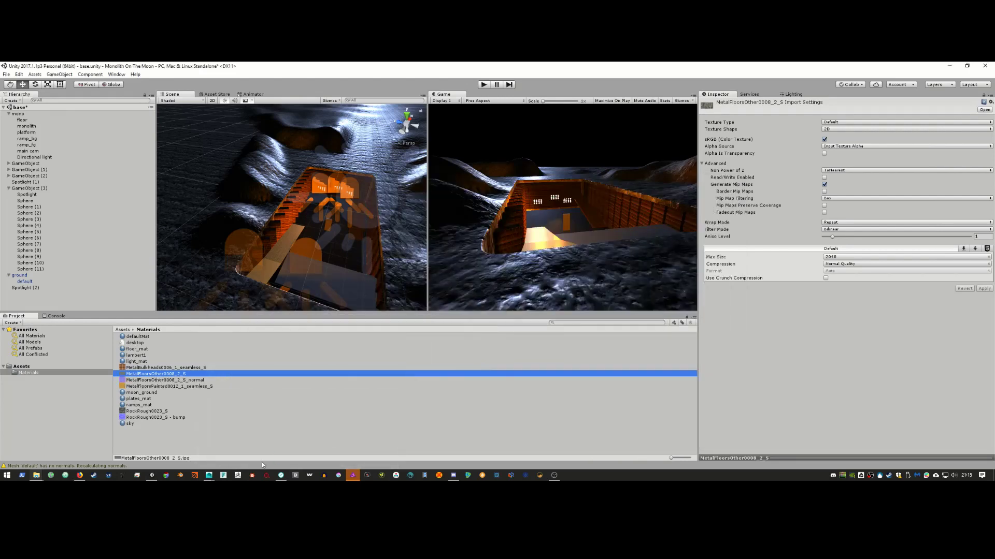
click(202, 381)
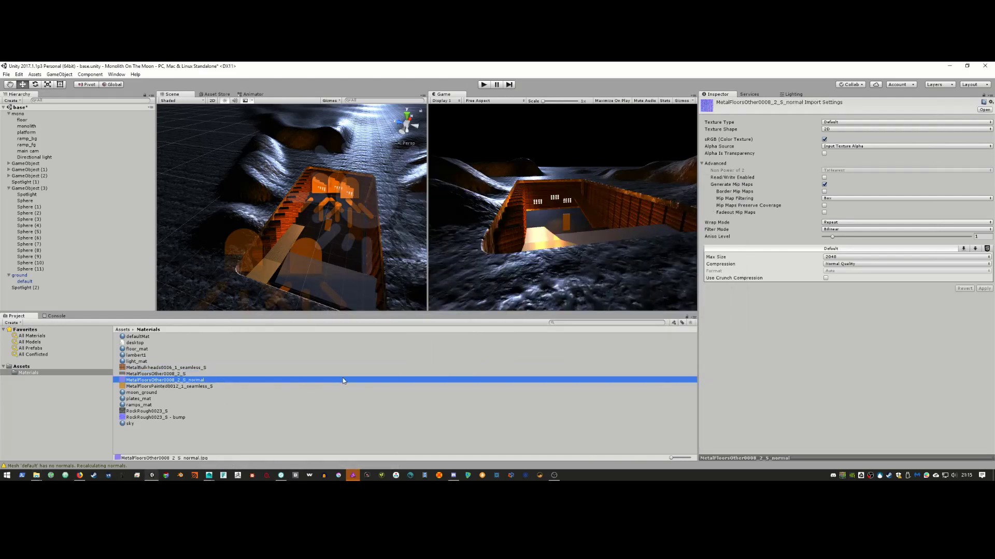
click(545, 219)
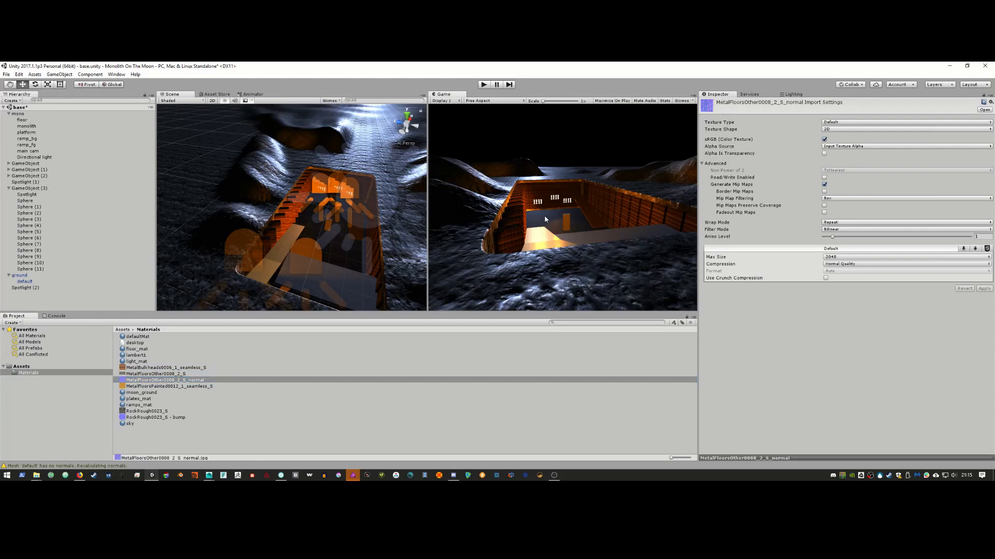
click(341, 255)
click(343, 255)
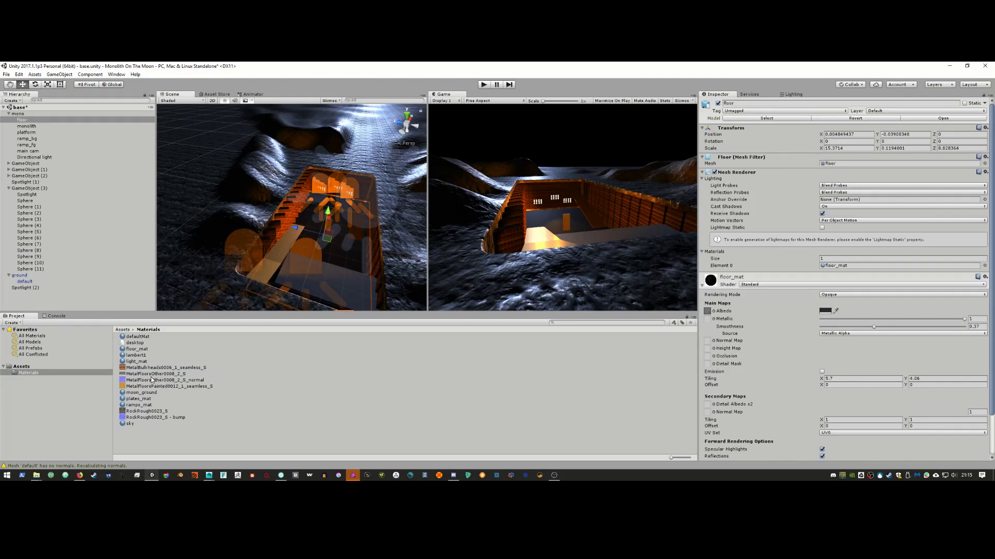
drag(152, 380, 707, 342)
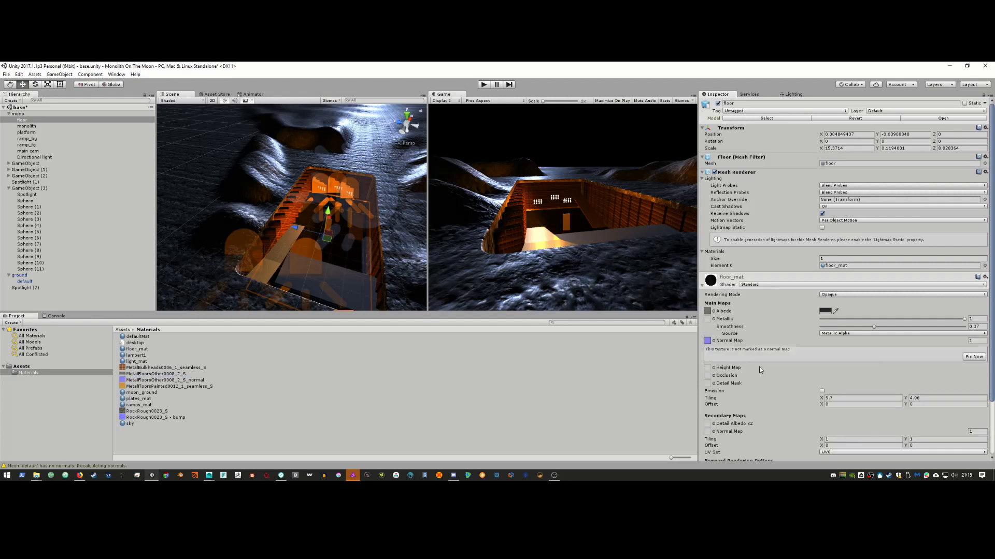
click(974, 357)
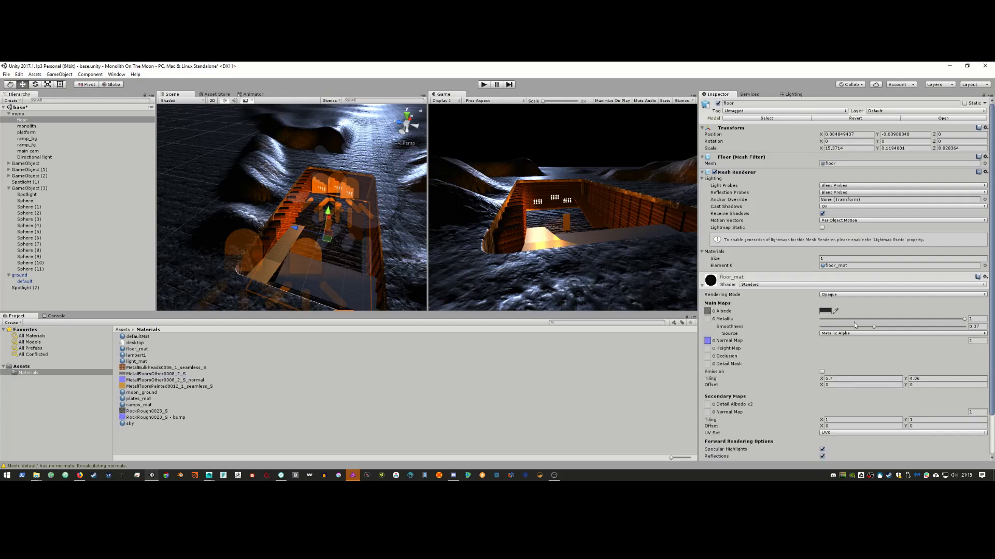
Step: Lower floor_mat's metallic, set normal strength to -0.16 and X tiling to 2.03
drag(957, 318, 890, 320)
drag(952, 343, 940, 345)
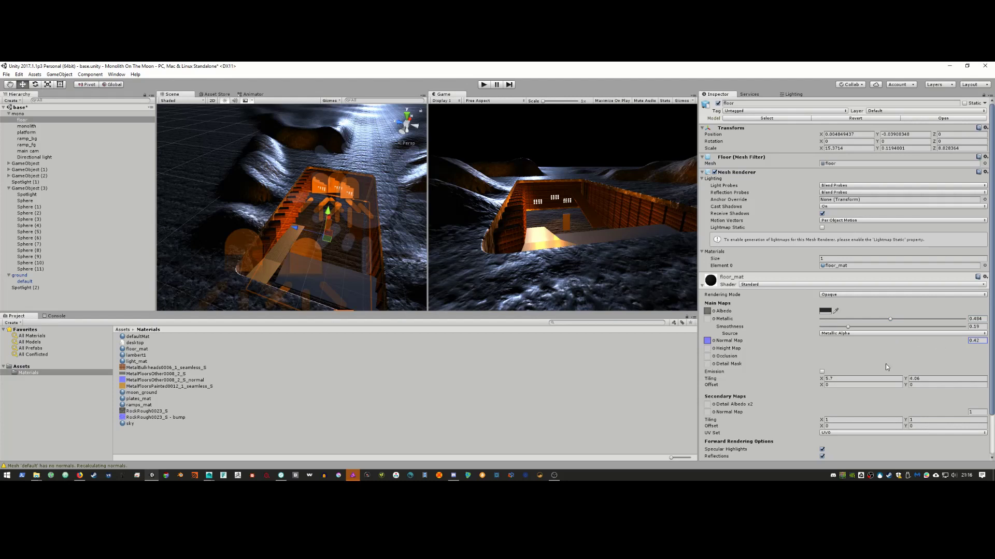
drag(821, 380, 787, 387)
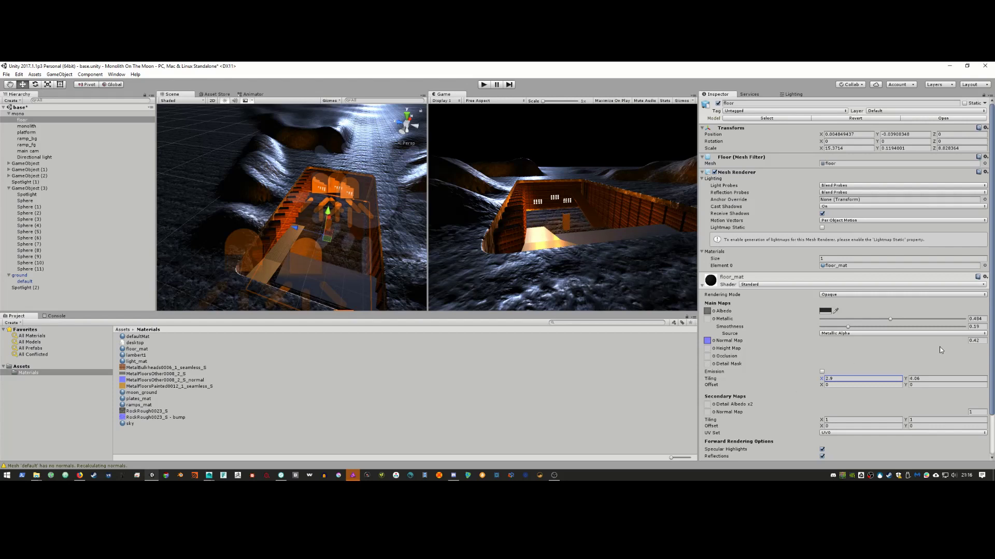
drag(960, 341, 956, 344)
drag(821, 380, 809, 383)
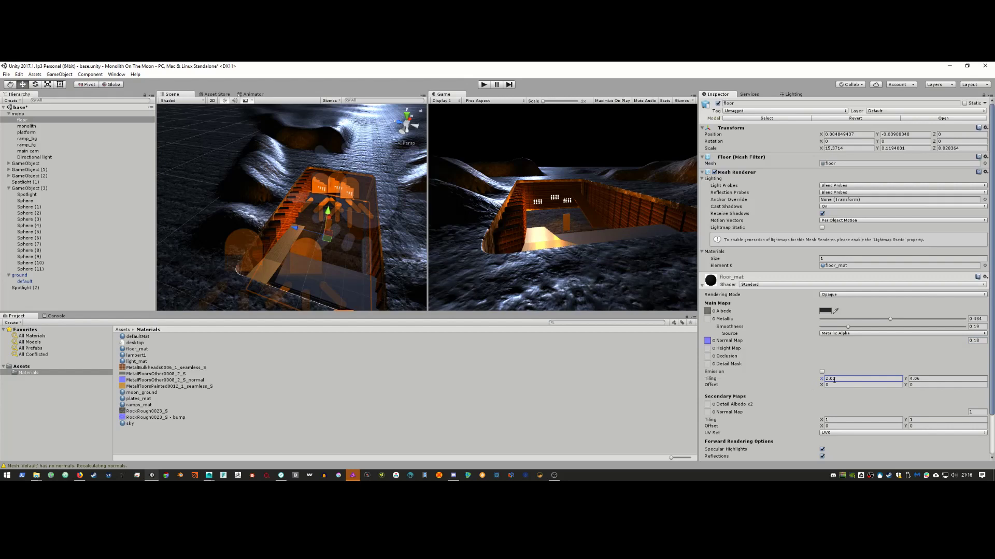
alt+drag(261, 257, 334, 254)
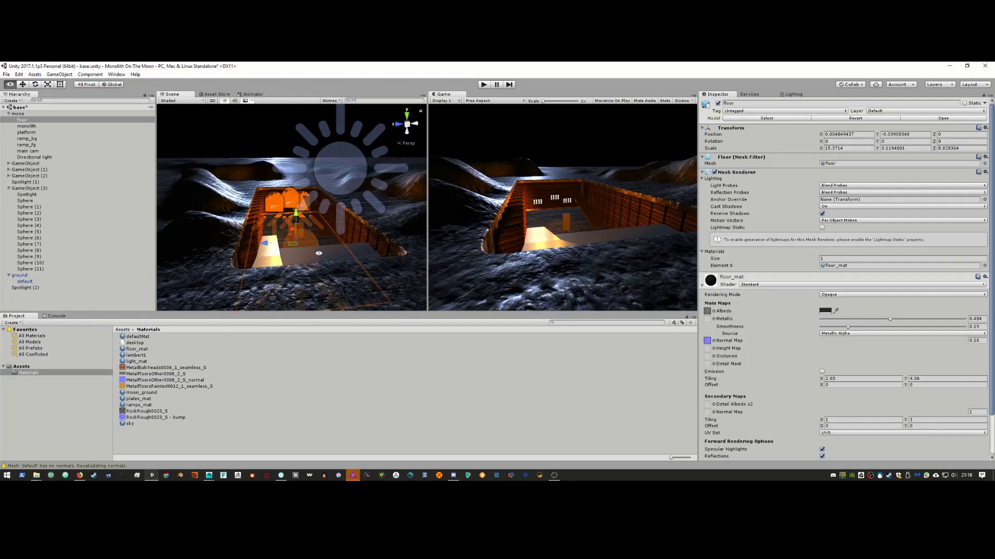
Step: Create a new 3D Sphere and scale it down to a small orb of about 0.047
key(alt+Tab)
key(alt+Tab)
key(alt+Tab)
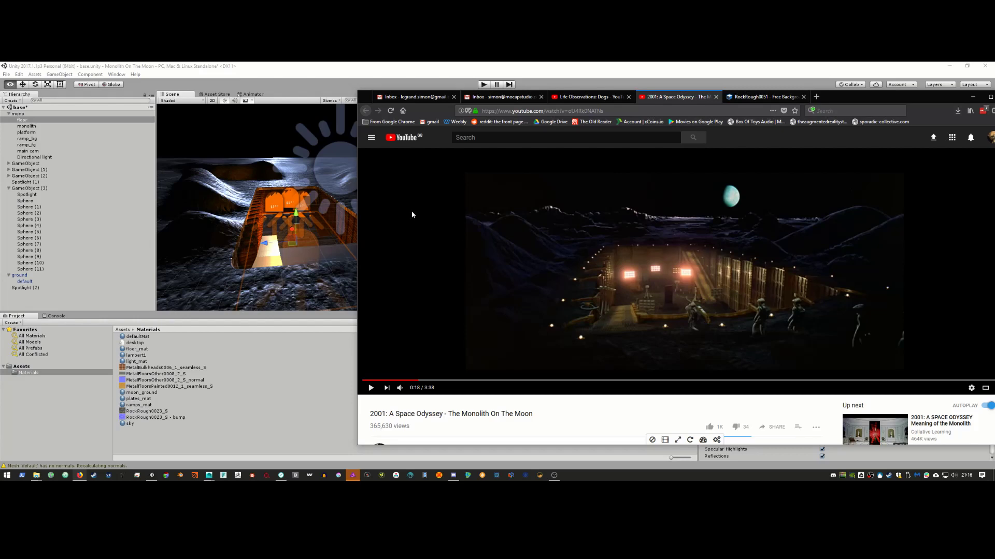
click(275, 73)
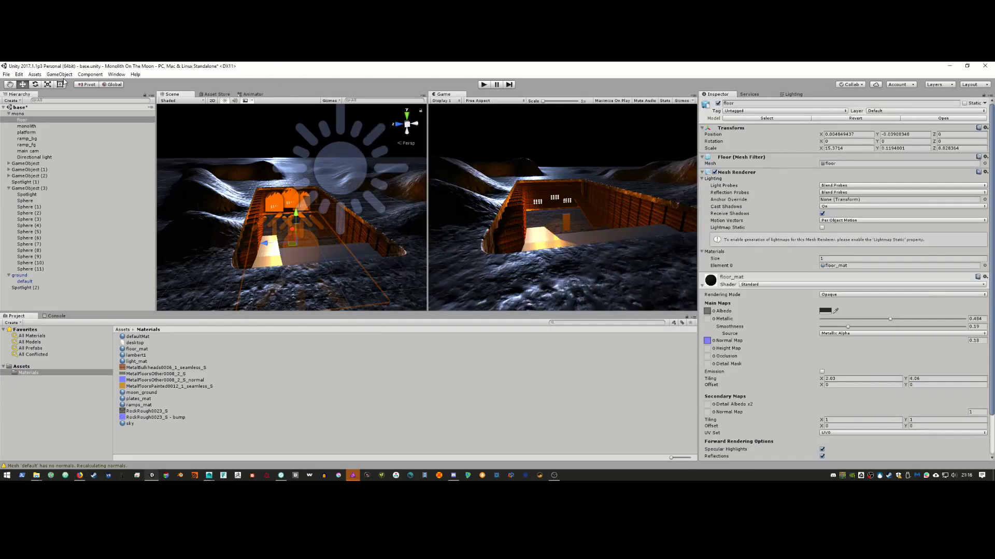
click(60, 75)
mouse_move(67, 100)
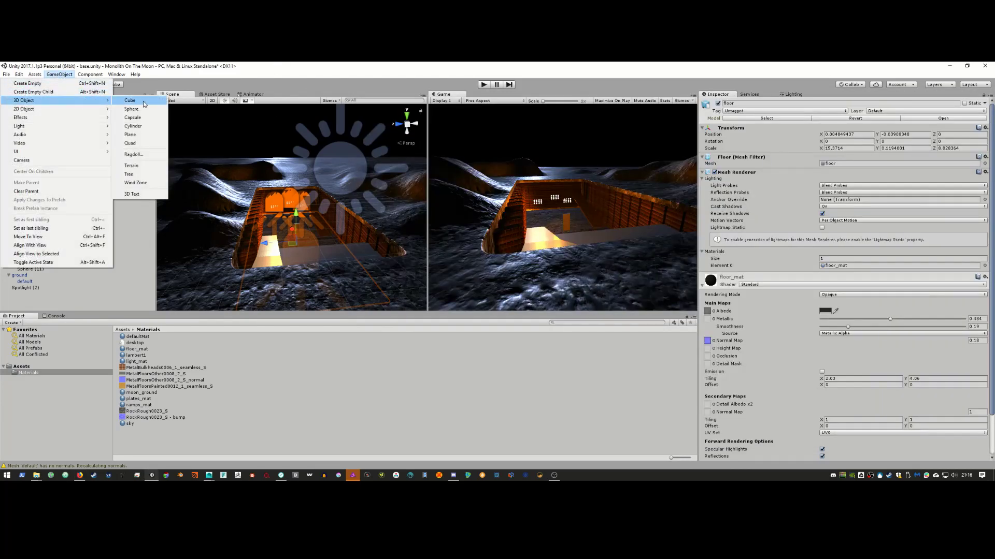
click(136, 109)
key(f)
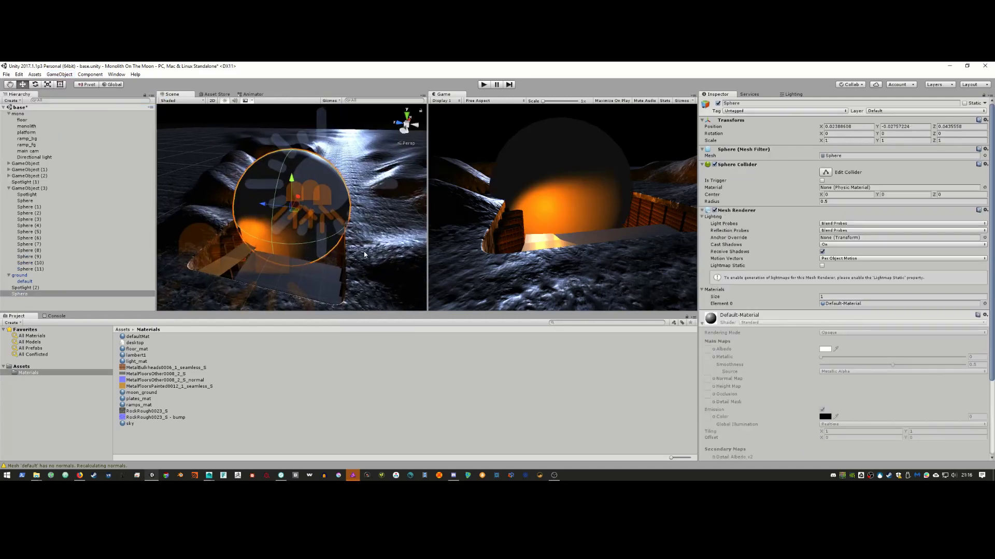
key(r)
drag(293, 207, 266, 231)
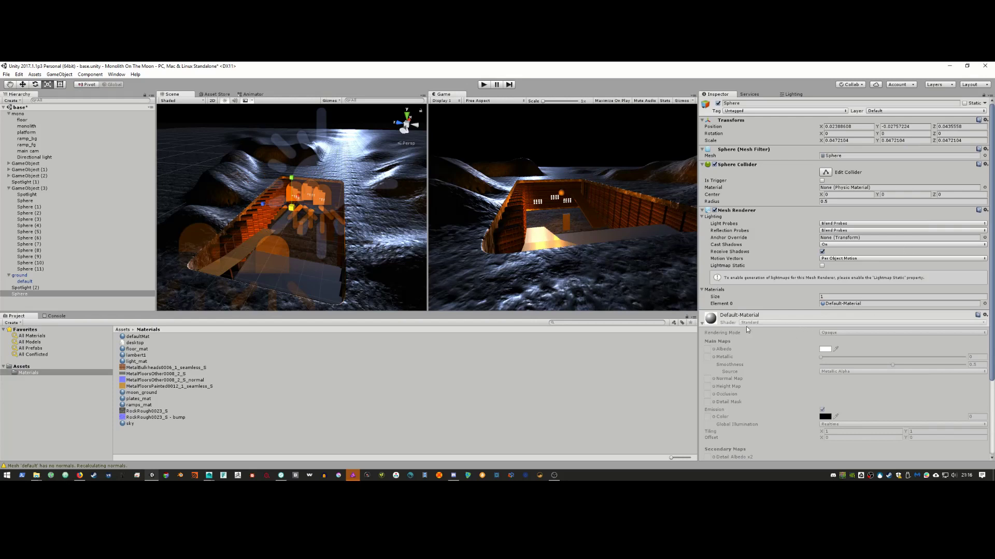
Step: Assign the unlit light_mat material to the sphere so it glows white
scroll(747, 329, down, 3)
click(985, 258)
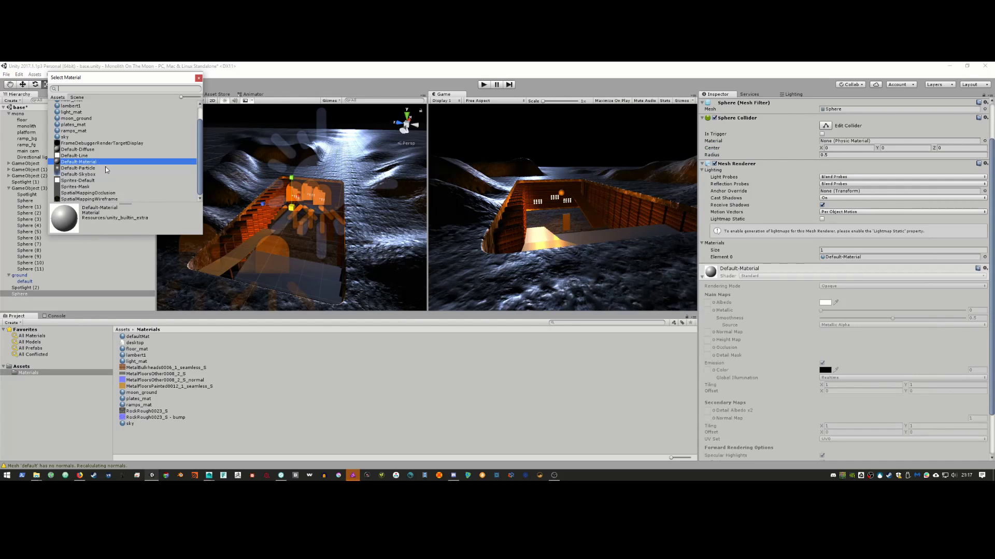
scroll(114, 182, up, 1)
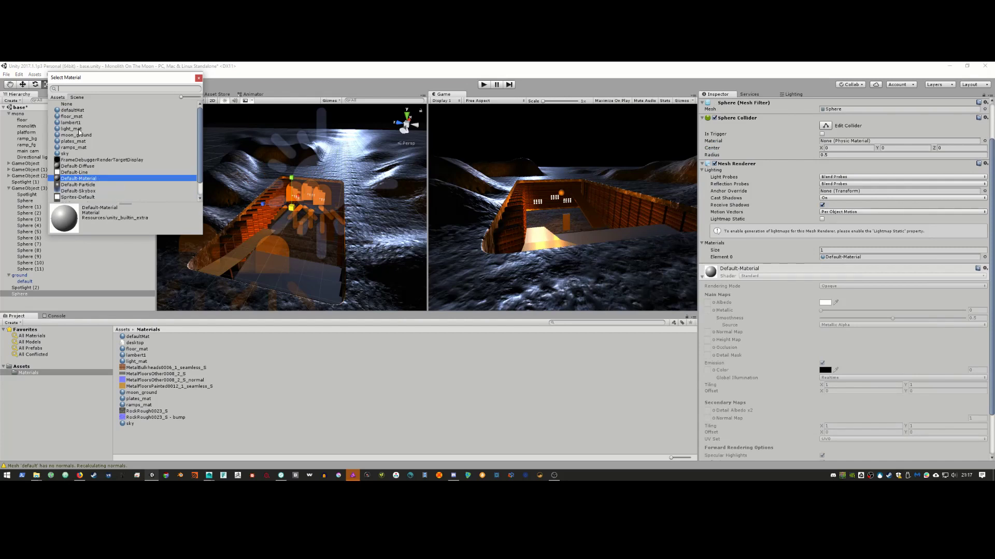
click(89, 128)
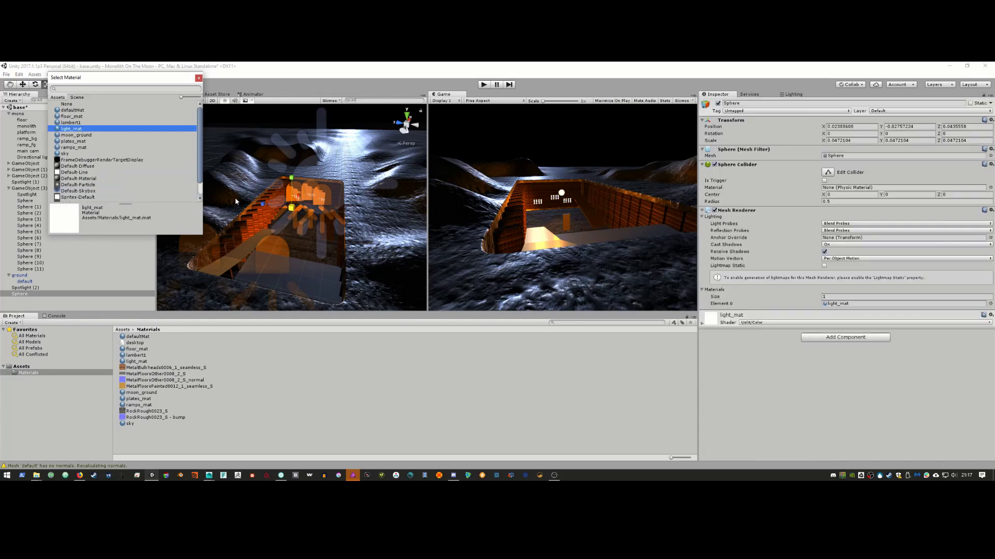
click(198, 77)
alt+drag(298, 205, 308, 230)
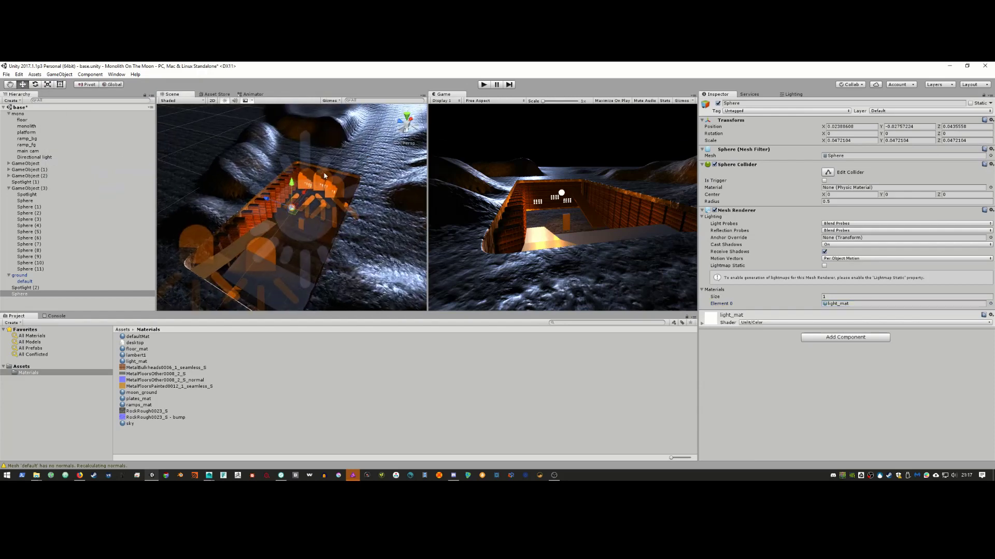
Step: Move the light sphere to the trench edge and shrink it to about 0.0075
drag(268, 197, 284, 216)
key(alt+Tab)
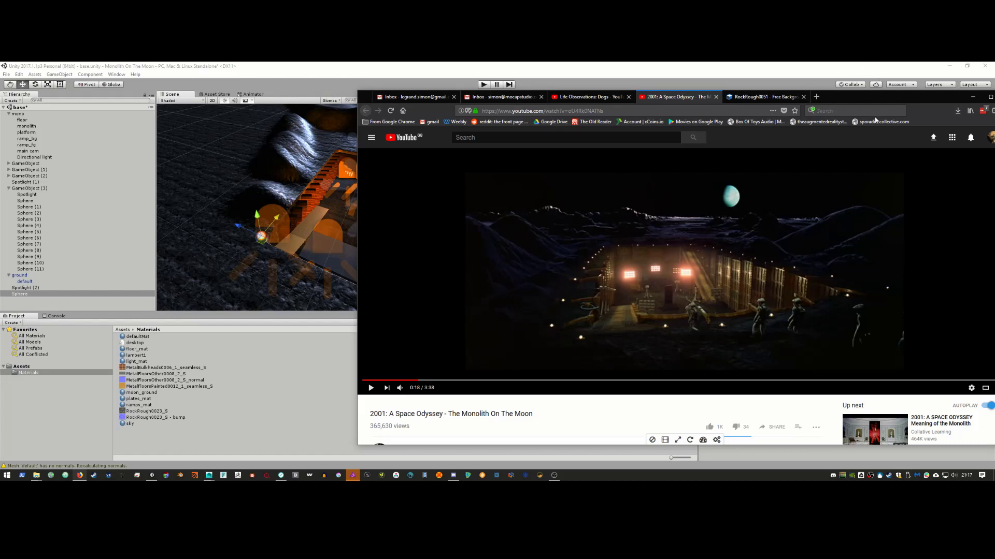
click(972, 97)
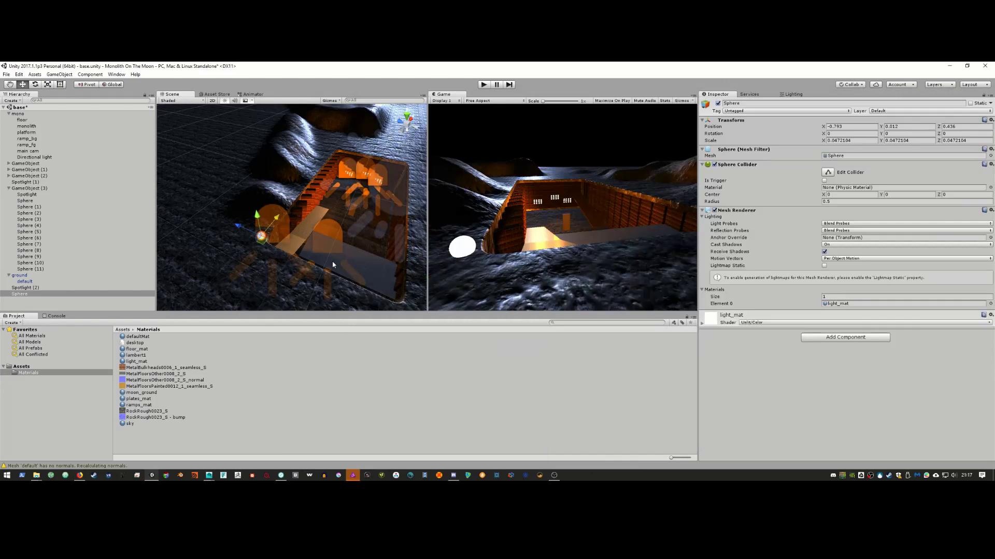
key(r)
drag(262, 237, 244, 258)
key(w)
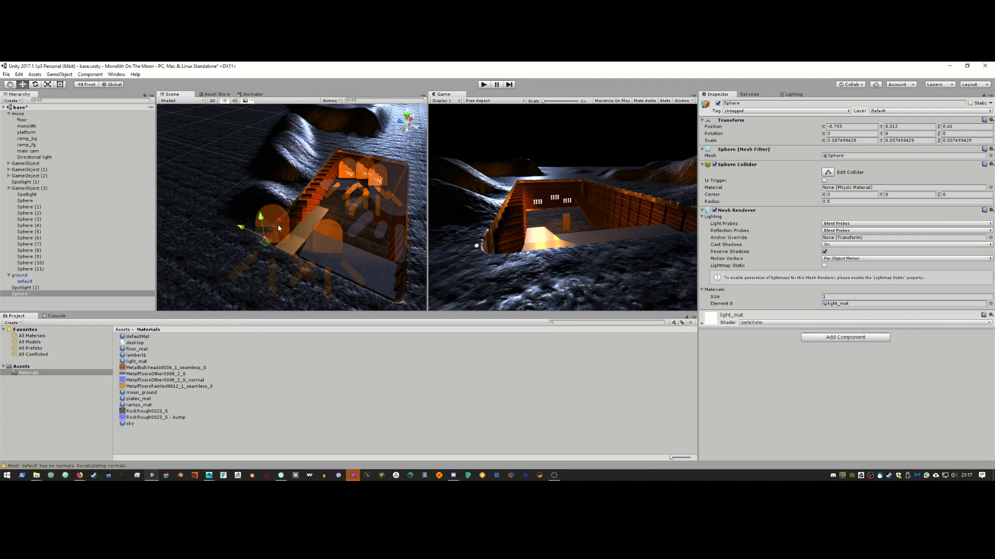
Step: Duplicate the sphere along the trench rim up to Sphere (12) and select the whole row
key(ctrl+d)
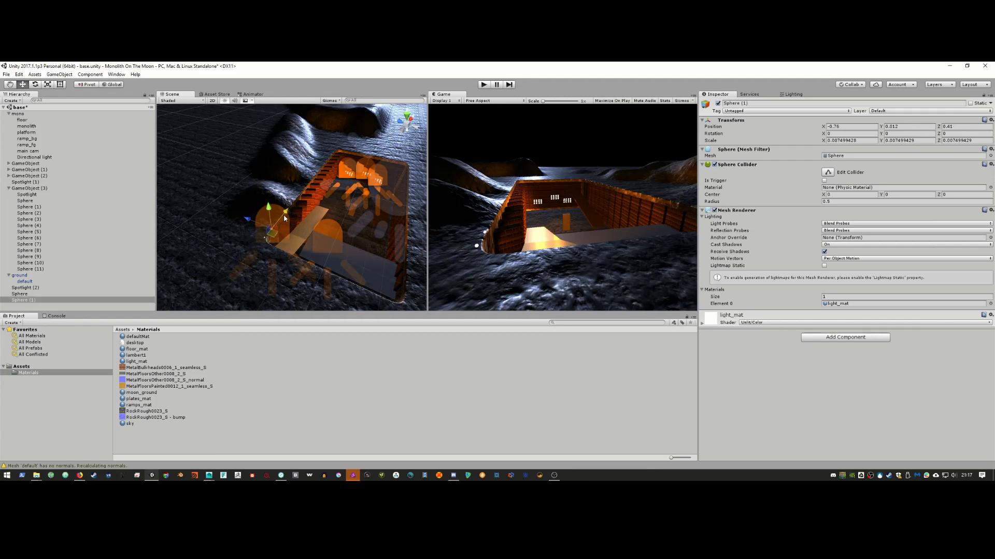
drag(284, 218, 290, 210)
key(ctrl+d)
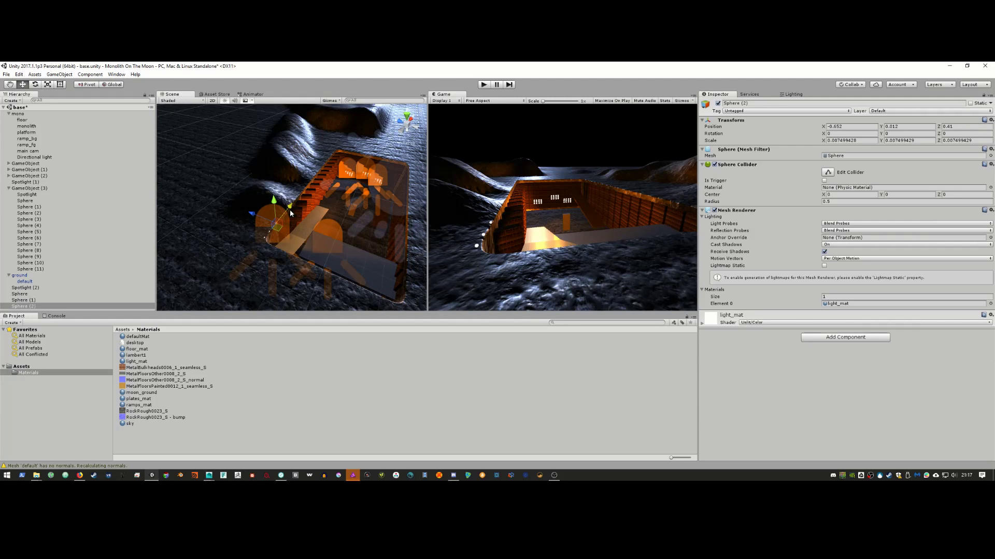
key(ctrl+d)
drag(290, 209, 343, 148)
key(ctrl+d)
key(ctrl+d)
key(ctrl+d)
key(ctrl+d)
key(ctrl+d)
key(ctrl+d)
key(ctrl+d)
key(ctrl+d)
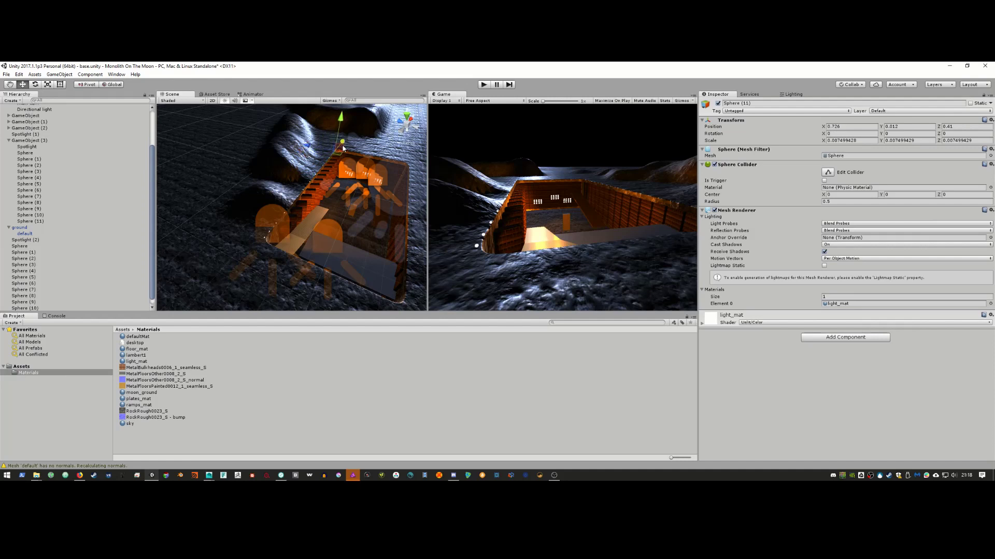
key(ctrl+d)
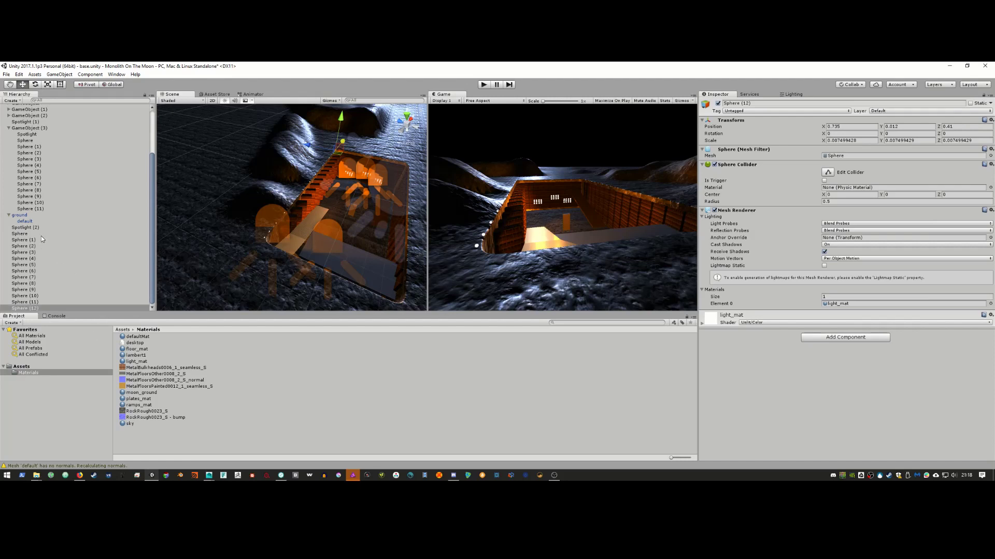
click(42, 235)
shift+click(45, 308)
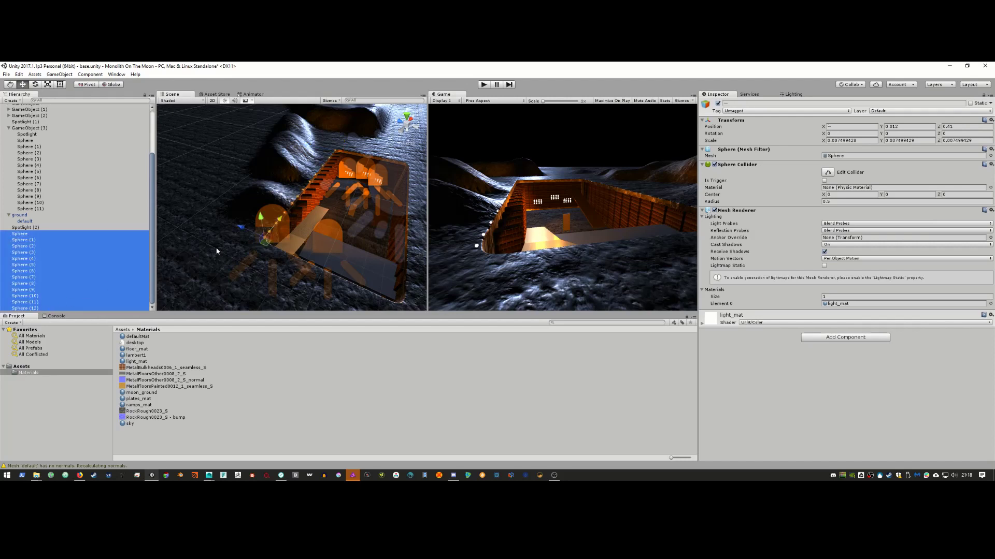
Step: Duplicate the sphere row onto the trench's opposite side and add copies around its end, up to Sphere (34)
key(ctrl+d)
drag(275, 193, 319, 246)
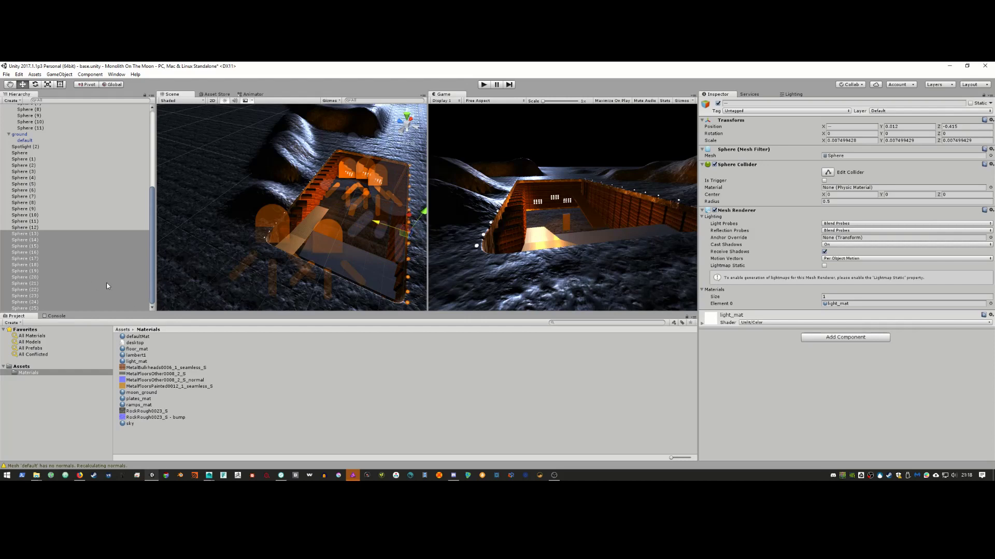
click(74, 234)
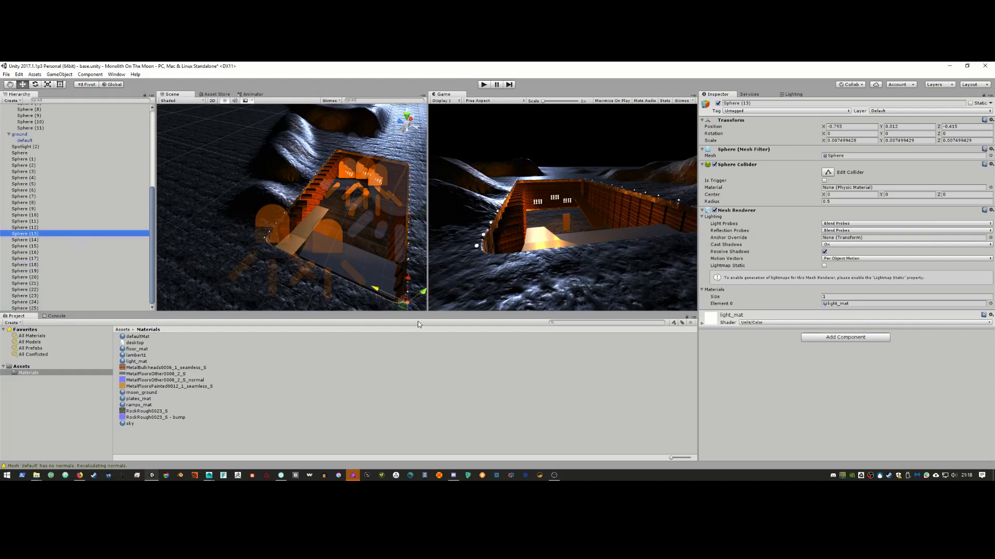
key(ctrl+d)
alt+drag(361, 288, 204, 196)
key(ctrl+d)
key(ctrl+d)
key(ctrl+d)
key(ctrl+d)
key(ctrl+d)
key(ctrl+d)
key(ctrl+d)
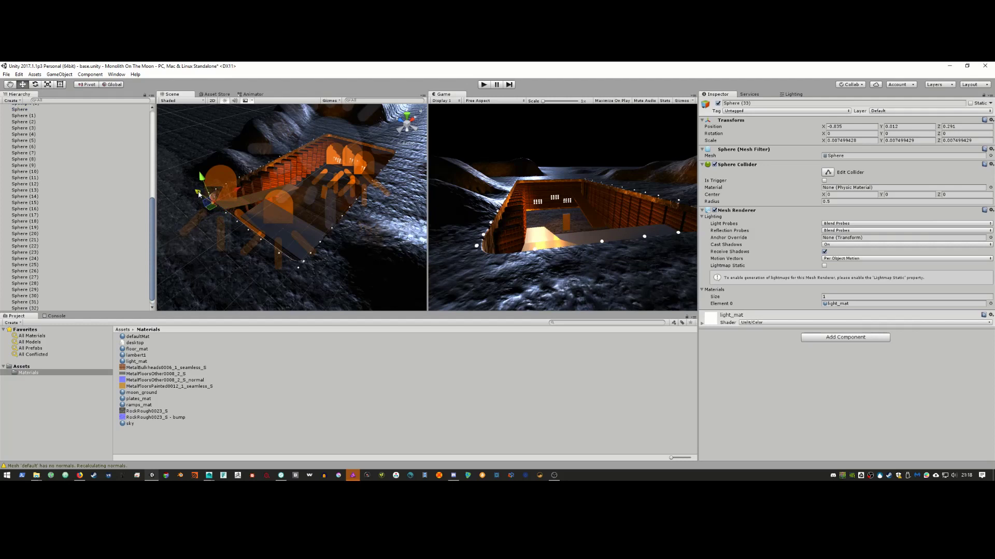
drag(198, 193, 192, 187)
Step: Duplicate Spheres (25) through (34) and move the copies up-right along the trench
shift+click(65, 254)
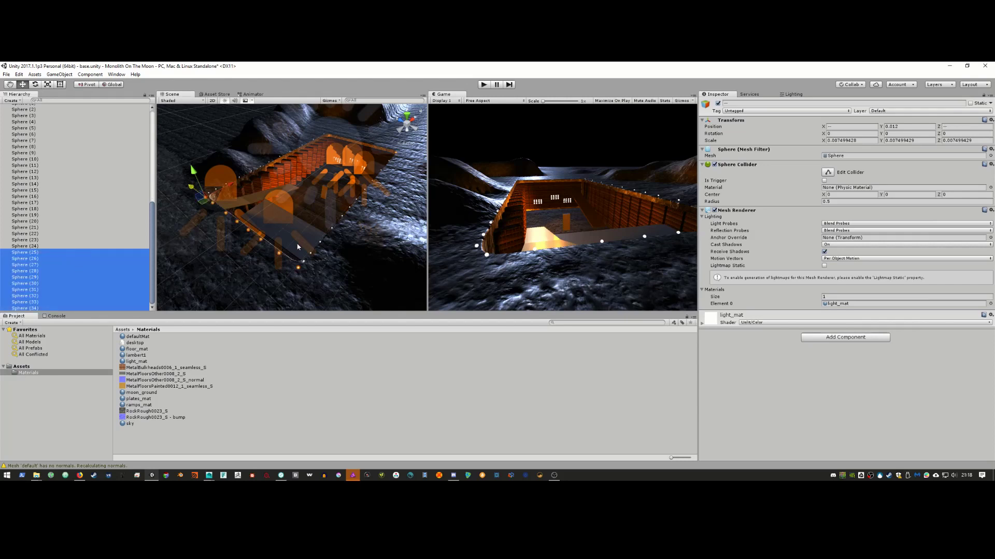
key(ctrl+d)
alt+drag(315, 247, 280, 246)
middle_drag(280, 246, 267, 282)
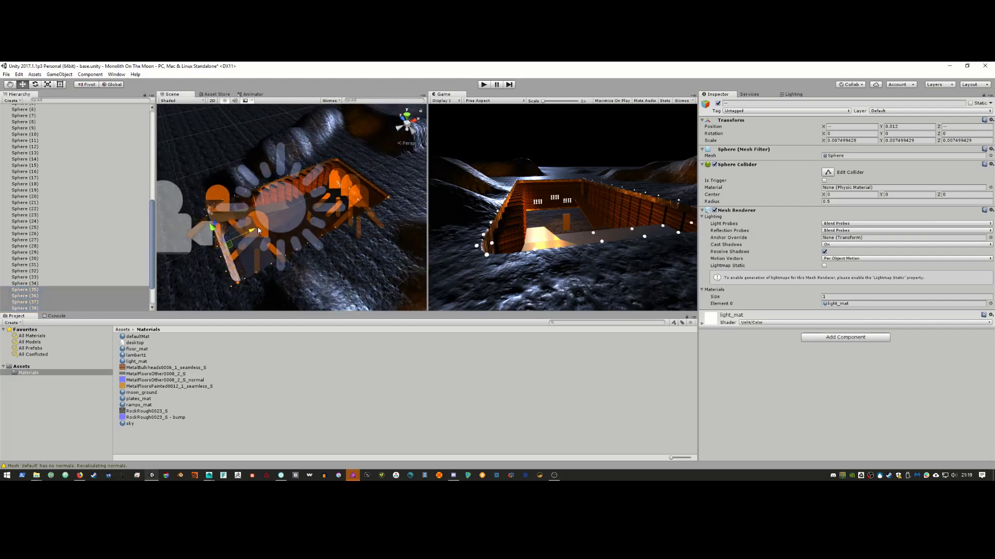
drag(398, 168, 416, 161)
drag(415, 161, 417, 159)
Step: Delete the unwanted Sphere (35)
key(alt)
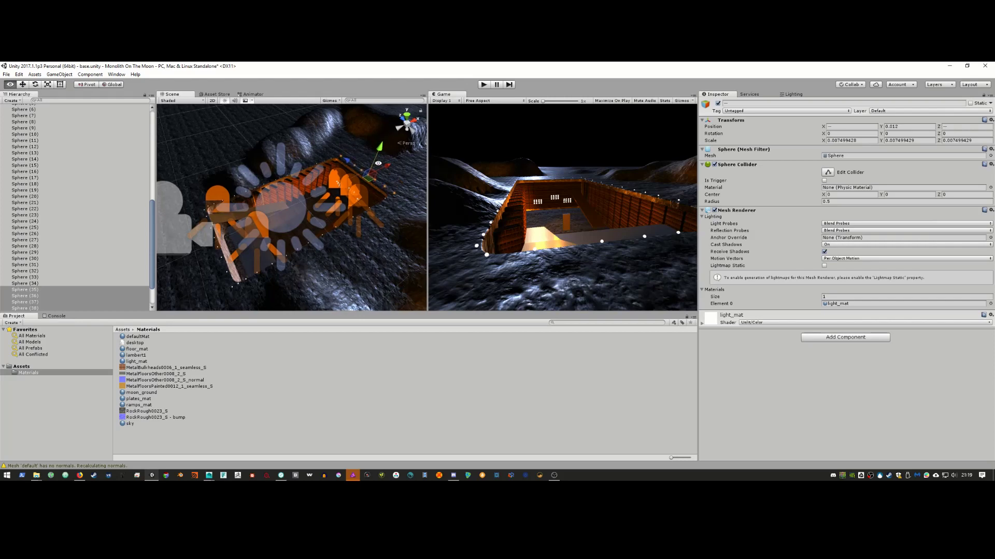
alt+drag(378, 163, 303, 209)
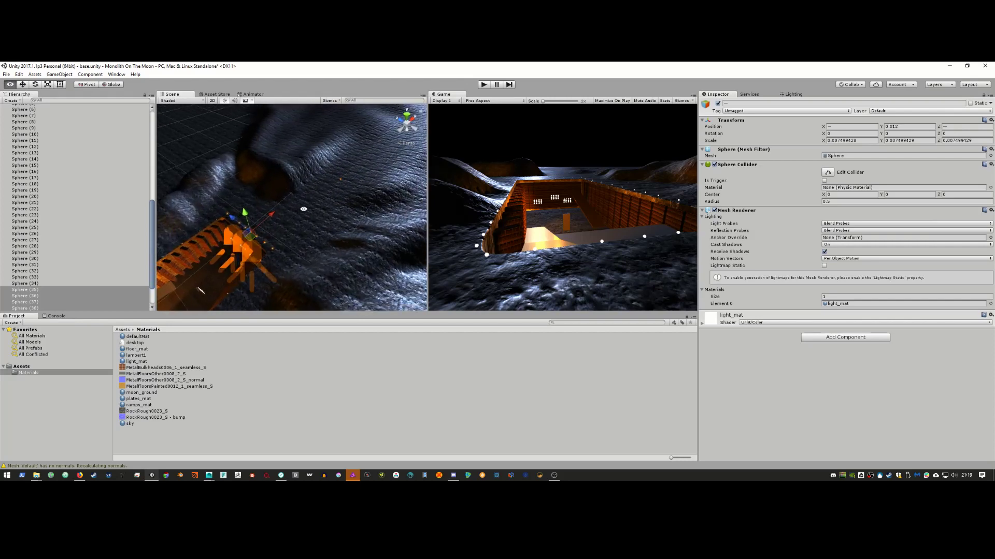
click(340, 180)
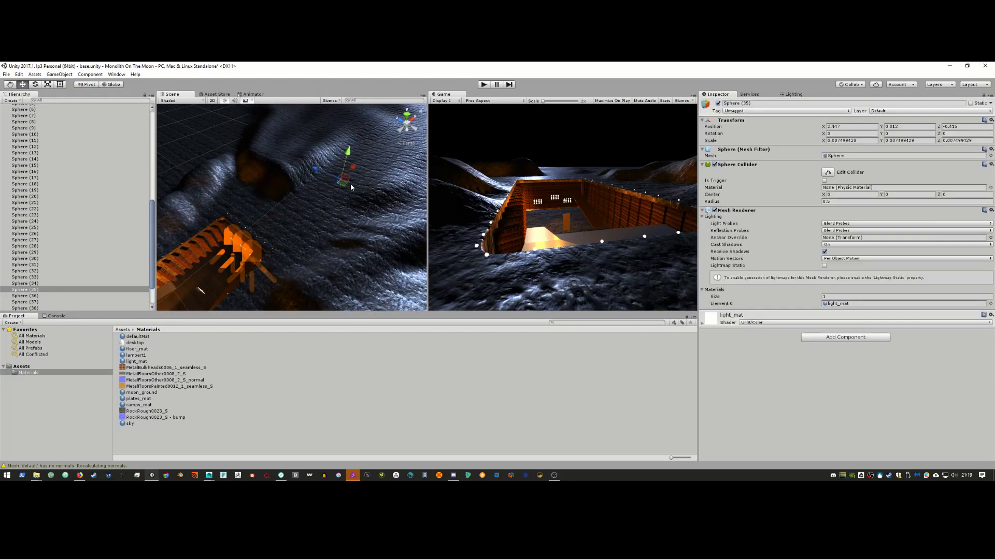
key(Delete)
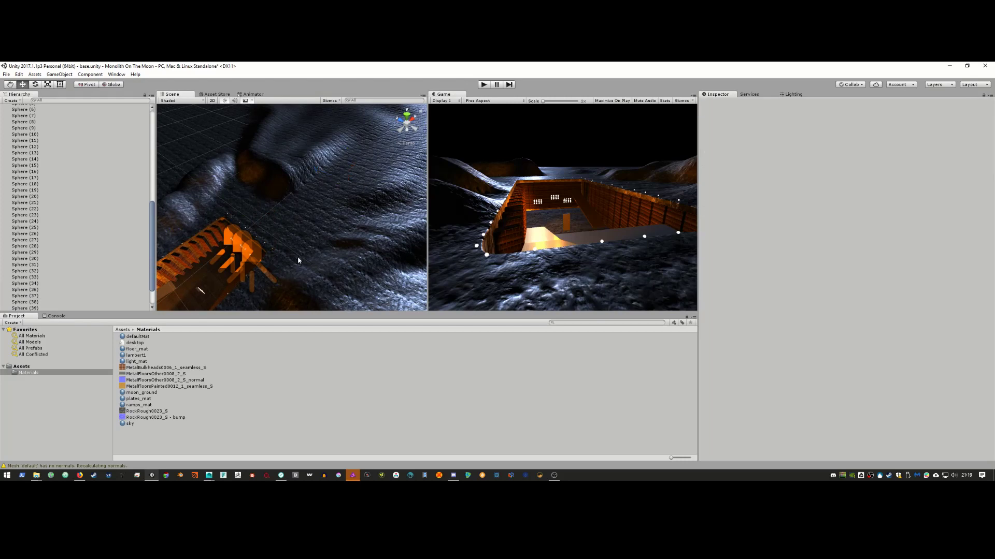
alt+drag(297, 260, 319, 257)
scroll(318, 244, down, 4)
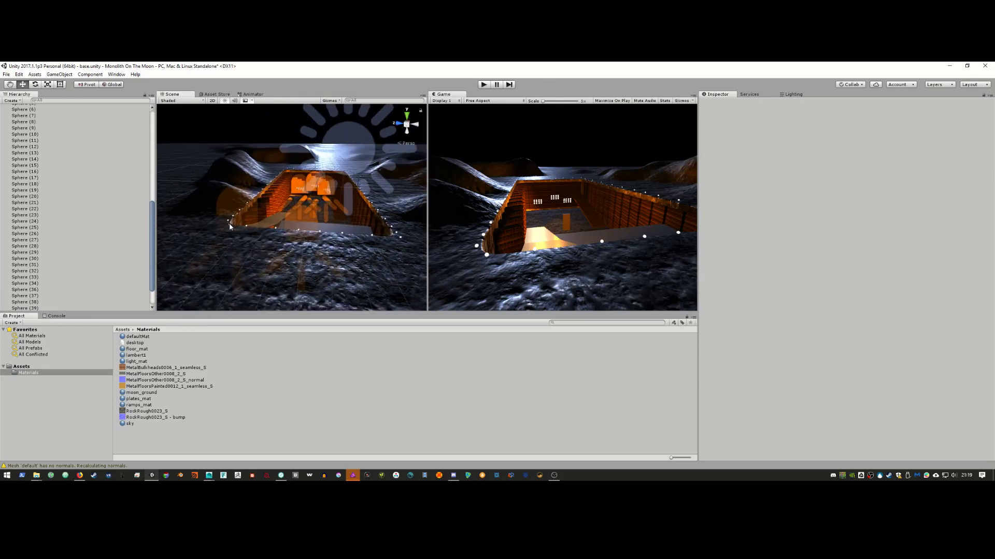
click(247, 228)
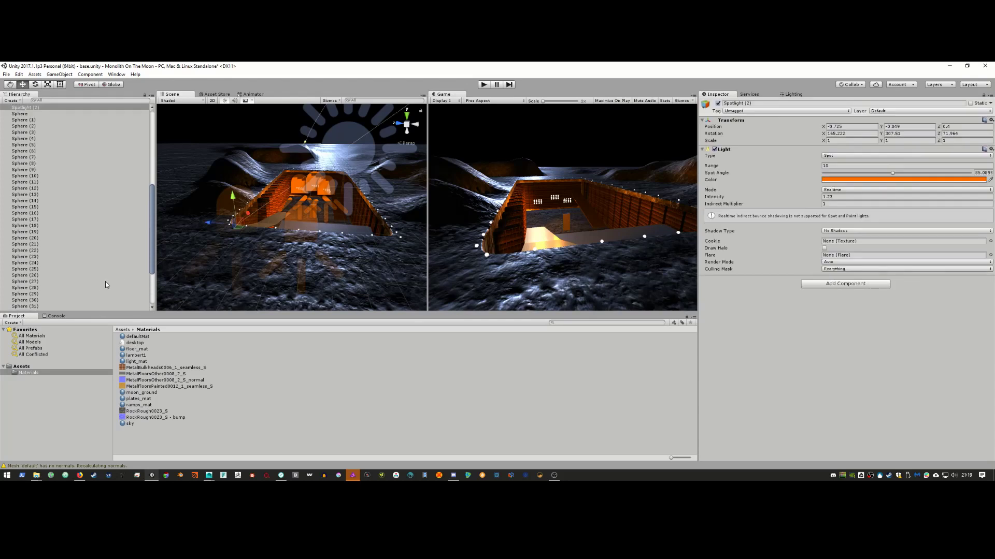
scroll(99, 289, down, 3)
Step: Shift Spheres (26) and (31) through (34) slightly along X
click(60, 308)
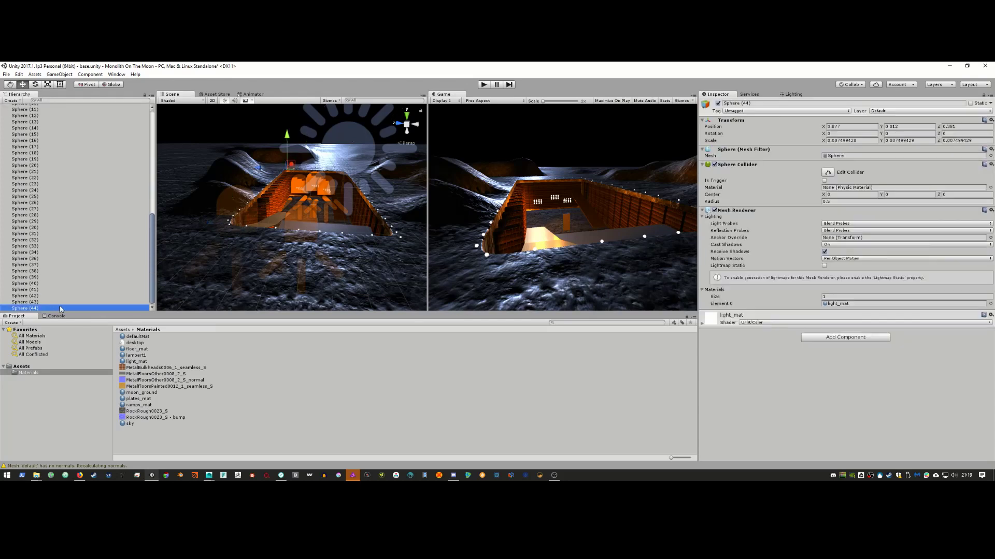
scroll(55, 287, up, 5)
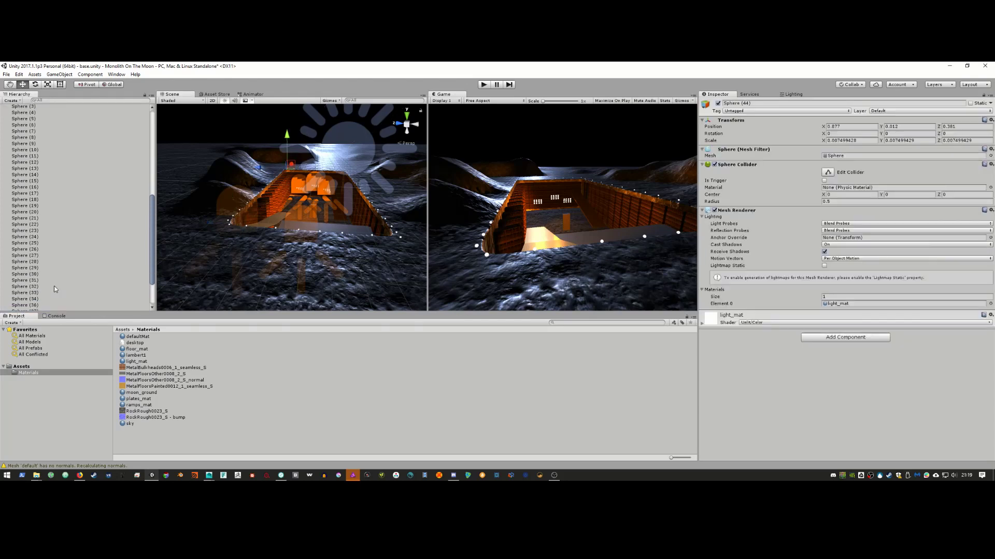
click(57, 249)
shift+click(65, 206)
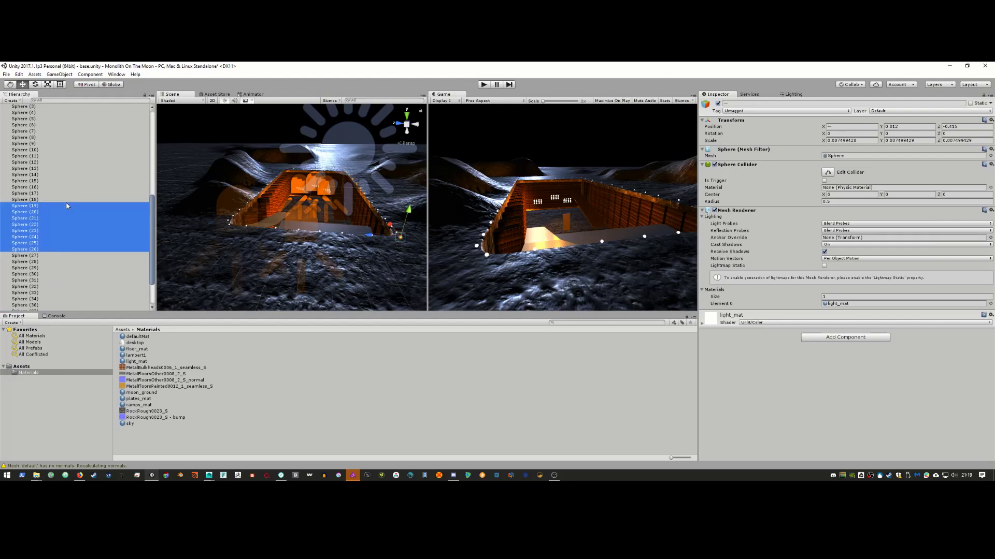
click(48, 250)
shift+click(51, 283)
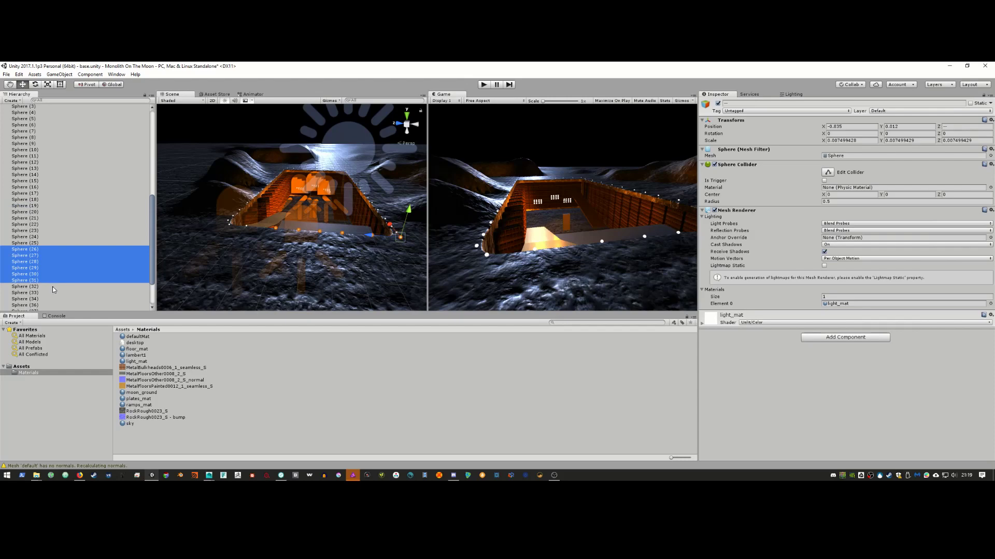
shift+click(53, 288)
shift+click(53, 293)
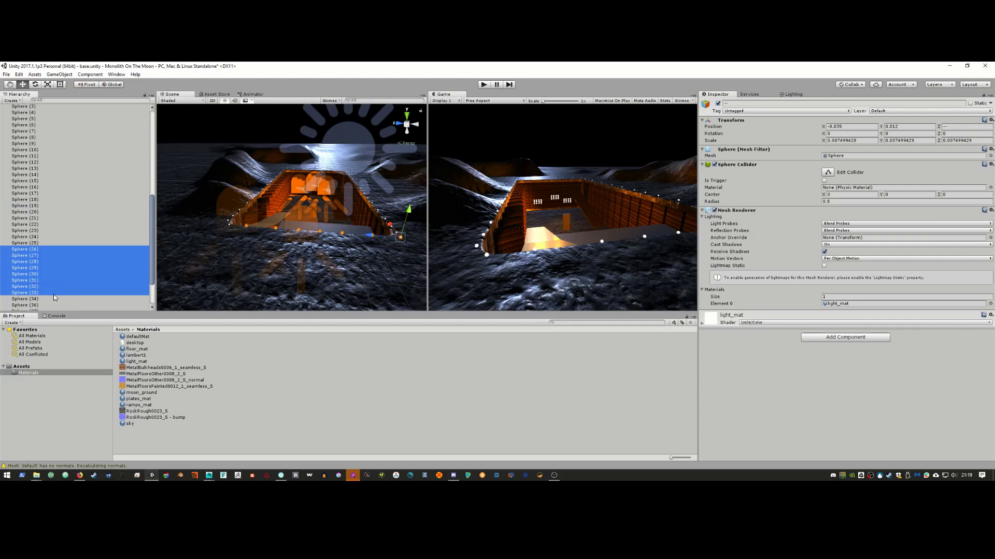
shift+click(54, 299)
alt+drag(399, 237, 302, 242)
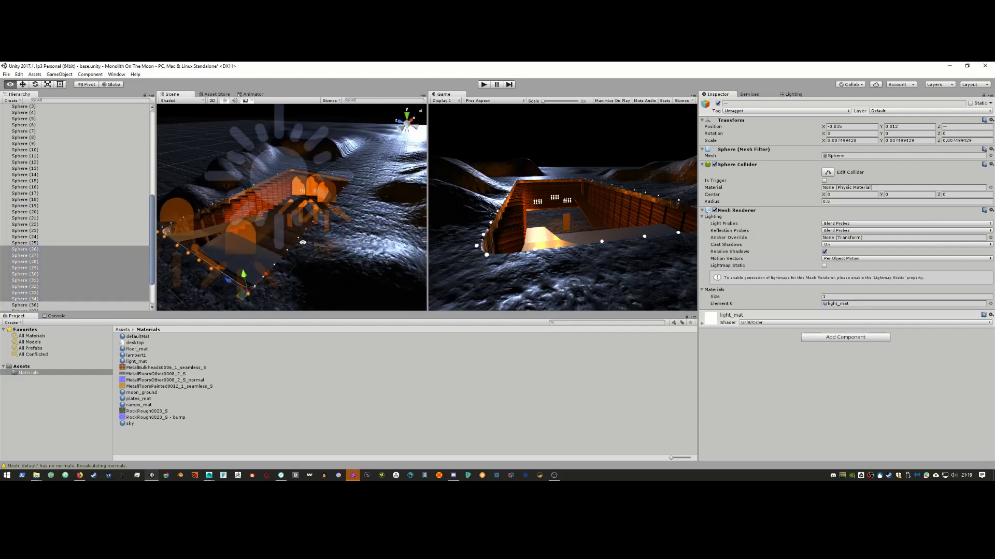
drag(267, 273, 316, 248)
Step: Select the stray sphere in front of the trench
click(264, 240)
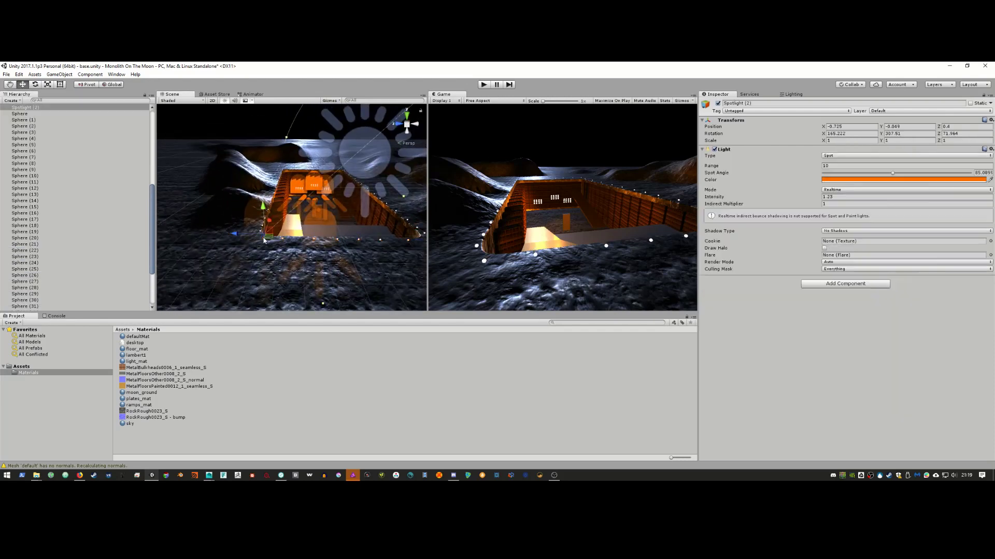
alt+right_drag(265, 239, 328, 262)
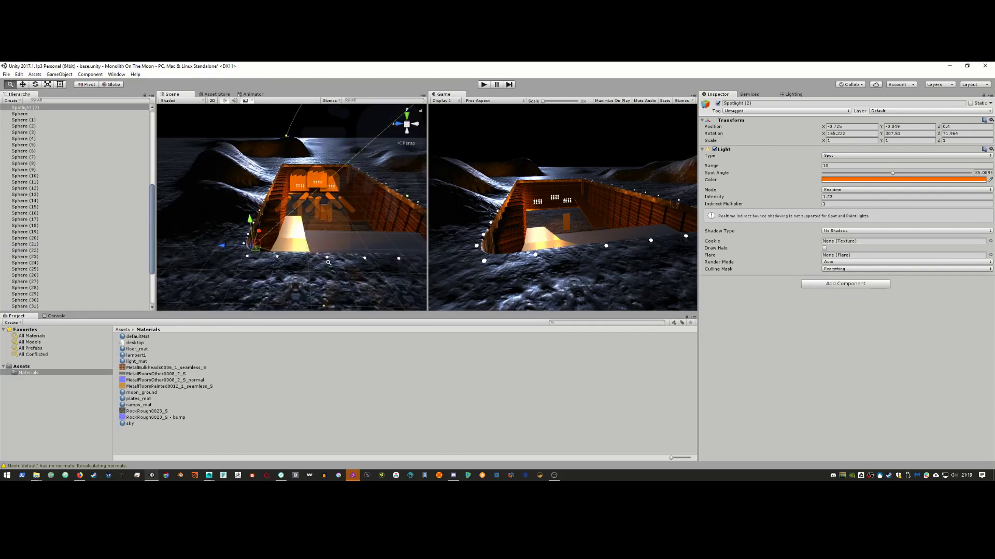
alt+drag(328, 263, 262, 278)
click(199, 280)
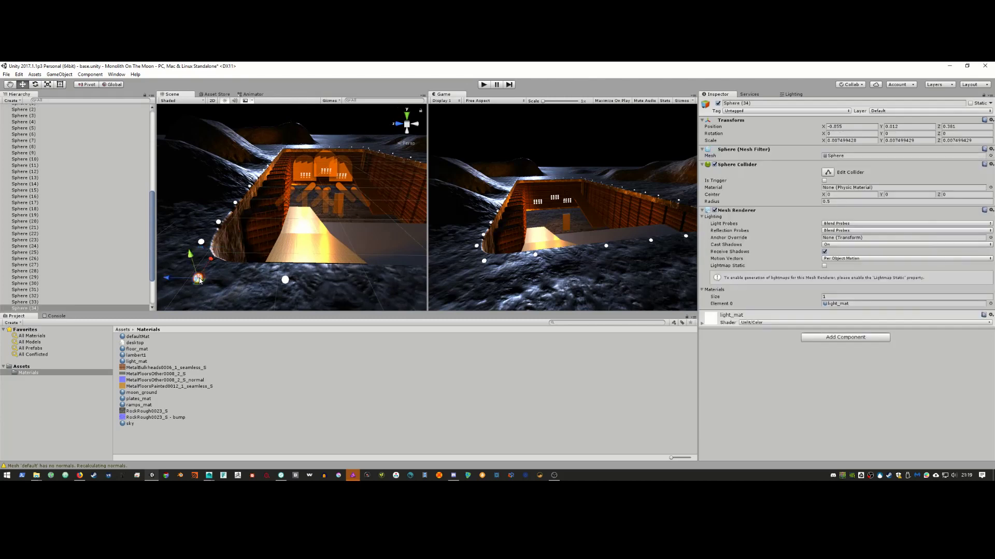
Step: Delete the stray sphere and compare the scene against the reference video
key(Delete)
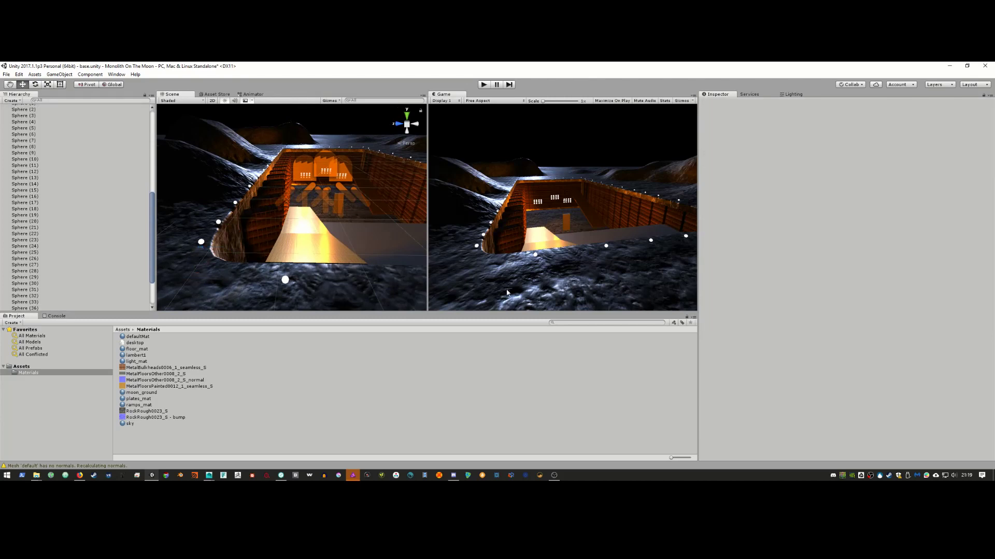
key(alt+Tab)
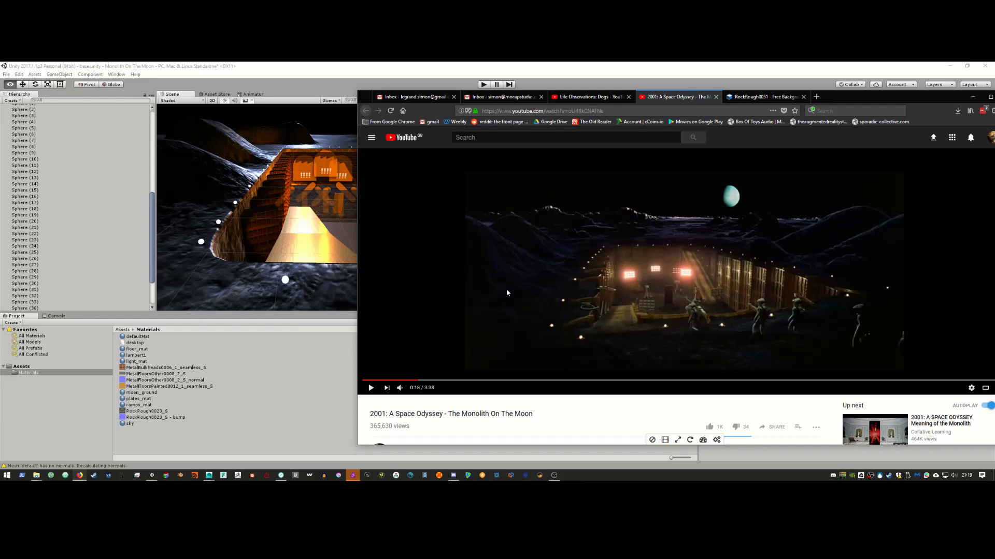
key(alt+Tab)
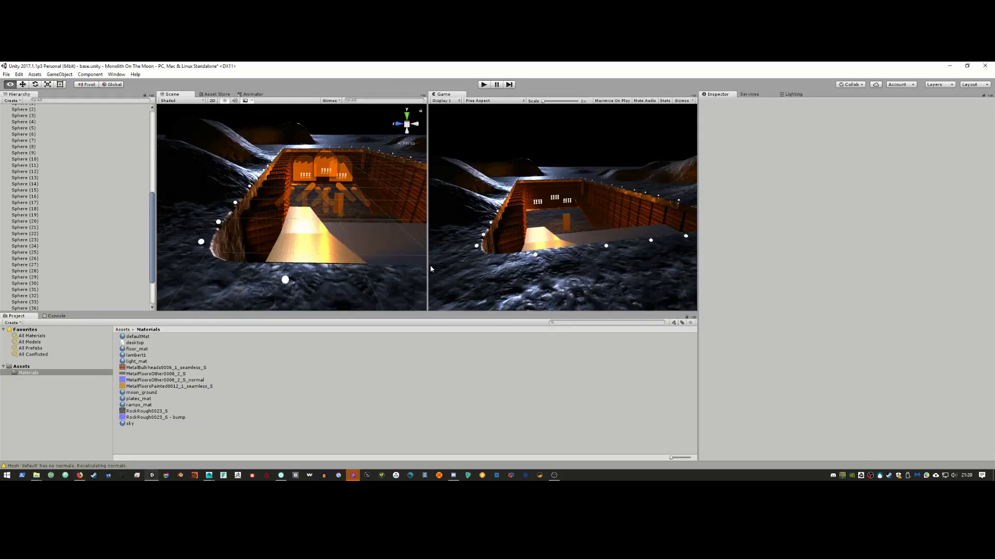
key(alt+Tab)
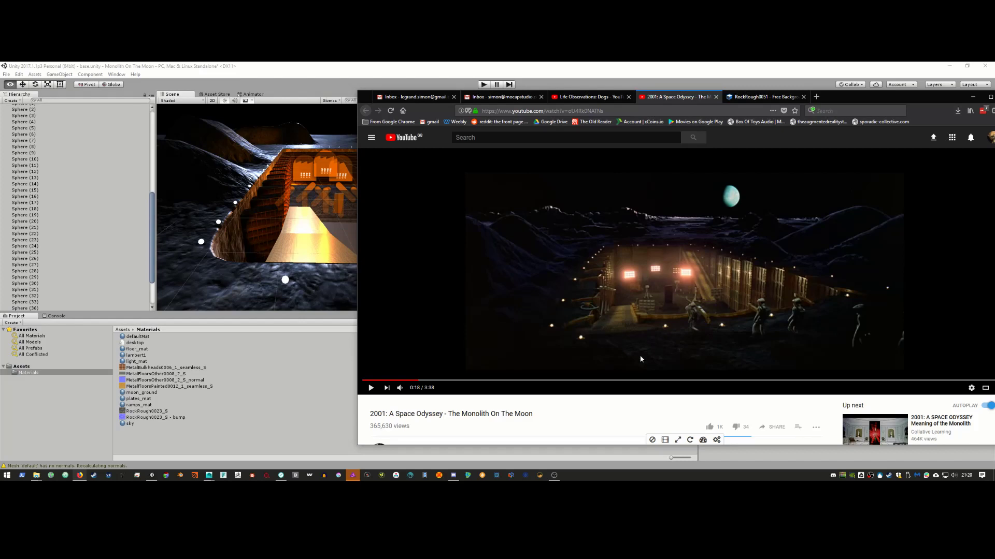
key(alt+Tab)
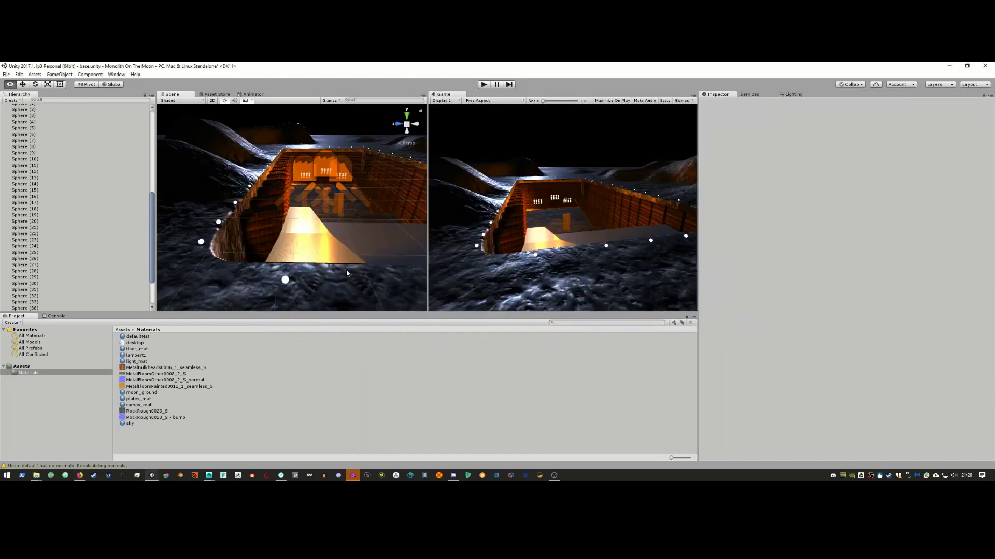
Step: Frame the pit head-on in the Scene view and widen the Game view beside it
alt+drag(343, 263, 331, 244)
scroll(342, 243, down, 3)
middle_drag(351, 242, 362, 260)
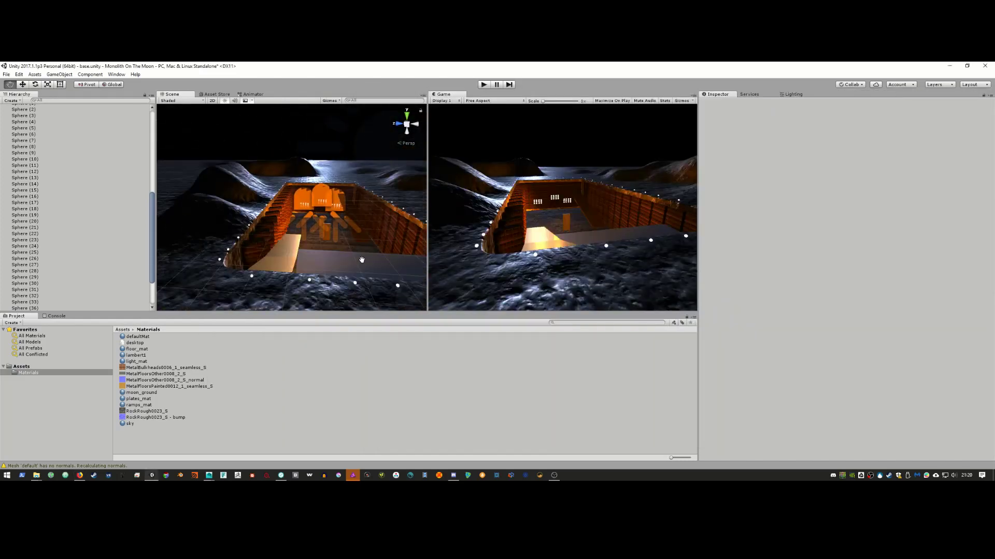
scroll(357, 257, down, 6)
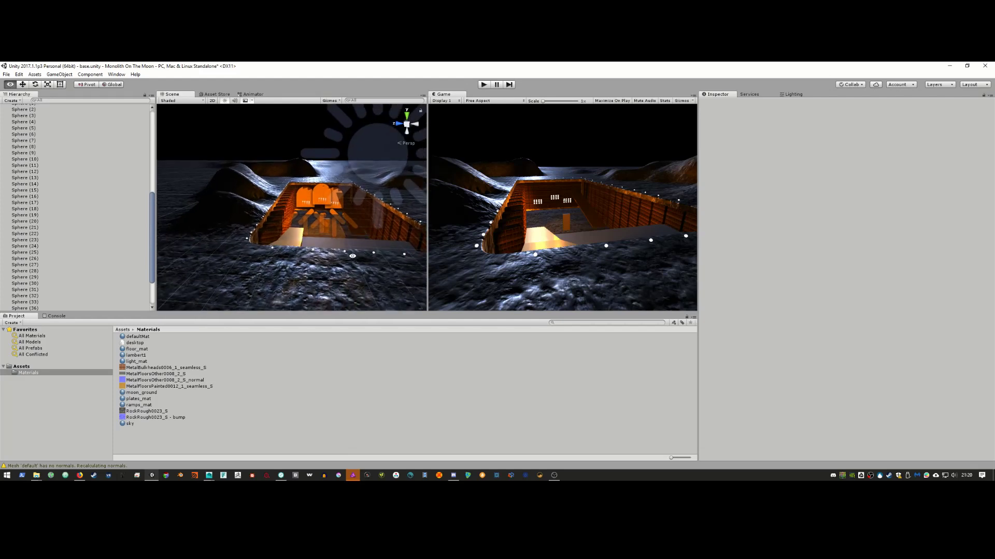
mouse_move(353, 256)
alt+mouse_down()
mouse_move(364, 256)
mouse_move(327, 259)
mouse_move(338, 259)
alt+mouse_up()
alt+right_drag(338, 259, 346, 260)
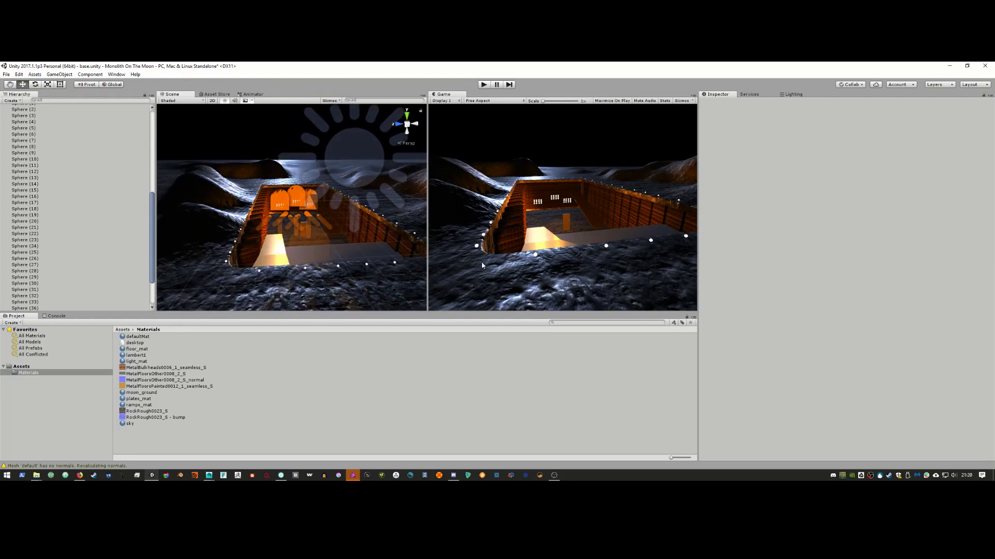
drag(428, 263, 337, 269)
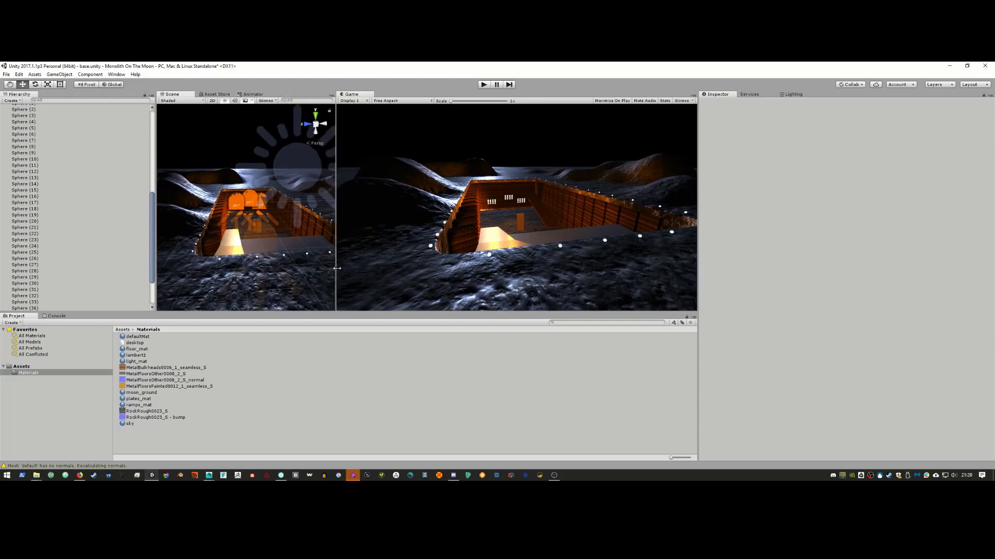
Step: Check the Monolith reference clip, then stop the screen recording
key(alt+Tab)
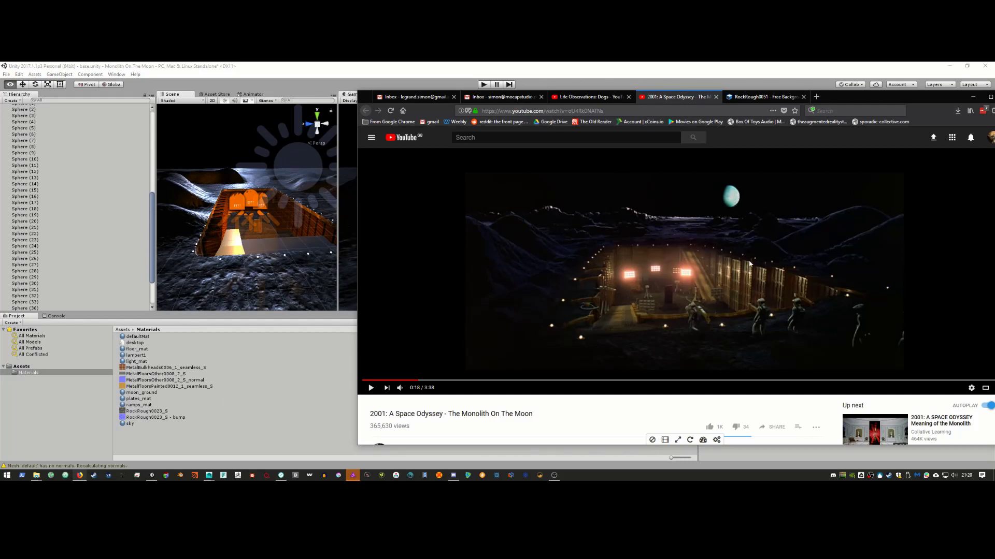
click(254, 292)
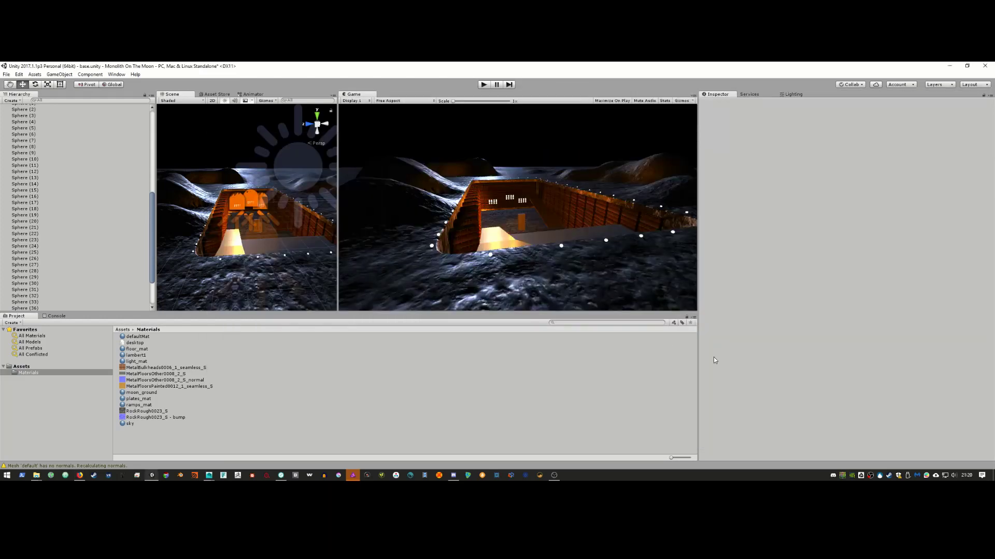
right_click(880, 476)
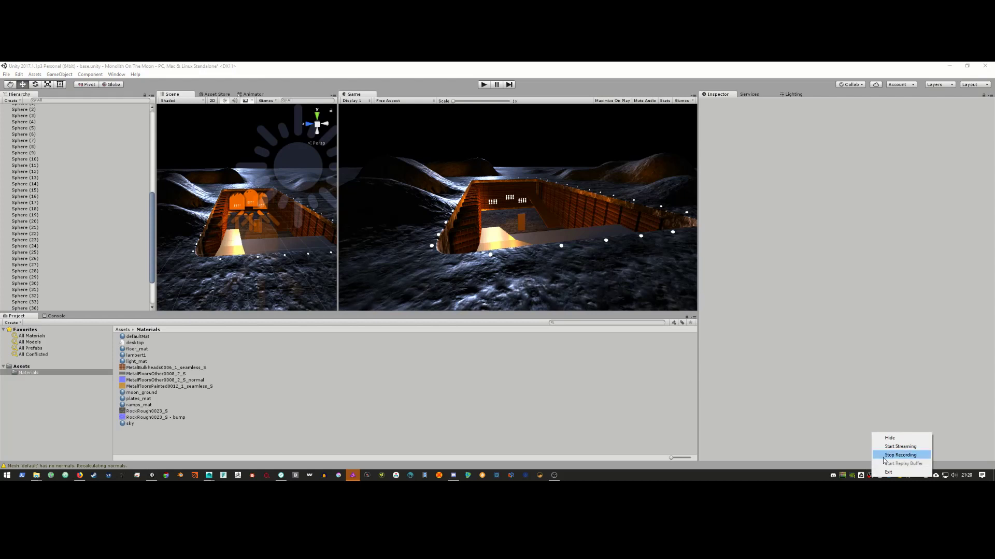
click(893, 454)
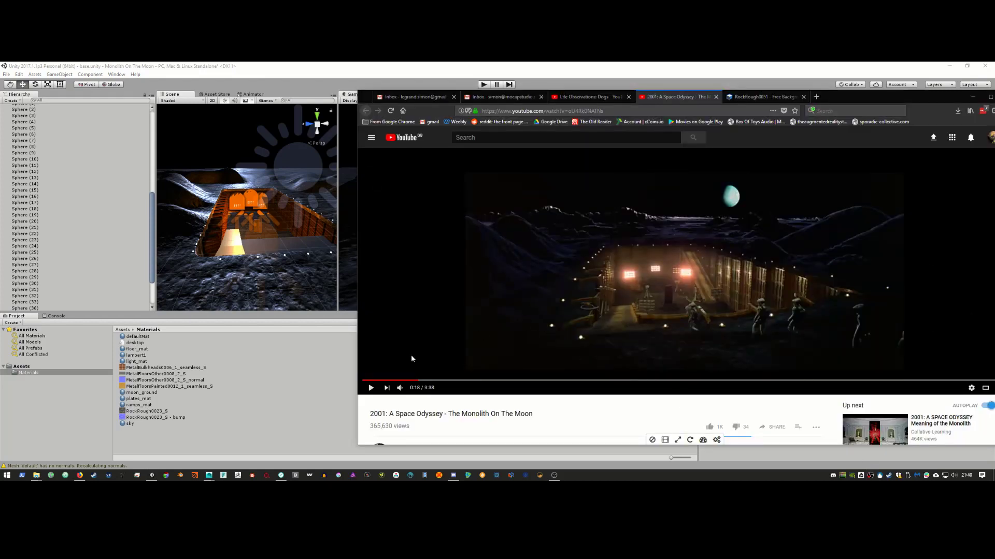
mouse_move(208, 478)
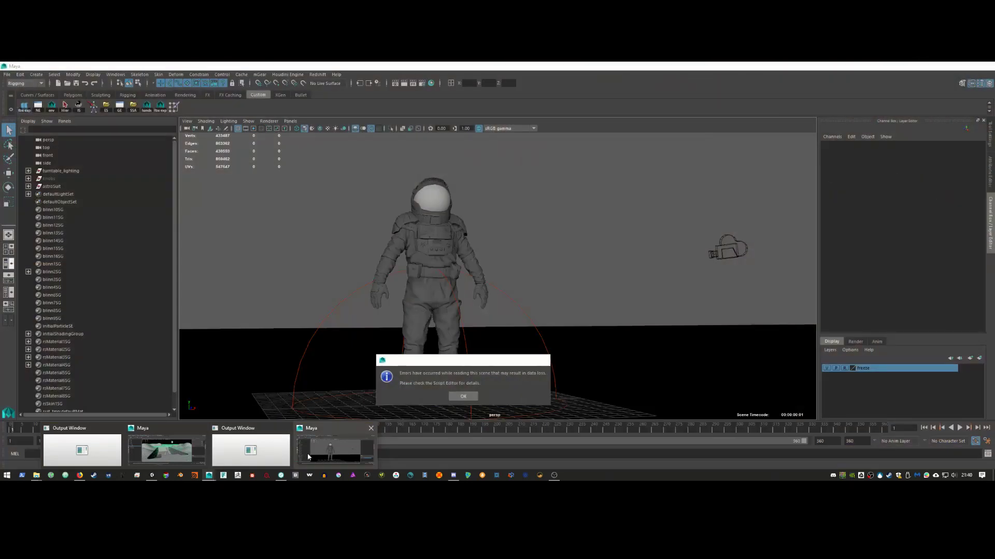
Step: In the Maya astronaut scene, select the astroSuit model
click(307, 453)
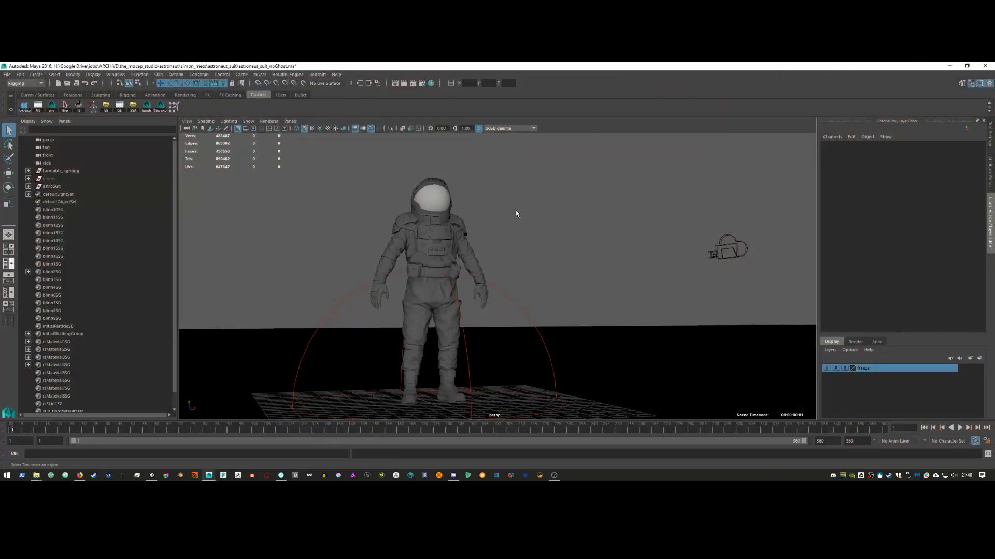
key(alt+b)
alt+drag(517, 216, 500, 233)
alt+drag(493, 296, 429, 288)
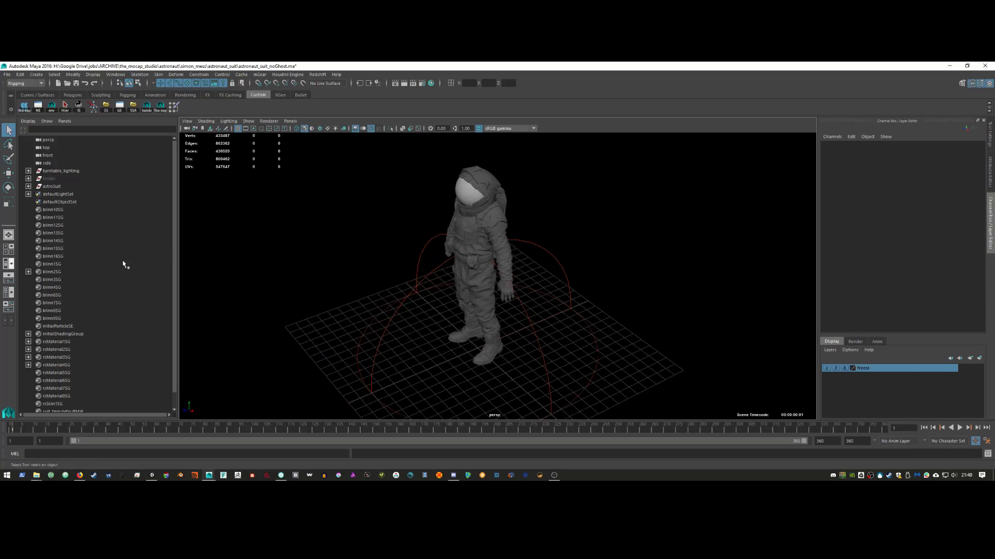
click(476, 191)
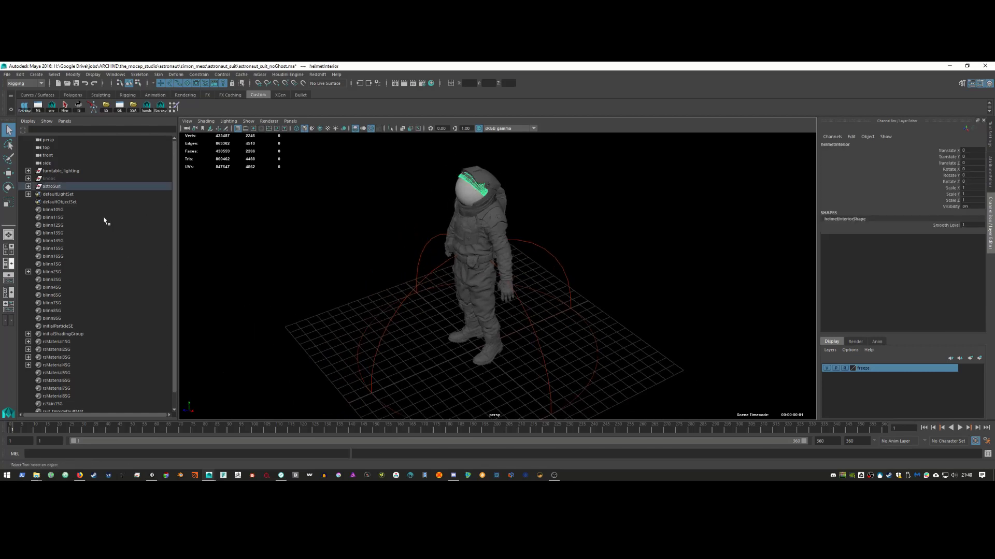
Step: Combine the suit's separate pieces into one mesh, astroSuit1
alt+drag(357, 295, 493, 351)
alt+right_drag(493, 352, 392, 337)
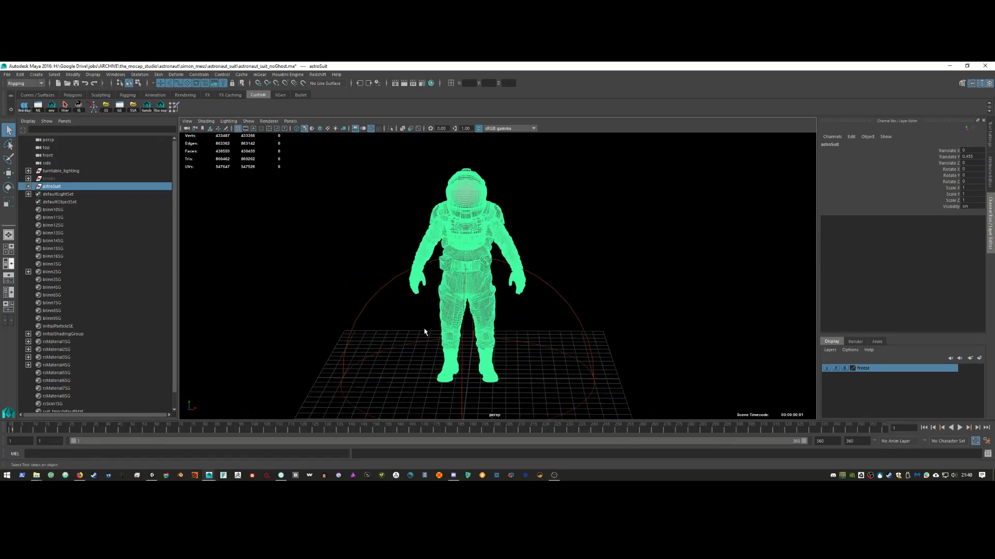
key(alt+b)
alt+drag(428, 331, 404, 333)
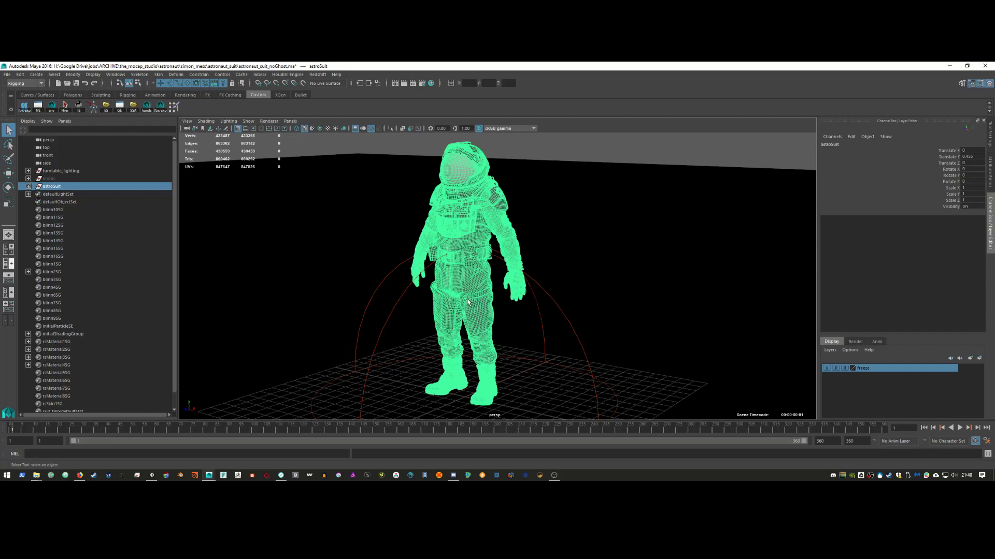
shift+right_click(624, 156)
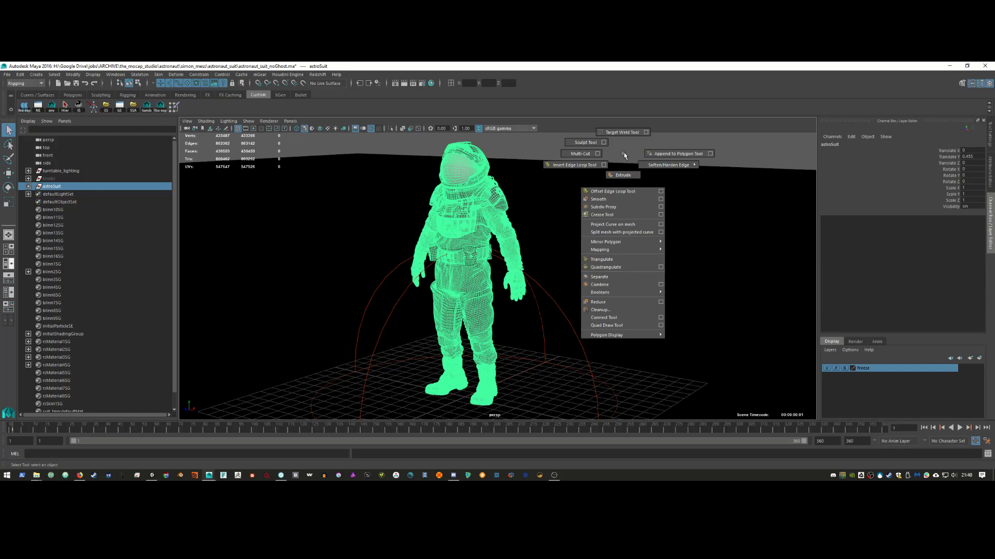
click(615, 285)
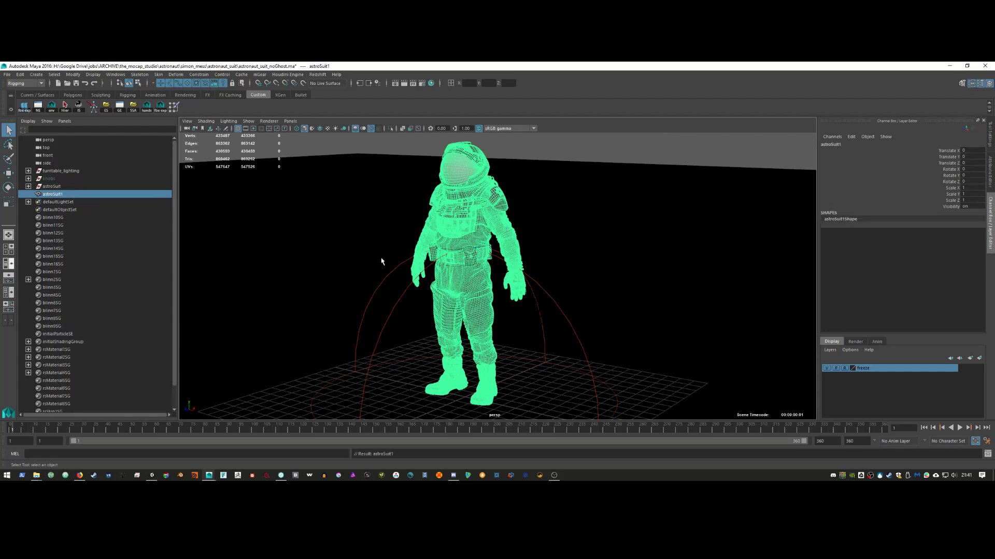
click(7, 74)
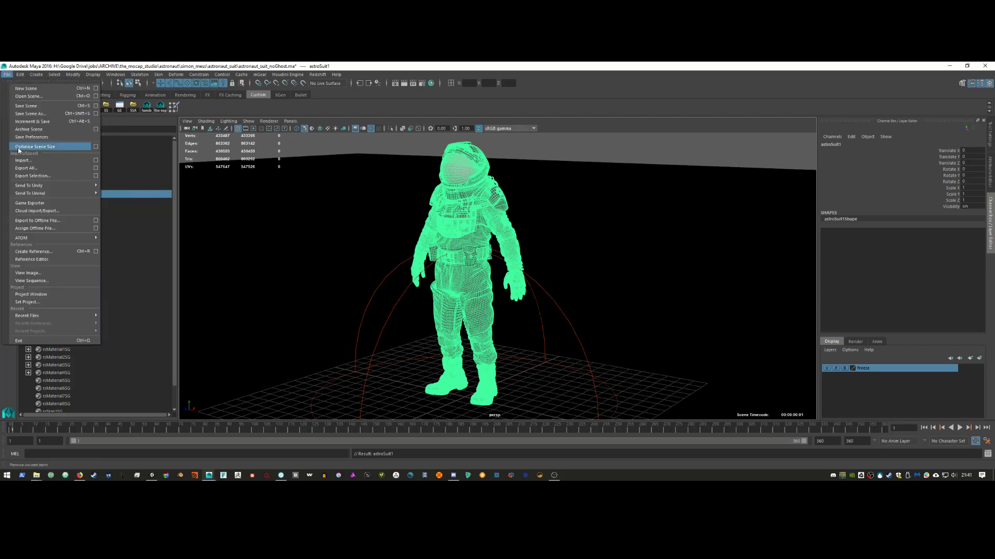
Step: Export the selected astronaut mesh to the Desktop as ast.obj in OBJ format
click(44, 177)
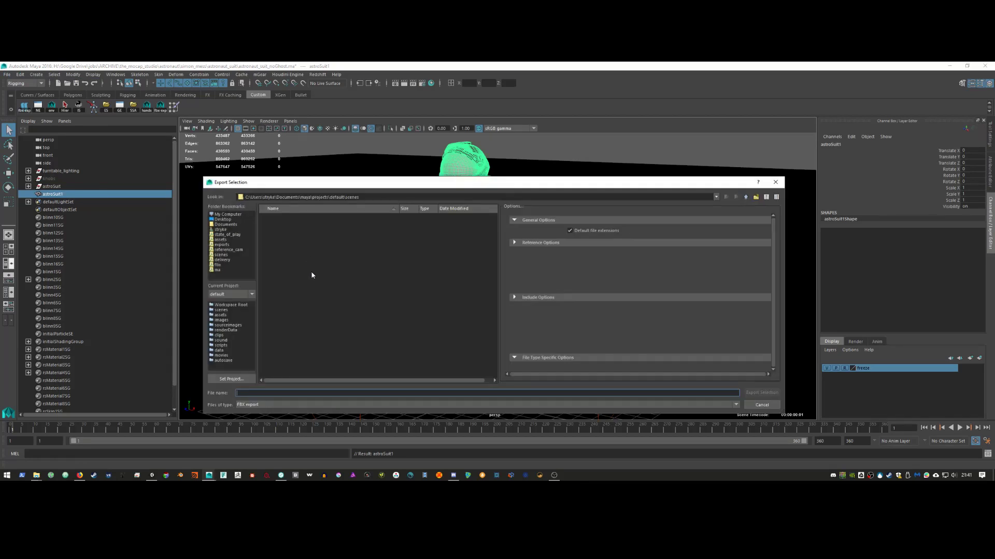
click(224, 219)
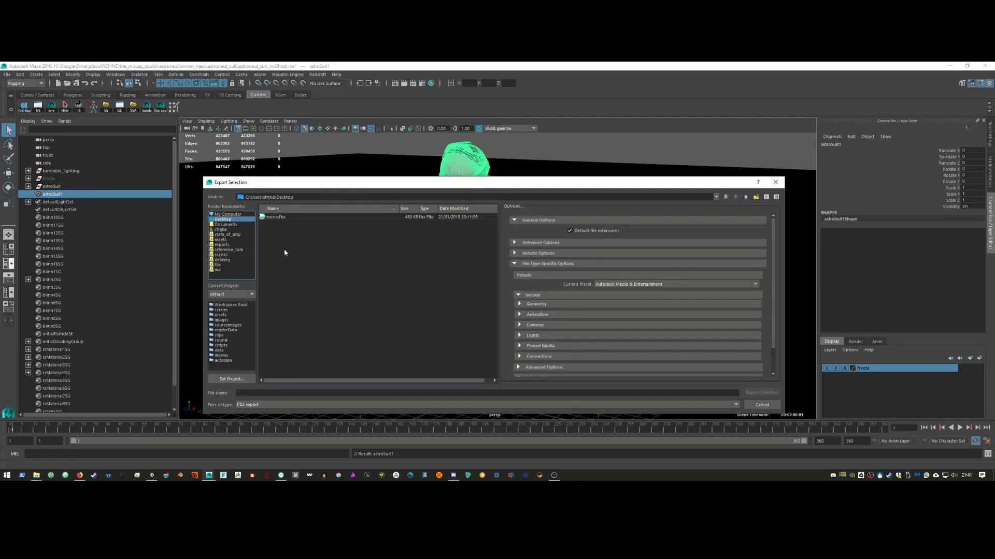
click(326, 393)
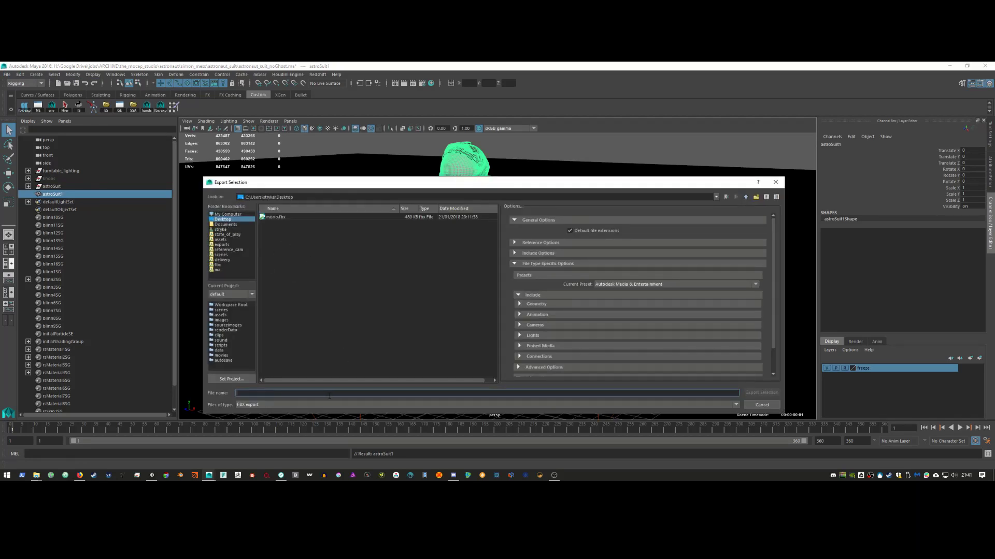
text(ast)
click(287, 405)
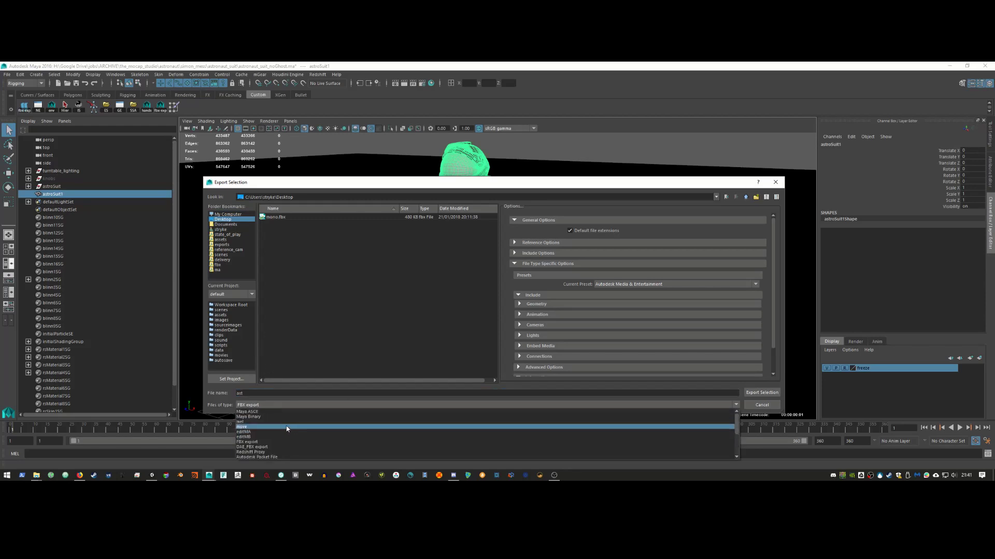
scroll(293, 434, down, 3)
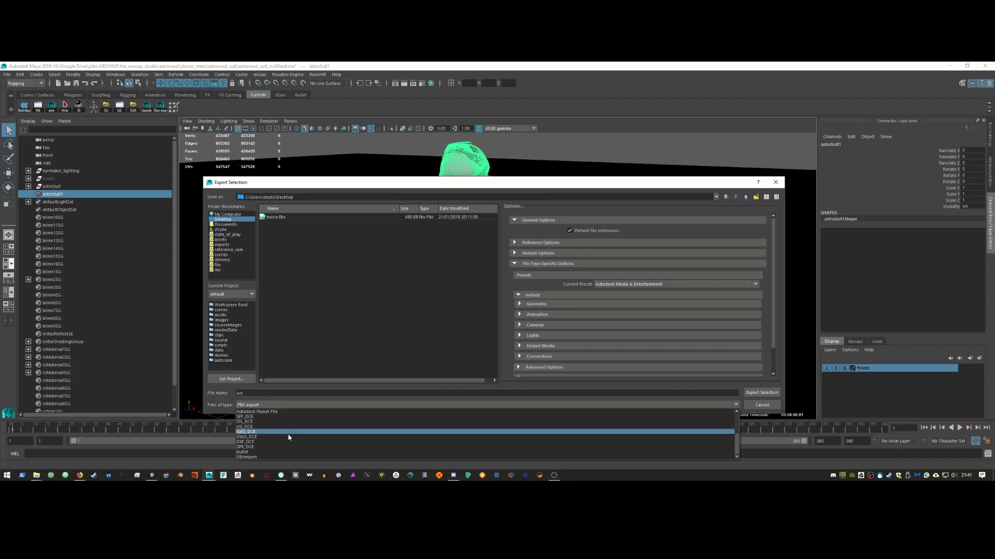
click(268, 456)
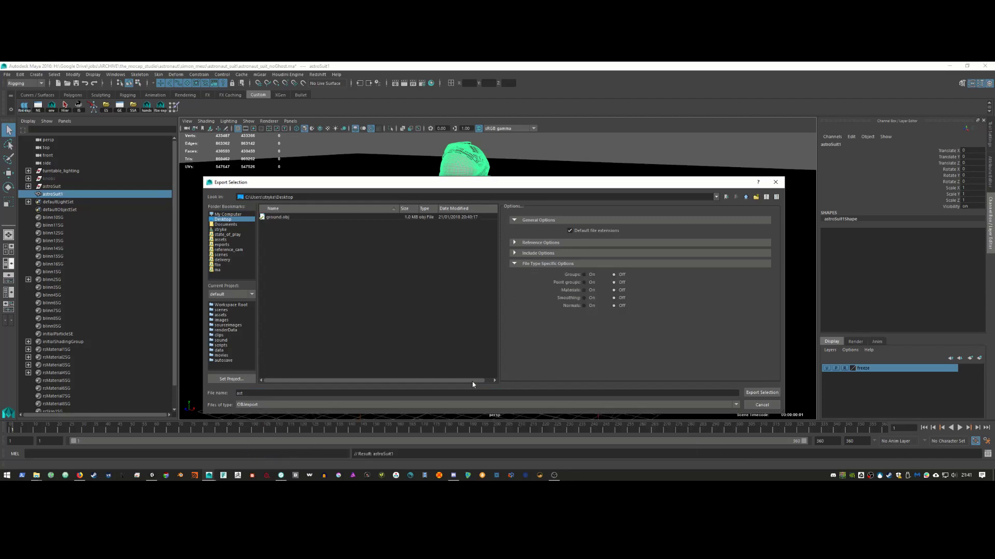
click(757, 394)
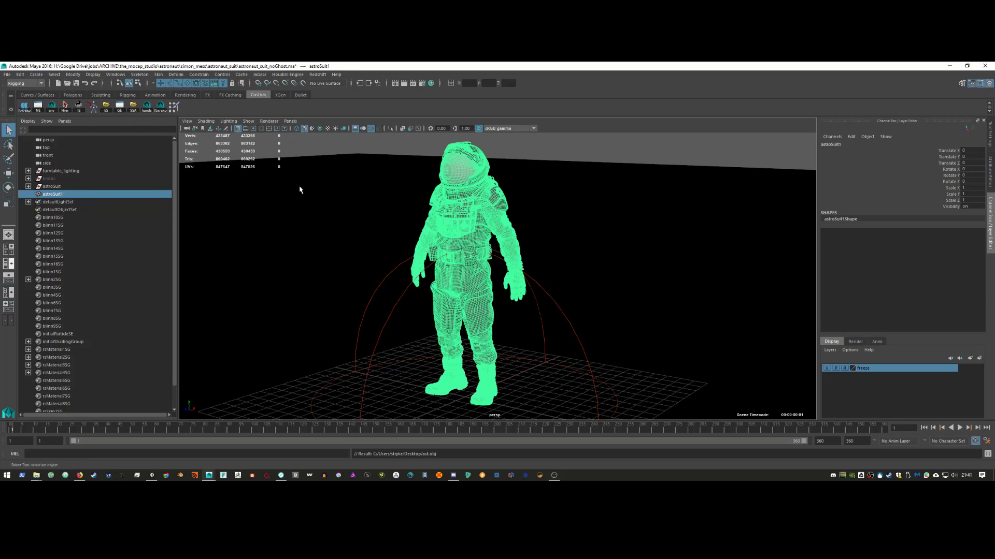
Step: Deselect the astronaut mesh and view it from the front
alt+right_drag(409, 264, 490, 241)
alt+drag(490, 241, 383, 274)
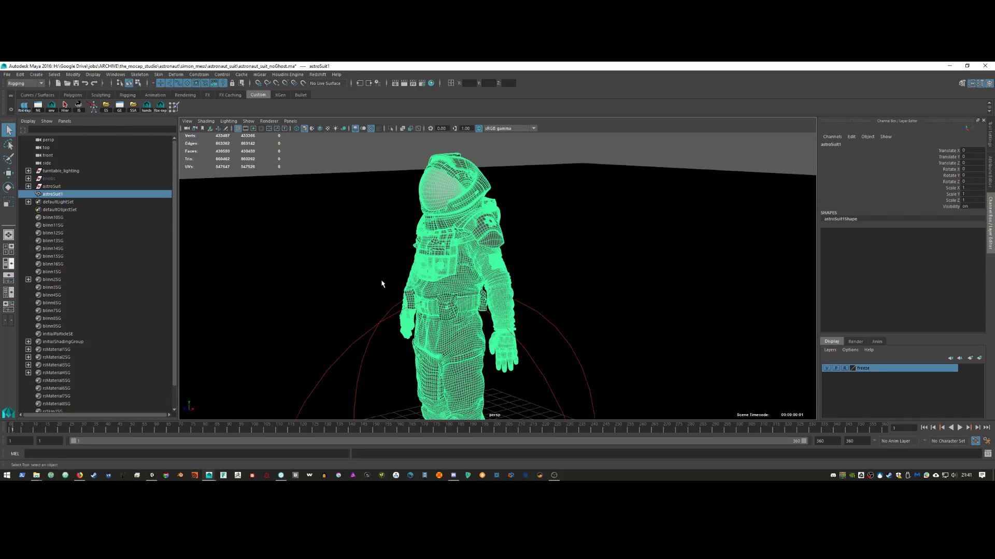
click(361, 232)
alt+drag(464, 354, 363, 309)
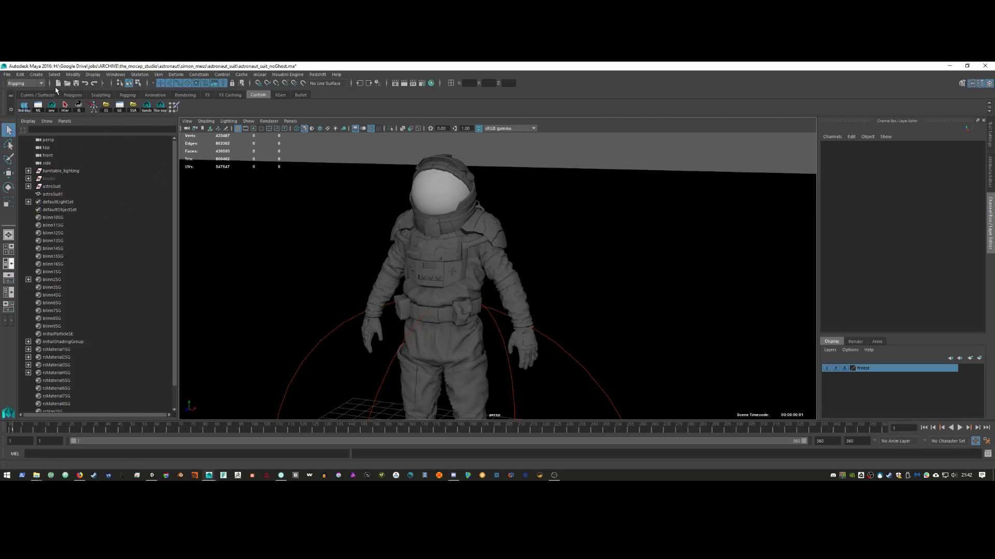
Step: Open a new scene without saving, then import ast.obj from the Desktop as an OBJ file
click(58, 84)
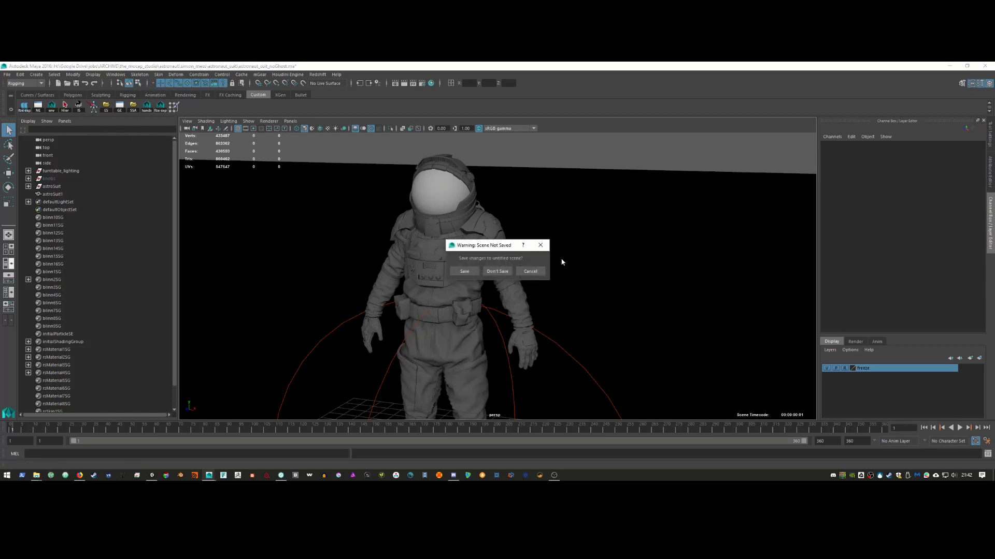
click(496, 272)
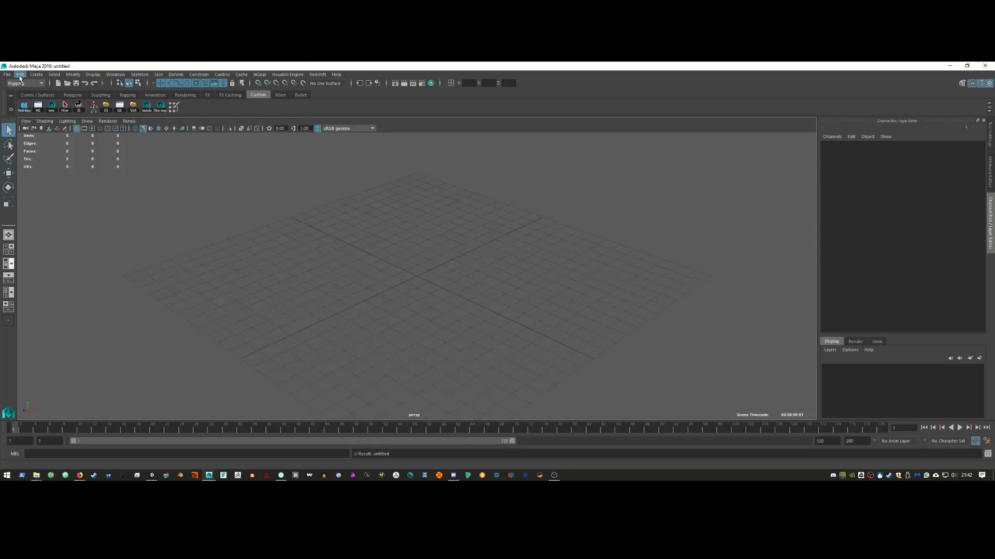
click(6, 75)
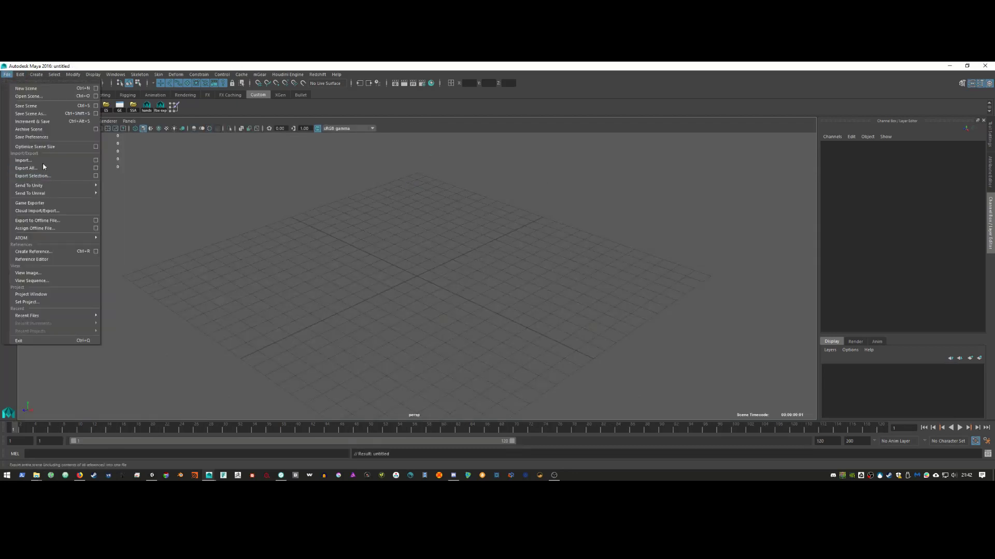
click(43, 160)
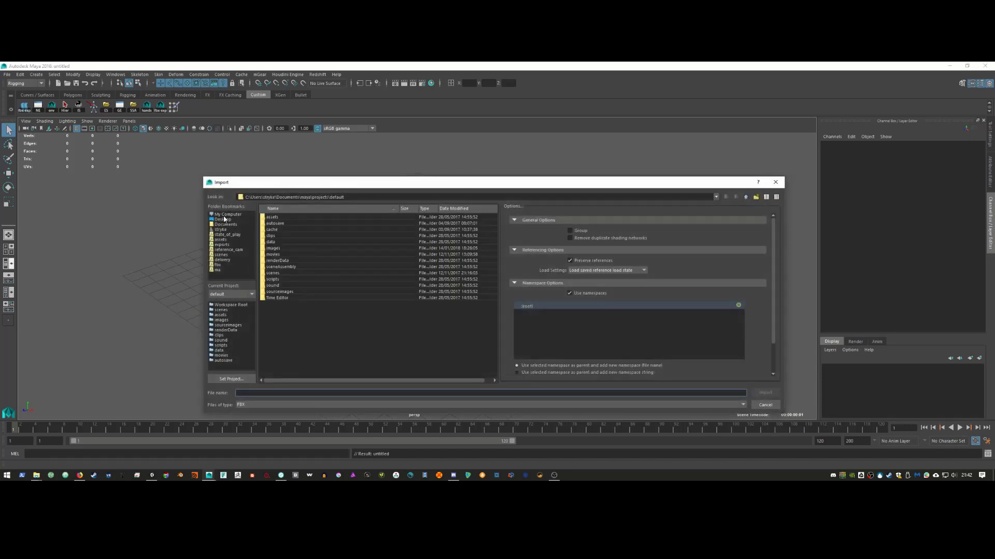
click(225, 219)
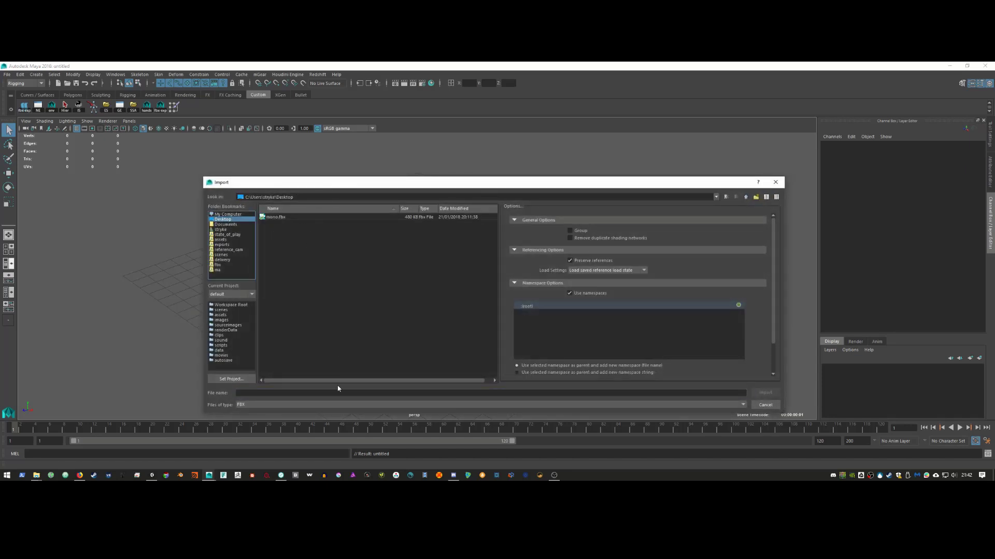
click(321, 405)
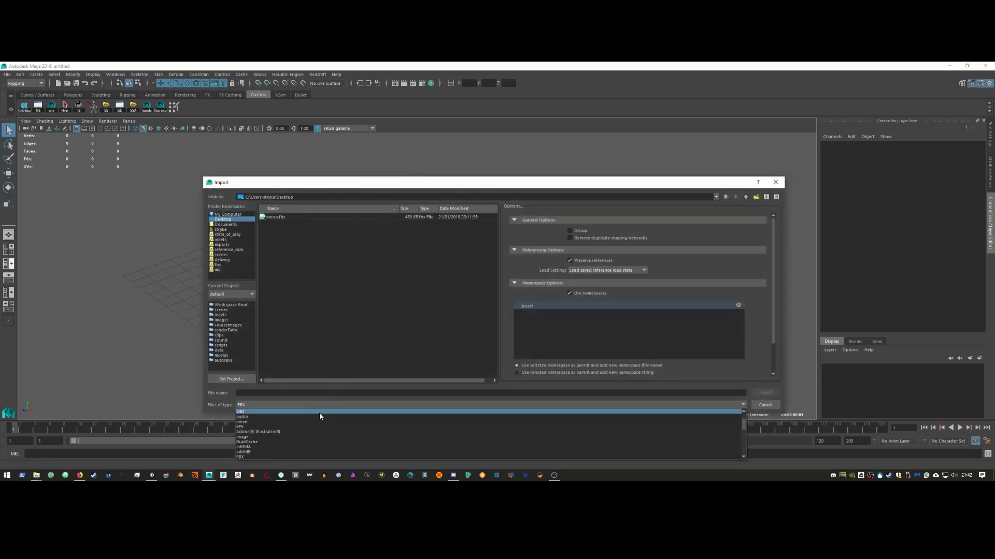
click(319, 411)
double_click(292, 217)
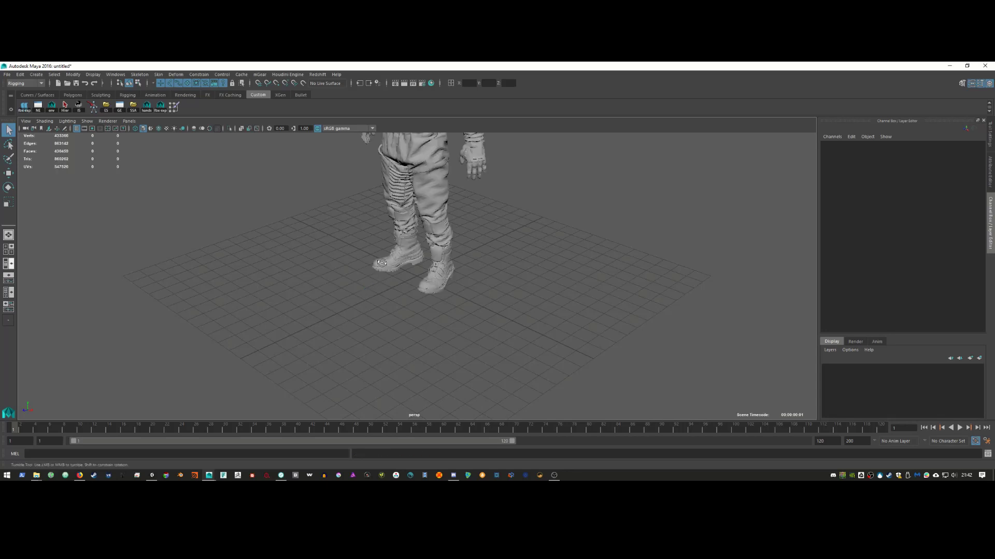
Step: Orbit to face the imported astronaut and select its mesh
alt+drag(365, 292, 466, 202)
alt+middle_drag(466, 202, 442, 335)
alt+drag(442, 335, 390, 299)
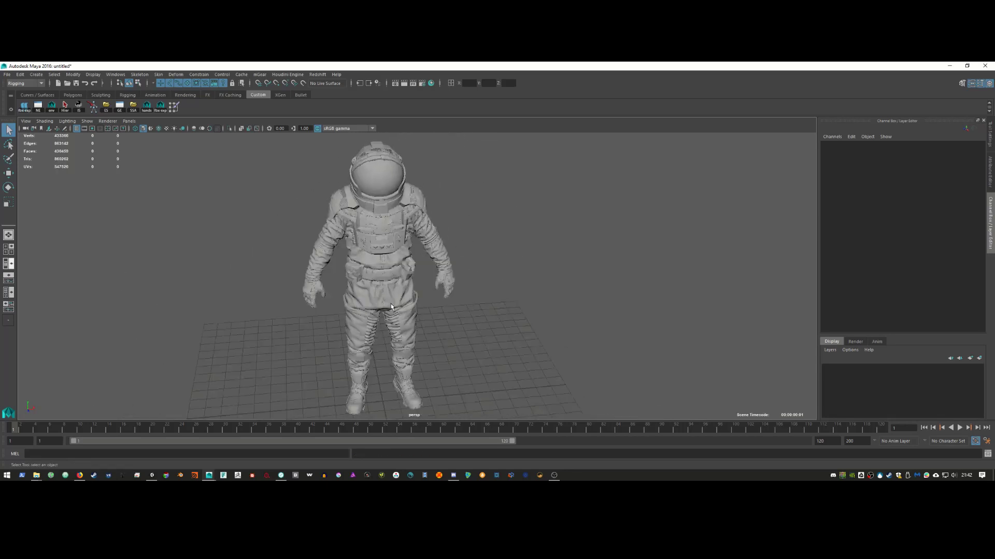
click(391, 307)
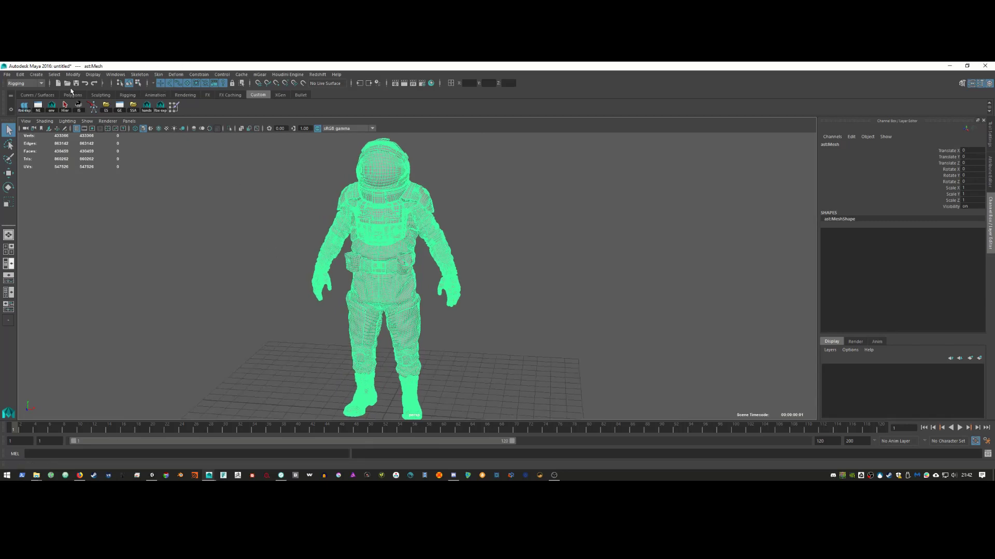
Step: Switch the menu set to Modeling and run Mesh > Reduce, which fails with a polyReduce error
click(30, 83)
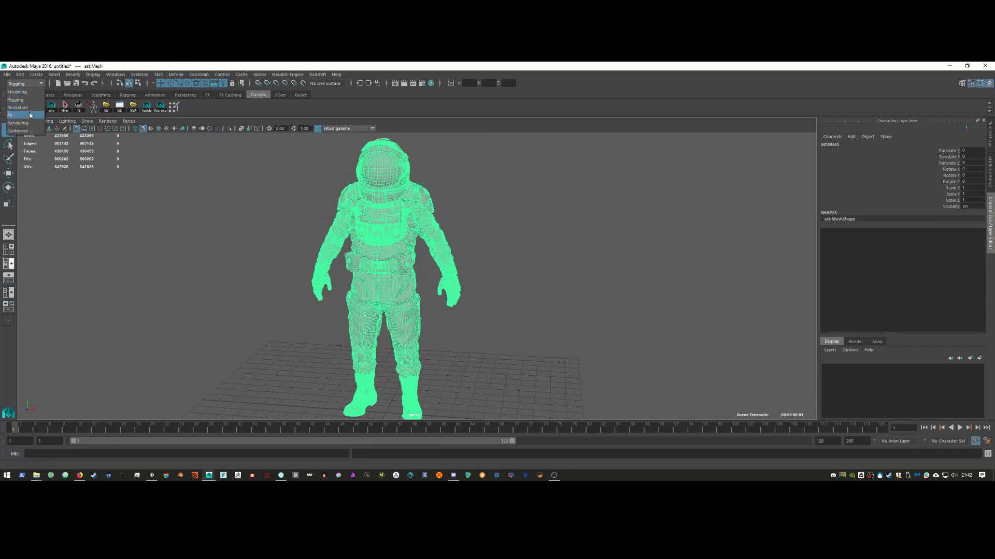
click(20, 92)
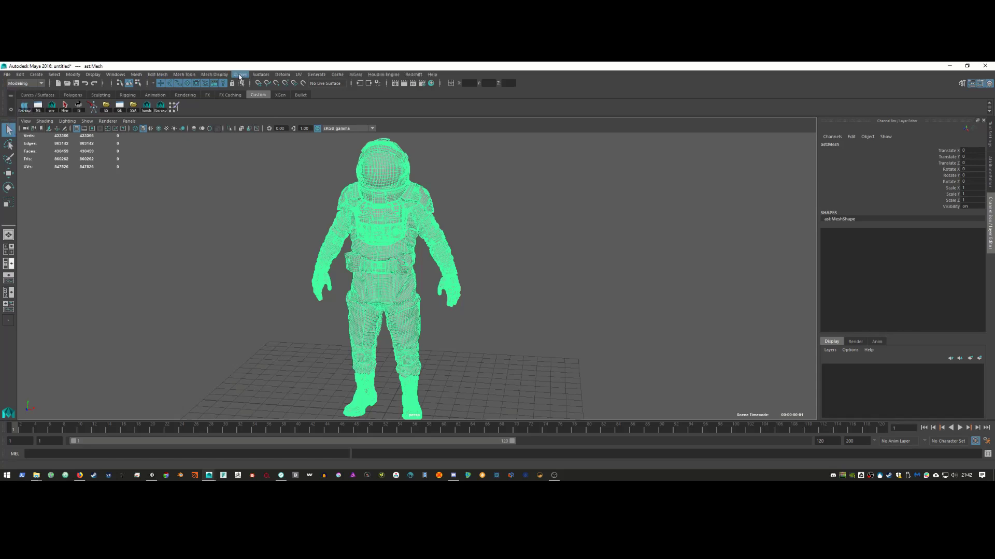
click(159, 75)
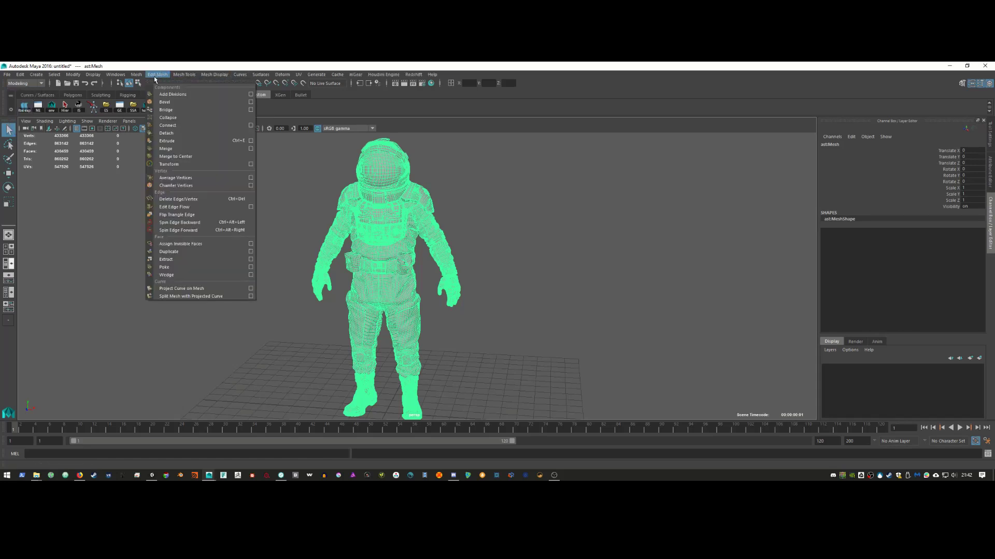
mouse_move(137, 77)
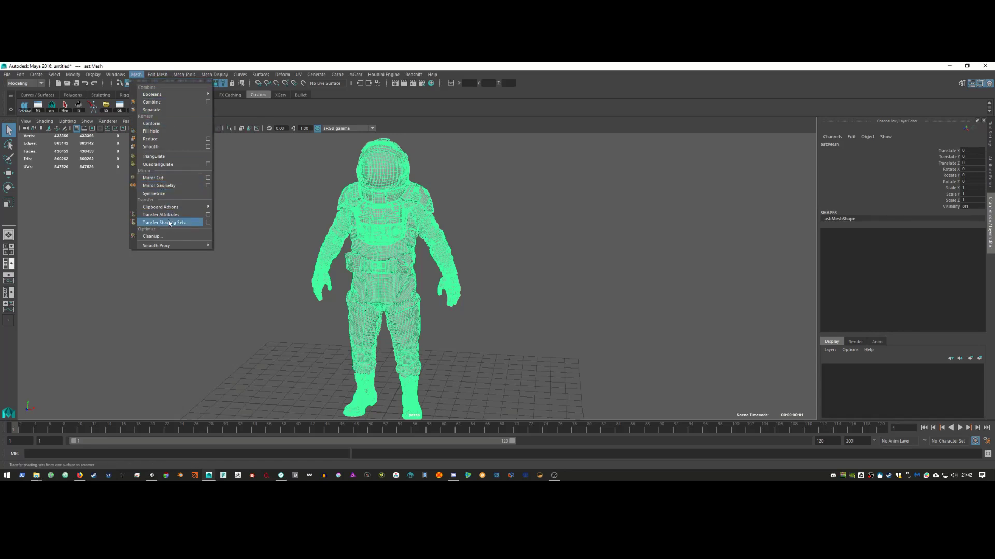
click(192, 141)
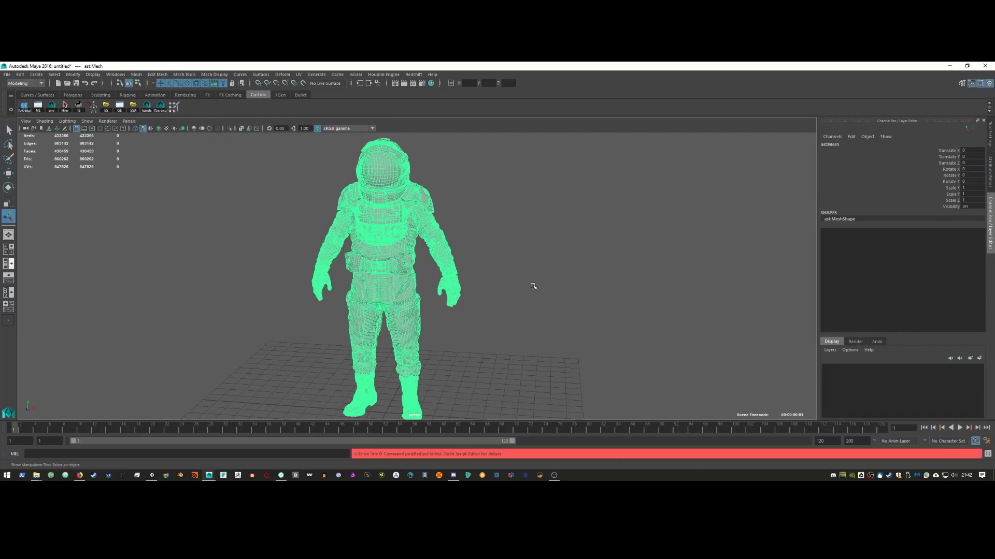
Step: Inspect the astronaut from several angles and switch its mesh to vertex selection
alt+drag(533, 288, 443, 294)
alt+drag(365, 265, 322, 268)
alt+right_drag(322, 268, 426, 320)
alt+drag(426, 320, 403, 323)
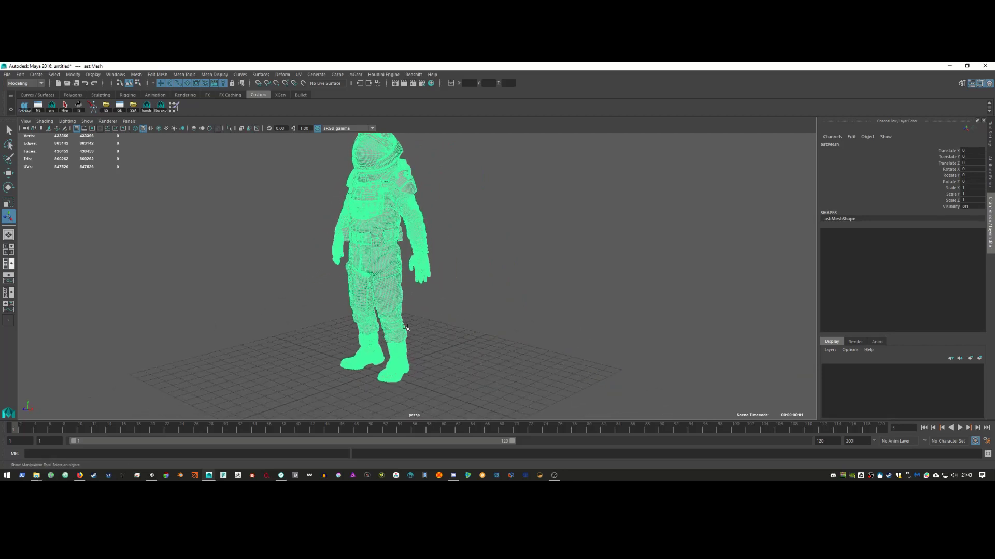
right_drag(399, 266, 376, 262)
alt+drag(403, 284, 425, 337)
Step: Turn on soft selection with B and marquee-select the right lower leg and boot vertices
drag(408, 282, 382, 379)
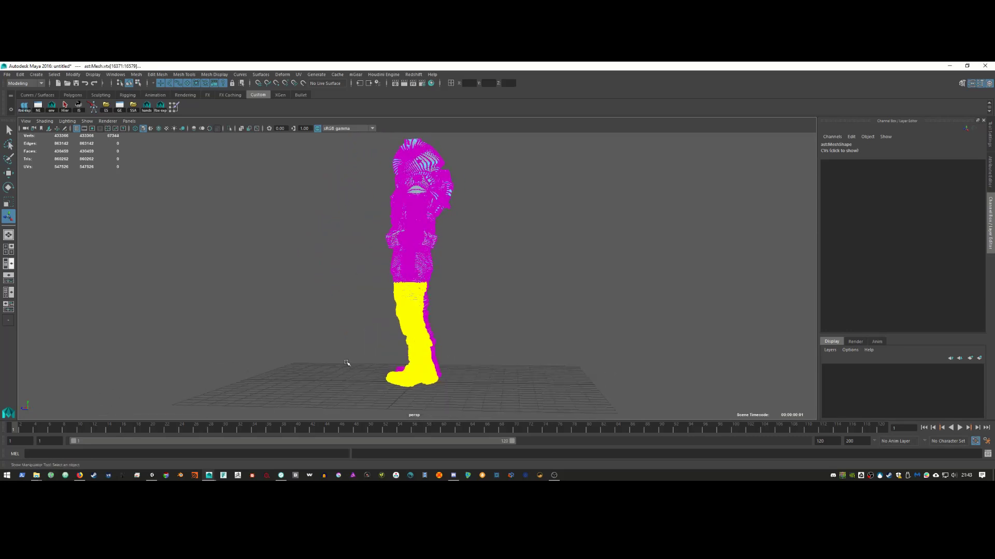
alt+drag(356, 344, 386, 340)
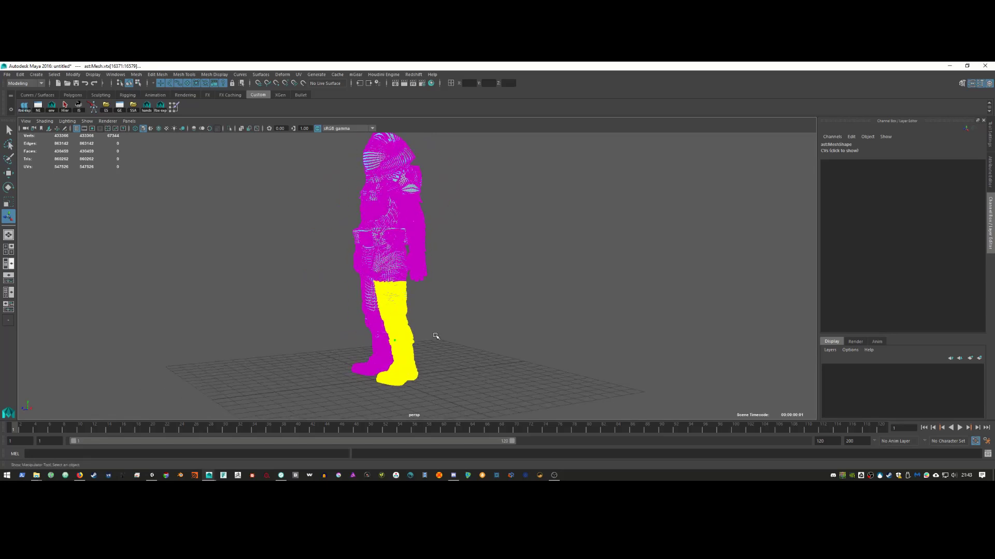
key(b)
drag(413, 343, 458, 336)
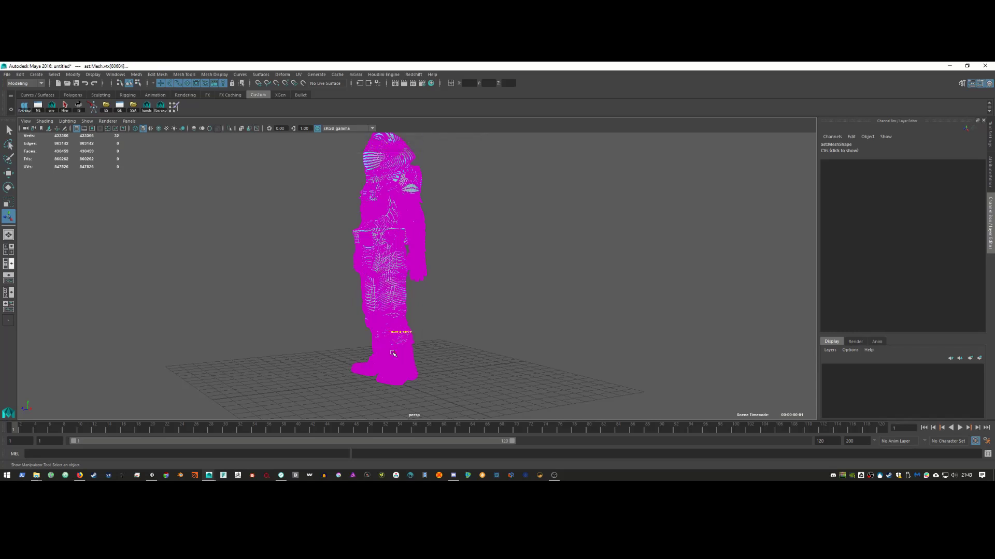
alt+drag(391, 353, 435, 337)
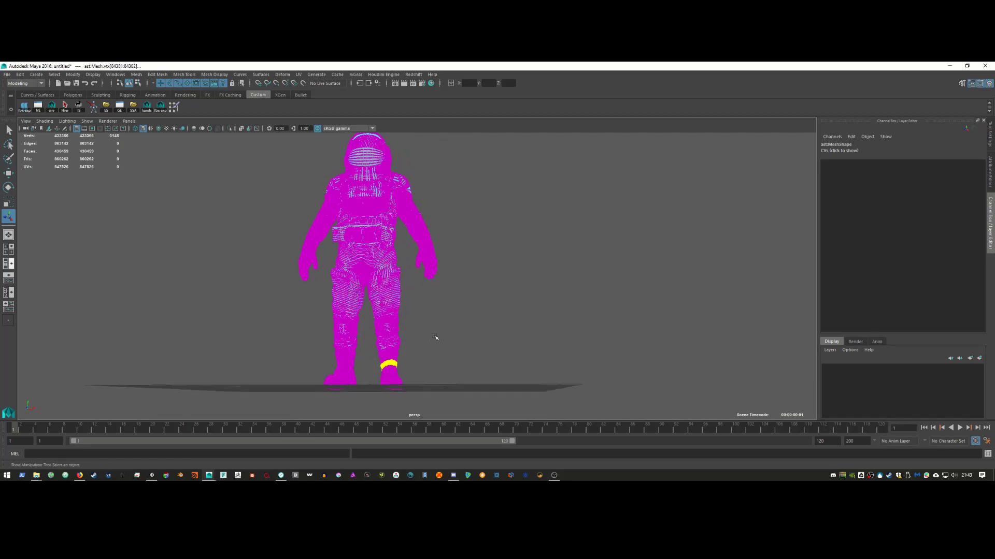
drag(407, 290, 327, 406)
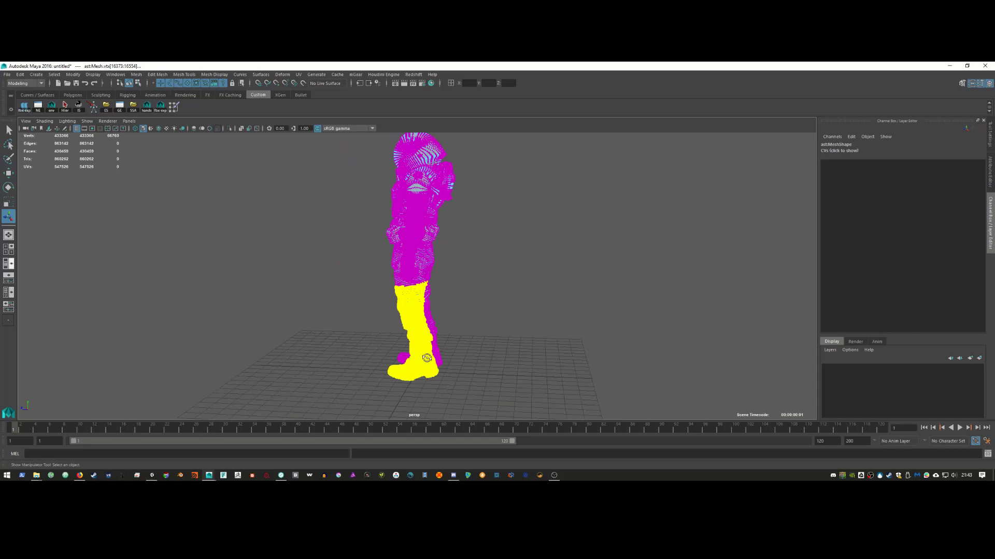
Step: Rotate the selected right lower leg and boot counterclockwise to a new angle
key(e)
alt+drag(428, 367, 427, 359)
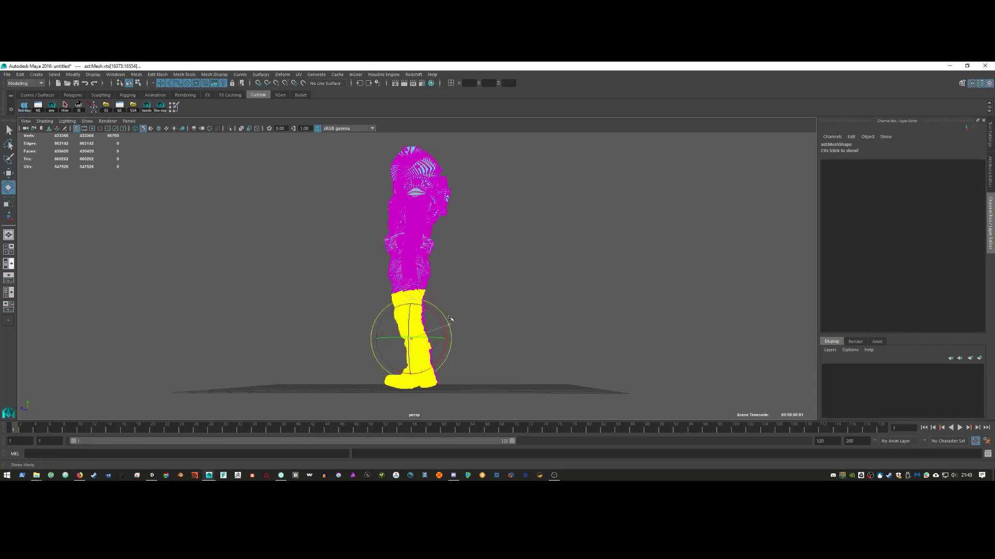
drag(449, 317, 449, 318)
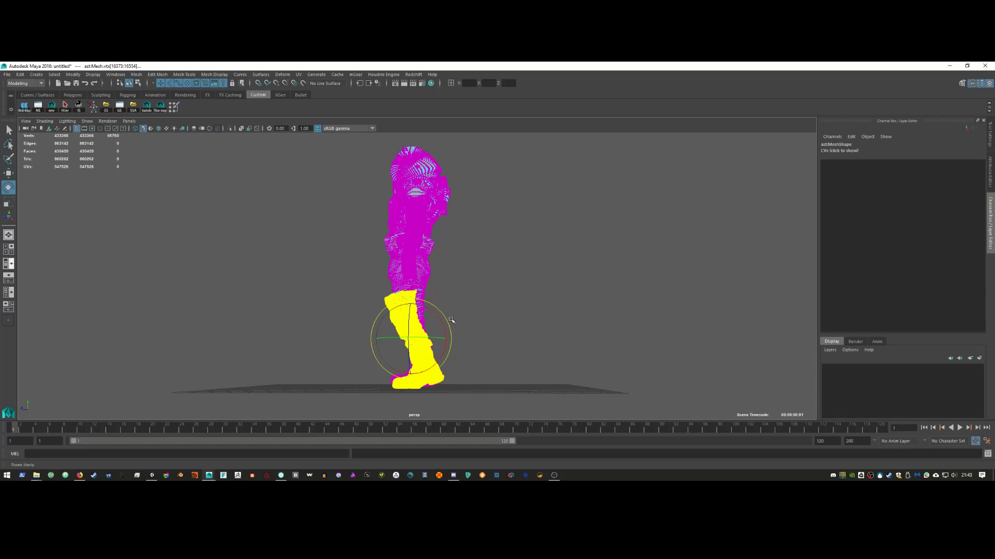
drag(449, 317, 450, 319)
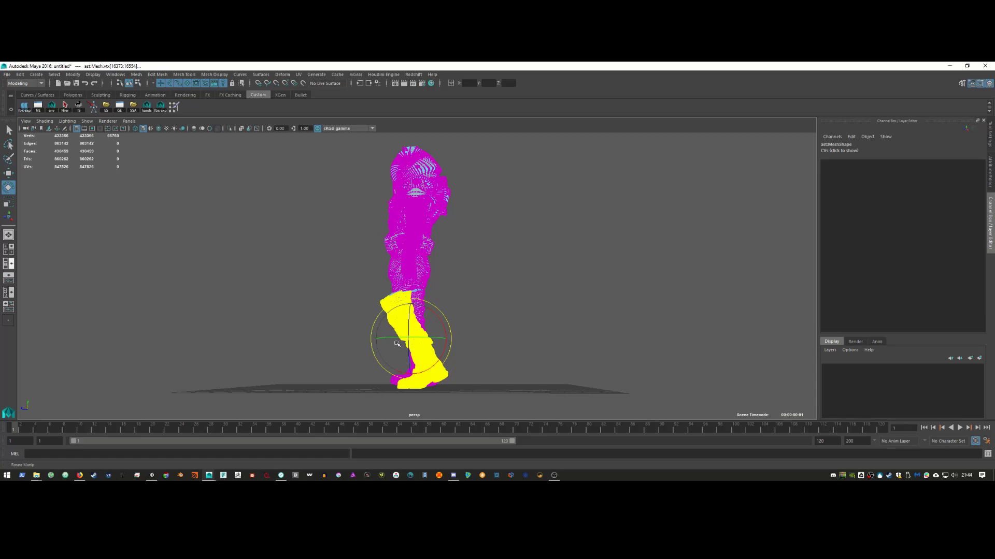
Step: Nudge the leg vertices slightly along the X axis, then return to Object Mode
key(w)
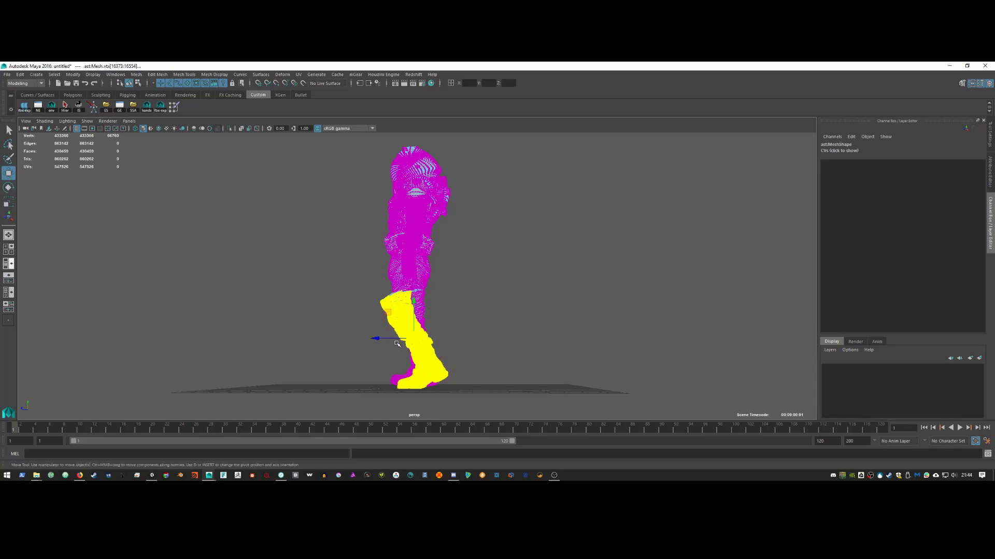
click(391, 339)
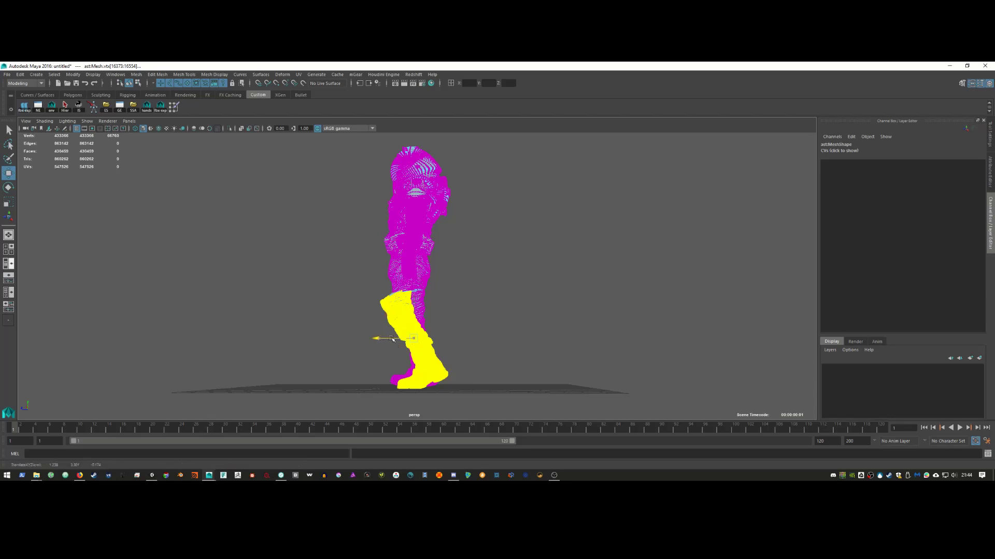
drag(392, 342, 392, 351)
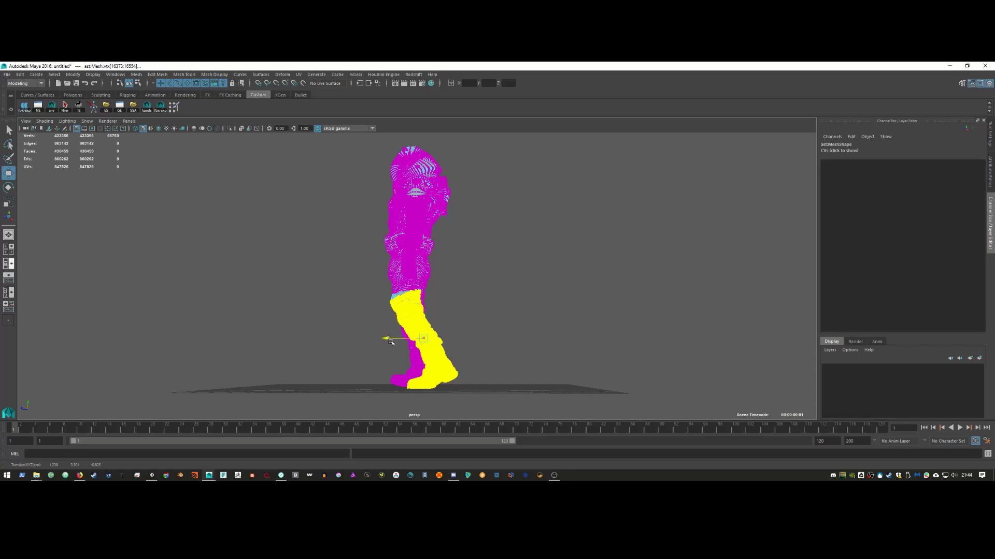
drag(390, 342, 392, 343)
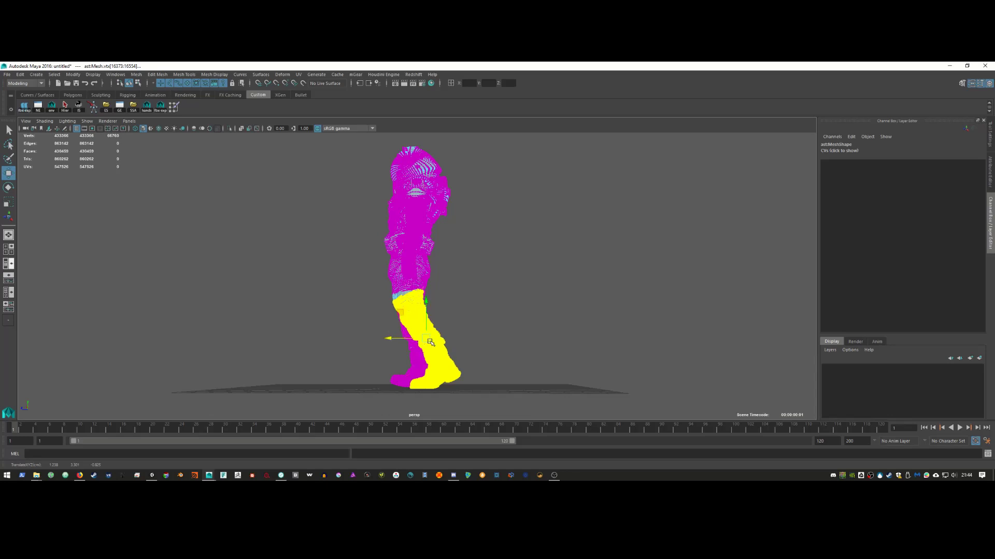
alt+drag(430, 342, 479, 294)
alt+drag(430, 270, 387, 276)
right_drag(386, 257, 424, 246)
click(399, 273)
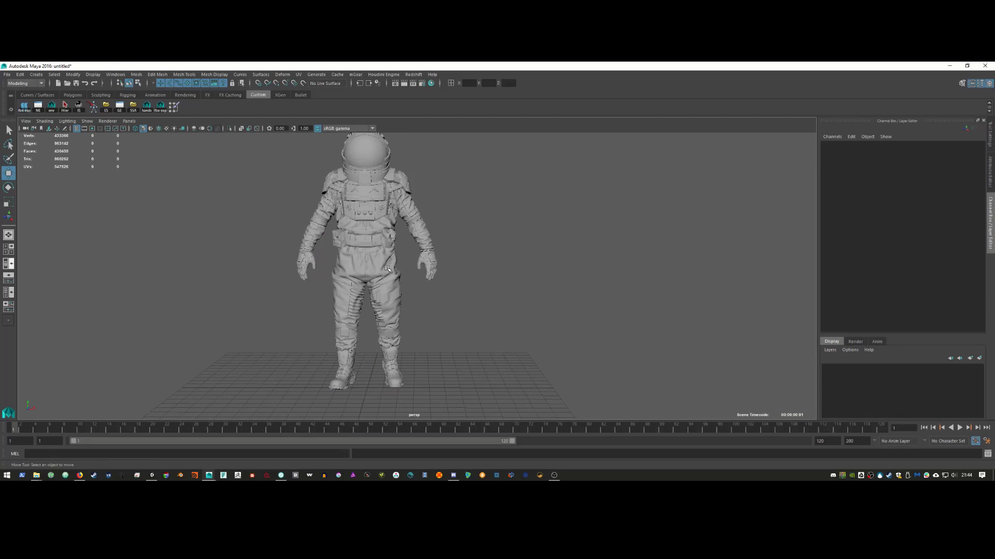
Step: Run Mesh > Cleanup on the astronaut mesh to fix its nonmanifold geometry
click(415, 313)
alt+drag(415, 313, 381, 334)
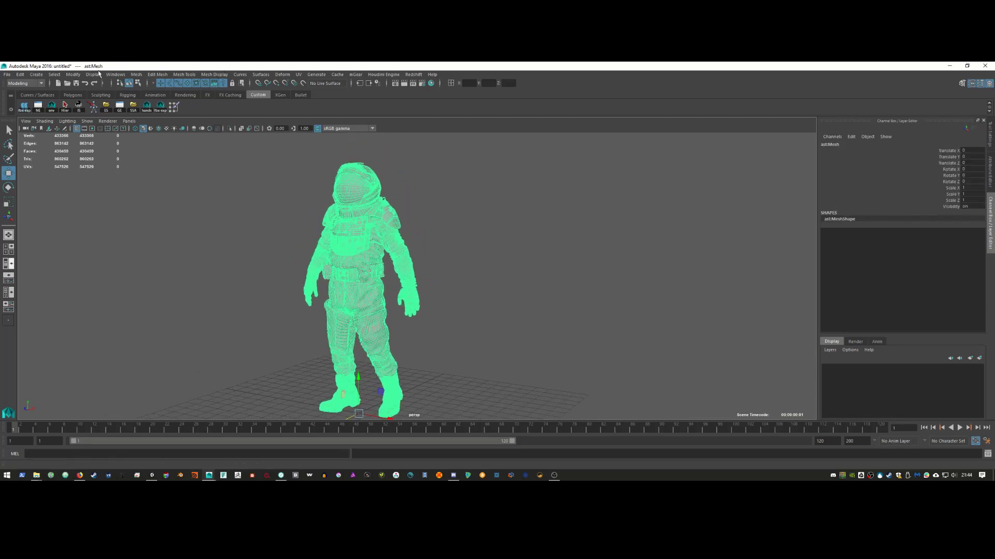
click(136, 74)
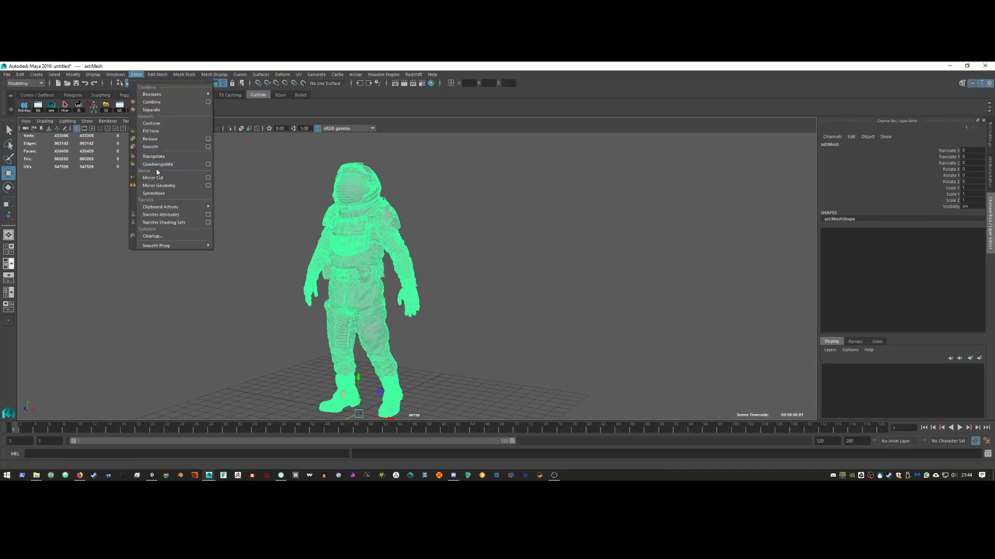
click(169, 236)
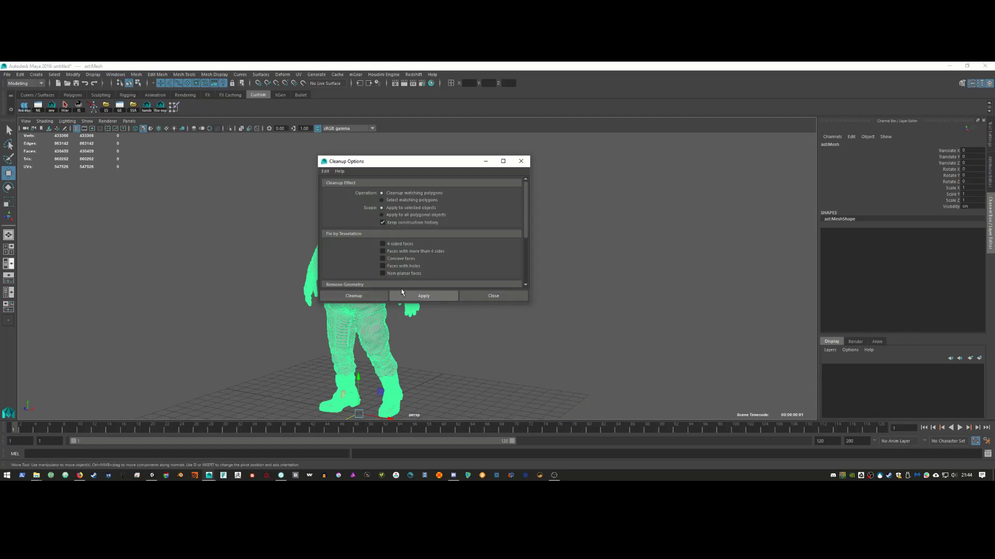
scroll(456, 260, down, 5)
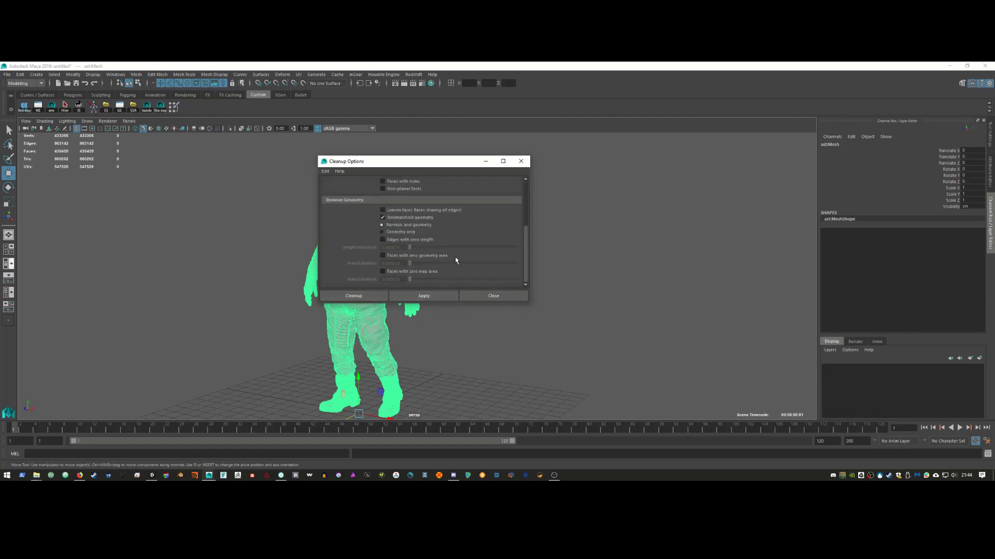
click(375, 296)
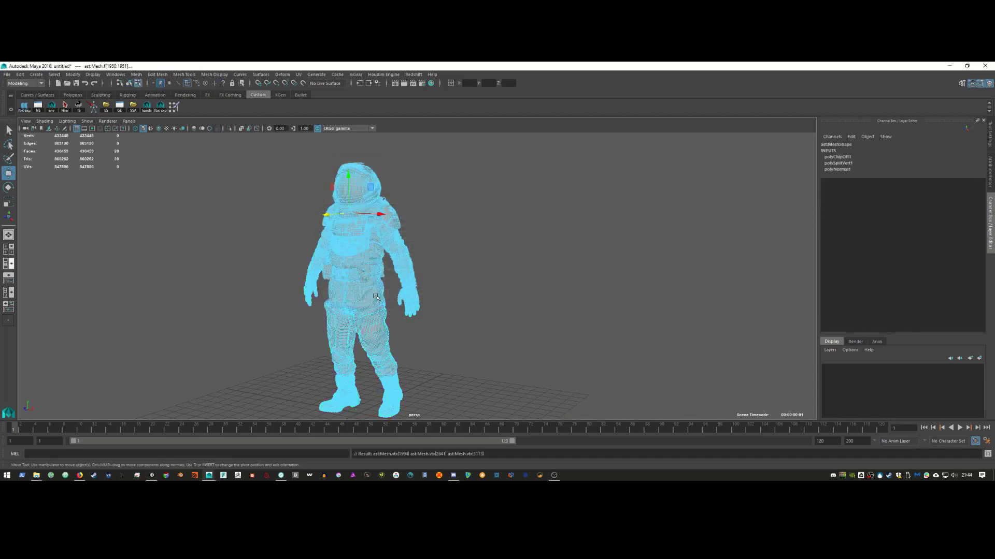
Step: Select the whole astronaut as an object and delete its construction history
mouse_move(373, 250)
right_down()
mouse_move(378, 273)
mouse_move(387, 261)
right_up()
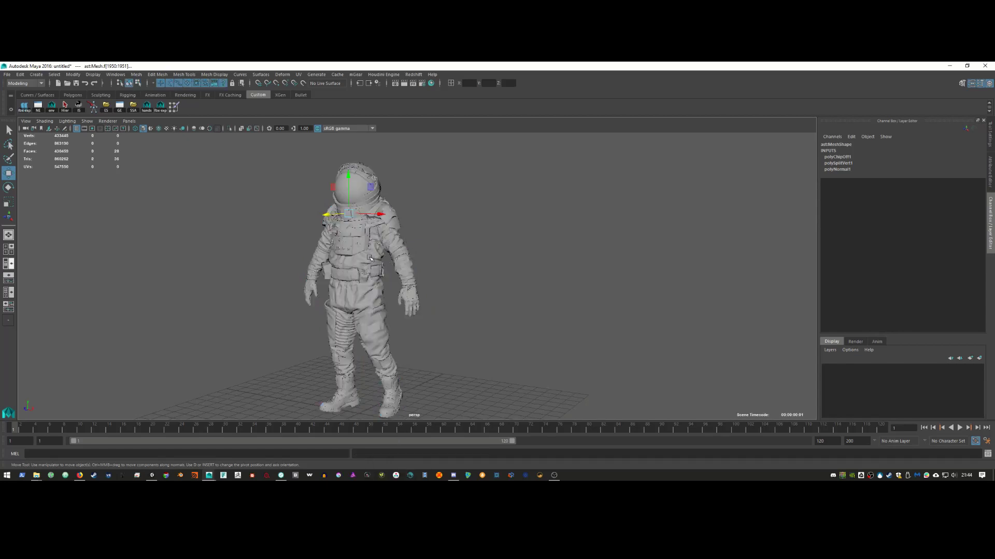
key(F8)
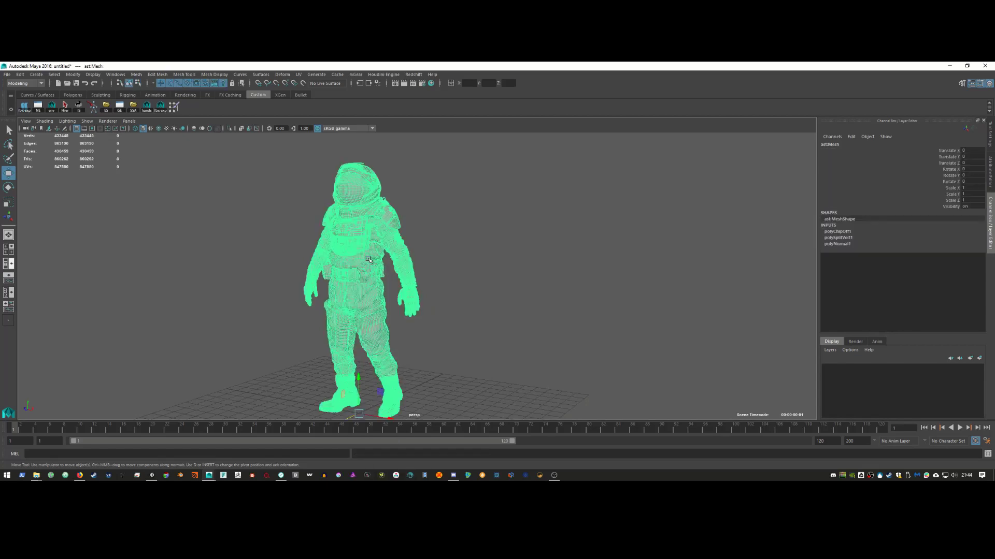
key(alt+shift+d)
Step: Apply Mesh > Reduce at 50 percent, dropping the astronaut to about 107,500 faces
click(136, 74)
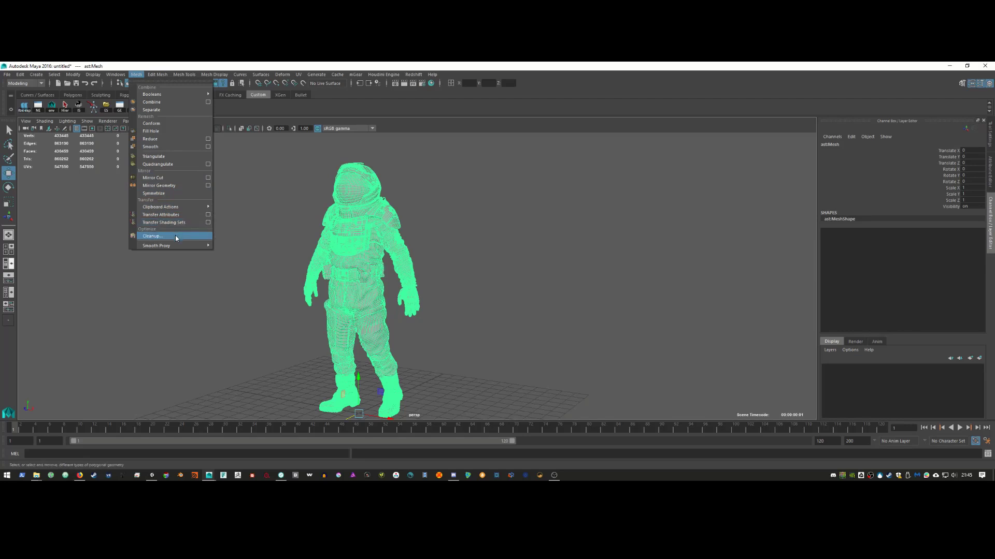
mouse_move(158, 74)
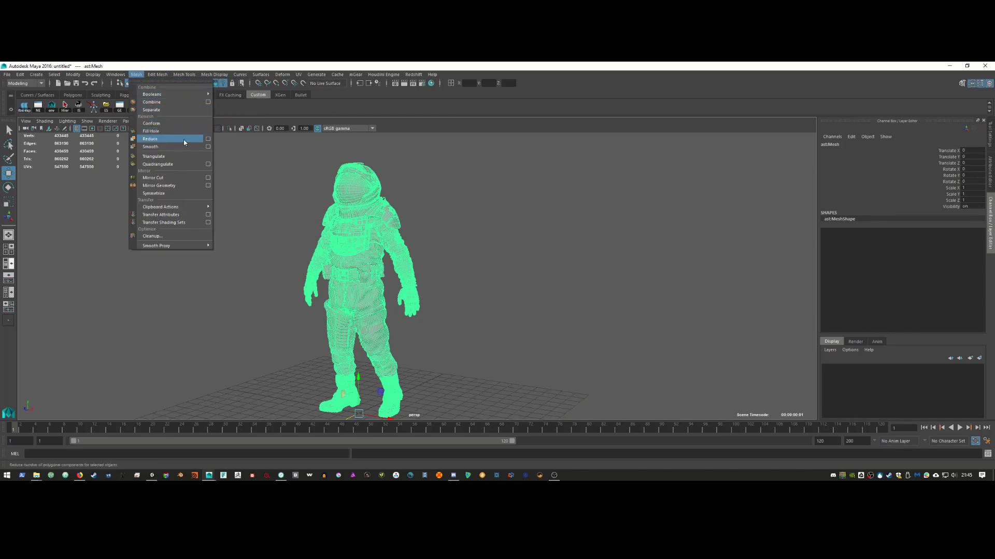
click(184, 139)
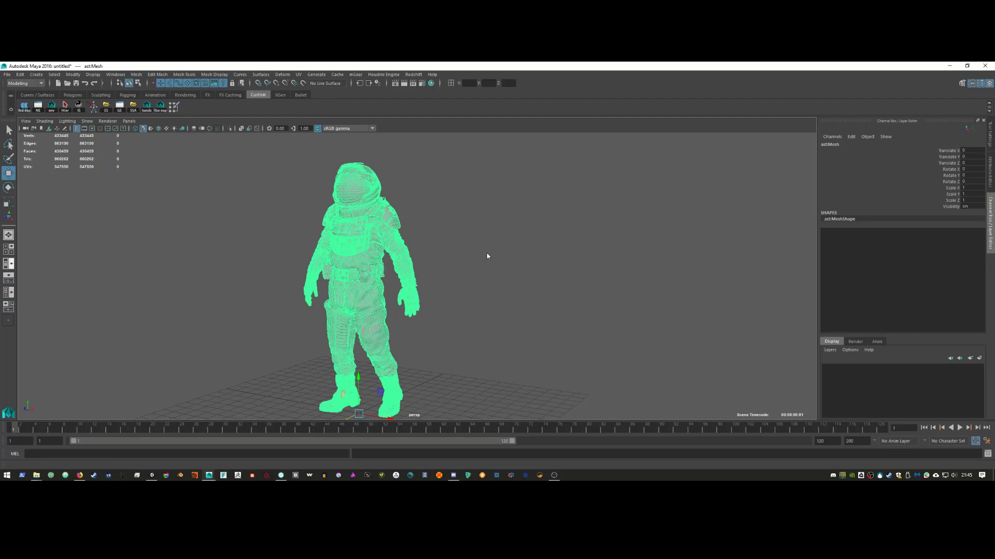
right_click(870, 476)
click(899, 453)
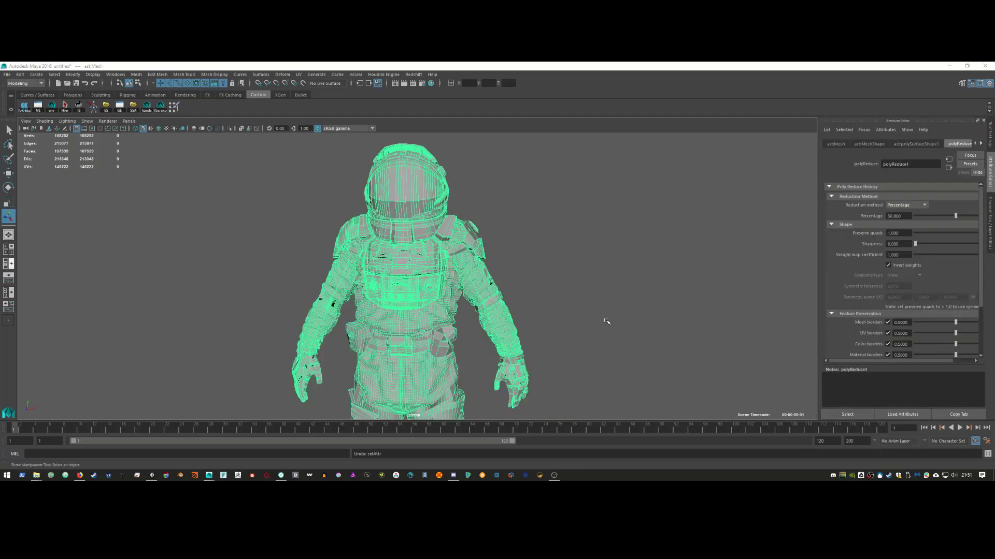
Step: Switch to the Persp/Outliner layout and orbit around the reduced astronaut to inspect it
alt+drag(557, 296, 399, 269)
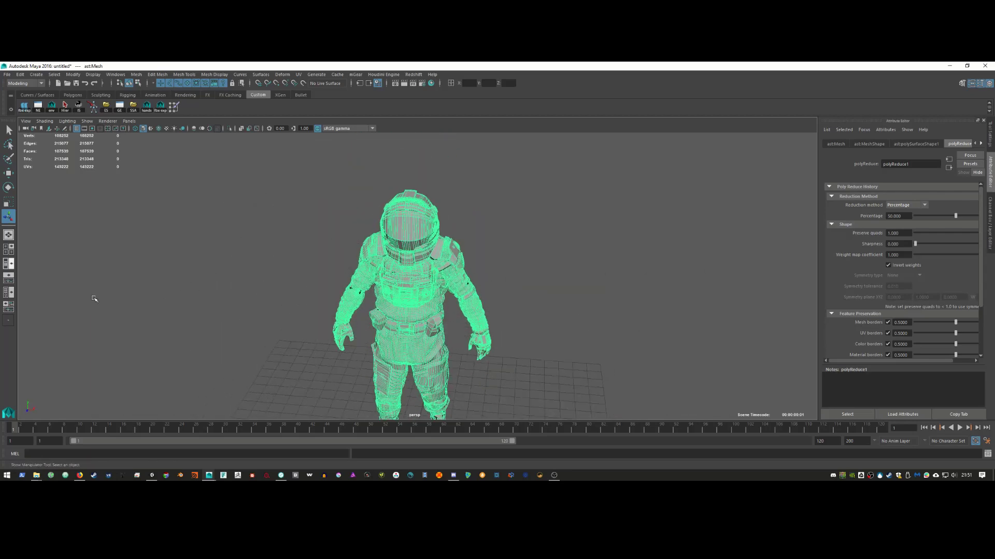
click(11, 264)
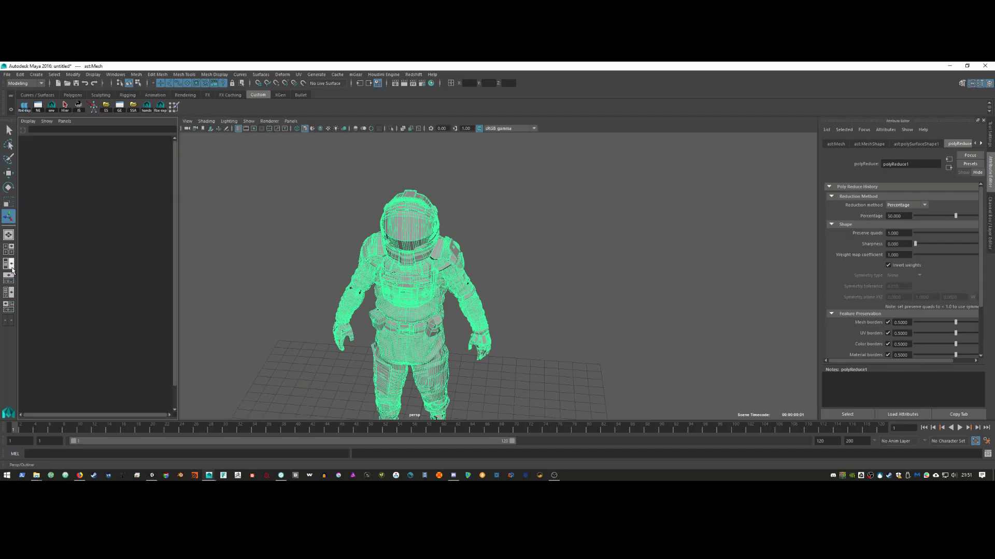
mouse_move(511, 318)
alt+mouse_down()
mouse_move(428, 296)
mouse_move(566, 304)
mouse_move(678, 283)
mouse_move(518, 301)
alt+mouse_up()
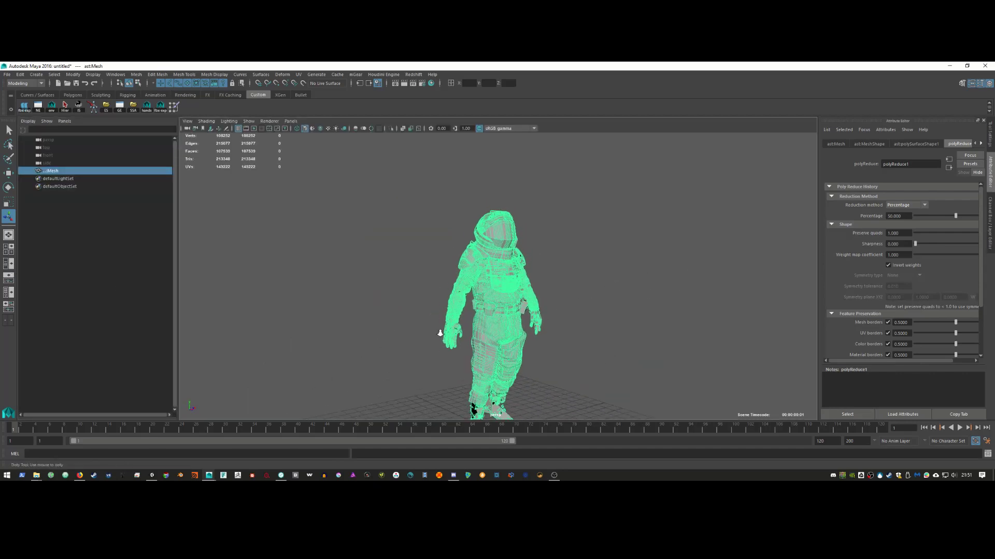
alt+right_drag(518, 301, 690, 333)
alt+drag(690, 333, 381, 311)
alt+drag(477, 235, 515, 339)
alt+right_drag(515, 339, 472, 353)
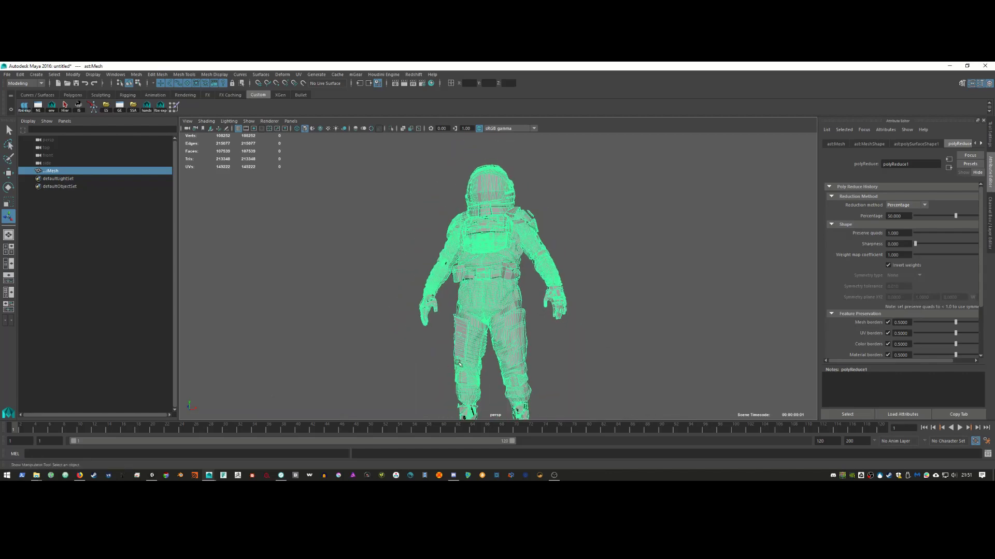
alt+drag(469, 354, 450, 362)
alt+drag(515, 285, 512, 311)
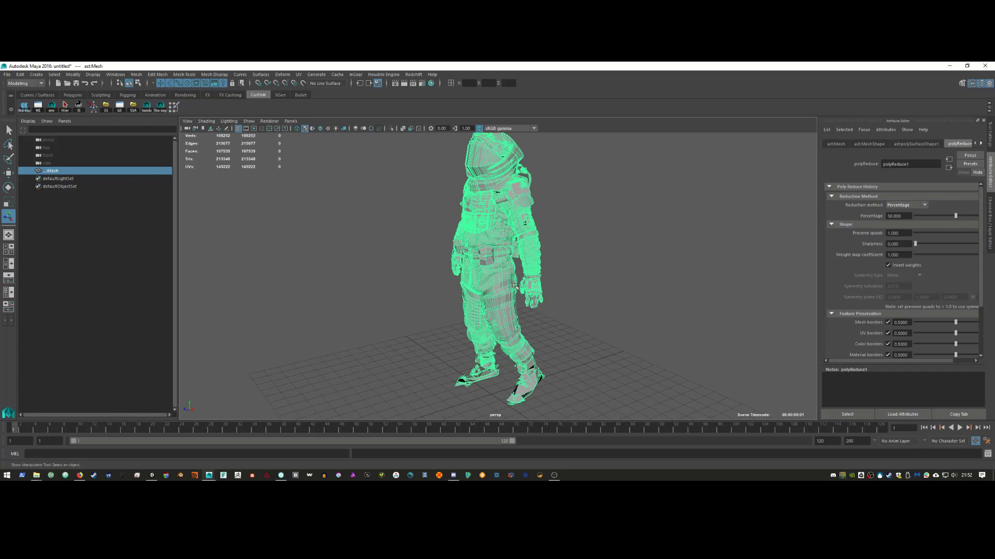
Step: Delete the reduced mesh's construction history and switch it to vertex editing
key(alt+shift+d)
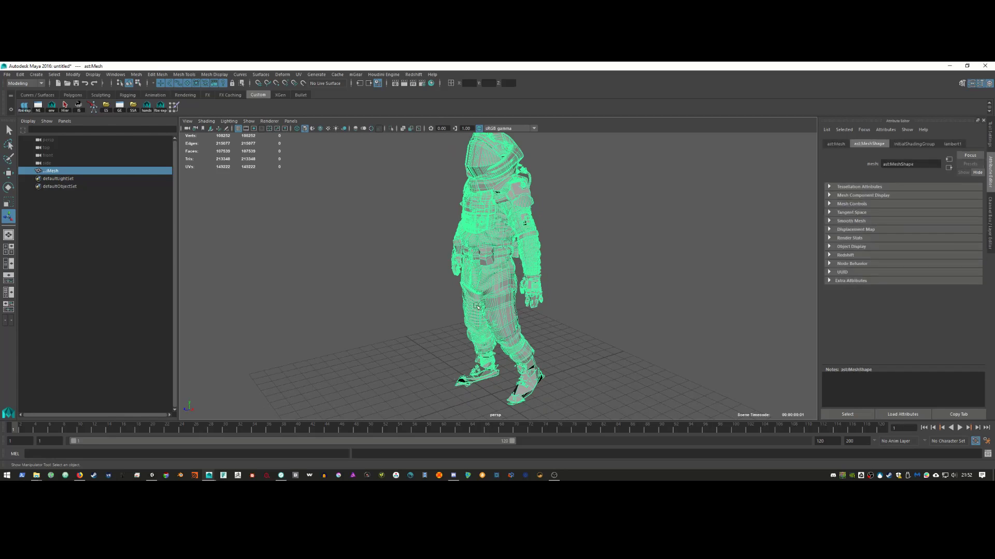
alt+drag(477, 307, 507, 313)
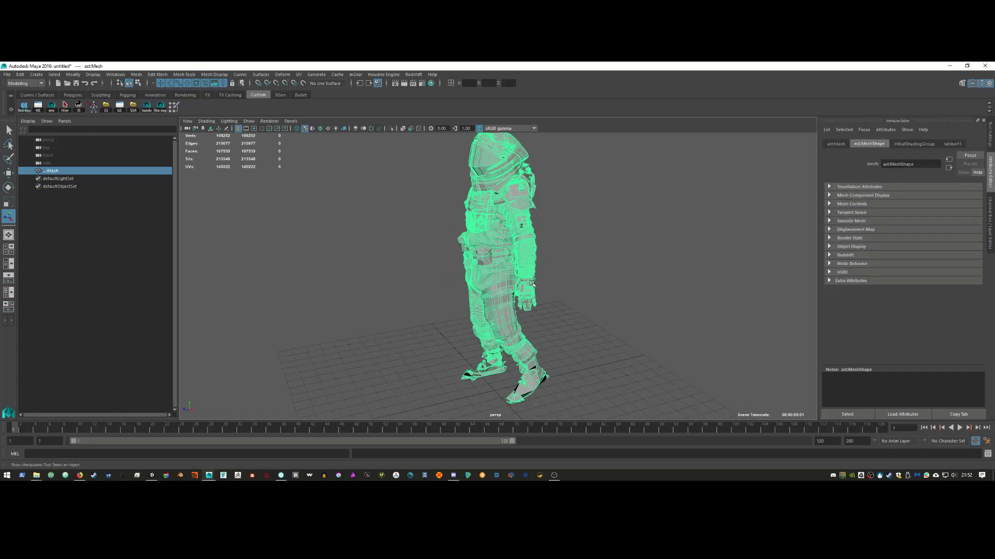
right_drag(528, 257, 489, 258)
alt+drag(490, 272, 566, 274)
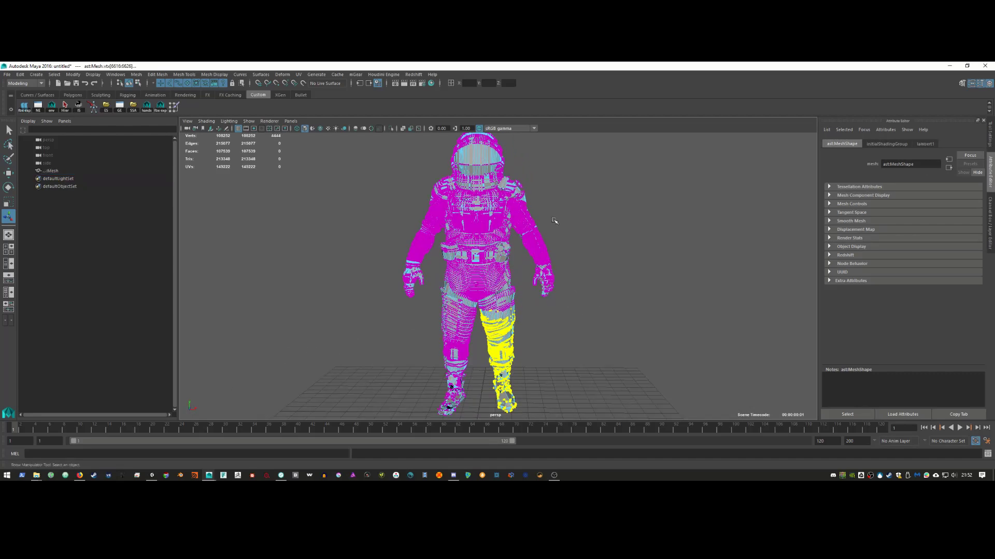
Step: Select the arm vertices, then rotate and move them forward into a swinging pose
drag(553, 220, 566, 297)
key(e)
key(w)
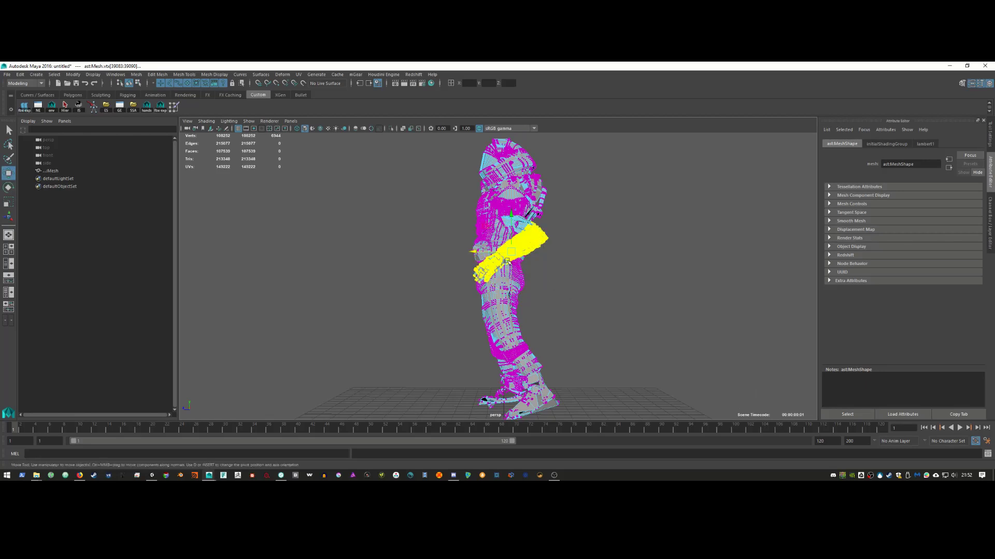
drag(513, 252, 350, 257)
drag(373, 221, 439, 332)
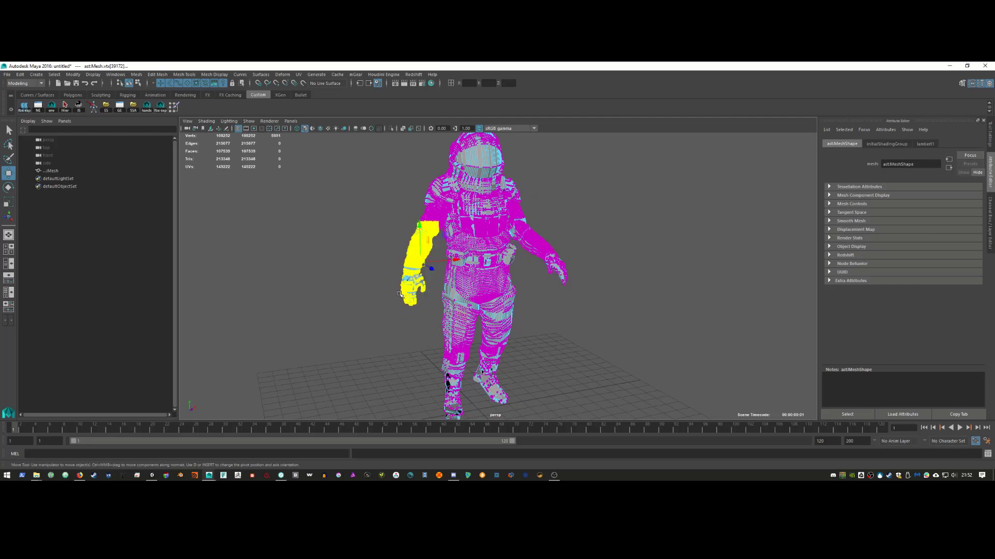
alt+drag(433, 303, 508, 385)
key(e)
key(w)
Step: Select the leg vertices, rotate and shift them forward into a stride, then return to Object Mode
drag(440, 300, 527, 295)
drag(538, 256, 433, 356)
key(e)
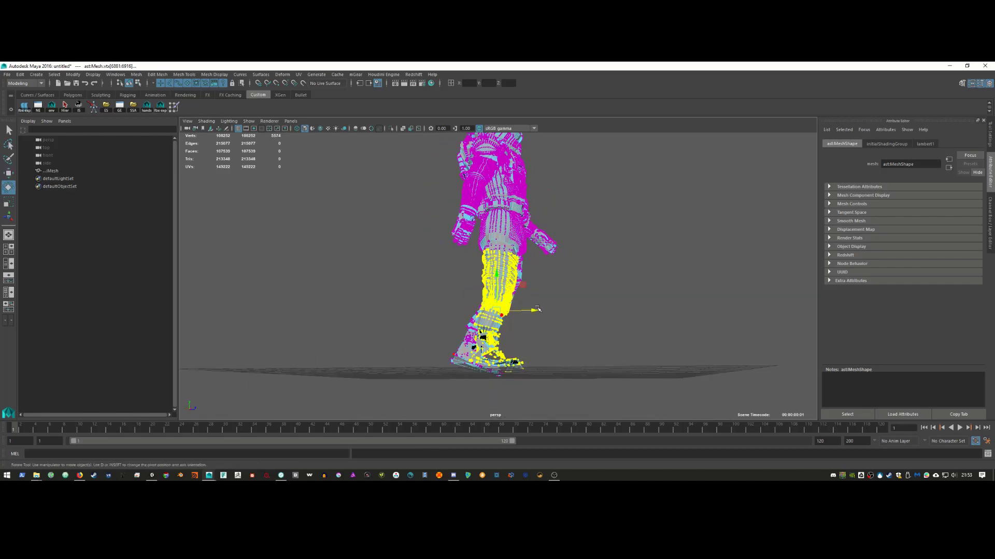
mouse_move(536, 306)
mouse_down()
mouse_move(534, 292)
mouse_move(526, 307)
mouse_up()
key(w)
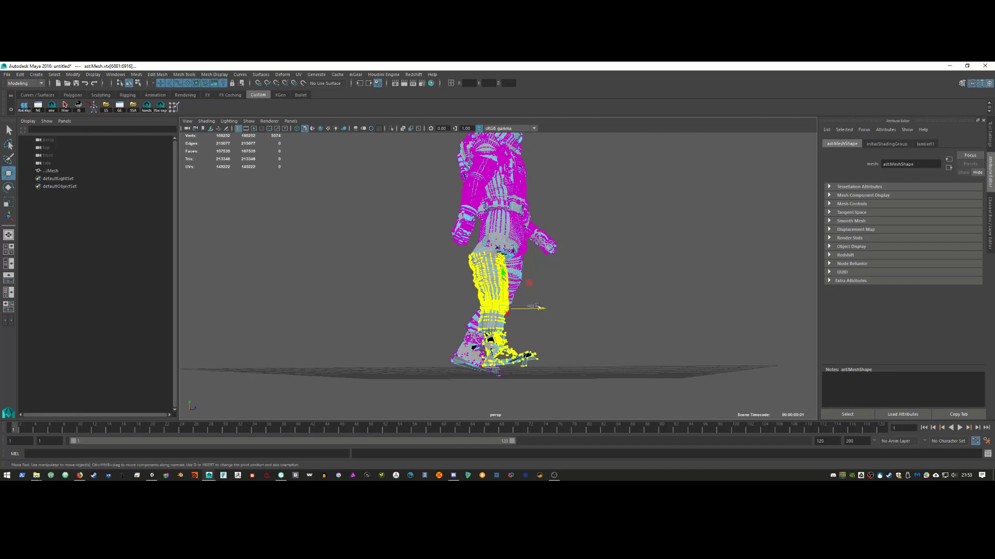
drag(543, 308, 505, 256)
key(ctrl+z)
right_drag(505, 256, 555, 239)
alt+drag(579, 287, 493, 309)
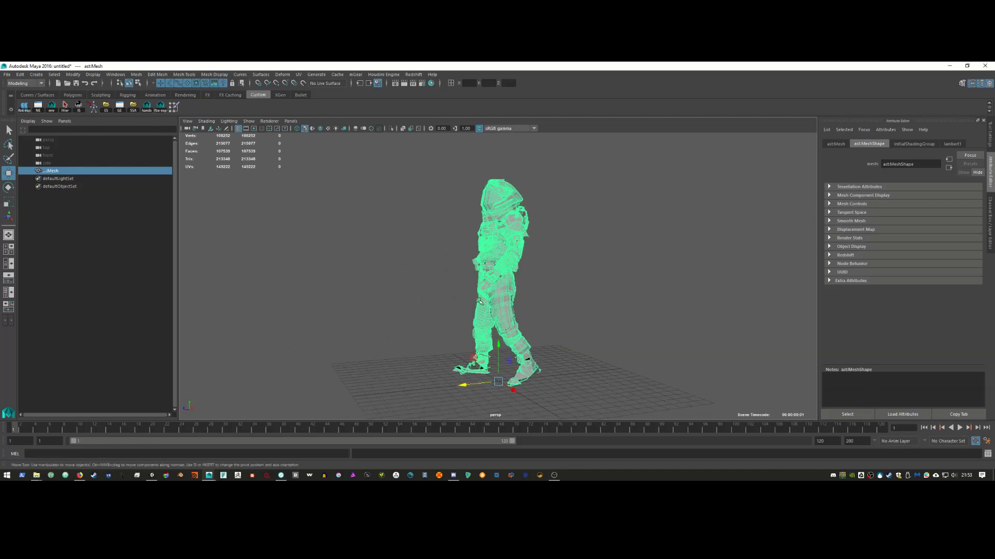
Step: Export the selected posed astronaut to the Desktop as ast_walk.obj, then minimize Maya
click(6, 74)
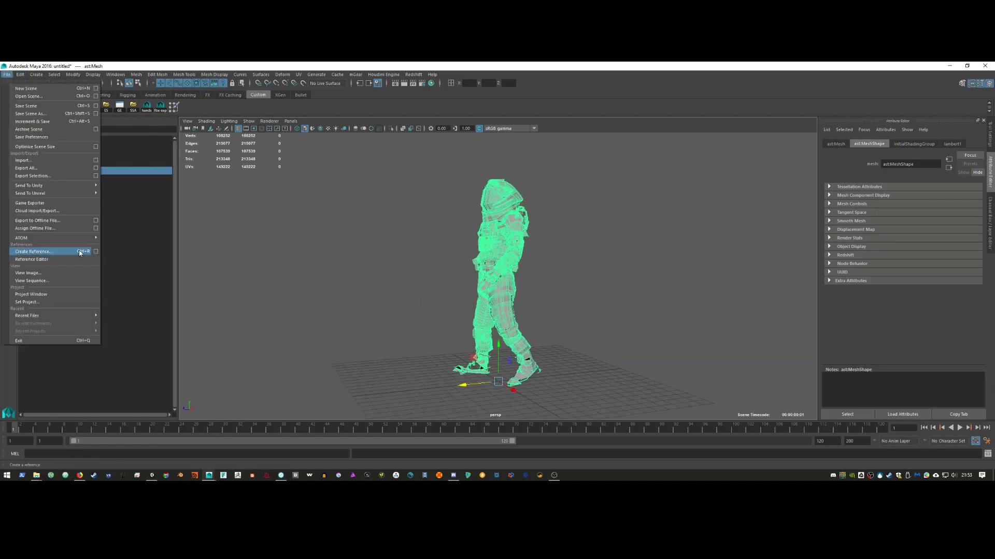
click(45, 176)
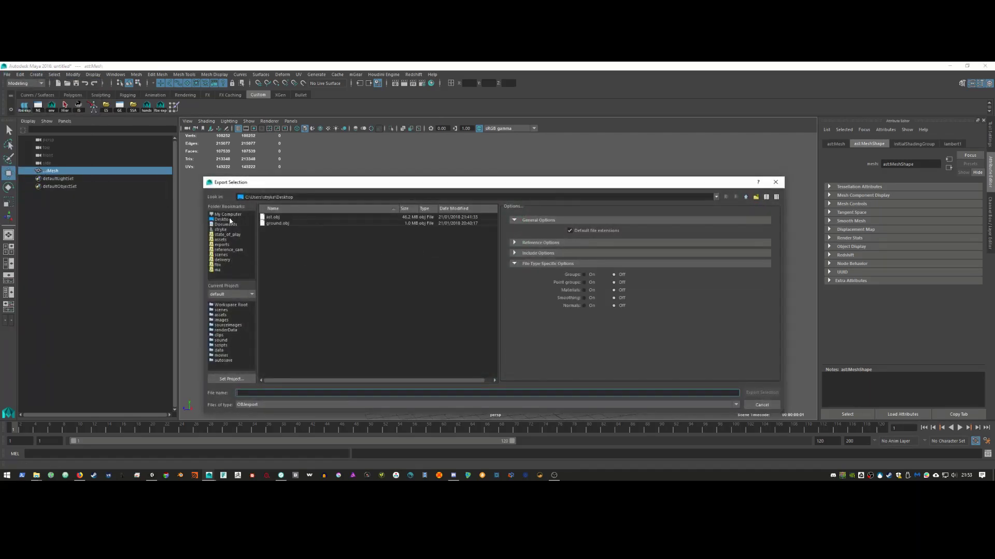
click(230, 220)
click(298, 217)
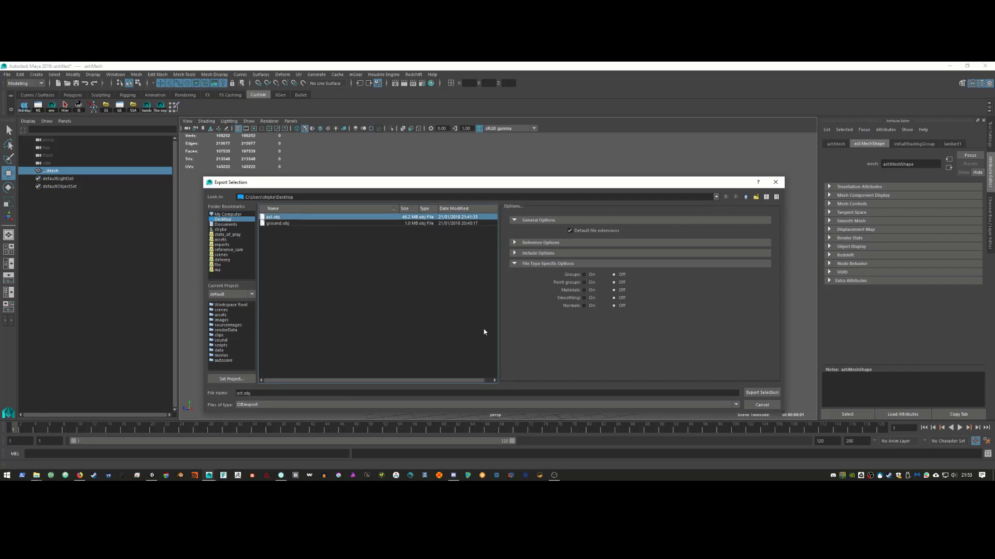
click(291, 393)
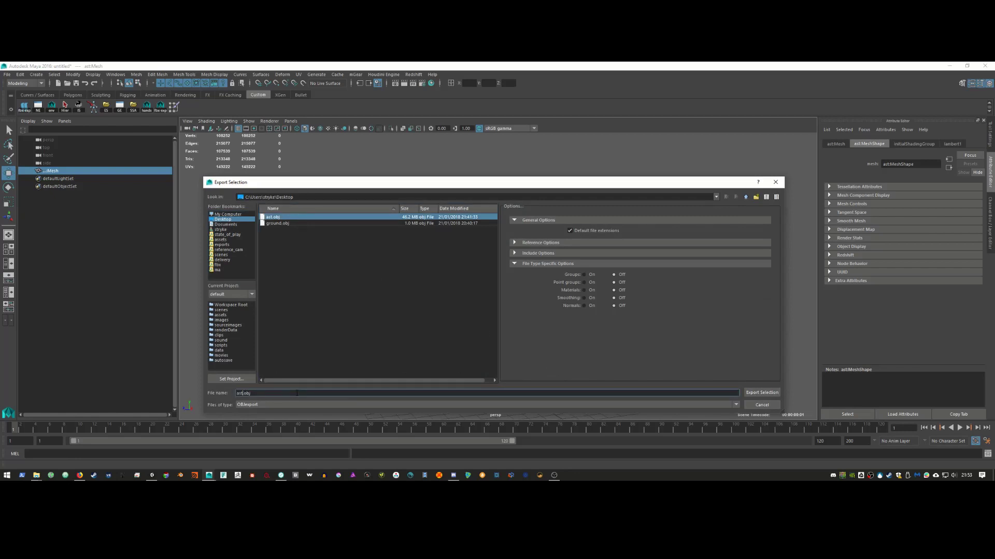
key(Left)
key(Left)
key(Left)
key(Left)
text(_)
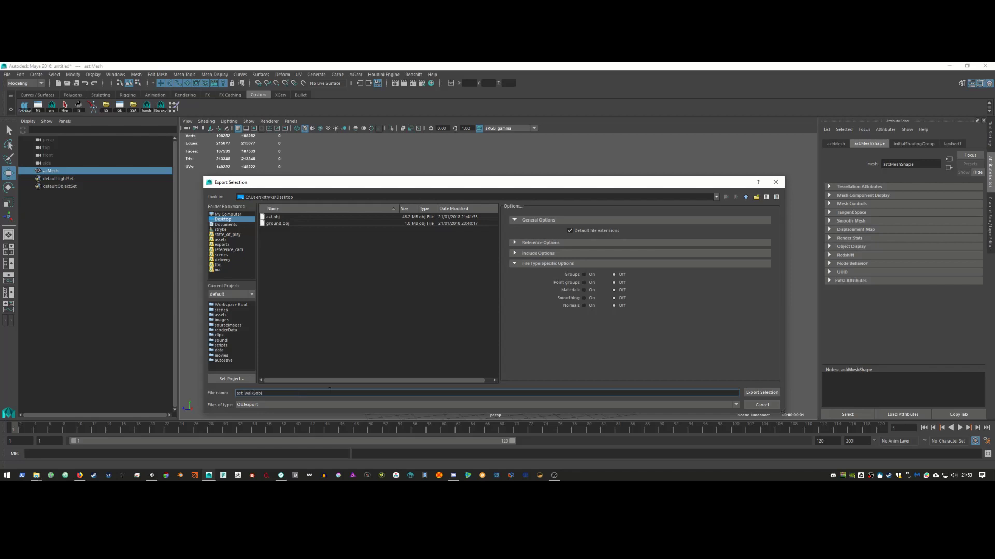
click(761, 392)
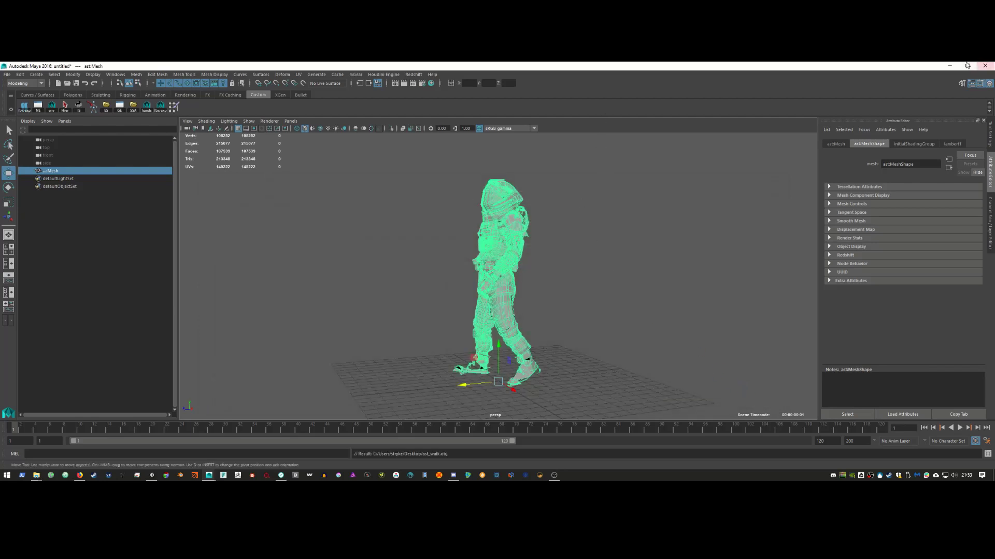
click(949, 66)
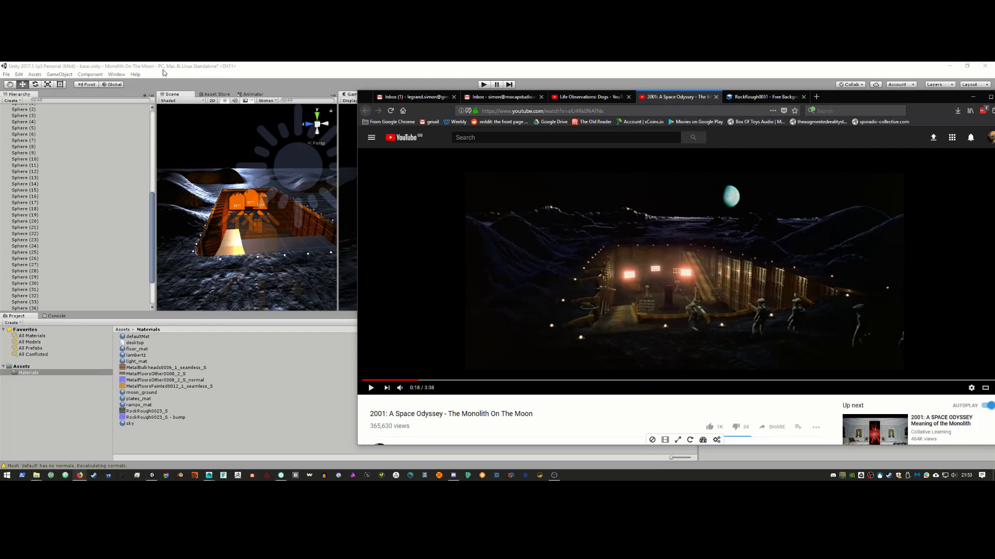
Step: Bring up File Explorer beside the Unity project and open the Desktop folder
click(163, 68)
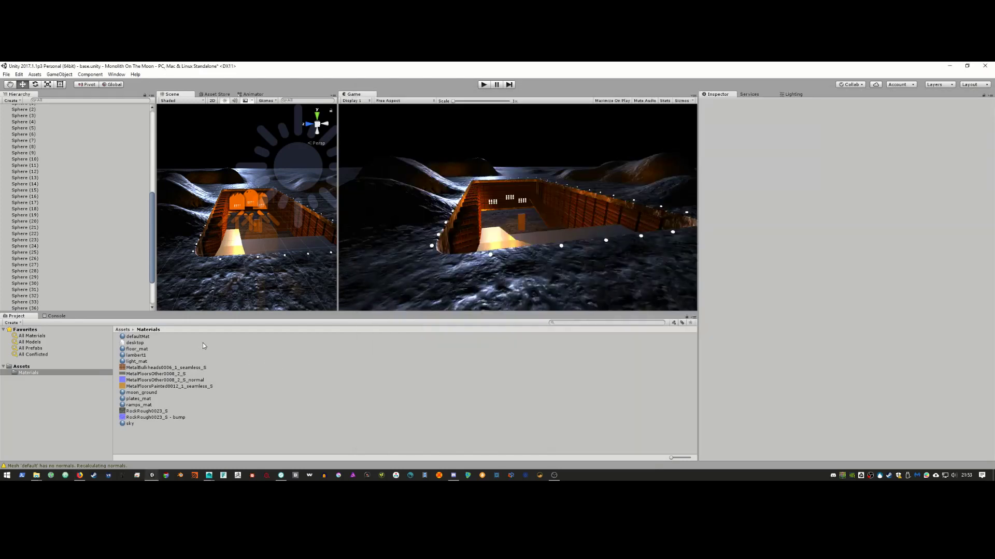
click(36, 475)
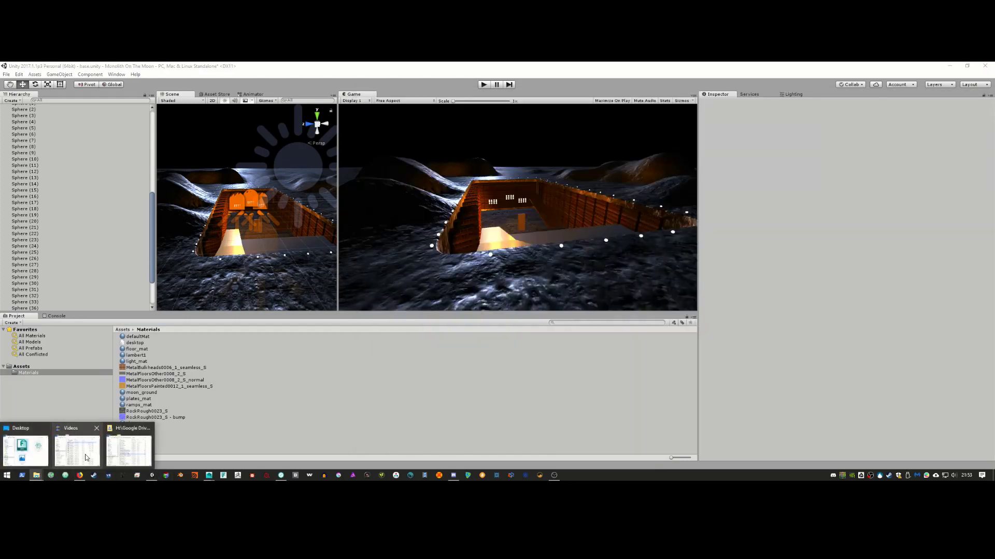
click(128, 450)
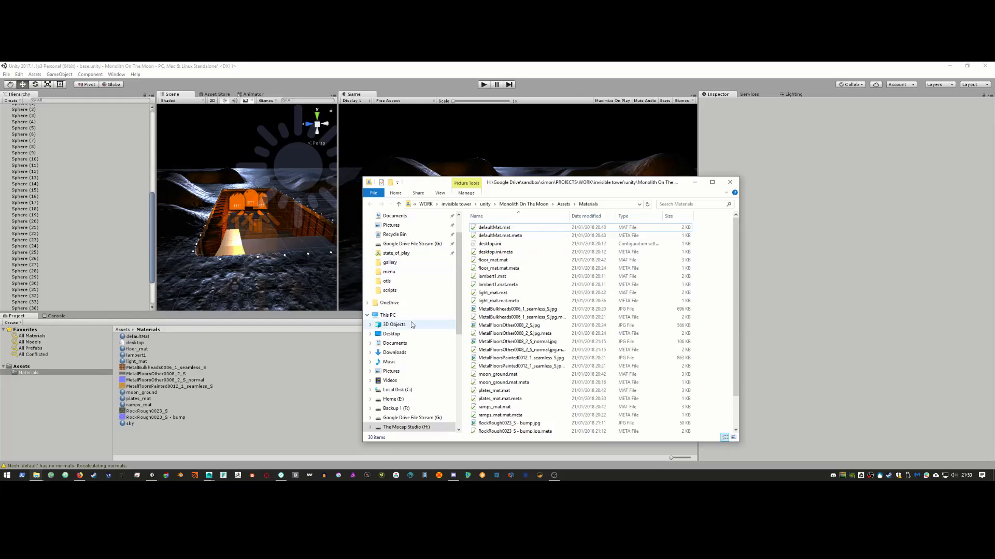
click(406, 335)
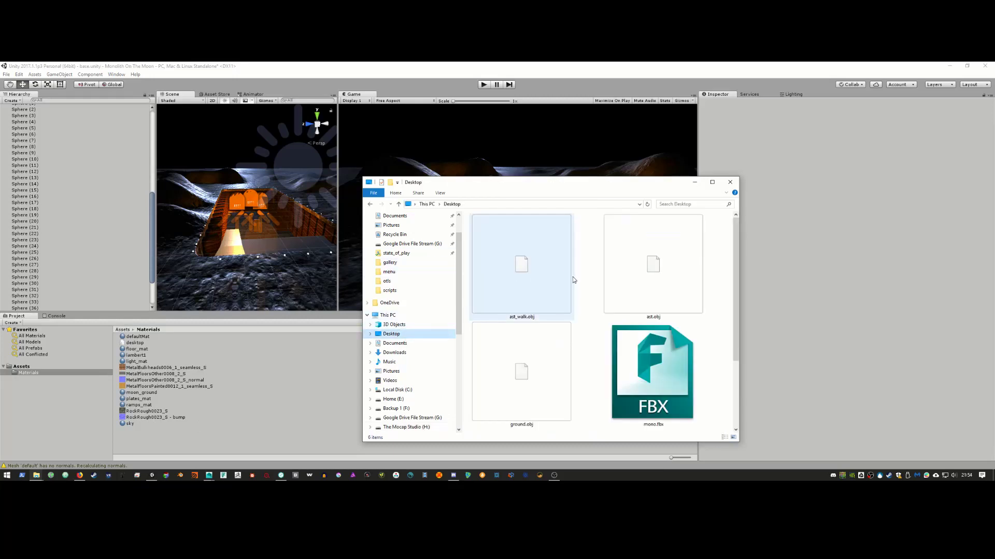
Step: Select ast_walk.obj and ast.obj and drag both into Unity's Project Assets panel
click(552, 284)
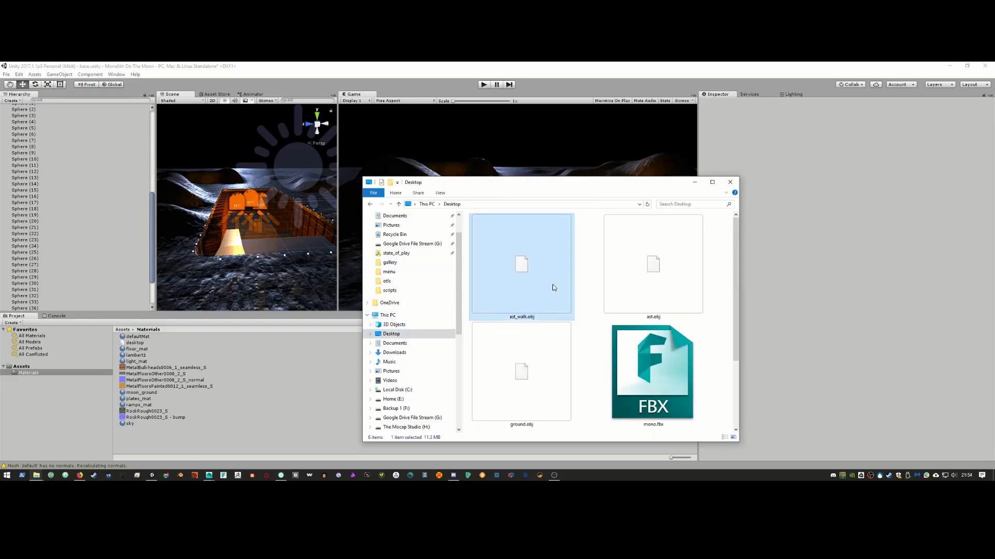
ctrl+click(679, 288)
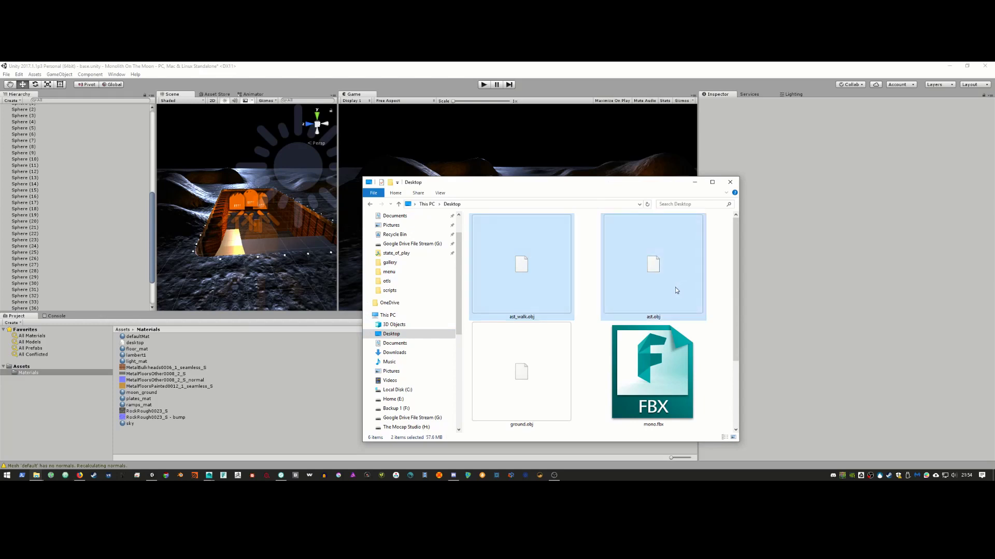
drag(677, 289, 32, 367)
drag(552, 293, 667, 217)
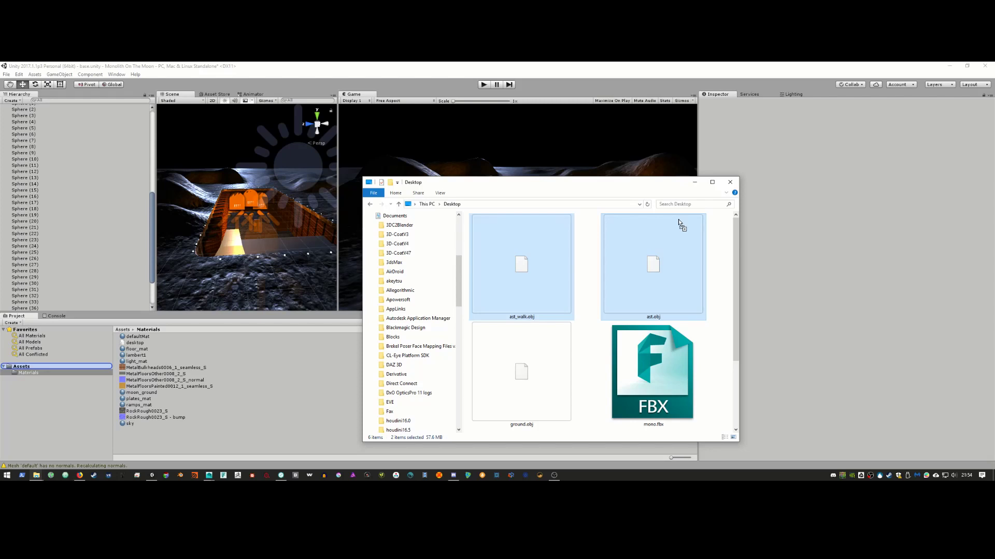
mouse_move(678, 219)
mouse_down()
mouse_move(651, 255)
mouse_move(705, 177)
mouse_move(685, 201)
mouse_up()
drag(685, 200, 873, 477)
right_click(870, 476)
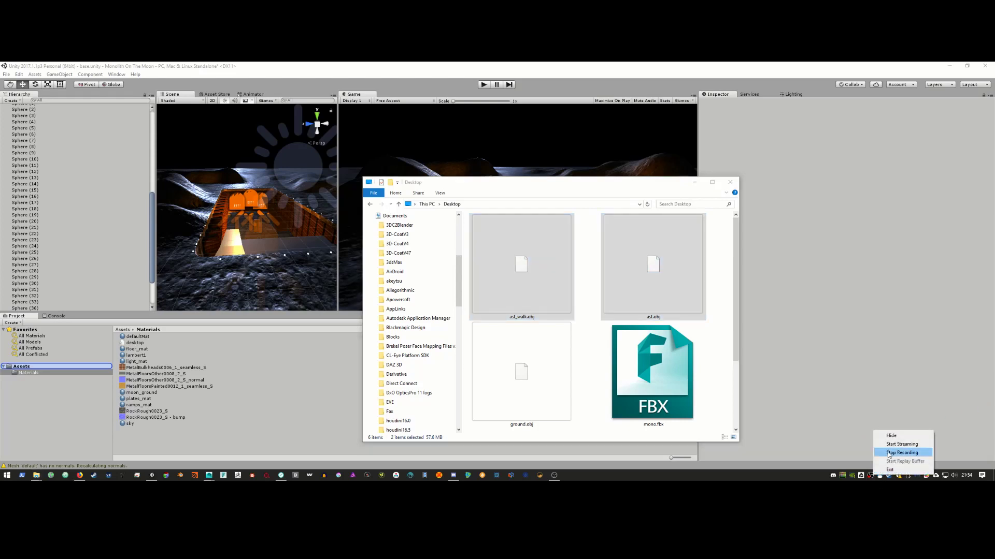
Step: Hide Explorer and check the imported ast model in the top-level Assets folder
click(900, 453)
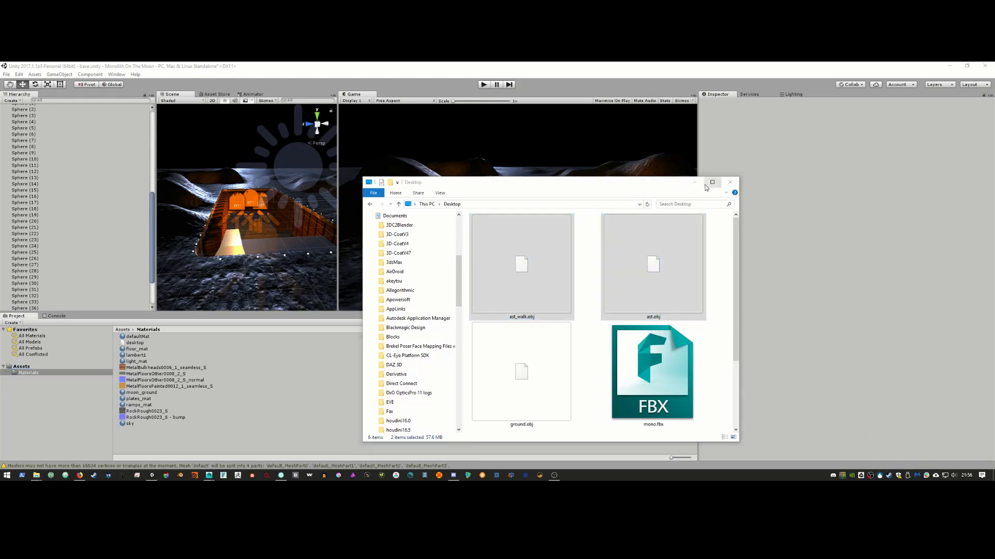
click(694, 182)
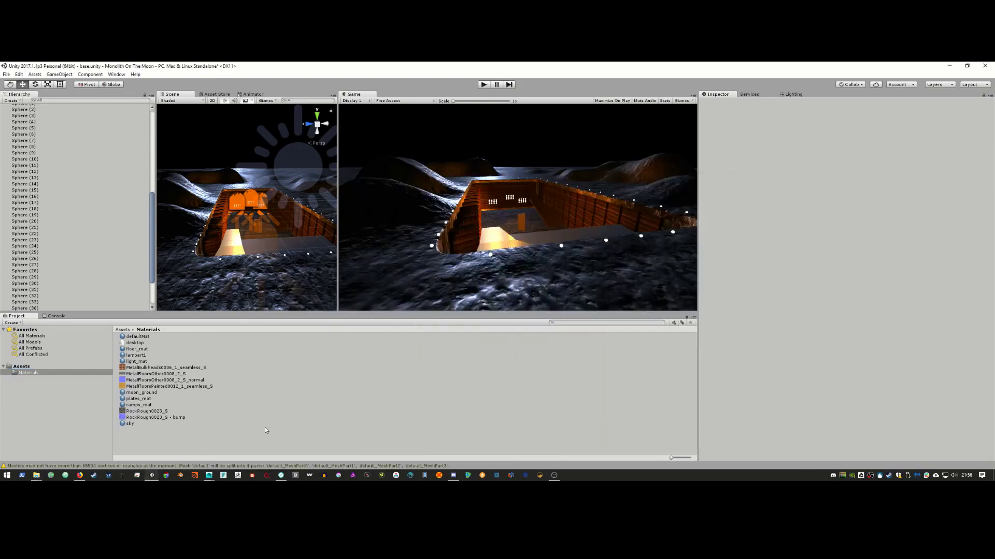
click(49, 354)
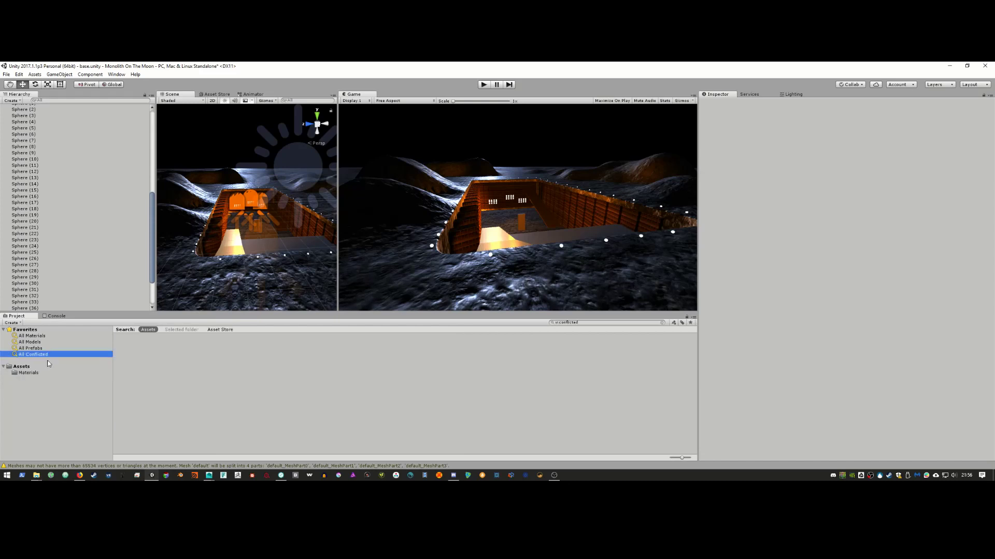
click(42, 372)
click(39, 367)
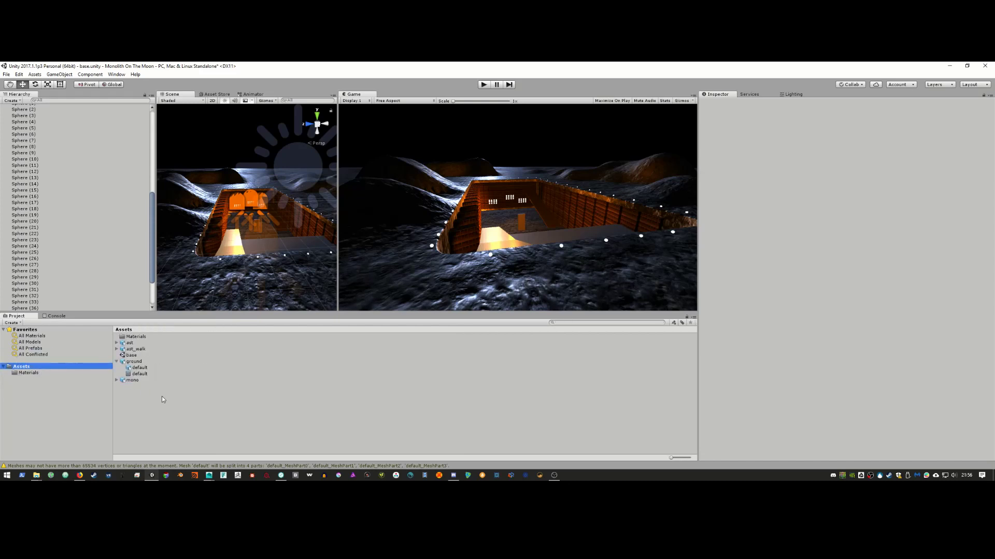
click(140, 345)
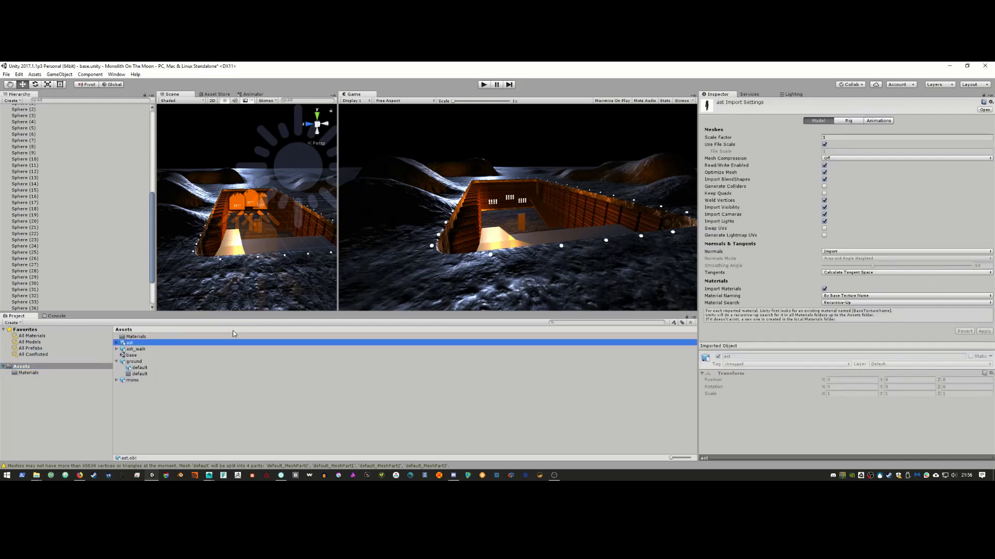
Step: Collapse ground and GameObject (3), select Sphere through Sphere (44), and create an empty GameObject
scroll(138, 306, up, 10)
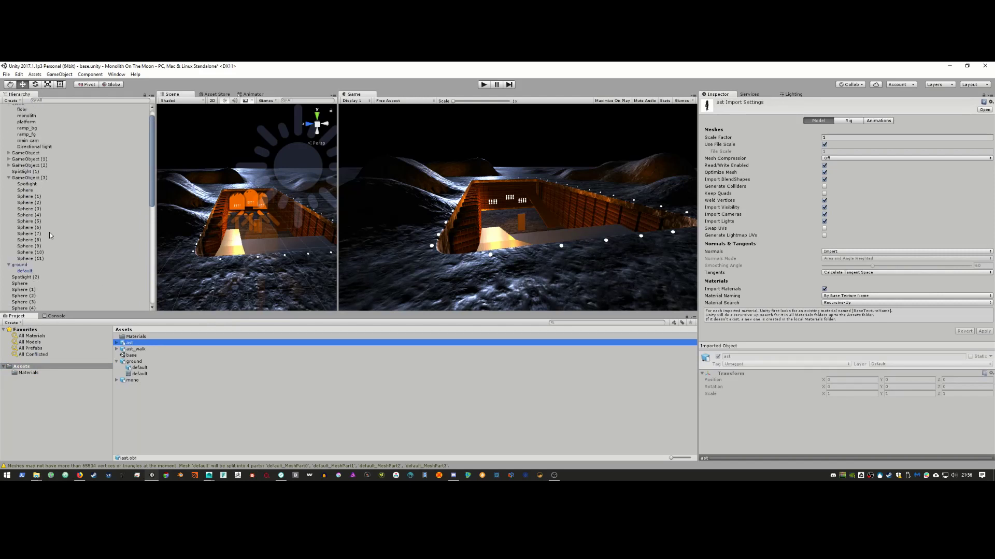
click(9, 265)
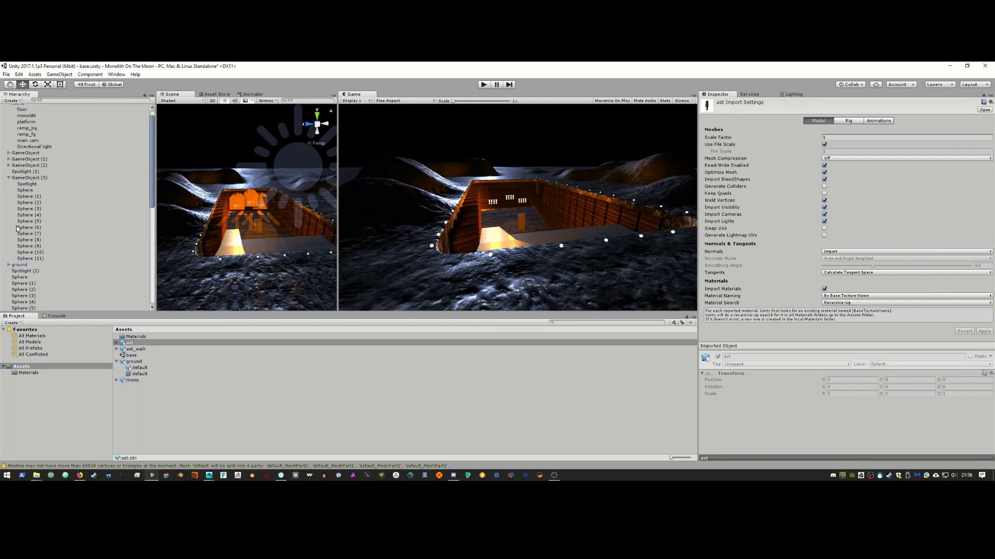
click(9, 178)
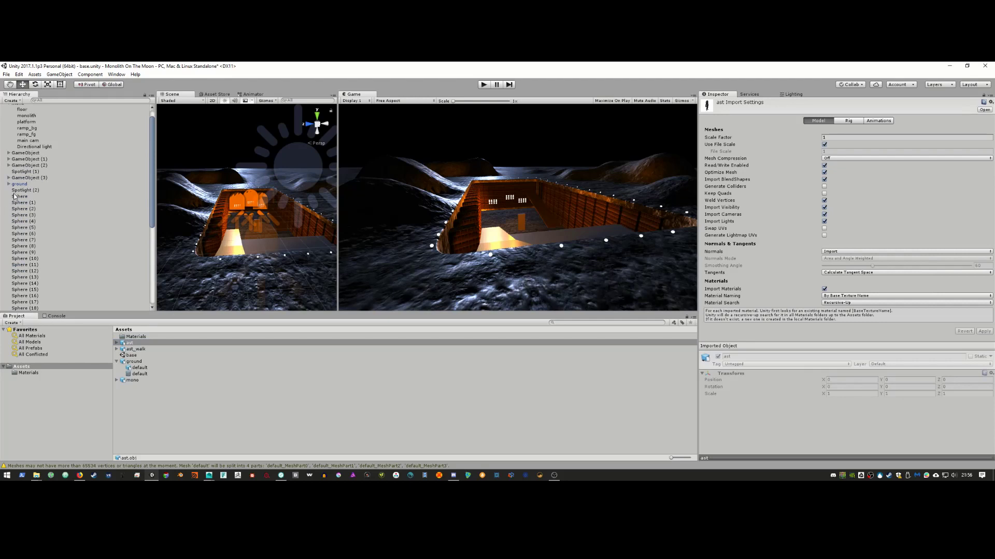
click(28, 197)
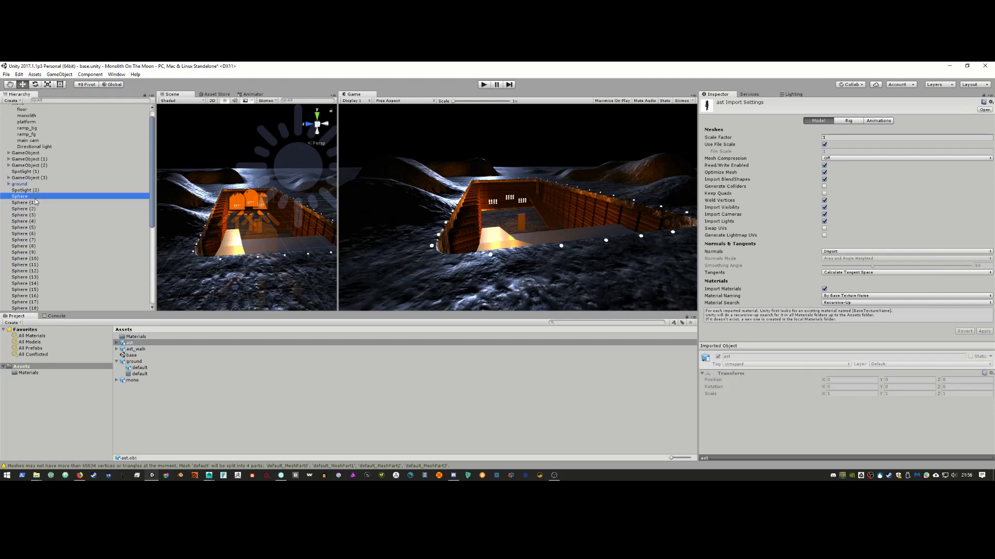
scroll(80, 269, down, 5)
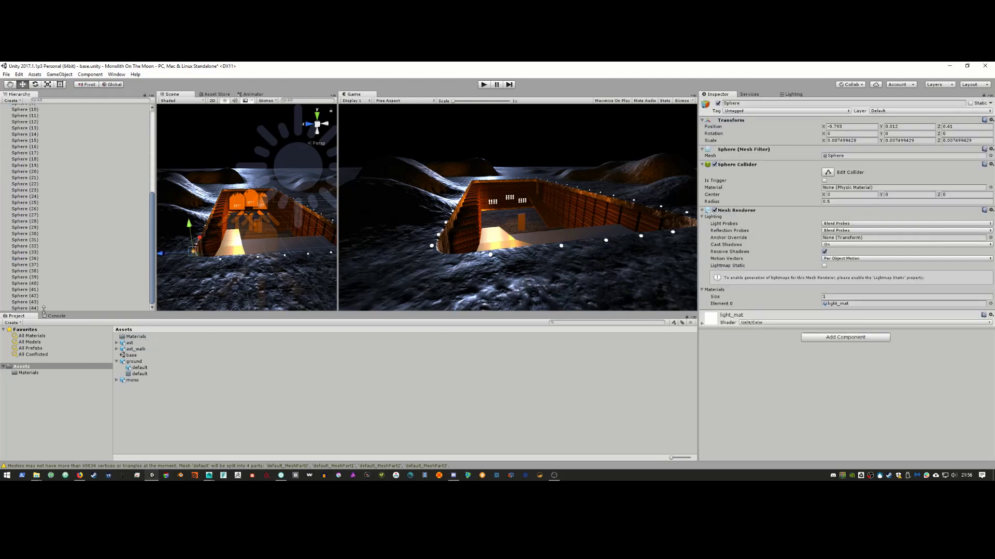
click(36, 308)
scroll(93, 259, up, 4)
scroll(116, 193, up, 4)
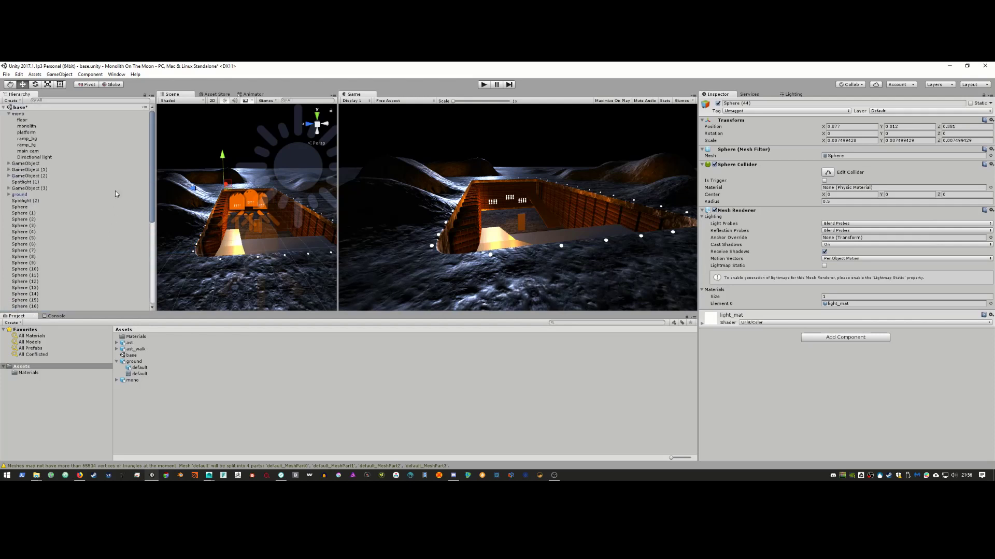
click(60, 74)
click(57, 83)
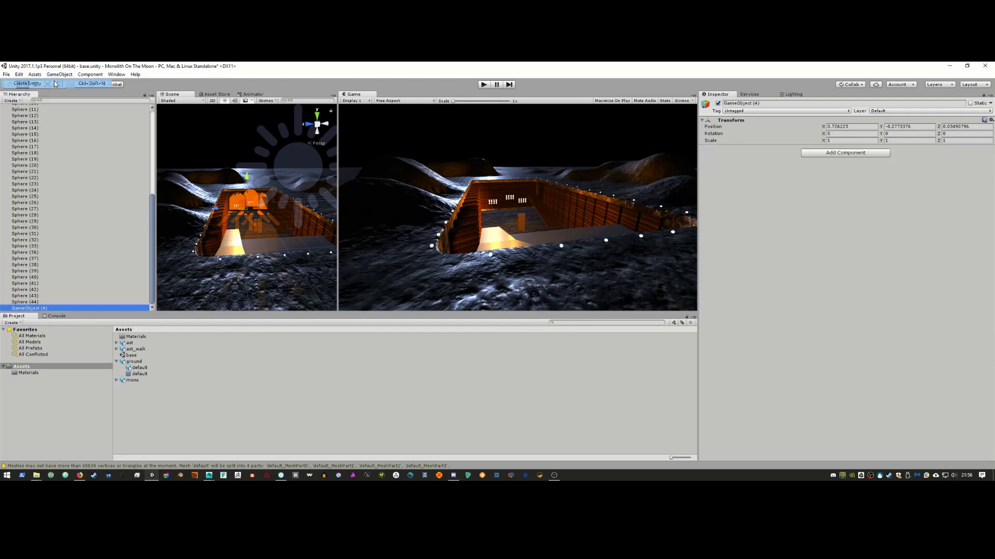
key(ctrl+z)
scroll(59, 253, up, 10)
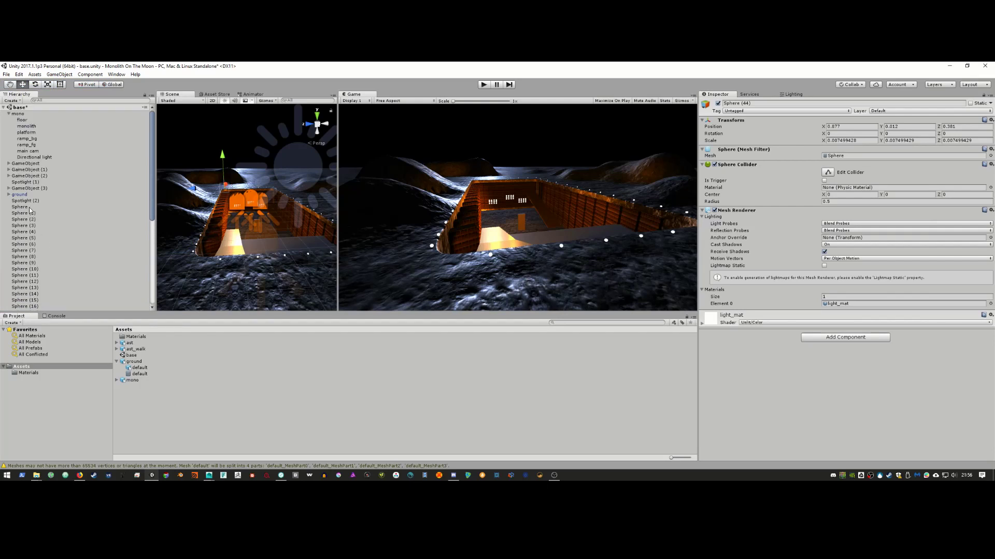
Step: Parent all spheres from Sphere to Sphere (44) under GameObject (4) and collapse it
shift+click(30, 207)
scroll(48, 247, down, 5)
scroll(48, 247, down, 3)
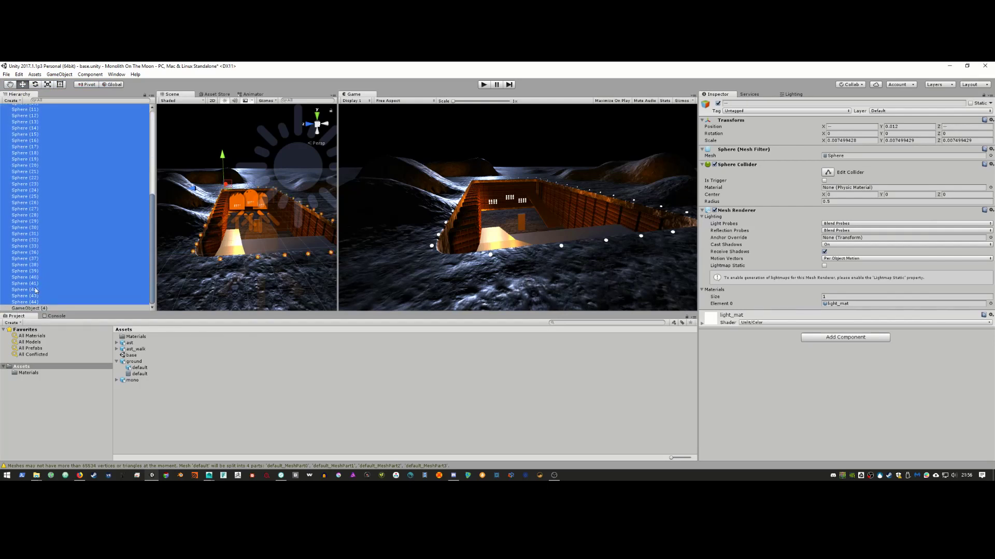
drag(33, 295, 40, 309)
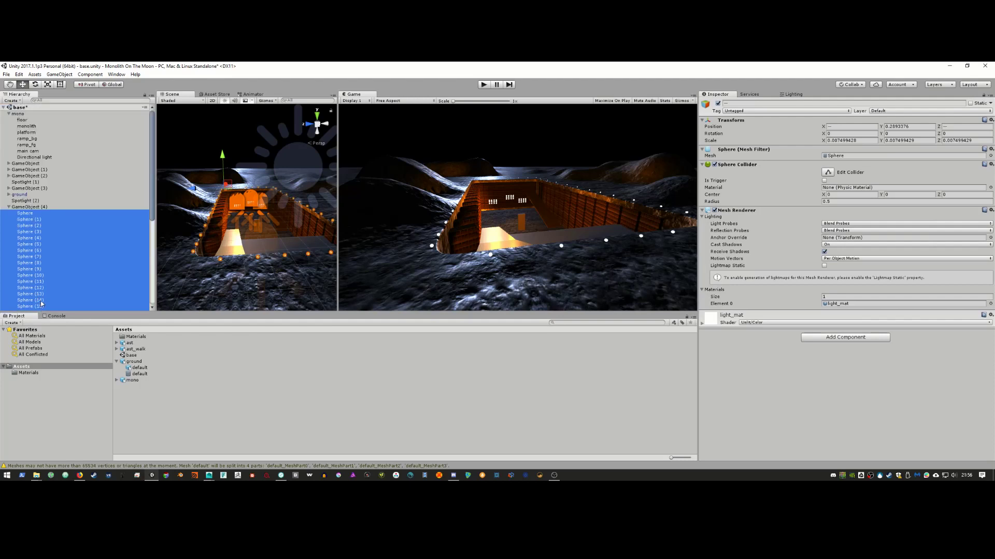
click(9, 207)
click(36, 240)
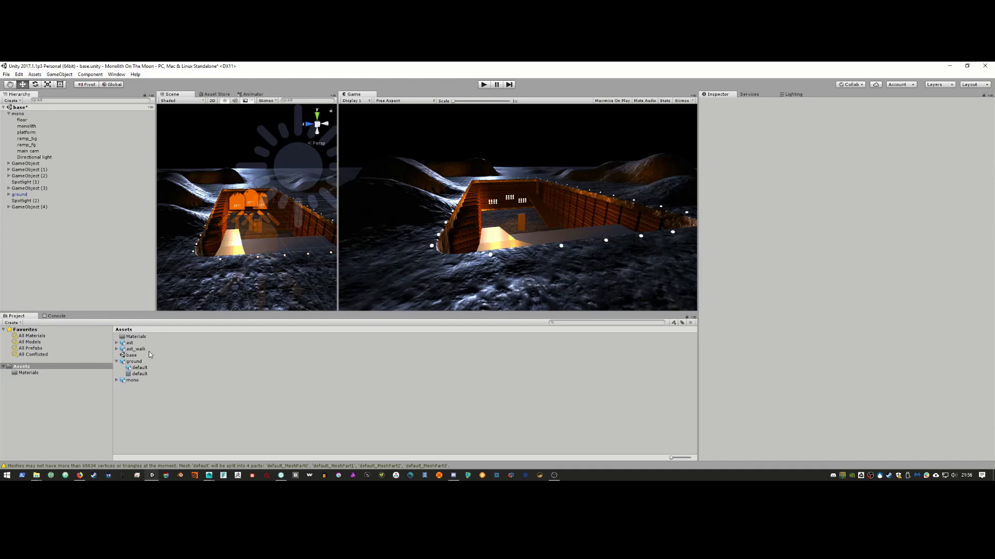
click(130, 344)
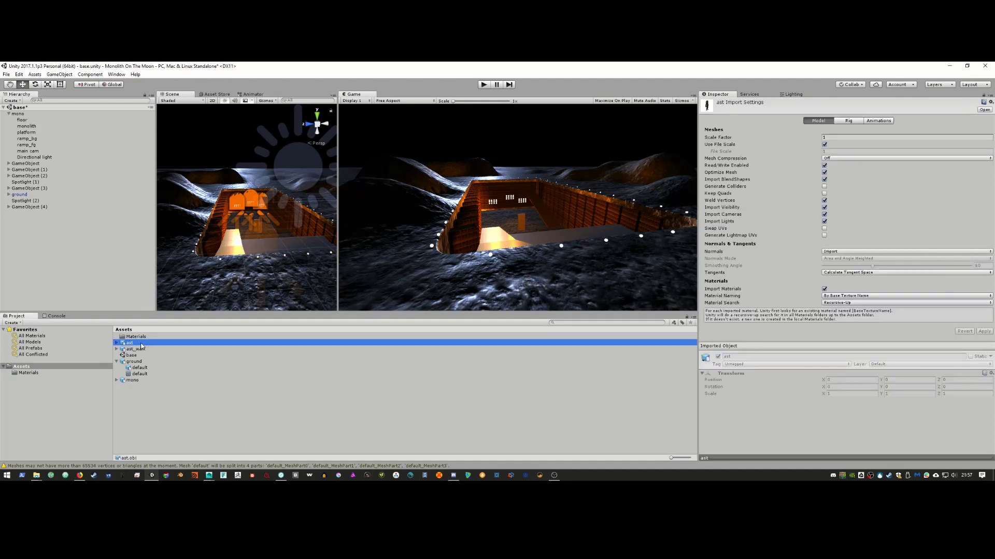
Step: Drag the ast model into the scene and scale it down slightly
drag(141, 346, 54, 235)
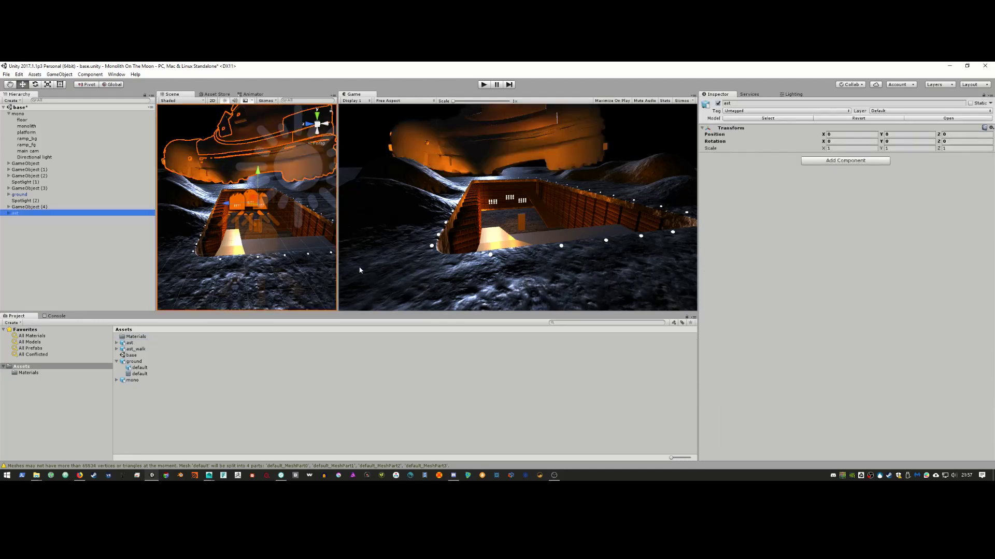
drag(339, 275, 476, 277)
scroll(274, 217, down, 10)
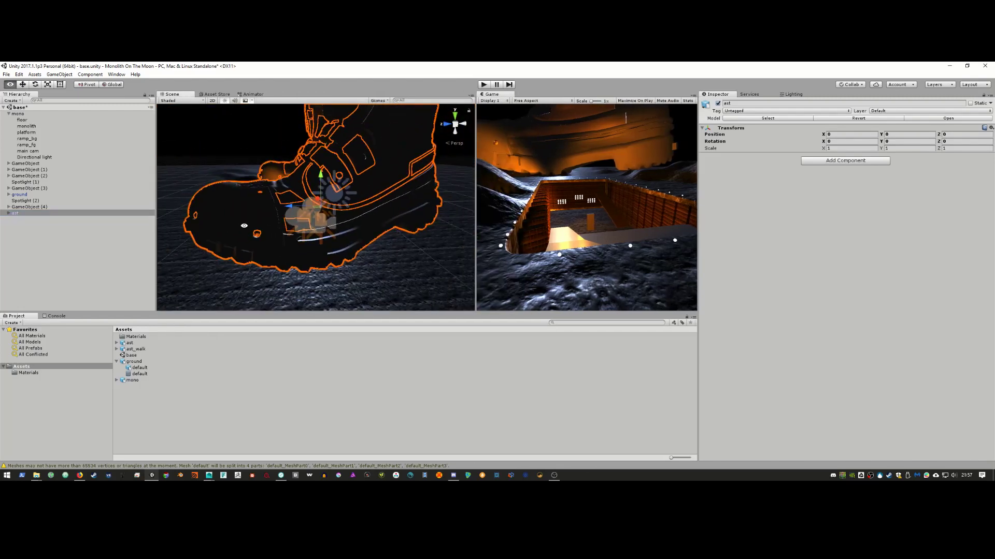
scroll(274, 216, down, 5)
alt+drag(373, 211, 367, 238)
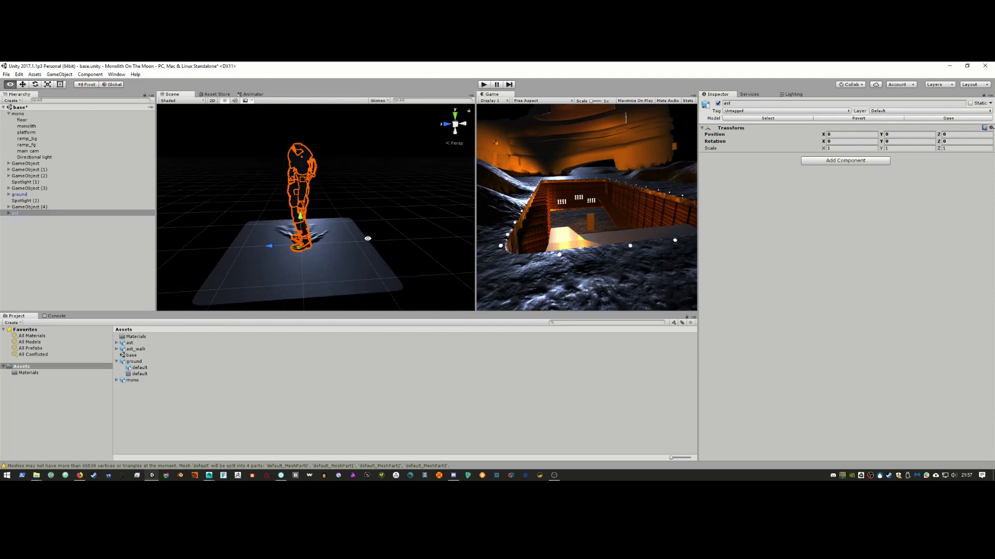
key(r)
drag(301, 245, 275, 261)
key(f)
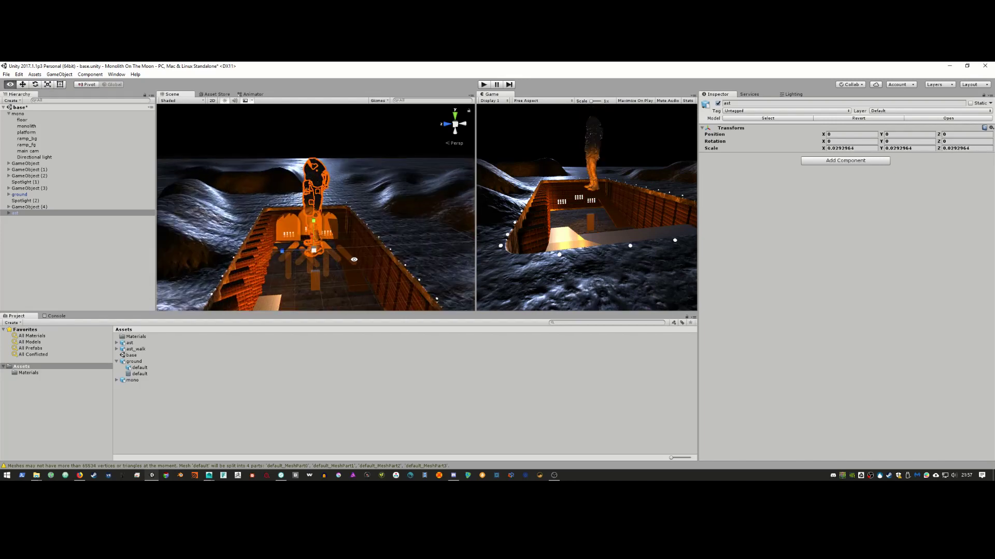
alt+drag(342, 277, 367, 249)
Step: Check the film reference and shrink the astronaut to about 0.0058 to fit the base
key(w)
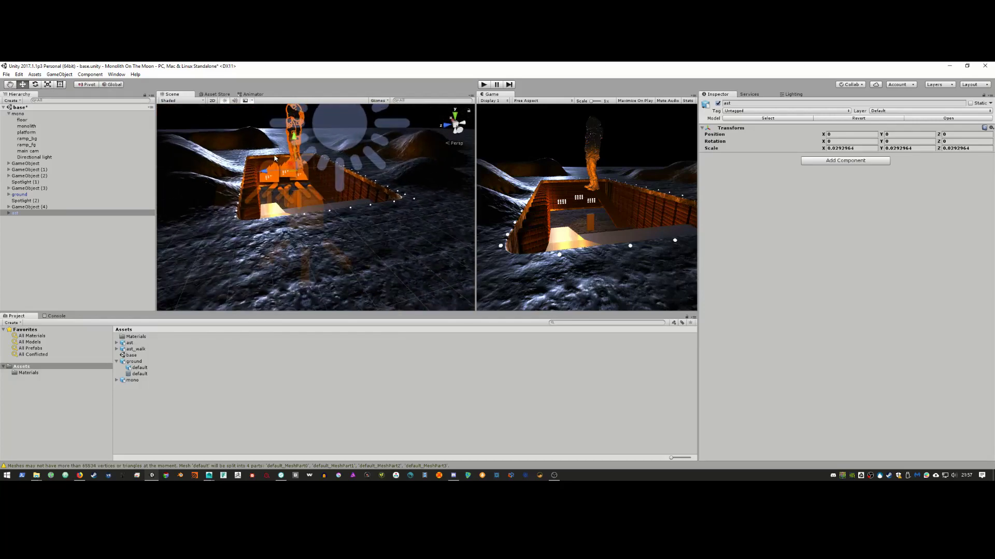
alt+drag(279, 187, 301, 209)
scroll(284, 194, down, 7)
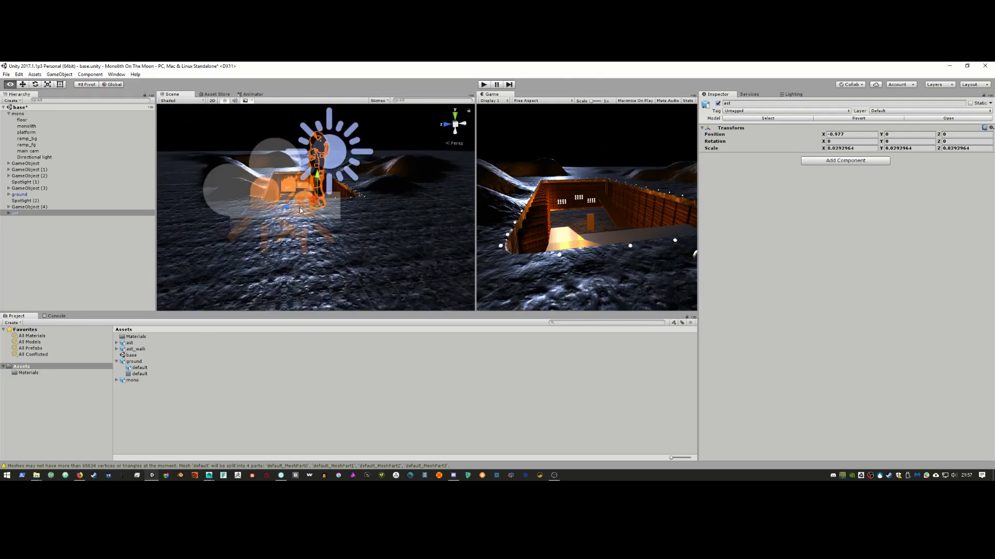
click(79, 475)
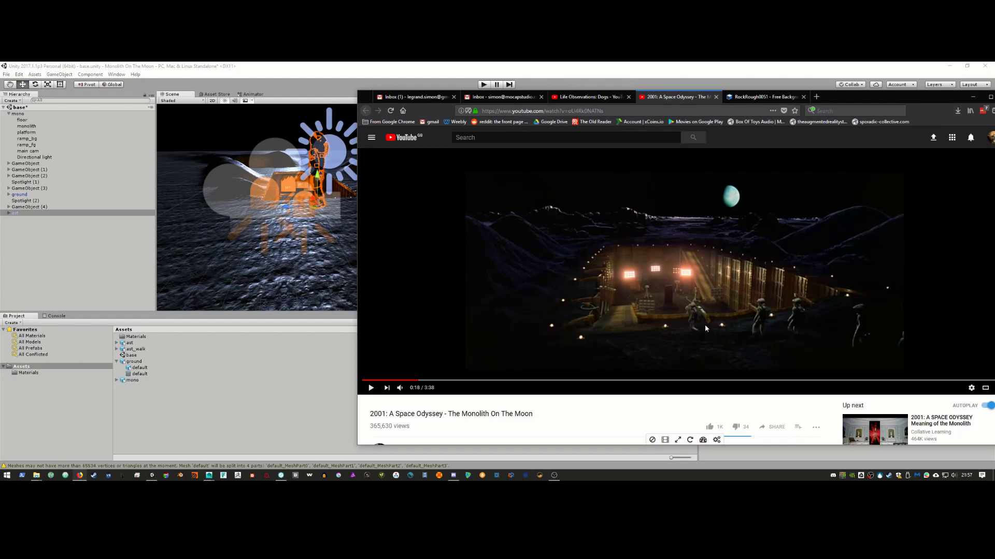
click(221, 66)
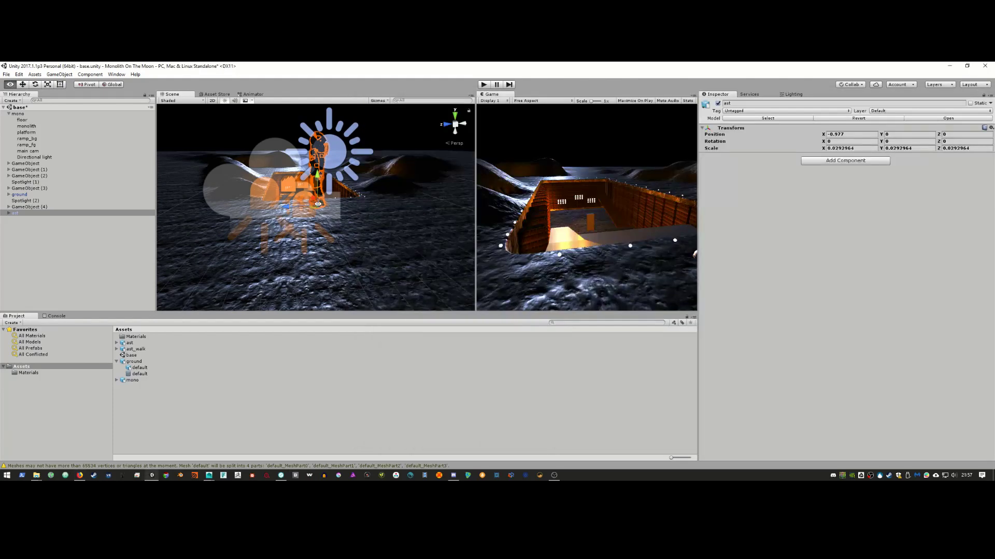
alt+drag(314, 204, 271, 223)
alt+right_drag(270, 224, 316, 228)
alt+drag(316, 227, 313, 215)
alt+right_drag(314, 215, 351, 239)
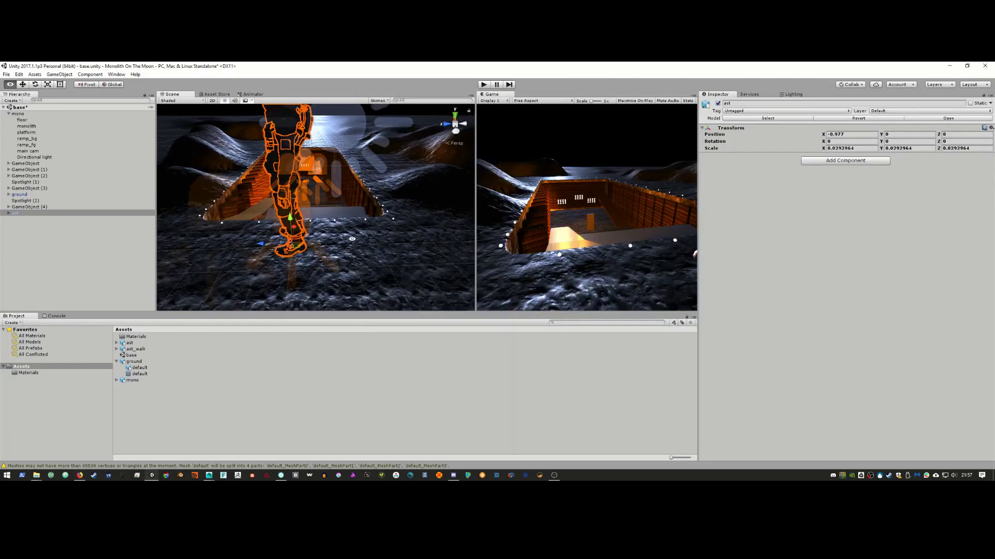
alt+drag(352, 239, 334, 237)
key(r)
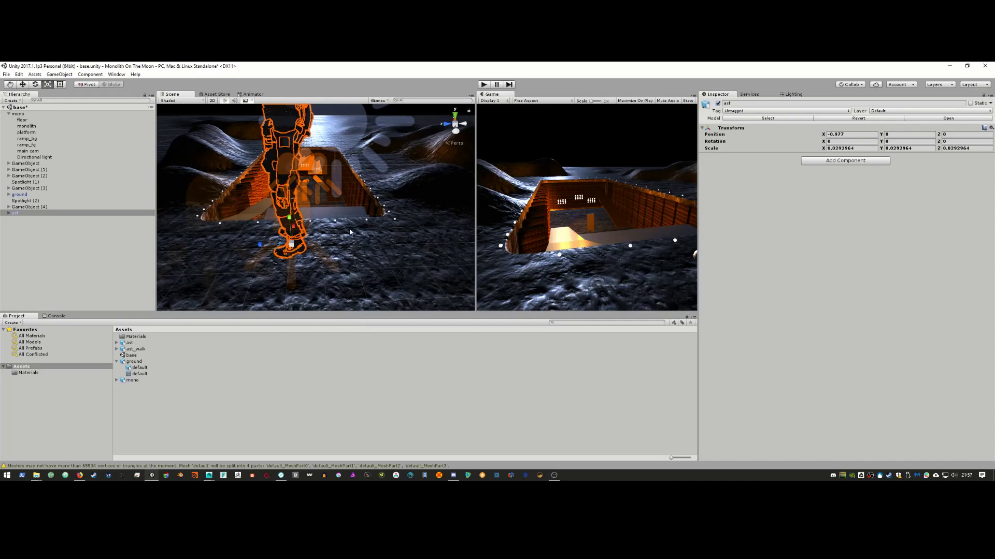
drag(293, 244, 257, 251)
key(w)
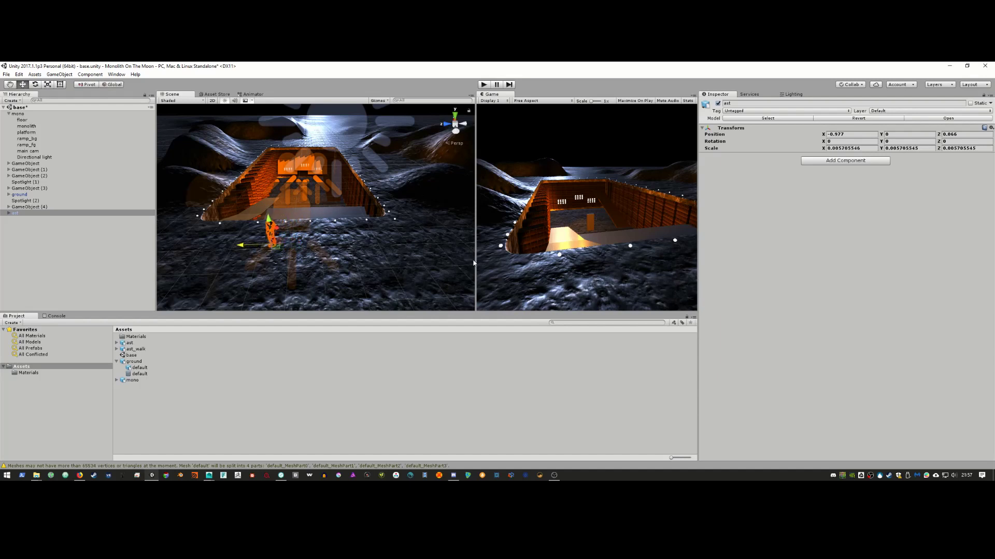
Step: Rotate the astronaut about 48.449° around Y
drag(475, 261, 418, 256)
alt+drag(350, 241, 264, 204)
key(e)
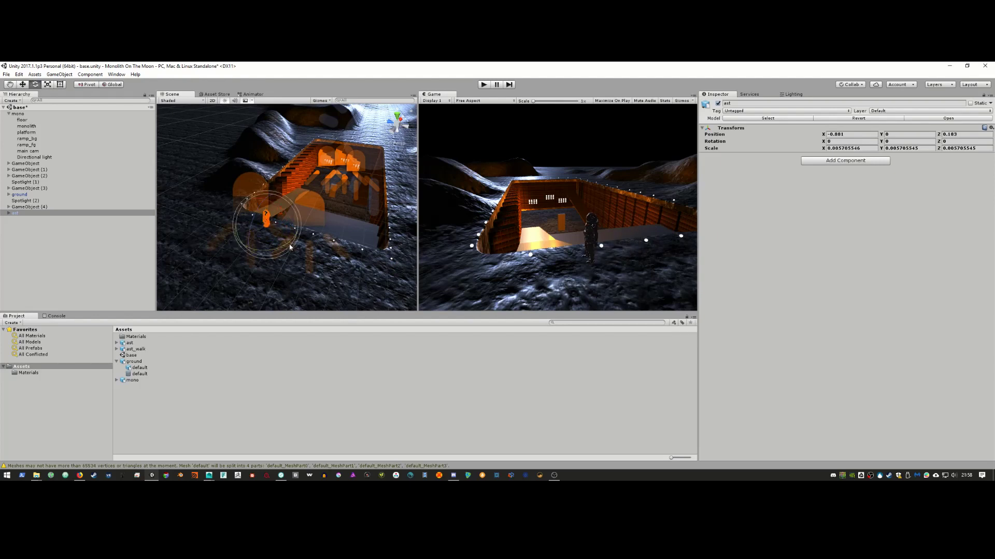
drag(283, 247, 244, 247)
key(w)
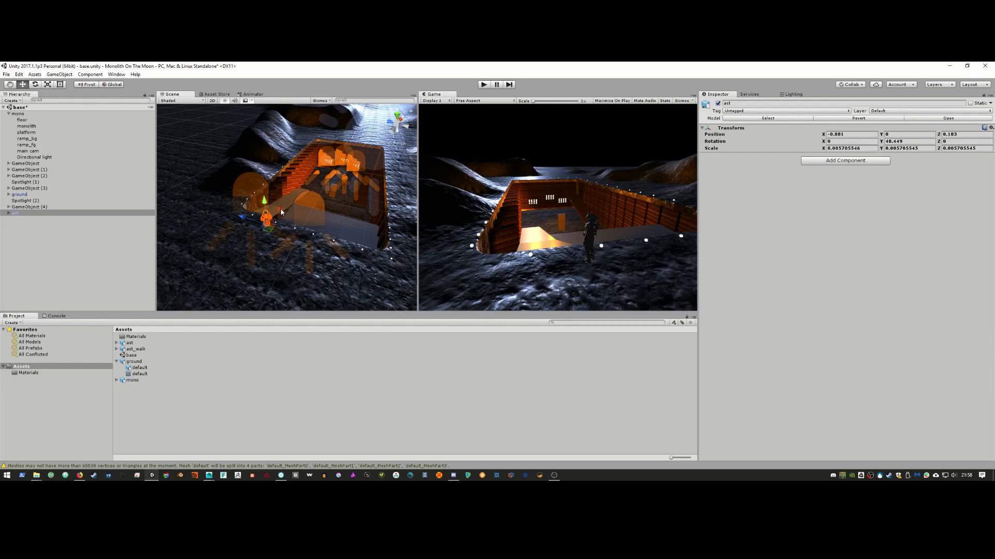
Step: Nudge the astronaut to X -0.891 and Y -0.003
drag(280, 209, 290, 176)
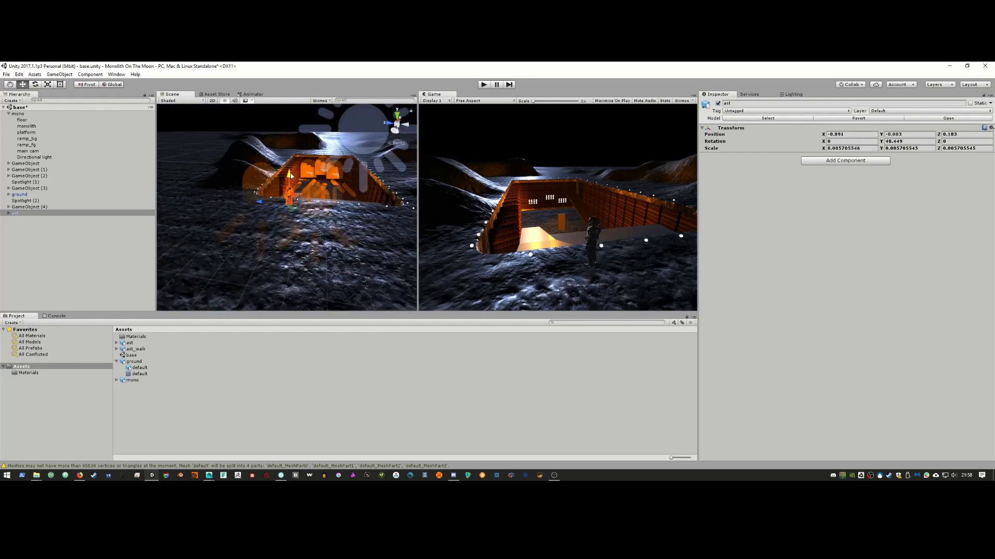
alt+right_drag(290, 176, 331, 253)
mouse_move(330, 254)
alt+mouse_down()
mouse_move(298, 255)
mouse_move(313, 251)
alt+mouse_up()
scroll(297, 254, down, 5)
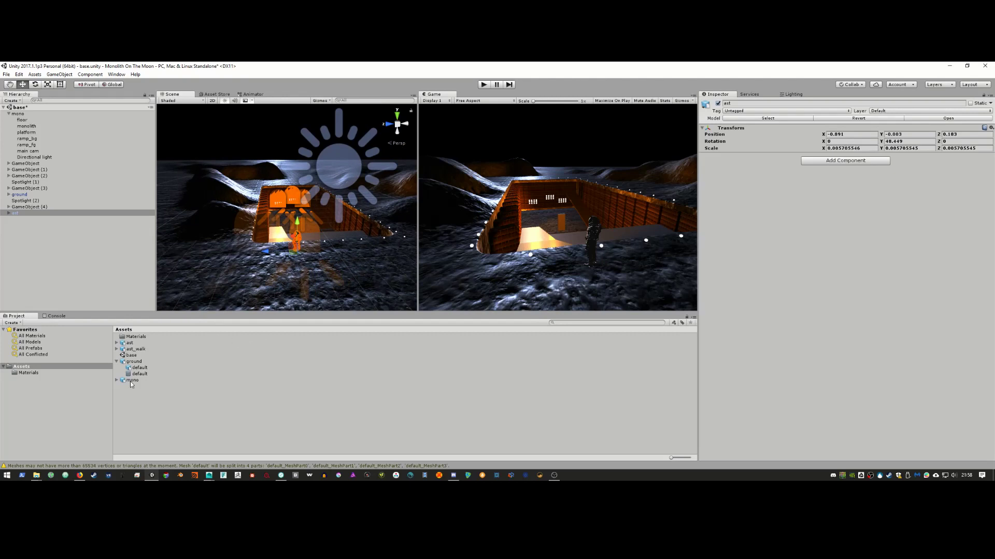
click(36, 368)
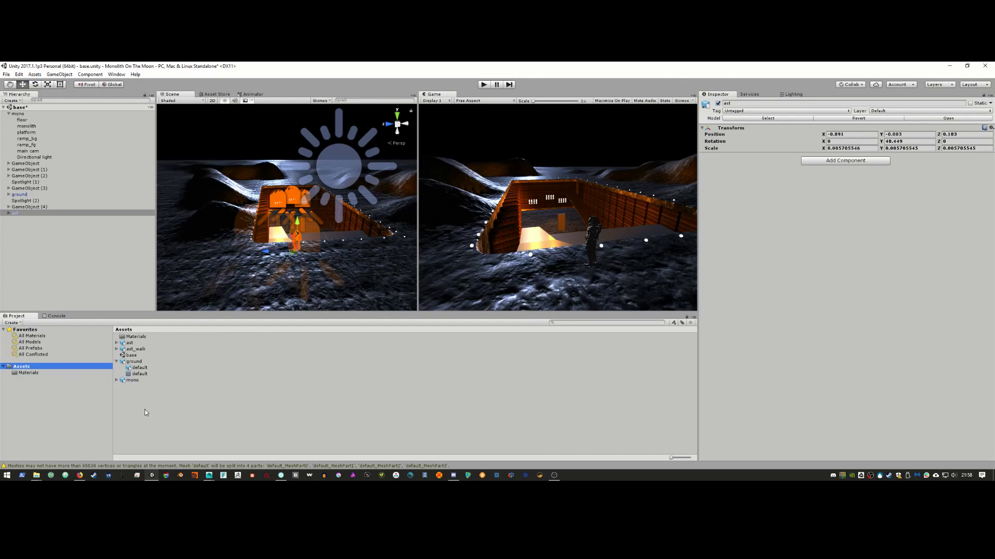
Step: Create a Standard material in the Materials folder and name it ast_mat
click(31, 373)
right_click(162, 430)
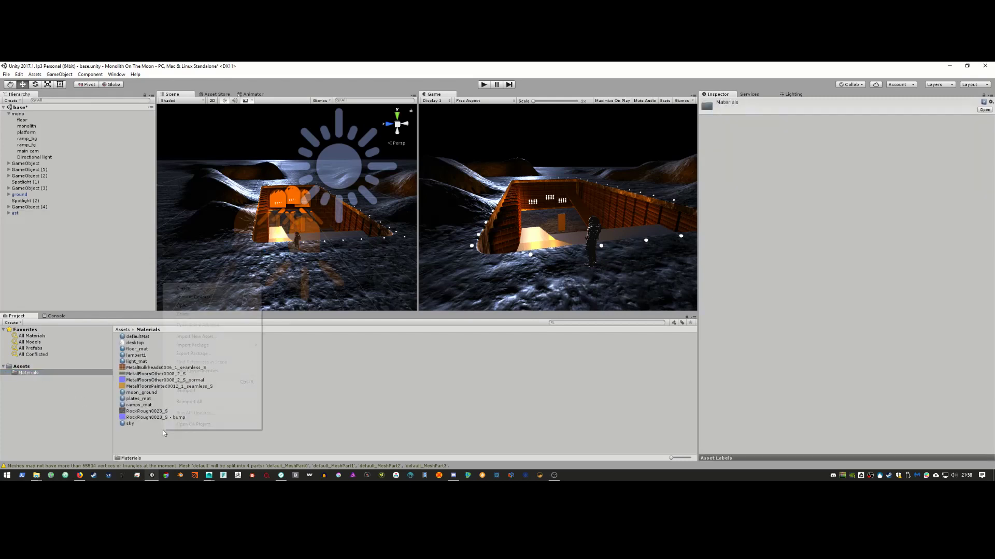
click(131, 441)
right_click(131, 439)
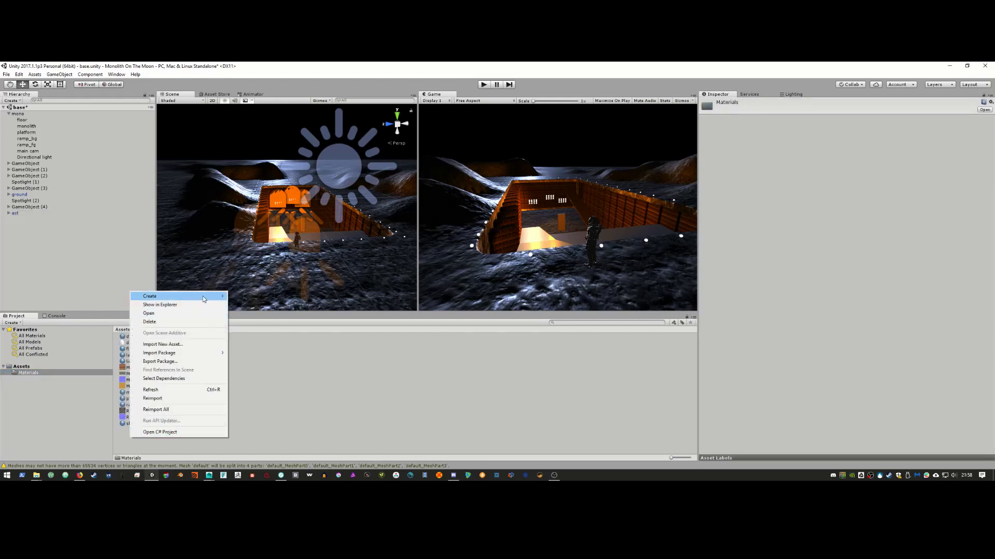
click(111, 305)
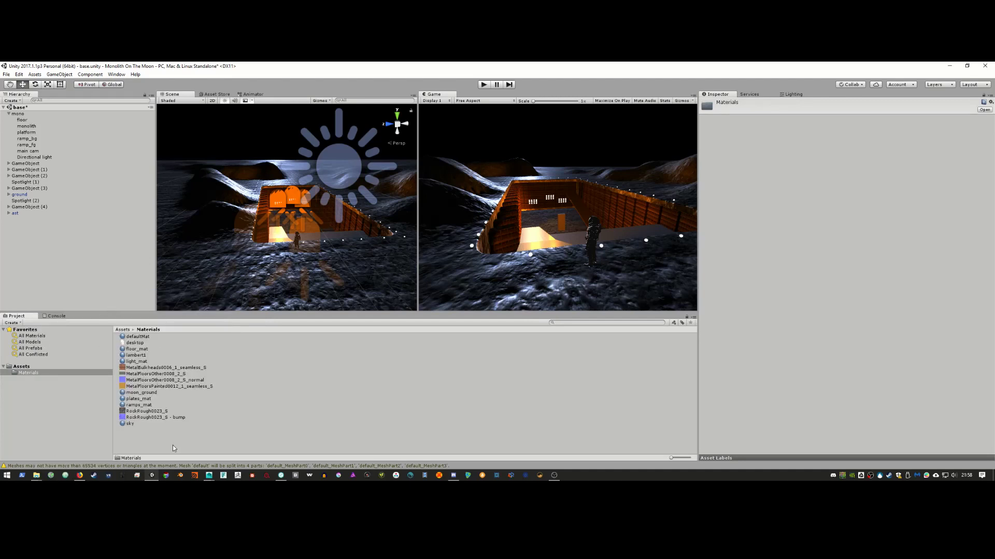
right_click(169, 440)
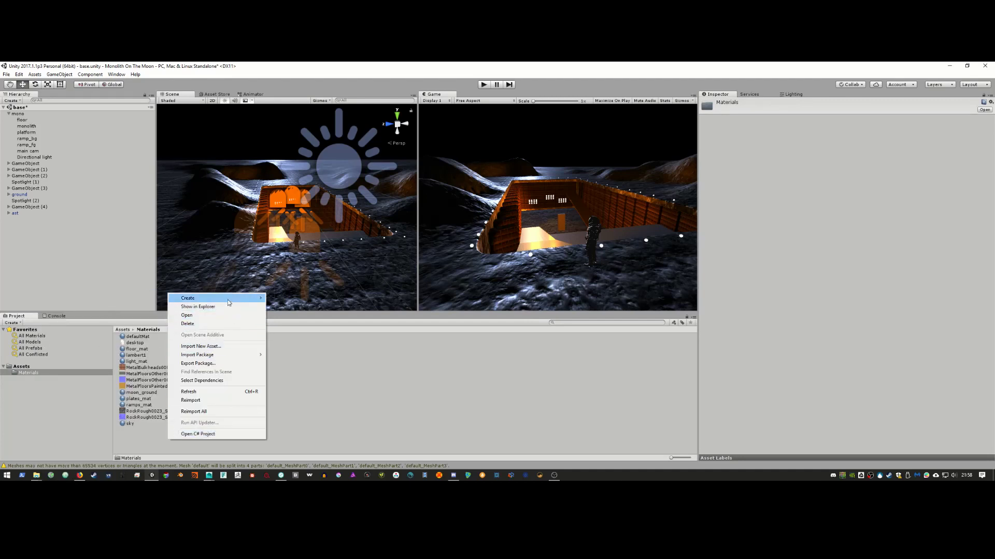
mouse_move(229, 301)
click(96, 322)
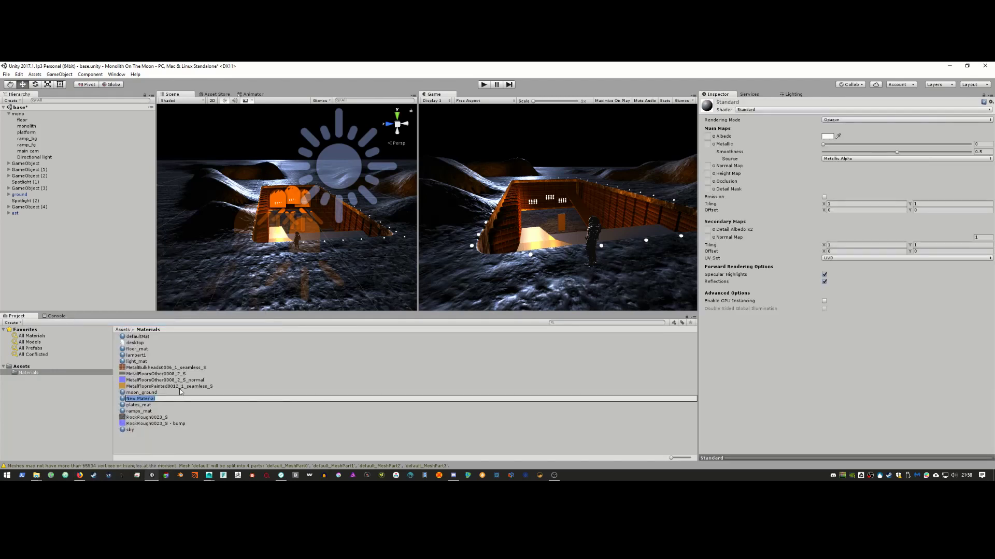
text(ast_mat)
key(Return)
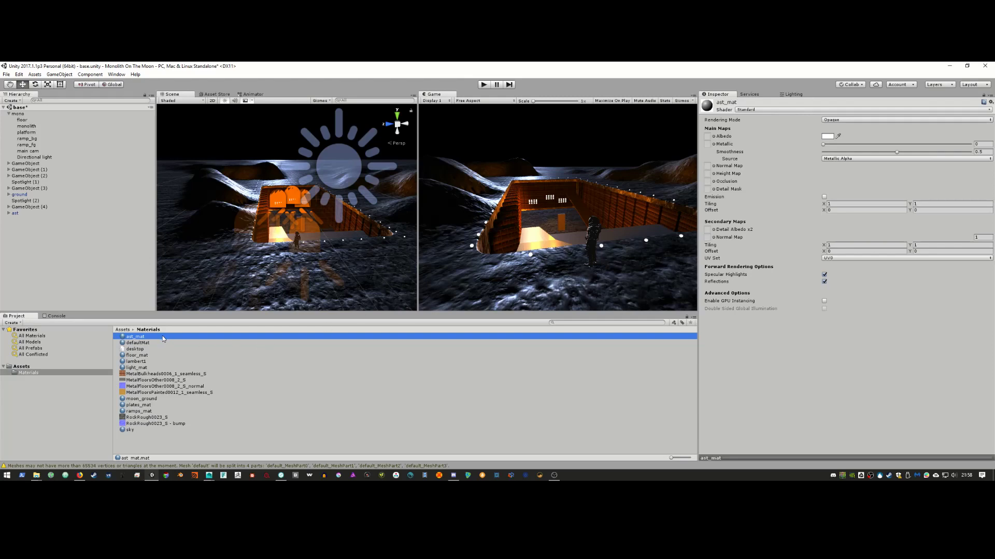
Step: Apply ast_mat to the astronaut in the Scene view
drag(163, 335, 298, 294)
scroll(317, 266, up, 3)
scroll(317, 266, down, 2)
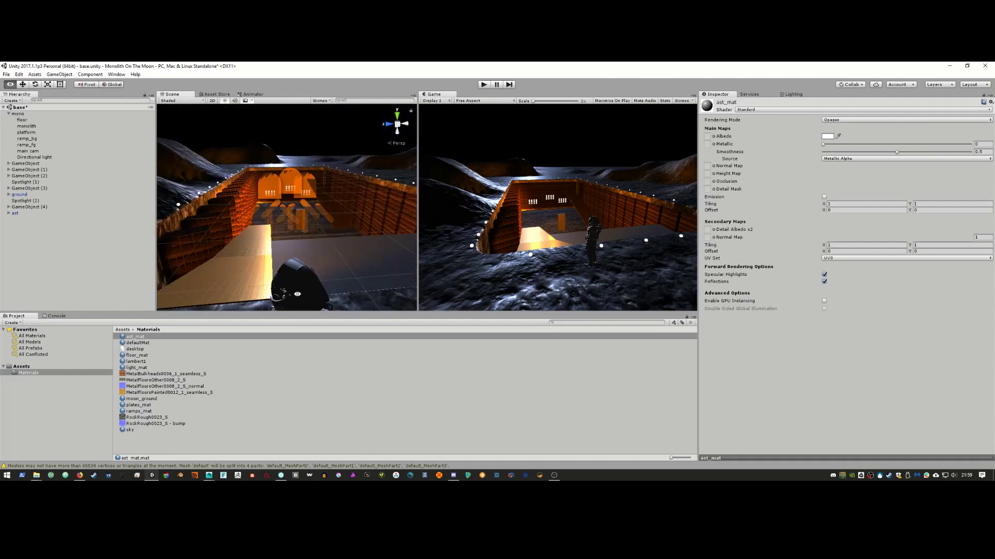
scroll(298, 252, down, 3)
scroll(298, 253, up, 2)
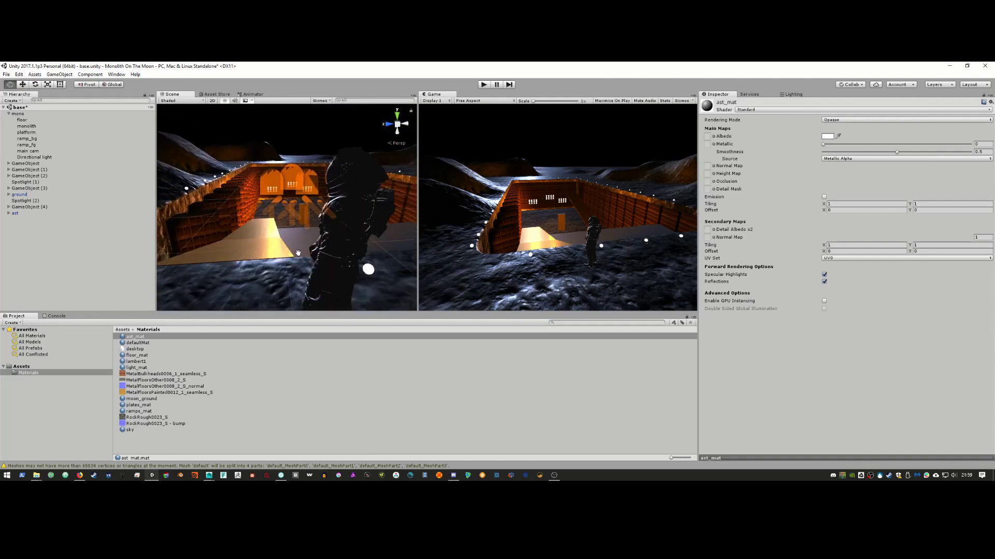
scroll(297, 252, down, 2)
drag(148, 337, 334, 213)
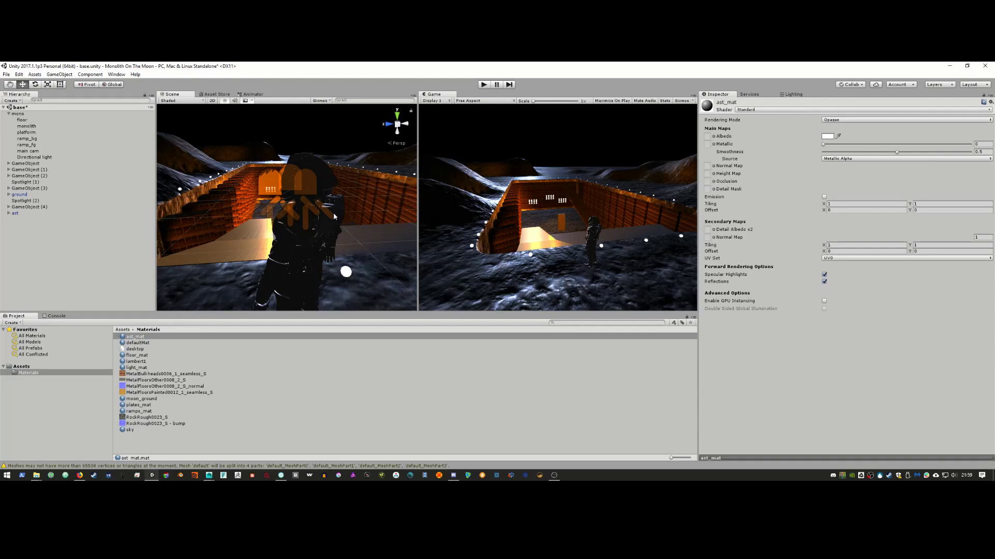
Step: Set ast_mat's Metallic to 0.276 and Smoothness to 0.416, then reapply it to the astronaut
scroll(334, 213, down, 3)
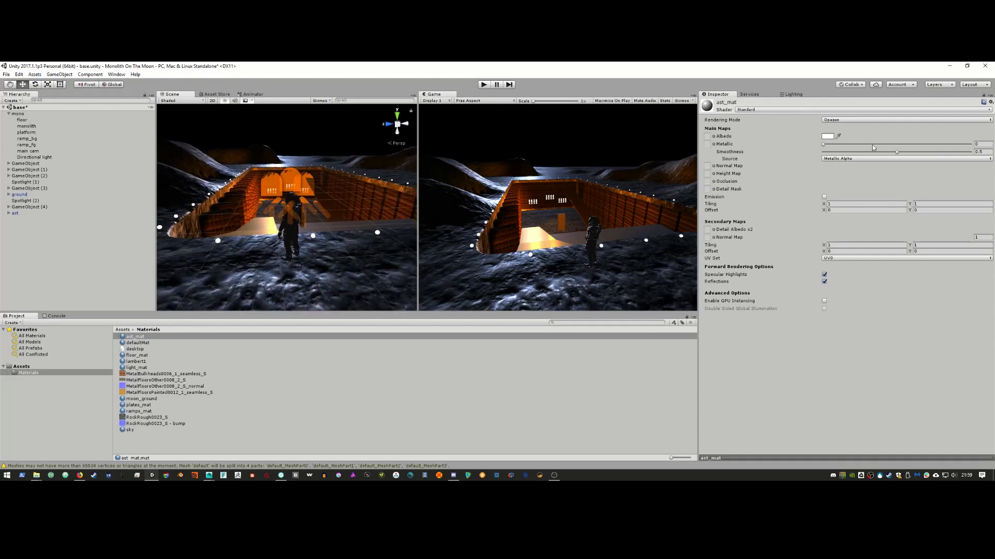
drag(823, 145, 884, 153)
right_drag(338, 214, 294, 149)
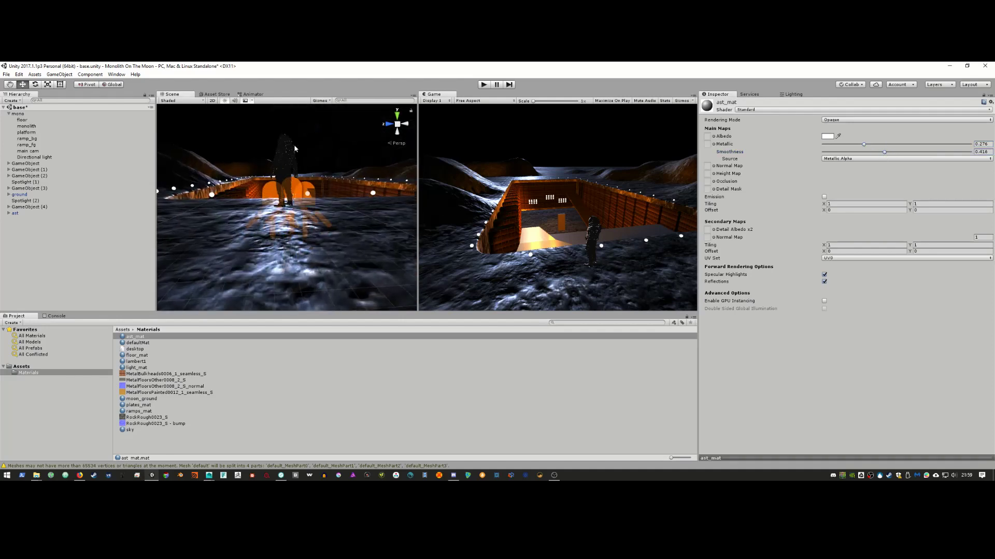
click(291, 148)
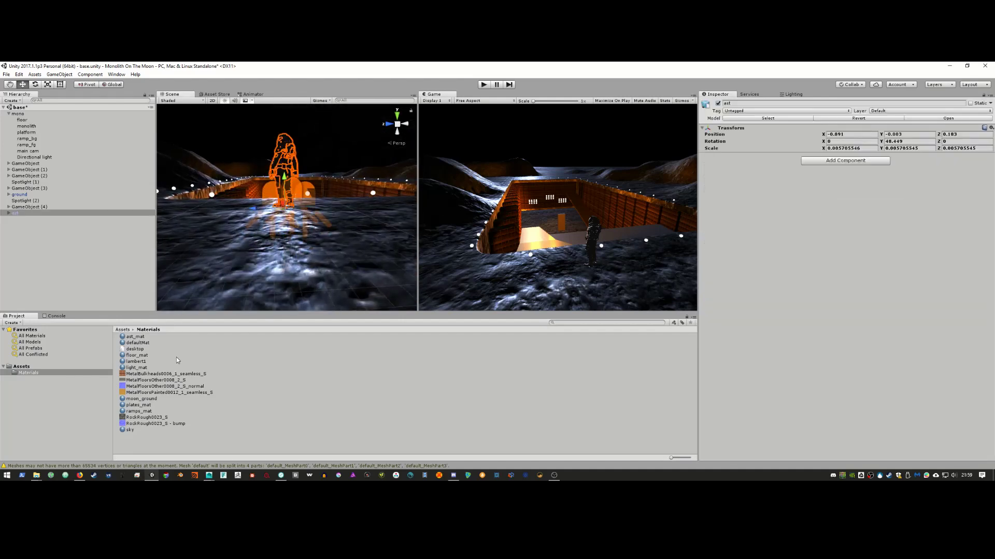
drag(145, 337, 280, 138)
Step: Assign ast_mat as Element 0 on all thirteen default_MeshPart objects under ast > default
click(292, 146)
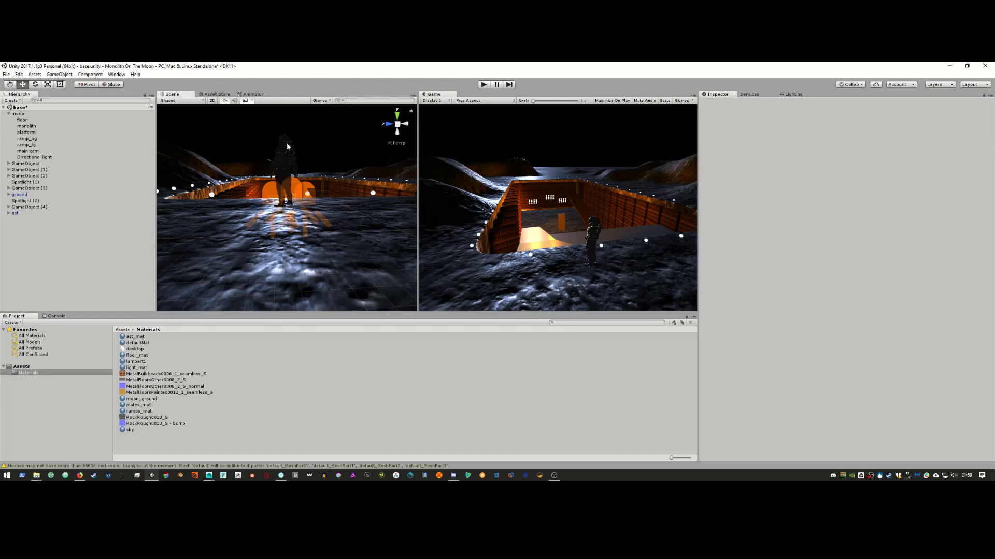
click(287, 146)
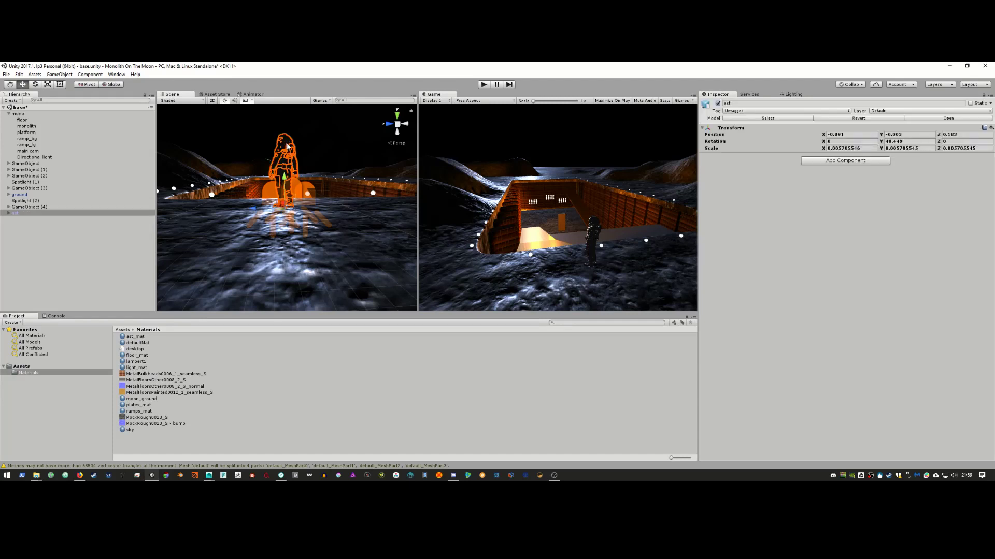
click(8, 213)
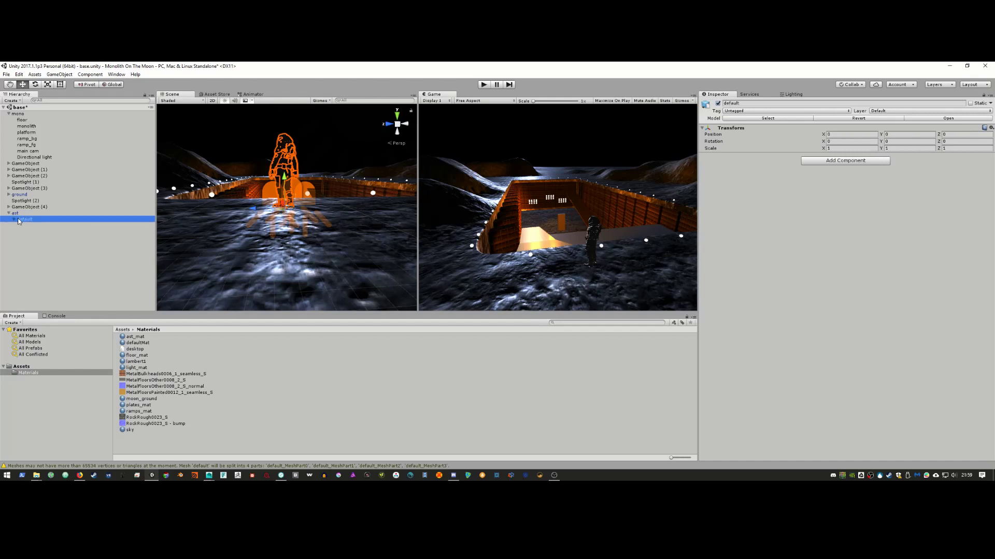
click(14, 219)
click(43, 227)
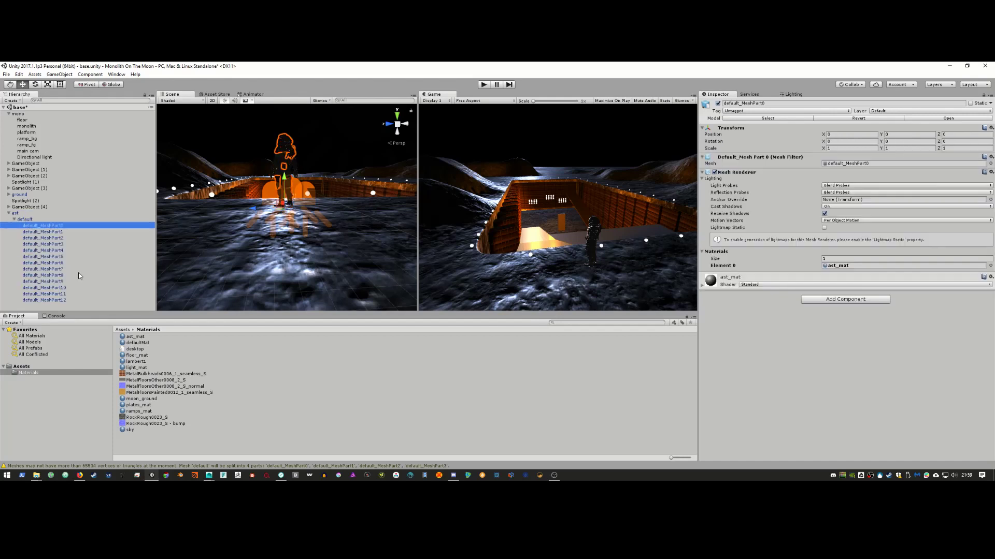
shift+click(70, 300)
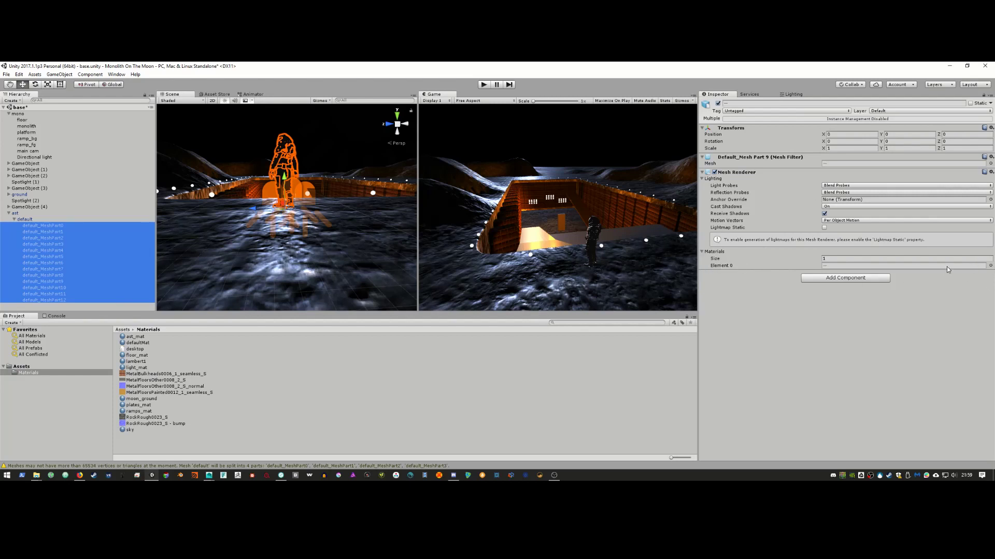
click(990, 266)
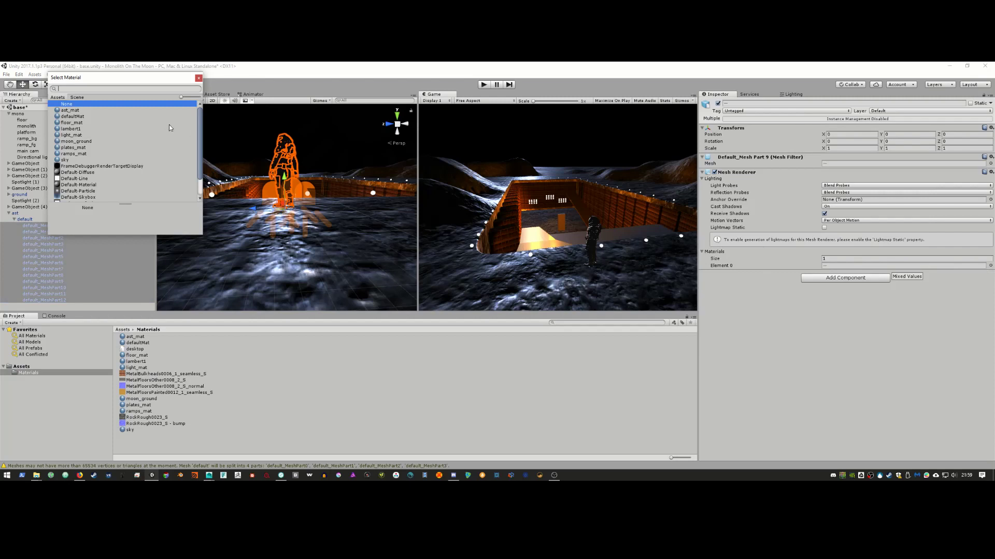
scroll(148, 137, down, 2)
scroll(151, 144, up, 2)
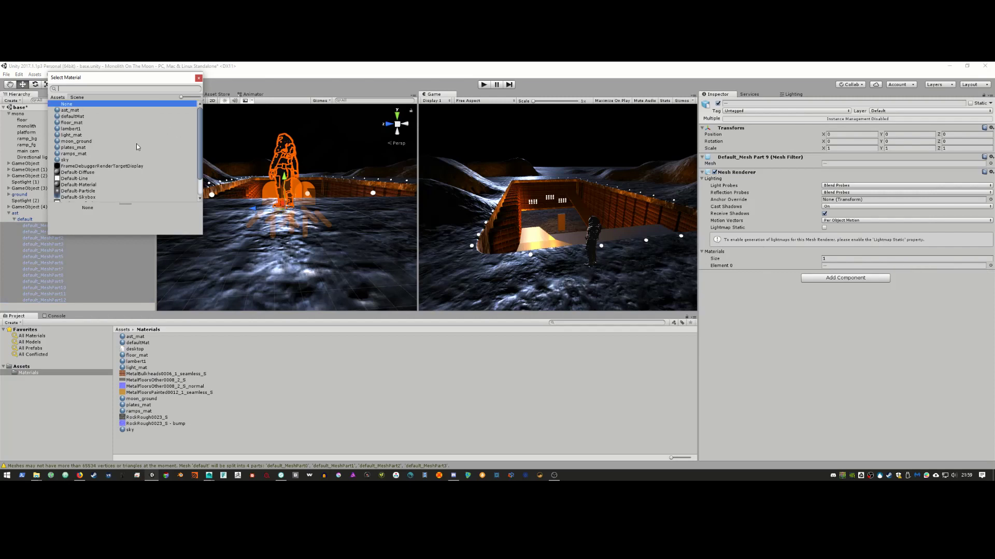
click(70, 110)
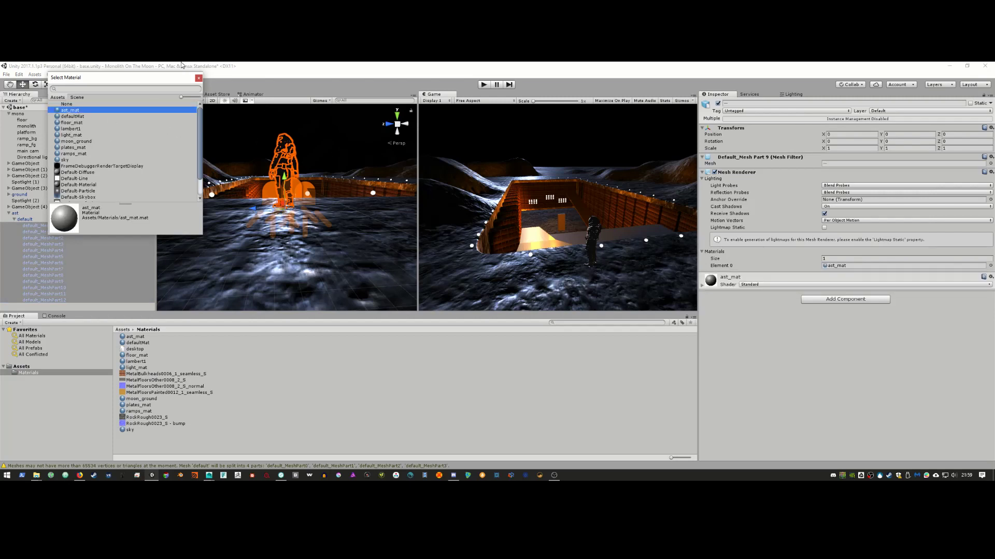
click(198, 78)
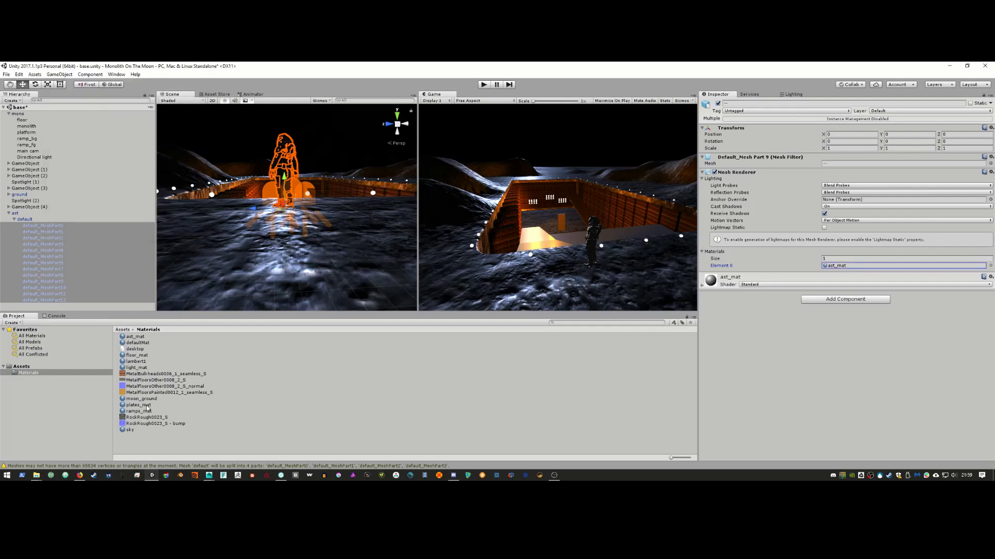
Step: Set ast_mat's Metallic and Smoothness both to 0
click(139, 338)
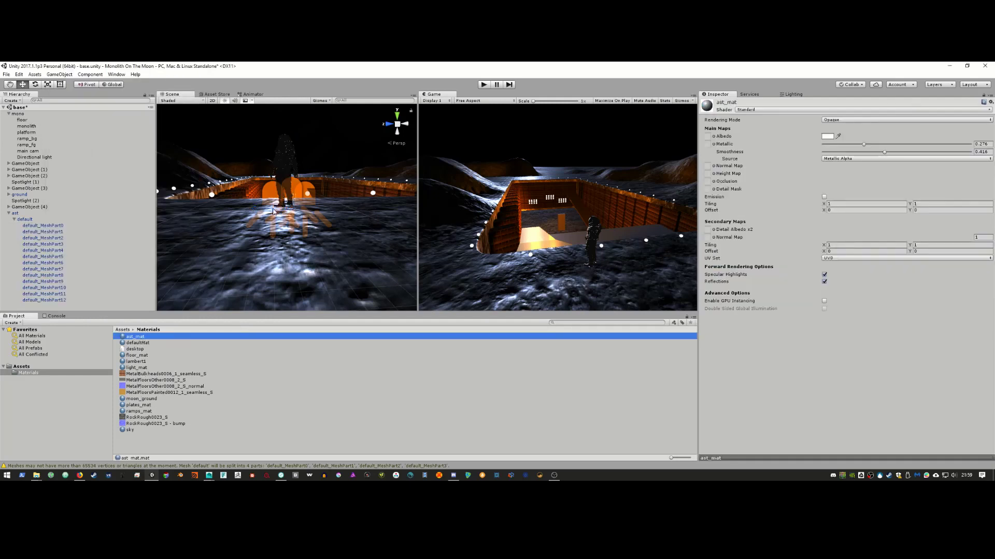
alt+drag(273, 210, 322, 232)
scroll(305, 230, up, 4)
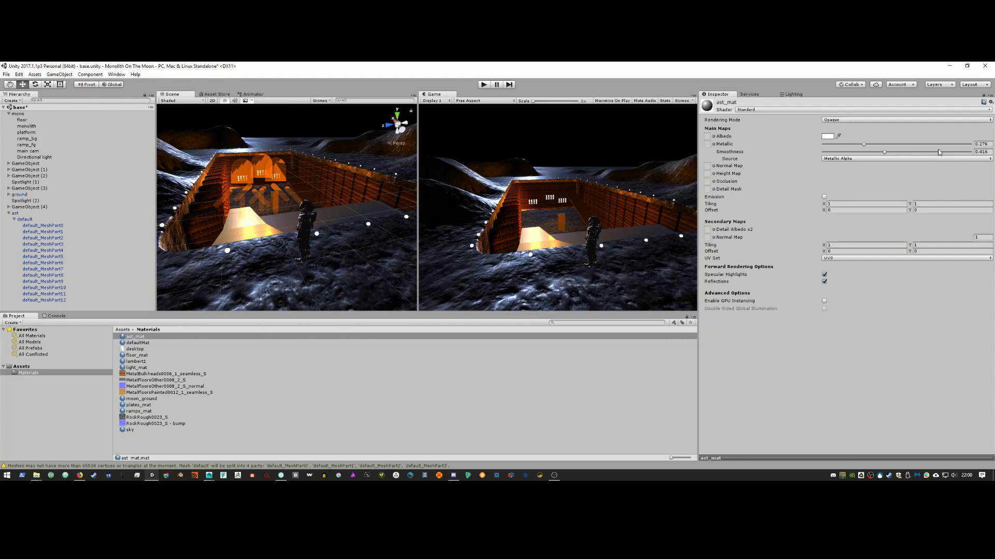
drag(863, 144, 823, 145)
drag(884, 152, 803, 155)
key(alt+Tab)
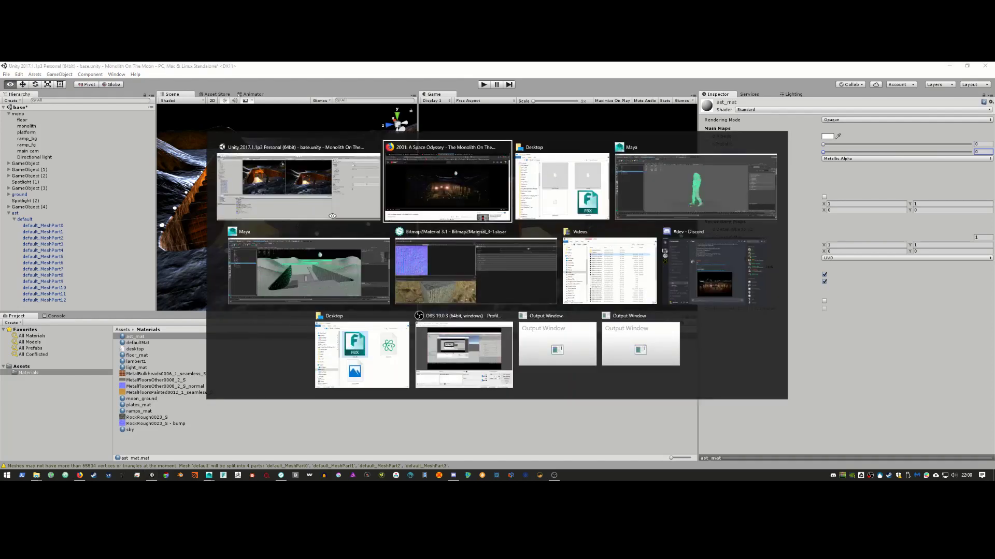
key(alt+Tab)
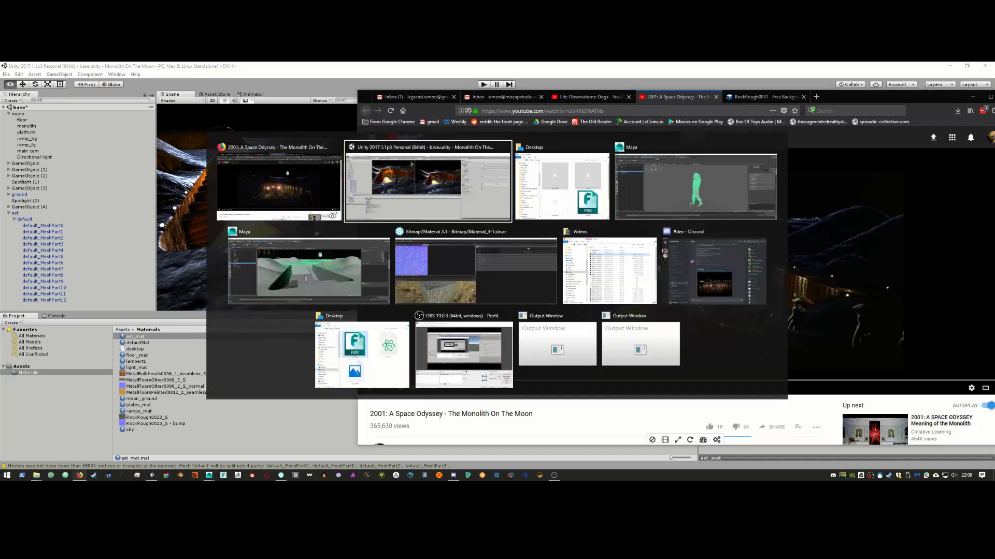
click(287, 65)
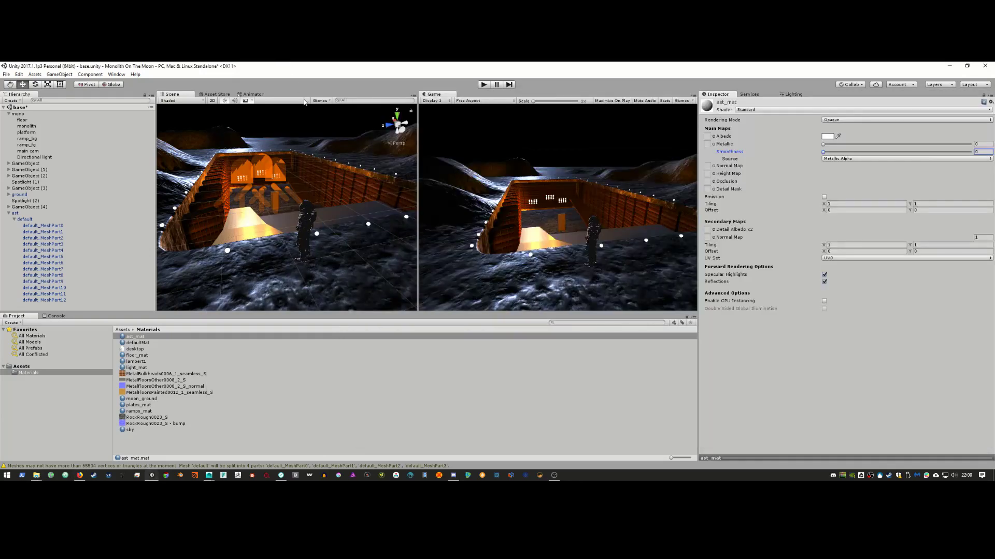
alt+drag(333, 240, 312, 235)
alt+right_drag(312, 234, 277, 236)
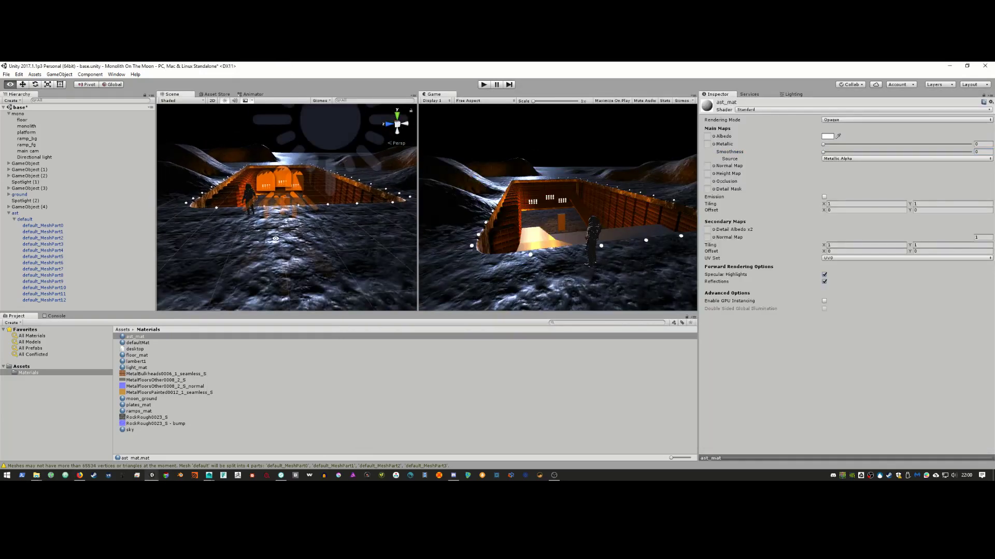
alt+drag(277, 236, 338, 249)
alt+right_drag(337, 249, 365, 251)
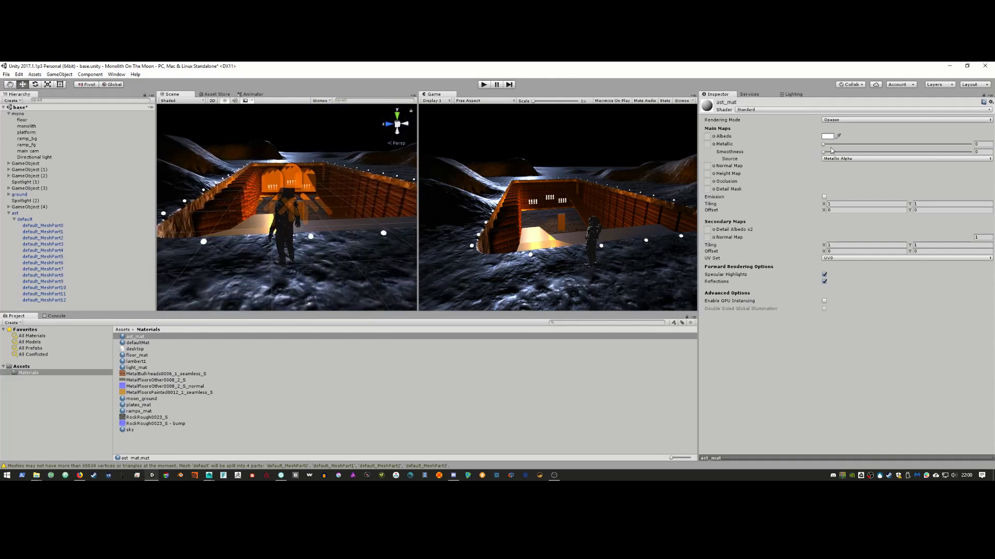
drag(827, 145, 974, 145)
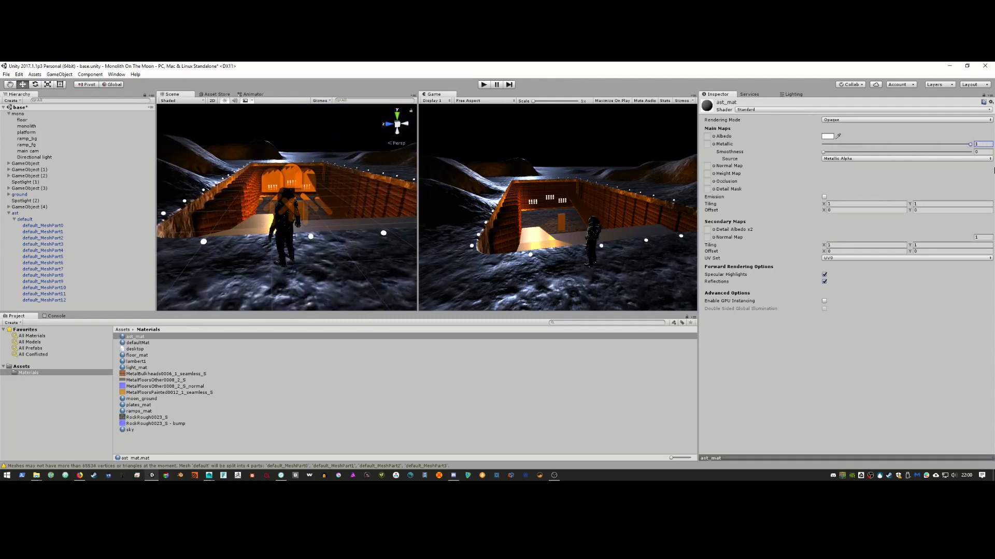
key(ctrl+z)
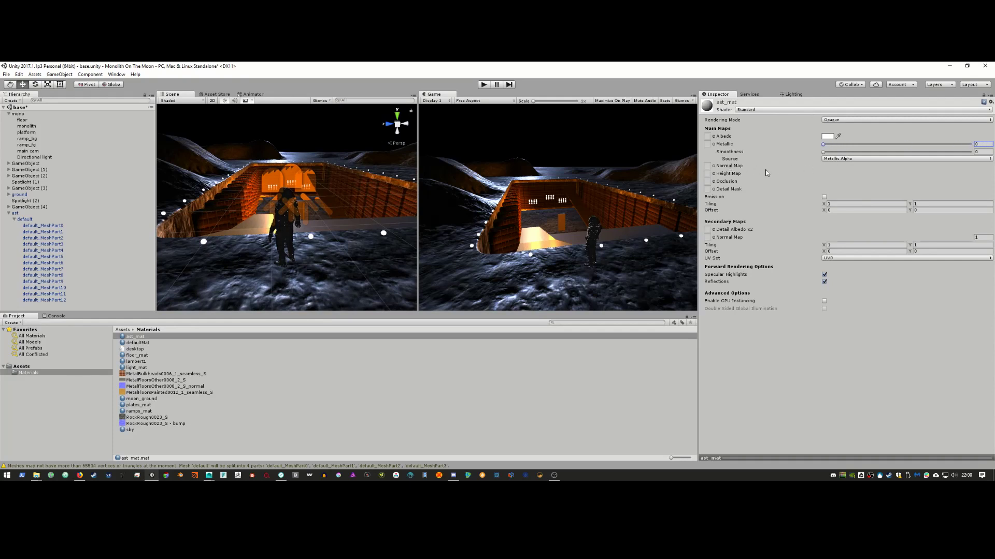
mouse_move(823, 152)
mouse_down()
mouse_move(972, 153)
mouse_move(823, 153)
mouse_up()
Step: Try the Unlit/Color shader on ast_mat, undo it, then switch to Standard (Specular setup)
click(772, 110)
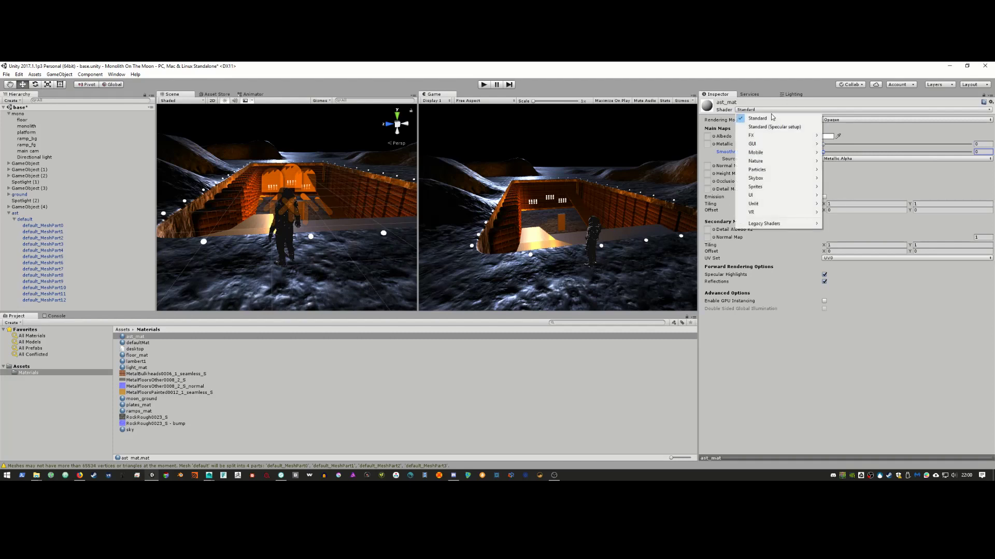
mouse_move(766, 136)
mouse_move(767, 196)
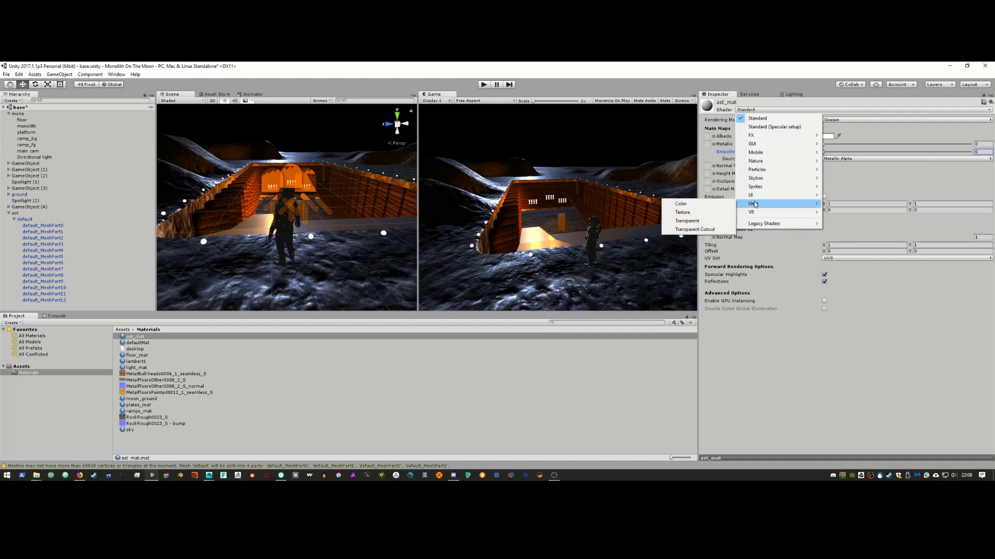
click(718, 207)
key(ctrl+z)
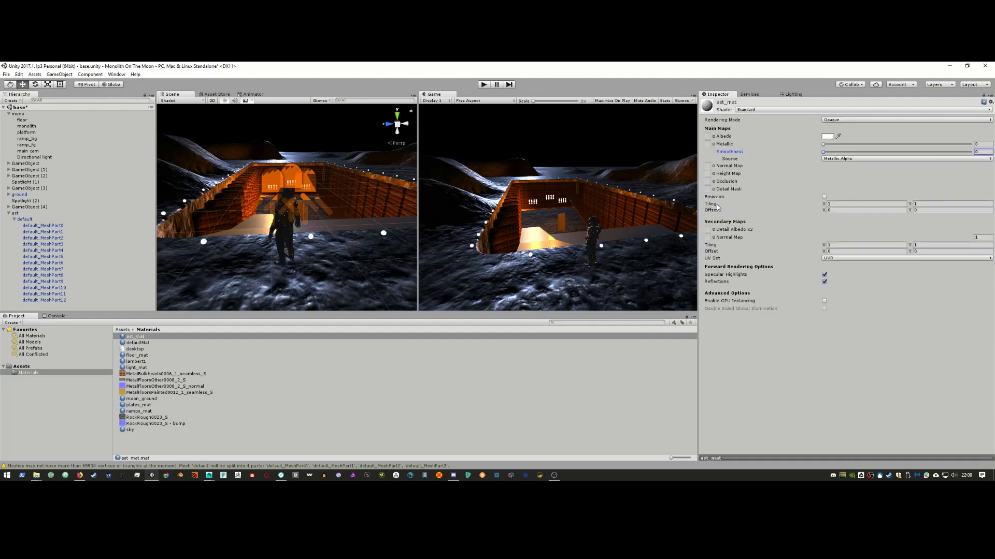
click(844, 122)
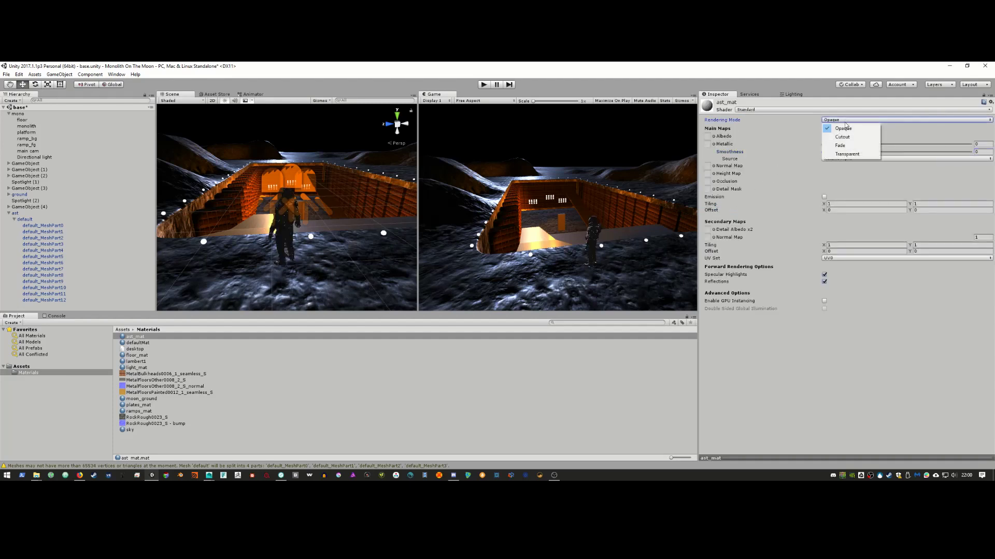
click(783, 109)
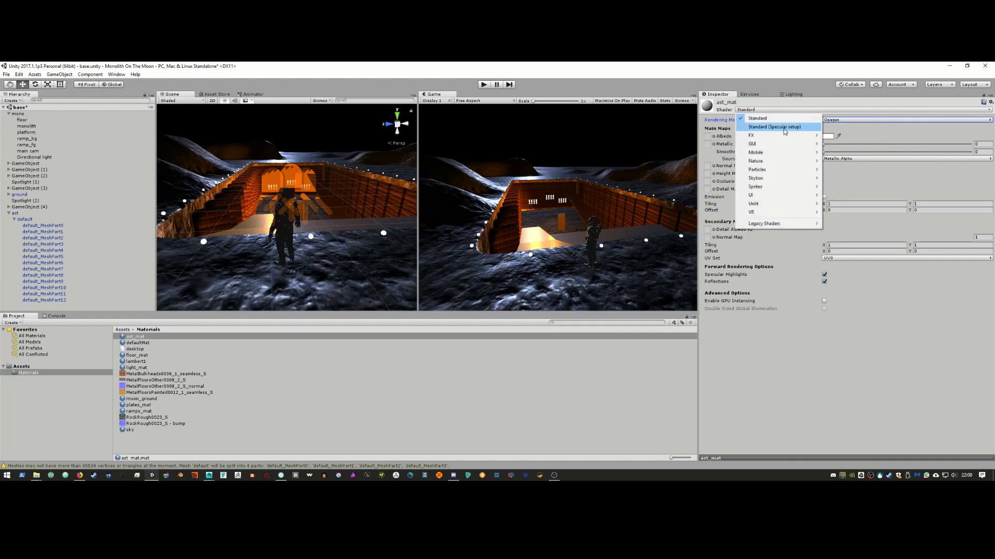
click(777, 126)
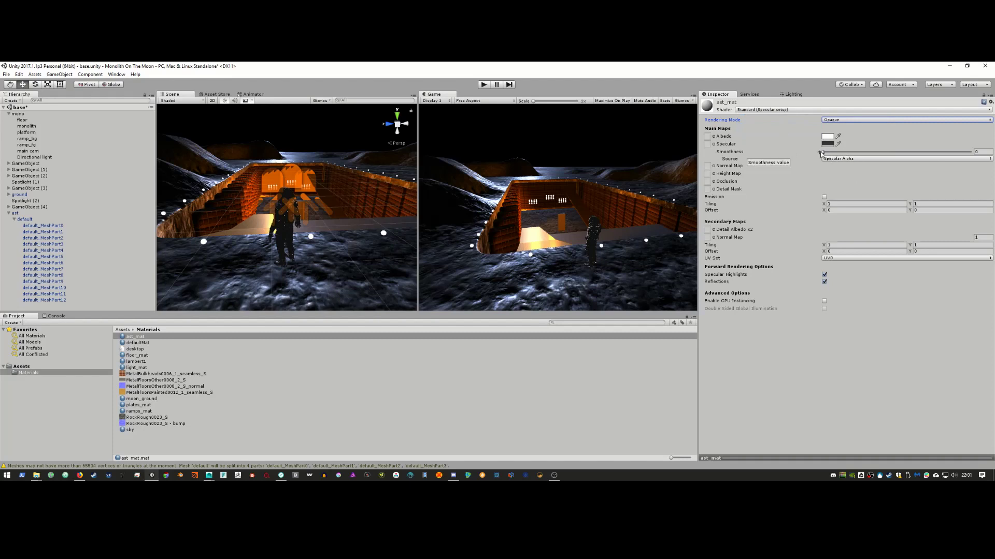
Step: Set Smoothness to 0.6, adjust the Specular colour, and return the shader to Standard
drag(821, 151, 972, 153)
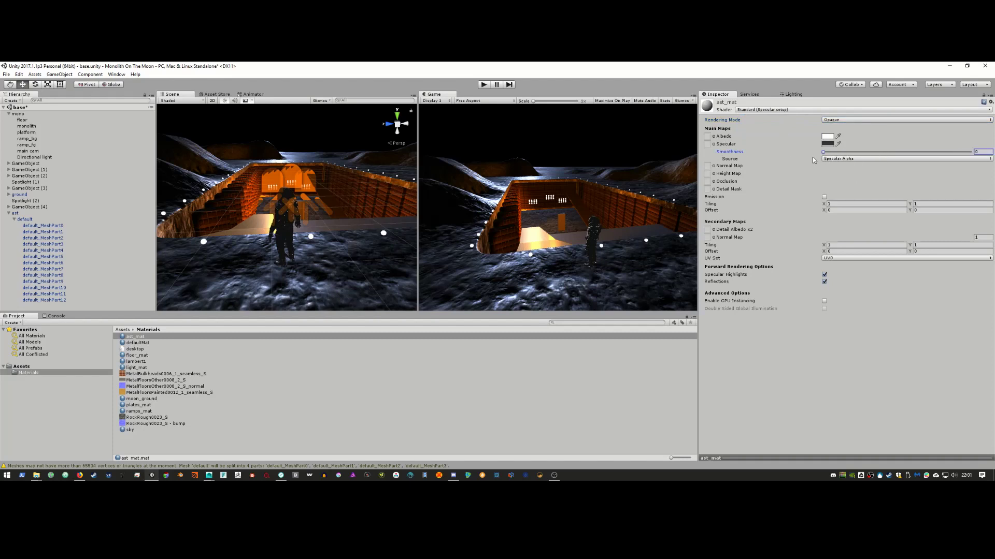
text(0.6)
click(828, 144)
mouse_move(46, 145)
mouse_down()
mouse_move(48, 136)
mouse_move(37, 156)
mouse_up()
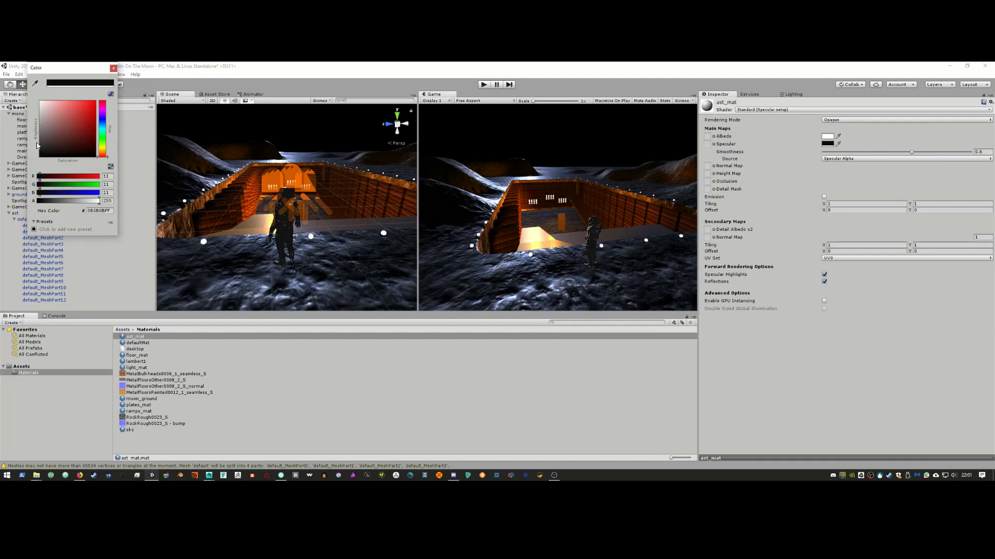
click(113, 68)
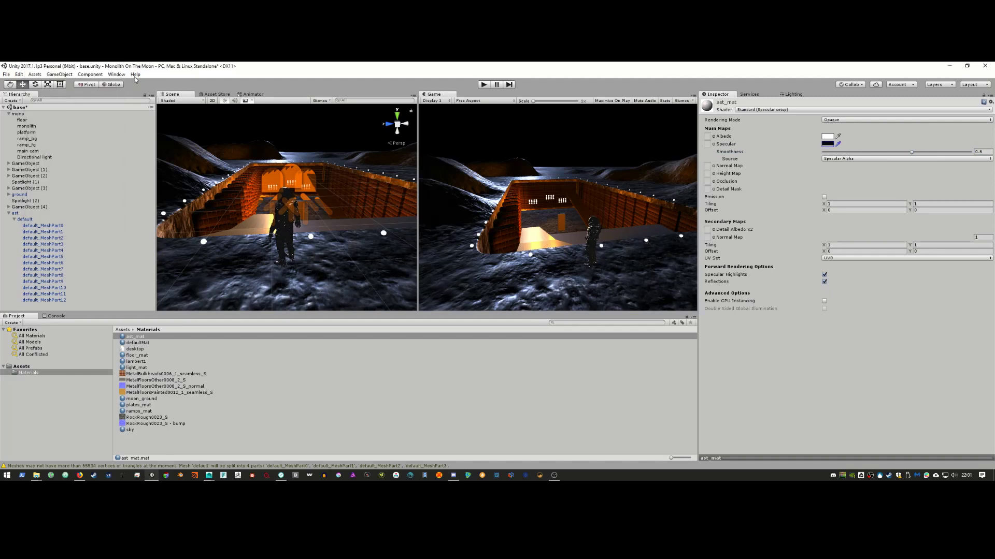
click(757, 111)
click(759, 119)
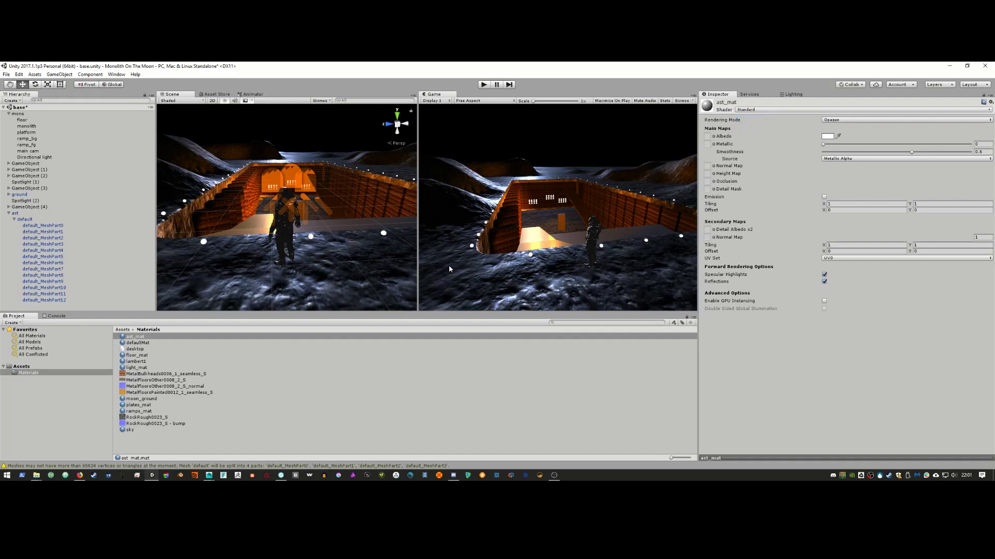
Step: Move ast into the trench by the lit doorway, to X -0.8301, Z 0.2599, checking the film reference
alt+right_drag(305, 278, 313, 243)
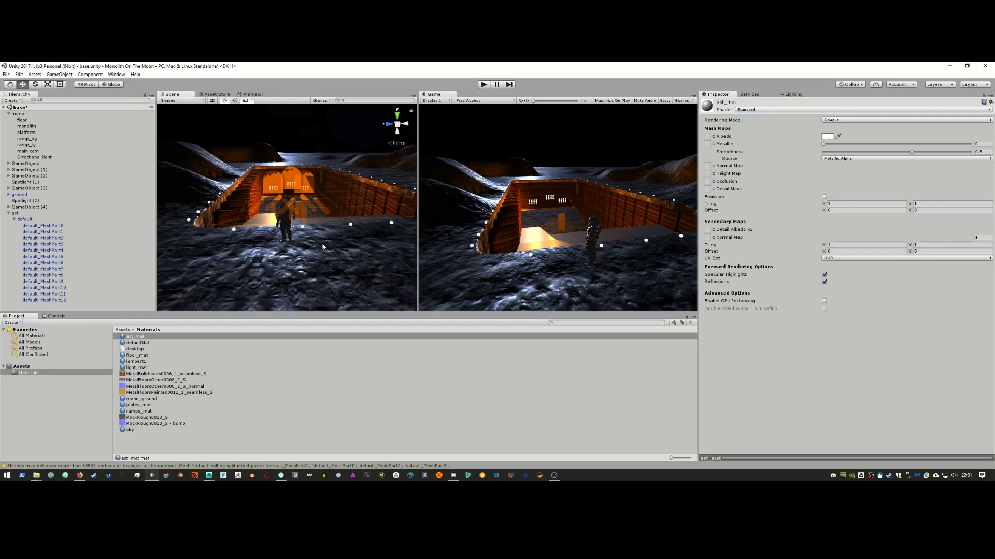
alt+drag(323, 246, 318, 255)
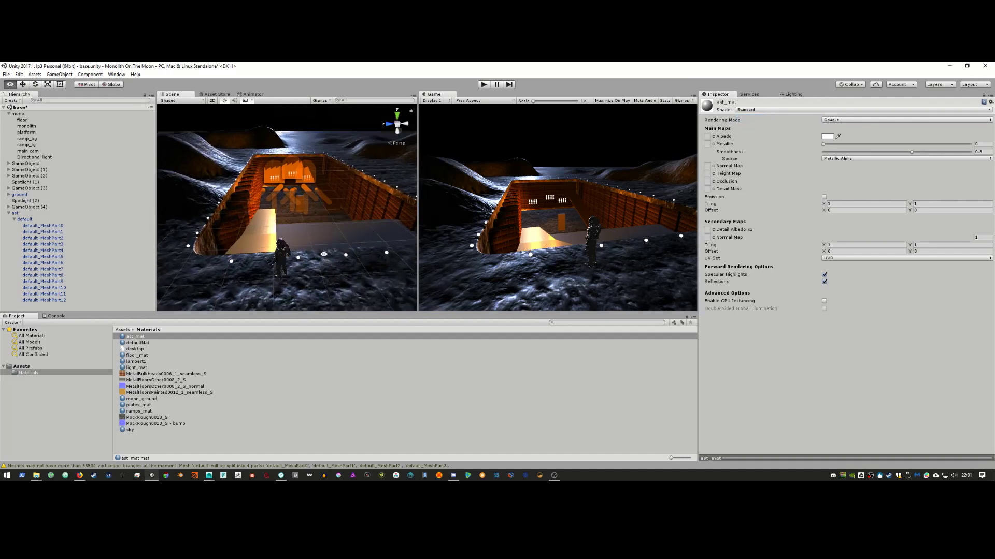
click(8, 213)
click(15, 214)
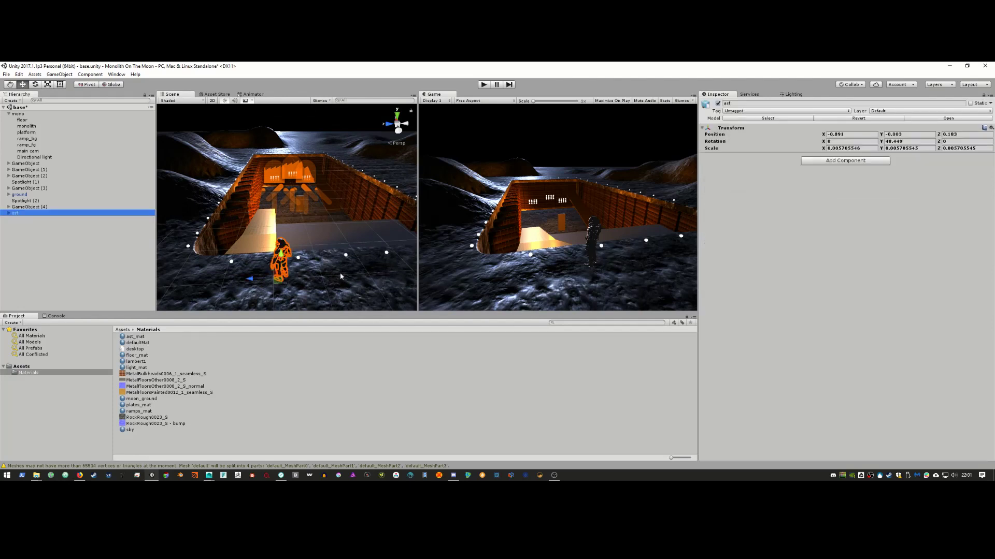
alt+drag(266, 267, 323, 232)
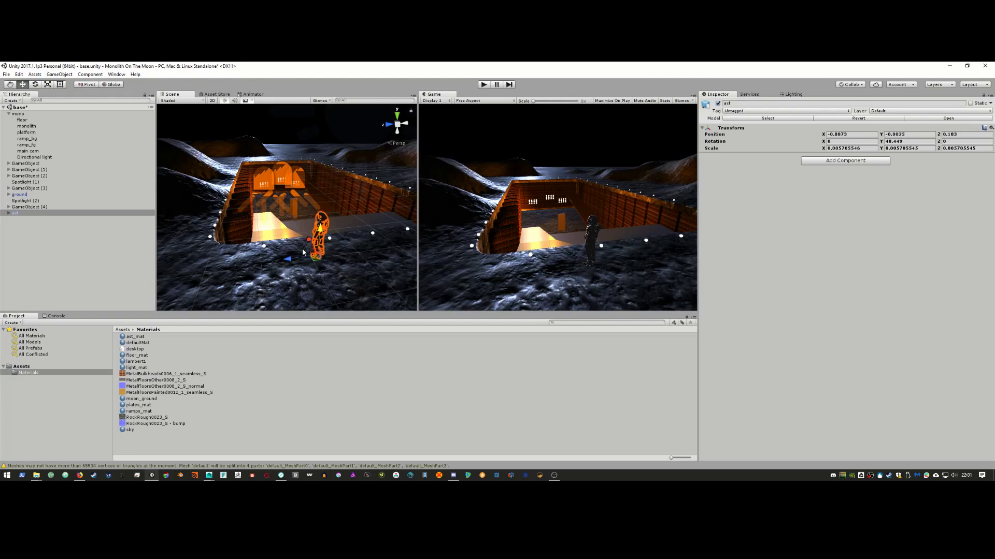
drag(288, 259, 260, 251)
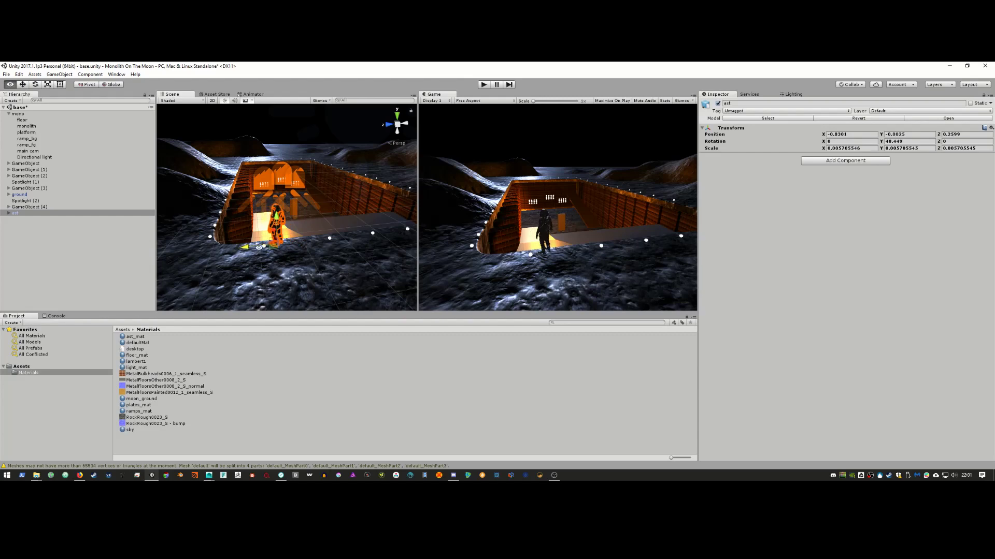
key(alt+Tab)
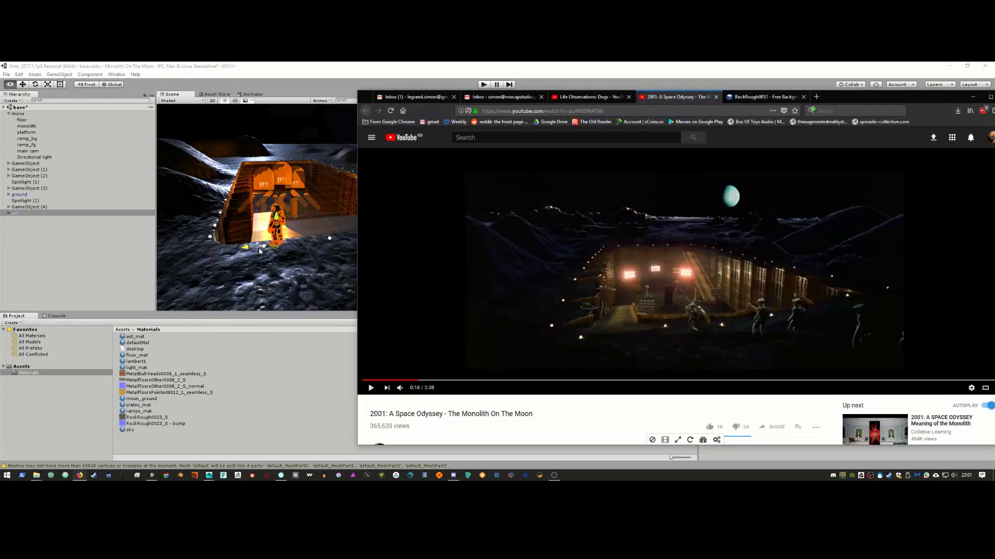
key(alt+Tab)
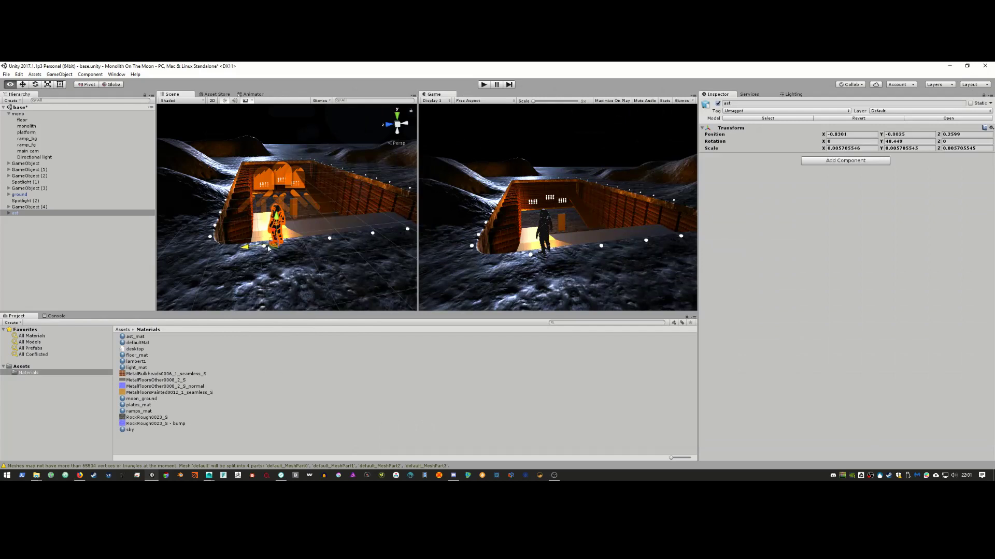
Step: Slide ast slightly back along Z and drag the ast_walk model into the scene
drag(269, 249, 260, 252)
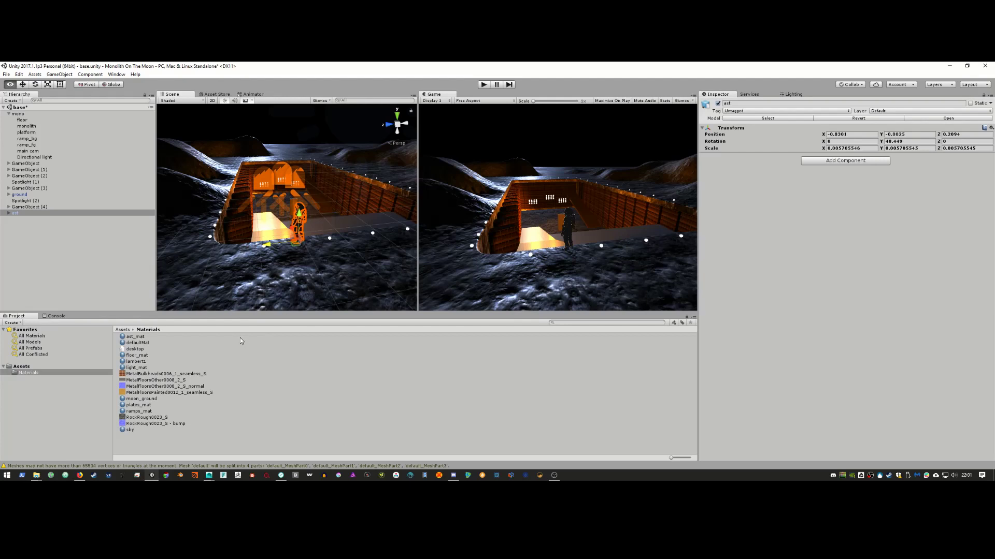
click(22, 367)
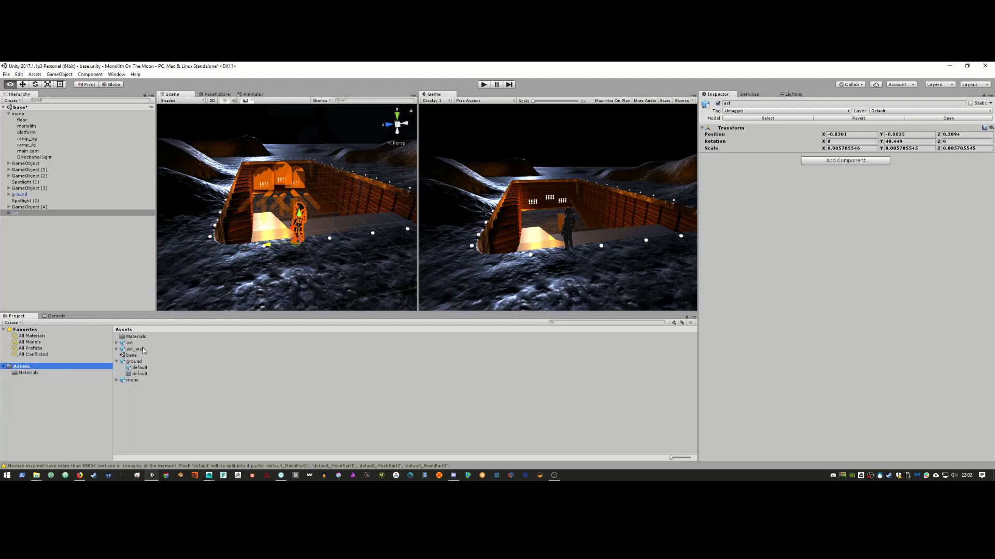
drag(136, 349, 65, 240)
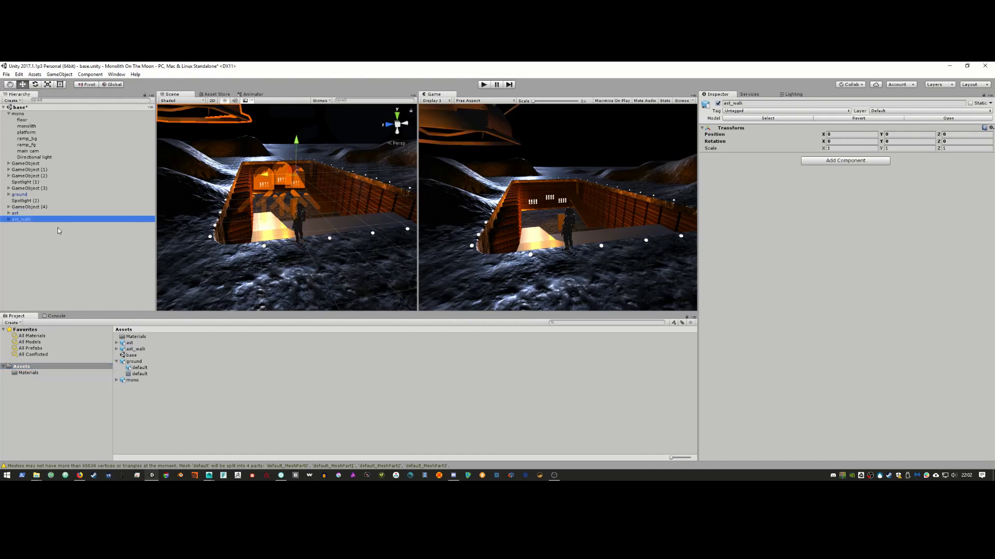
Step: Set ast_walk's scale to 0.1 on X, Y and Z
click(863, 149)
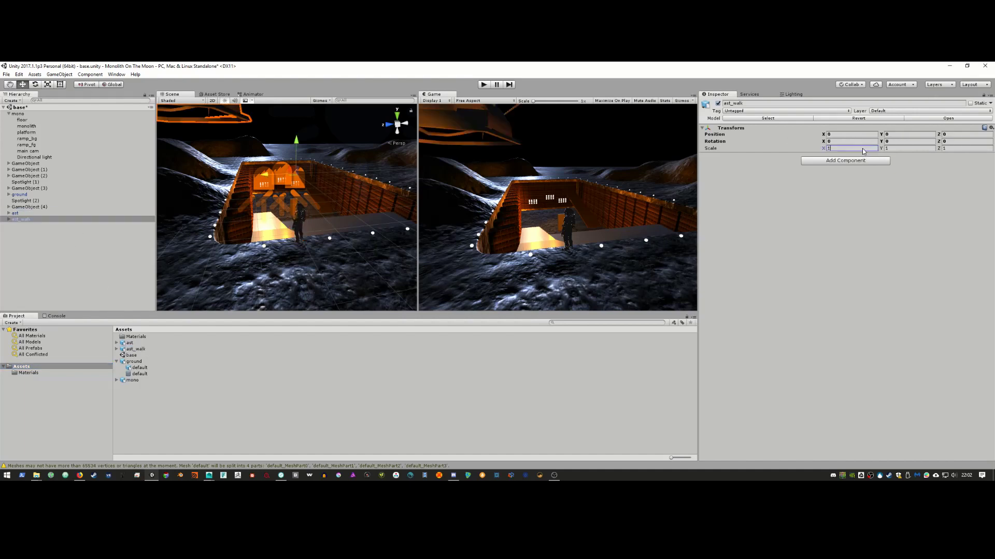
text(0.1)
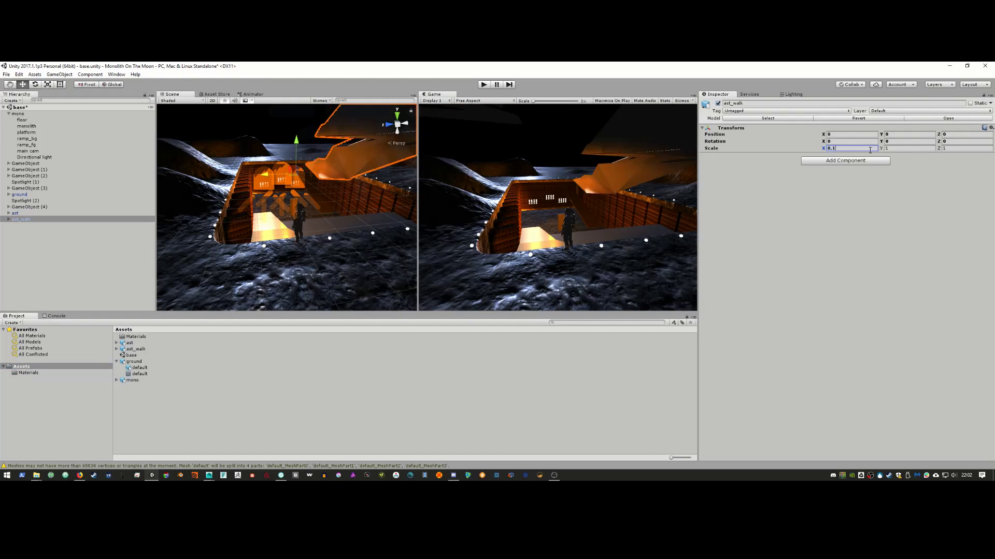
key(Tab)
text(0.1)
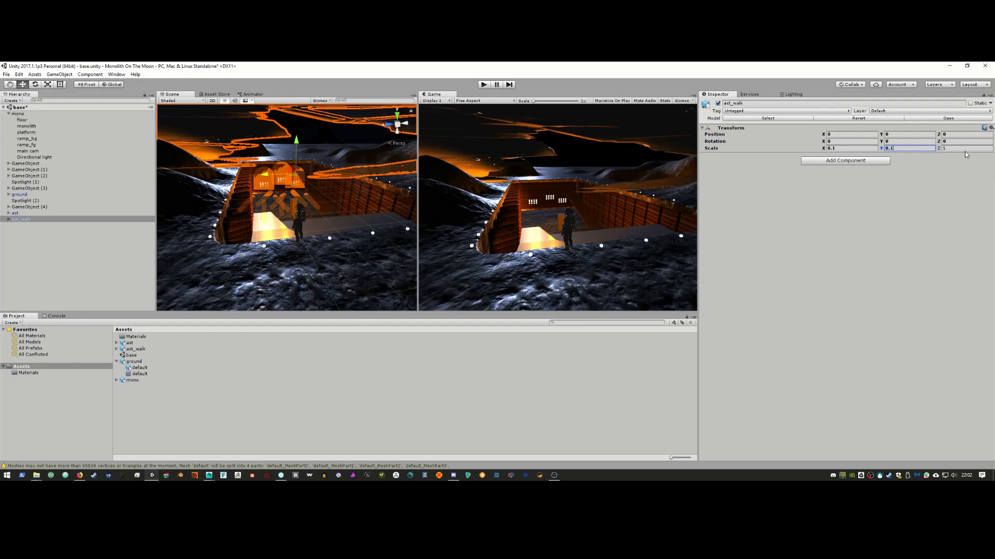
click(965, 149)
text(0.1)
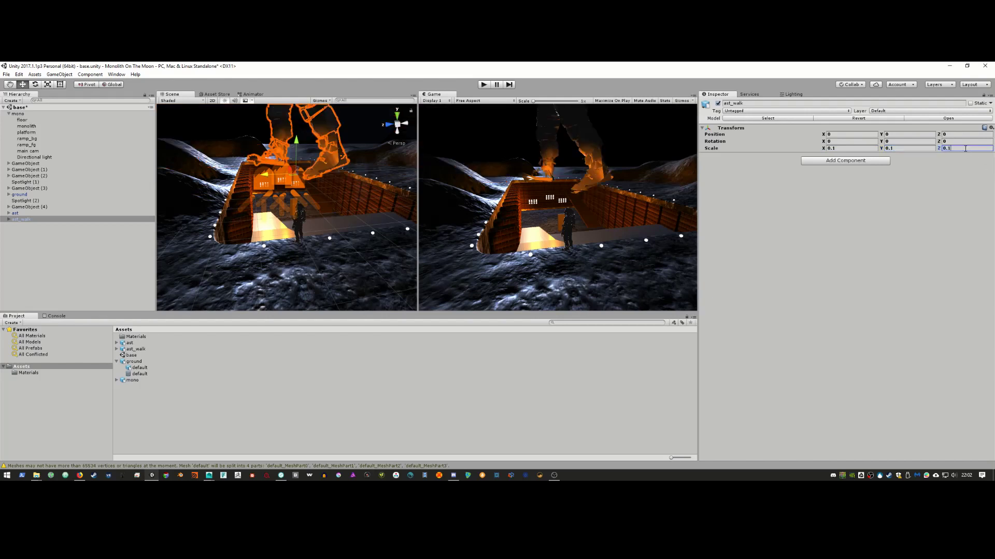
click(36, 214)
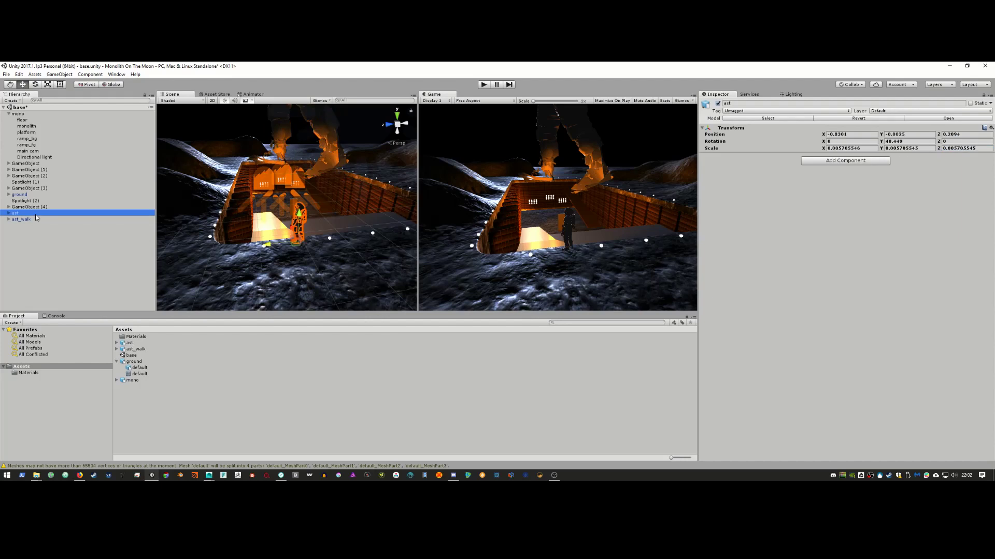
Step: Enter 0.005 in the Transform's X and Y scale fields
click(848, 148)
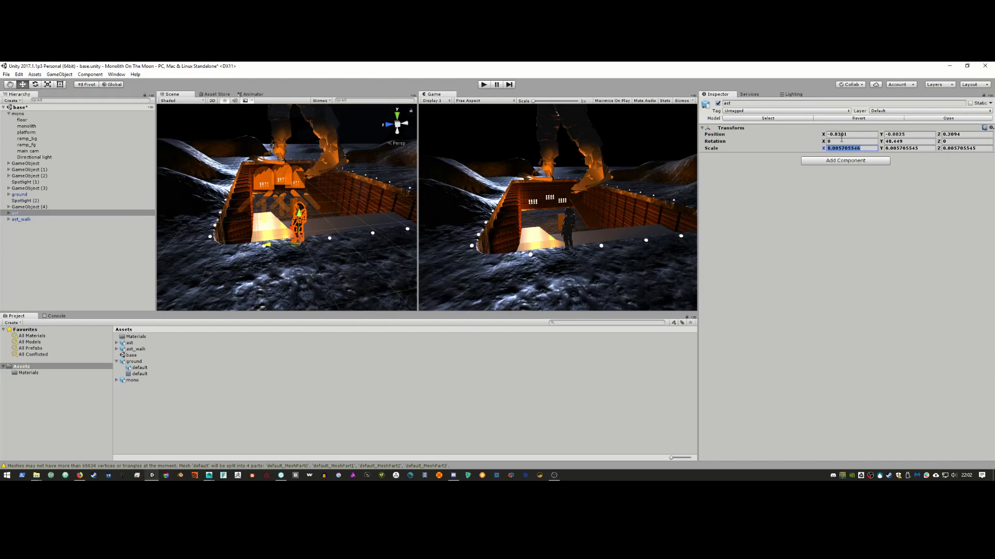
text(0.005)
key(Tab)
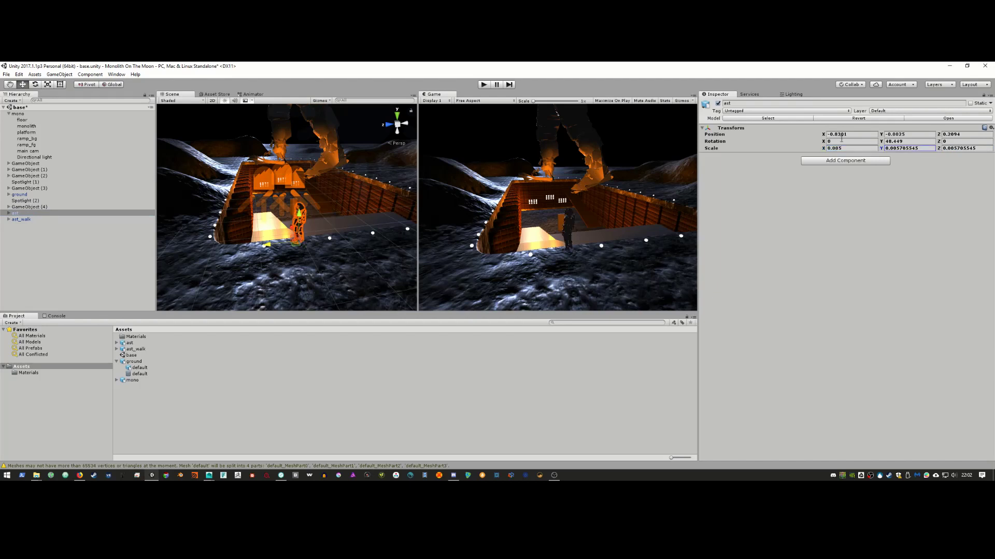
click(925, 147)
text(0)
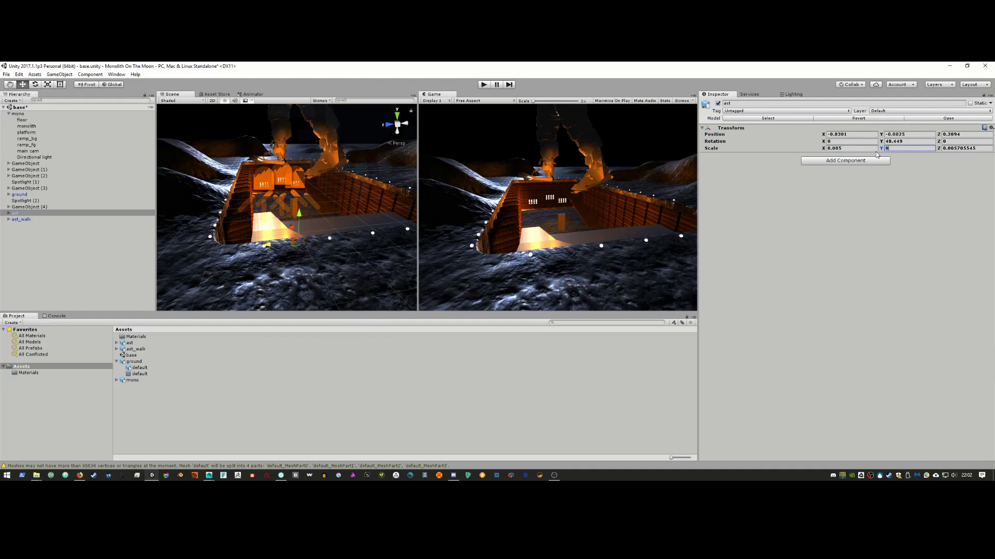
text(.005)
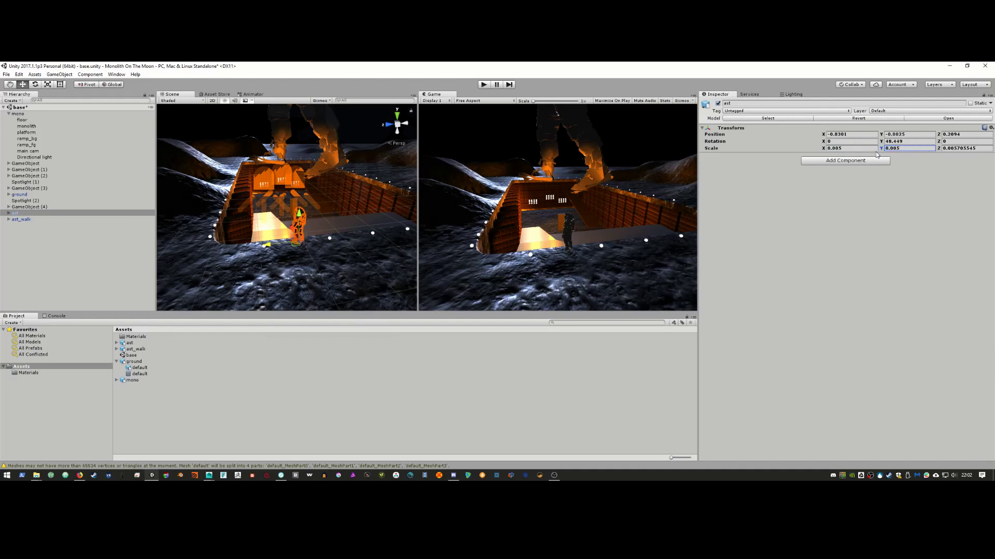
click(953, 149)
text(0.005)
Step: Select ast_walk and give it a uniform 0.005 scale on X, Y and Z
click(69, 220)
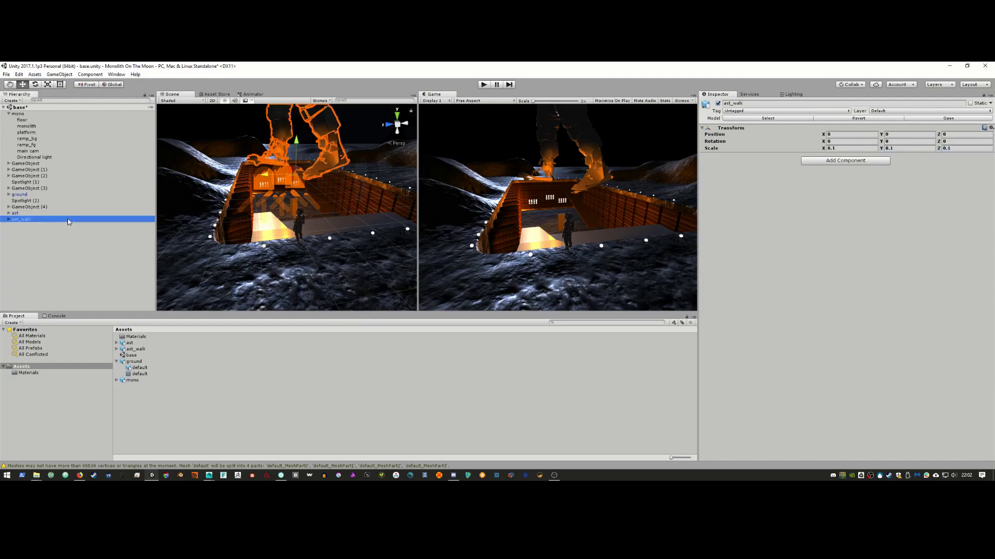
click(846, 149)
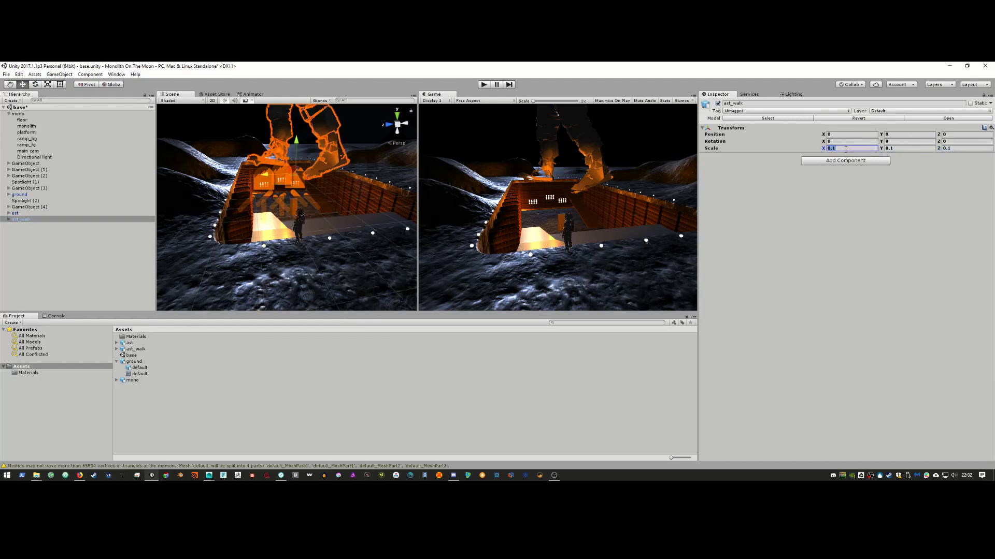
text(0.005)
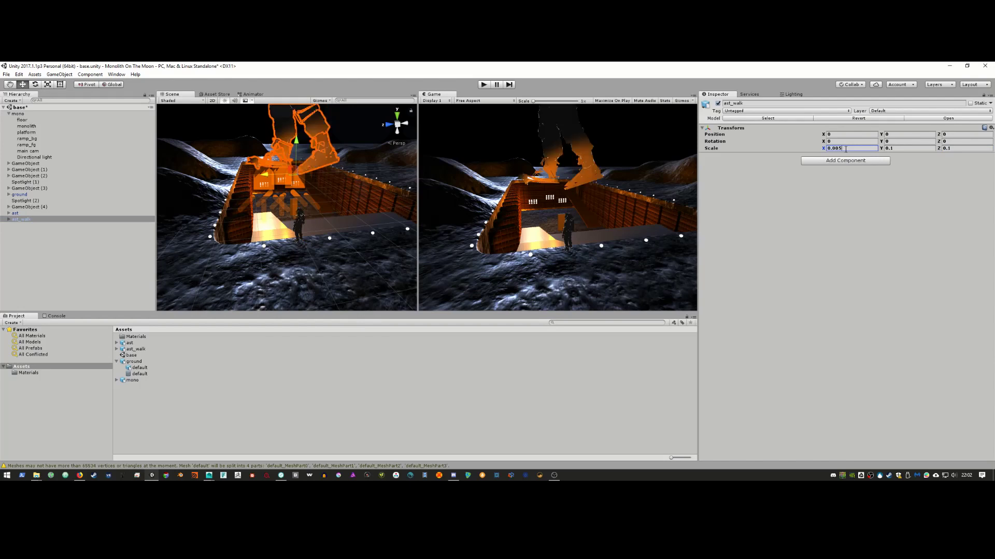
key(Tab)
double_click(891, 147)
text(0.00)
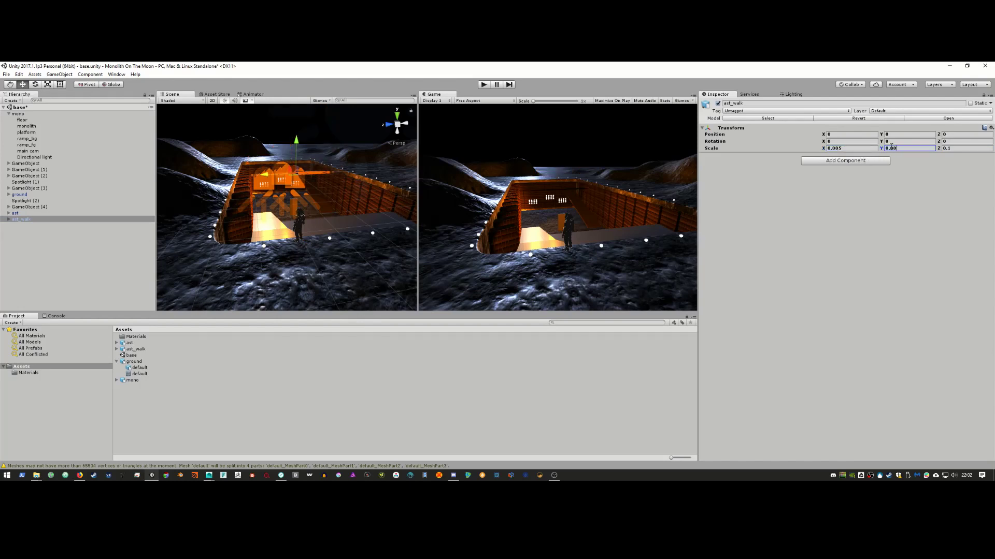
text(5)
click(960, 147)
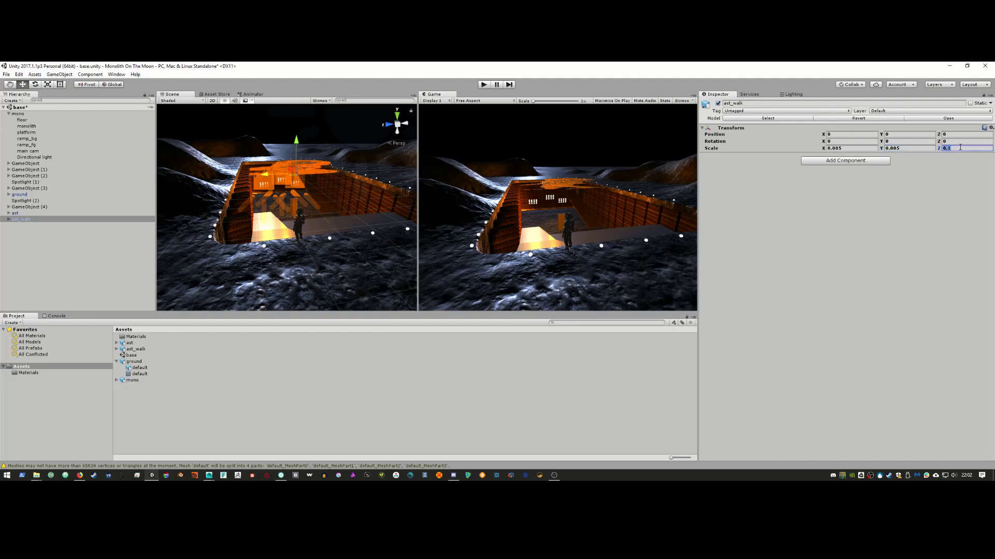
text(0.005)
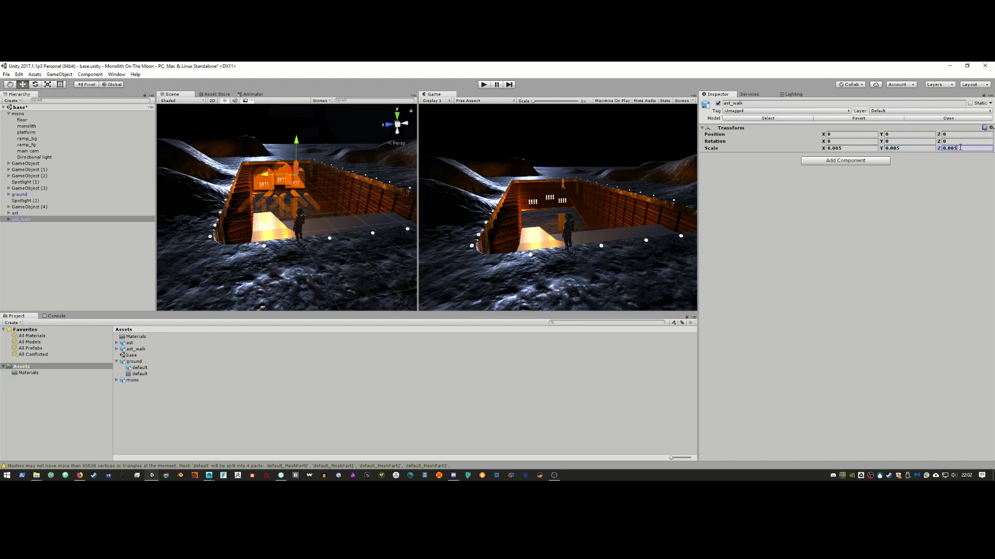
click(36, 221)
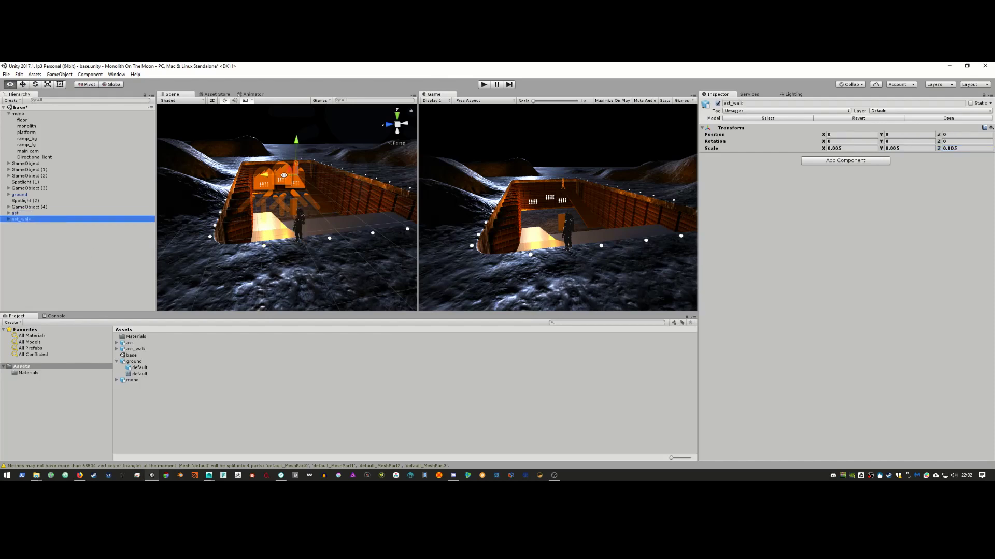
Step: Turn the ast_walk astronaut with the Rotate tool, comparing against the film reference
alt+drag(284, 175, 276, 245)
key(e)
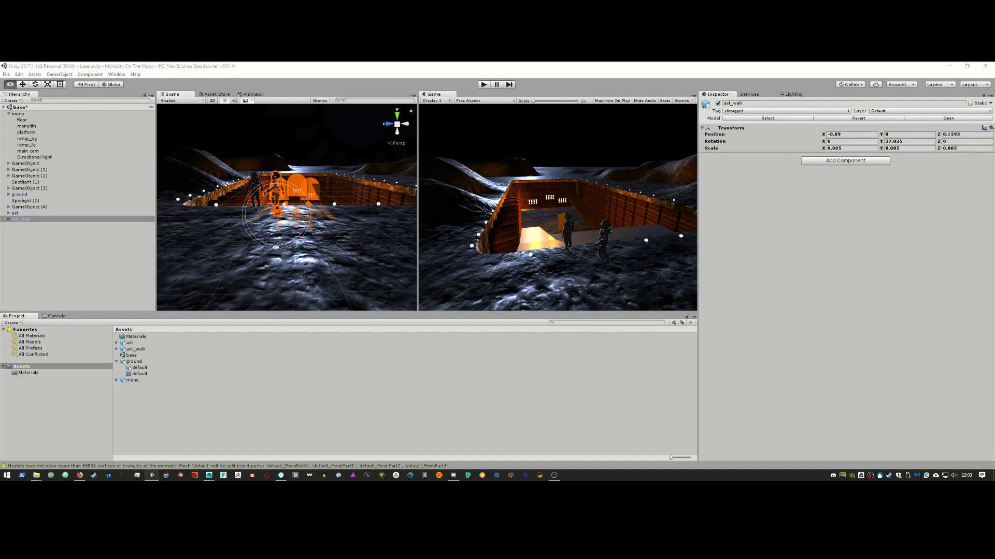
key(alt+Tab)
key(alt+Tab)
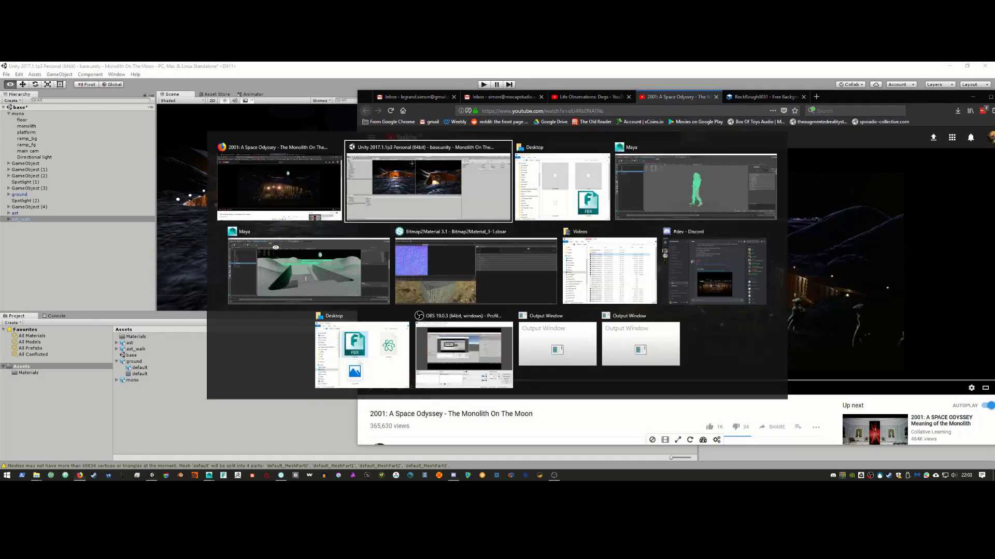
middle_drag(276, 252, 306, 252)
alt+drag(306, 252, 325, 267)
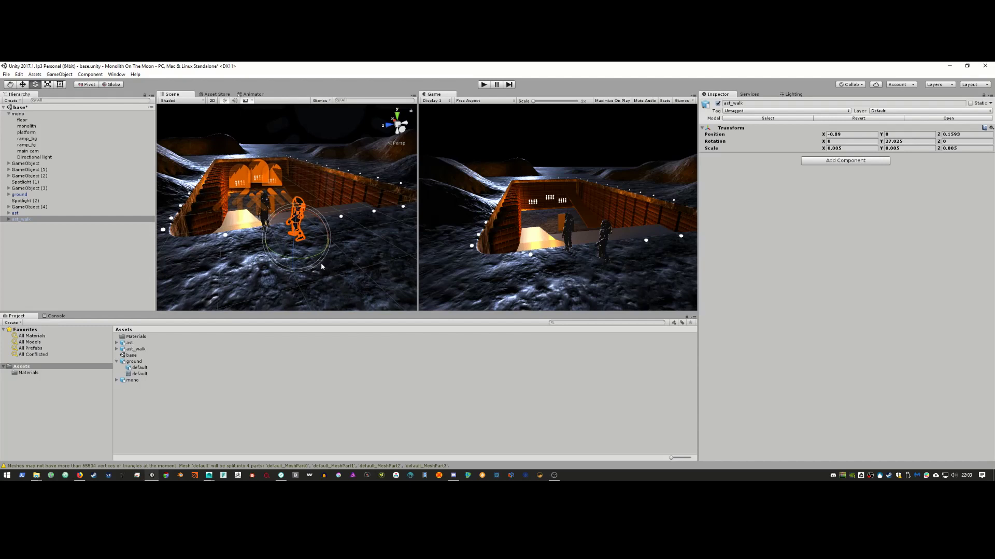
Step: Duplicate it as ast_walk (1) and slide the copy along Z to X -0.9501, Z 0.07
key(ctrl+d)
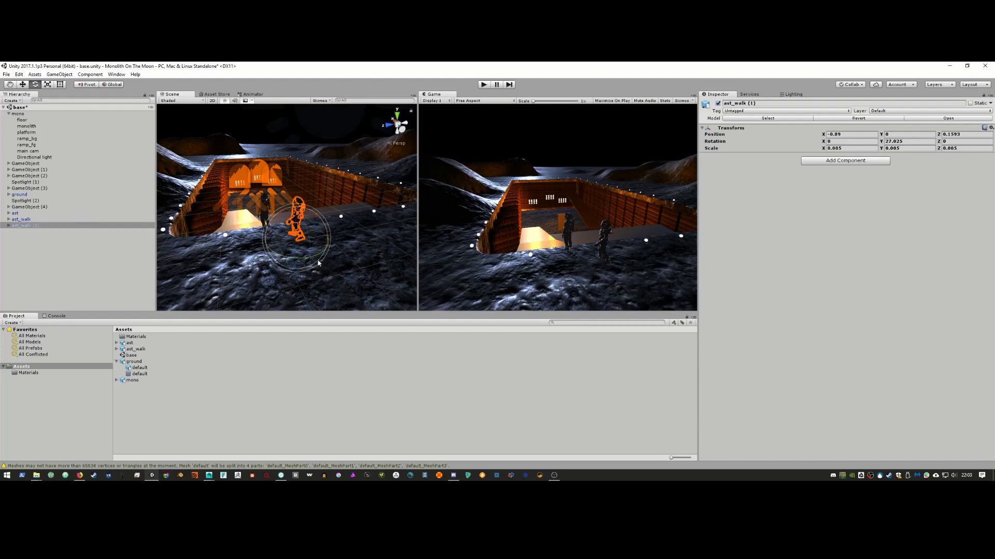
key(w)
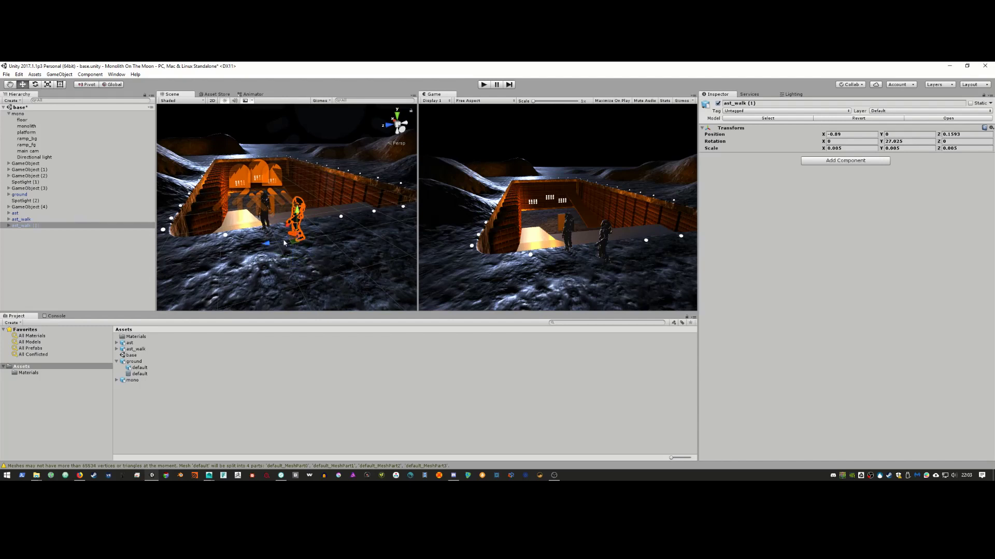
drag(266, 243, 349, 255)
key(e)
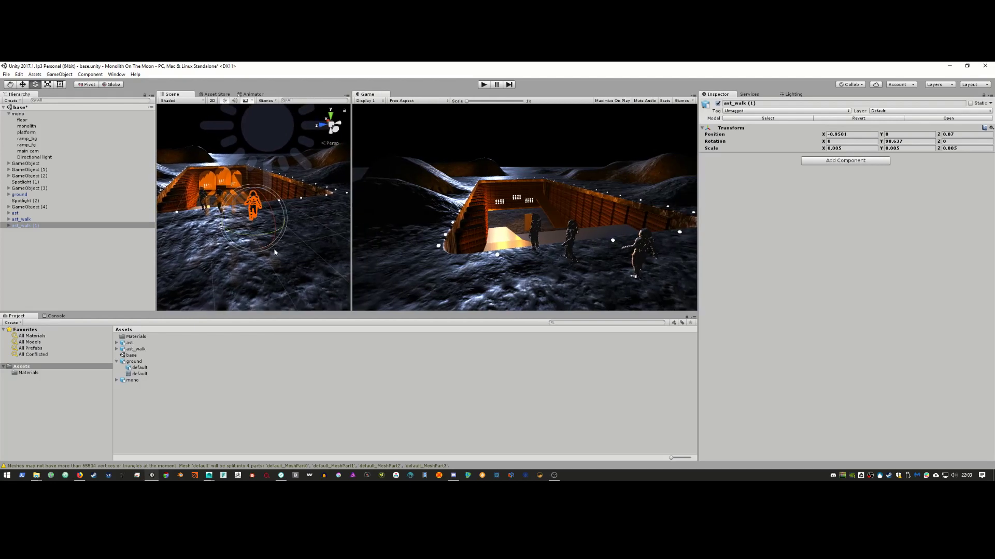
Step: Duplicate the astronaut as ast_walk (2), shift it along Z and turn it
scroll(269, 253, up, 2)
key(ctrl+d)
key(w)
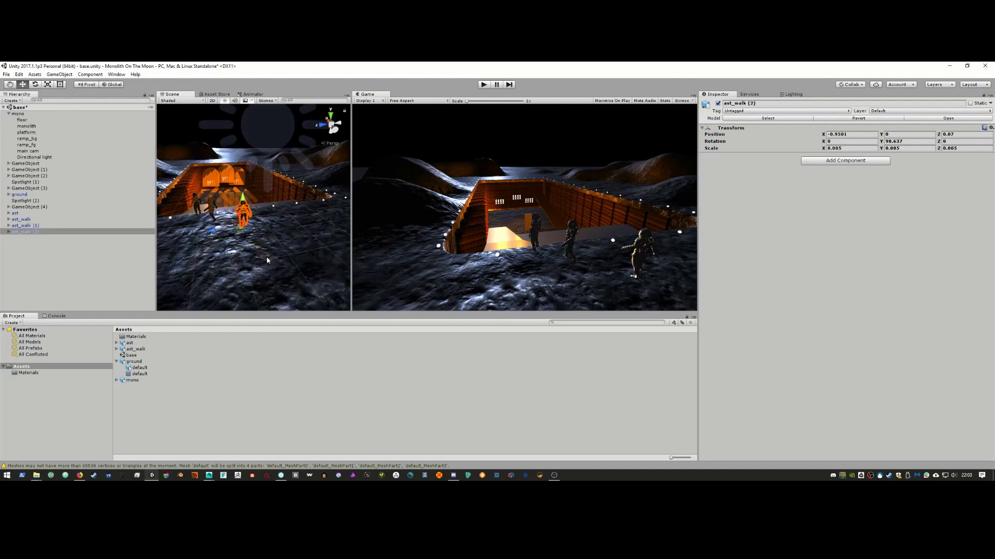
drag(217, 229, 192, 245)
key(e)
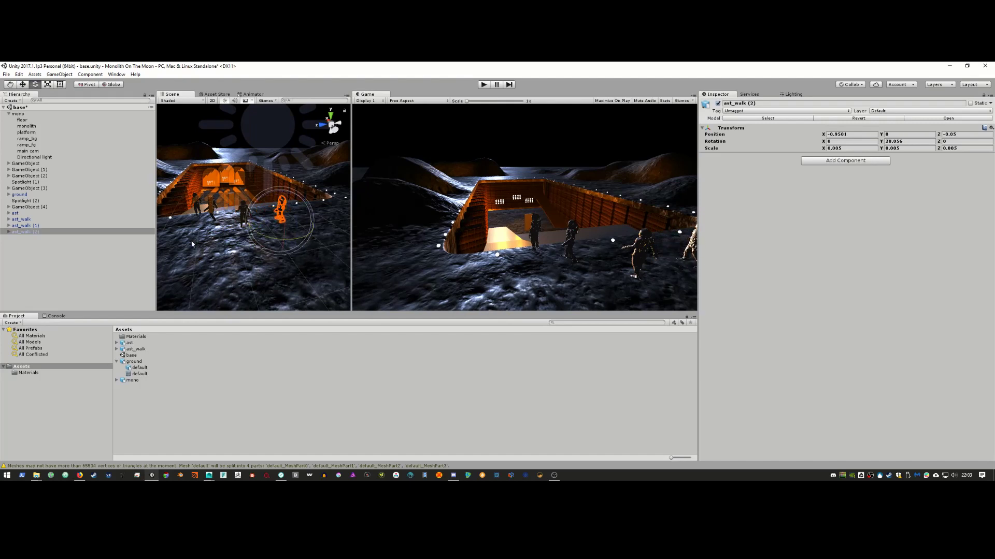
Step: Reposition and rotate ast_walk (1) over the trench
click(63, 225)
key(w)
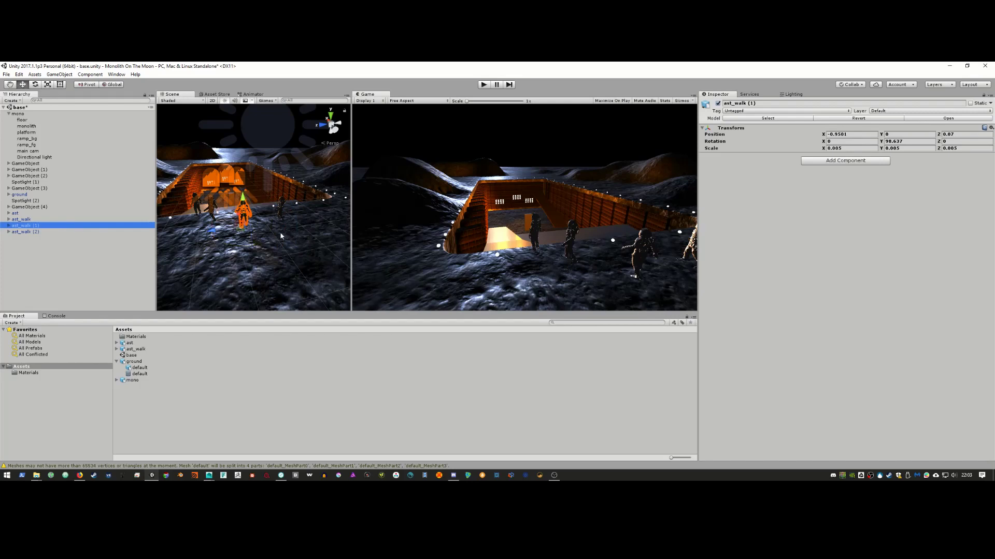
alt+drag(275, 217, 224, 213)
key(e)
Step: Turn the static ast astronaut, then delete it from the scene
click(69, 214)
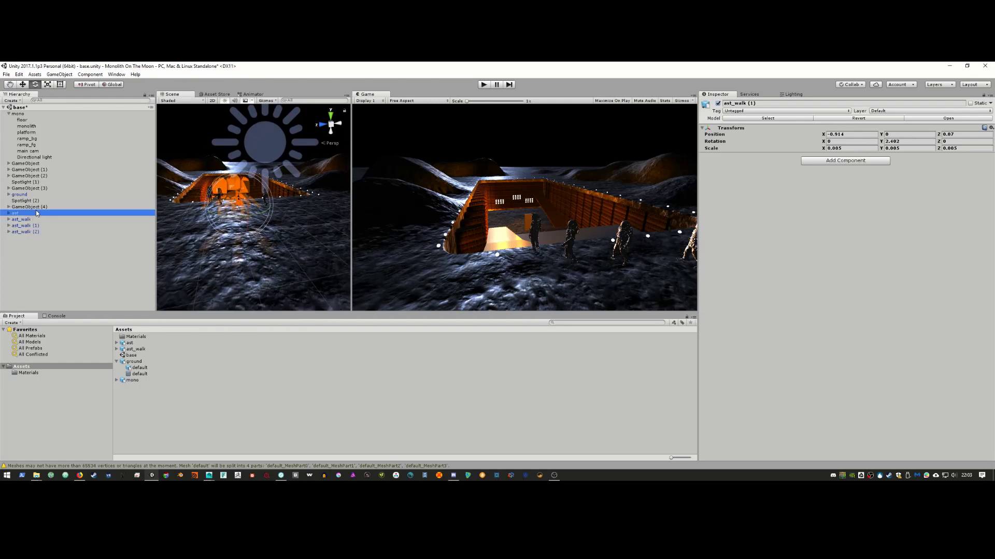
key(w)
alt+drag(228, 203, 284, 236)
key(e)
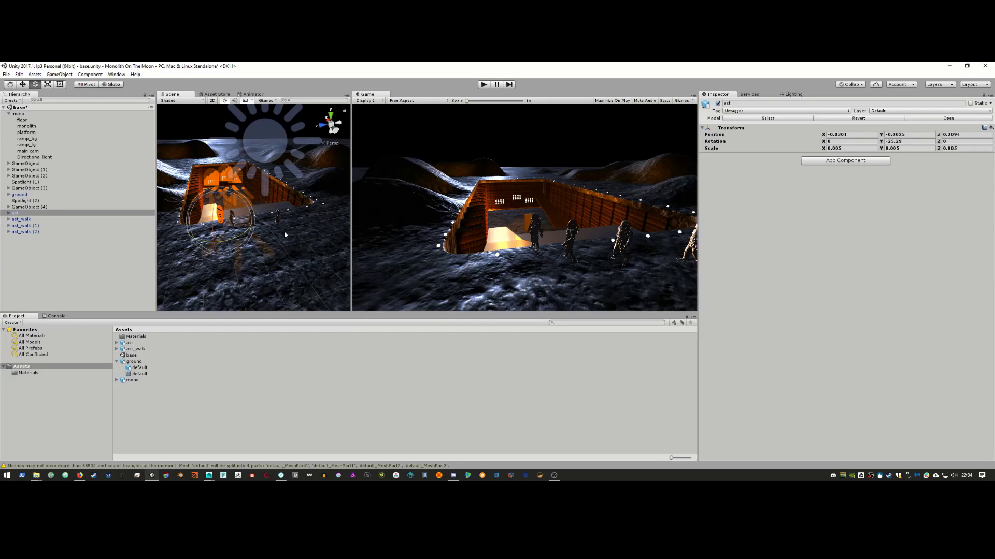
drag(265, 232, 191, 238)
key(Delete)
Step: Duplicate the original ast_walk as ast_walk (3) and move it beside the others
click(45, 217)
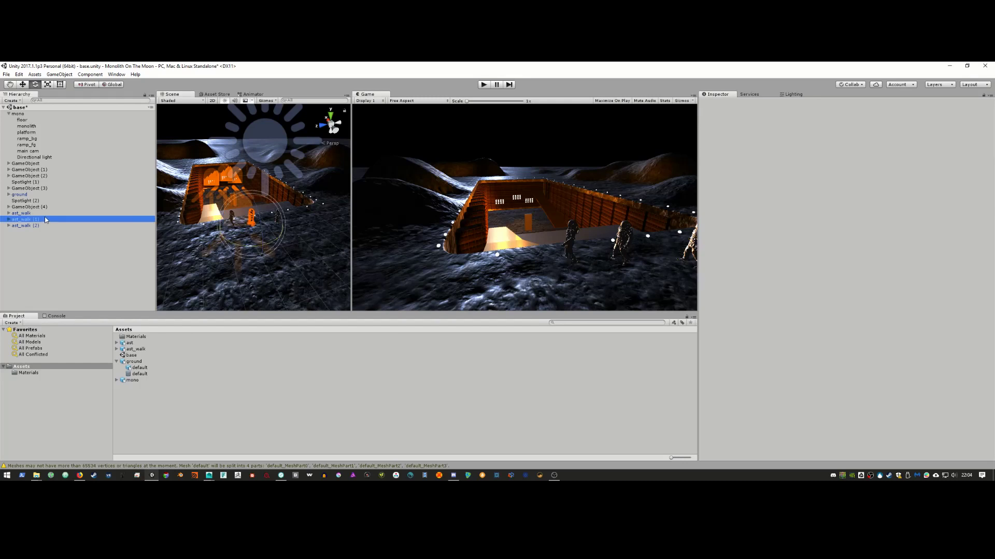
click(45, 212)
key(ctrl+d)
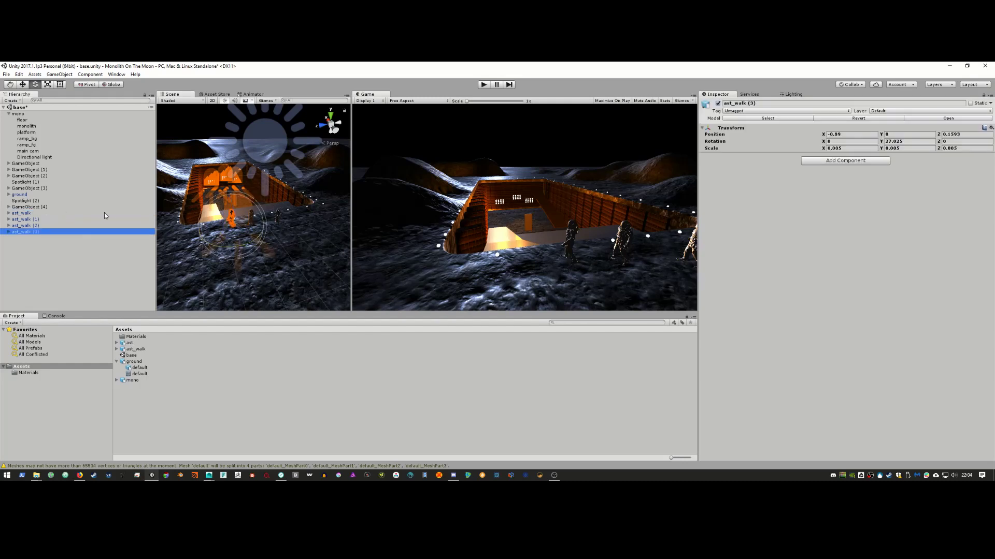
key(w)
key(alt)
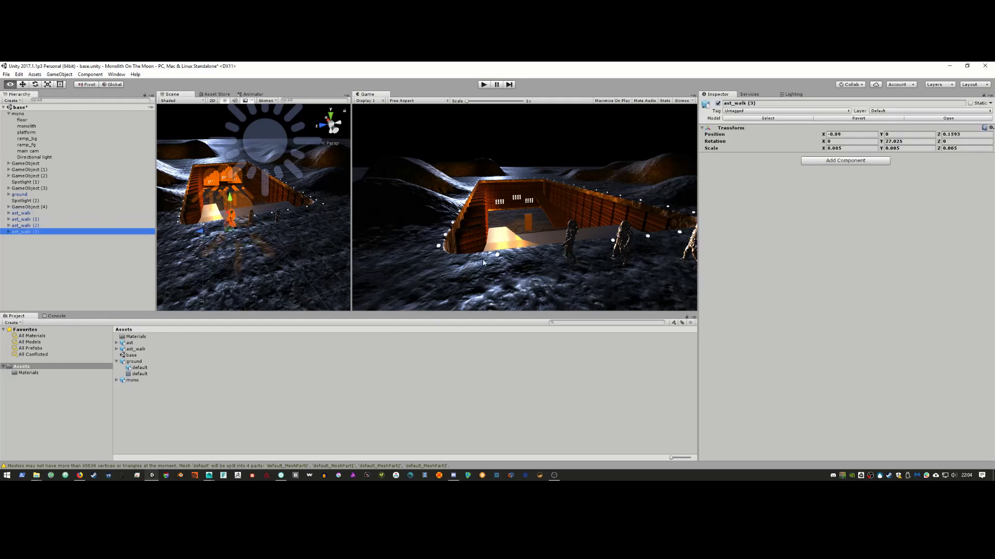
alt+drag(290, 249, 258, 255)
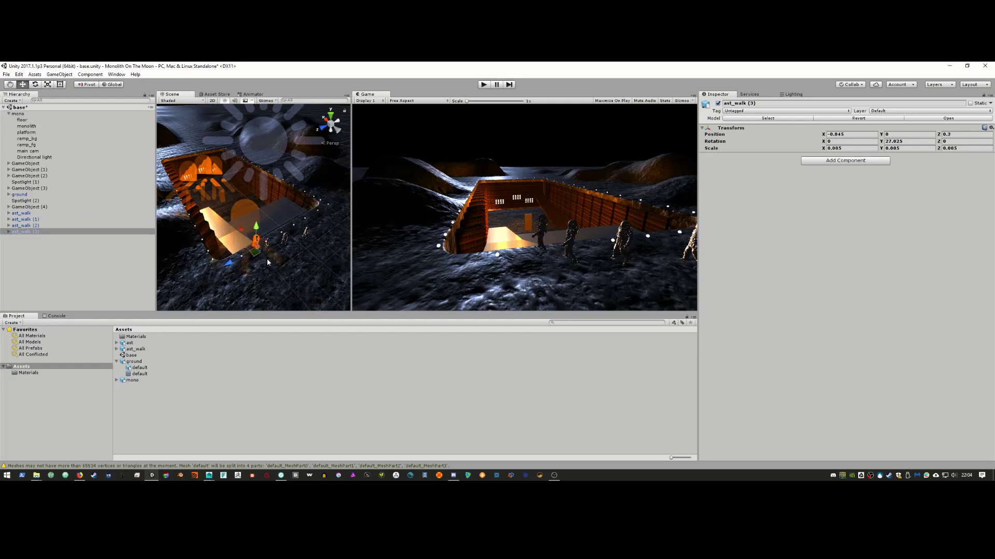
Step: Rotate the original ast_walk to about 108 degrees, checking it against the film reference
click(85, 231)
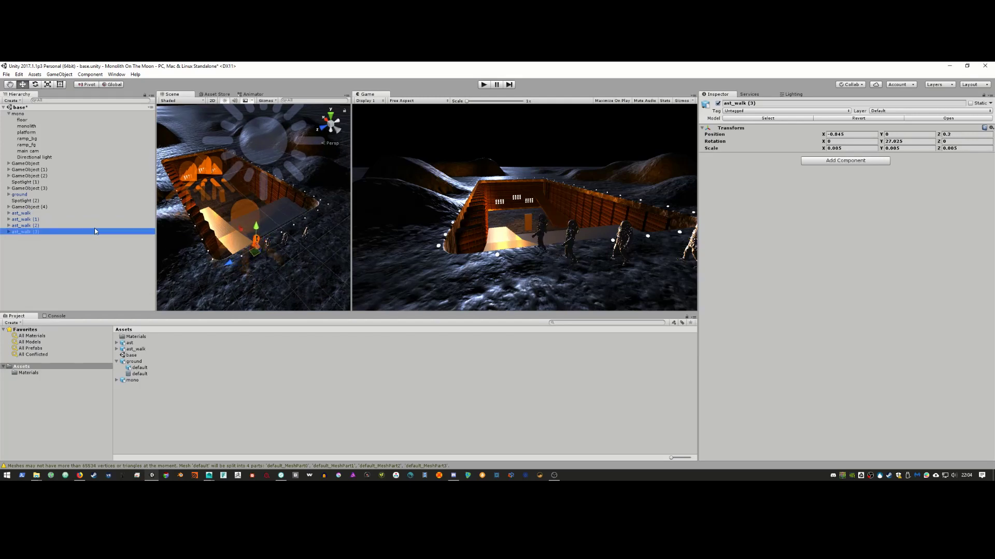
click(91, 225)
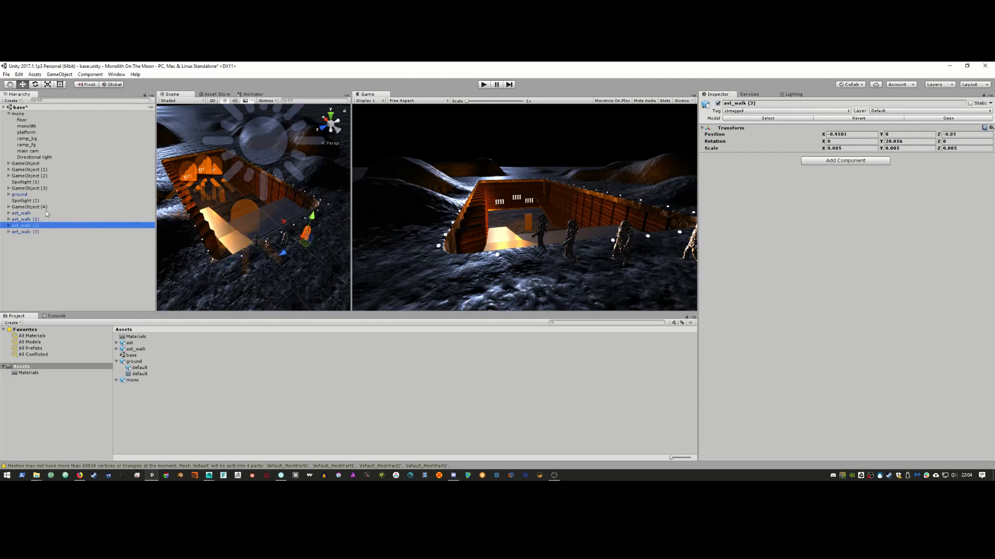
key(Up)
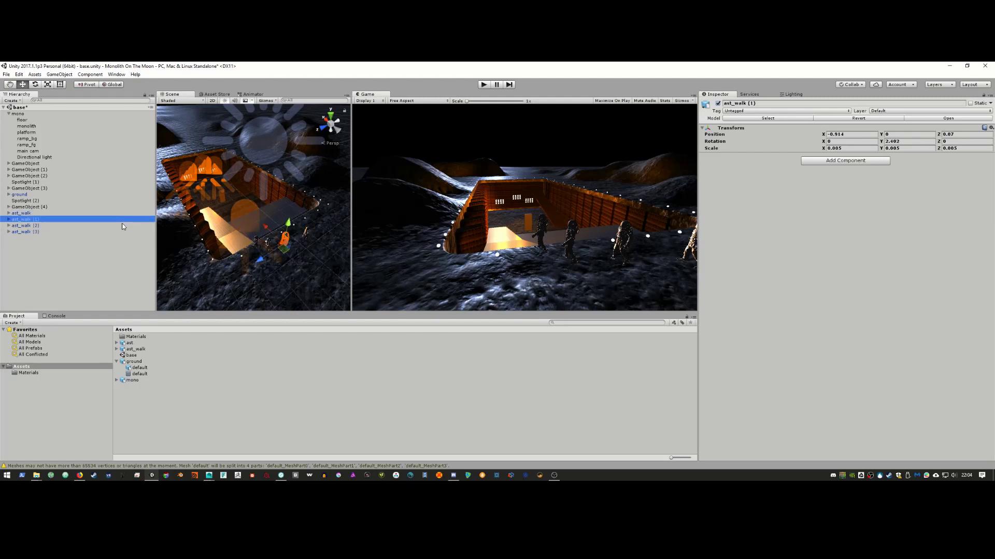
click(75, 213)
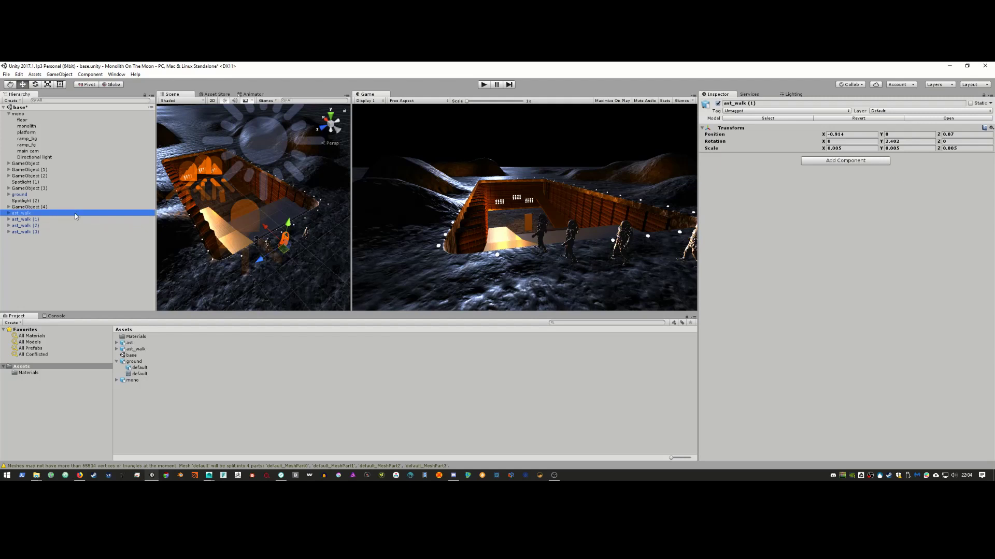
key(e)
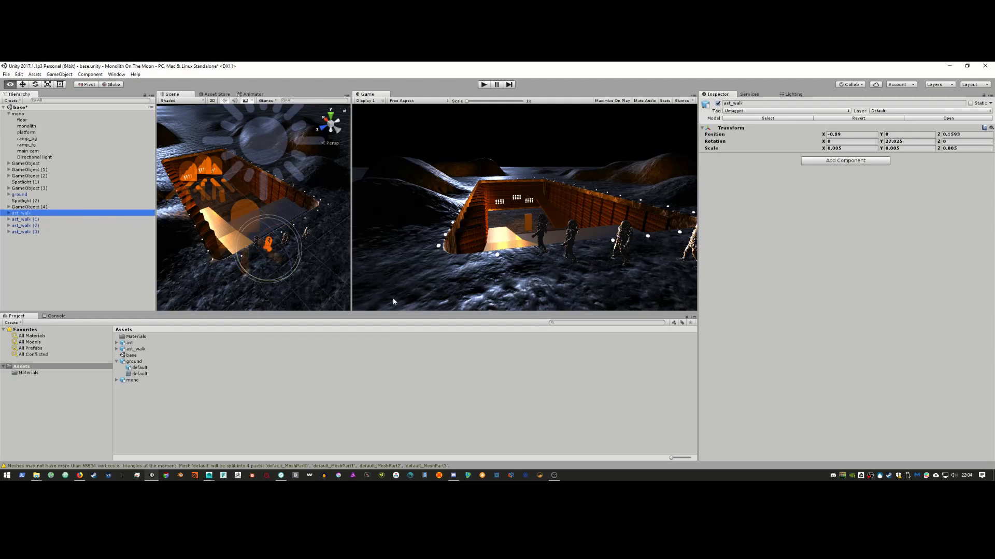
alt+drag(328, 275, 234, 260)
key(alt+Tab)
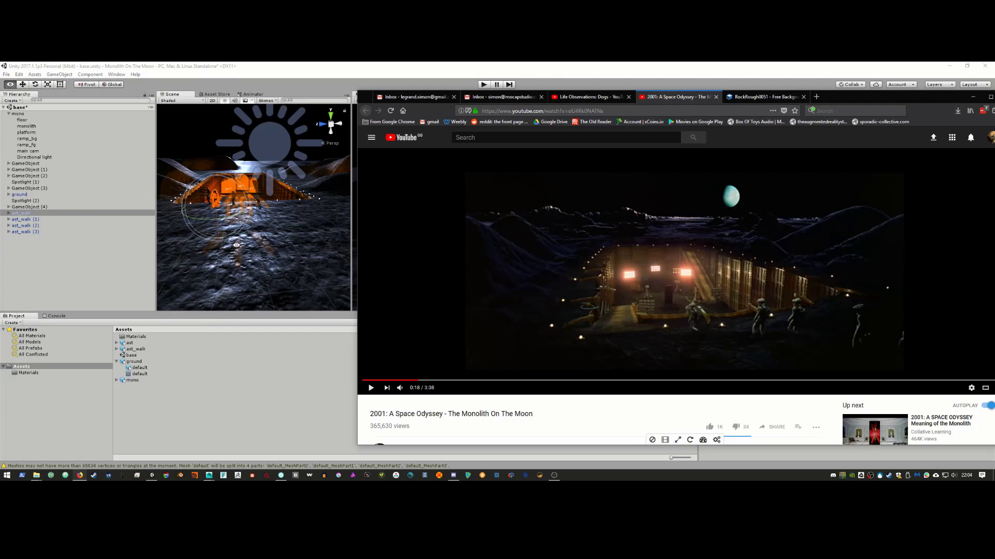
key(alt+Tab)
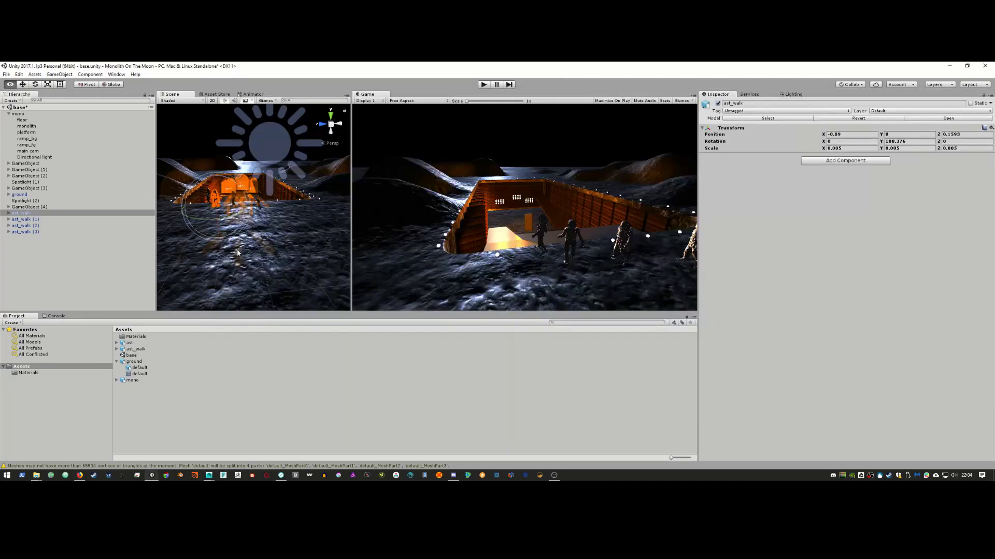
mouse_move(292, 253)
alt+mouse_down()
mouse_move(338, 206)
mouse_move(309, 255)
mouse_move(284, 267)
alt+mouse_up()
alt+right_drag(283, 267, 369, 296)
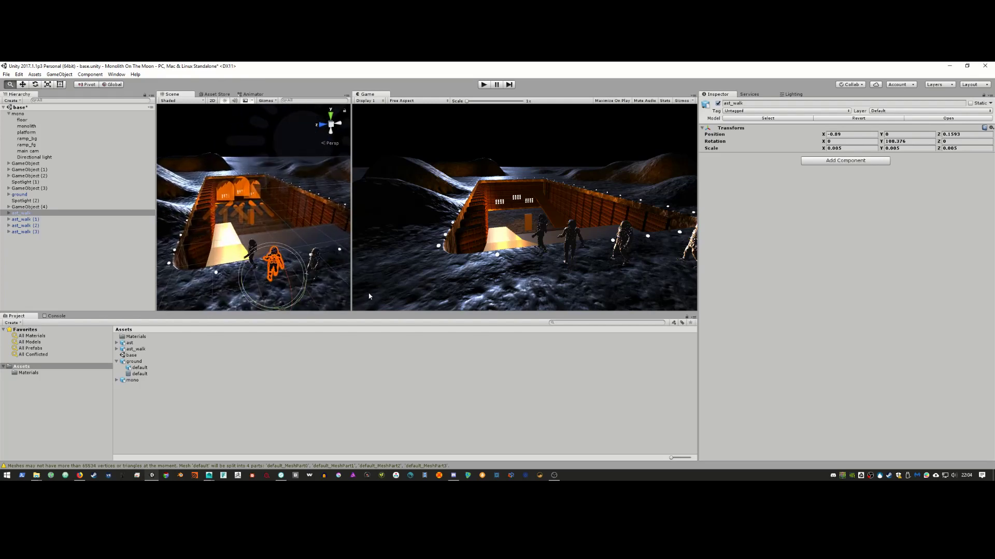
alt+drag(337, 290, 272, 254)
Step: Show the Materials folder contents and glance at the film reference
click(38, 373)
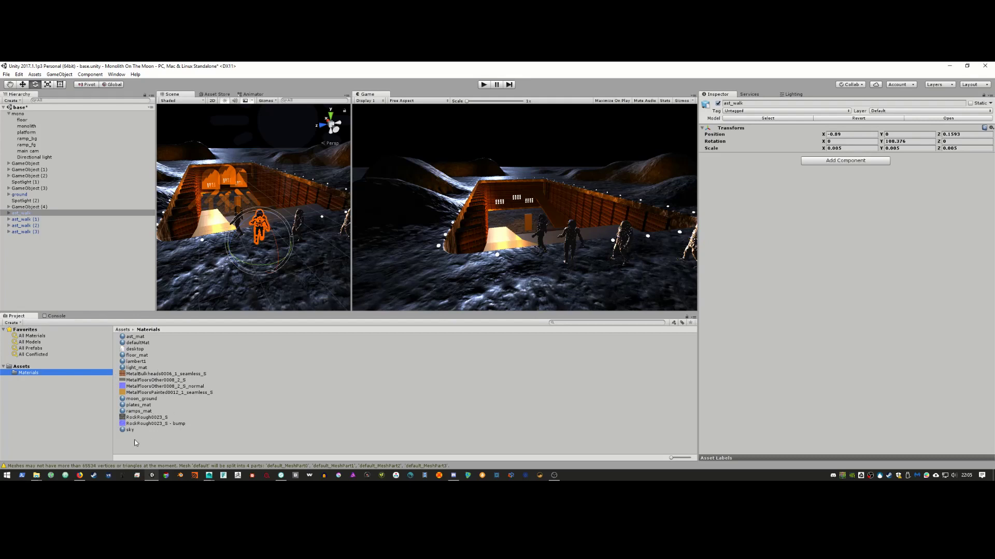
key(alt+Tab)
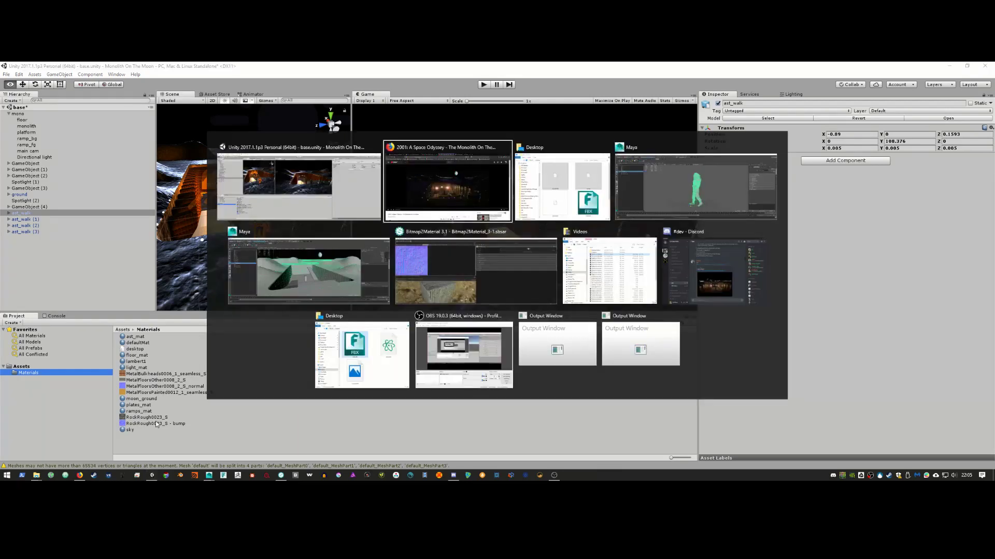
key(alt+Tab)
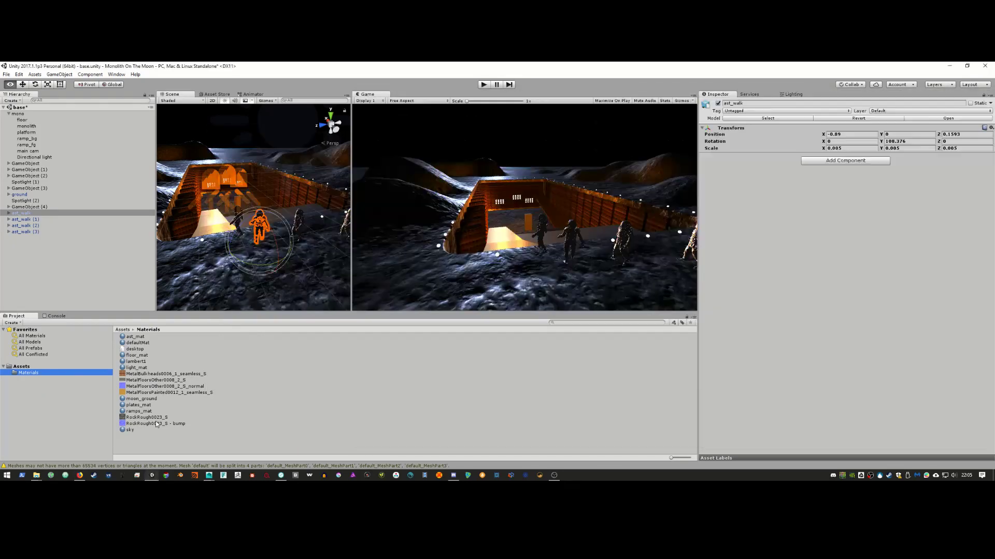
key(alt+Tab)
key(alt+Tab)
Step: Select the ground mesh and raise moon_ground Smoothness from 0.49 to about 0.849
click(287, 151)
click(220, 155)
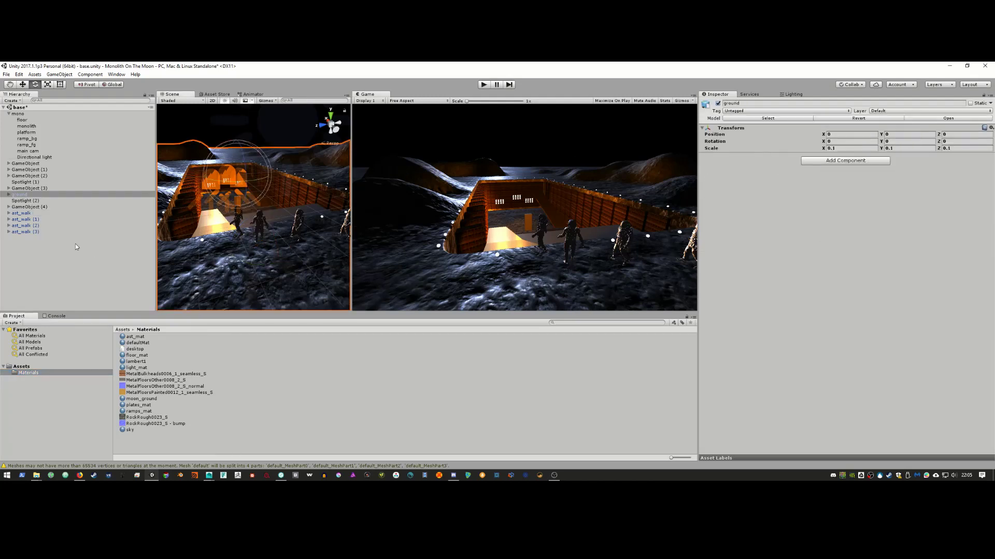
click(9, 195)
click(25, 201)
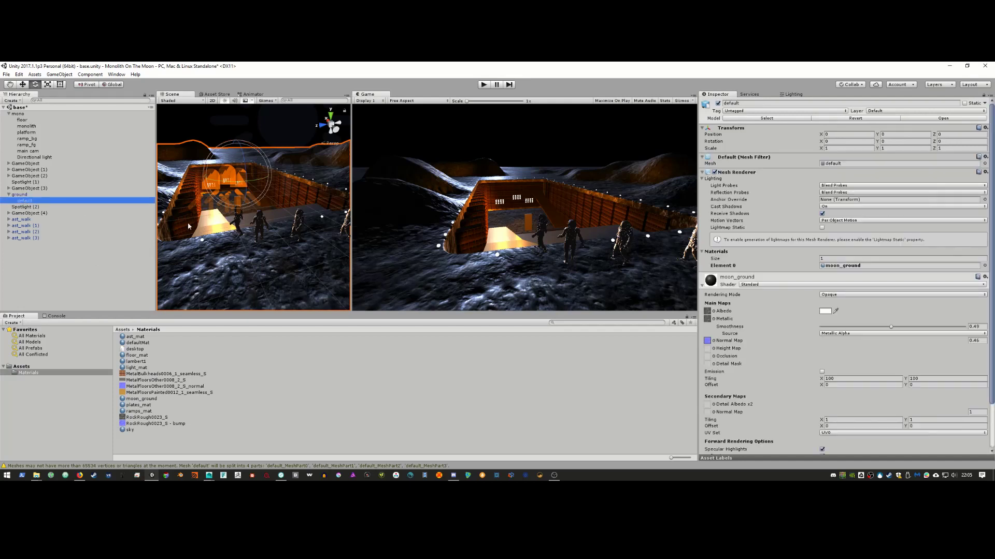
scroll(773, 319, down, 3)
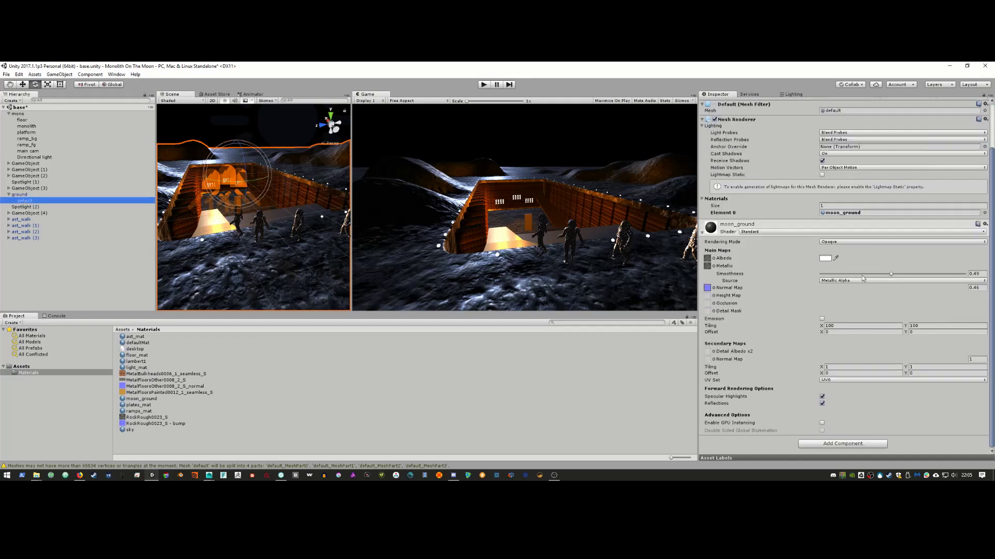
drag(894, 275, 885, 275)
drag(887, 277, 945, 266)
key(alt+Tab)
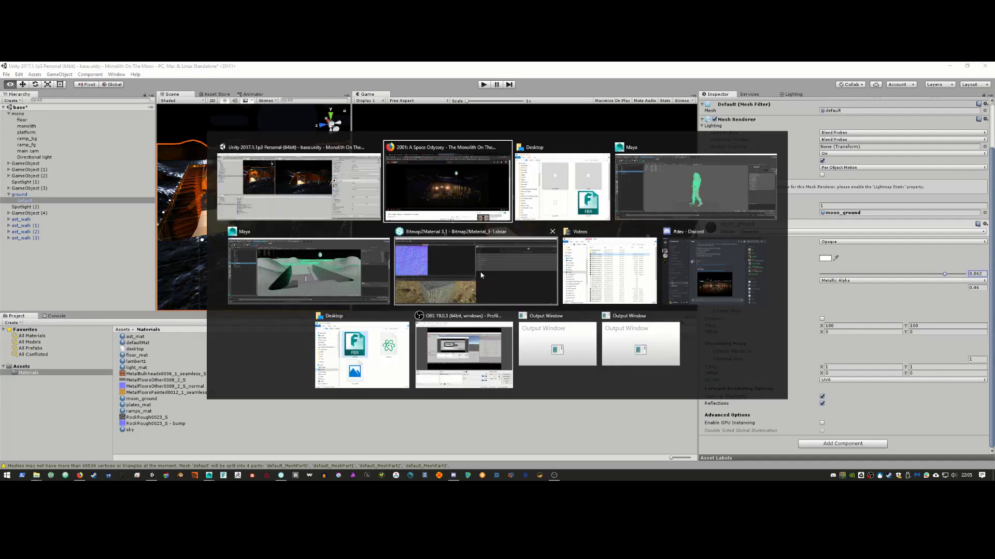
key(alt+Tab)
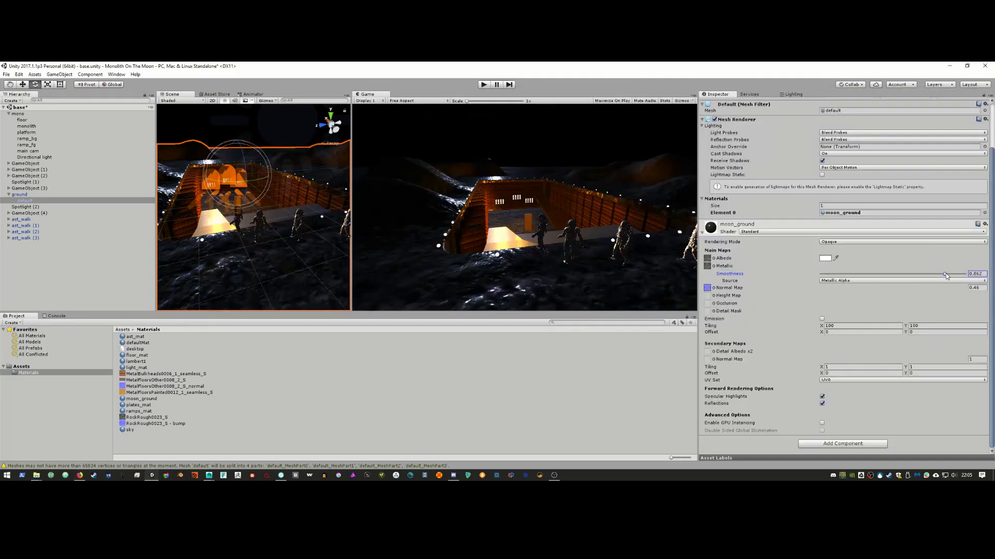
drag(945, 274, 943, 274)
Step: Set the Directional light's colour to pale blue 96B5FF, comparing with the film
click(42, 157)
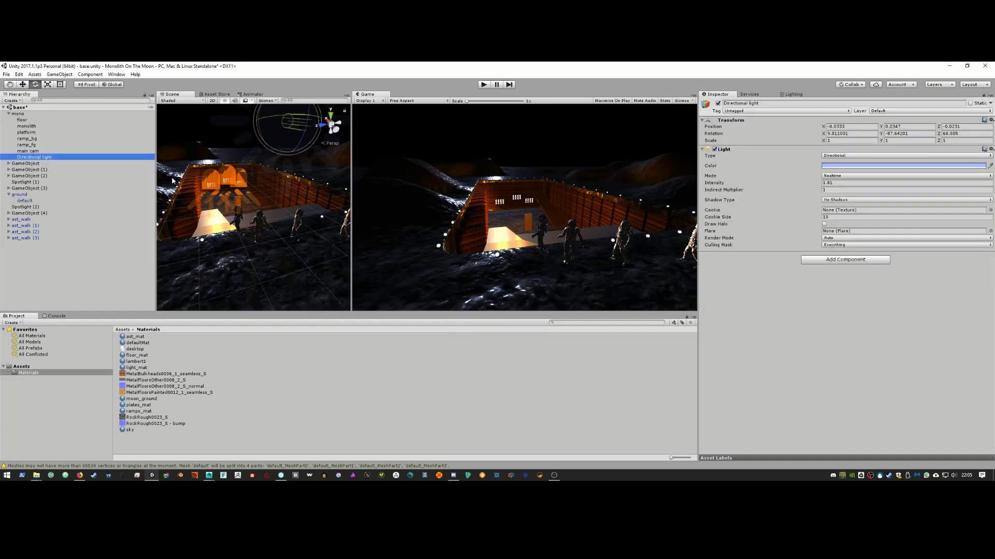
click(862, 164)
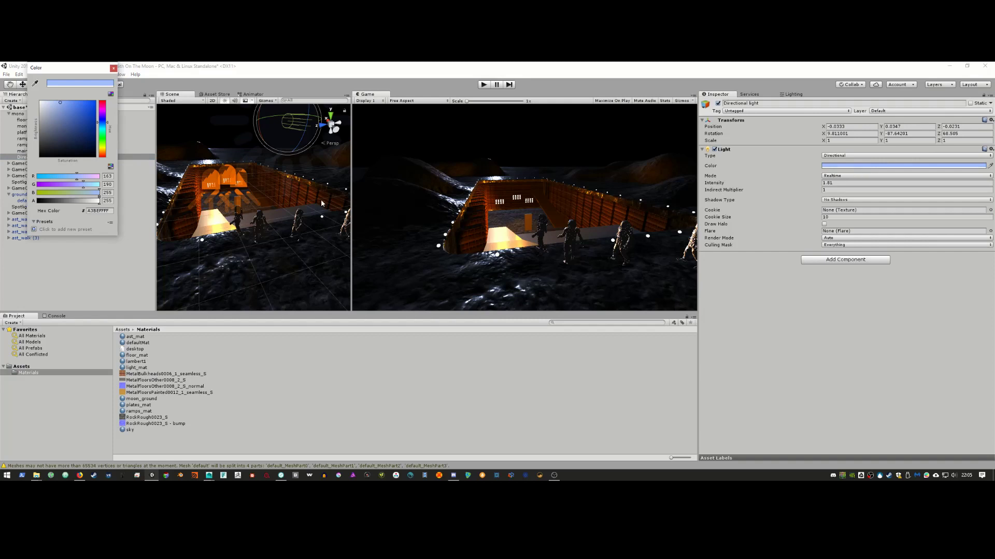
mouse_move(63, 107)
mouse_down()
mouse_move(93, 118)
mouse_move(67, 120)
mouse_move(75, 122)
mouse_move(70, 107)
mouse_up()
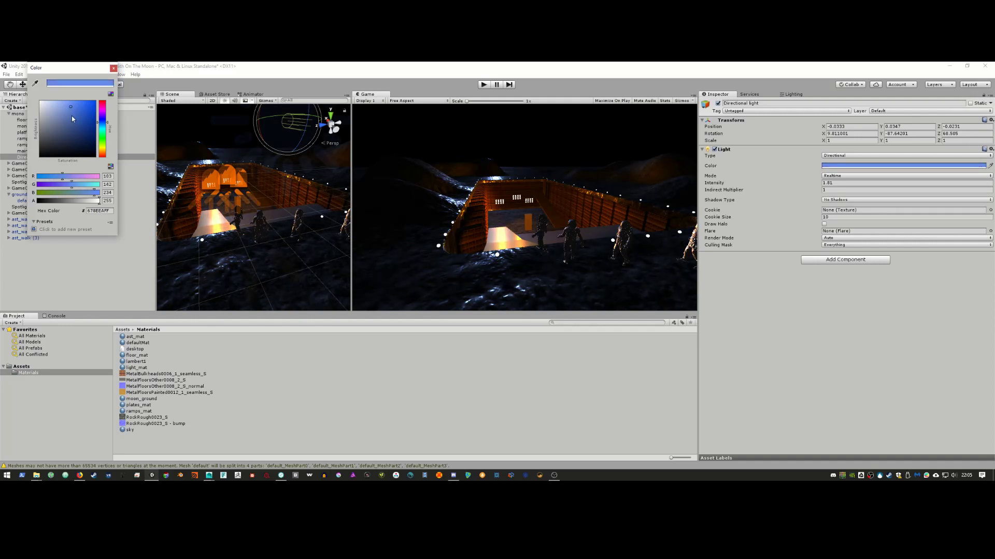
drag(72, 116, 66, 103)
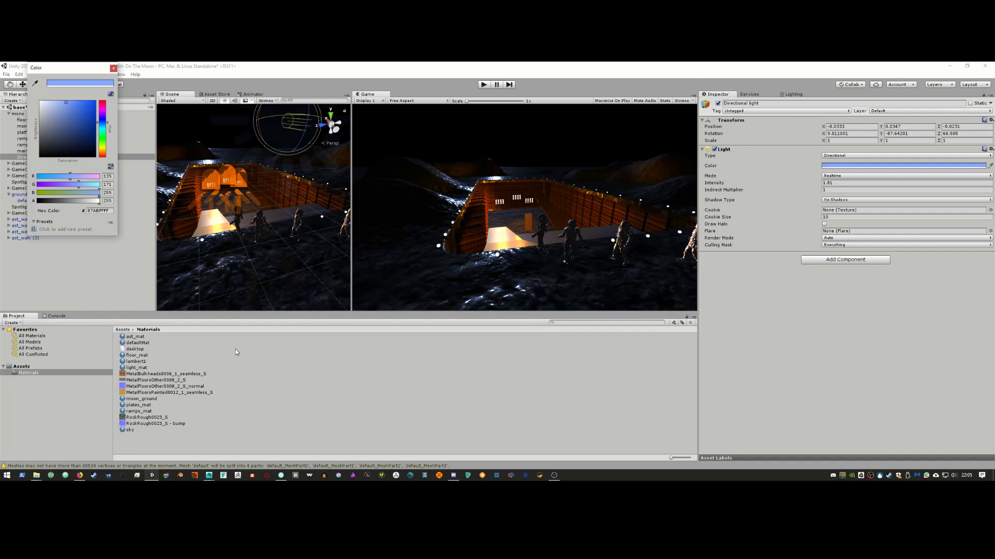
key(alt+Tab)
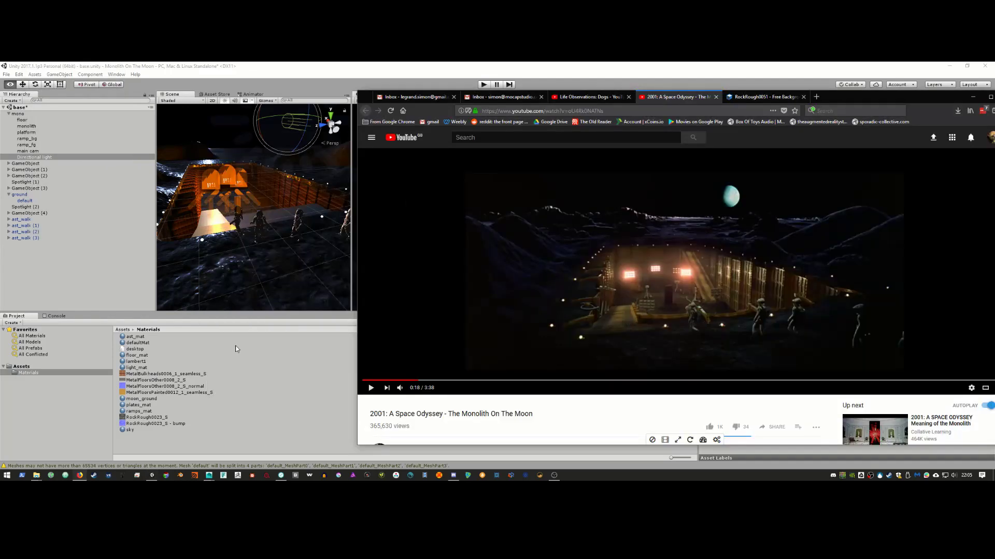
key(alt+Tab)
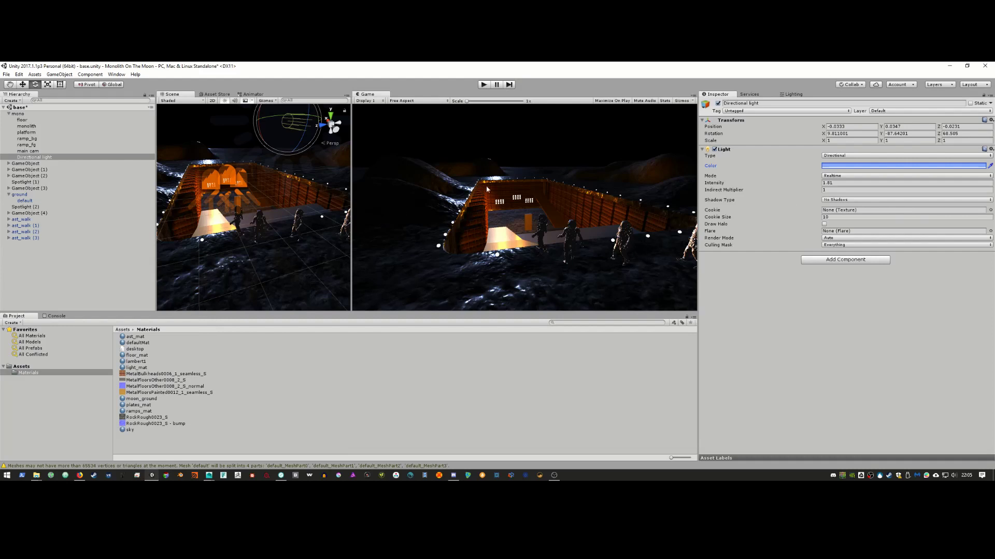
Step: Lower the ground mesh material's Smoothness to 0.714
click(210, 153)
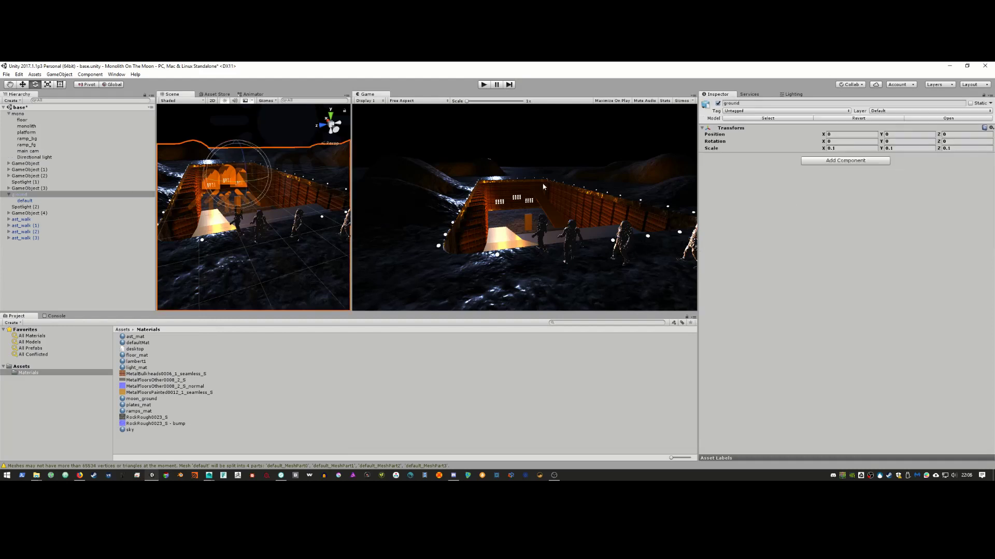
click(23, 201)
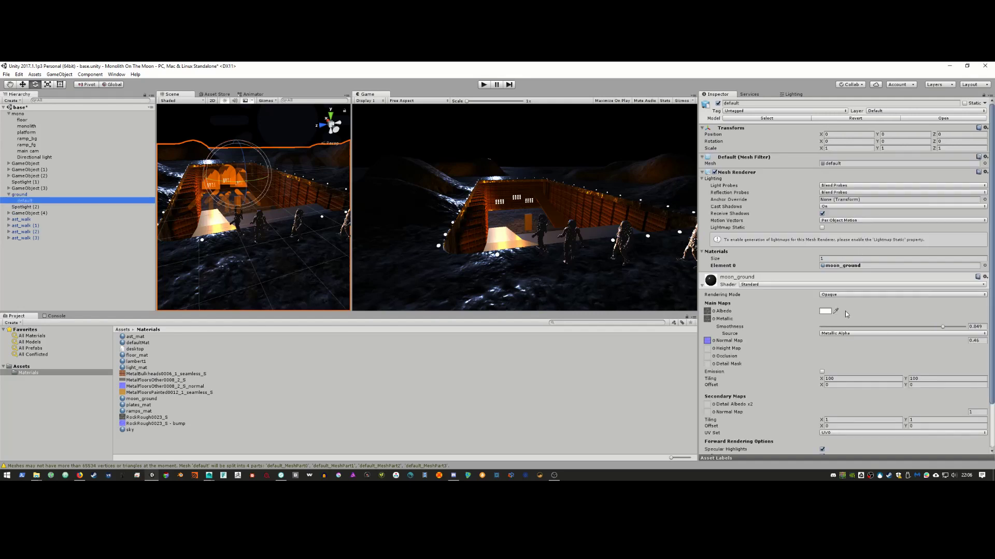
scroll(821, 324, down, 3)
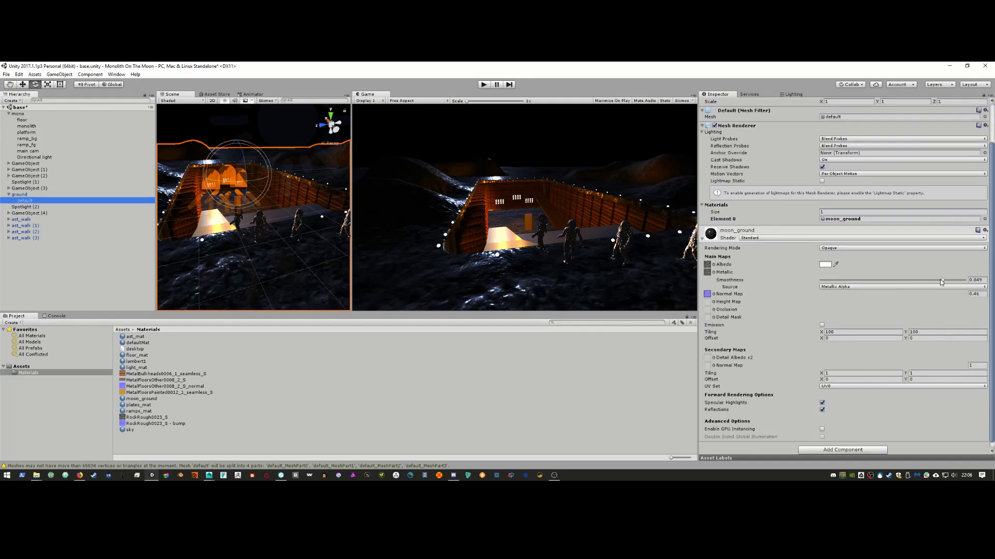
drag(941, 281, 876, 279)
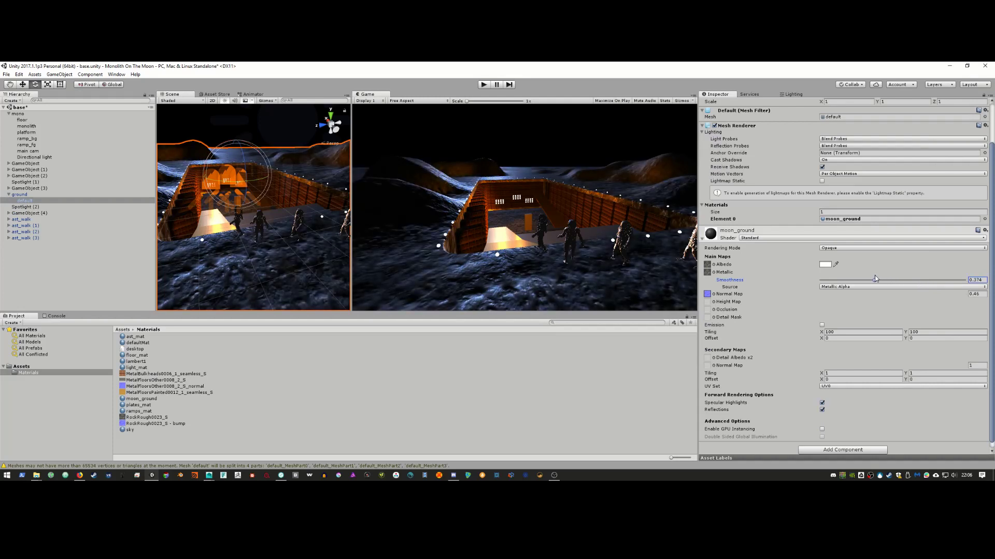
Step: Dim the Directional light's Intensity to 0.93 and compare with the film reference
click(38, 157)
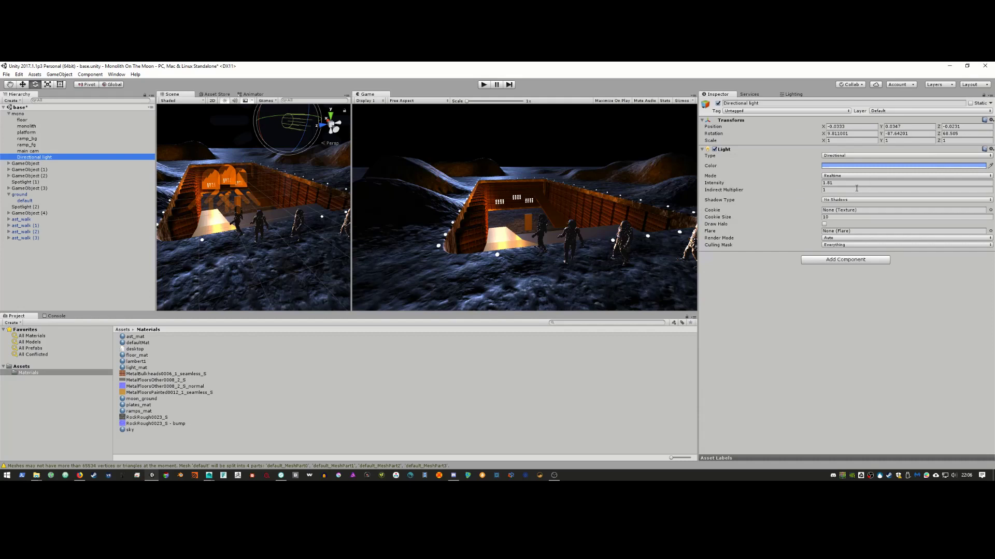
drag(767, 183, 759, 185)
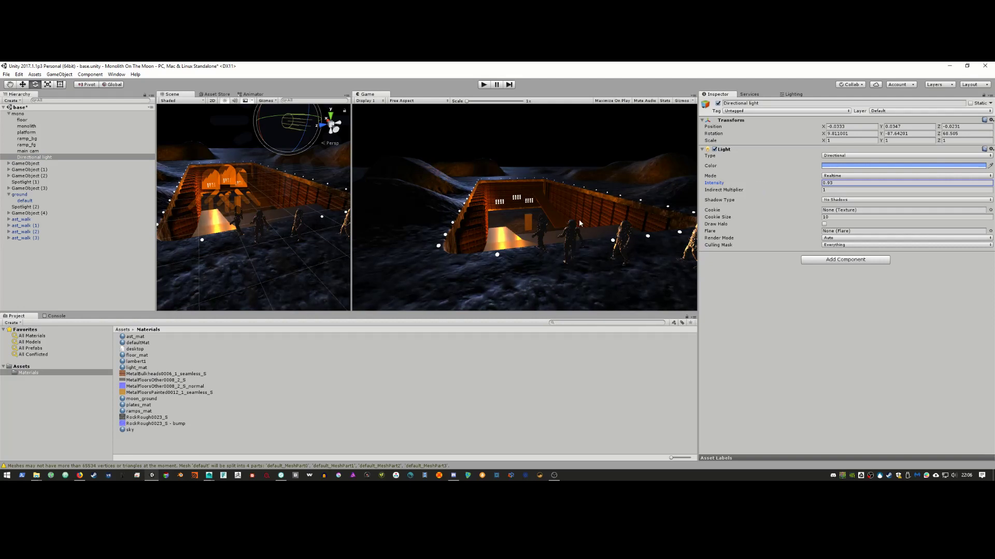
key(alt)
key(alt+Tab)
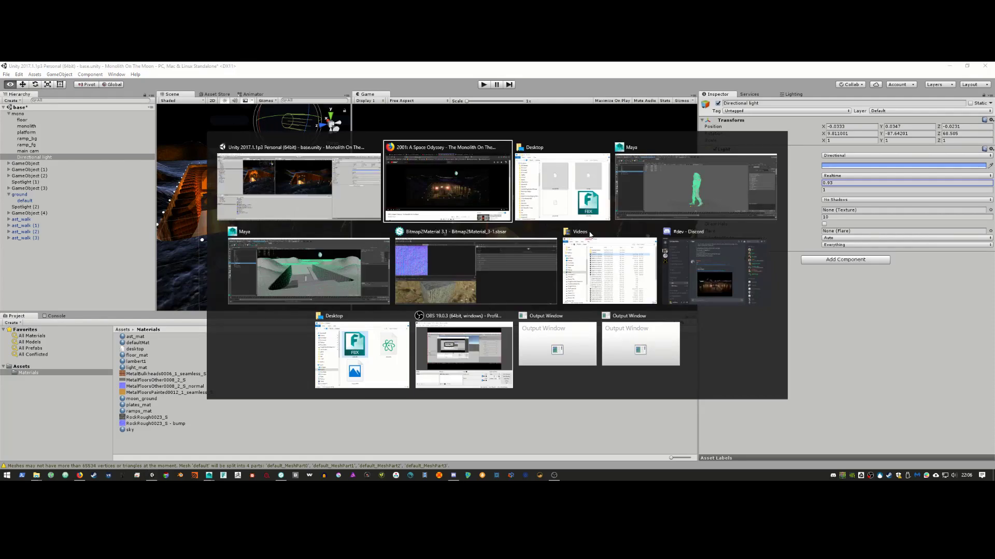
key(alt+Tab)
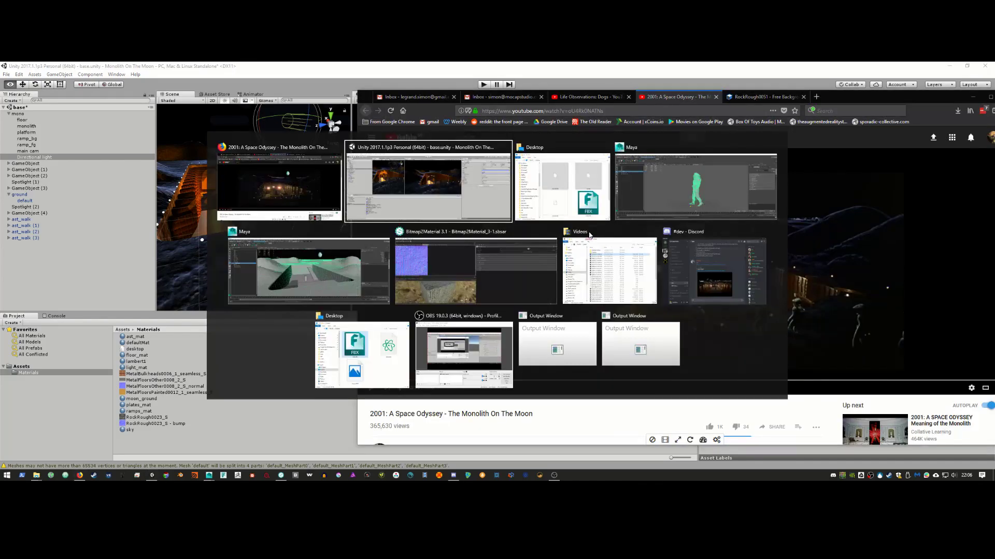
key(alt+Tab)
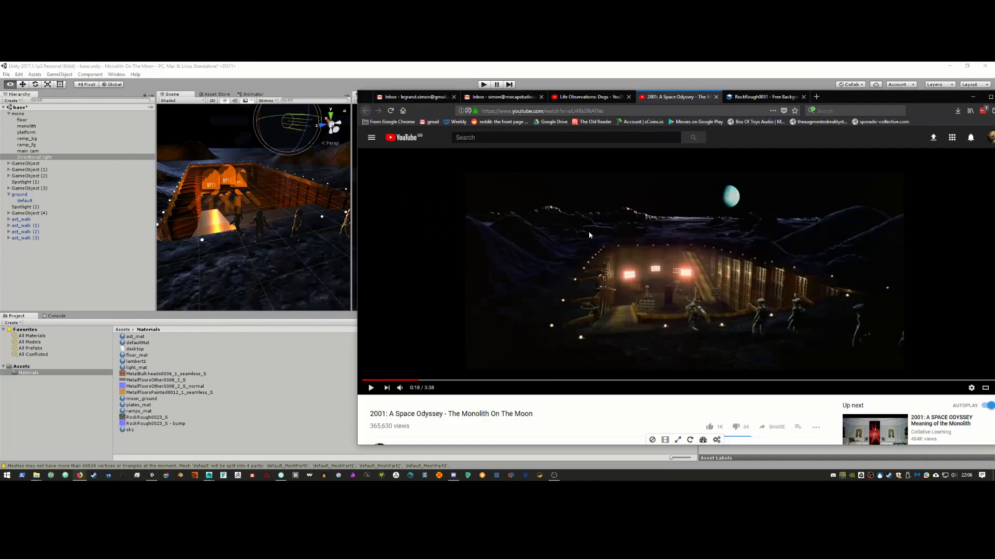
key(alt+Tab)
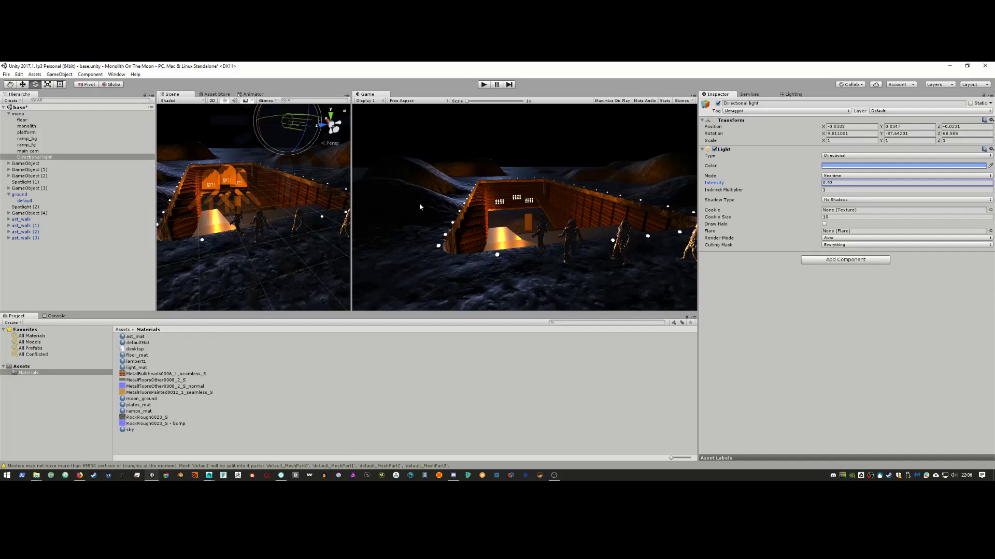
Step: Select the Directional light and tilt its direction slightly, checking the film
click(44, 156)
click(45, 151)
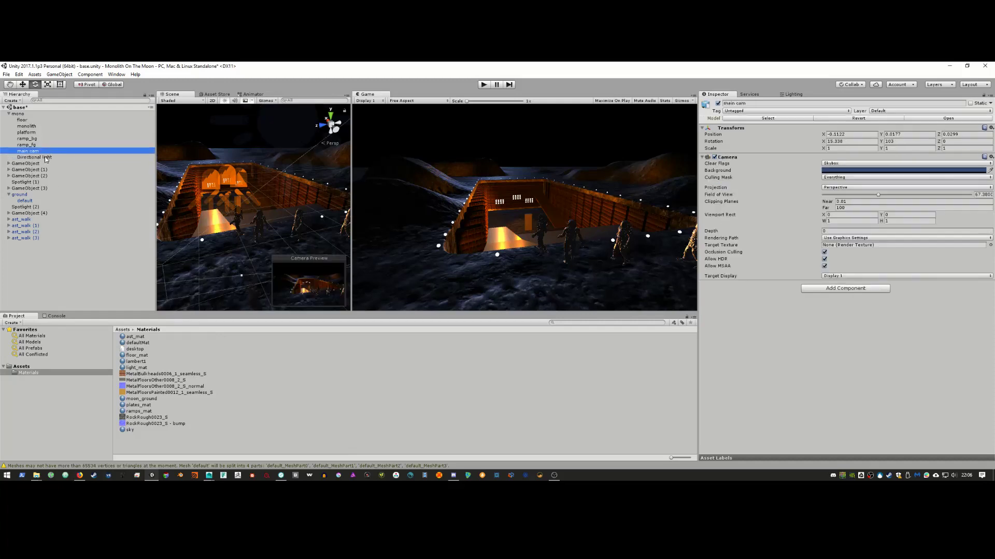
click(45, 157)
alt+drag(194, 190, 275, 222)
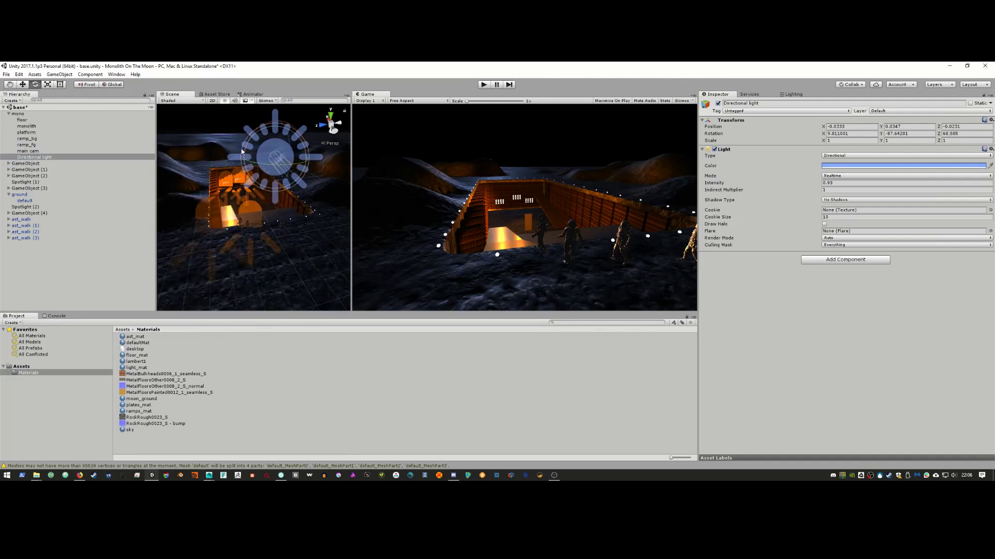
drag(249, 141, 255, 134)
key(alt+Tab)
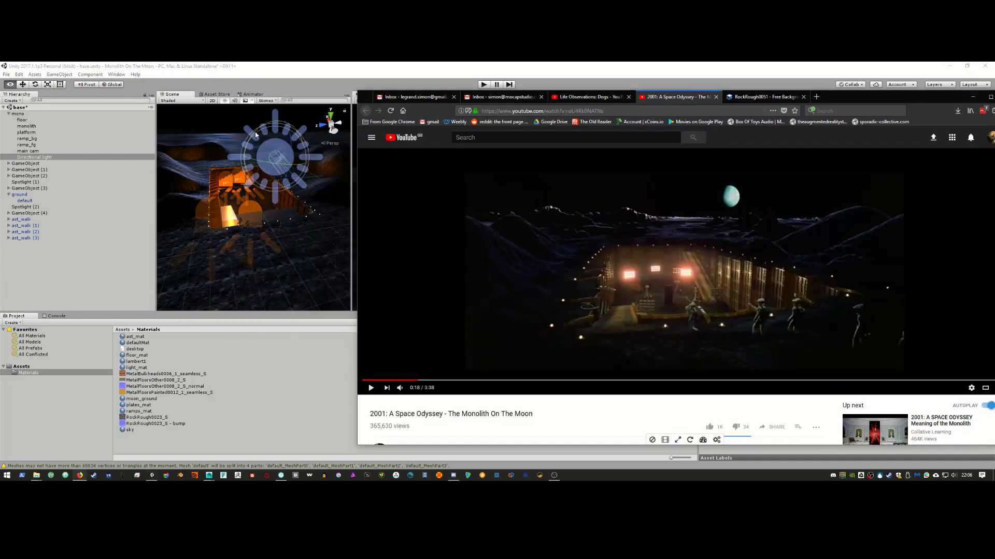
key(alt+Tab)
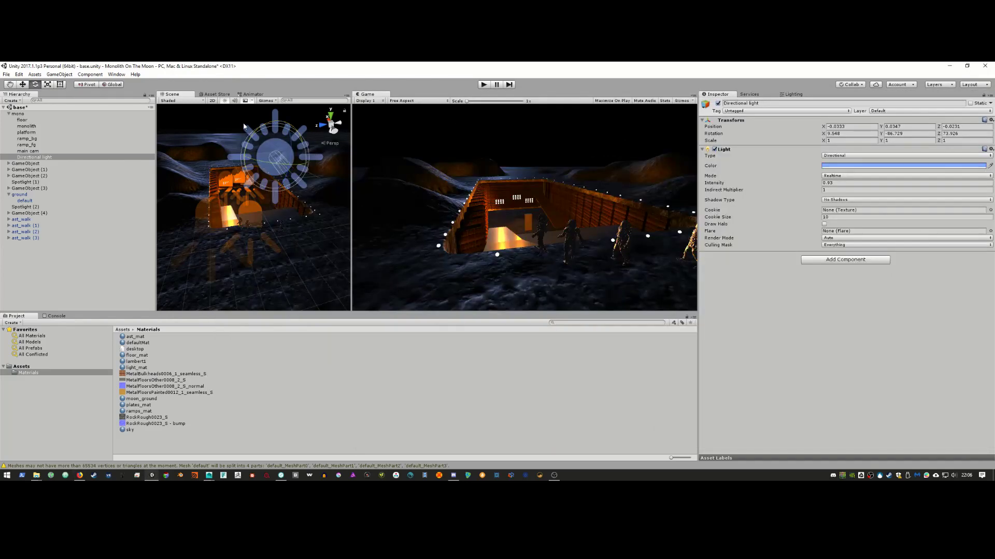
Step: Swing the light to about 11, -69, 121 rotation, then show the Materials folder contents
drag(254, 133, 277, 182)
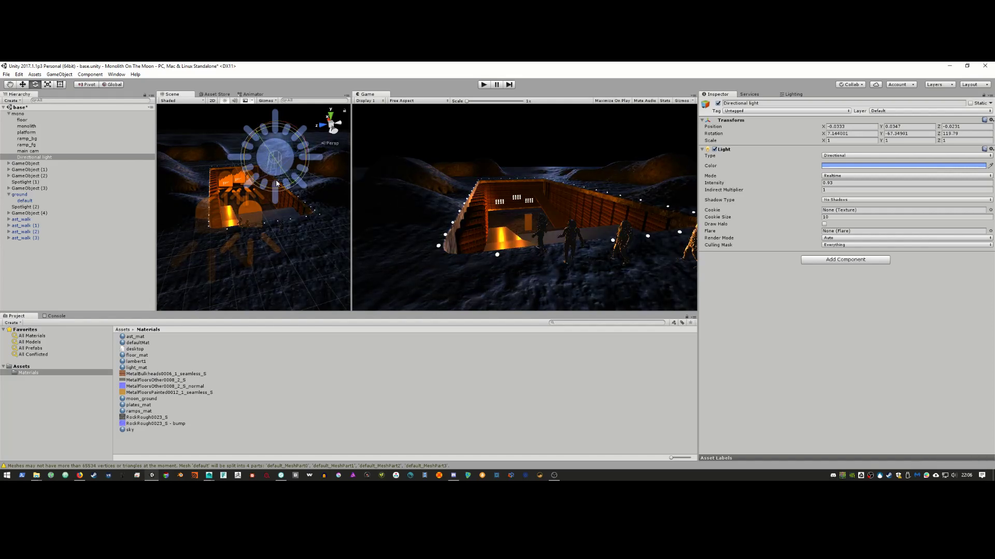
key(alt+Tab)
key(alt+Tab)
drag(263, 156, 265, 160)
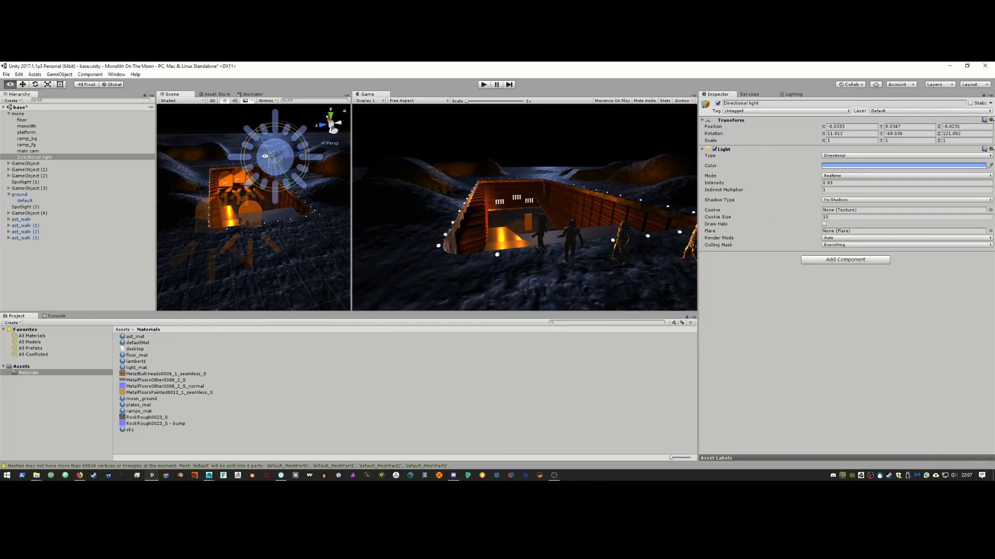
key(alt+Tab)
key(alt+Tab)
click(56, 367)
click(56, 373)
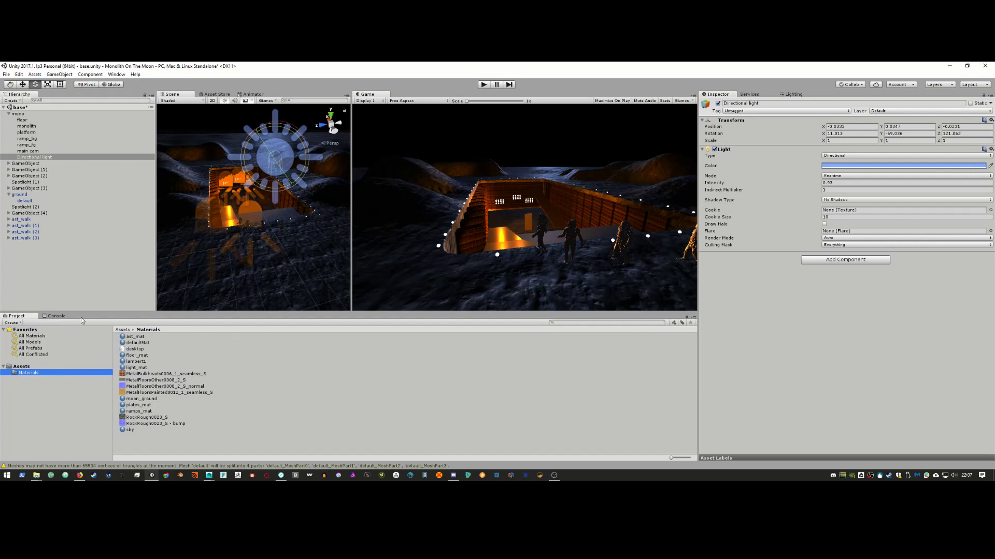
Step: Open ast_mat, try Metallic then reset it to 0, and browse the Shader list
click(140, 338)
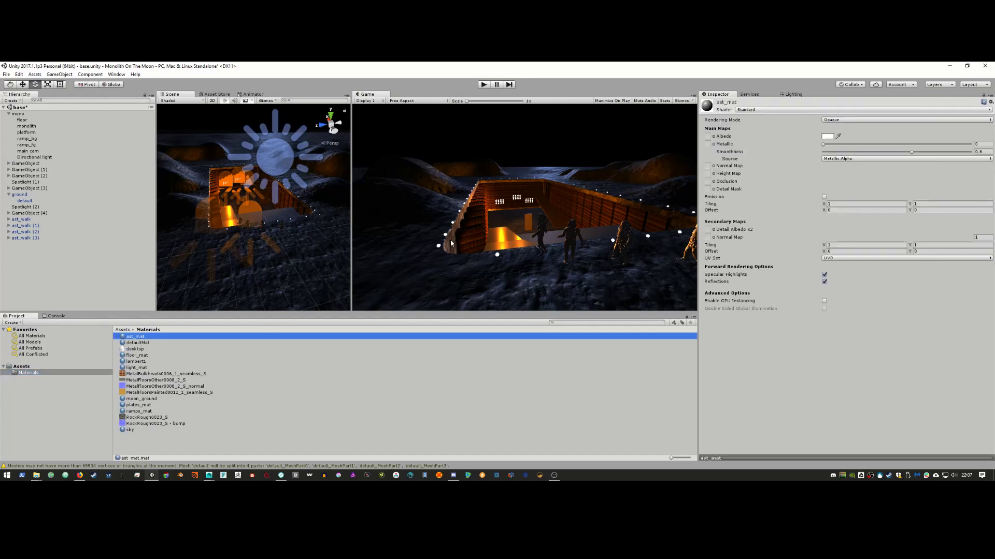
drag(825, 145, 854, 145)
click(823, 144)
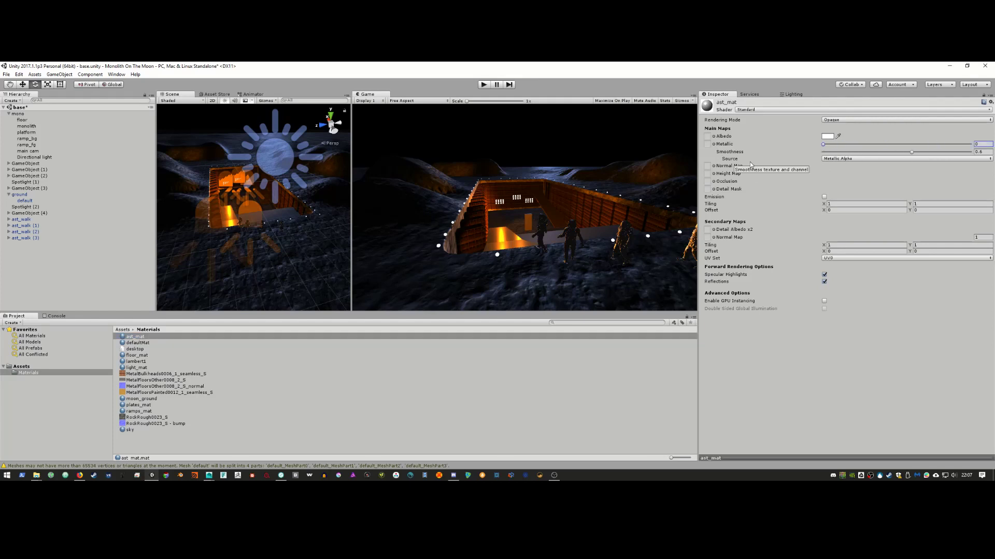
click(753, 110)
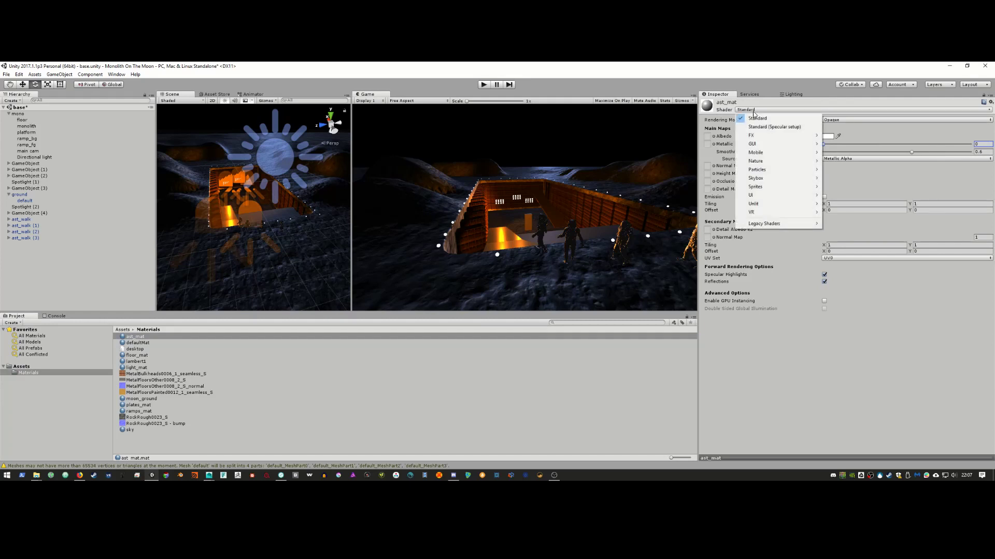
mouse_move(755, 154)
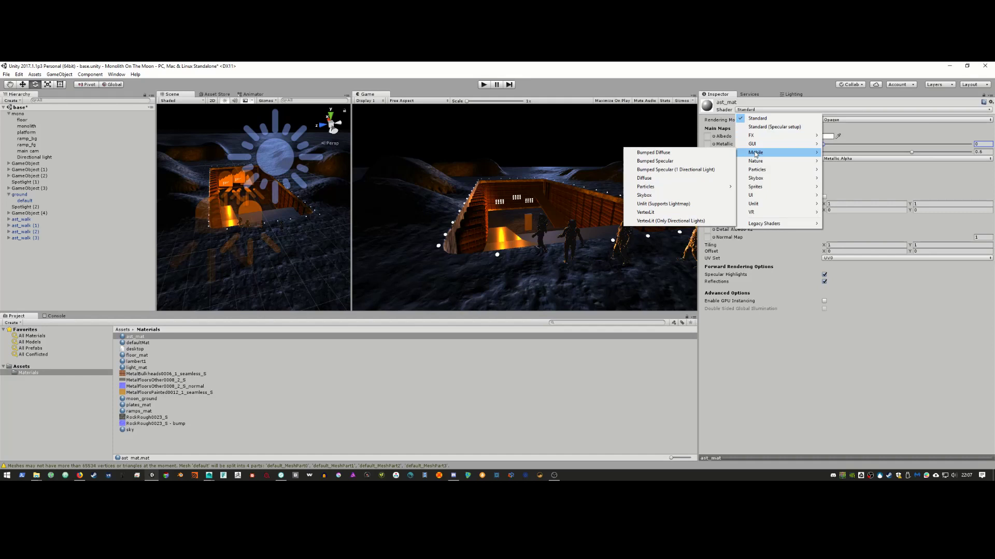
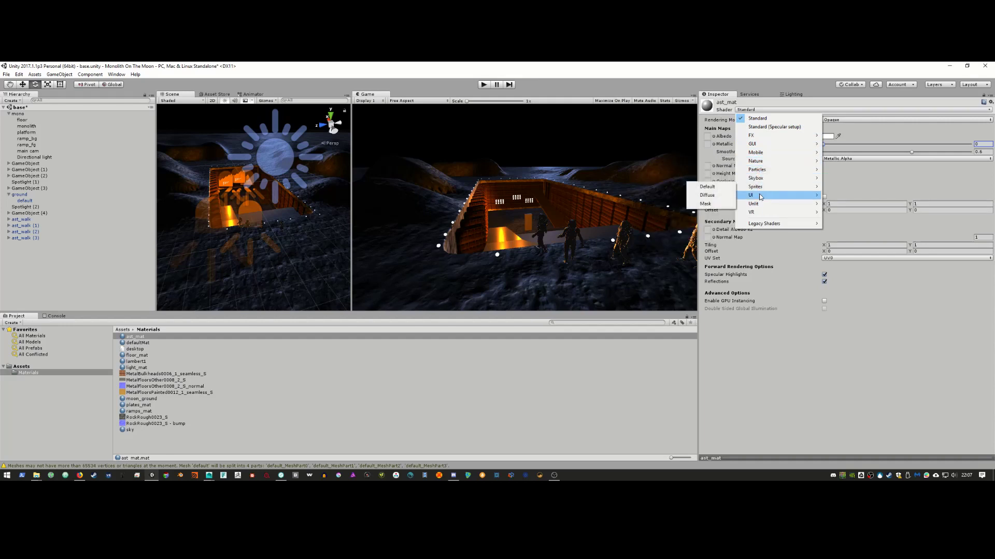
Step: Change ast_mat's shader from Standard to Legacy Shaders/Diffuse
mouse_move(761, 197)
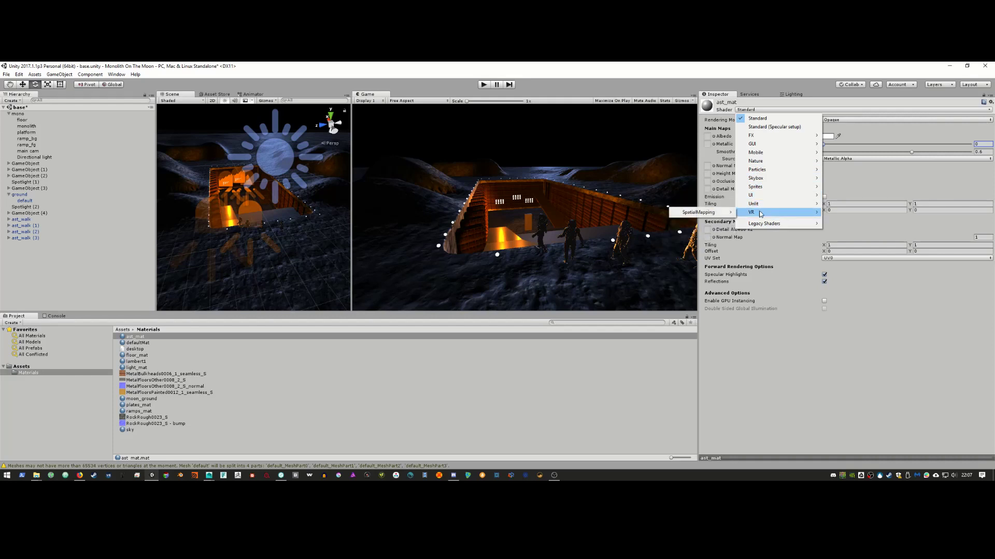
mouse_move(757, 225)
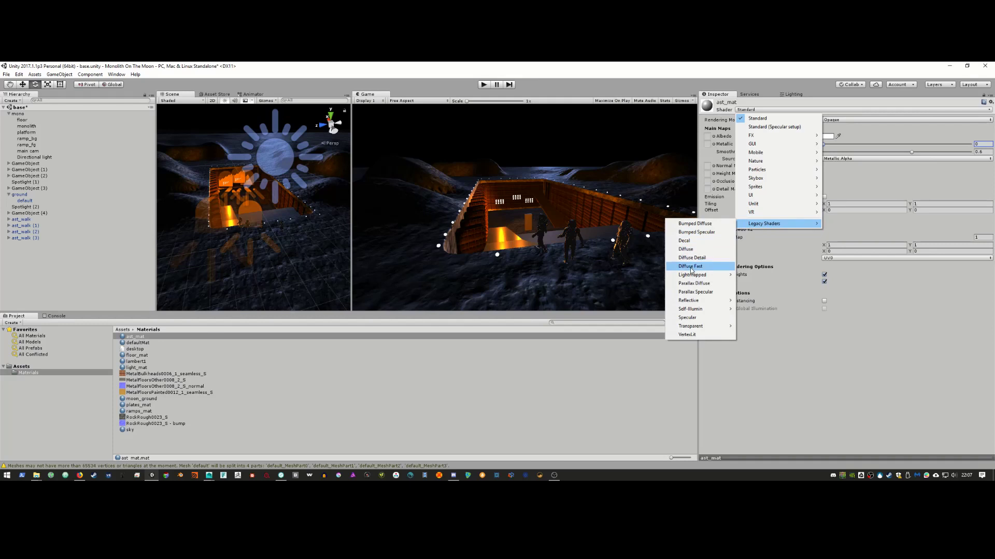
click(694, 251)
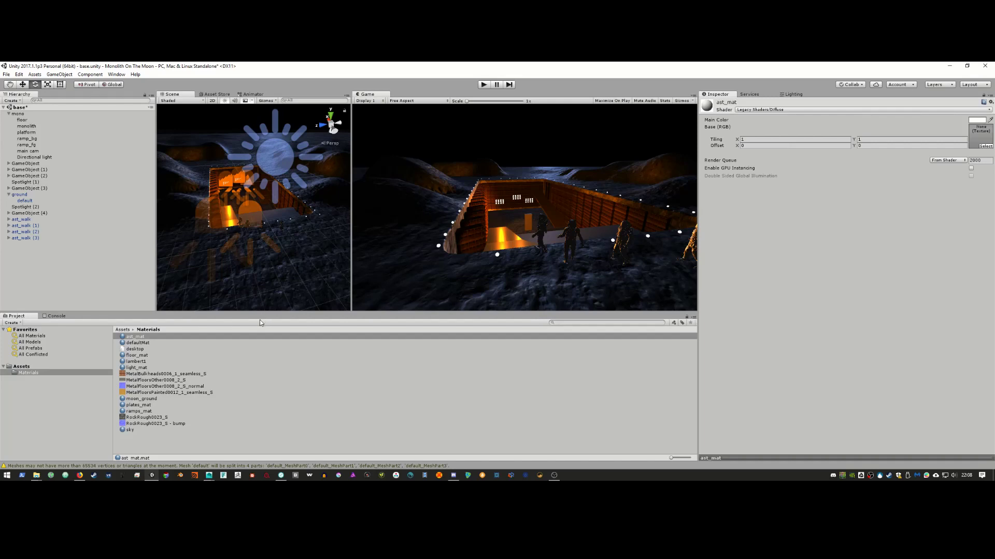
drag(136, 336, 224, 240)
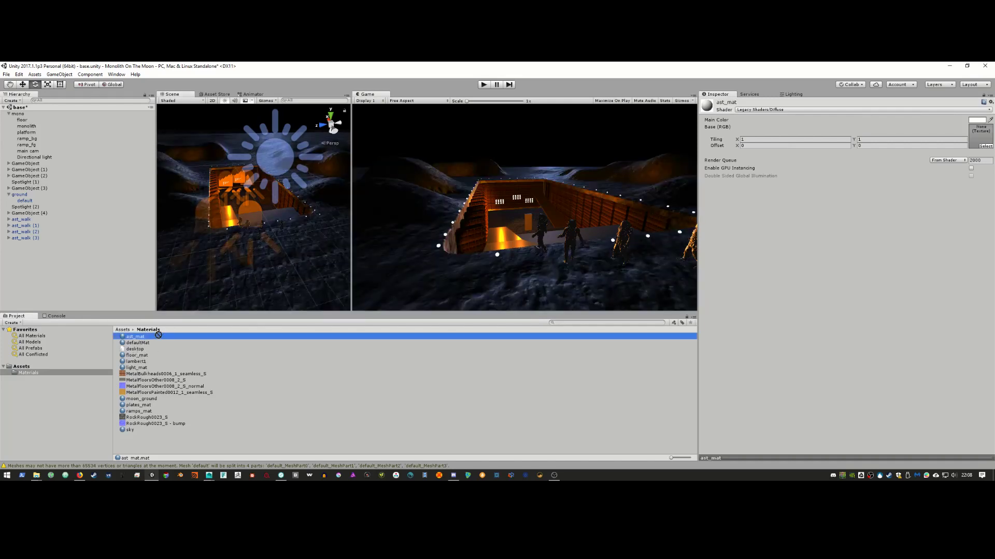
Step: Zoom and orbit the Scene view in toward the astronauts and the trench
scroll(218, 253, up, 5)
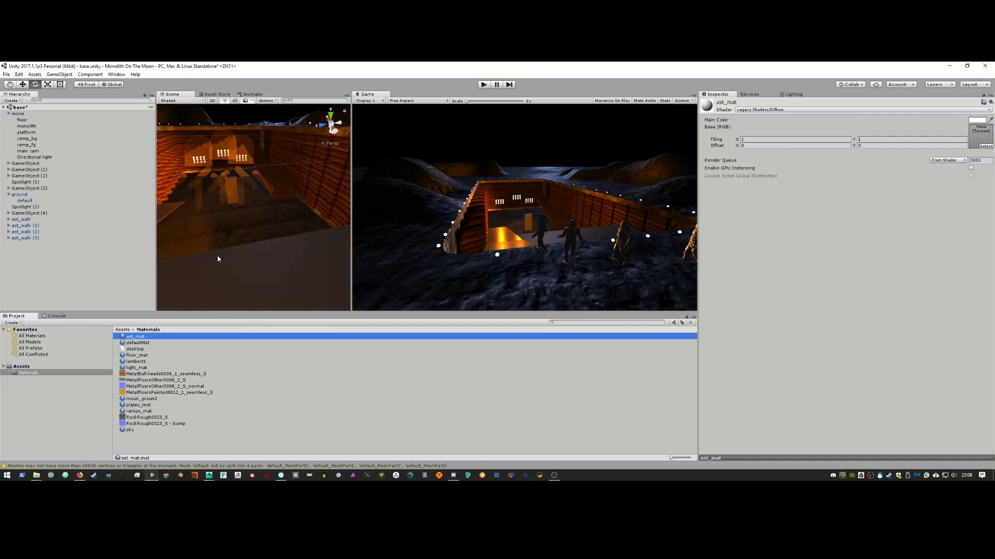
scroll(218, 256, up, 2)
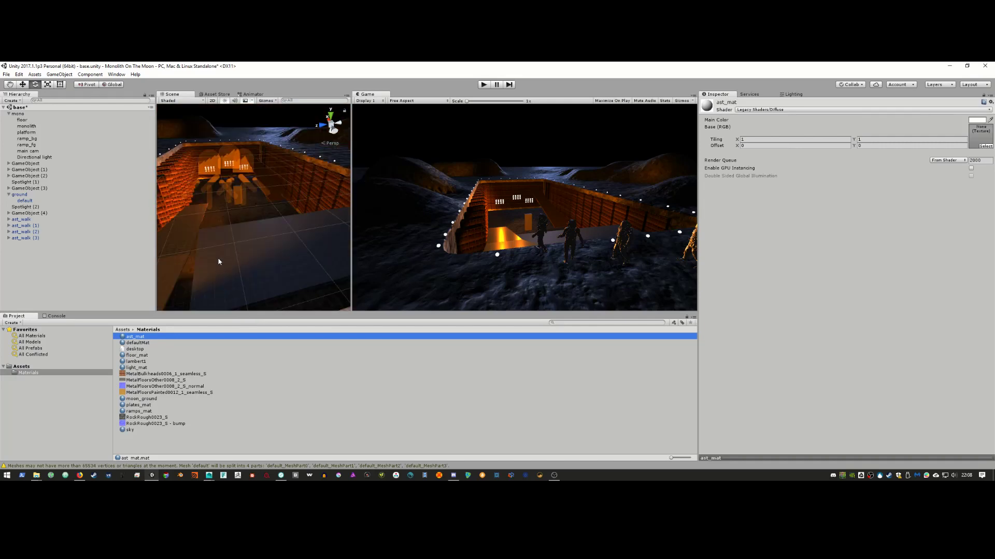
alt+drag(217, 257, 244, 255)
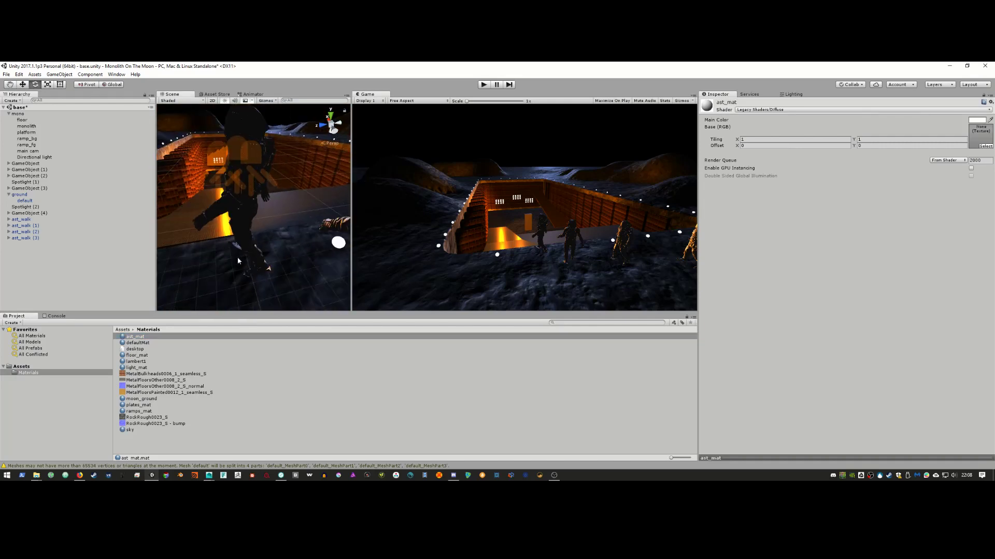
drag(139, 336, 246, 203)
alt+drag(288, 229, 273, 233)
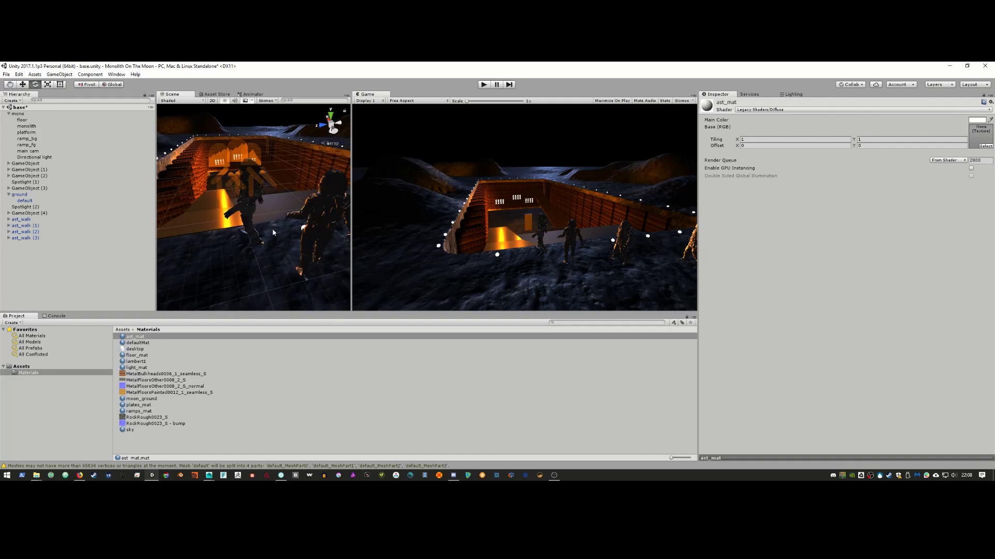
Step: Step through the four ast_walk astronauts, then expand the first down to its default child
click(32, 237)
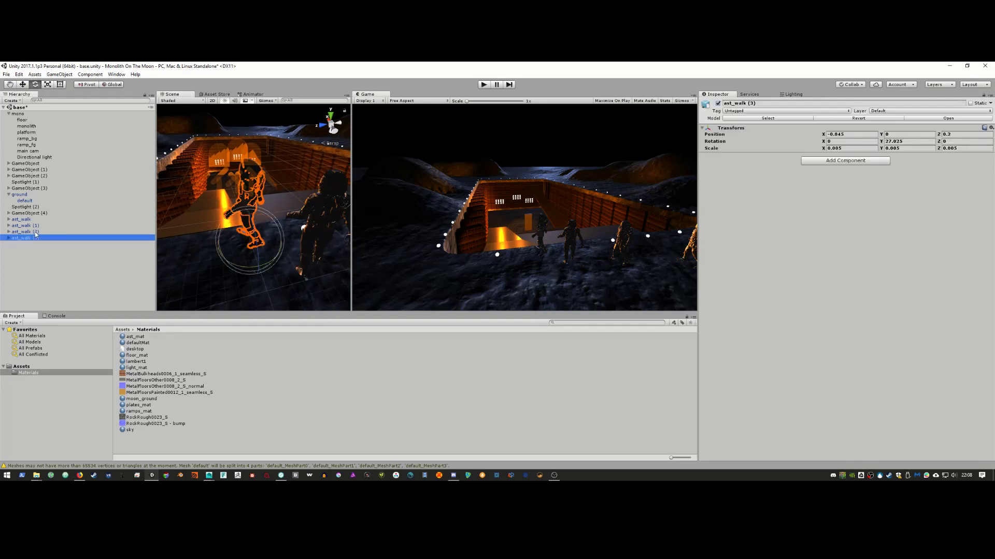
click(34, 232)
click(39, 226)
click(38, 219)
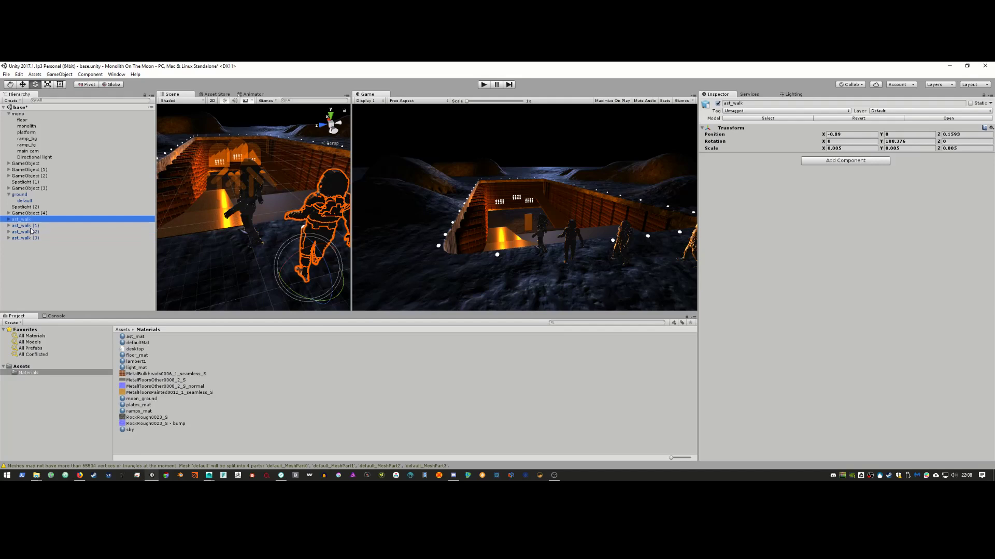
shift+click(36, 239)
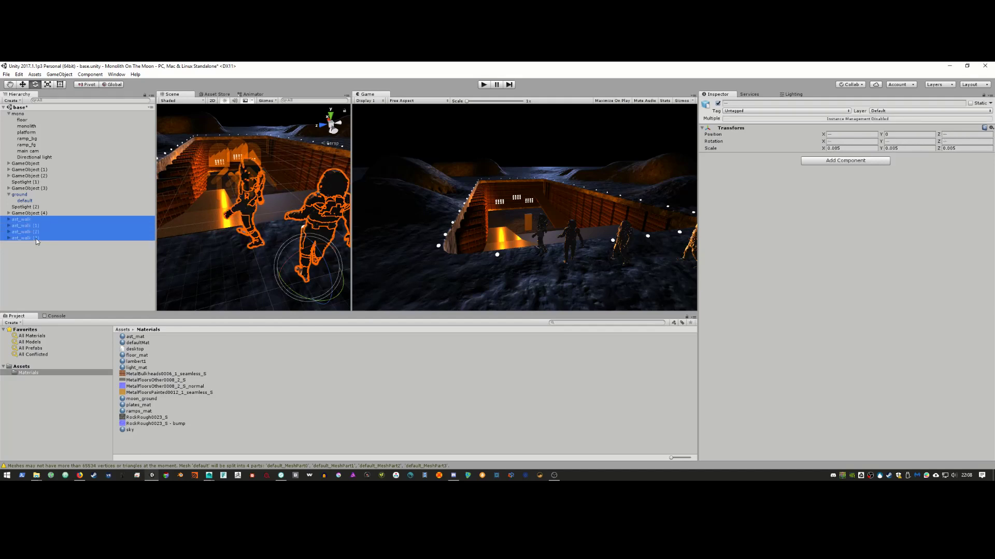
click(9, 220)
click(16, 226)
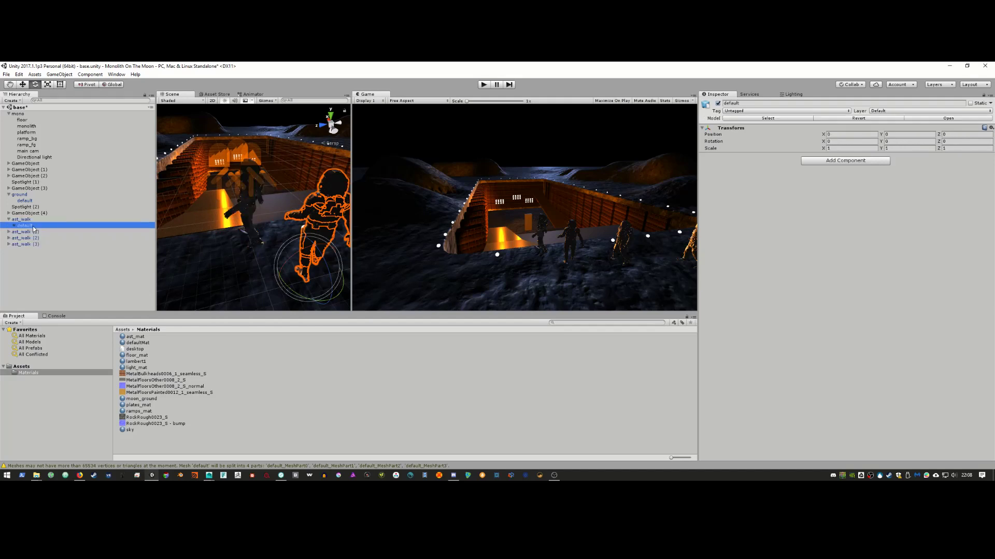
Step: Select default_MeshPart0–3 and set defaultMat to Metallic 0 and Smoothness 1
click(14, 226)
click(41, 232)
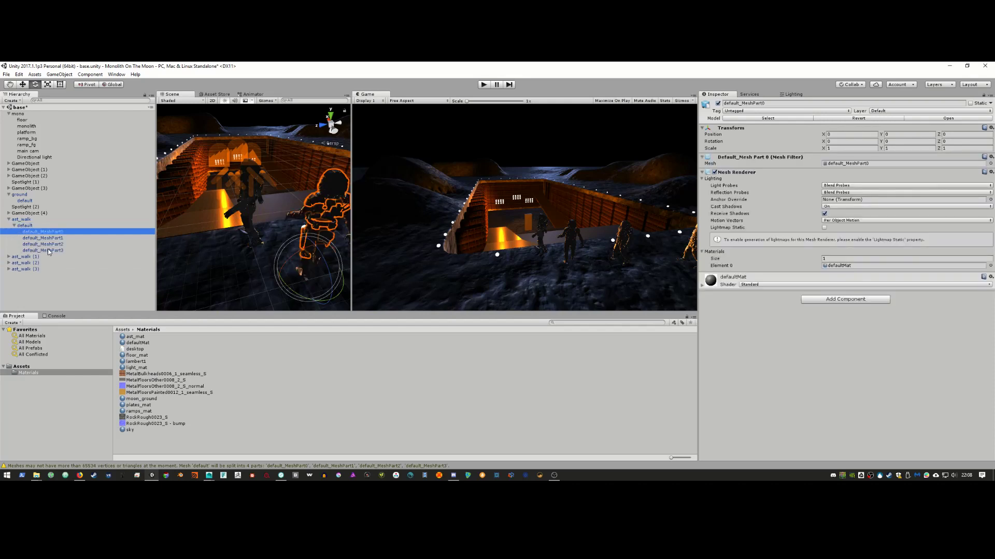
shift+click(44, 251)
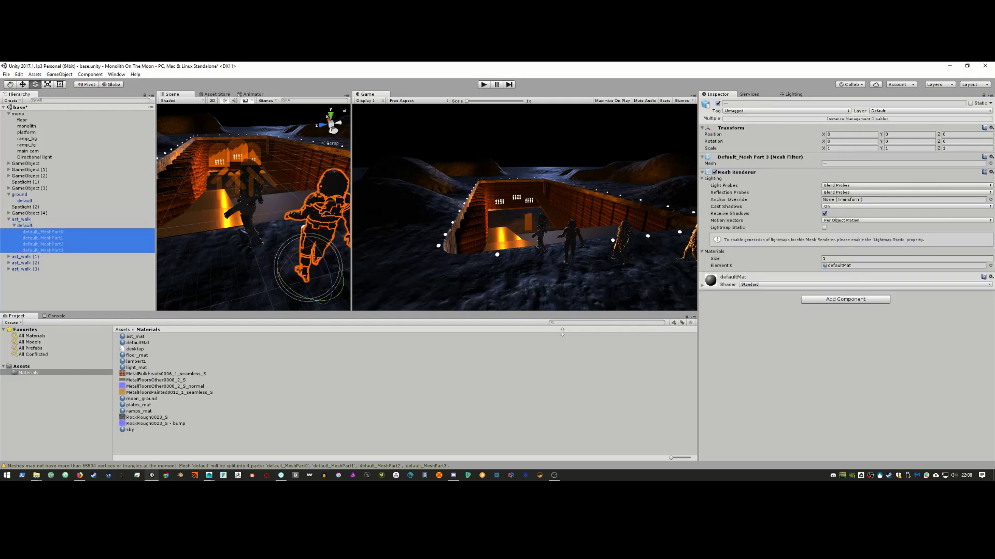
click(703, 286)
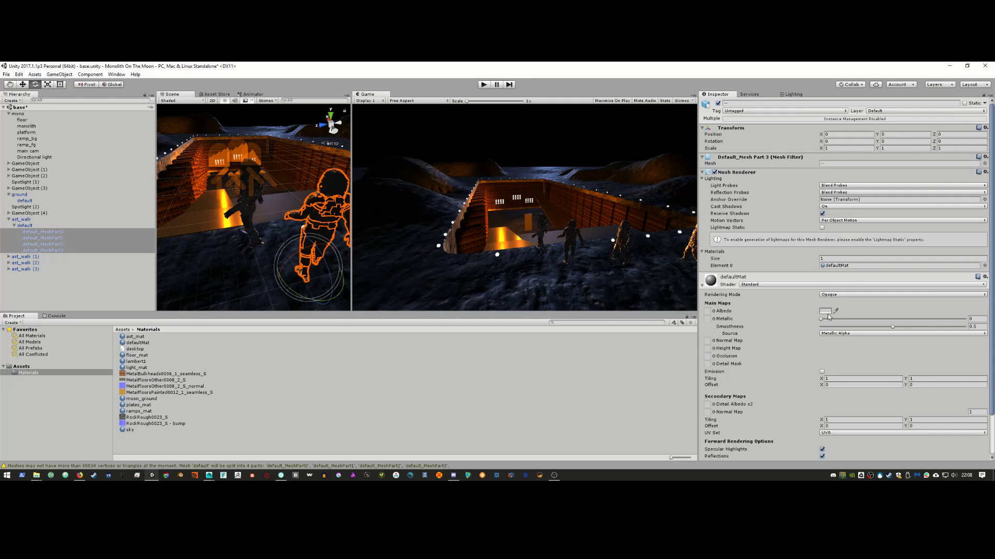
mouse_move(821, 320)
mouse_down()
mouse_move(909, 321)
mouse_move(824, 325)
mouse_up()
drag(893, 327, 915, 327)
drag(827, 323, 964, 326)
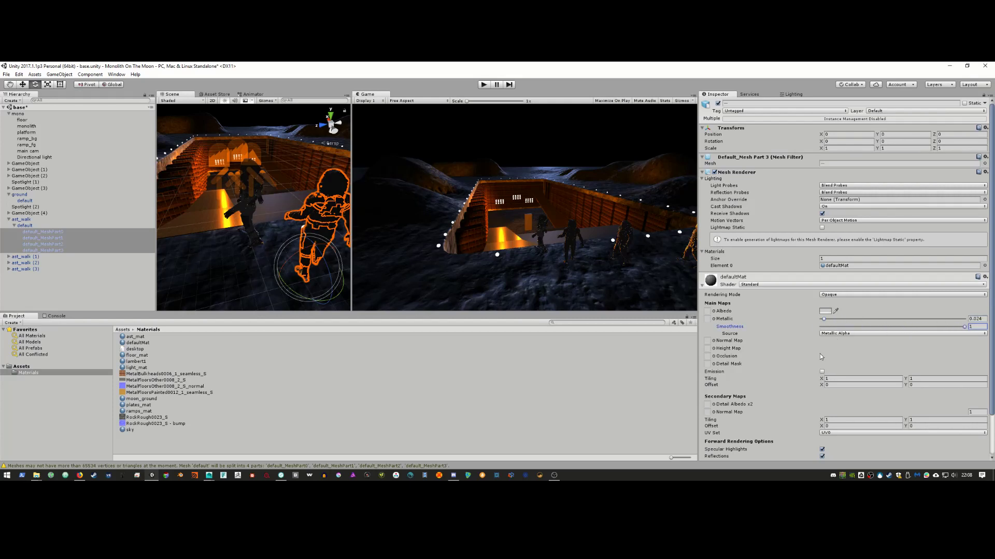
drag(825, 320, 819, 320)
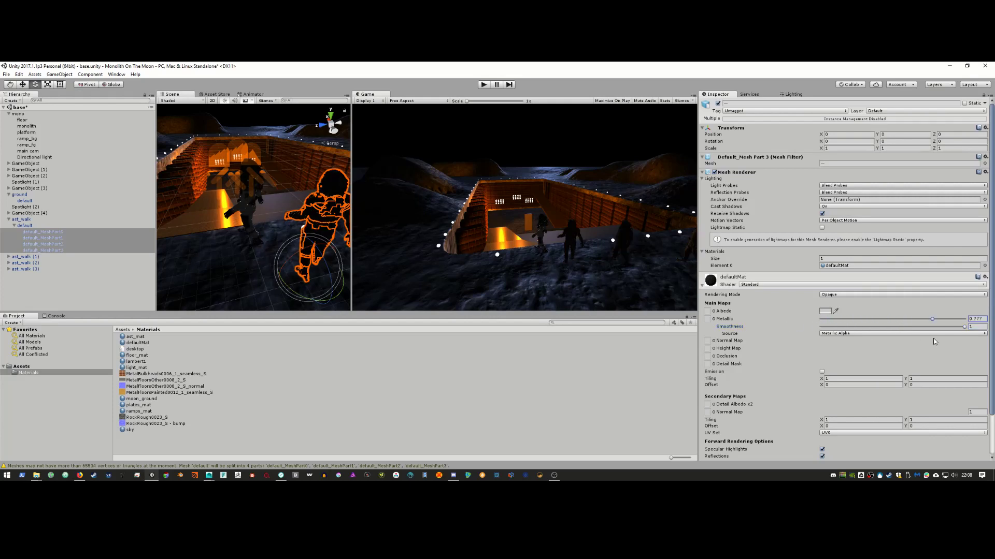
Step: Set defaultMat's Albedo colour to white FFFFFF
click(824, 311)
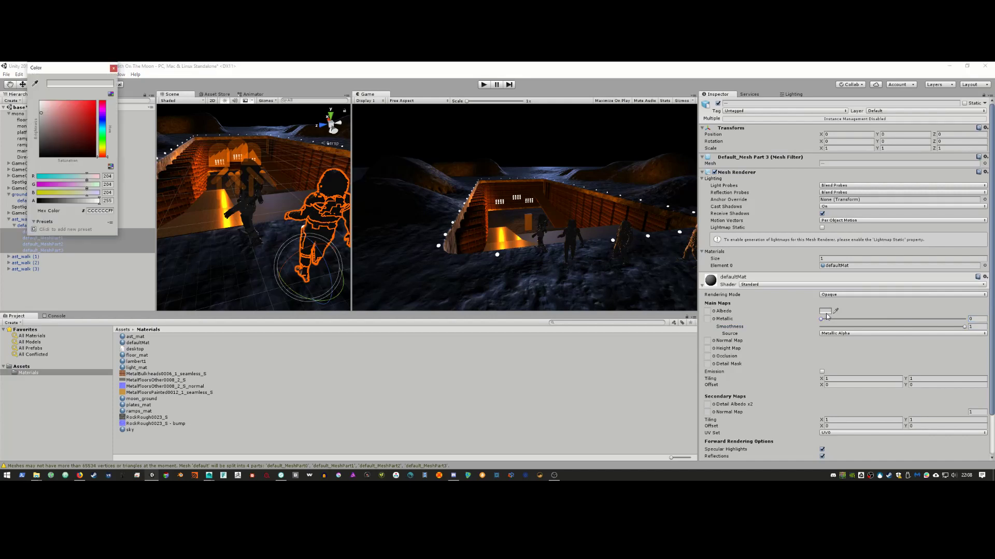
mouse_move(48, 123)
mouse_down()
mouse_move(42, 136)
mouse_move(41, 104)
mouse_up()
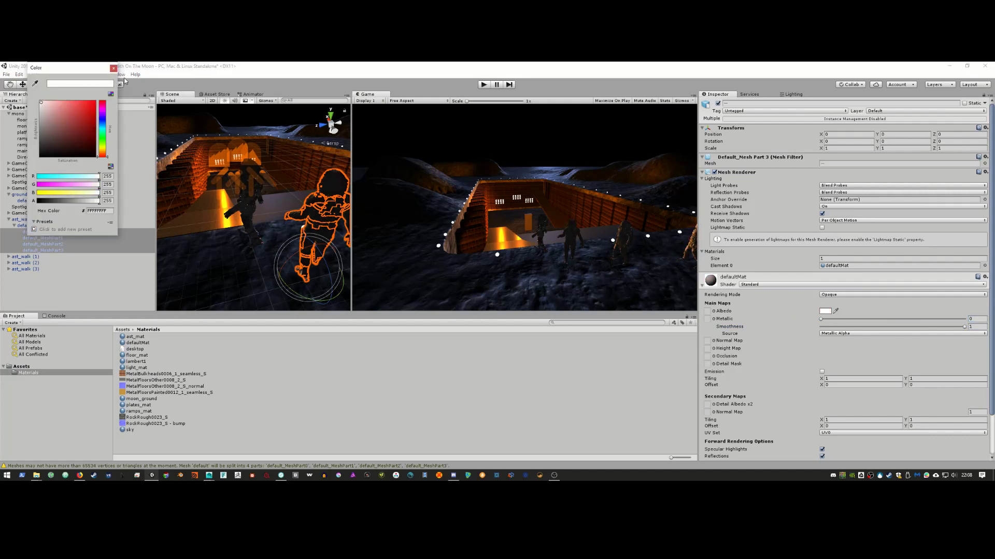
click(113, 68)
scroll(785, 366, down, 3)
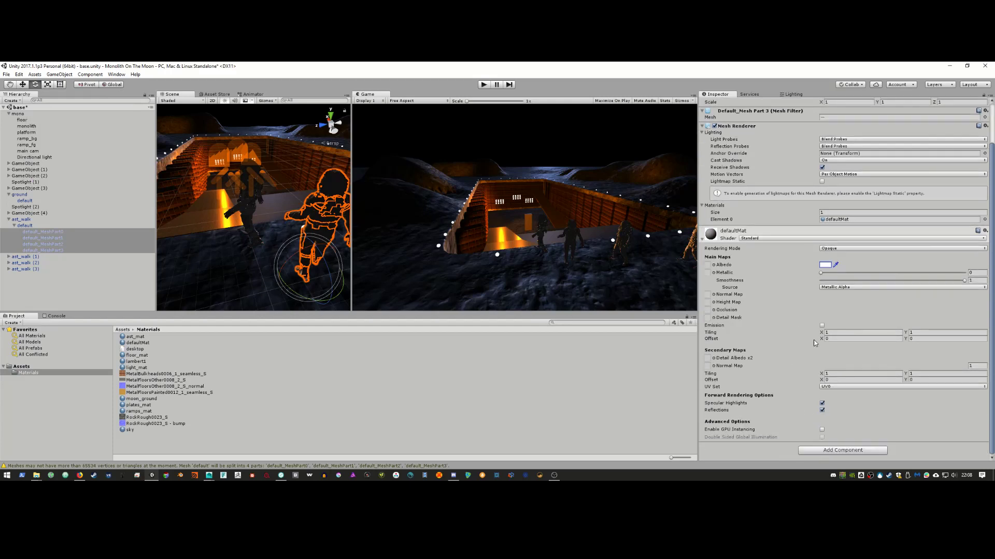
Step: Try Mobile/Bumped Diffuse on defaultMat, then settle on Unlit/Color and select astronaut ast_walk (3)
click(775, 240)
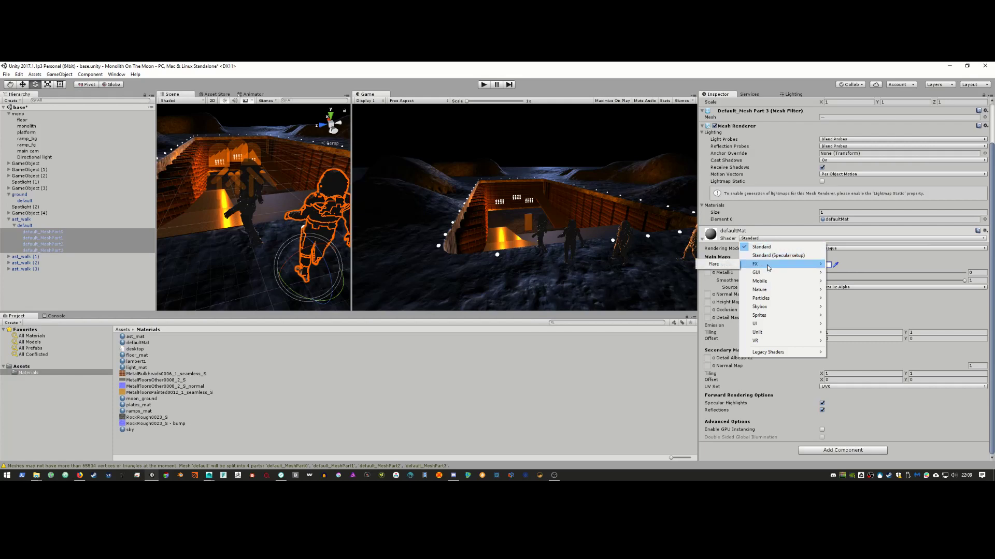
mouse_move(768, 274)
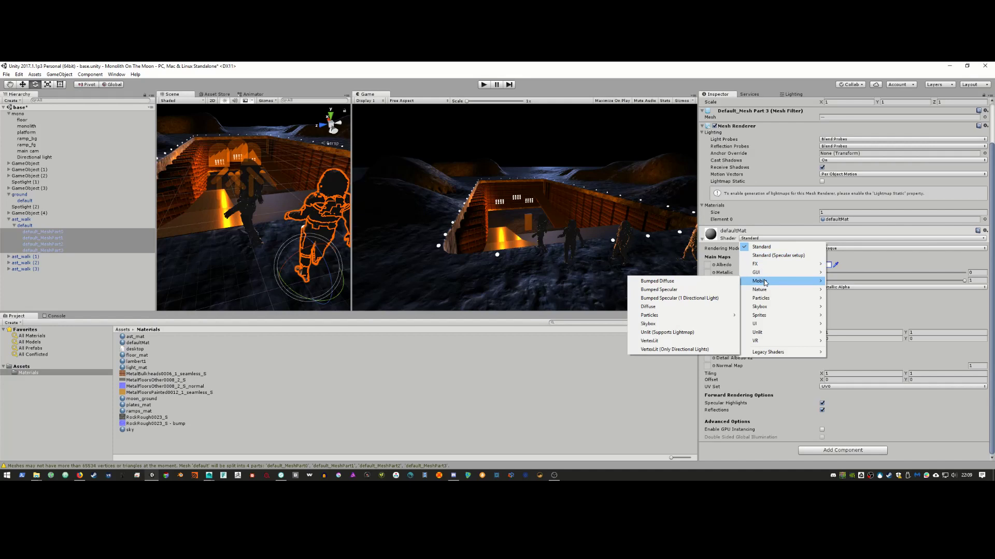
click(728, 282)
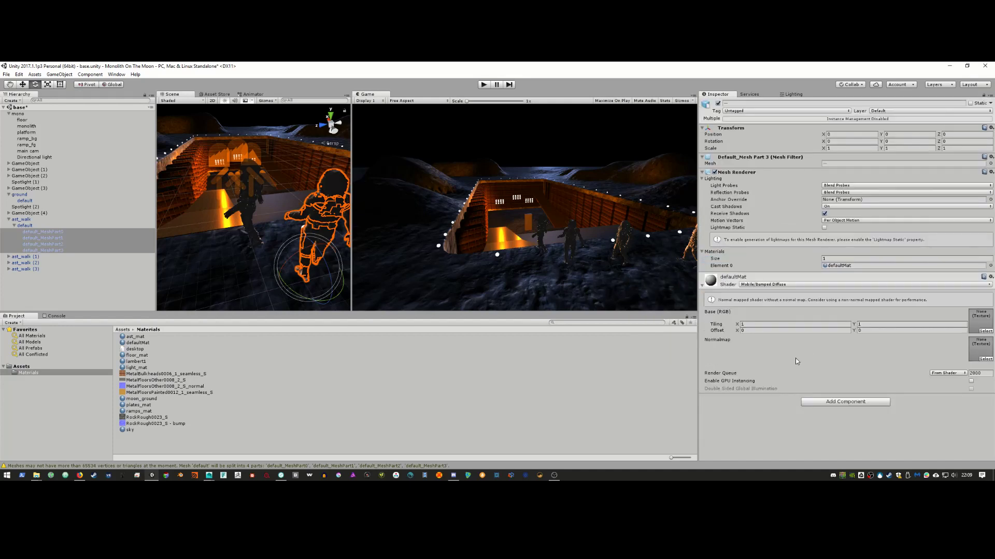
click(797, 285)
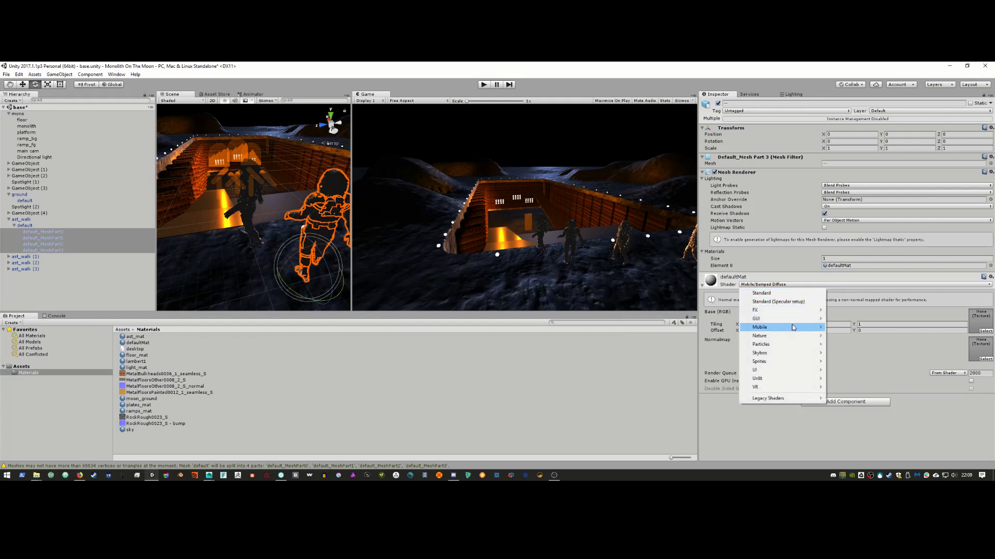
mouse_move(793, 337)
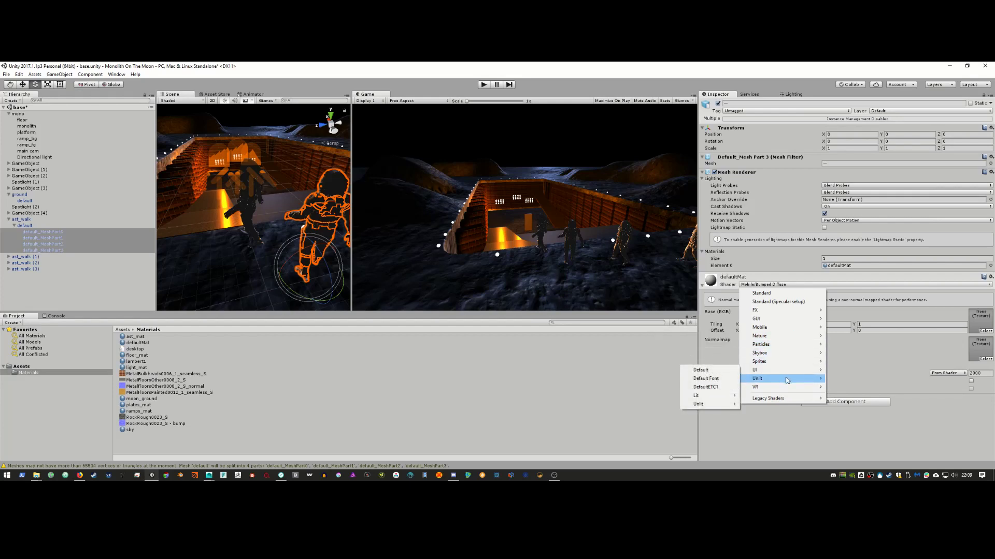
mouse_move(786, 381)
click(731, 381)
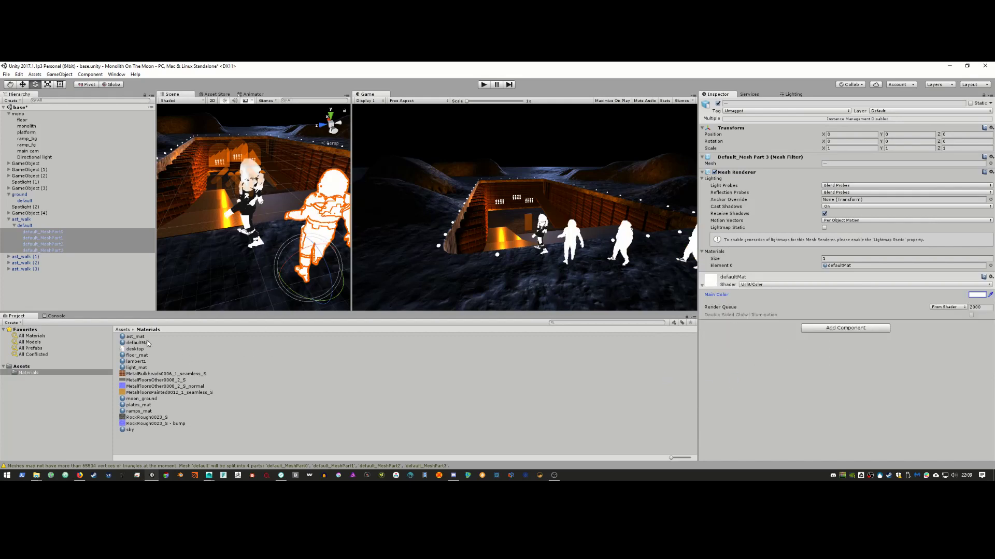
drag(138, 341, 247, 214)
click(247, 214)
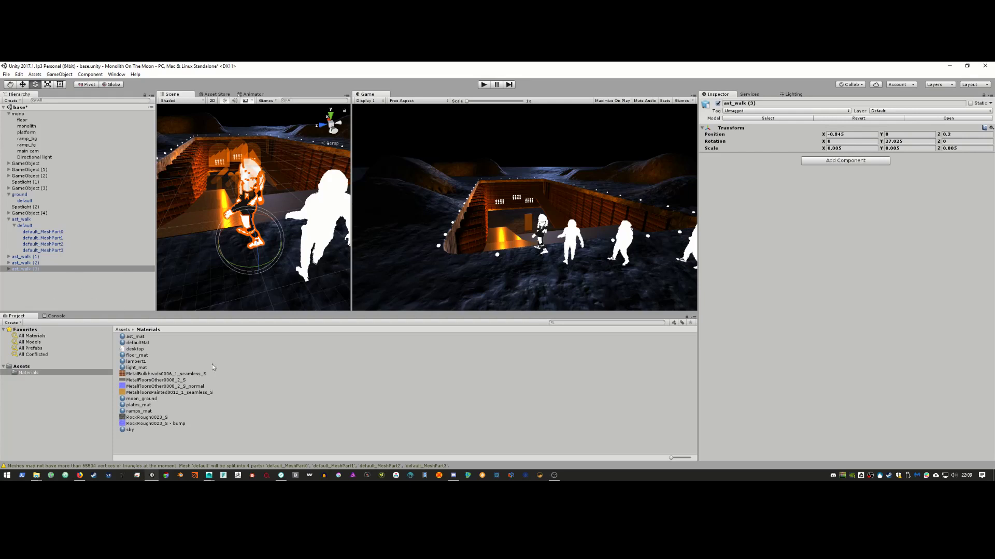
Step: Revert the astronauts' defaultMat from Unlit/Color back to the Standard shader
click(322, 231)
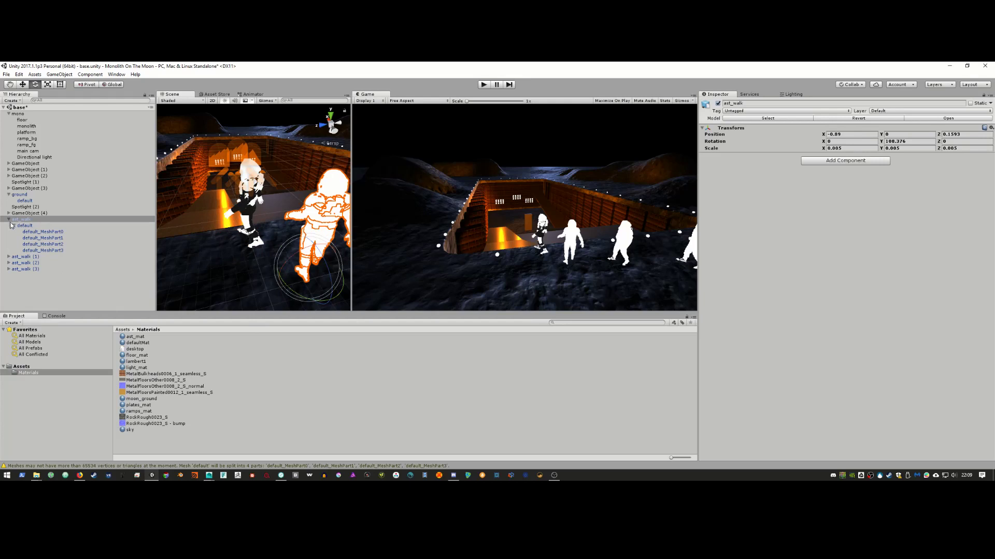
click(23, 232)
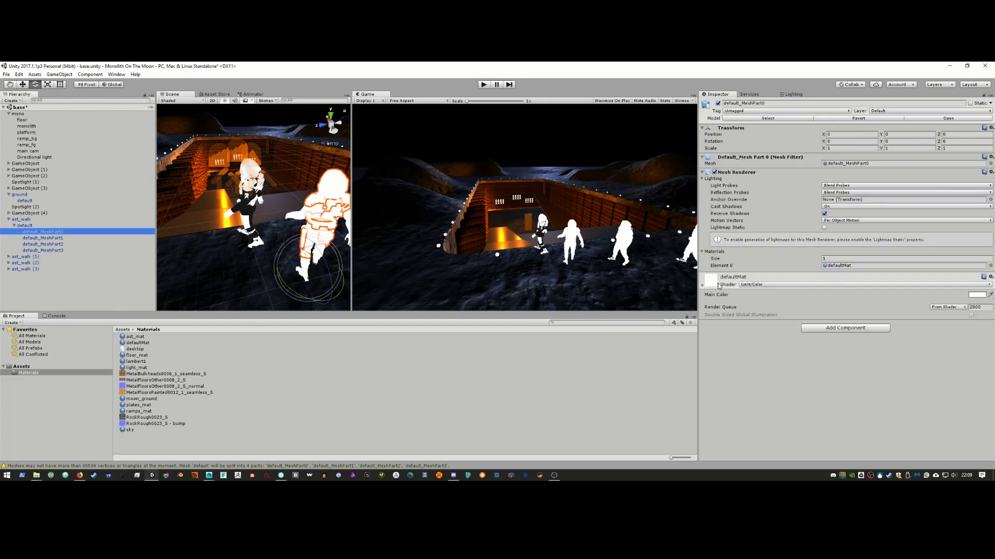
click(744, 285)
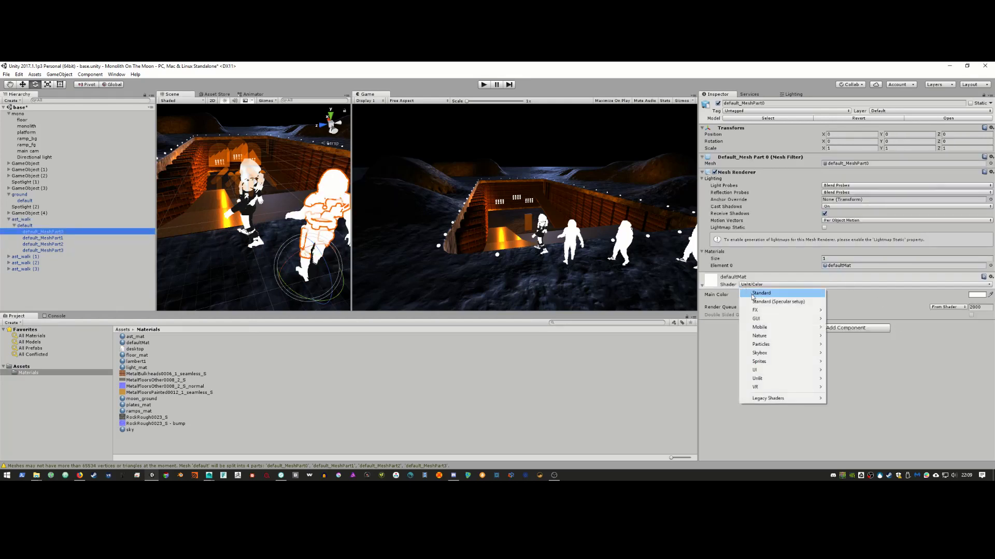
click(753, 294)
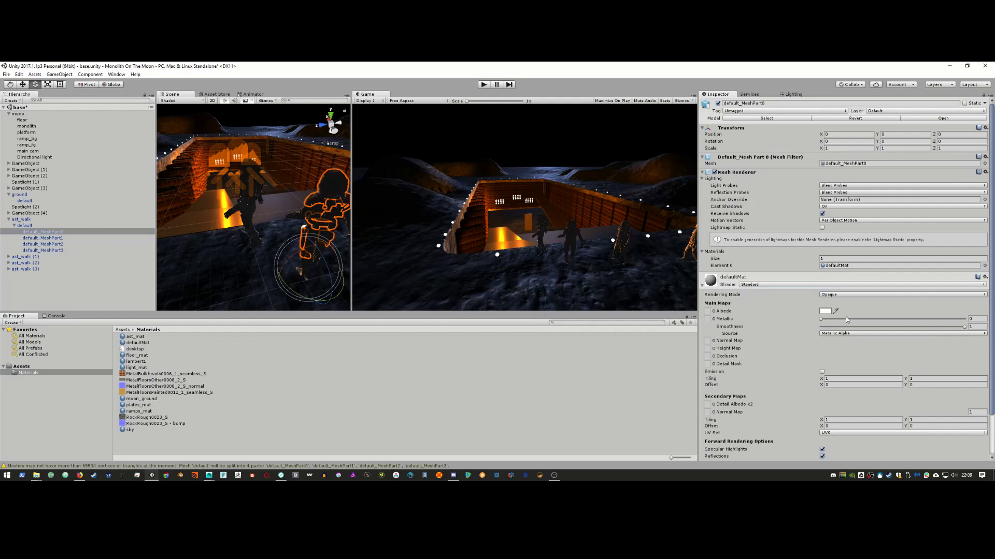
click(822, 320)
Step: Clear the selection and orbit the scene camera in closer over the trench
alt+drag(288, 255, 442, 249)
mouse_move(365, 253)
alt+mouse_down()
mouse_move(383, 233)
mouse_move(392, 251)
mouse_move(365, 259)
alt+mouse_up()
click(33, 290)
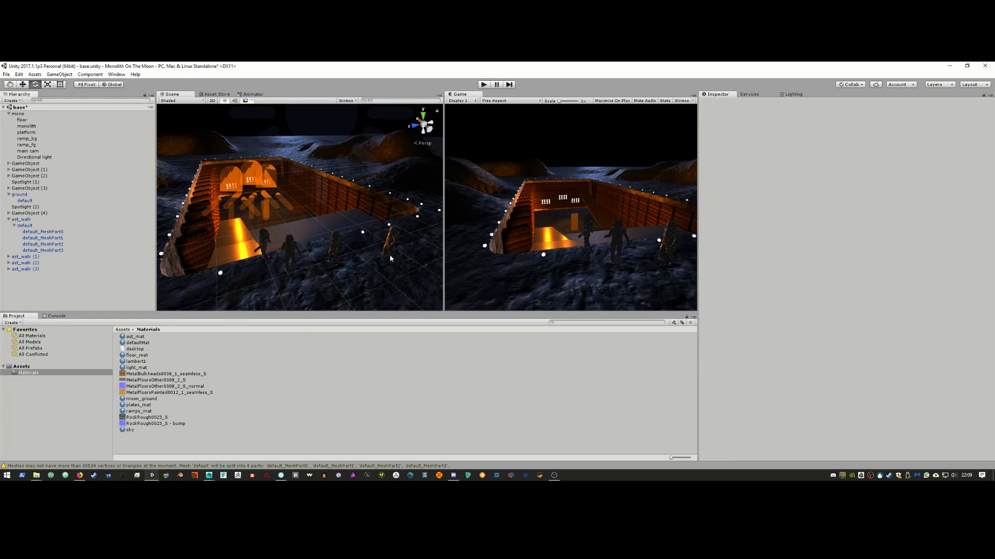
alt+drag(297, 228, 327, 260)
click(260, 209)
Step: Select the monolith and set its lambert1 Albedo to pure black 000000
click(357, 235)
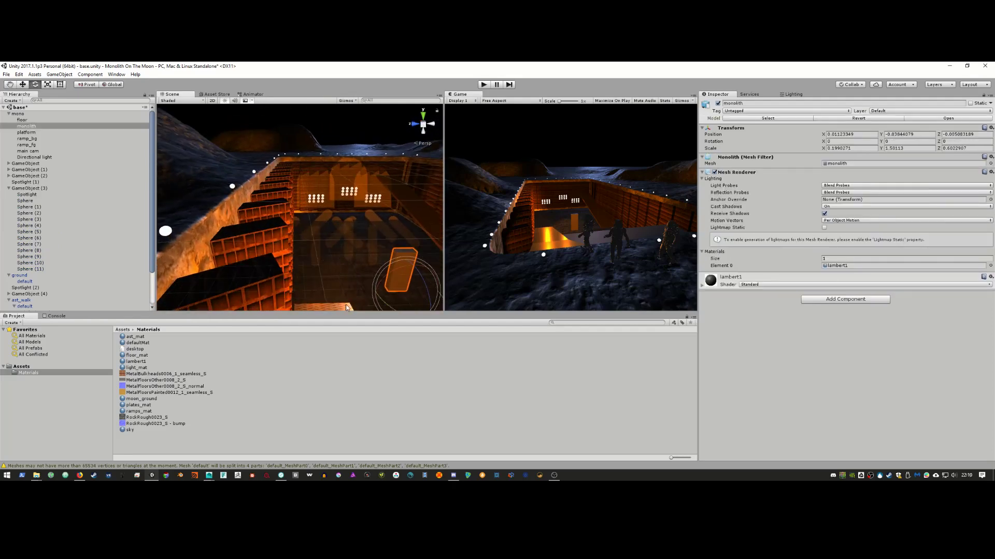
click(702, 286)
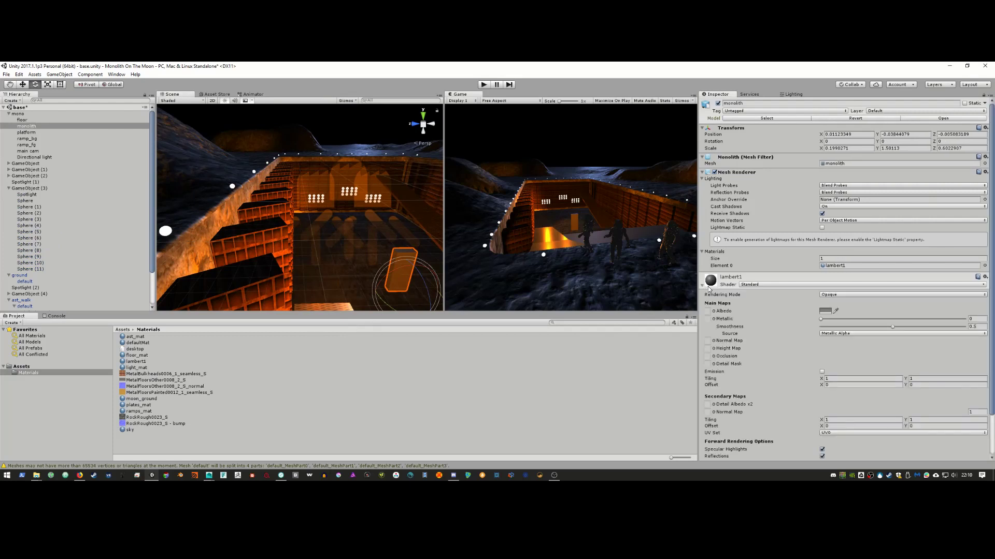
click(830, 313)
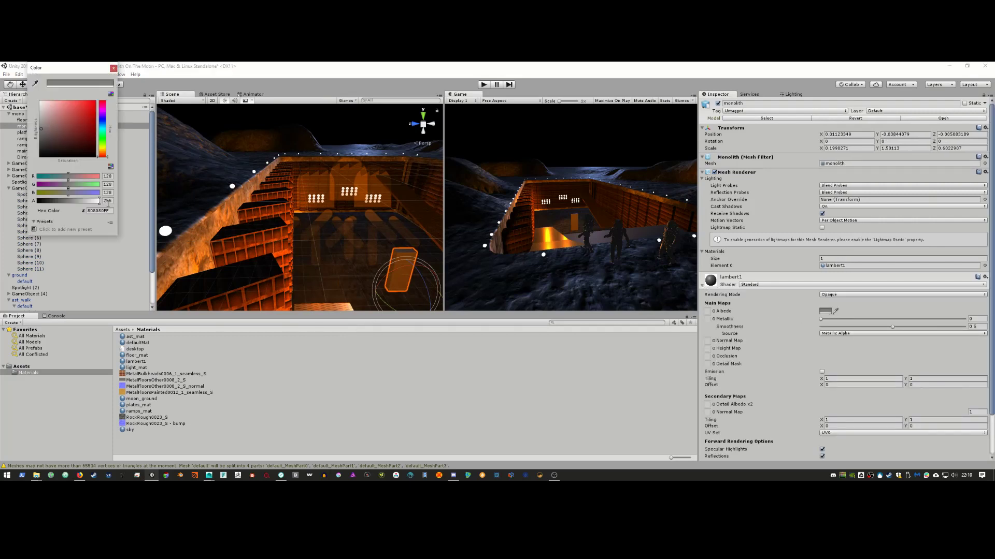
drag(44, 132, 7, 164)
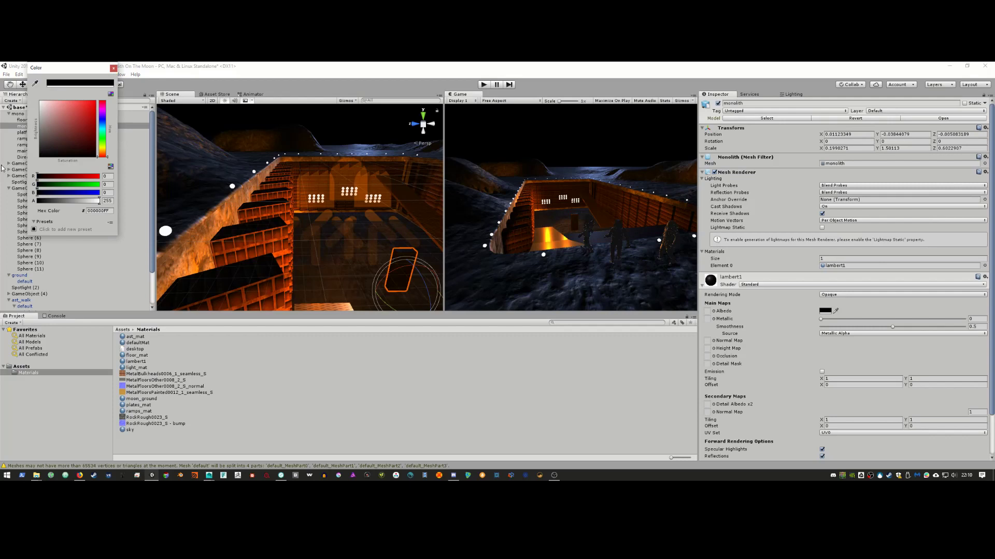
alt+click(390, 242)
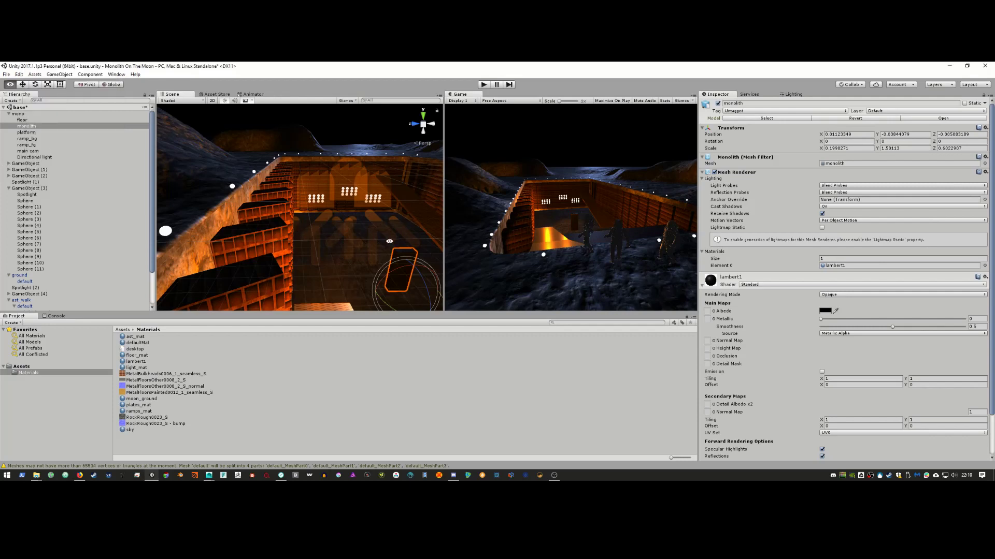
key(e)
drag(443, 237, 279, 235)
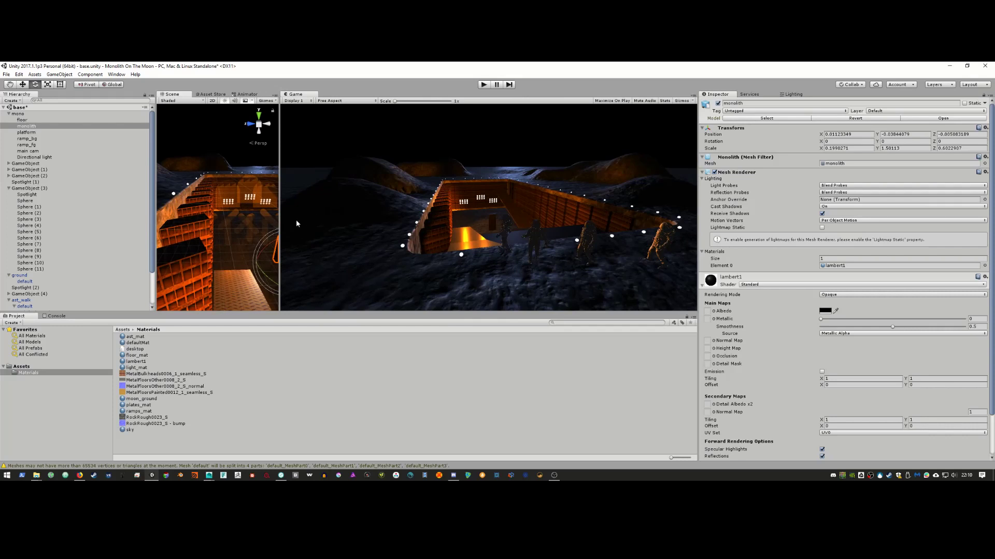
Step: Raise lambert1's Smoothness to 0.598 and check the reference film clip
click(820, 320)
drag(892, 329, 918, 338)
drag(280, 253, 355, 253)
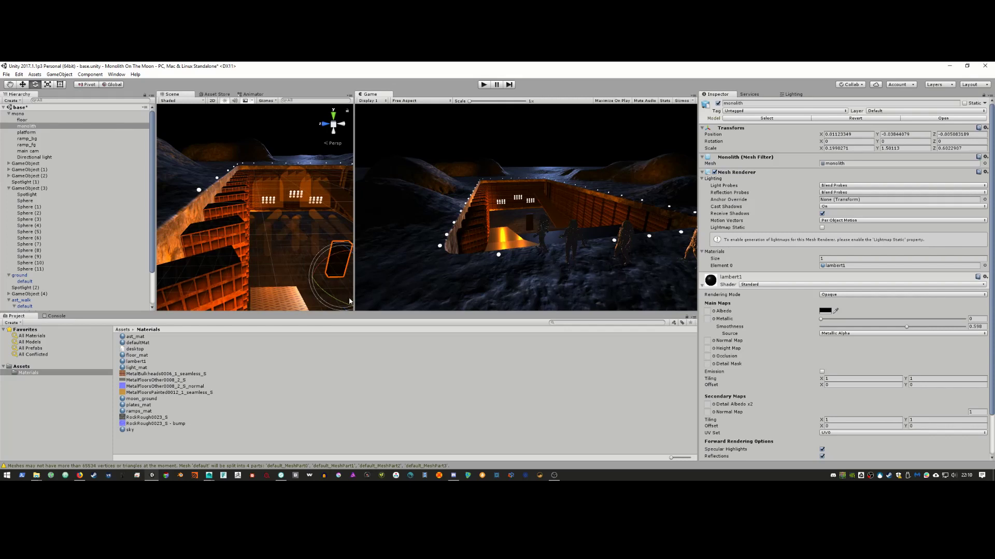
click(79, 475)
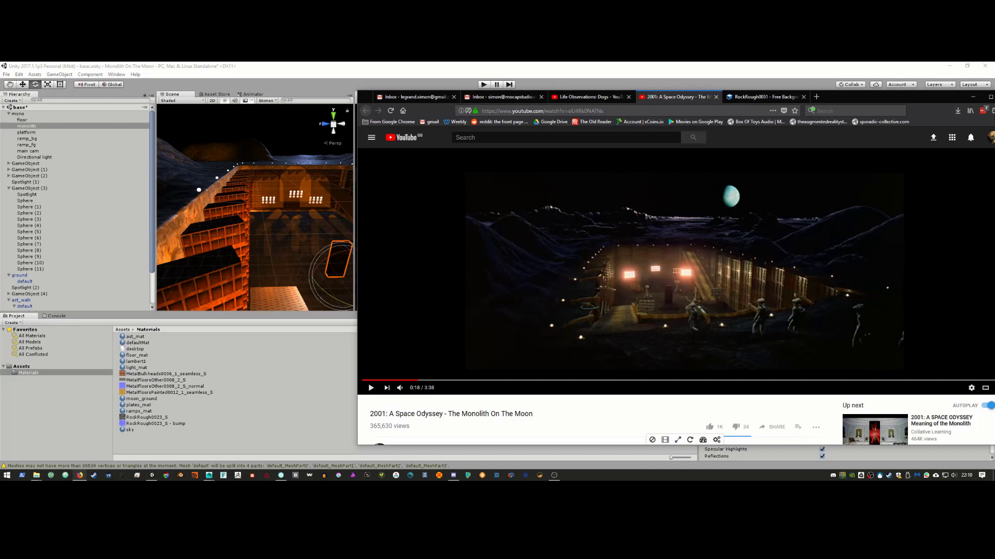
click(973, 98)
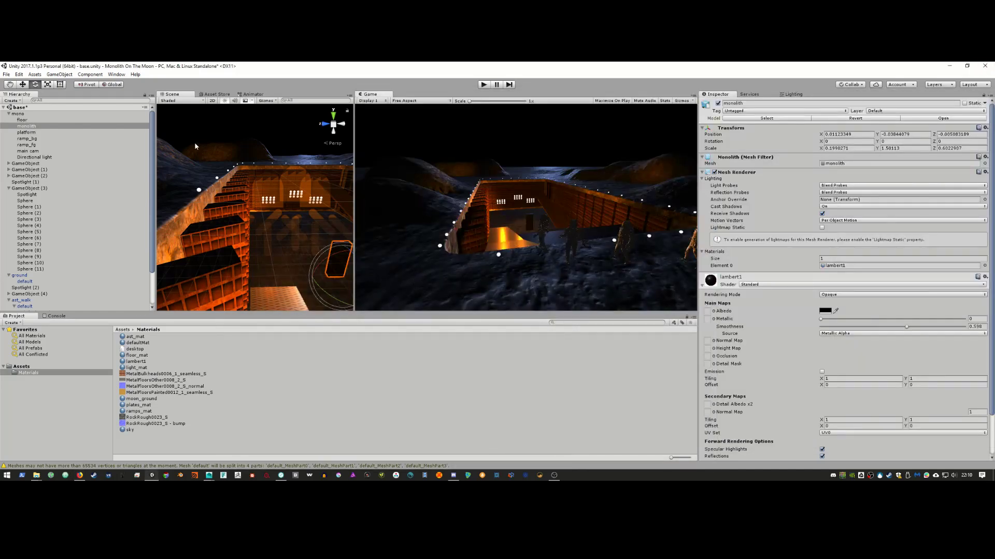
scroll(194, 147, down, 8)
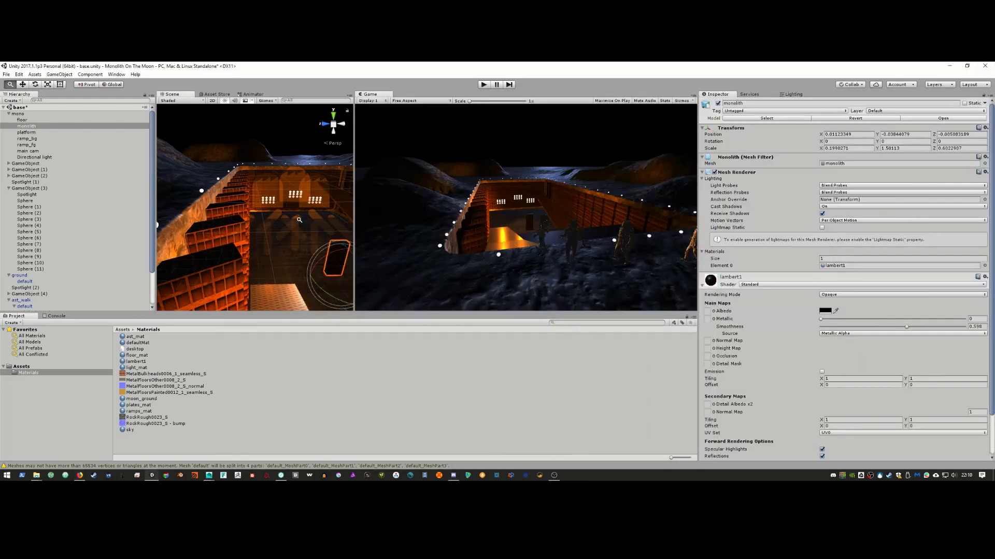
Step: Create a new Sphere from GameObject > 3D Object
click(60, 74)
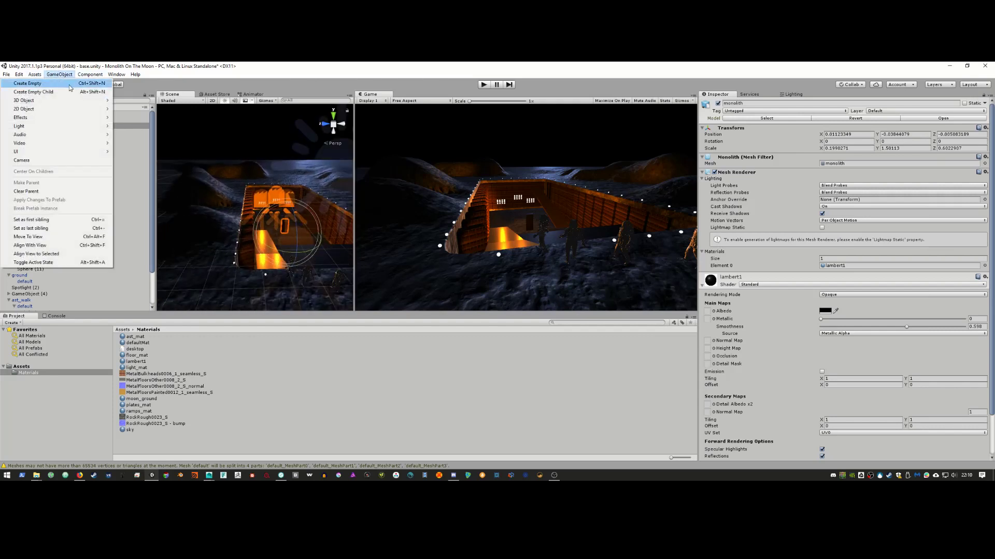
mouse_move(70, 101)
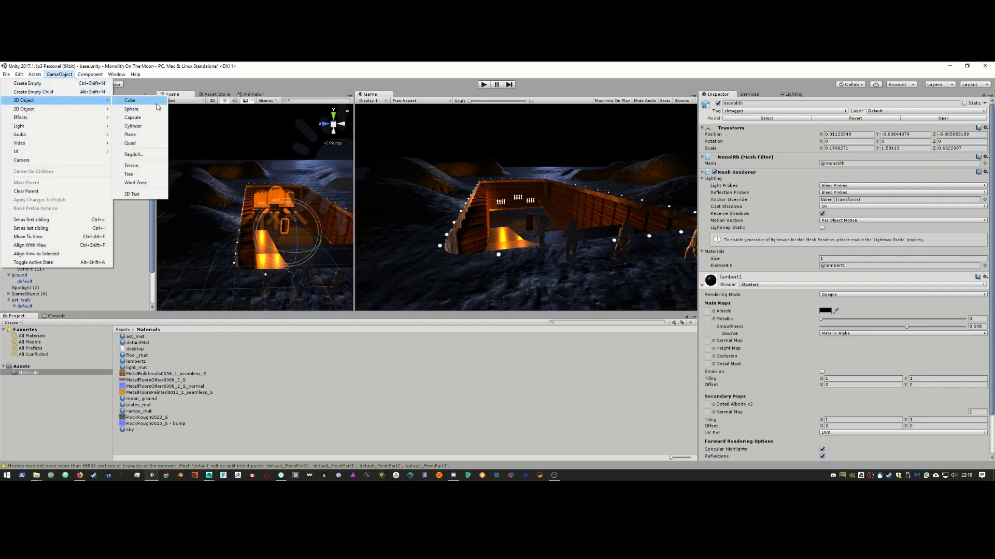
click(155, 109)
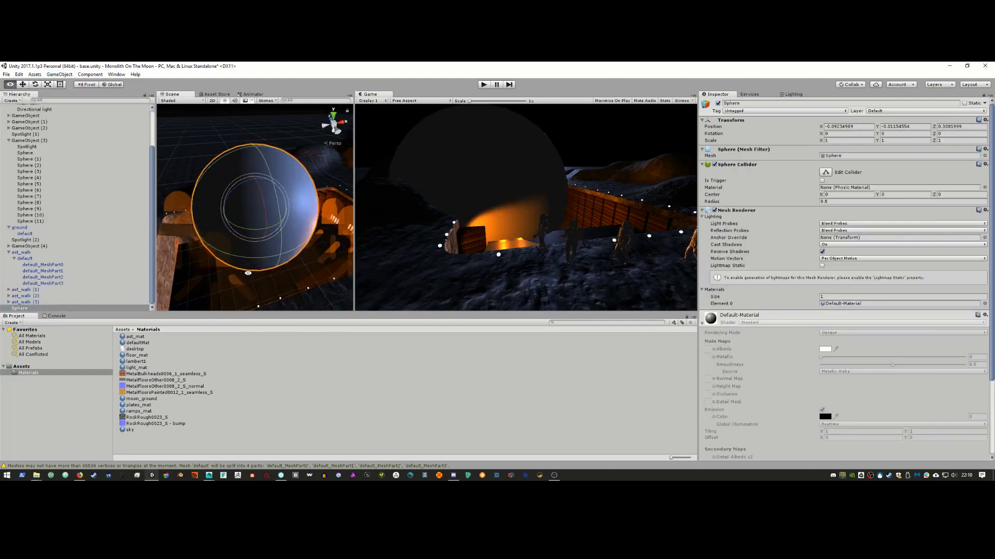
key(ctrl+z)
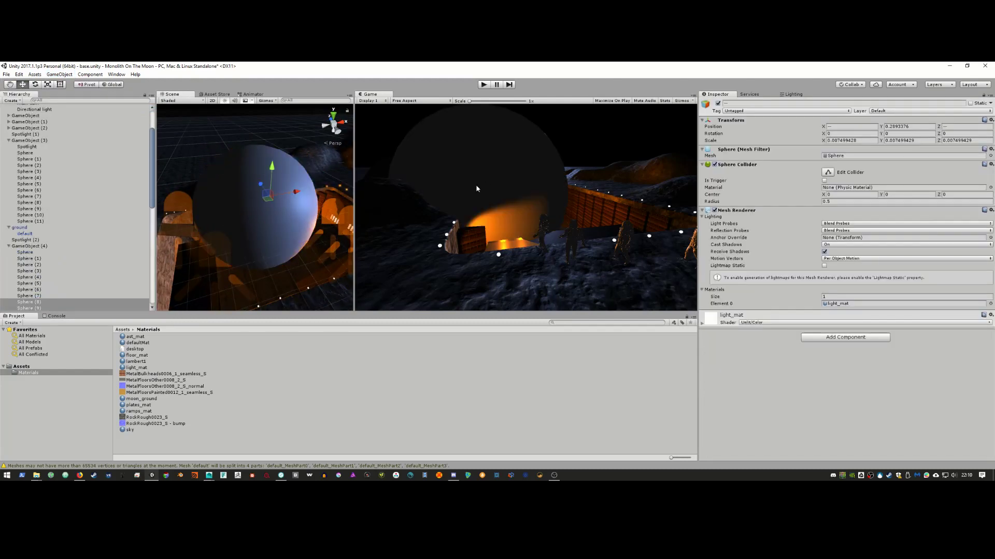
key(ctrl+z)
key(ctrl+z)
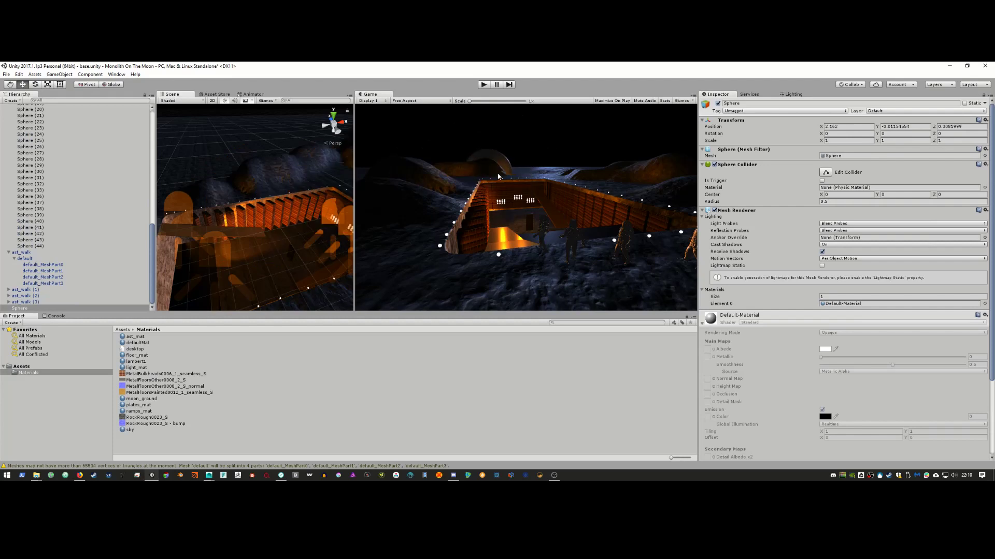
Step: Move the sphere to about 14.5, 2.88, -6.7 and scale it to 1.648
drag(821, 126, 991, 136)
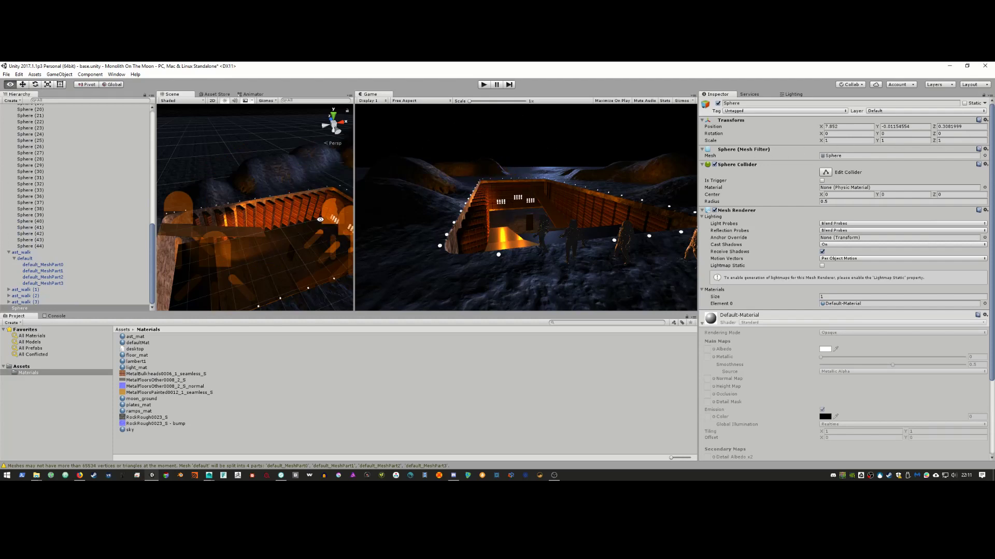
key(f)
drag(354, 217, 476, 223)
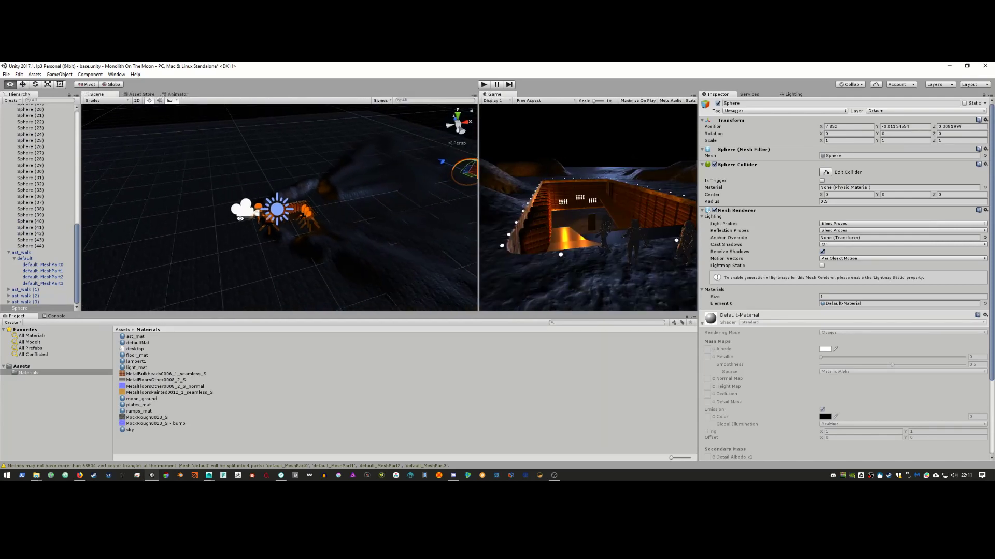
mouse_move(290, 223)
alt+mouse_down()
mouse_move(296, 184)
mouse_move(371, 136)
mouse_move(409, 151)
mouse_move(431, 145)
mouse_move(283, 208)
mouse_move(261, 193)
mouse_move(312, 181)
mouse_move(338, 199)
mouse_move(348, 193)
mouse_move(315, 186)
mouse_move(296, 146)
mouse_move(292, 221)
alt+mouse_up()
key(r)
key(w)
Step: Add a Spotlight and raise it above the ground, sliding it along X
click(59, 74)
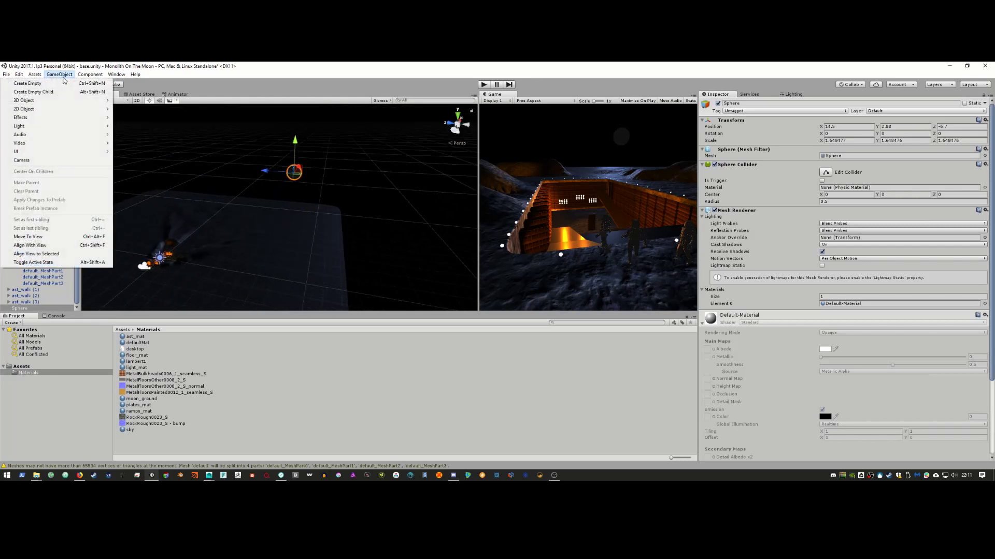
mouse_move(53, 127)
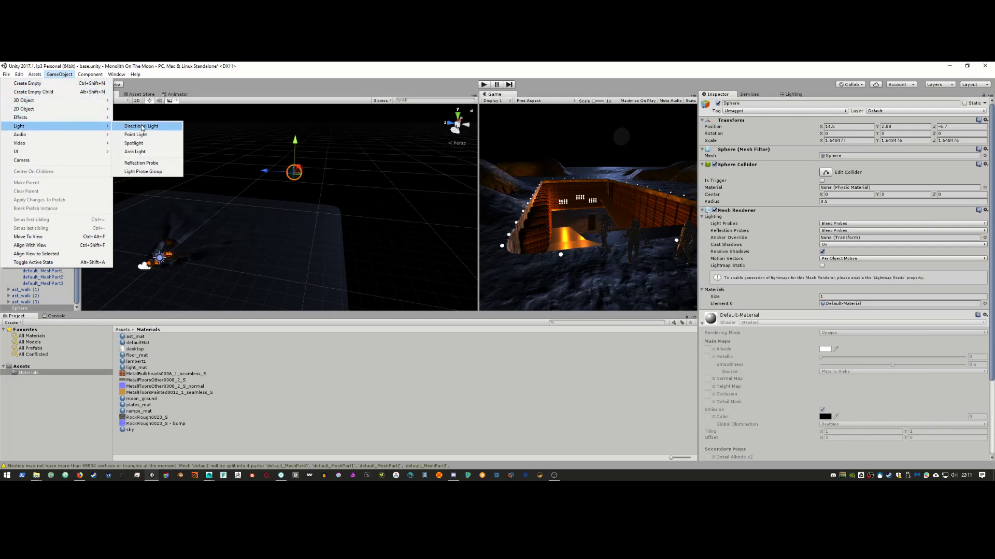
click(143, 144)
alt+drag(259, 207, 290, 201)
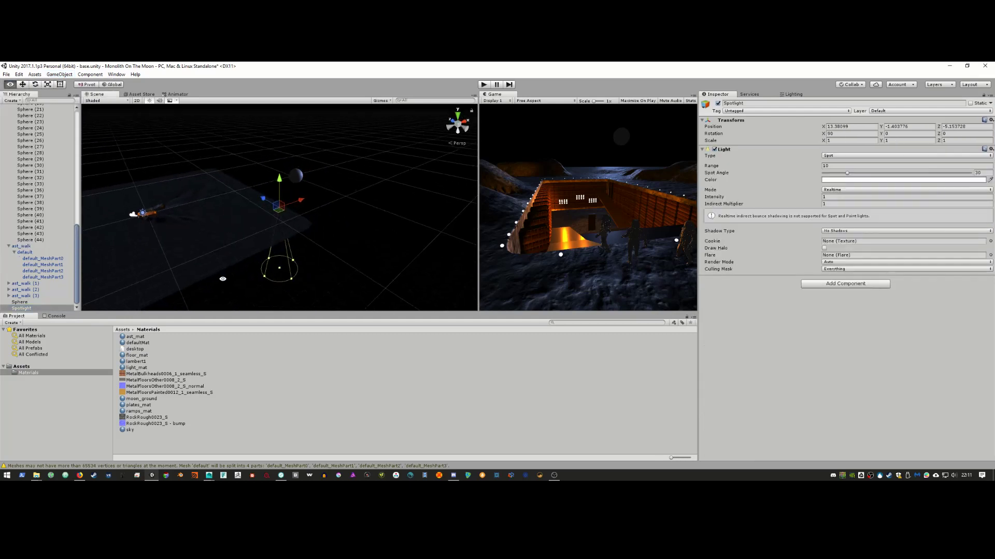
click(281, 192)
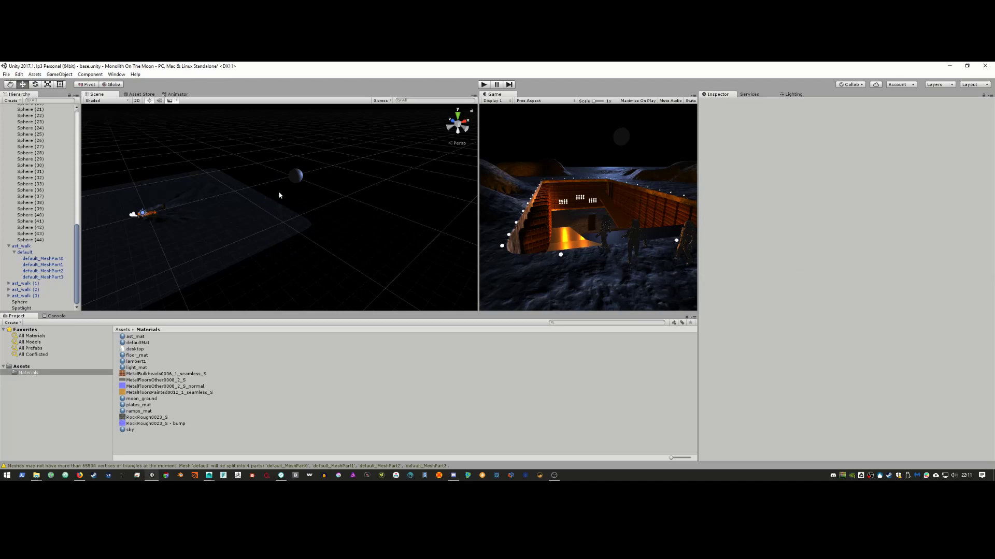
click(278, 194)
drag(280, 178, 295, 120)
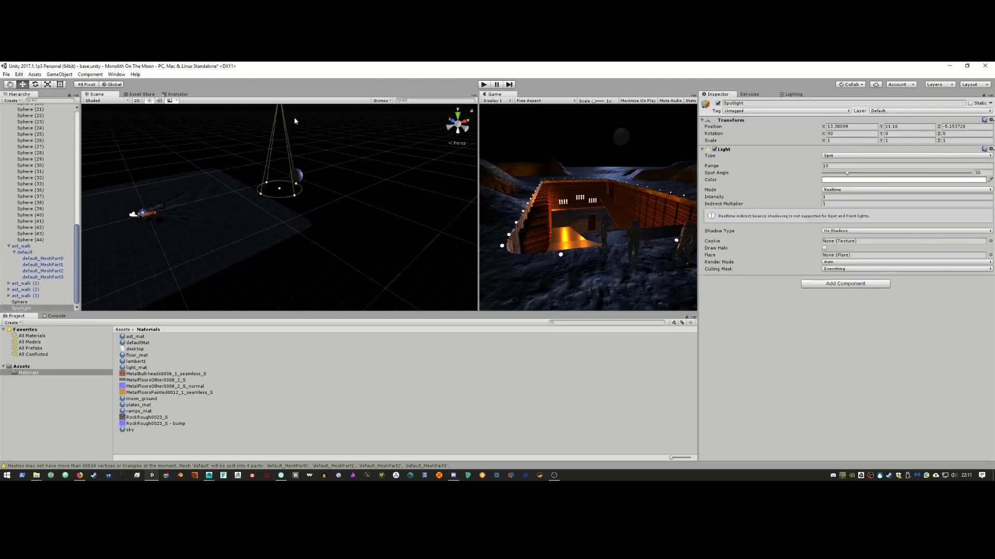
alt+right_drag(297, 137, 203, 155)
alt+middle_drag(264, 167, 248, 189)
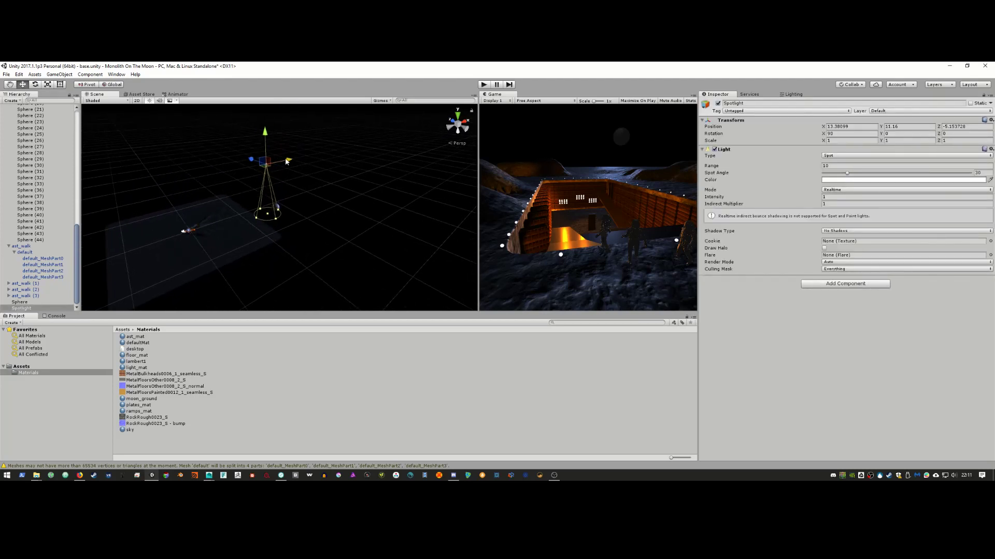
mouse_move(286, 161)
mouse_down()
mouse_move(311, 161)
mouse_move(293, 162)
mouse_up()
alt+drag(293, 163, 374, 149)
Step: Tilt the spotlight's cone and move it to about X 15.18, Y 6.65, Z 3.29
key(e)
drag(308, 154, 277, 182)
key(w)
alt+drag(277, 182, 218, 207)
drag(280, 183, 348, 229)
key(e)
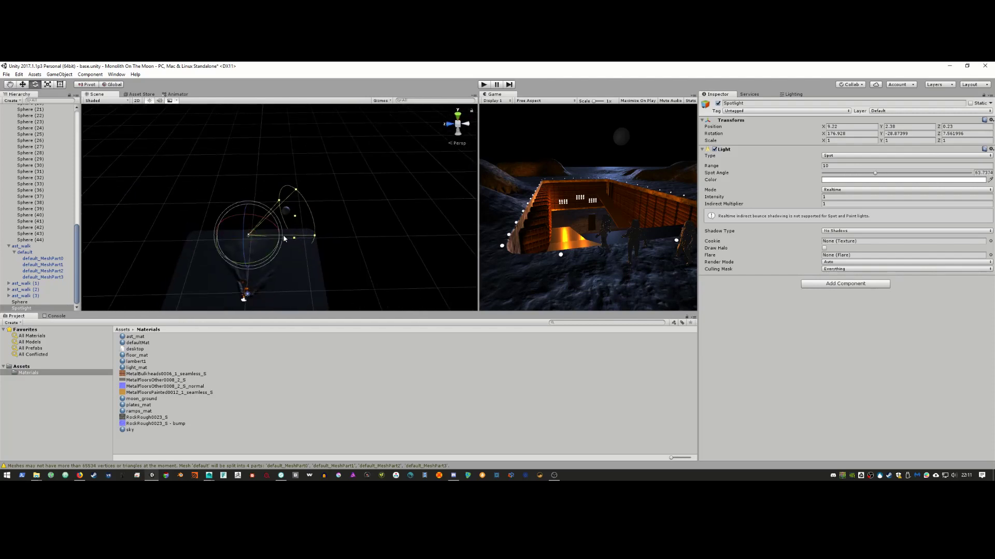
drag(265, 255, 227, 266)
key(w)
drag(249, 220, 148, 269)
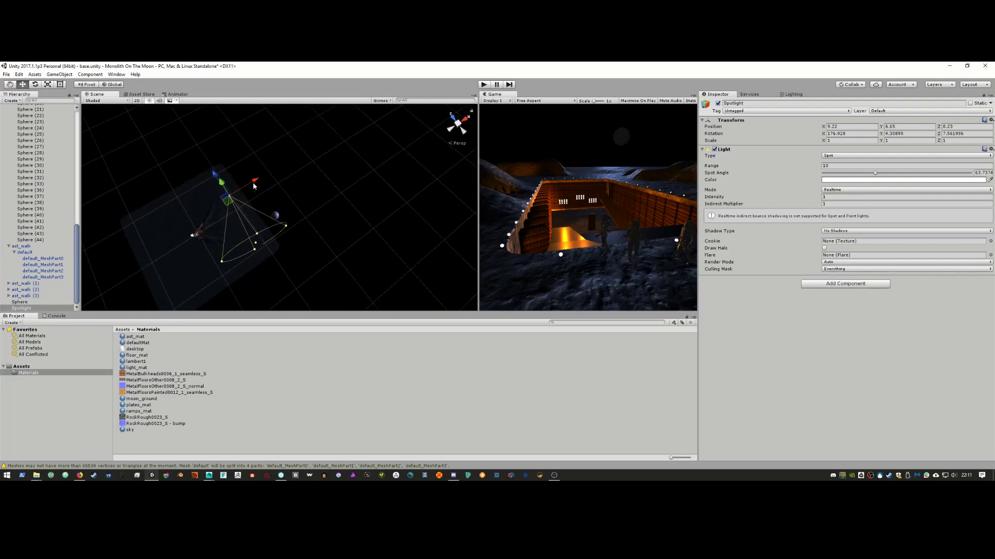
mouse_move(254, 186)
mouse_down()
mouse_move(281, 165)
mouse_move(375, 149)
mouse_move(250, 171)
mouse_up()
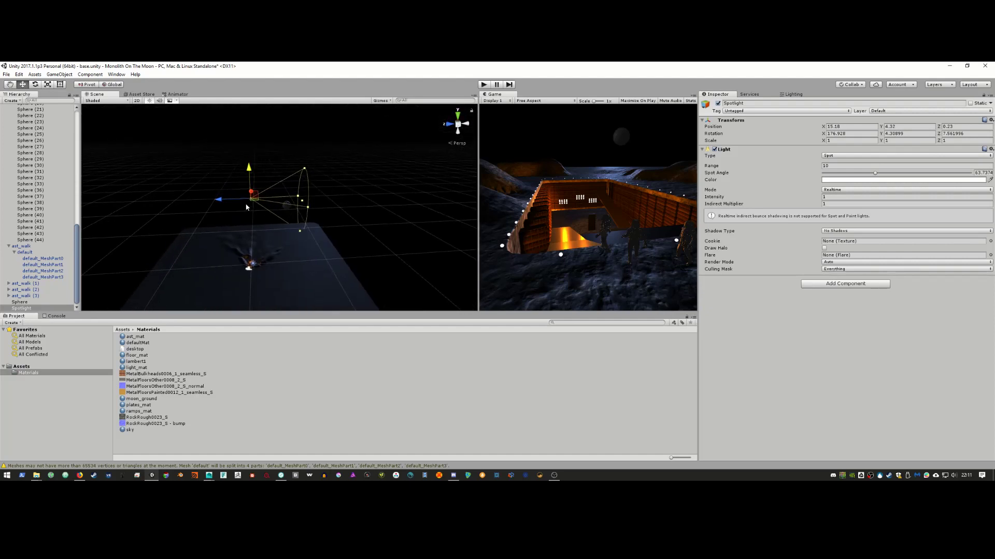
click(223, 201)
drag(220, 200, 204, 201)
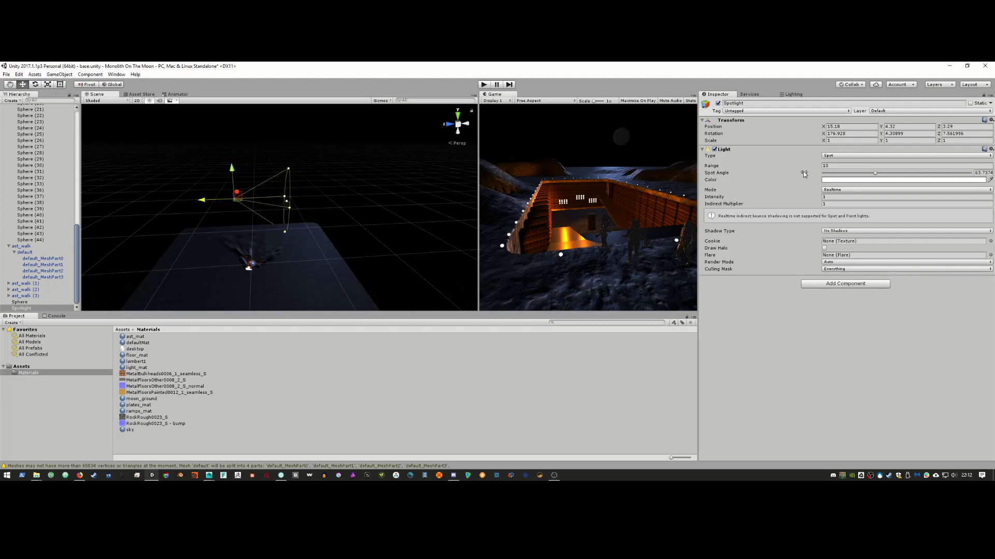
Step: Raise the spotlight's intensity and shift it to about X 11.21, Z -18.15
drag(719, 201, 203, 195)
key(alt+Tab)
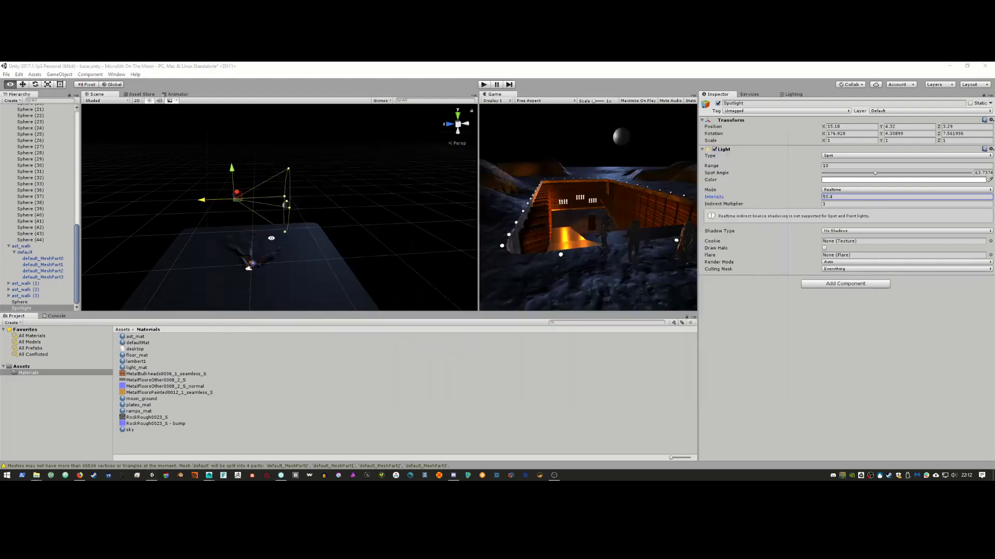
key(alt+Tab)
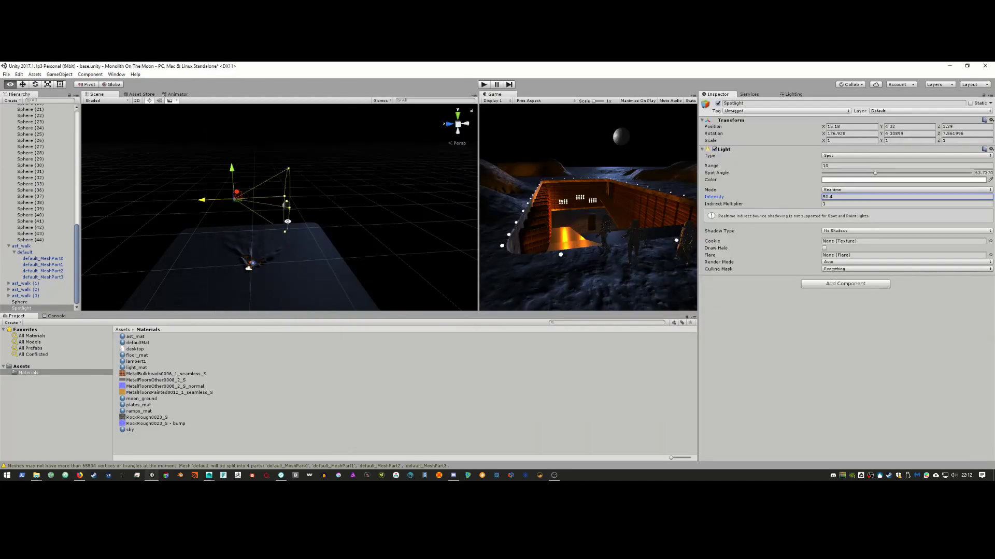
alt+drag(270, 237, 65, 151)
key(e)
key(w)
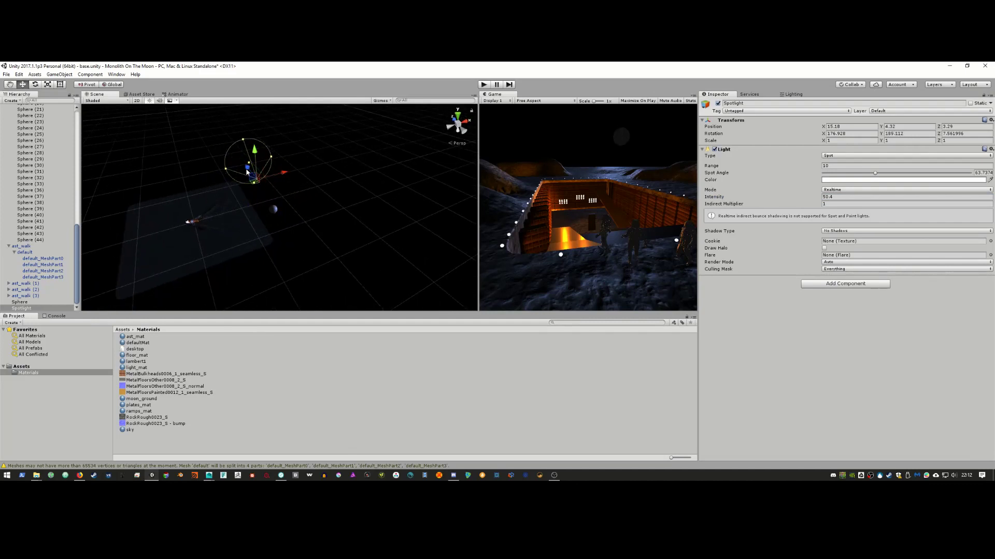
drag(247, 171, 279, 216)
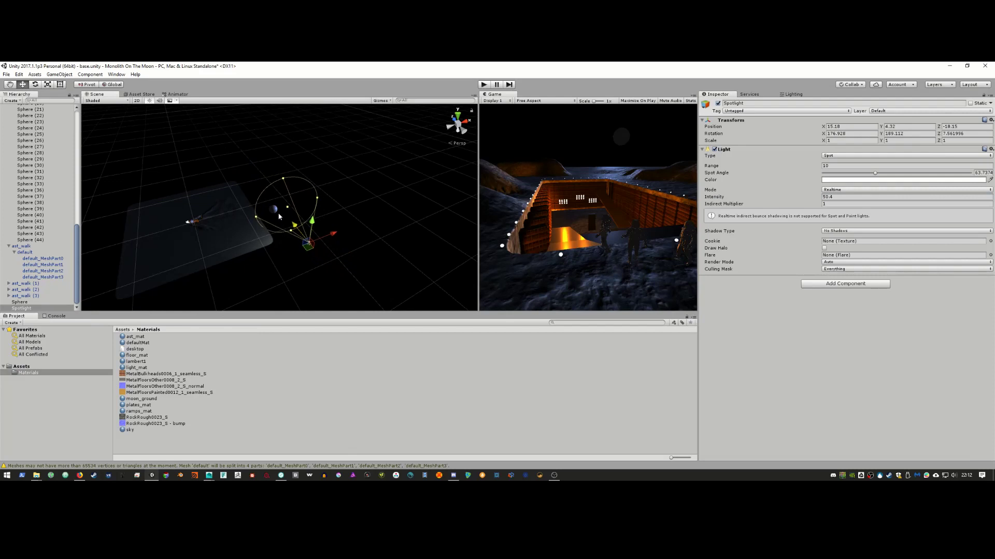
drag(342, 236, 308, 253)
Step: Compare against the 2001 reference clip and fine-tune the spotlight's aim
key(alt+Tab)
key(alt+Tab)
key(e)
key(w)
alt+drag(326, 218, 292, 239)
Step: Glance at the 2001 YouTube clip, then orbit back in Unity and select the white sphere
key(alt+Tab)
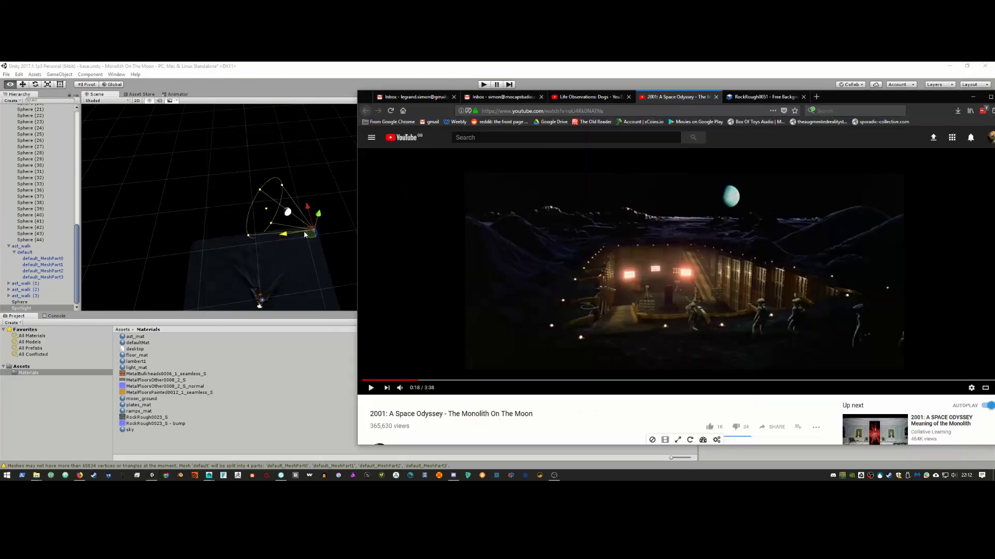
key(alt+Tab)
alt+drag(304, 231, 398, 257)
click(293, 206)
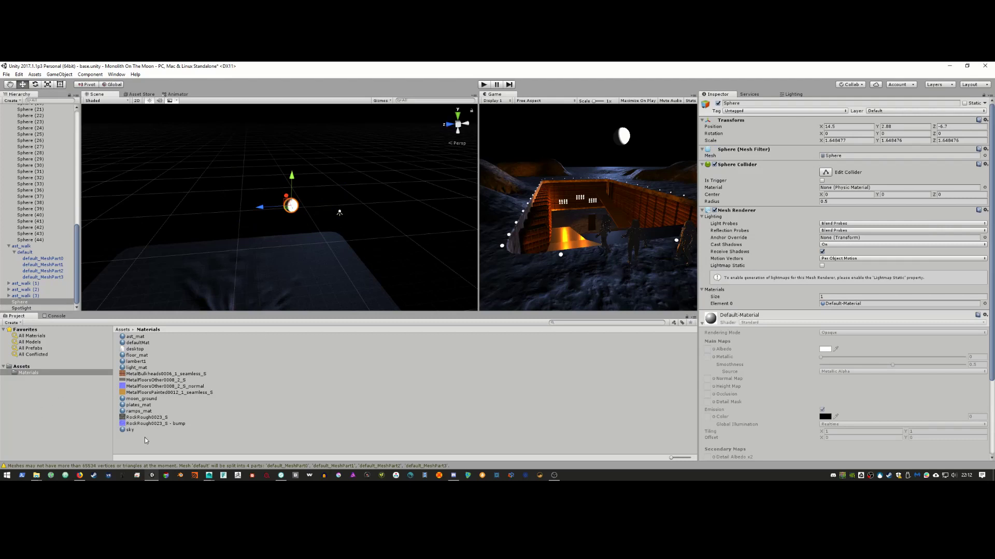
Step: Create a new material named 'earth' in Materials and apply it to the sphere
click(25, 374)
right_click(151, 438)
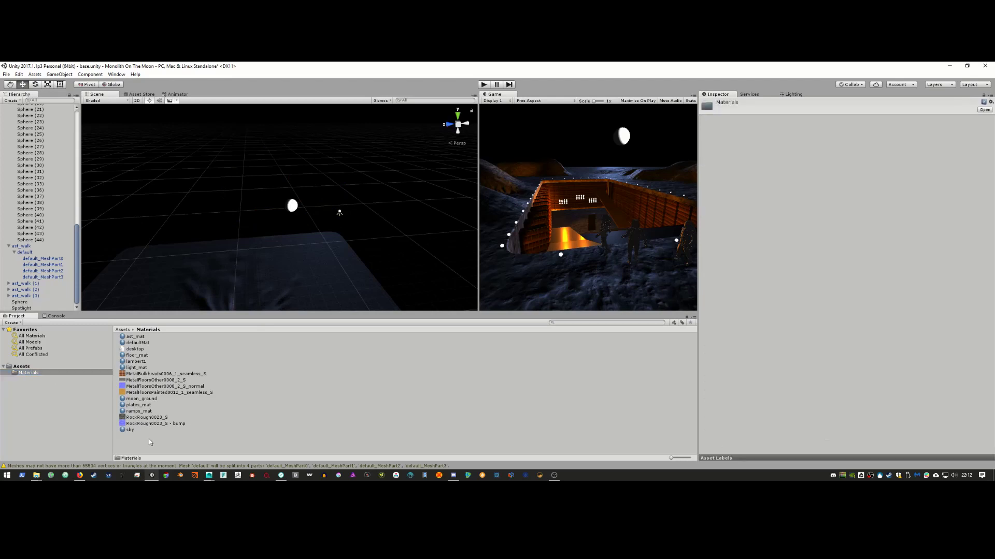
mouse_move(212, 301)
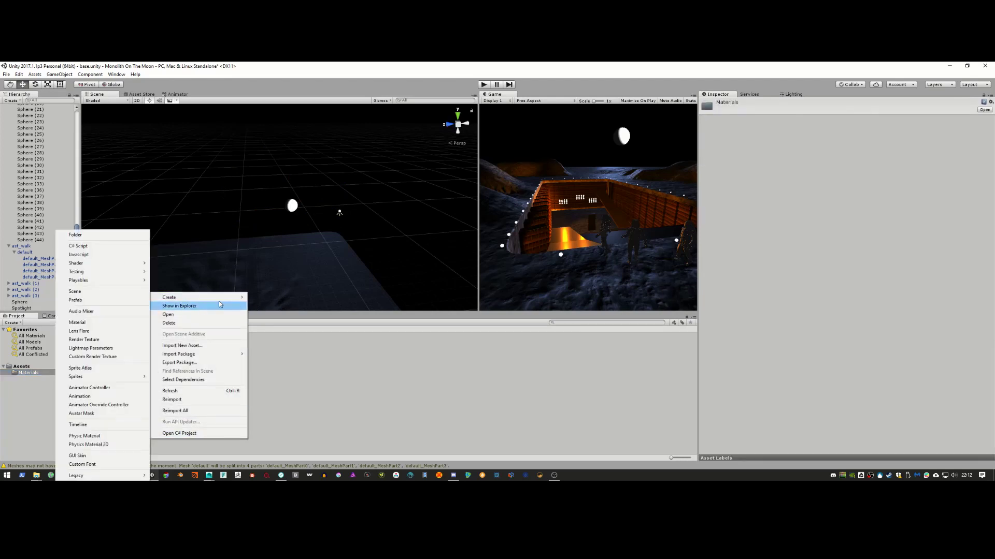
click(120, 323)
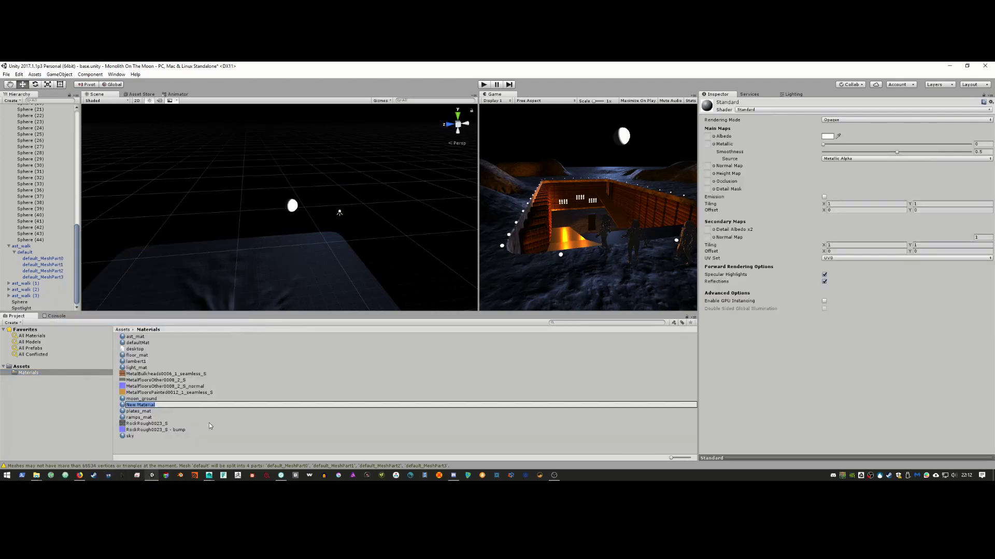
text(earth)
key(Return)
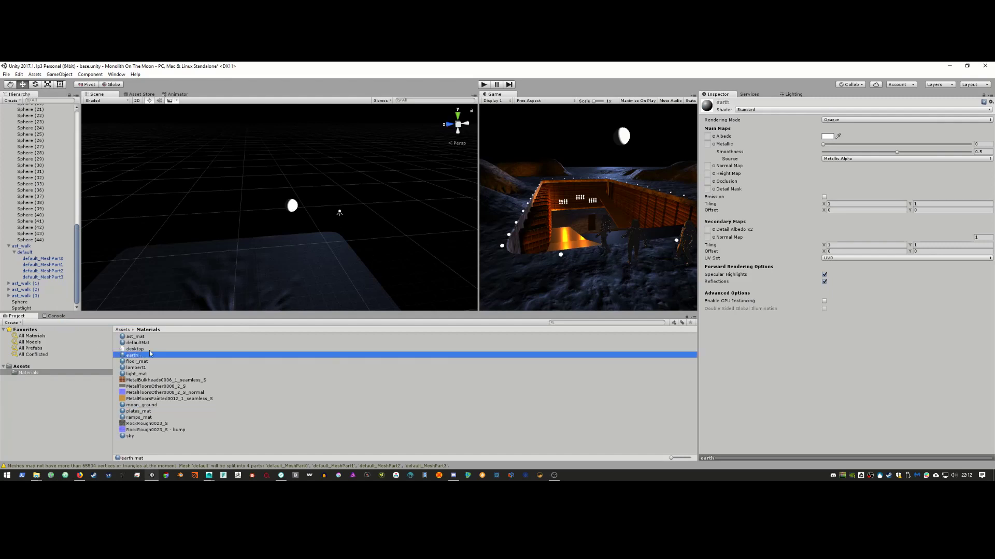
drag(137, 357, 294, 207)
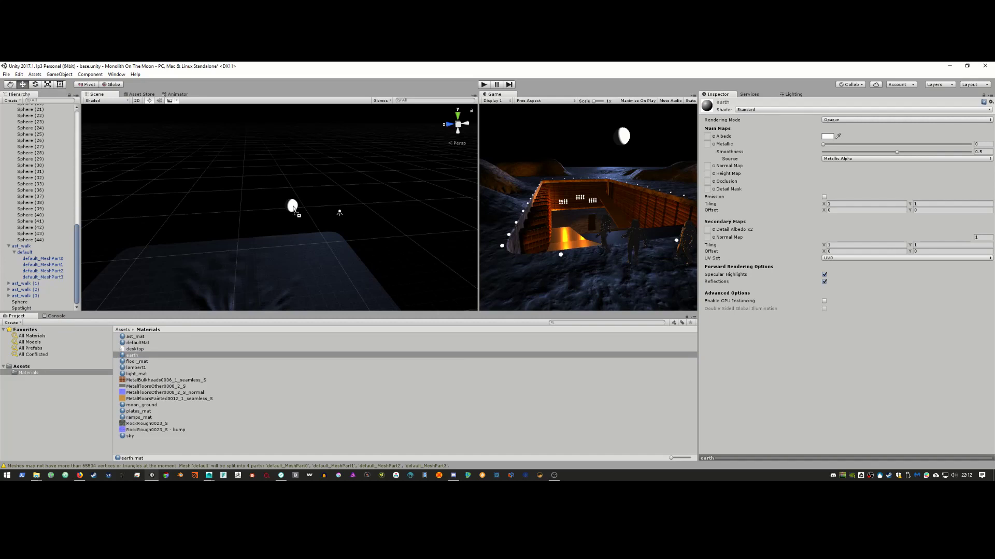
Step: Give earth a dark blue 272E49 albedo, raise its Metallic, and set Smoothness to 0
click(827, 137)
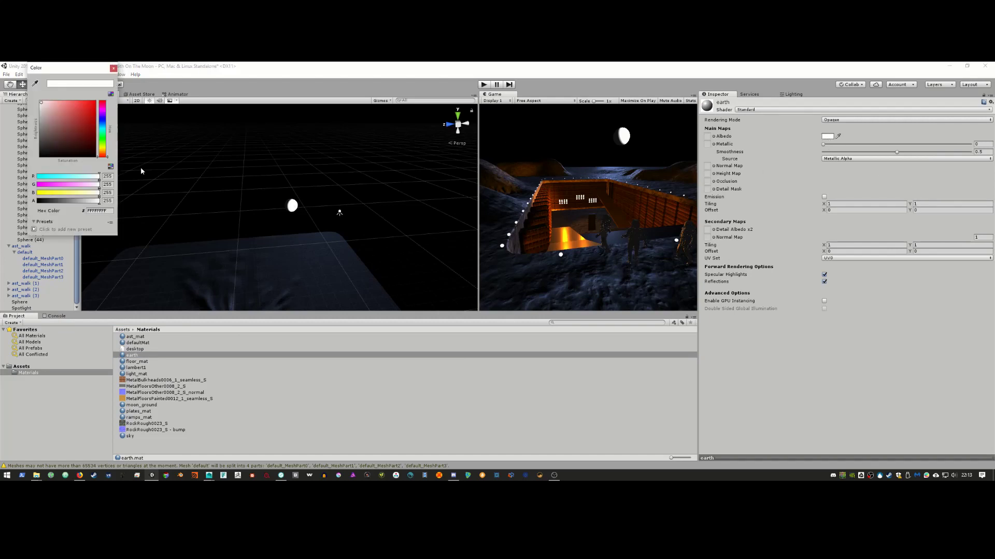
drag(107, 133, 66, 142)
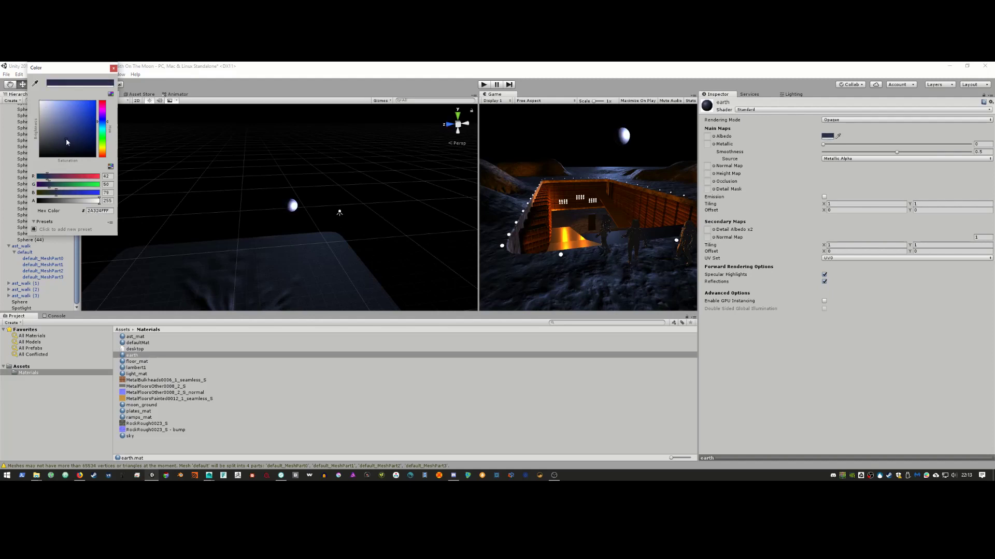
click(113, 68)
drag(825, 145, 795, 147)
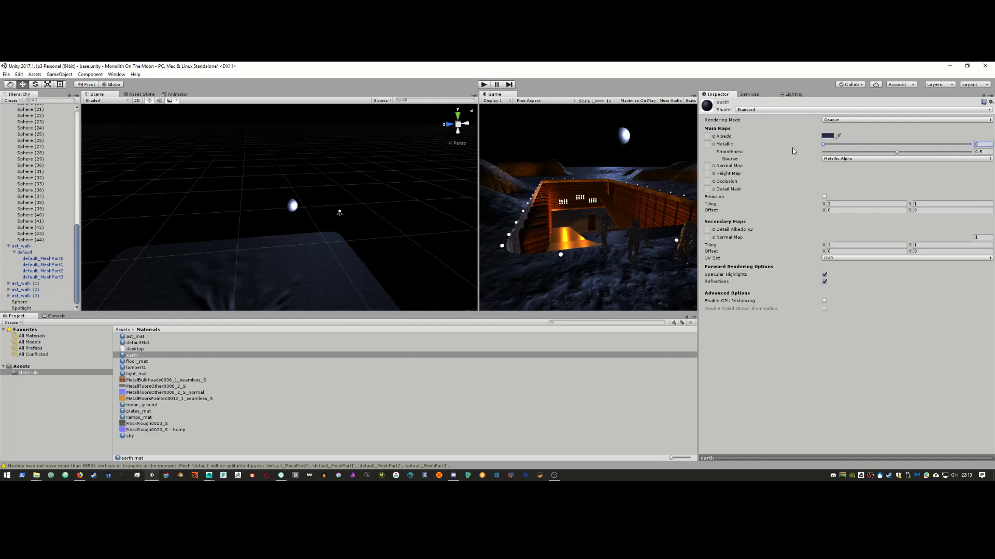
mouse_move(896, 152)
mouse_down()
mouse_move(799, 158)
mouse_move(889, 145)
mouse_up()
Step: Turn the spotlight to a Y rotation of 226.934
click(339, 213)
key(e)
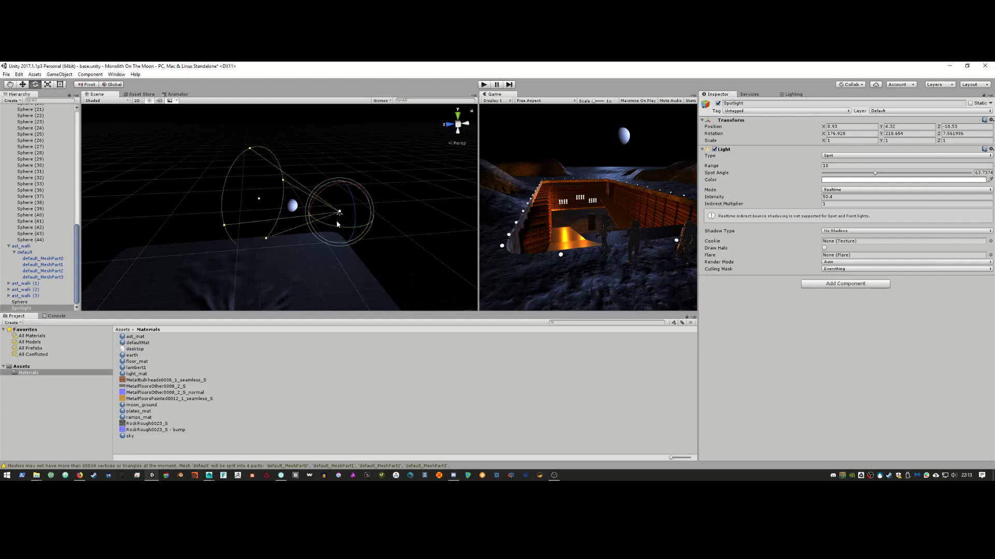
drag(342, 229, 313, 258)
Step: Slide the spotlight to about 7.17, 4.32, -7.96 while comparing against the 2001 reference clip
key(w)
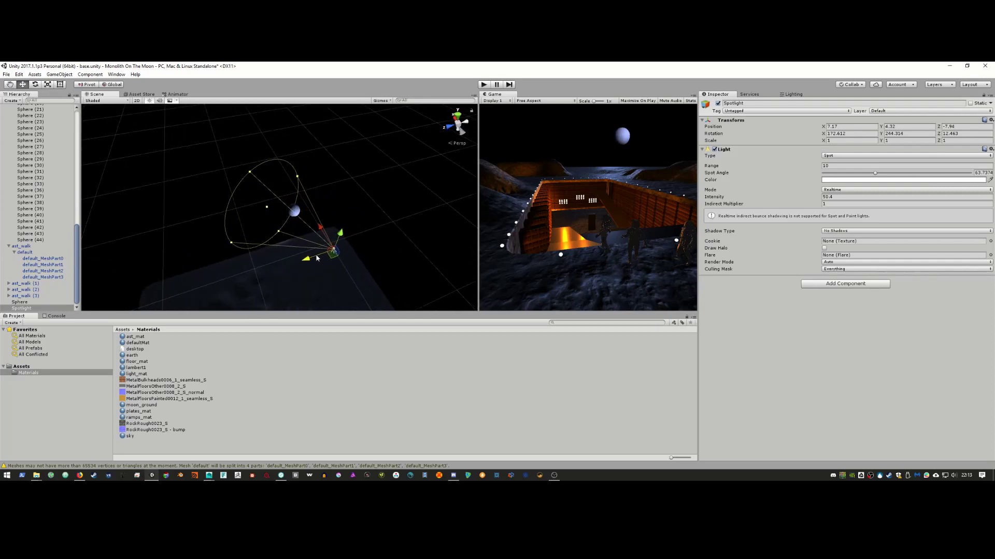
key(alt+Tab)
key(alt+Tab)
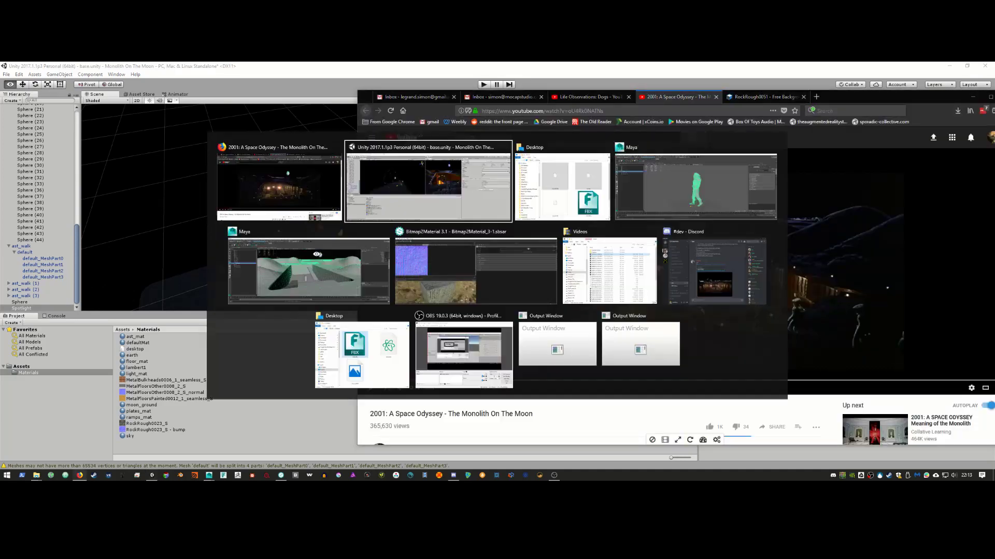
key(alt+Tab)
drag(312, 257, 321, 256)
key(alt+Tab)
key(alt+Tab)
key(alt+Tab)
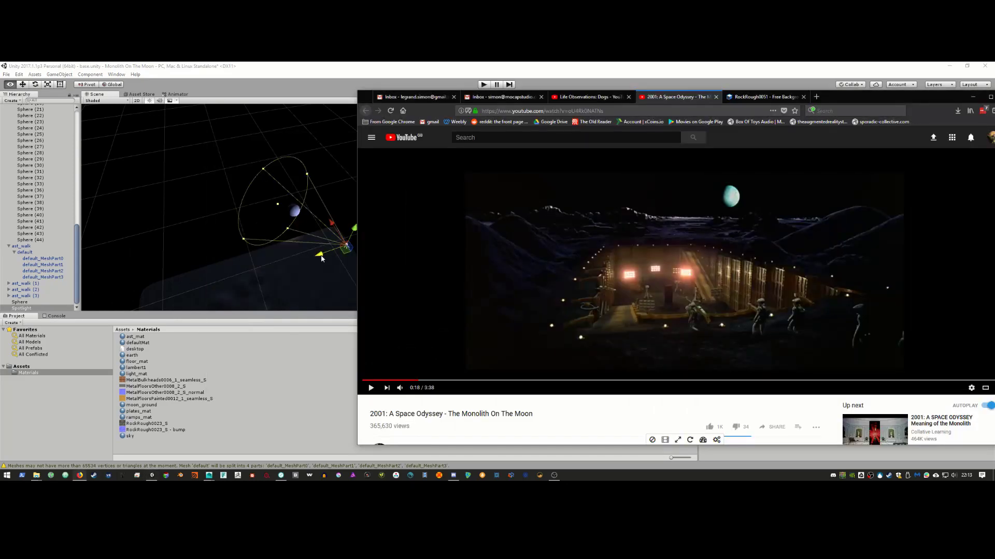
key(alt+Tab)
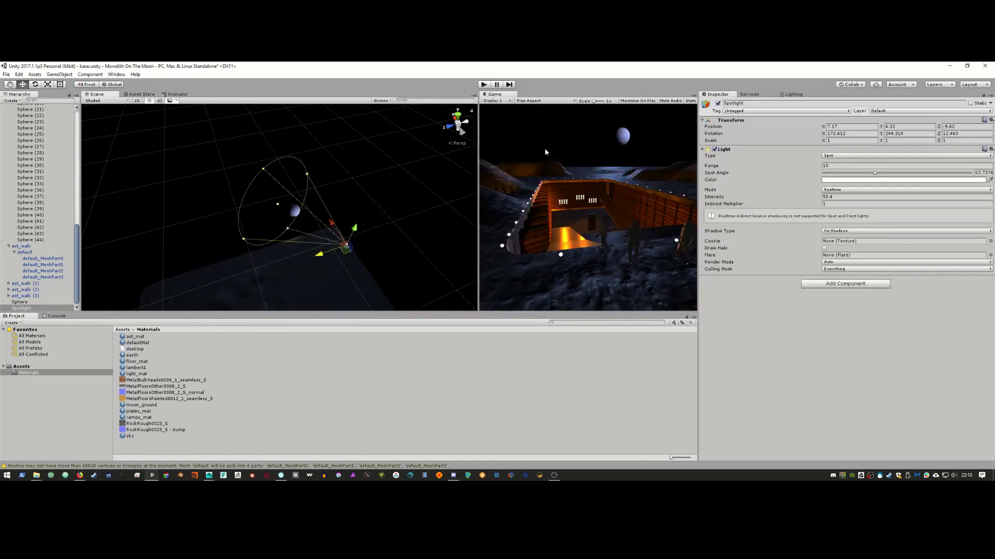
Step: Lighten the earth sphere's albedo colour to 303547
click(295, 210)
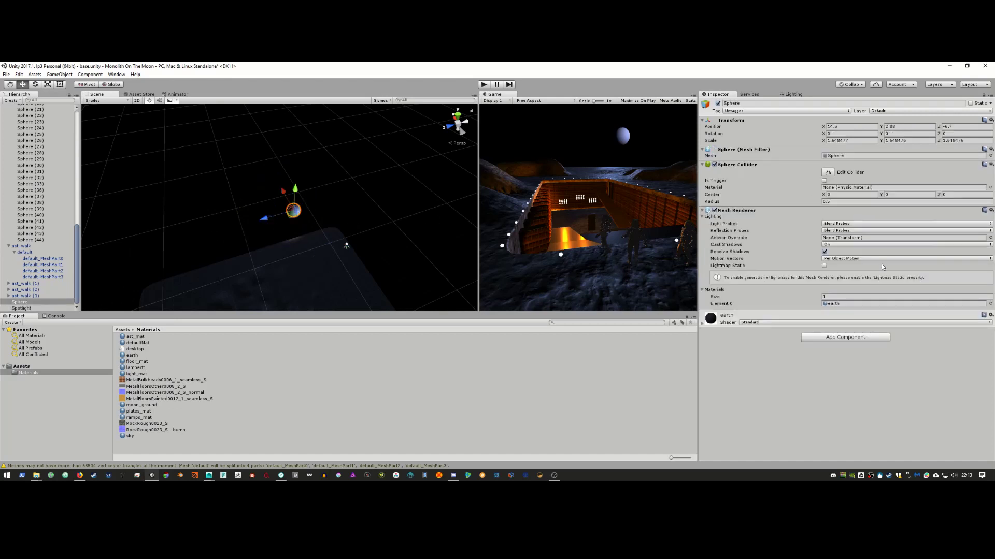
click(703, 324)
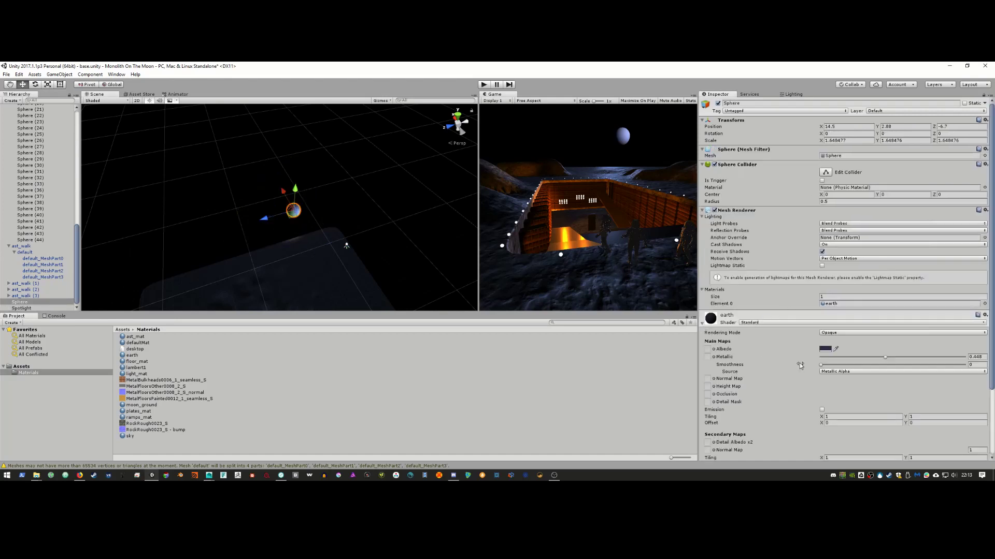
click(824, 349)
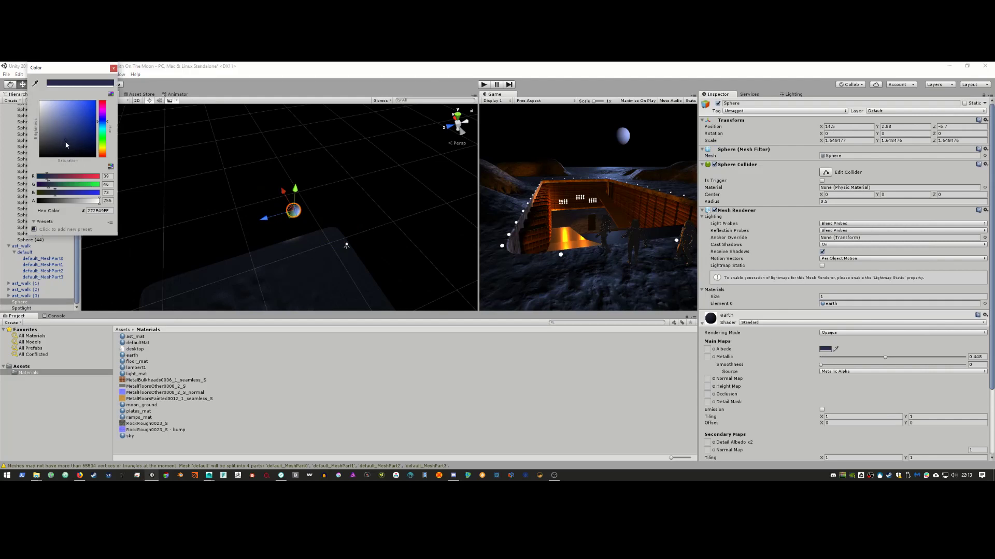
drag(62, 143, 59, 144)
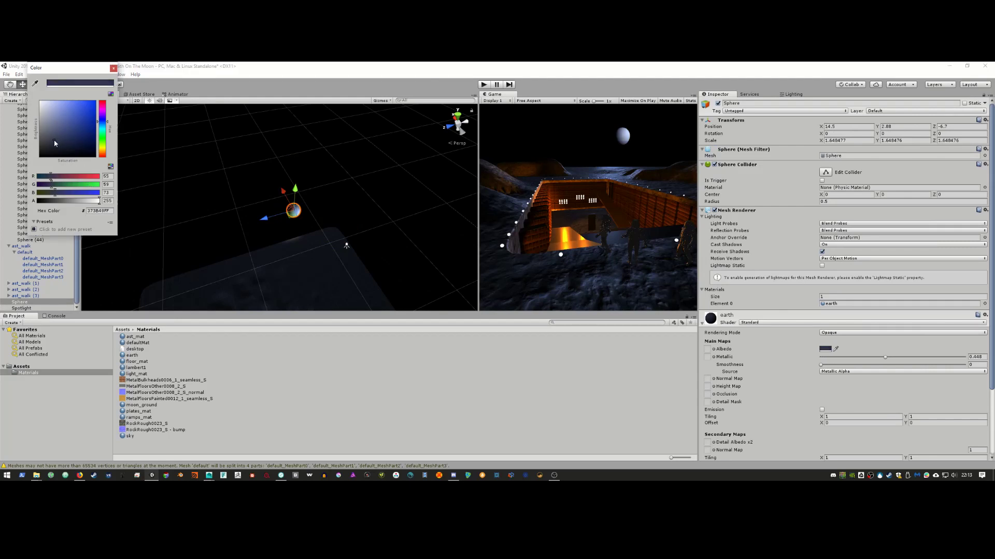
click(114, 68)
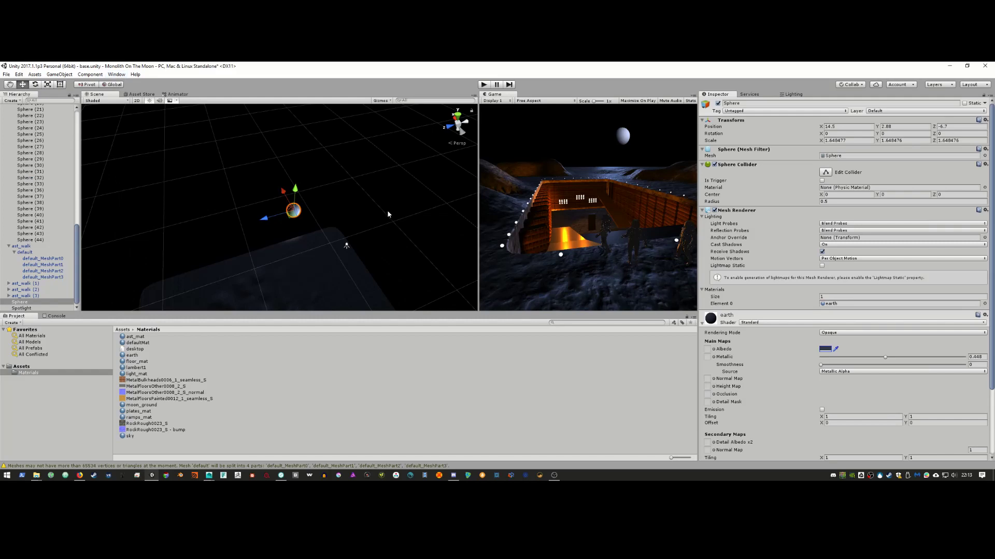
Step: Widen the Game view and make the Scene and Game views taller, checking the reference video
key(alt+Tab)
key(alt+Tab)
key(alt+Tab)
key(alt+Tab)
key(alt+Tab)
drag(479, 228, 213, 229)
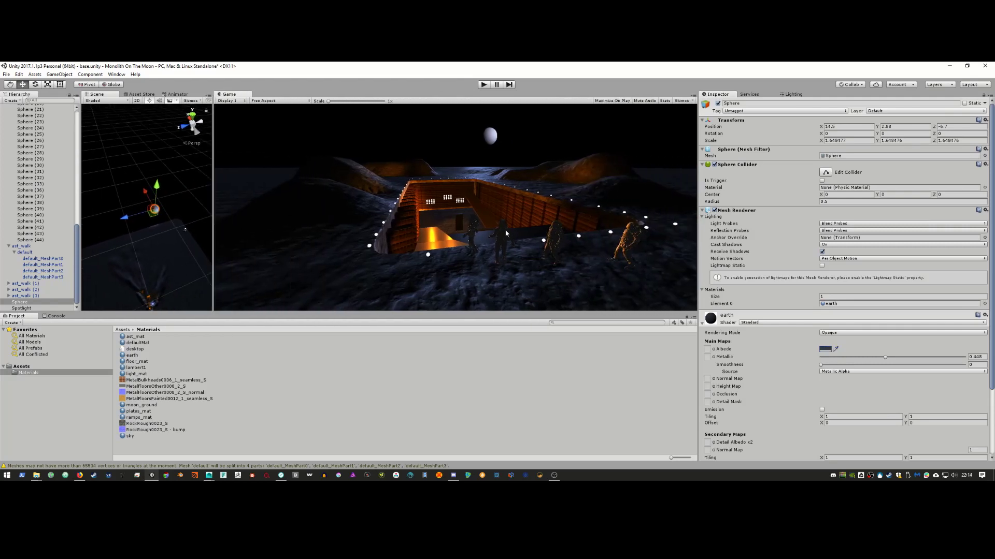
key(alt+Tab)
key(alt+Tab)
key(alt+Tab)
key(alt+Tab)
key(alt+Tab)
key(alt+Tab)
drag(497, 311, 498, 370)
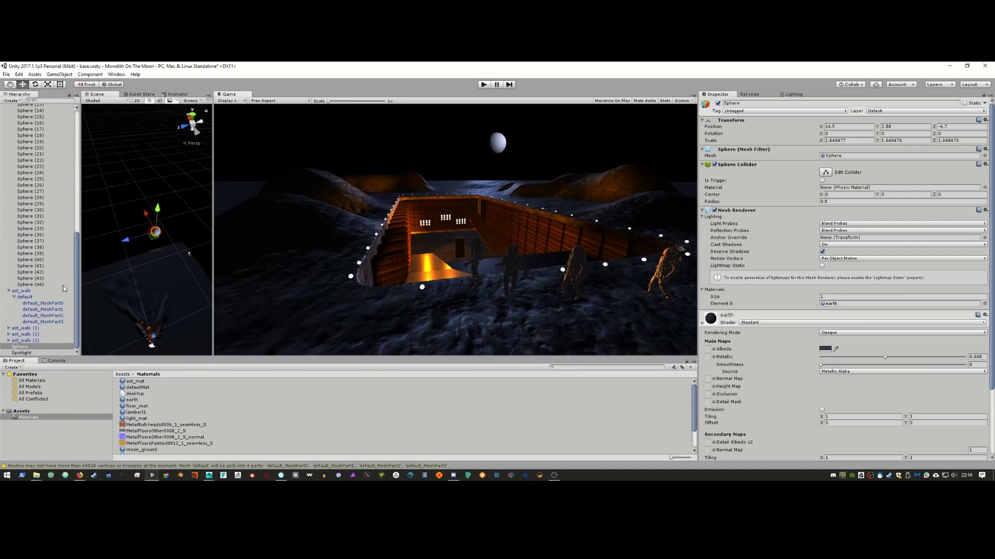
drag(75, 276, 79, 152)
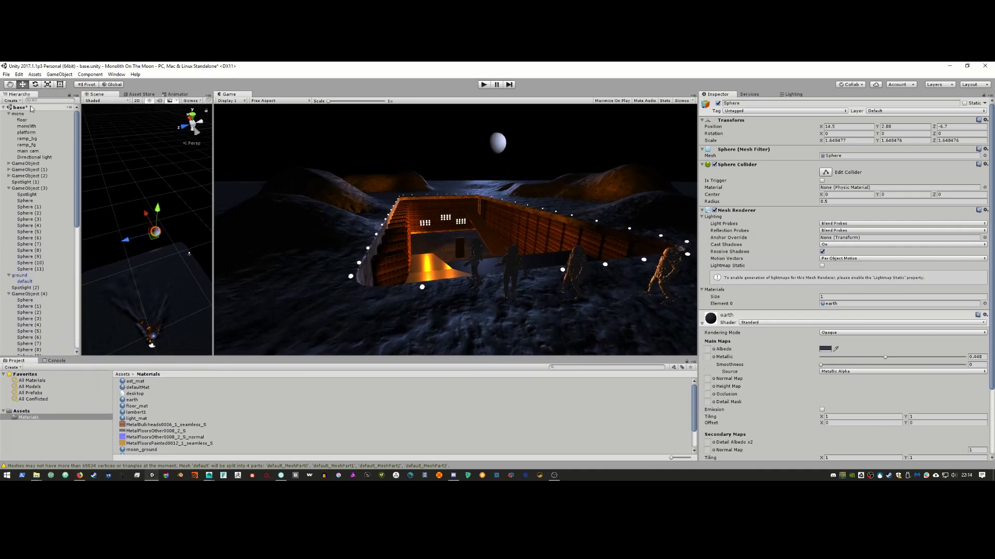
Step: Collapse the mono, GameObject (3) and GameObject (4) groups, widen the Scene view, and show the Asset Store
click(8, 114)
click(8, 144)
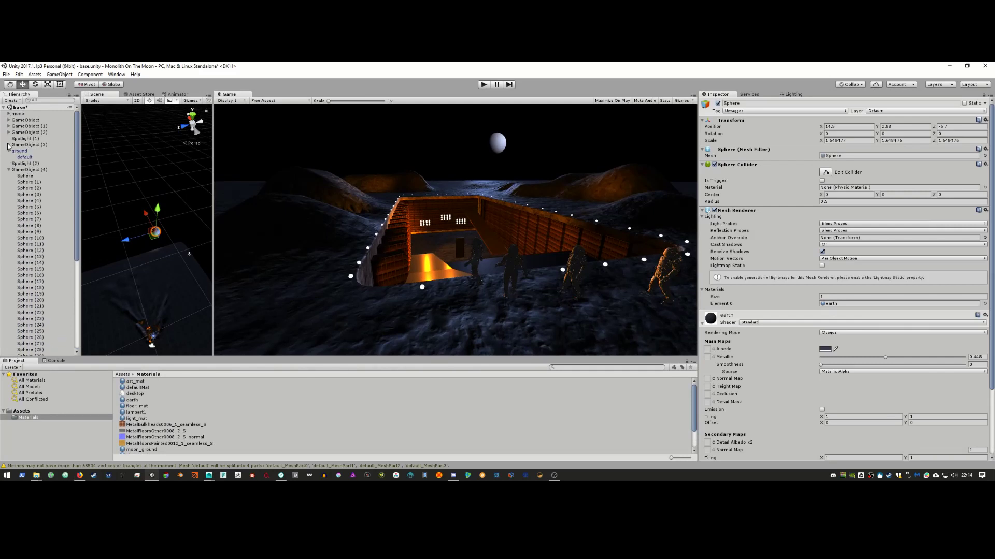
click(9, 176)
click(8, 170)
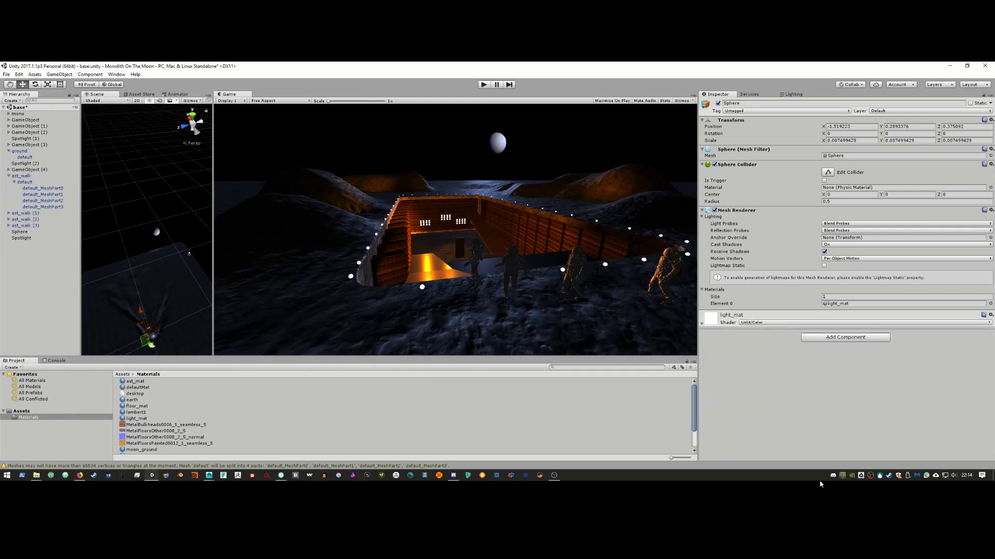
click(870, 476)
click(879, 457)
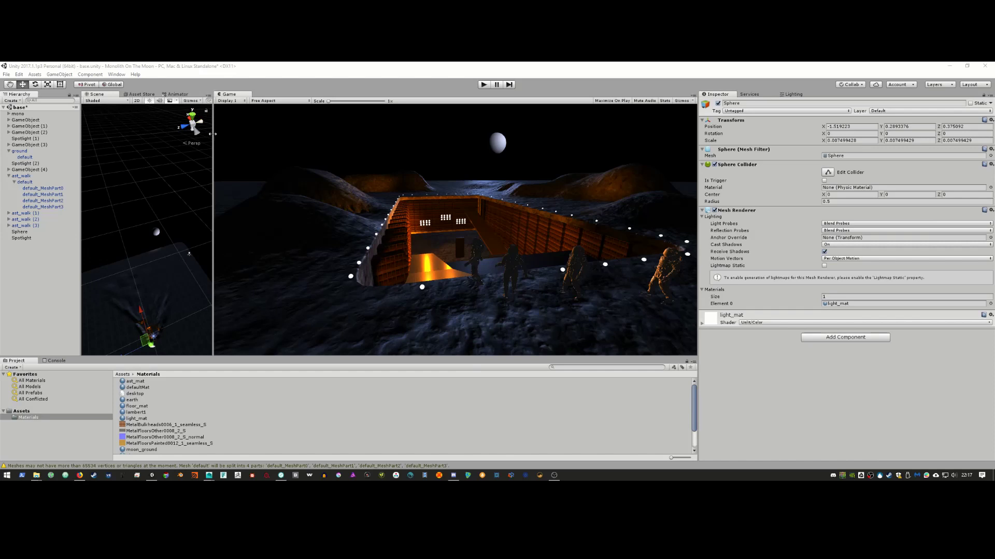
drag(212, 134, 332, 143)
click(137, 95)
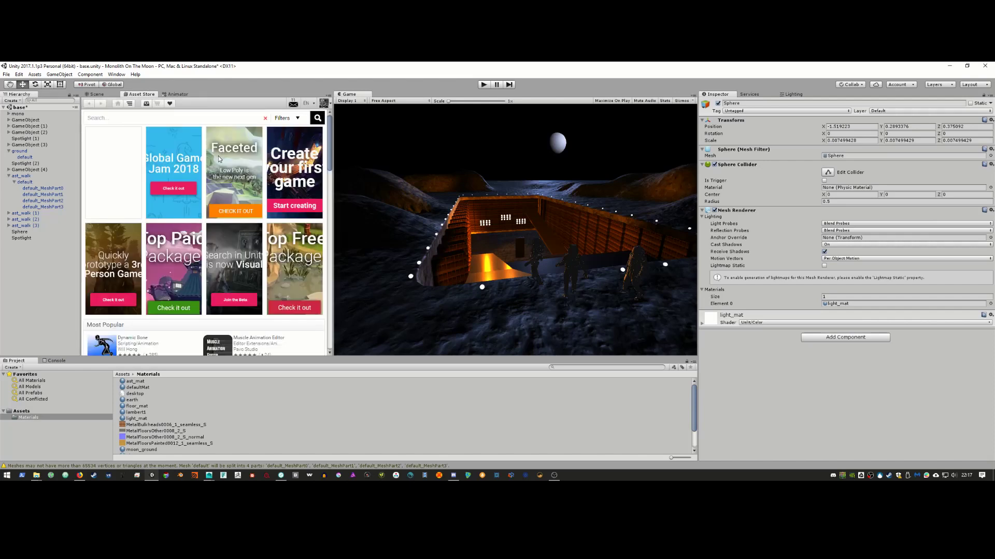
Step: Search the Asset Store for 'post processing stack'
click(146, 118)
text(post)
key(Return)
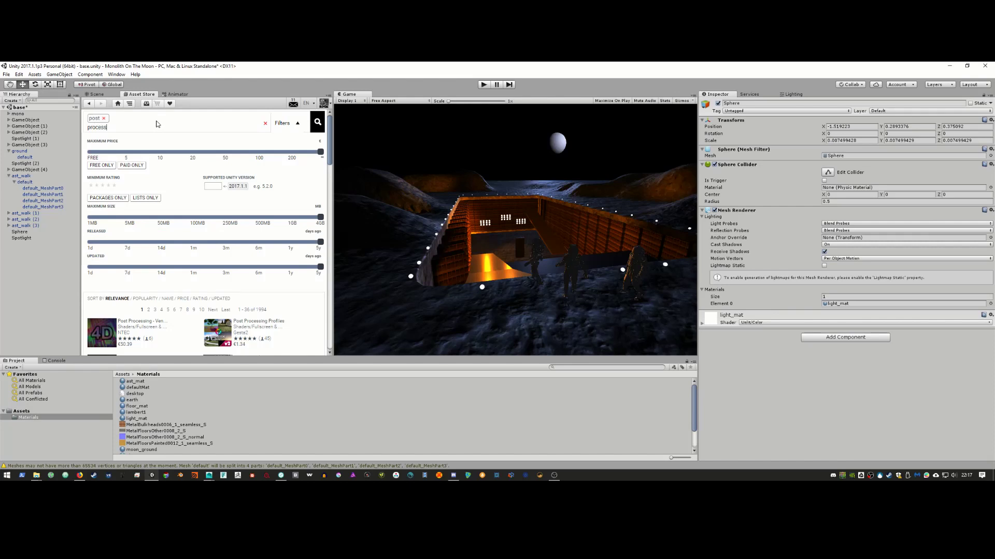
text(processing)
key(Return)
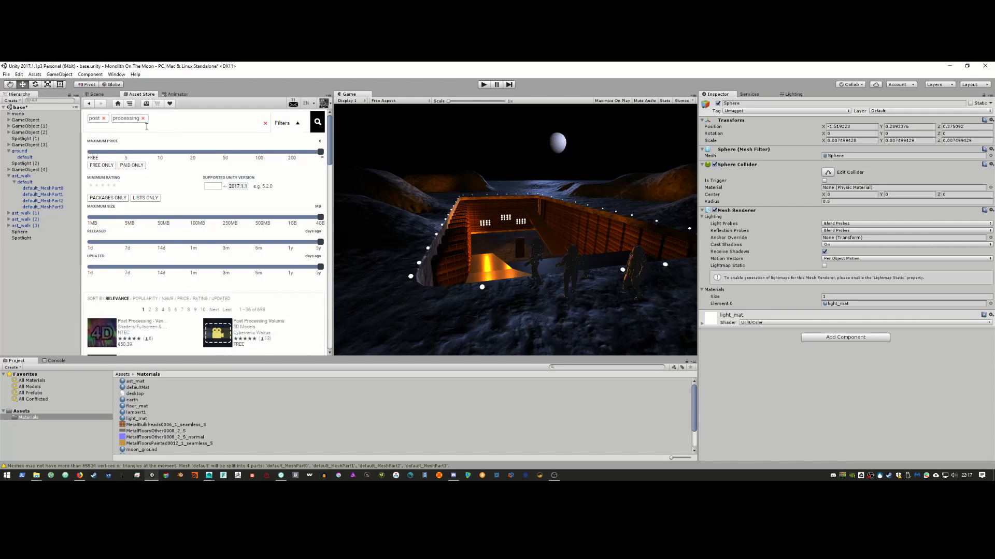
text(stack)
key(Return)
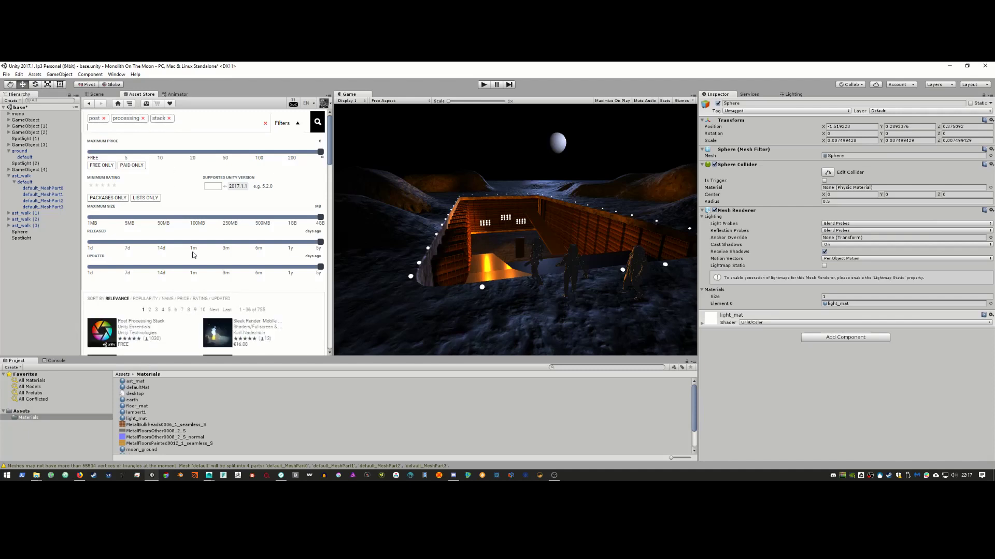
Step: Import all files of the Post Processing Stack package
click(130, 322)
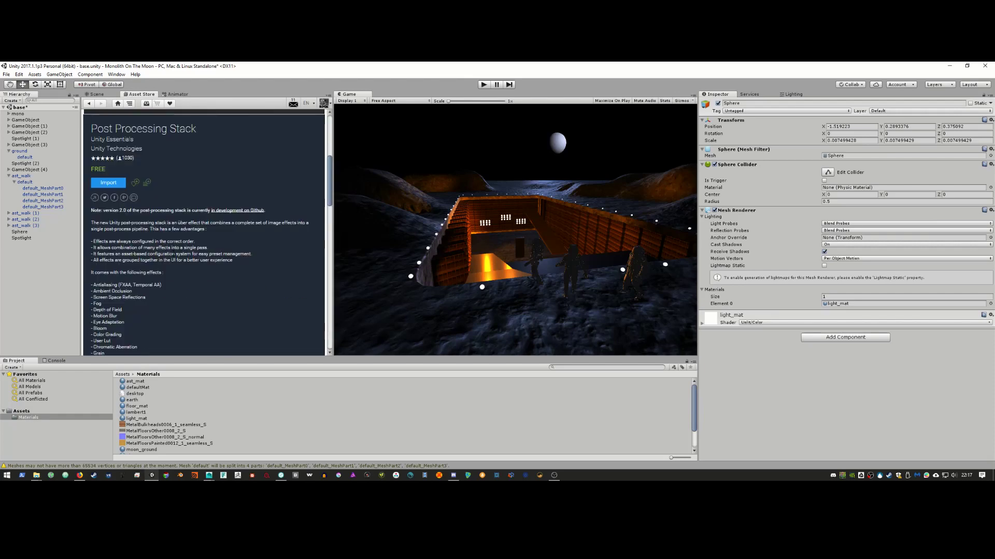
click(101, 181)
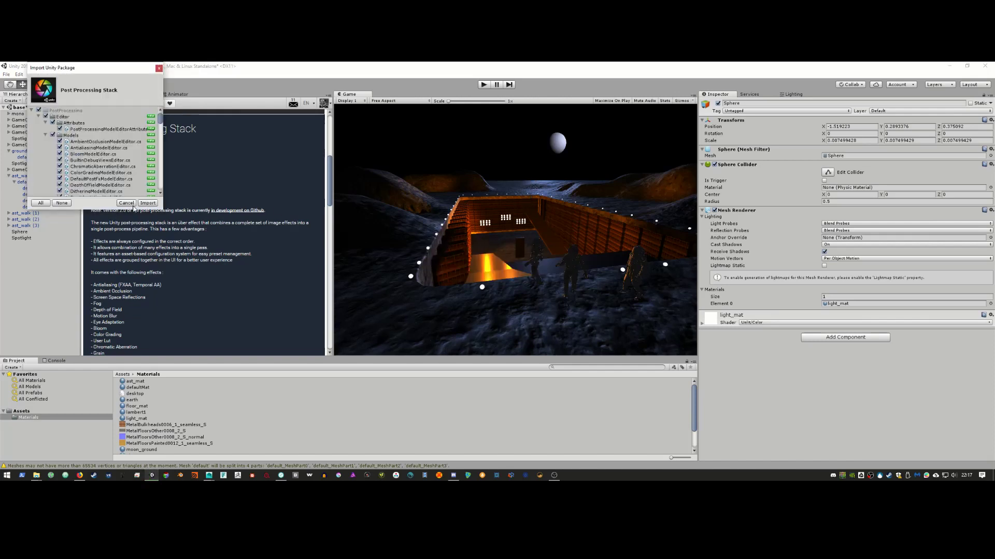
click(147, 203)
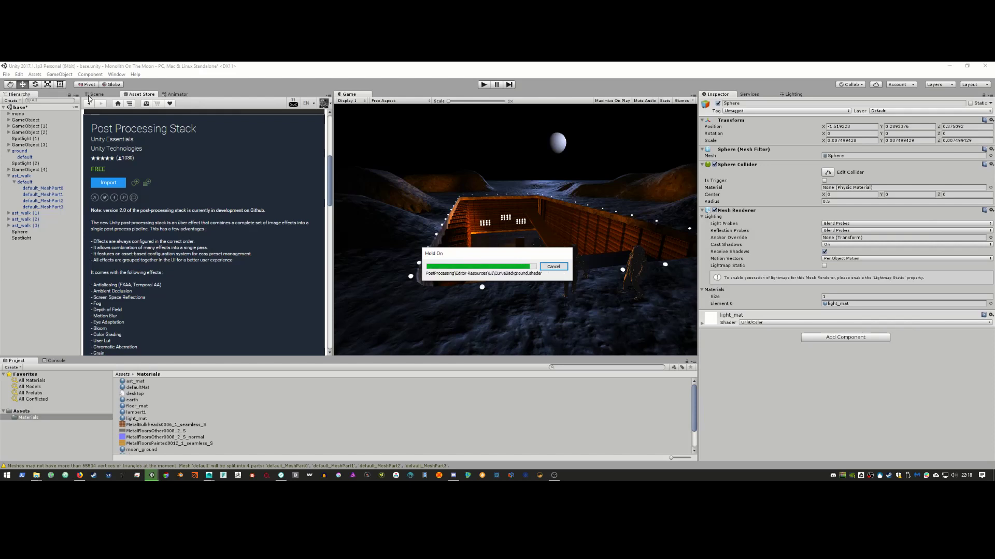
Step: Pause the cloud backup syncing from its sync panel
click(937, 475)
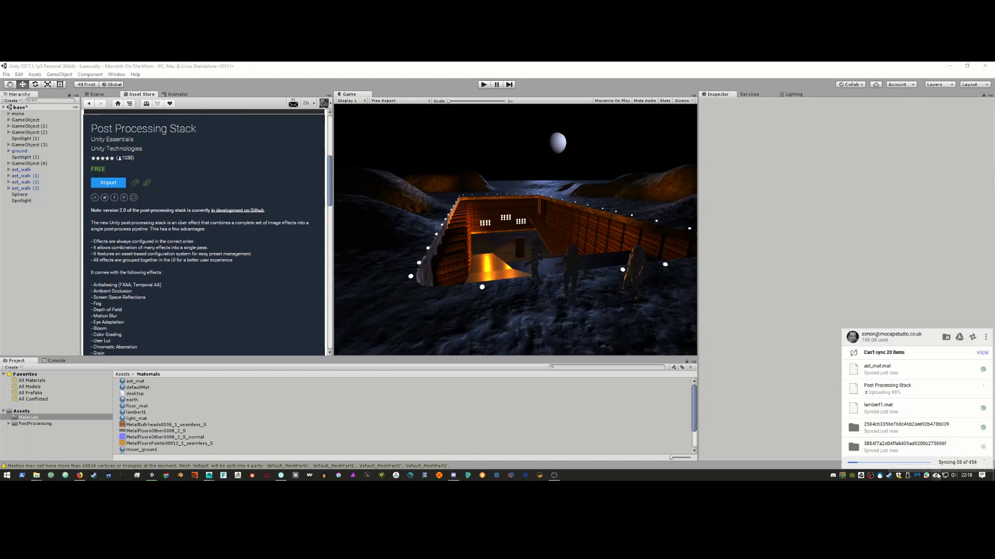
click(986, 338)
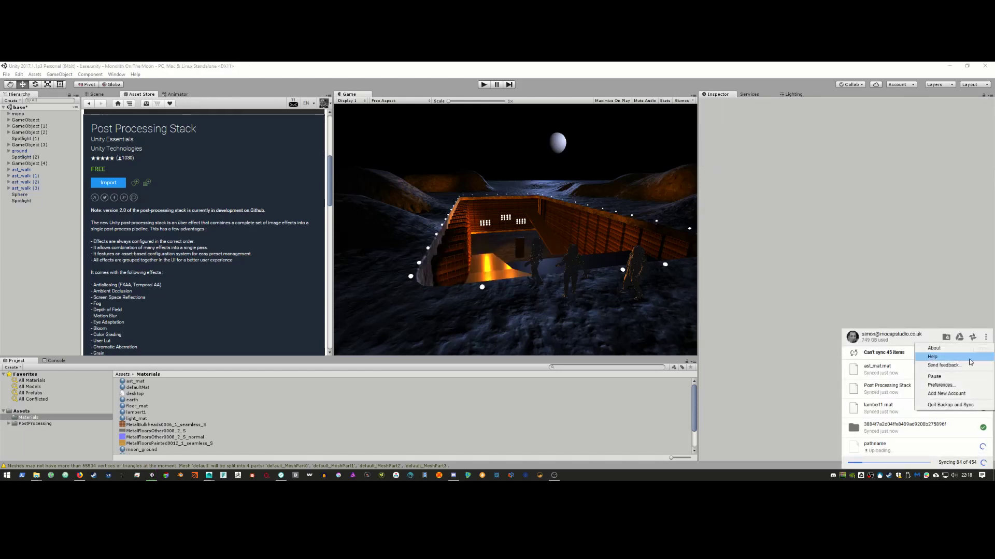
click(965, 376)
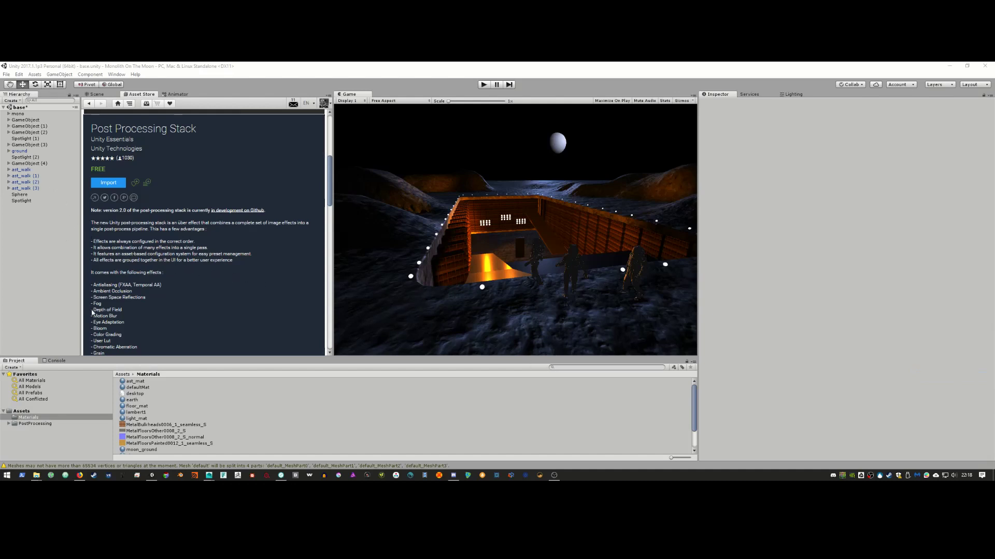
Step: Move main cam out of the mono group to the scene root
click(43, 424)
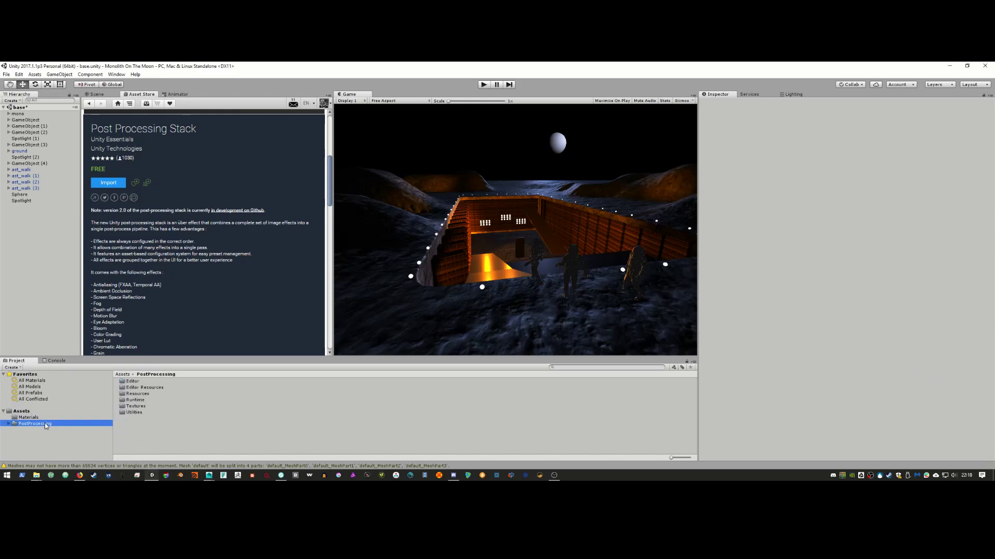
click(8, 423)
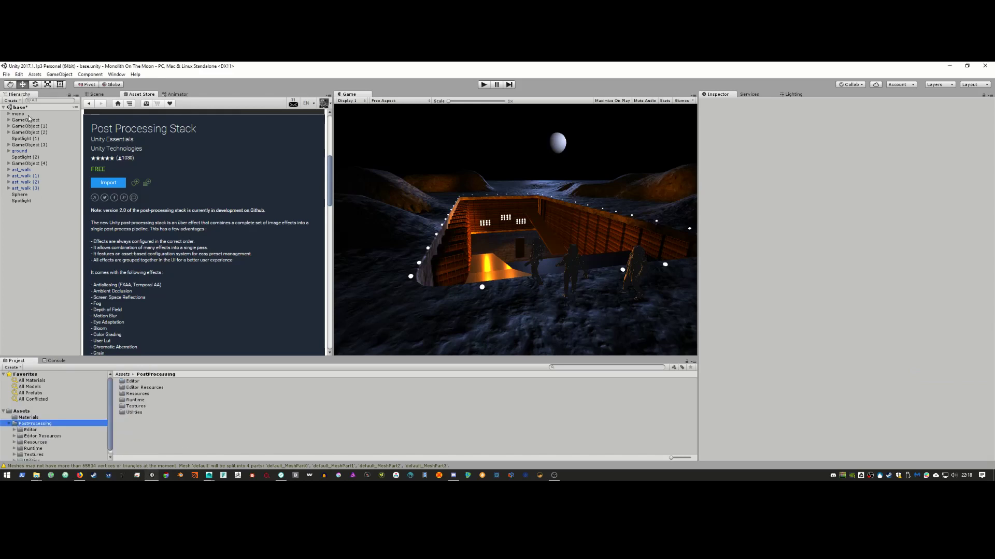
click(8, 113)
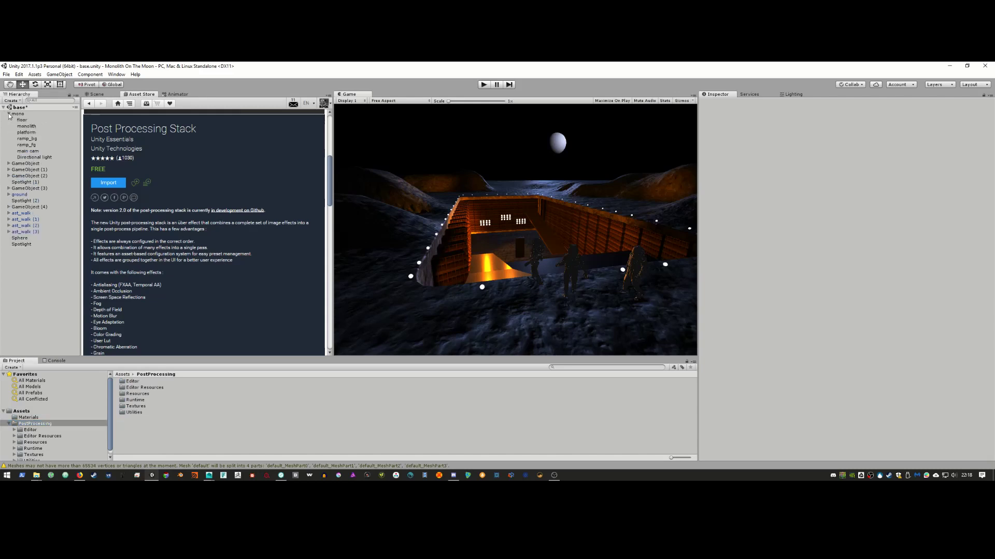
drag(25, 151, 28, 112)
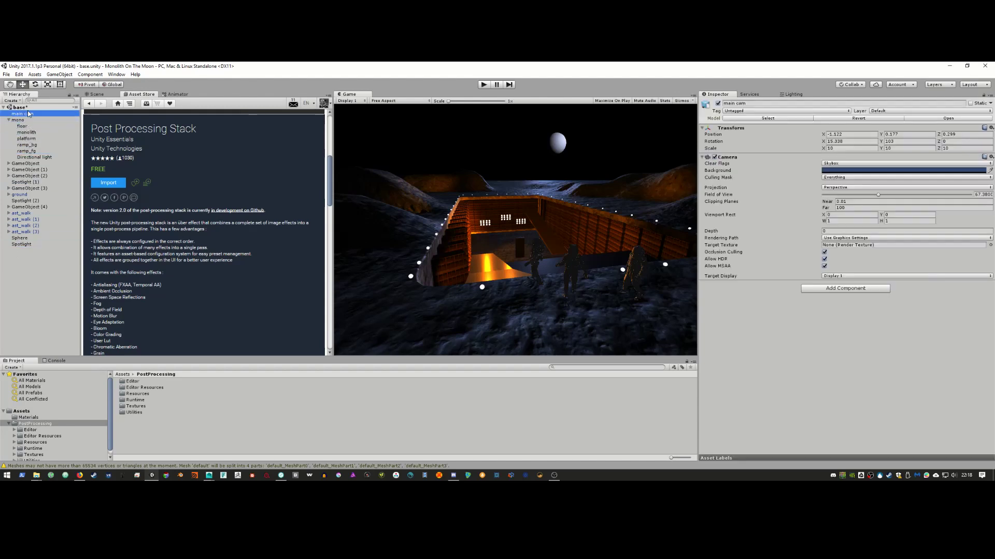
click(10, 121)
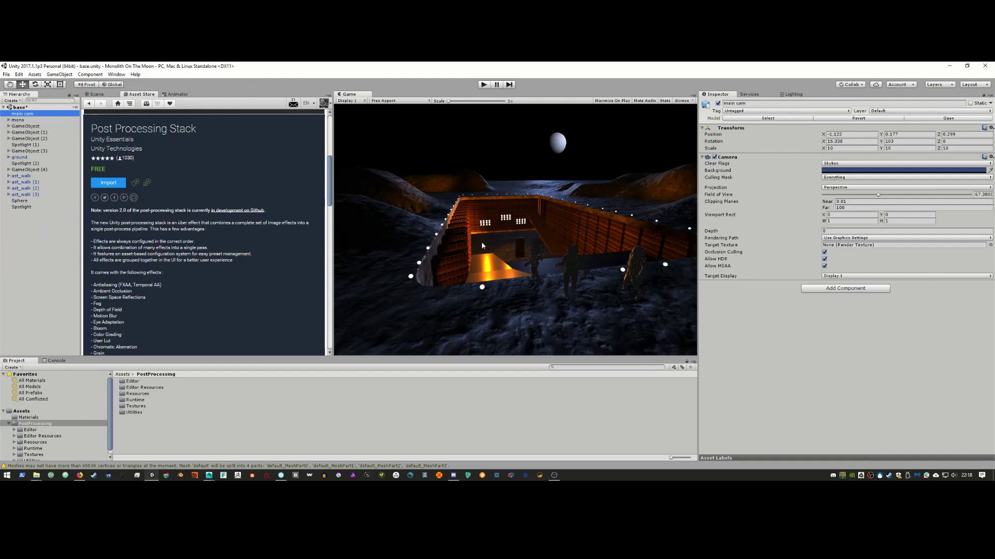
Step: Add a Post-Processing Behaviour component to main cam, leaving its profile empty
click(853, 289)
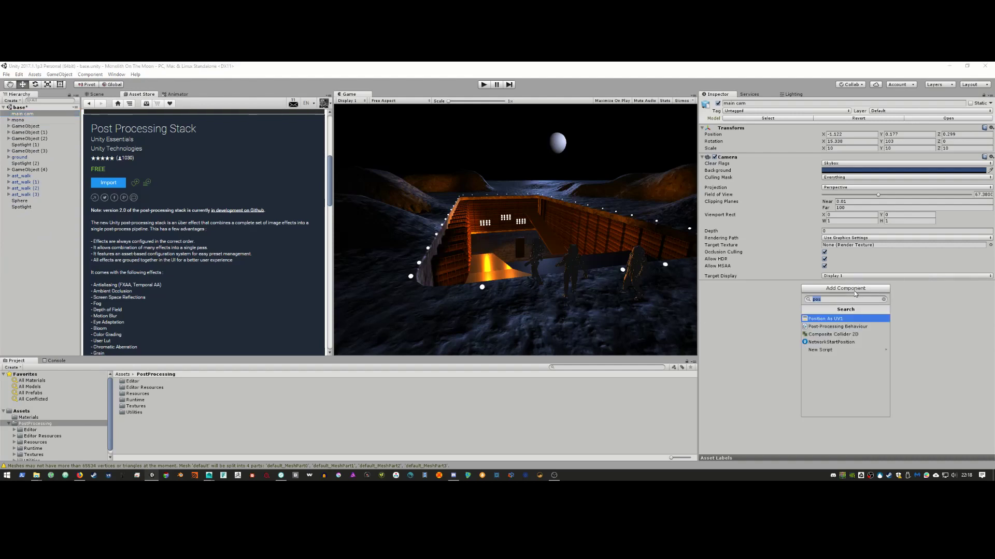
click(849, 329)
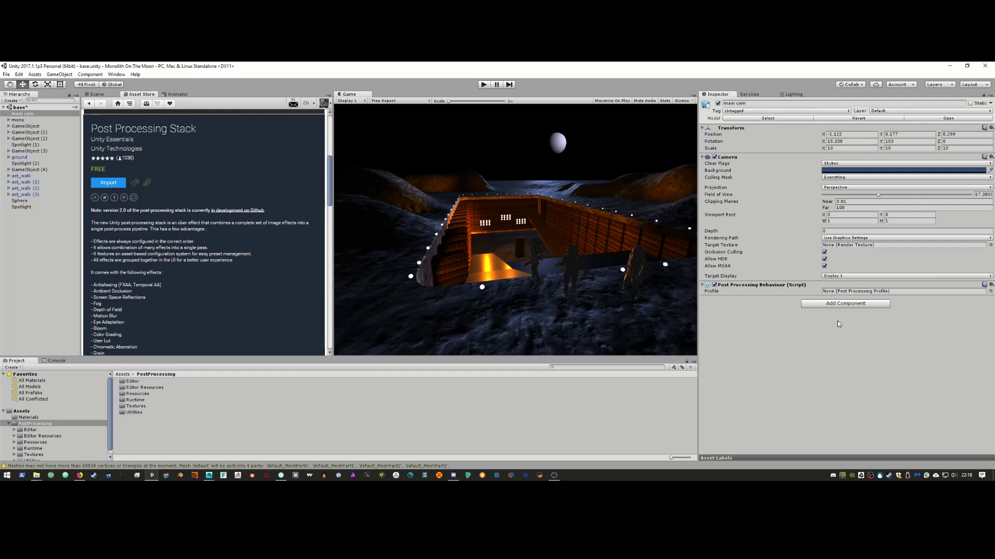
click(990, 292)
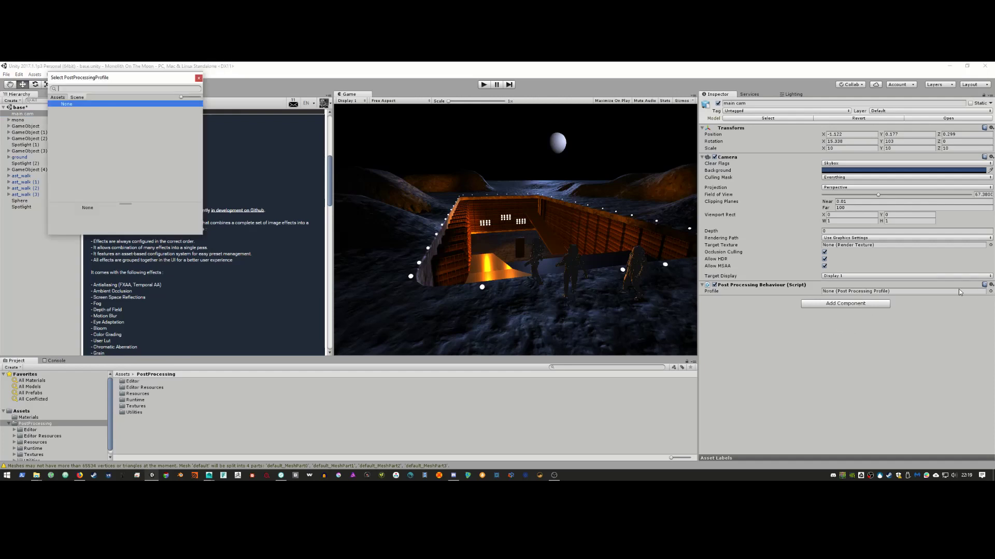
click(197, 79)
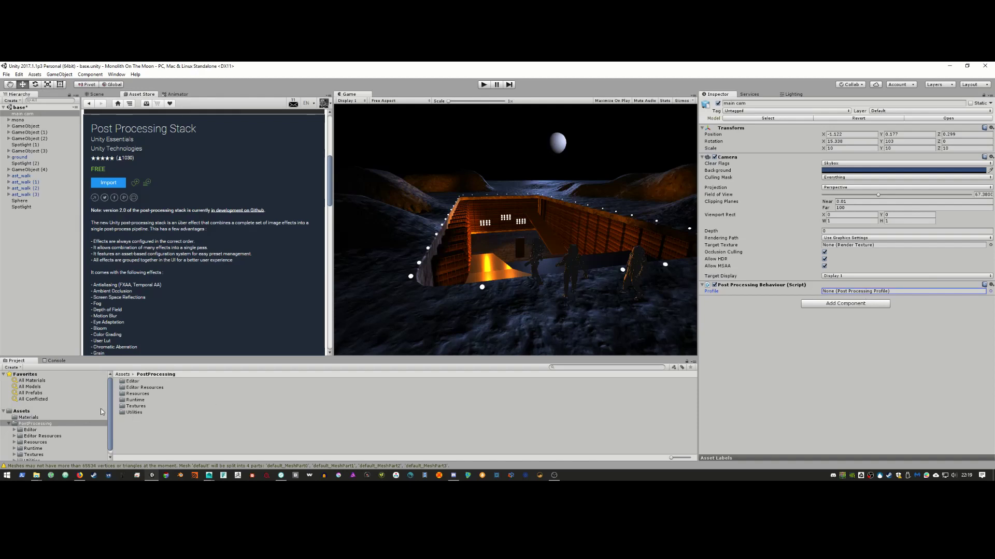
Step: Browse the PostProcessing Editor, Resources and Runtime folders and try attaching PostProcessingBehaviour to main cam
click(7, 424)
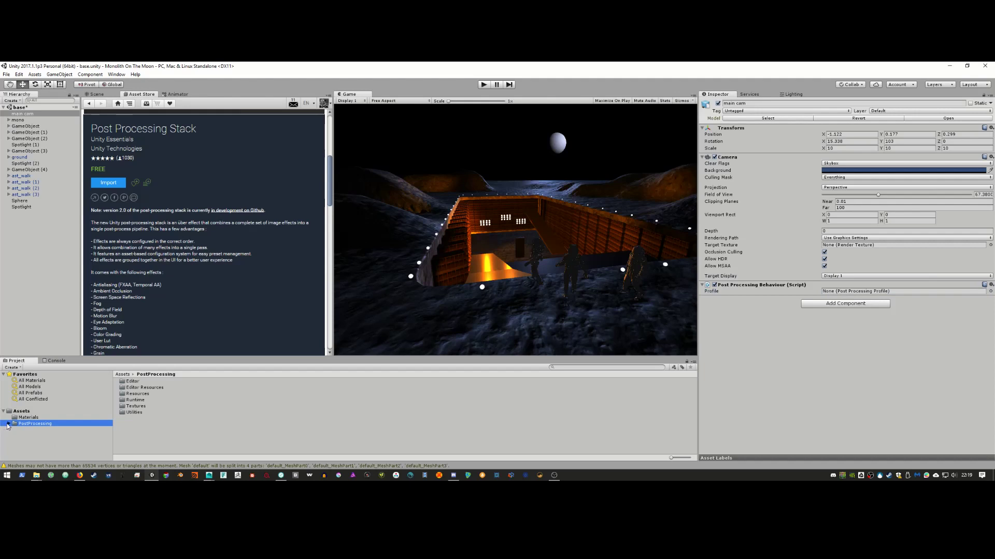
click(7, 424)
click(38, 426)
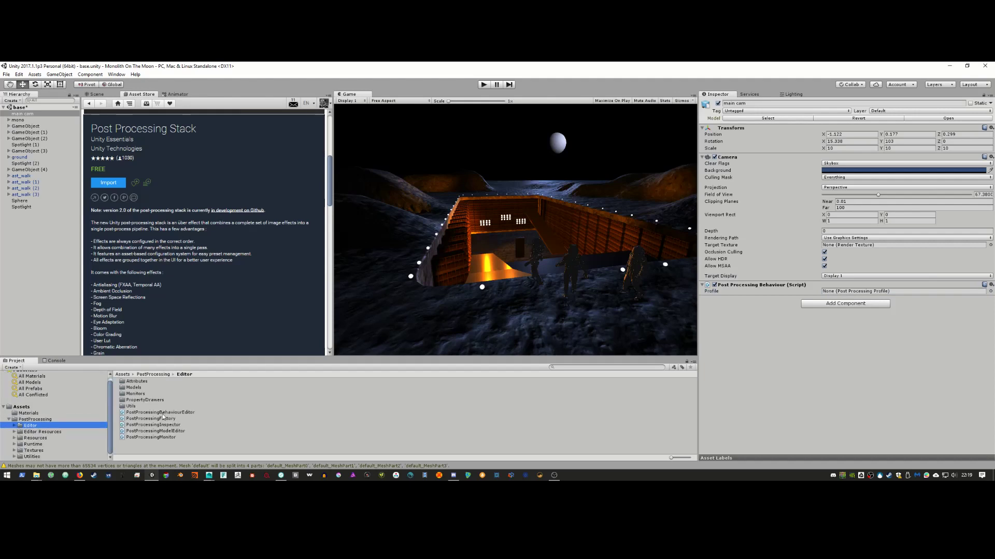
click(180, 412)
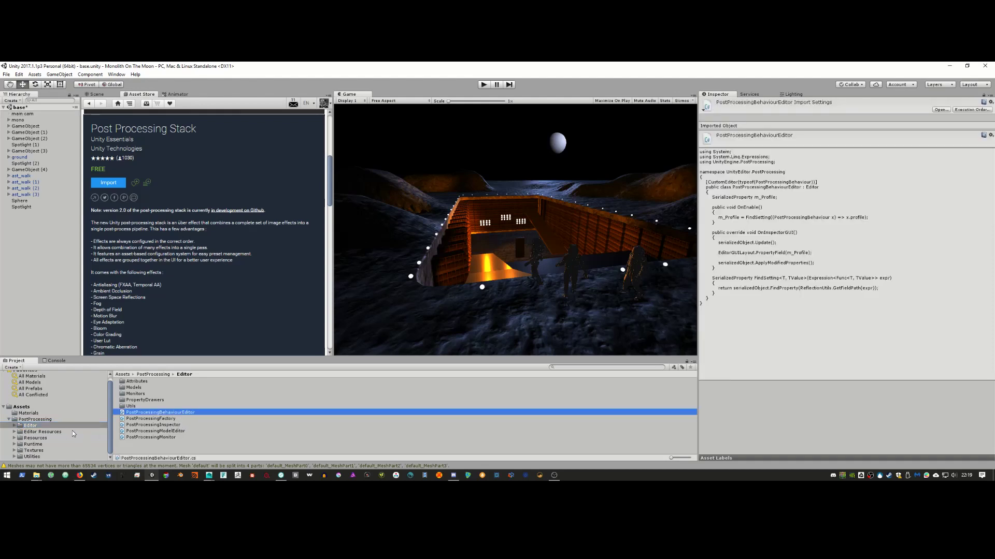
click(57, 432)
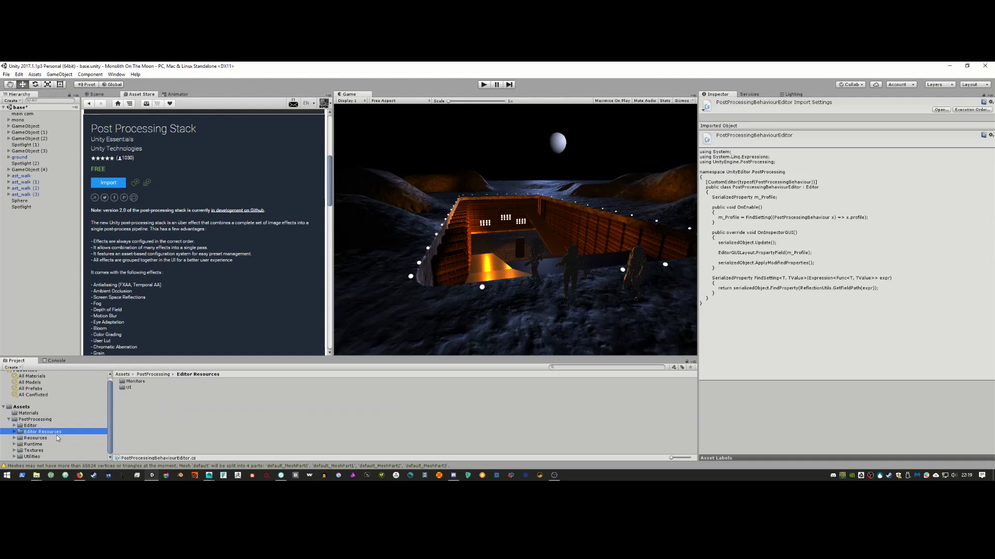
click(56, 438)
click(57, 444)
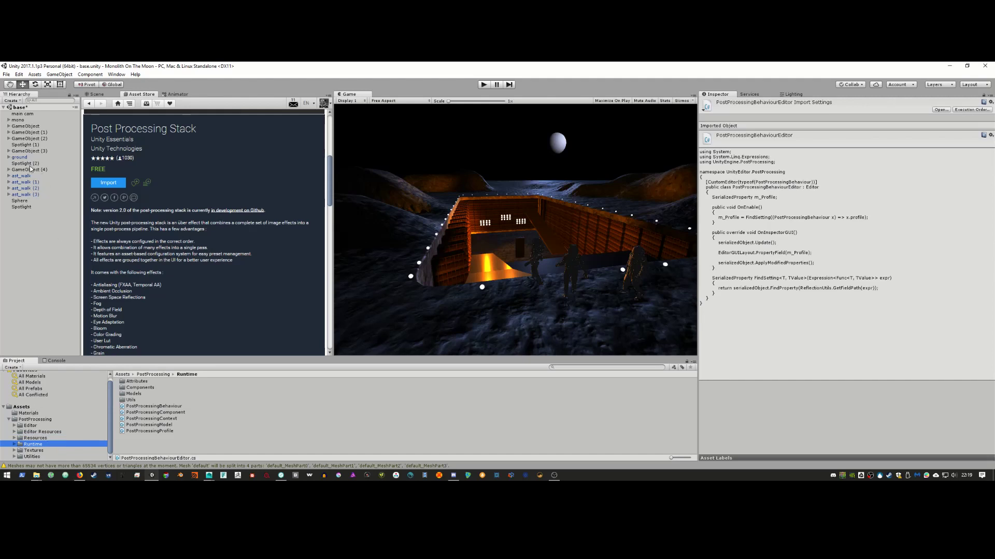
click(22, 115)
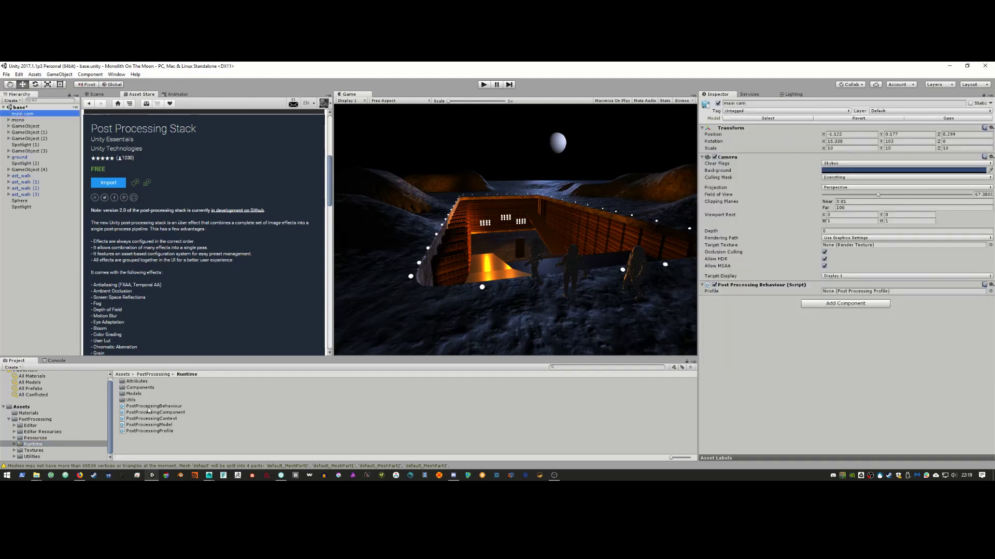
drag(150, 407, 818, 300)
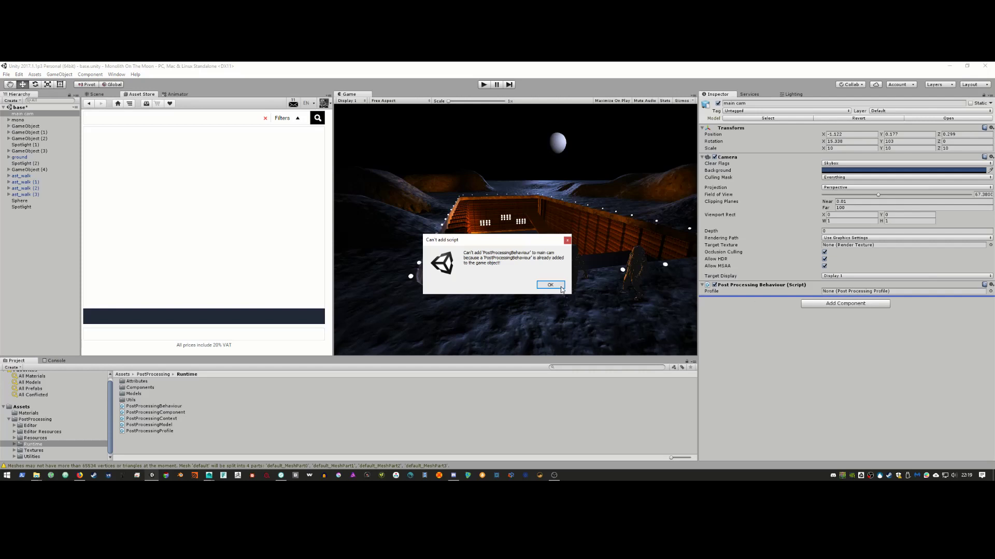
click(559, 286)
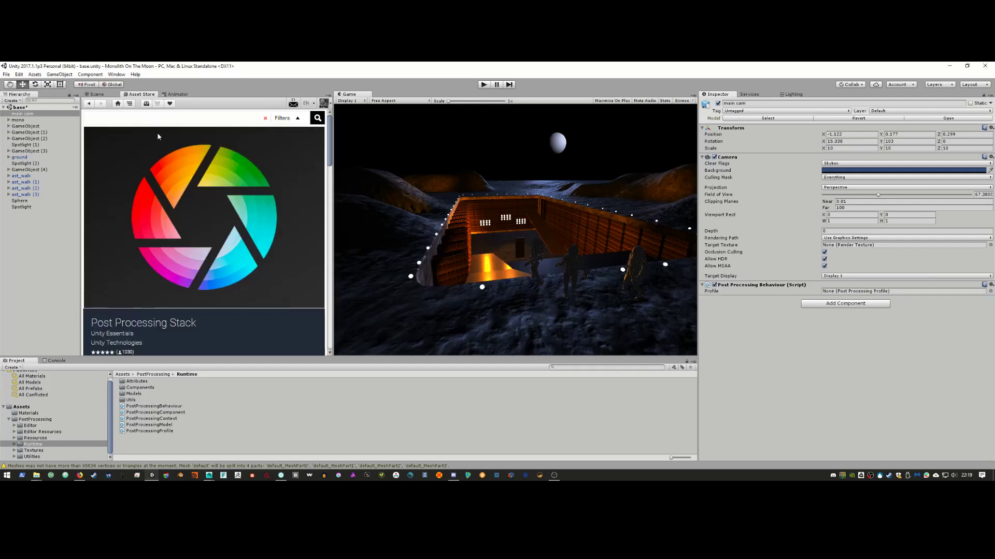
Step: Open the Runtime PostProcessingBehaviour script for editing in Visual Studio
click(100, 95)
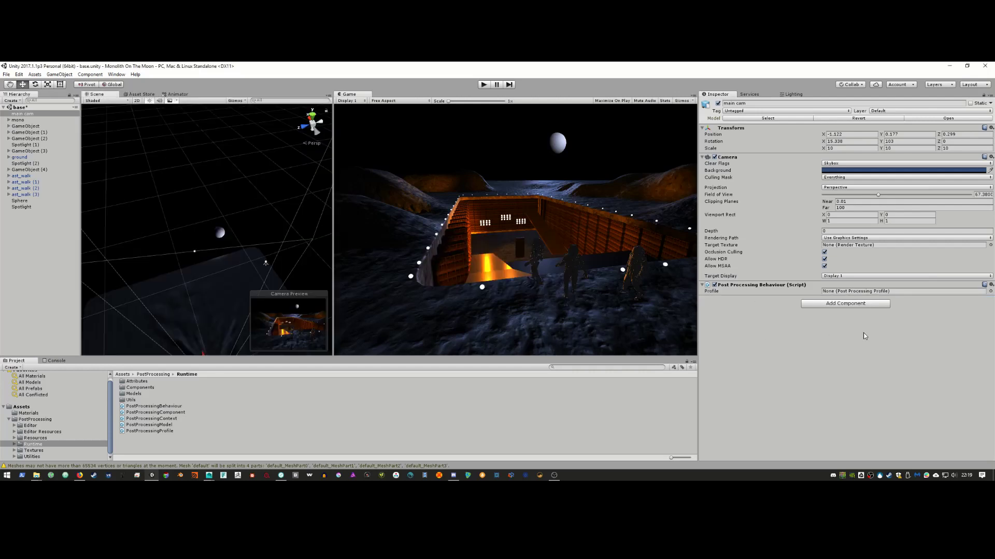
click(716, 294)
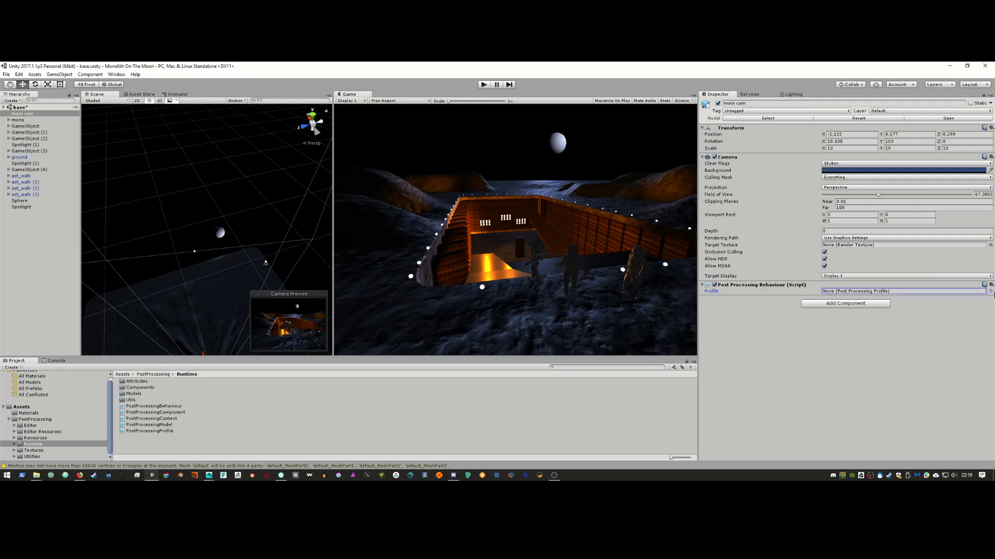
click(990, 291)
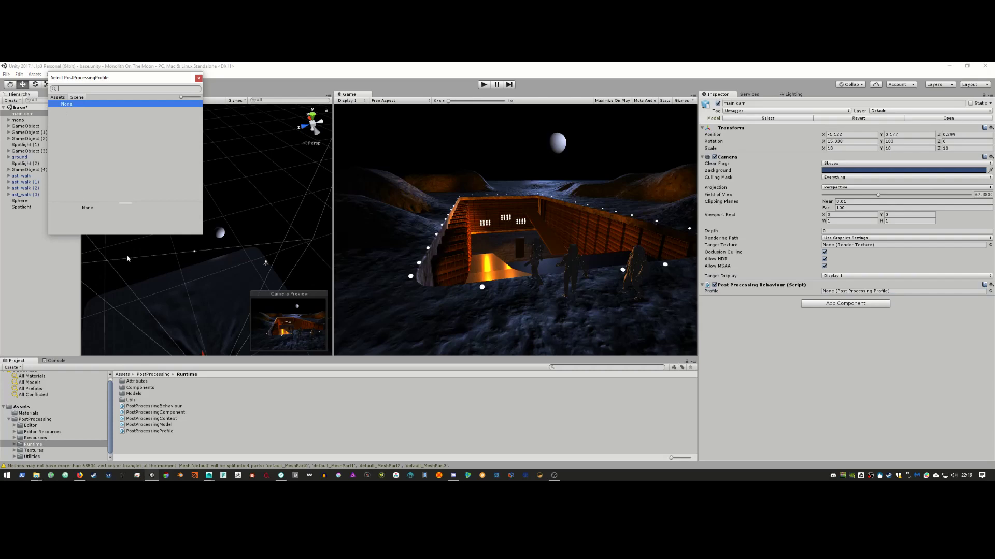
click(149, 407)
double_click(150, 408)
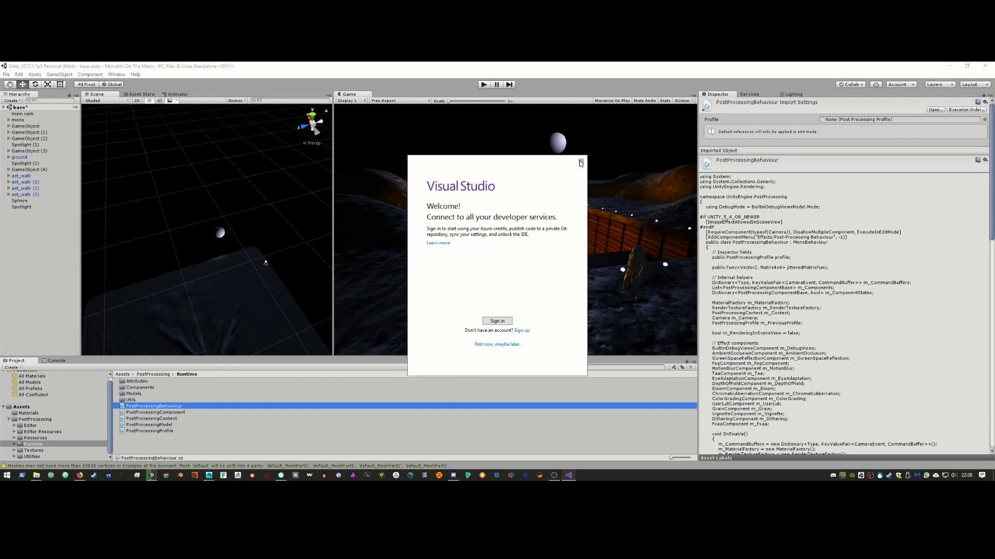
Step: Quit Visual Studio from its welcome window, answer the network prompt, and cancel Unity reopening it
click(581, 162)
click(551, 299)
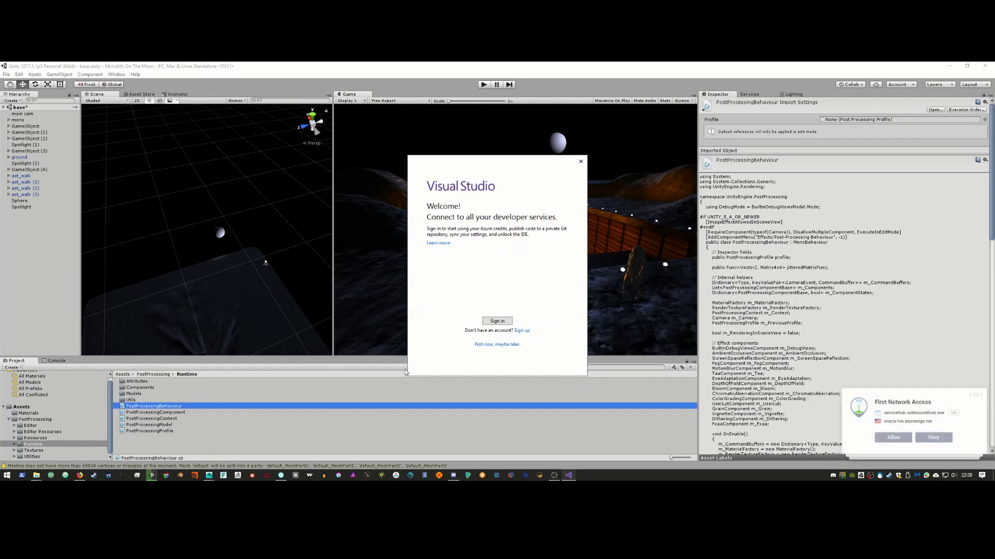
click(581, 162)
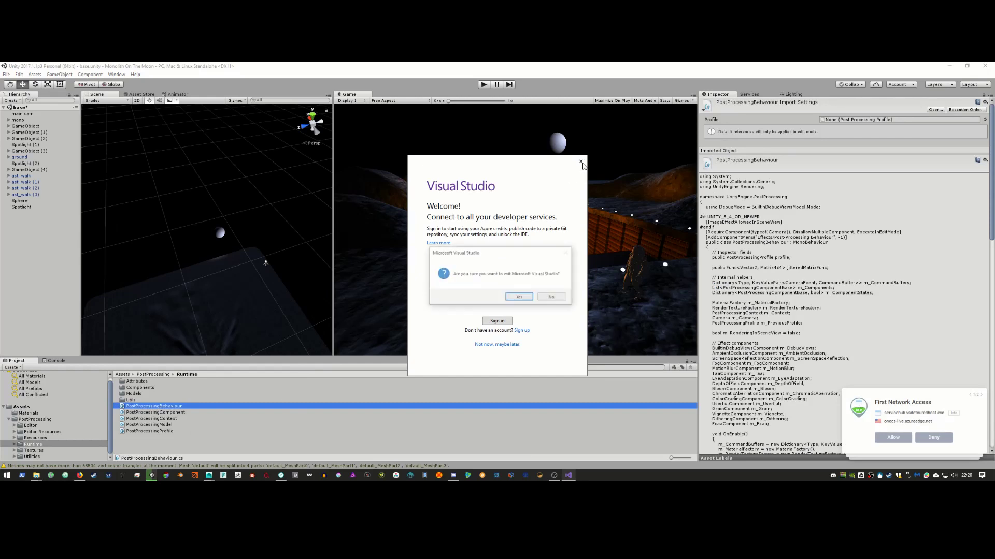
click(518, 296)
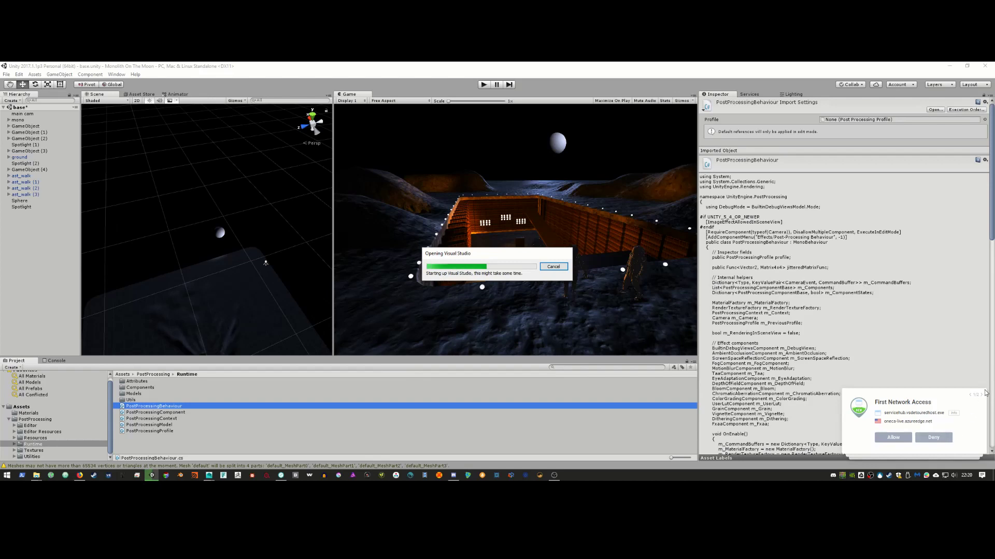
click(945, 444)
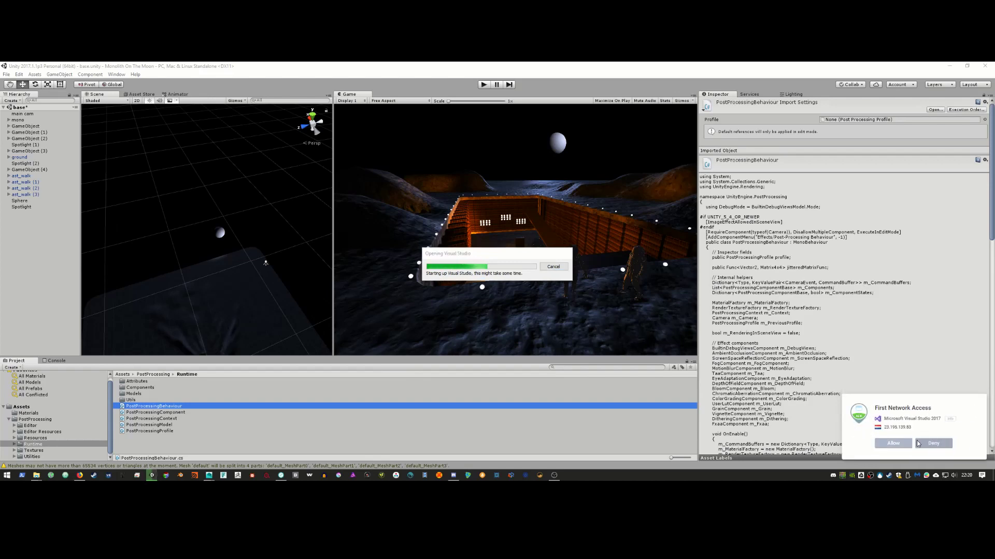
click(893, 438)
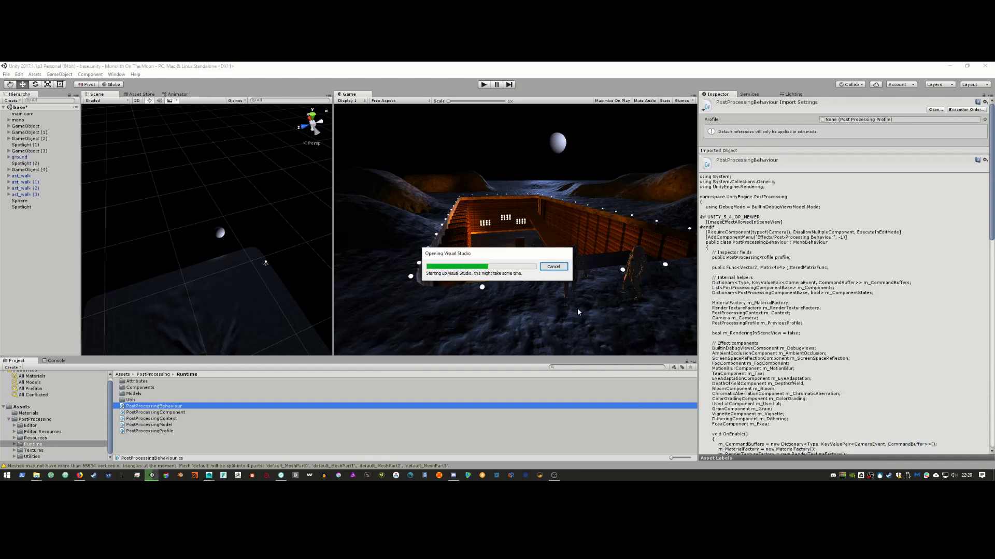
click(553, 267)
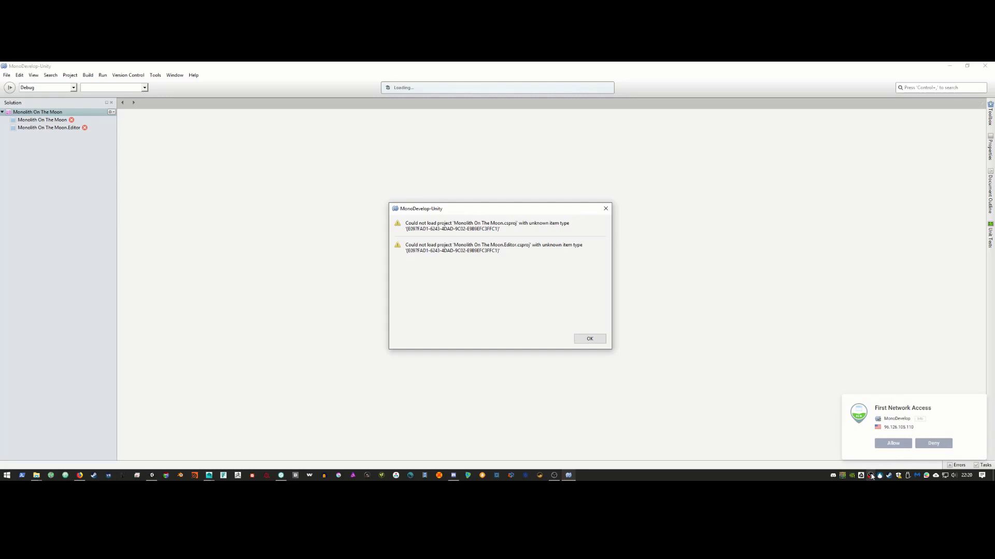
Step: Right-click at the bottom-right of the screen to start leaving MonoDevelop for Unity
right_click(871, 476)
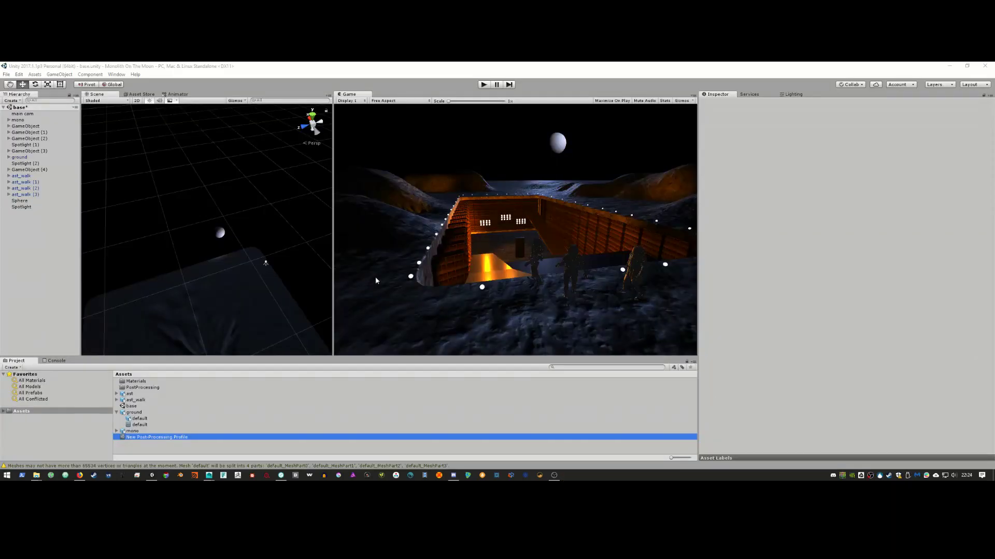
Step: Delete the New Post-Processing Profile asset
click(159, 431)
click(157, 439)
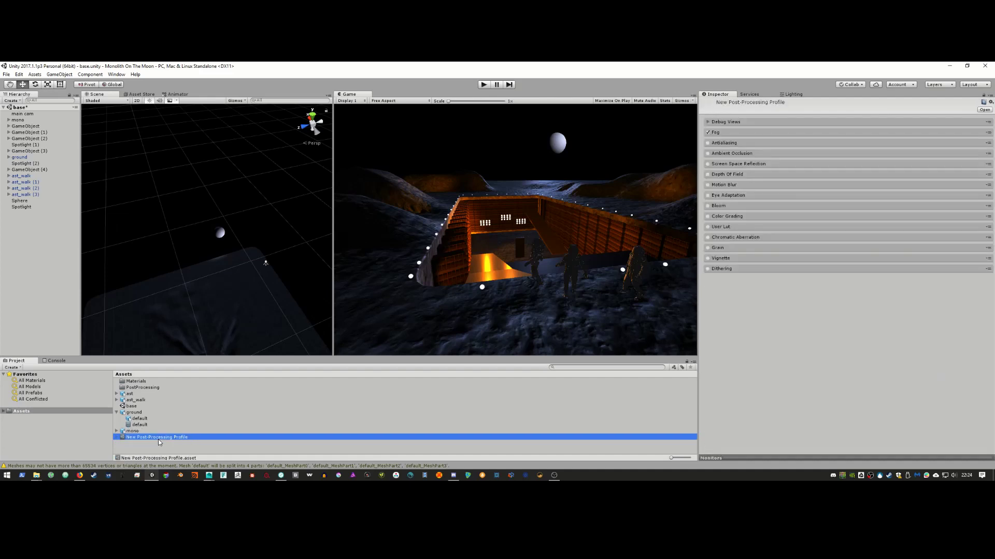
key(Delete)
click(519, 285)
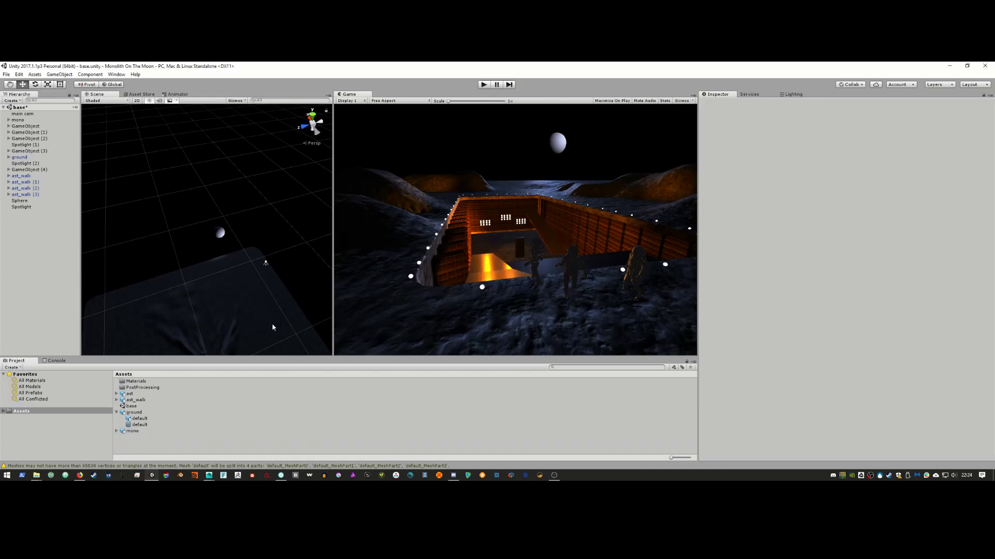
Step: Create a new Post-Processing Profile in Assets and name it ppp1
right_click(54, 409)
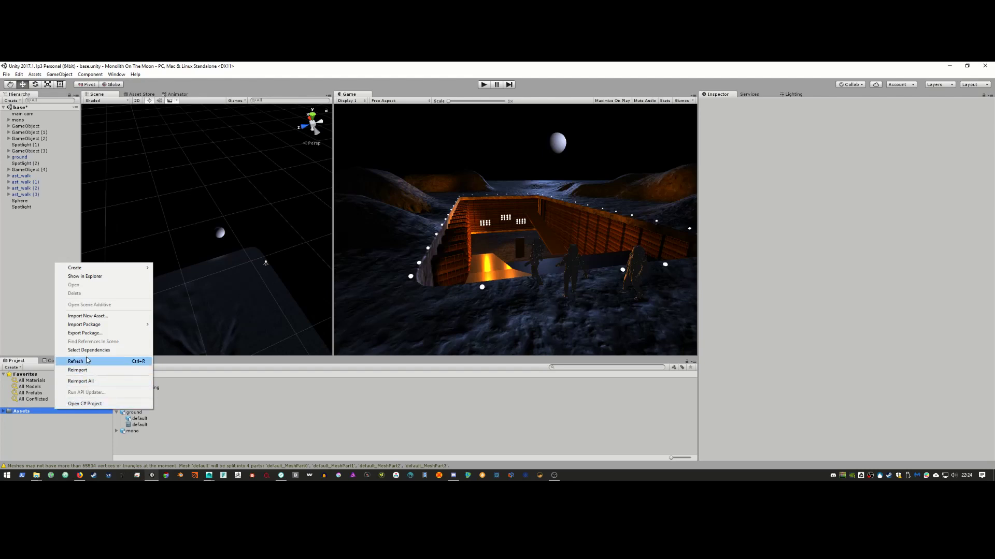
mouse_move(128, 270)
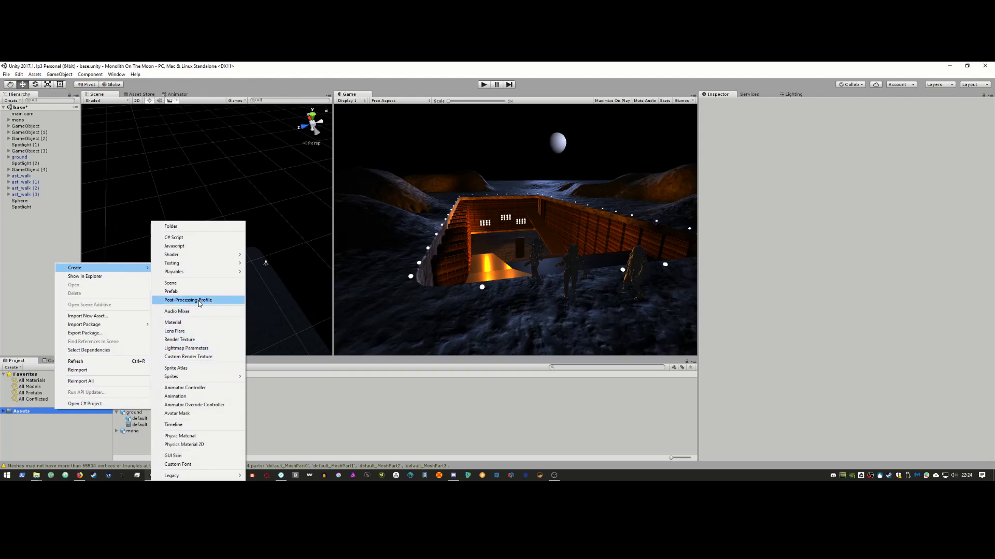
click(199, 301)
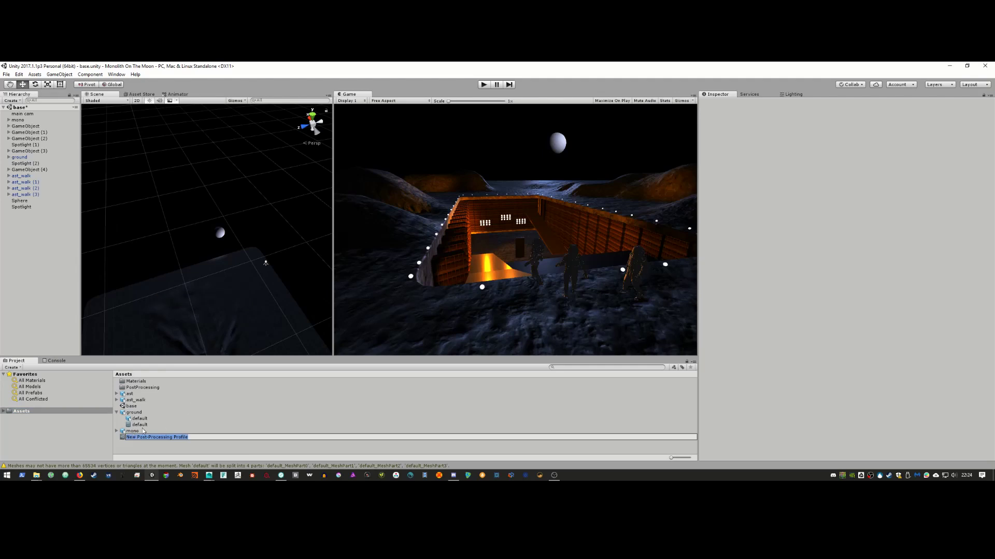
text(ppp1)
key(Return)
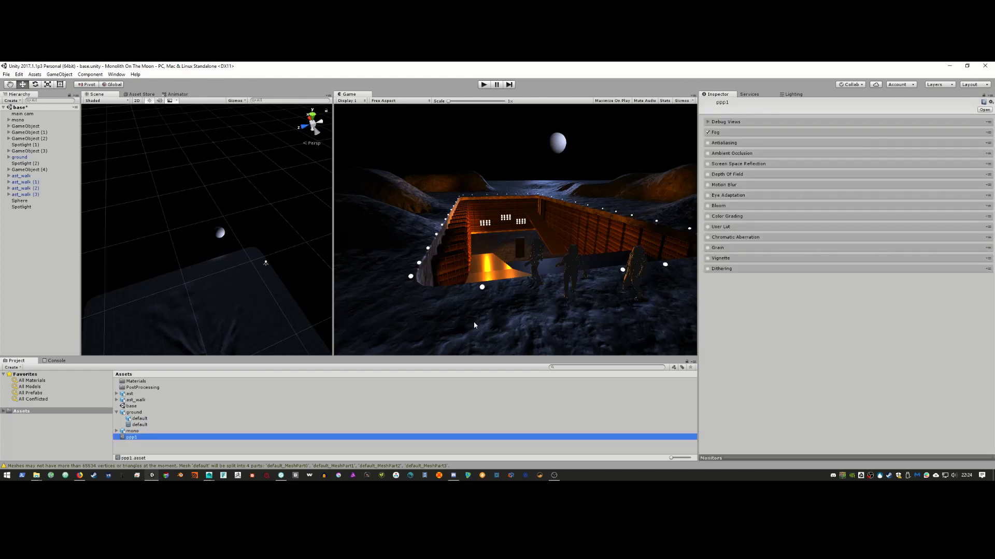
Step: Assign ppp1 to main cam's Post Processing Behaviour profile, show ppp1's settings and widen the Game view
click(37, 114)
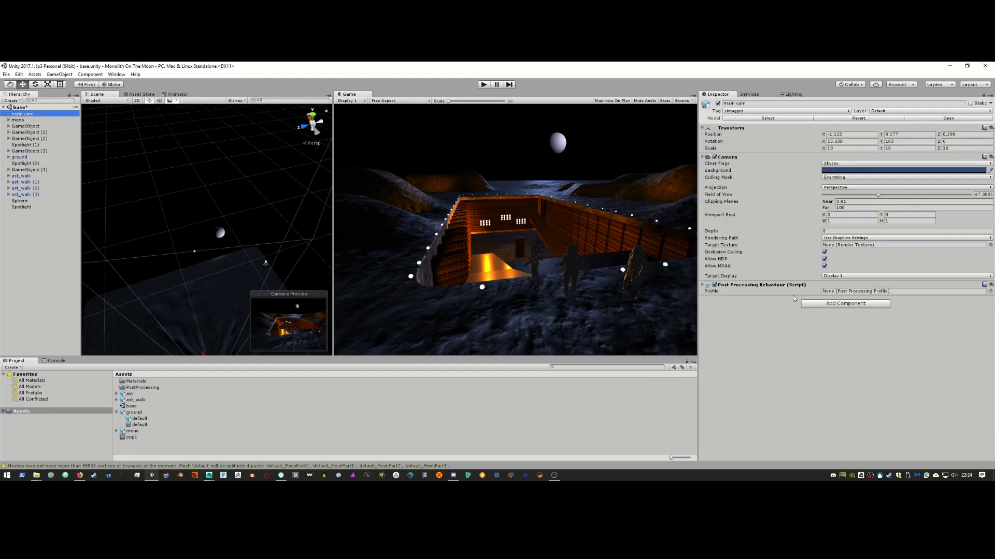
drag(135, 437, 857, 293)
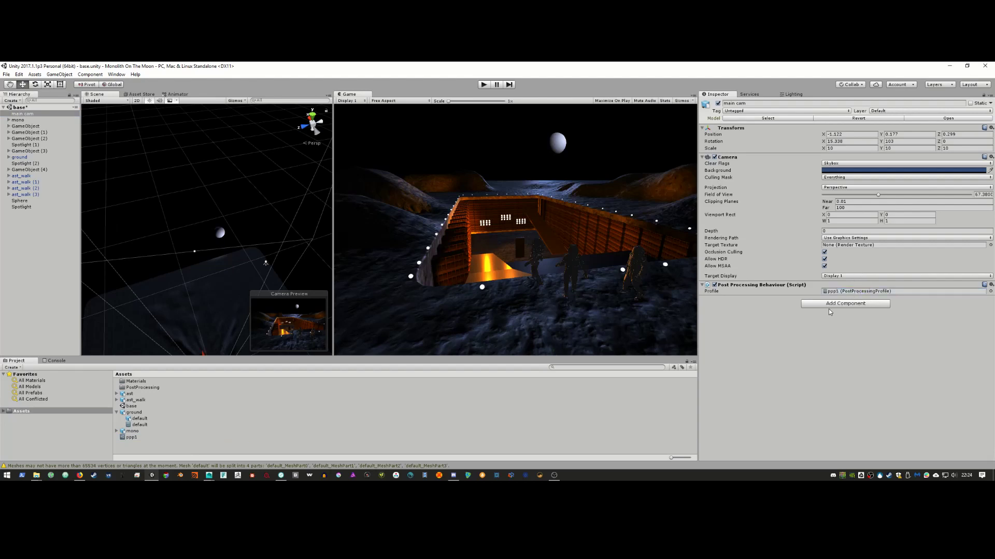
click(127, 438)
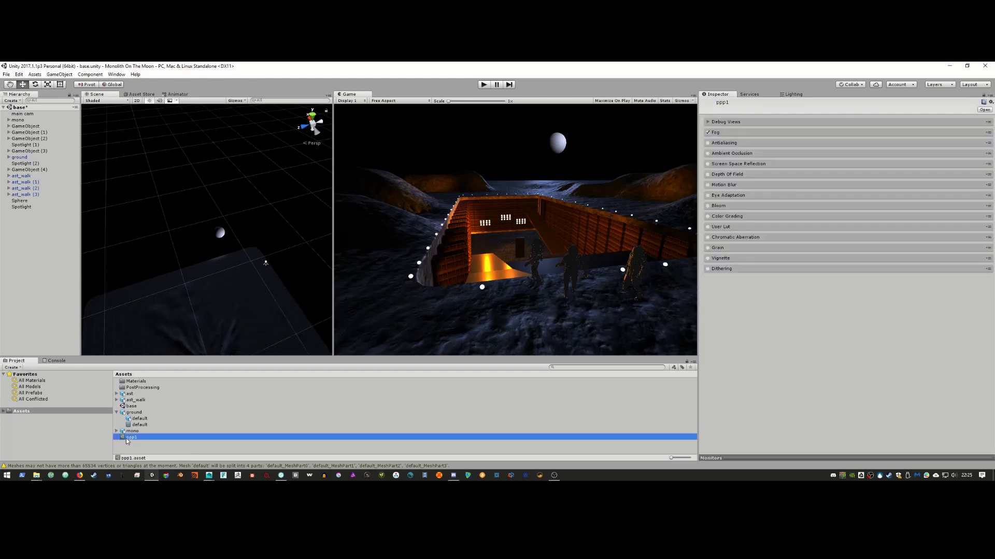
drag(337, 285, 129, 290)
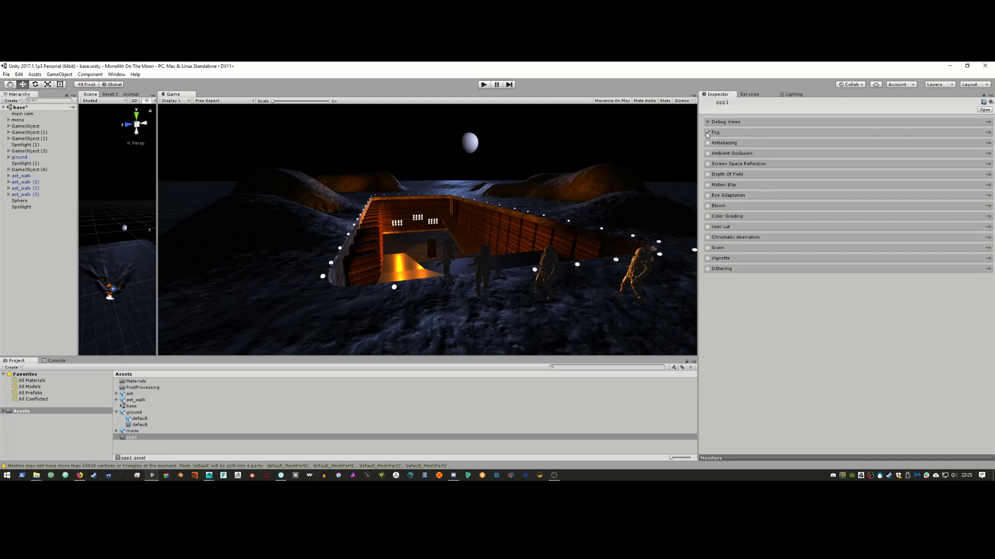
Step: In ppp1, enable Ambient Occlusion while leaving Fog, Depth Of Field and Eye Adaptation off
click(707, 134)
click(708, 134)
key(alt+Tab)
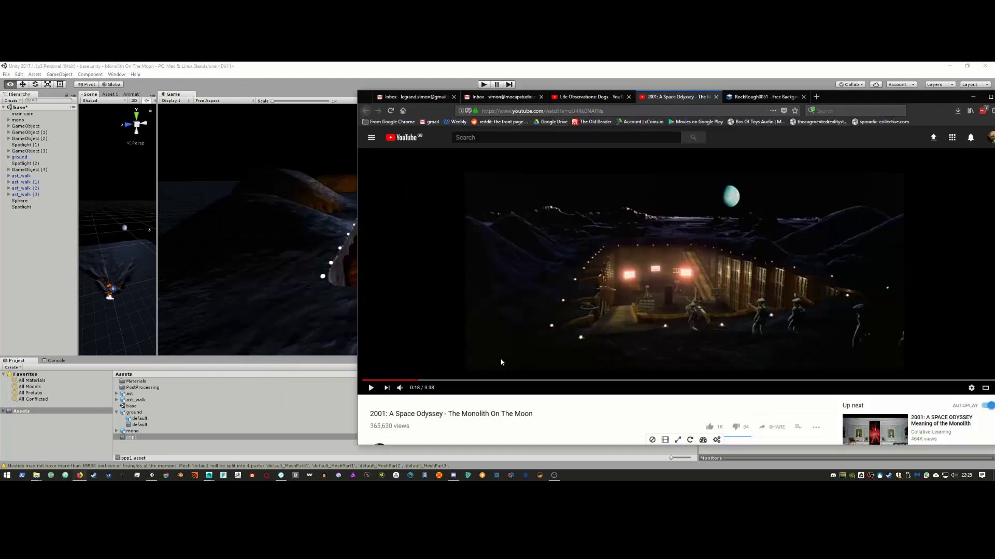
key(alt+Tab)
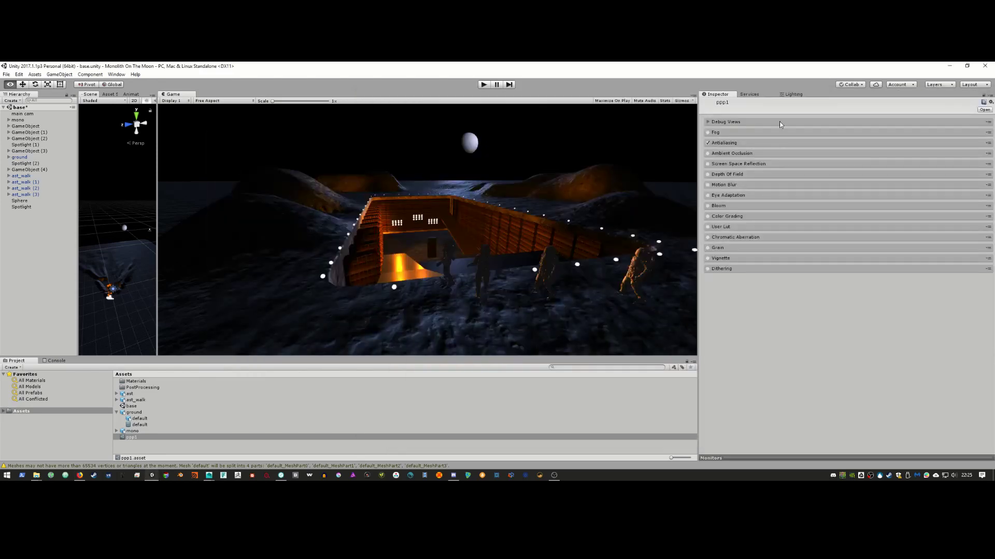
click(708, 154)
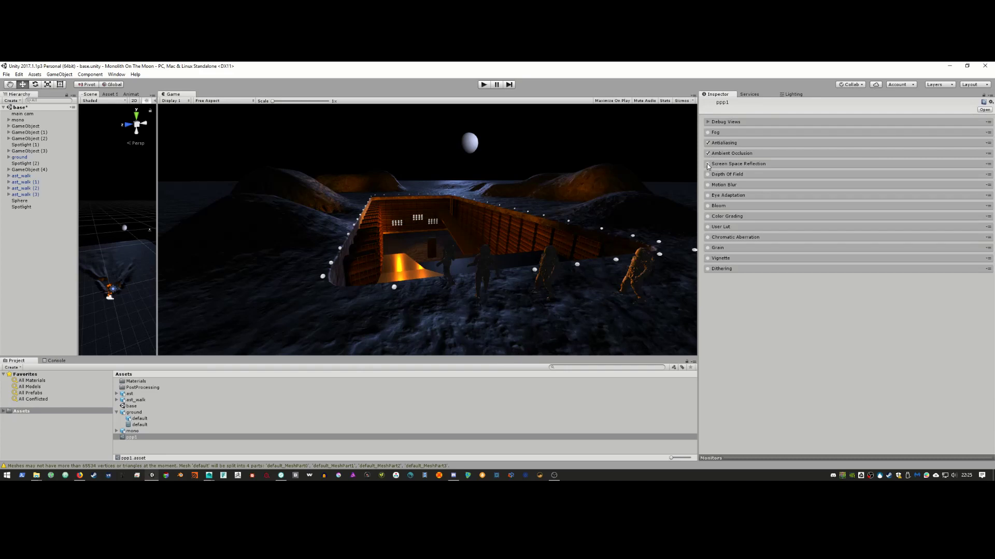
click(708, 174)
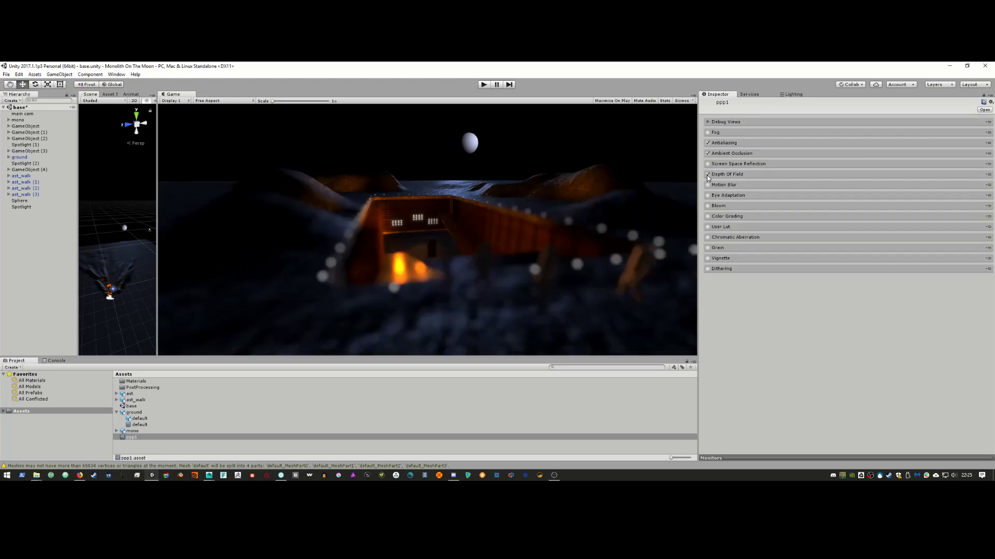
key(alt+Tab)
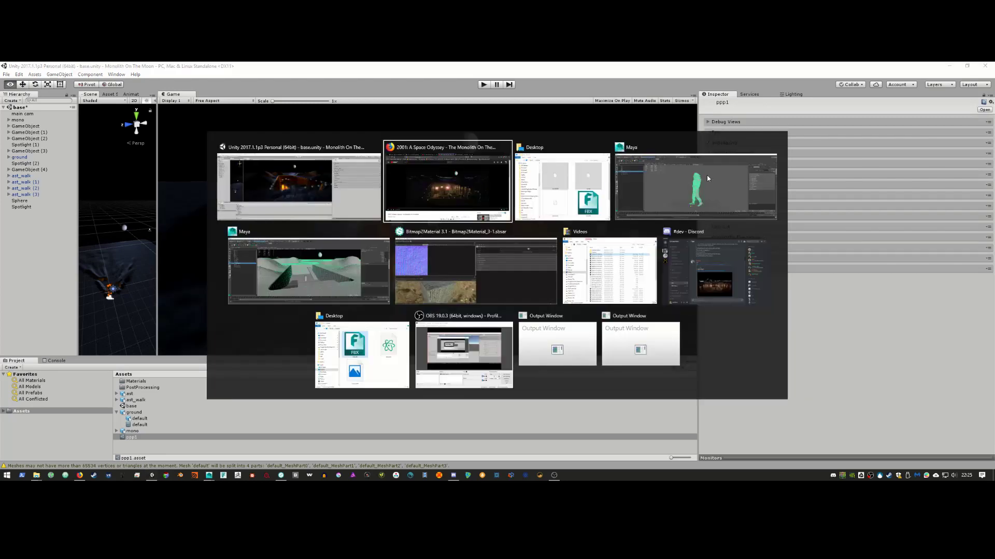
key(alt+Tab)
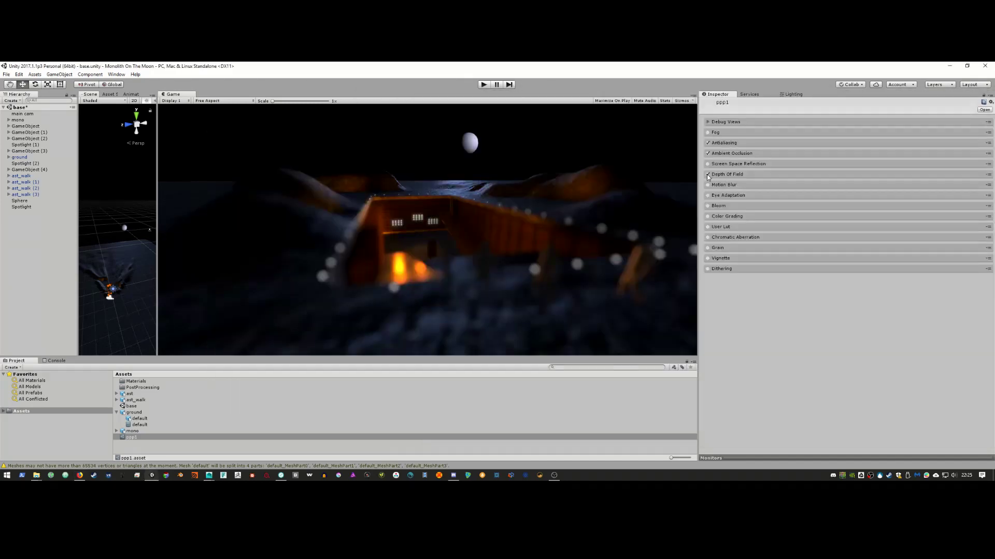
click(707, 175)
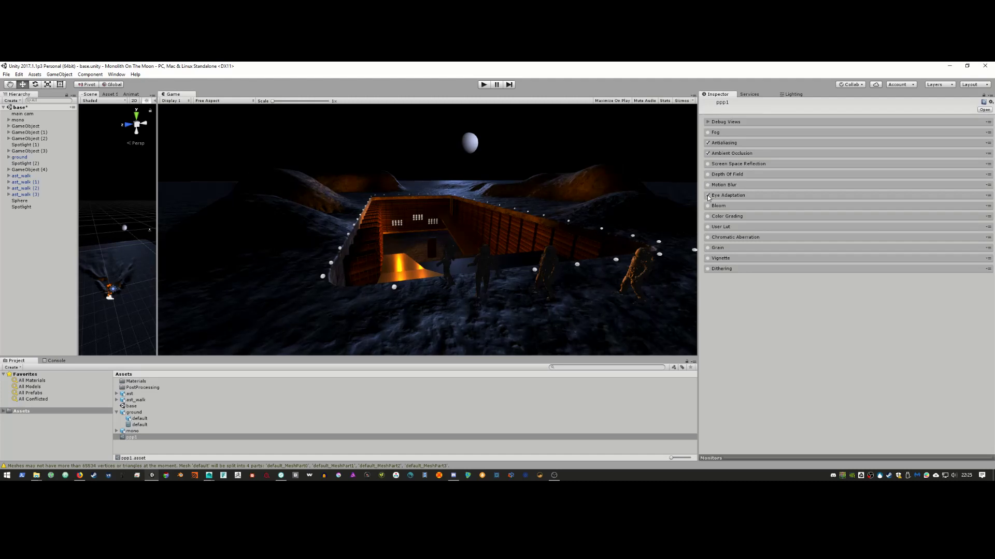
click(708, 196)
Step: Enable Bloom, toggling it against the 2001 reference clip to judge the glow
click(708, 206)
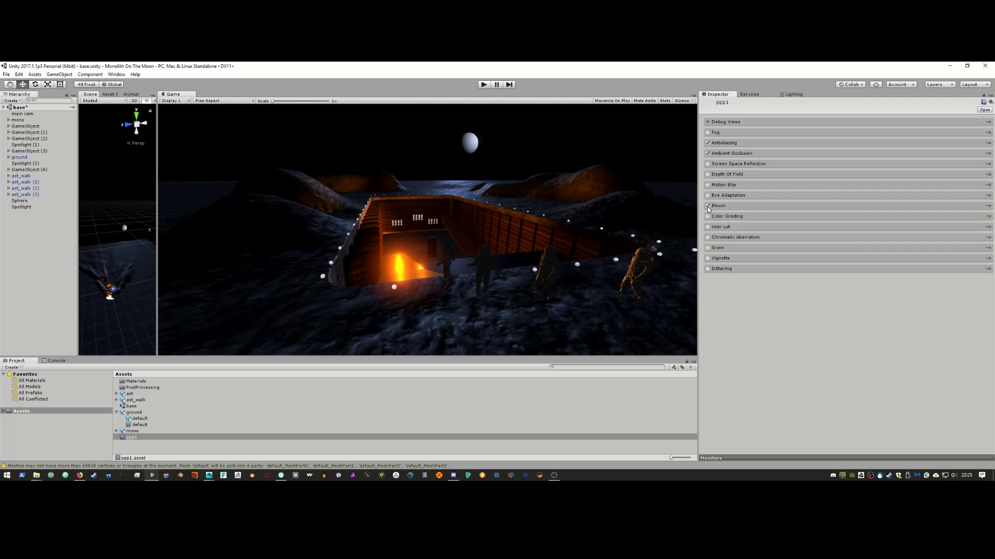
click(708, 207)
click(708, 206)
key(alt+Tab)
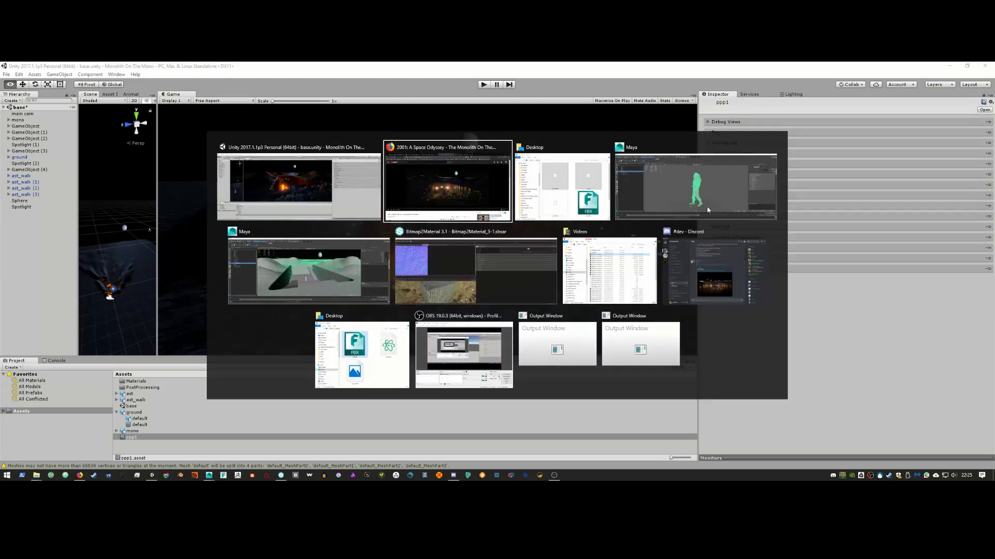
key(alt+Tab)
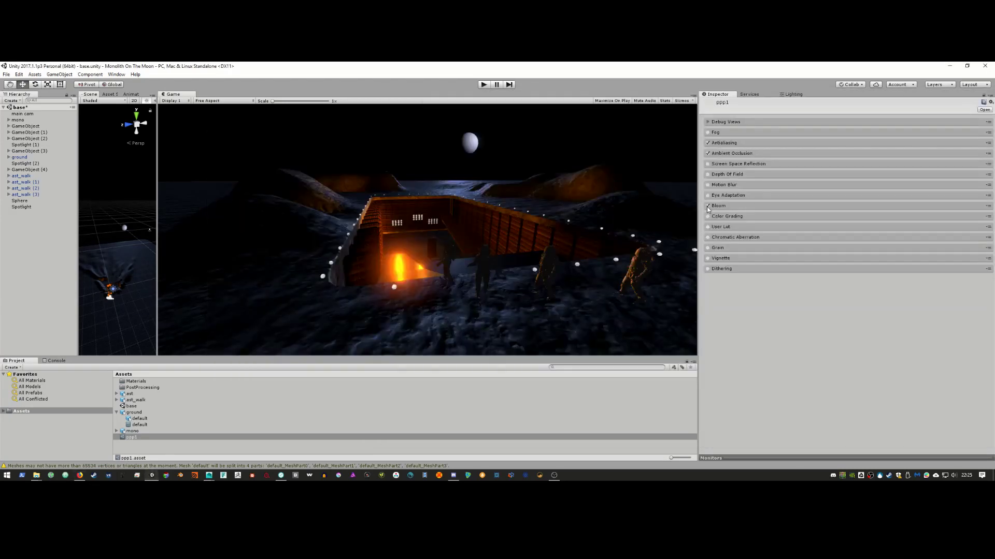
key(alt+Tab)
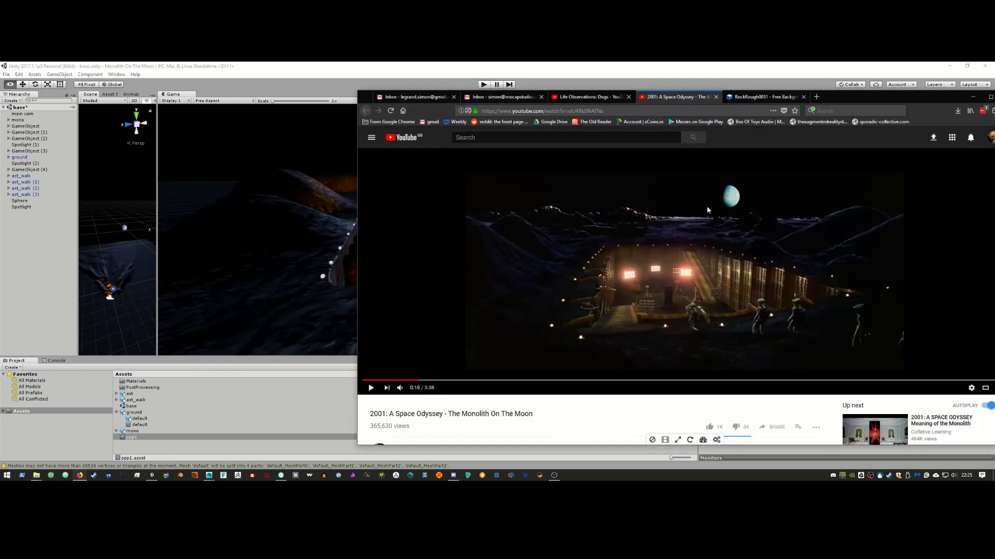
key(alt+Tab)
click(708, 207)
click(708, 206)
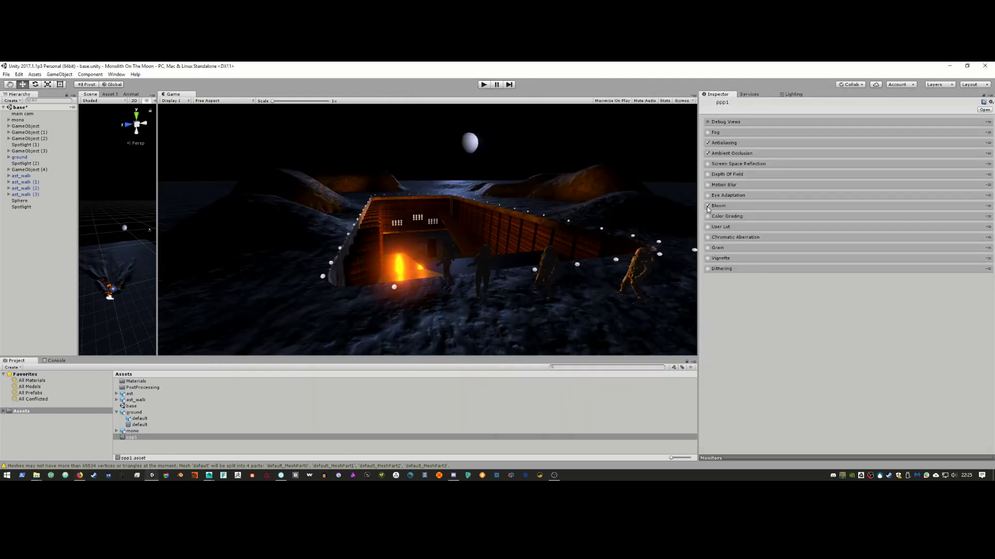
key(alt+Tab)
key(alt+Tab)
click(708, 207)
click(708, 207)
Step: Enable Color Grading and Vignette, turn off User Lut, and lower Bloom's Soft Knee to about 0.18
click(708, 216)
click(708, 217)
click(708, 217)
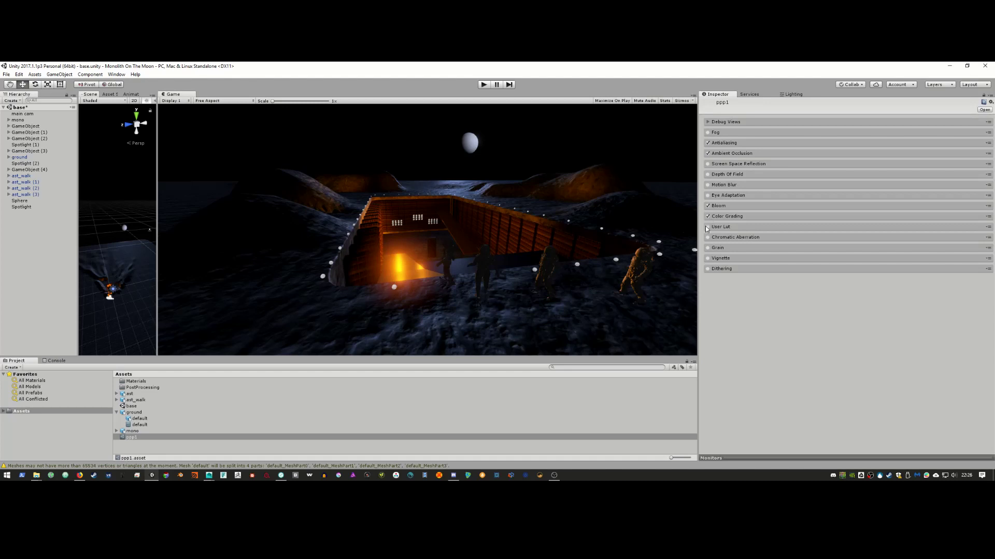
click(708, 228)
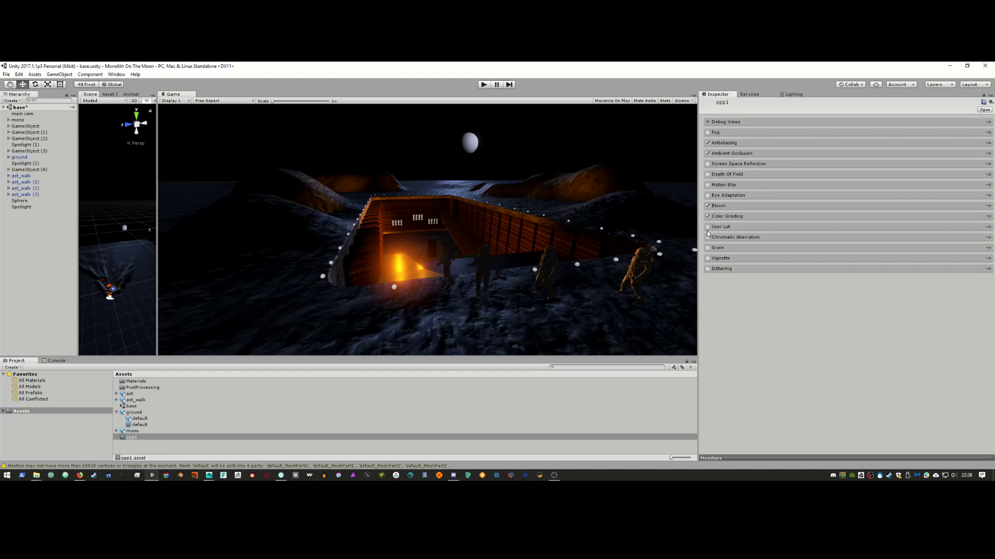
click(708, 258)
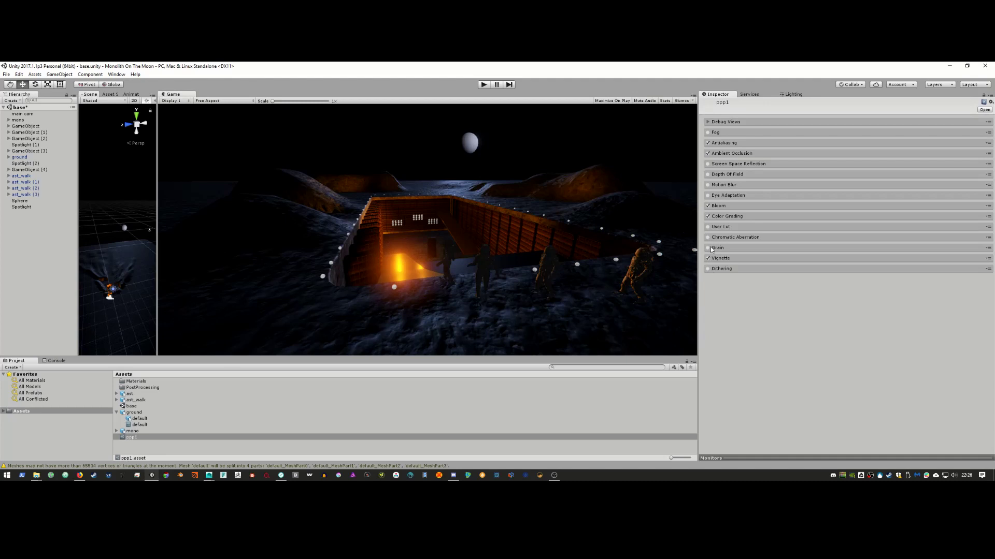
click(965, 205)
mouse_move(896, 263)
mouse_down()
mouse_move(850, 270)
mouse_move(892, 273)
mouse_move(844, 275)
mouse_move(910, 279)
mouse_move(899, 280)
mouse_up()
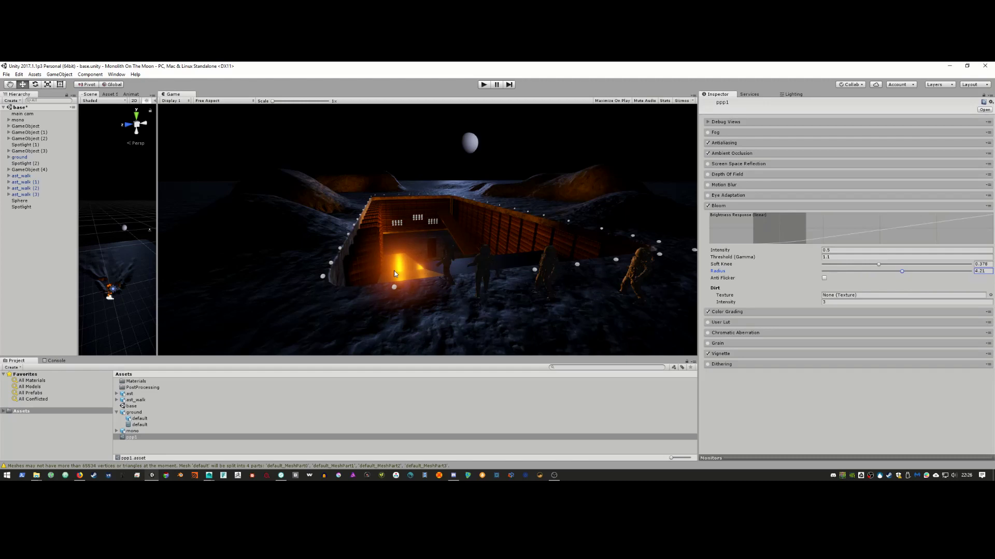
Step: Check the bloom-lit moon base against the 2001 clip, then select the Sphere object
key(alt+Tab)
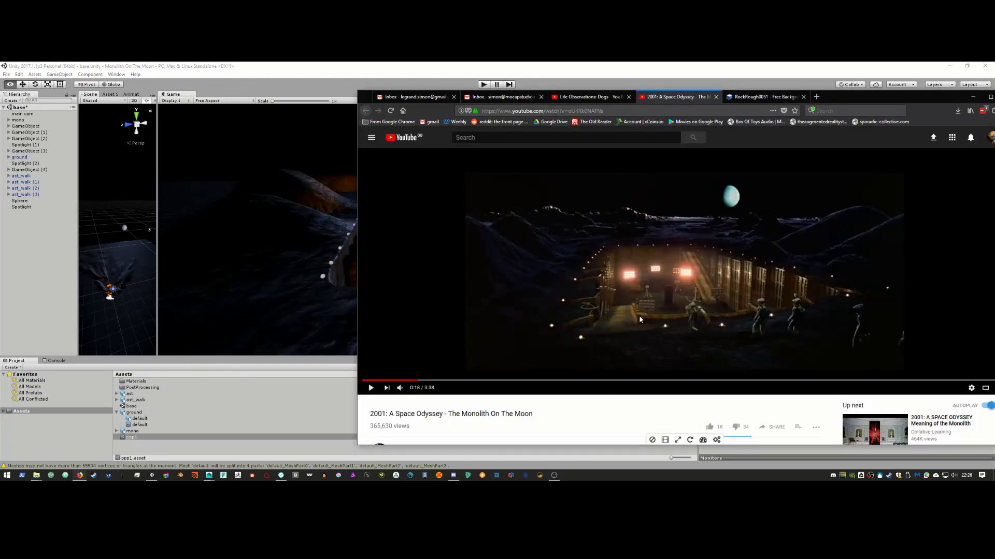
key(alt+Tab)
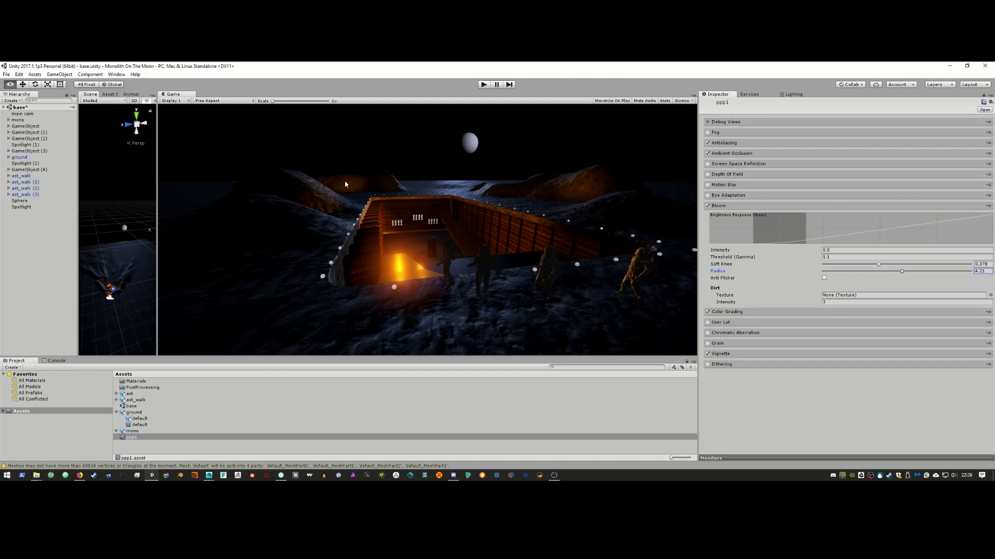
click(396, 224)
click(20, 201)
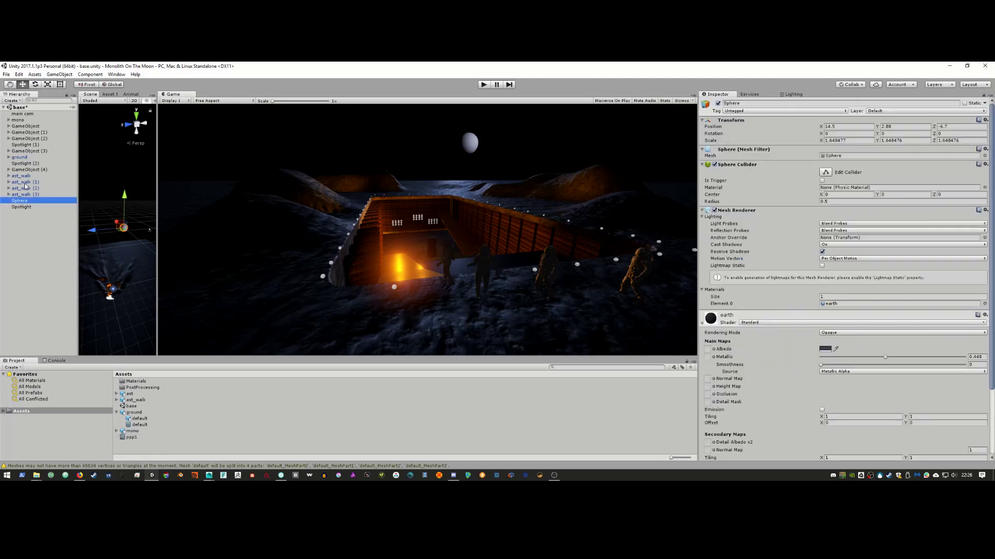
Step: Widen the Scene view beside the Game view by dragging the splitter right
click(22, 195)
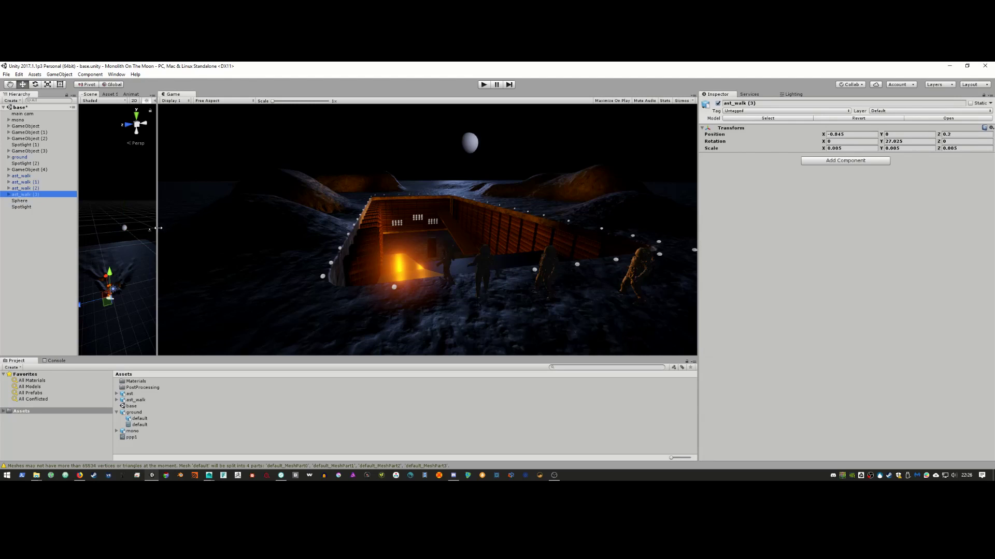
drag(158, 228, 421, 229)
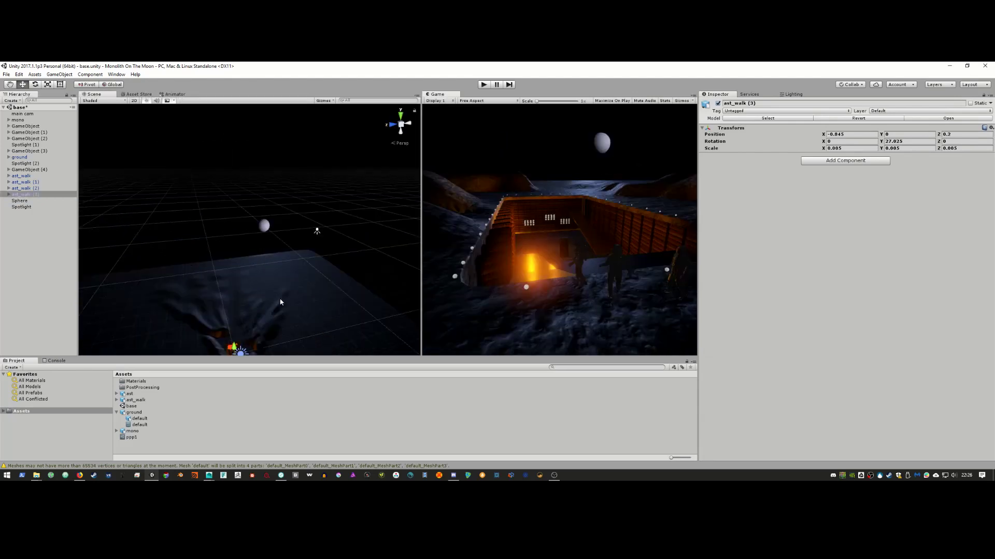
middle_drag(282, 301, 183, 254)
scroll(253, 295, up, 5)
Step: Fly the Scene camera into the pit facing the lit wall and select a window light sphere
key(w)
right_drag(183, 254, 199, 268)
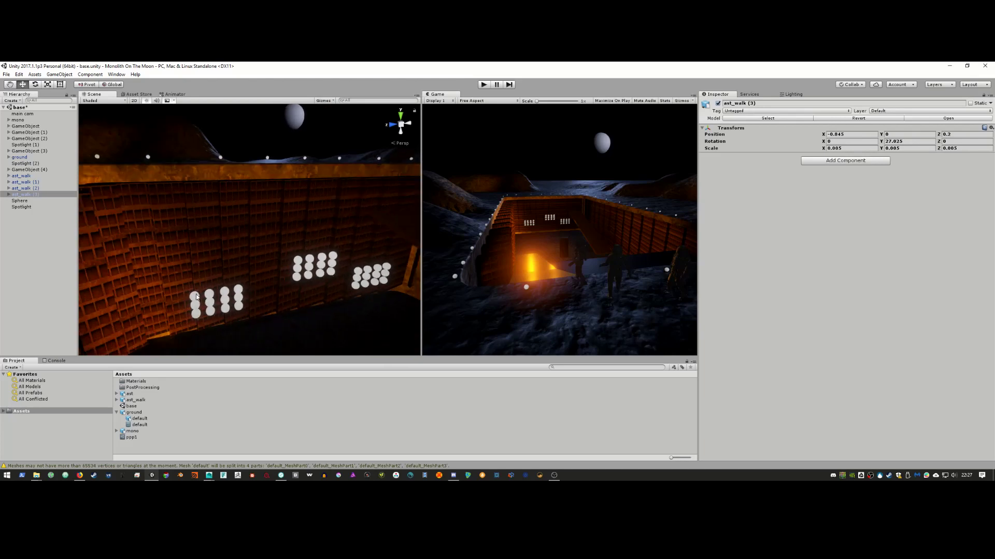
click(195, 294)
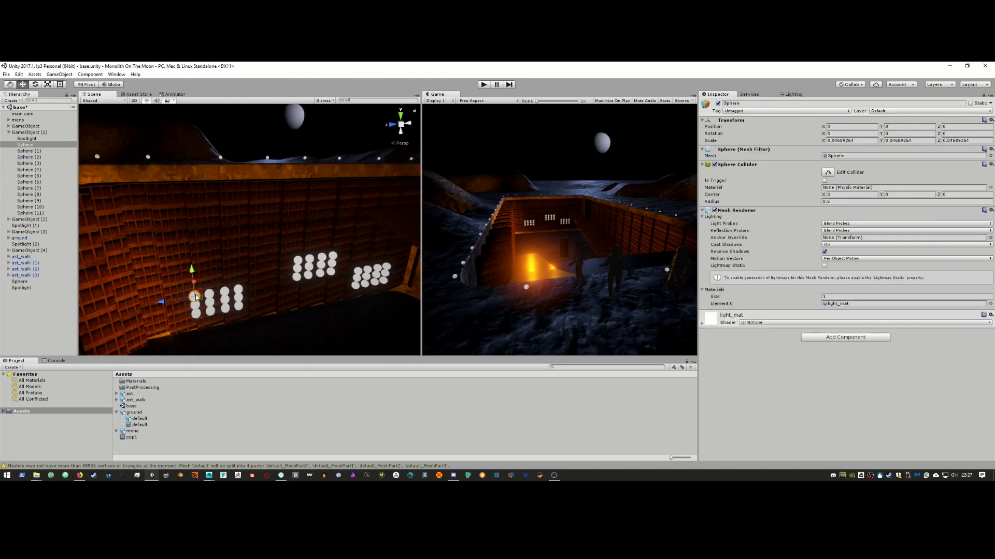
Step: Select all twelve window light spheres and bring up light_mat's Main Color chooser
shift+click(31, 213)
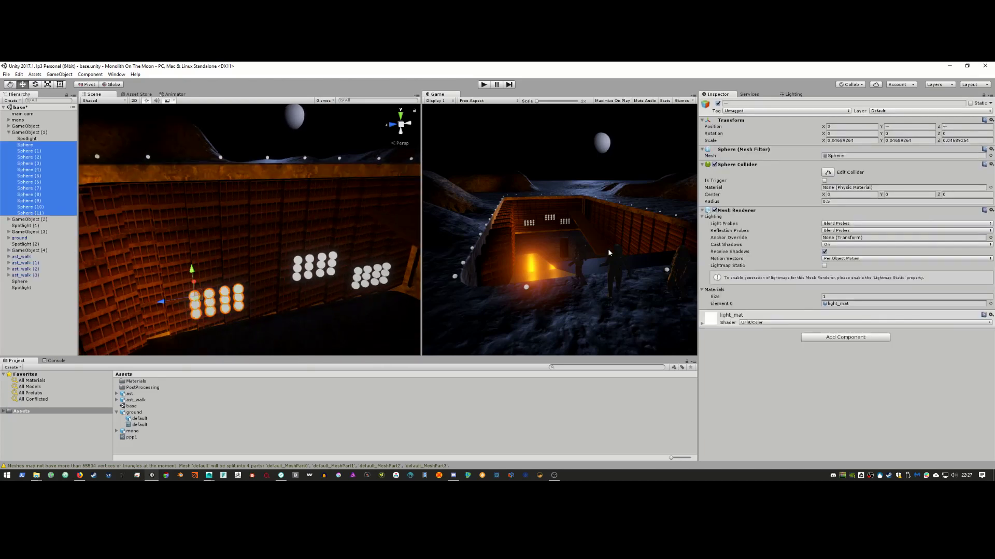
click(703, 323)
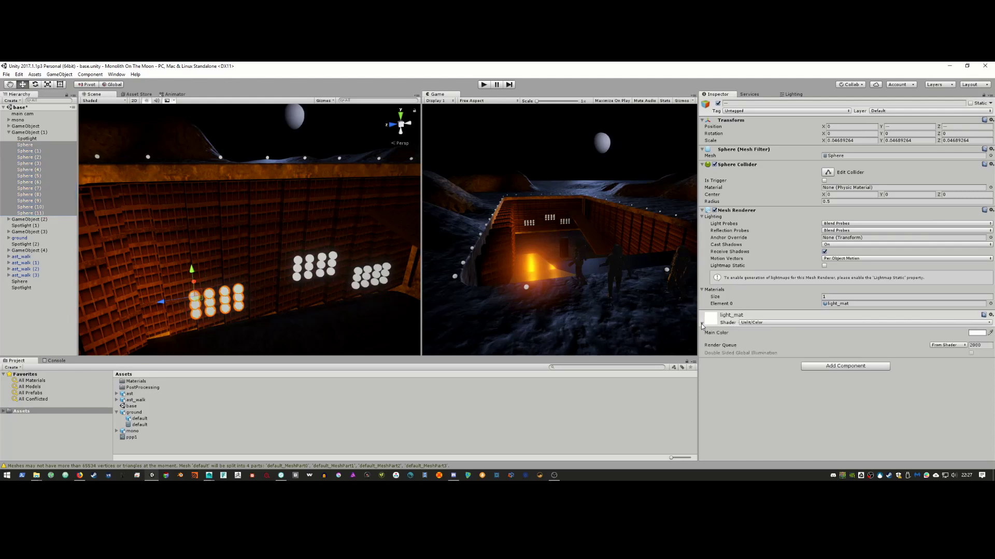
click(978, 334)
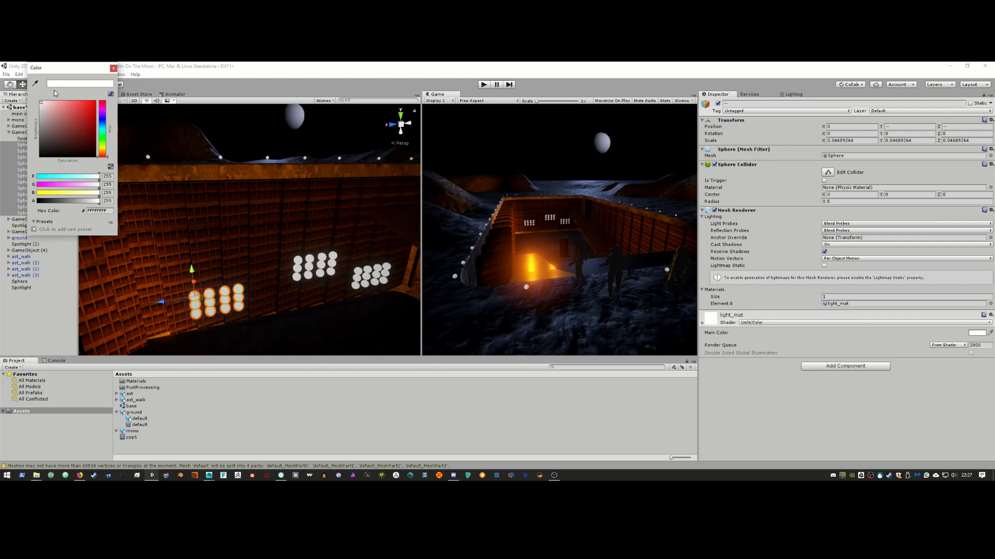
Step: Try dark red for light_mat's main colour, then return it to white
click(65, 126)
mouse_move(76, 134)
mouse_down()
mouse_move(67, 138)
mouse_move(33, 101)
mouse_up()
click(110, 176)
text(1000)
click(113, 68)
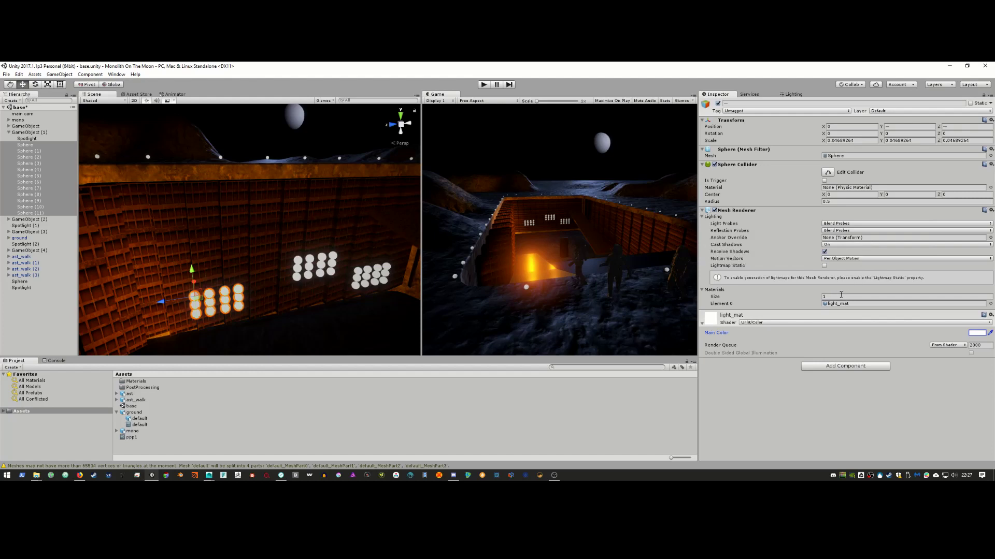
click(238, 289)
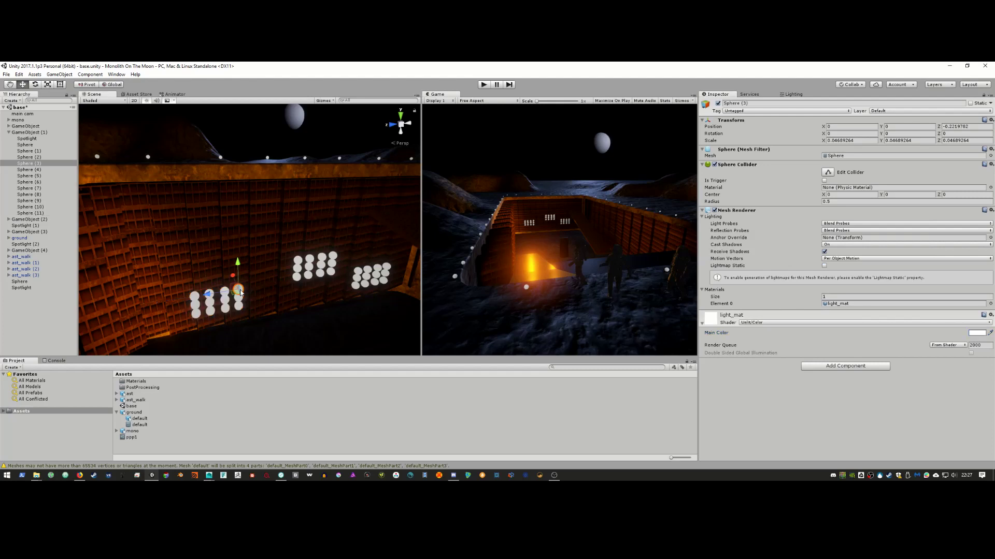
Step: Select the Spotlight inside the base and raise its intensity to 1 to preview the glow
click(770, 324)
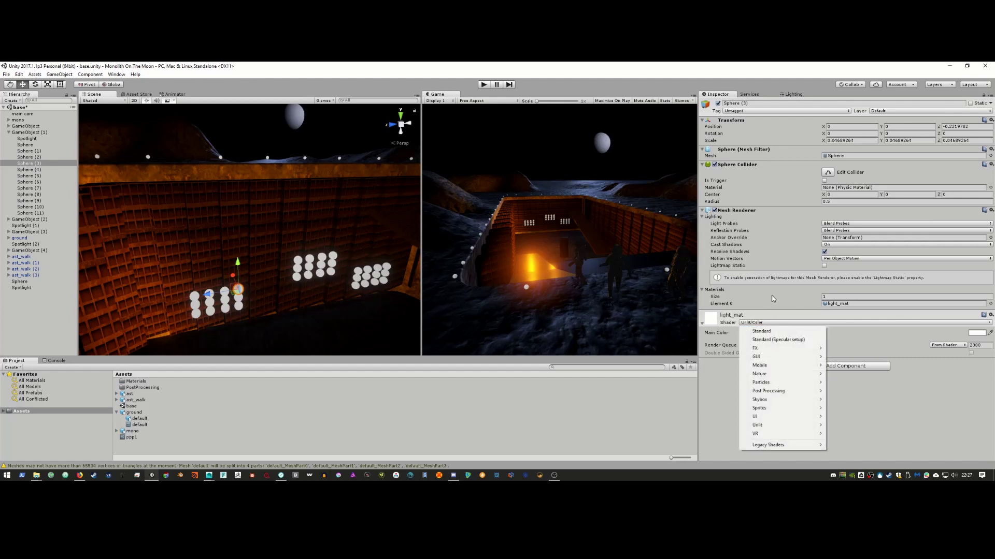
click(773, 299)
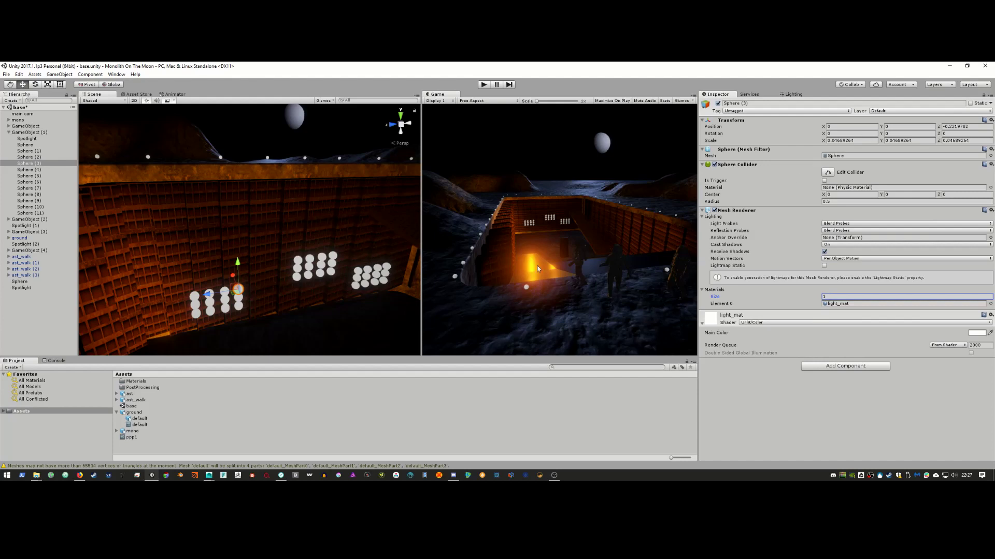
click(37, 138)
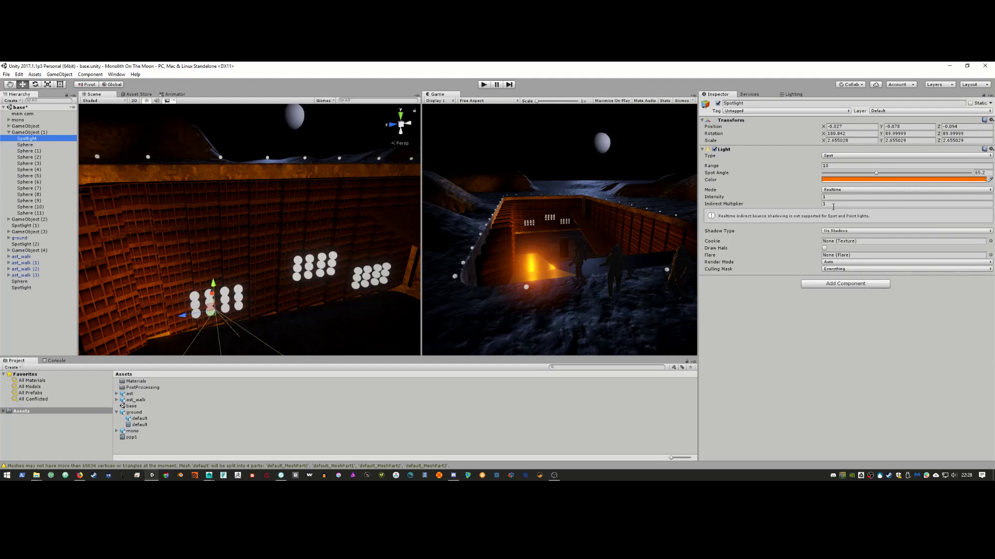
drag(789, 199, 919, 195)
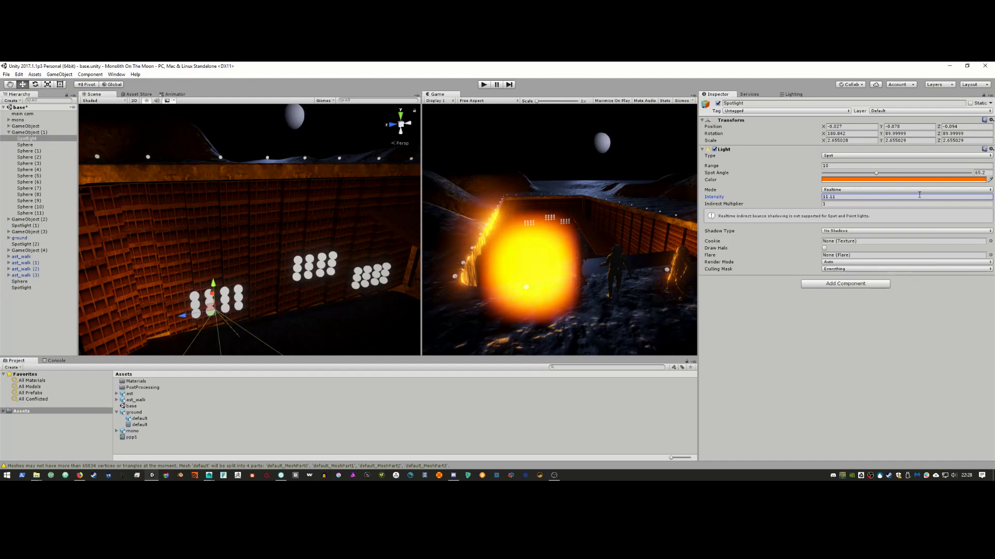
text(1)
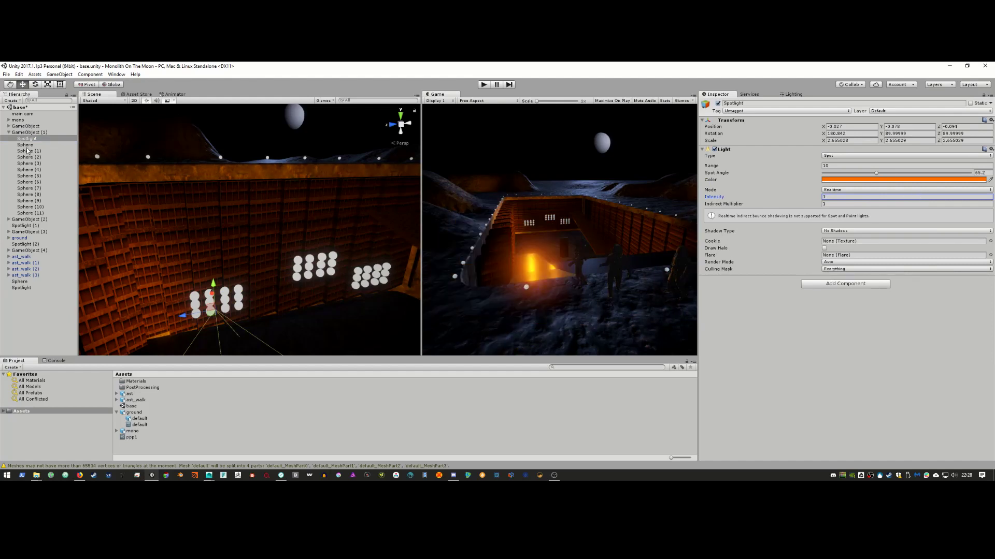
click(9, 132)
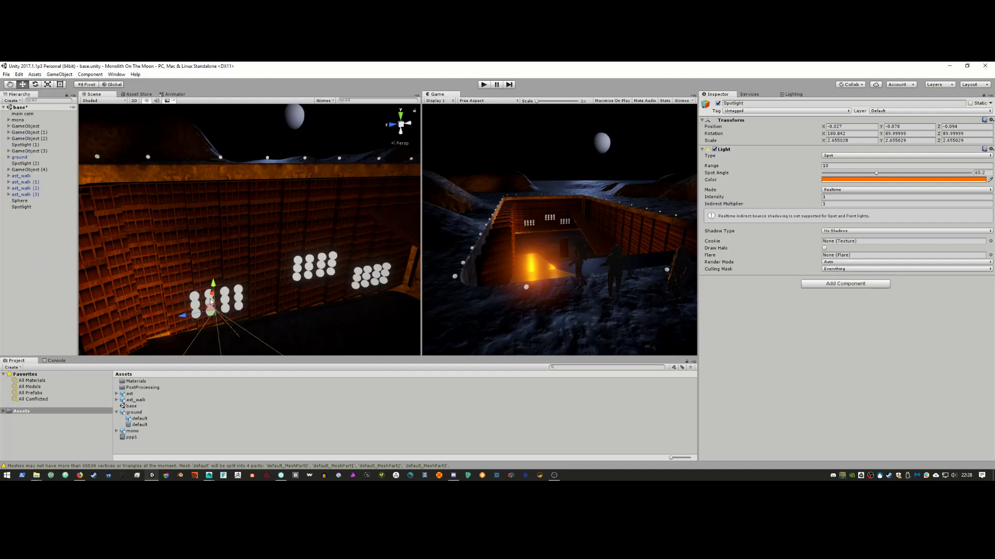
Step: Dim the Spotlight's intensity slightly to 0.92 and frame it in the Scene view
click(240, 293)
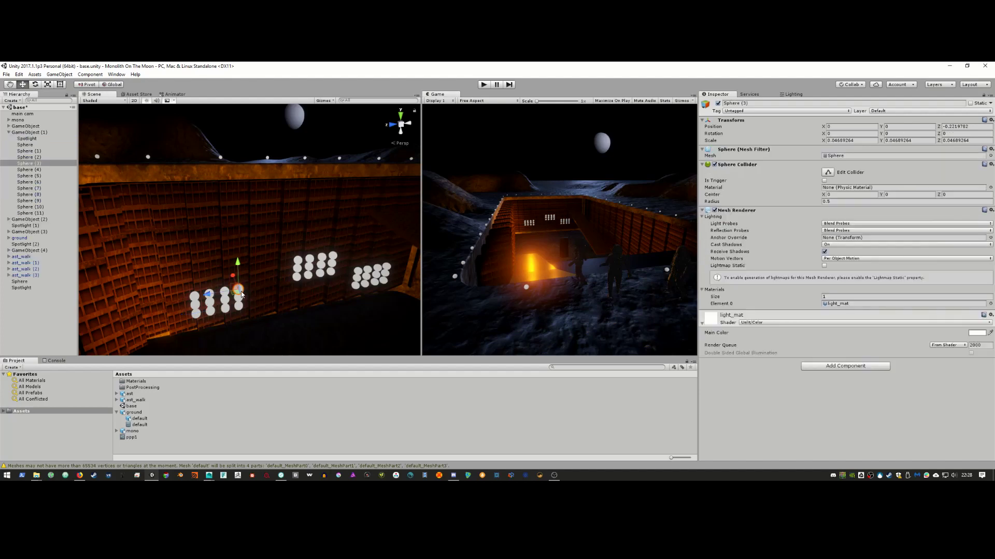
click(26, 138)
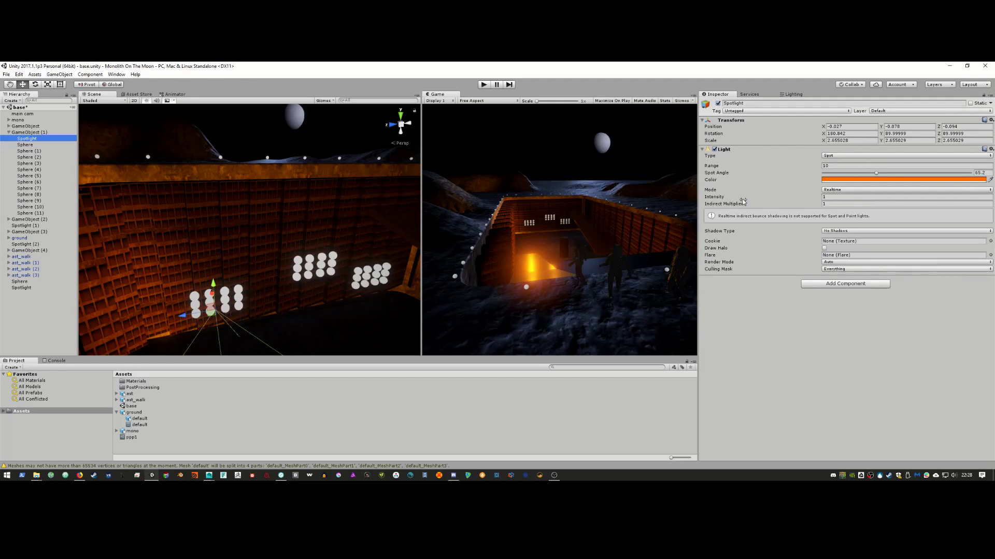
drag(723, 199, 813, 198)
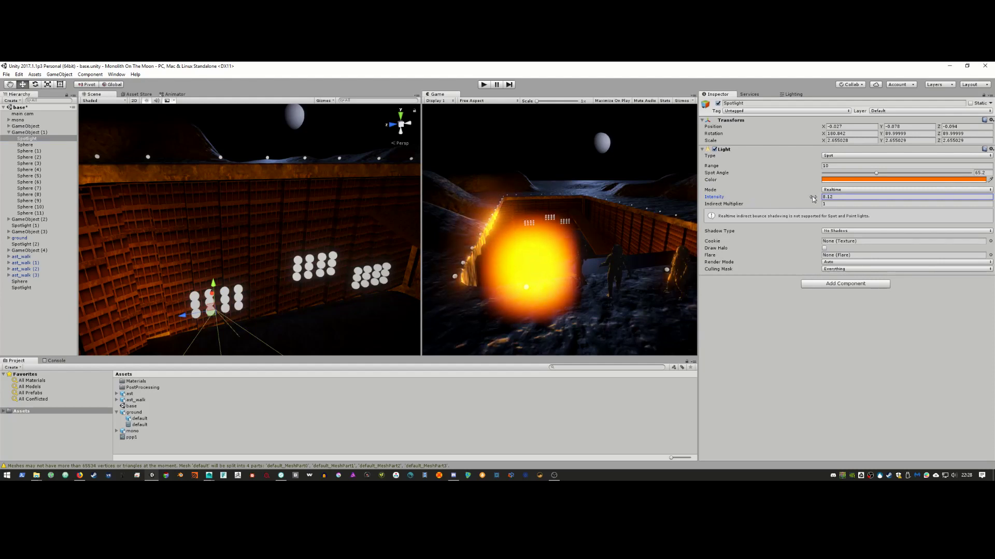
key(ctrl+z)
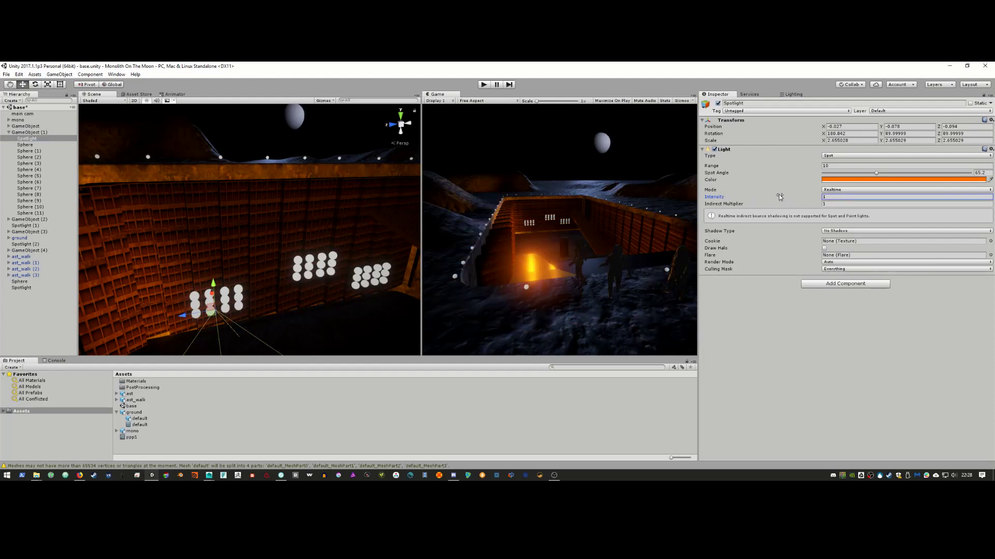
drag(746, 199, 726, 202)
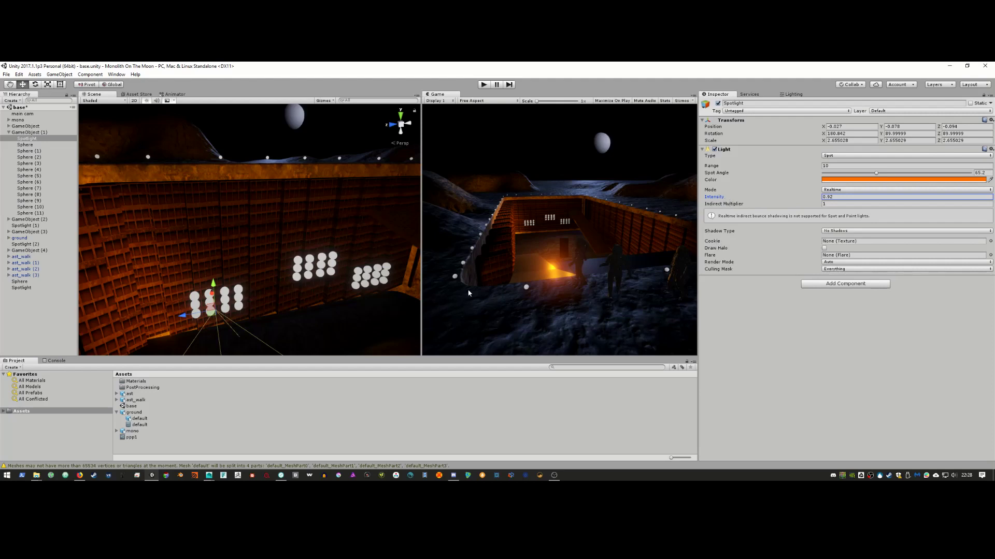
right_drag(317, 304, 250, 278)
key(f)
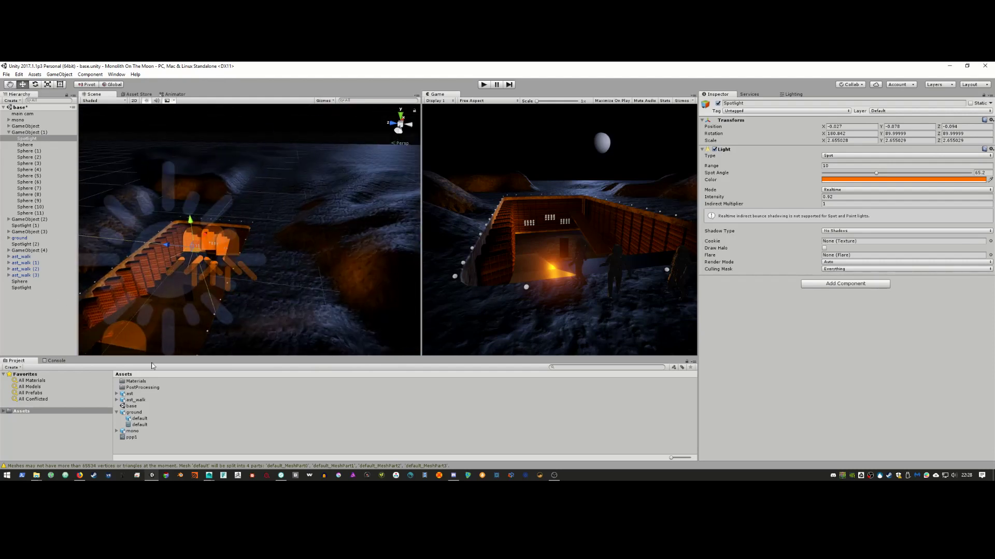
Step: In the ppp1 profile, adjust bloom radius, set dirt intensity 3, and settle bloom intensity at 0.12
click(133, 438)
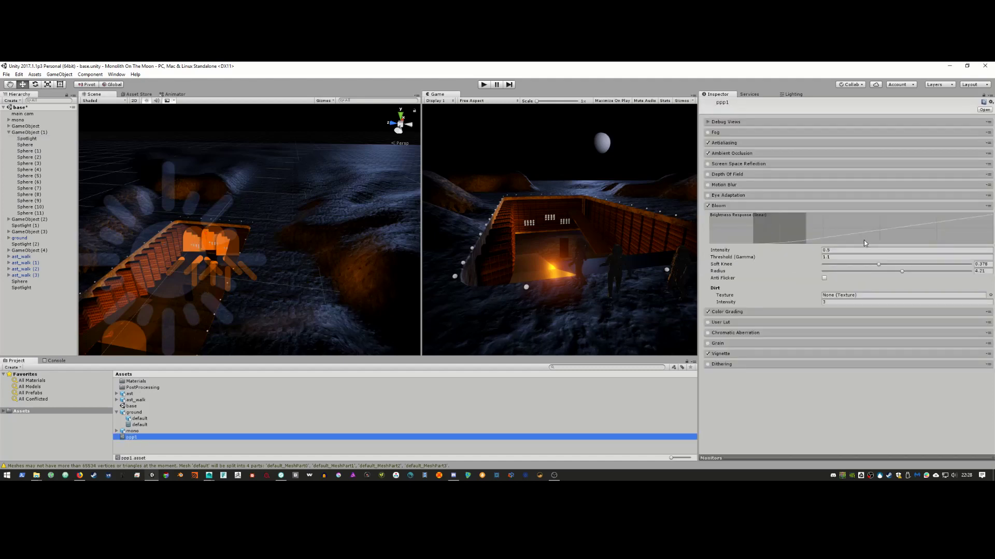
drag(878, 265, 940, 265)
key(ctrl+z)
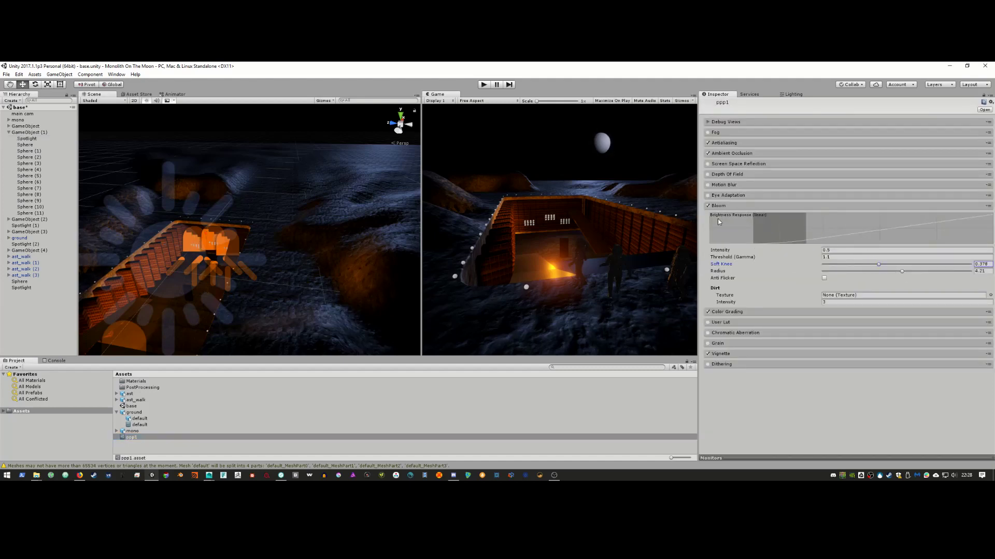
drag(904, 271, 980, 281)
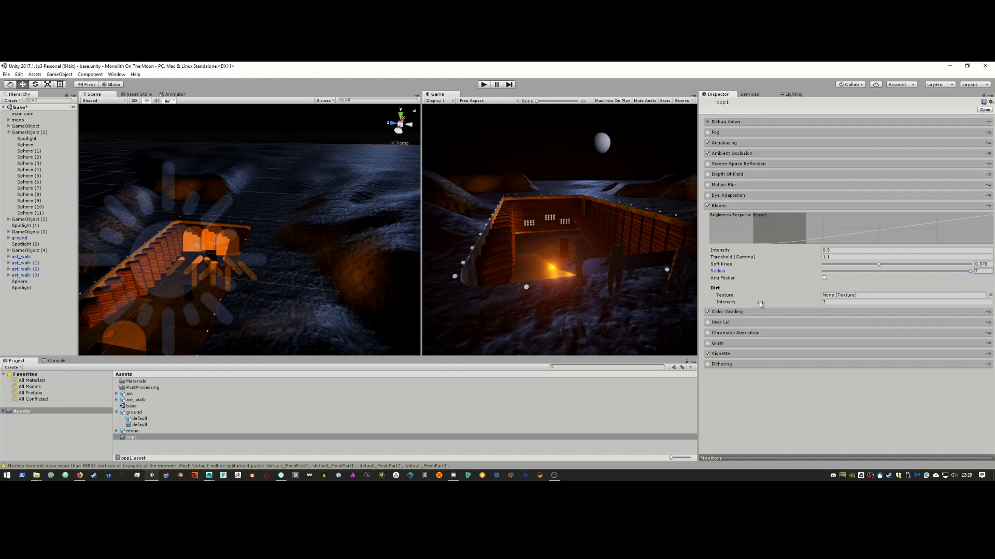
mouse_move(759, 302)
mouse_down()
mouse_move(806, 304)
mouse_move(754, 300)
mouse_up()
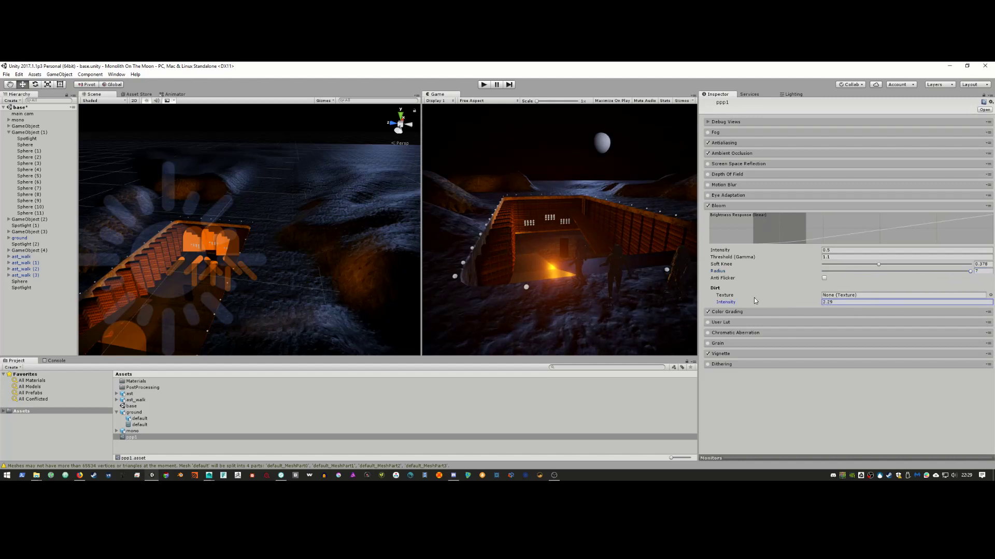
text(3)
click(788, 248)
drag(788, 250, 757, 254)
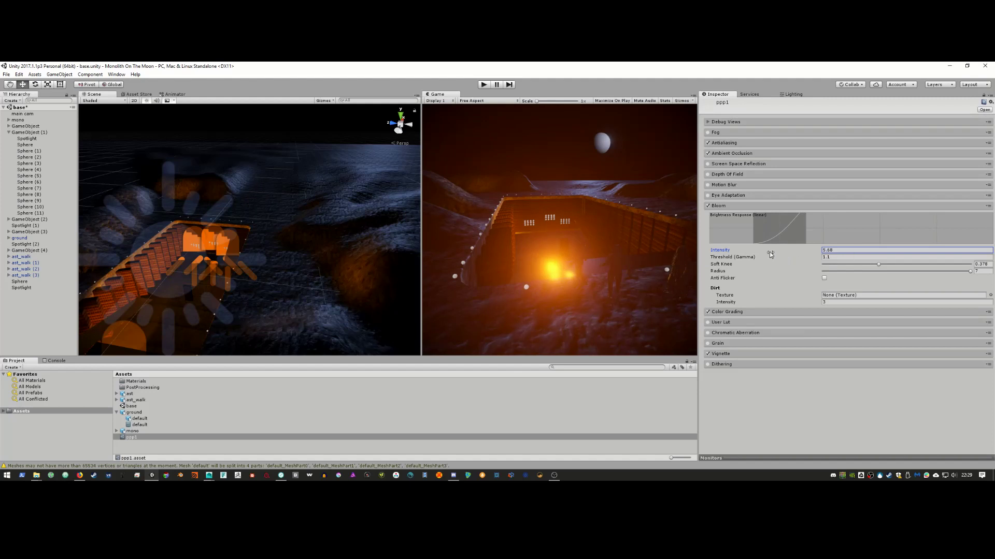
drag(770, 254, 696, 250)
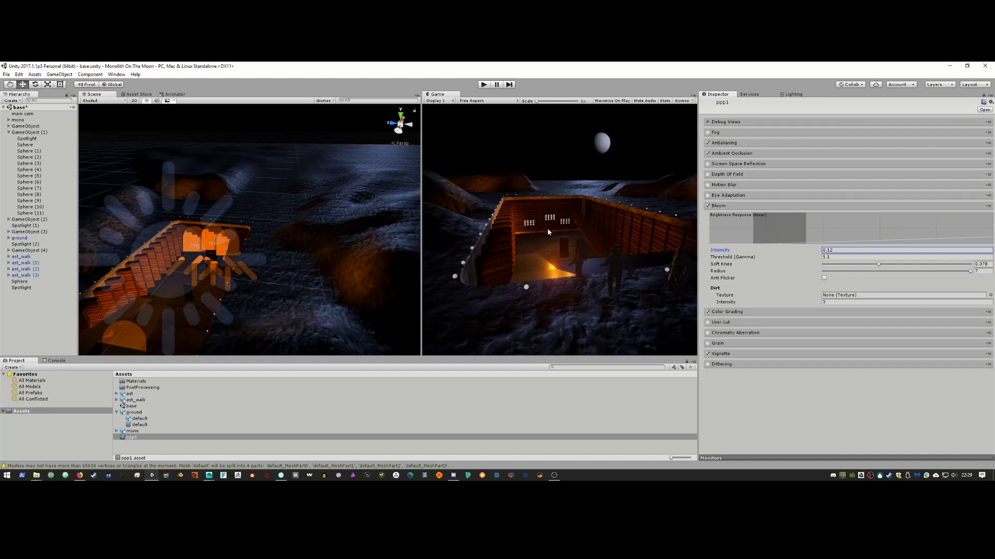
Step: Compare the scene against the 2001 film reference, then widen the Game view
key(alt+Tab)
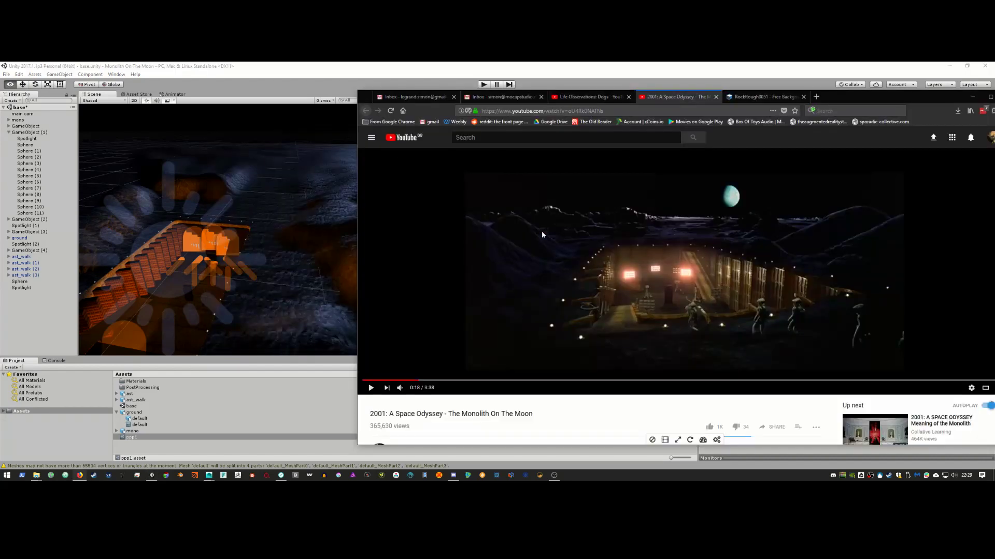
key(alt+Tab)
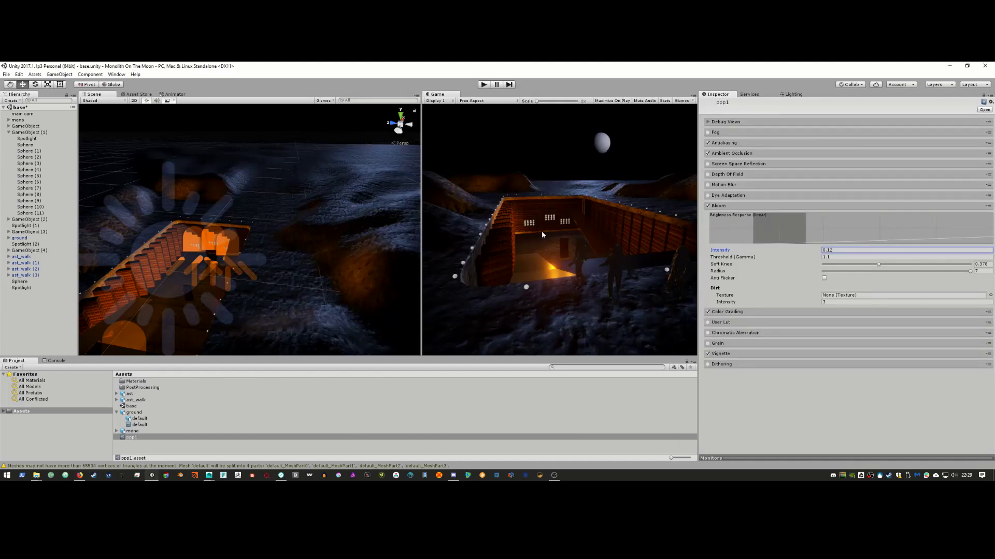
drag(422, 252, 304, 253)
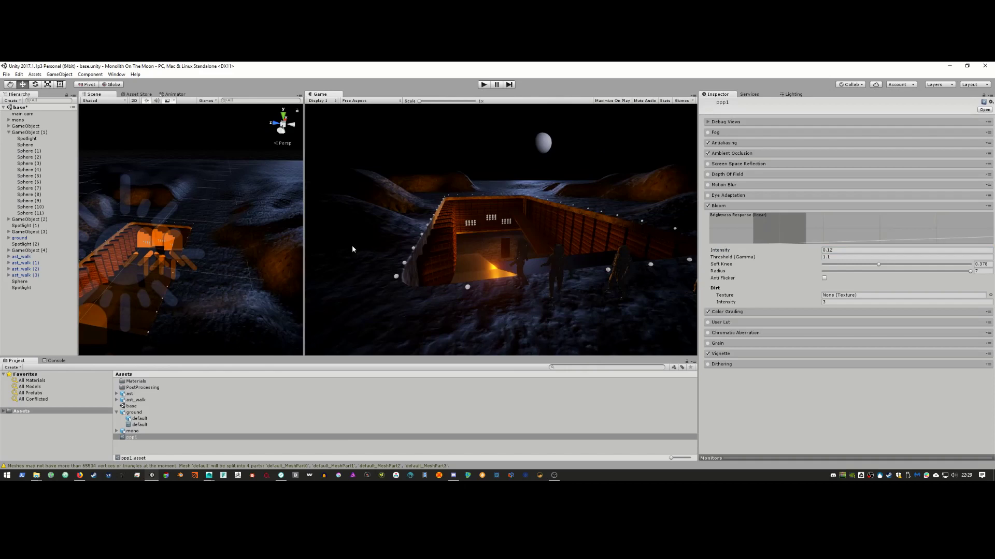
Step: Orbit and zoom the Scene view toward the window lights and select a small light sphere
alt+drag(149, 238, 200, 244)
alt+right_drag(200, 244, 228, 272)
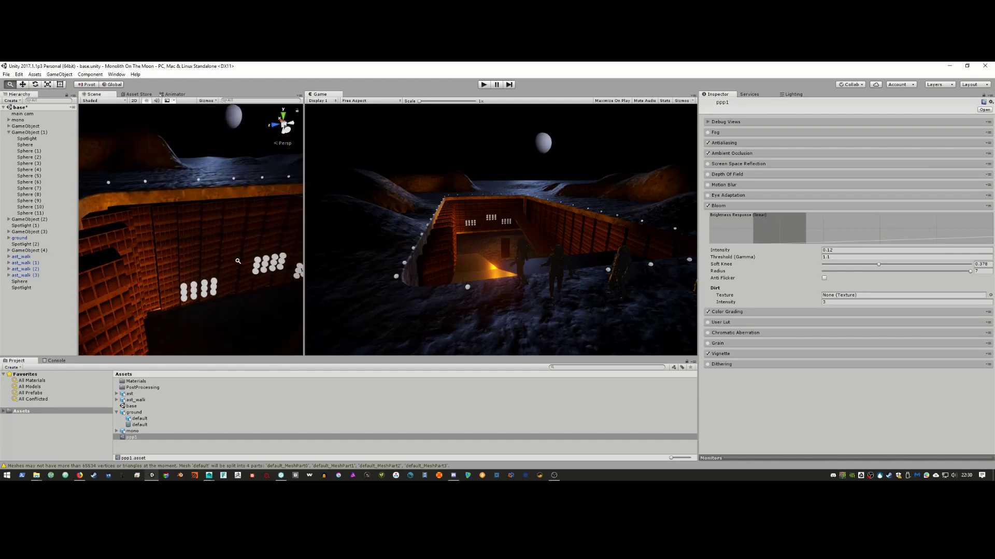
click(214, 285)
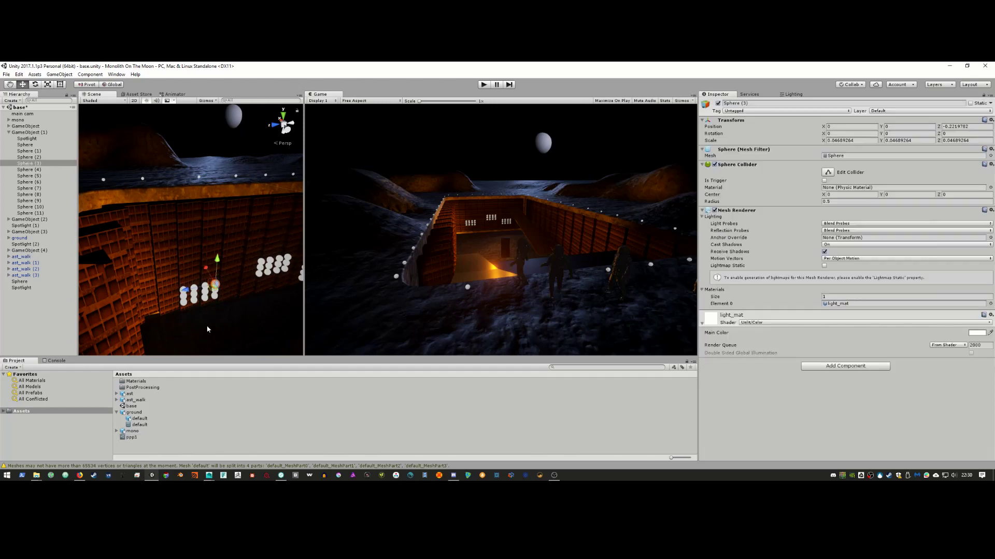
click(117, 413)
Step: Create a new material in Assets named 'bloom light'
right_click(128, 436)
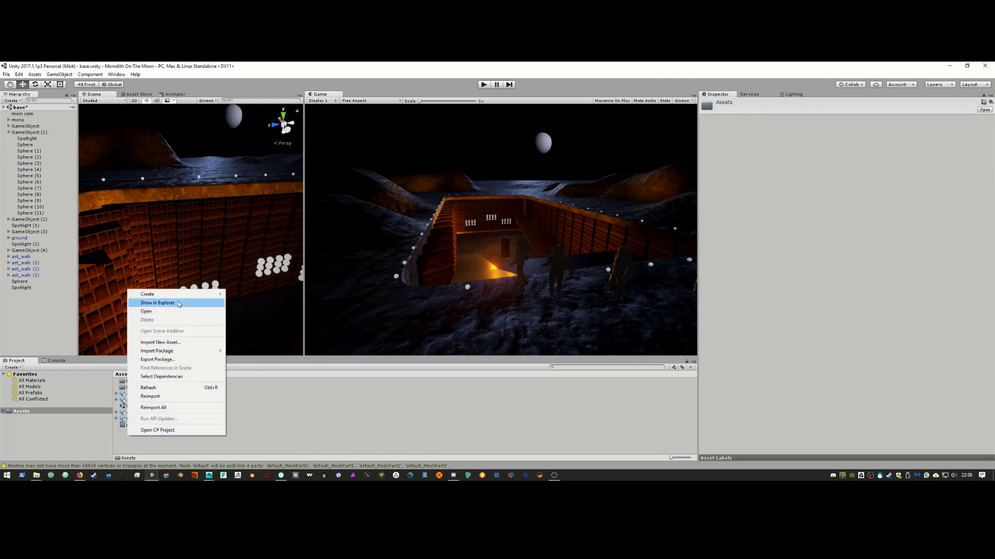
mouse_move(156, 293)
click(103, 323)
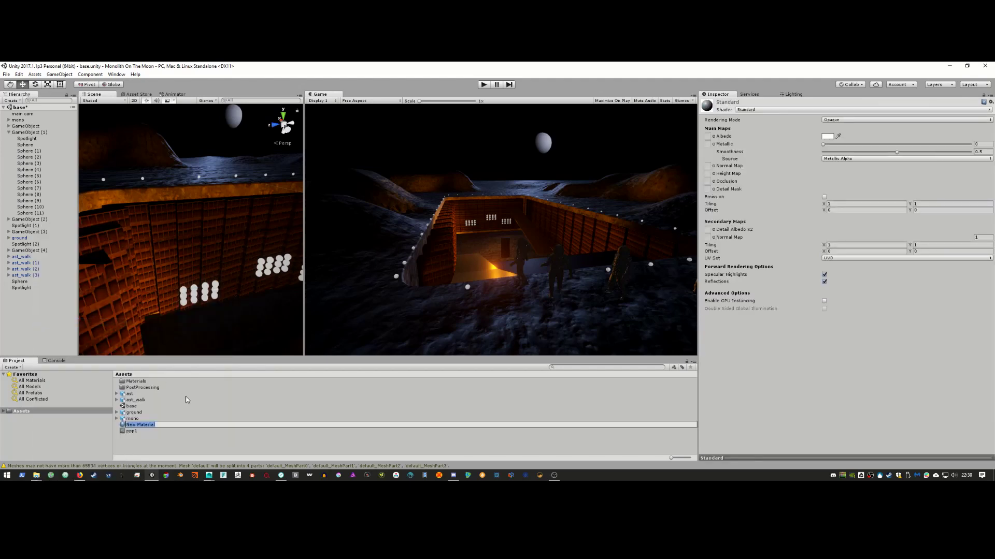
text(bloom light)
key(Return)
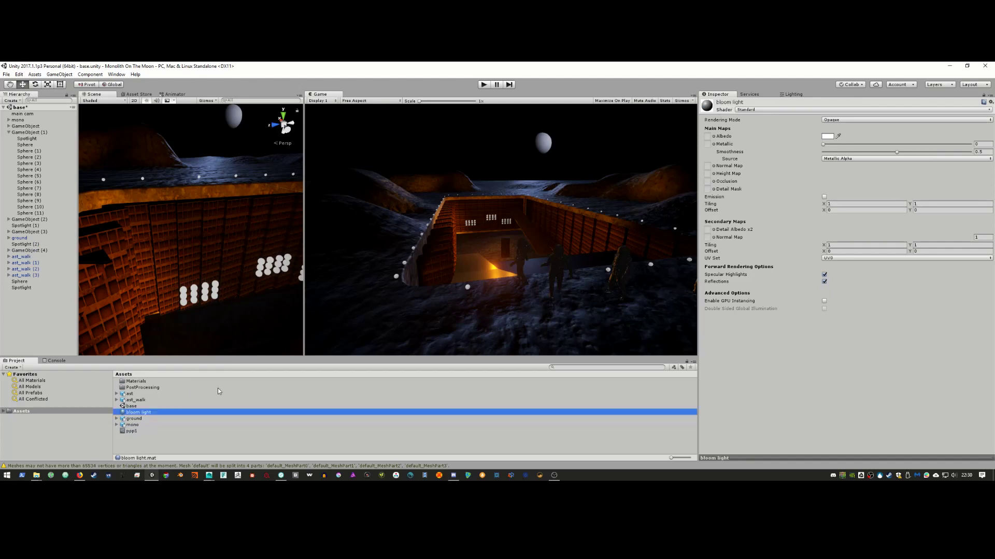
Step: Try FX/Flare, Standard and Mobile/Diffuse shaders on bloom light, applying it to a window sphere
click(791, 110)
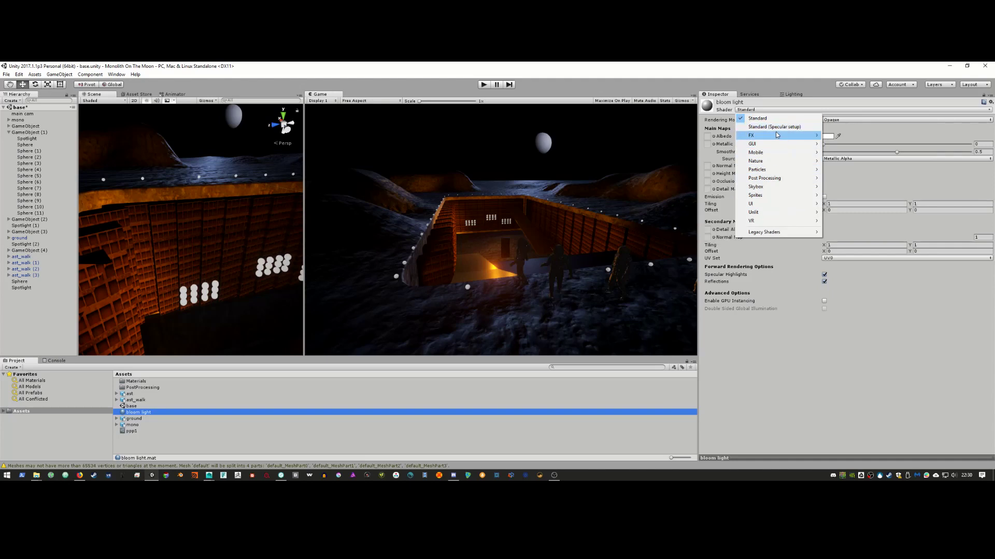
mouse_move(777, 135)
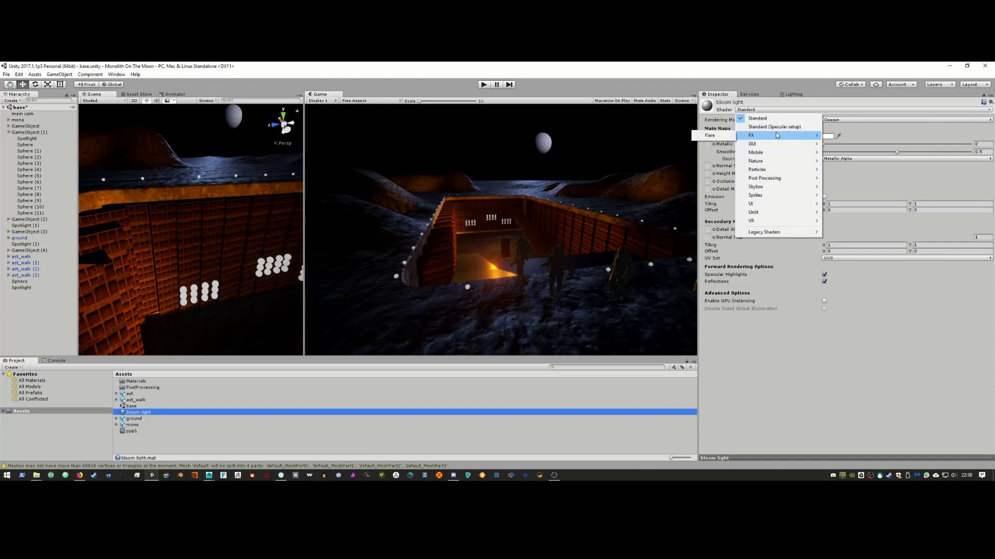
click(730, 137)
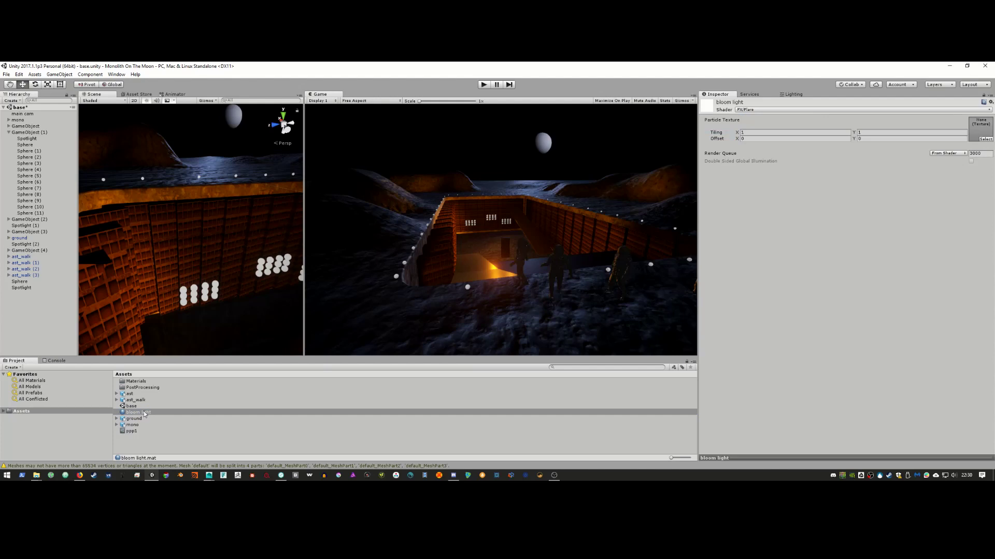
drag(144, 411, 183, 295)
click(756, 110)
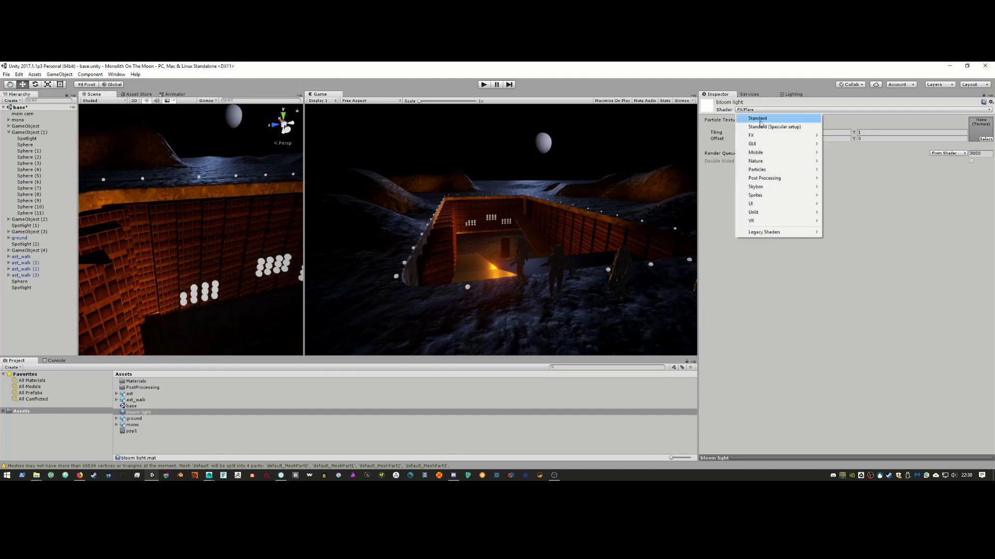
click(759, 119)
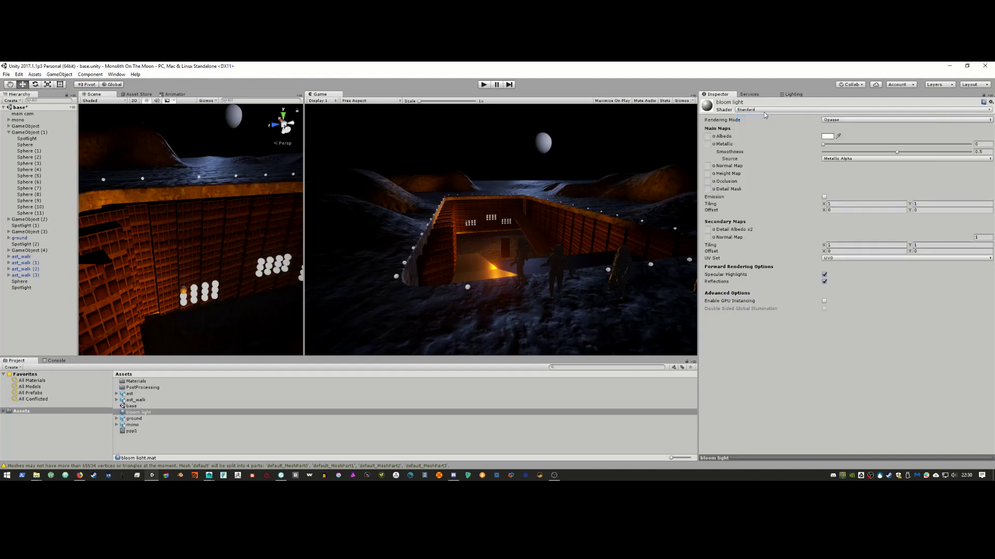
click(764, 111)
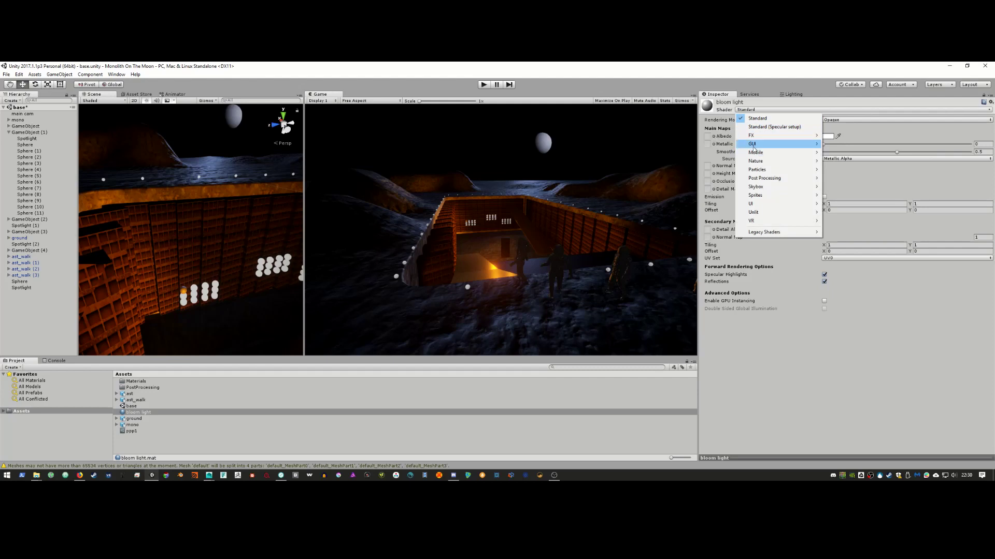
mouse_move(756, 153)
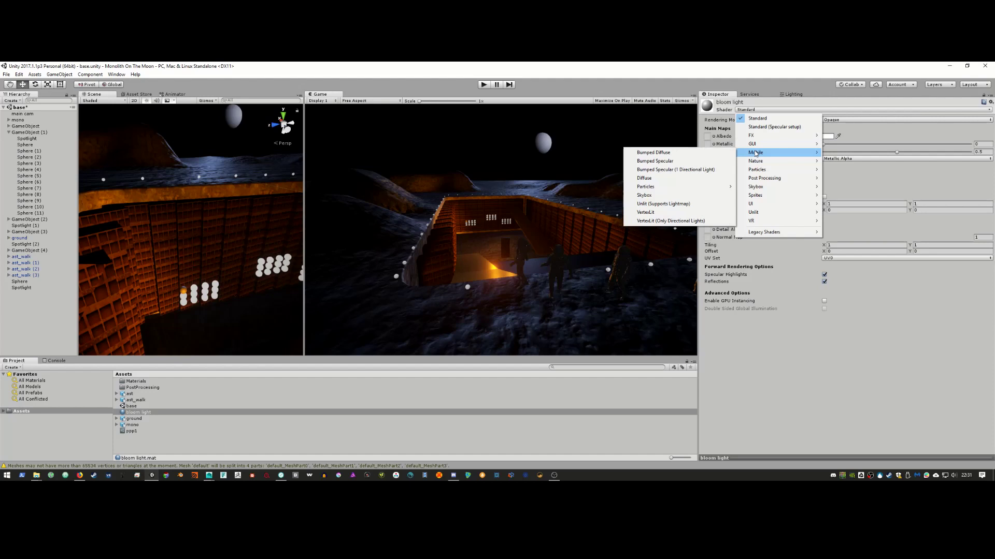
click(686, 179)
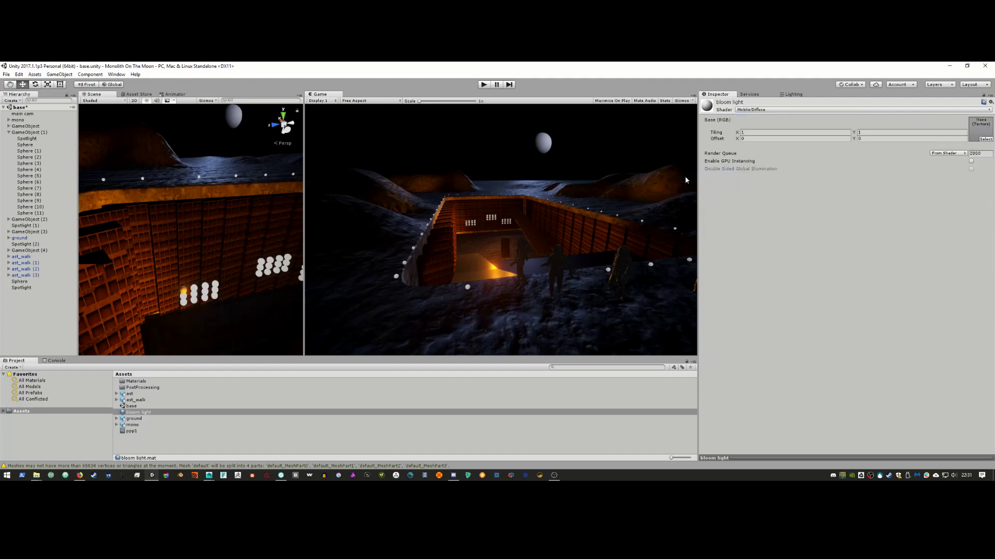
Step: Try Particles/Additive with Soft Particles Factor 3 and Sprites/Diffuse, then settle on Unlit/Color
click(783, 109)
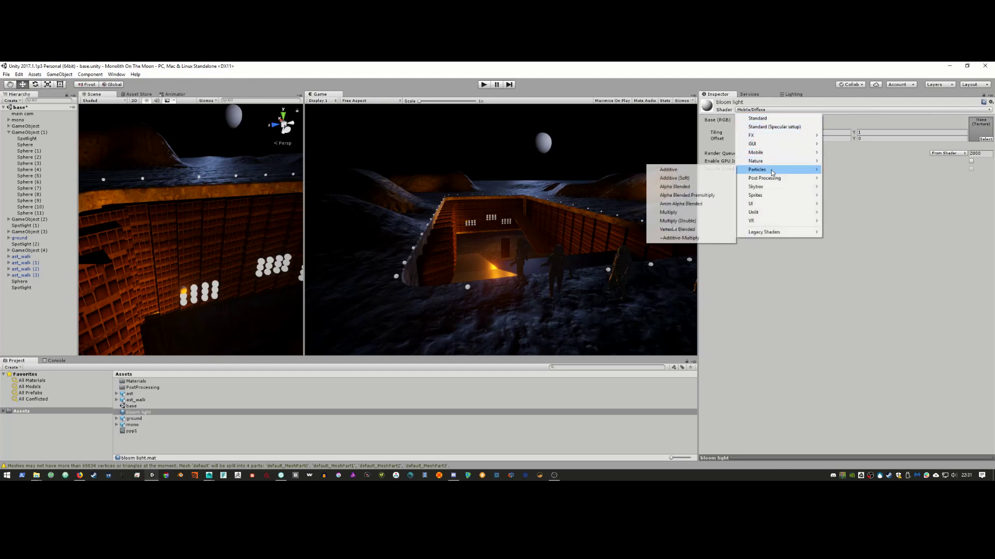
click(711, 174)
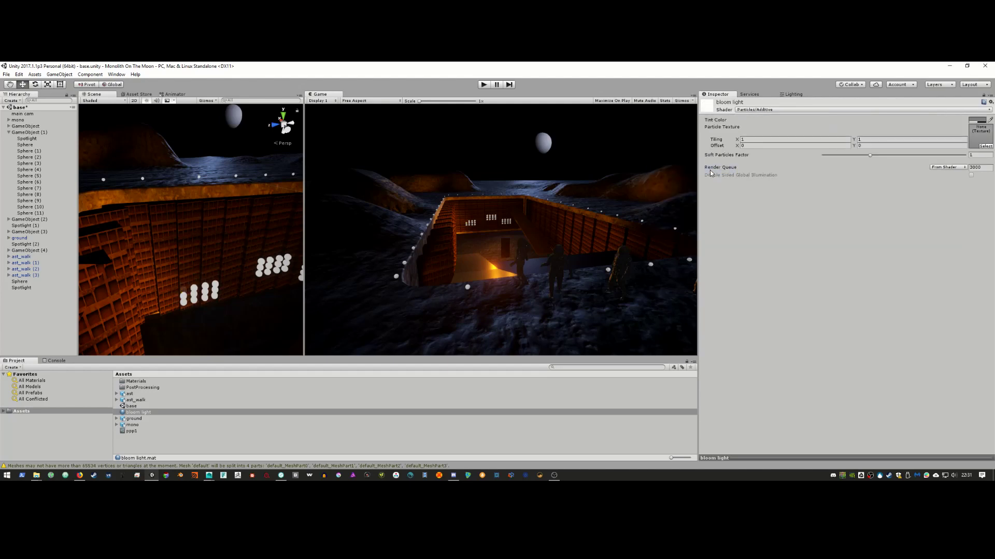
drag(719, 155, 725, 156)
click(764, 110)
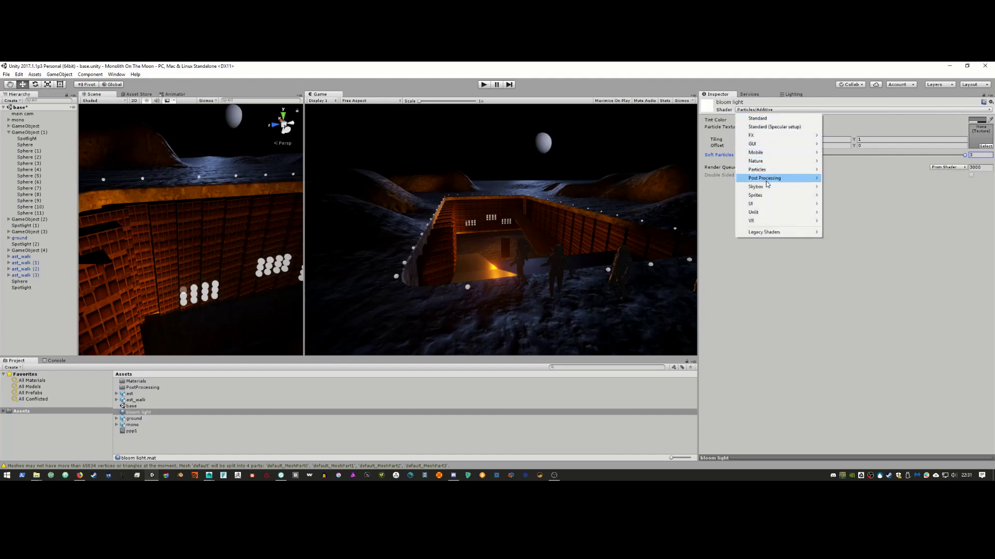
mouse_move(767, 182)
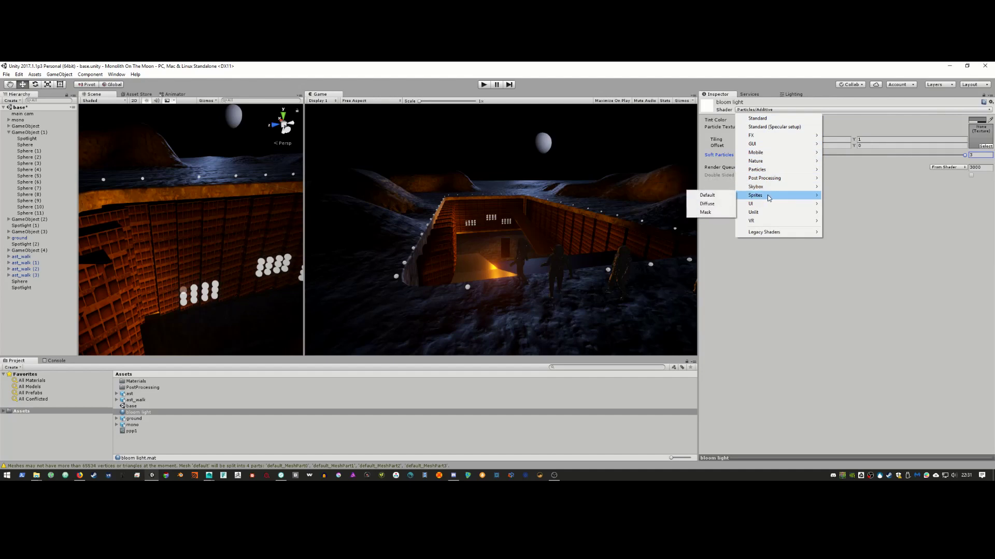
click(726, 204)
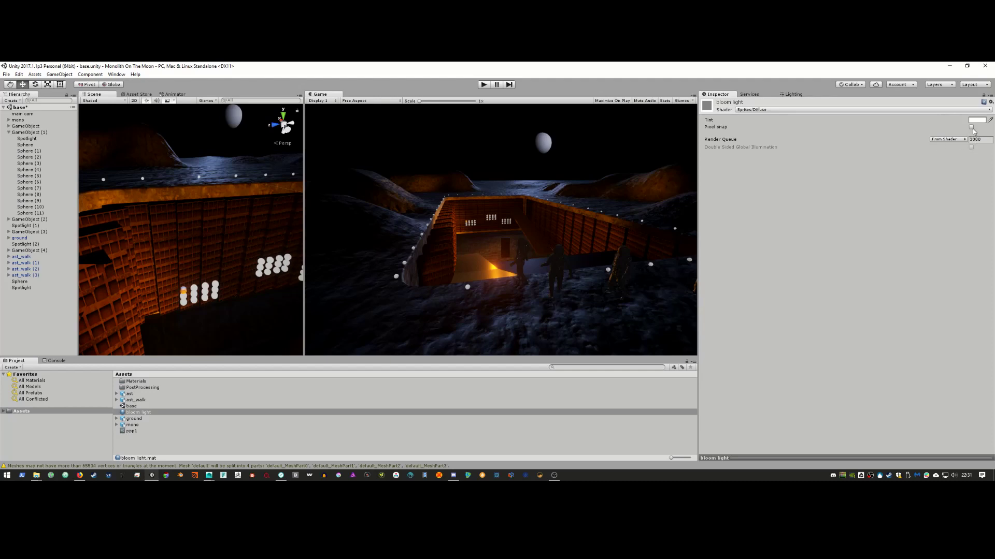
click(784, 110)
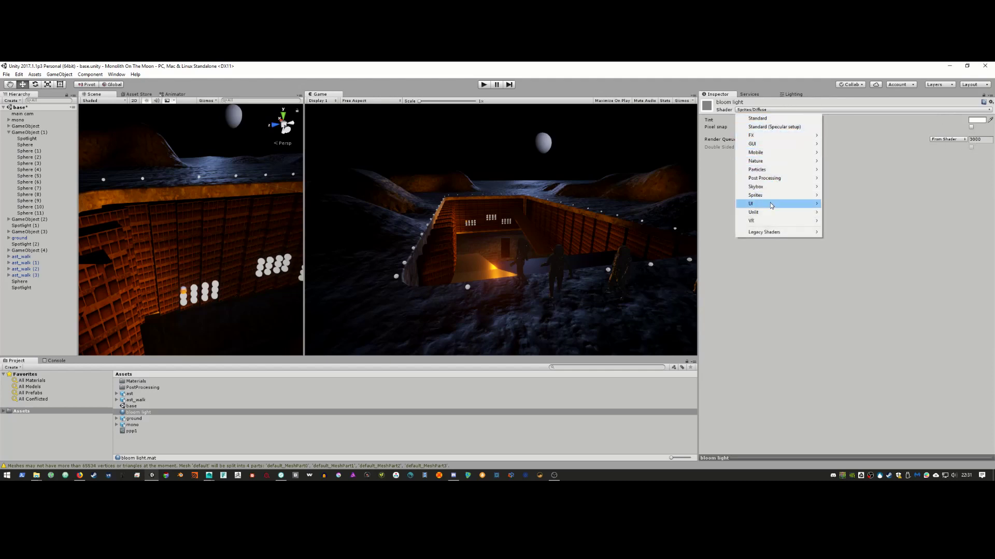
mouse_move(770, 203)
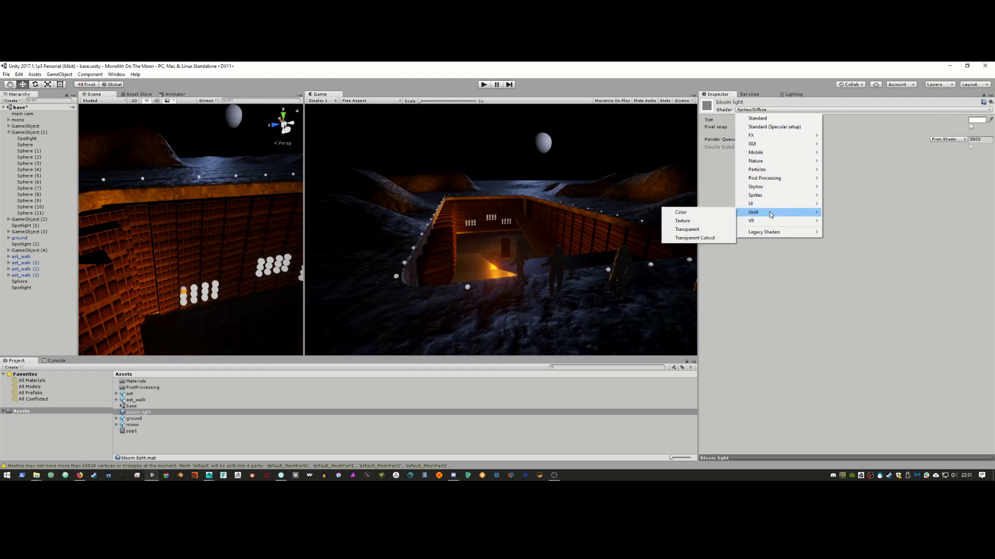
click(730, 213)
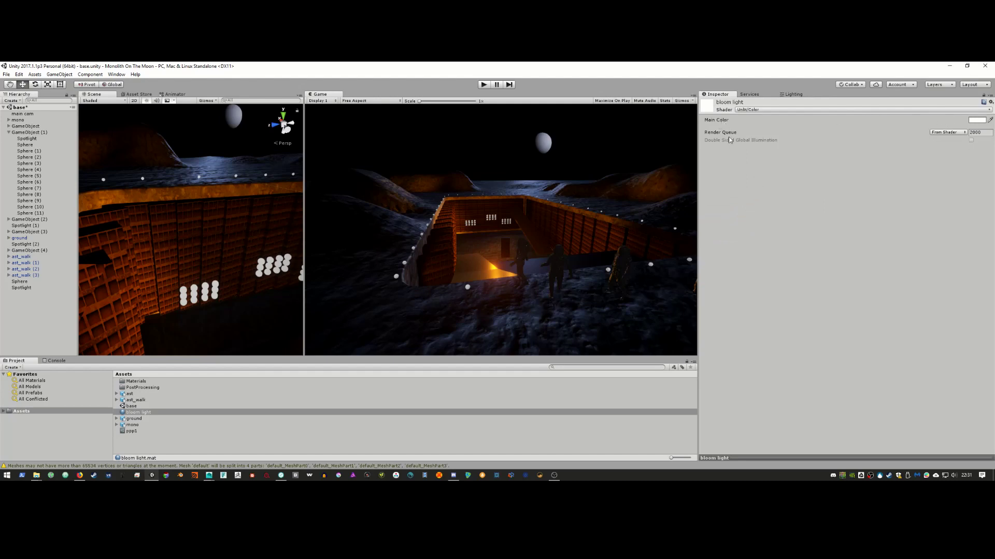
click(830, 109)
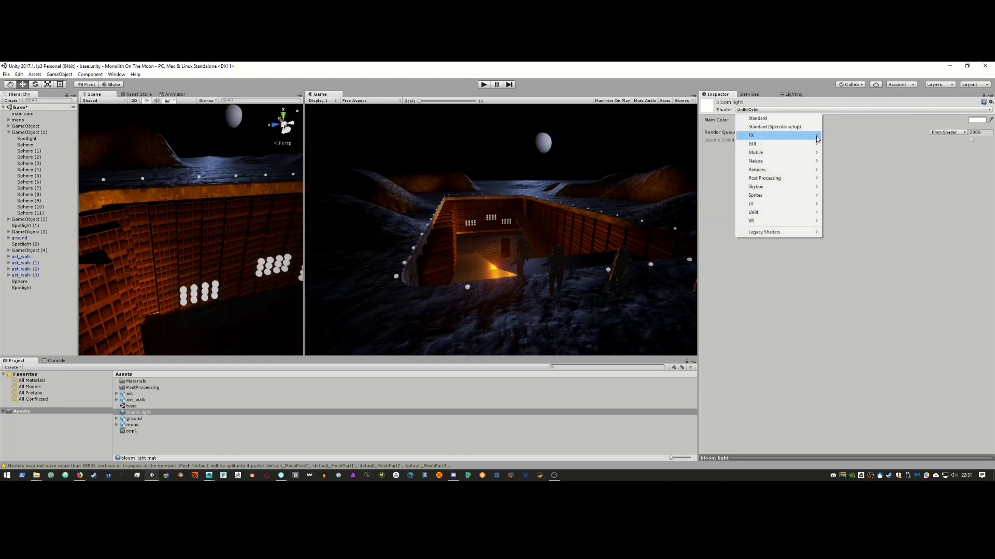
mouse_move(788, 220)
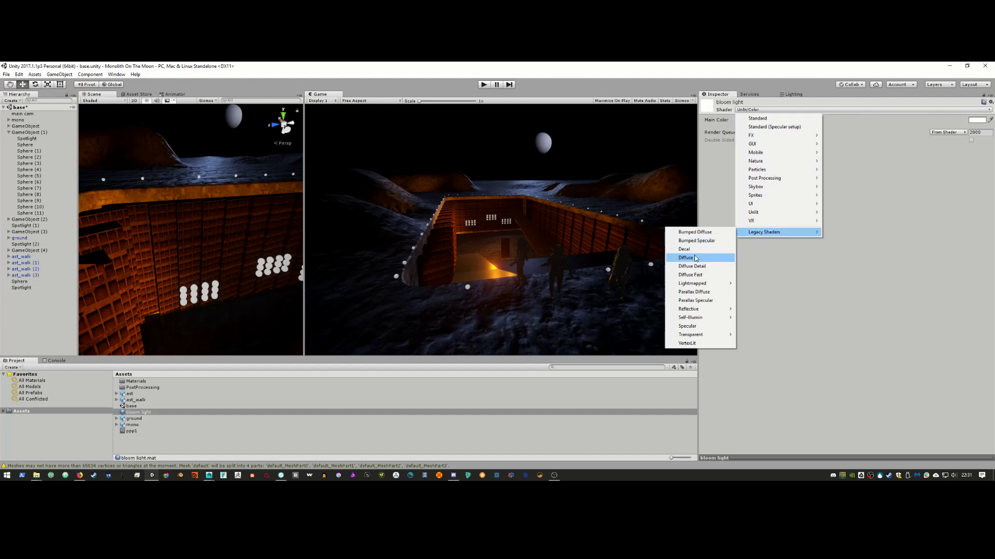
mouse_move(698, 285)
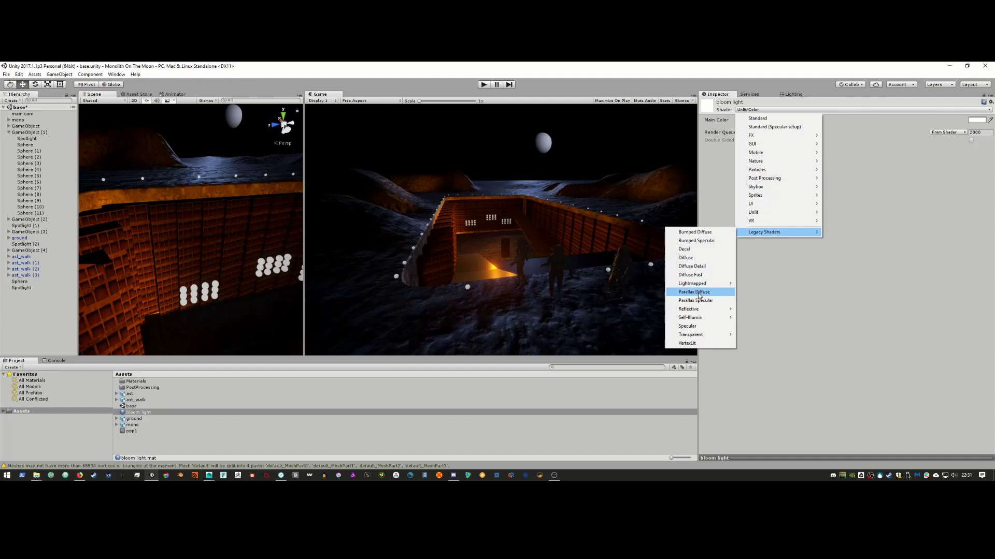
mouse_move(697, 321)
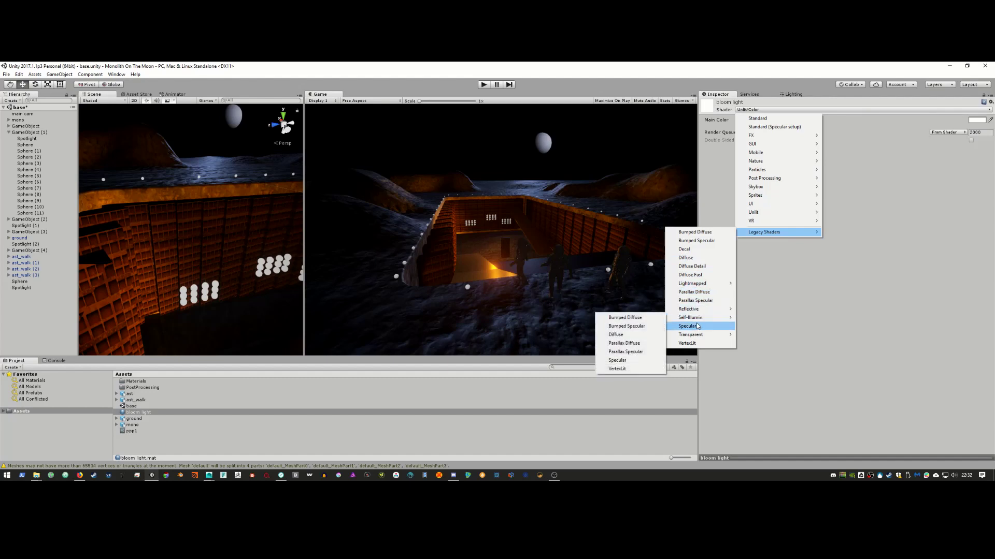
Step: Switch bloom light to Legacy Self-Illumin/Diffuse and push Emission (Lightmapper) toward 10000
click(644, 335)
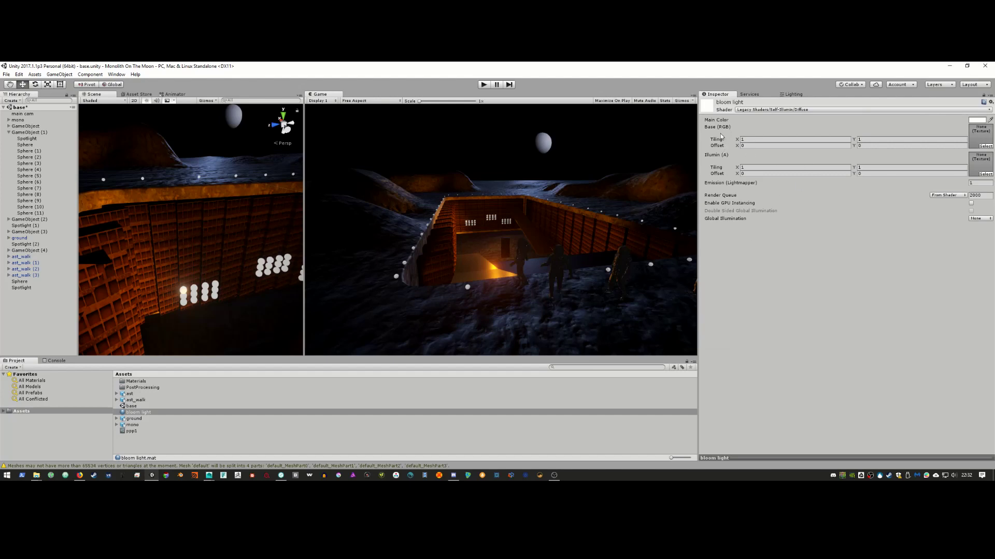
drag(737, 168, 767, 171)
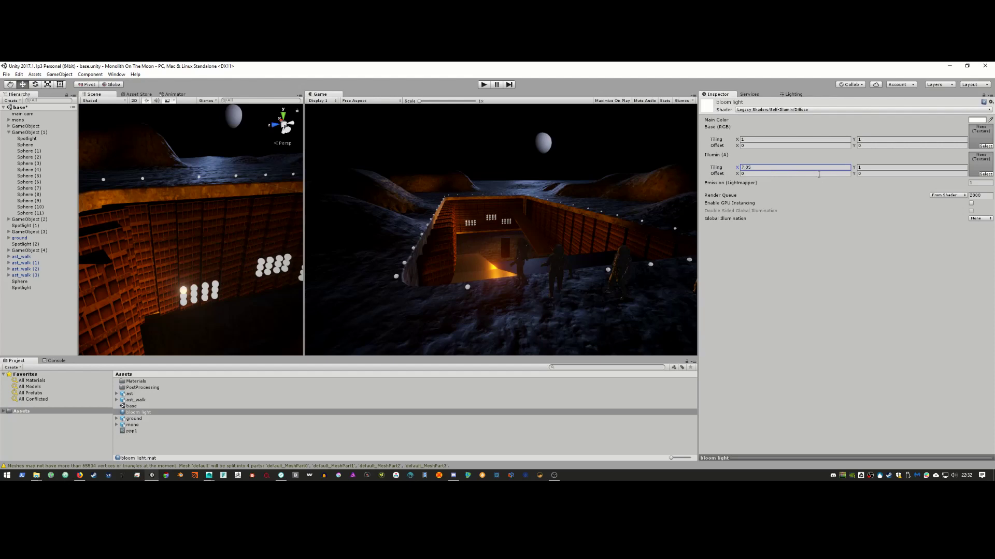
text(1)
drag(736, 185, 883, 174)
drag(740, 180, 955, 179)
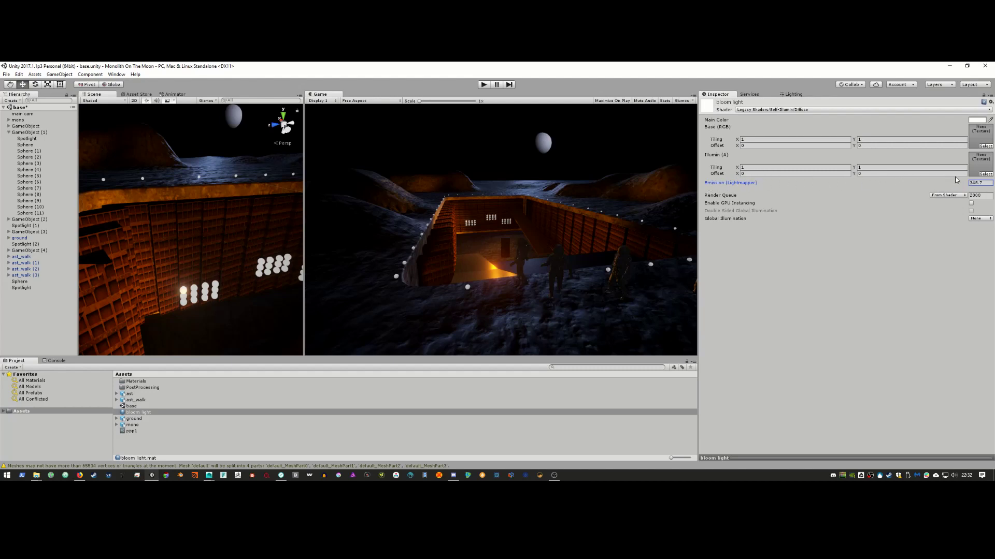
click(981, 182)
text(1)
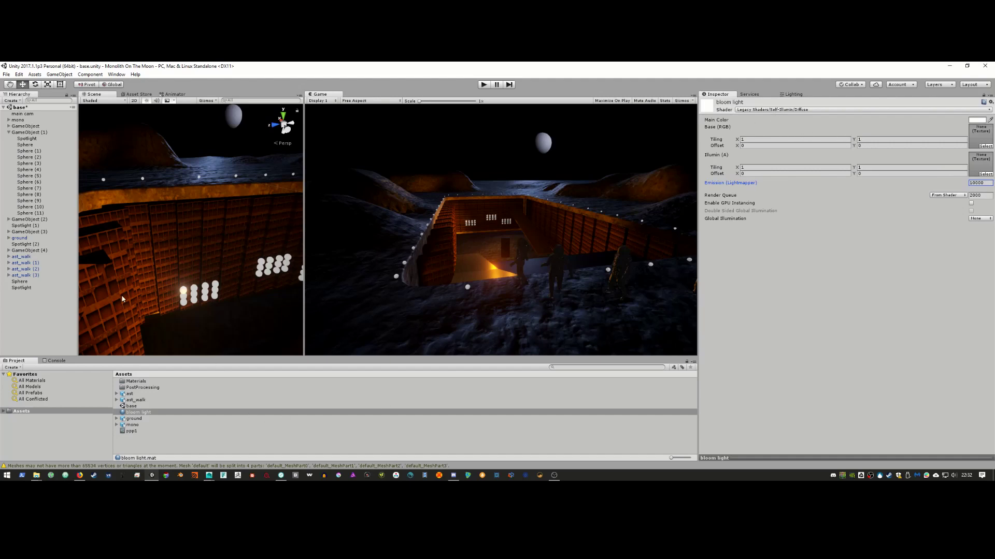
Step: Assign the bloom light material to Sphere (1)–Sphere (11) under GameObject (1)
click(190, 290)
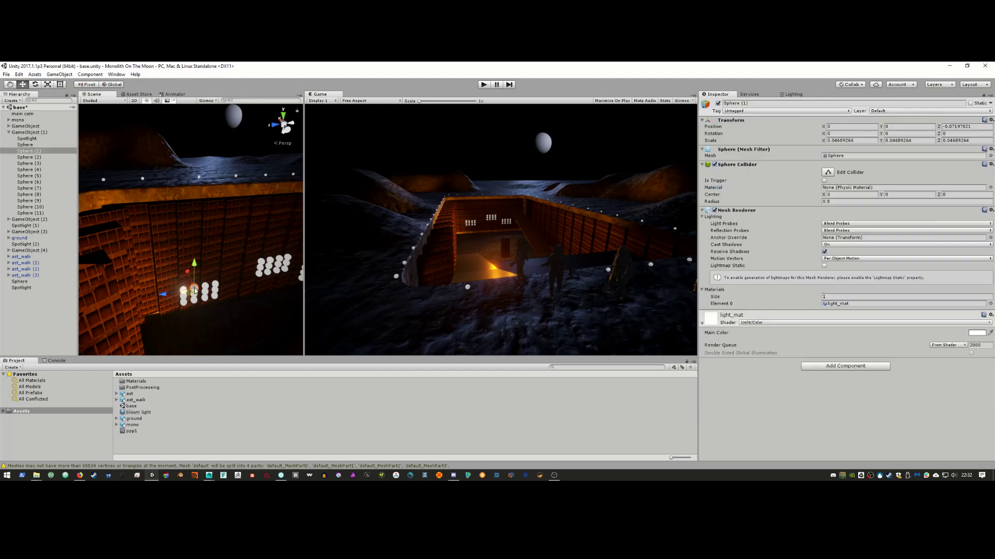
shift+click(30, 213)
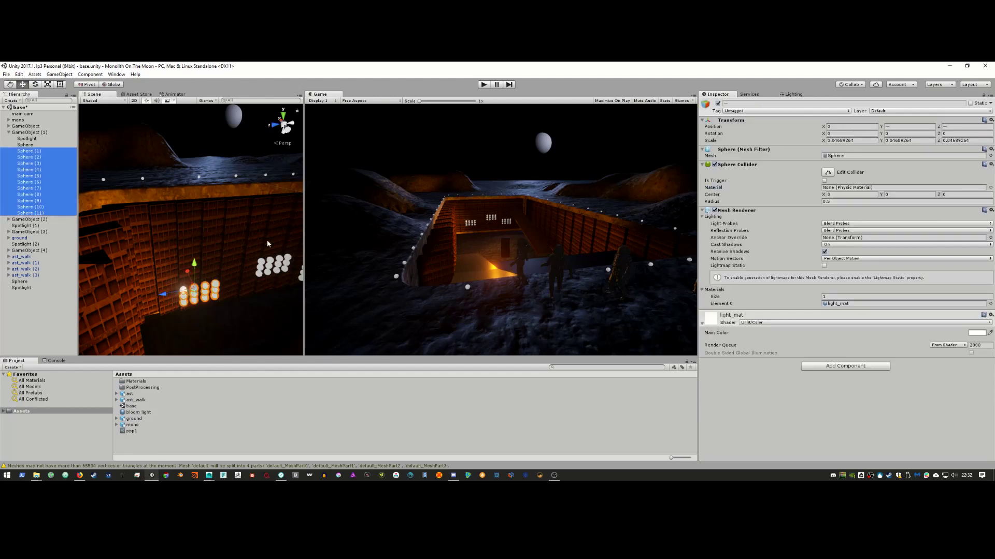
click(749, 323)
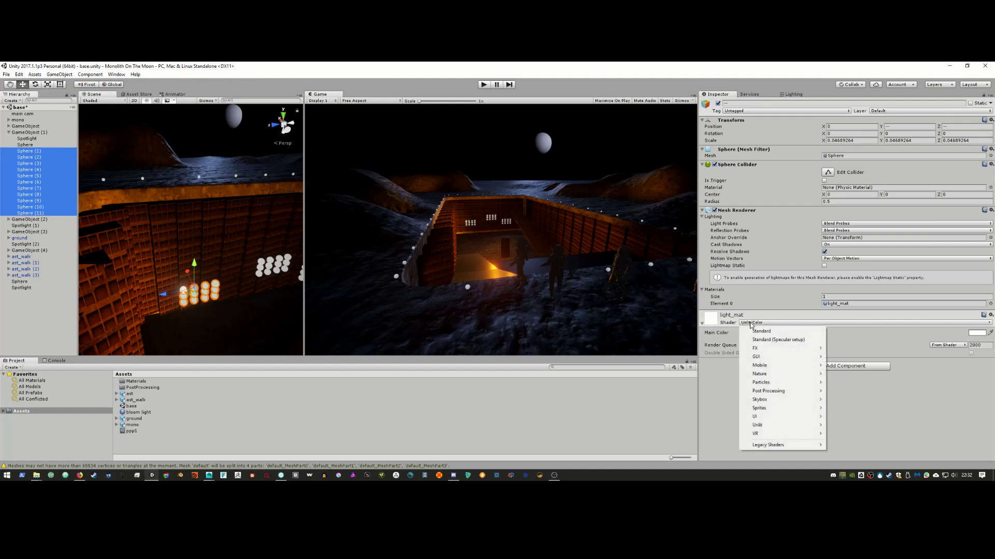
click(724, 323)
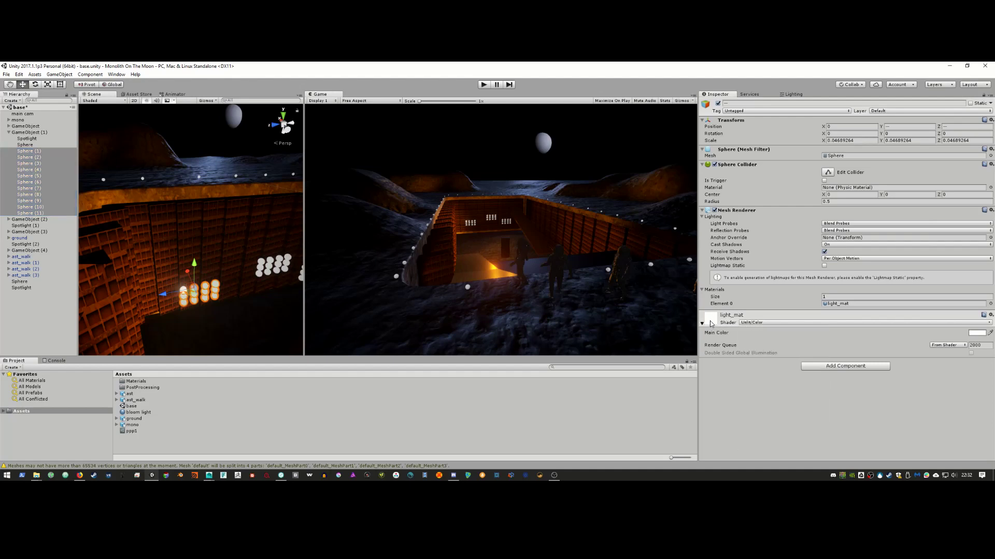
click(990, 304)
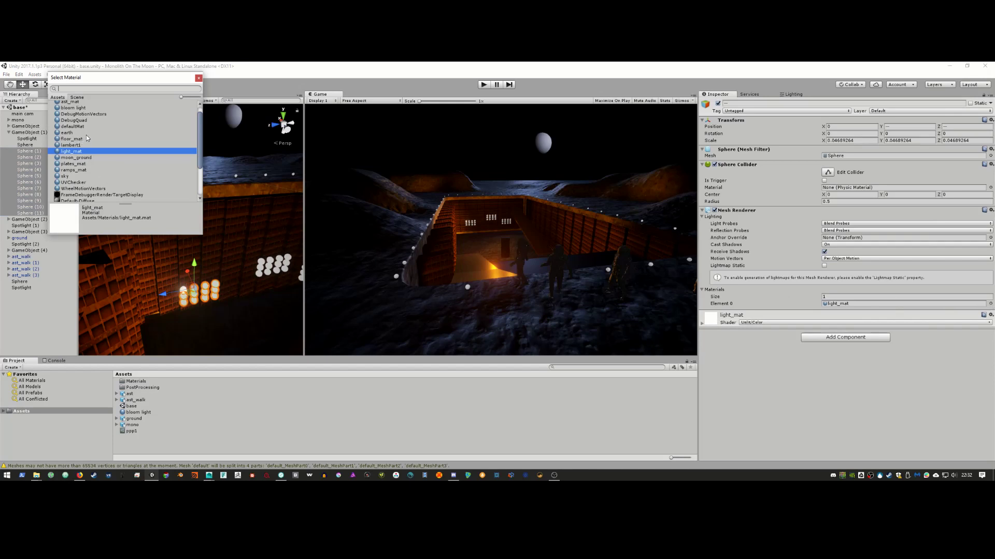
click(87, 108)
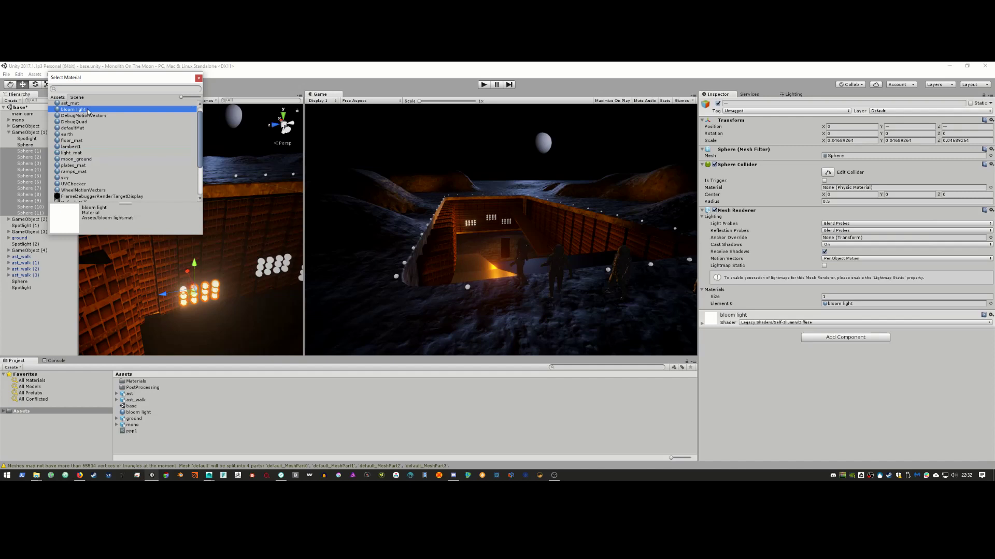
click(199, 79)
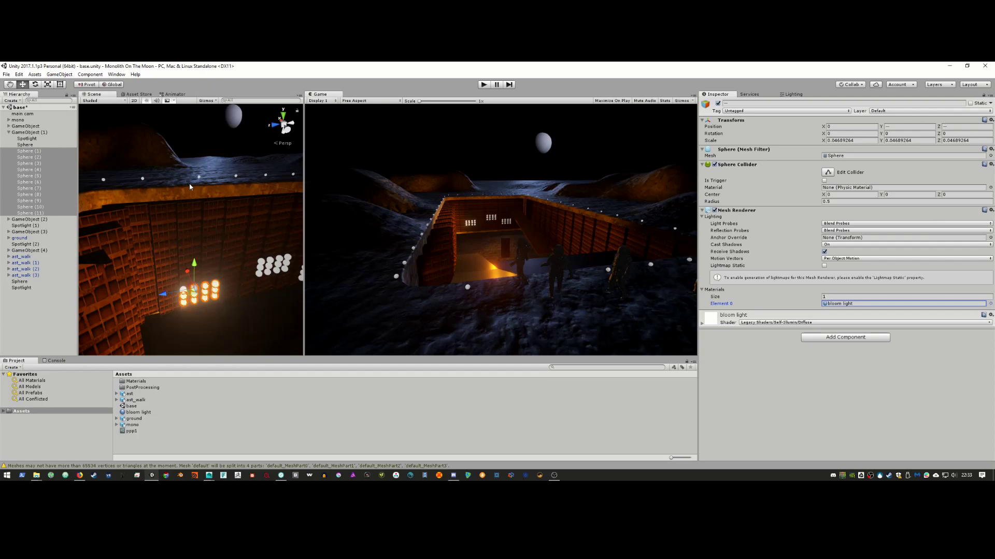
click(266, 268)
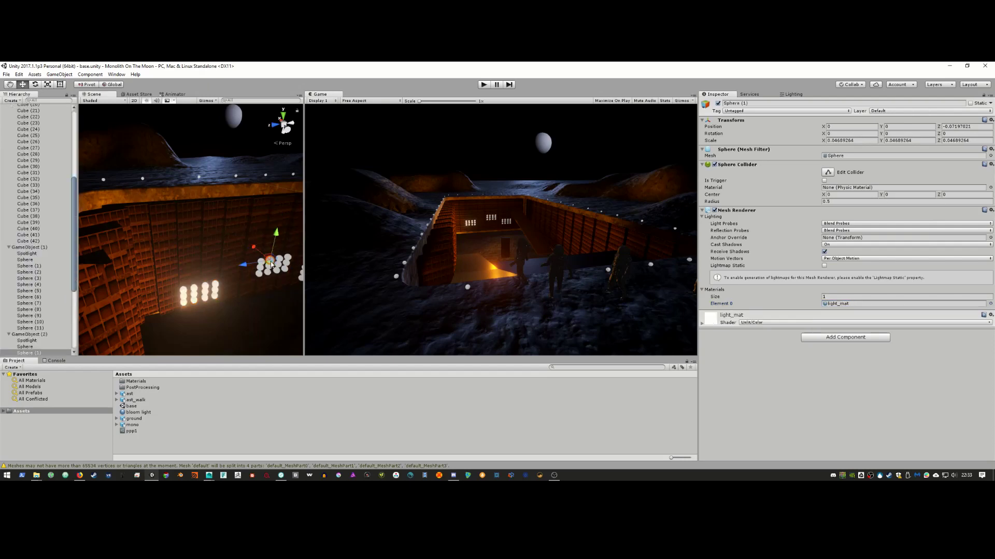
Step: Give GameObject (2)'s Sphere through Sphere (11) the bloom light material
scroll(46, 262, down, 5)
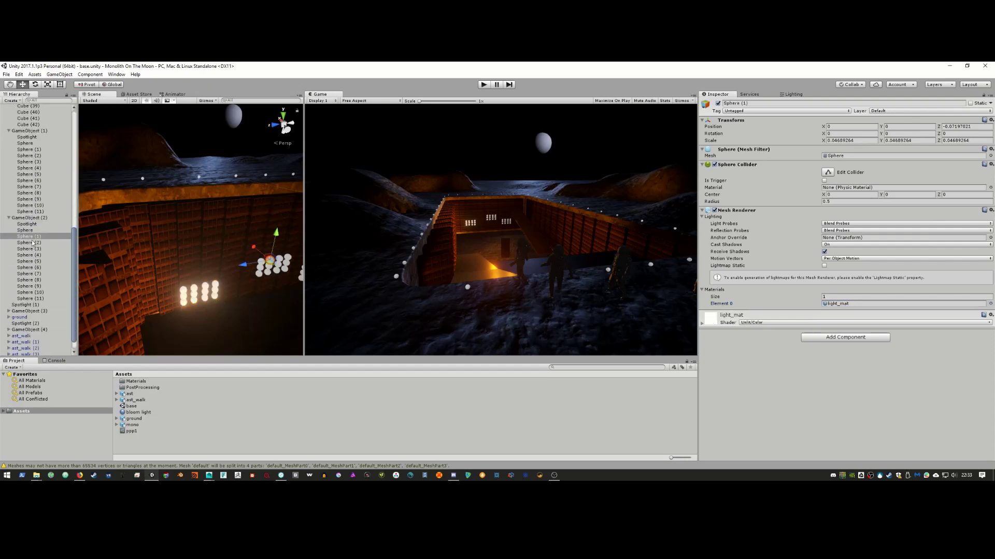
shift+click(41, 299)
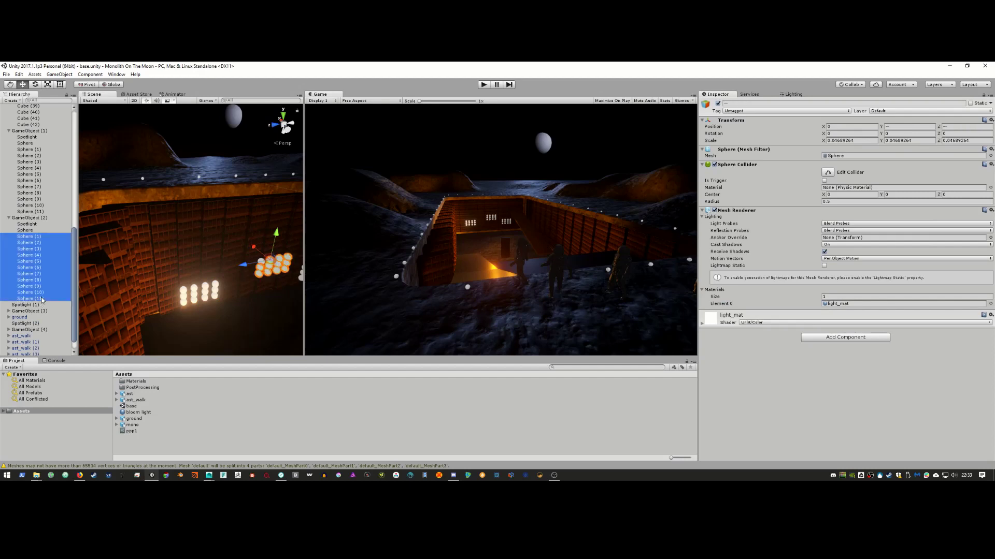
ctrl+click(50, 230)
click(990, 305)
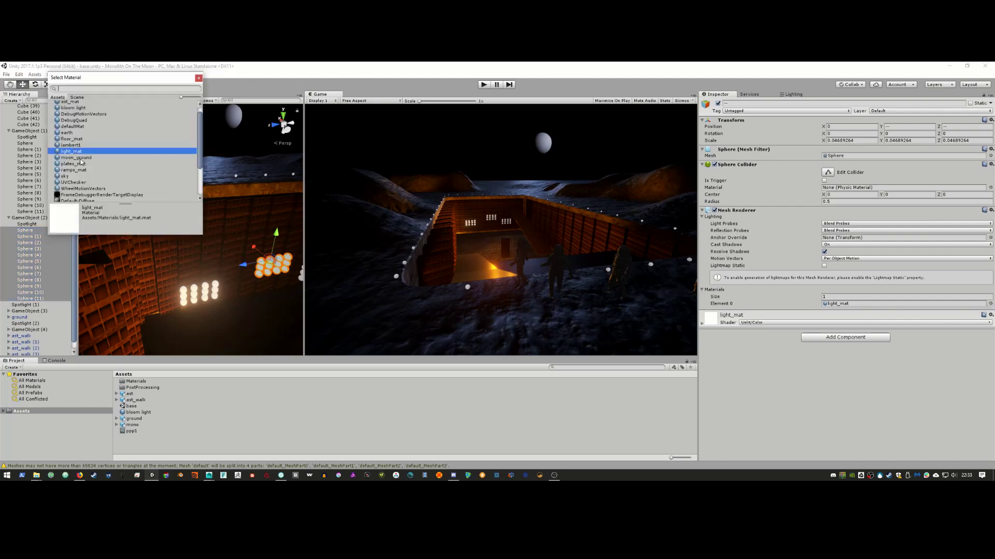
click(78, 109)
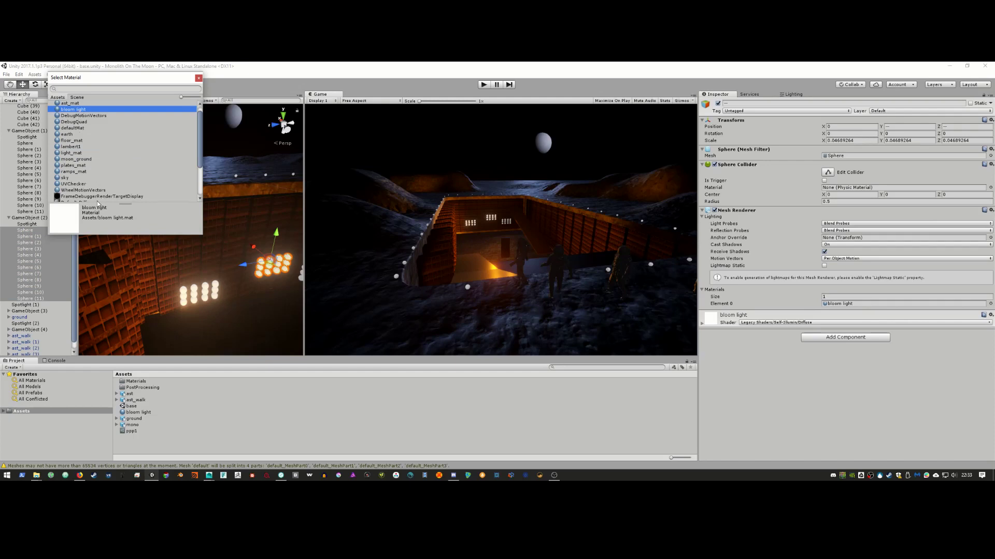
click(198, 78)
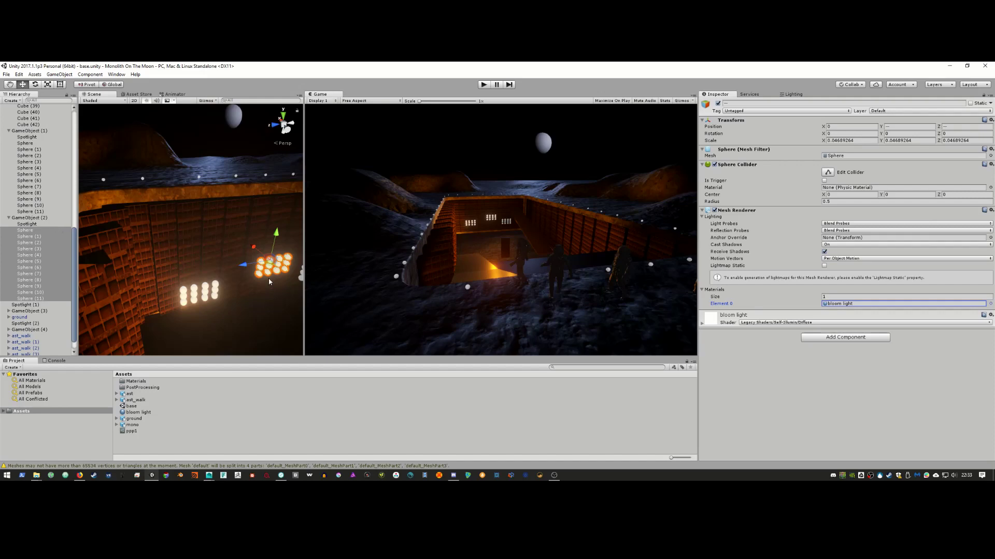
Step: Apply bloom light to the third sphere cluster under GameObject (3)
middle_drag(283, 263, 260, 269)
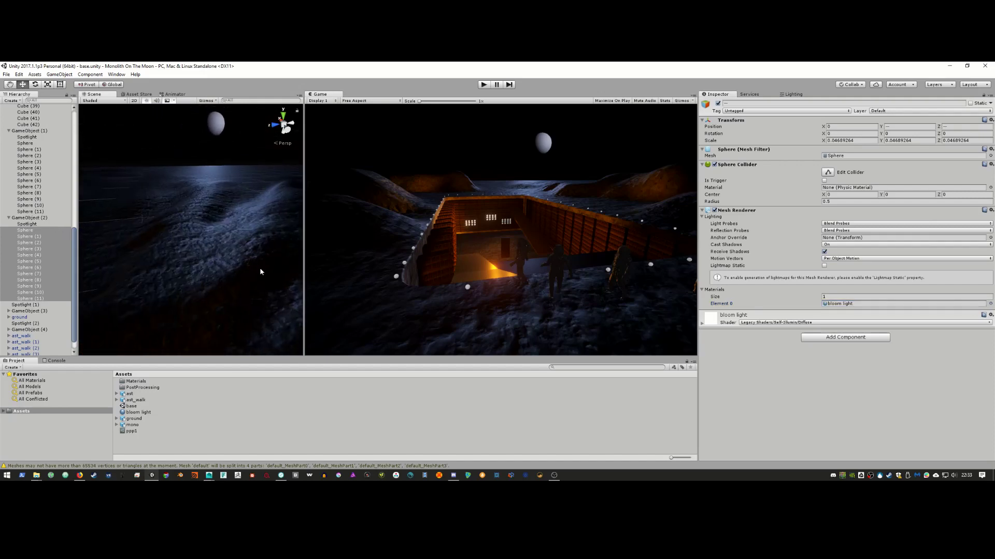
key(f)
scroll(167, 264, down, 3)
scroll(167, 265, down, 3)
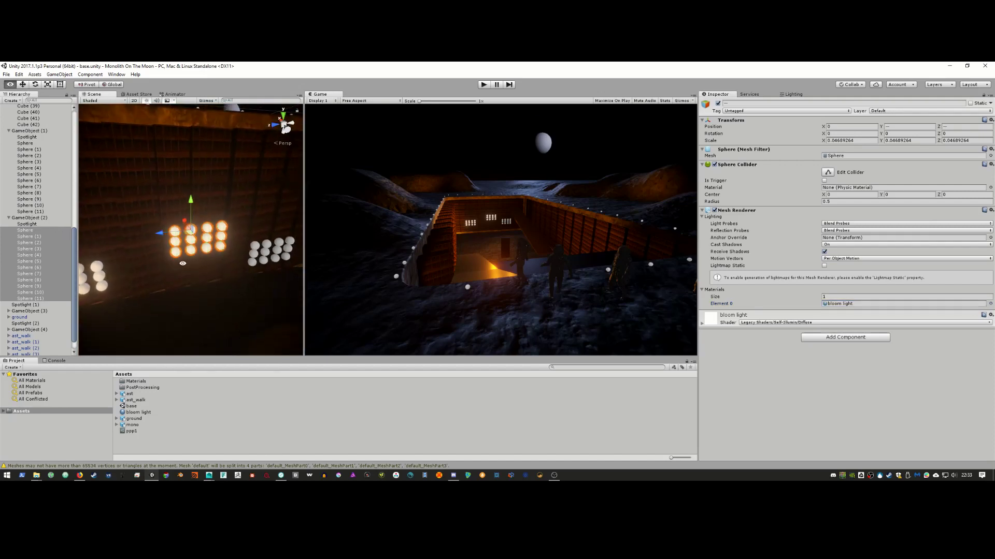
click(261, 257)
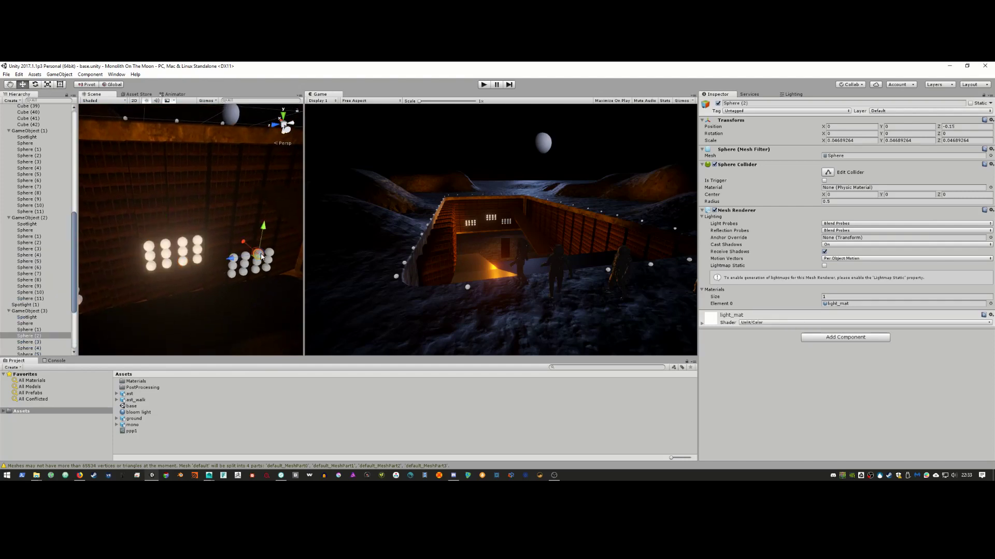
click(44, 323)
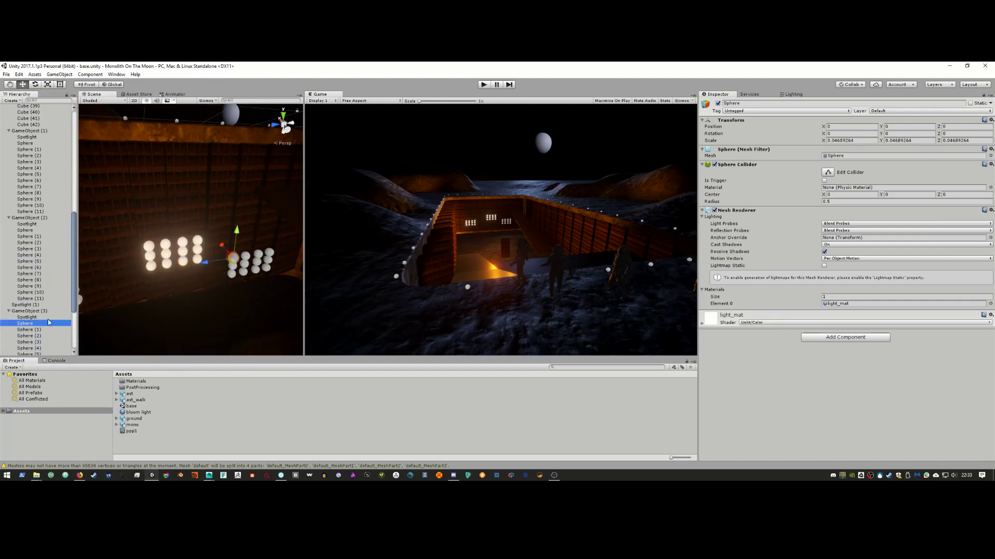
scroll(60, 303, down, 3)
shift+click(44, 321)
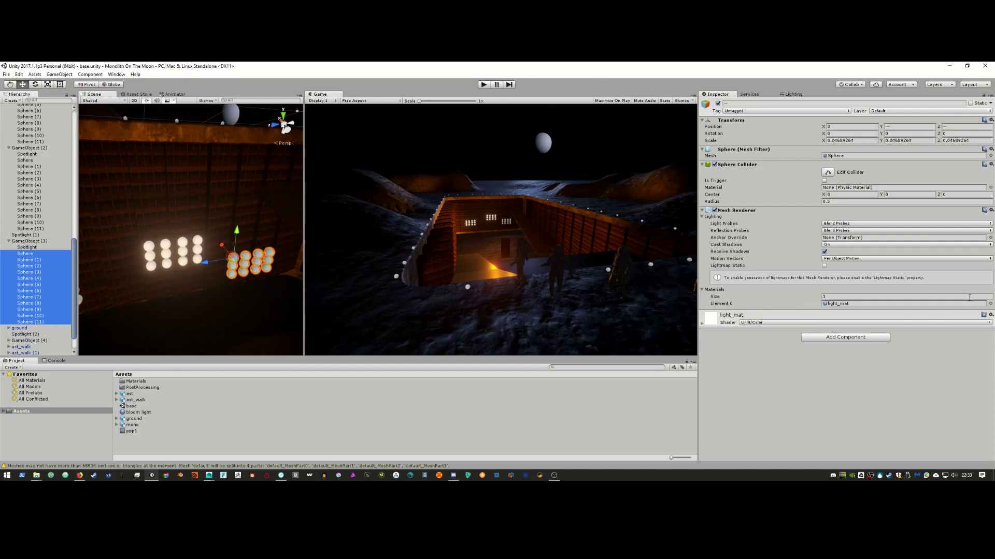
click(990, 304)
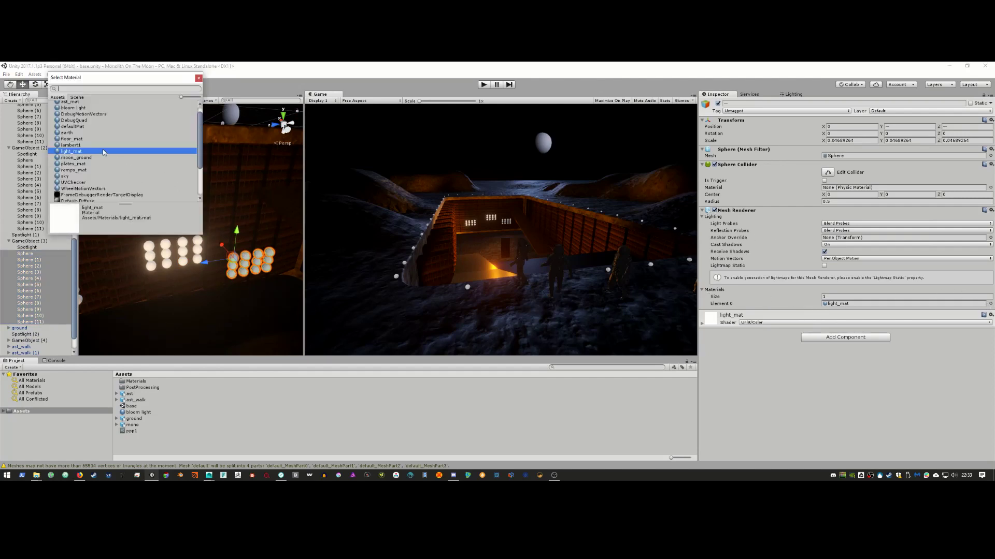
click(73, 109)
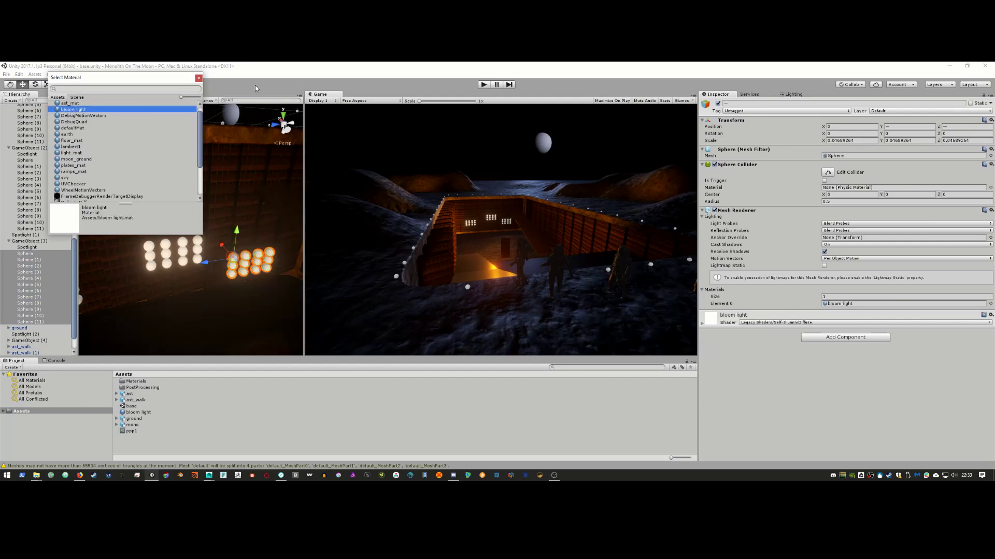
click(199, 78)
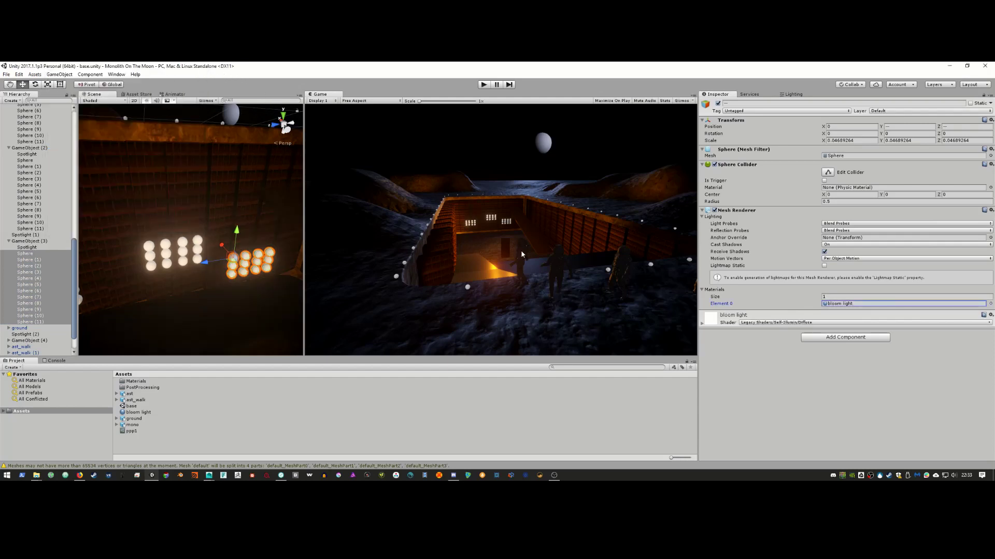
click(826, 304)
Step: Raise the bloom light material's Emission (Lightmapper) from 1000 to roughly 1e+09
click(145, 414)
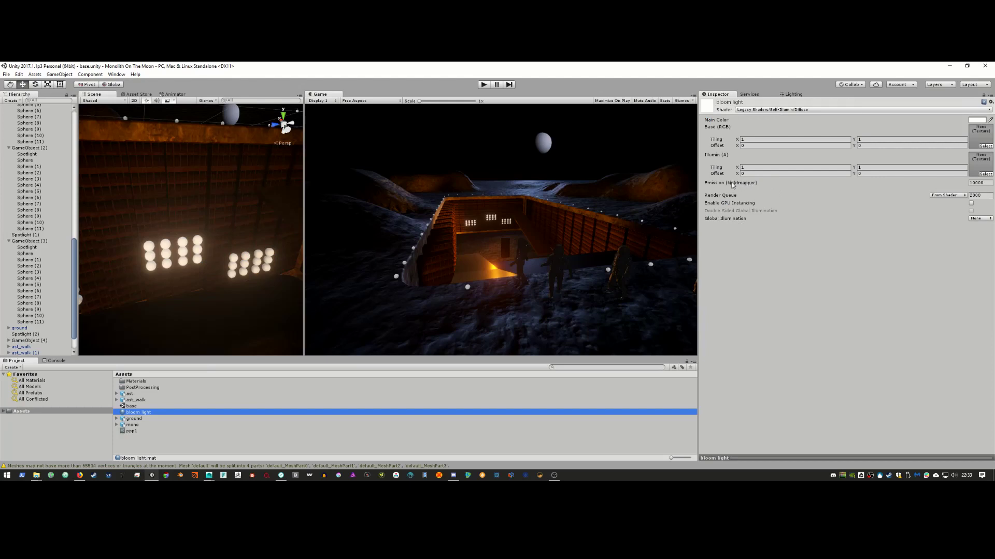
drag(733, 185, 930, 193)
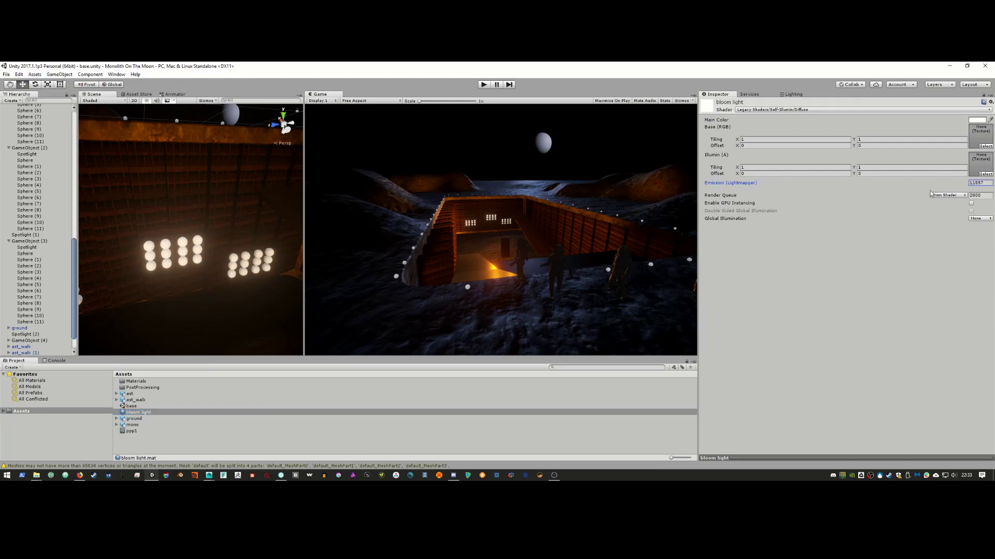
click(984, 184)
text(10)
key(Return)
drag(796, 183, 744, 182)
scroll(32, 253, down, 2)
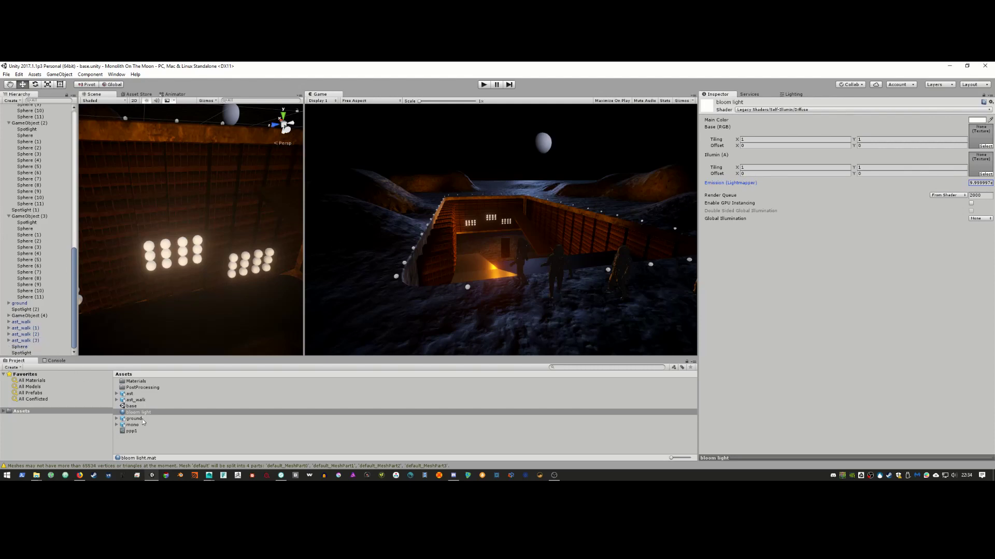
Step: In ppp1, widen Bloom soft knee to about 0.486 and set Intensity to 2.69
click(136, 432)
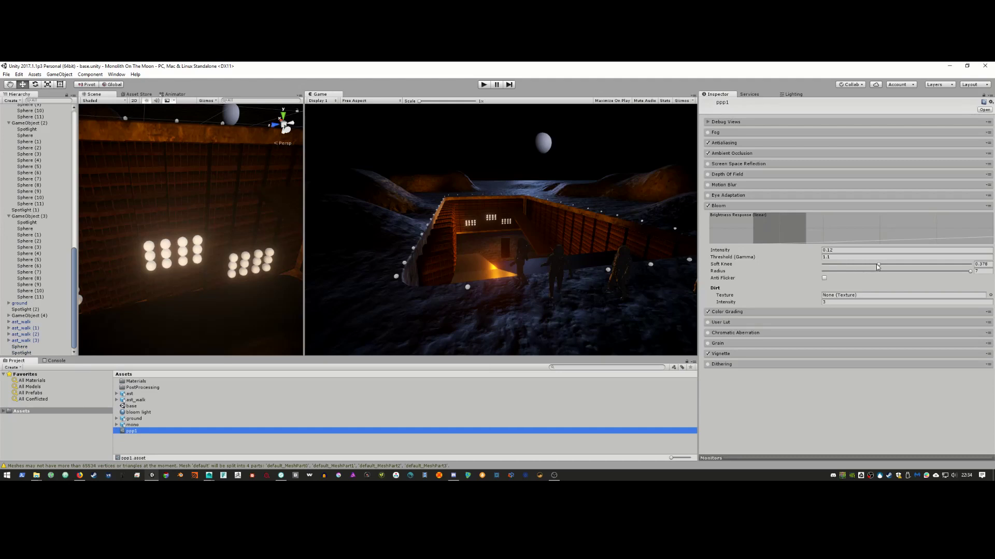
mouse_move(878, 266)
mouse_down()
mouse_move(922, 266)
mouse_move(891, 268)
mouse_up()
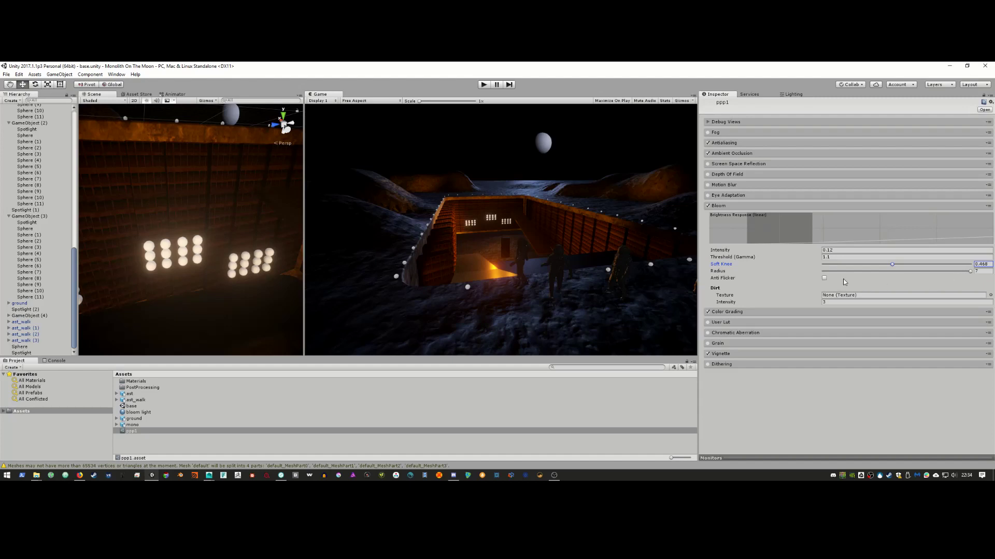
drag(725, 251, 728, 252)
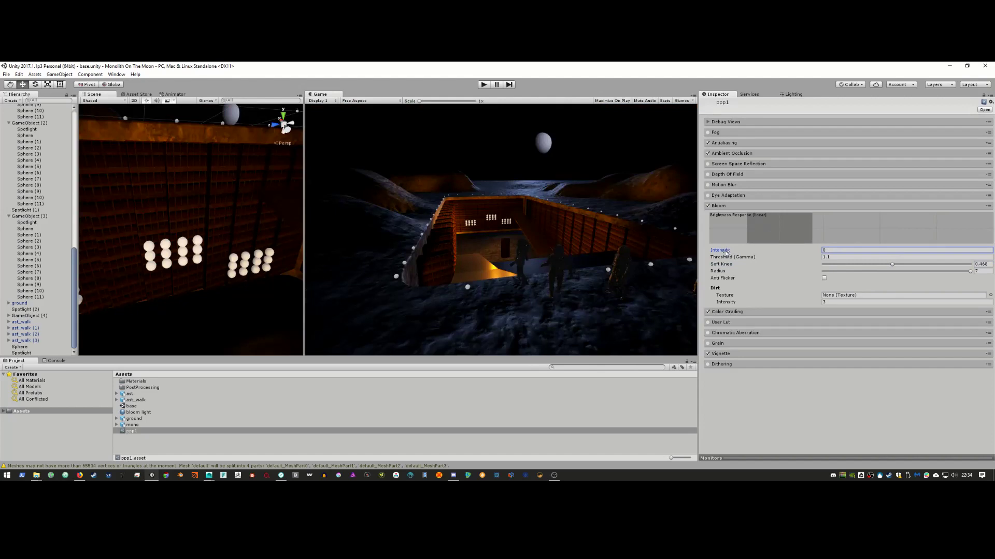
mouse_move(726, 252)
mouse_down()
mouse_move(772, 249)
mouse_move(725, 252)
mouse_move(736, 251)
mouse_up()
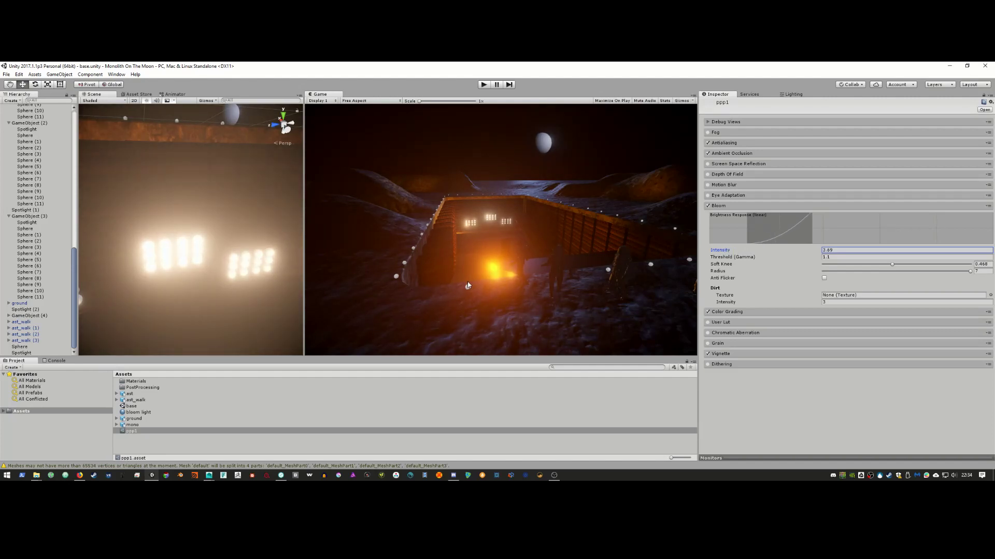
click(478, 266)
mouse_move(187, 297)
alt+mouse_down()
mouse_move(180, 319)
mouse_move(132, 326)
mouse_move(184, 305)
alt+mouse_up()
Step: Set ramps_mat Albedo to dark grey 2F2F2F, Metallic 0.104, Smoothness 0.573
click(190, 301)
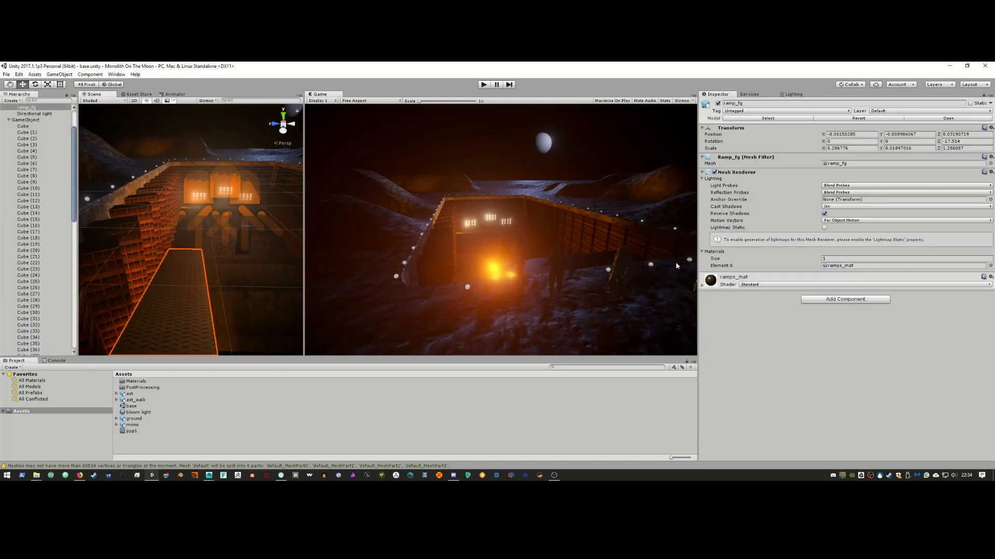
click(702, 284)
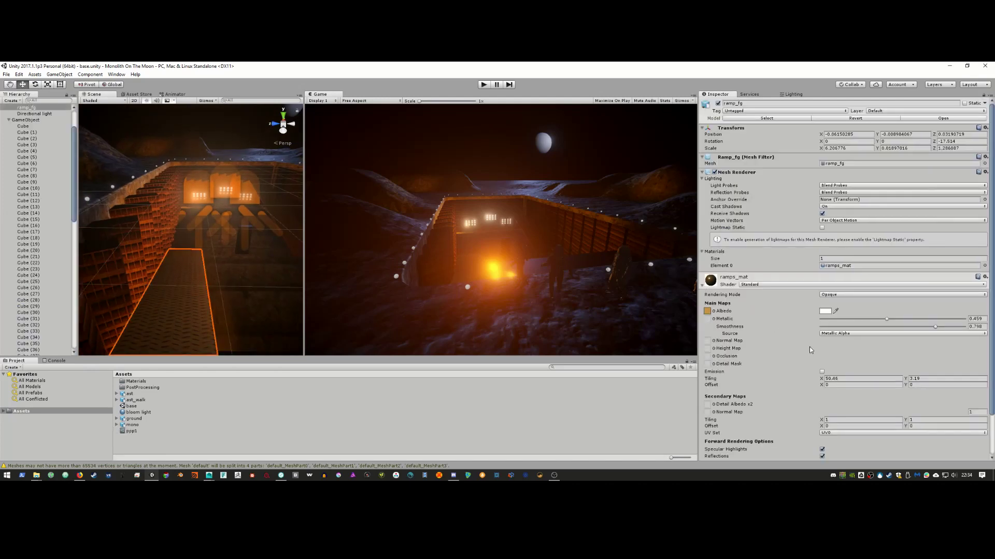
click(887, 320)
drag(881, 325, 981, 325)
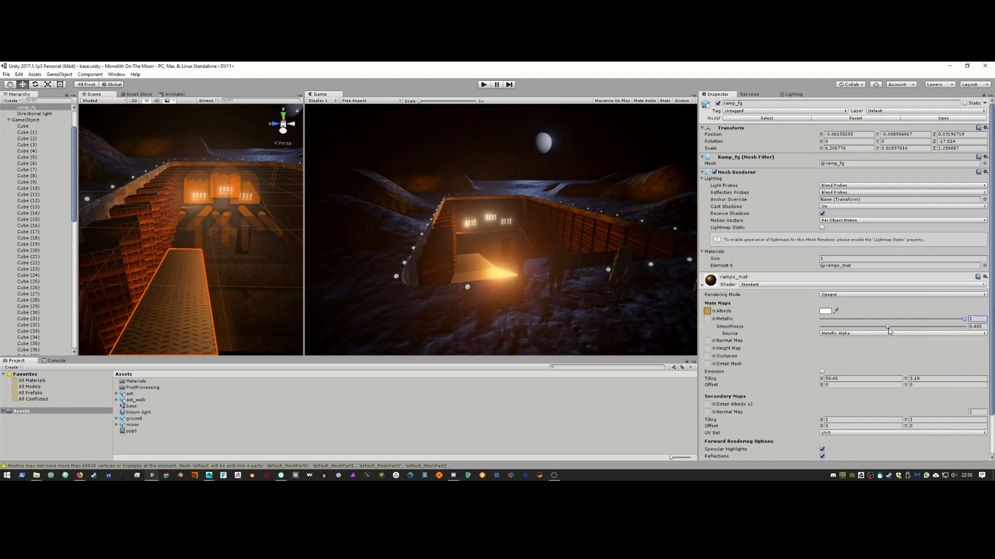
drag(887, 327, 874, 327)
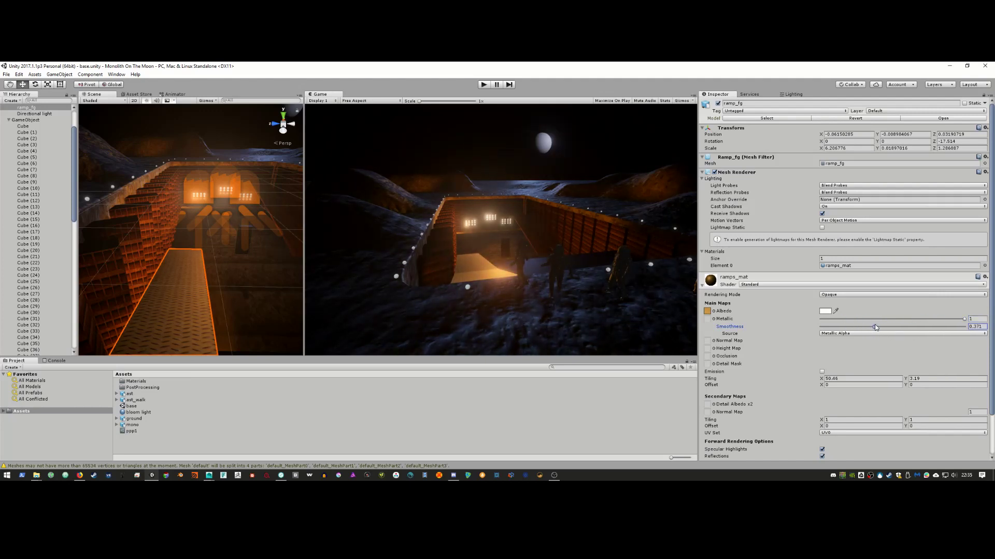
click(821, 312)
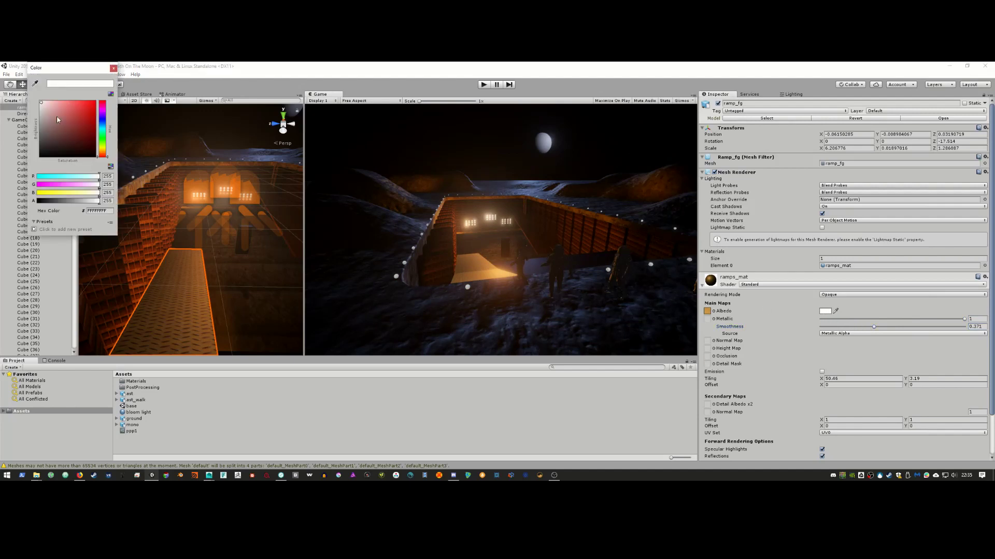
drag(57, 120, 23, 152)
click(932, 320)
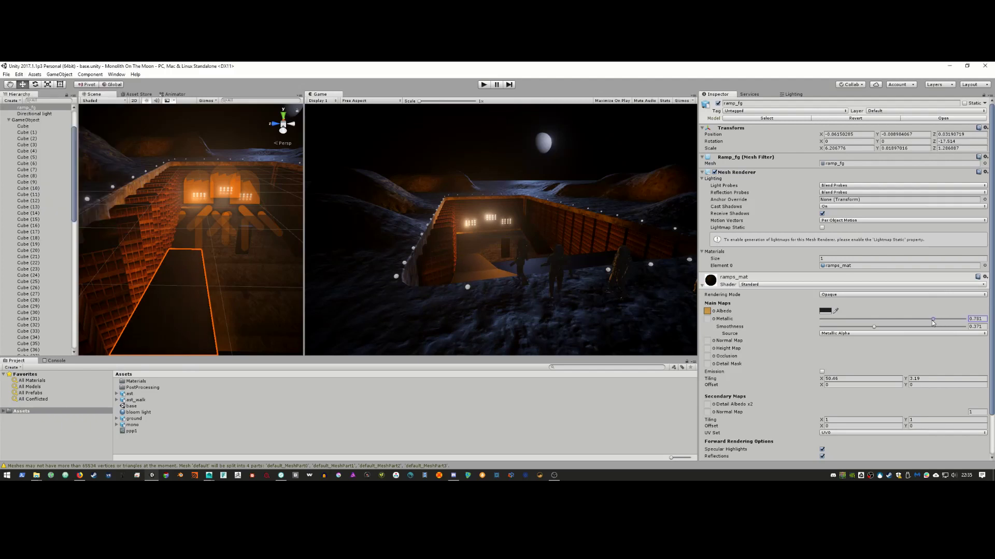
drag(876, 326, 835, 325)
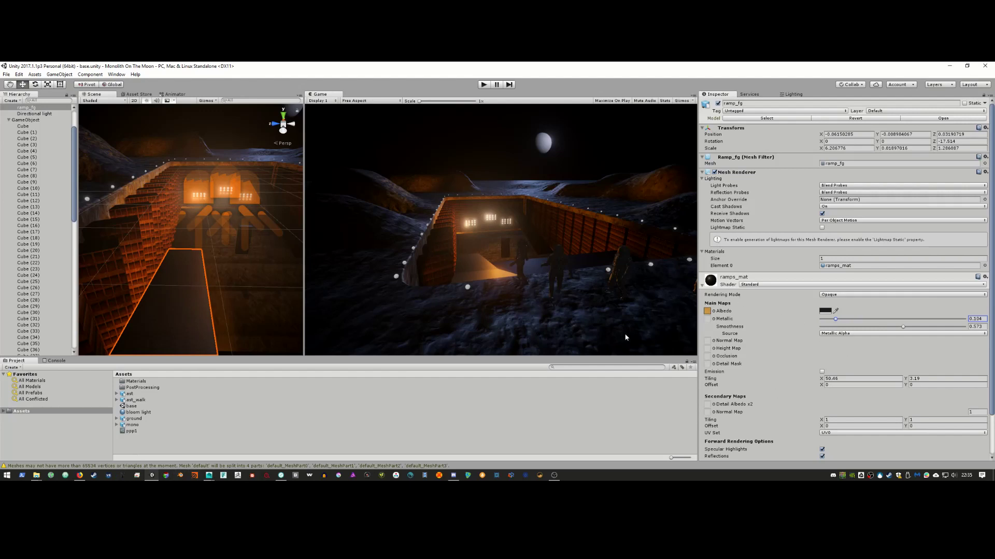
Step: Locate the ramp's MetalFloorsPainted0012_1_seamless_S diamond-plate texture in the Project
click(708, 310)
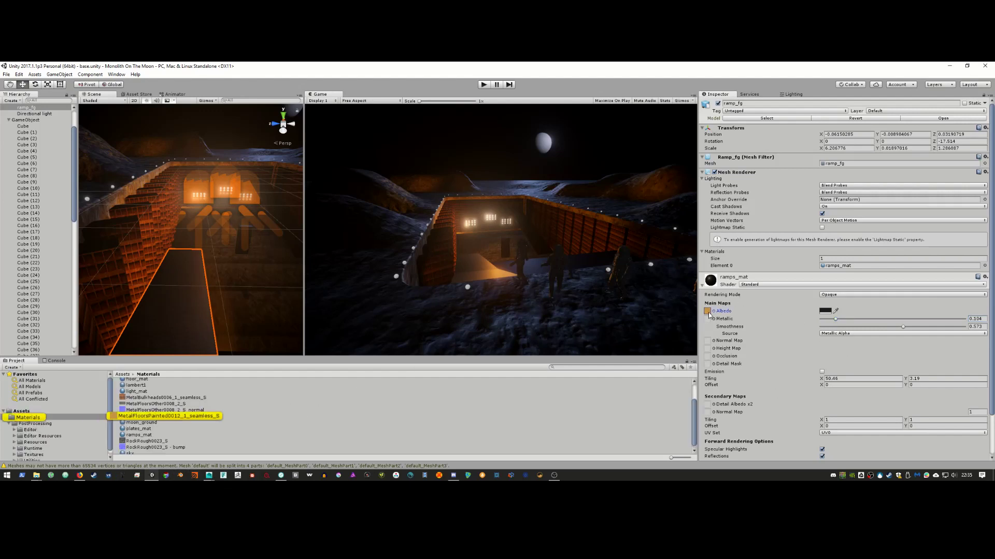
click(179, 416)
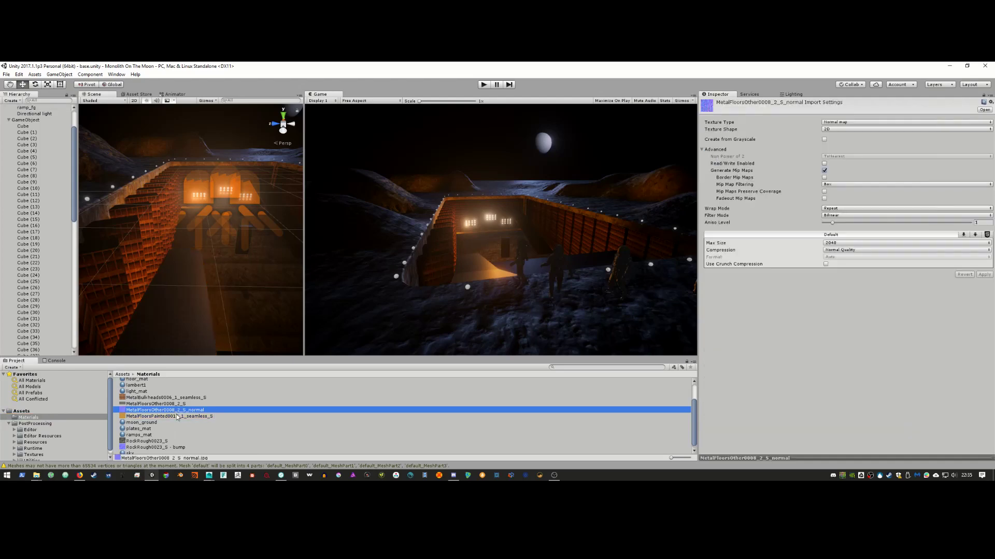
right_click(178, 416)
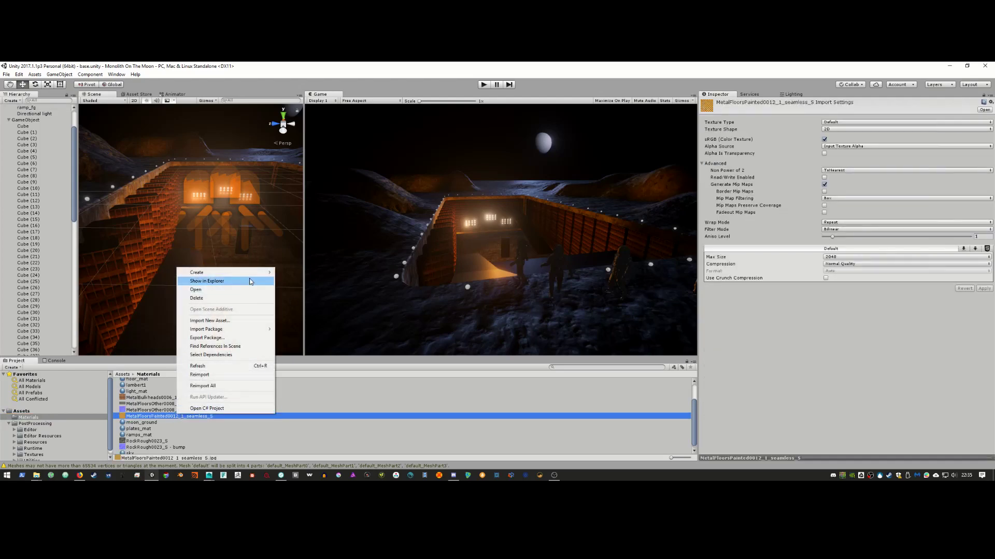
Step: Load the MetalFloorsPainted0012_1_seamless_S texture file into Bitmap2Material as the main input
click(212, 281)
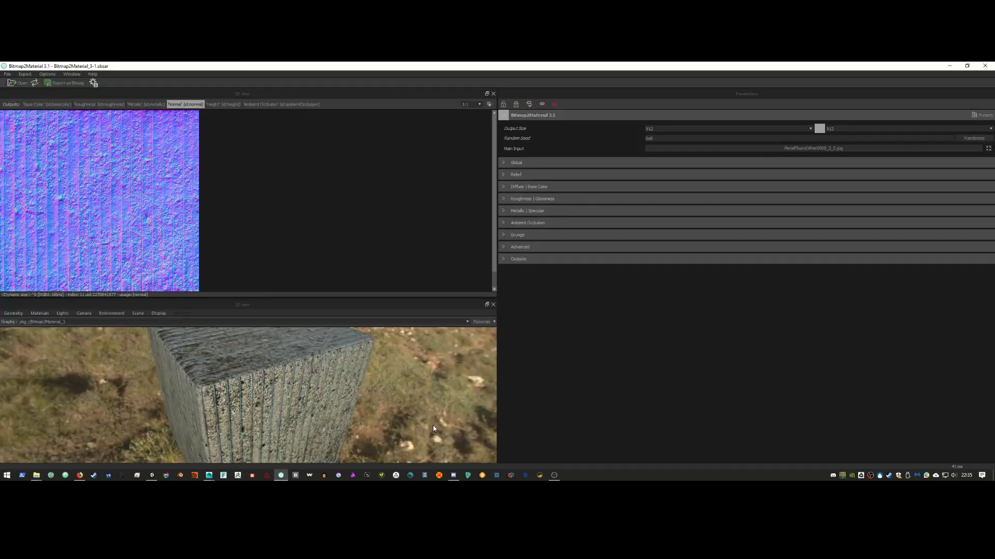
key(alt+Tab)
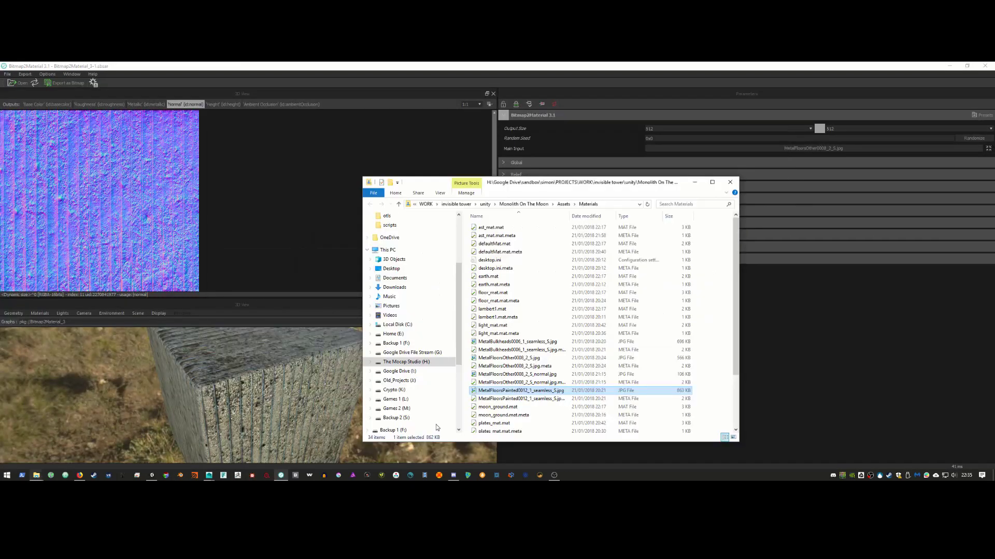
drag(535, 392, 135, 217)
click(181, 223)
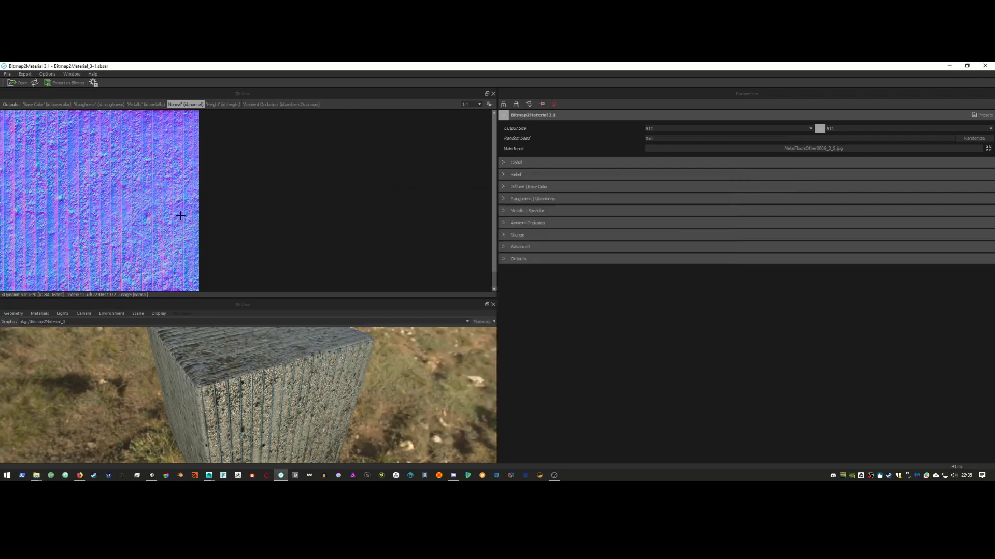
key(alt+Tab)
drag(505, 397, 118, 201)
click(153, 216)
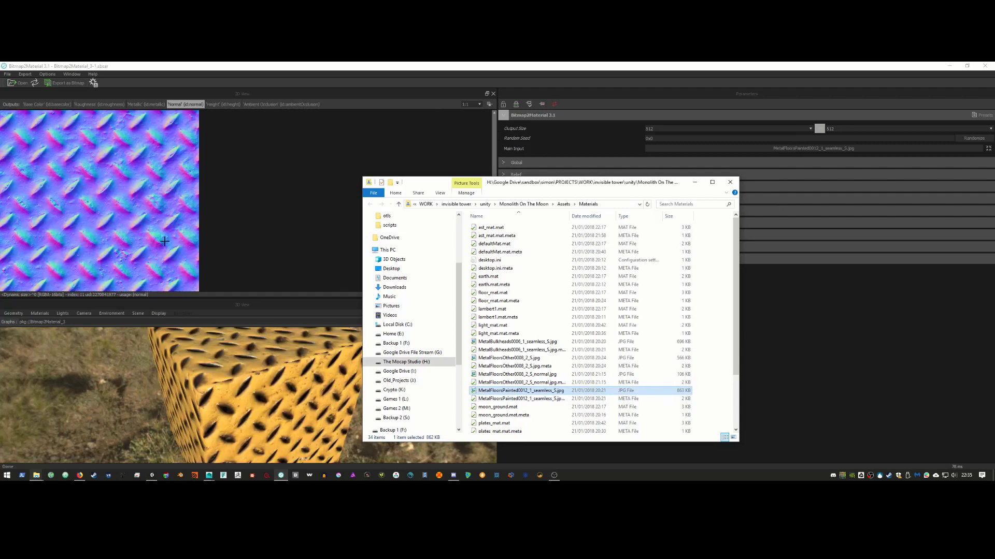
Step: Save the generated normal map as MetalFloorsPainted0012_1_seamless_S_normal.jpg in Materials
right_click(173, 153)
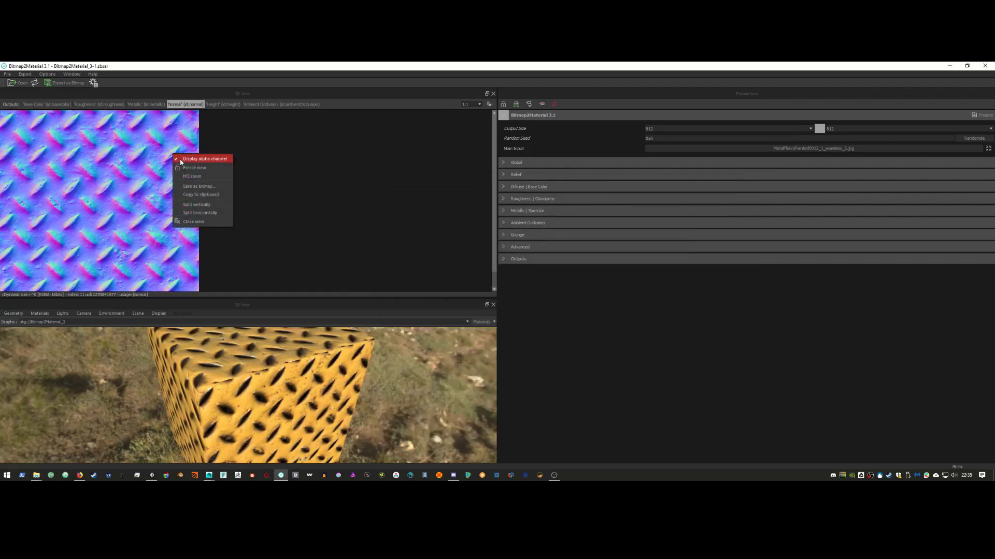
click(200, 187)
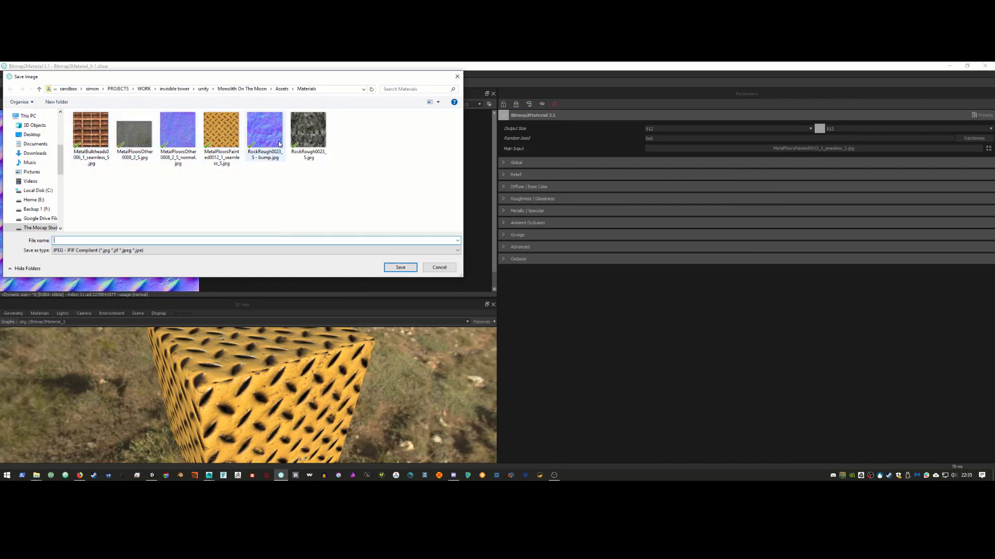
click(227, 141)
click(125, 240)
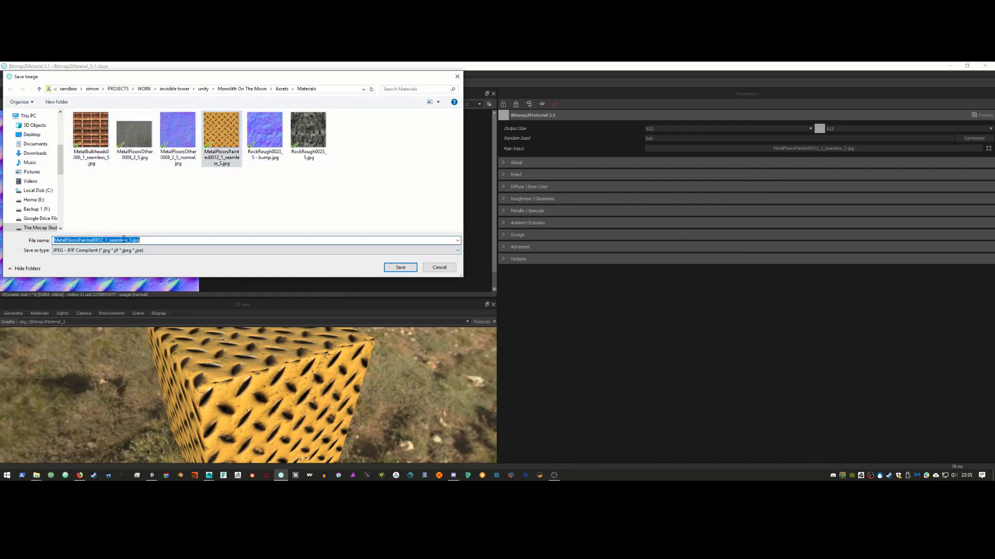
click(133, 241)
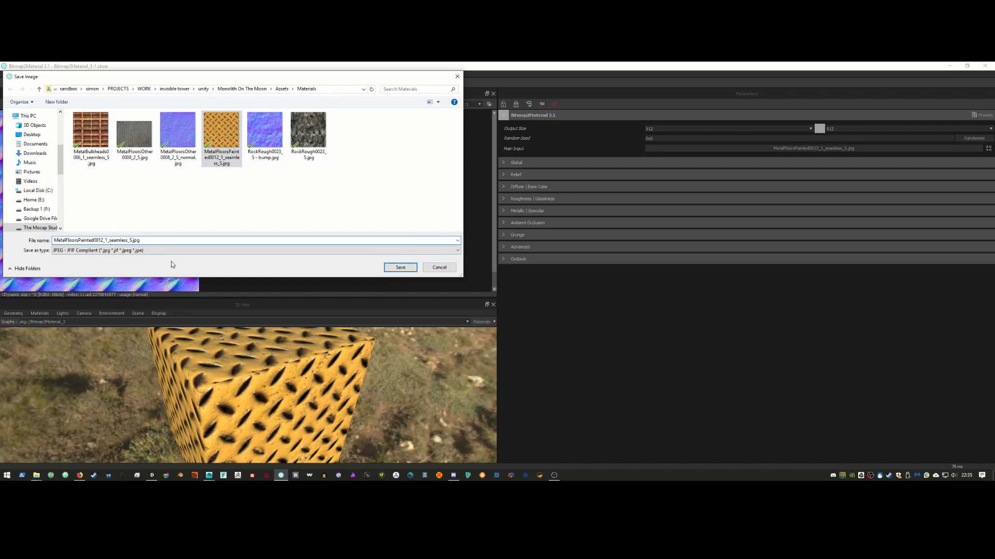
text(_normal)
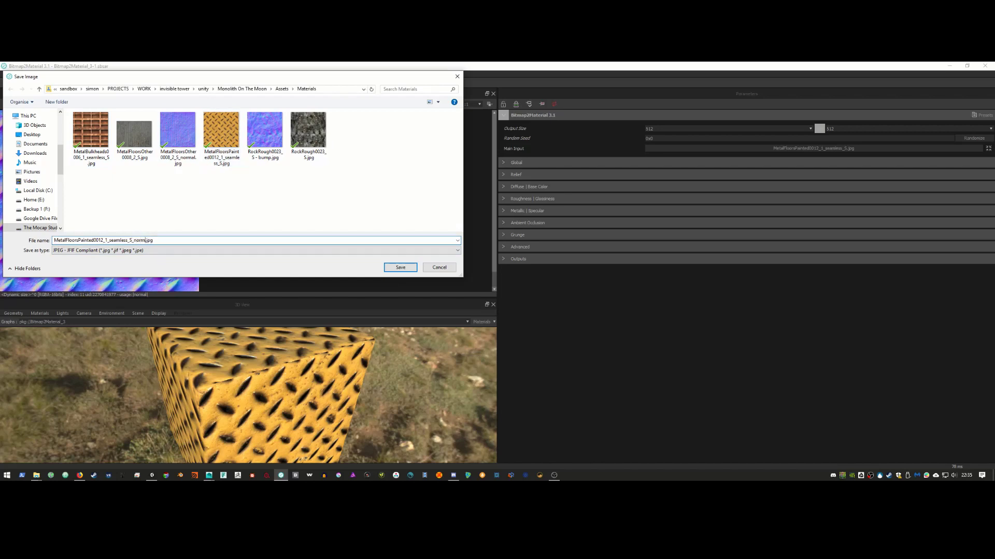
key(Return)
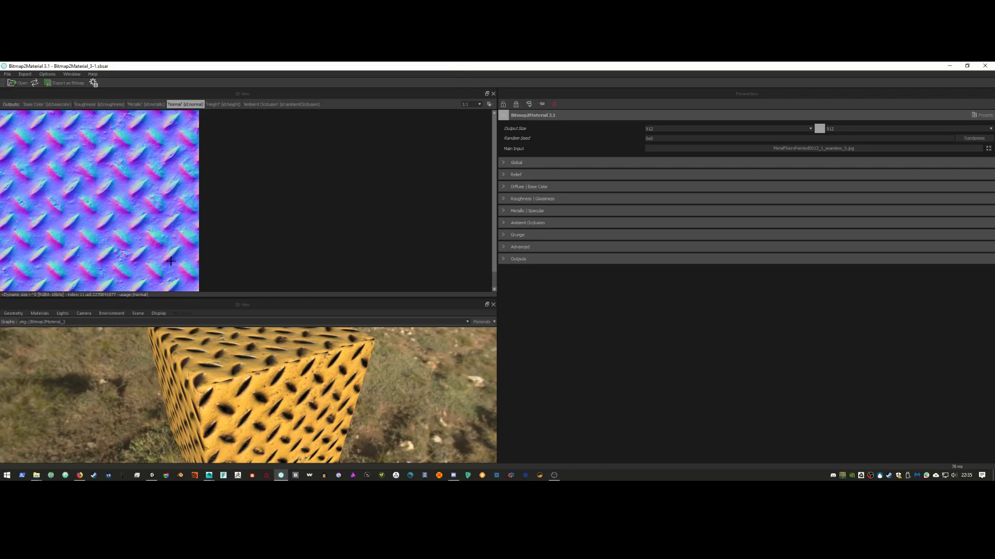
click(950, 66)
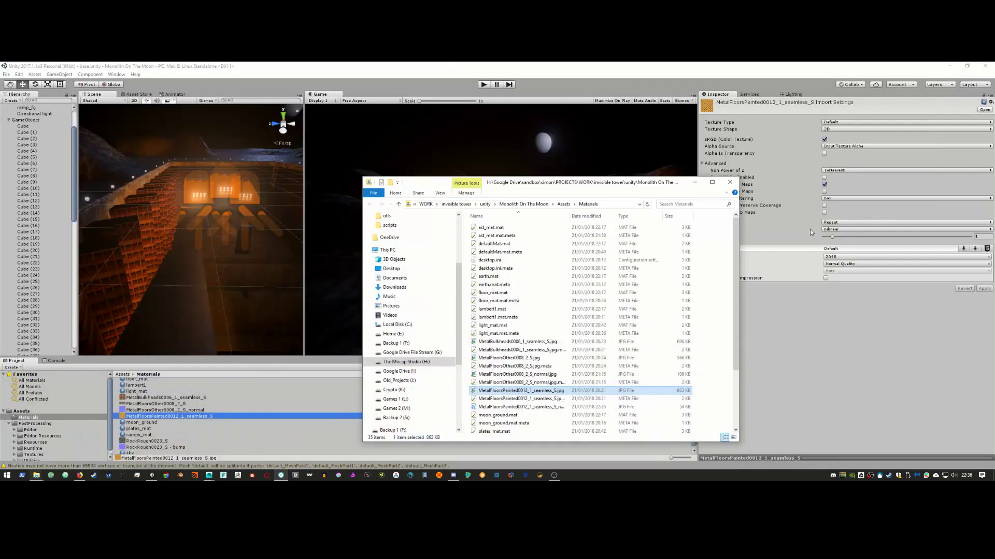
Step: Assign the new diamond-plate normal map to ramps_mat and mark it as a normal map
click(693, 183)
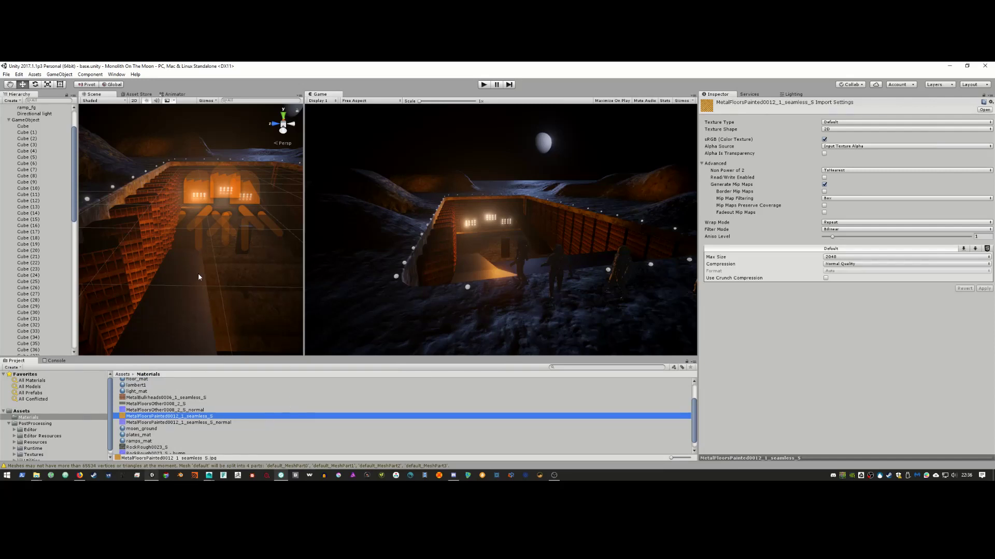
middle_drag(198, 274, 201, 304)
click(202, 305)
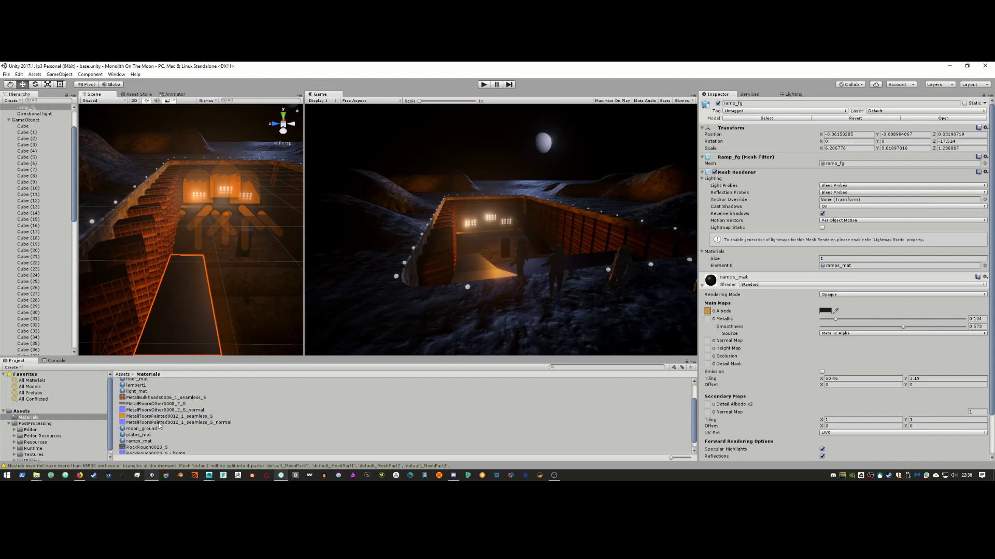
drag(159, 423, 709, 343)
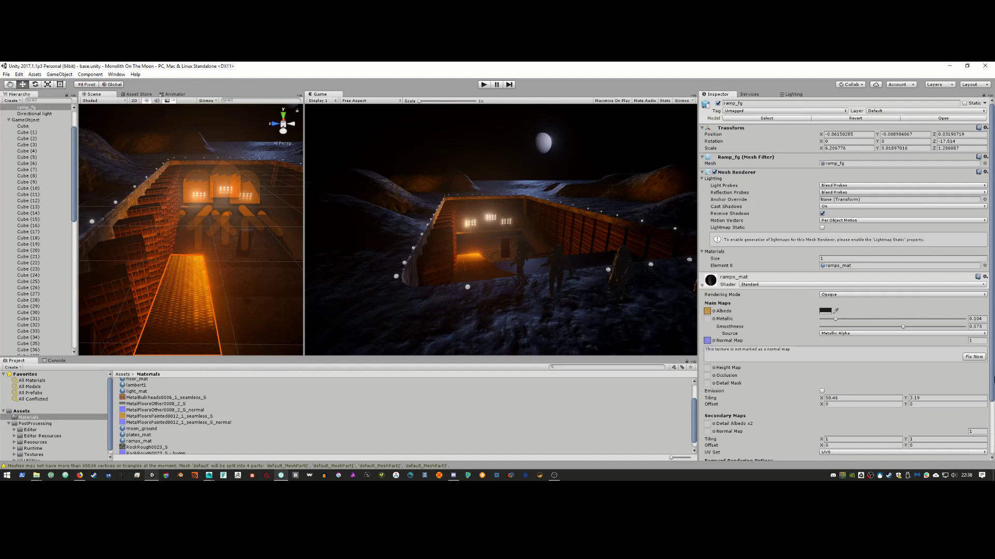
click(974, 357)
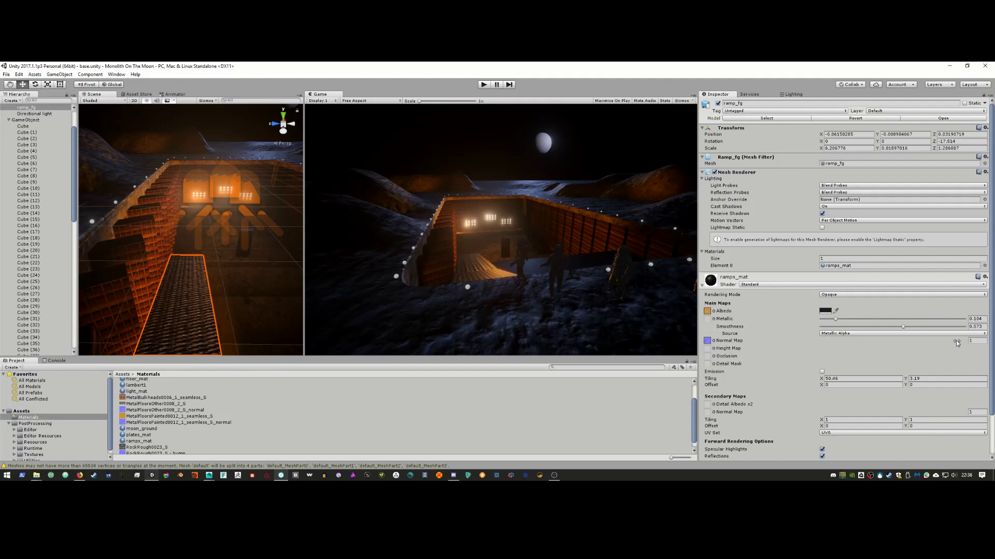
Step: Raise ramps_mat Metallic to 1 and set its normal-map strength to 0.57
drag(954, 340, 950, 343)
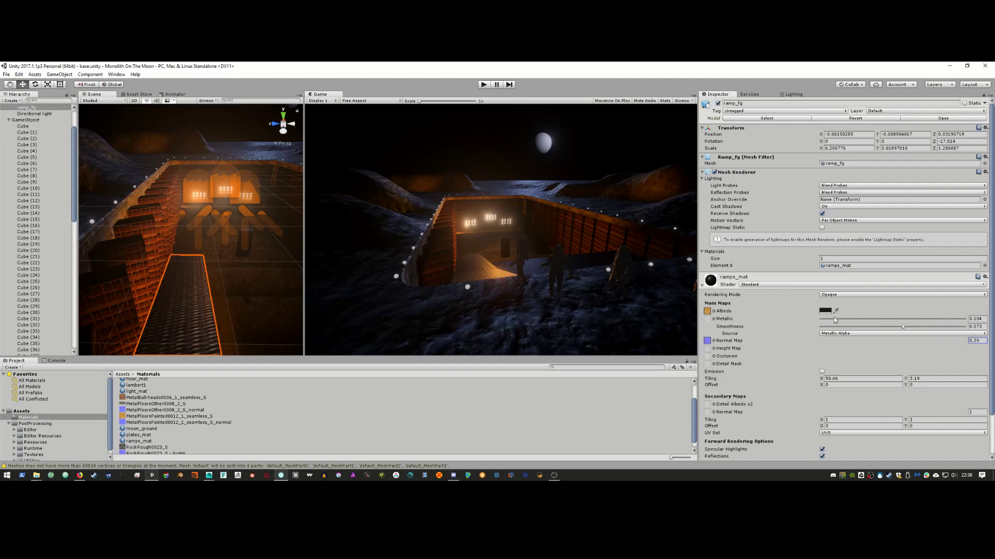
mouse_move(835, 319)
mouse_down()
mouse_move(941, 319)
mouse_move(874, 327)
mouse_up()
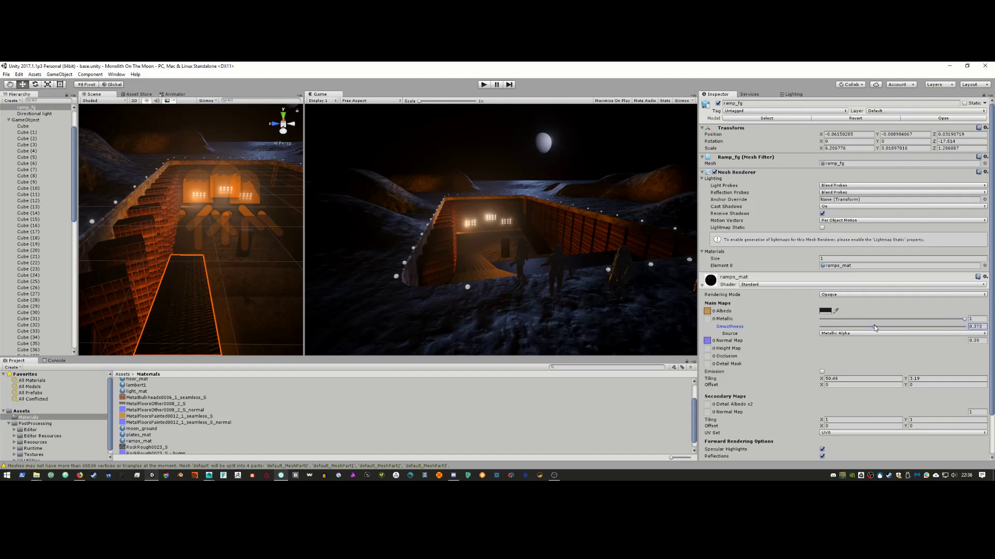
mouse_move(963, 342)
mouse_down()
mouse_move(935, 343)
mouse_move(959, 343)
mouse_up()
alt+click(532, 282)
alt+drag(212, 252, 272, 255)
alt+middle_drag(272, 255, 267, 268)
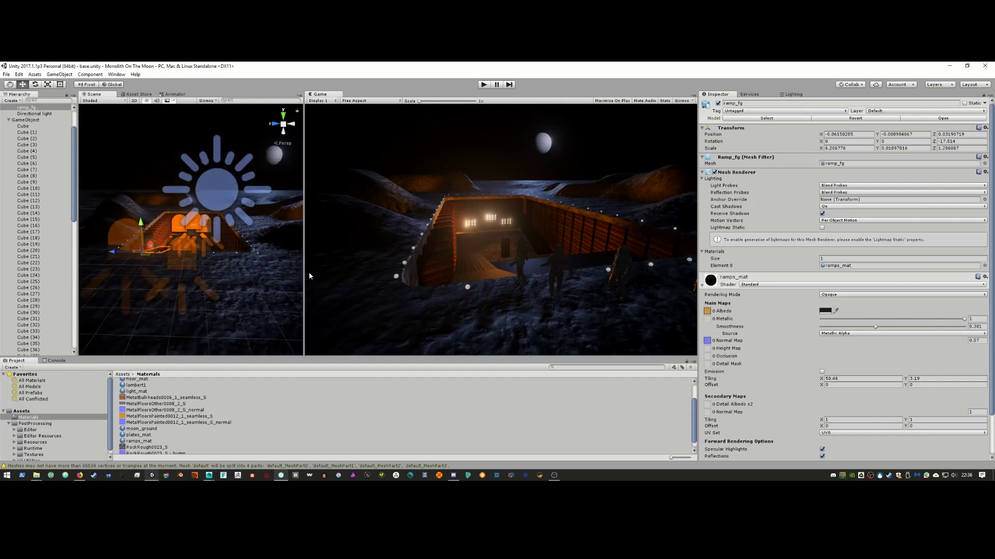
drag(305, 272, 258, 303)
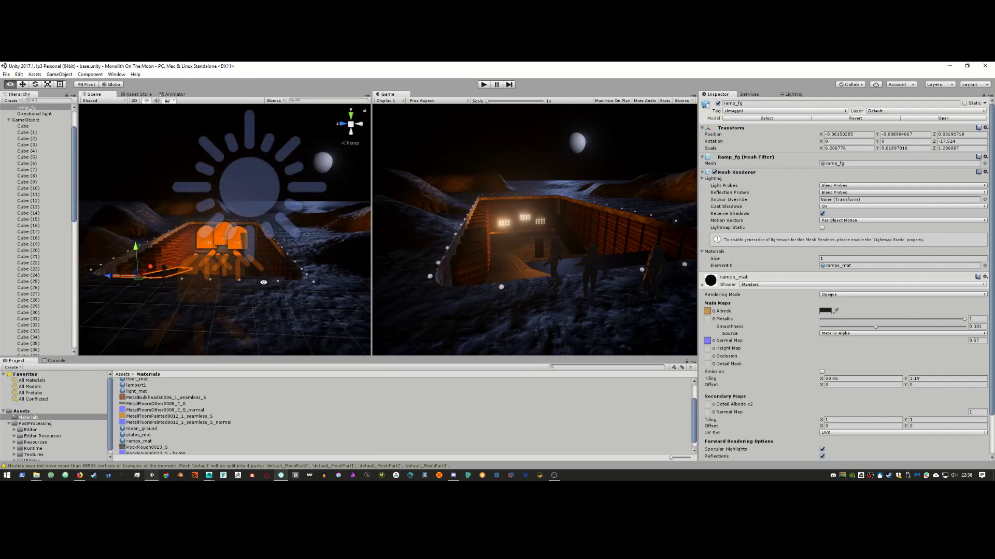
Step: Collapse the Hierarchy groups and select ground's 'default' mesh to show its moon_ground material
click(221, 309)
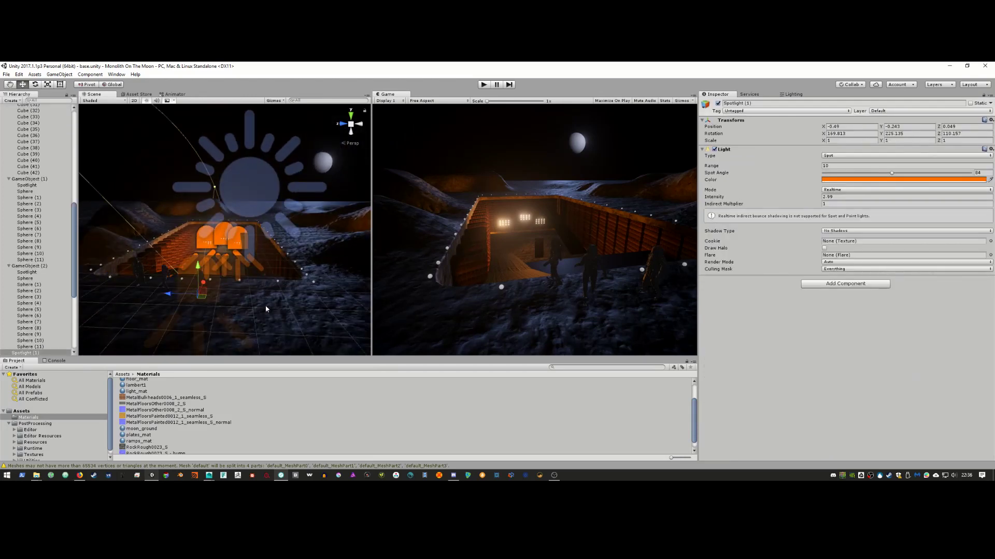
click(357, 229)
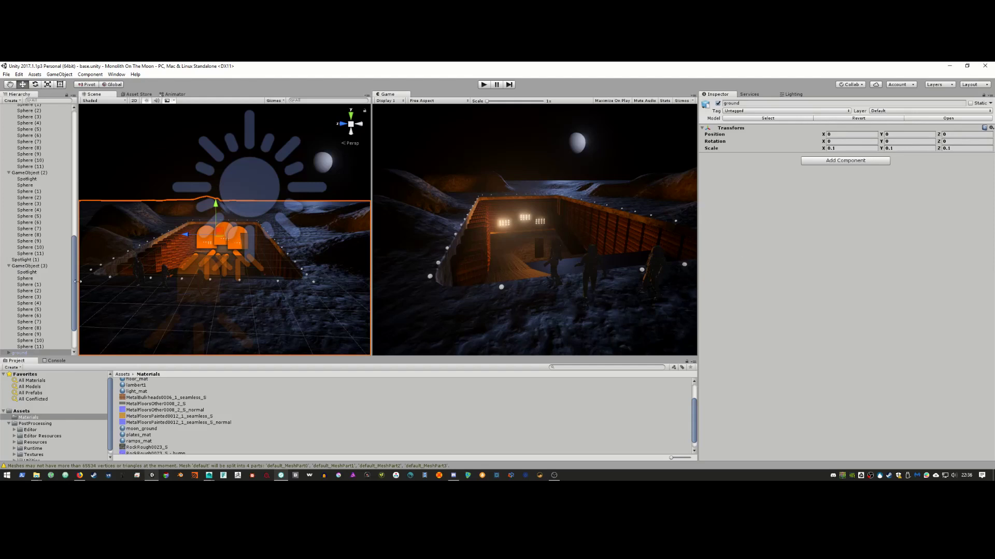
scroll(46, 270, up, 4)
click(9, 332)
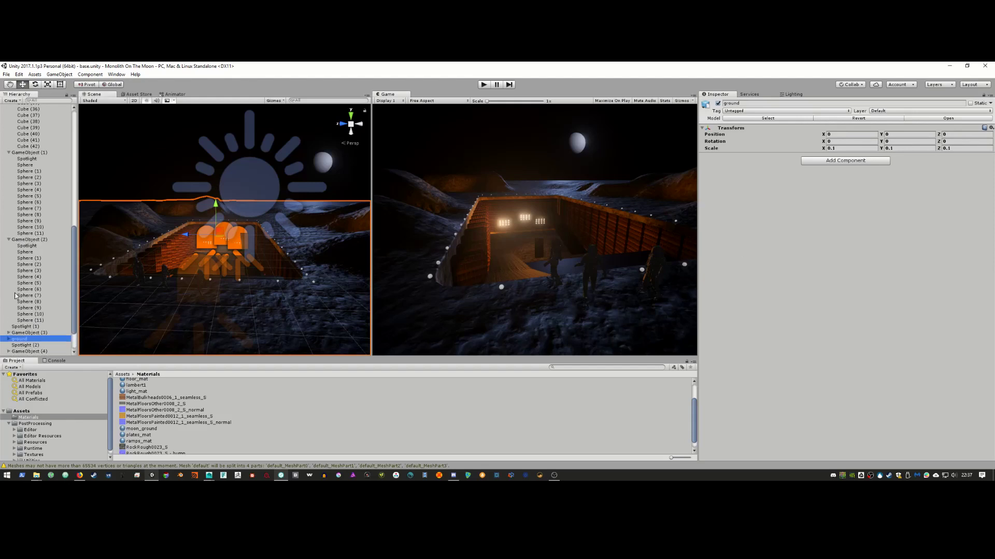
click(8, 239)
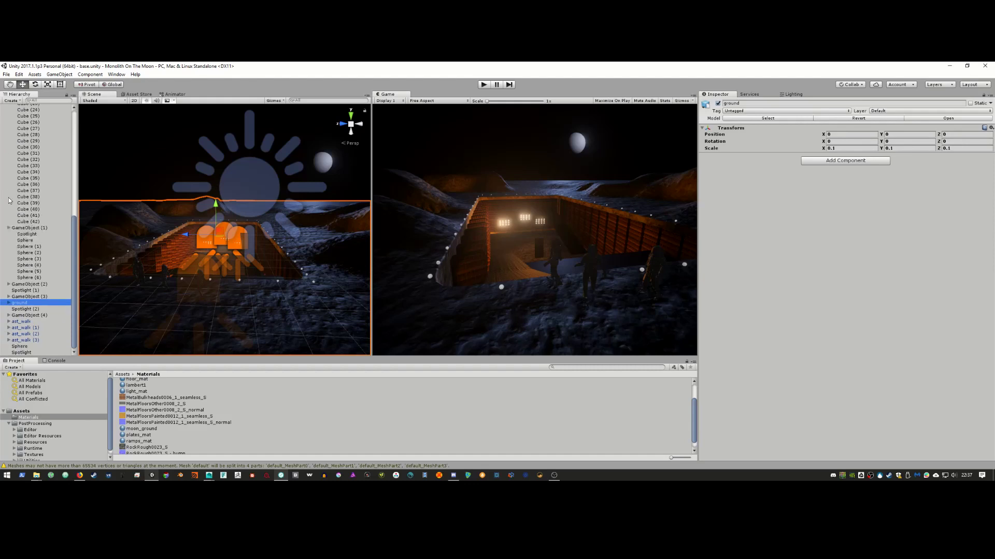
scroll(9, 201, up, 10)
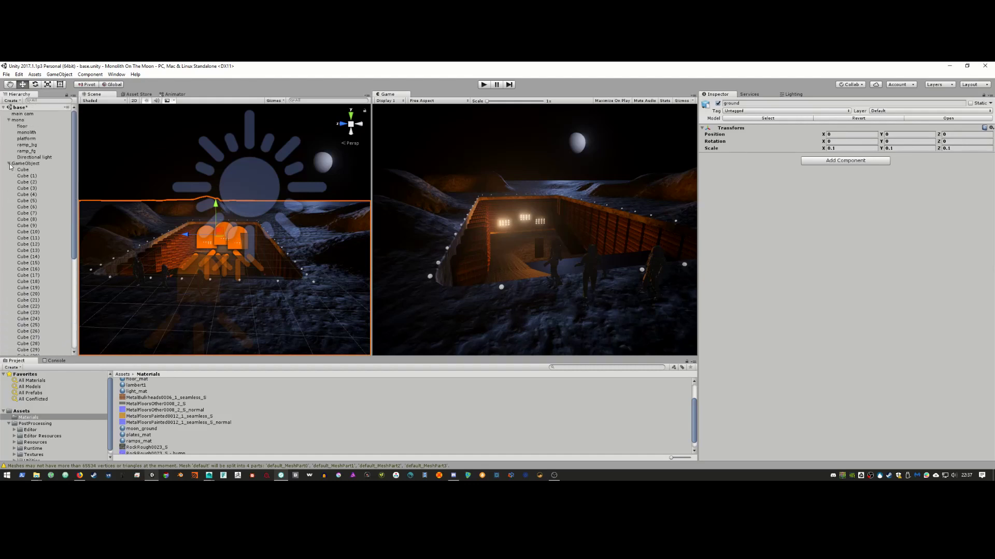
click(9, 164)
click(8, 120)
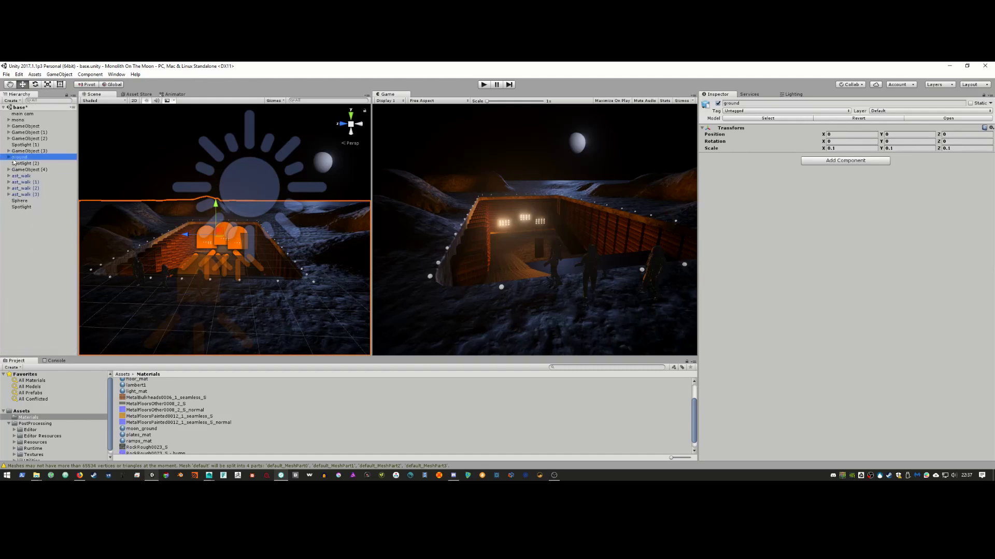
click(9, 157)
click(44, 164)
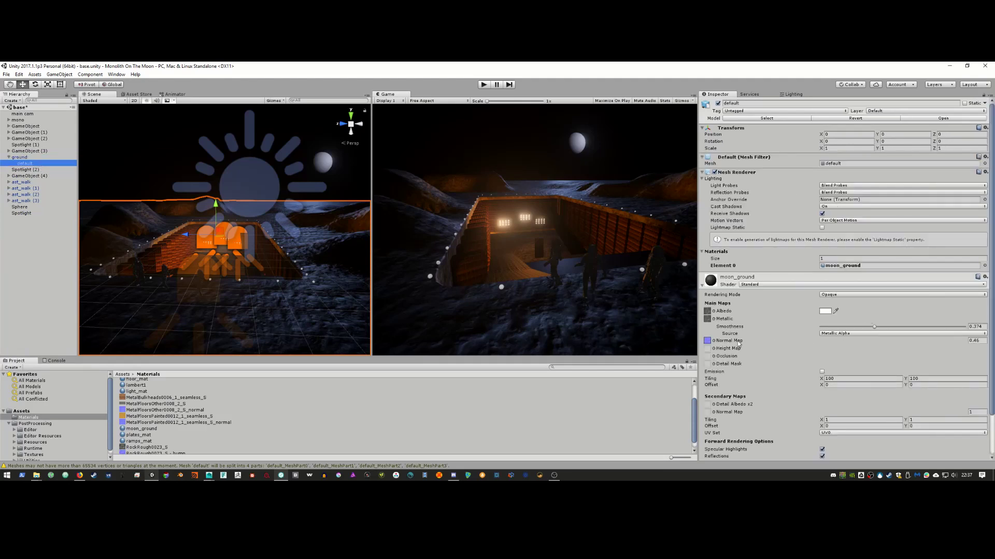
Step: Raise moon_ground's normal map strength to 1.24, widen the Game view, and save the scene
click(879, 341)
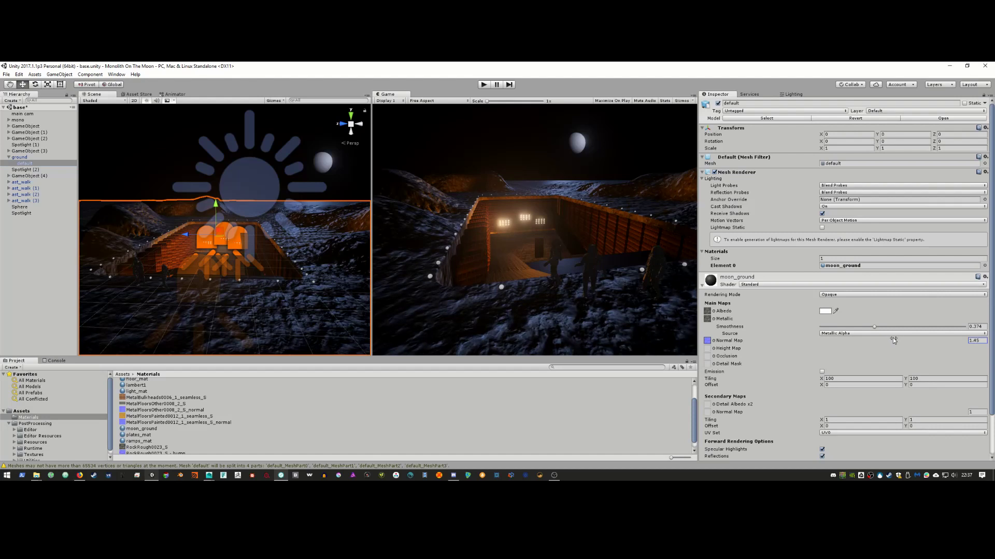
drag(887, 341, 890, 342)
click(592, 262)
drag(372, 290, 239, 290)
key(ctrl+s)
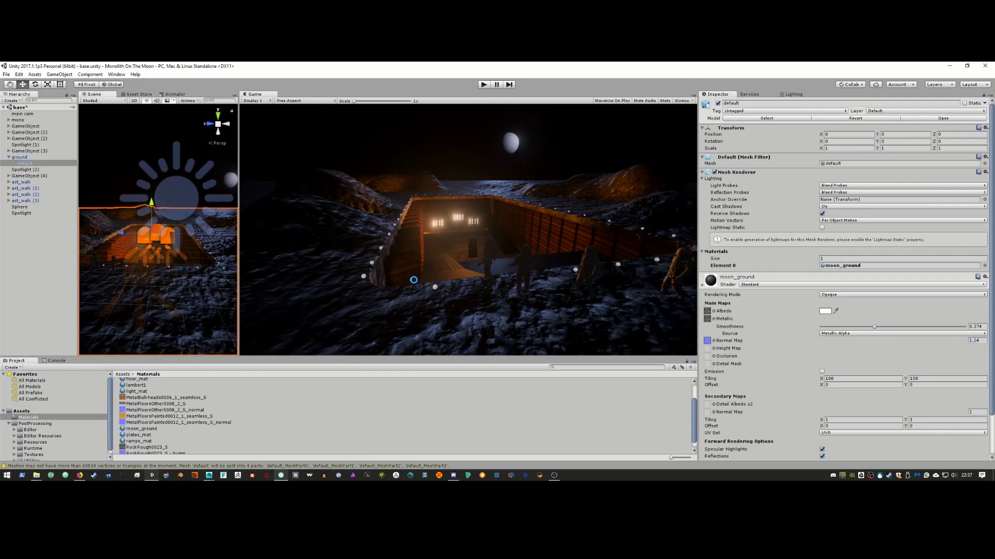
click(693, 97)
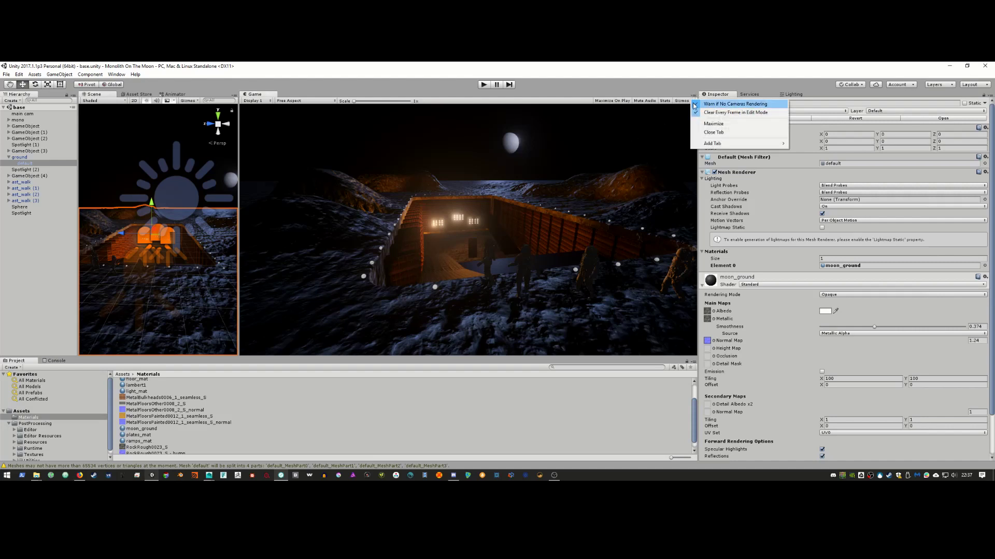
Step: Maximize the Game view to inspect the glowing moon base full screen
click(702, 125)
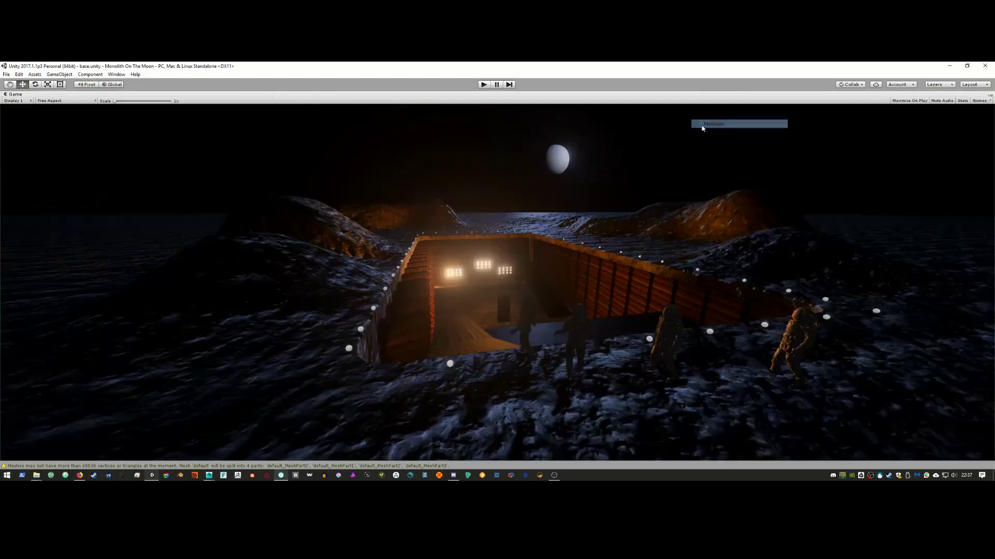
scroll(707, 301, up, 5)
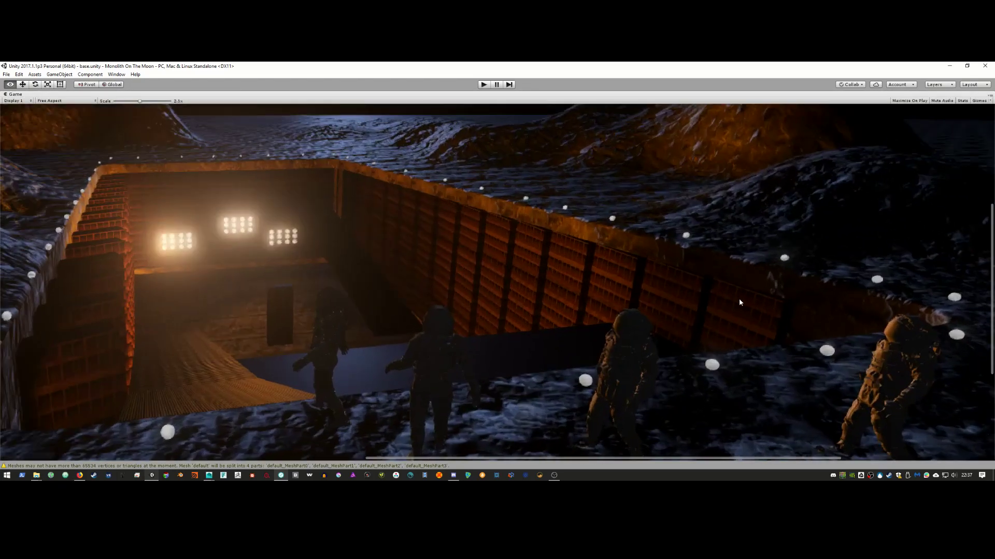
scroll(720, 300, down, 3)
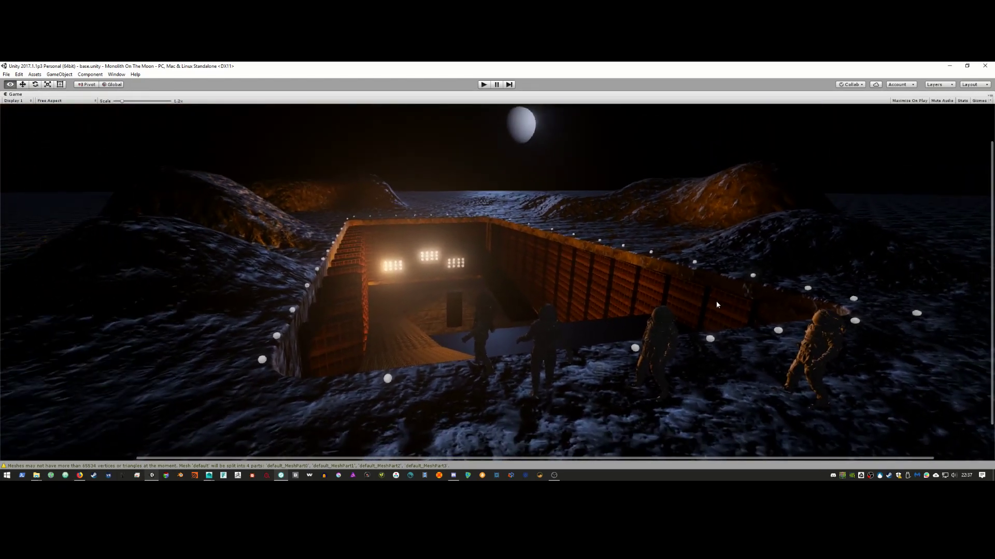
scroll(716, 301, down, 2)
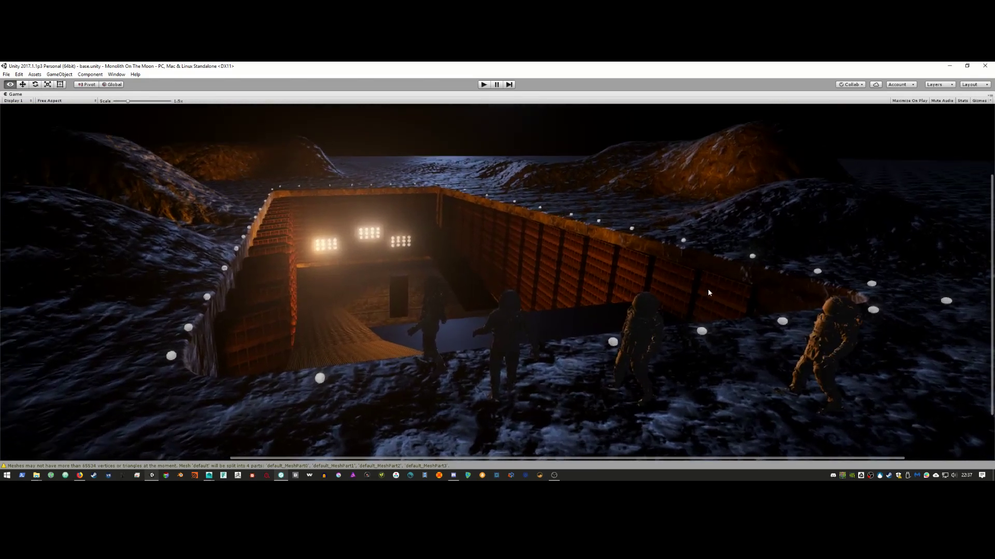
scroll(751, 293, up, 3)
scroll(748, 298, down, 4)
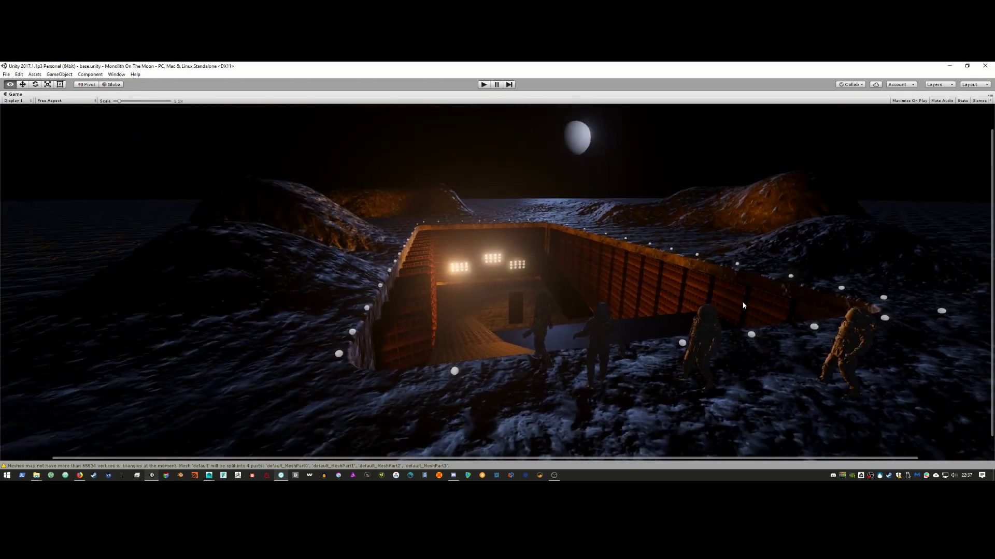
alt+drag(720, 309, 701, 309)
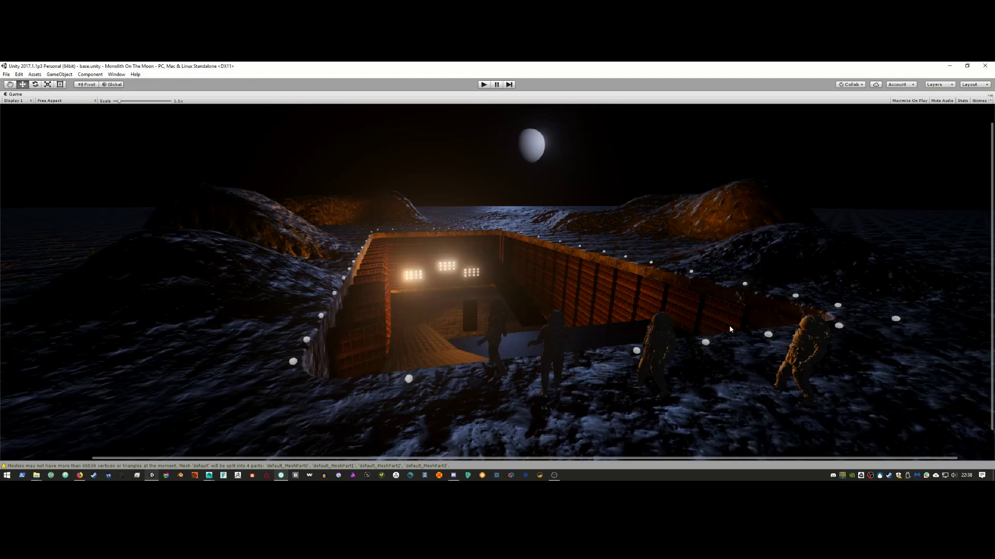
click(990, 96)
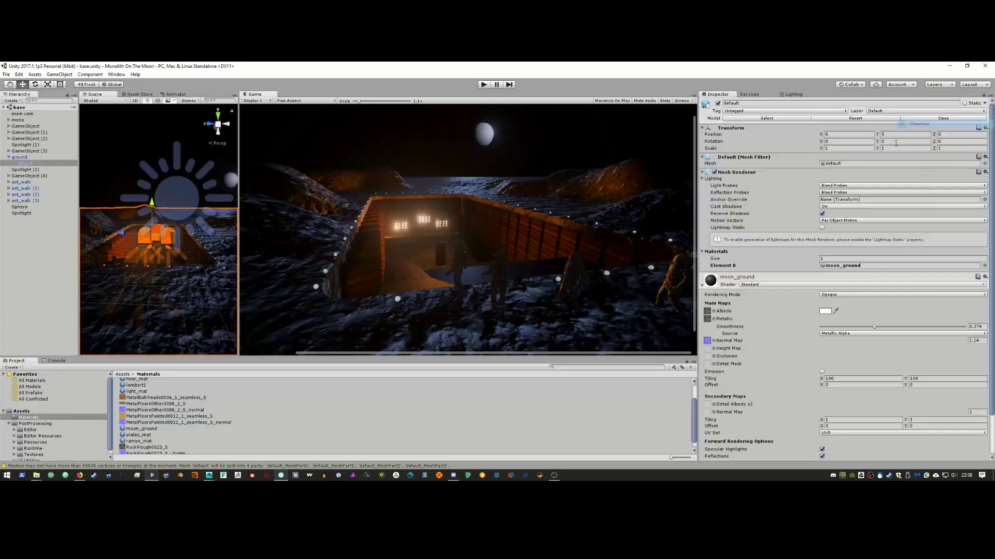
Step: Restore the normal editor layout and rotate Spotlight (2) to re-aim its beam
click(940, 126)
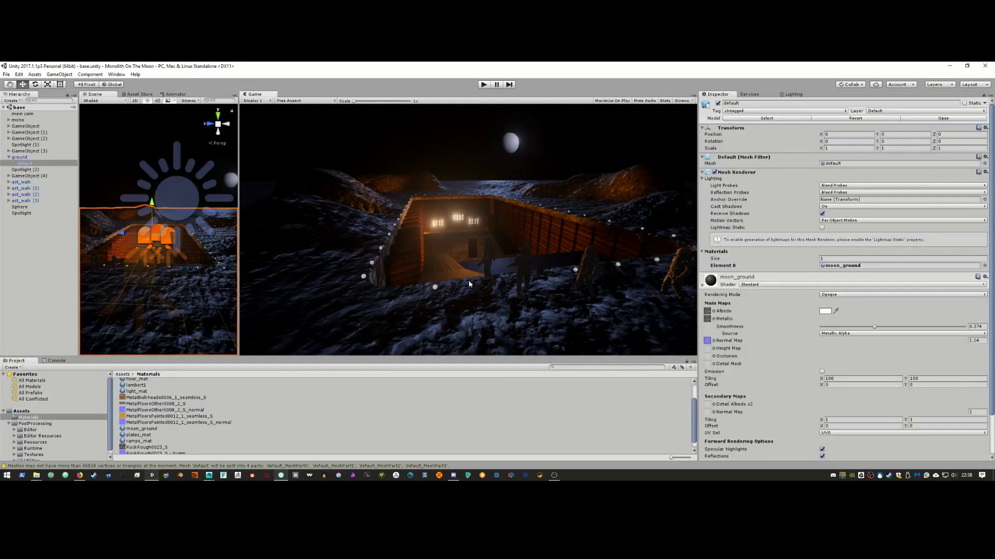
click(23, 169)
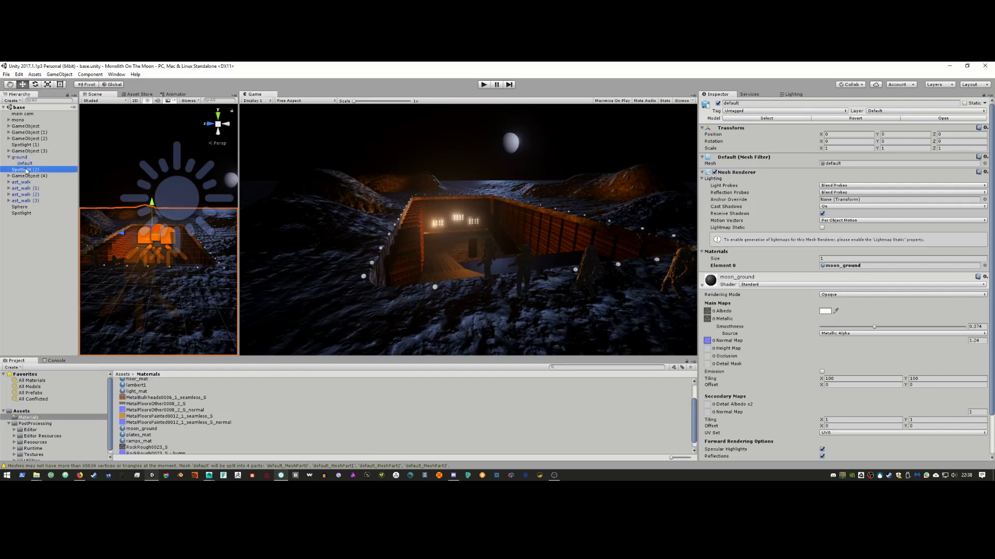
key(e)
alt+right_drag(135, 267, 105, 251)
drag(104, 247, 118, 216)
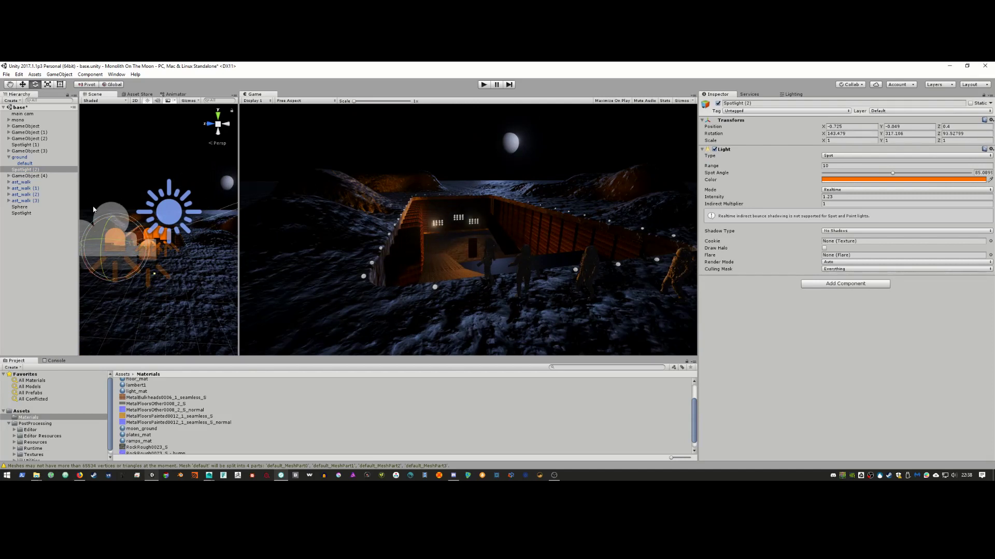
Step: Rotate the orange Spotlight (1) to 144.993, -263.797, 90.233, aiming it at the base entrance
alt+drag(127, 220, 147, 295)
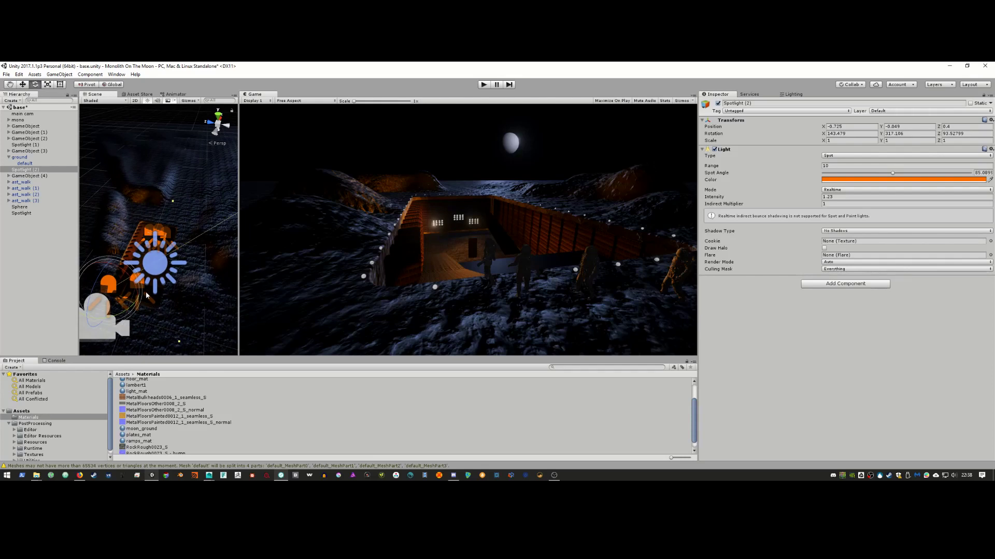
middle_drag(123, 278, 162, 264)
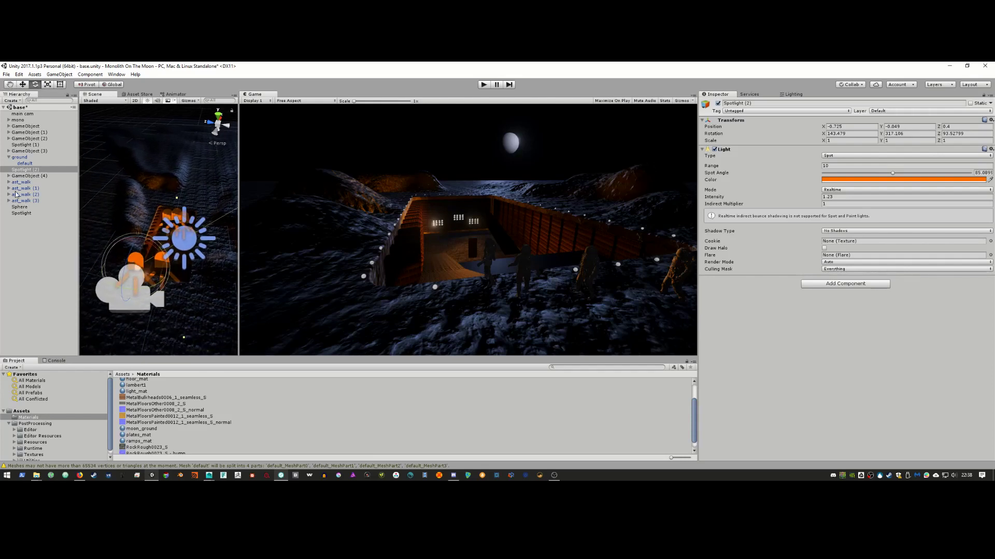
click(156, 251)
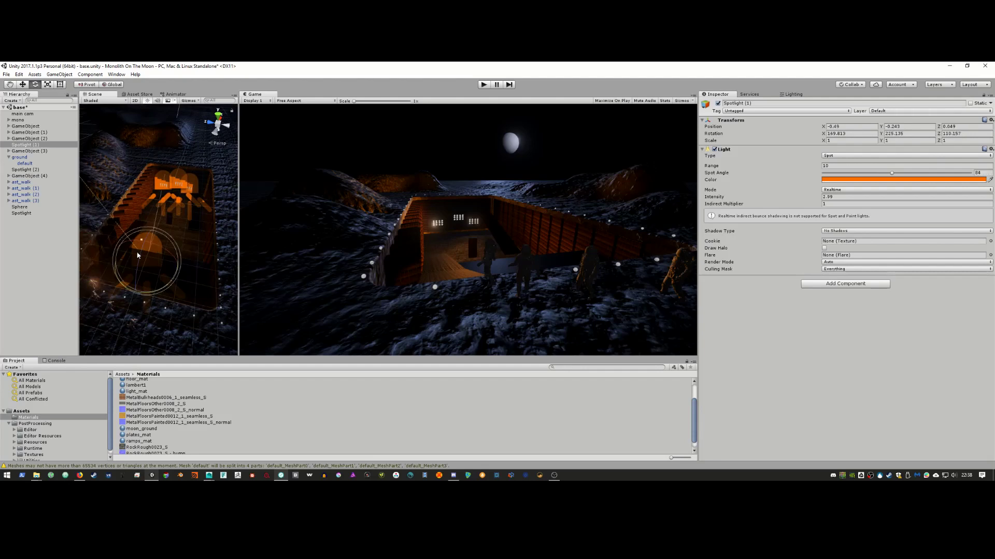
drag(137, 255, 188, 282)
drag(188, 282, 198, 197)
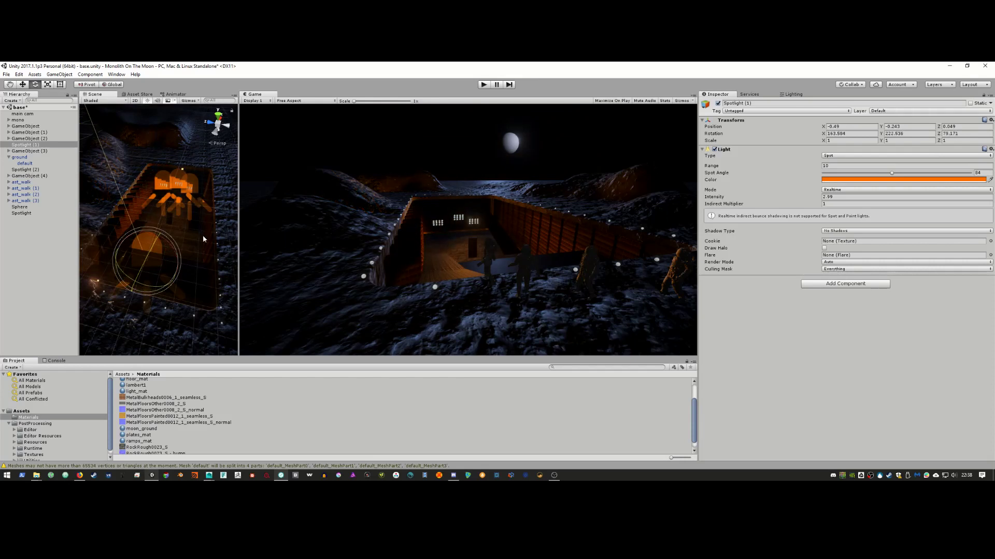
drag(165, 287, 141, 289)
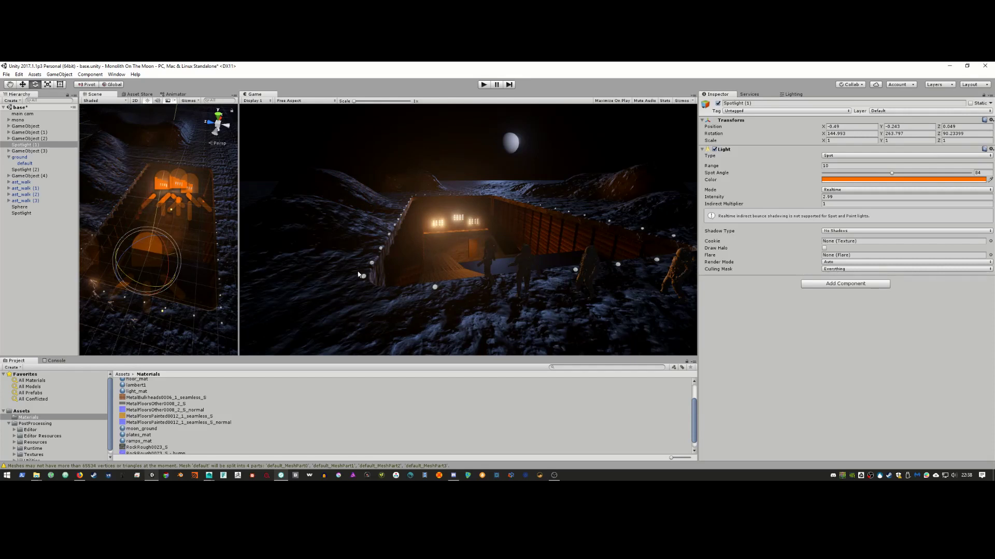
click(195, 281)
Step: Apply plates_mat, then ramps_mat, to the platform and rotate it to 76.932 on Y
alt+drag(195, 282, 194, 302)
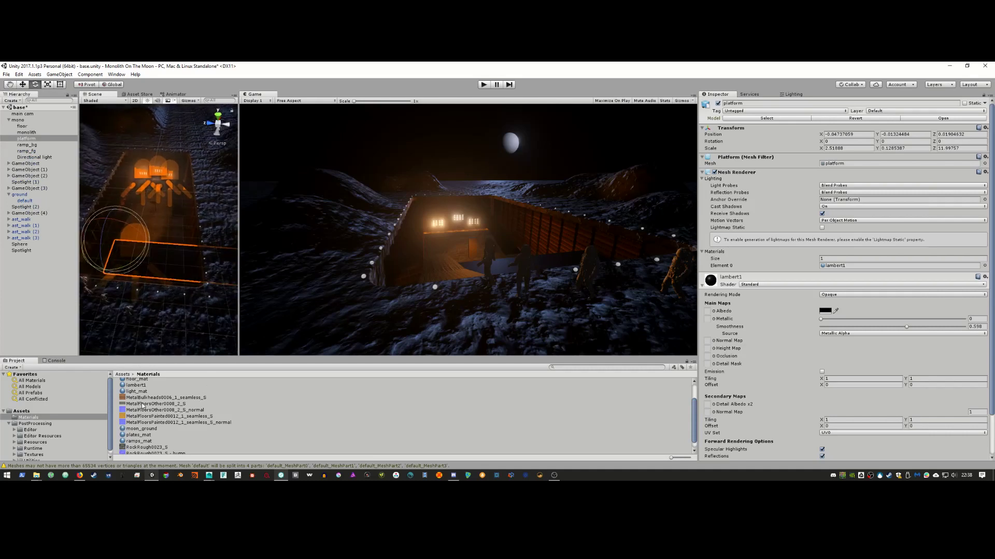
scroll(146, 426, up, 2)
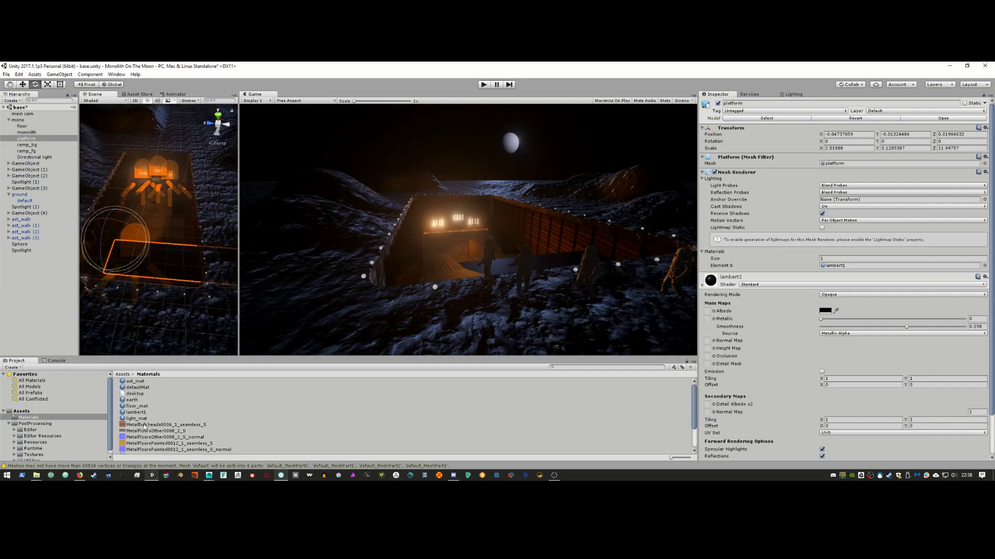
scroll(145, 425, down, 3)
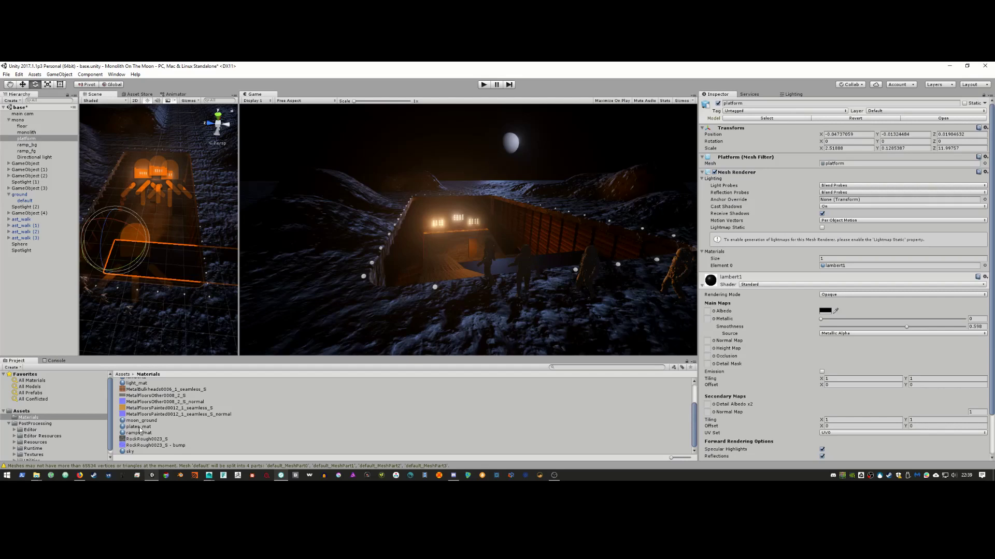
drag(138, 427, 176, 267)
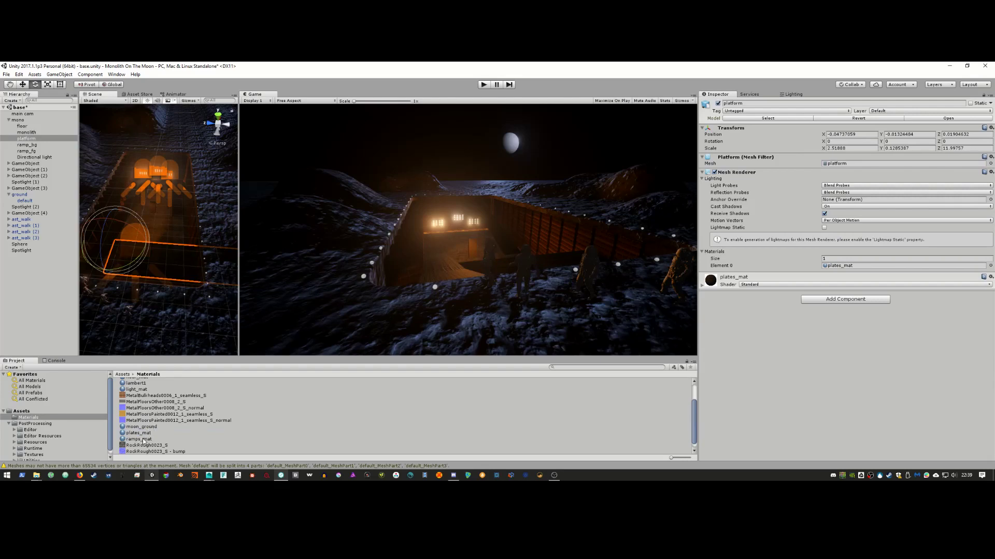
drag(142, 439, 157, 324)
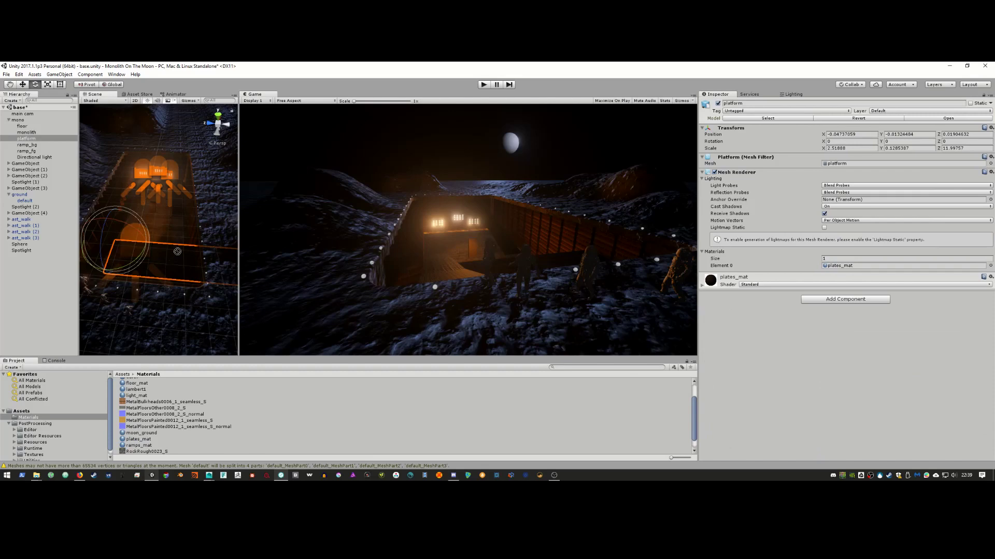
drag(515, 263, 180, 266)
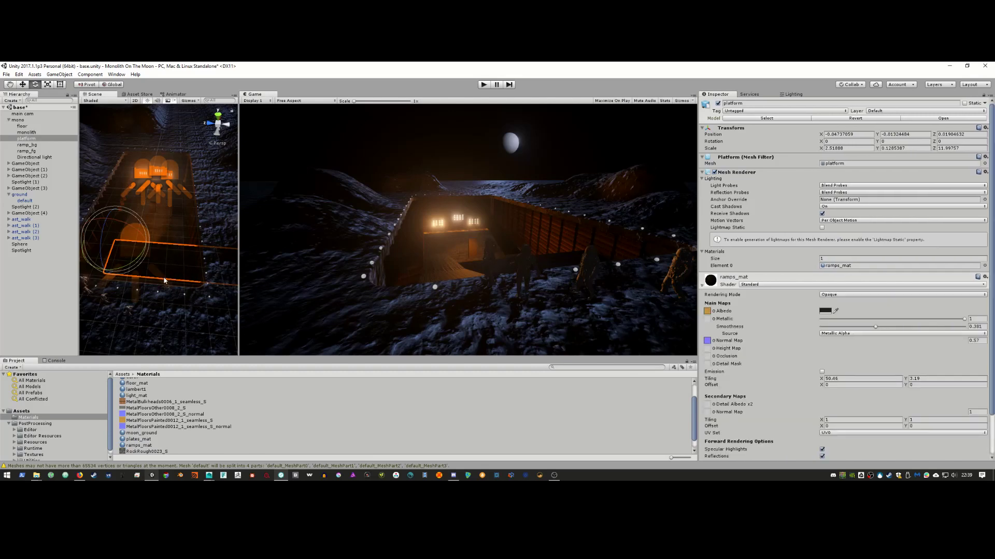
drag(131, 268, 62, 280)
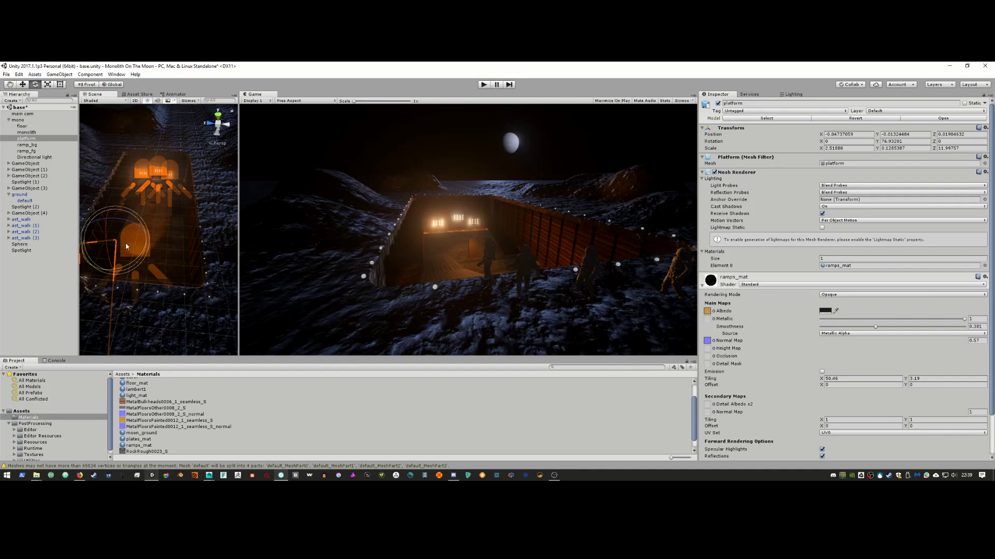
right_drag(126, 246, 123, 299)
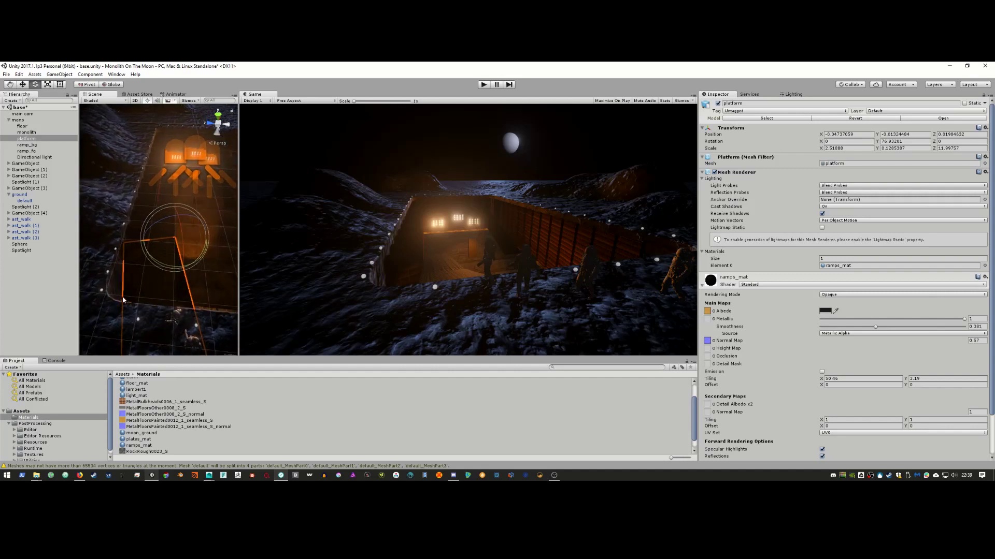
Step: Select one small sphere light, nudge it along Z, then undo the move
click(103, 291)
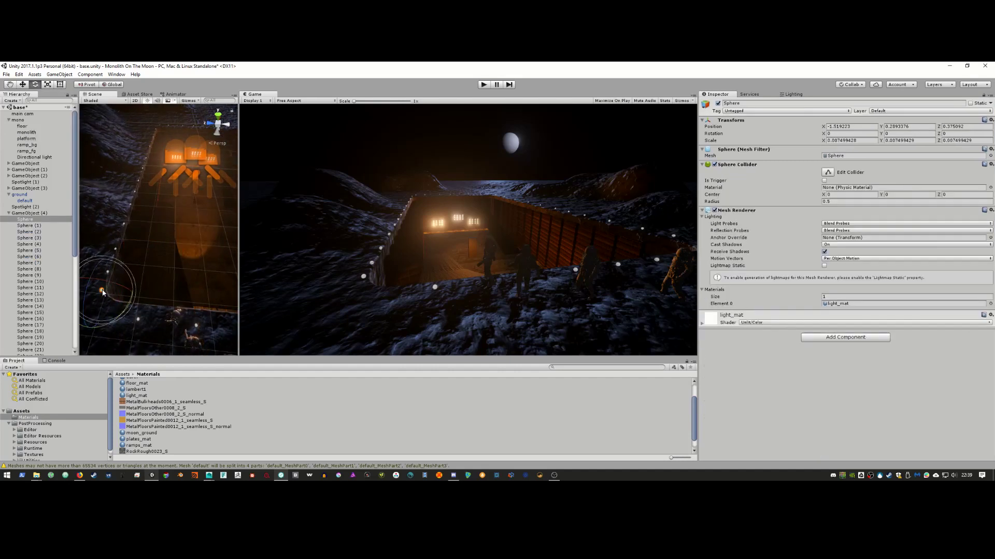
key(w)
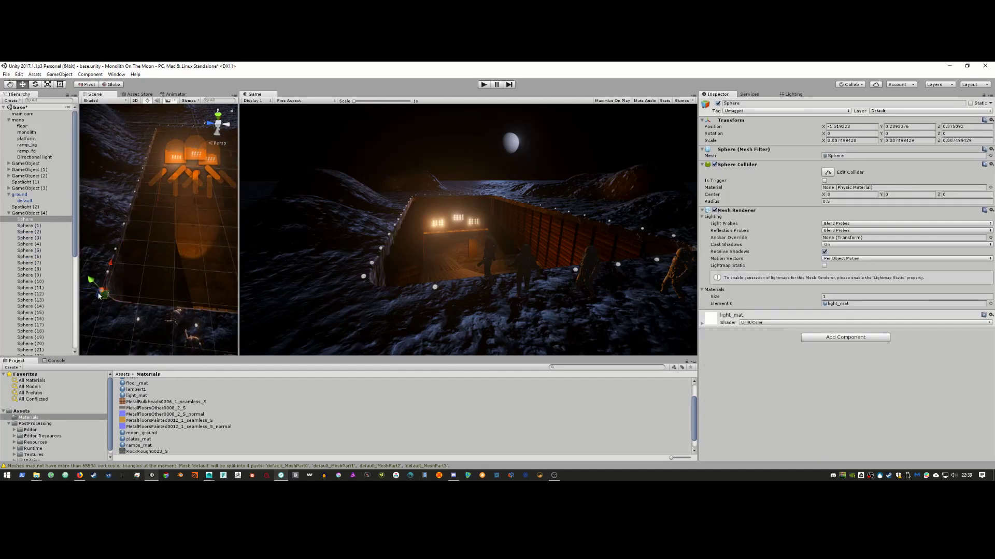
middle_drag(114, 288, 156, 289)
drag(113, 291, 123, 294)
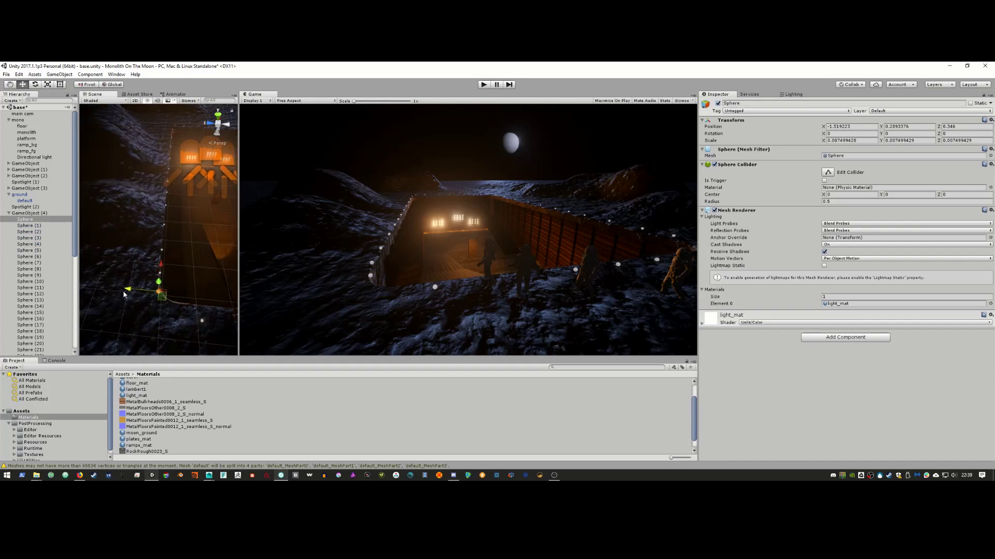
key(ctrl+z)
scroll(42, 251, down, 4)
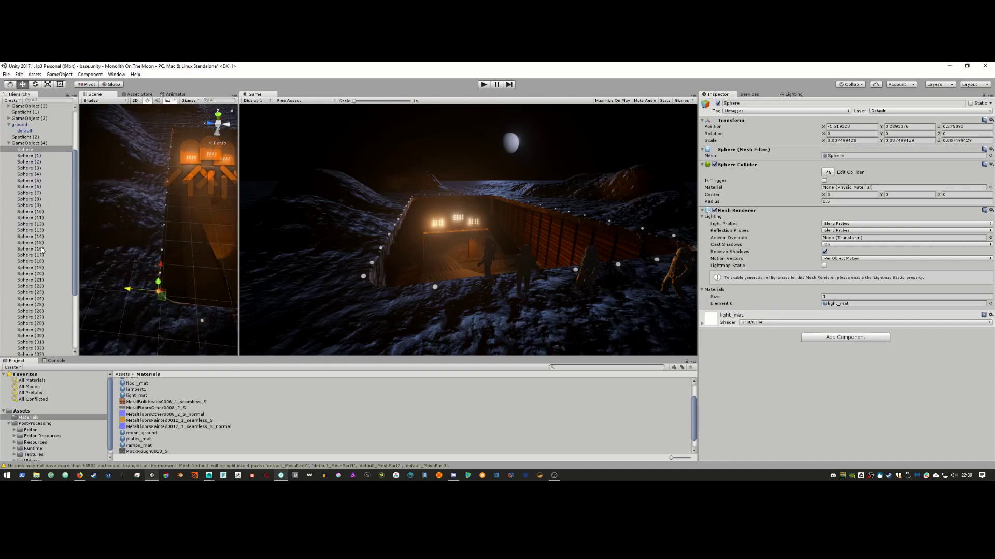
scroll(42, 250, down, 3)
Step: Assign the bloom light material to Sphere through Sphere (44) as Element 0
shift+click(42, 316)
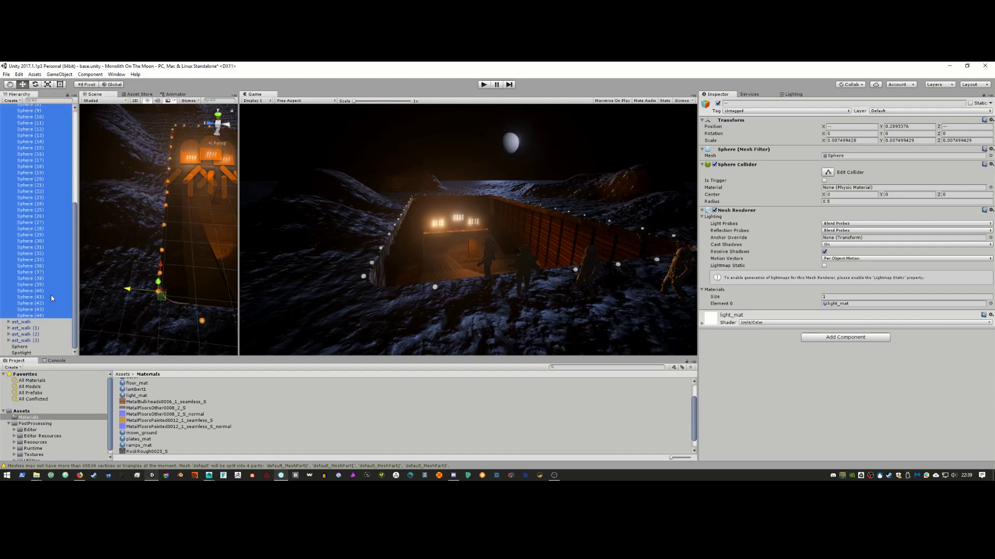
alt+right_drag(167, 261, 98, 267)
alt+middle_drag(182, 265, 152, 282)
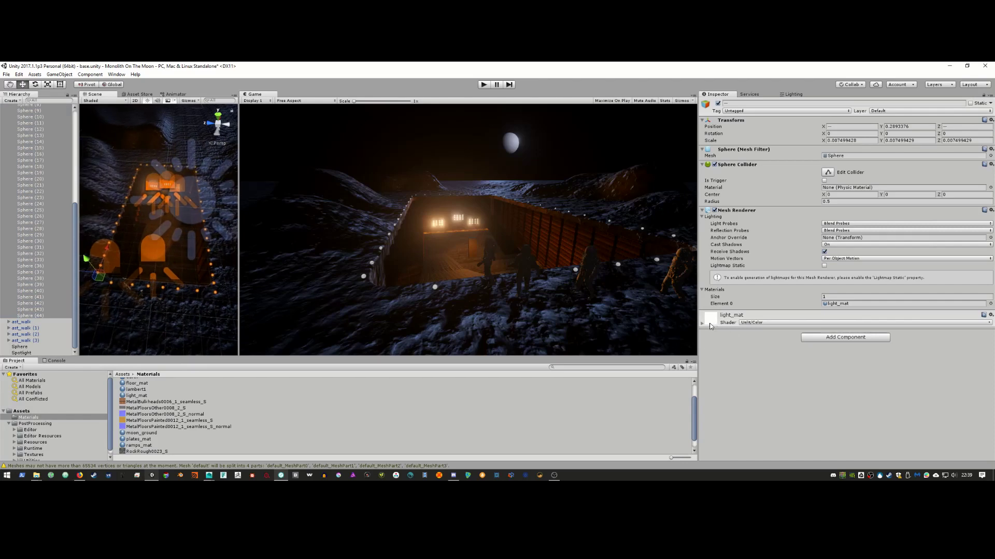
click(989, 304)
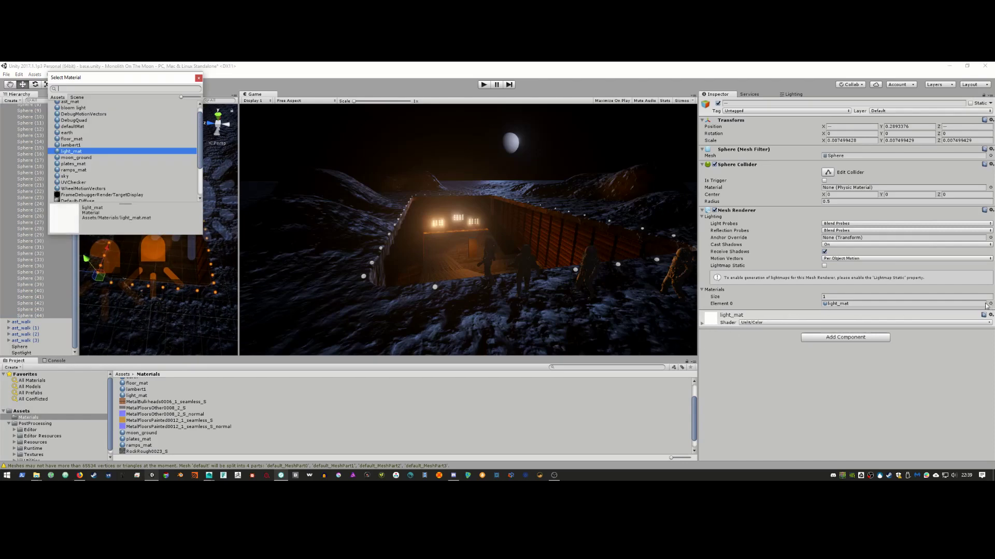
click(73, 109)
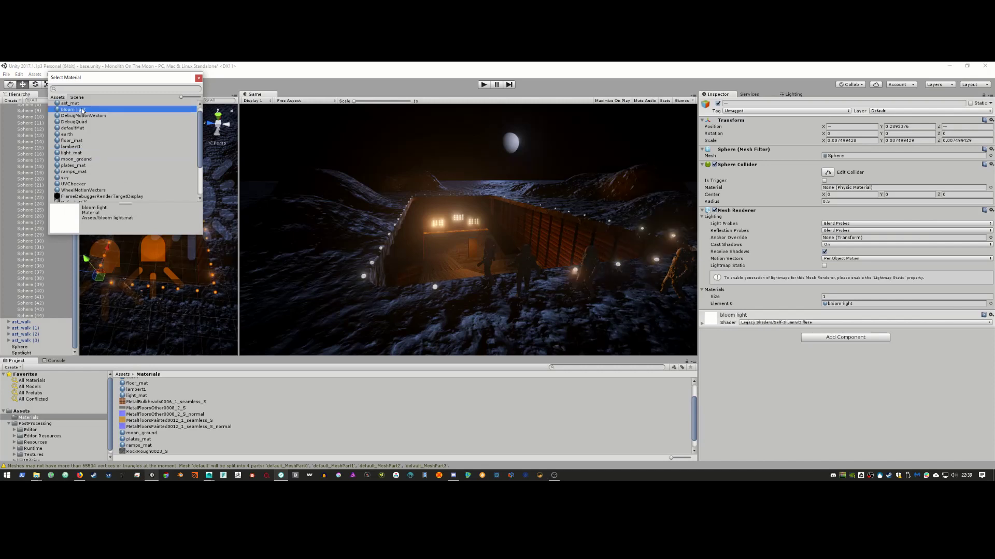
click(199, 79)
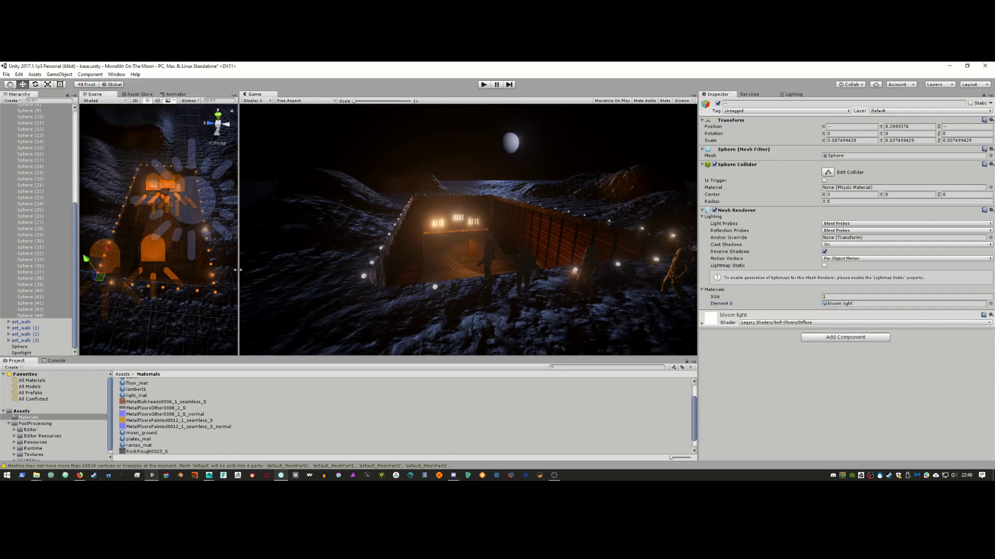
drag(239, 268, 220, 270)
click(215, 277)
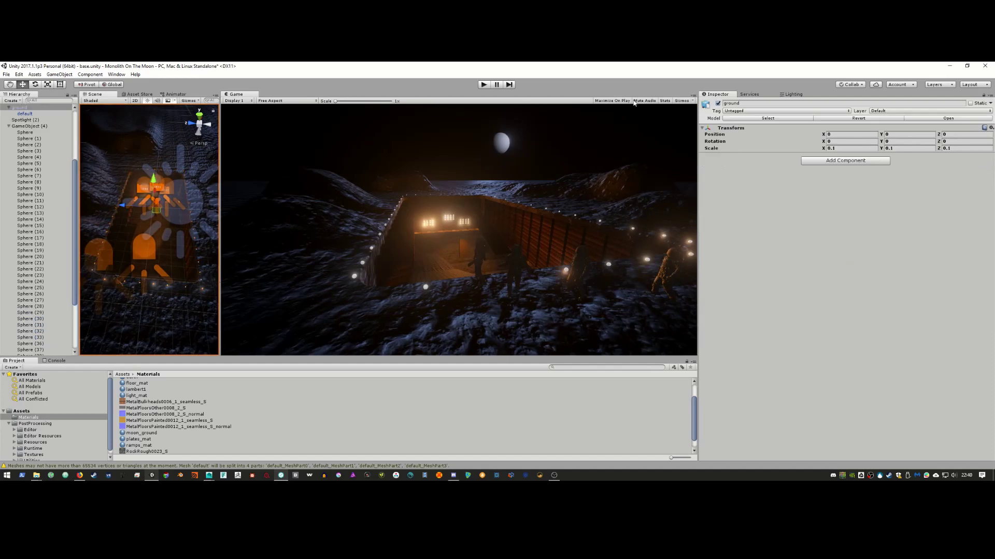
Step: Maximize the game view at 1.2x scale and compare it with the 'Monolith On The Moon' clip
click(693, 96)
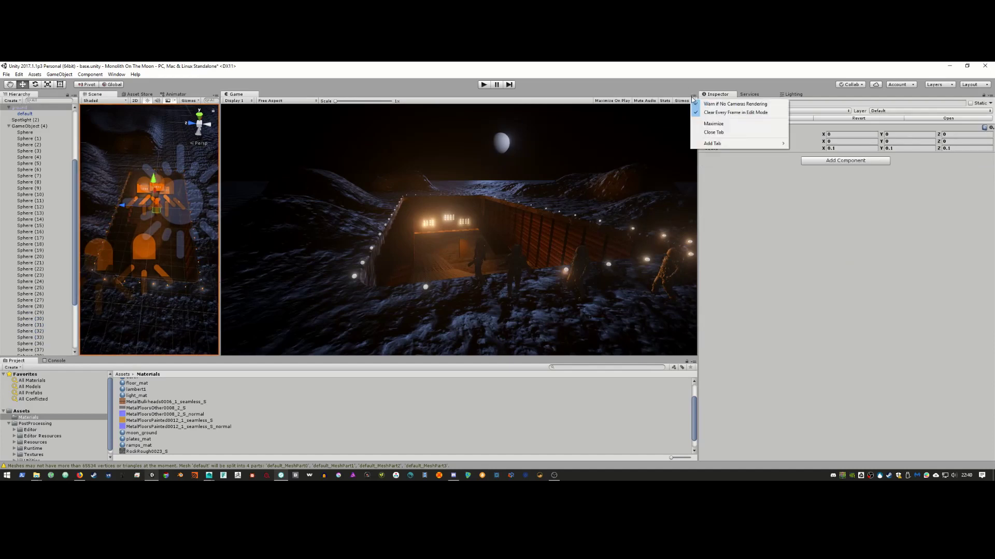
click(713, 123)
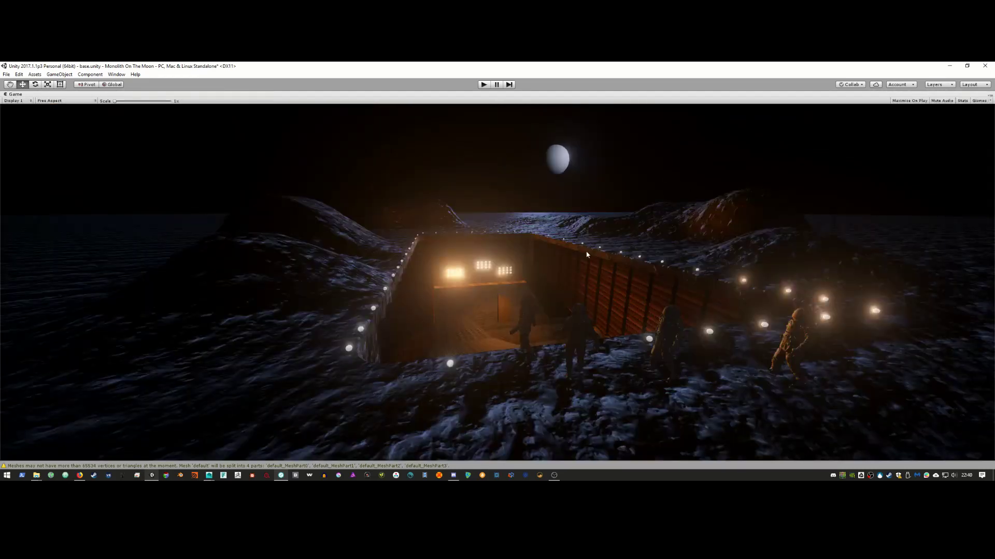
scroll(597, 247, up, 3)
middle_drag(560, 248, 559, 239)
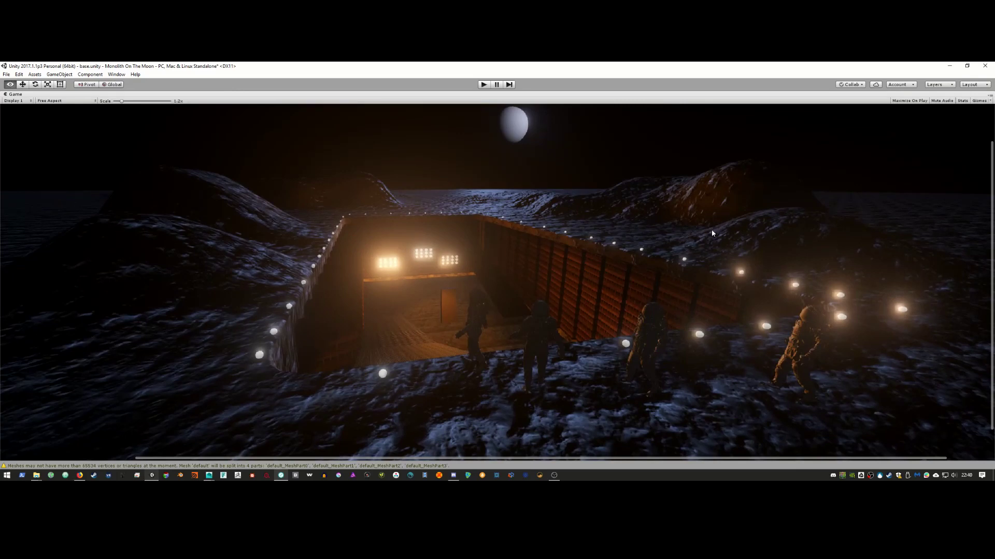
key(alt+Tab)
key(alt+Tab)
key(alt+Tab)
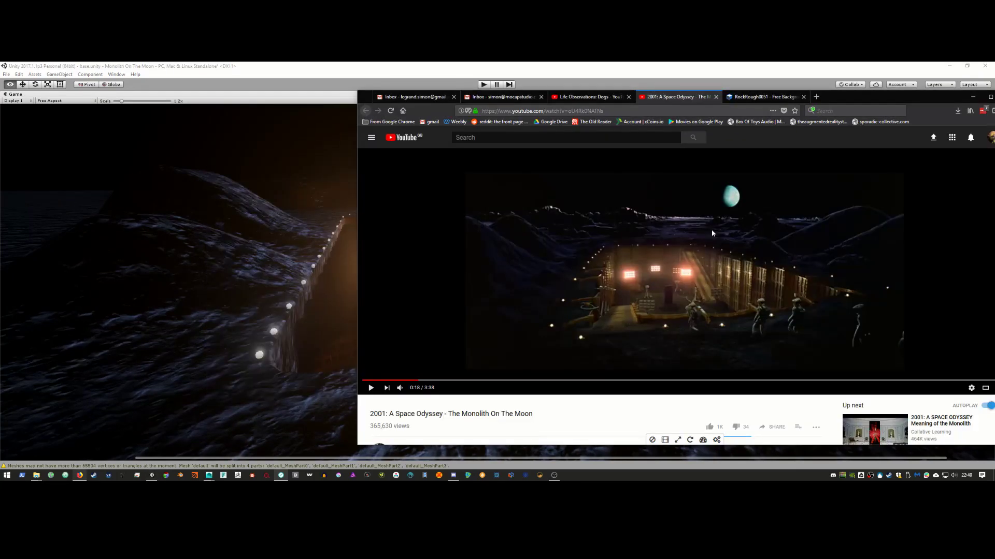
key(alt+Tab)
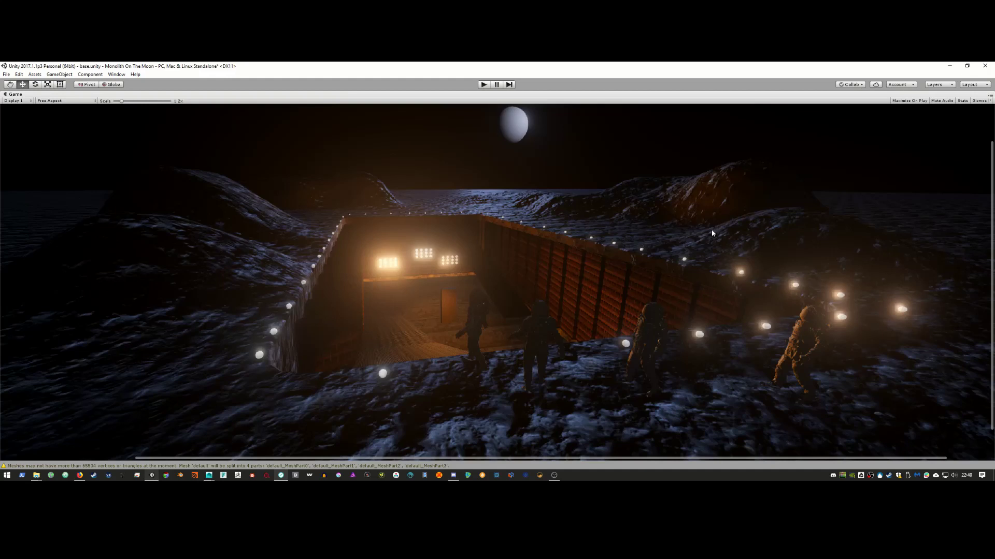